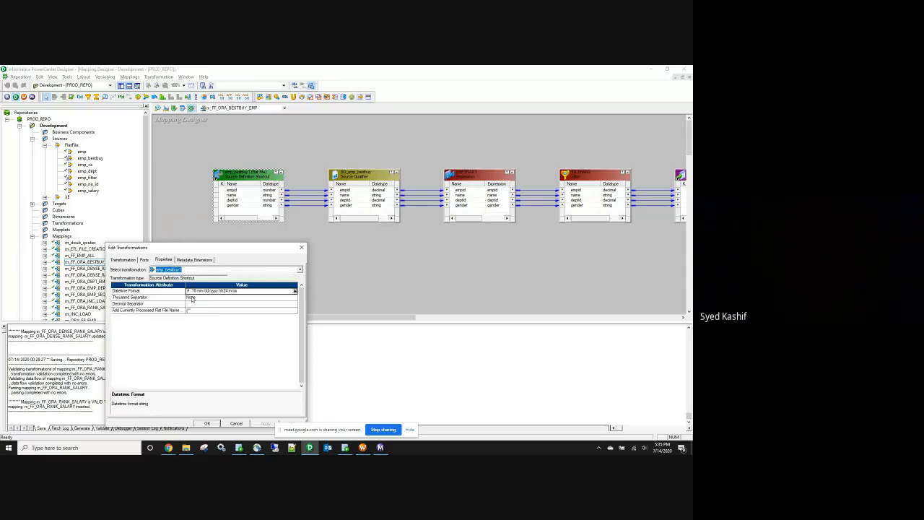
Step: Inspect the Ports tabs of the source shortcut and the emp_bestbuy target, closing each
click(144, 259)
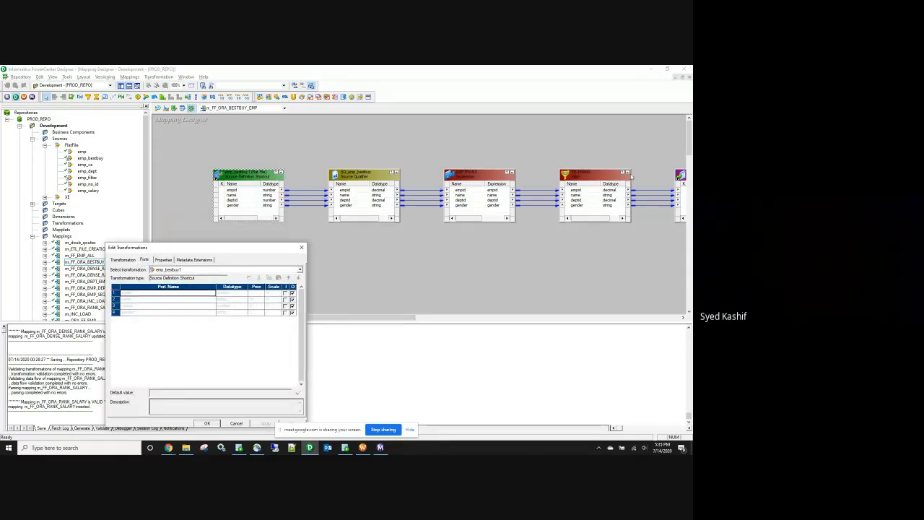
click(302, 248)
drag(359, 317, 441, 316)
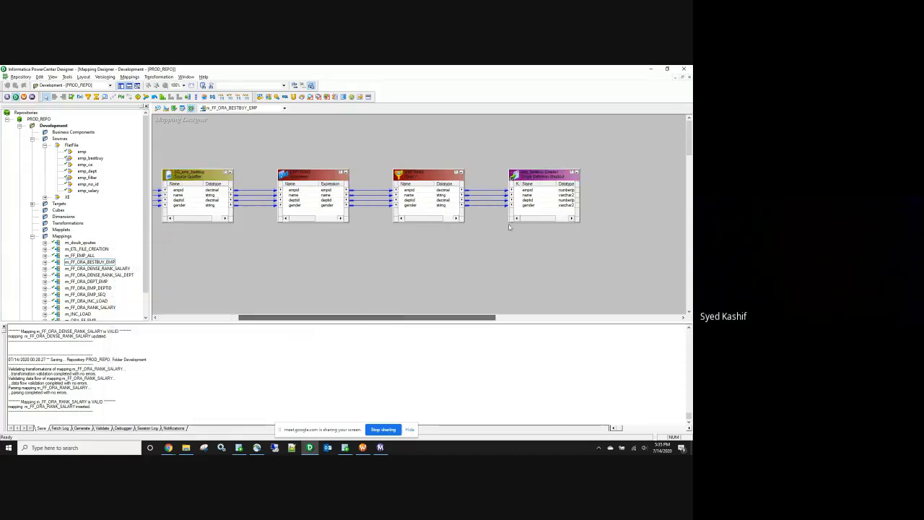
double_click(552, 174)
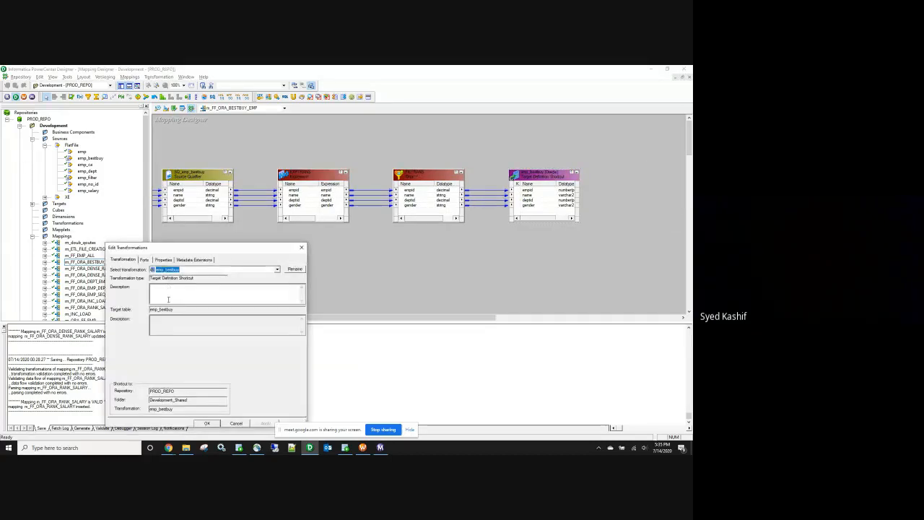
click(145, 260)
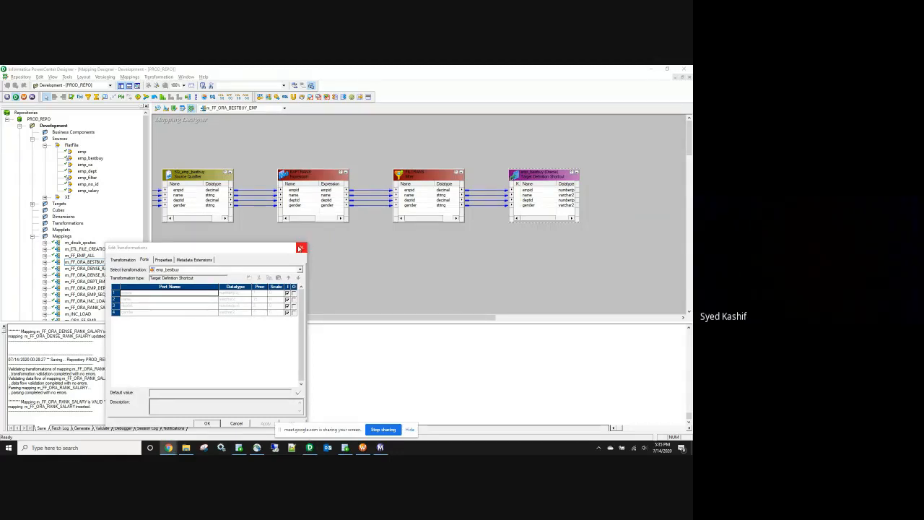
click(301, 247)
drag(276, 316, 196, 316)
double_click(267, 189)
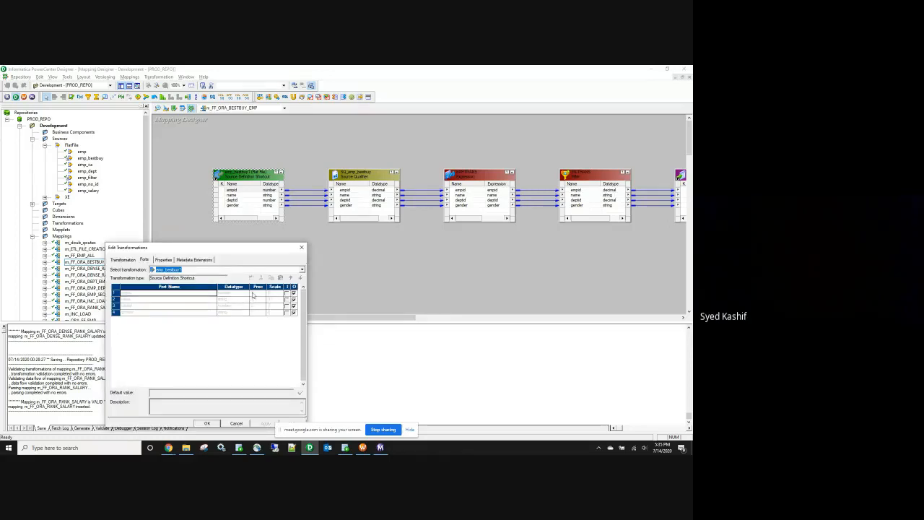
click(302, 247)
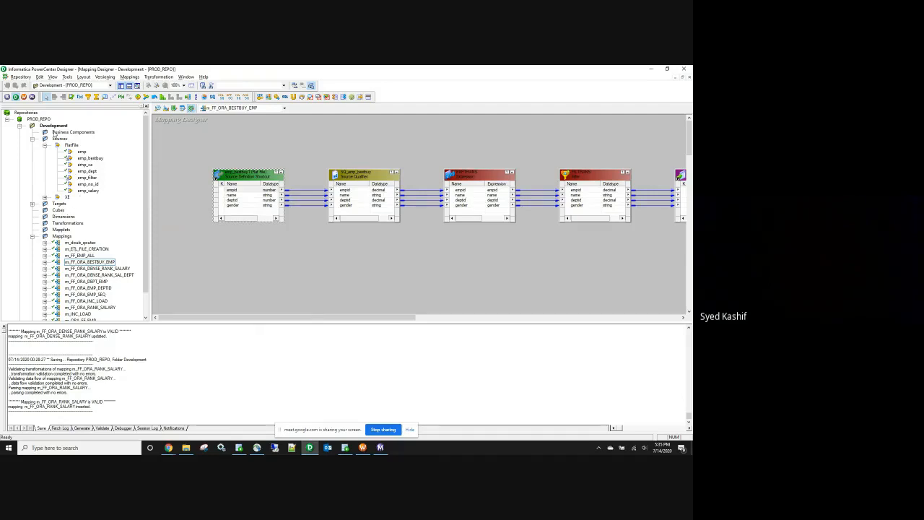
Step: Open Development_Shared, clear the Source Analyzer and add the emp_bestbuy flat-file source
click(20, 125)
double_click(58, 132)
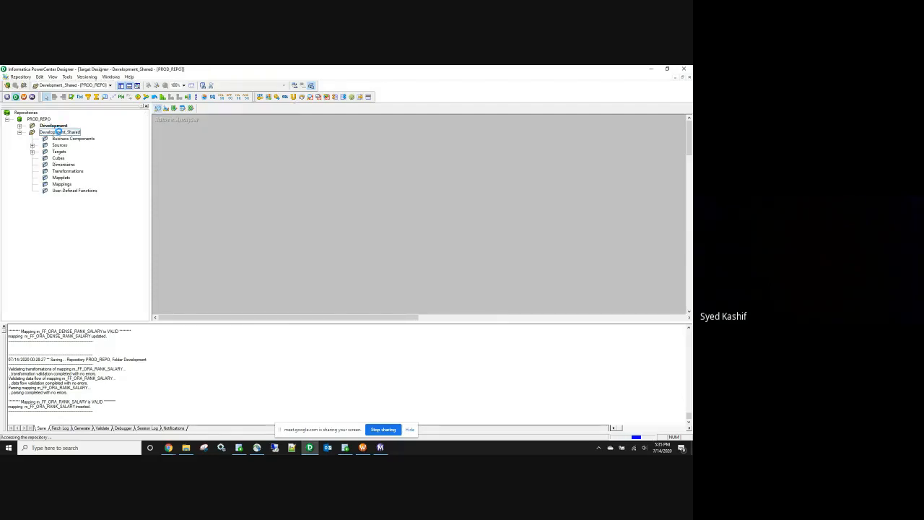
right_click(405, 203)
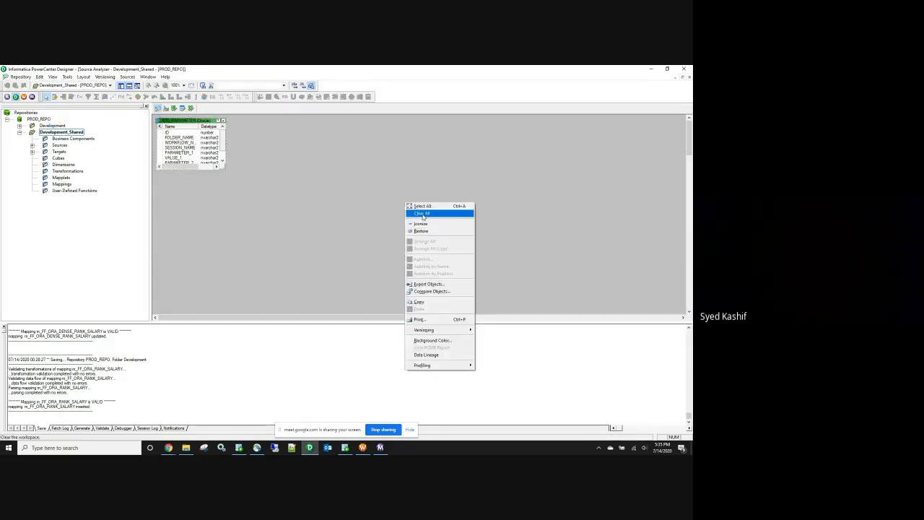
click(423, 213)
click(32, 145)
click(45, 152)
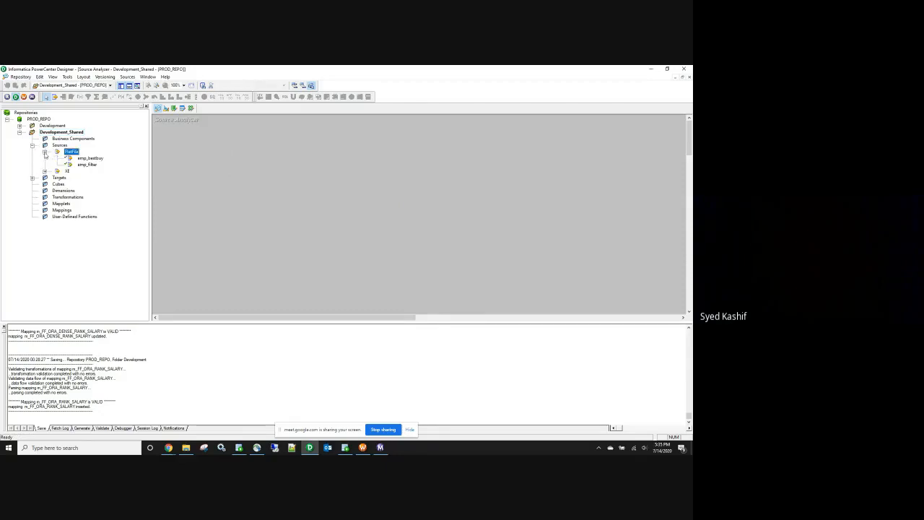
click(90, 158)
right_click(89, 158)
click(108, 179)
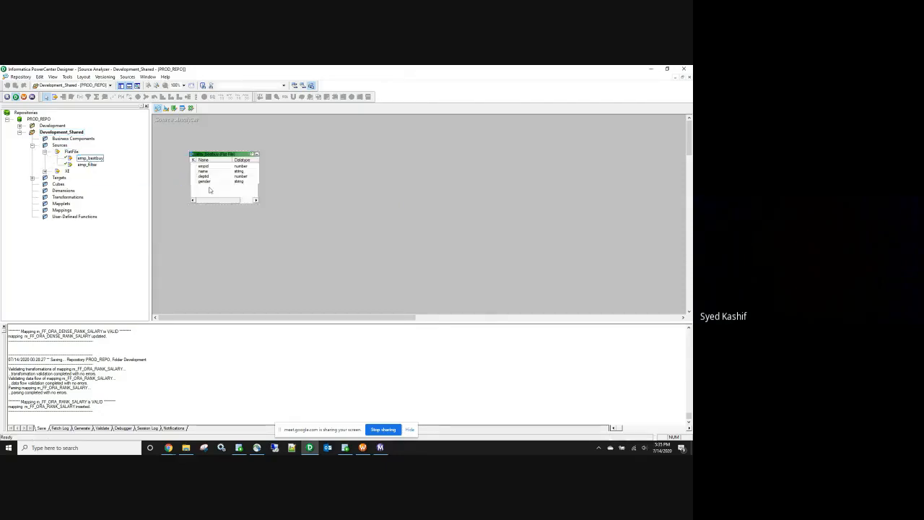
Step: Set emp_bestbuy's empid precision to 2, save, and reopen the Development folder
double_click(209, 190)
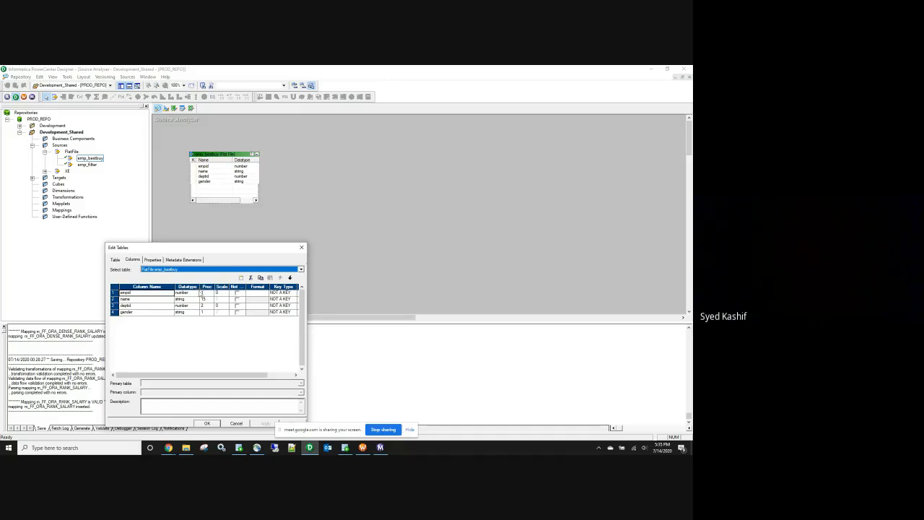
click(209, 292)
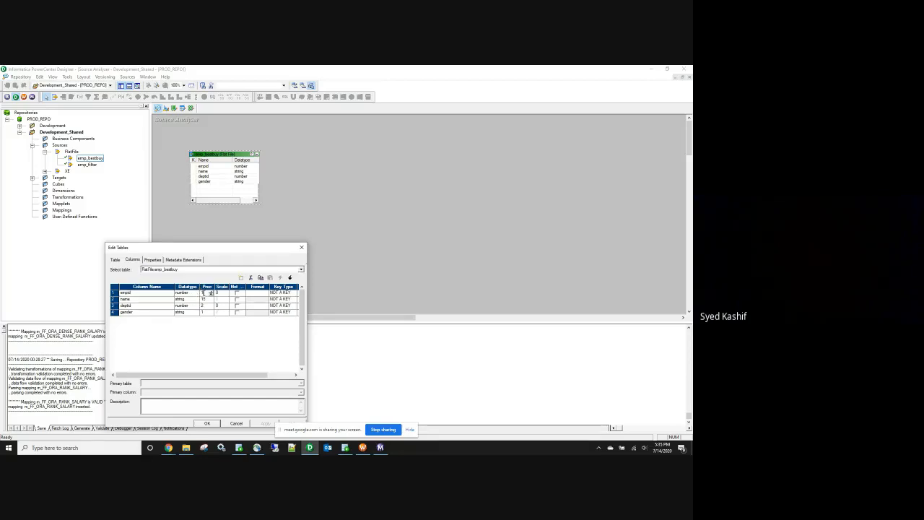
click(203, 293)
click(207, 423)
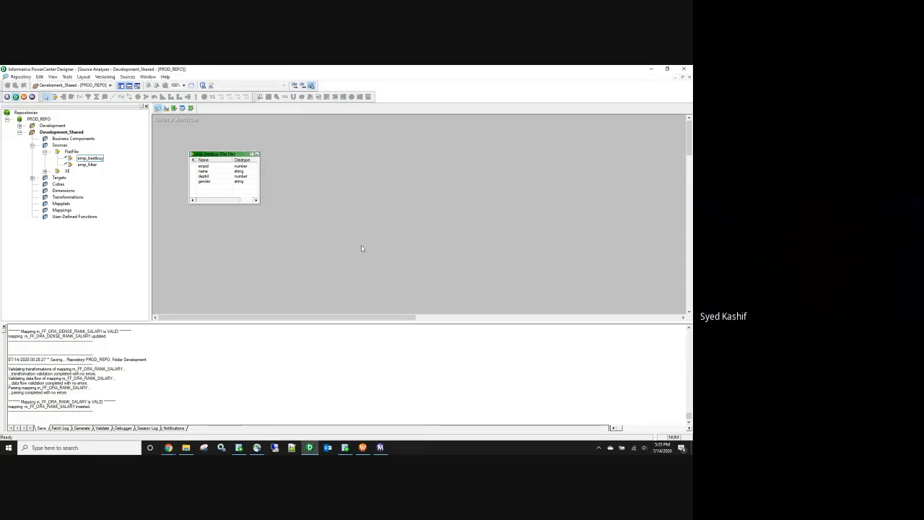
key(ctrl+s)
double_click(53, 126)
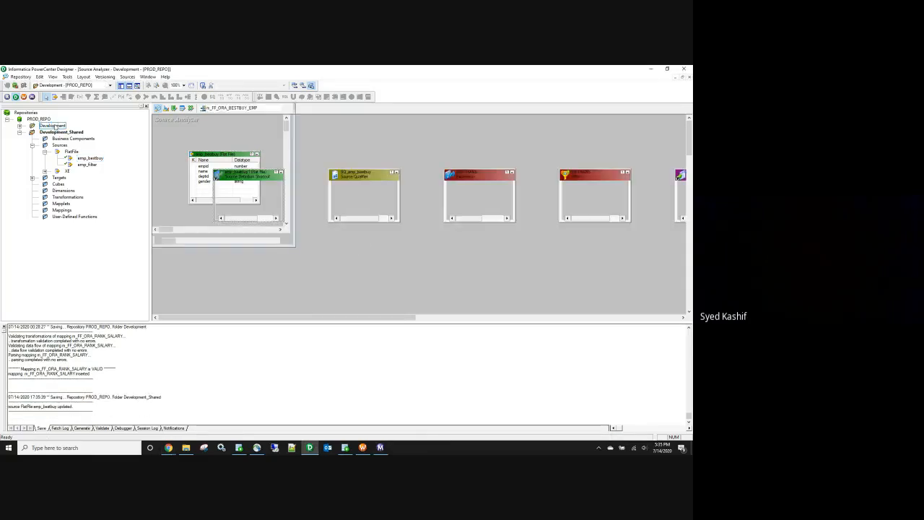
Step: Disconnect and reopen the Development folder to refresh the mapping
drag(254, 218, 271, 220)
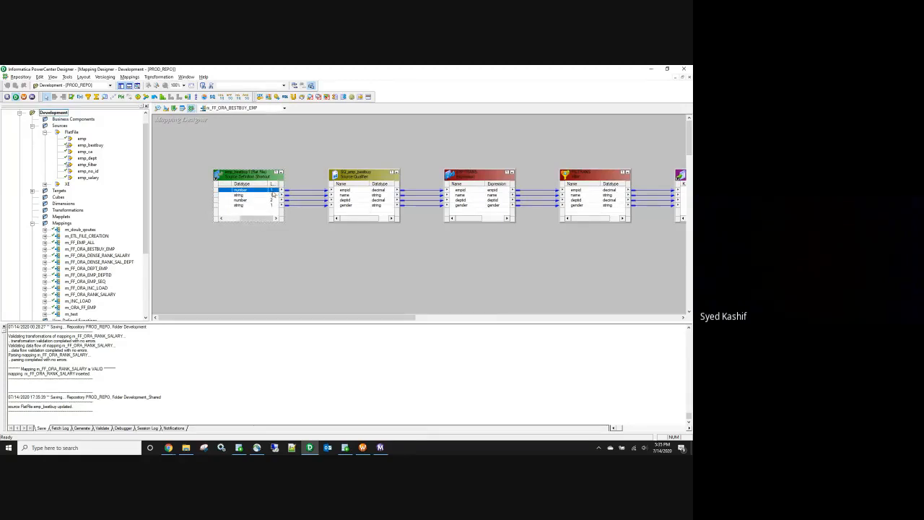
right_click(63, 116)
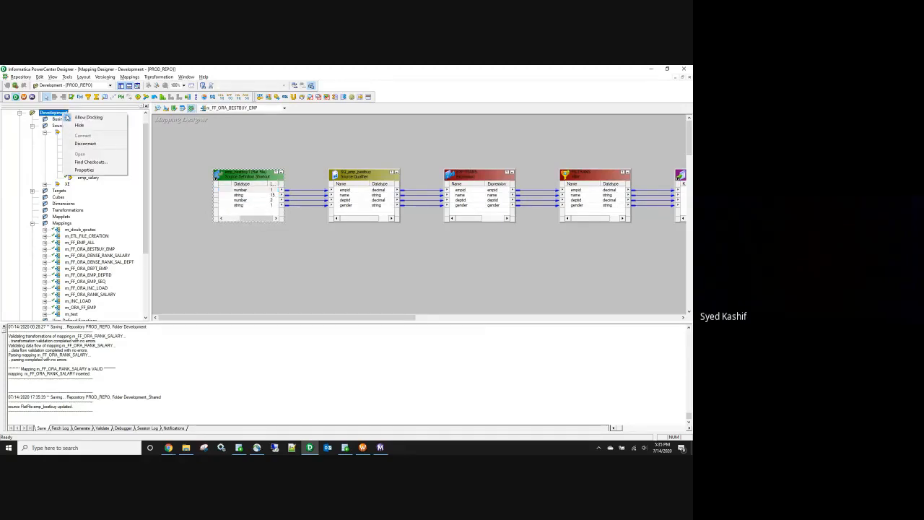
click(93, 143)
double_click(62, 128)
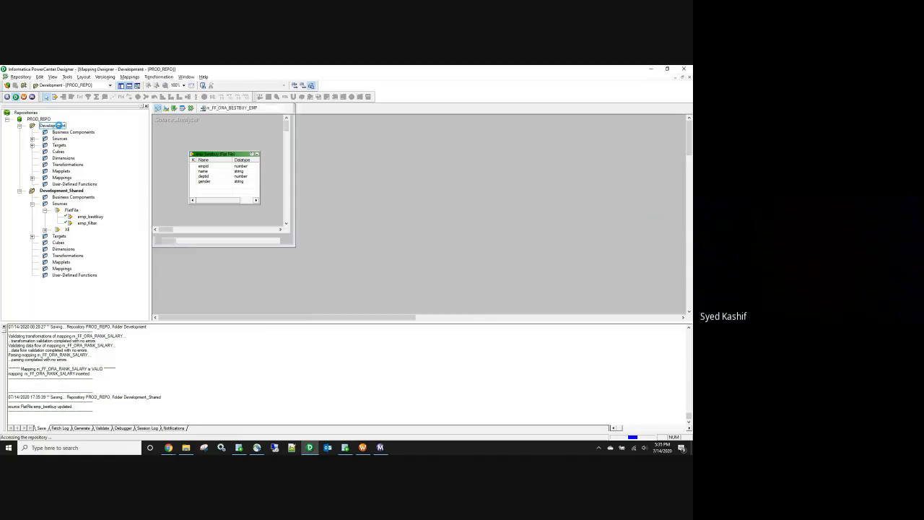
Step: Confirm empid precision 2 on the source shortcut, then widen the source and Source Qualifier boxes
double_click(252, 199)
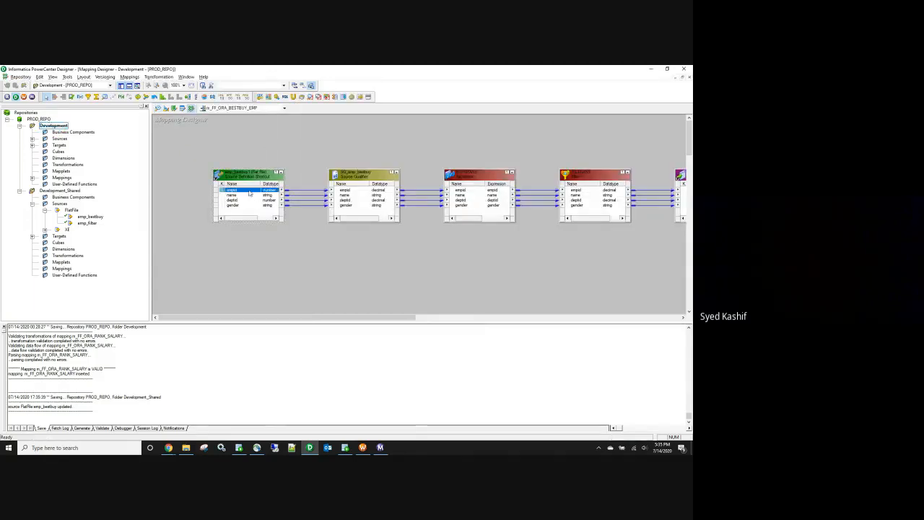
click(254, 294)
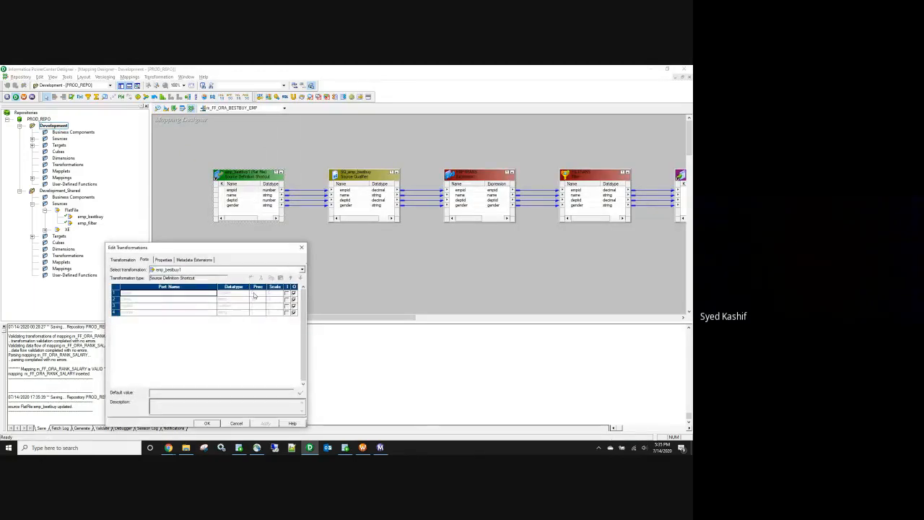
click(302, 248)
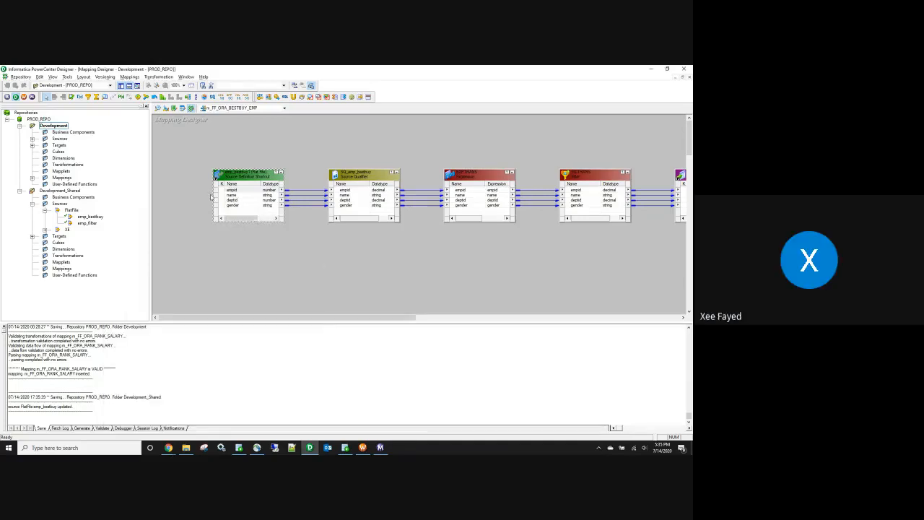
drag(213, 196, 174, 193)
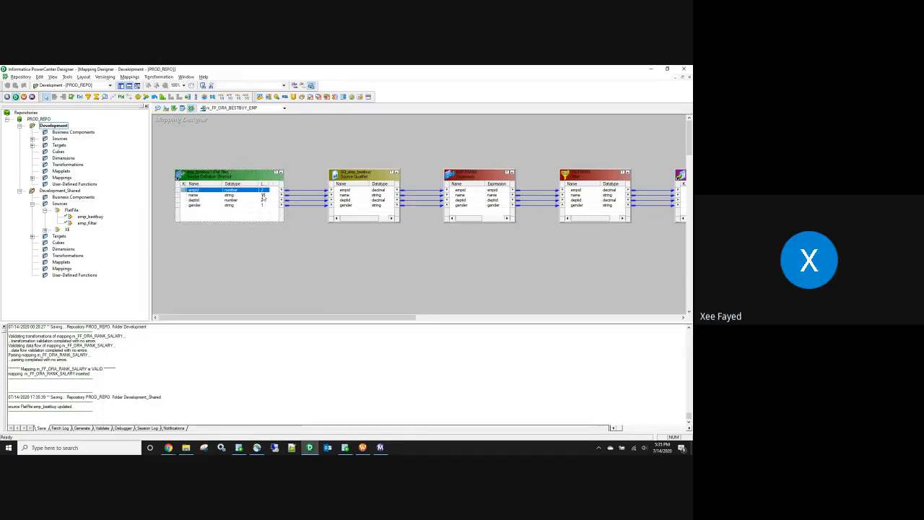
drag(400, 190, 413, 190)
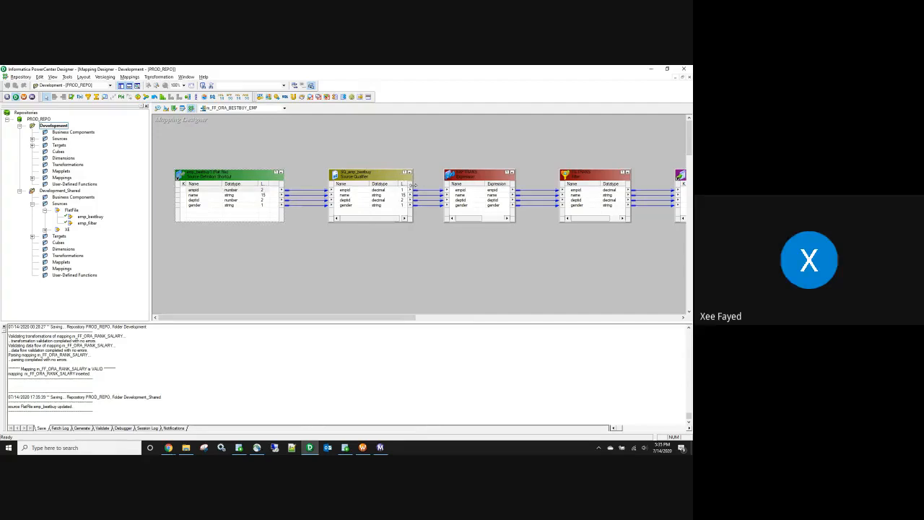
double_click(369, 190)
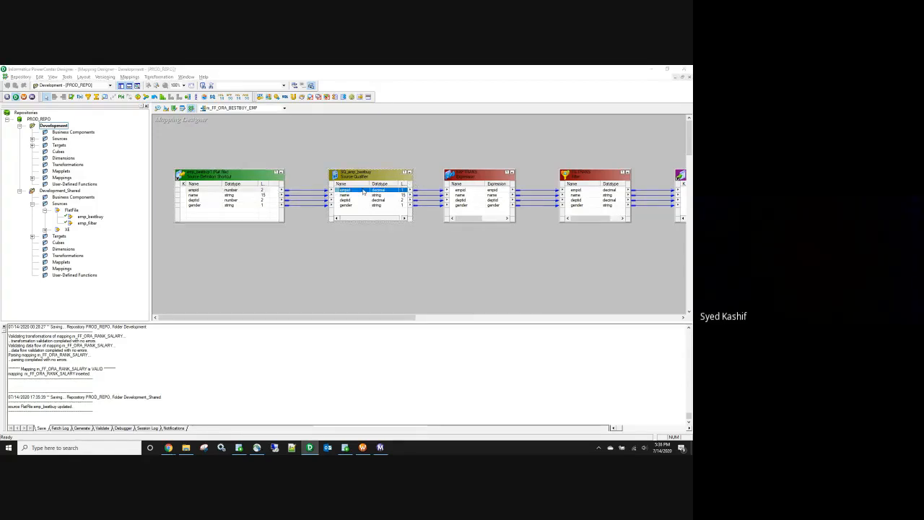
Step: Propagate the empid port's datatype, precision and scale forward through the mapping
click(301, 247)
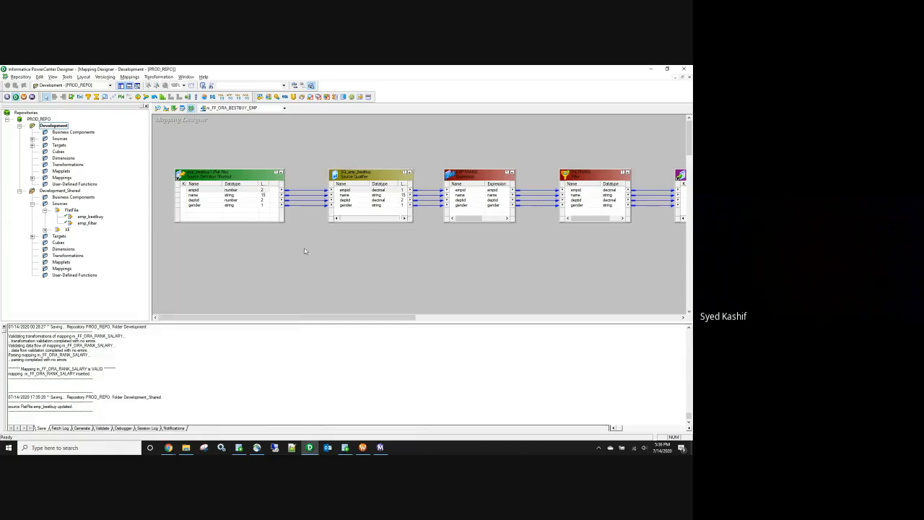
mouse_move(317, 317)
mouse_down()
mouse_move(409, 324)
mouse_move(309, 325)
mouse_up()
right_click(220, 185)
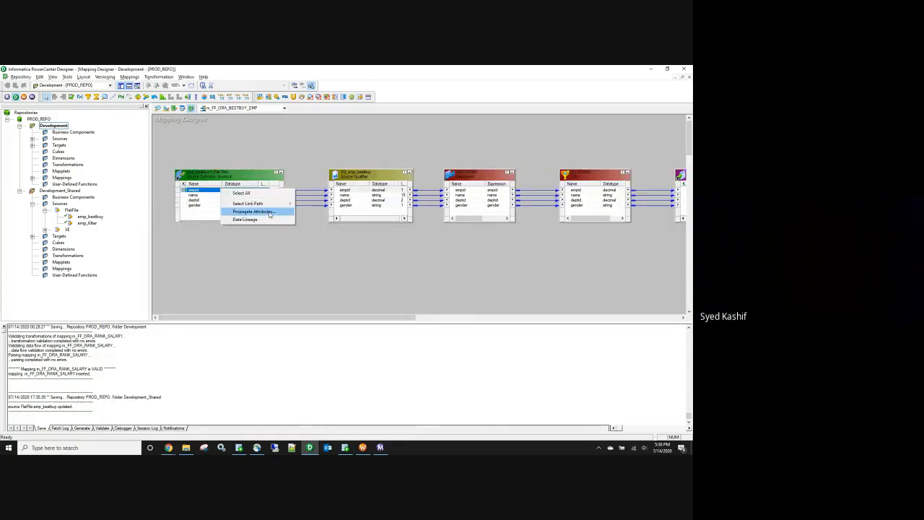
click(274, 211)
click(209, 132)
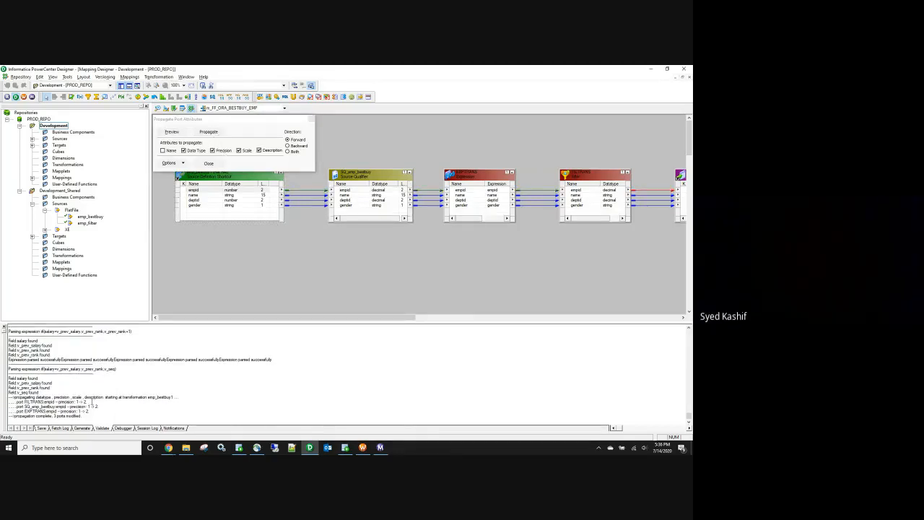
Step: Review the propagation log and widen the Expression and Filter boxes to check empid length 2
drag(92, 402, 14, 401)
drag(100, 405, 14, 405)
click(90, 411)
mouse_move(381, 320)
mouse_down()
mouse_move(370, 320)
mouse_move(393, 320)
mouse_up()
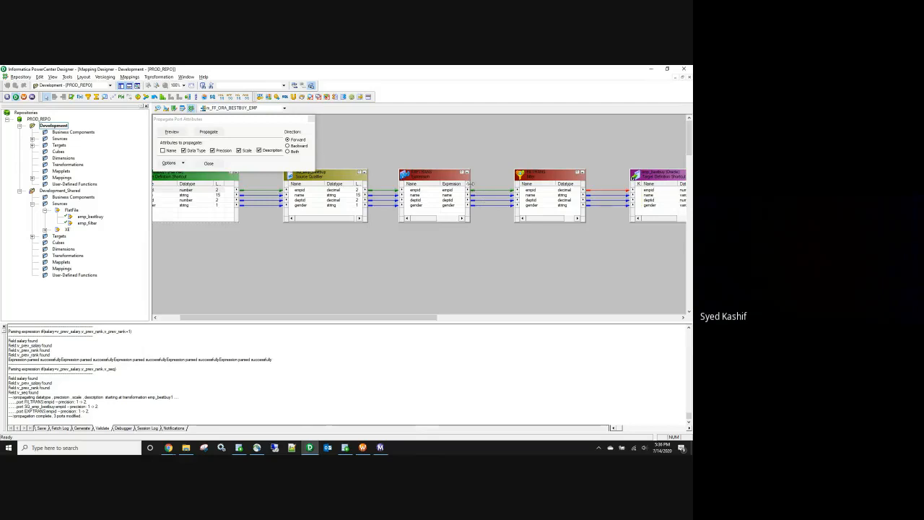
drag(470, 194, 496, 202)
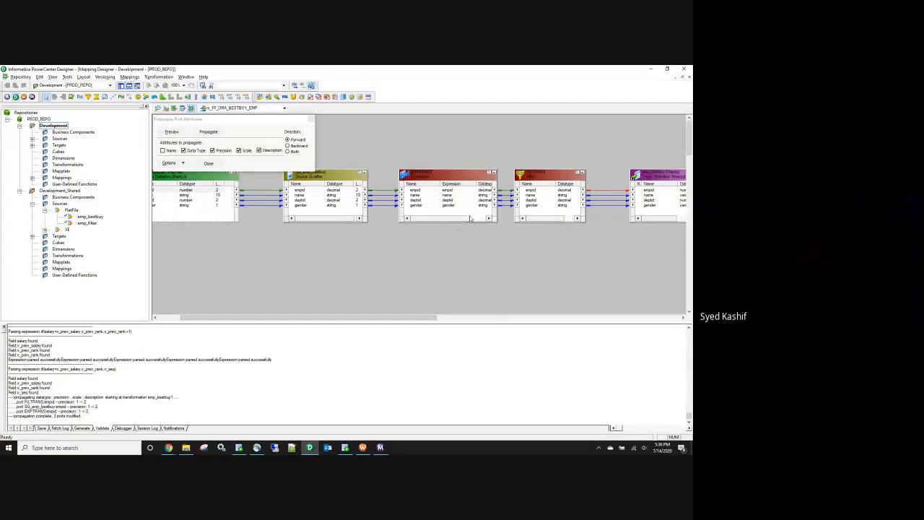
click(489, 217)
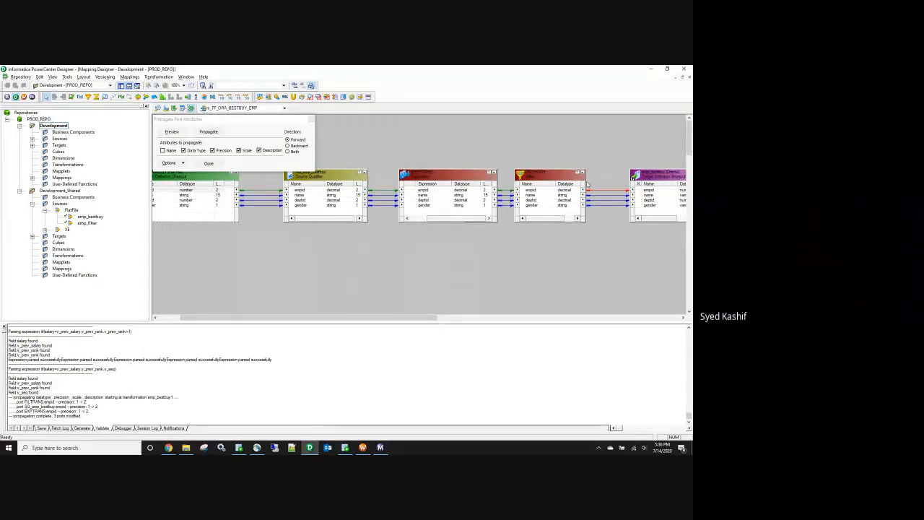
drag(585, 184, 608, 191)
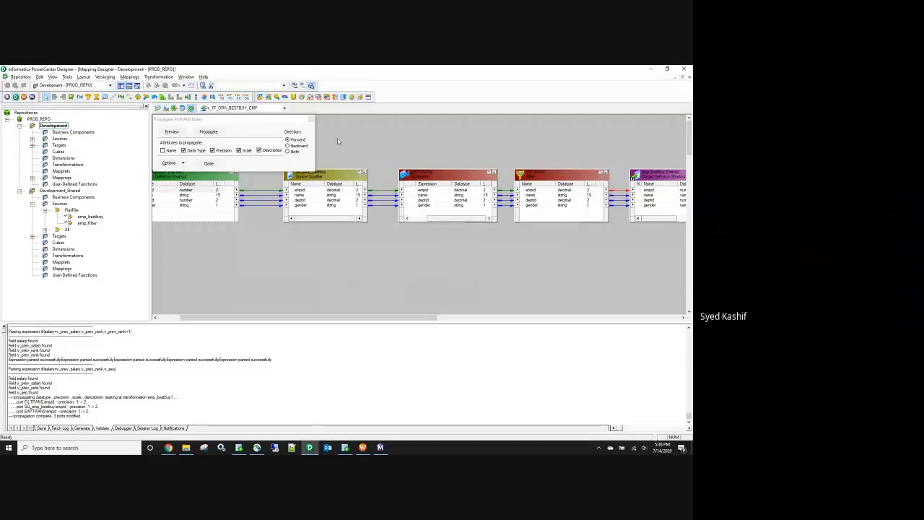
click(311, 119)
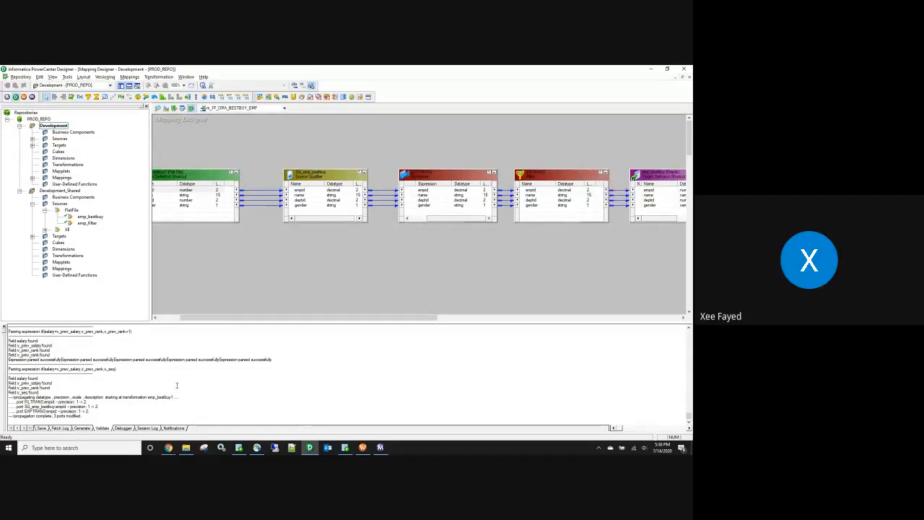
drag(84, 416, 9, 397)
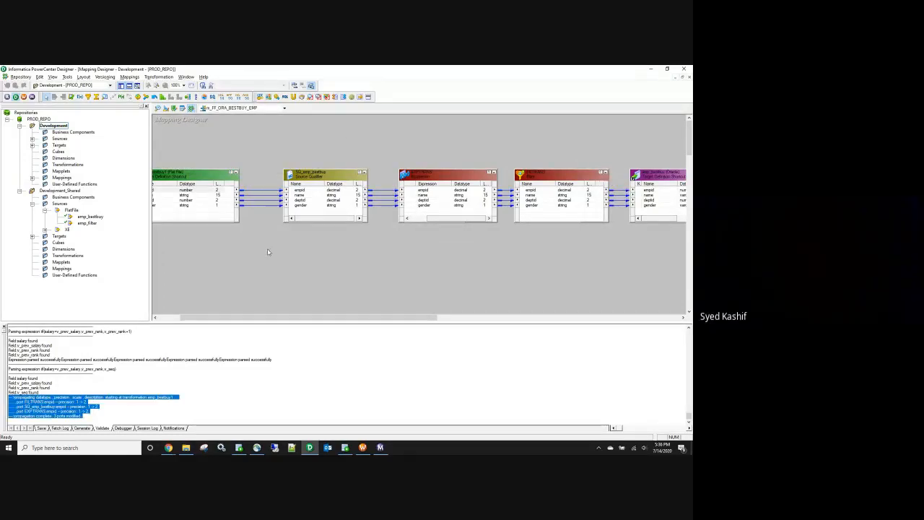
Step: Save m_FF_ORA_BESTBUY_EMP and check its validation messages
key(ctrl+s)
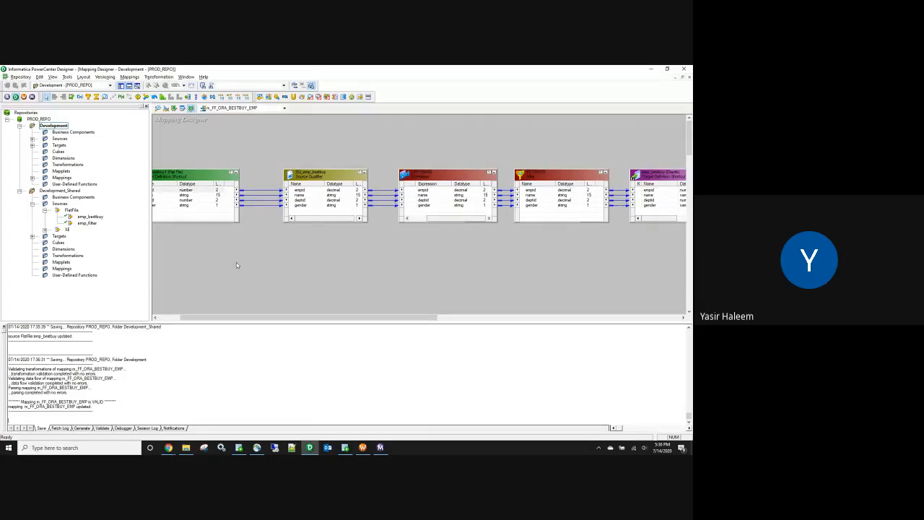
drag(236, 316, 213, 316)
click(224, 189)
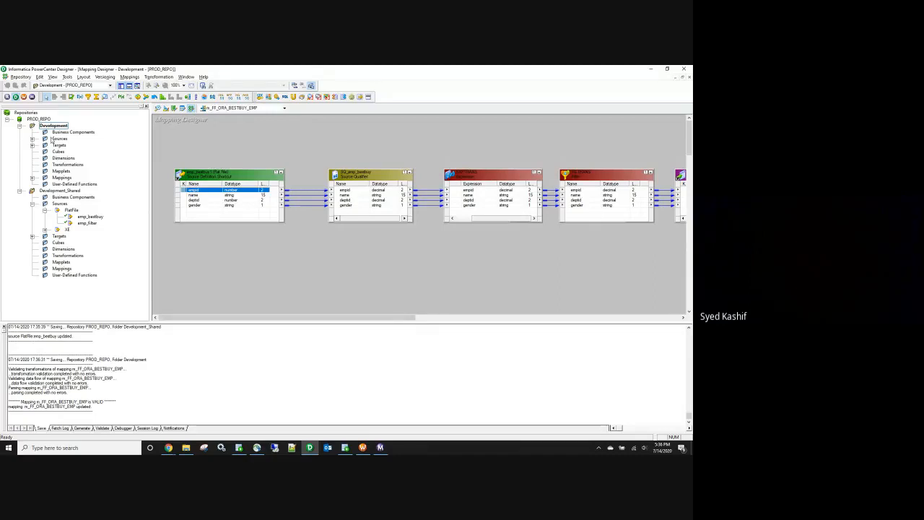
Step: Collapse the Navigator folders and open Development_Shared to show the emp_bestbuy source
click(19, 190)
click(20, 126)
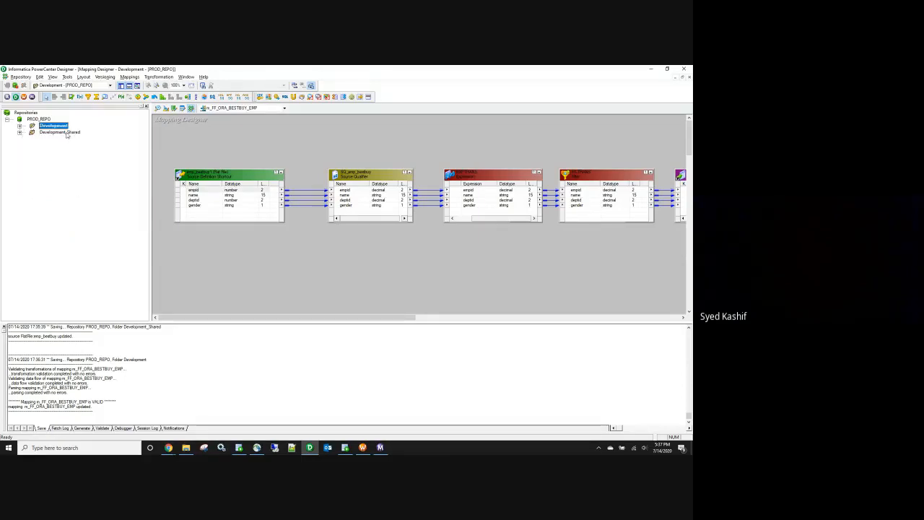
click(231, 195)
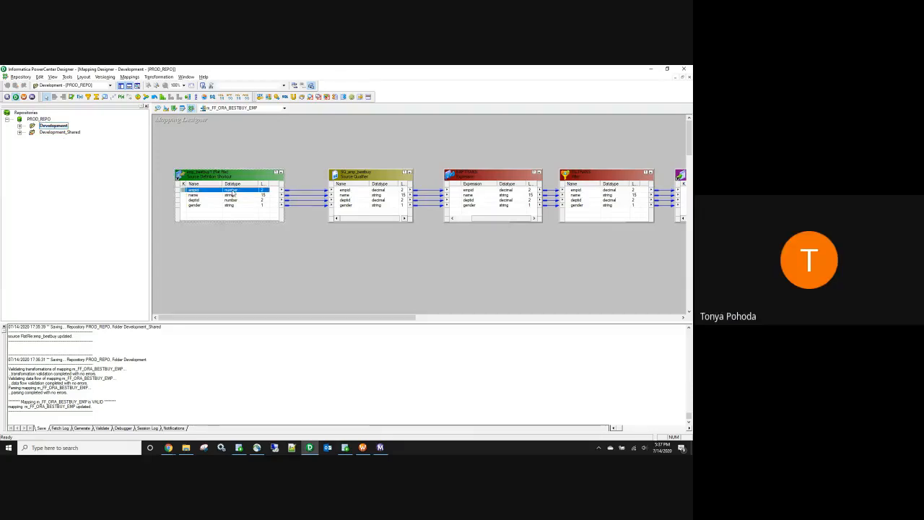
click(235, 206)
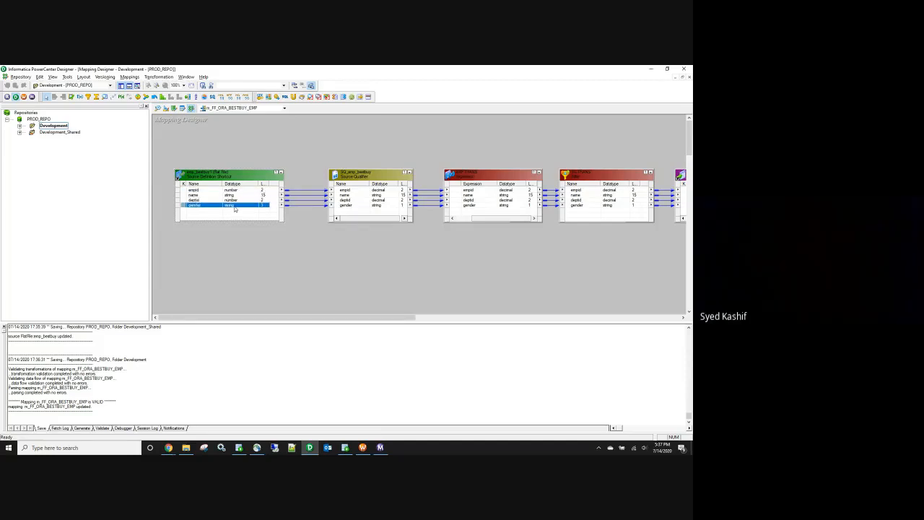
click(231, 191)
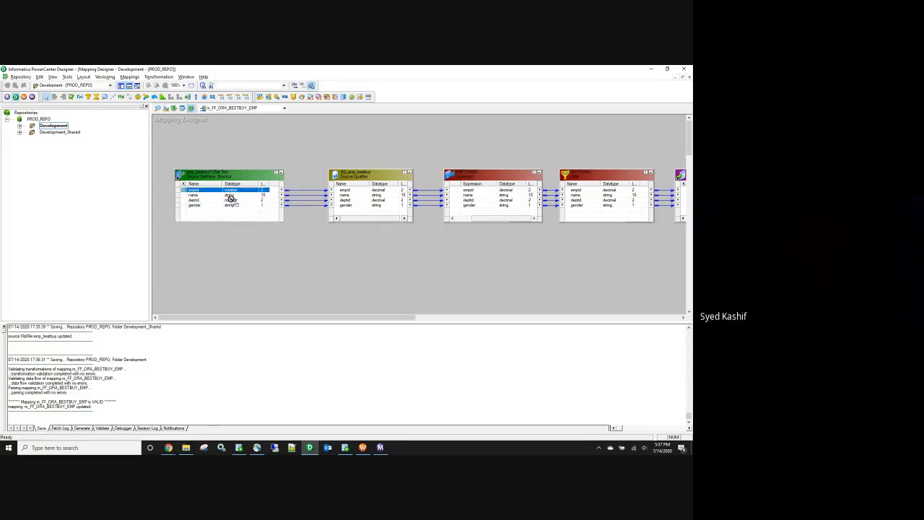
double_click(43, 134)
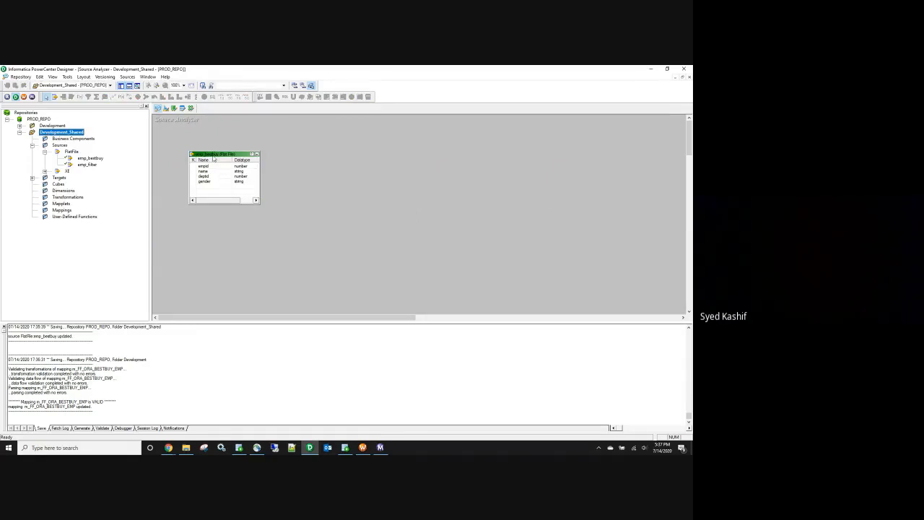
Step: Reopen the Development mapping and review the source definition's ports
double_click(65, 127)
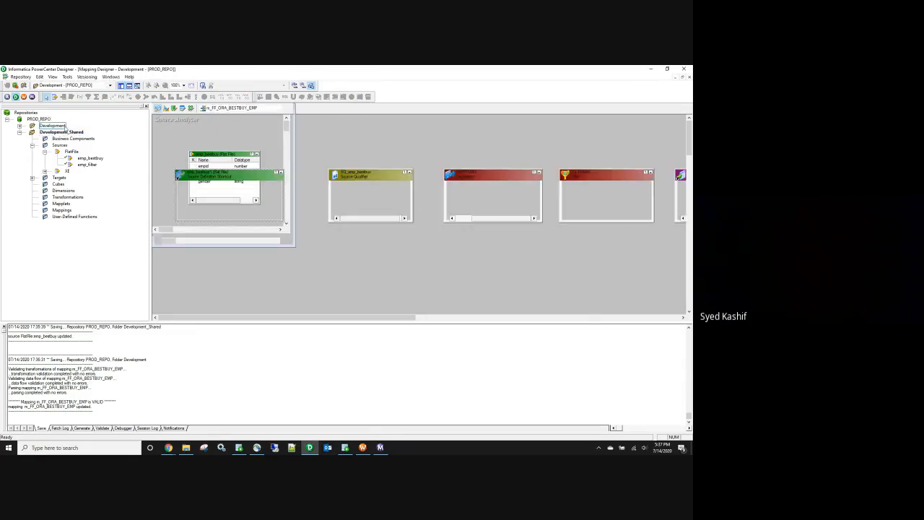
double_click(264, 190)
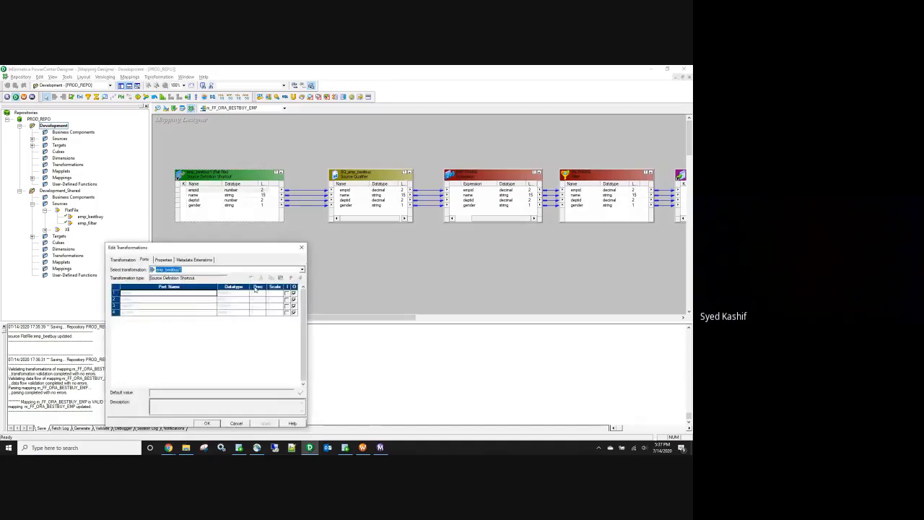
click(301, 248)
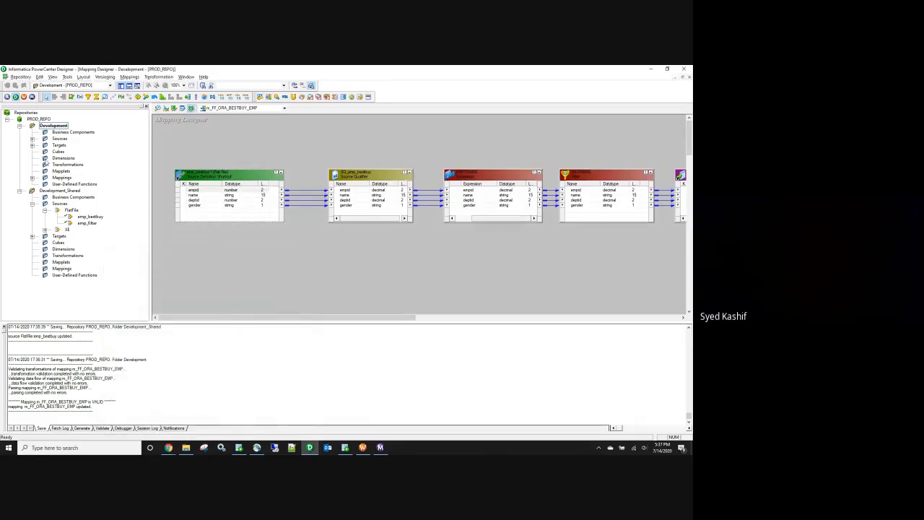
click(20, 191)
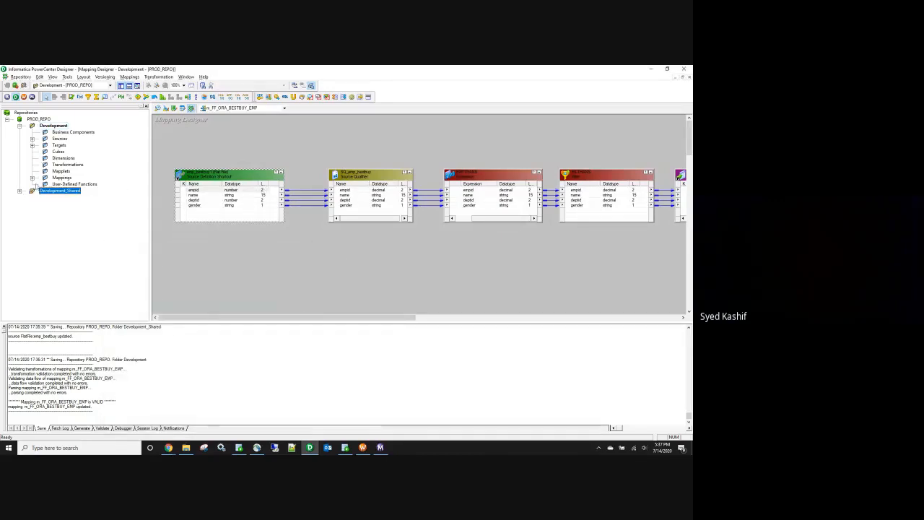
click(32, 178)
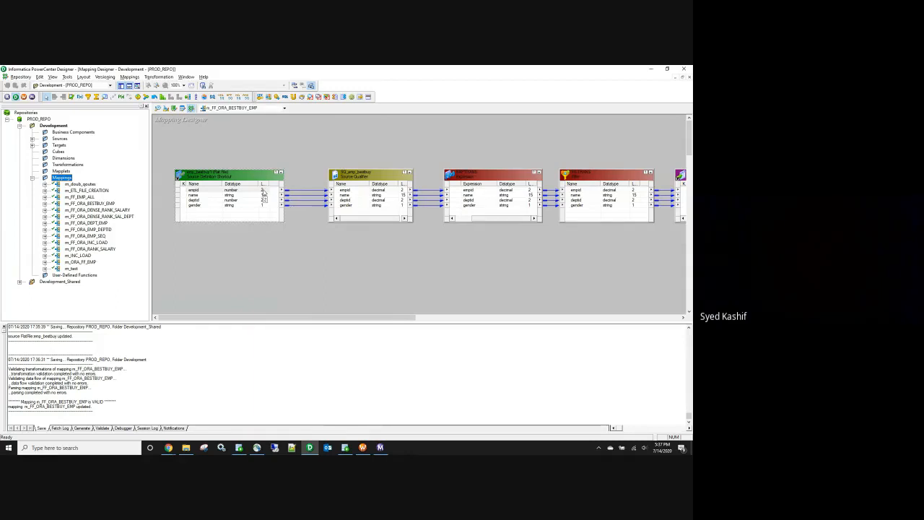
click(19, 126)
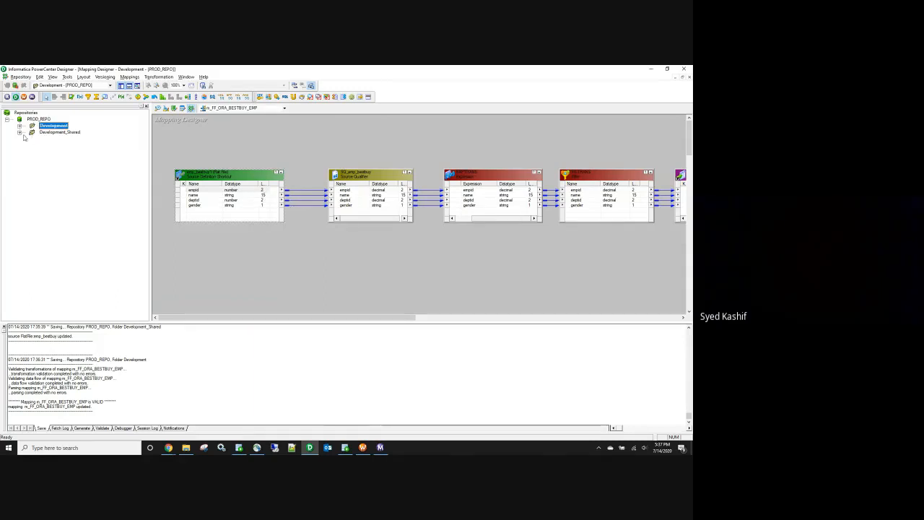
Step: Check emp_bestbuy's columns in Development_Shared, then reopen the Development folder
double_click(47, 132)
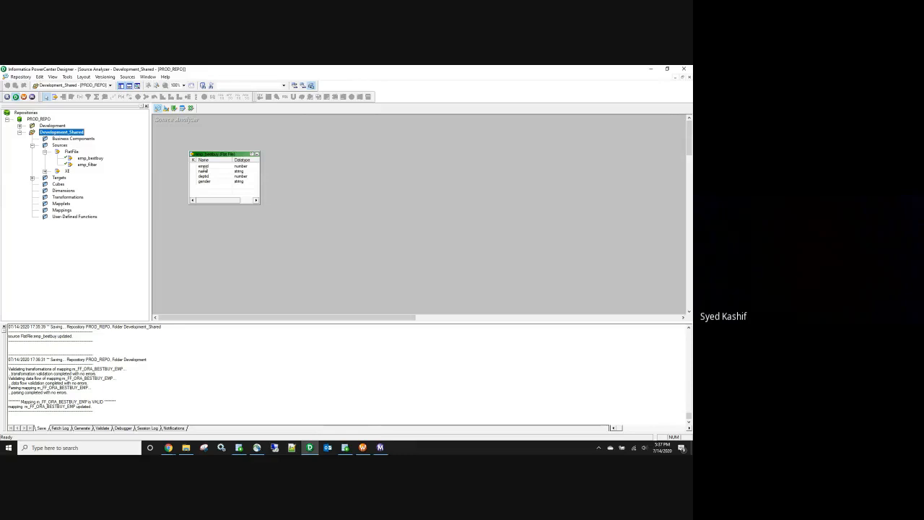
double_click(216, 168)
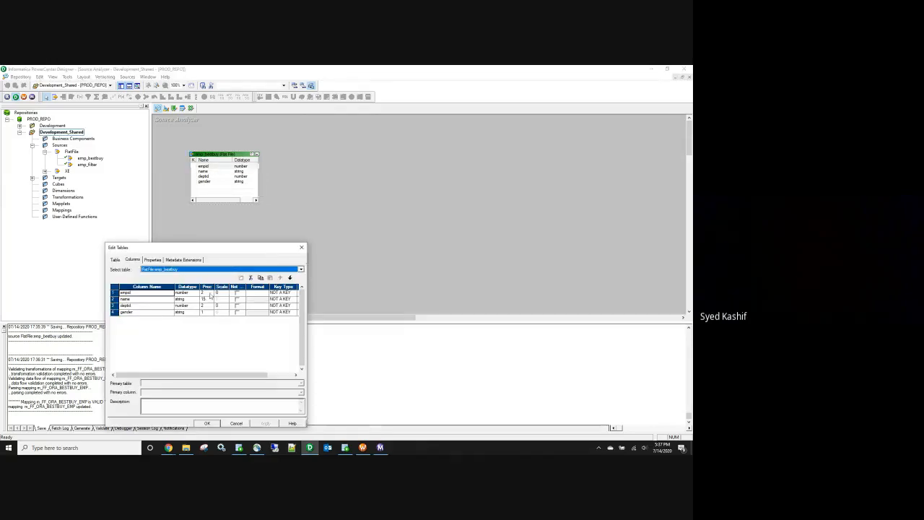
click(302, 245)
double_click(34, 132)
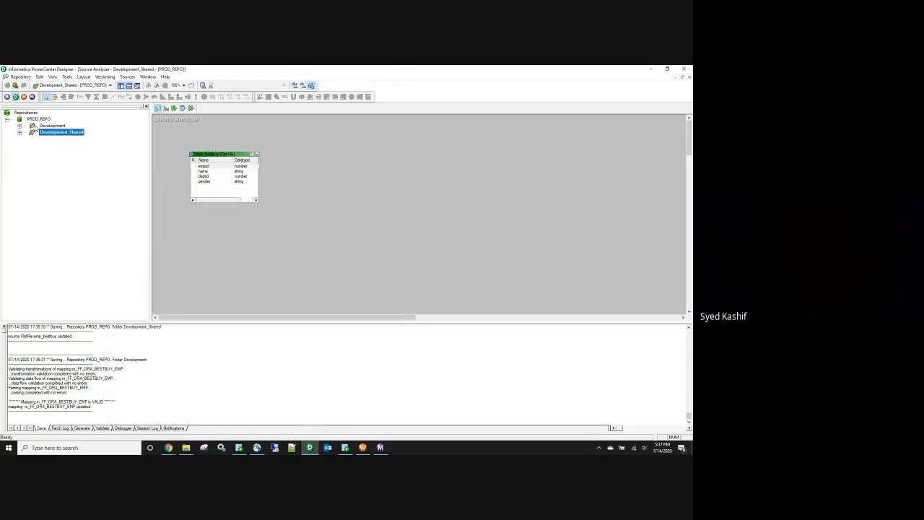
right_click(51, 126)
click(85, 153)
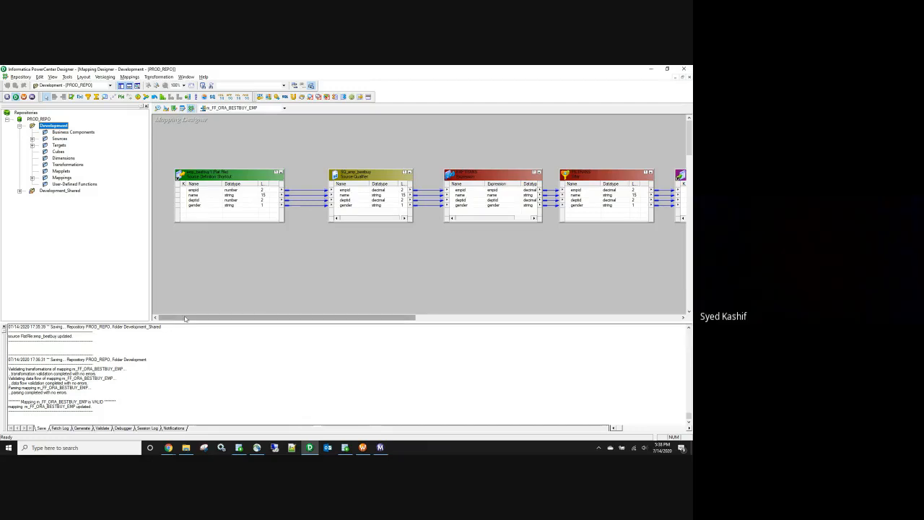
Step: Widen the mapping canvas and select, then deselect, all transformations
drag(184, 318, 187, 358)
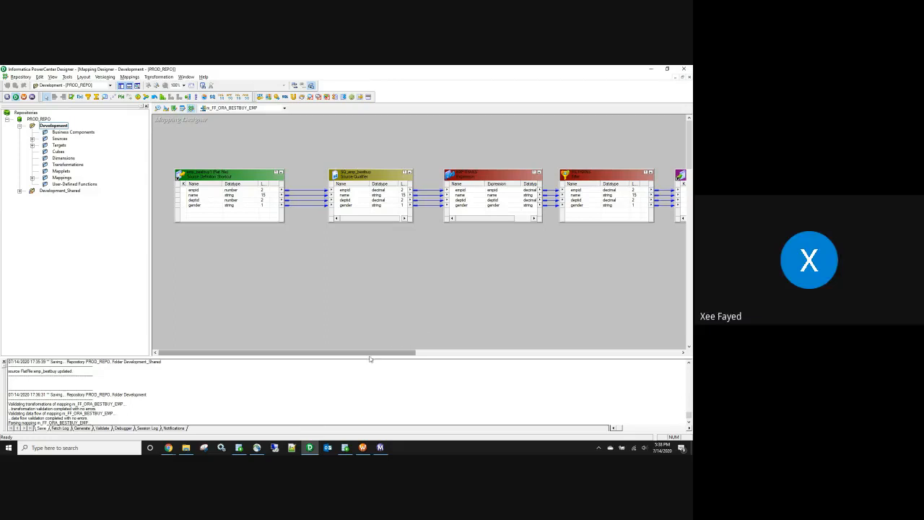
mouse_move(168, 448)
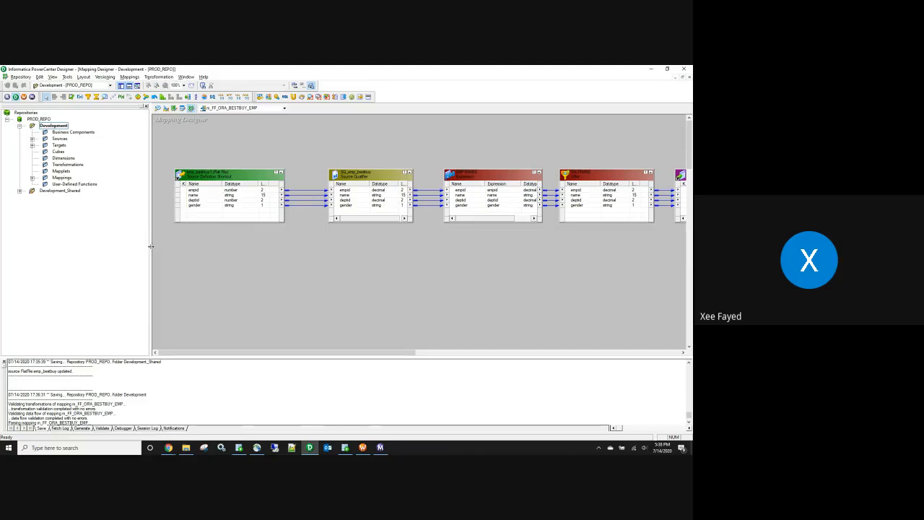
drag(149, 247, 120, 261)
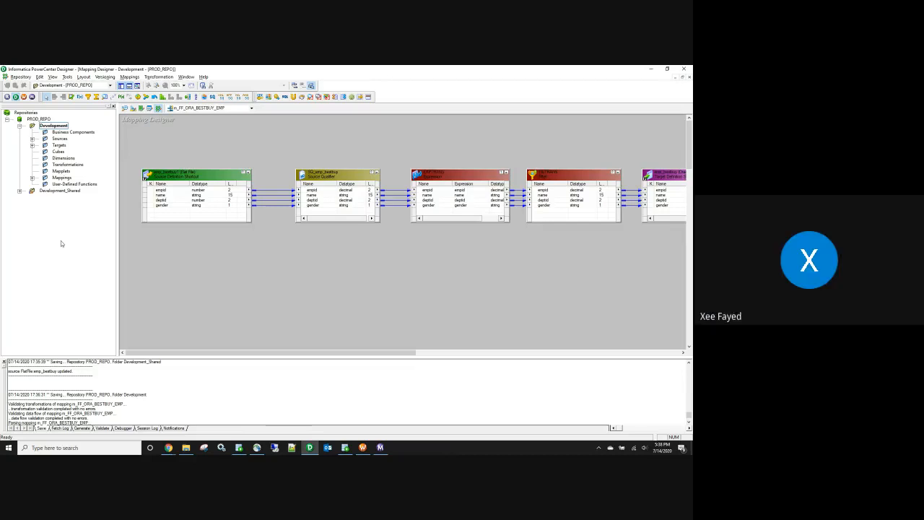
scroll(328, 399, down, 2)
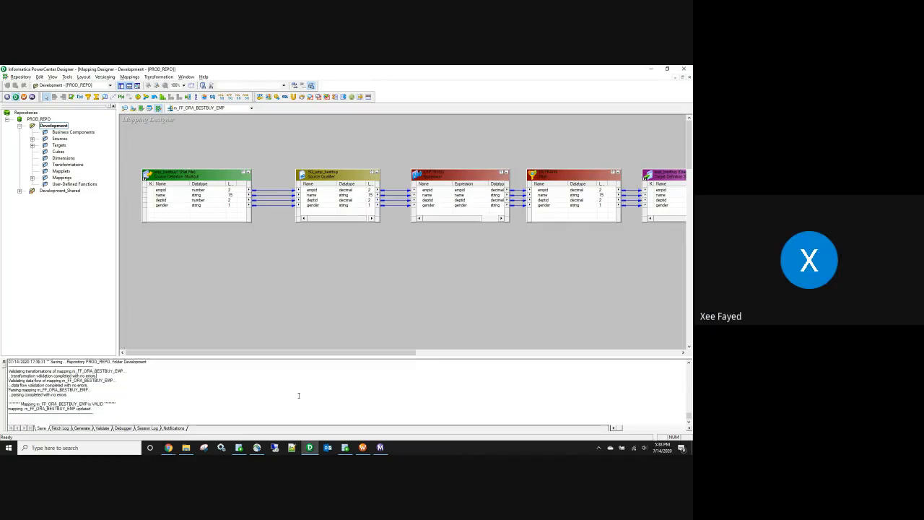
drag(154, 167, 653, 257)
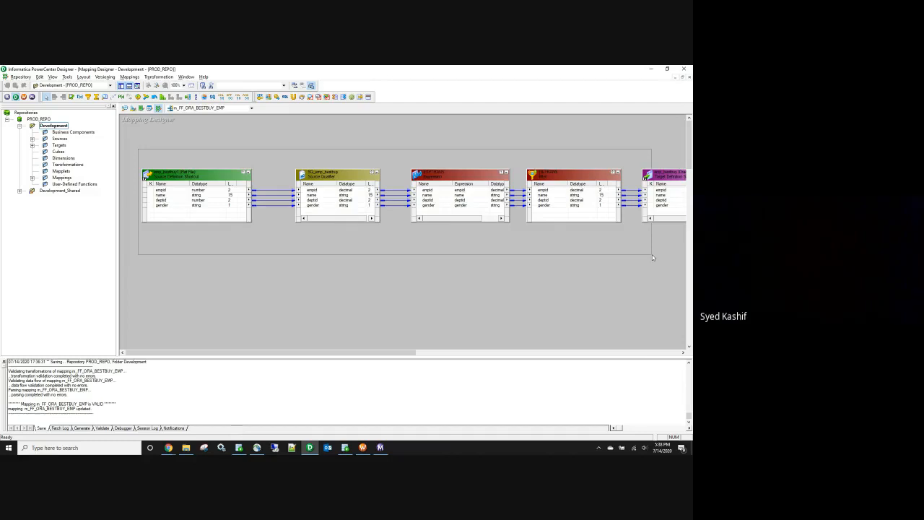
drag(653, 257, 652, 254)
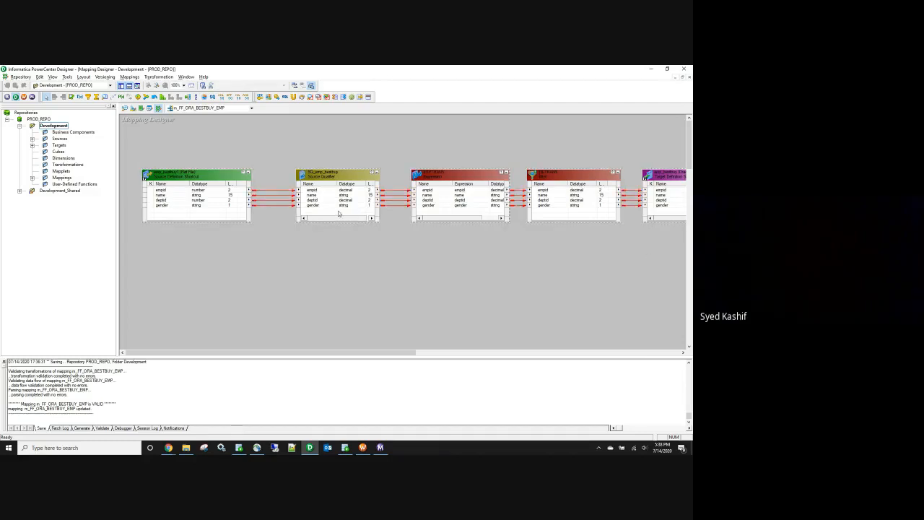
click(286, 252)
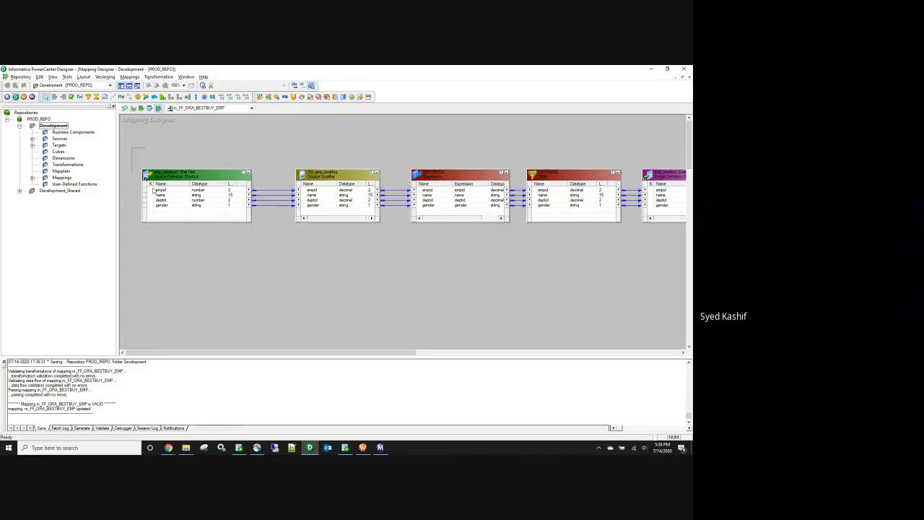
Step: Reselect and deselect the transformations, then bring the Google Meet window forward
drag(131, 147, 554, 242)
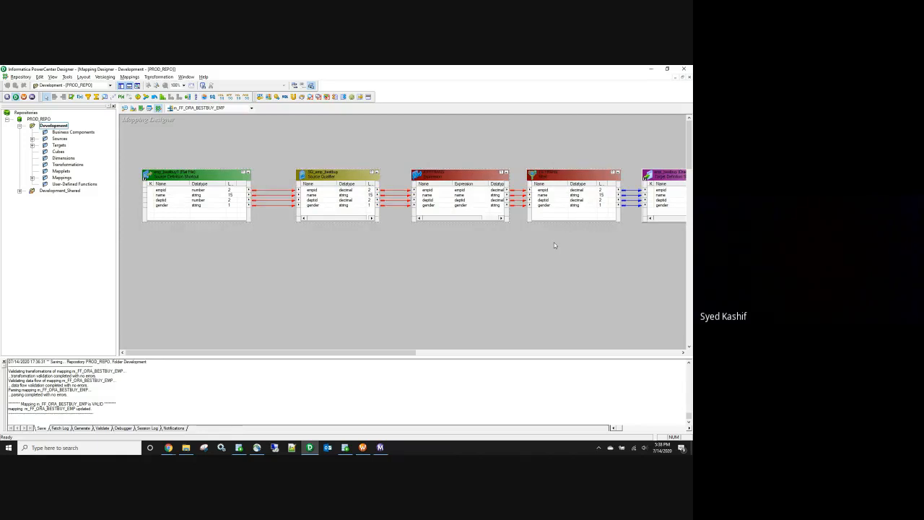
click(359, 293)
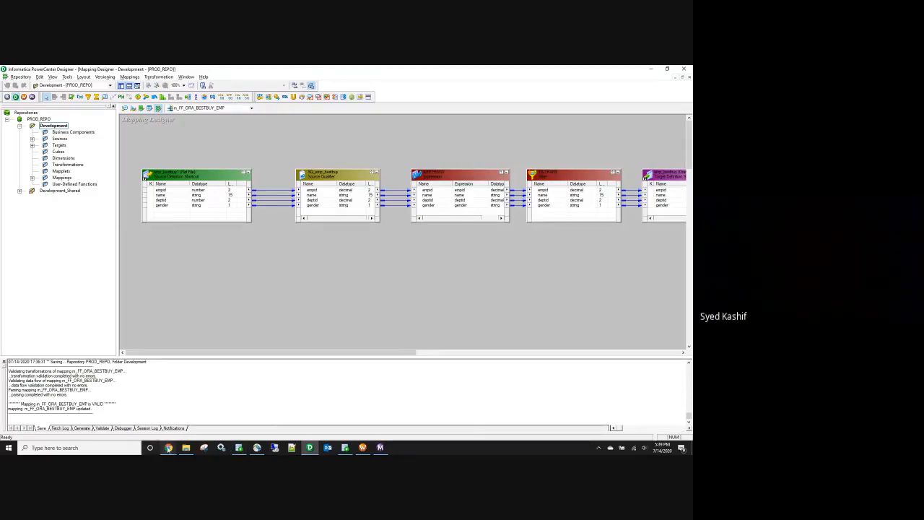
click(168, 448)
click(137, 417)
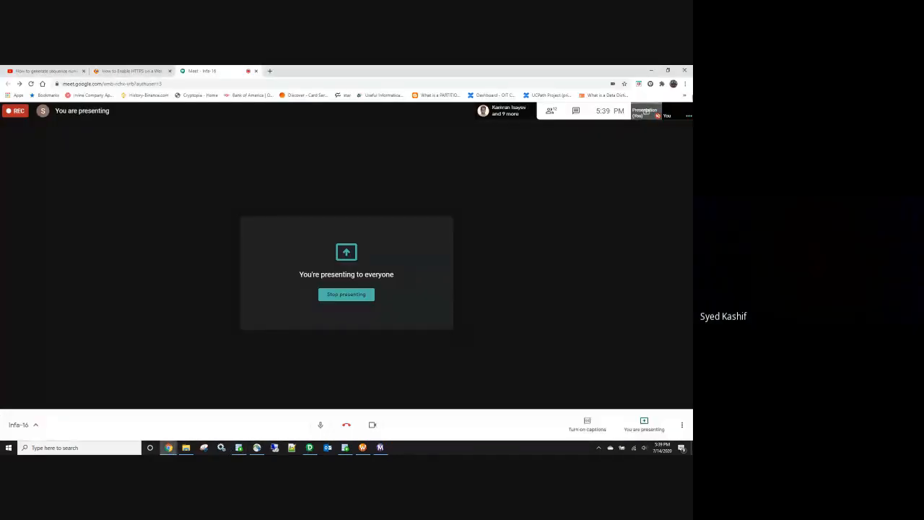
Step: Hide the Meet window to show the m_FF_ORA_BESTBUY_EMP mapping in Designer
click(648, 70)
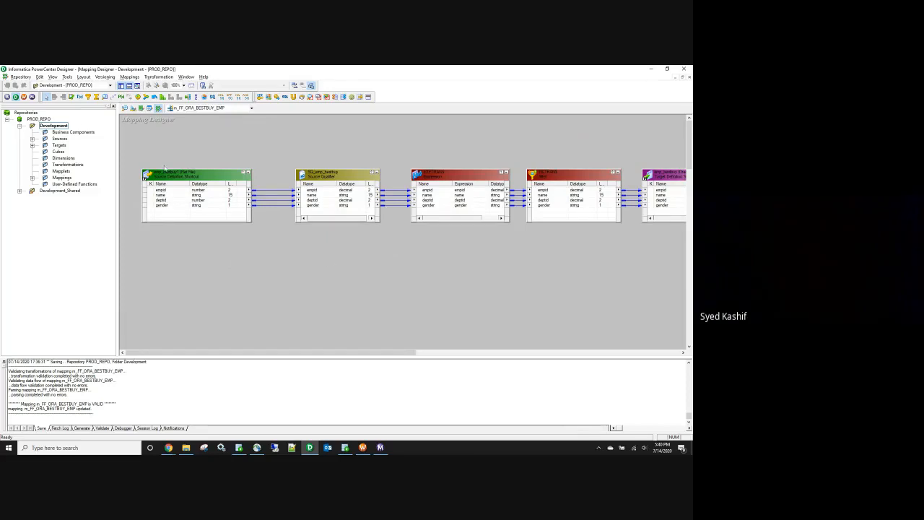
Step: Open the m_ETL_FILE_CREATION mapping from the Mappings list
click(32, 177)
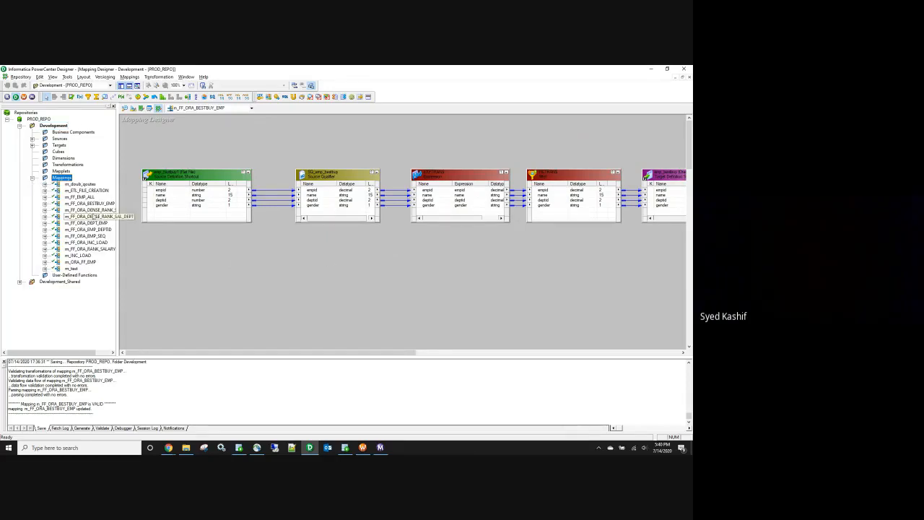
drag(63, 356, 82, 356)
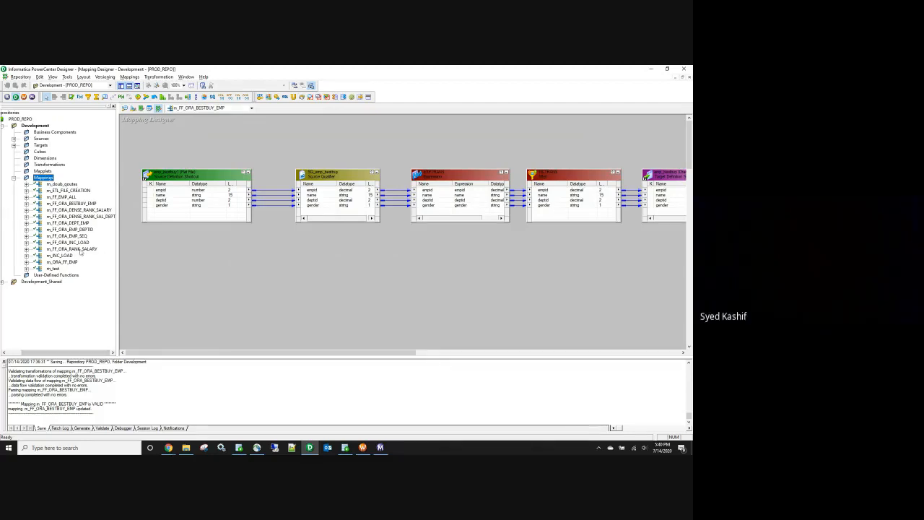
click(77, 191)
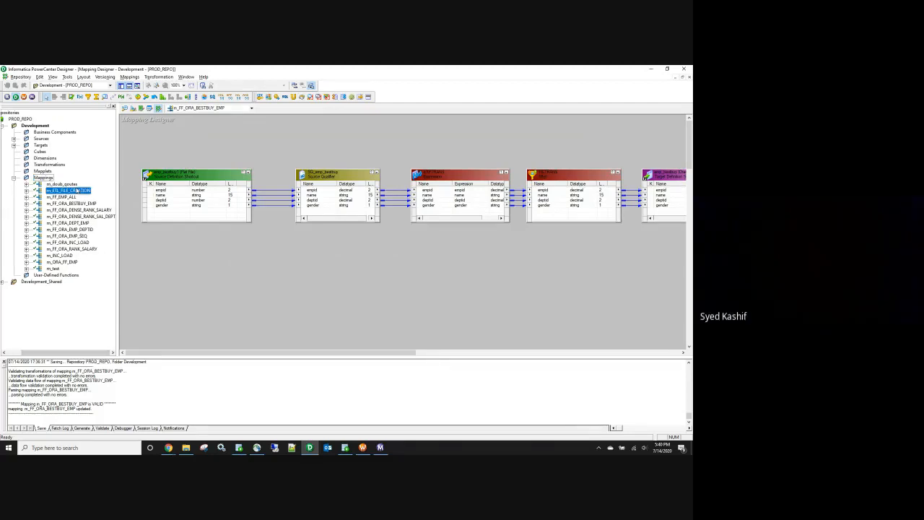
right_click(77, 191)
click(129, 199)
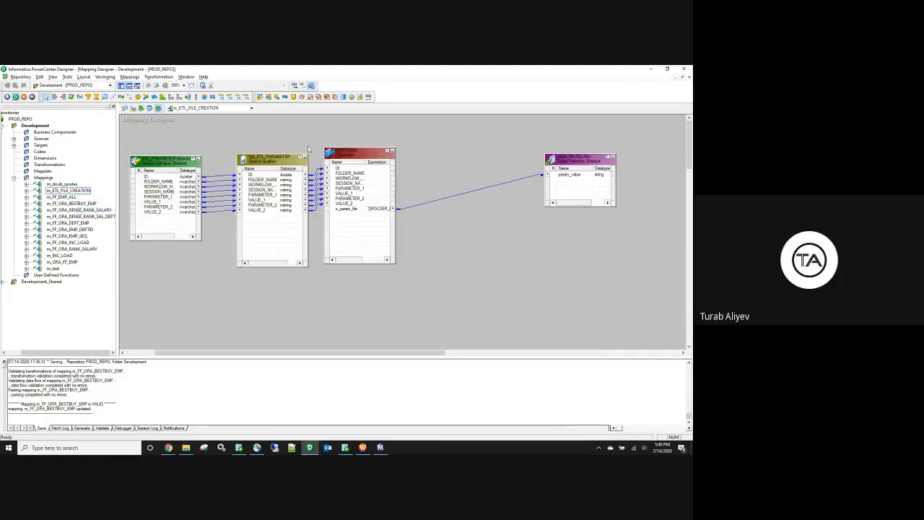
Step: Arrange all transformations in a row and enlarge the source, Source Qualifier and Expression boxes
right_click(270, 134)
click(289, 171)
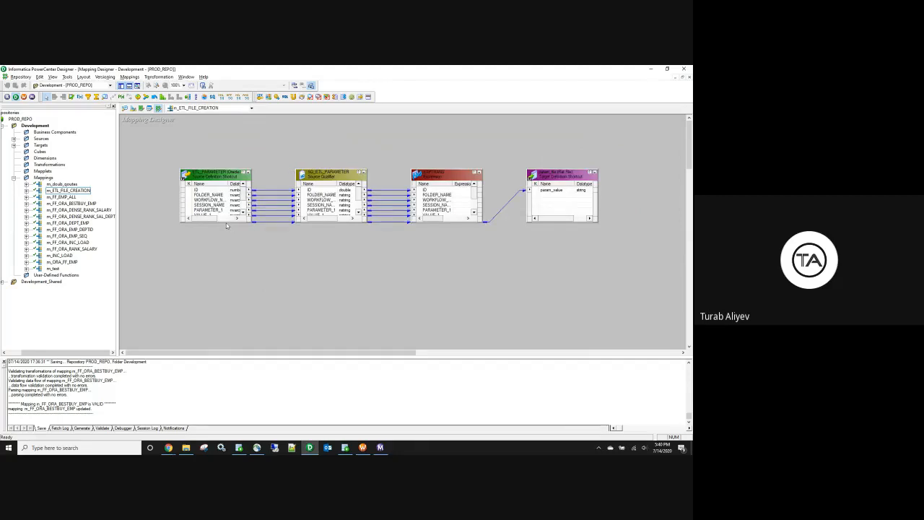
drag(225, 220, 215, 284)
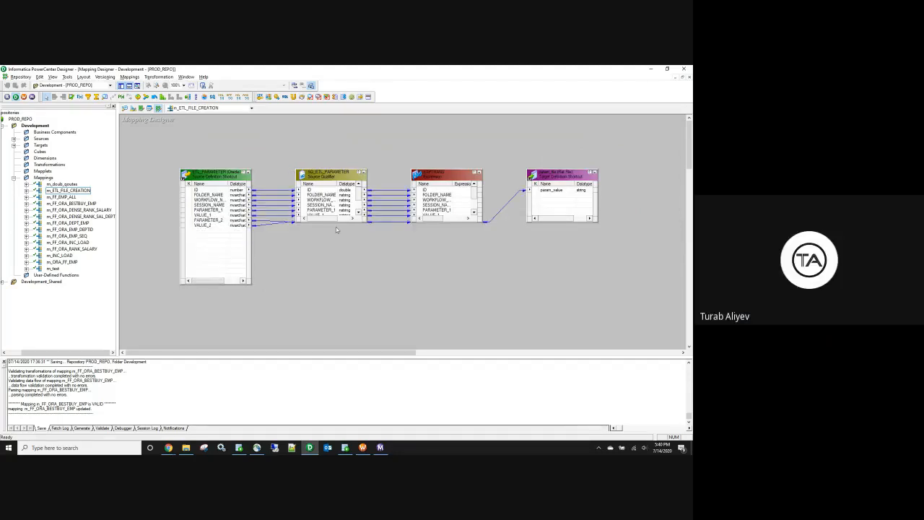
drag(330, 221, 329, 279)
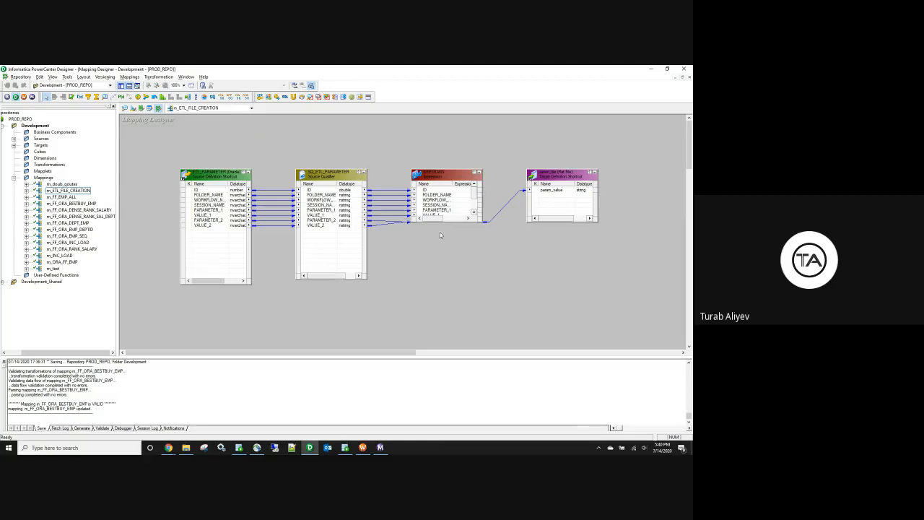
drag(442, 220, 436, 278)
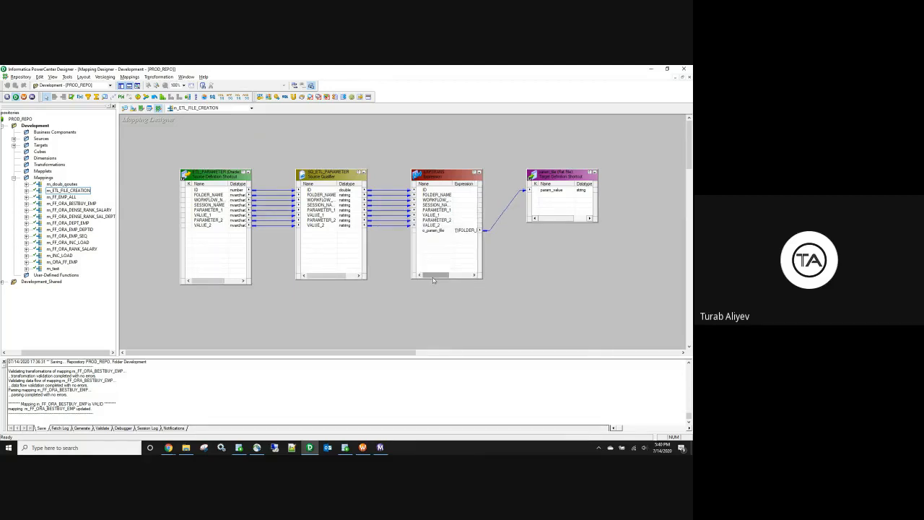
Step: Bring the Google Meet meeting window forward from the Chrome taskbar
click(169, 448)
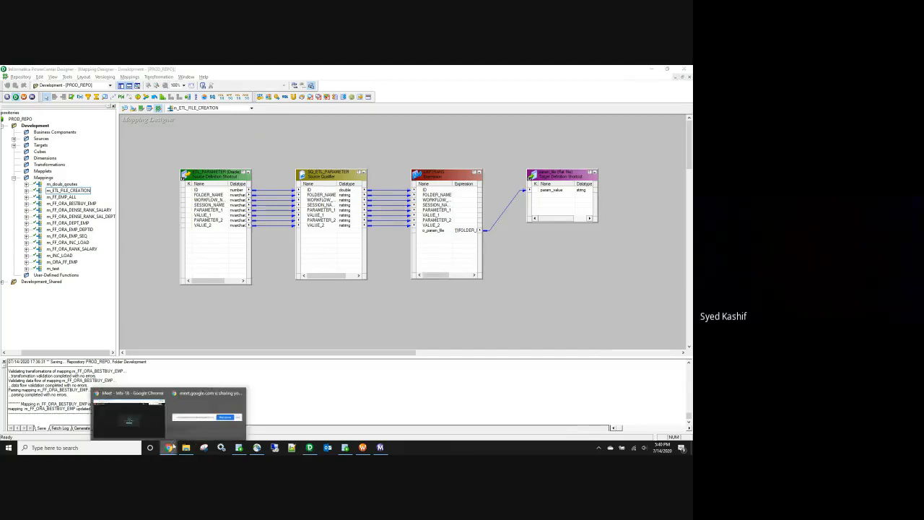
click(207, 417)
click(383, 431)
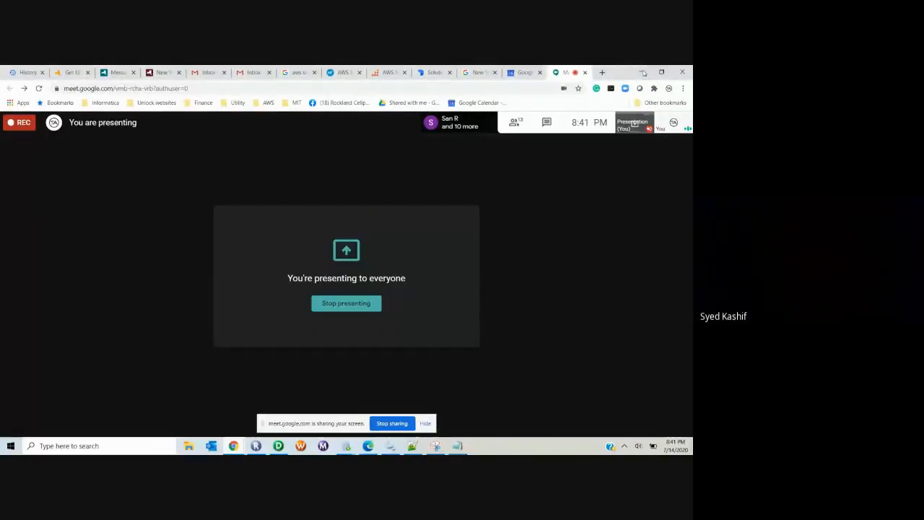
Step: Compare the WORKFLOWNAME and SESSIONNAME values of rows 1 and 3 in PARAMETER_SOURCE
click(643, 72)
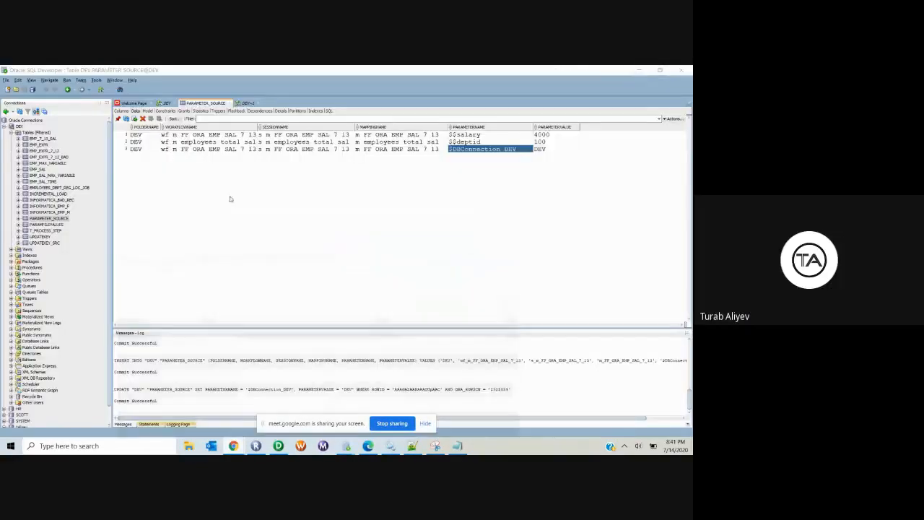
click(307, 136)
click(273, 150)
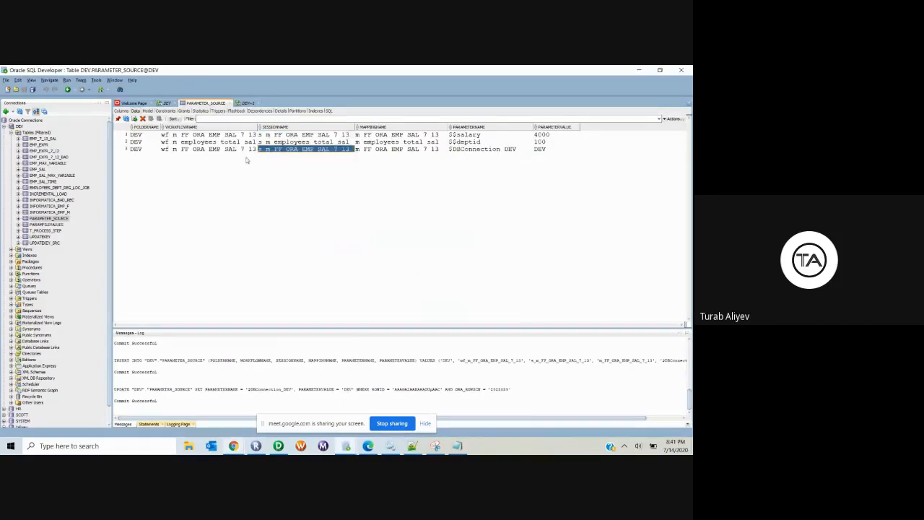
click(143, 148)
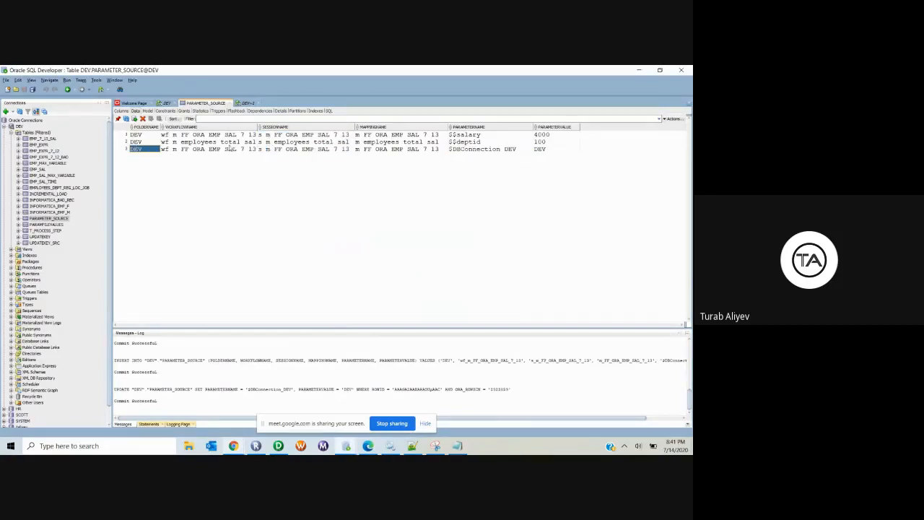
click(232, 150)
click(226, 135)
click(222, 149)
click(221, 137)
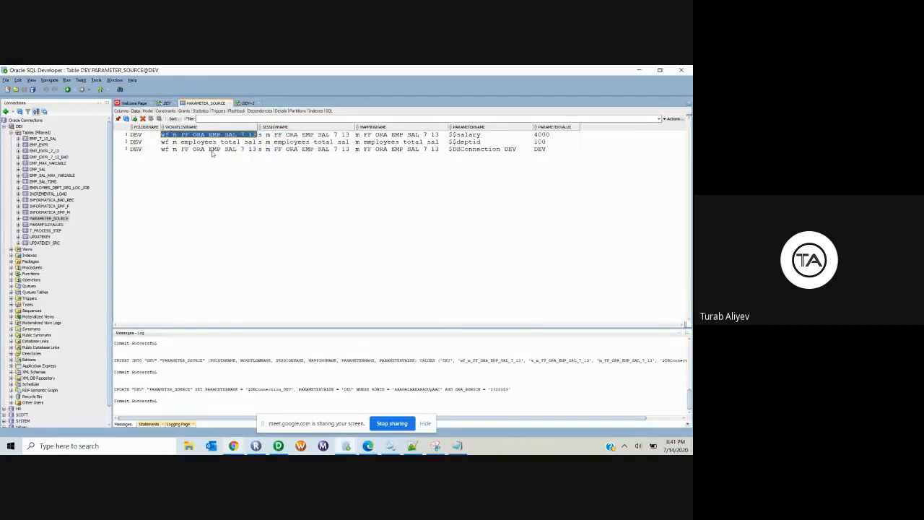
click(213, 149)
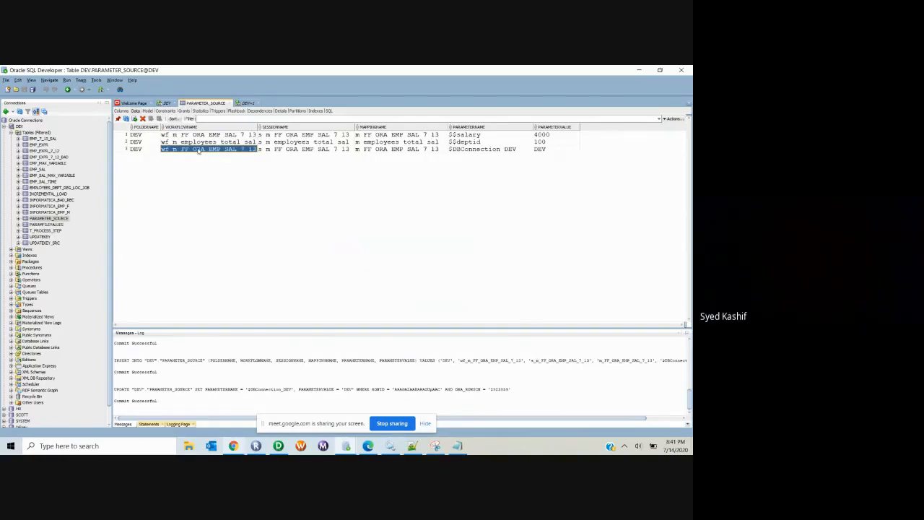
click(297, 149)
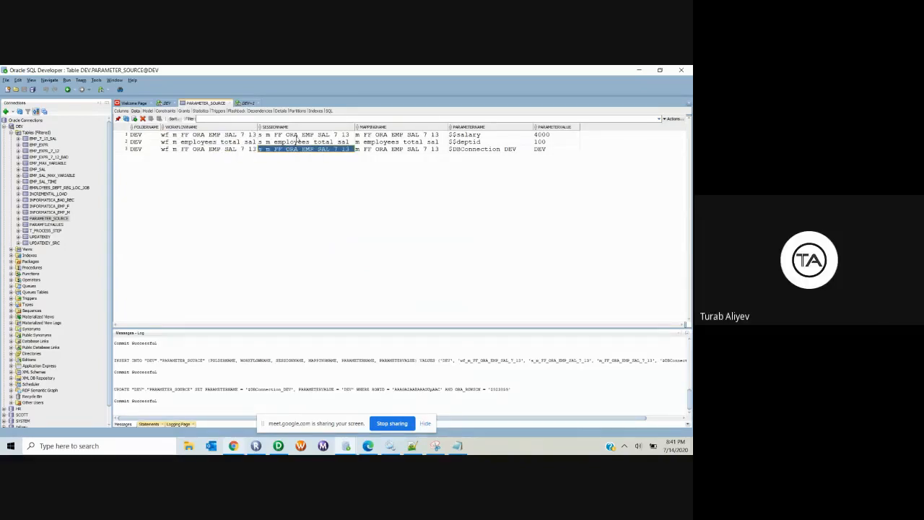
click(298, 136)
Step: Log in to the Rep_New repository with the repository password
click(278, 446)
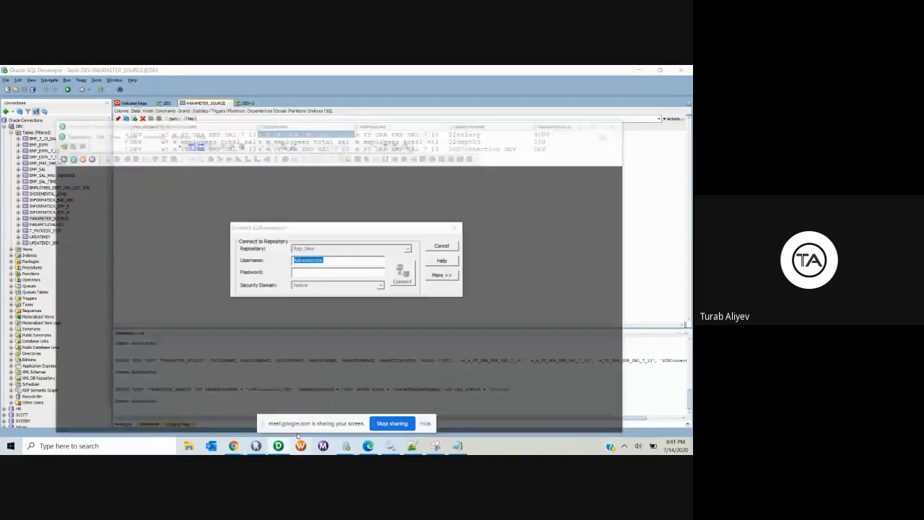
click(311, 273)
text(********)
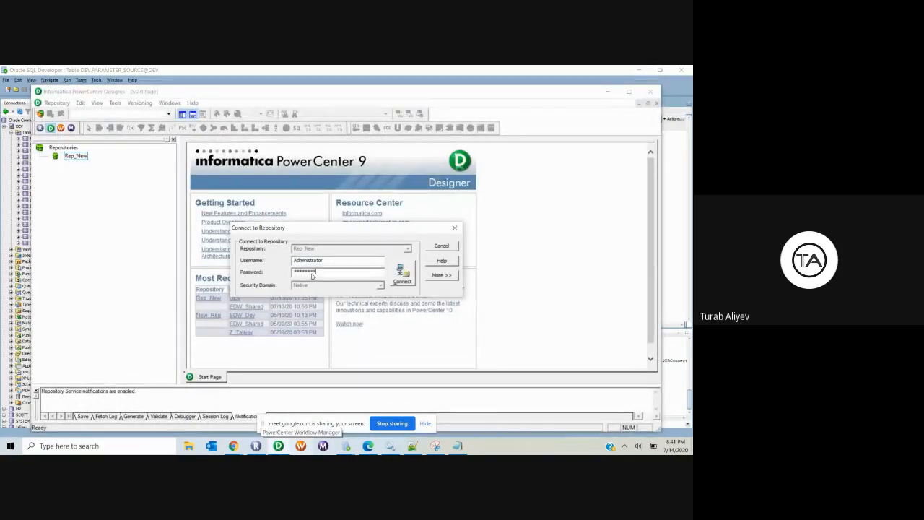
key(Return)
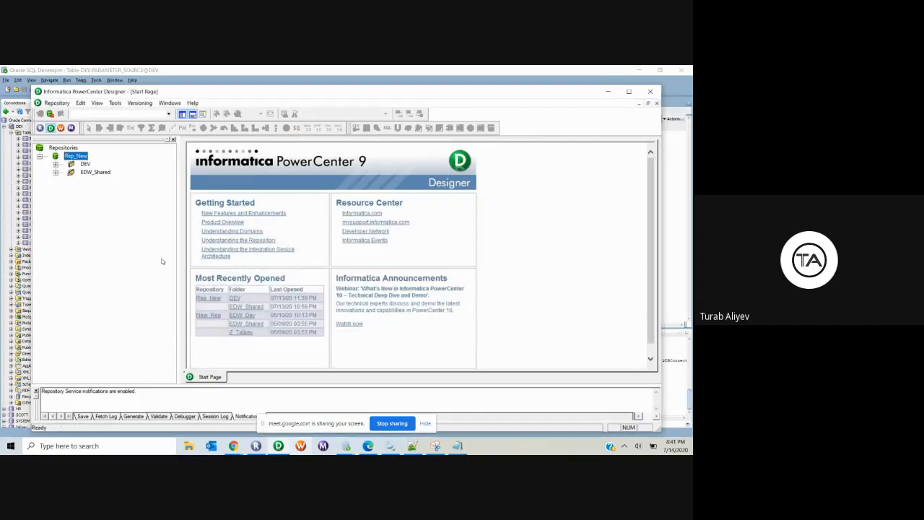
Step: Open m_dynamic_param_file from DEV and view EXPTRANS's ParameterNameValue expression, then param_file.txt
click(234, 298)
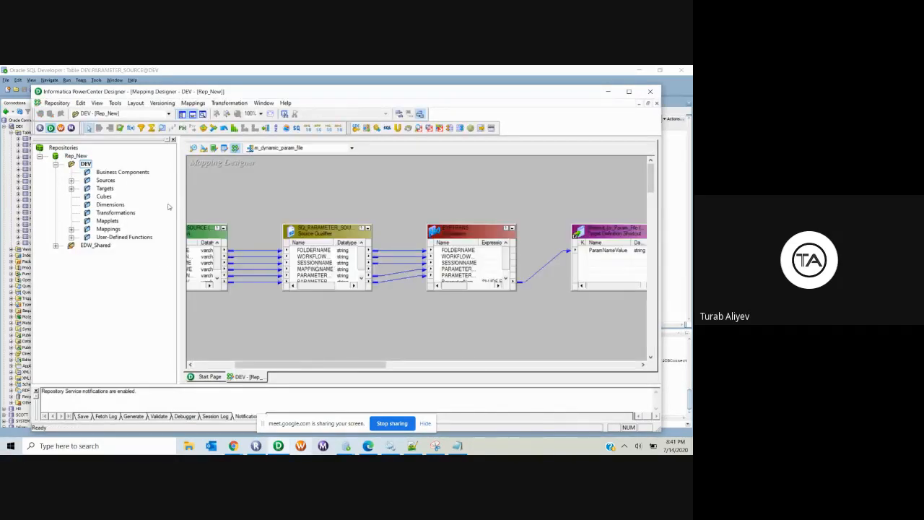
click(628, 91)
click(332, 218)
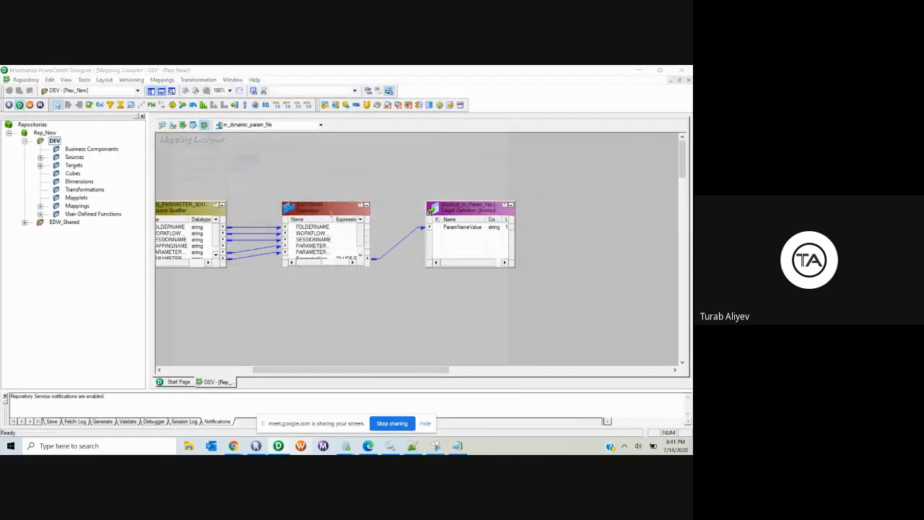
double_click(331, 218)
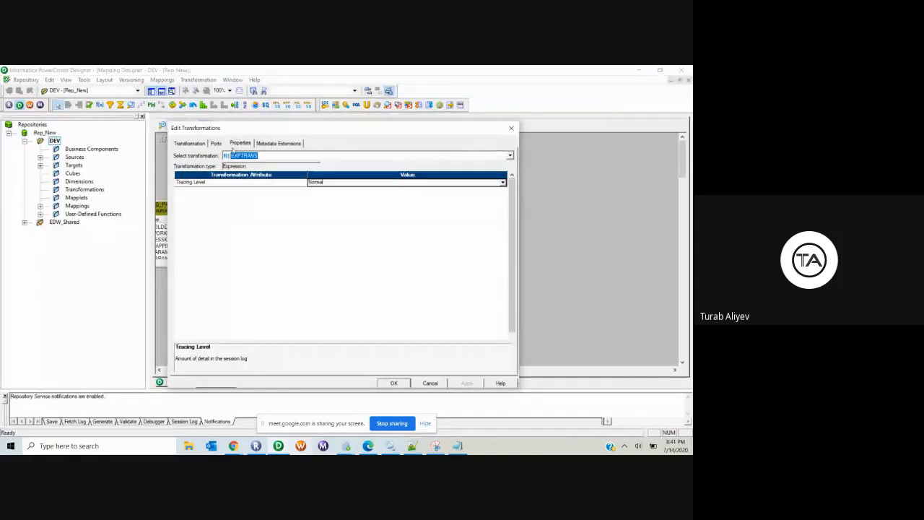
click(216, 143)
click(501, 227)
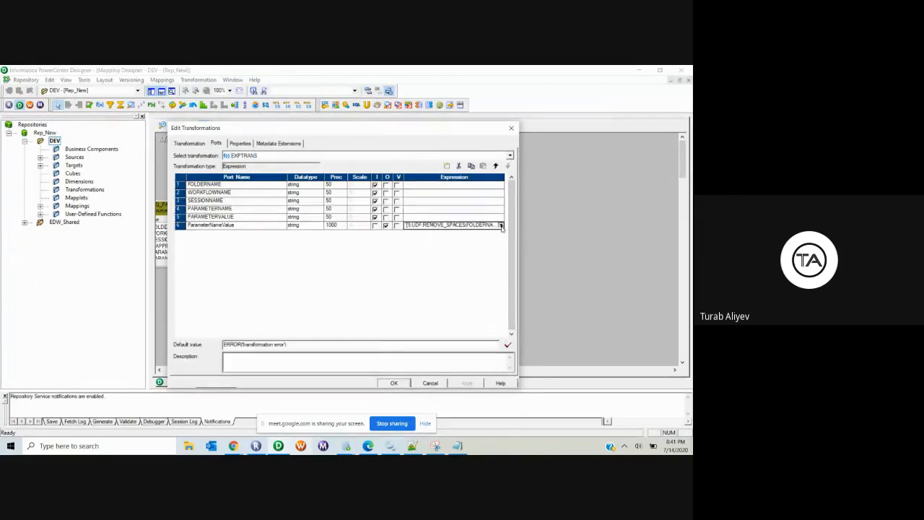
click(501, 225)
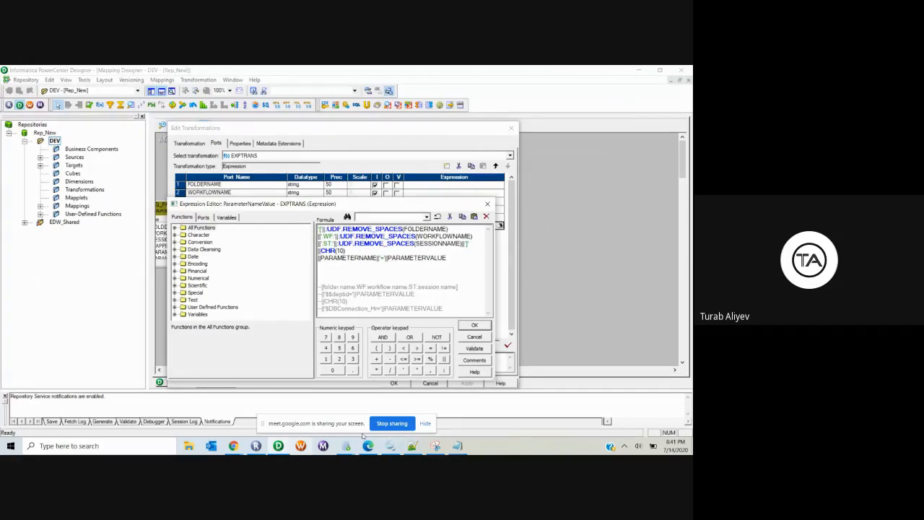
click(412, 446)
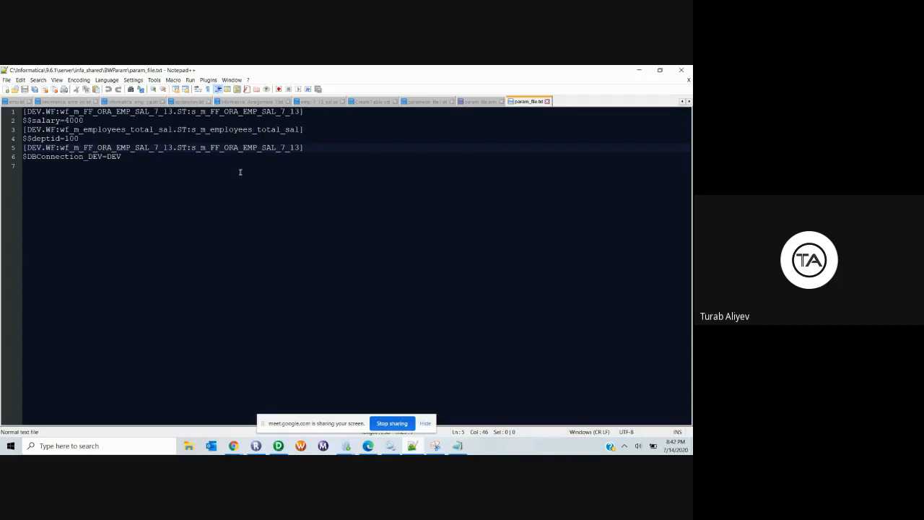
Step: Review the $DBConnection_DEV=DEV and $$salary=4000 lines in param_file.txt
key(alt+Tab)
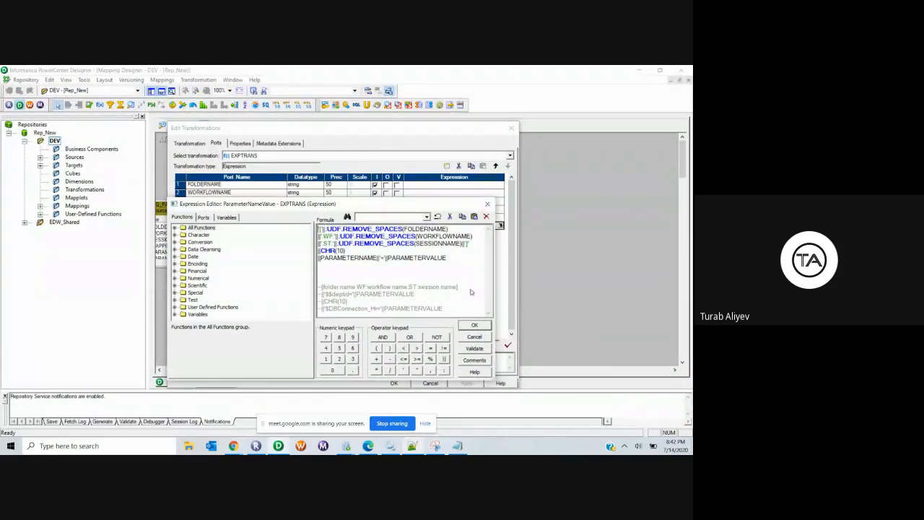
click(412, 446)
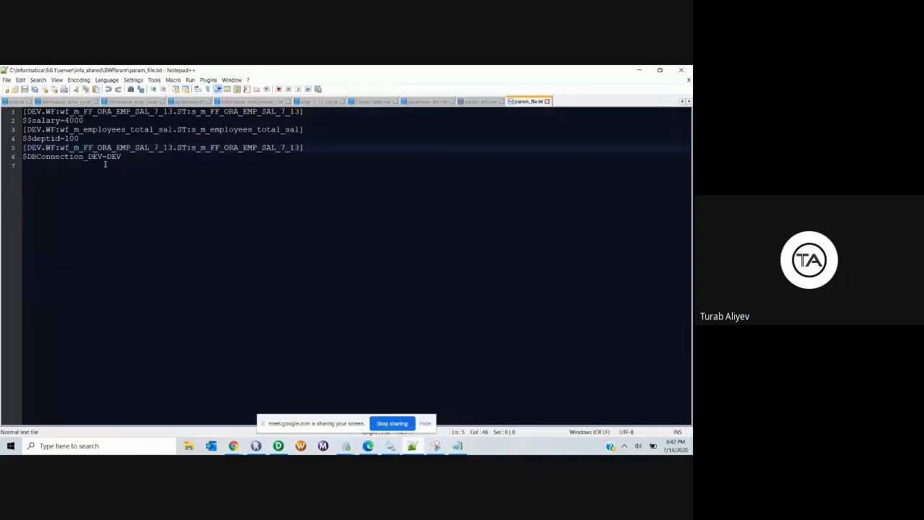
drag(123, 159, 29, 160)
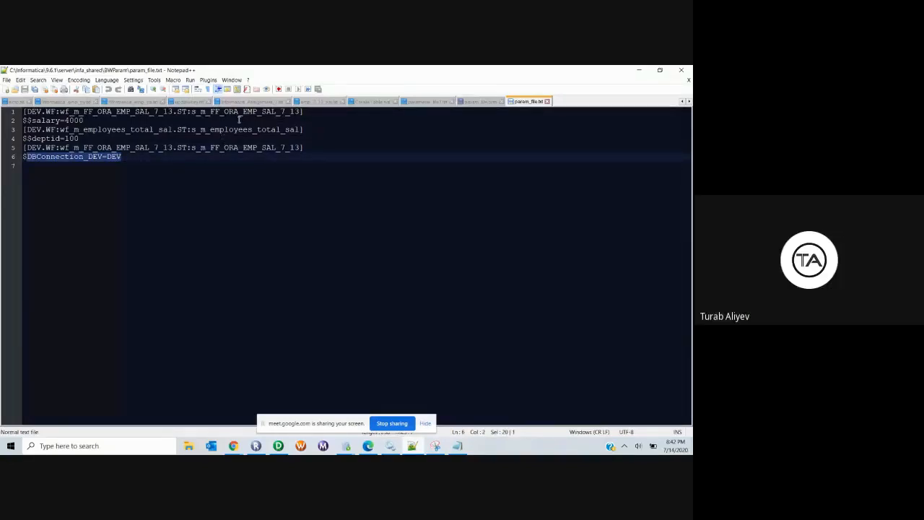
click(235, 148)
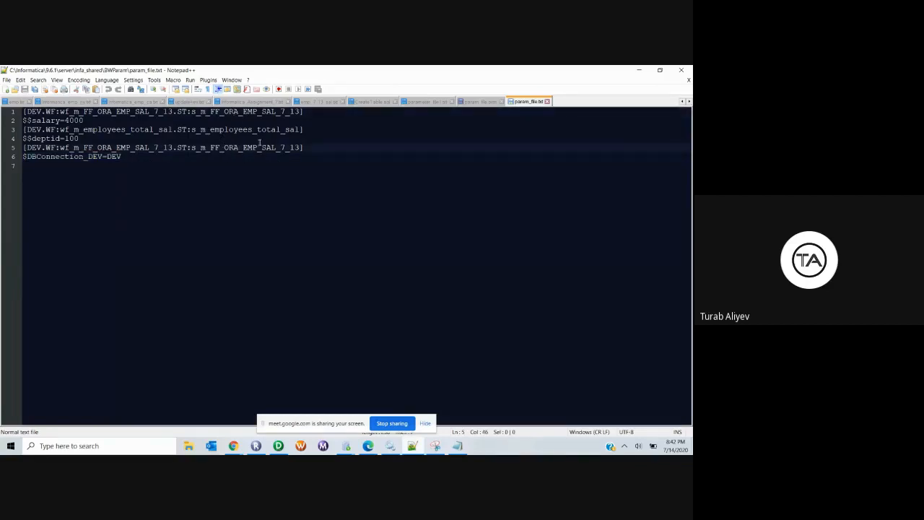
drag(130, 157, 20, 156)
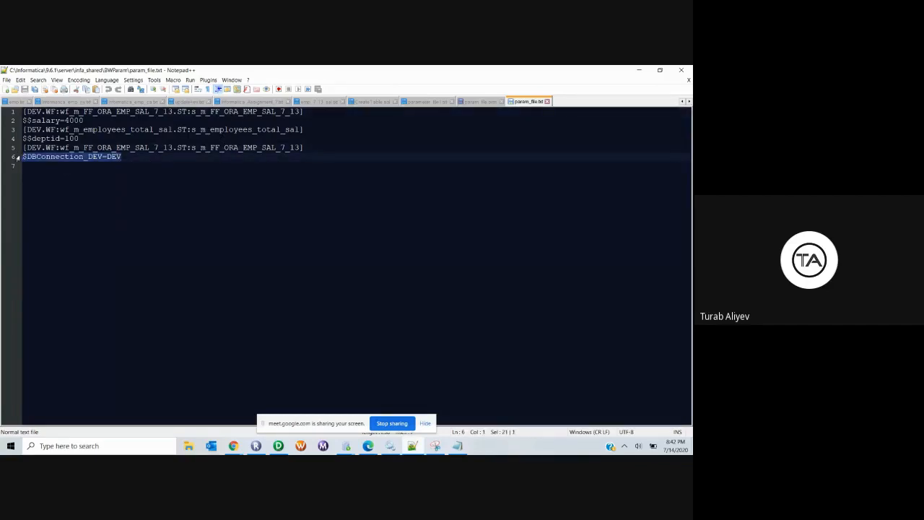
click(89, 121)
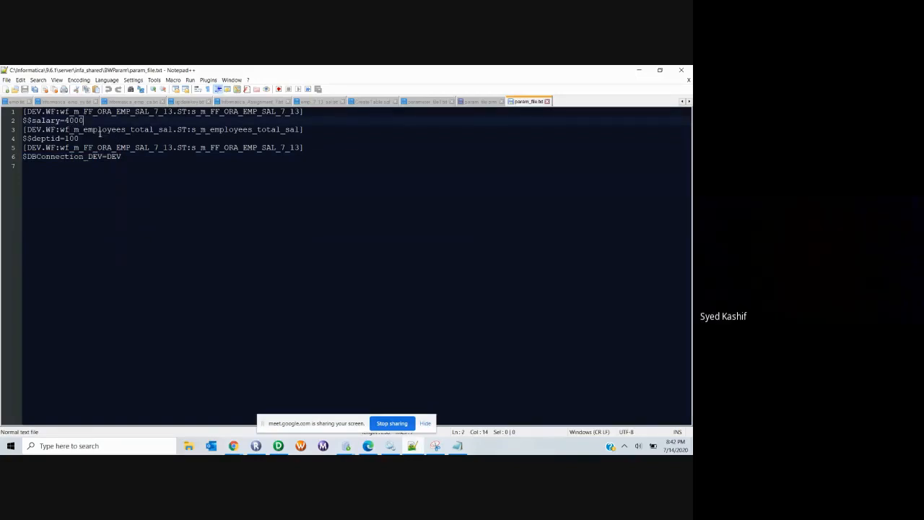
Step: Glance at Workflow Manager, then bring SQL Developer's PARAMETER_SOURCE table to the front
click(303, 448)
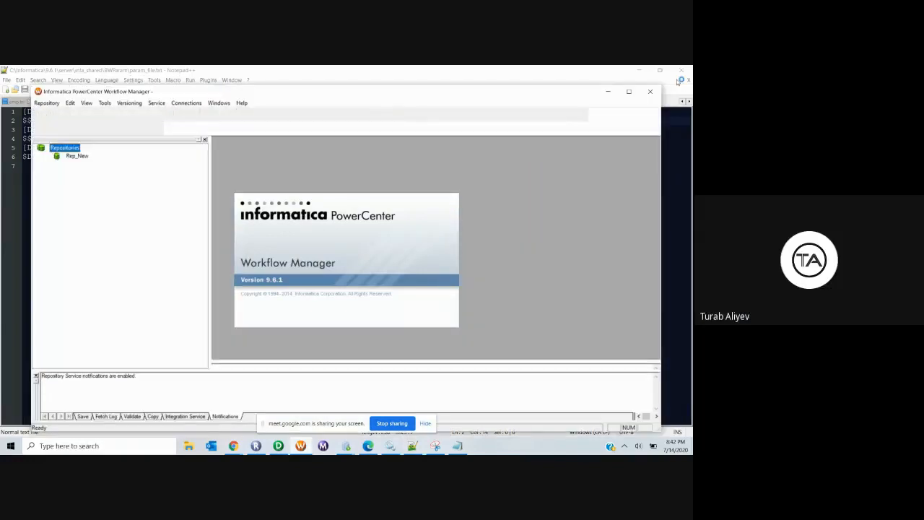
click(610, 92)
mouse_move(256, 445)
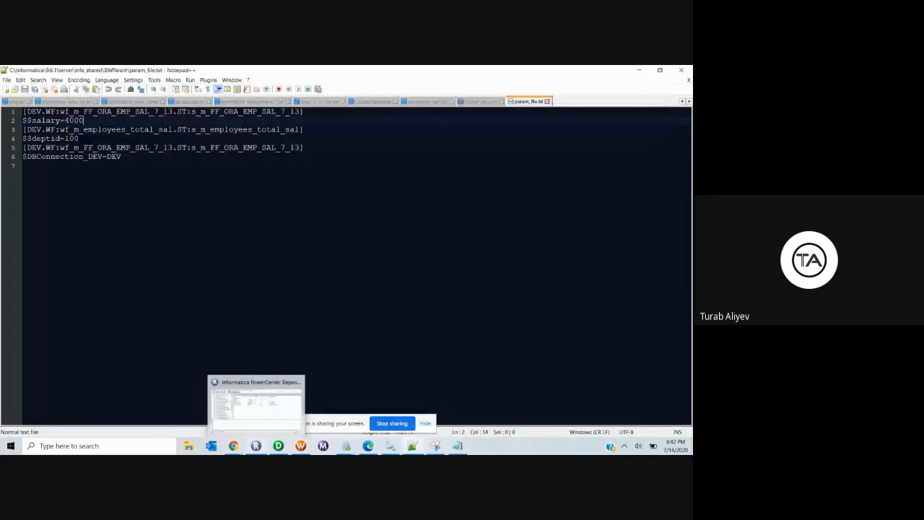
mouse_move(346, 445)
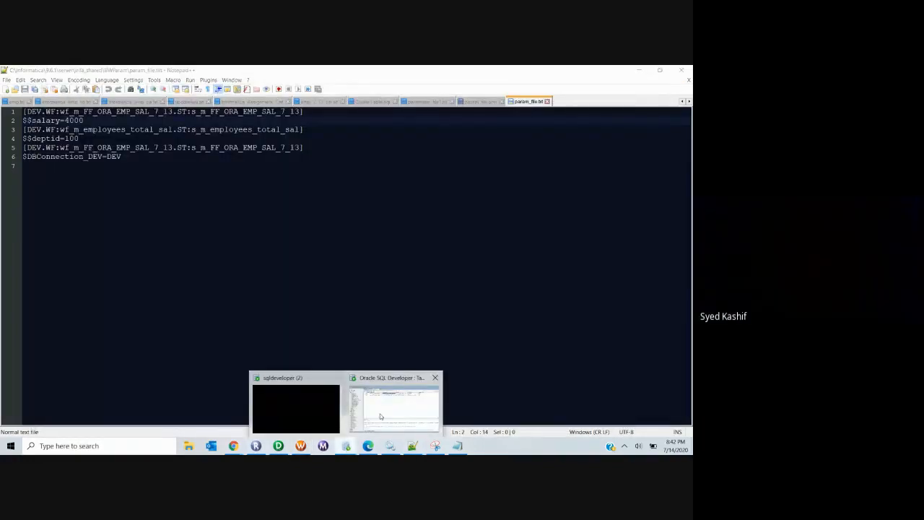
click(396, 398)
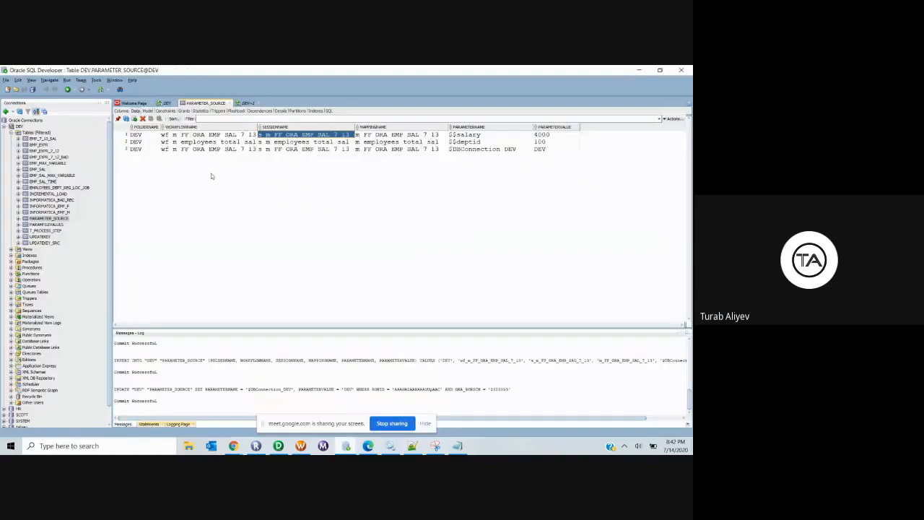
click(182, 137)
click(476, 136)
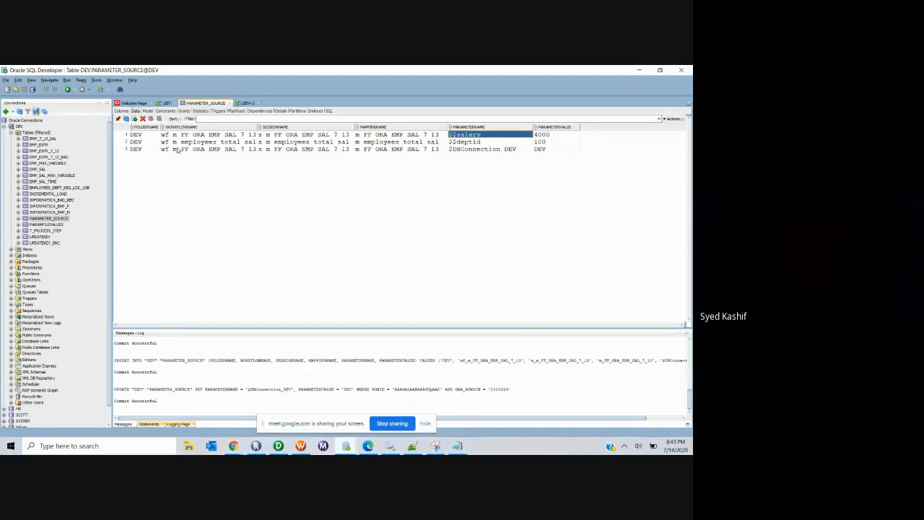
click(487, 150)
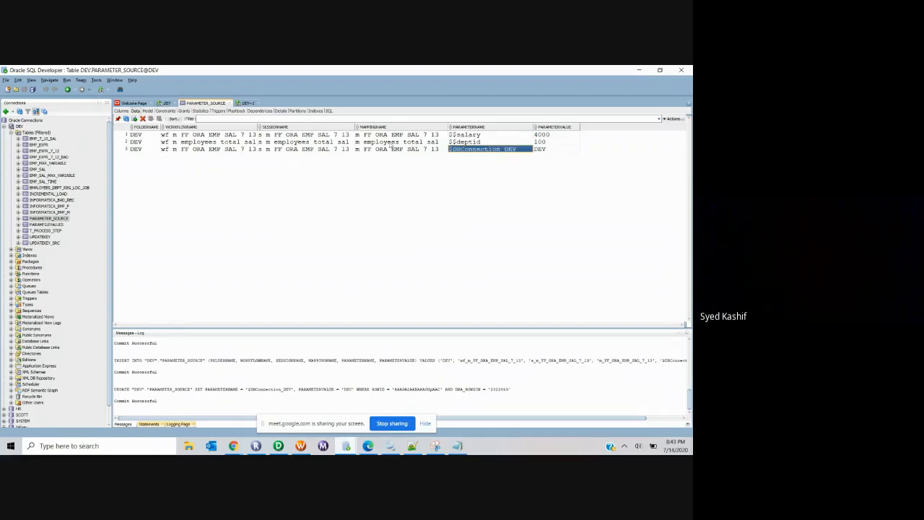
click(239, 135)
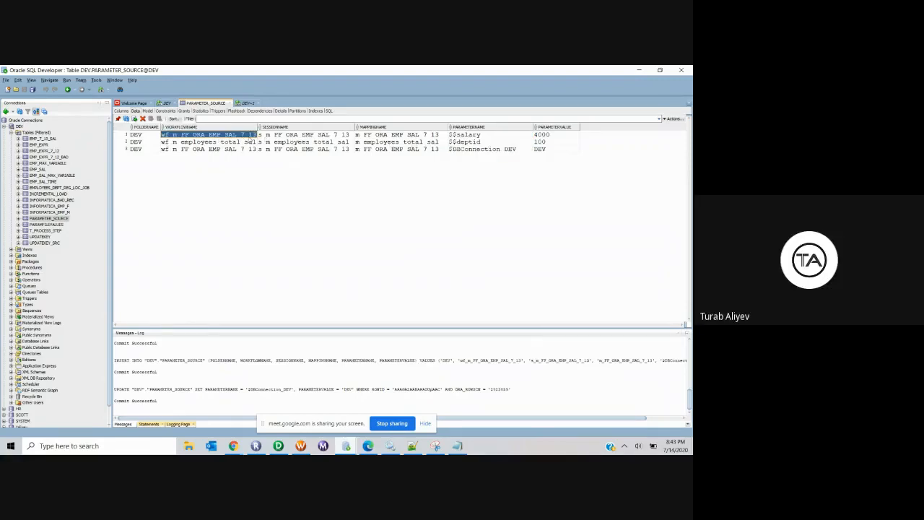
click(272, 136)
click(383, 136)
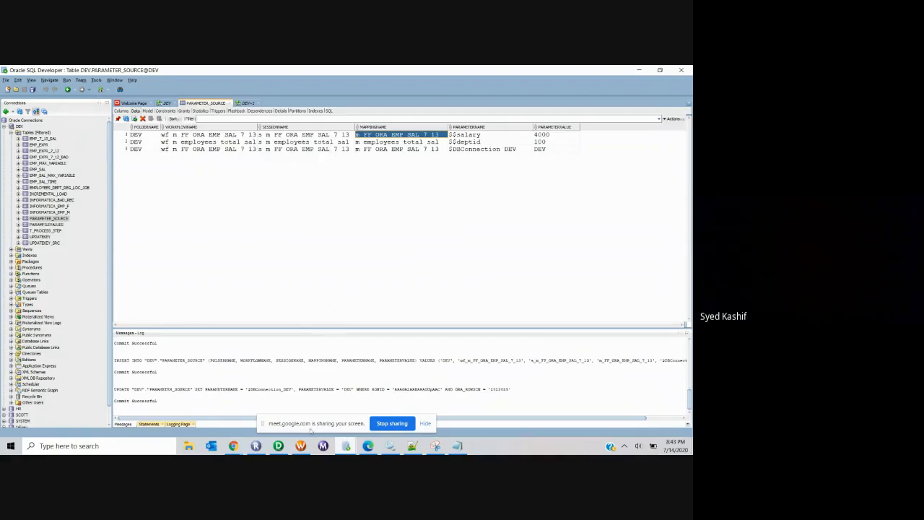
mouse_move(278, 447)
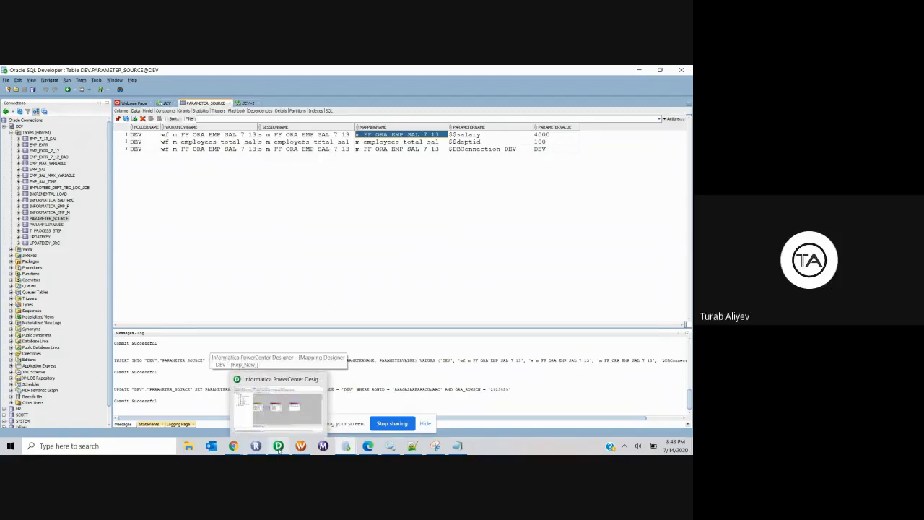
Step: Close the EXPTRANS editors and open SQ_PARAMETER_SOURCE's Properties
click(277, 447)
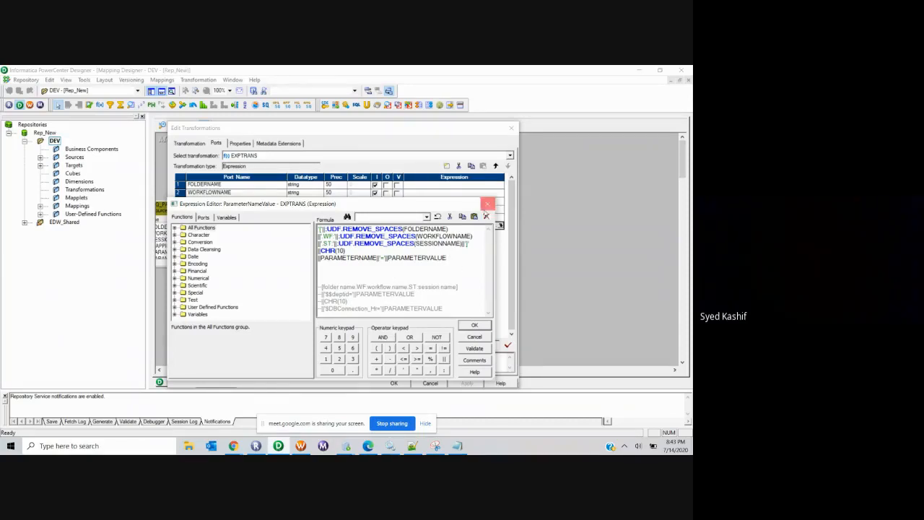
click(487, 204)
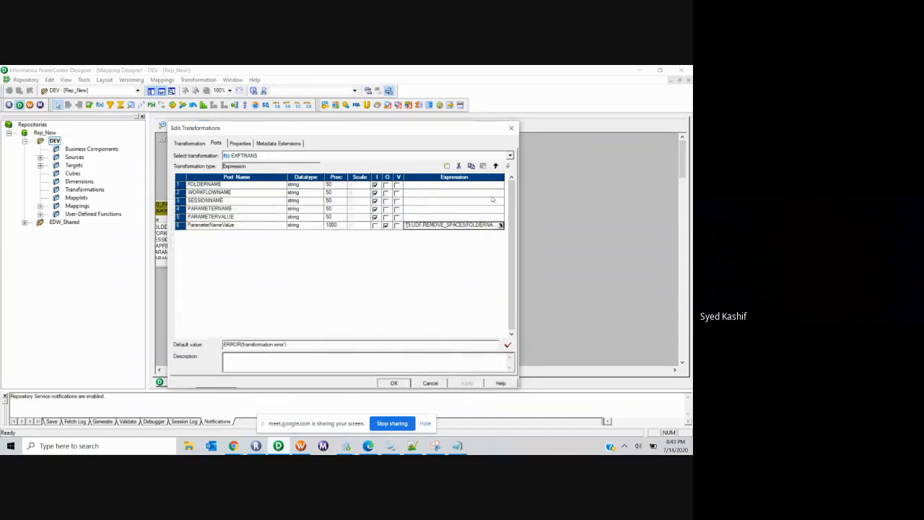
click(510, 129)
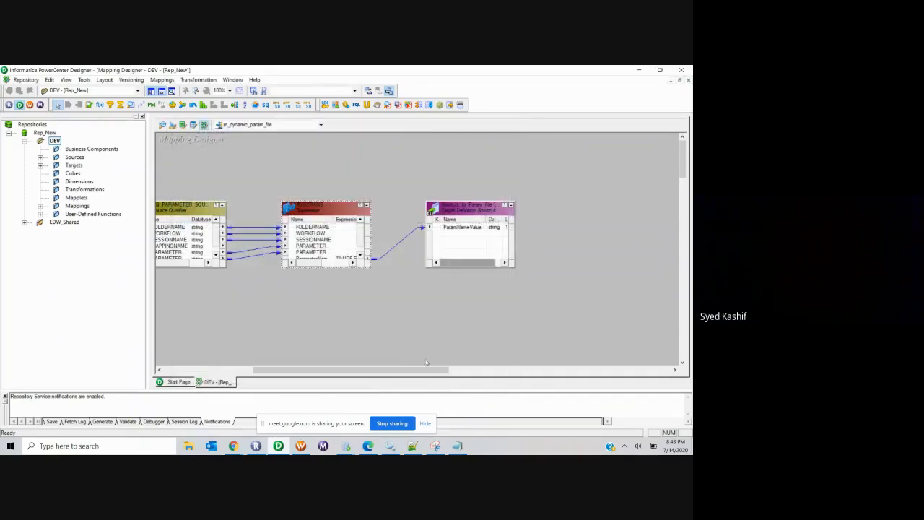
double_click(331, 245)
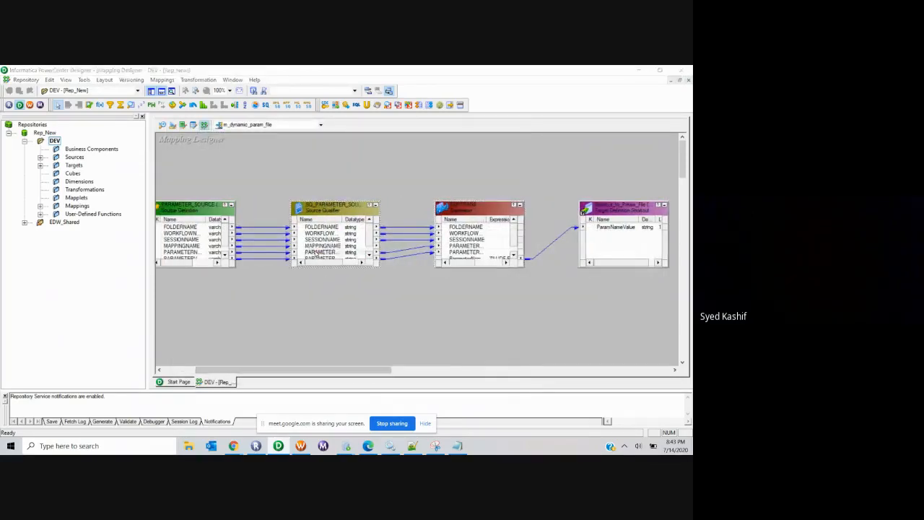
click(239, 144)
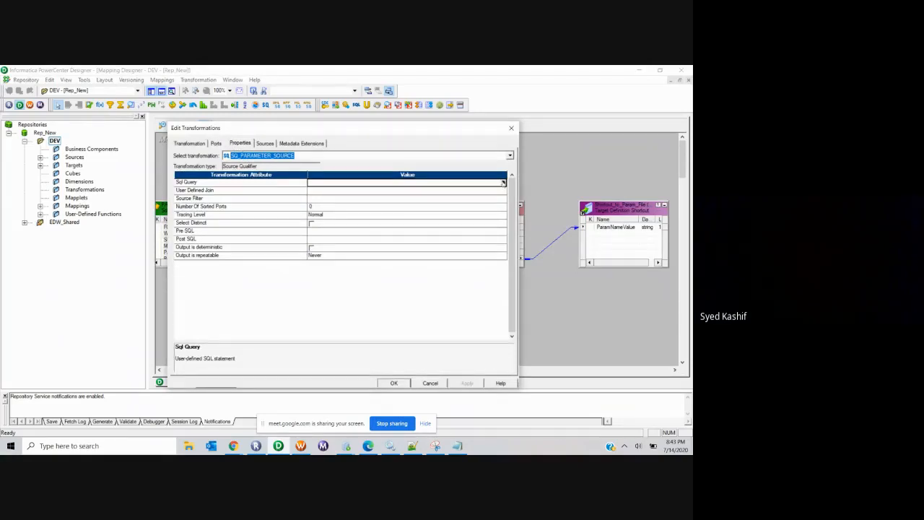
Step: Inspect the Sql Query and Source Filter editors without making changes
click(503, 182)
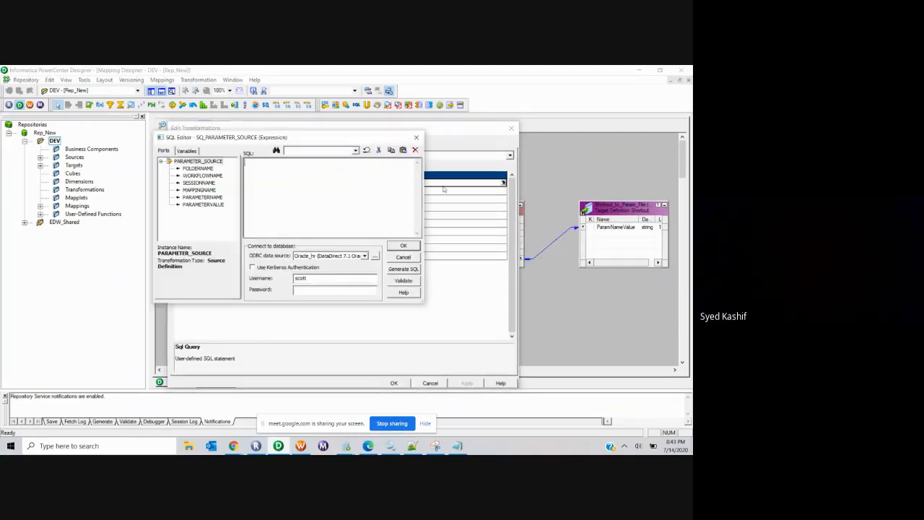
click(416, 137)
click(412, 198)
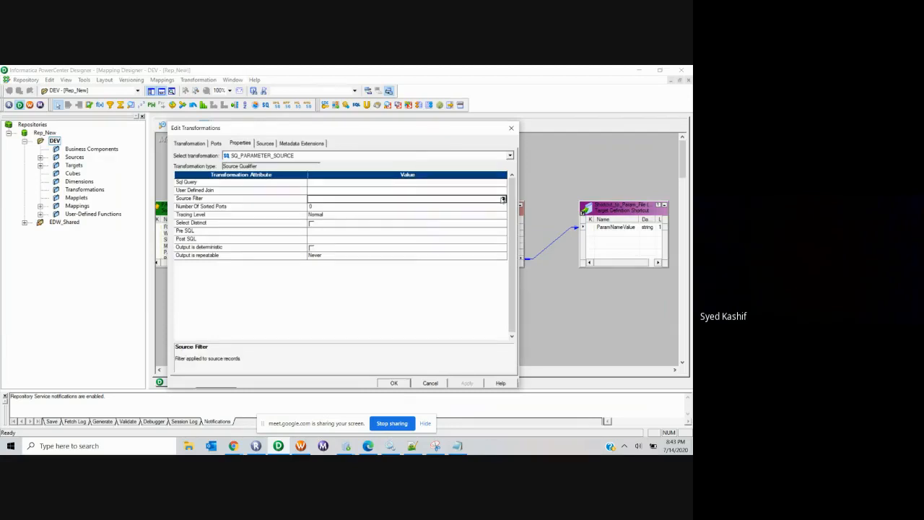
click(503, 197)
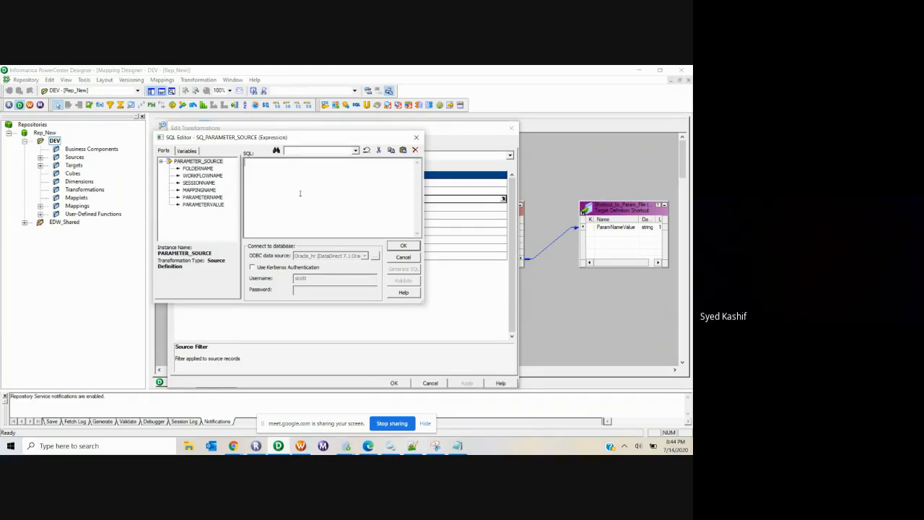
click(416, 137)
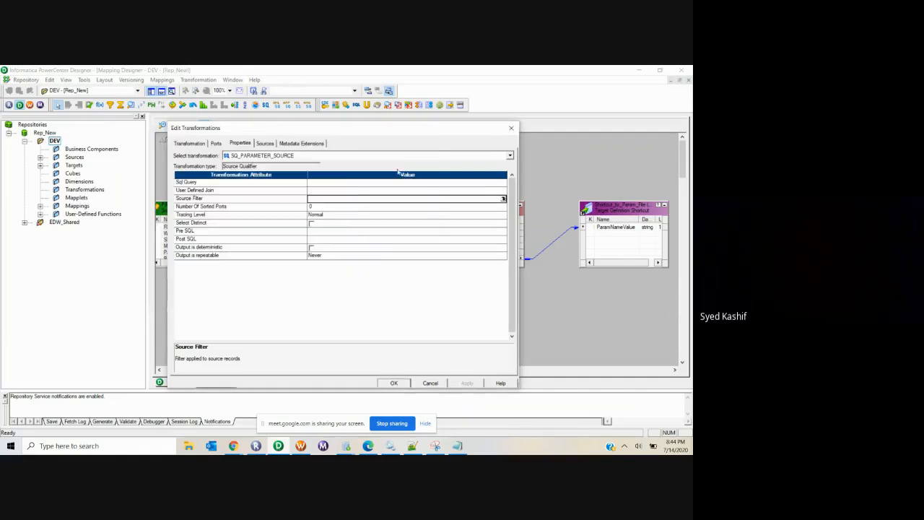
click(503, 199)
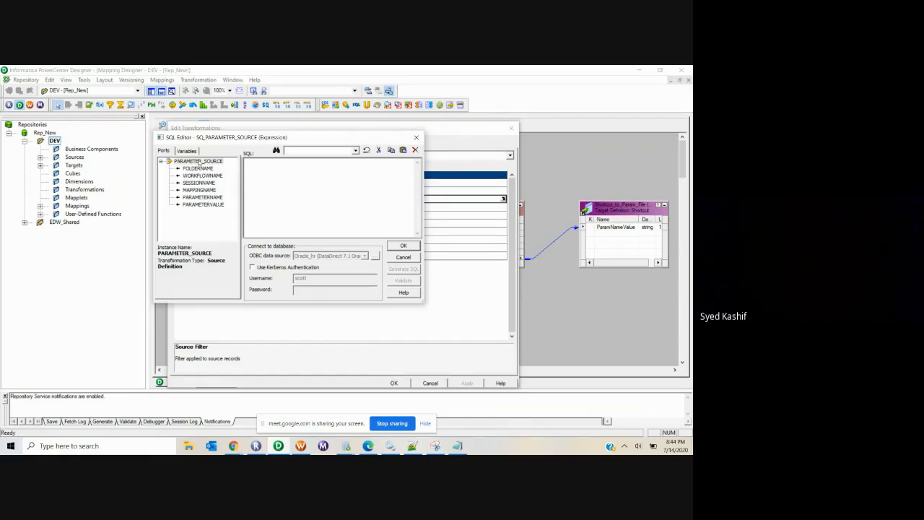
click(416, 137)
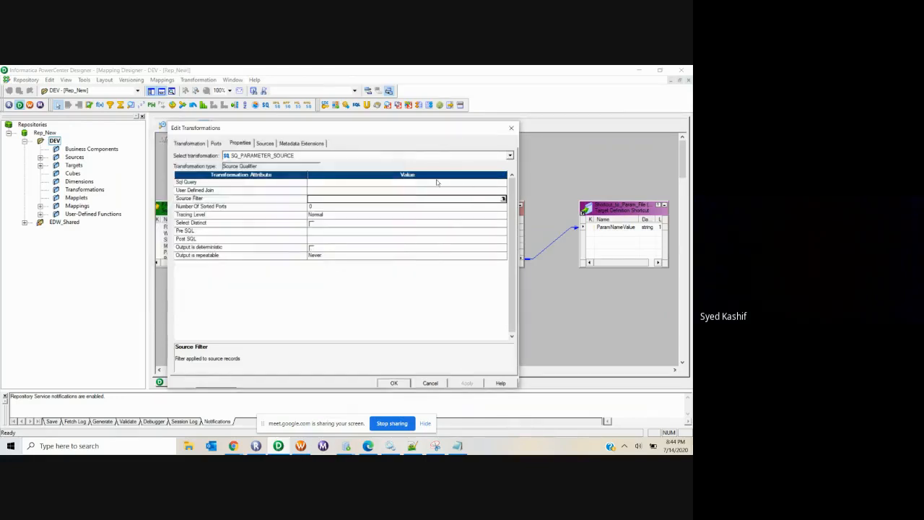
Step: Generate the default SQL, append 'order by PARAMETER_SOURCE.WORKFLOWNAME', and save the mapping
click(508, 183)
click(503, 183)
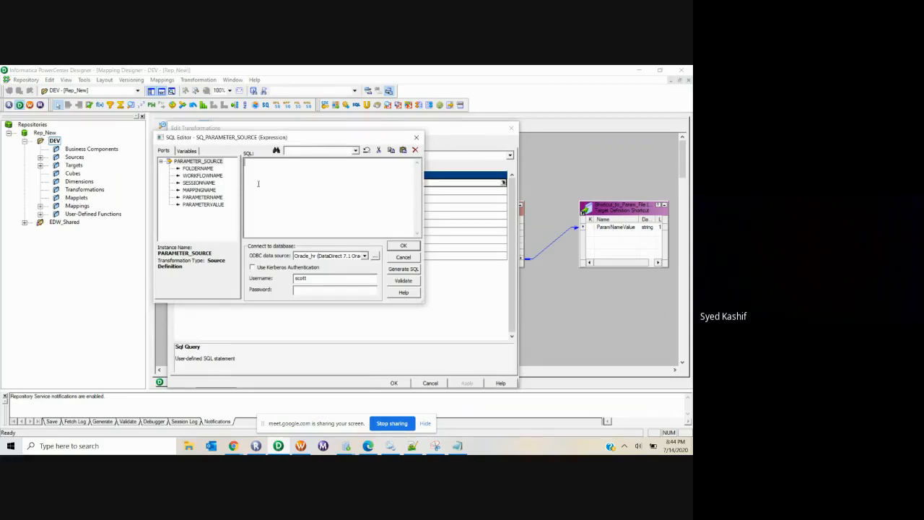
click(403, 269)
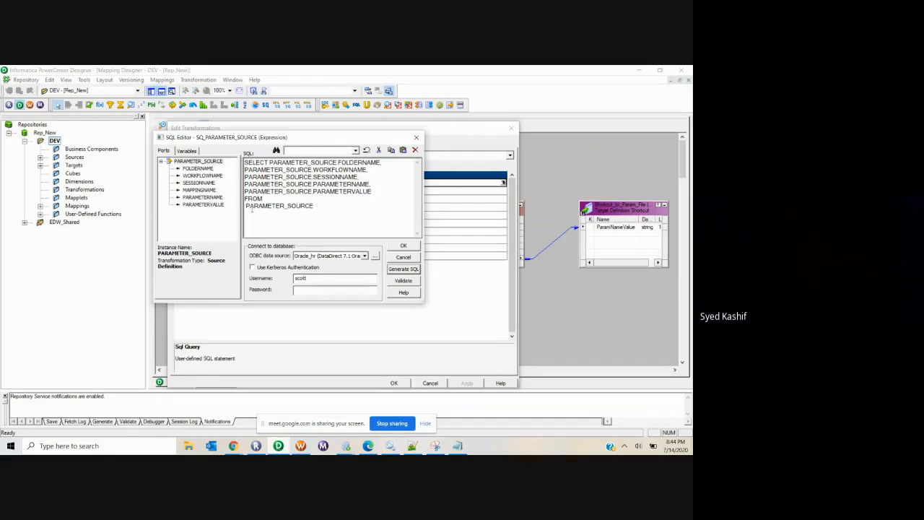
click(247, 207)
text(order)
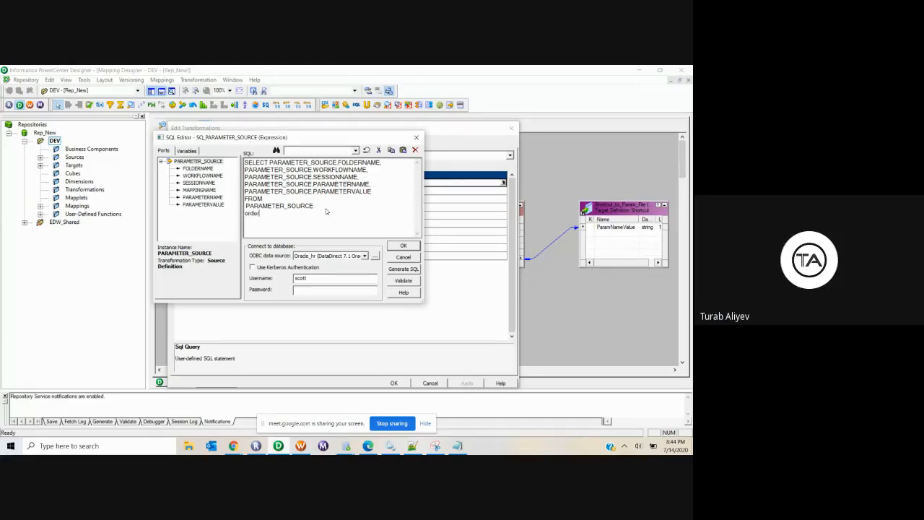
text( by)
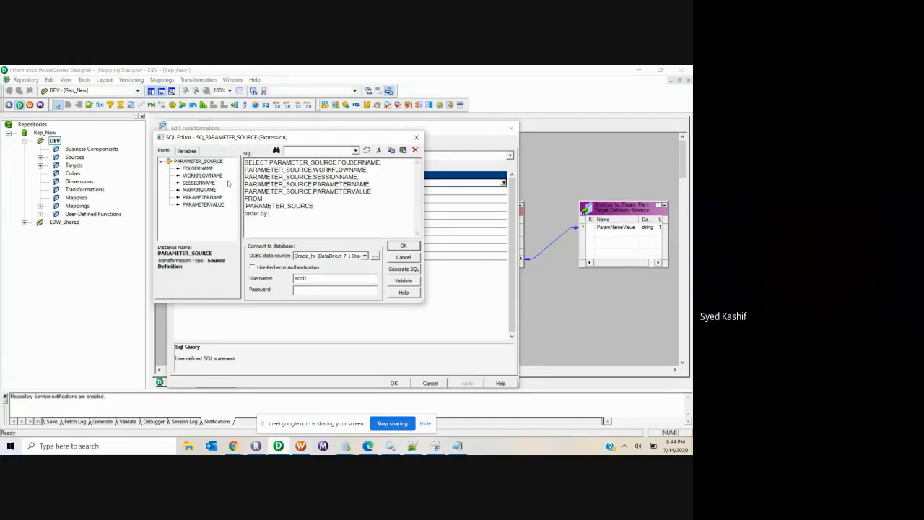
click(200, 190)
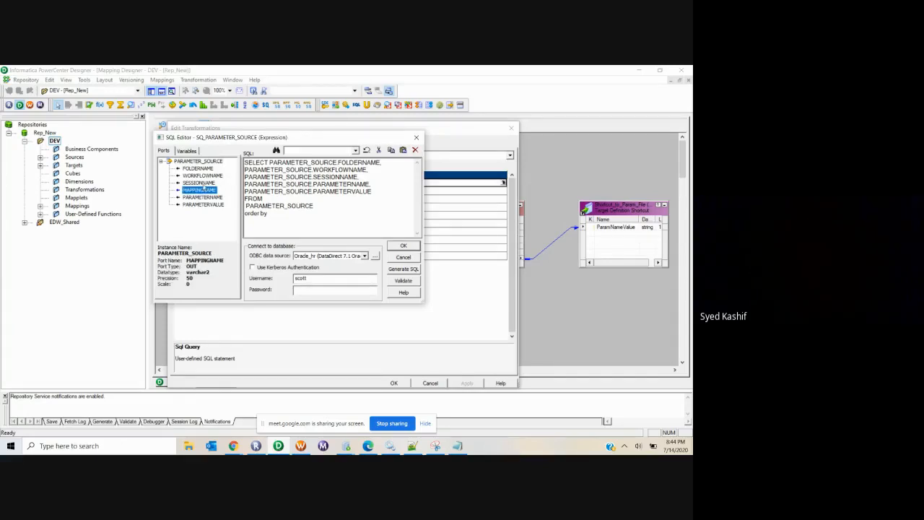
click(202, 169)
click(203, 176)
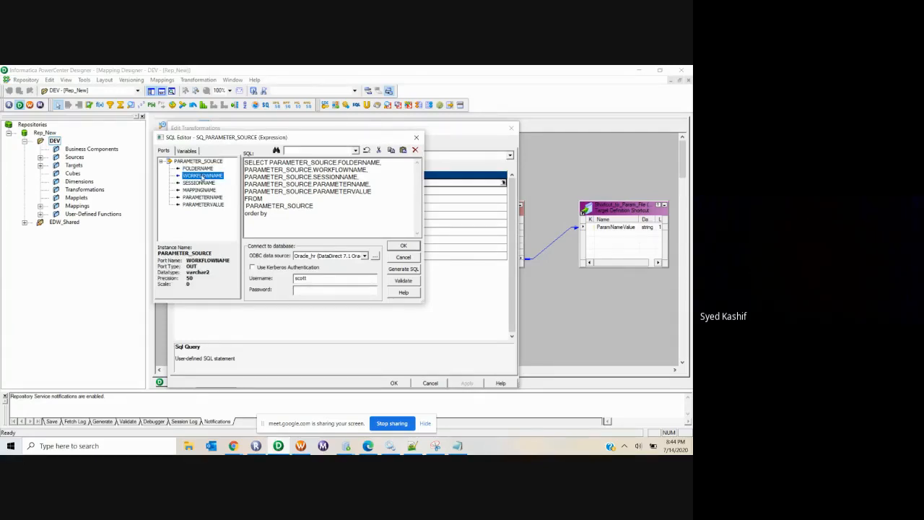
double_click(202, 176)
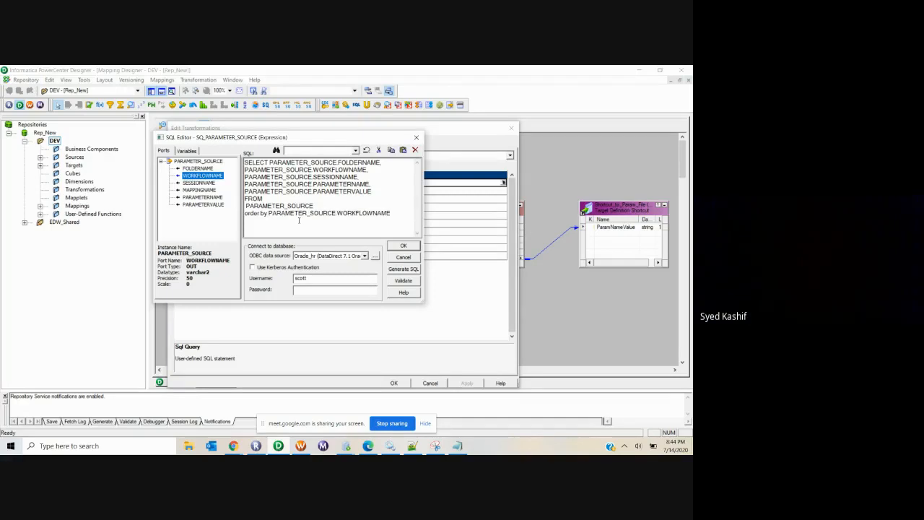
click(404, 247)
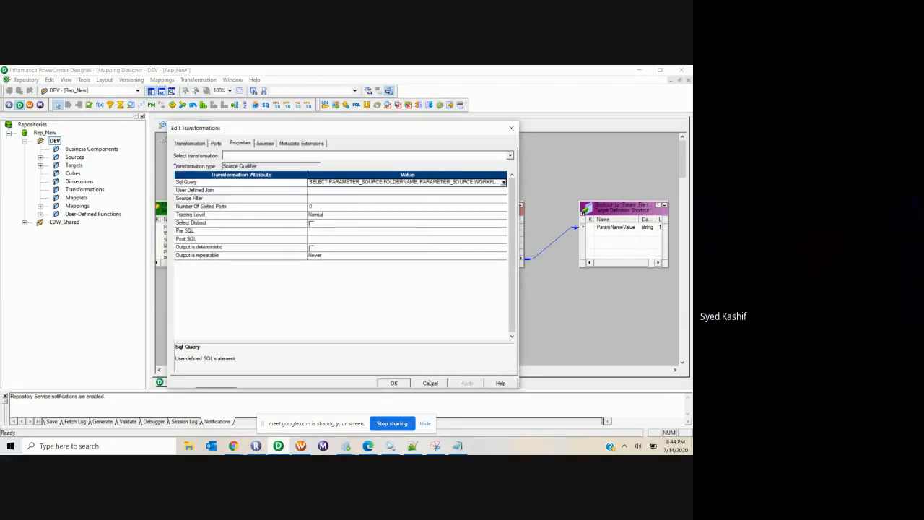
click(401, 385)
key(ctrl+s)
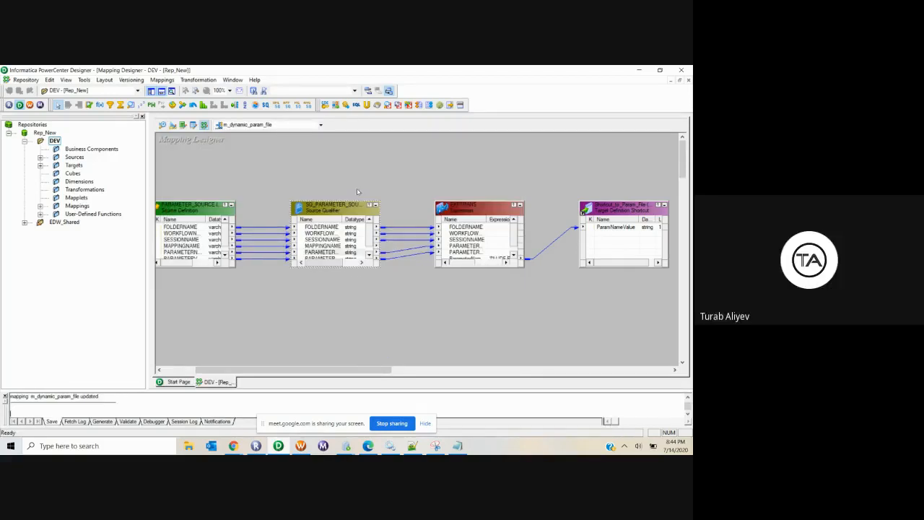
Step: Open Workflow Manager and start the s_m_dynamic_param_file session task
click(301, 445)
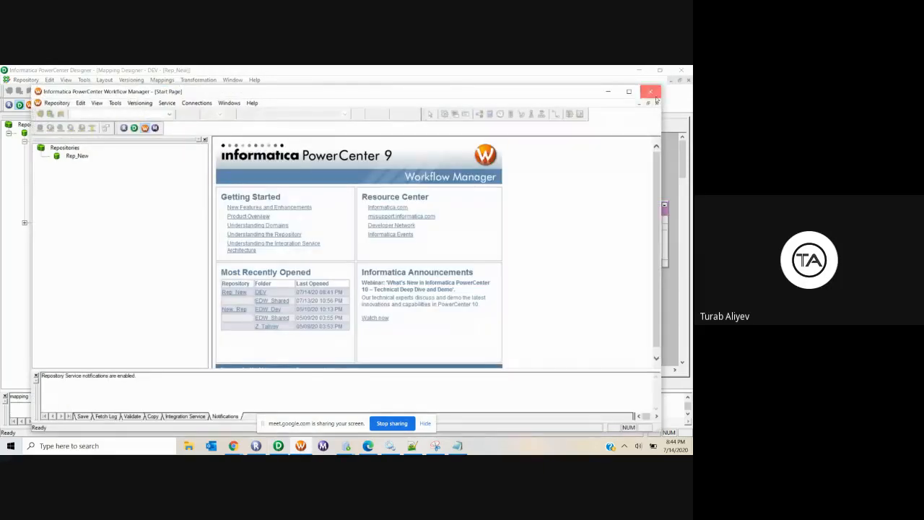
click(653, 94)
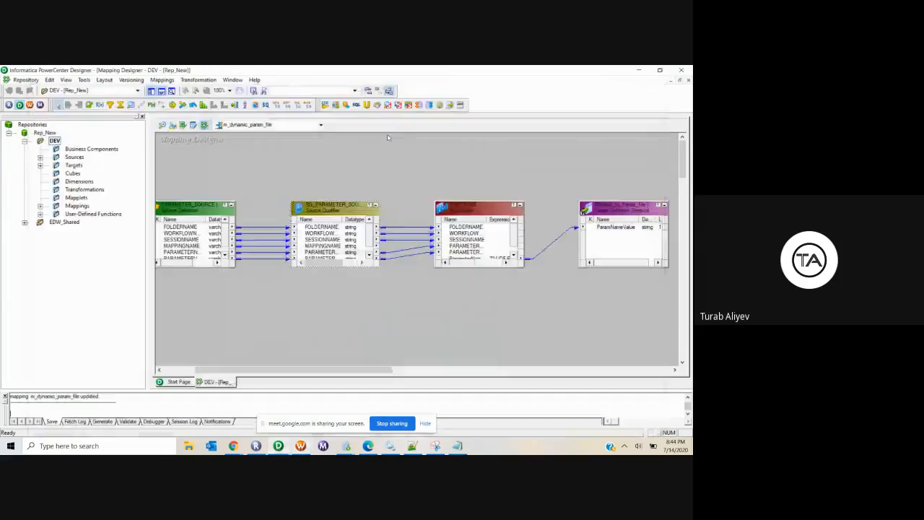
click(30, 106)
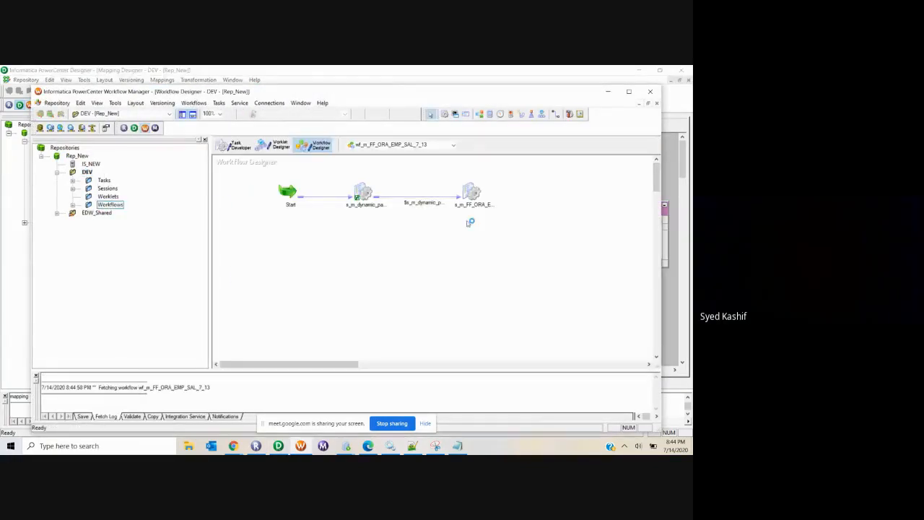
click(363, 191)
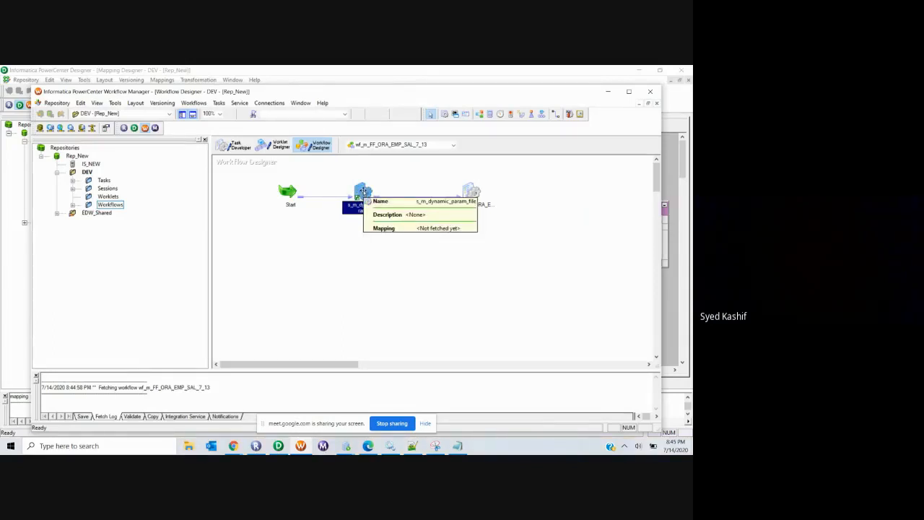
right_click(364, 191)
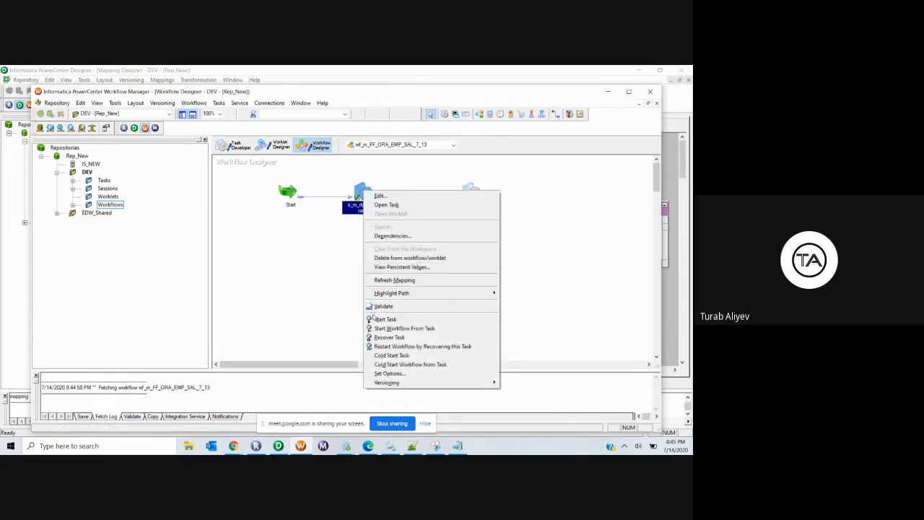
click(383, 320)
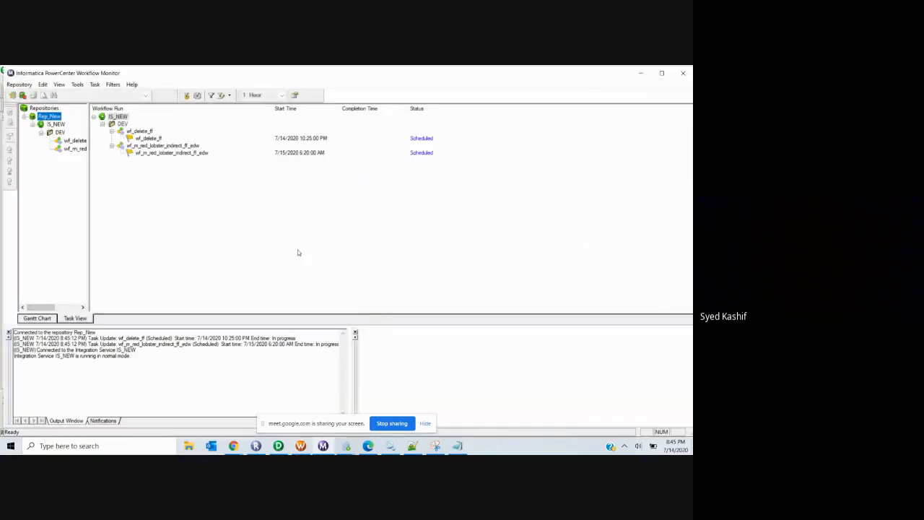
click(640, 72)
Step: Refresh the session's mapping and validate the whole workflow
right_click(357, 189)
click(376, 278)
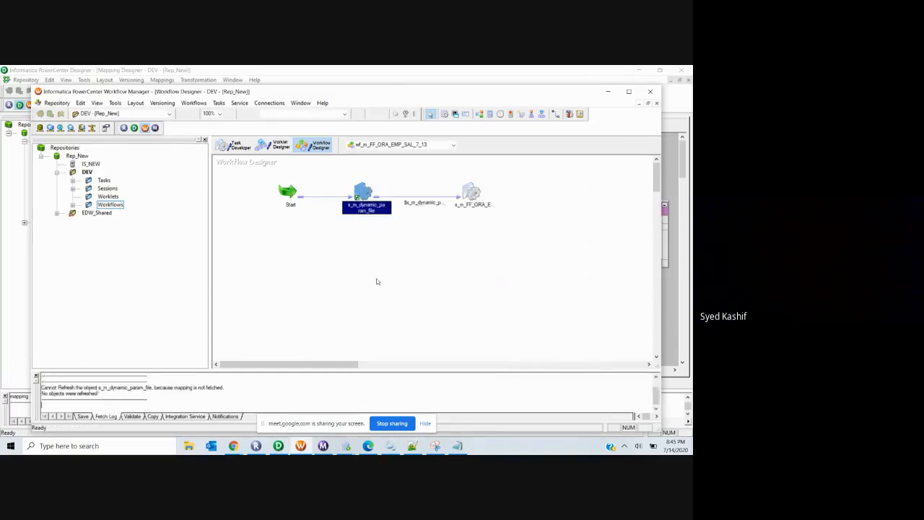
click(193, 102)
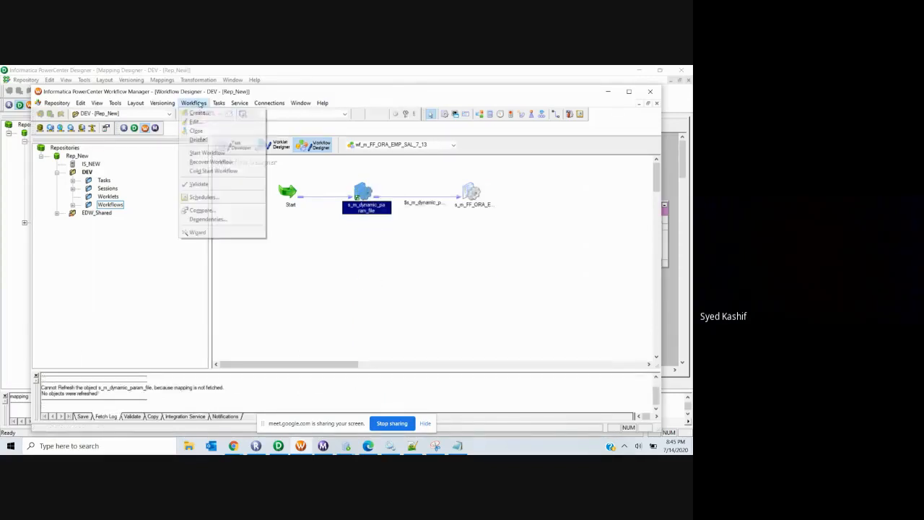
click(207, 184)
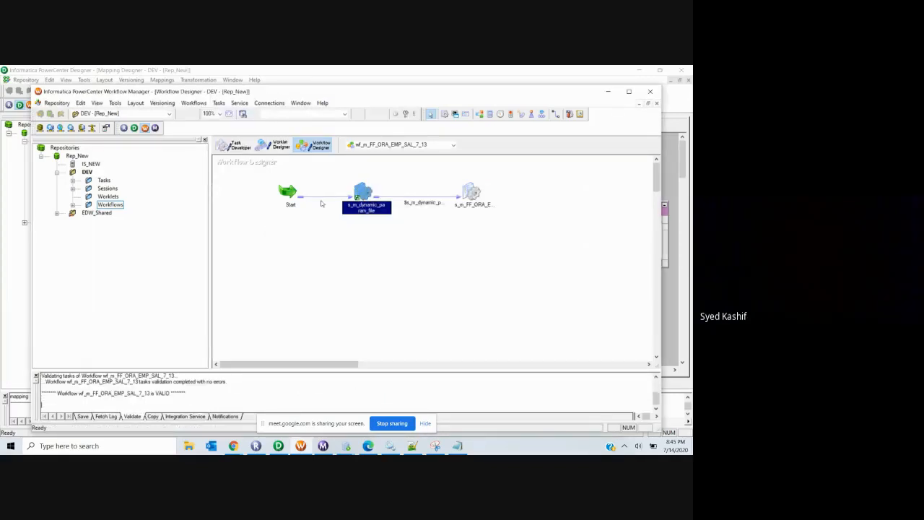
right_click(361, 194)
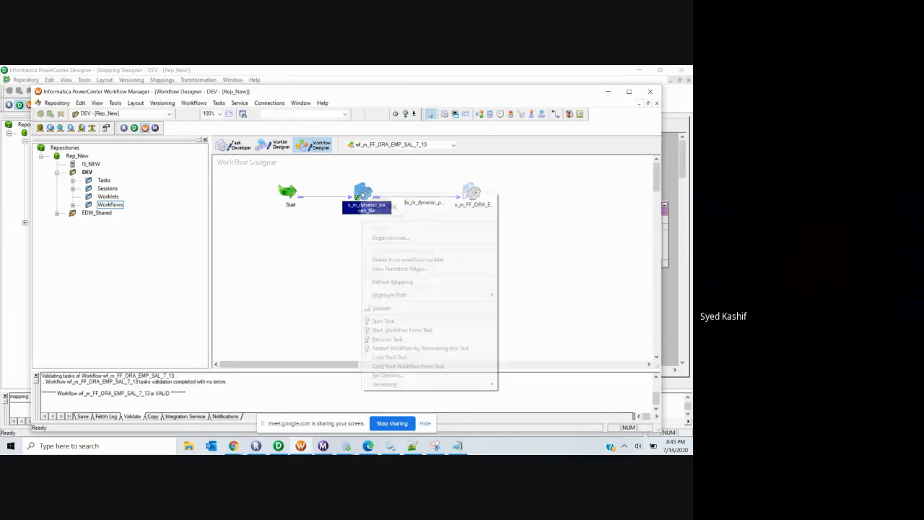
click(382, 282)
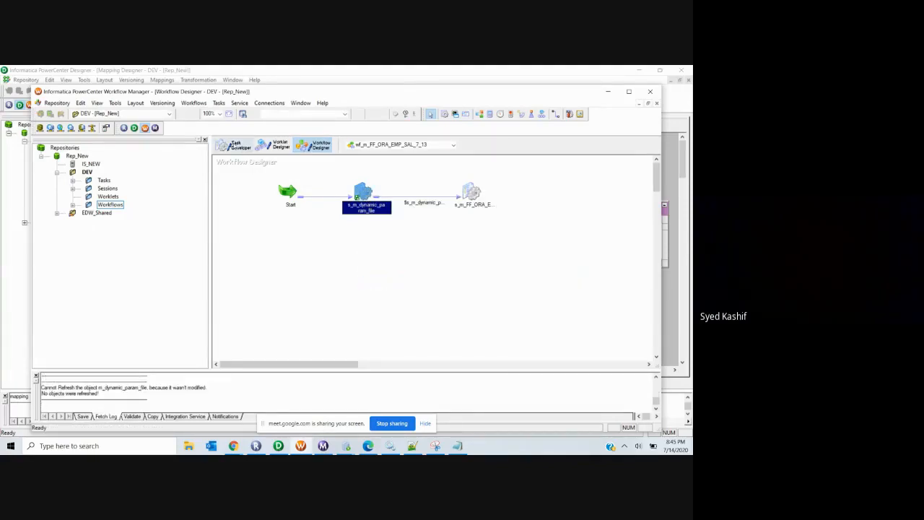
Step: In Task Developer, refresh and validate s_m_dynamic_param_file, then return to the workflow diagram
click(233, 145)
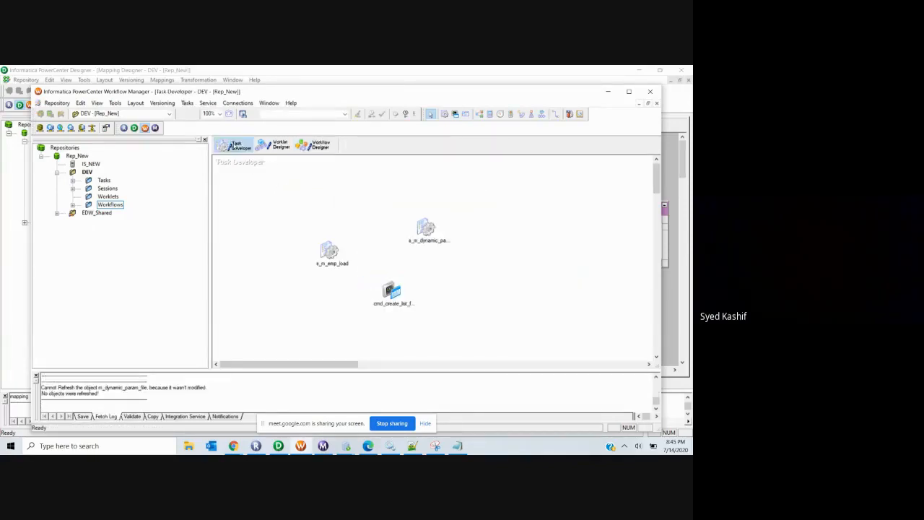
double_click(107, 188)
click(133, 197)
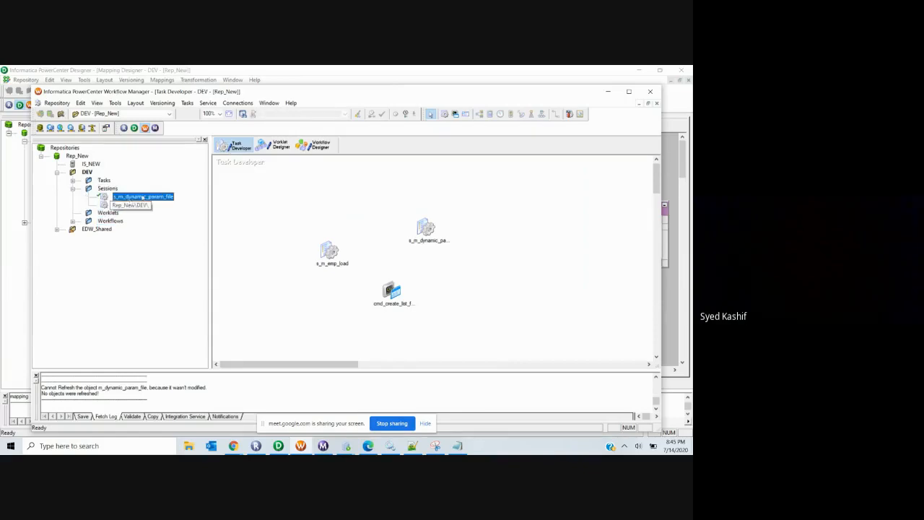
click(427, 225)
right_click(428, 226)
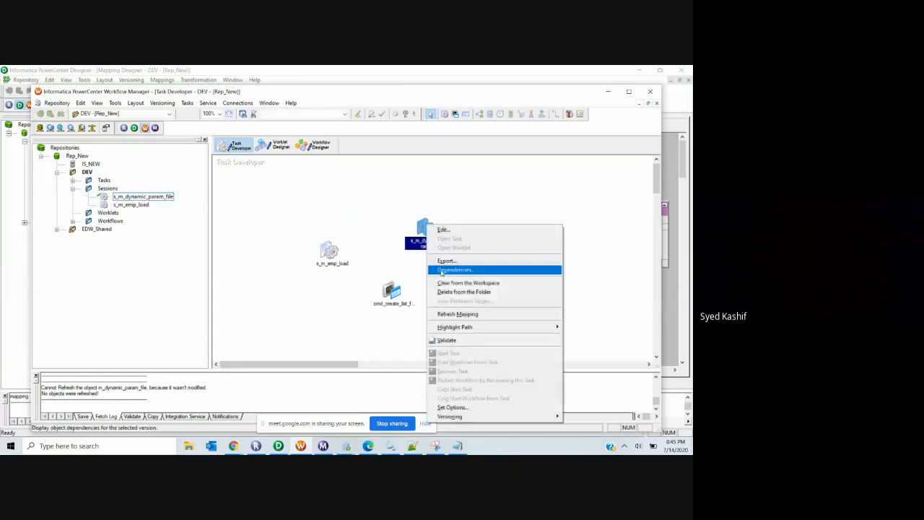
click(448, 315)
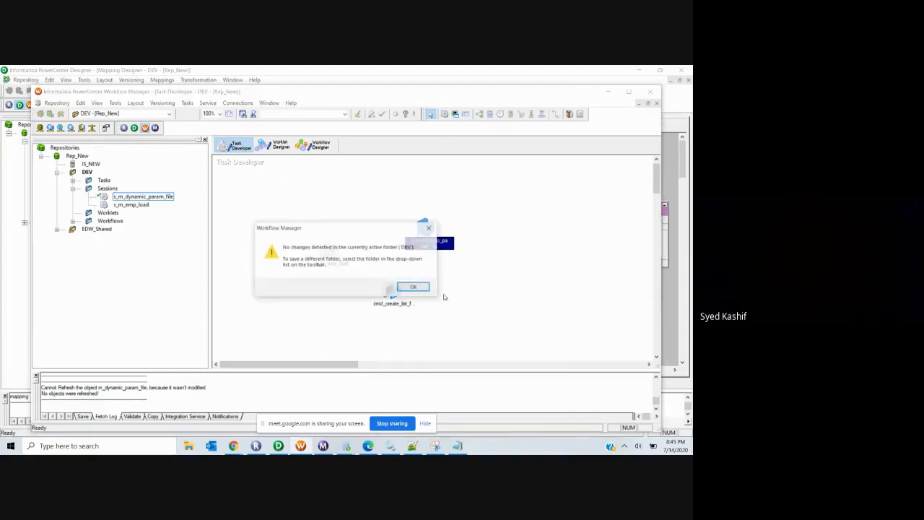
click(412, 287)
click(188, 102)
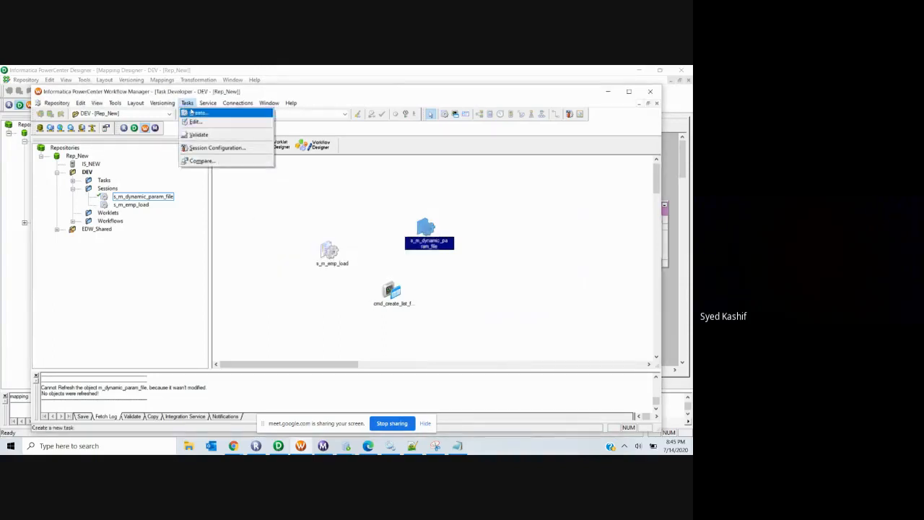
click(196, 134)
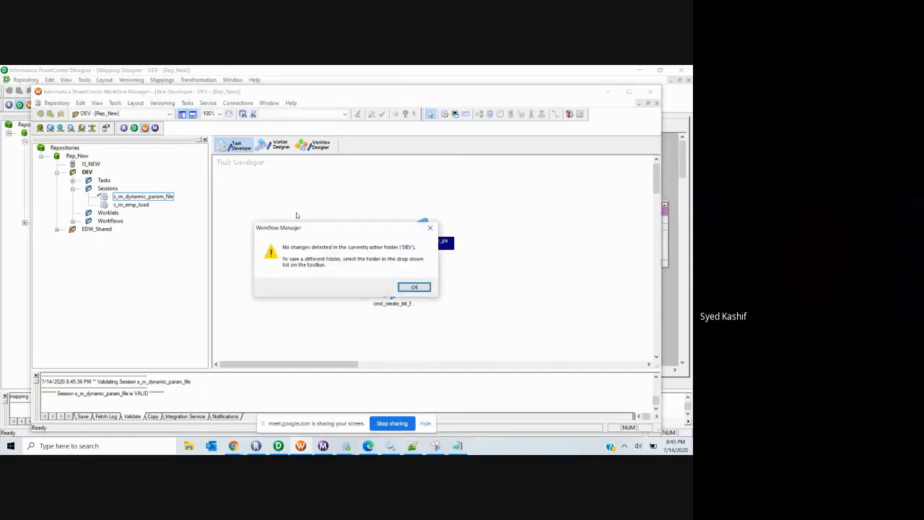
click(423, 288)
click(315, 145)
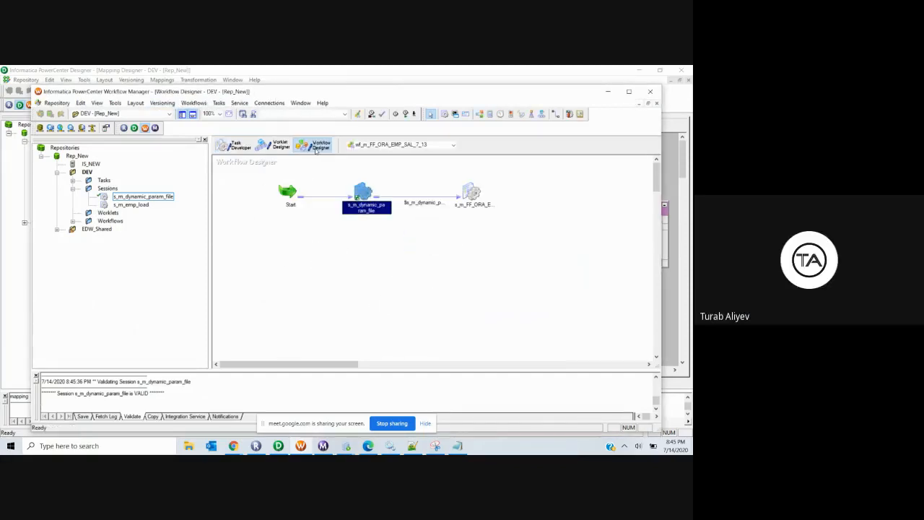
click(411, 444)
Step: Accept reloading param_file.txt, inspect line 3's session suffix, then return to Designer
click(376, 296)
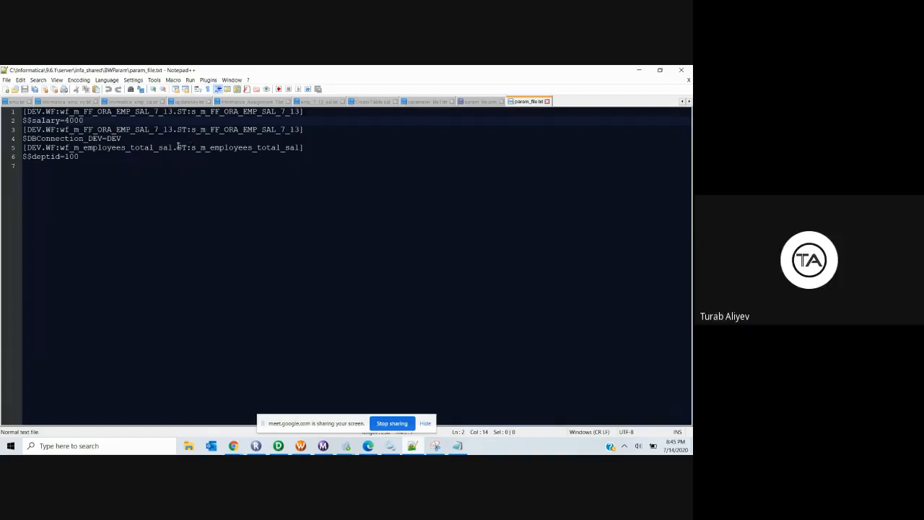
drag(305, 131, 23, 131)
click(126, 177)
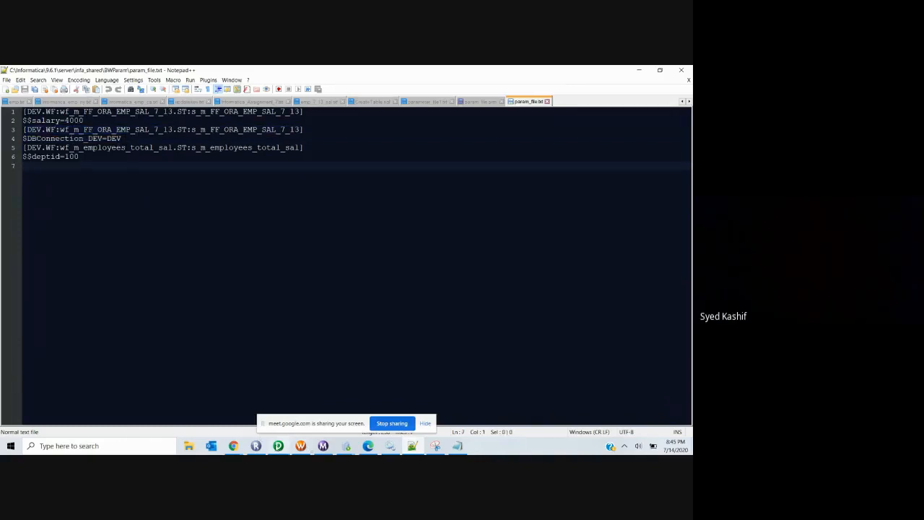
click(279, 446)
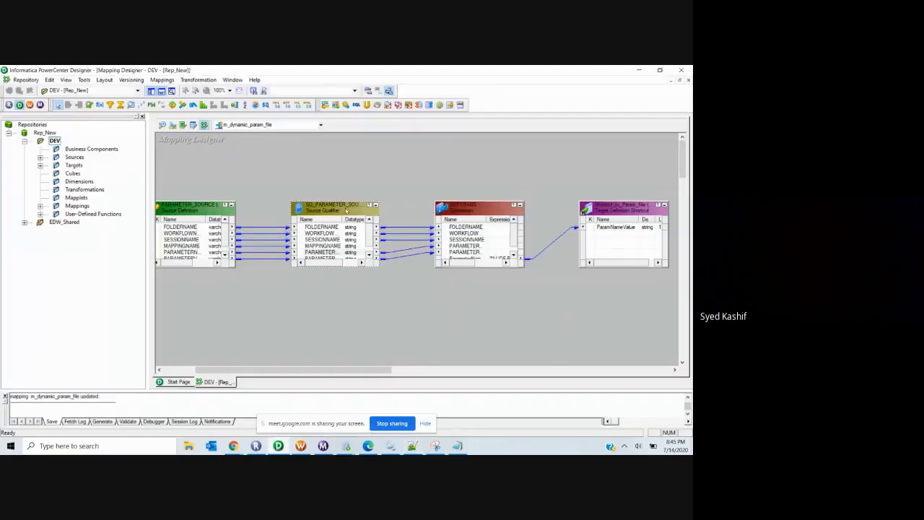
Step: Empty SQ_PARAMETER_SOURCE's Sql Query and apply the change
double_click(346, 210)
click(241, 143)
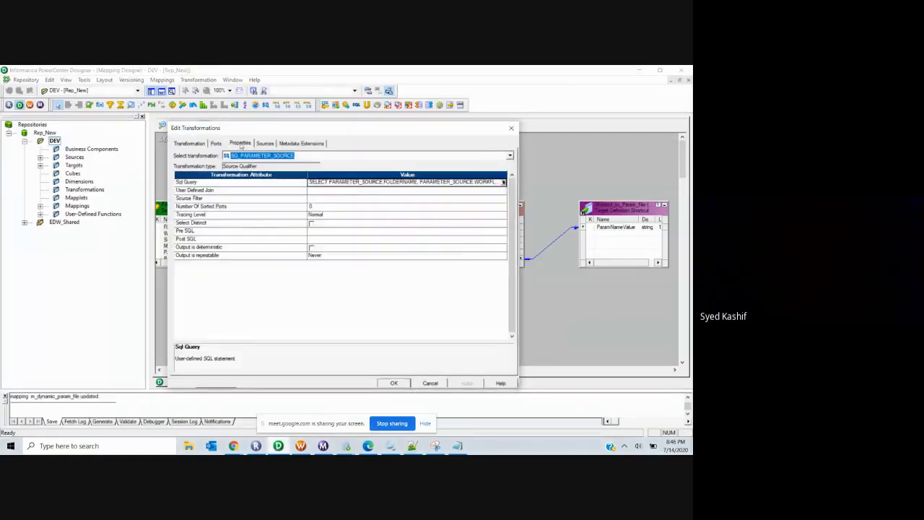
click(503, 182)
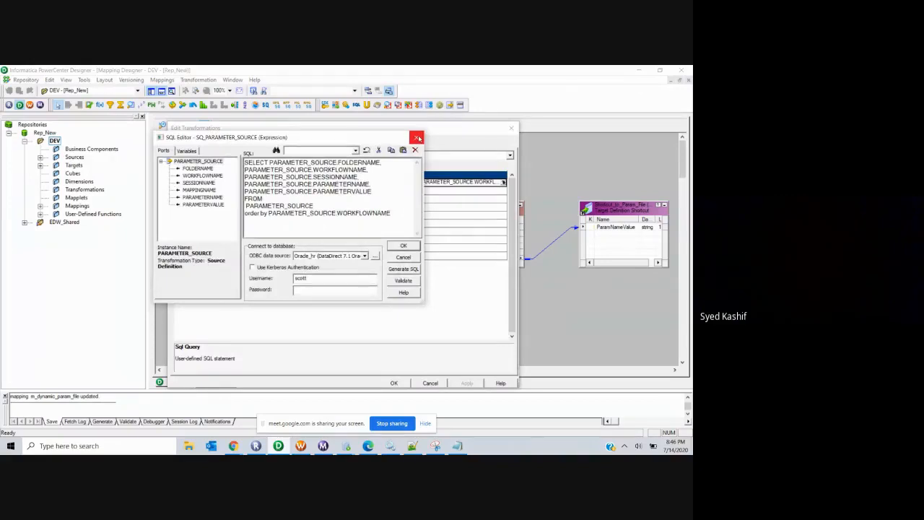
click(415, 149)
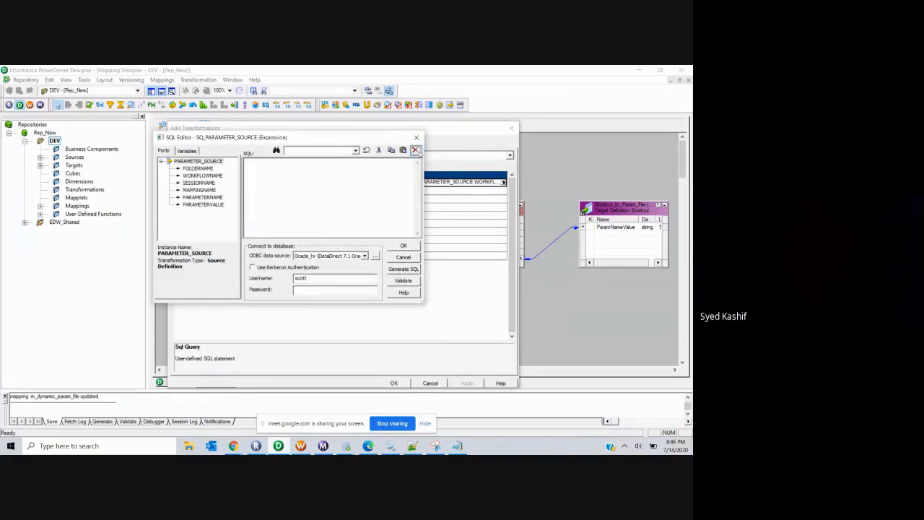
click(363, 217)
click(403, 247)
click(464, 384)
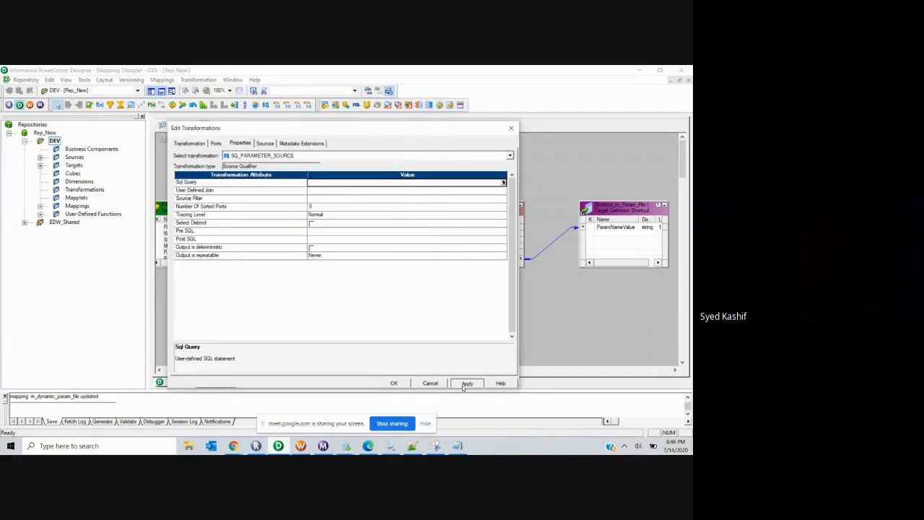
Step: Start the source filter as 'PARAMETER_SOURCE.WORKFLOWNAME =', then bring Workflow Manager forward
click(499, 201)
click(503, 198)
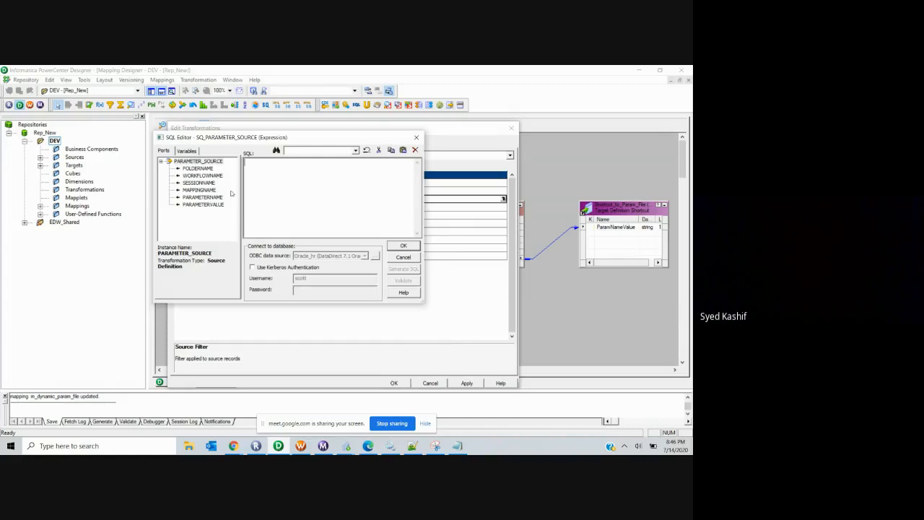
double_click(201, 176)
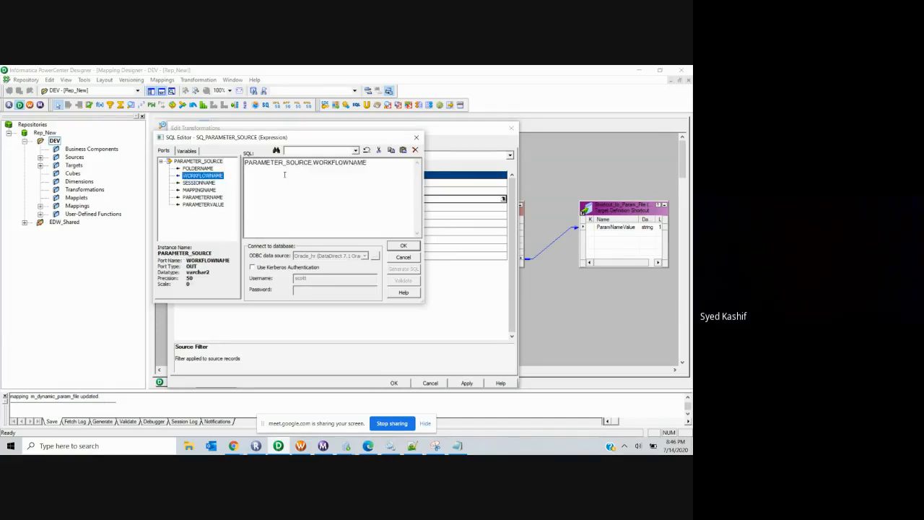
click(380, 164)
text(=)
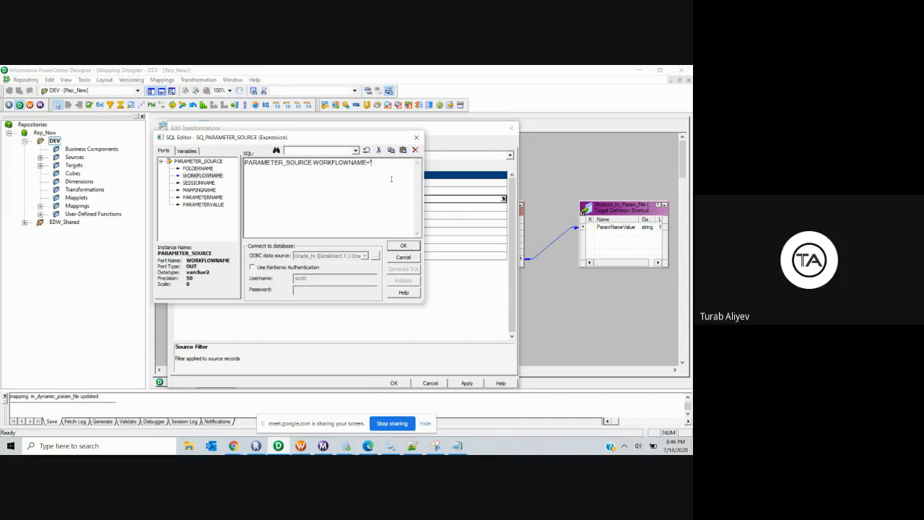
click(300, 445)
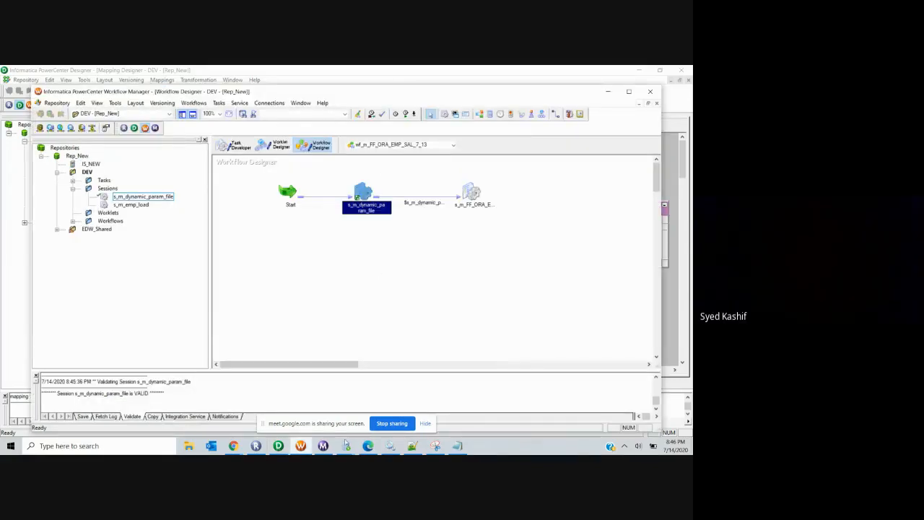
Step: Copy row 1's workflow name wf_m_FF_ORA_EMP_SAL_7_13 and paste it into the Designer filter
click(346, 446)
click(376, 415)
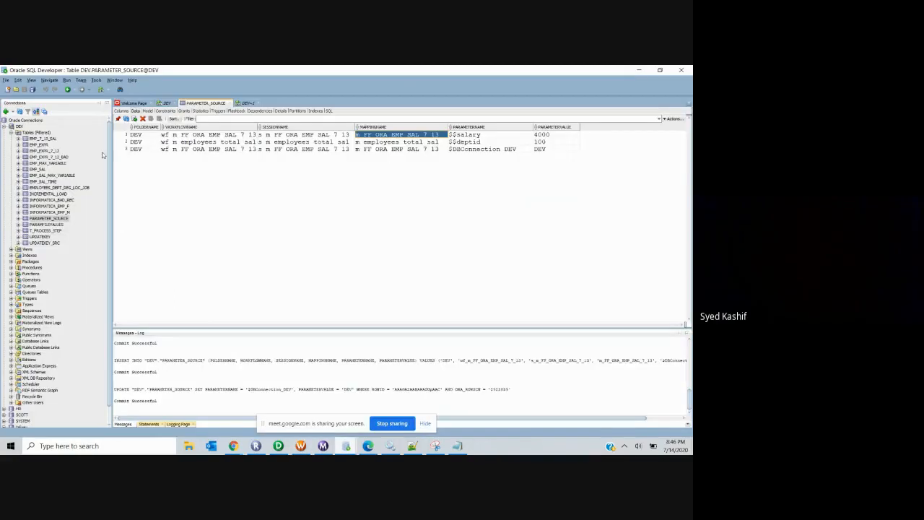
click(51, 218)
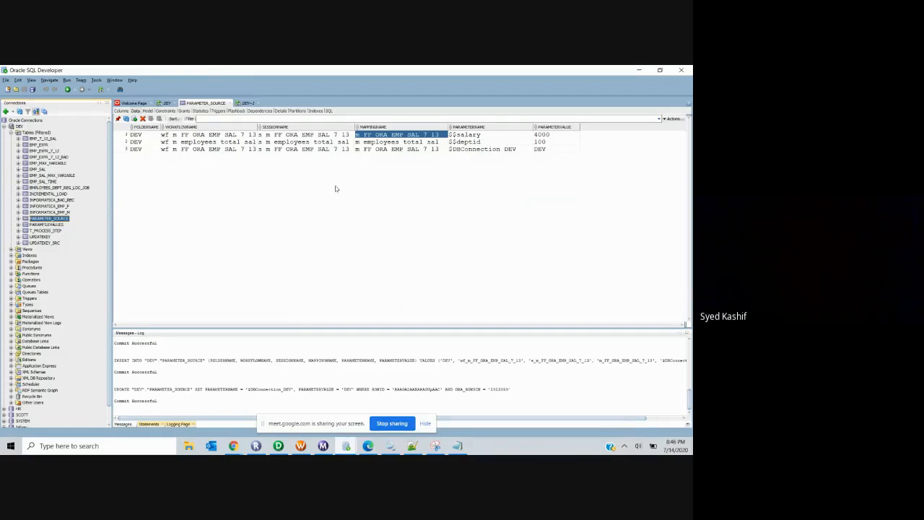
click(299, 136)
click(194, 135)
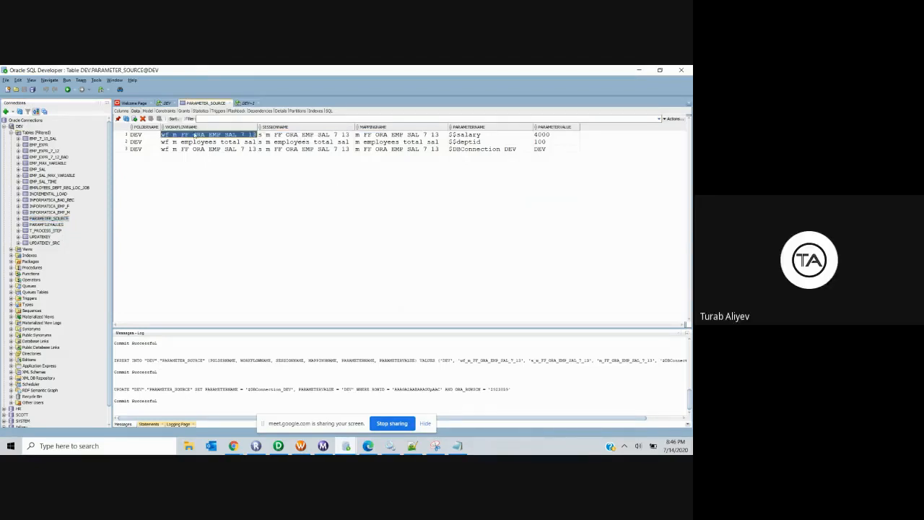
click(281, 448)
text(wf_m_FF_ORA_EMP_SAL_7_13)
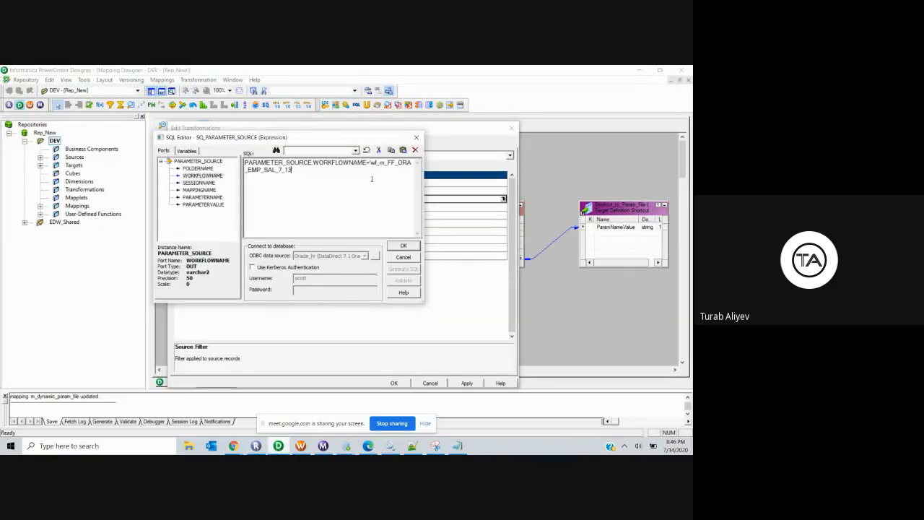
Step: Confirm and apply the WORKFLOWNAME filter, then return to SQL Developer's PARAMETER_SOURCE table
click(405, 246)
click(466, 382)
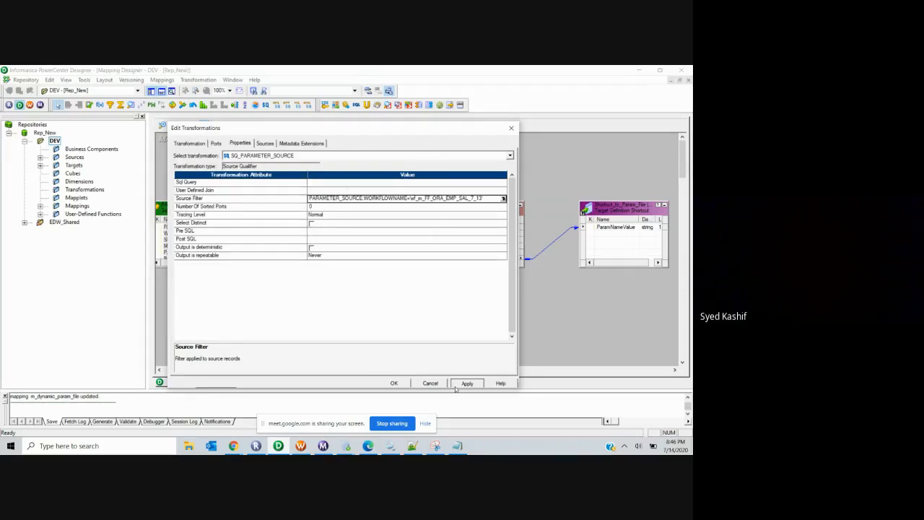
click(391, 382)
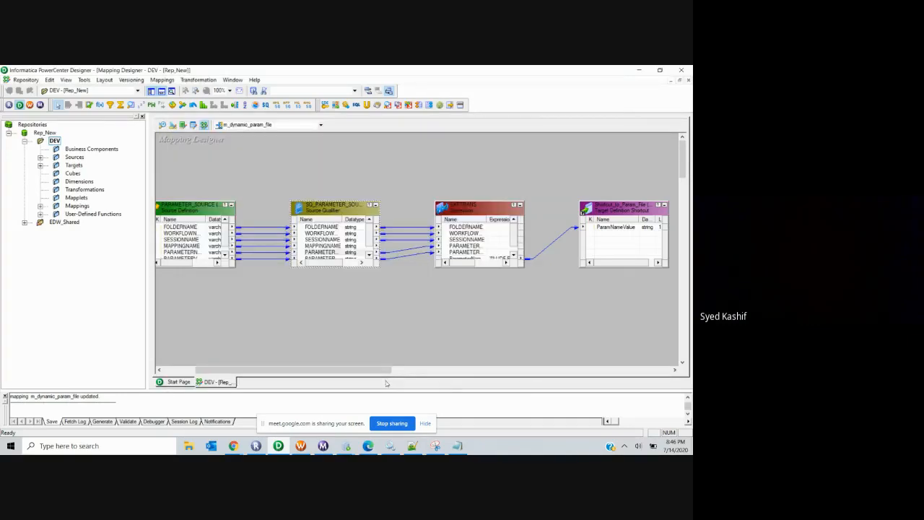
click(301, 446)
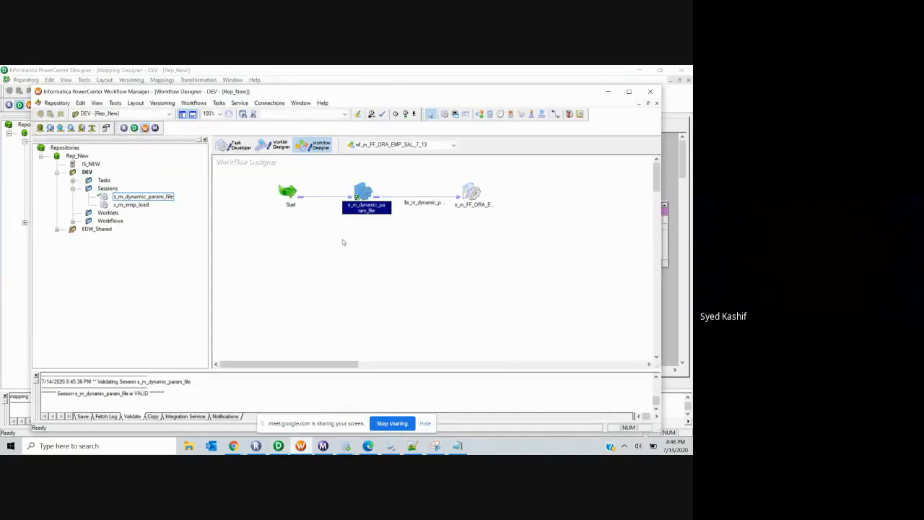
click(278, 446)
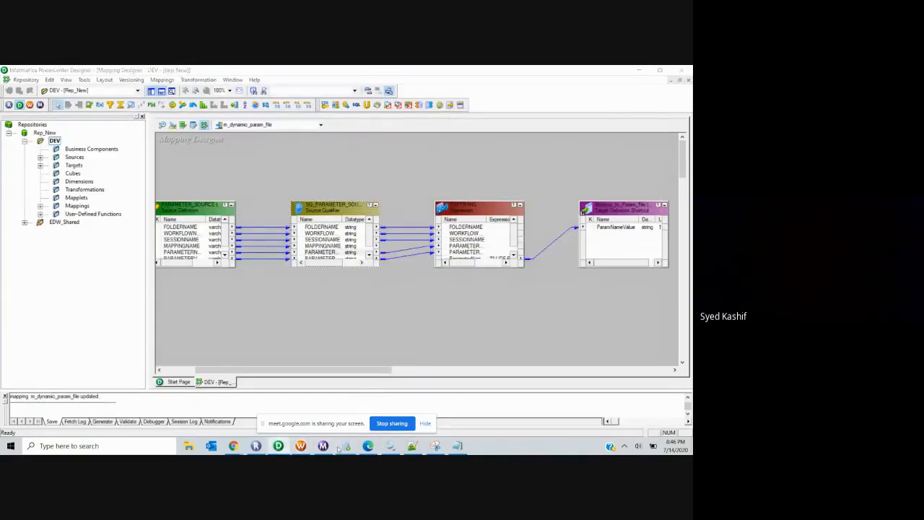
mouse_move(346, 445)
click(396, 407)
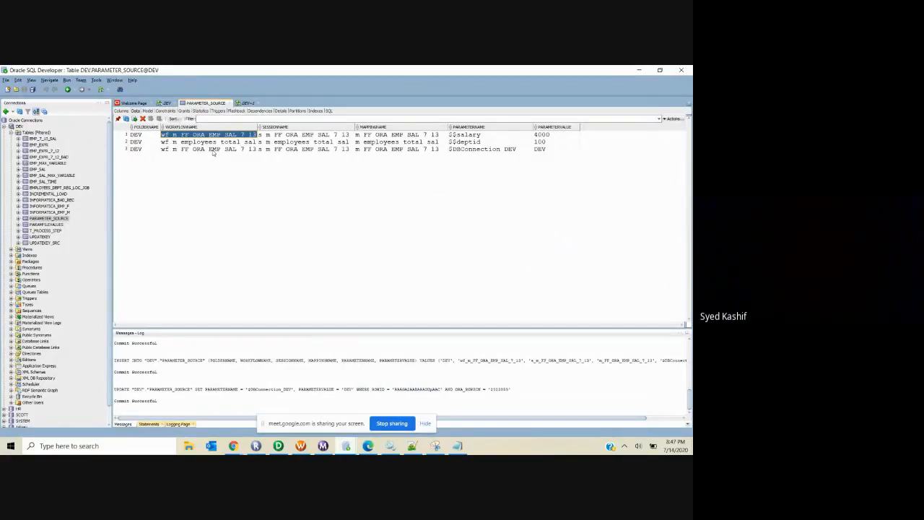
Step: Sort PARAMETER_SOURCE by WORKFLOWNAME and view PARAMFILEVALUES' GLOBAL $$GENDER=M row
click(179, 150)
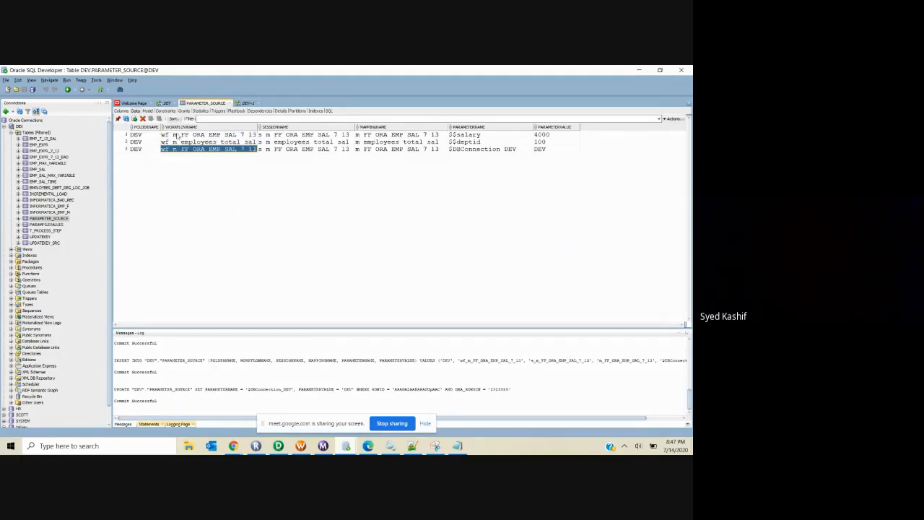
click(179, 137)
click(181, 149)
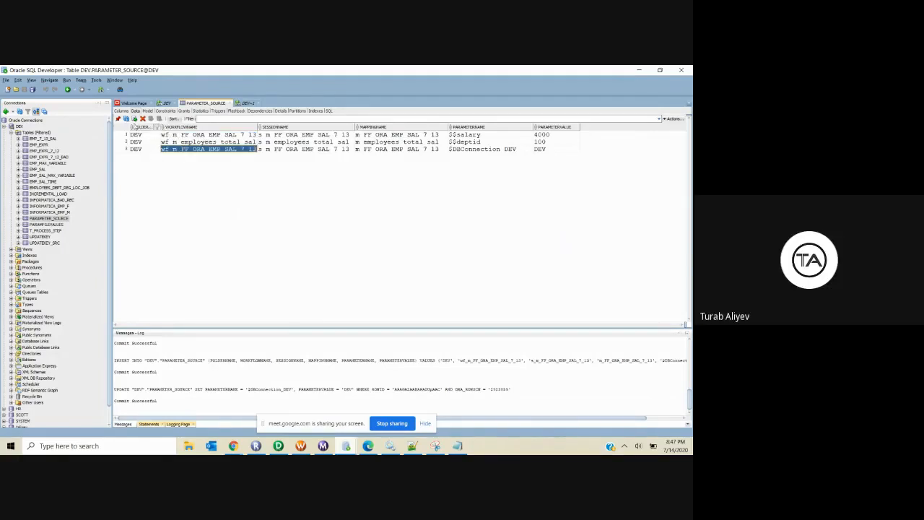
click(145, 127)
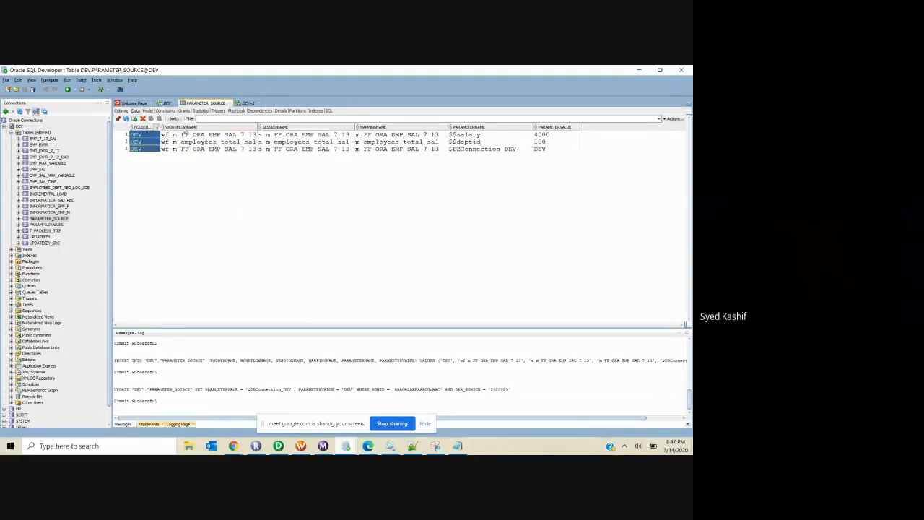
double_click(185, 129)
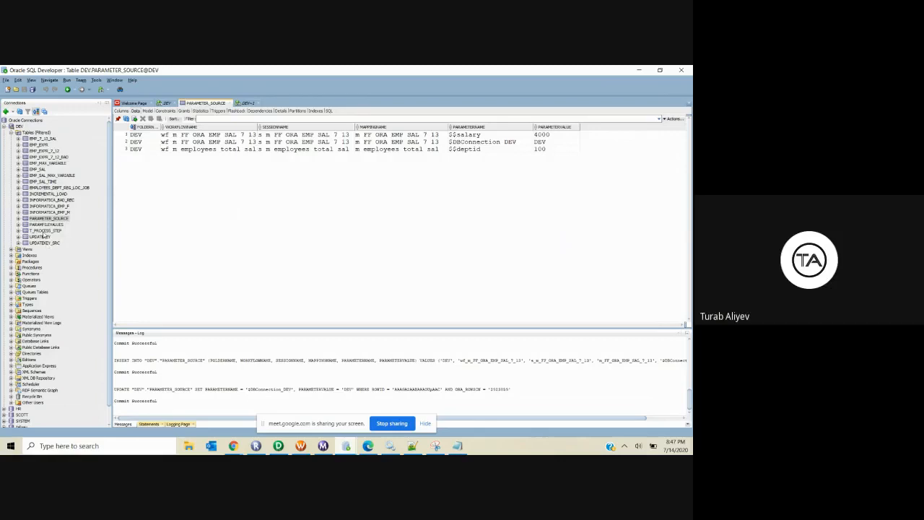
click(43, 225)
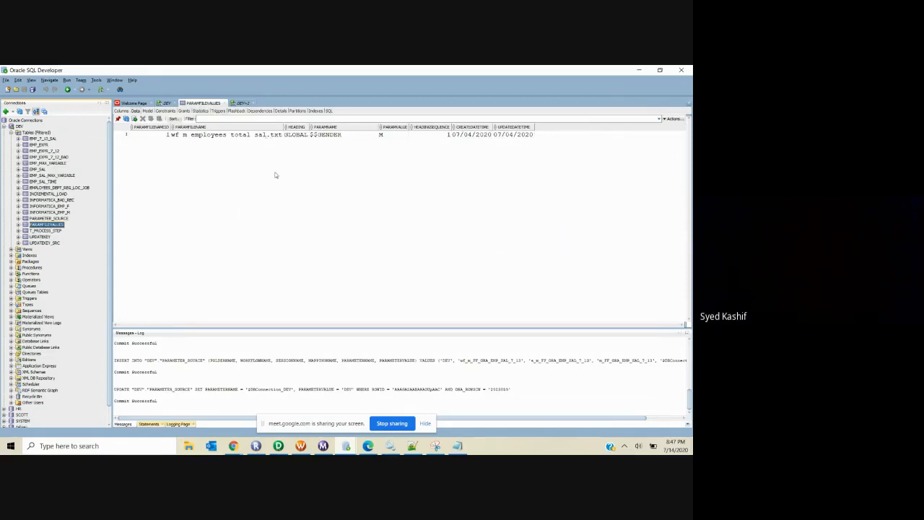
click(324, 135)
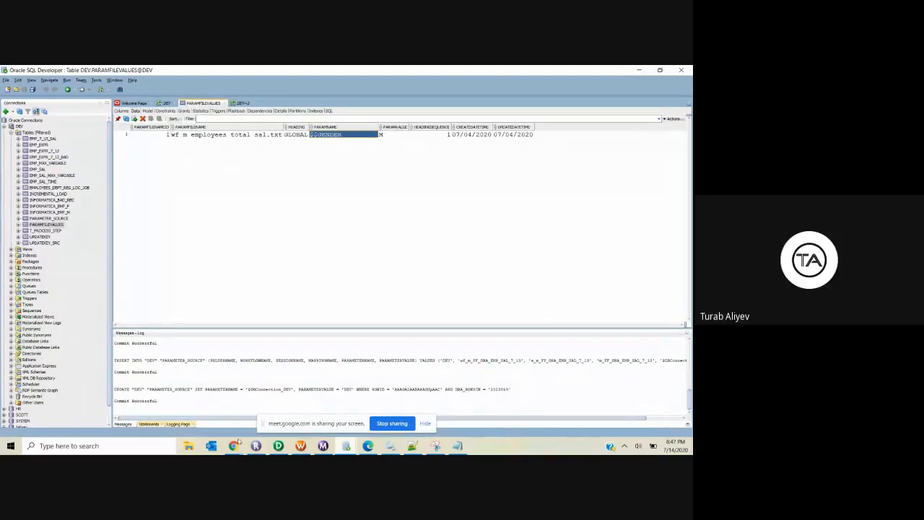
click(286, 448)
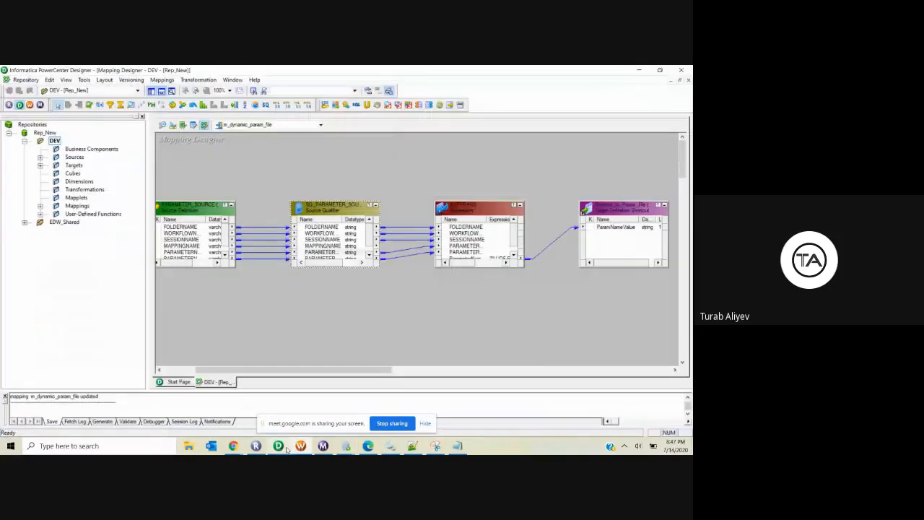
double_click(77, 205)
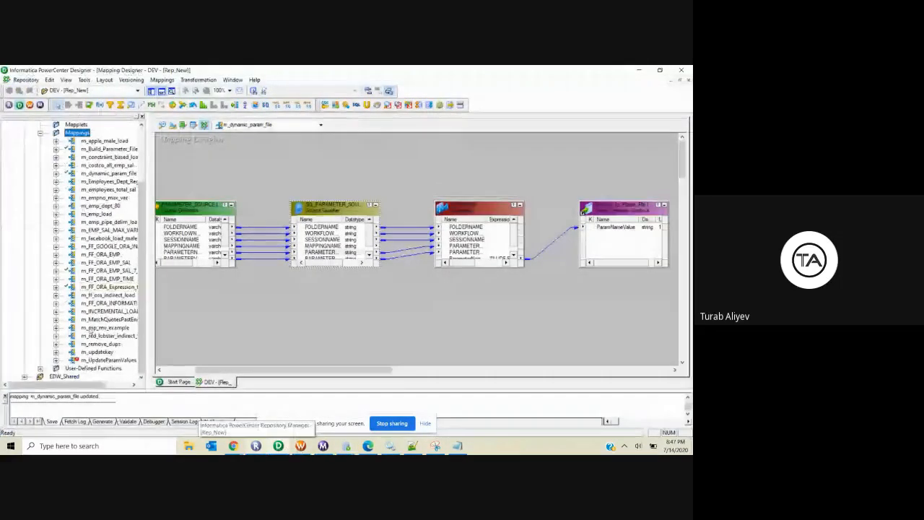
right_click(89, 359)
click(108, 291)
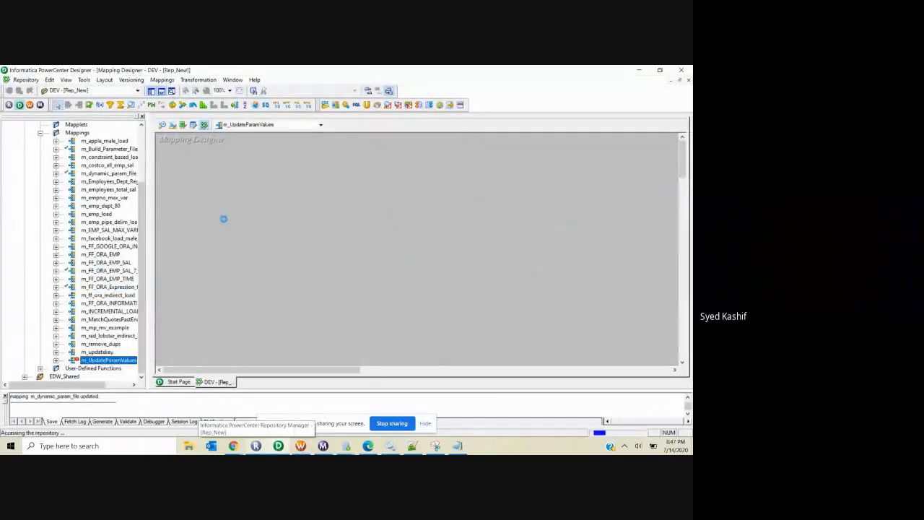
double_click(224, 209)
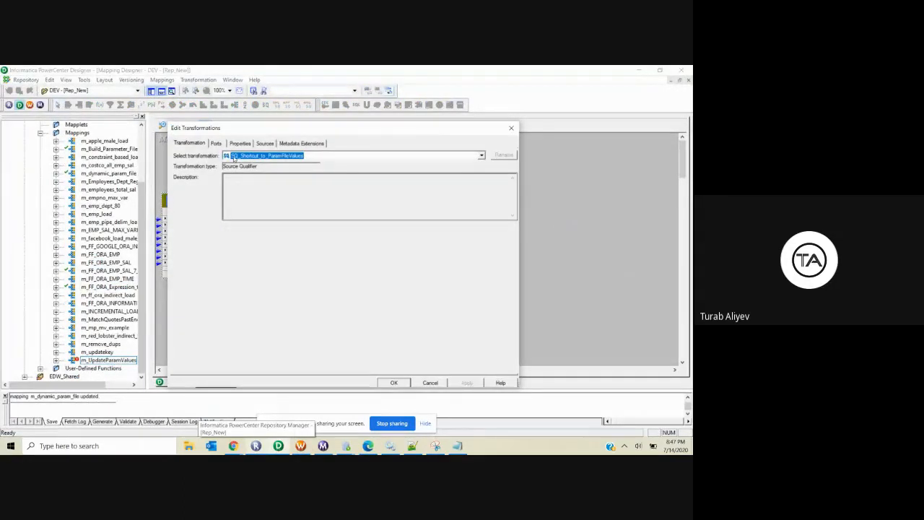
click(216, 143)
click(241, 144)
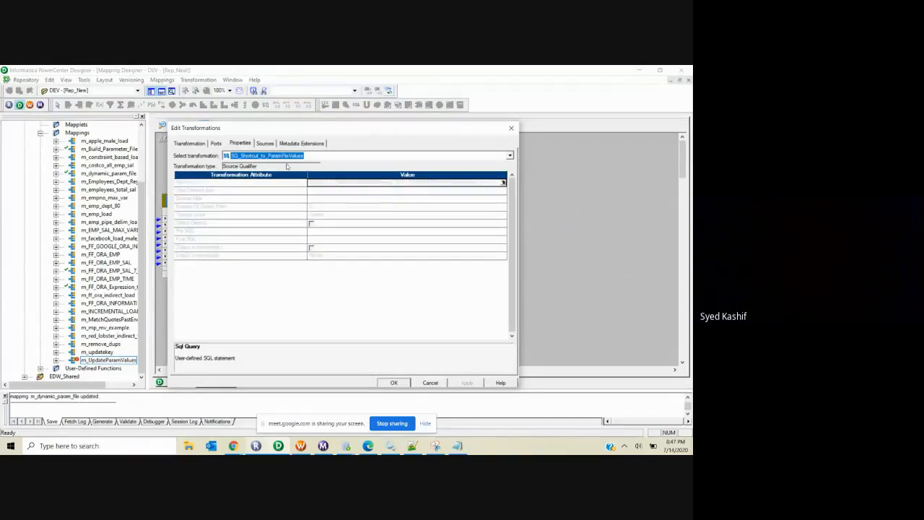
click(503, 182)
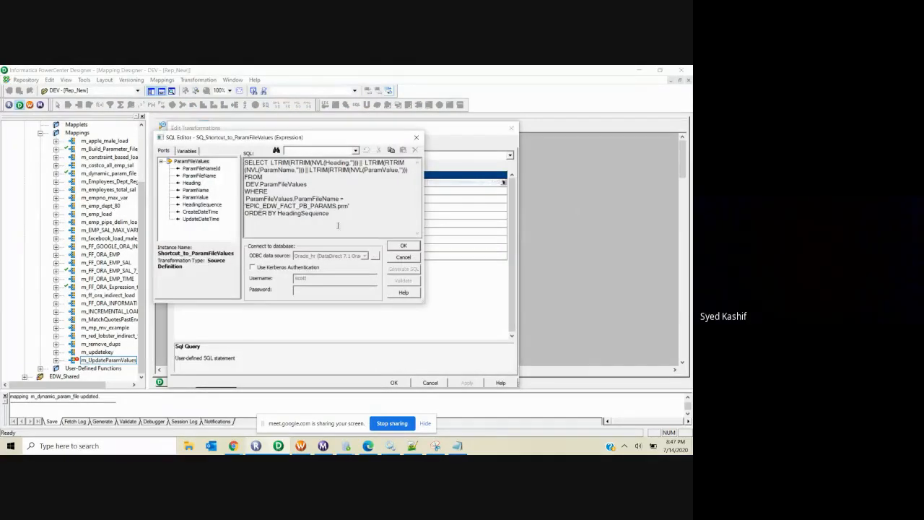
drag(330, 214, 237, 153)
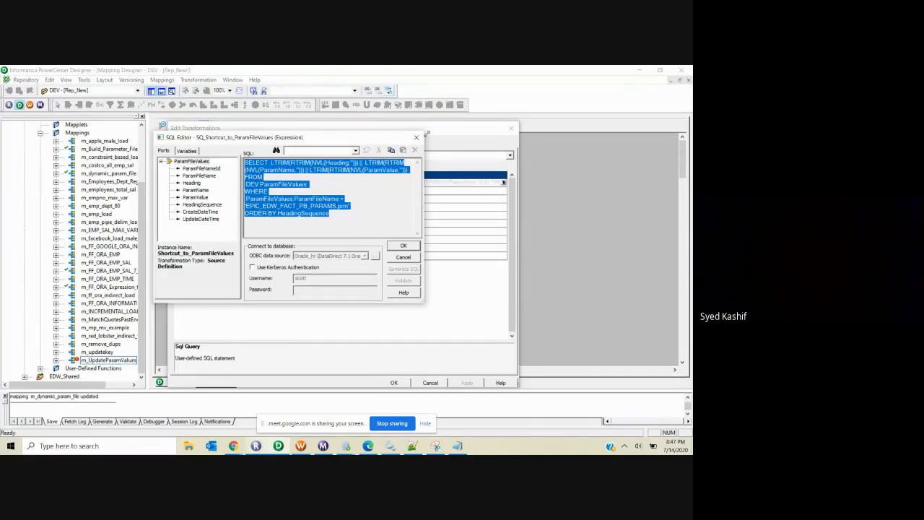
click(274, 189)
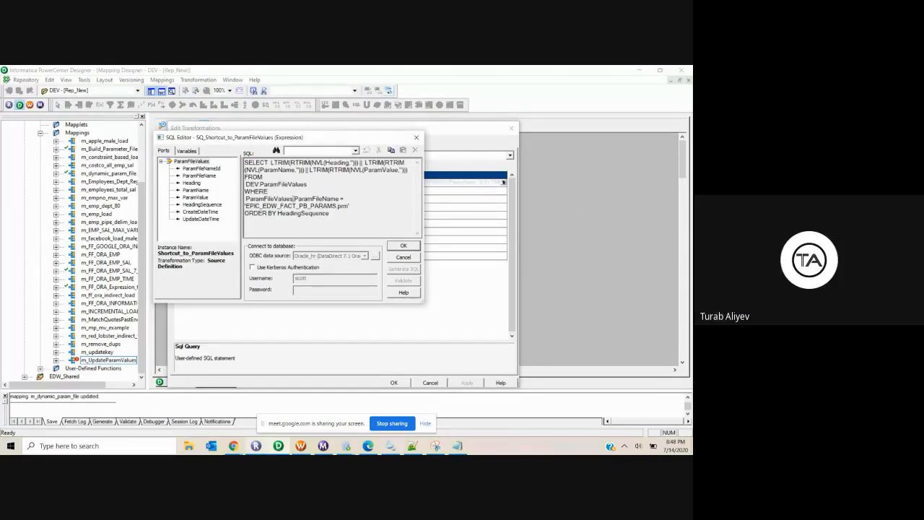
drag(336, 222, 236, 154)
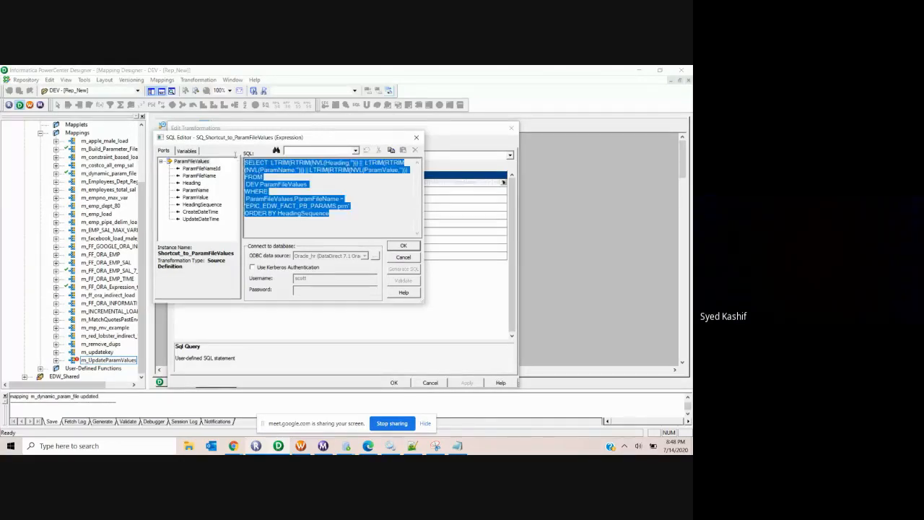
click(403, 246)
click(431, 382)
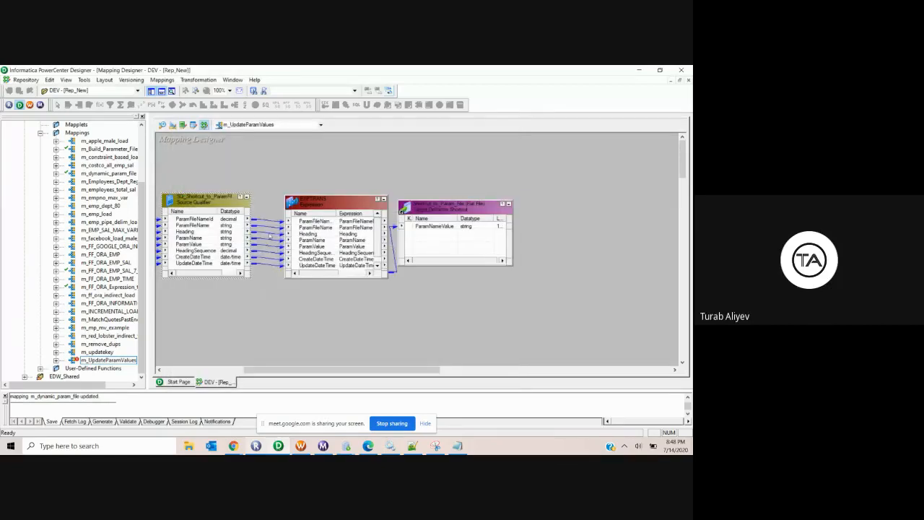
click(247, 125)
click(247, 134)
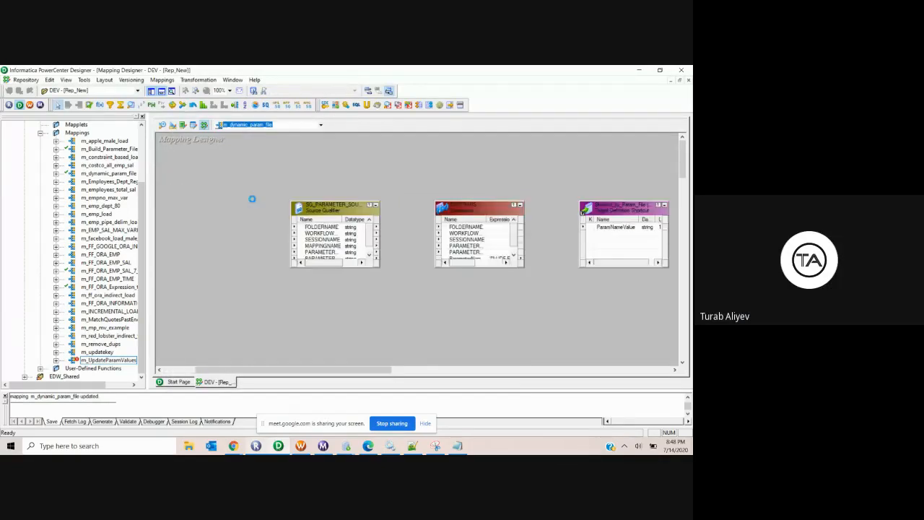
mouse_move(347, 446)
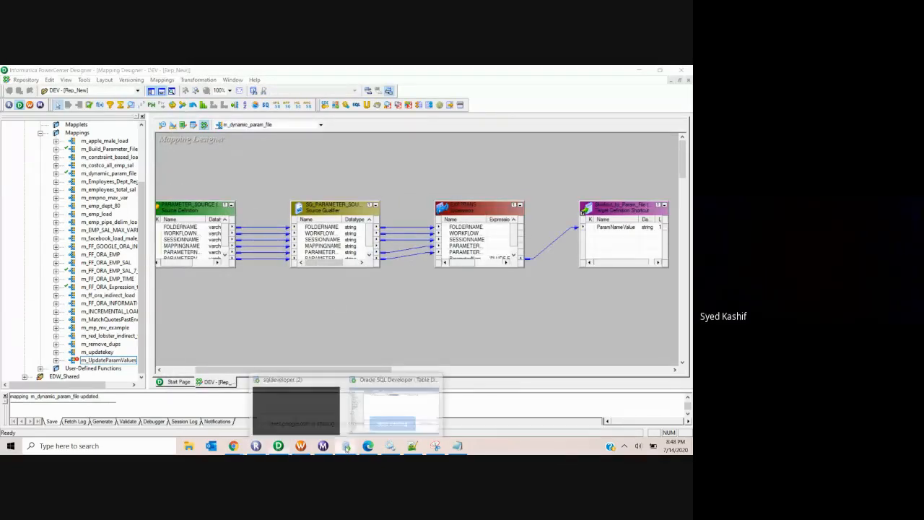
Step: Open a new SQL worksheet on the DEV connection
click(393, 408)
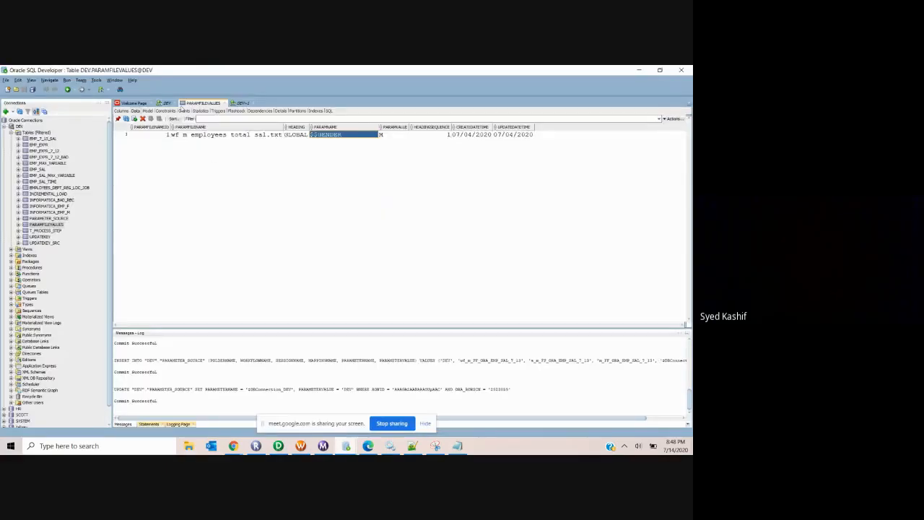
click(166, 102)
click(218, 231)
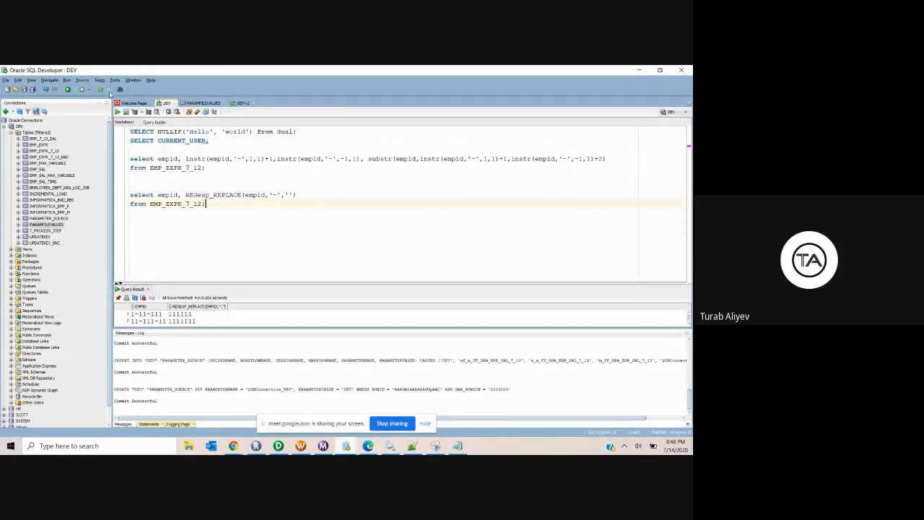
click(105, 90)
click(110, 105)
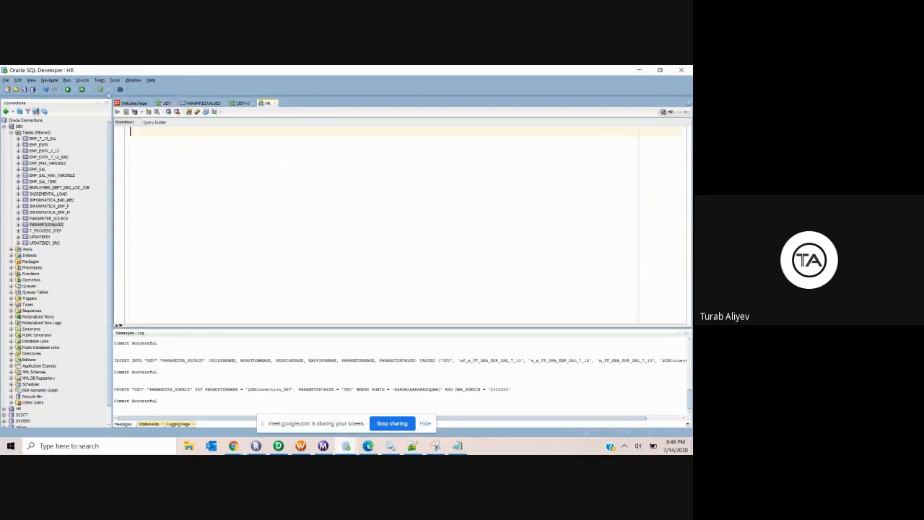
click(106, 89)
click(110, 105)
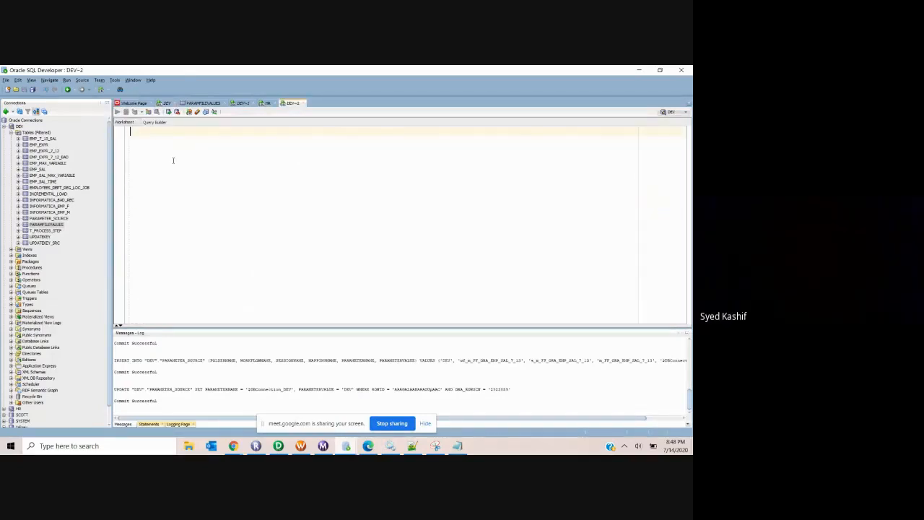
Step: Paste the ParamFileValues SELECT query and run it
text(SELECT  LTRIM(RTRIM(NVL(Heading,''))) ||  LTRIM(RTRIM(NVL(ParamName,''))) || LTRIM(RTRIM(NVL(ParamValue,''))) FROM  DEV.ParamFileValues WHERE  ParamFileValues.ParamFileName = 'EPIC_EDW_FACT_PB_PARAMS.prm' ORDER BY HeadingSequence)
drag(214, 176, 131, 130)
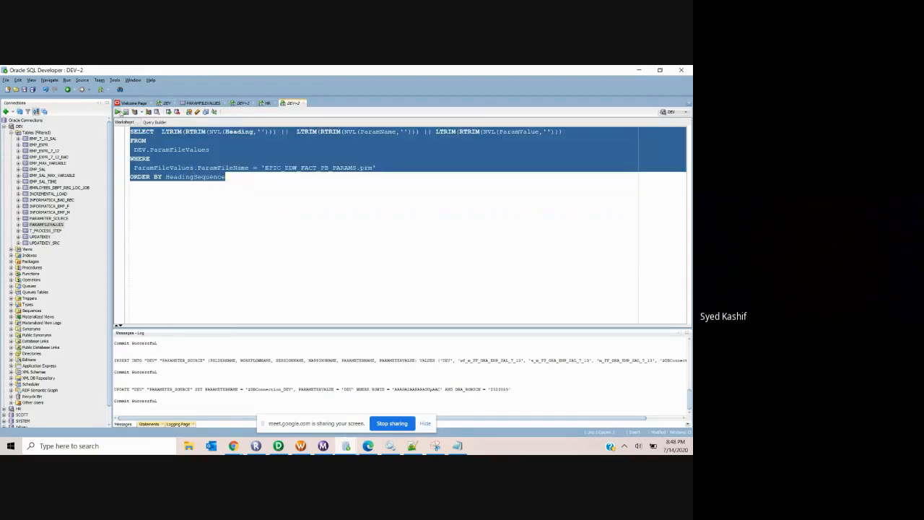
click(118, 112)
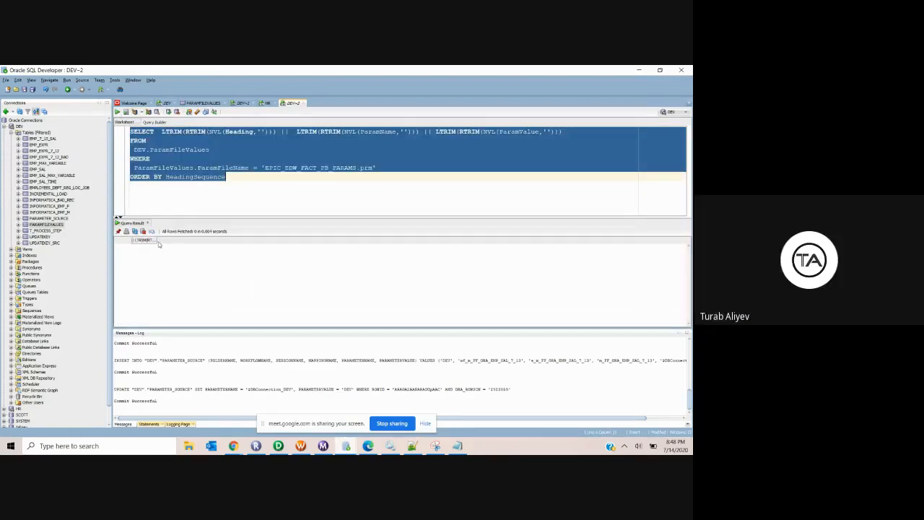
click(195, 201)
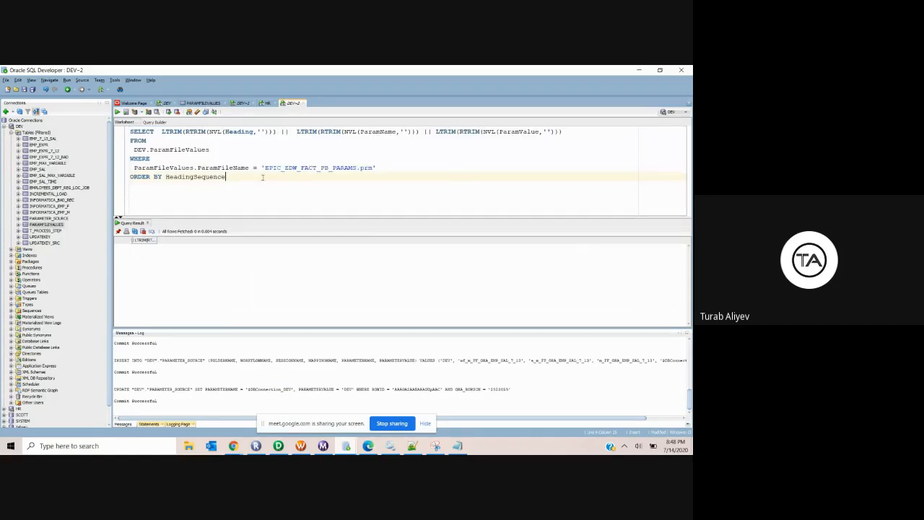
Step: Check the parameter file name stored in PARAMFILEVALUES row 1, then return to the query worksheet
drag(266, 168, 359, 174)
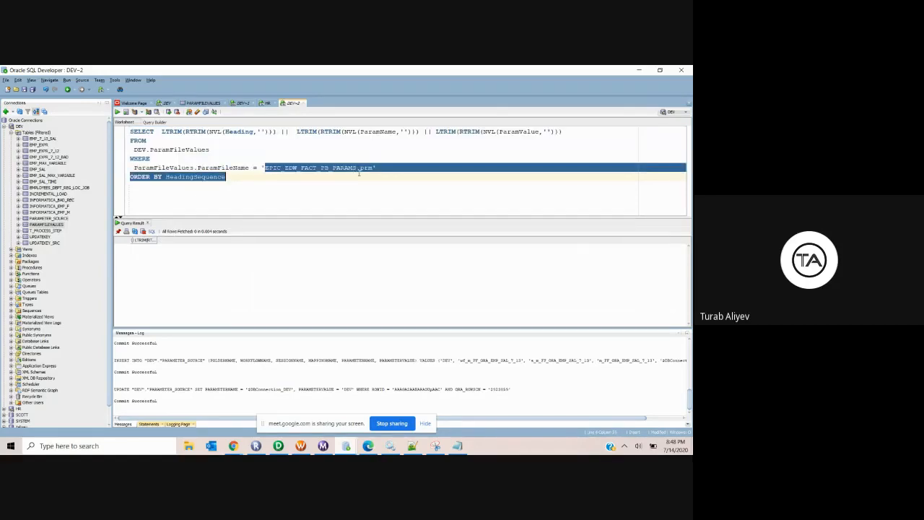
click(346, 166)
click(204, 103)
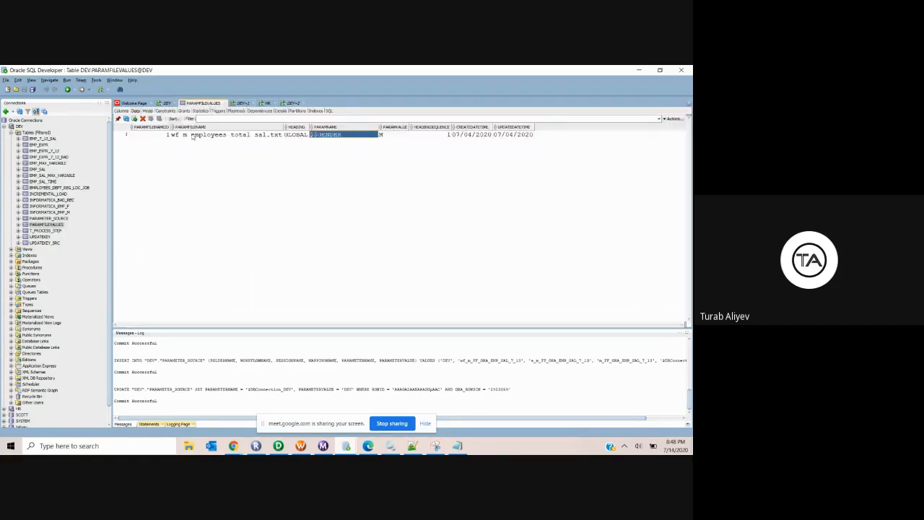
click(196, 137)
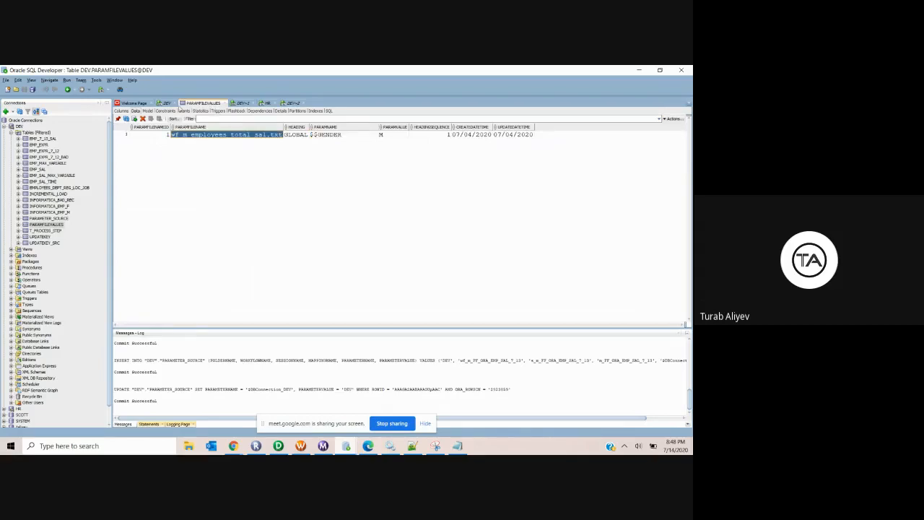
click(166, 104)
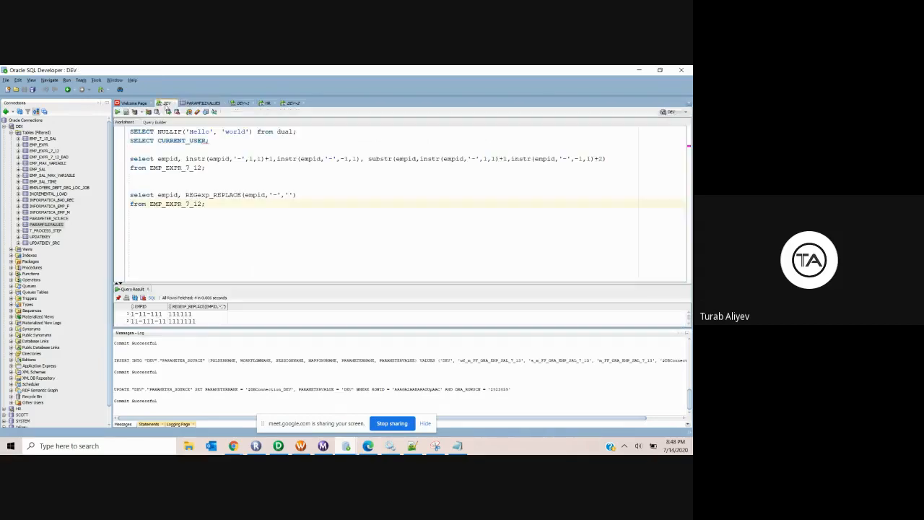
click(242, 103)
click(290, 103)
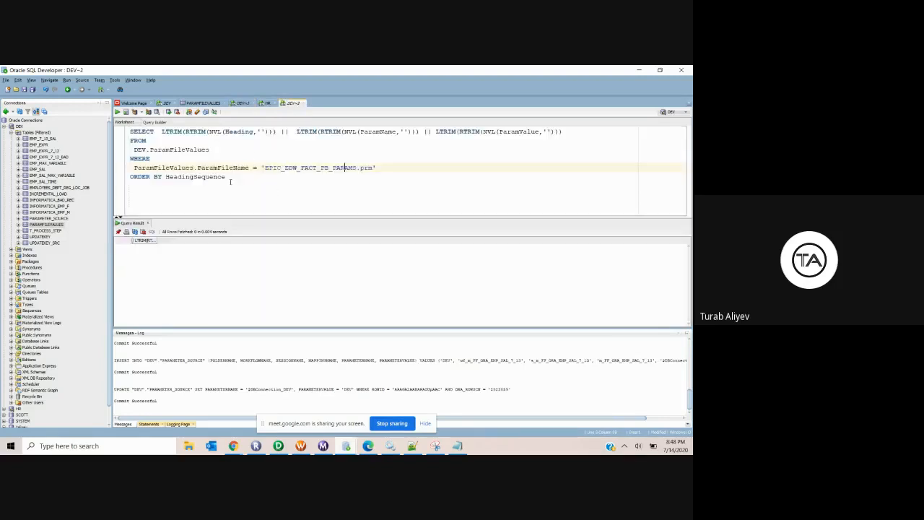
Step: Swap the query's file name to wf_m_employees_total_sal.txt and rerun it, yielding one GLOBAL$$GENDERM row
drag(264, 168, 373, 168)
text(wf_m_employees_total_sal.txt)
drag(231, 180, 121, 135)
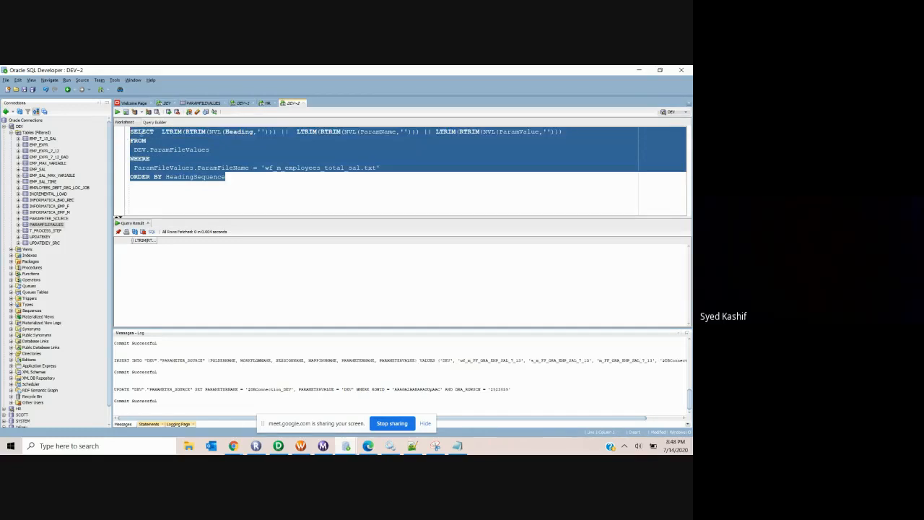
click(116, 112)
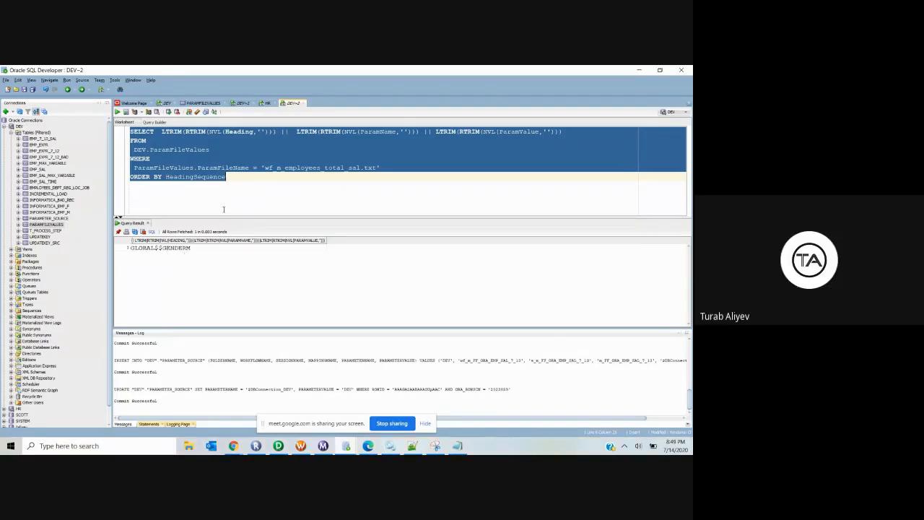
click(174, 250)
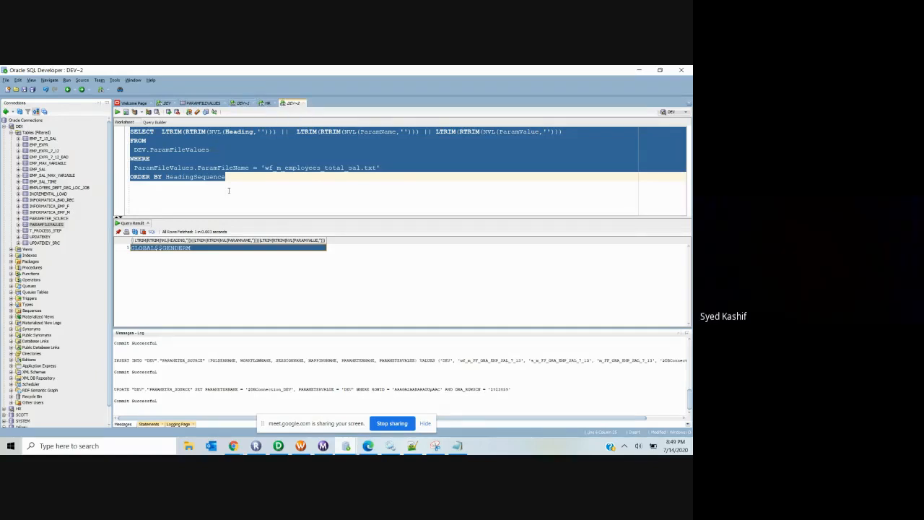
drag(228, 181, 105, 124)
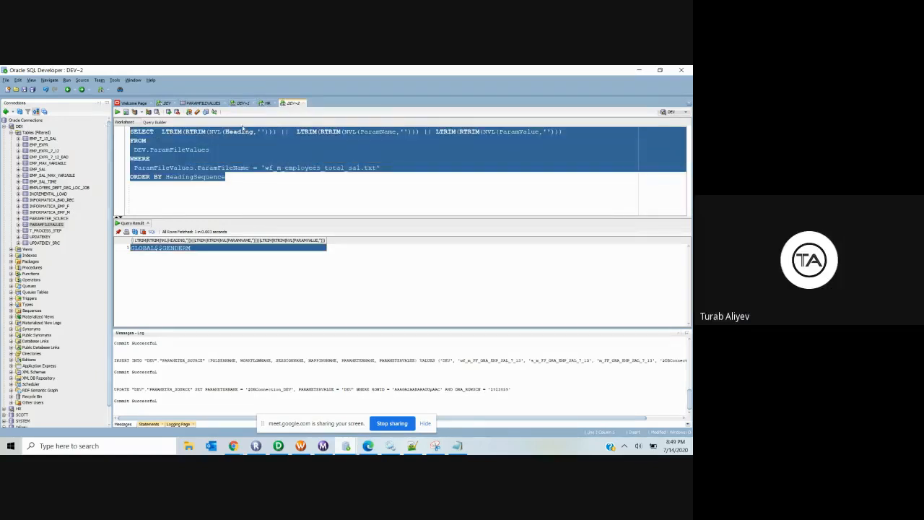
click(213, 105)
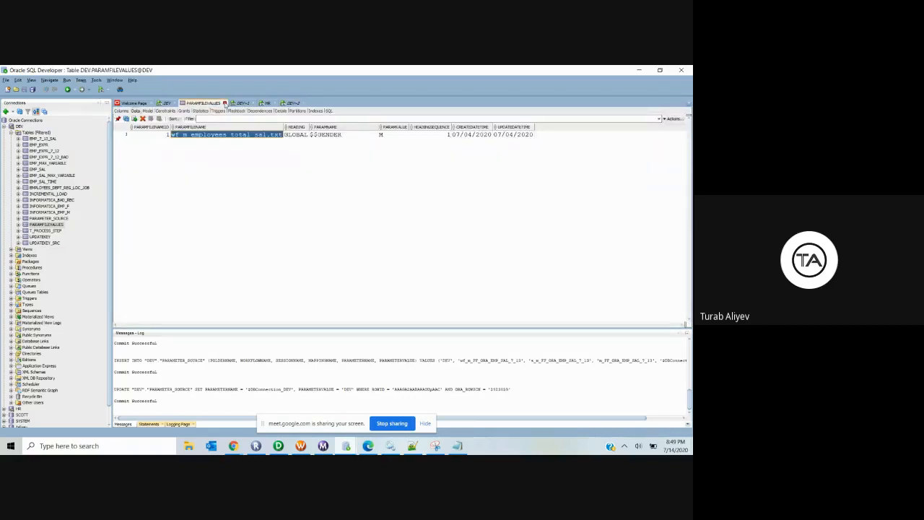
Step: Close the PARAMFILEVALUES tab and review PARAMETER_SOURCE's three parameter rows in its Data tab
click(225, 104)
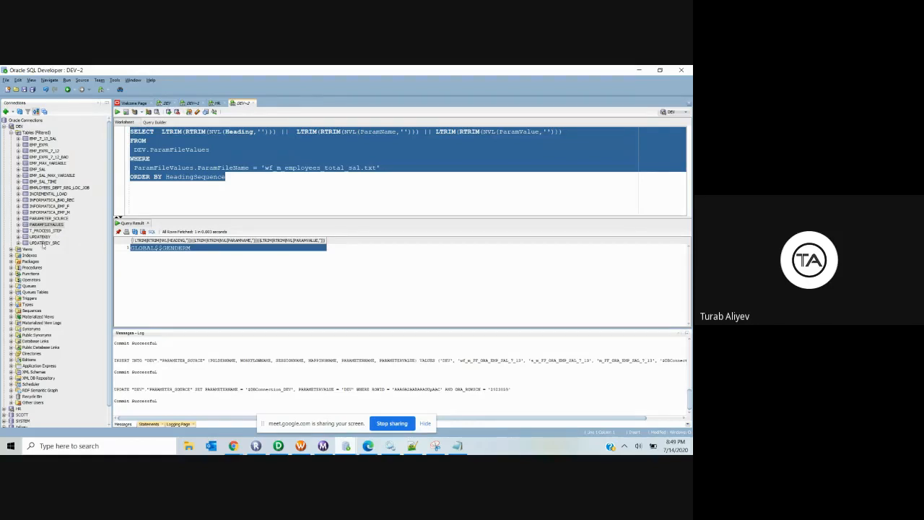
double_click(44, 243)
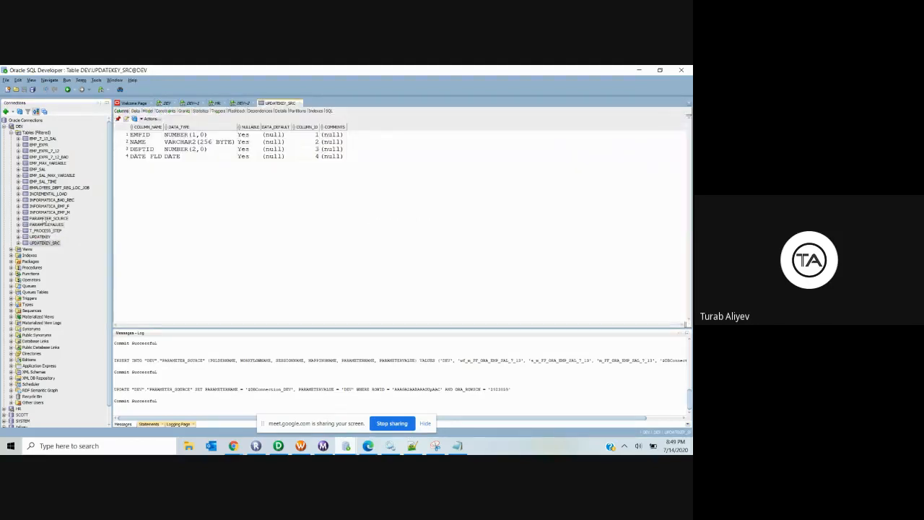
double_click(49, 218)
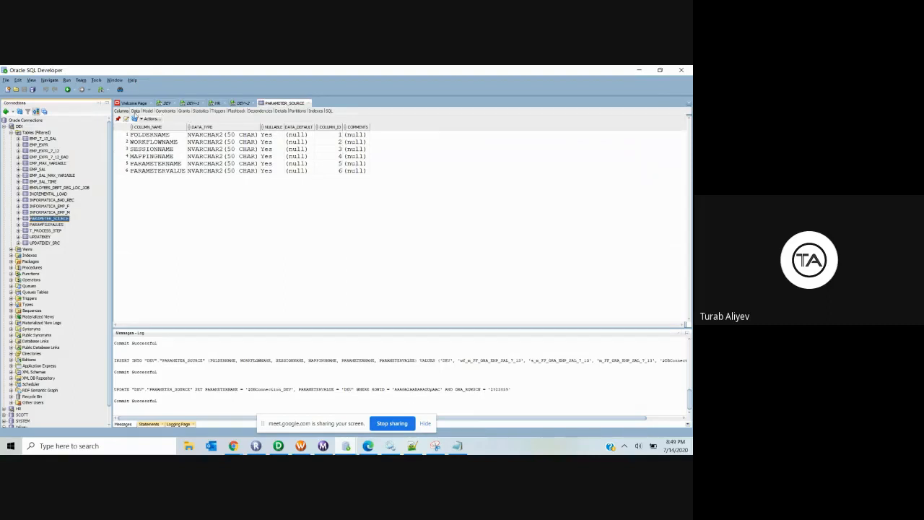
click(135, 110)
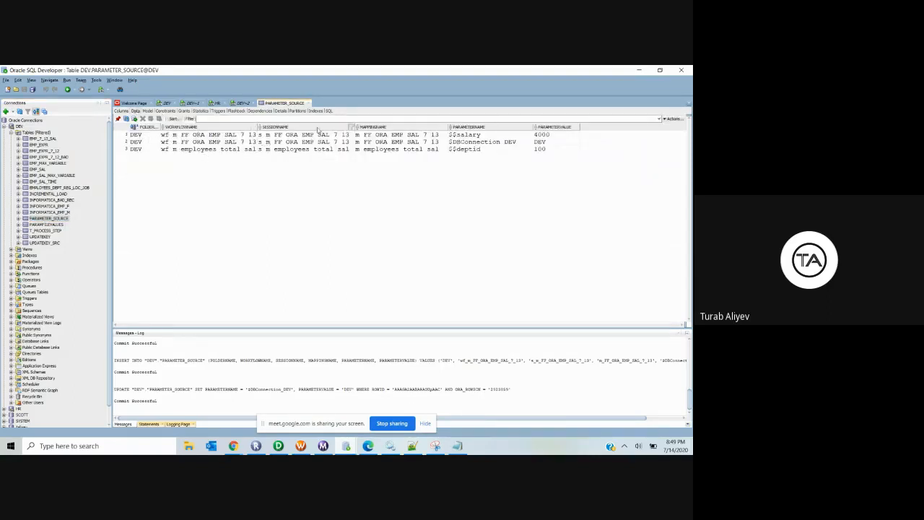
click(475, 136)
drag(475, 136, 472, 150)
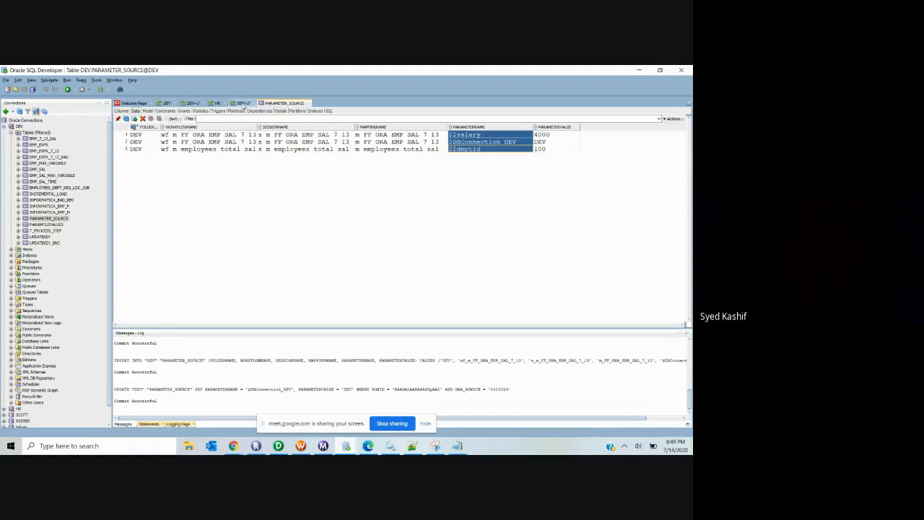
Step: Start a new 'select * from' line below the query in the DEV~2 worksheet
click(244, 105)
click(251, 186)
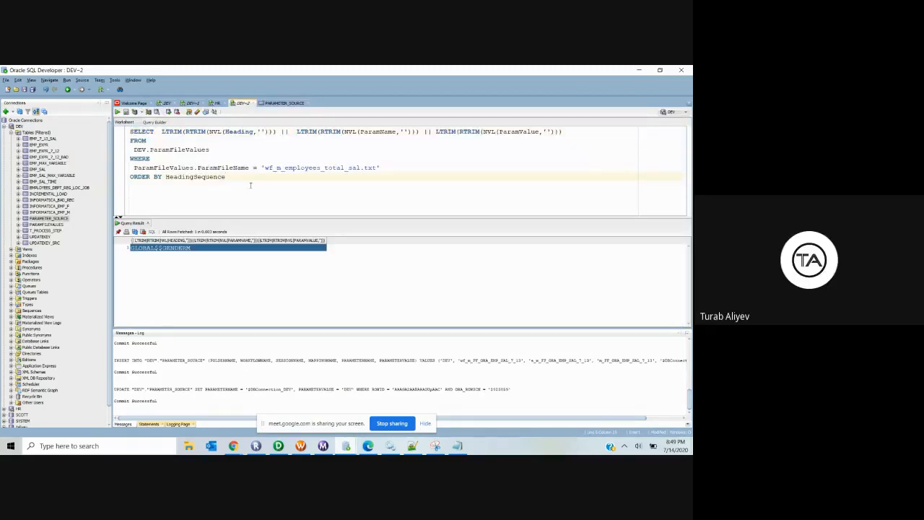
key(Return)
key(Return)
text(select )
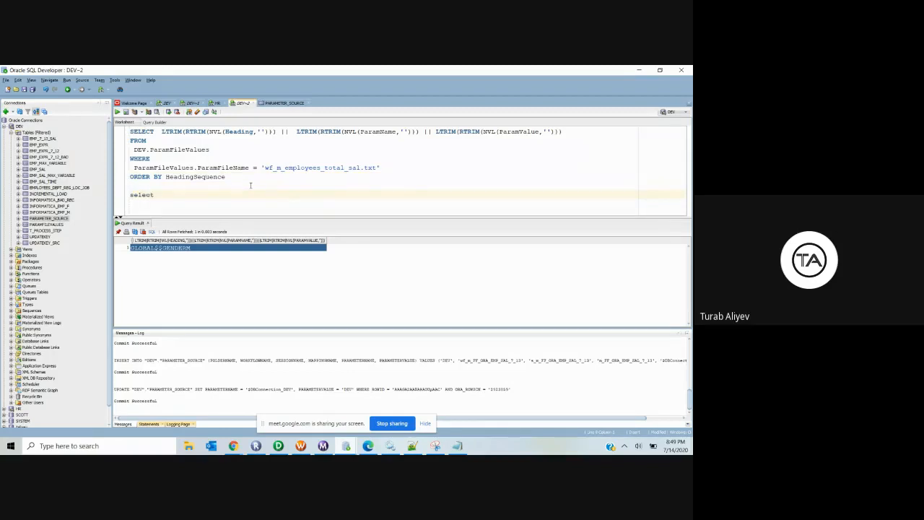
text(* from)
Step: Close the DEV~1 and DEV worksheets without saving, keeping DEV~2 open
click(42, 219)
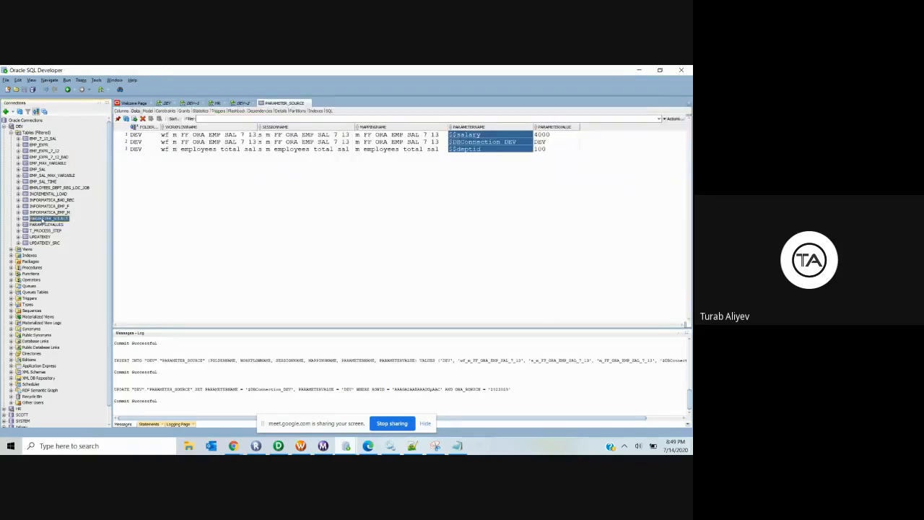
click(165, 104)
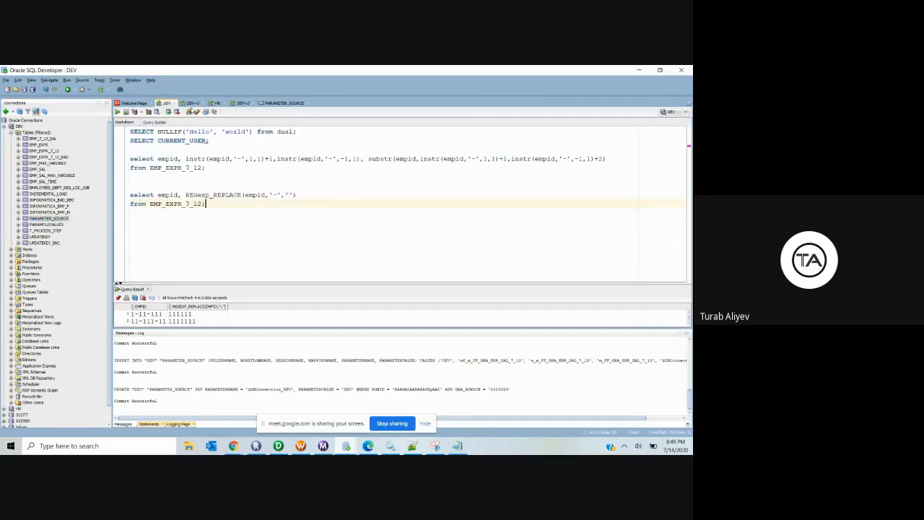
click(192, 103)
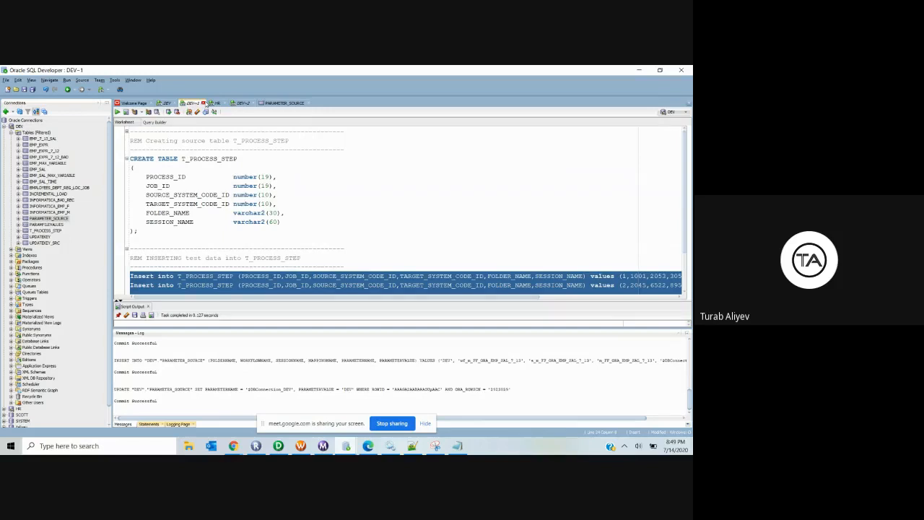
click(203, 103)
click(366, 267)
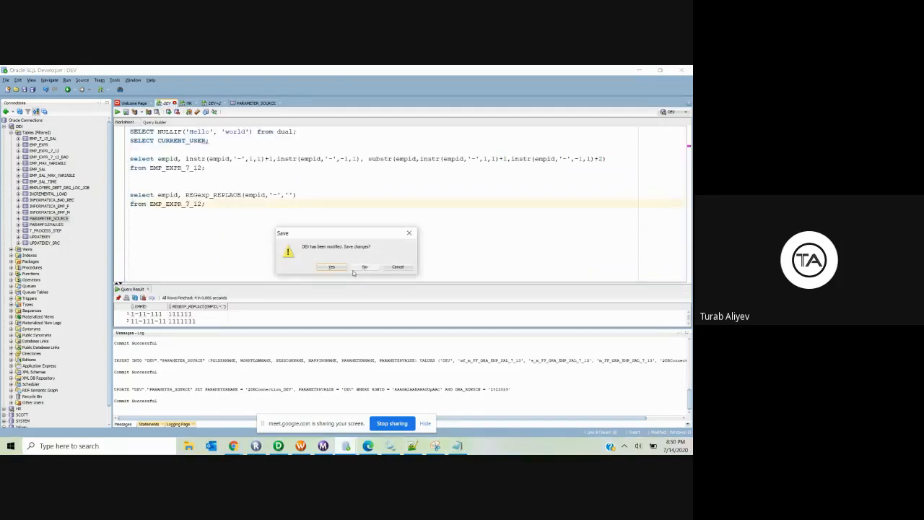
click(362, 266)
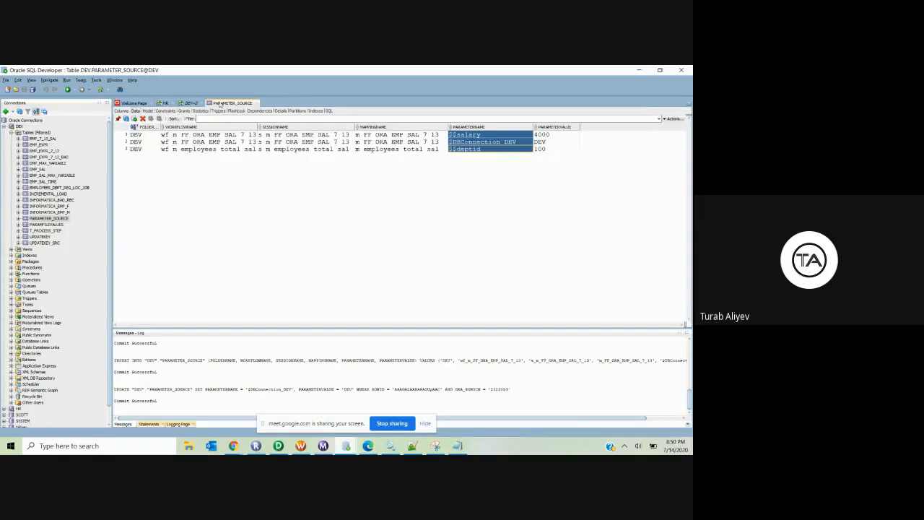
click(191, 102)
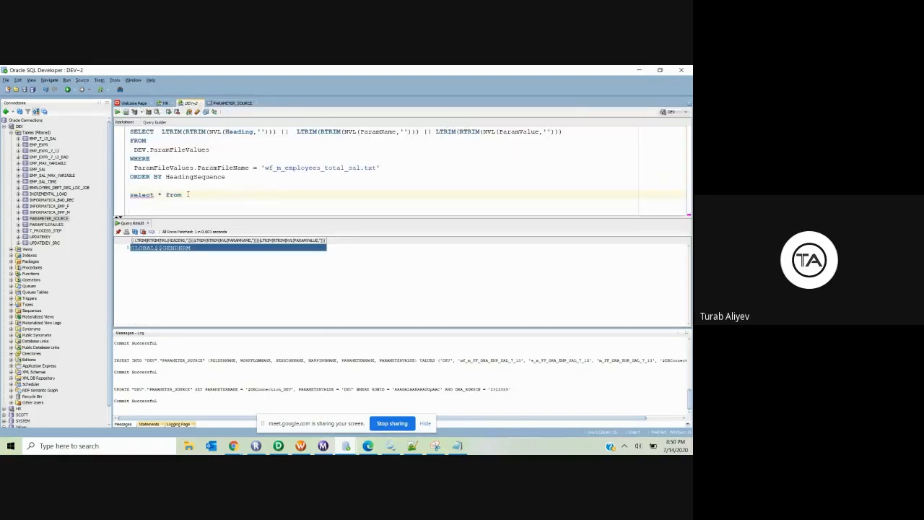
Step: Complete and run 'select * from PARAMETER_SOURCE'
text(PARAMETER_SOURCE)
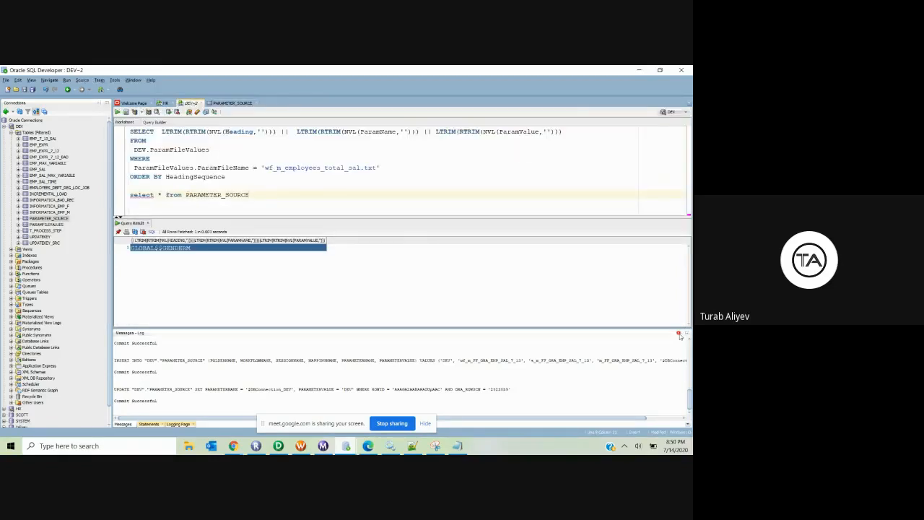
click(677, 334)
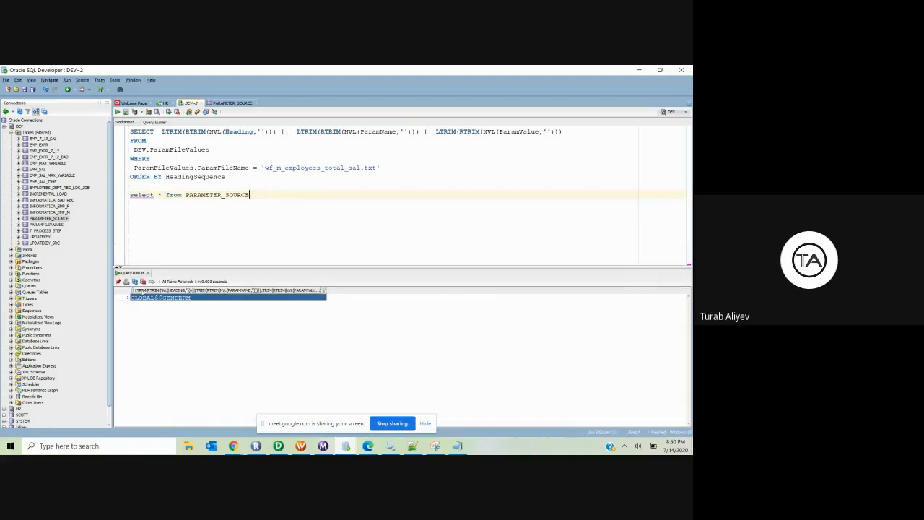
click(149, 272)
drag(249, 195, 129, 195)
click(117, 112)
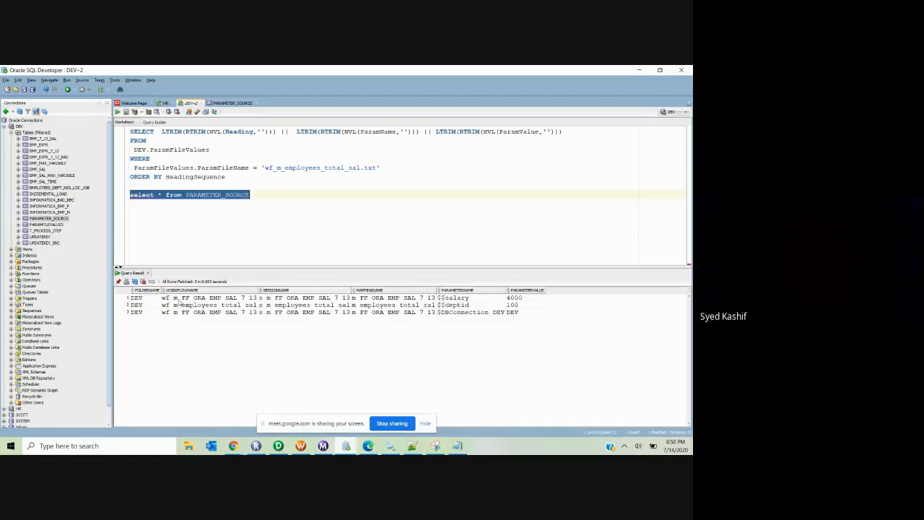
Step: Add where WORKFLOWNAME='wf_m_FF_ORA_EMP_SAL_7_13' to the query and run it
click(255, 194)
key(Return)
text(where)
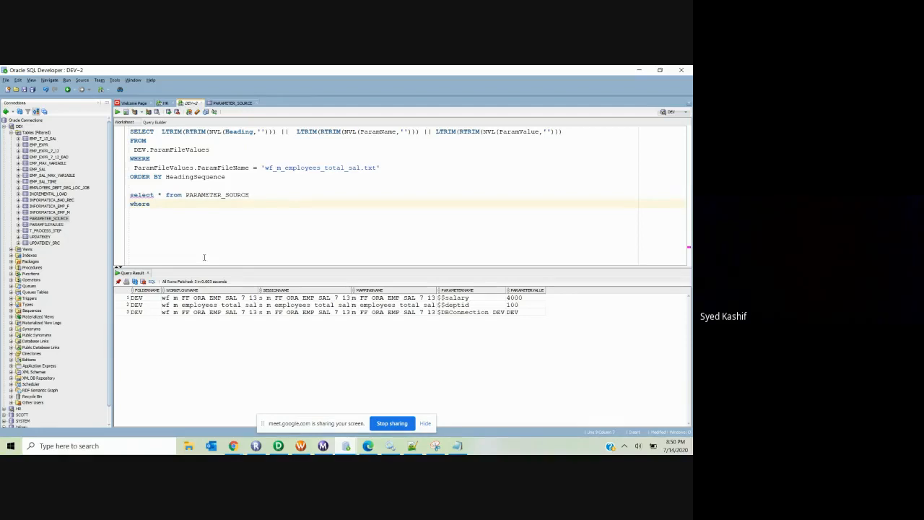
right_click(174, 289)
click(204, 330)
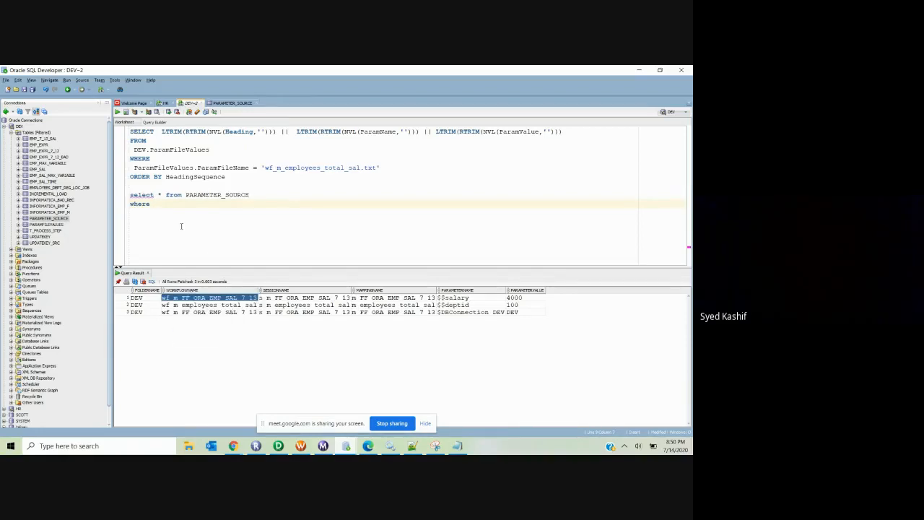
text(WORKFLOWNAME)
text(='')
text(wf_m_FF_ORA_EMP_SAL_7_13)
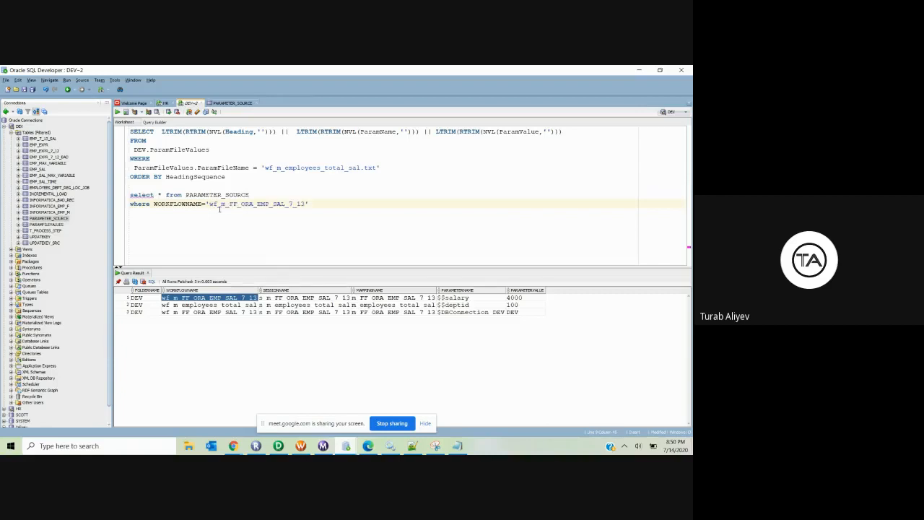
drag(309, 203, 131, 195)
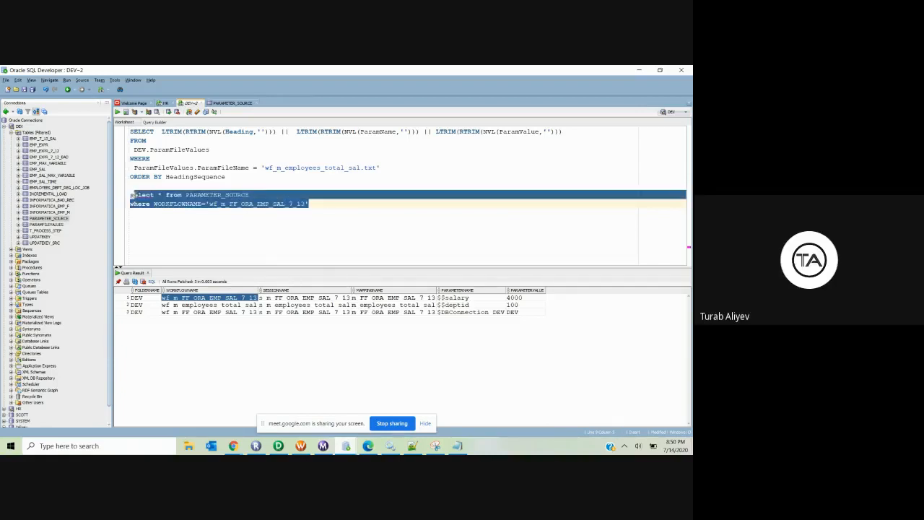
click(117, 112)
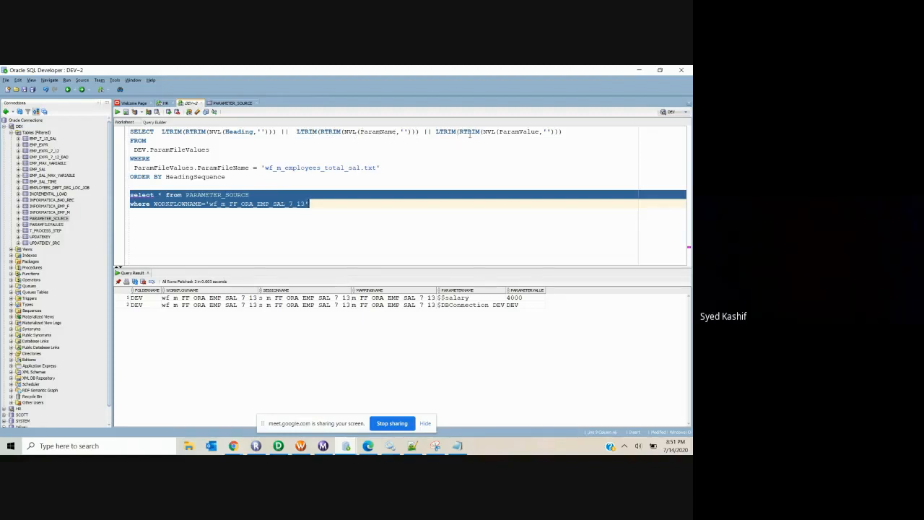
Step: Rerun the full ParamFileValues SELECT … ORDER BY HeadingSequence statement for wf_m_employees_total_sal.txt
click(449, 298)
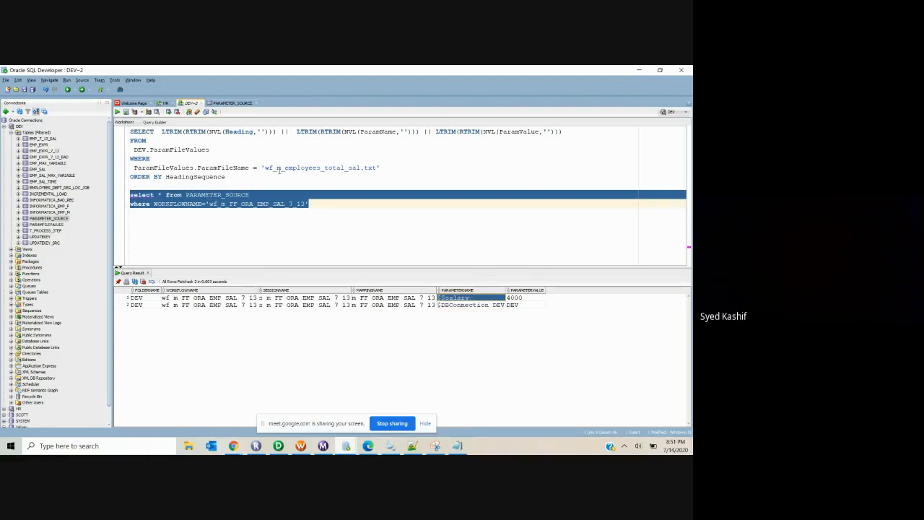
click(229, 176)
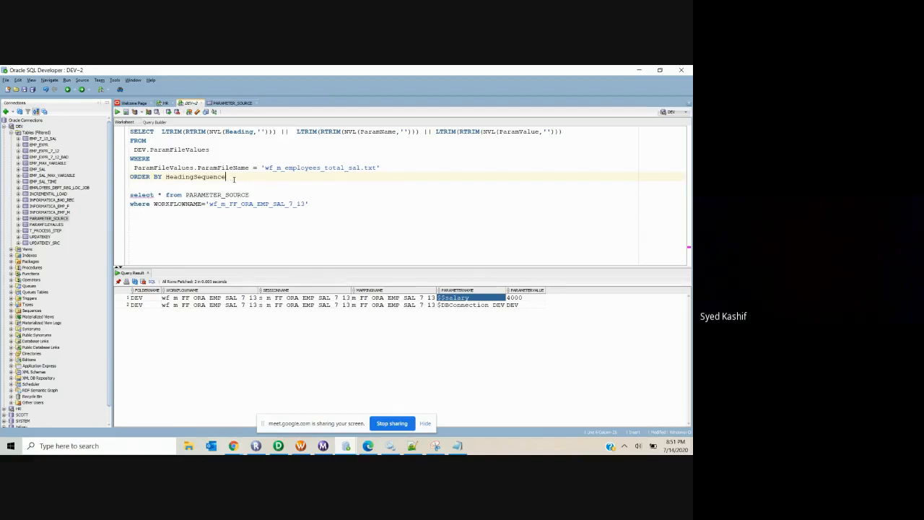
drag(227, 176, 130, 177)
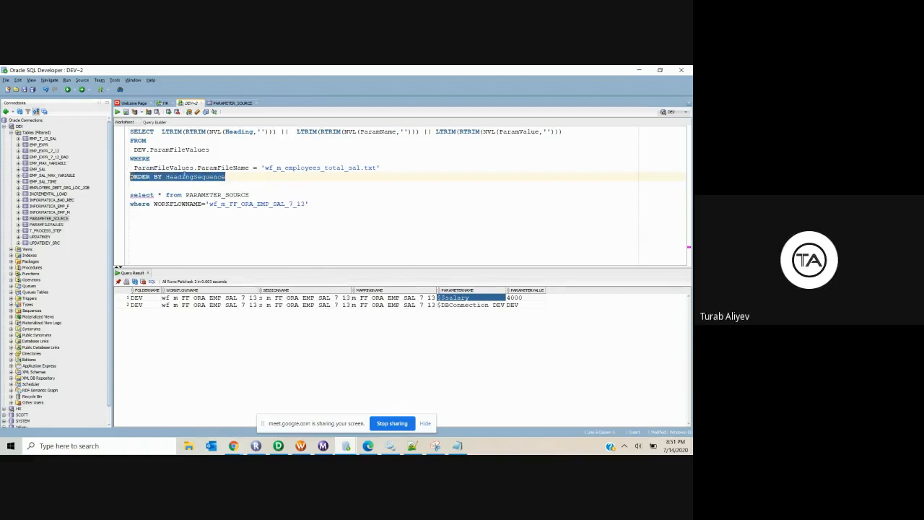
click(247, 177)
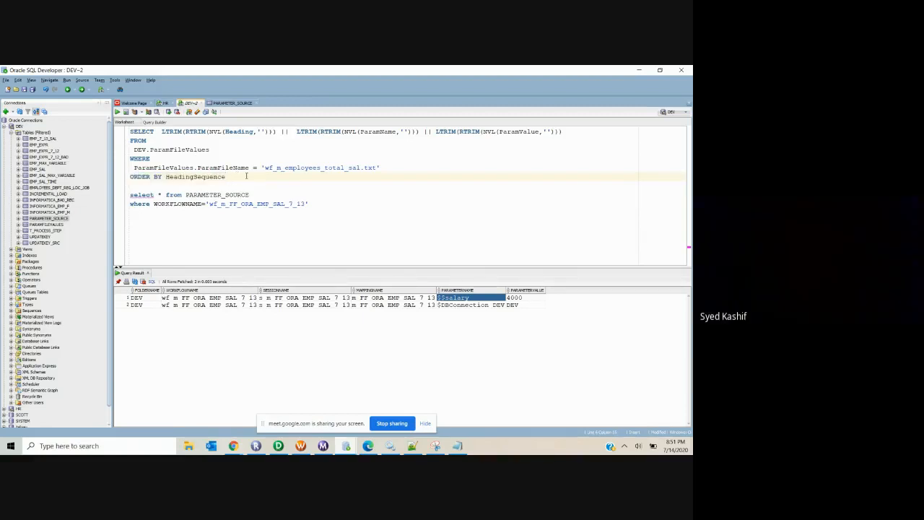
click(316, 204)
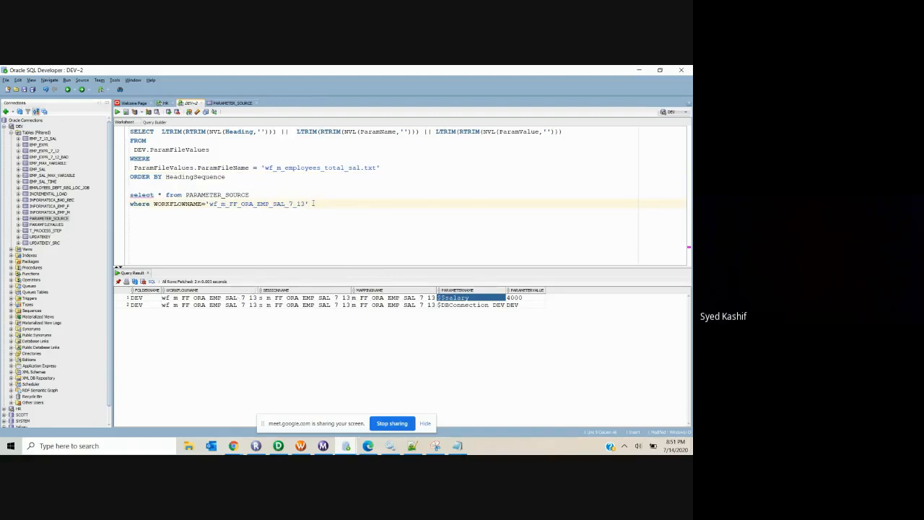
drag(225, 177, 130, 132)
click(117, 112)
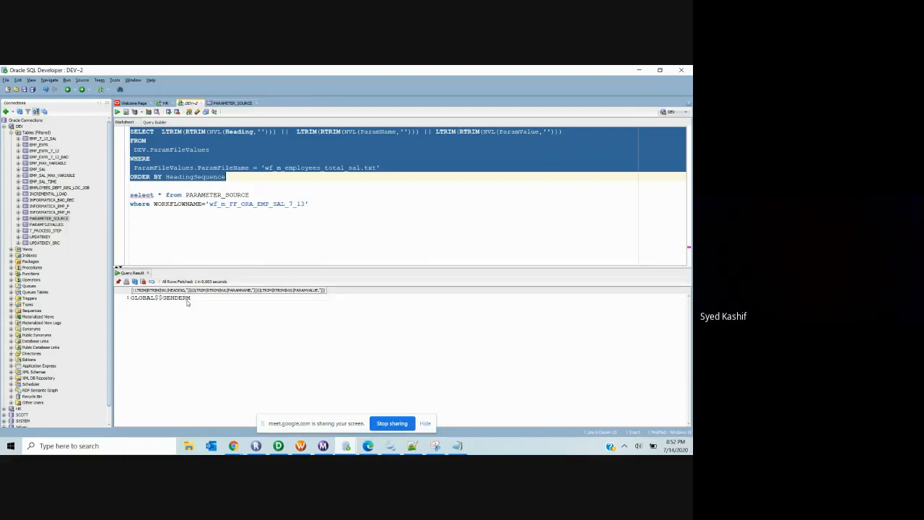
click(211, 222)
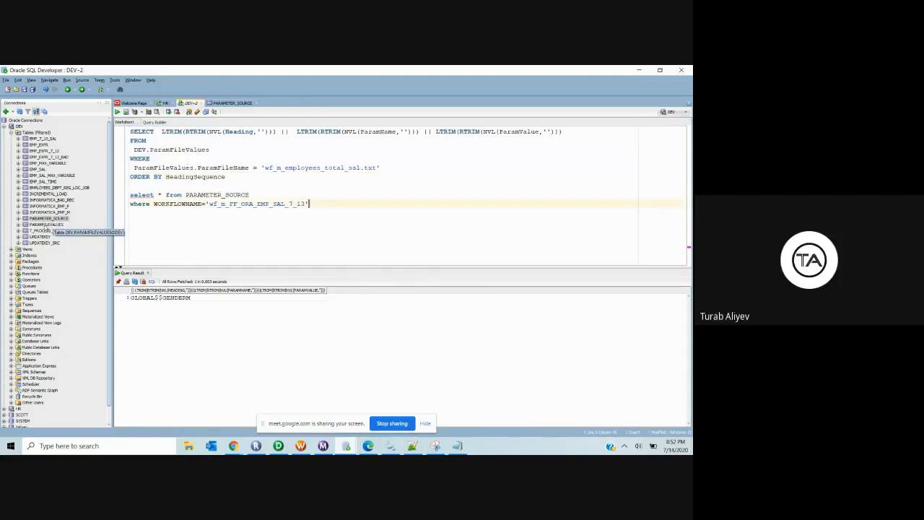
Step: Insert PARAMFILEVALUES row with ID 2, copying row 1's PARAMFILENAME into it
double_click(46, 225)
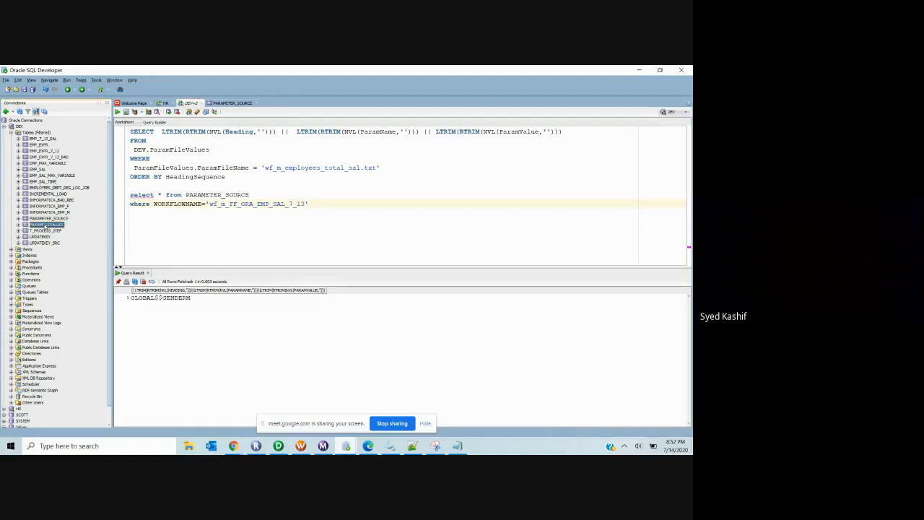
click(134, 118)
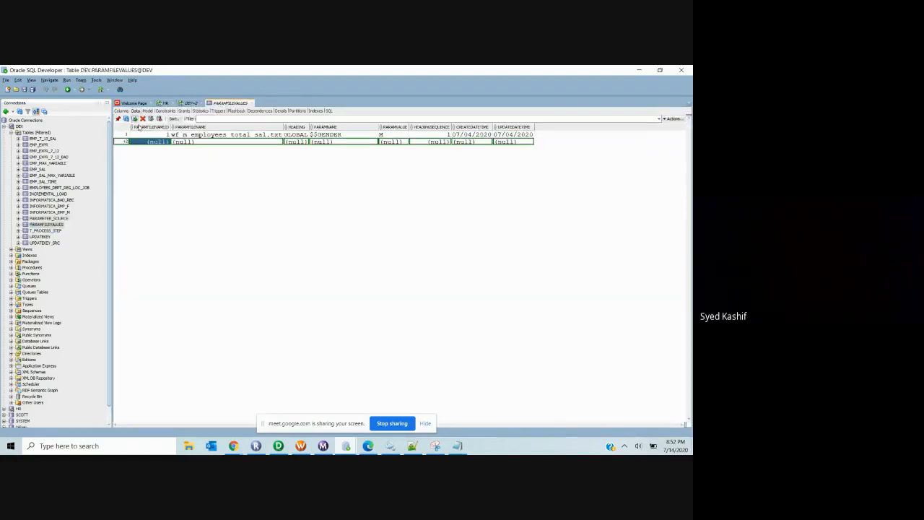
text(2)
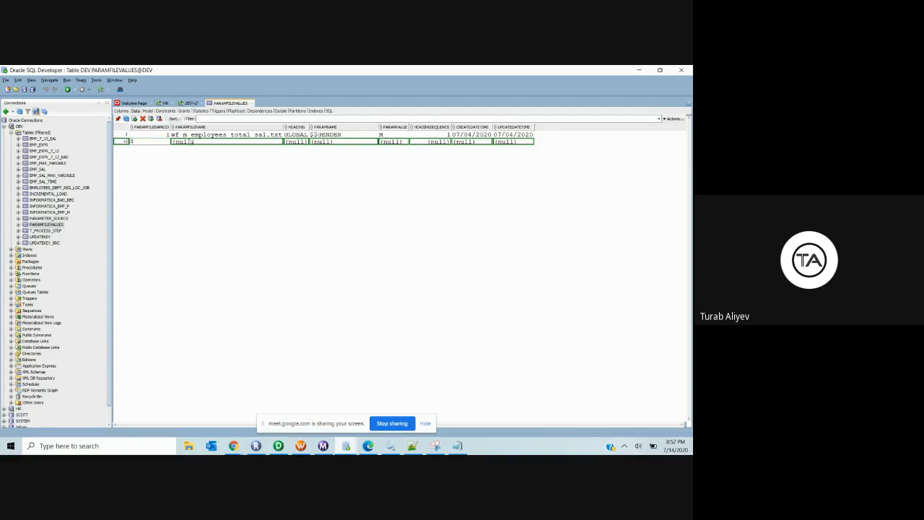
click(198, 137)
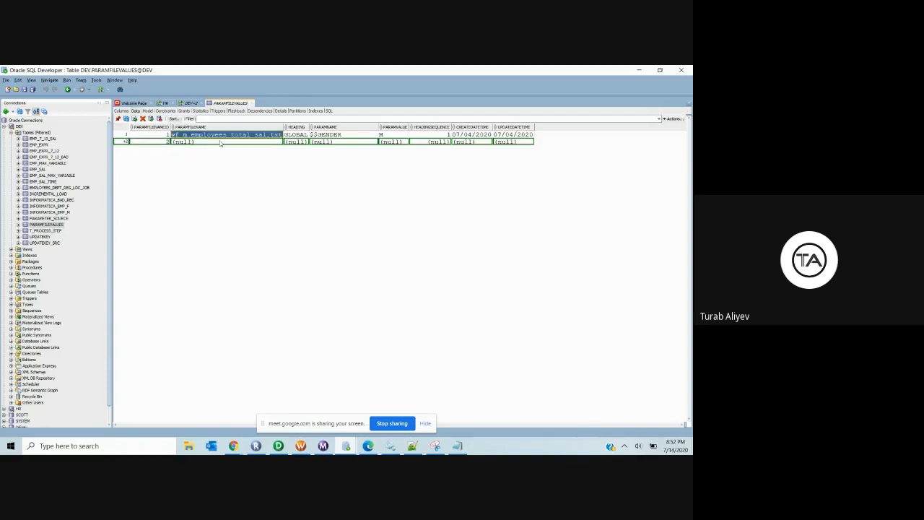
click(218, 143)
text(wf m employees total sal.txt)
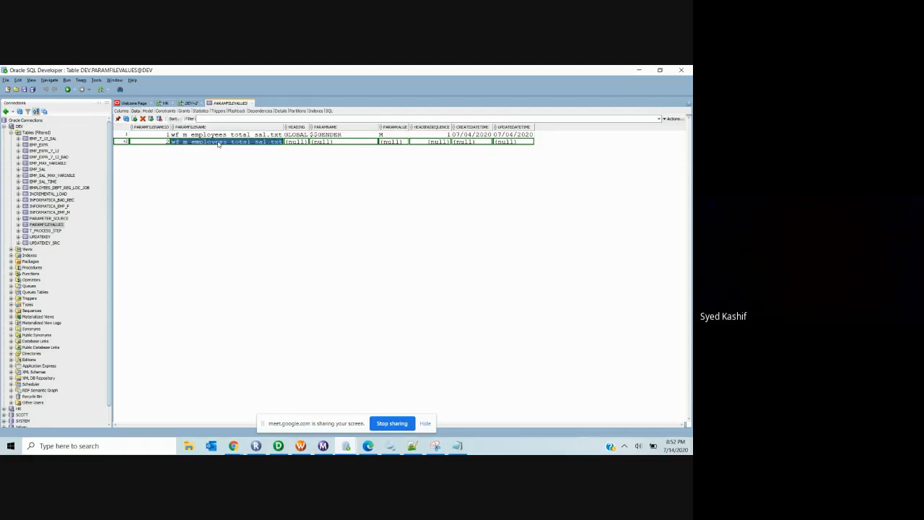
click(315, 143)
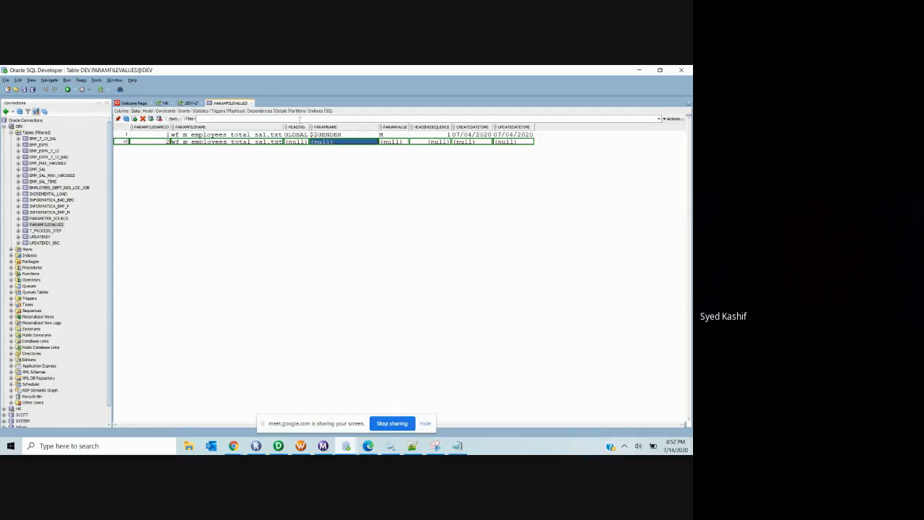
click(189, 103)
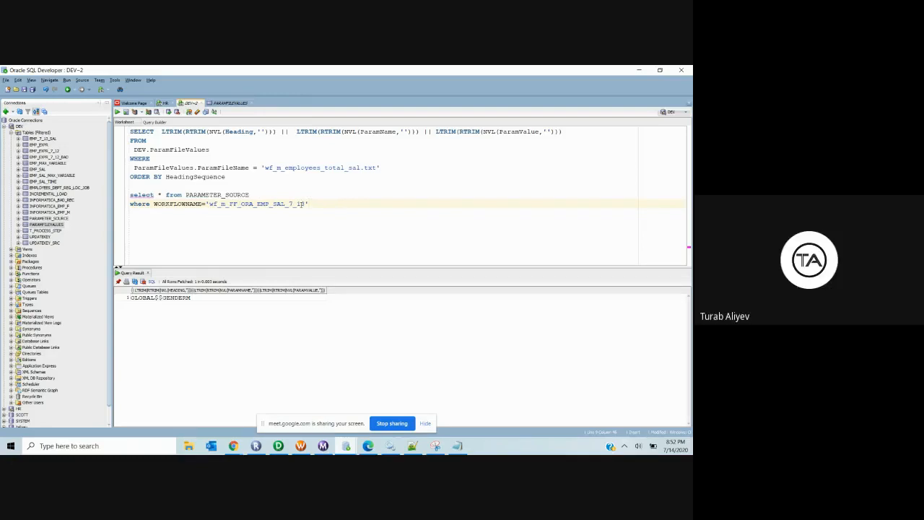
Step: Rerun the filtered PARAMETER_SOURCE query, listing $$salary 4000 and $DBConnection DEV
drag(308, 204, 130, 191)
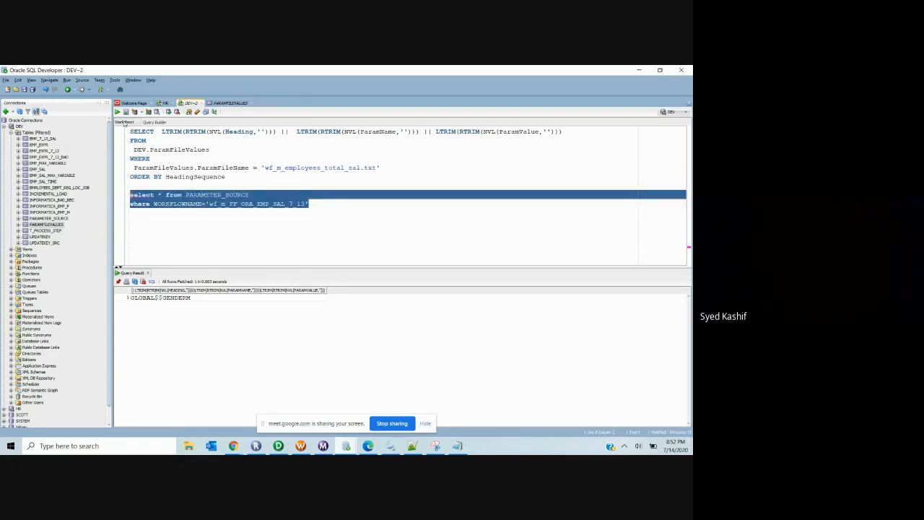
click(117, 112)
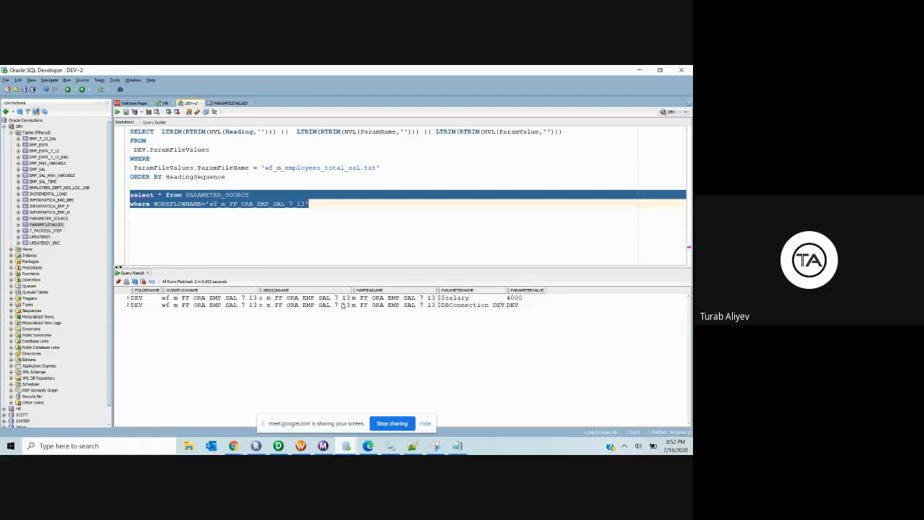
click(407, 307)
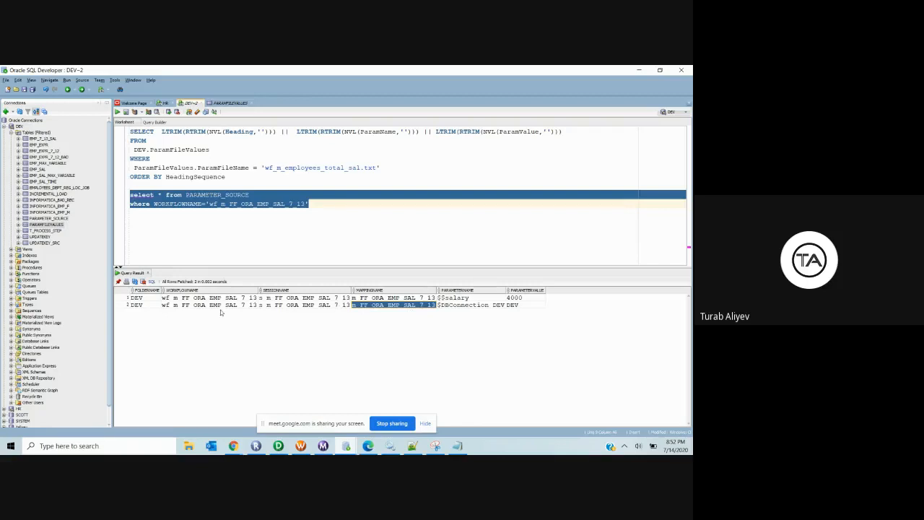
click(127, 306)
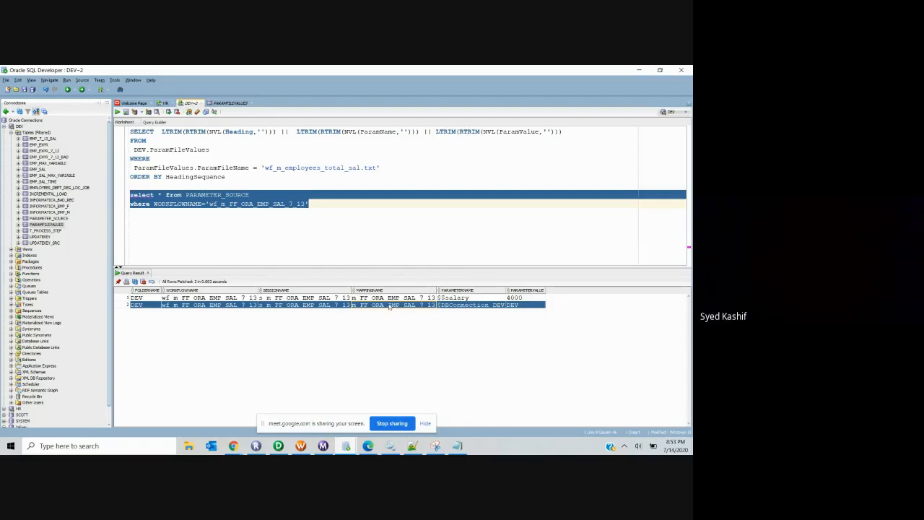
Step: Compare the two PARAMETER_SOURCE result rows, $$salary 4000 and $DBConnection DEV
click(275, 306)
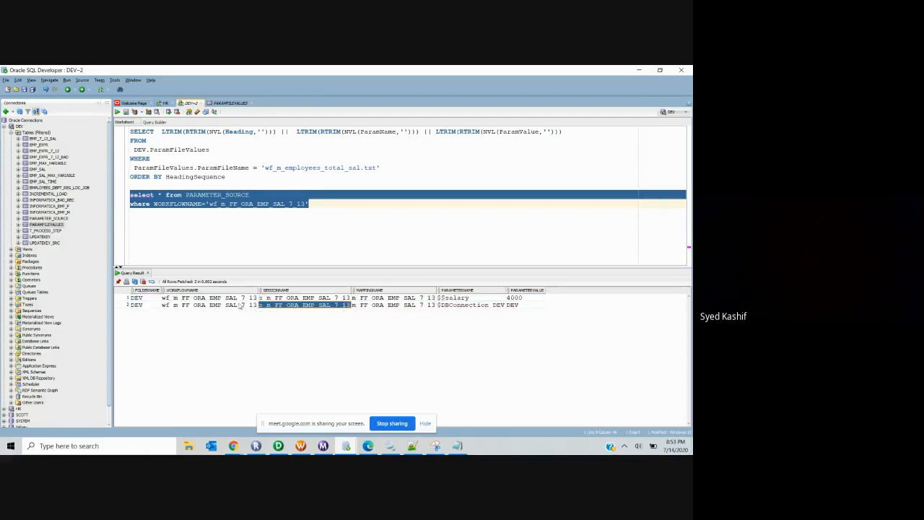
click(123, 298)
click(122, 306)
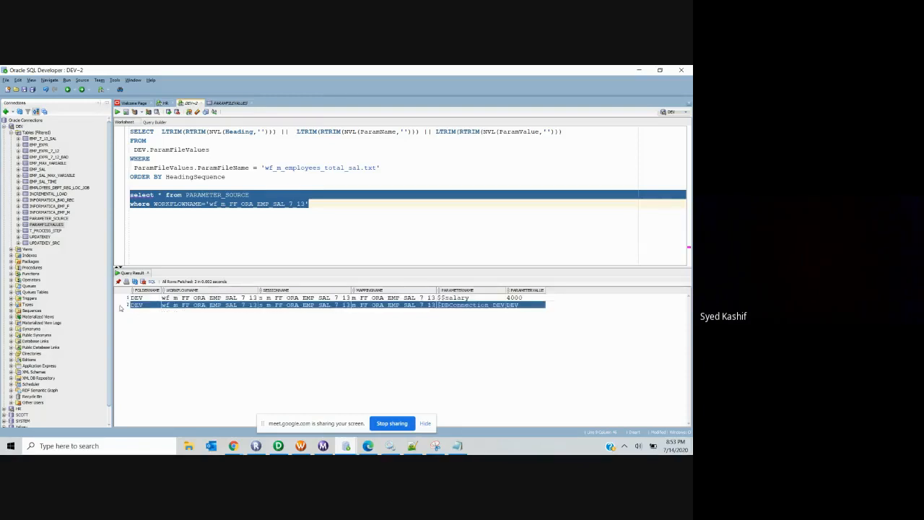
click(120, 298)
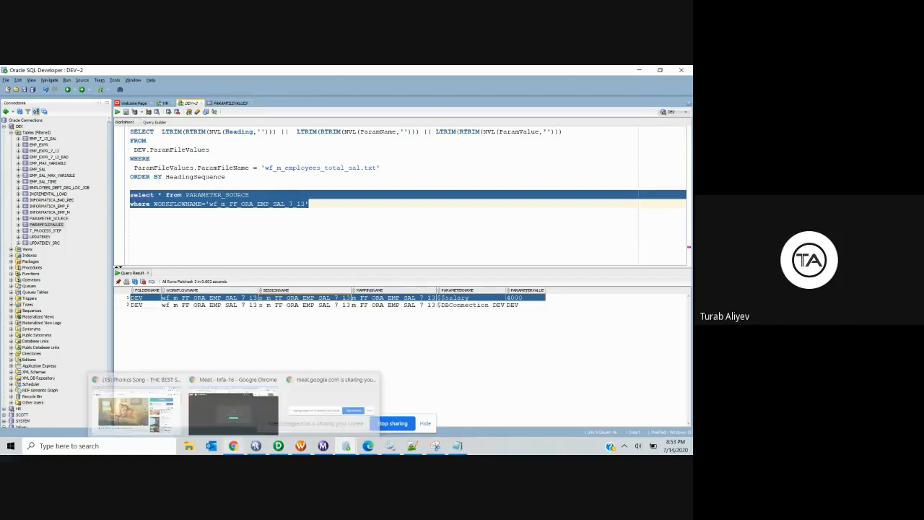
Step: Open the m_UpdateParamValues mapping and rearrange its target, Expression and Source Qualifier
click(279, 446)
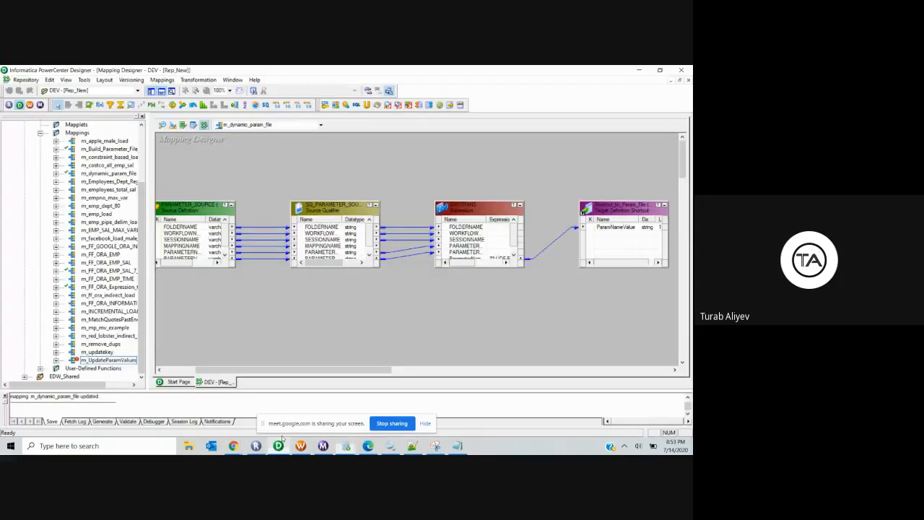
click(252, 124)
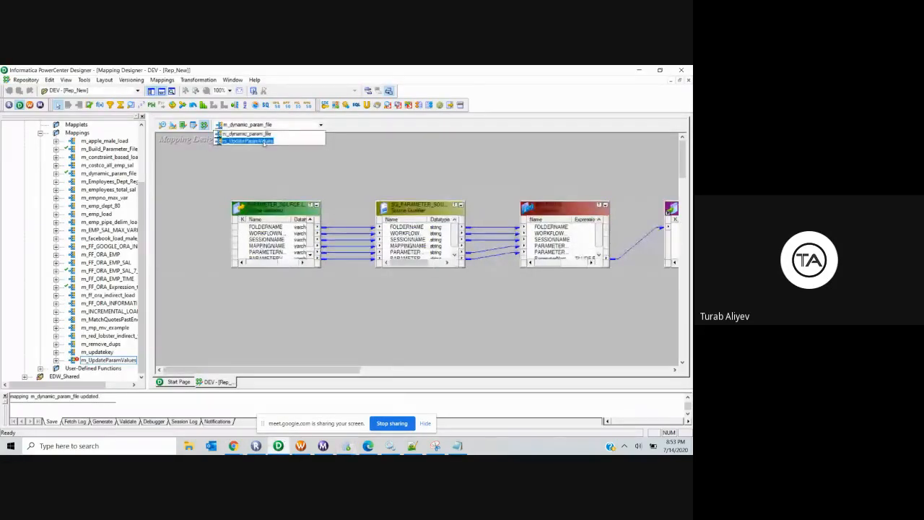
click(258, 139)
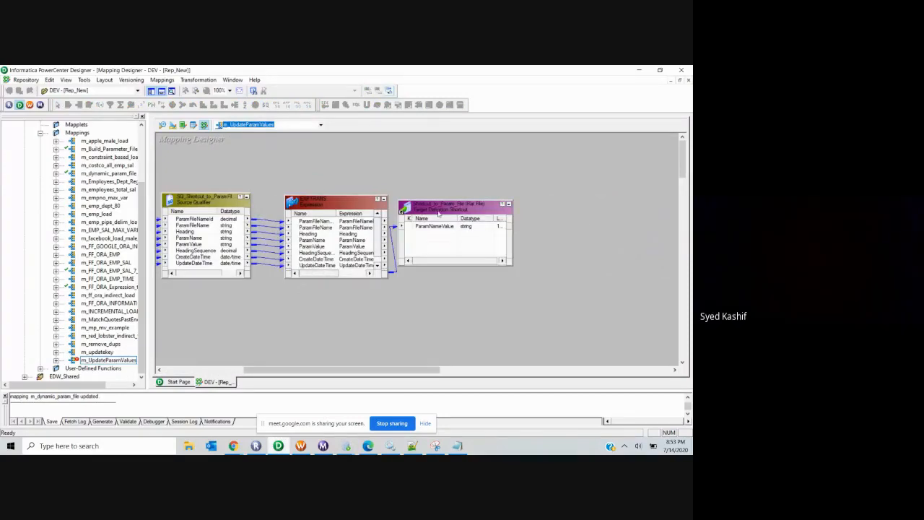
drag(437, 208, 503, 194)
drag(338, 215, 358, 200)
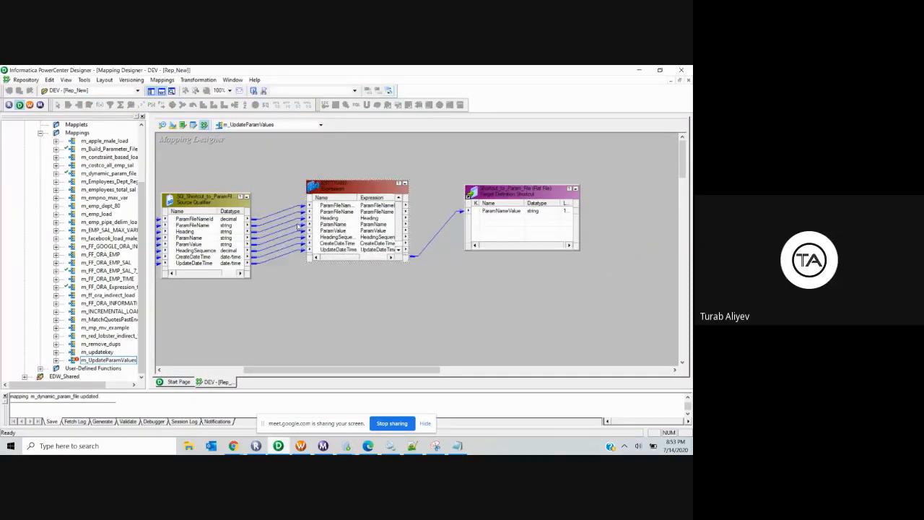
drag(209, 202, 229, 187)
Step: Review the Source Qualifier's SQL query ending ORDER BY HeadingSequence, then view param_file.txt
double_click(229, 187)
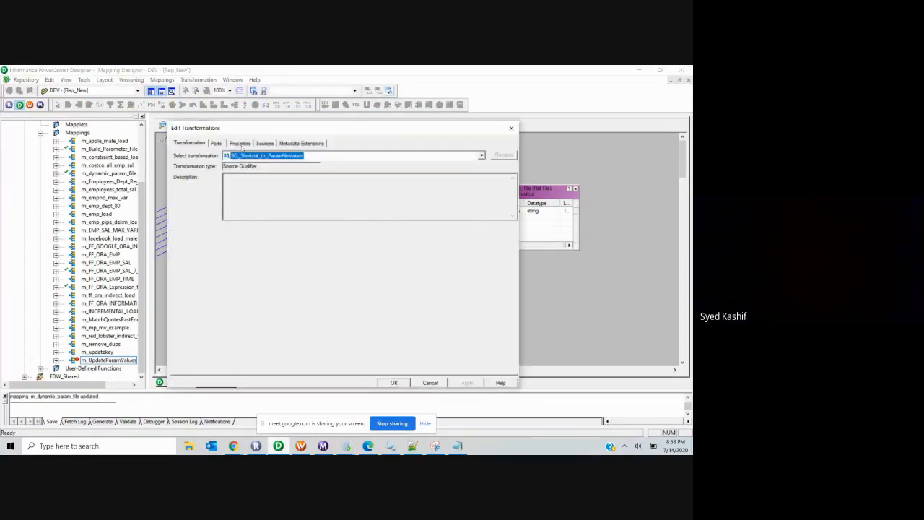
click(223, 143)
click(240, 143)
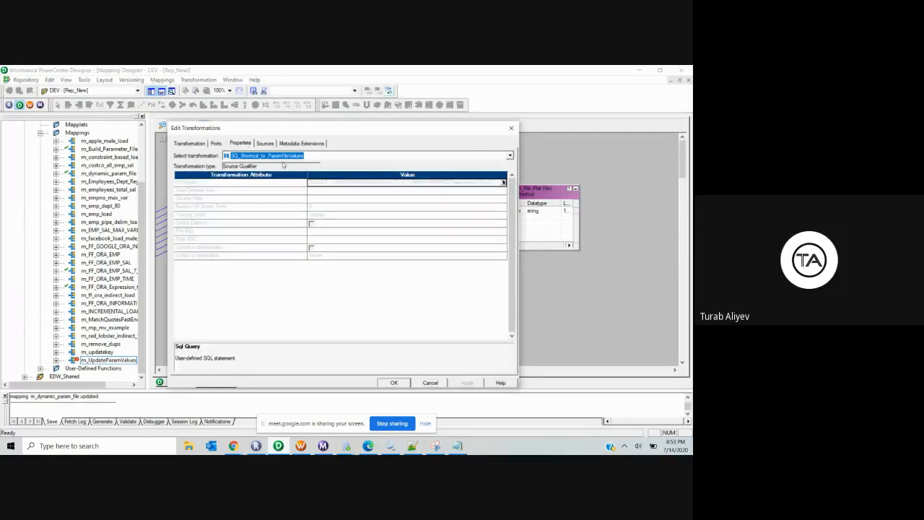
click(504, 182)
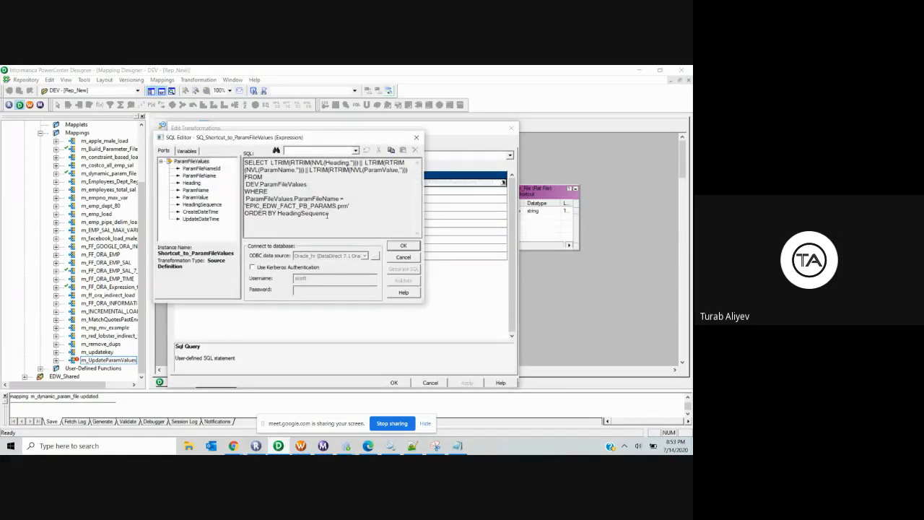
drag(291, 198, 349, 210)
key(ctrl+a)
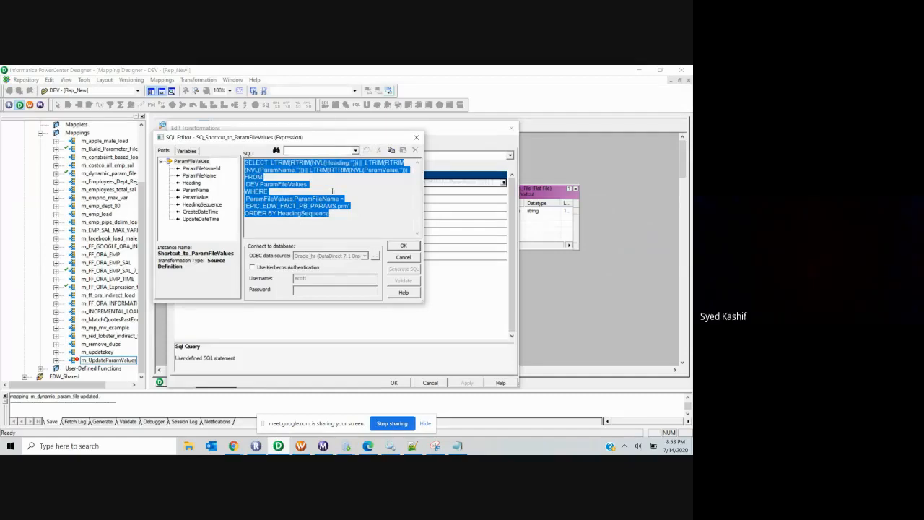
click(371, 214)
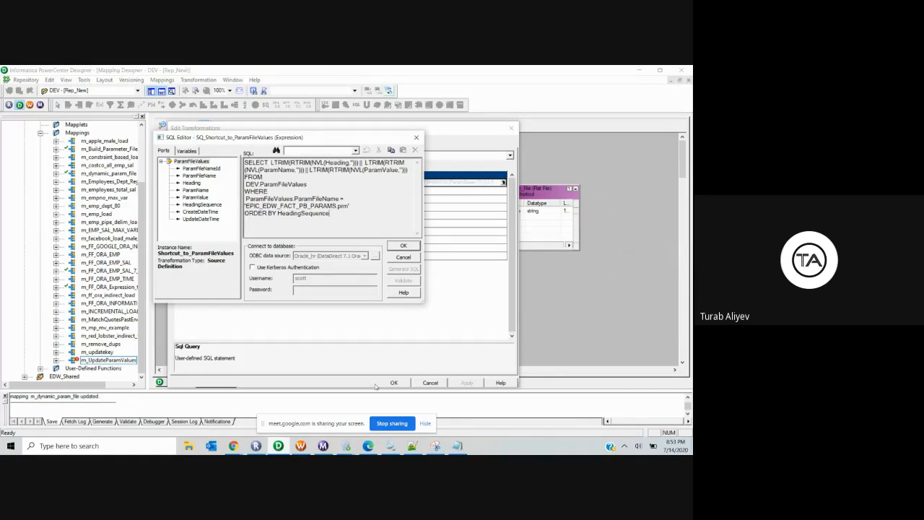
click(412, 445)
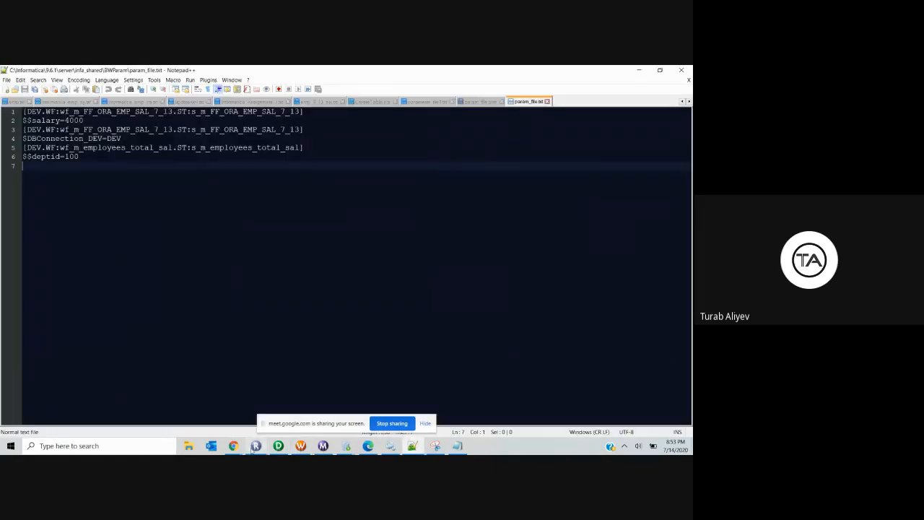
Step: Open wf_m_employees_total_sal and monte_param_file from infa_shared\BWParam in Notepad++
click(188, 446)
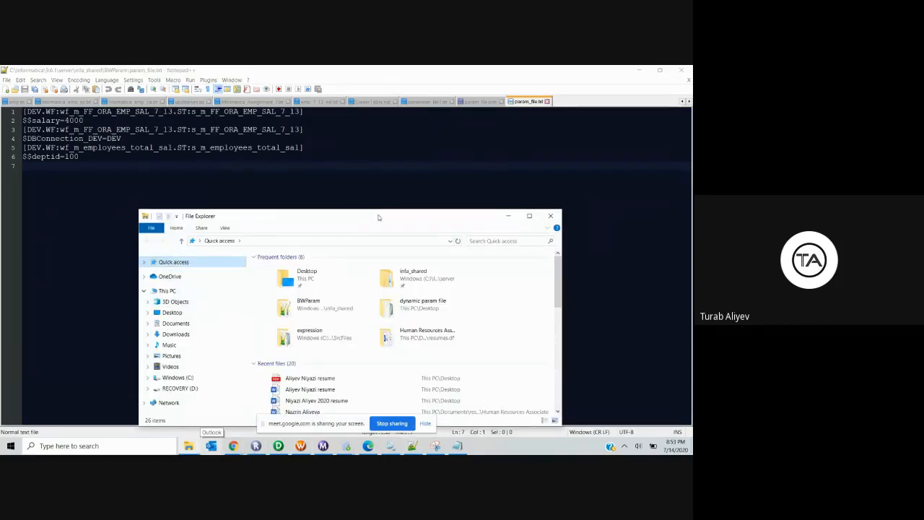
drag(379, 217, 374, 162)
double_click(407, 219)
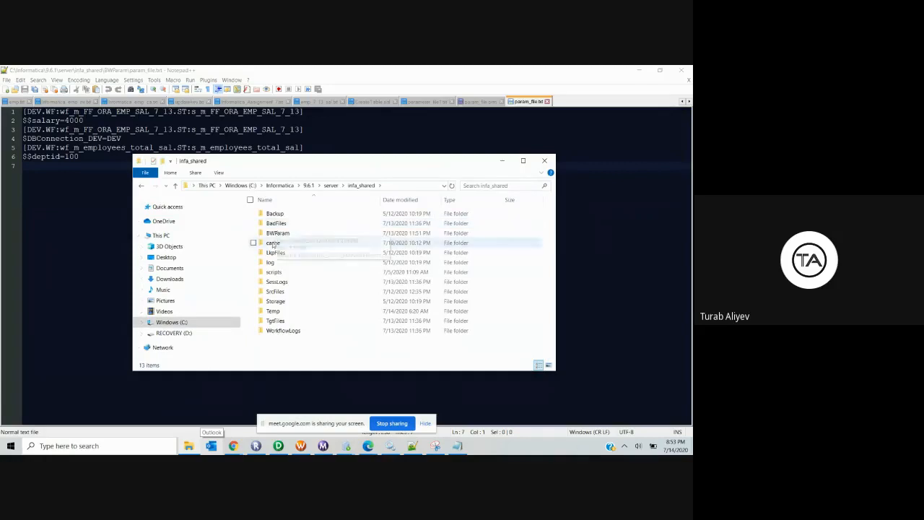
double_click(278, 232)
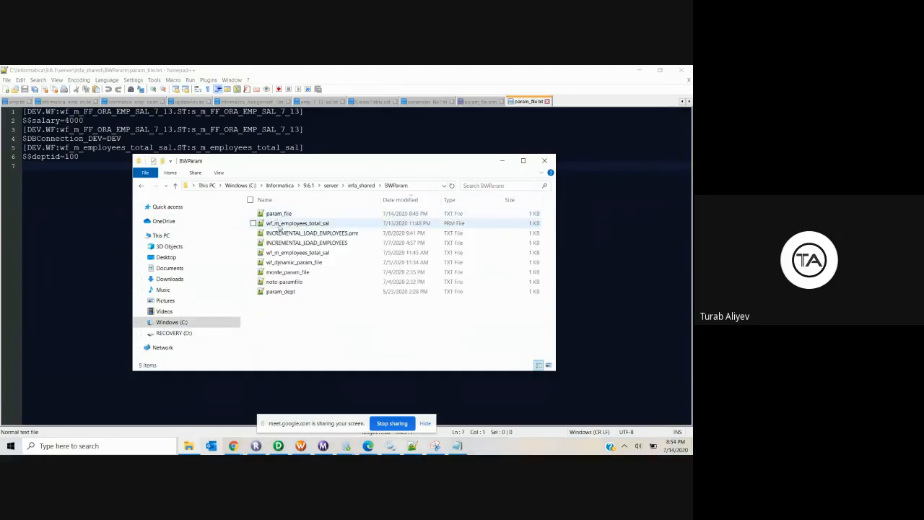
double_click(296, 251)
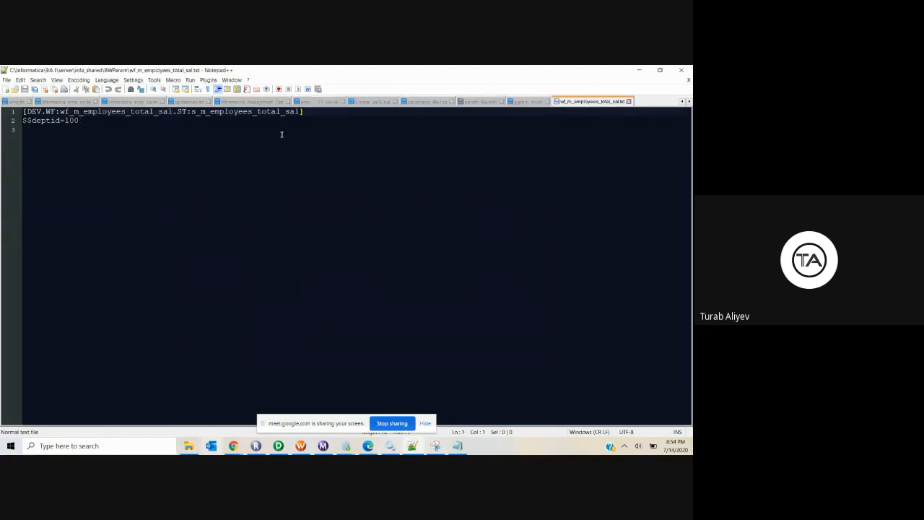
click(639, 70)
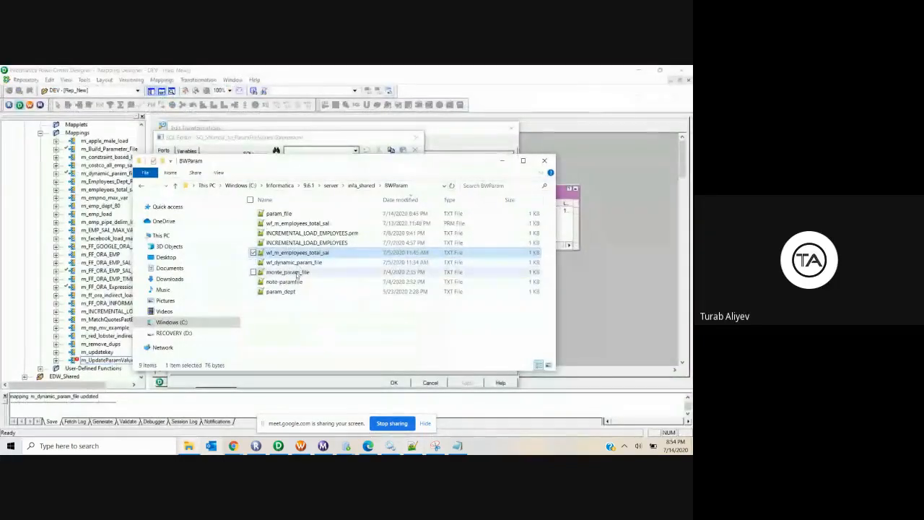
click(296, 272)
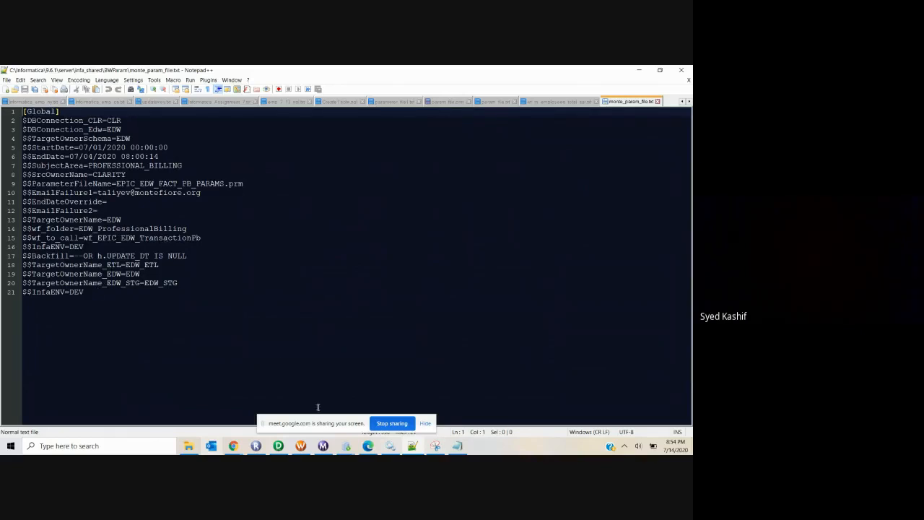
Step: Delete the empty second PARAMFILEVALUES row and commit, keeping only the $$GENDER row
click(347, 446)
click(366, 428)
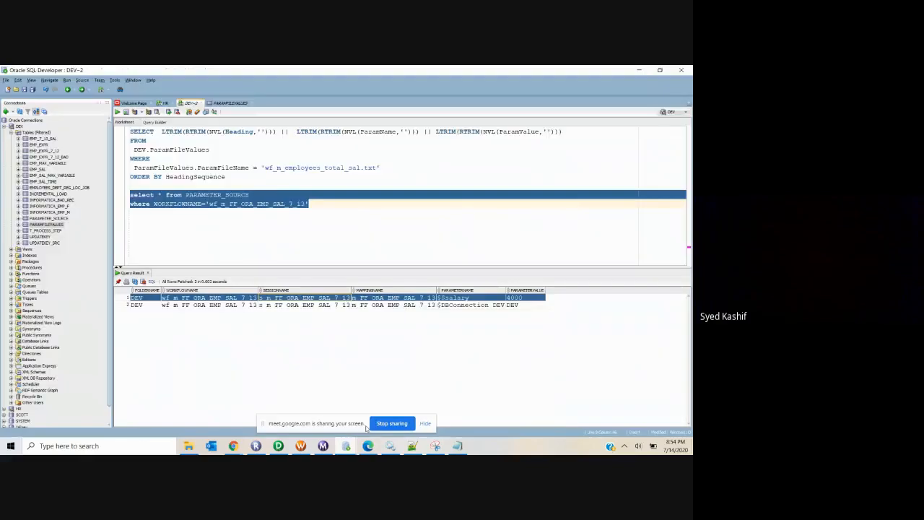
click(230, 103)
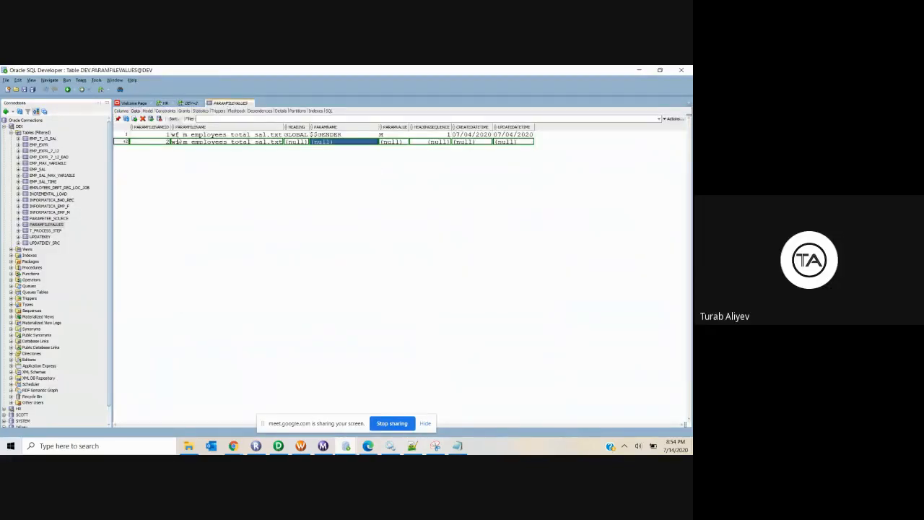
click(142, 118)
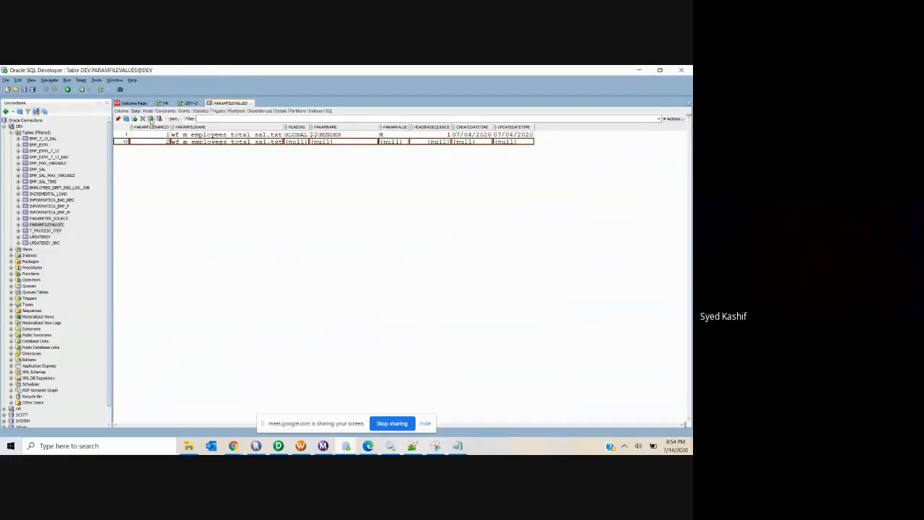
click(151, 119)
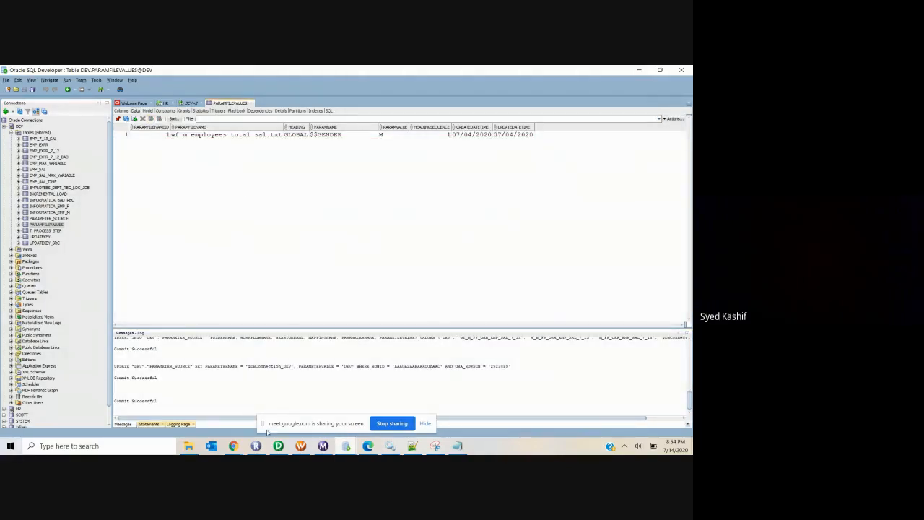
mouse_move(278, 446)
click(289, 410)
Step: Close the Source Qualifier dialogs and edit EXPTRANS's ParameterNameValue formula in m_dynamic_param_file
click(420, 138)
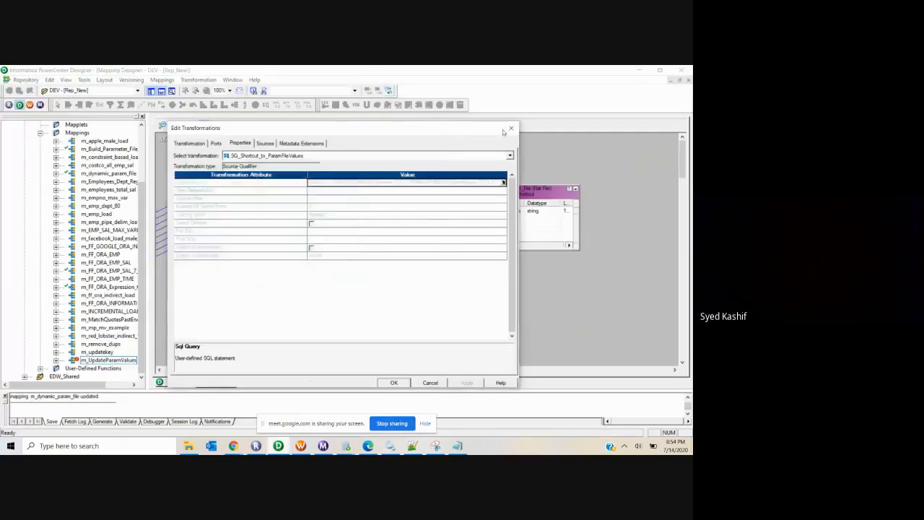
click(511, 129)
click(285, 124)
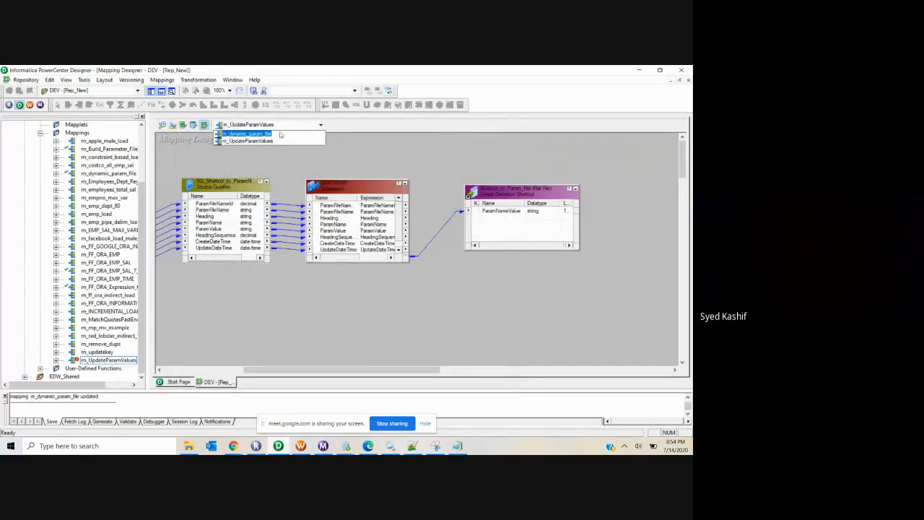
click(279, 132)
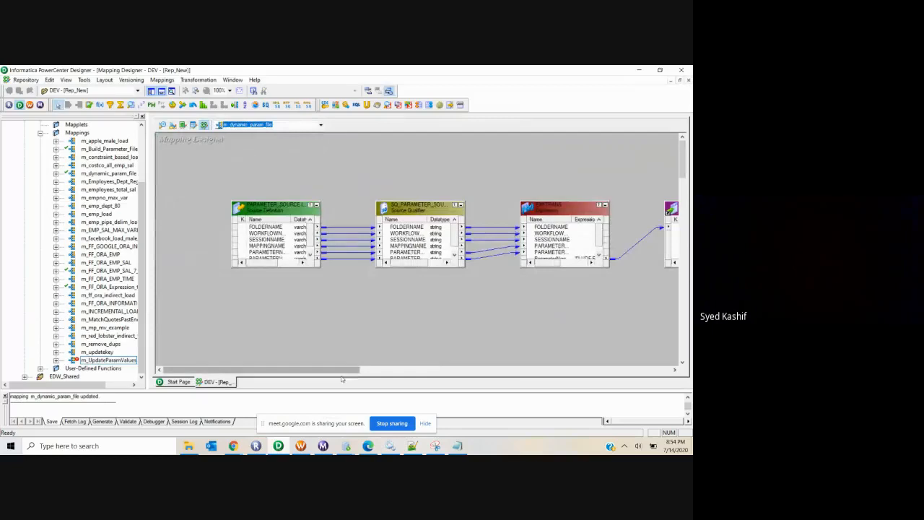
drag(341, 370, 398, 370)
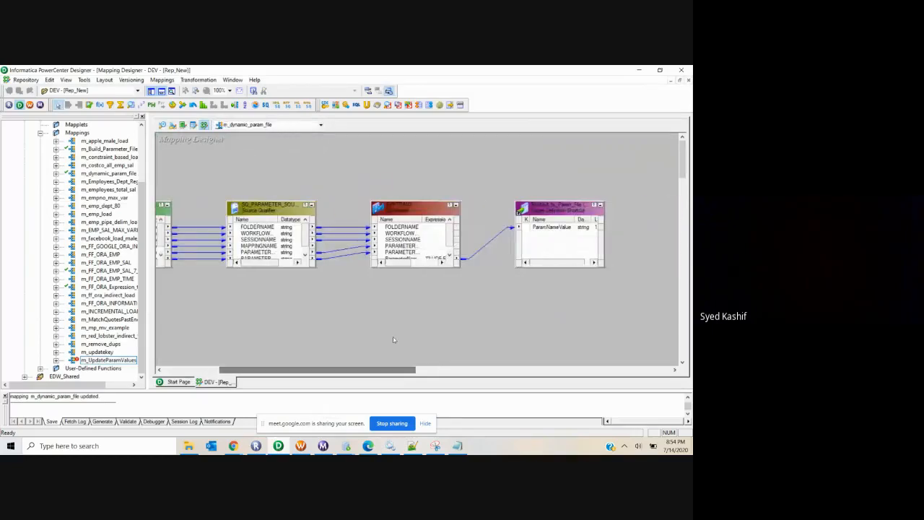
double_click(417, 253)
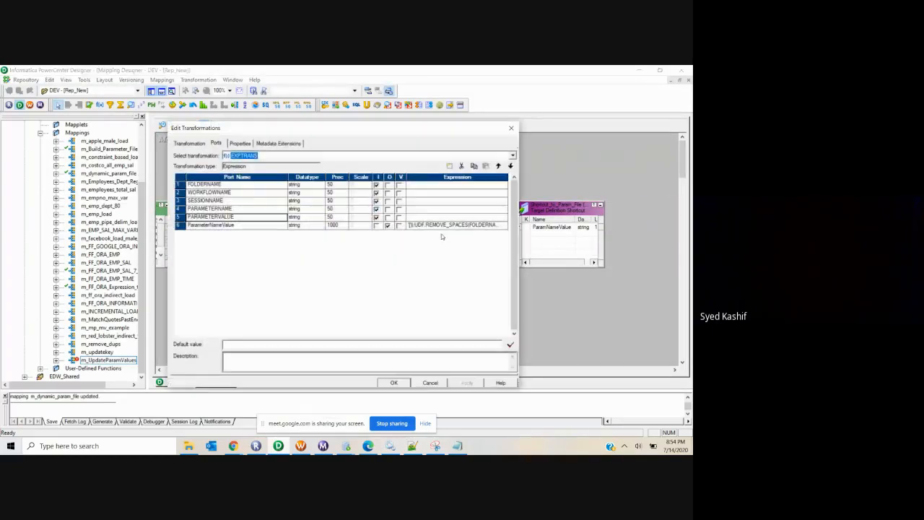
click(506, 225)
click(506, 225)
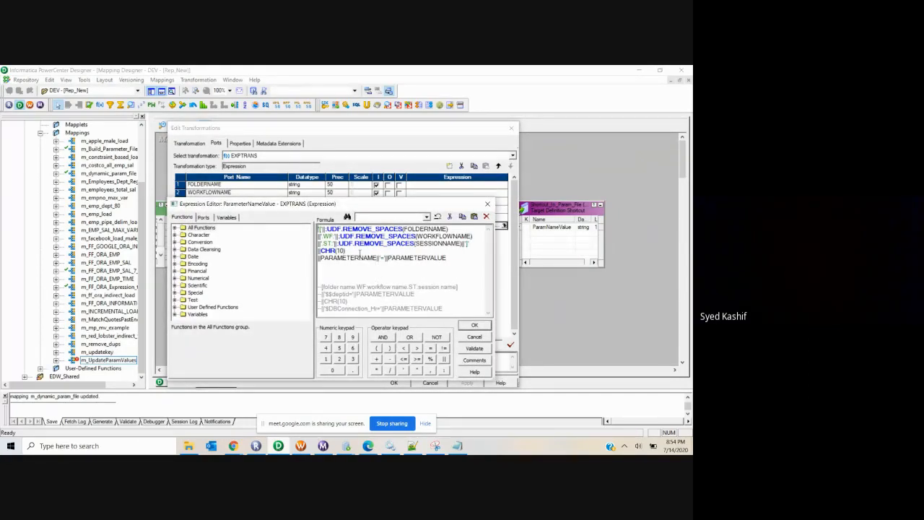
Step: Comment out the header lines with ------ and add a ||[Global] line above ||CHR(10)
click(346, 250)
drag(474, 243, 319, 228)
click(322, 231)
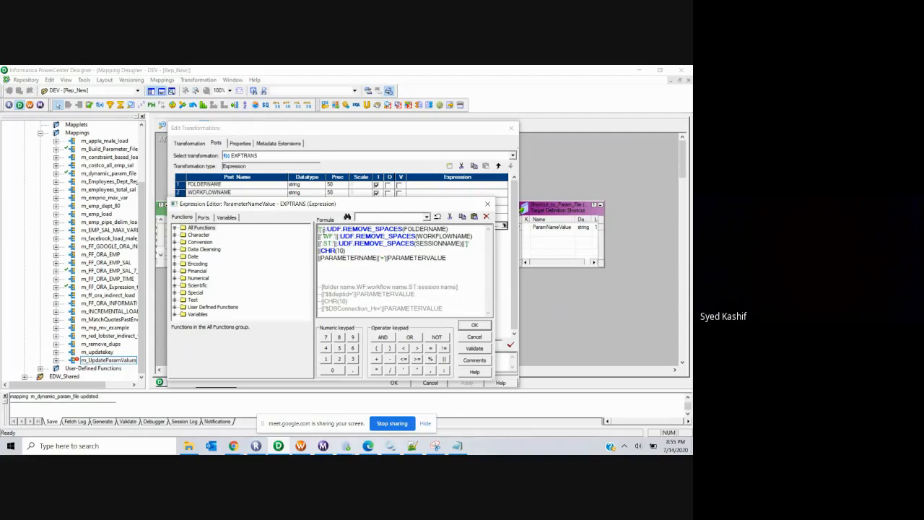
text(--)
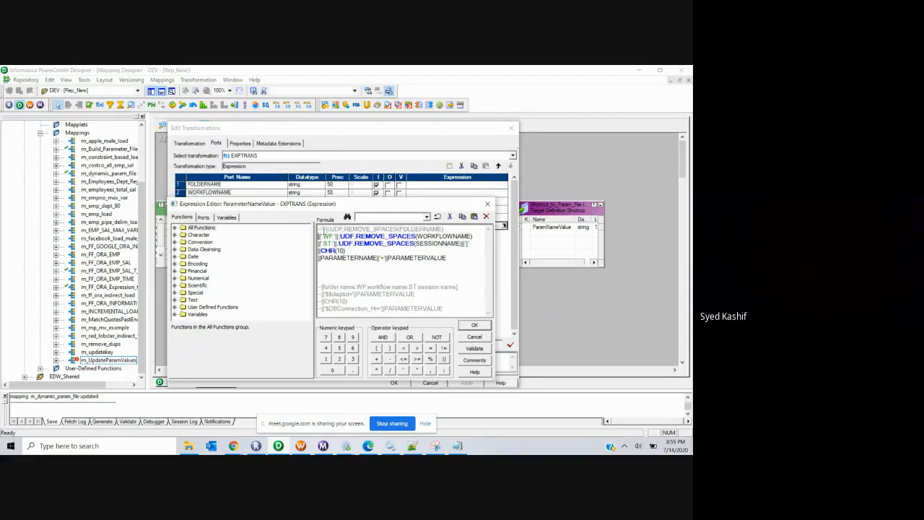
text(--)
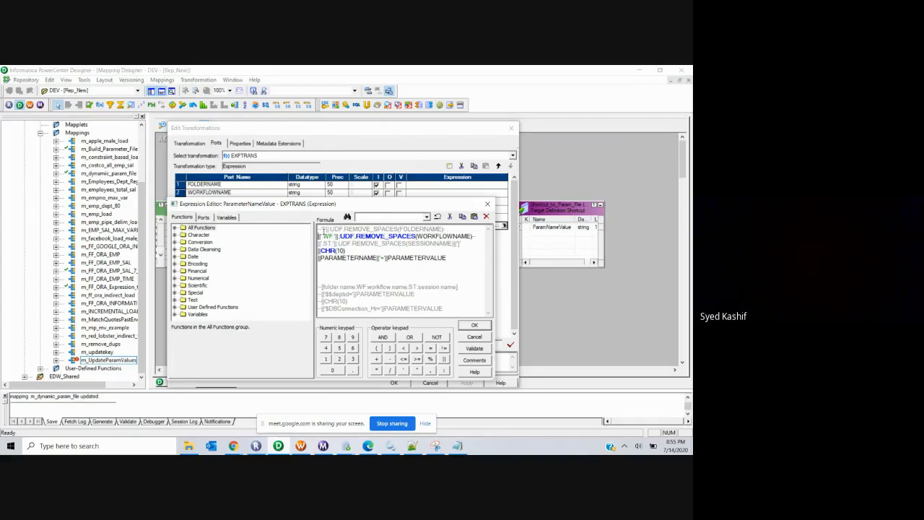
text(--)
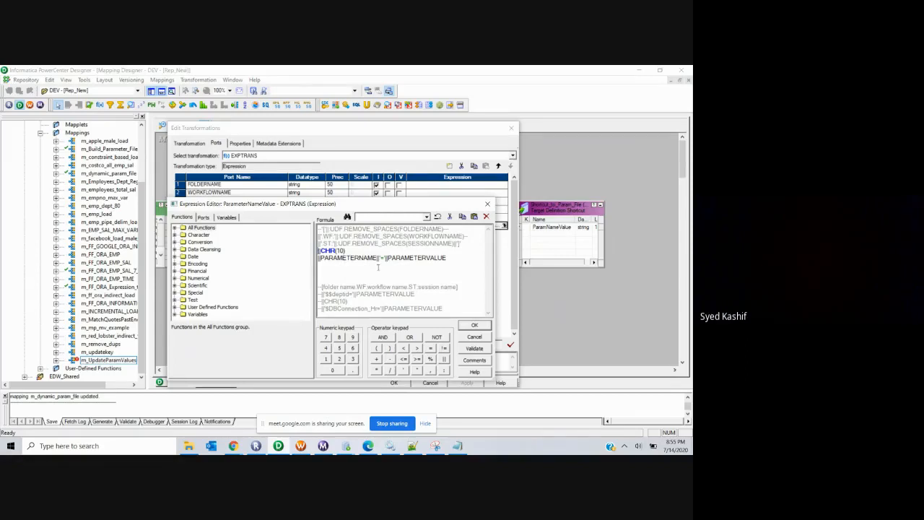
key(Return)
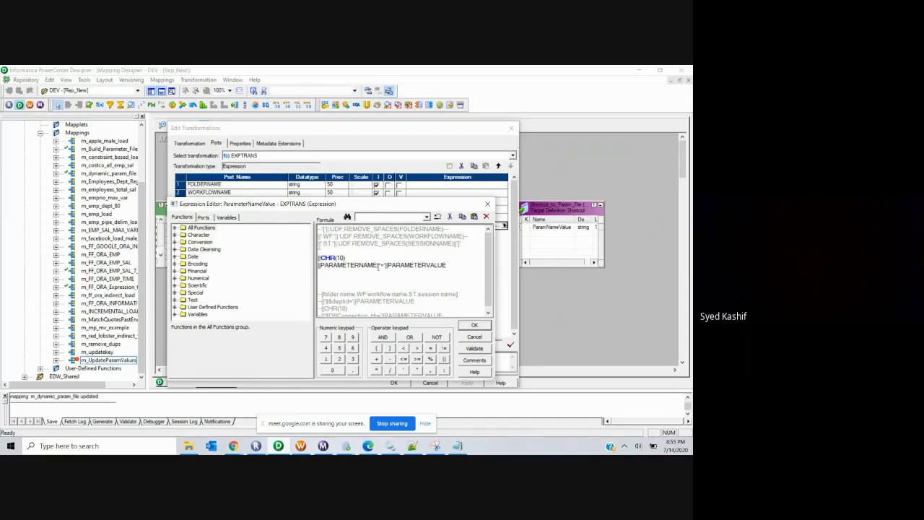
text(||)
text([Global])
Step: Validate and apply the formula, then bring up the dynamic param file session in Workflow Manager
click(475, 349)
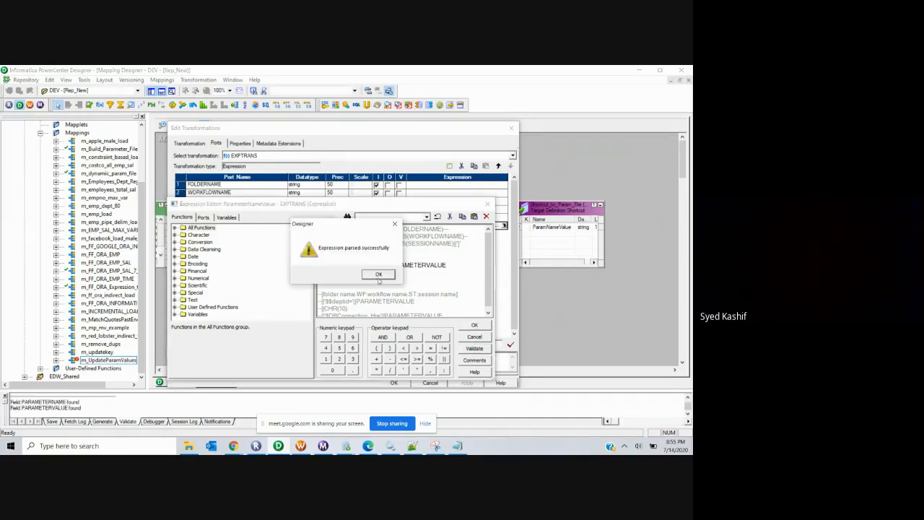
key(Return)
click(474, 325)
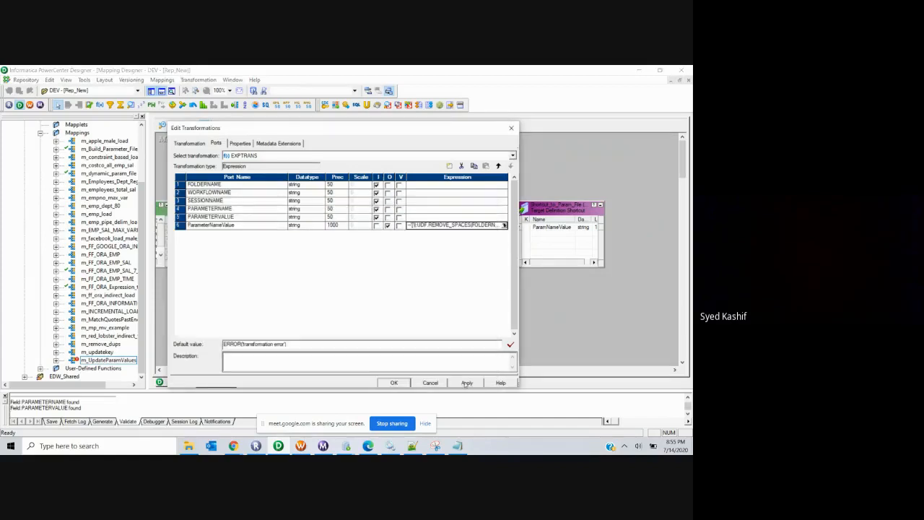
click(394, 383)
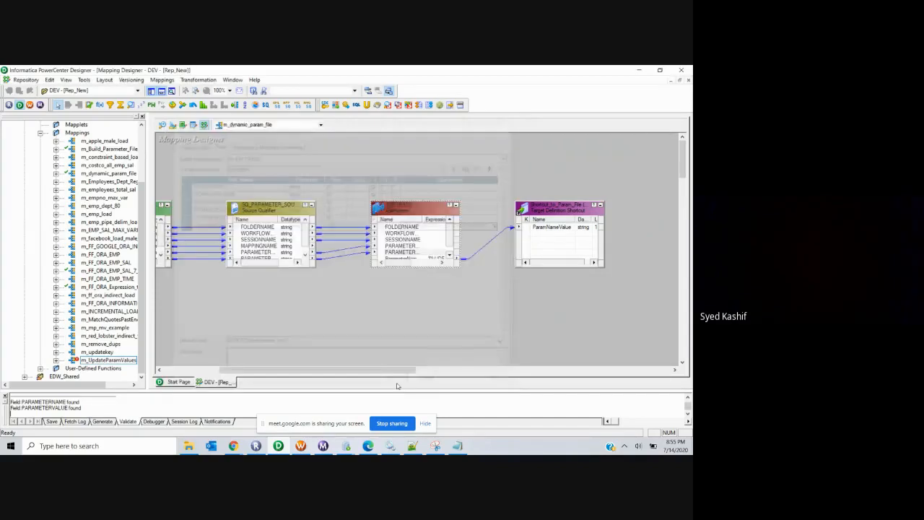
click(301, 445)
right_click(366, 194)
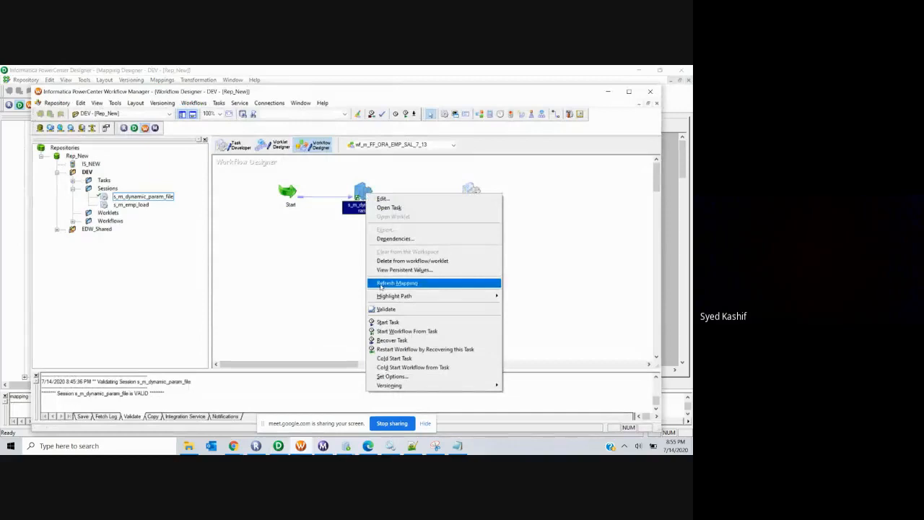
Step: Refresh s_m_dynamic_param_file with the updated mapping, save with Ctrl+S, and start the task
click(397, 283)
key(ctrl+s)
right_click(351, 254)
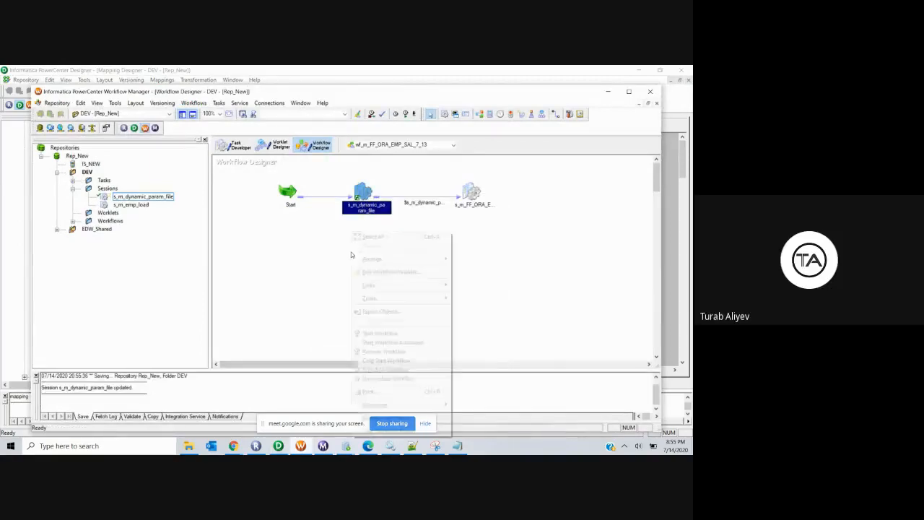
right_click(363, 187)
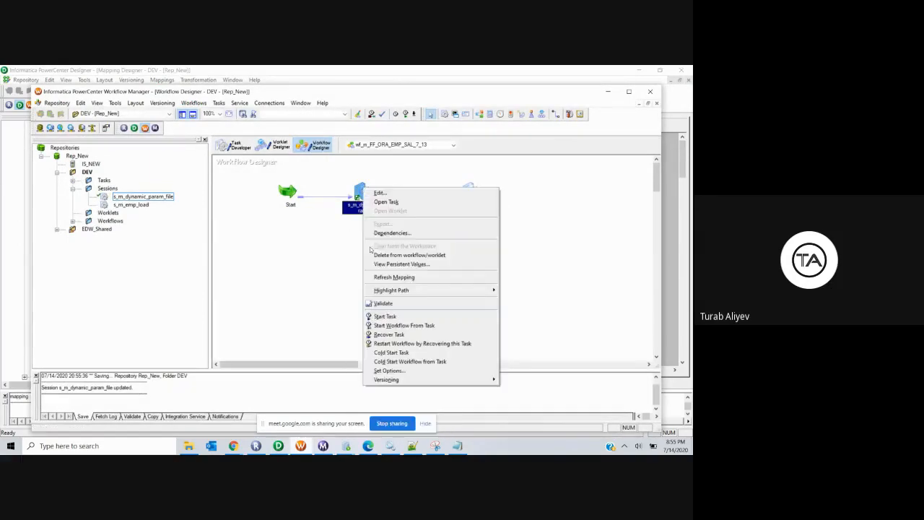
click(375, 316)
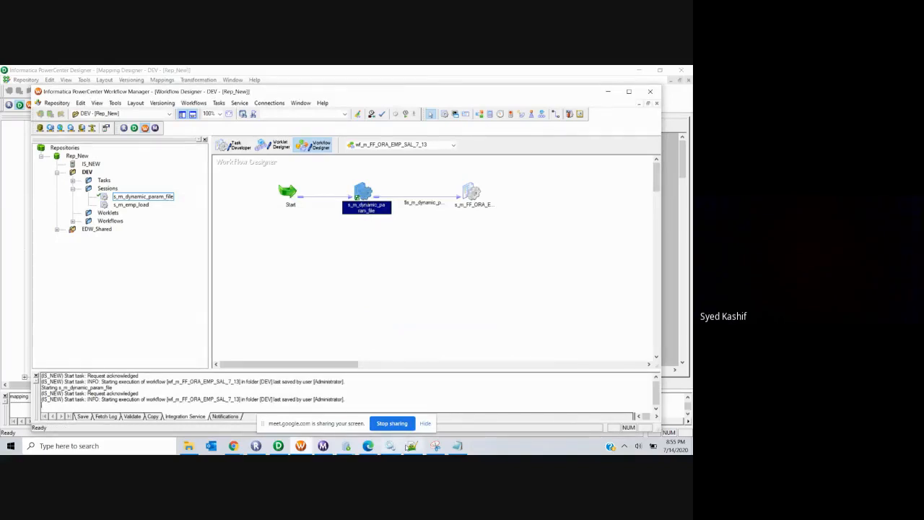
click(410, 445)
Step: Reload param_file.txt to show [Global] headers above $$salary=4000 and $DBConnection_DEV=DEV
click(563, 101)
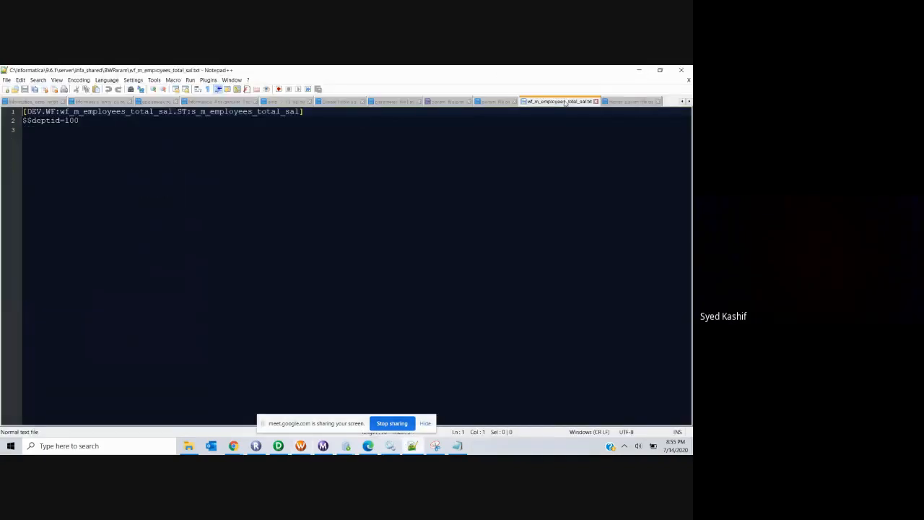
click(496, 102)
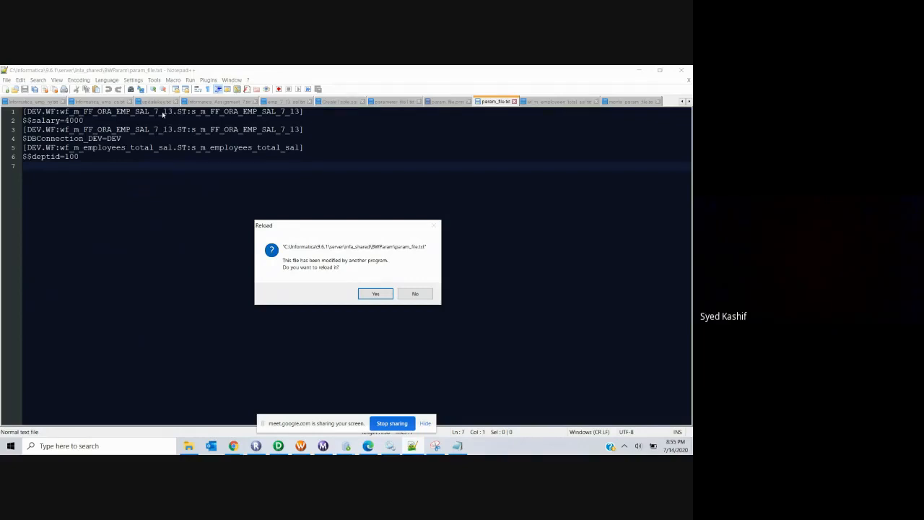
click(367, 293)
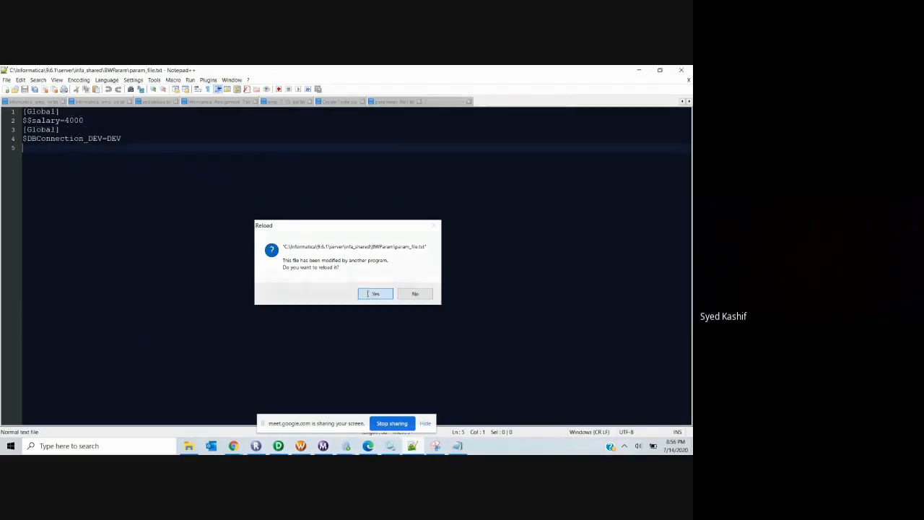
click(367, 293)
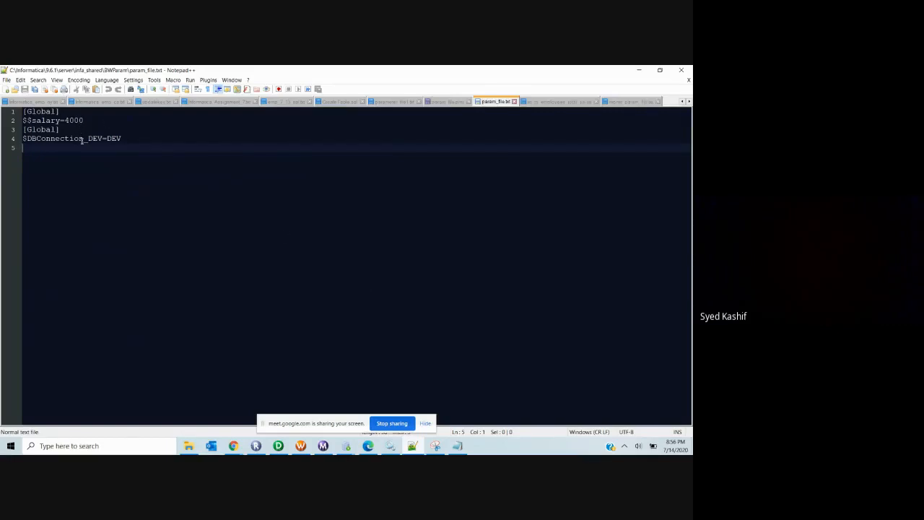
drag(72, 131, 13, 130)
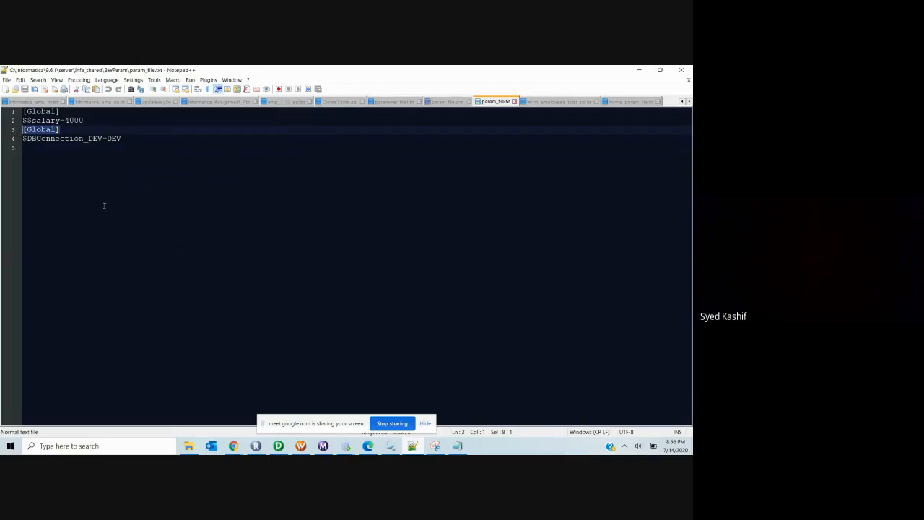
click(278, 445)
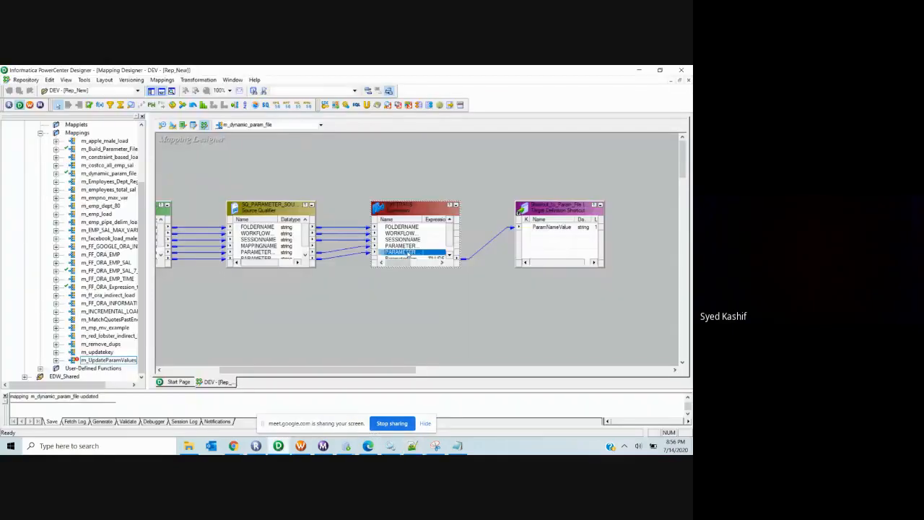
Step: Inspect SQ_PARAMETER_SOURCE's Source Filter condition on the workflow name
click(258, 210)
double_click(258, 210)
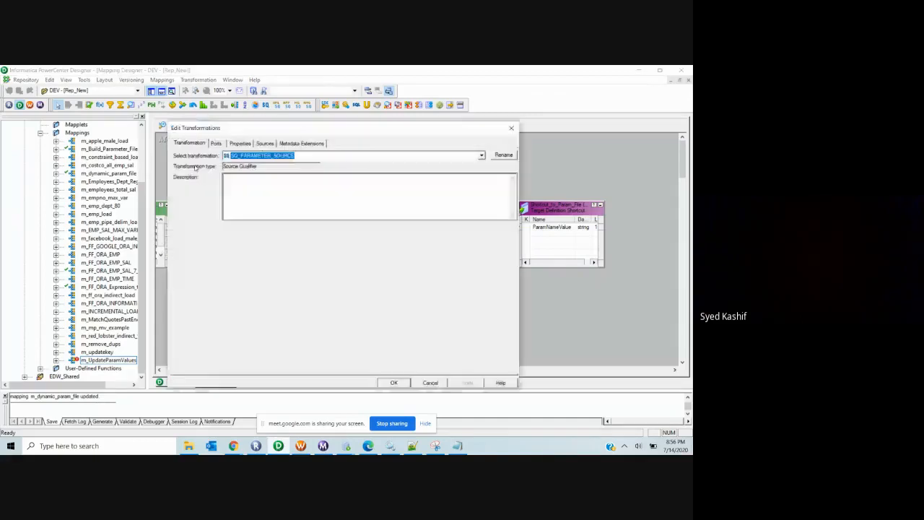
click(243, 143)
click(215, 143)
click(239, 142)
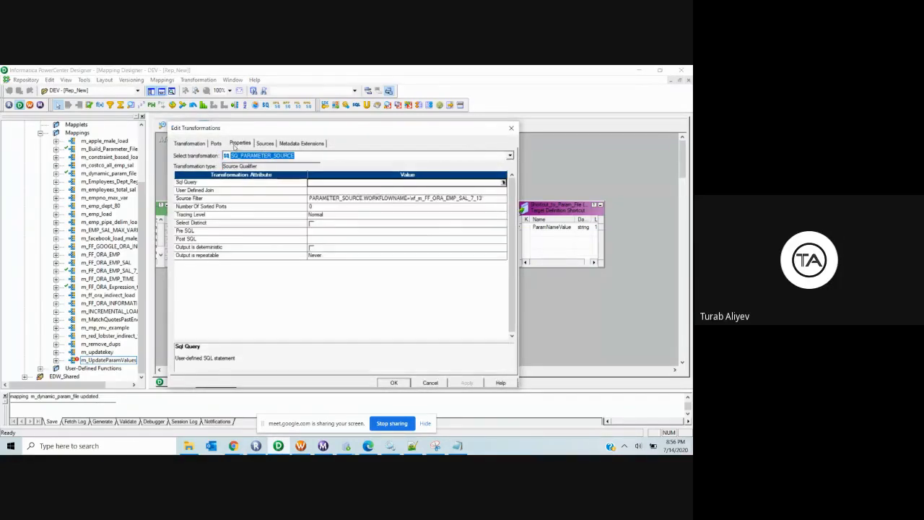
click(500, 199)
click(502, 198)
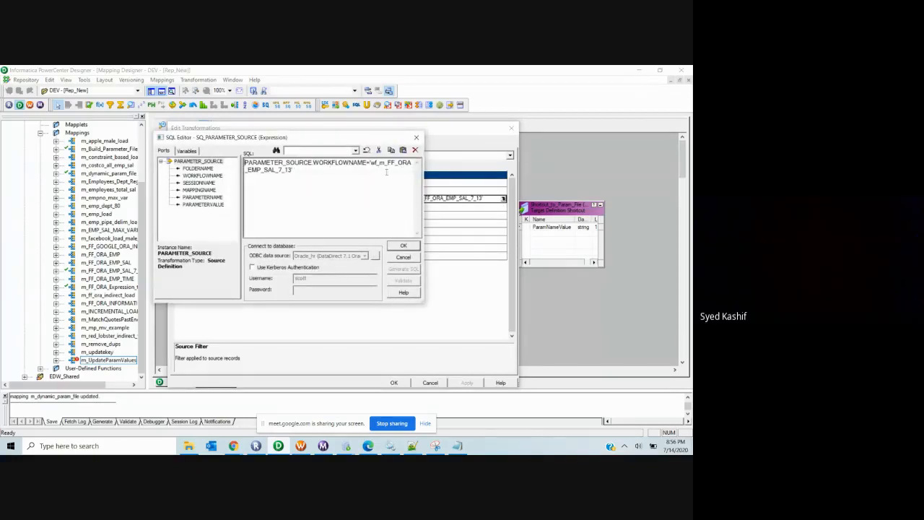
click(415, 137)
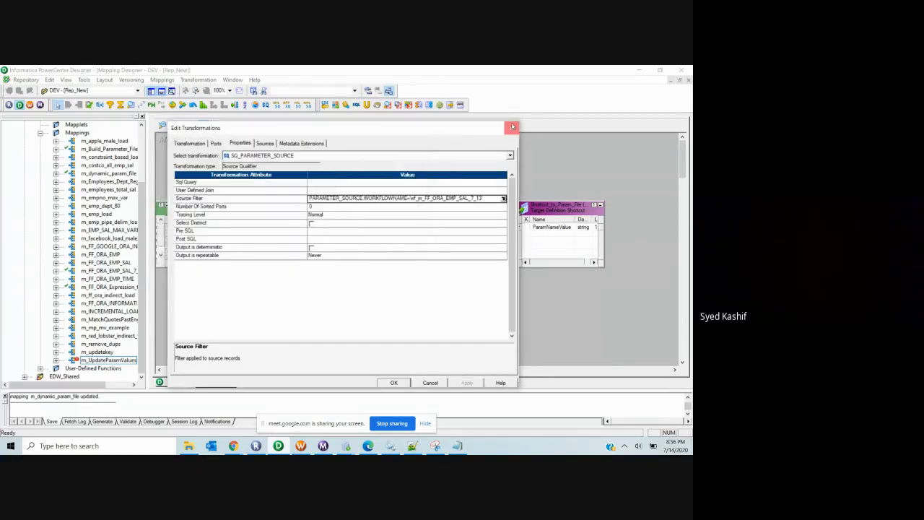
click(512, 127)
Step: Reopen EXPTRANS's ParameterNameValue formula and place the cursor at the end of the ||CHR(10) line
double_click(444, 253)
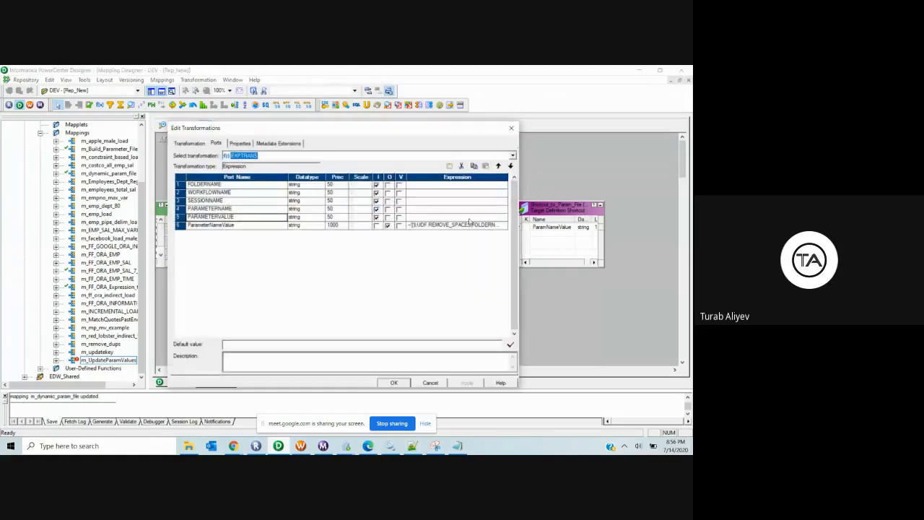
click(469, 224)
click(504, 225)
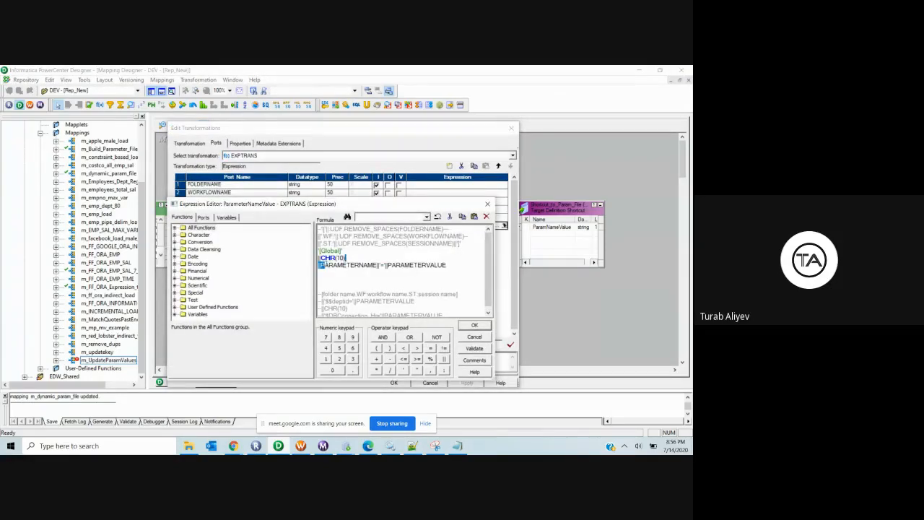
drag(318, 257, 346, 258)
click(347, 257)
click(344, 447)
click(387, 398)
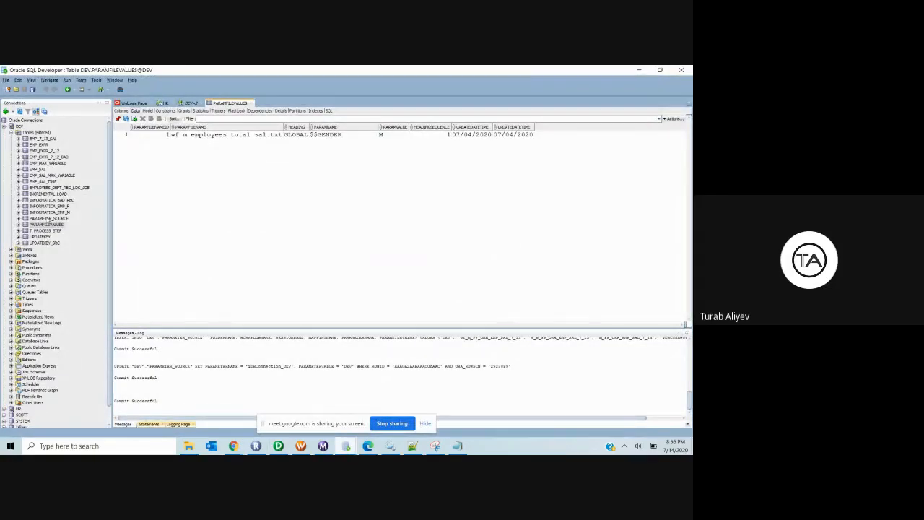
click(47, 218)
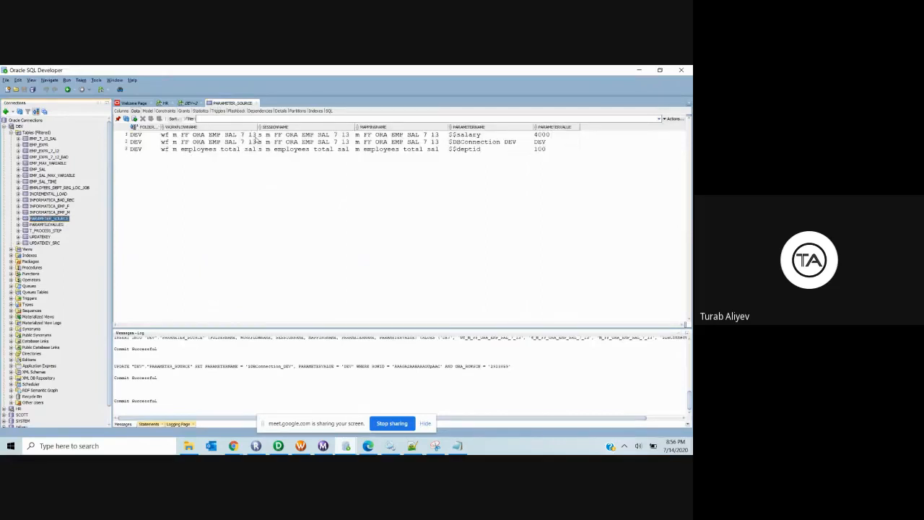
click(124, 149)
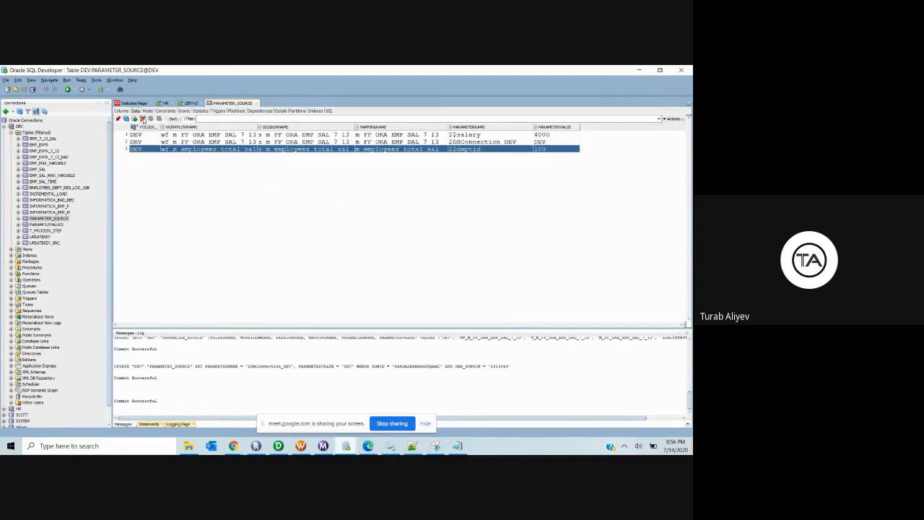
click(143, 119)
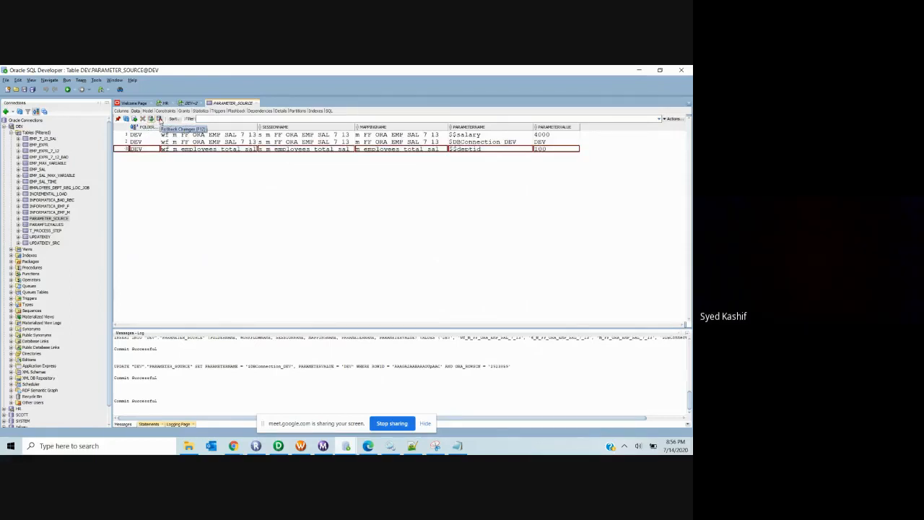
click(159, 119)
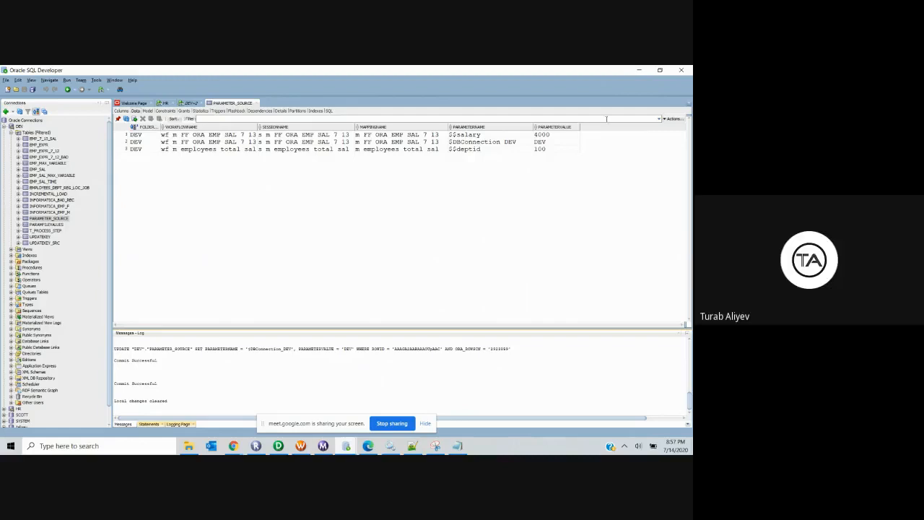
click(638, 71)
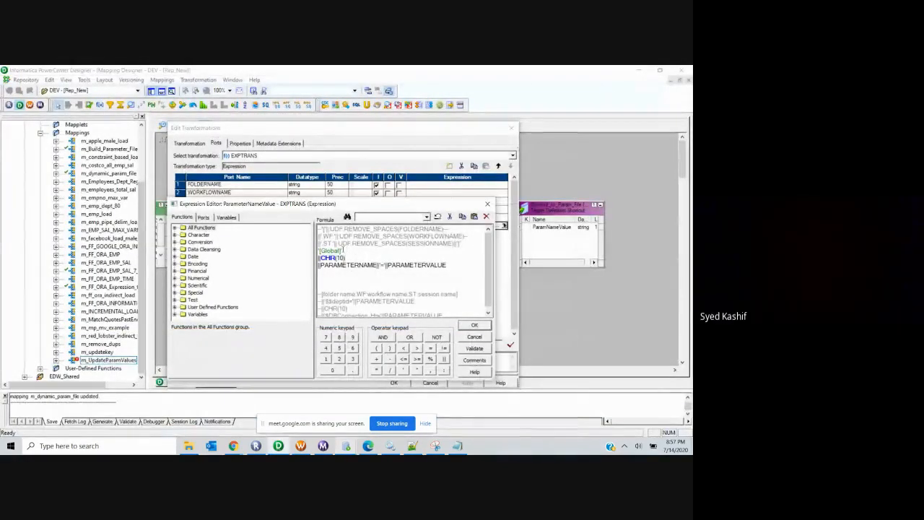
Step: Select [Global] in the formula, then view PARAMETER_SOURCE's three rows in SQL Developer
drag(344, 250, 304, 253)
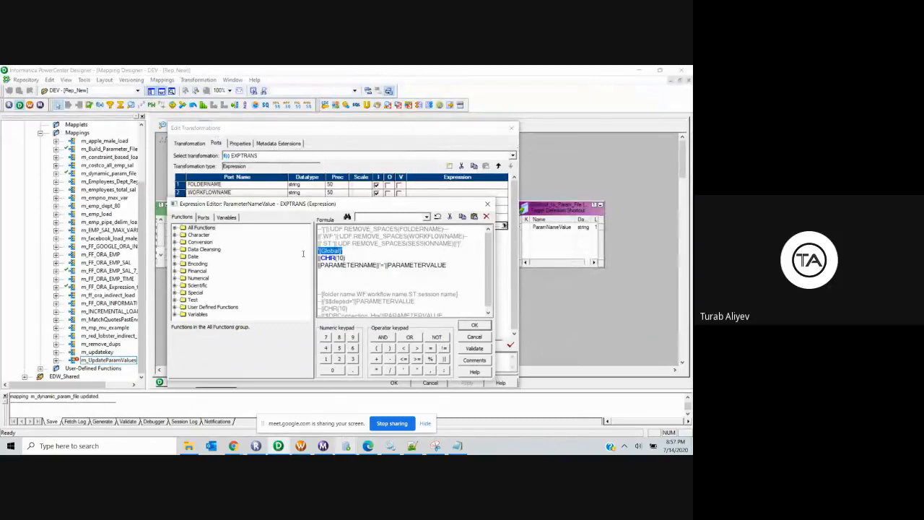
click(357, 256)
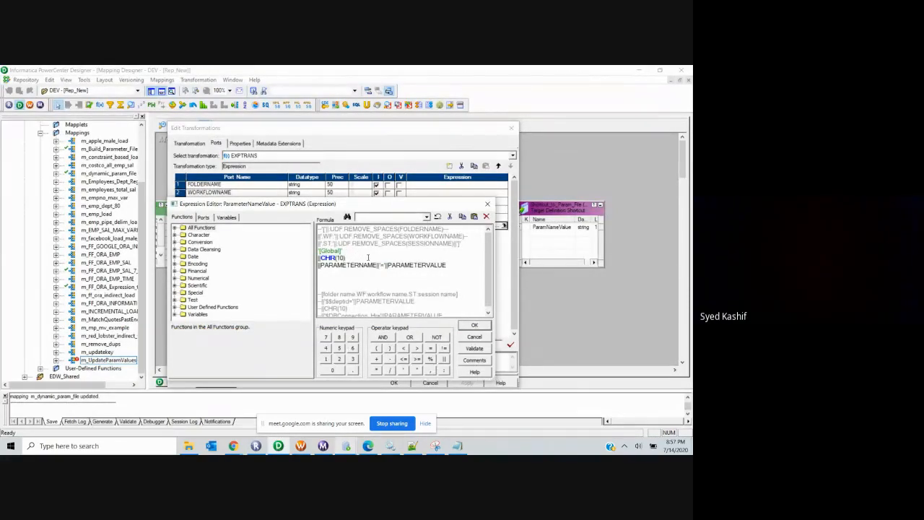
click(350, 446)
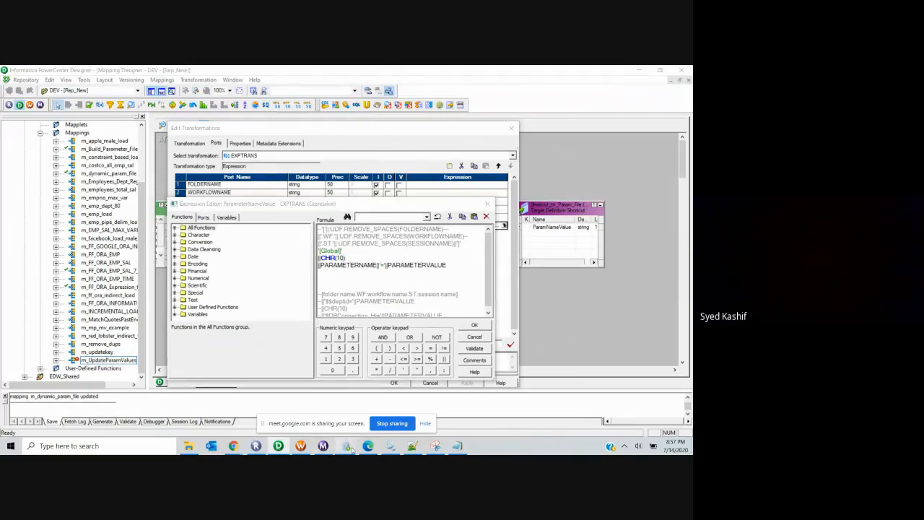
click(396, 420)
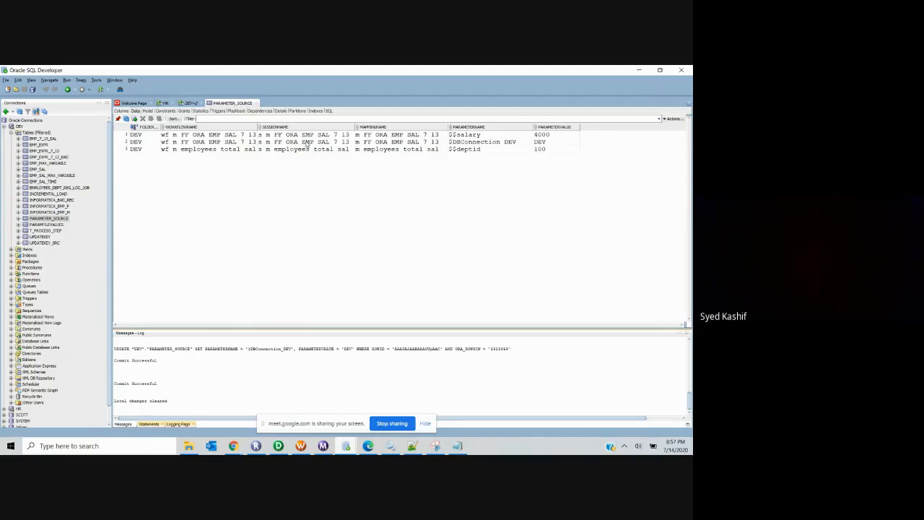
Step: Bring param_file.txt up in Notepad++ and select the end of its second [Global] line
click(412, 446)
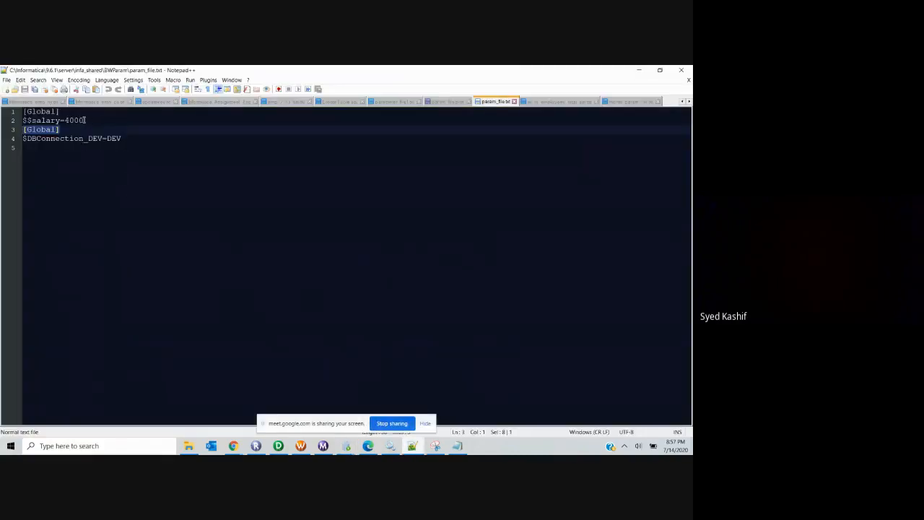
click(85, 120)
drag(60, 130, 6, 129)
Step: Select the '[Global]' line of the ParameterNameValue formula and dismiss the invalid-expression errors
click(280, 448)
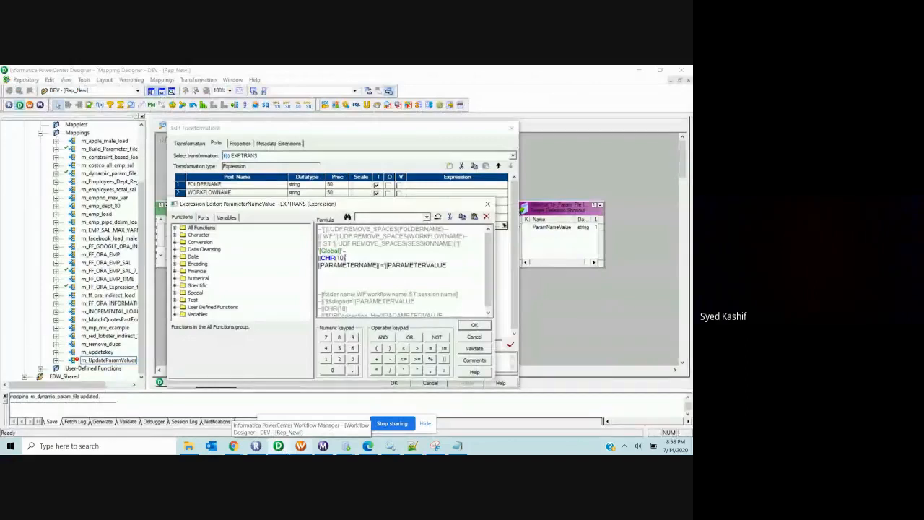
scroll(362, 244, down, 1)
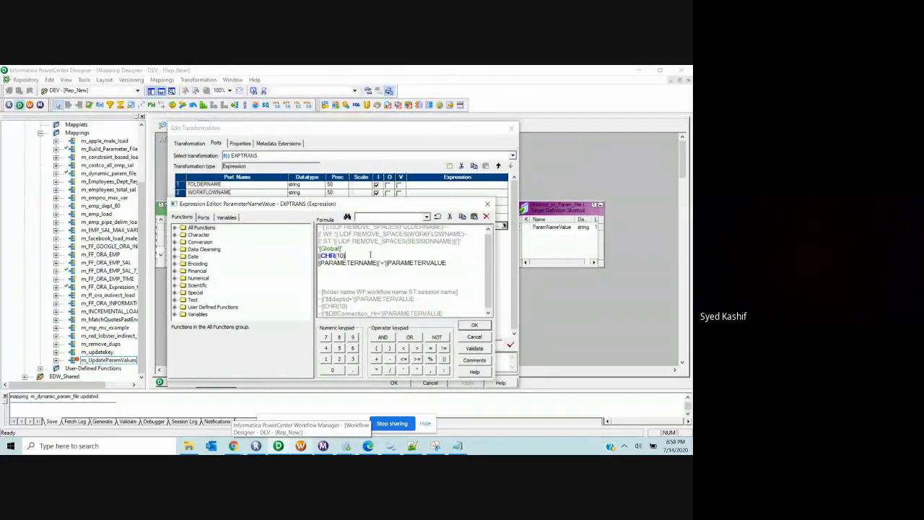
scroll(345, 296, up, 1)
scroll(342, 302, down, 1)
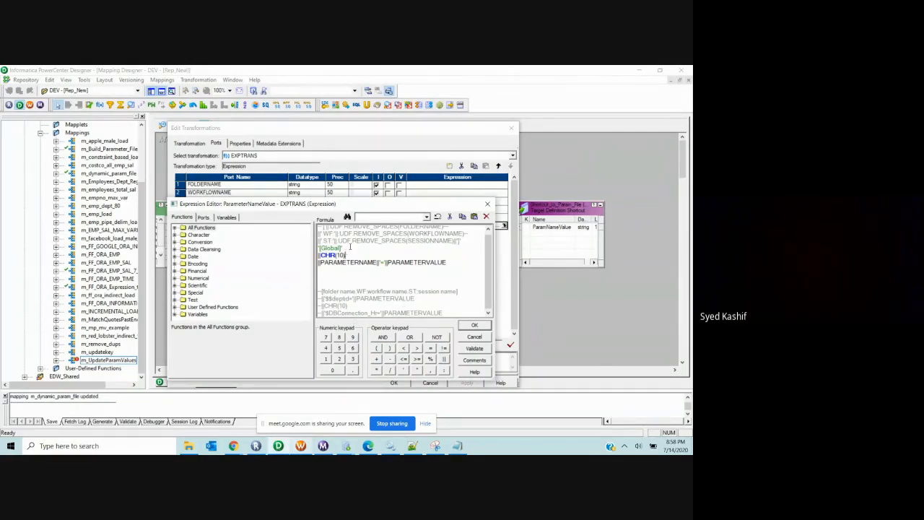
drag(350, 247, 311, 251)
click(318, 249)
click(473, 325)
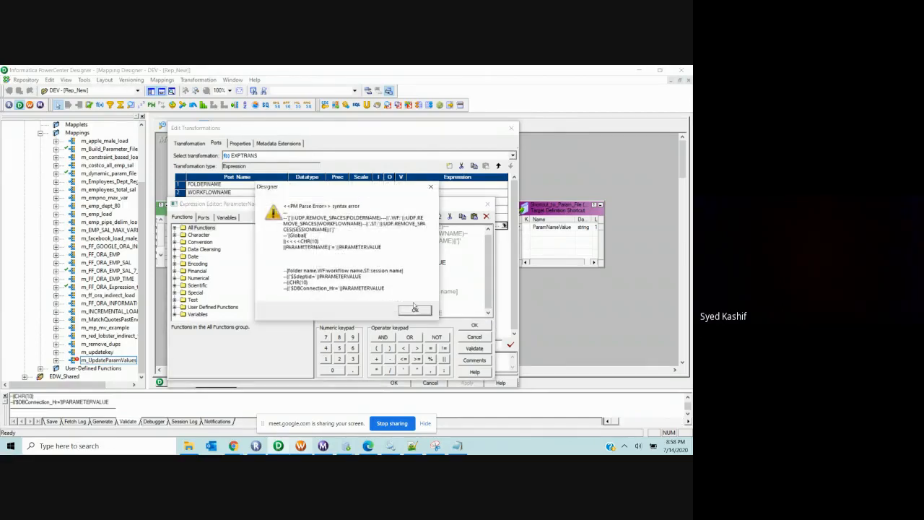
click(413, 312)
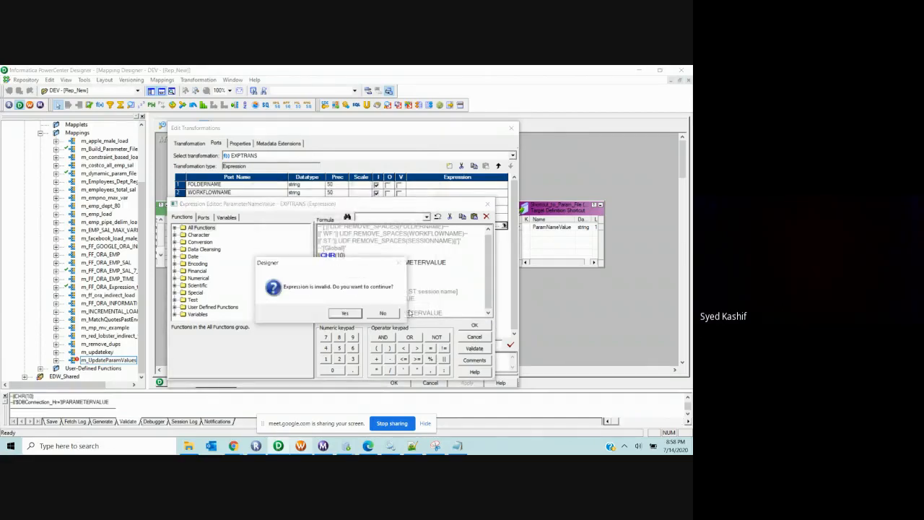
click(345, 311)
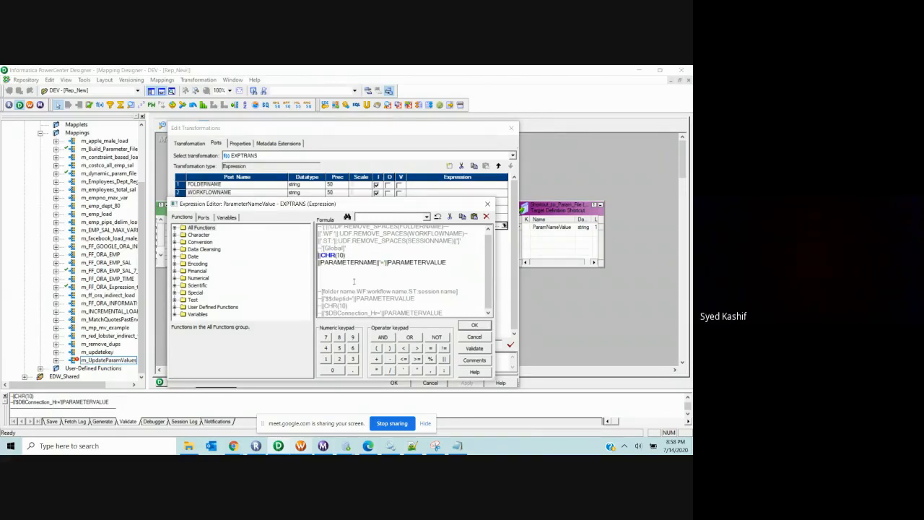
Step: Comment out '[Global]' with --, delete the leading || before PARAMETERNAME, validate, and apply
text(--)
click(475, 347)
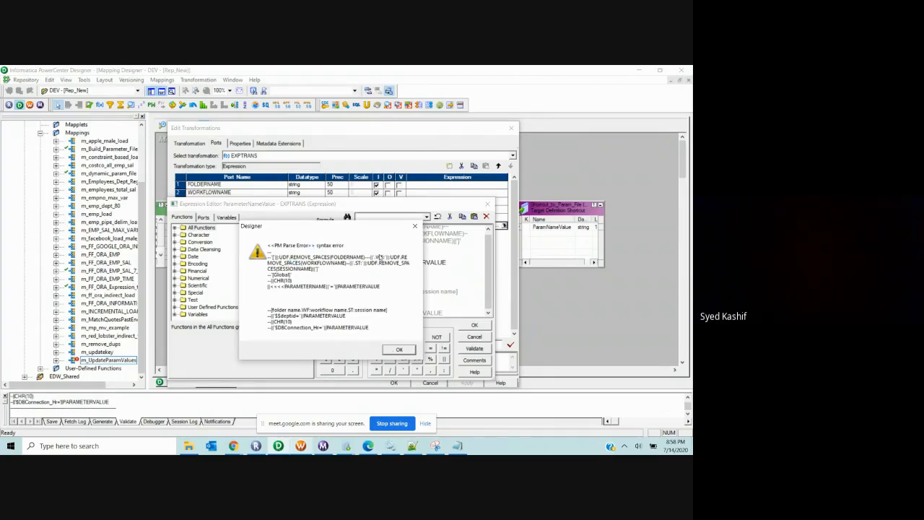
click(414, 227)
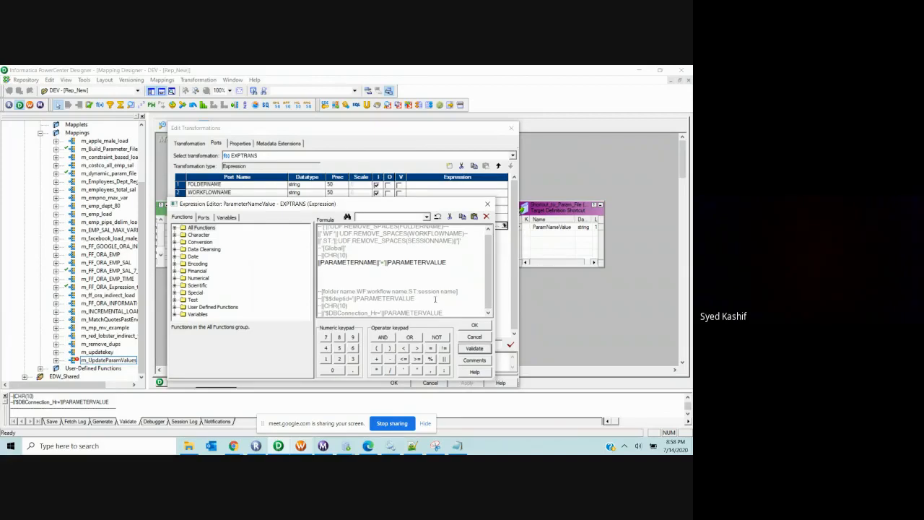
click(319, 262)
key(Delete)
key(Delete)
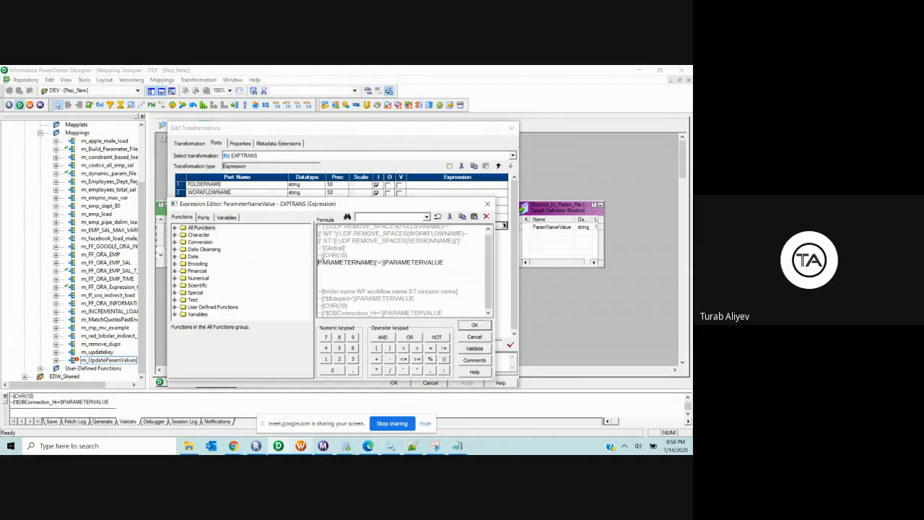
click(475, 348)
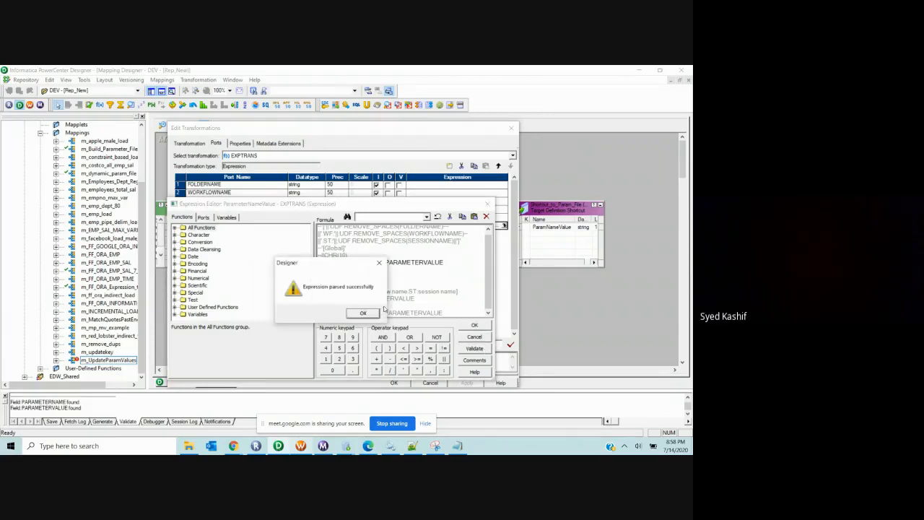
click(363, 313)
click(475, 325)
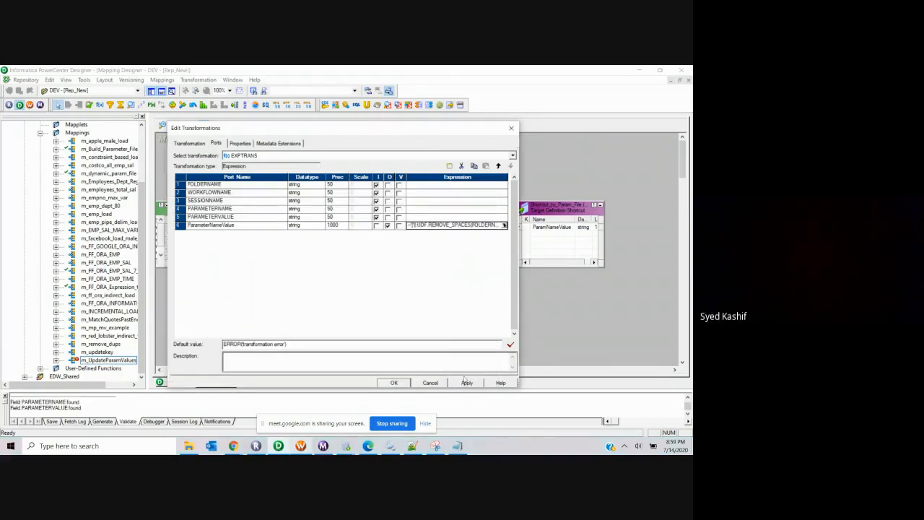
click(394, 382)
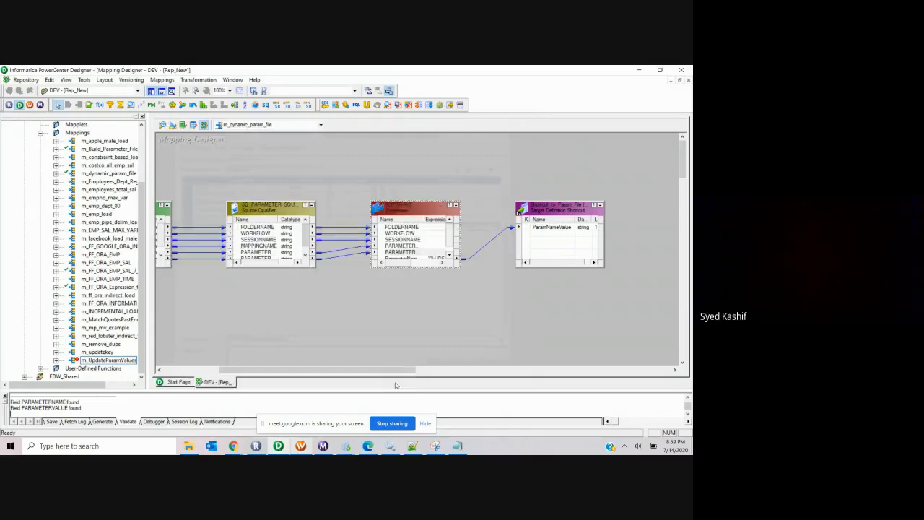
Step: Refresh the s_m_dynamic_param_file session's mapping, save with Ctrl+S, and start the task
click(300, 446)
right_click(364, 197)
click(383, 268)
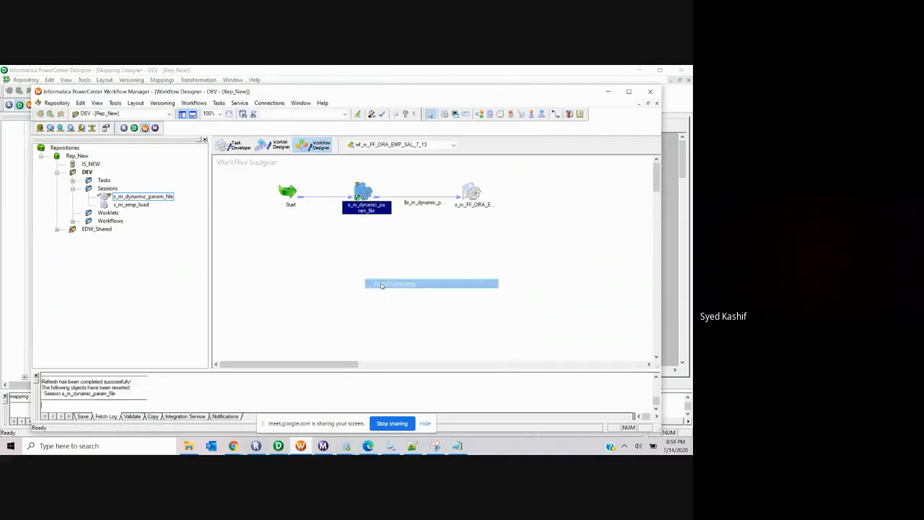
key(ctrl+s)
right_click(361, 192)
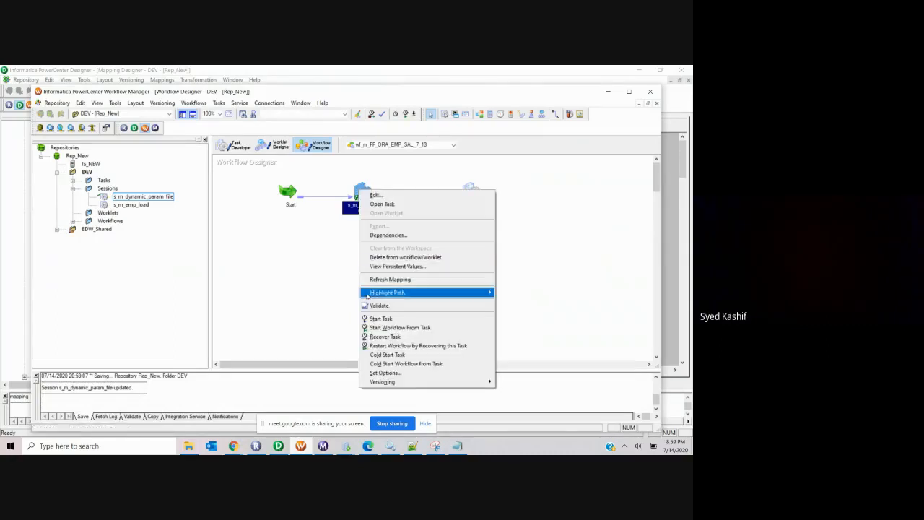
click(363, 320)
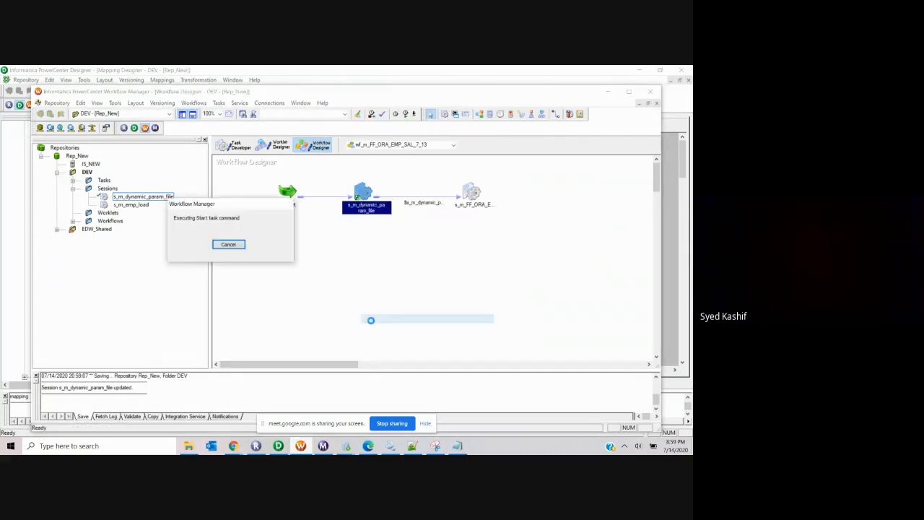
click(412, 445)
Step: Reload param_file.txt and check its two lines, $$salary=4000 and $DBConnection_DEV=DEV
click(374, 293)
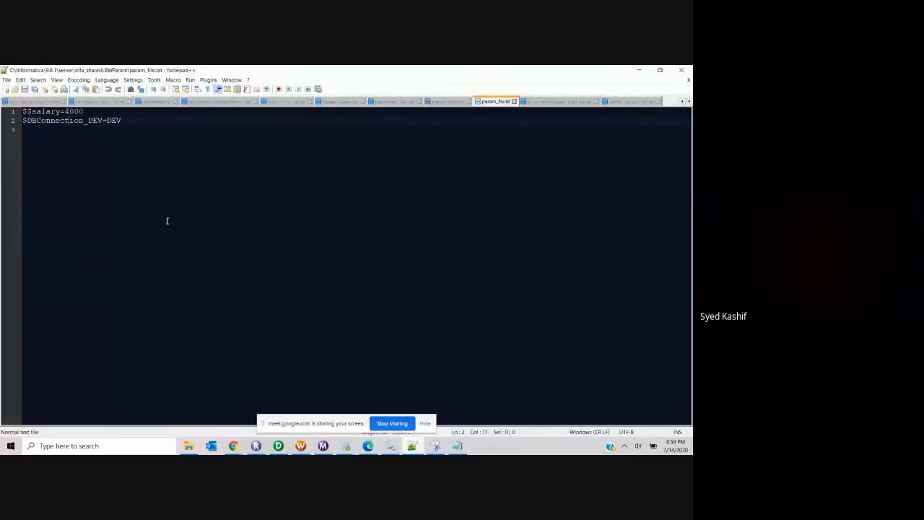
click(153, 142)
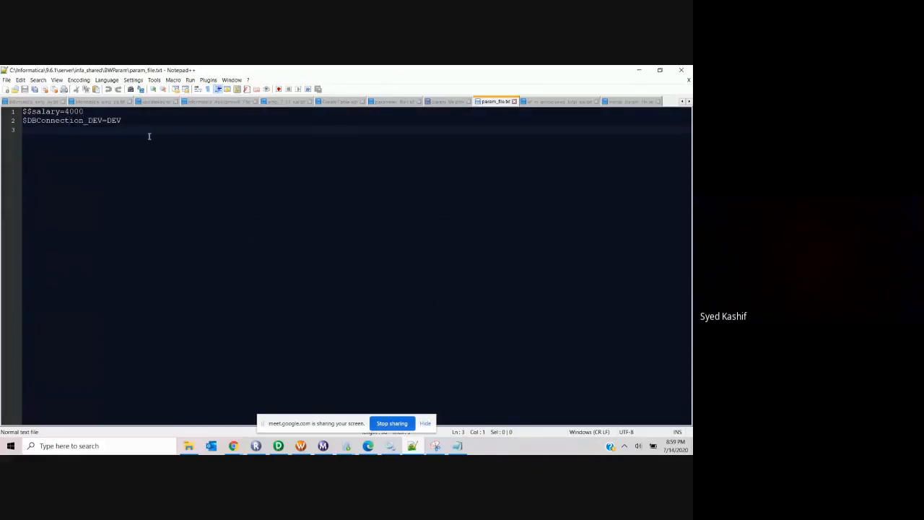
click(131, 121)
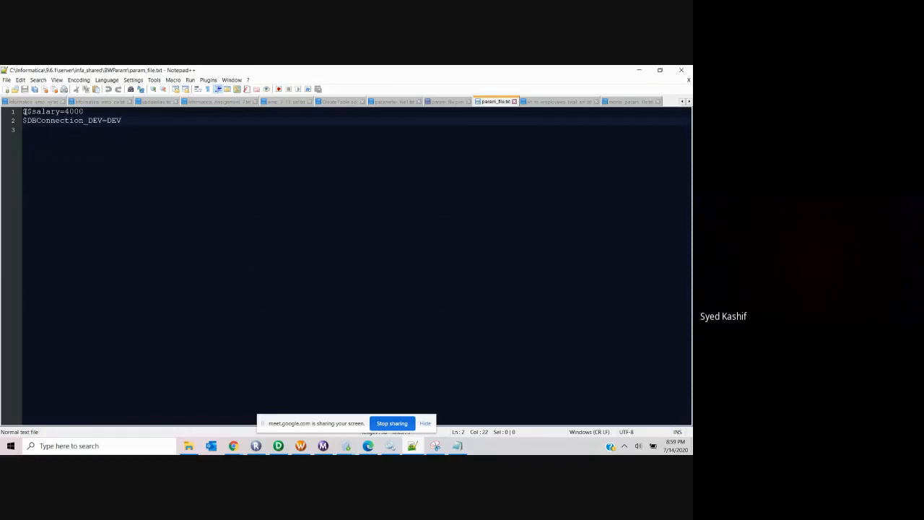
click(24, 112)
key(Return)
key(Return)
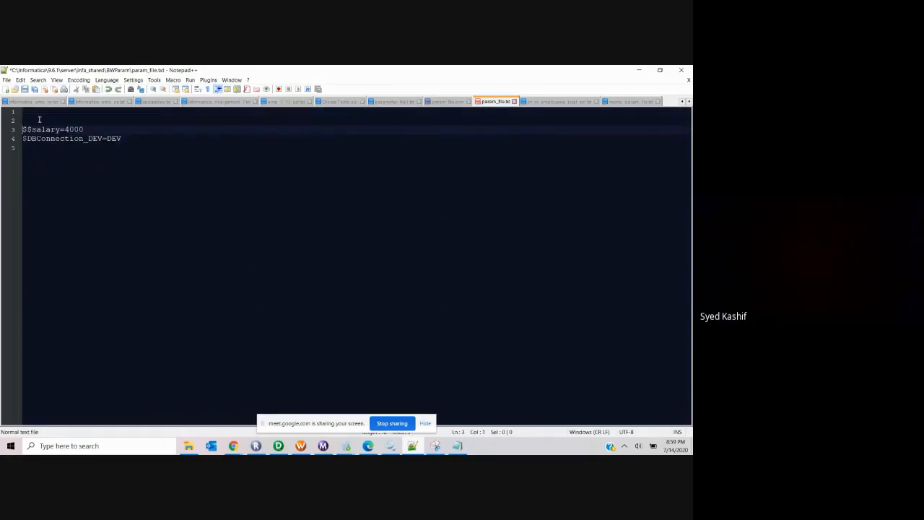
key(BackSpace)
key(BackSpace)
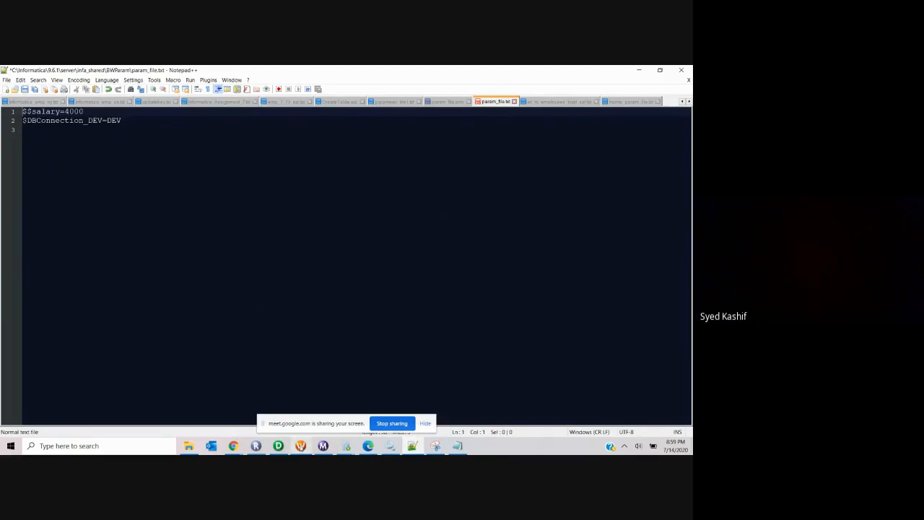
Step: Open the EXPTRANS ParameterNameValue formula for editing in the Designer
click(278, 446)
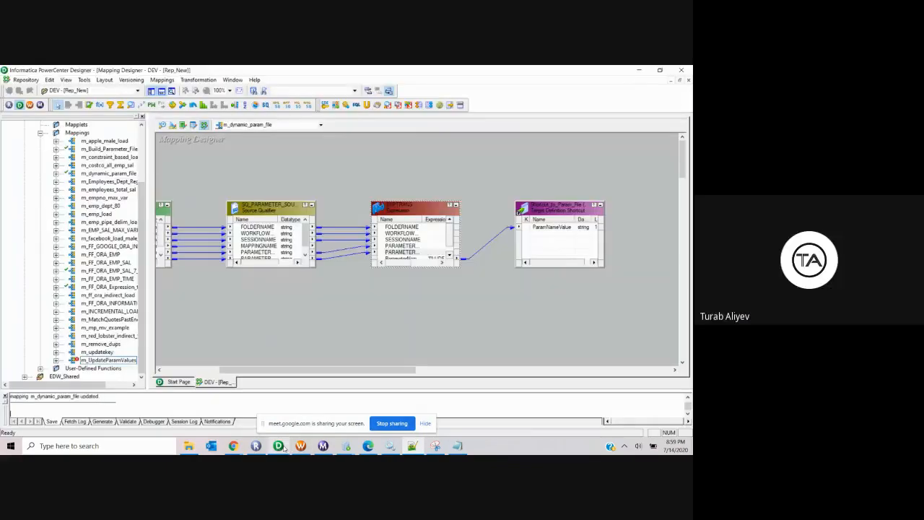
double_click(405, 251)
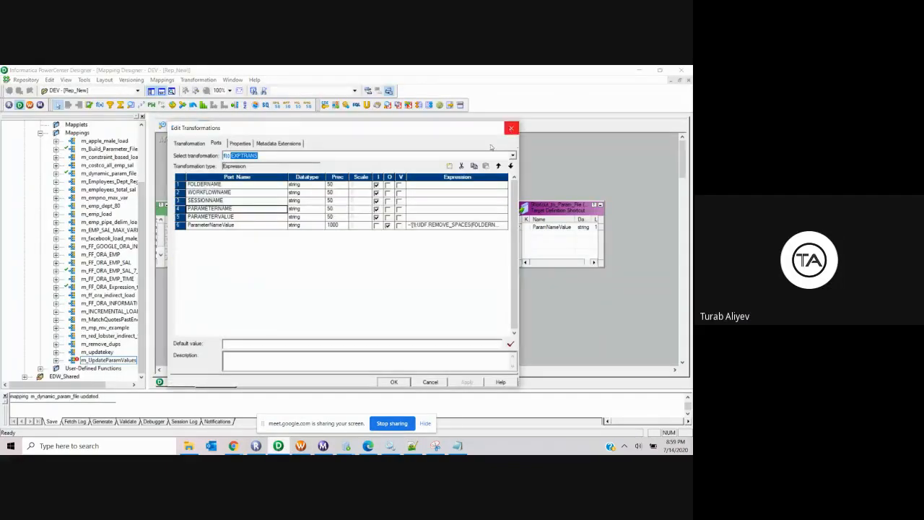
click(503, 225)
click(504, 225)
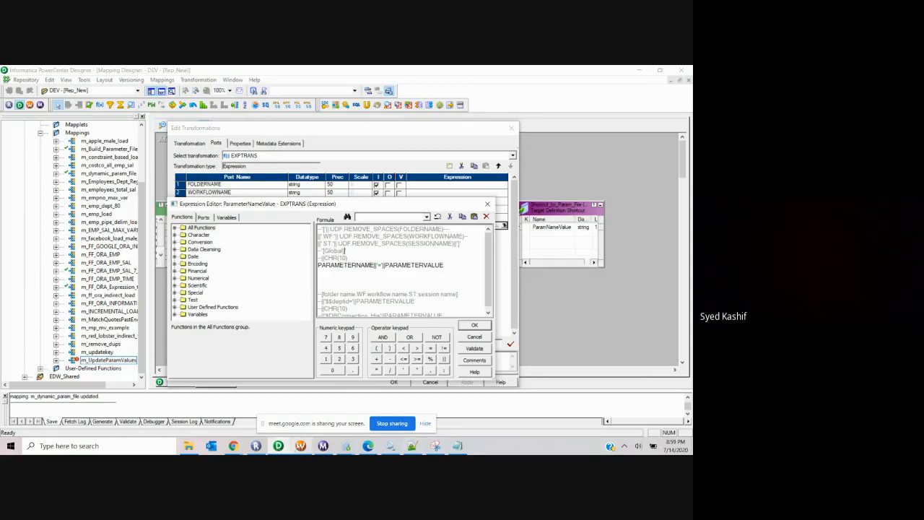
Step: Review the s_m_dynamic_param_file session's config and mapping settings in Workflow Manager
click(300, 446)
right_click(364, 189)
click(379, 195)
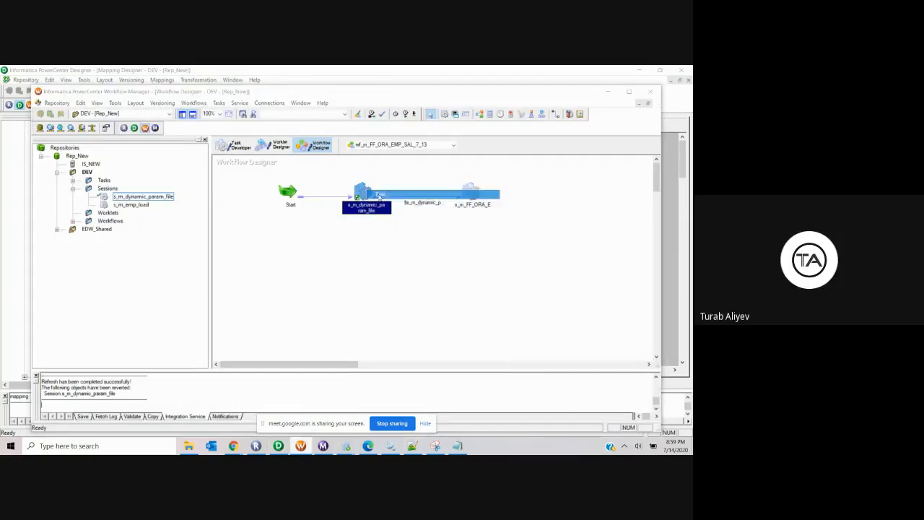
click(362, 115)
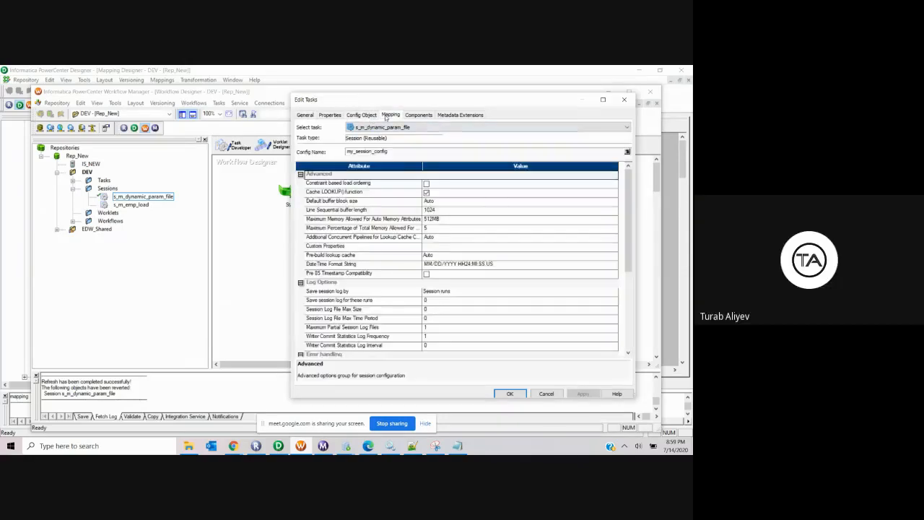
click(390, 115)
click(623, 99)
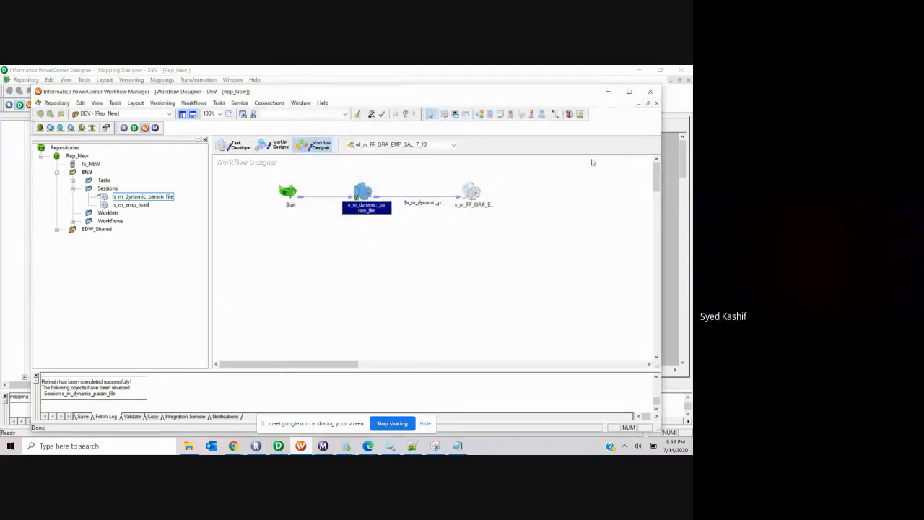
click(285, 449)
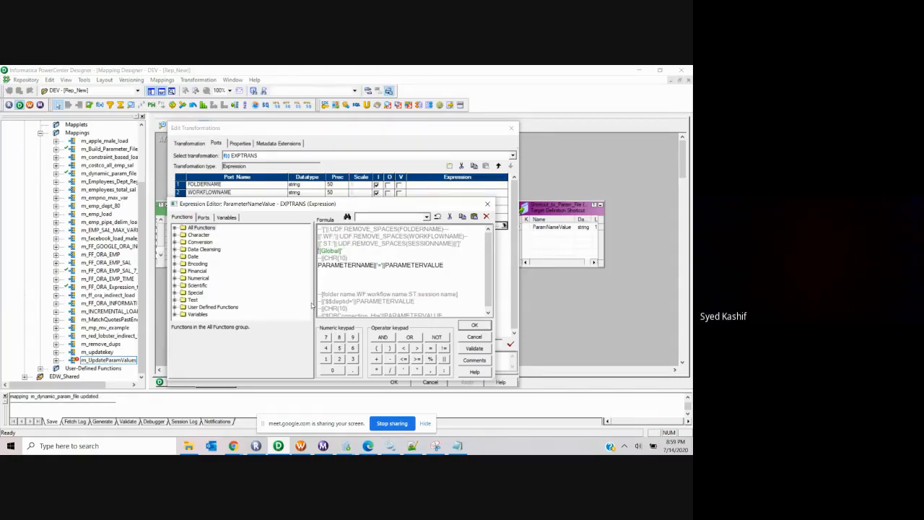
Step: Insert the missing || before PARAMETERNAME, validate successfully, and apply the expression
click(481, 348)
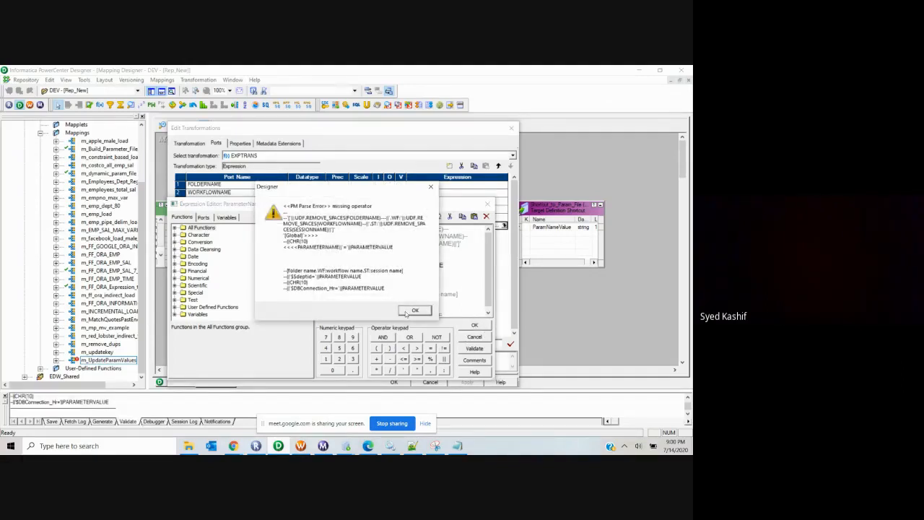
click(414, 310)
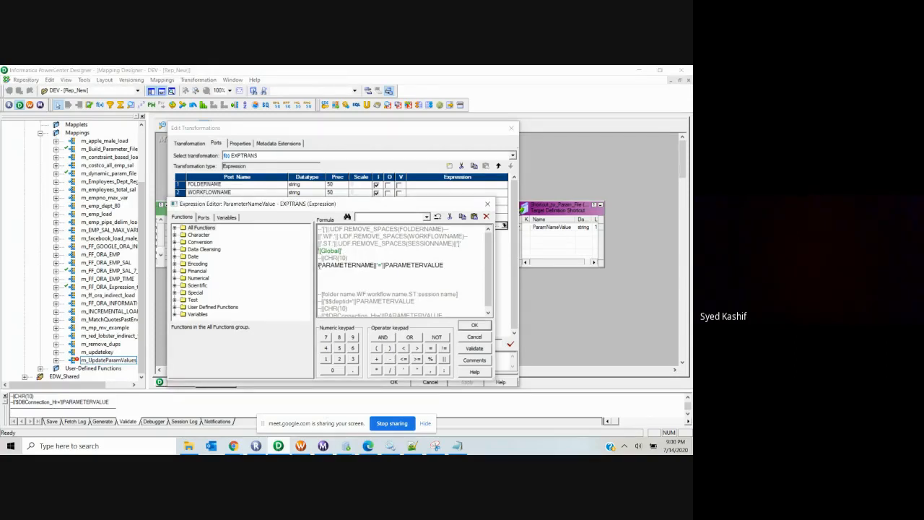
text(||)
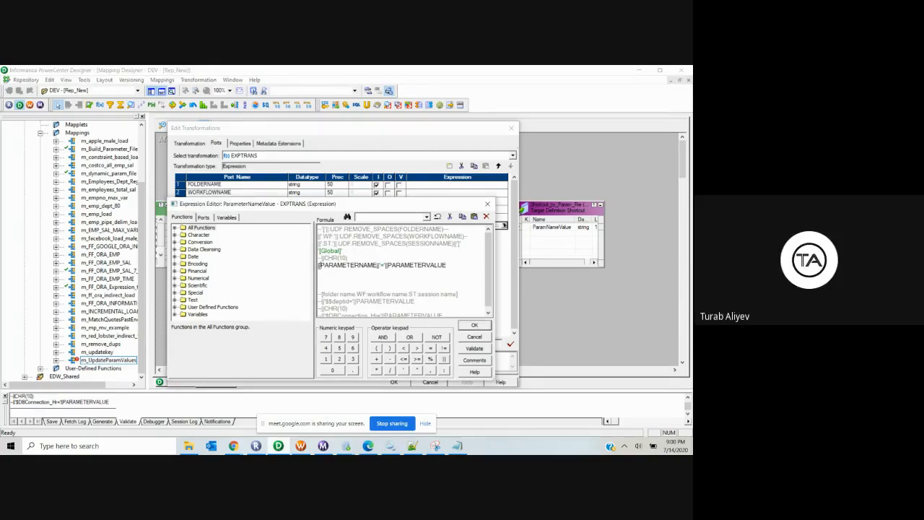
click(473, 348)
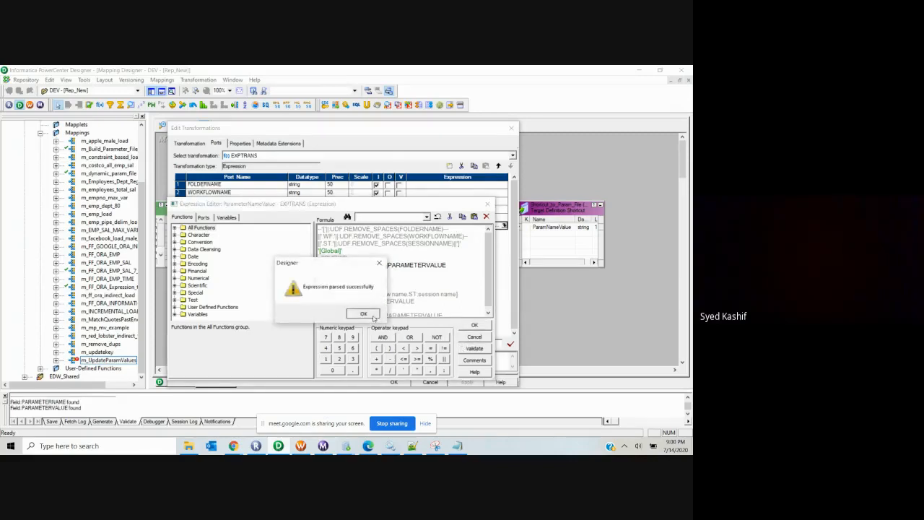
key(Return)
click(473, 326)
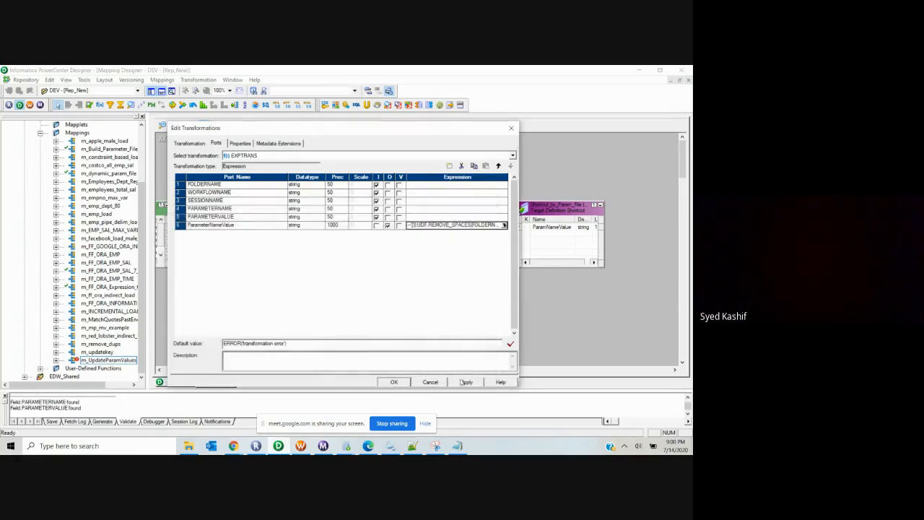
click(394, 382)
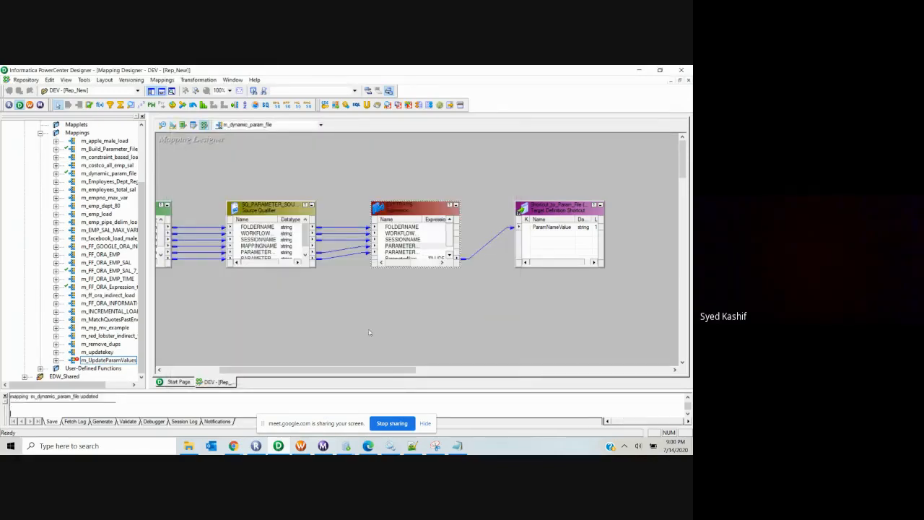
Step: Refresh the s_m_dynamic_param_file session with the updated mapping
click(300, 445)
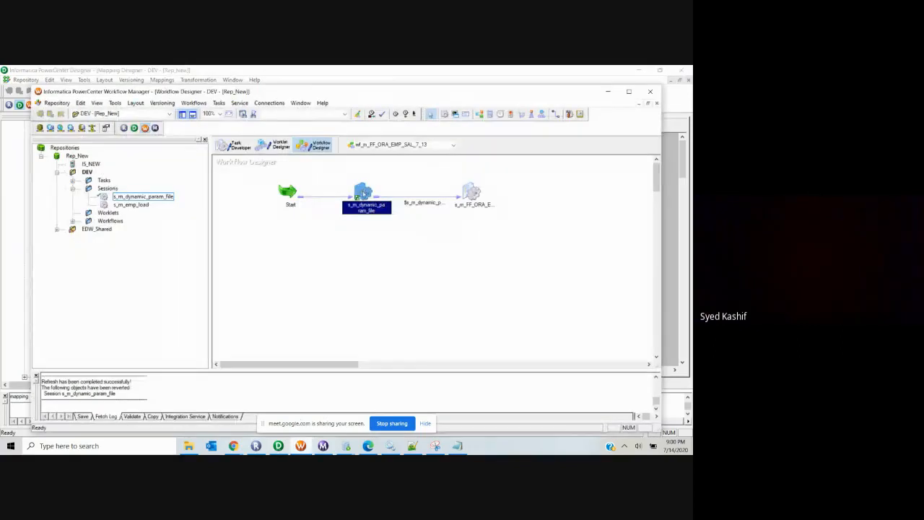
right_click(362, 192)
click(377, 281)
Step: Inspect the param file target's header options in the session's Mapping settings, leaving No Header
mouse_move(364, 191)
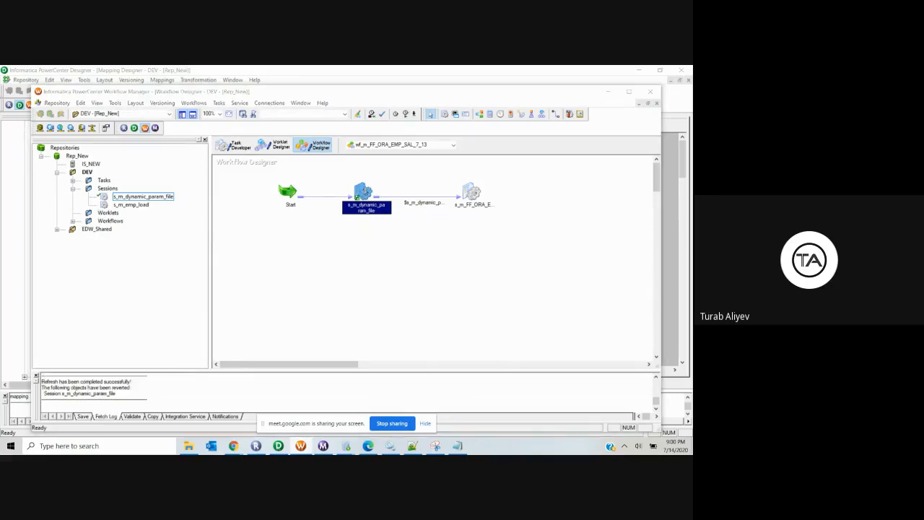
double_click(364, 190)
click(390, 115)
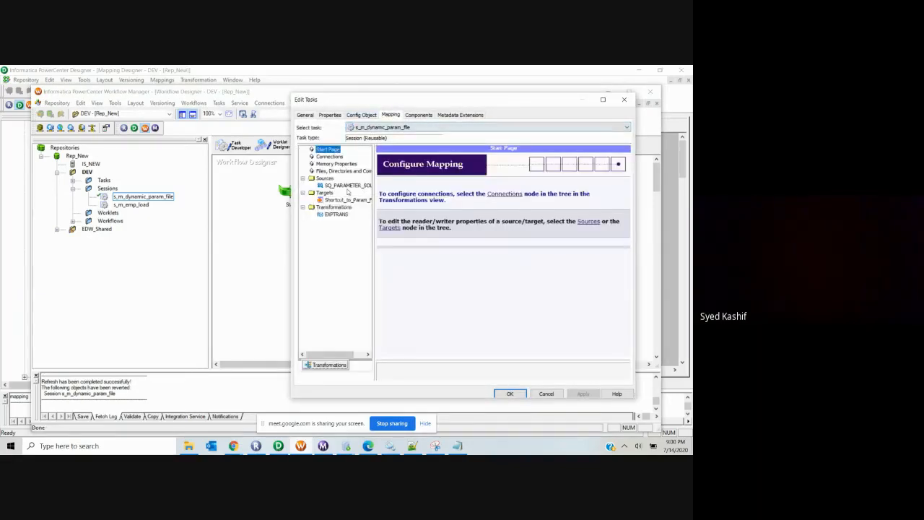
click(361, 185)
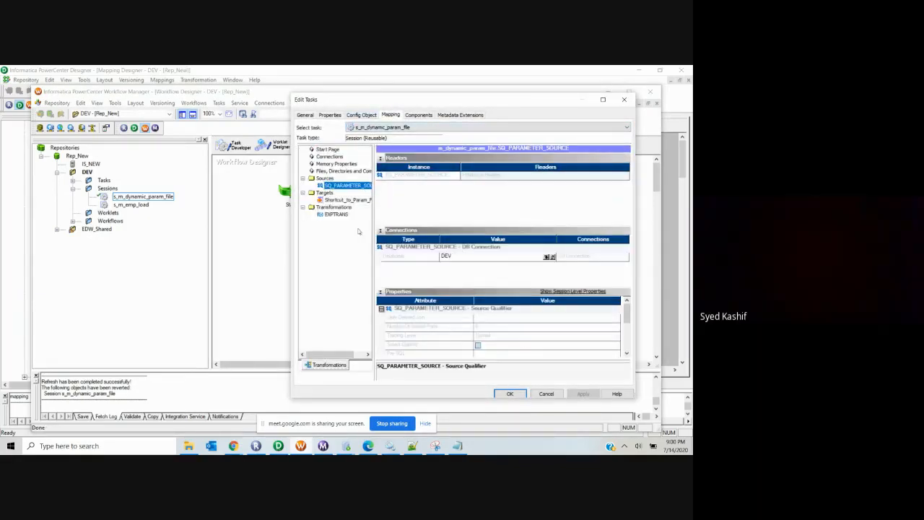
click(348, 199)
scroll(509, 348, down, 1)
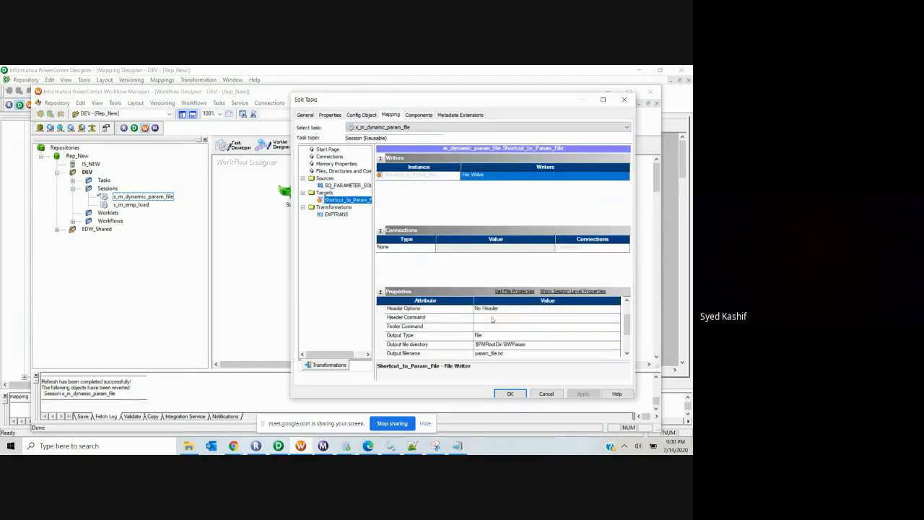
click(615, 309)
click(616, 309)
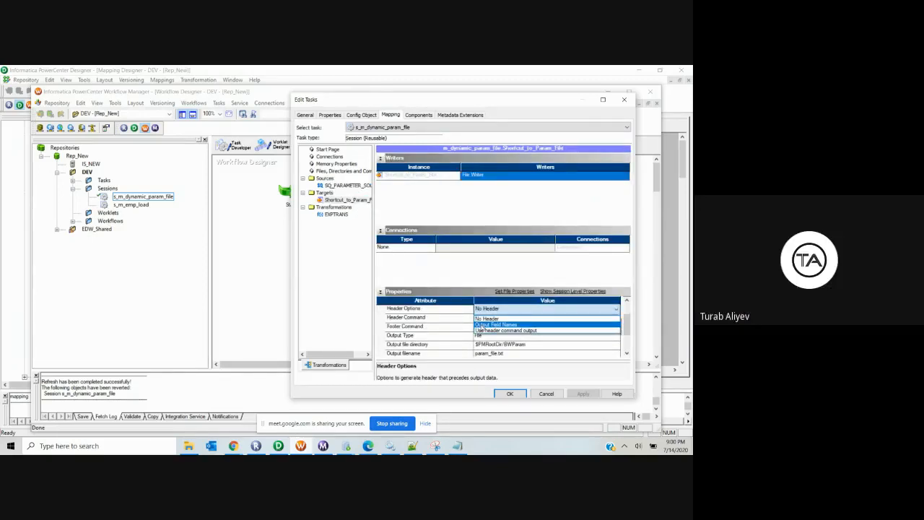
click(542, 393)
click(546, 394)
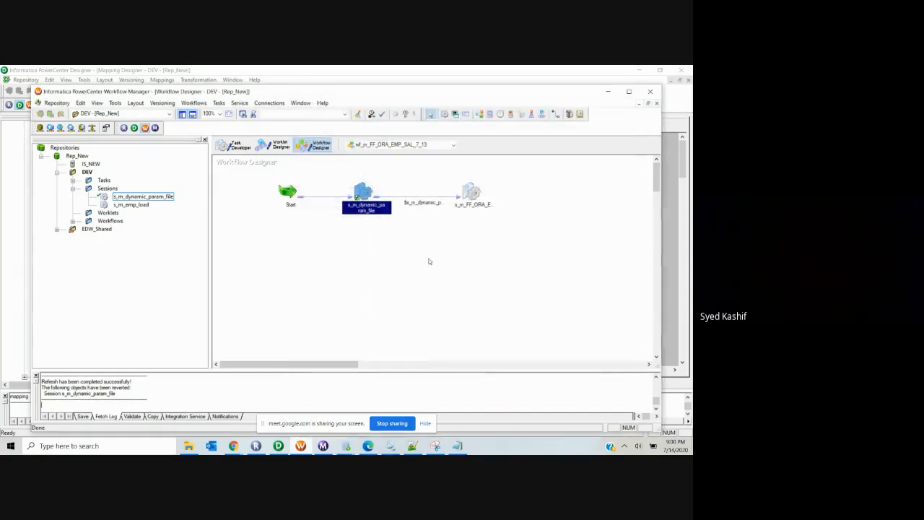
Step: Save the repository and start the s_m_dynamic_param_file session task
key(ctrl+s)
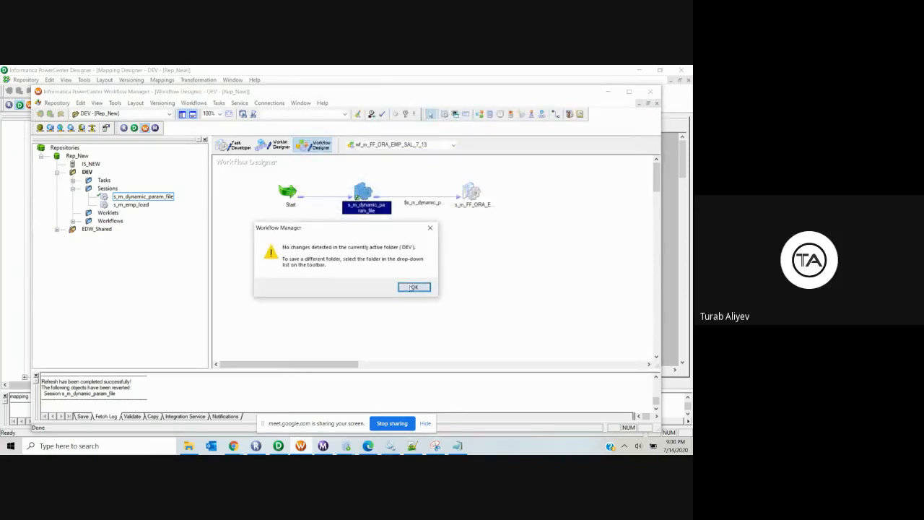
click(410, 286)
right_click(365, 194)
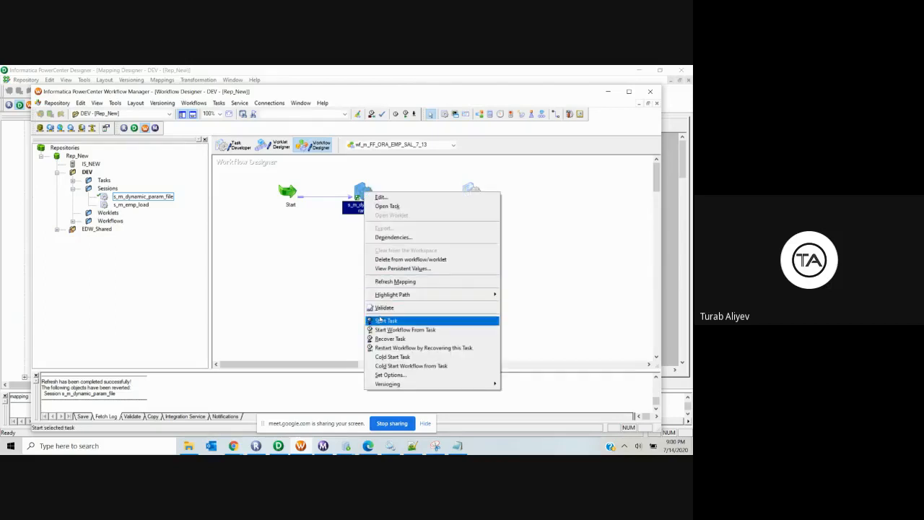
click(375, 320)
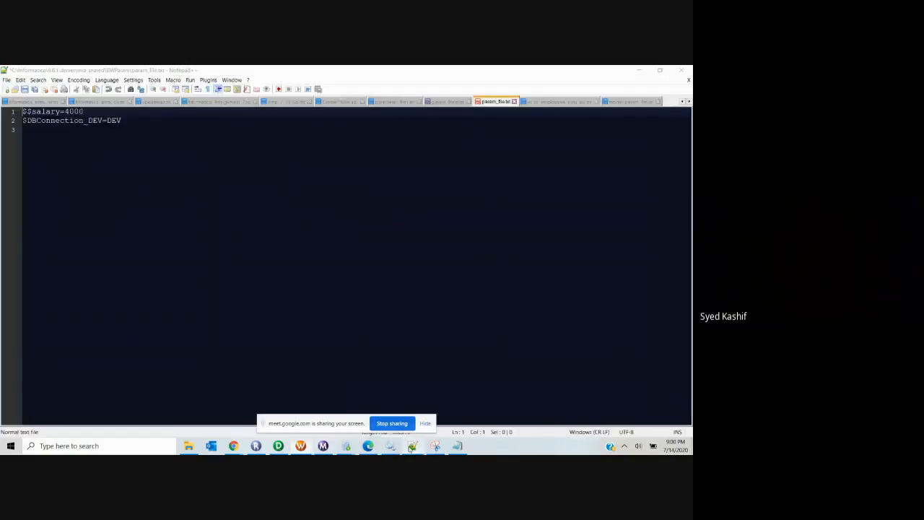
click(412, 445)
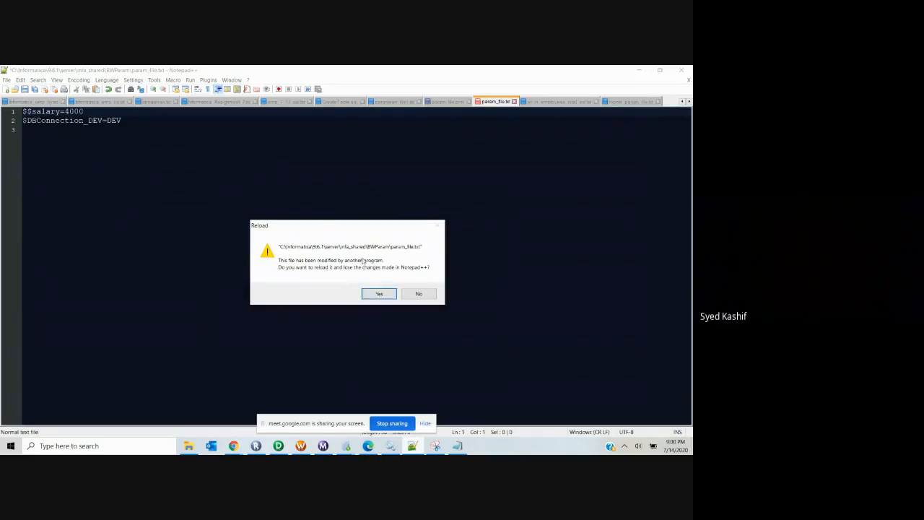
Step: Reload param_file.txt to show [Global]$$salary=4000 and [Global]$DBConnection_DEV=DEV, then return to Designer
click(364, 292)
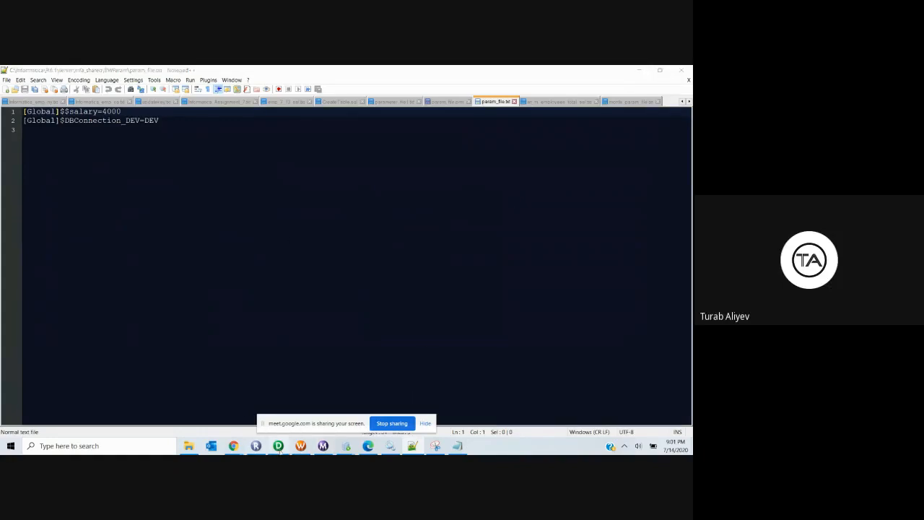
click(278, 446)
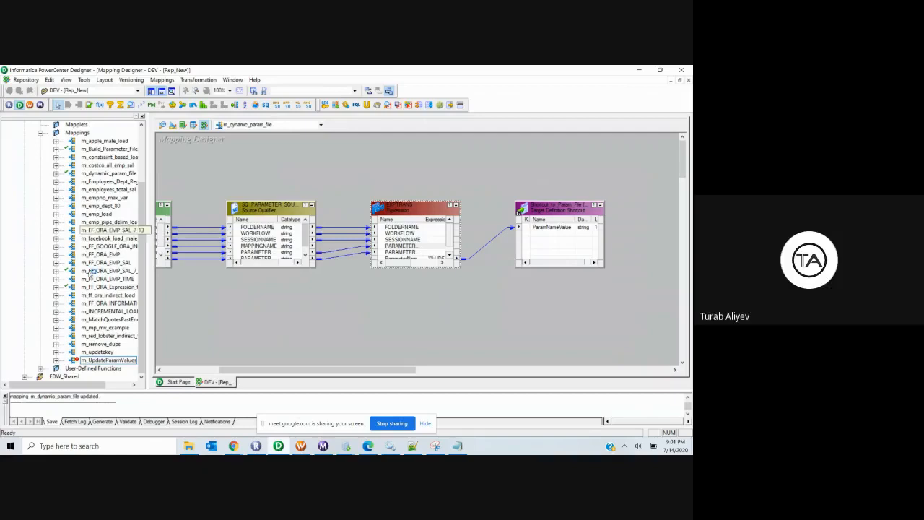
click(107, 311)
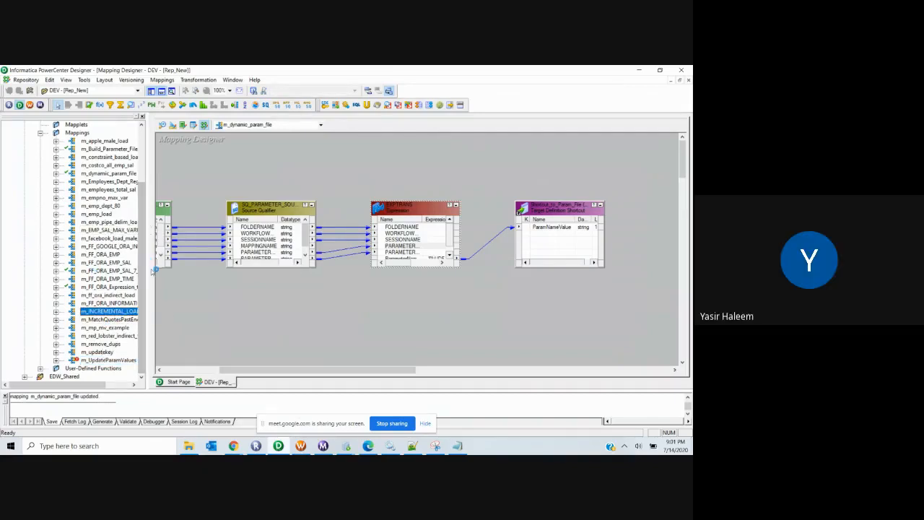
drag(81, 387, 116, 387)
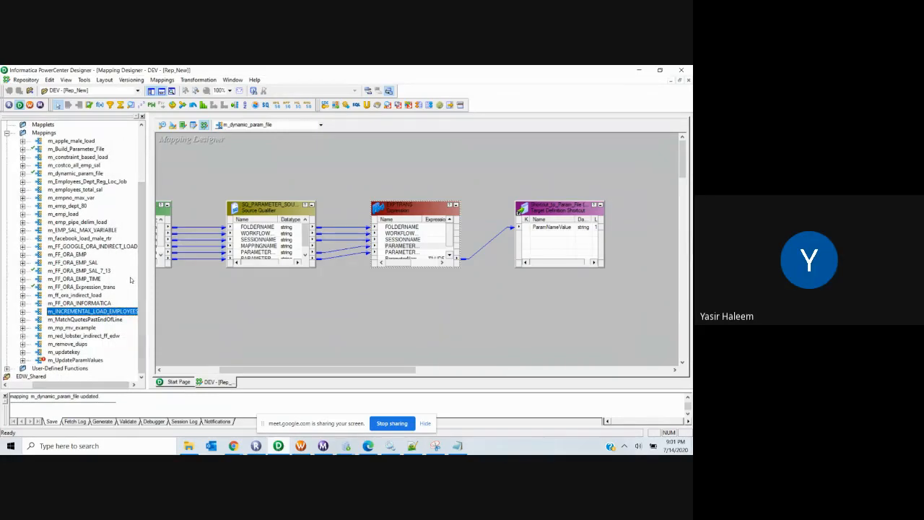
right_click(73, 164)
key(Escape)
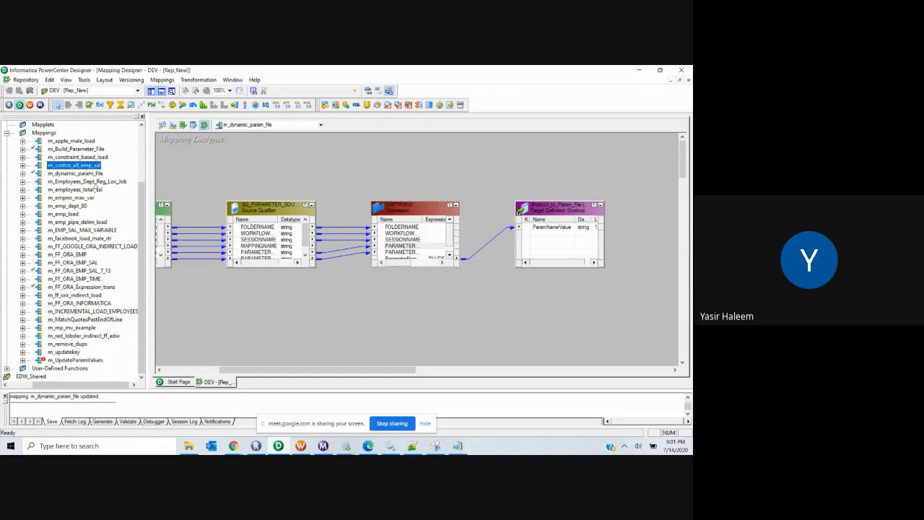
click(94, 189)
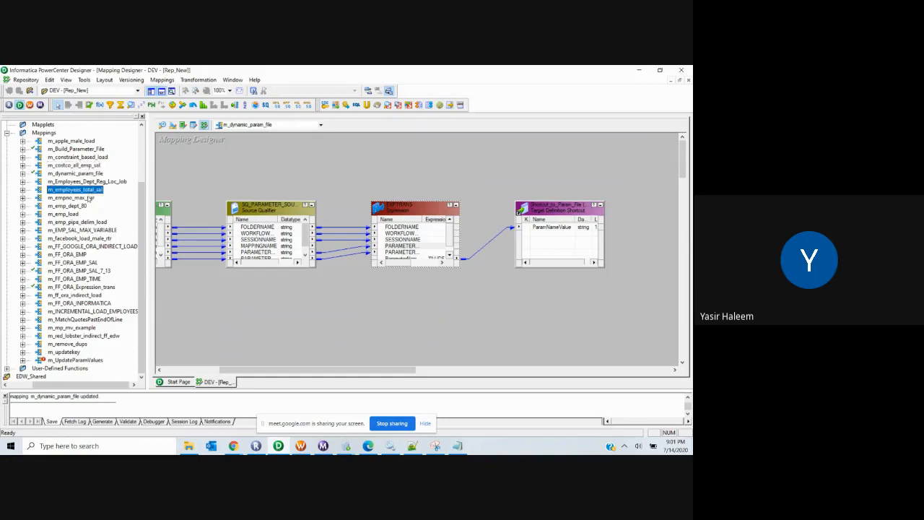
Step: Close param_file.txt, monte_param_file.txt and param_file.prm, discarding param_file.prm's unsaved changes
click(412, 446)
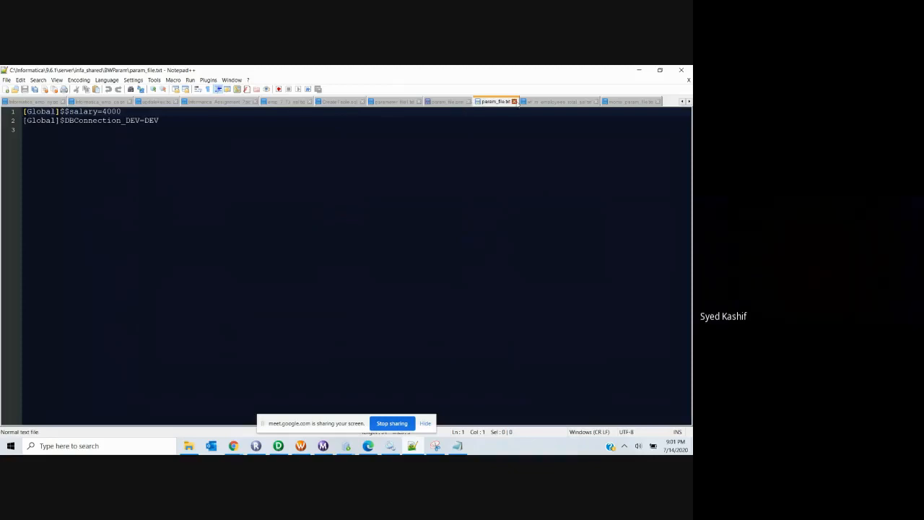
click(514, 101)
click(549, 101)
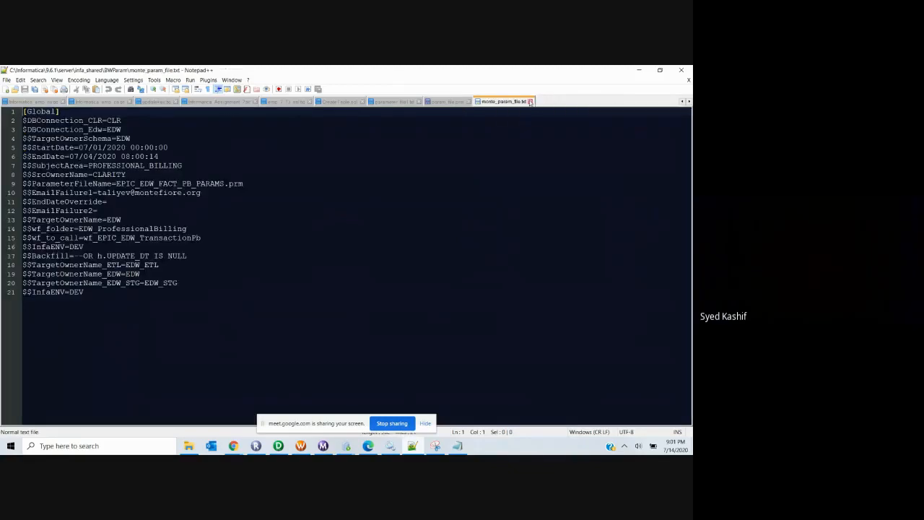
click(533, 102)
click(468, 101)
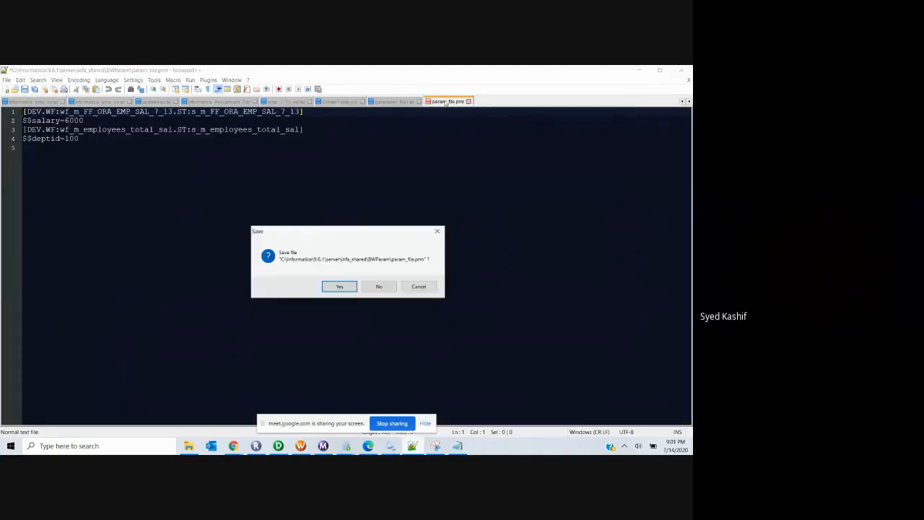
click(377, 286)
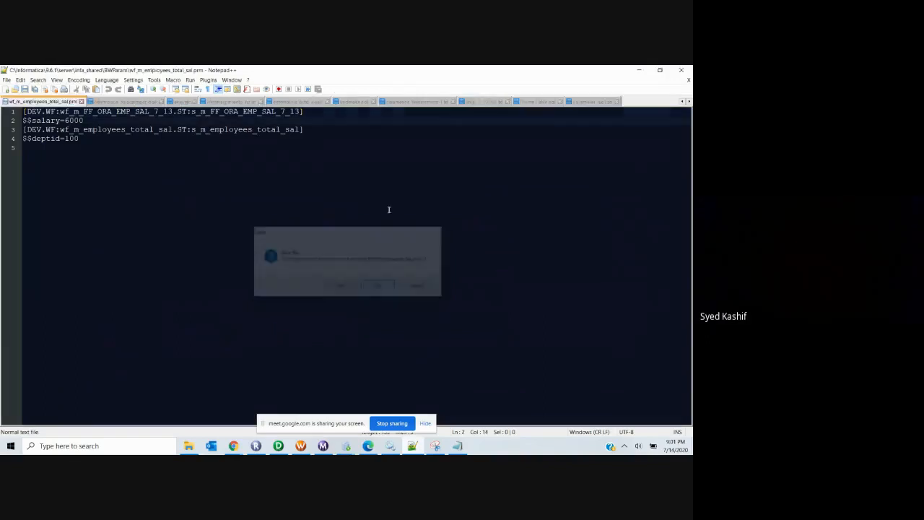
Step: Close emp_7_13_sal.txt, CreateTable.sql and the remaining parameter file tab, then minimize Notepad++
click(442, 102)
click(509, 101)
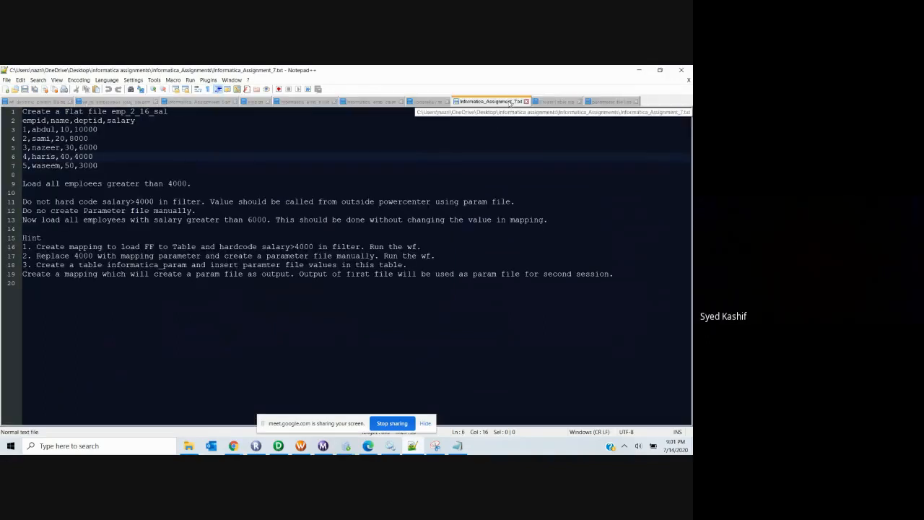
click(578, 101)
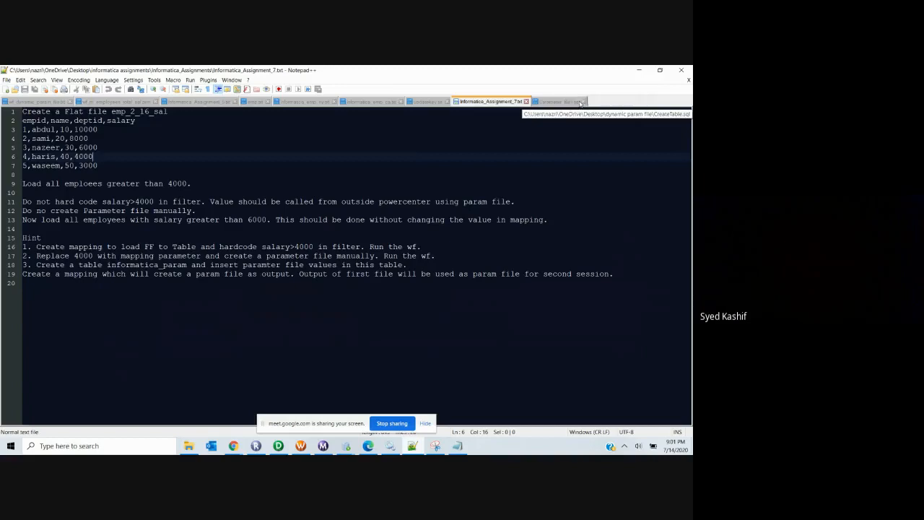
click(581, 102)
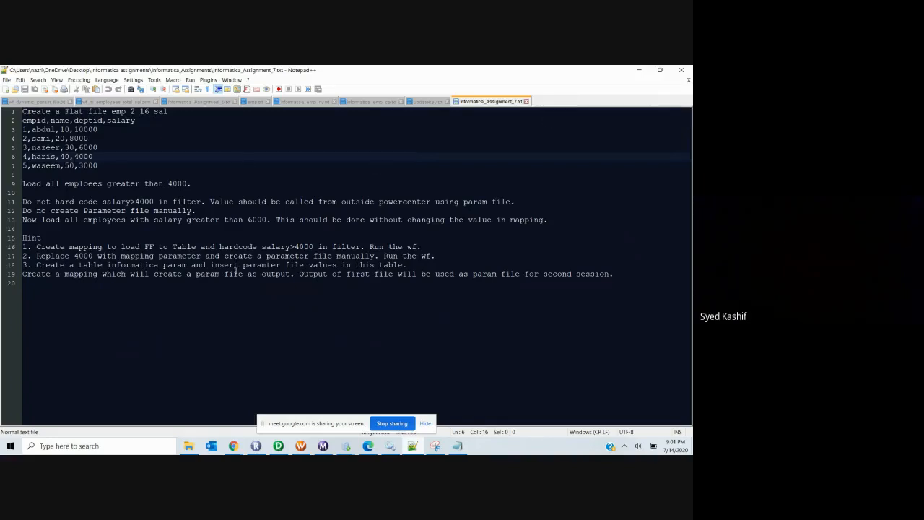
click(639, 71)
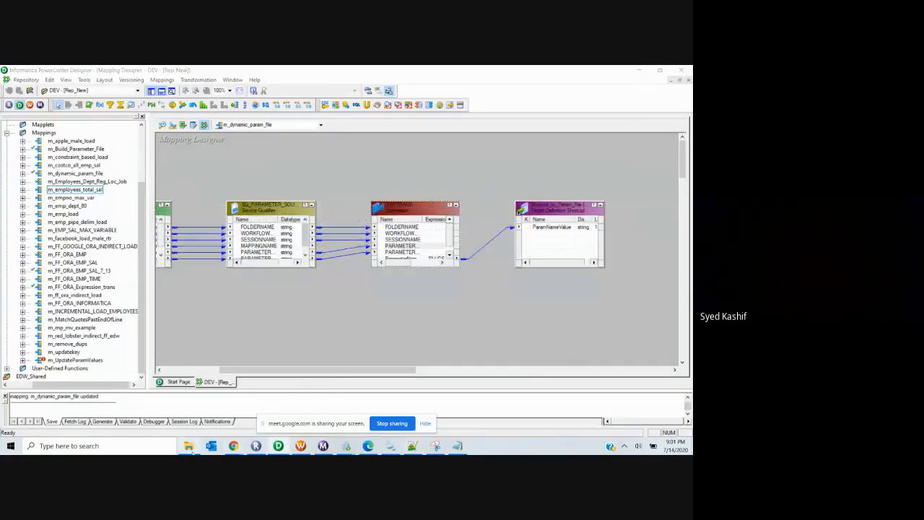
Step: Close the BWParam folder window and minimize Designer, Workflow Manager and SQL Developer
click(189, 445)
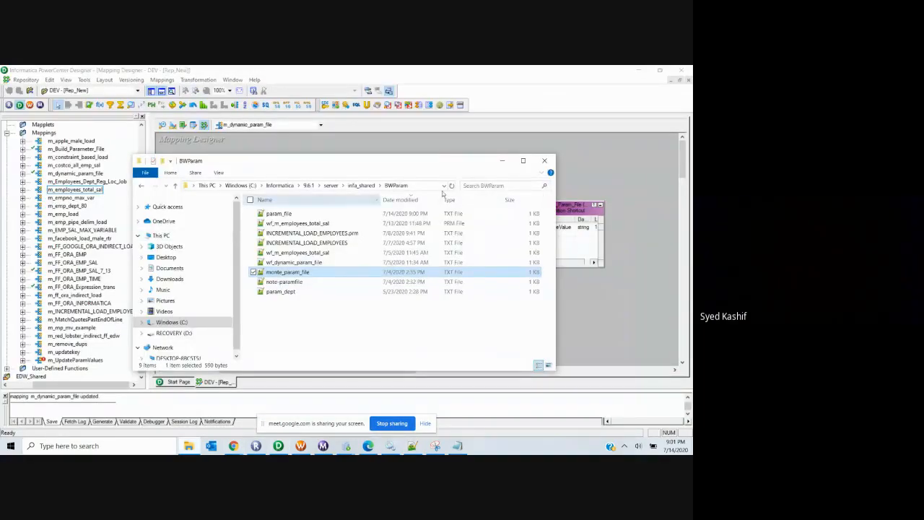
click(544, 160)
click(639, 70)
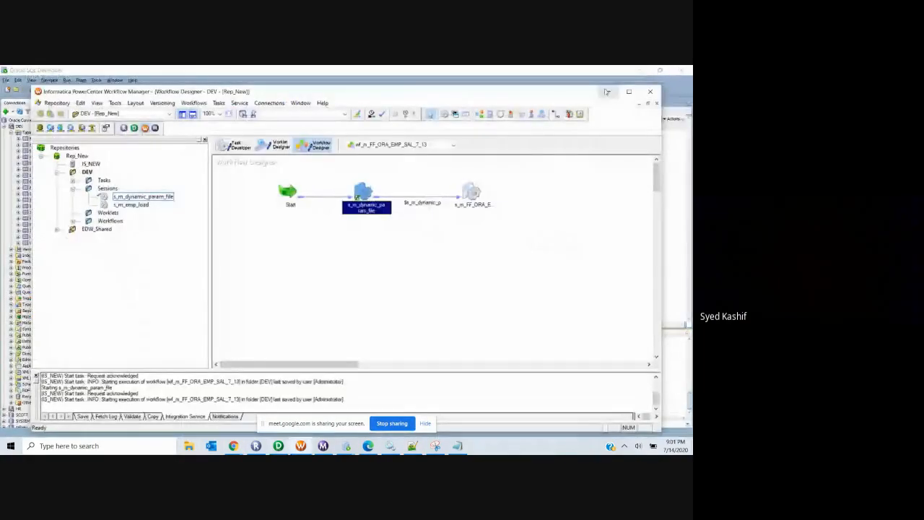
click(608, 92)
click(639, 70)
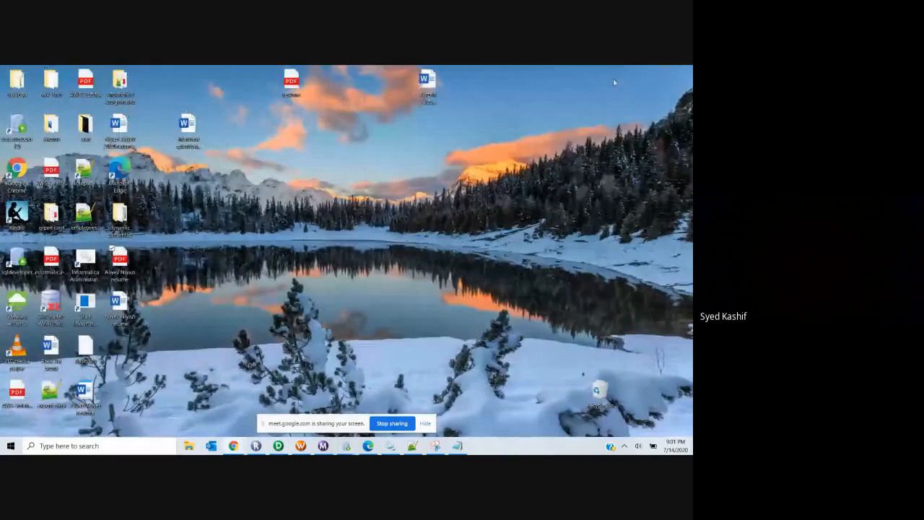
Step: Open Informatica_Assignment_8 from informatica assignments > Informatica_Assignments
double_click(120, 83)
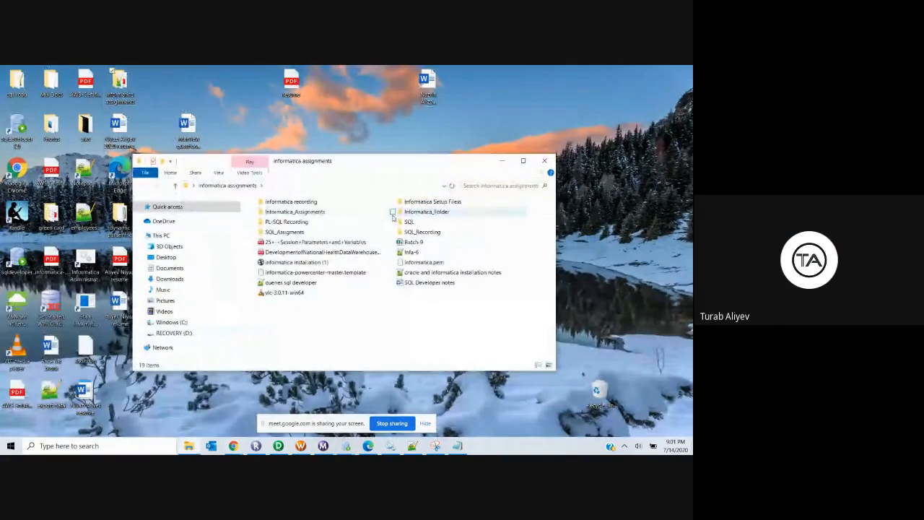
double_click(318, 202)
click(144, 186)
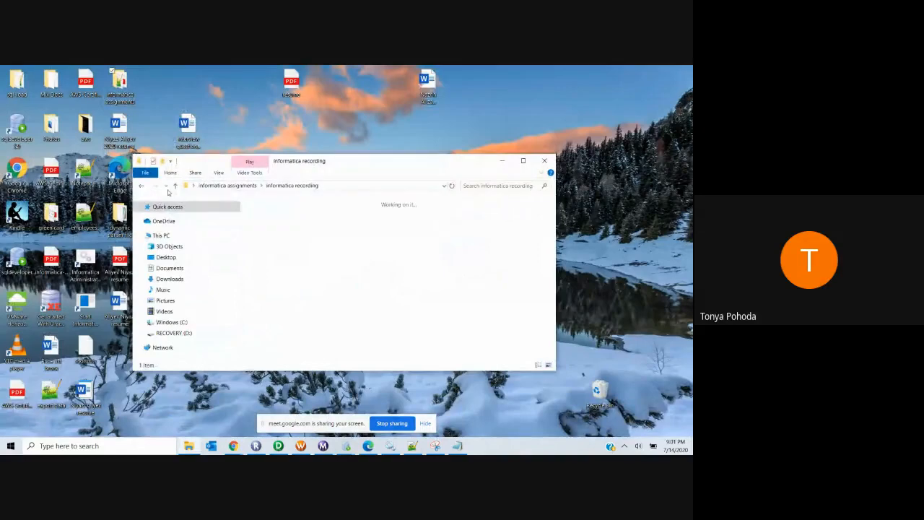
click(297, 213)
double_click(299, 212)
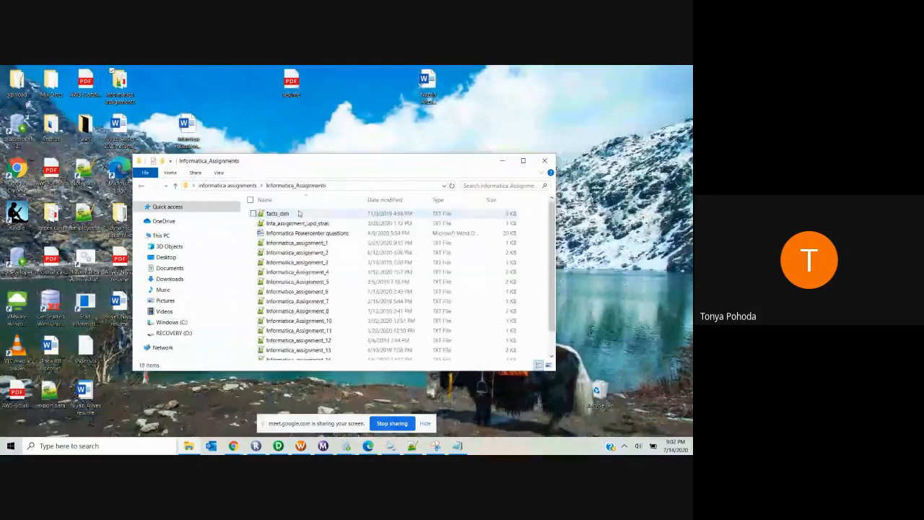
click(319, 312)
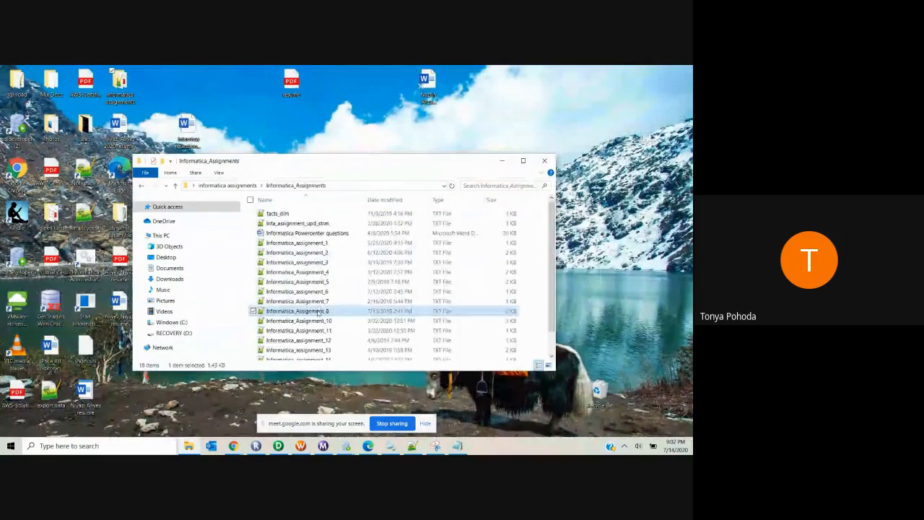
double_click(319, 311)
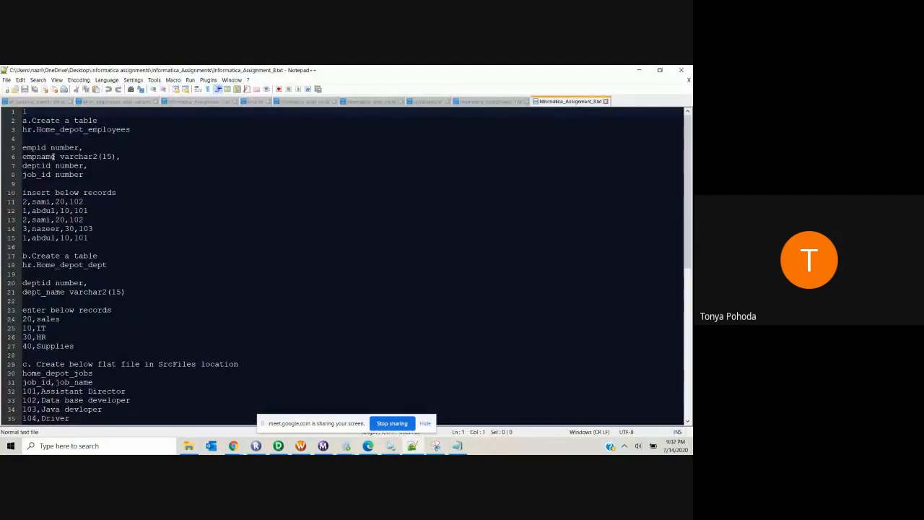
Step: Read through Informatica_Assignment_8.txt and select the hr.Home_depot_employees definition on lines 3–8
scroll(280, 261, down, 3)
scroll(279, 261, up, 3)
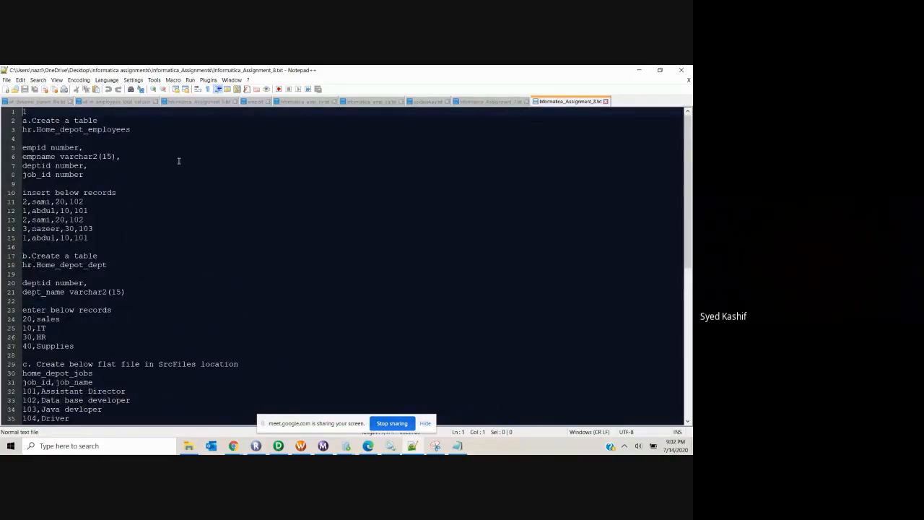
scroll(150, 158, down, 3)
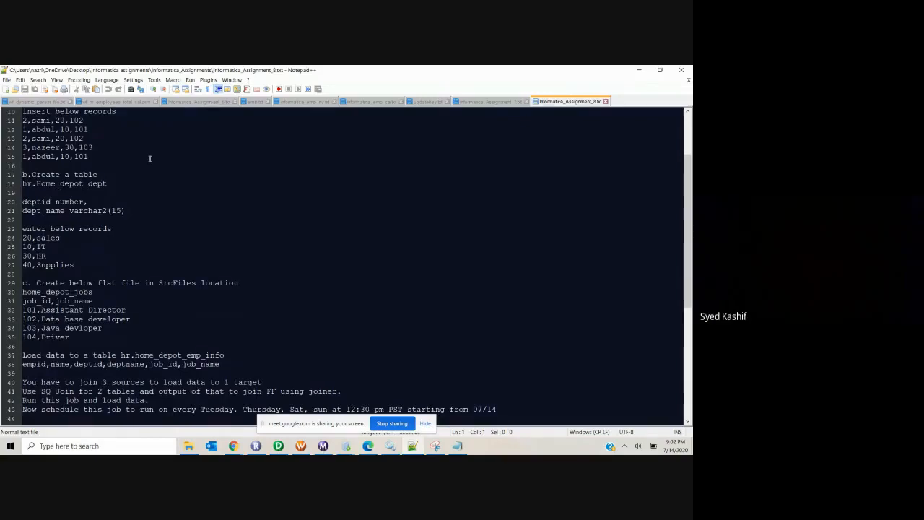
scroll(149, 158, down, 3)
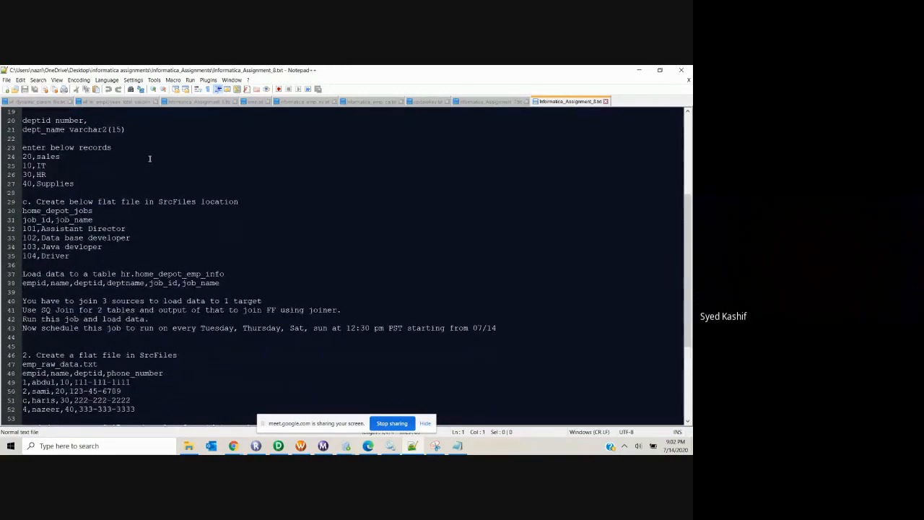
scroll(149, 158, down, 1)
scroll(149, 158, down, 3)
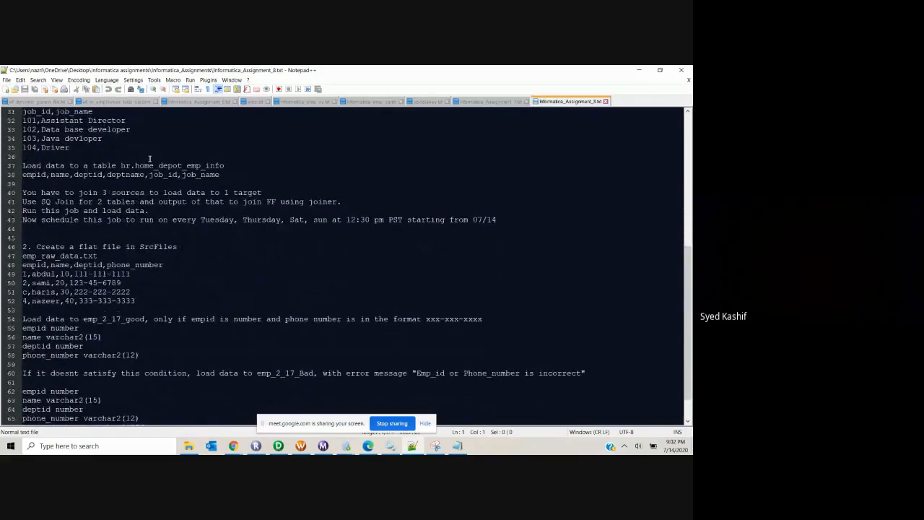
scroll(150, 158, down, 2)
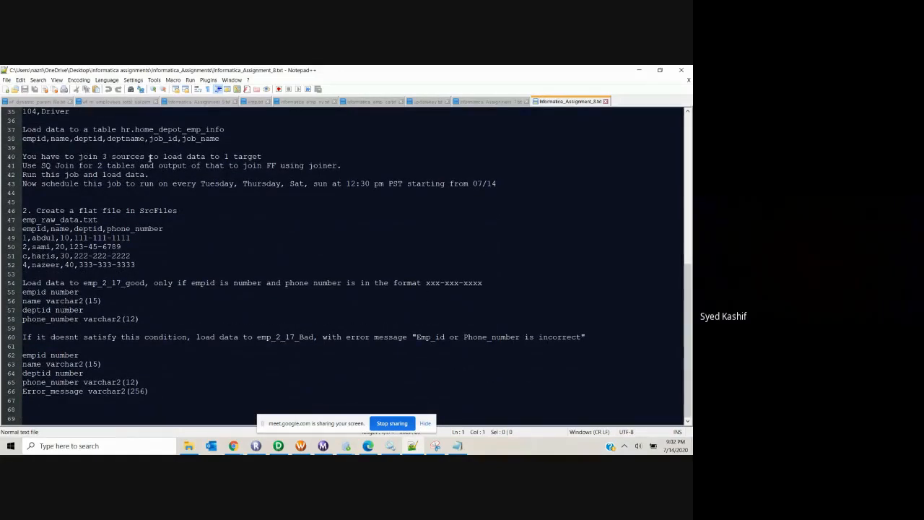
ctrl+scroll(150, 158, down, 1)
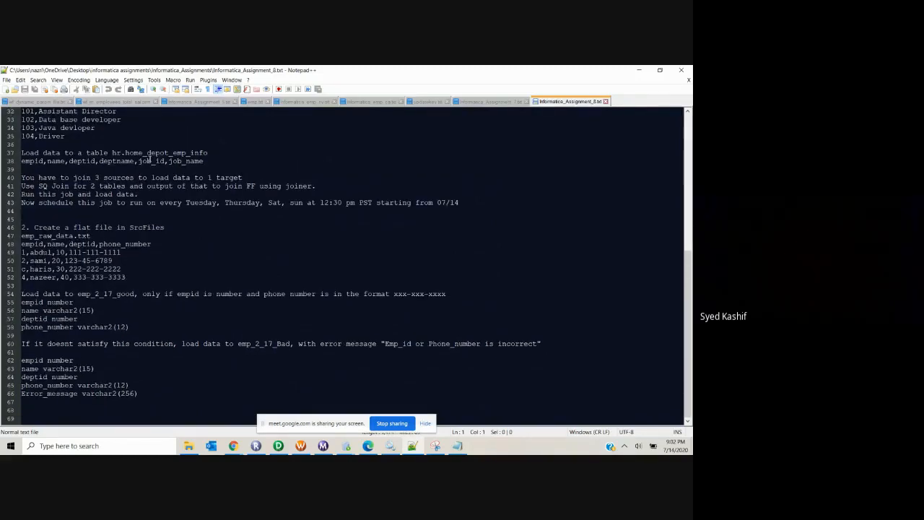
scroll(149, 158, up, 10)
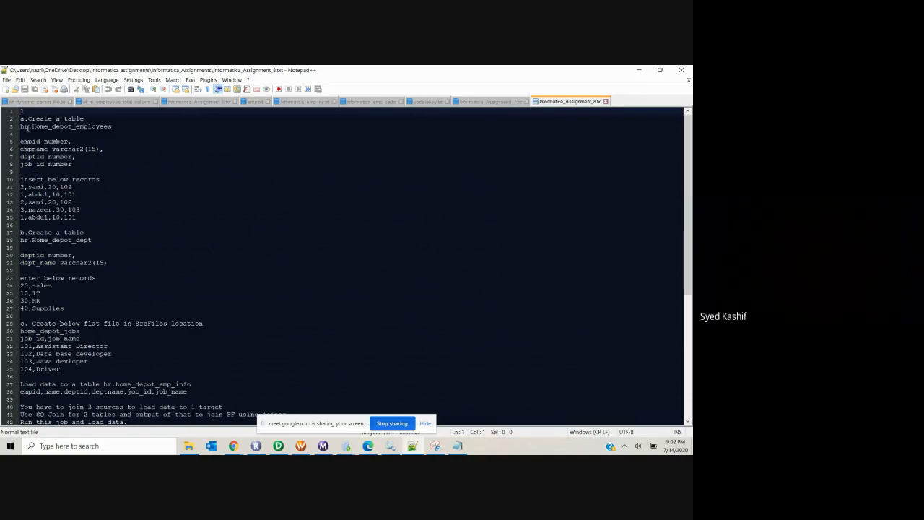
click(74, 163)
drag(73, 163, 16, 132)
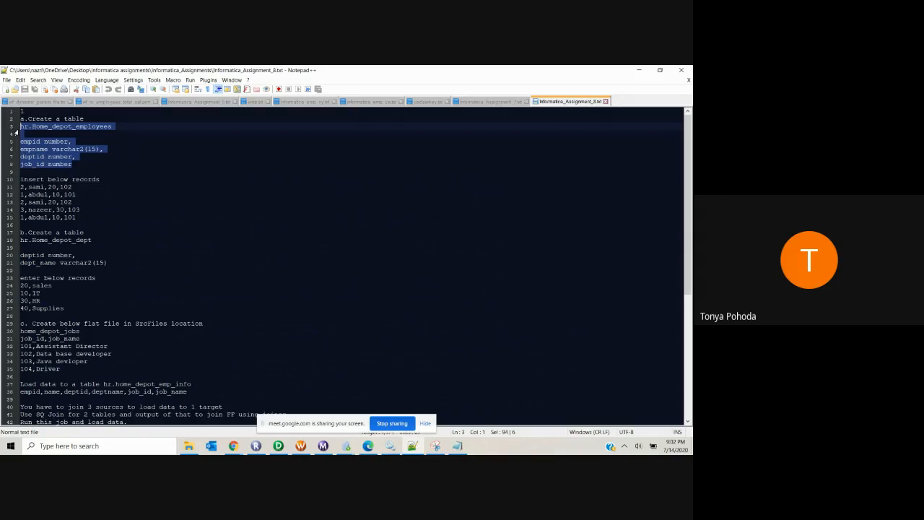
Step: Close the DEV~2 worksheet in Oracle SQL Developer, discarding its unsaved changes
mouse_move(347, 445)
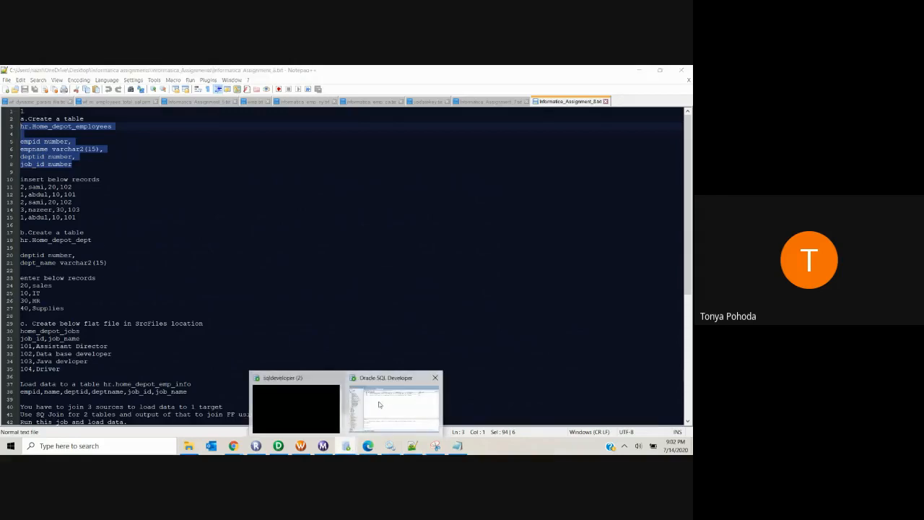
click(383, 402)
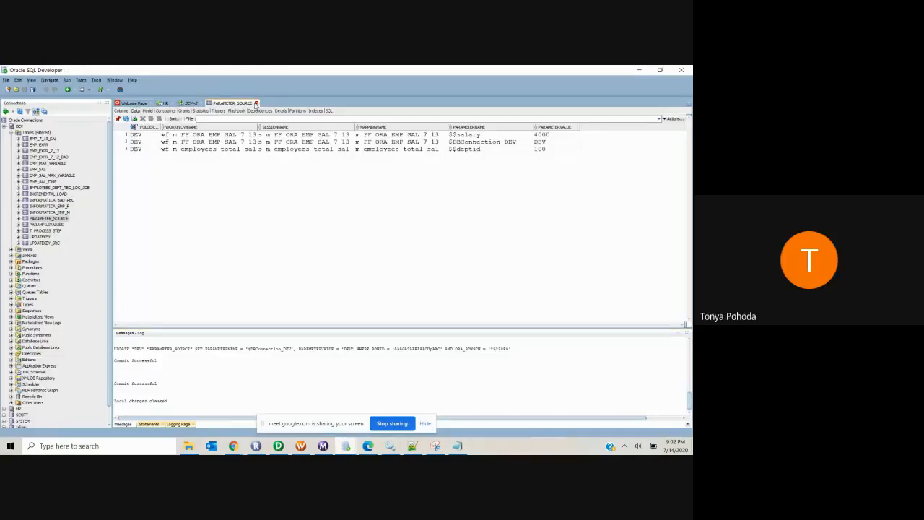
click(199, 103)
click(201, 104)
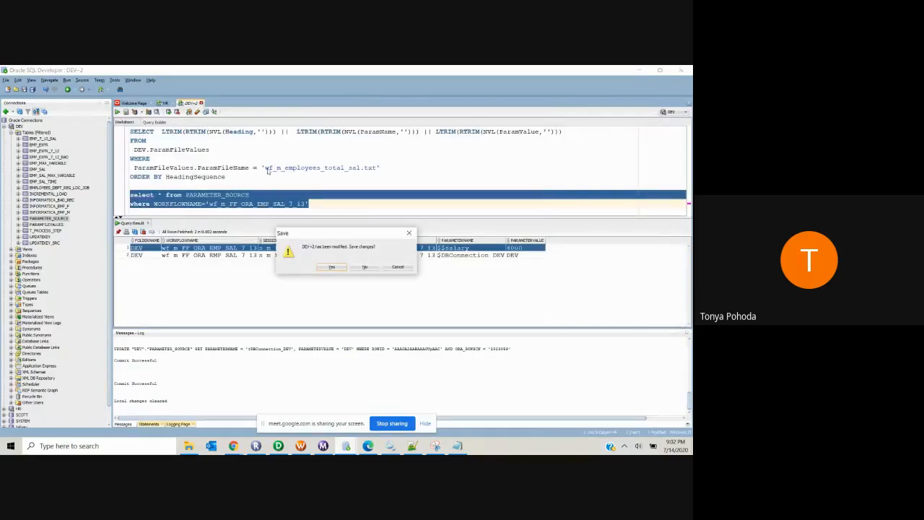
click(364, 264)
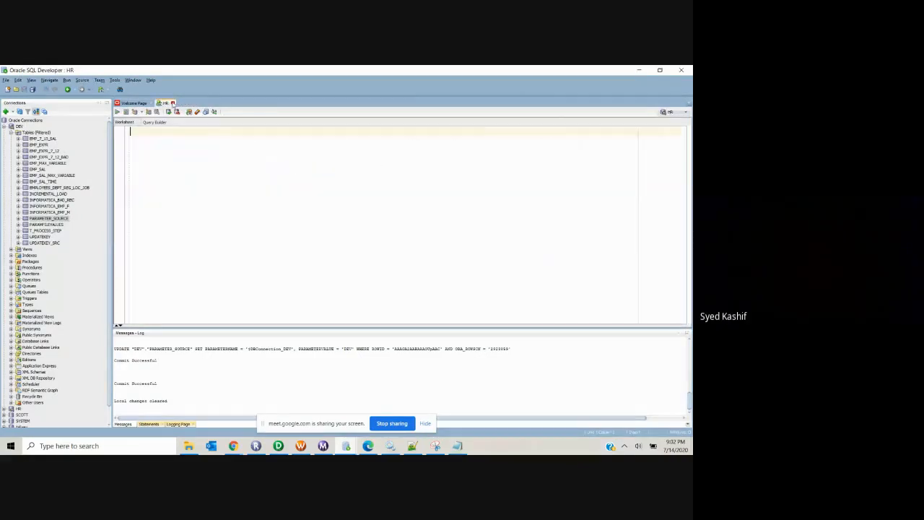
Step: Close the Messages - Log panel and minimize SQL Developer
click(685, 334)
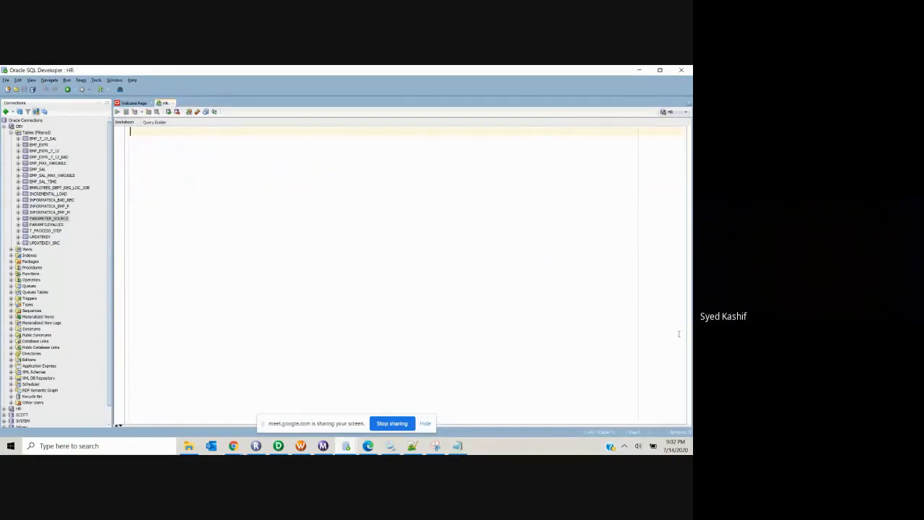
mouse_move(348, 447)
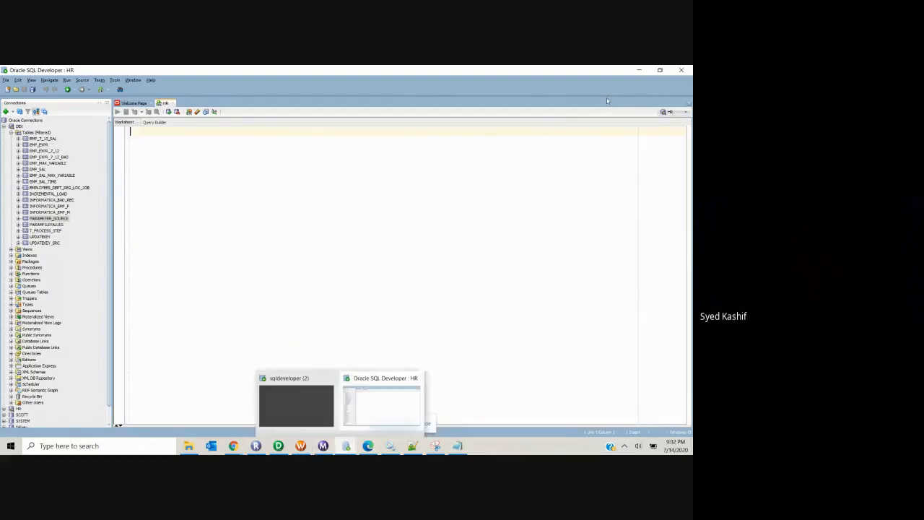
click(639, 70)
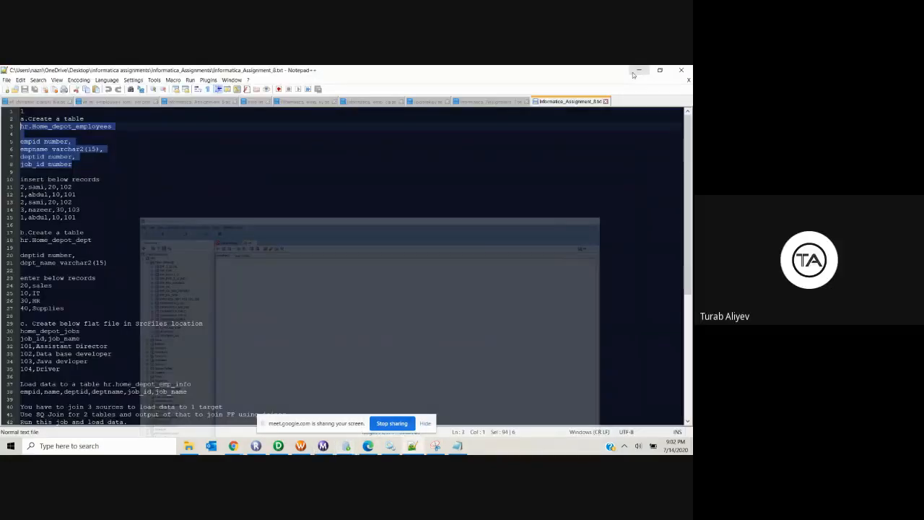
Step: Minimize Notepad++ and end the desktop share from the Chrome Google Meet window
click(633, 72)
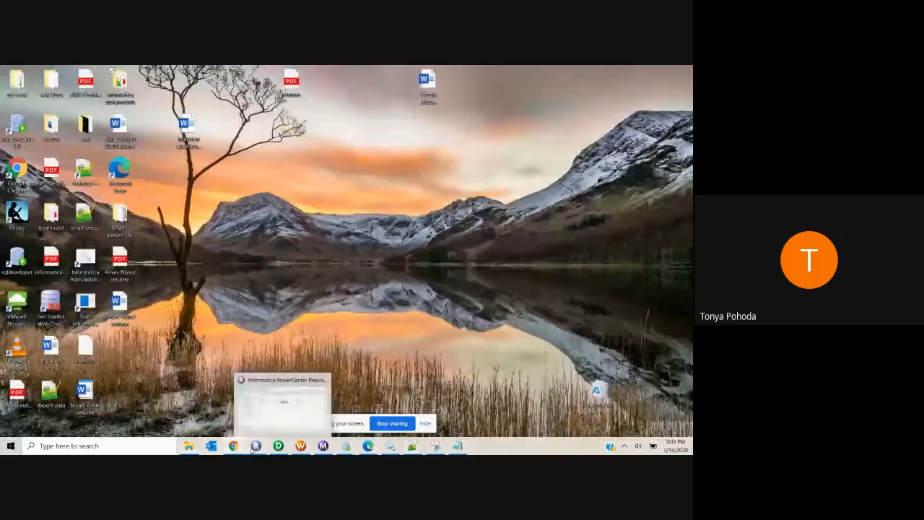
mouse_move(232, 445)
click(242, 412)
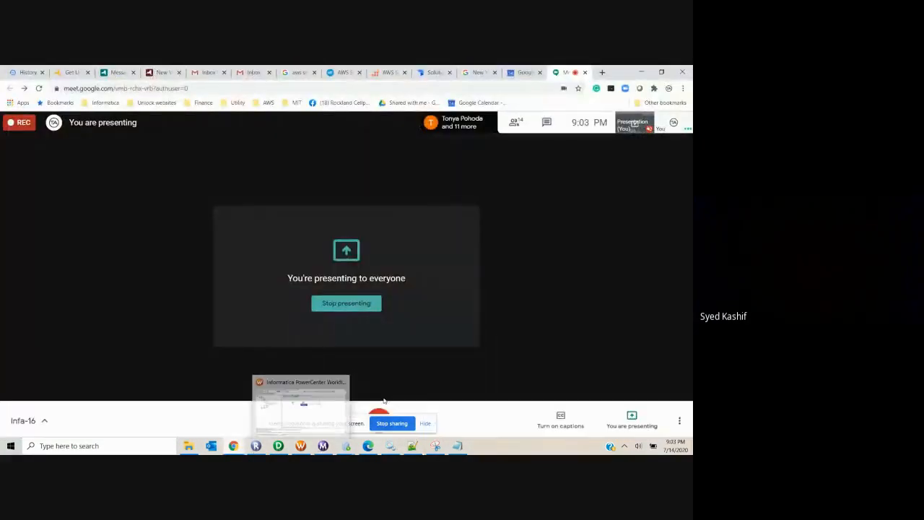
click(409, 426)
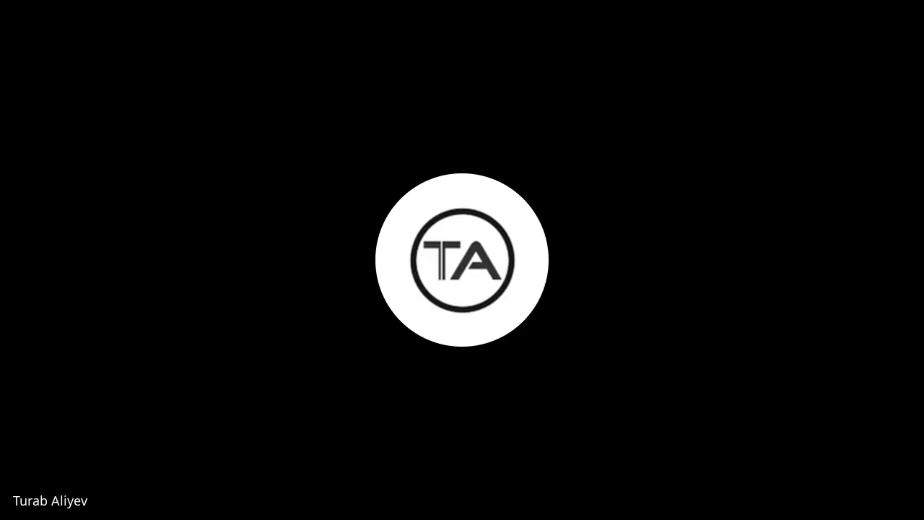
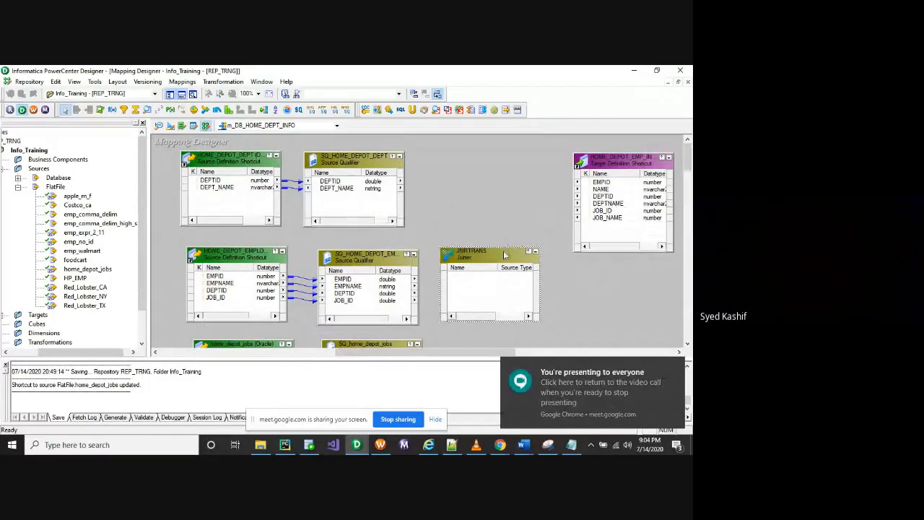
Step: Delete the JNRTRANS Joiner from the m_DB_HOME_DEPT_INFO mapping and confirm the removal
key(Delete)
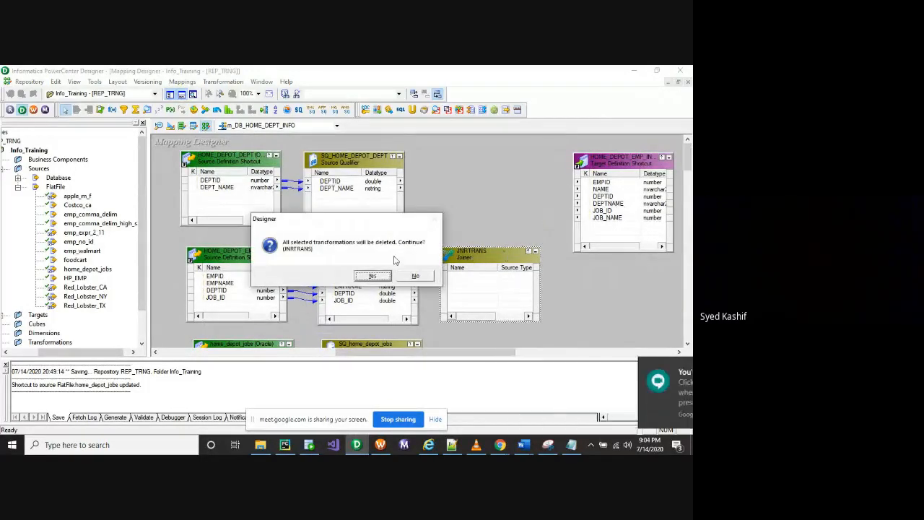
click(370, 277)
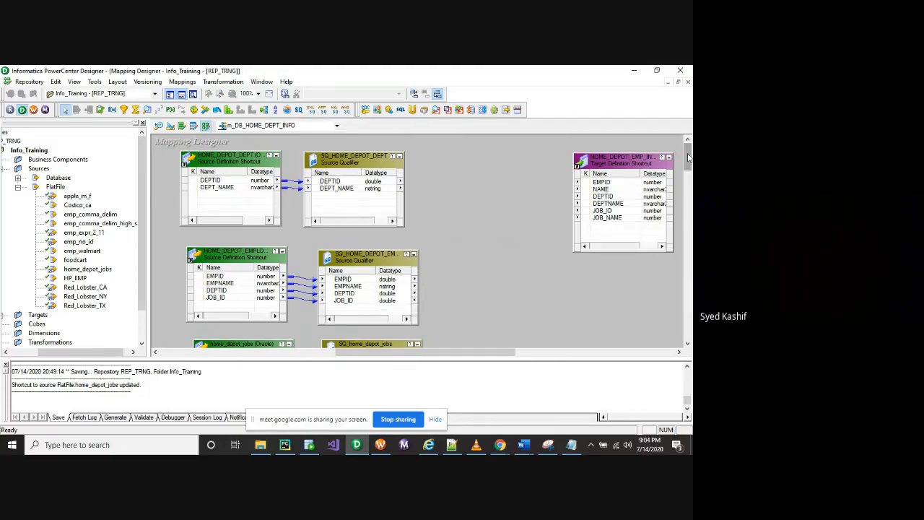
mouse_move(689, 157)
mouse_down()
mouse_move(689, 167)
mouse_move(689, 159)
mouse_up()
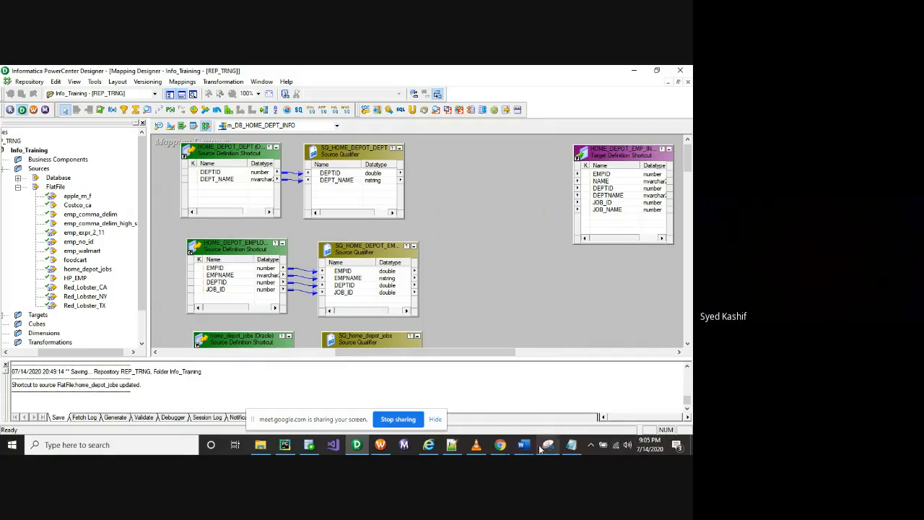
Step: Bring the Designer window with m_FF_ORA_GOOD_BAD forward, maximize it, and dismiss the Meet presenting notice
click(499, 445)
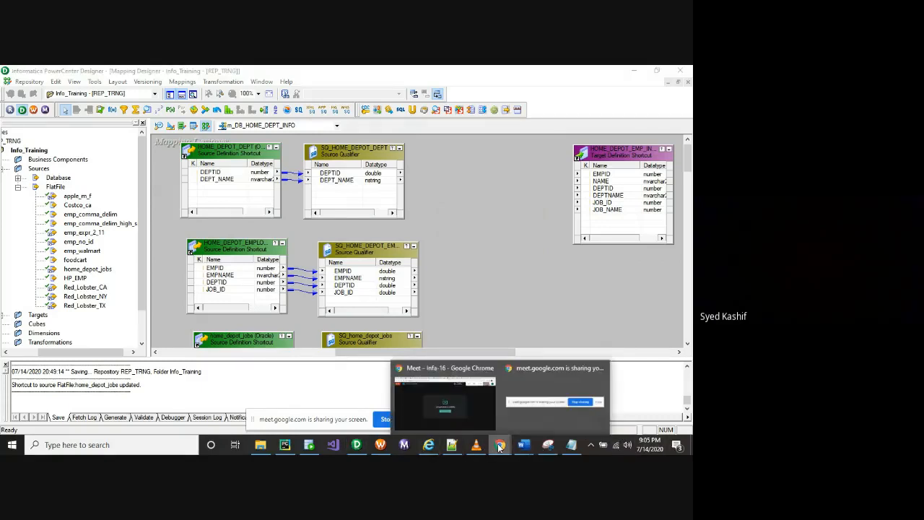
mouse_move(467, 416)
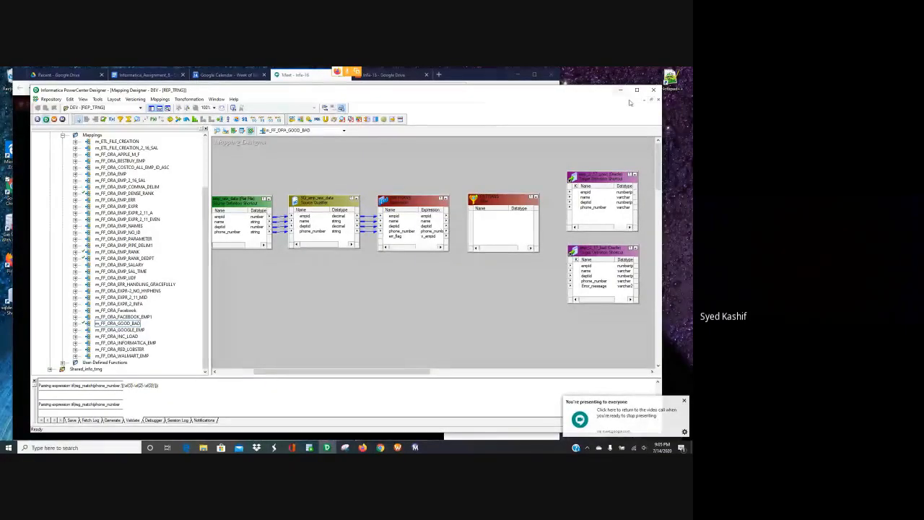
click(636, 90)
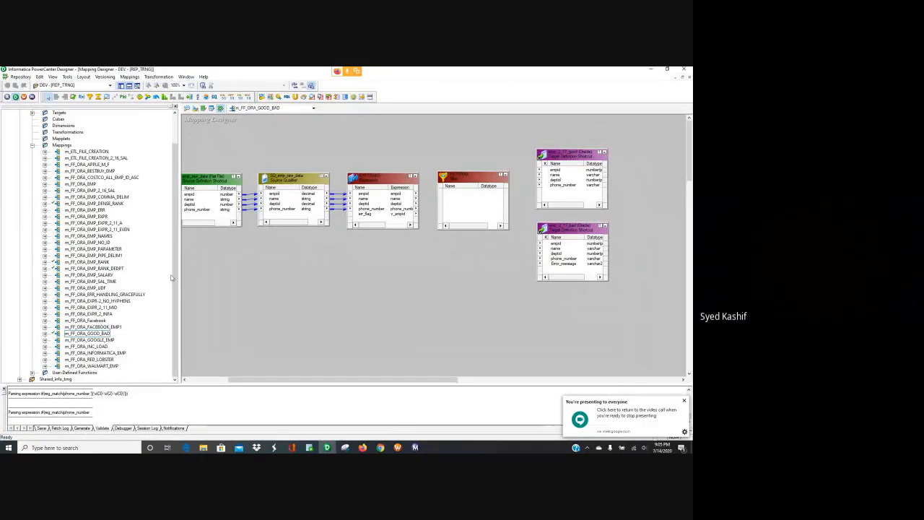
click(684, 402)
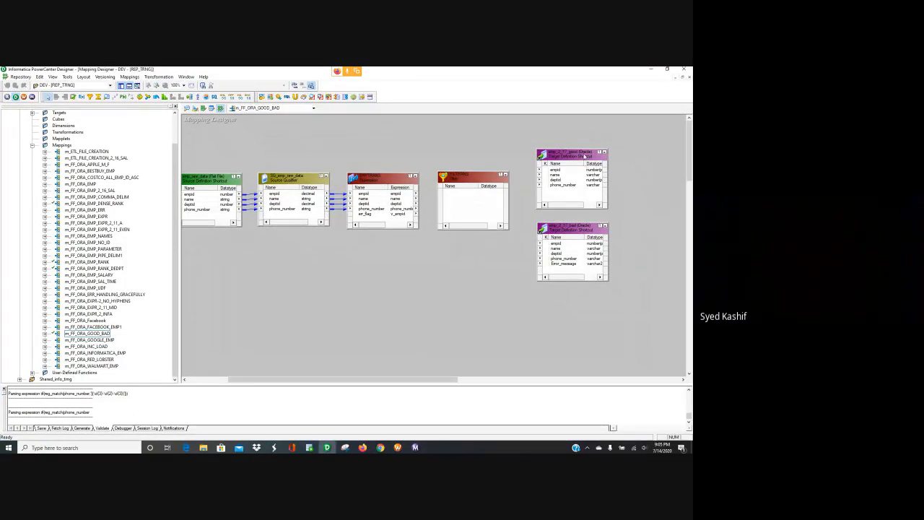
Step: In EXPTRANS, replace err_flag's v_empid expression with the beginning 'iif(reg_' in the Expression Editor
double_click(387, 179)
click(286, 187)
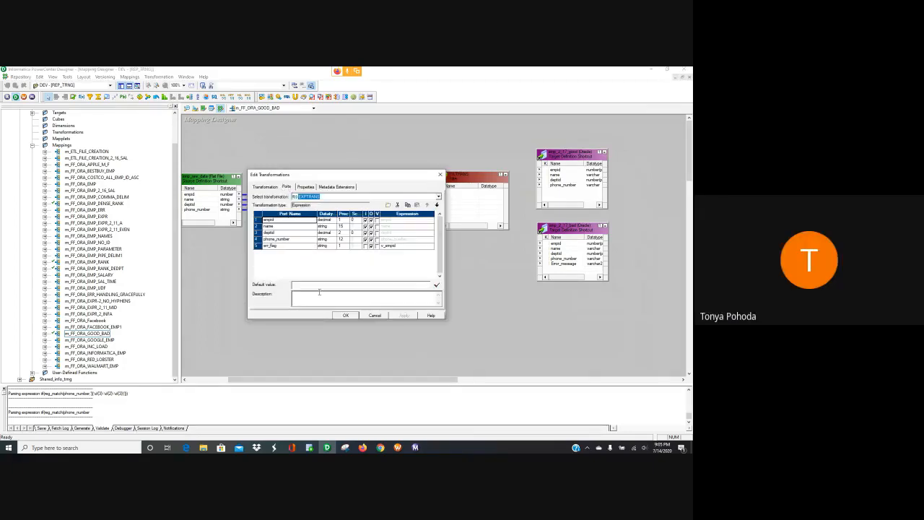
click(291, 247)
click(396, 246)
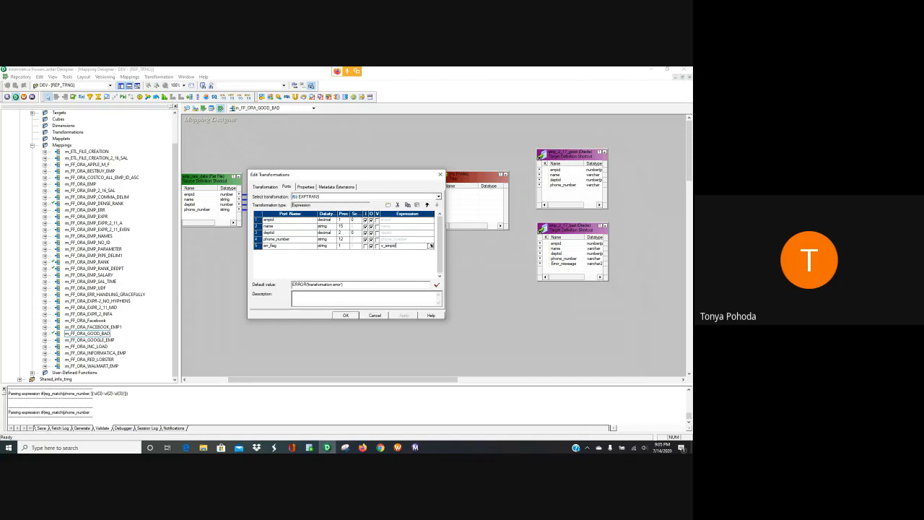
click(431, 246)
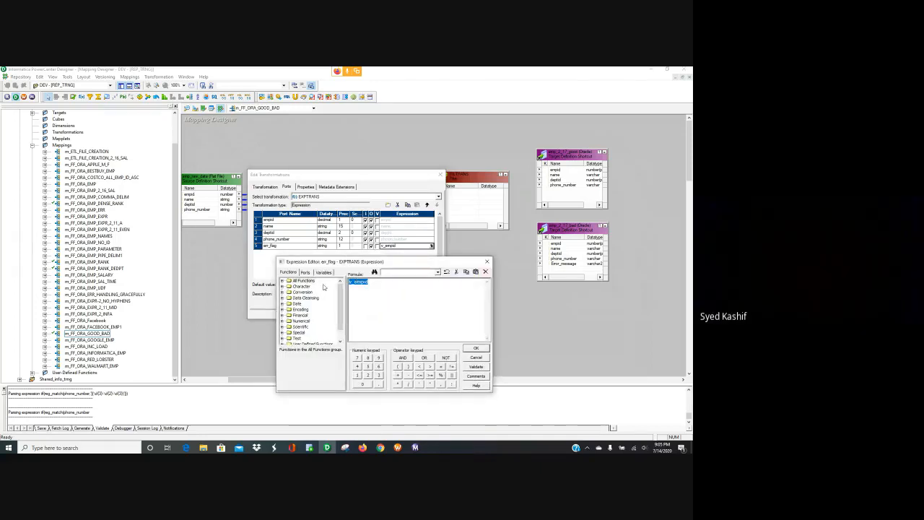
key(Delete)
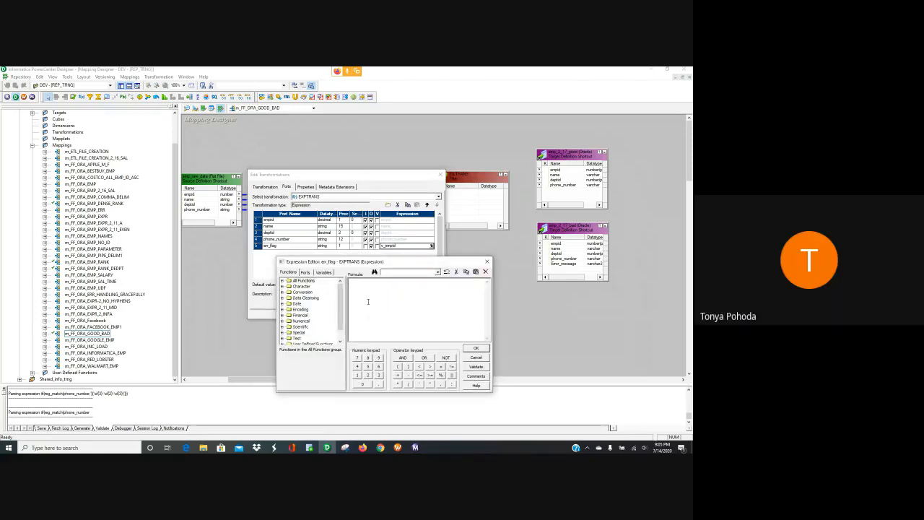
text(iif)
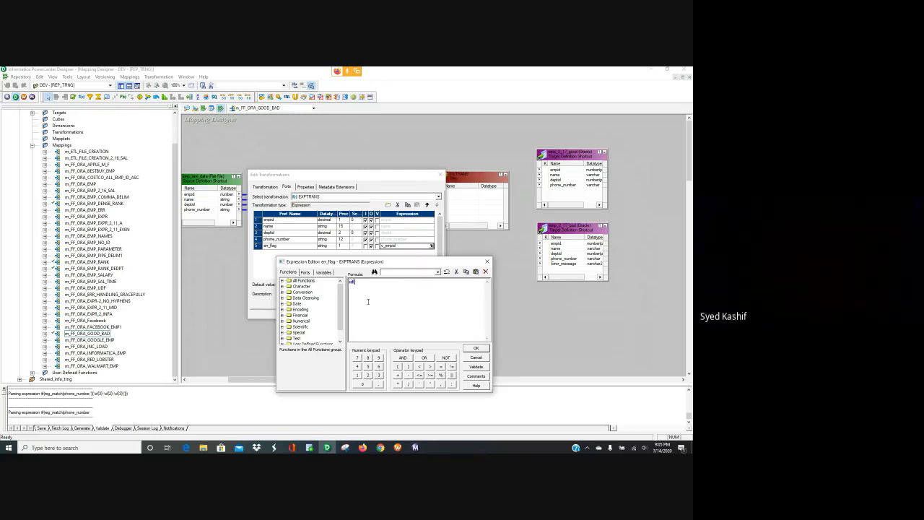
text((re)
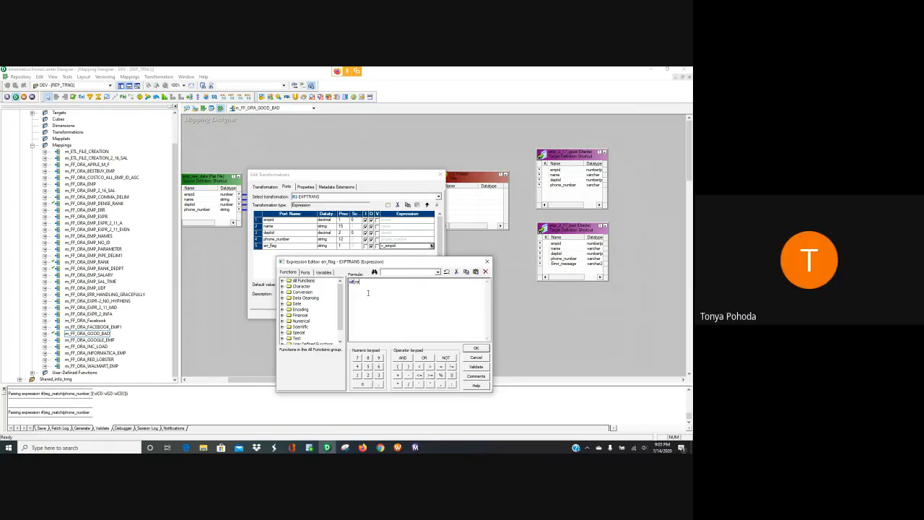
text(g_)
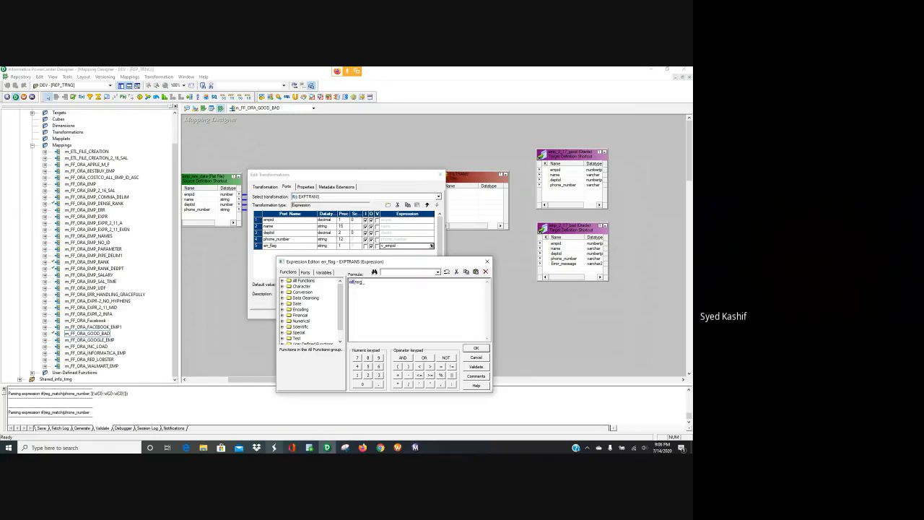
click(363, 448)
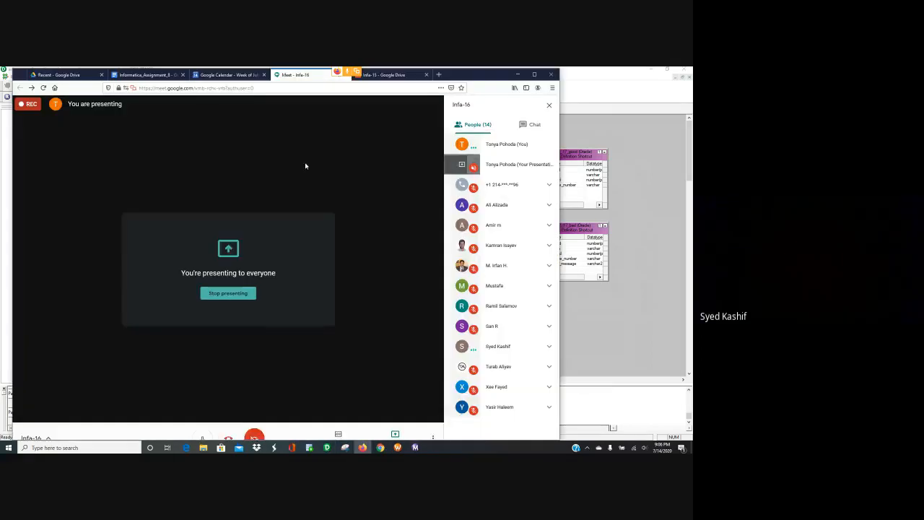
Step: In Informatica_Assignment_8, review the load conditions and highlight the xxx-xxx-xxxx phone format
click(144, 74)
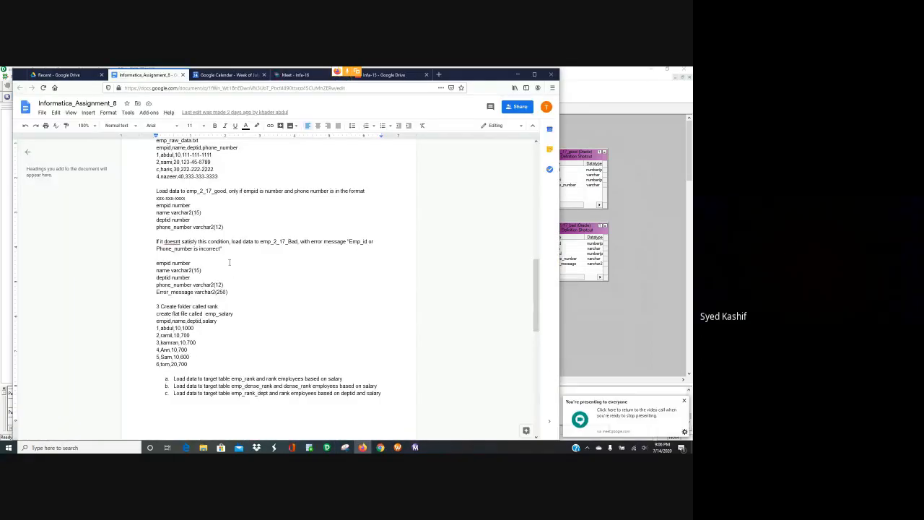
scroll(217, 217, up, 1)
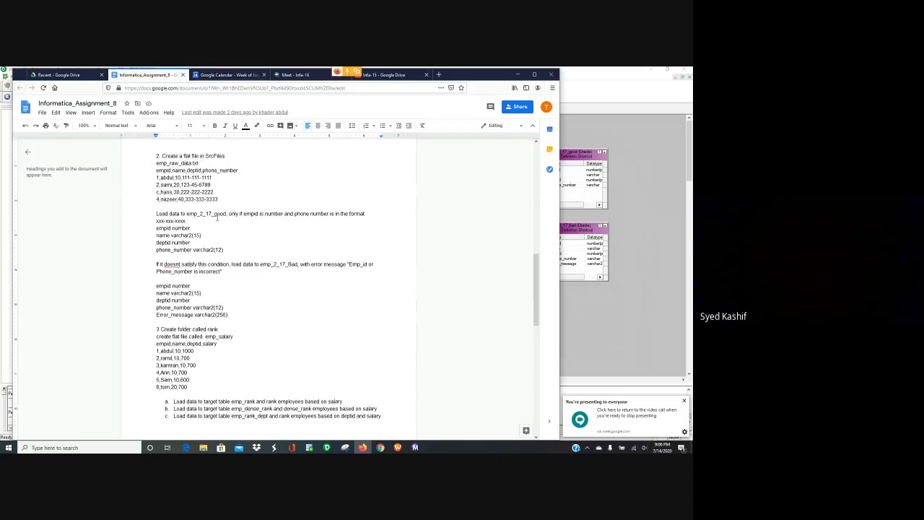
scroll(216, 218, up, 2)
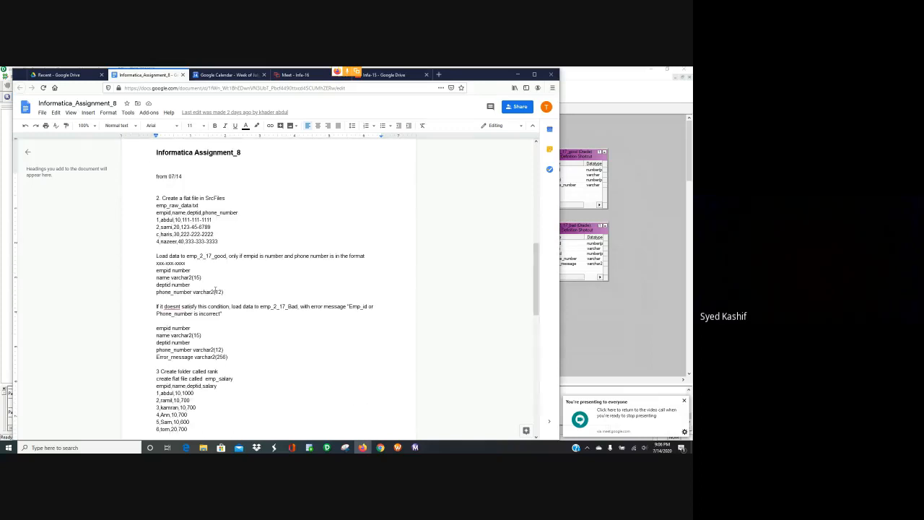
scroll(215, 289, down, 2)
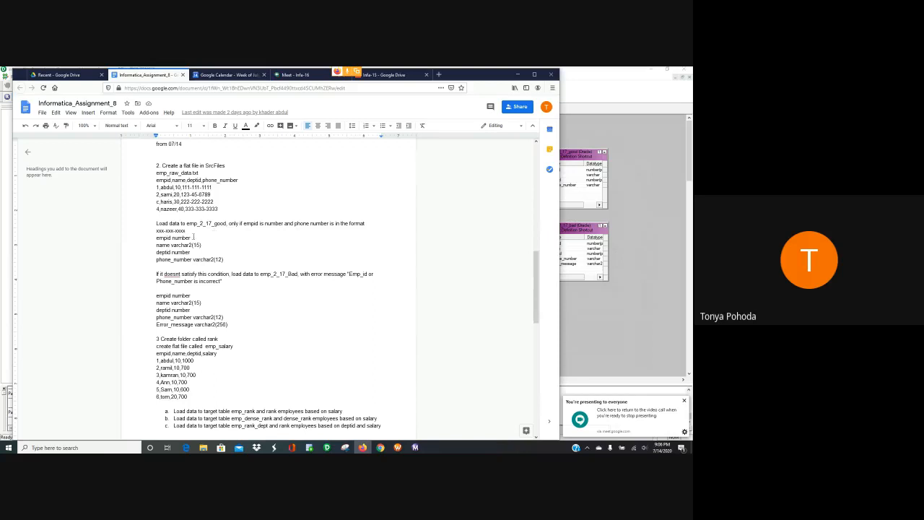
drag(192, 230, 157, 224)
drag(287, 248, 206, 222)
drag(186, 231, 155, 231)
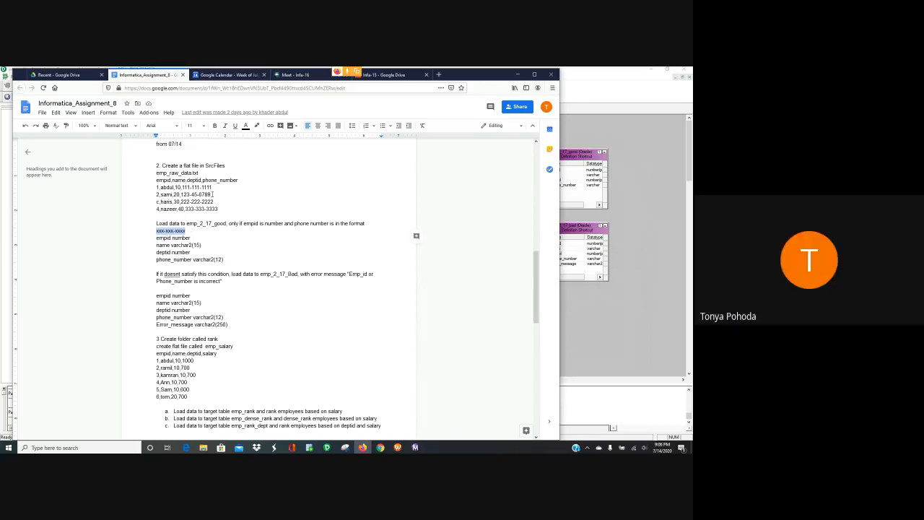
Step: Compare the second and third sample records, then return to the err_flag expression editor
drag(211, 194, 156, 194)
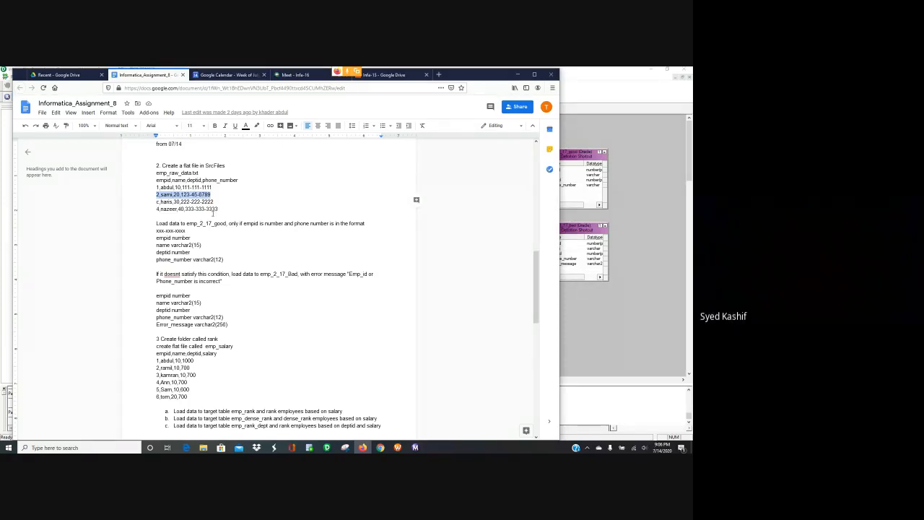
triple_click(243, 204)
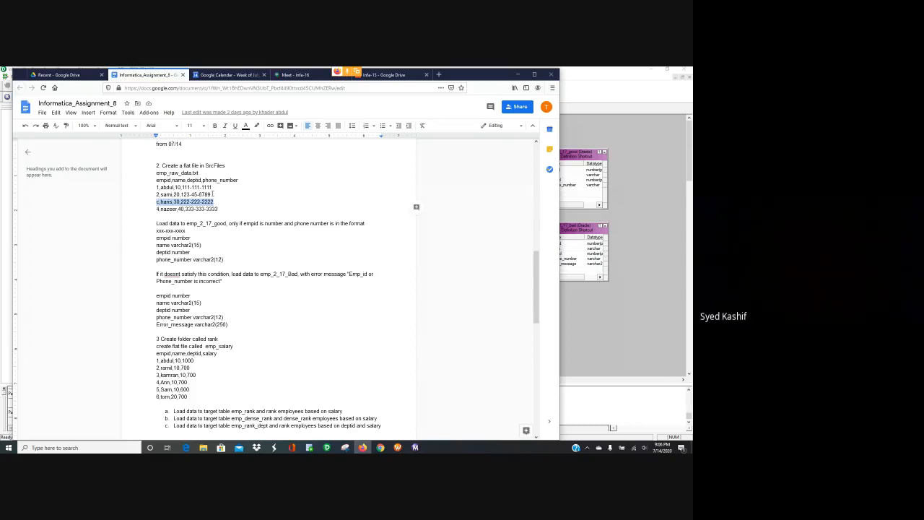
triple_click(212, 194)
triple_click(217, 202)
triple_click(214, 194)
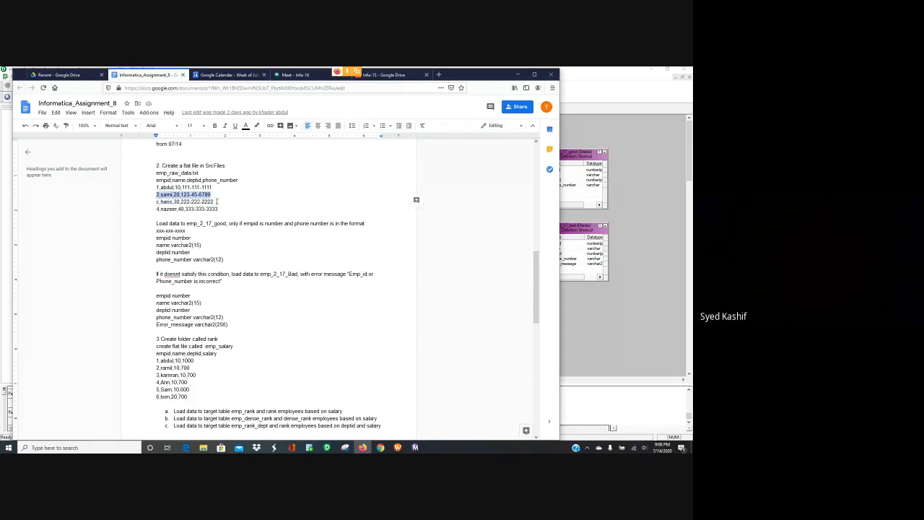
triple_click(153, 202)
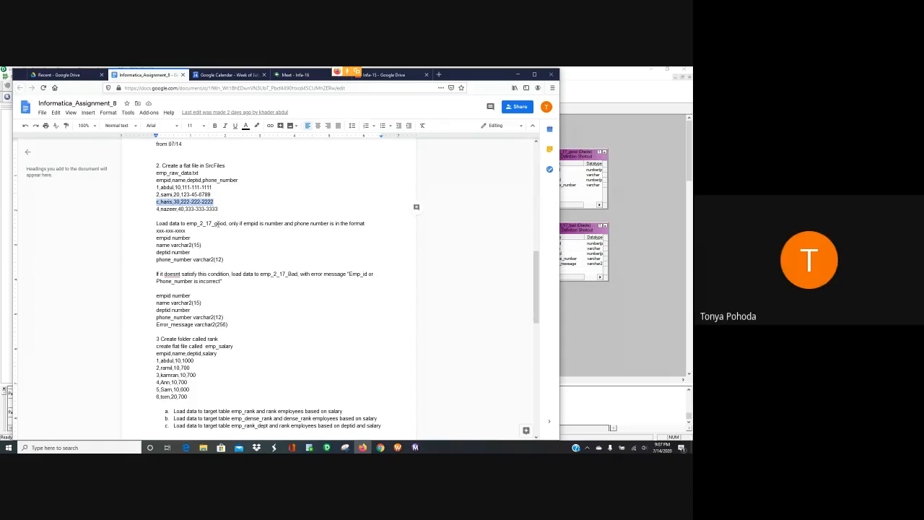
click(225, 205)
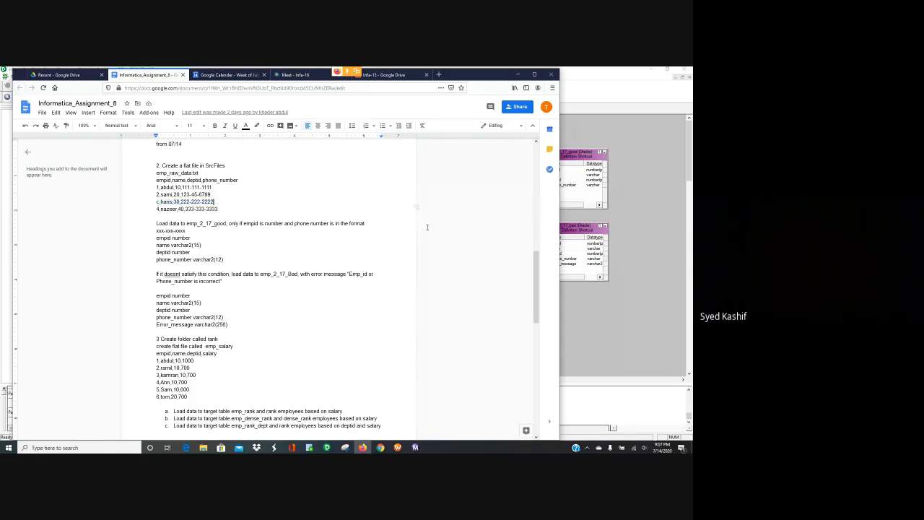
click(634, 318)
click(384, 283)
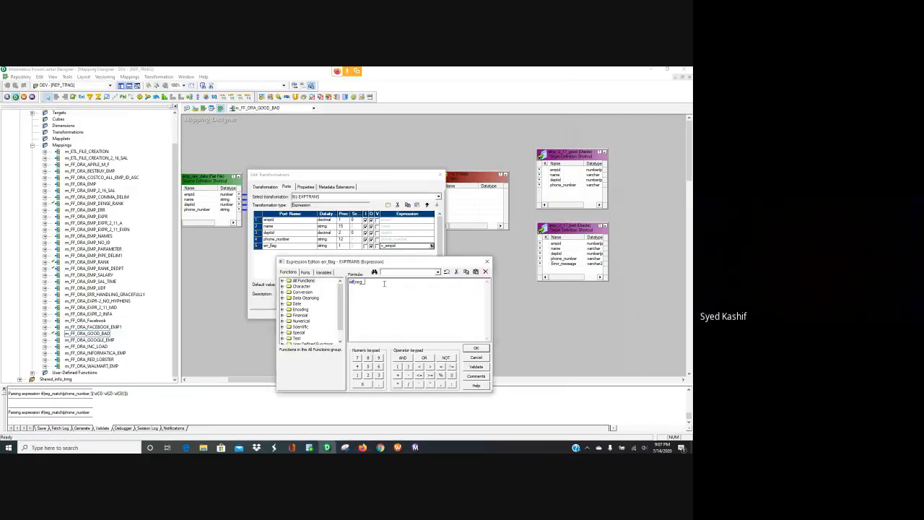
text(_match)
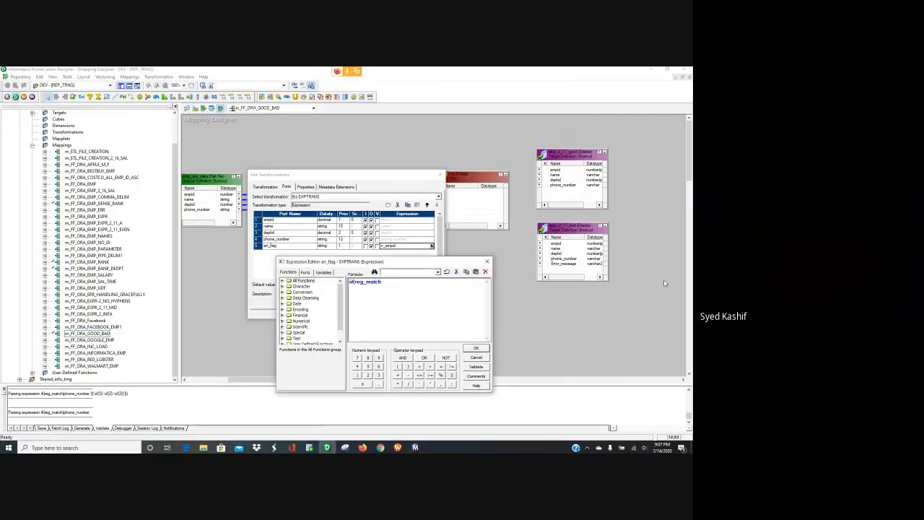
click(475, 358)
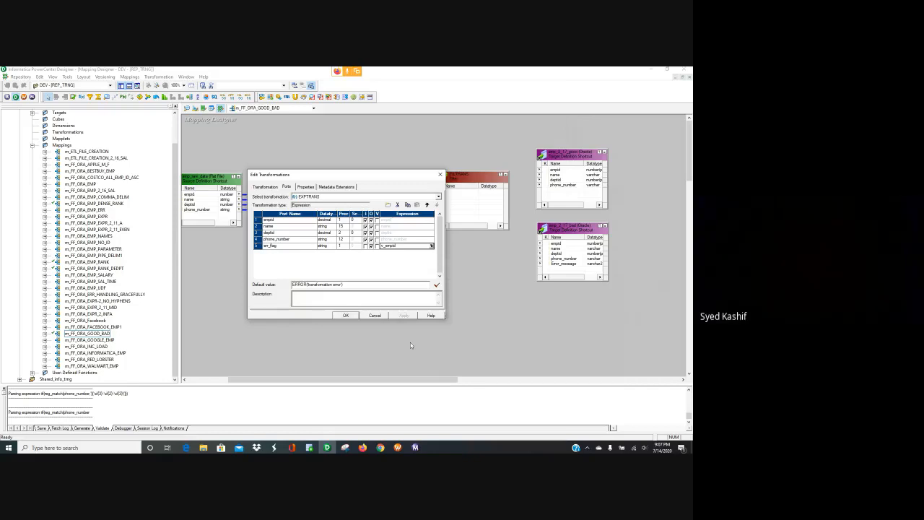
click(380, 315)
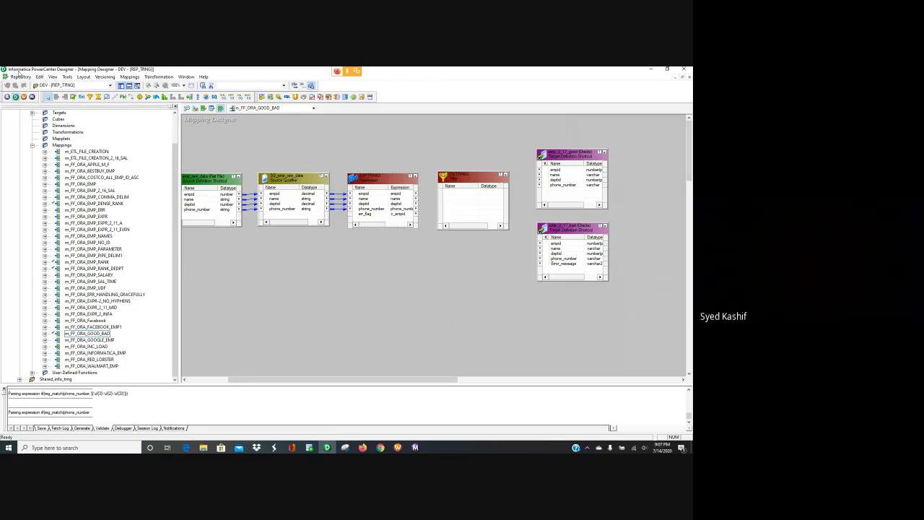
click(4, 77)
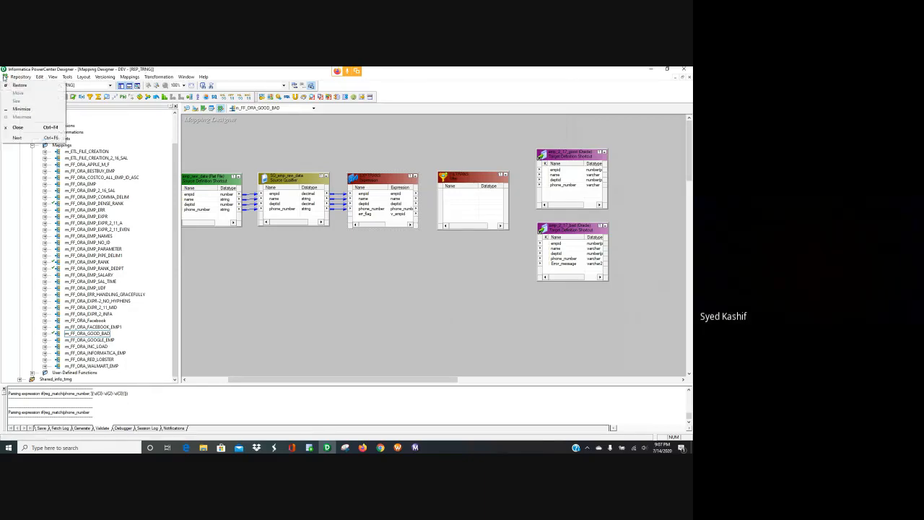
click(233, 245)
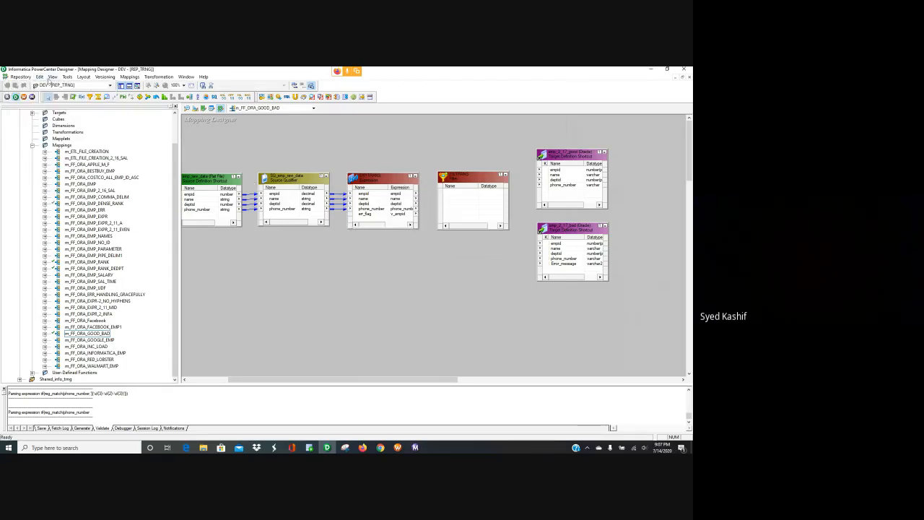
scroll(117, 149, up, 2)
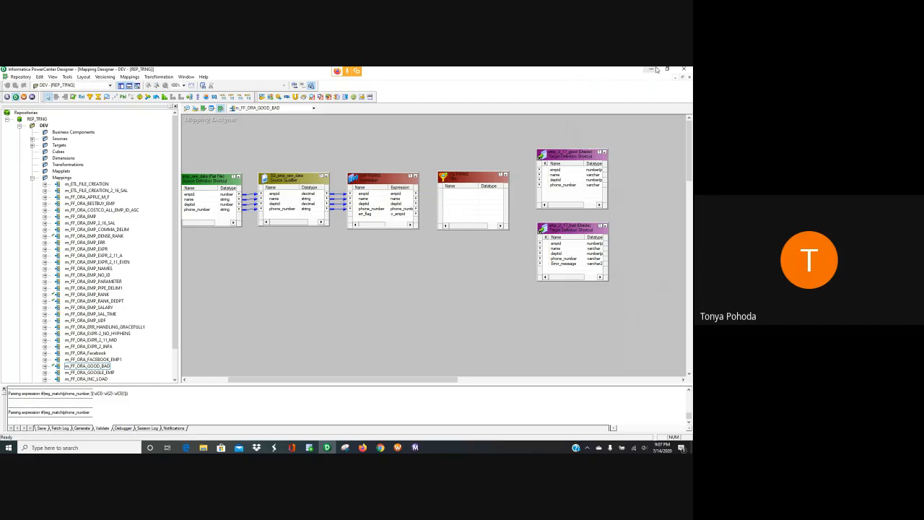
Step: Search the PowerCenter help for reg_match and open the REG_MATCH topic
click(203, 77)
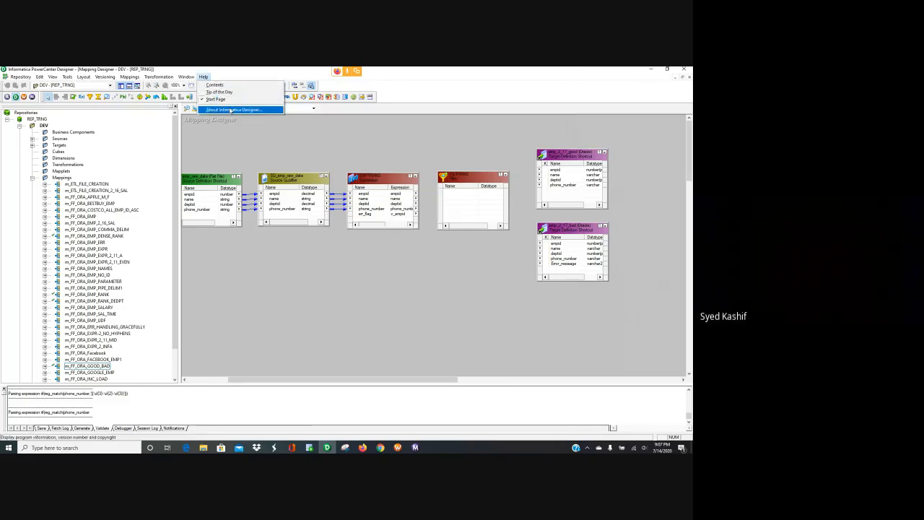
click(219, 86)
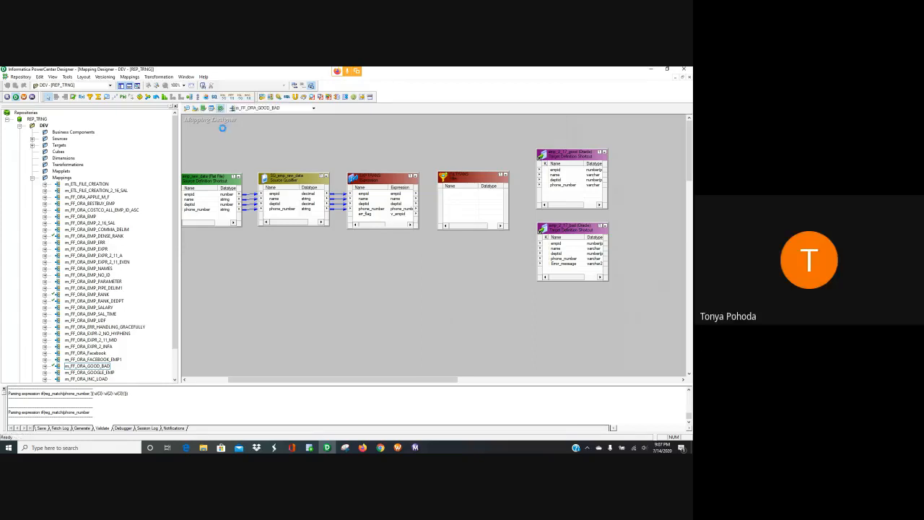
scroll(63, 136, down, 5)
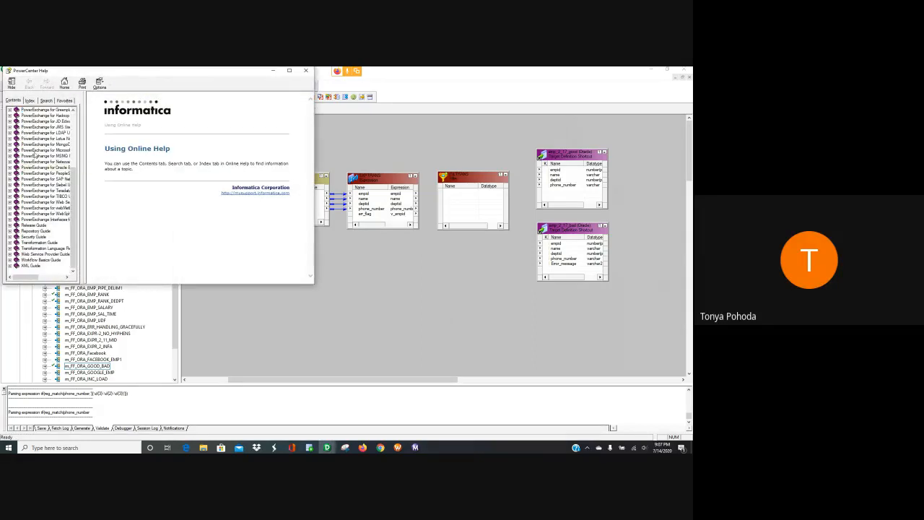
click(46, 100)
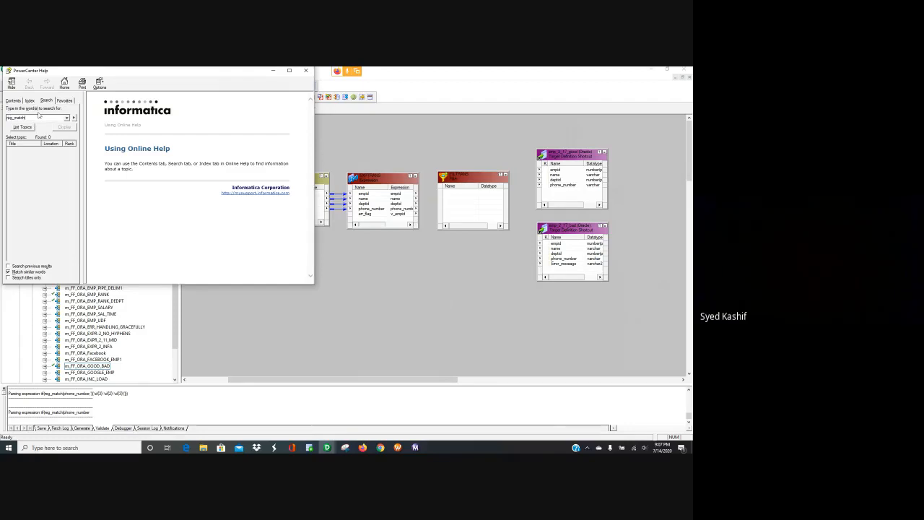
click(73, 117)
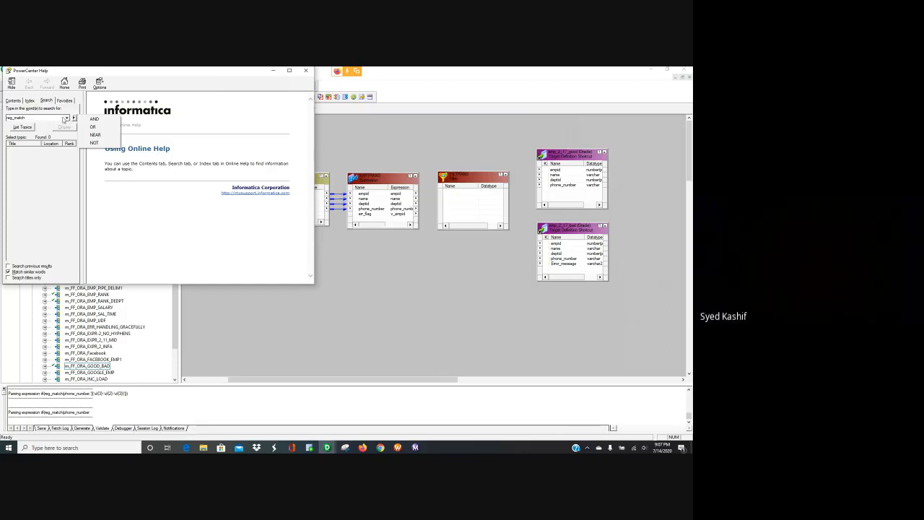
click(57, 121)
click(26, 130)
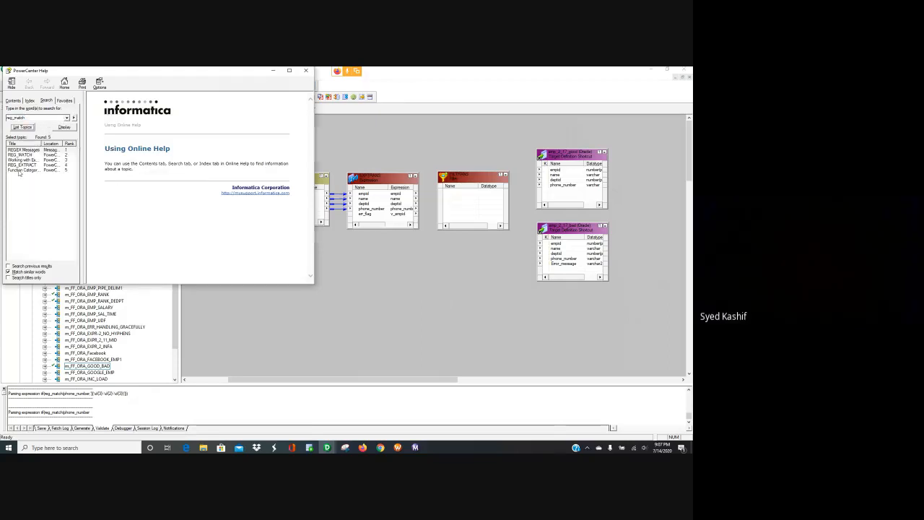
click(26, 155)
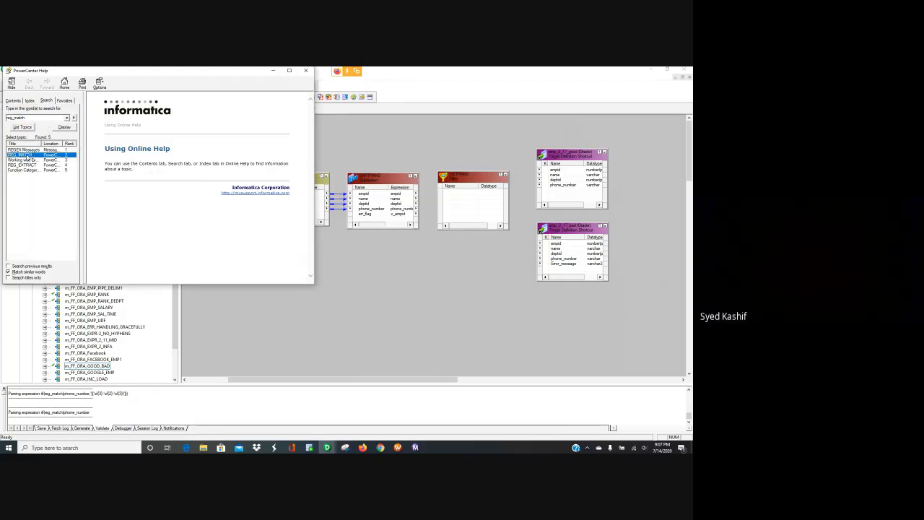
double_click(26, 155)
Step: Maximize the REG_MATCH help page and highlight the example's phone-number pattern
scroll(196, 236, down, 3)
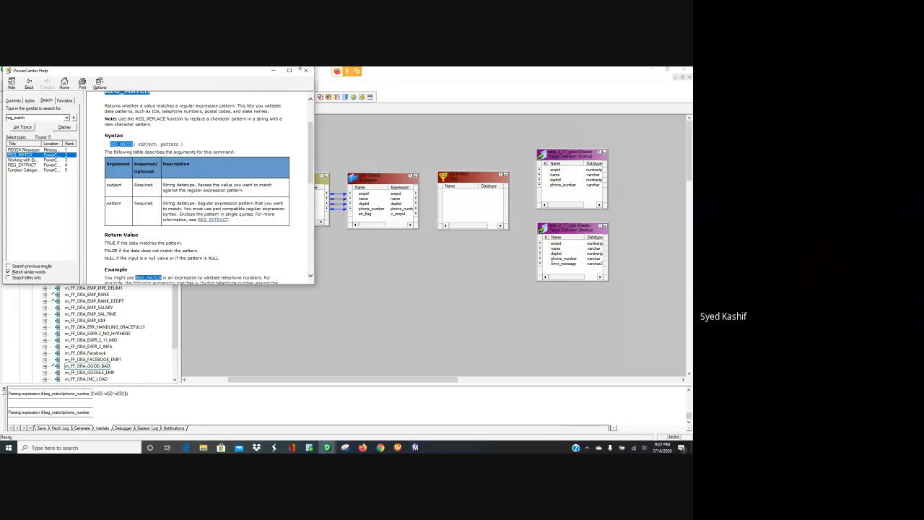
click(290, 71)
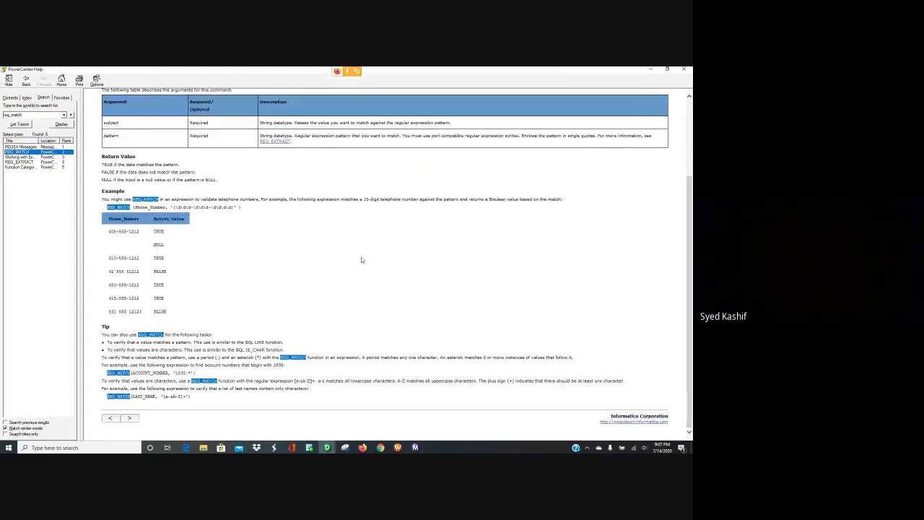
click(141, 256)
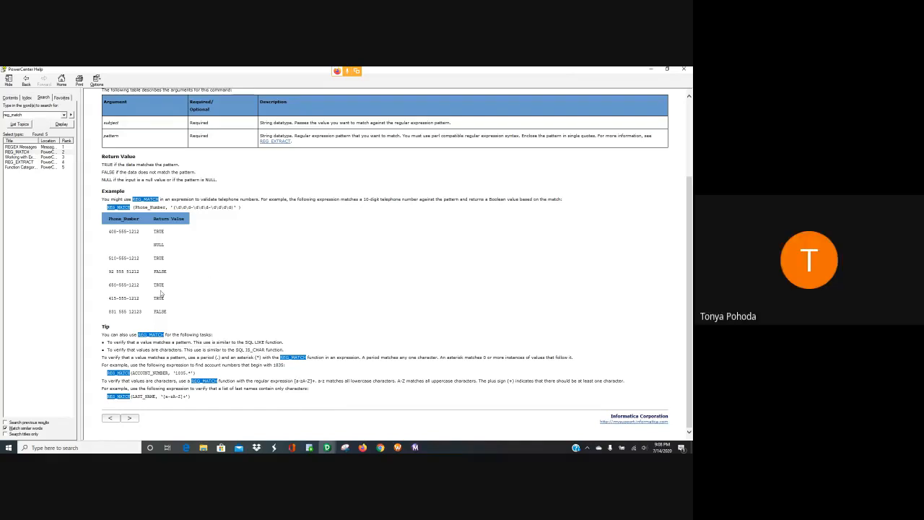
scroll(240, 261, up, 1)
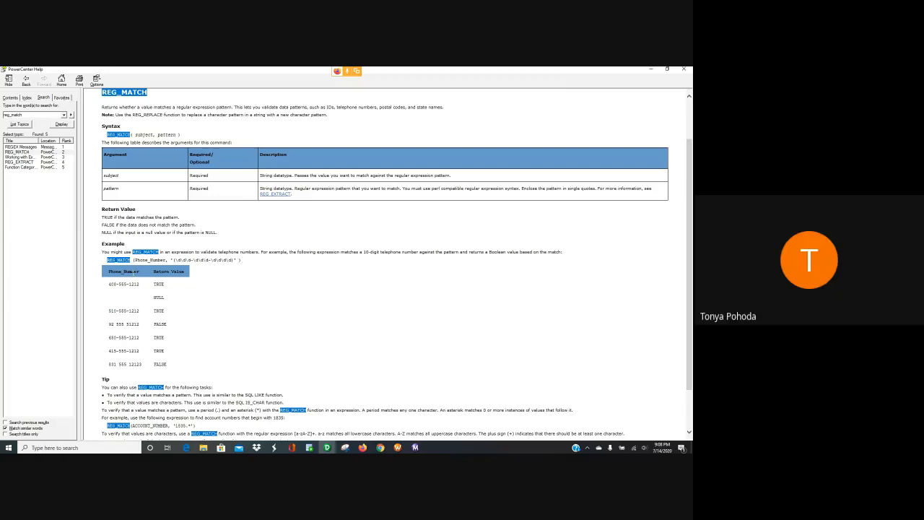
drag(134, 259, 240, 264)
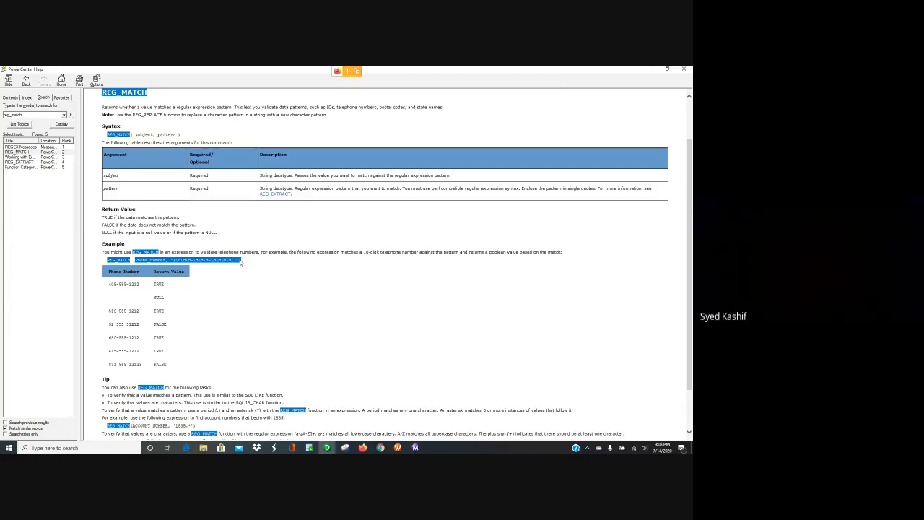
Step: In EXPTRANS's err_flag Expression Editor, replace v_empid with the pasted pattern and 'reg_match('
click(654, 68)
double_click(361, 216)
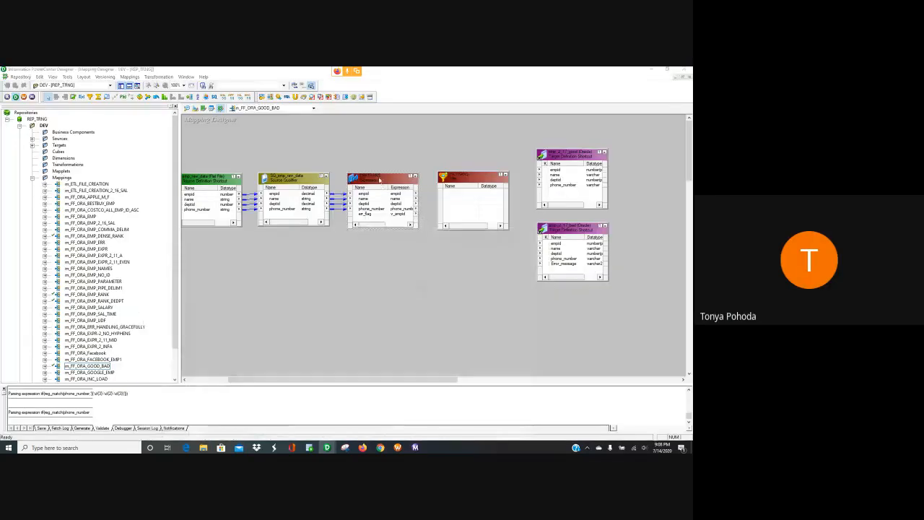
click(285, 186)
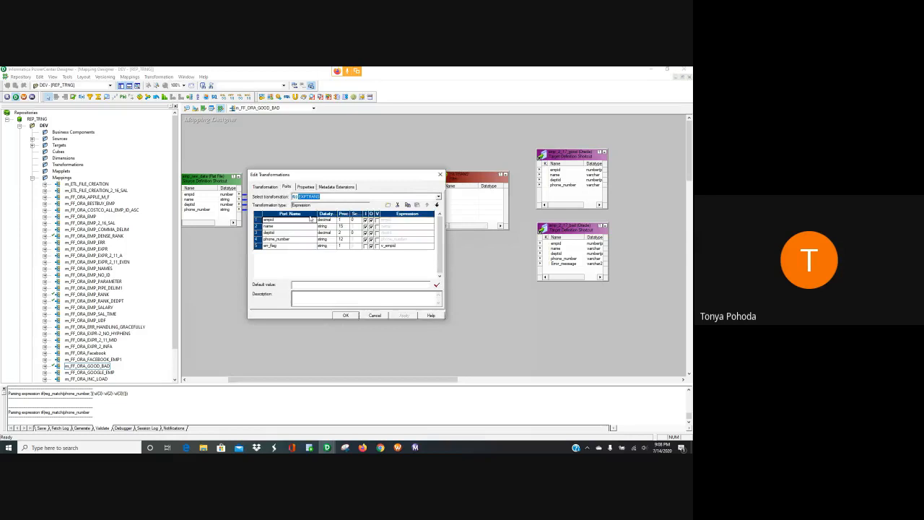
click(394, 245)
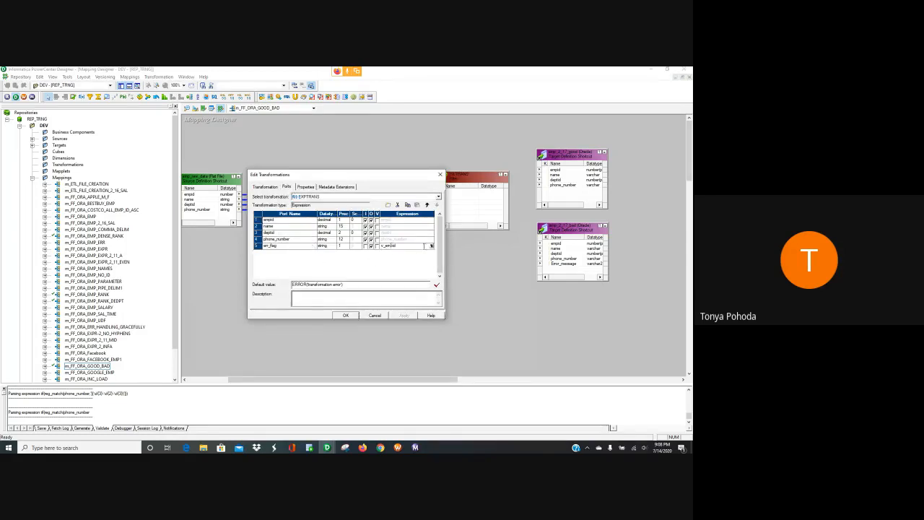
click(430, 246)
drag(376, 281, 347, 282)
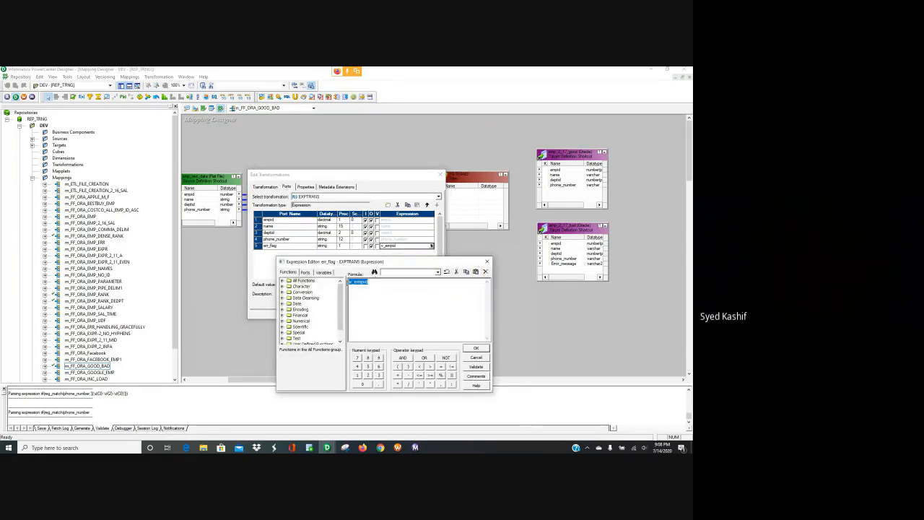
key(BackSpace)
key(BackSpace)
key(BackSpace)
key(BackSpace)
text(Phone_Number, '\d\d\d-\d\d\d-\d\d\d\d' ))
text(reg_match()
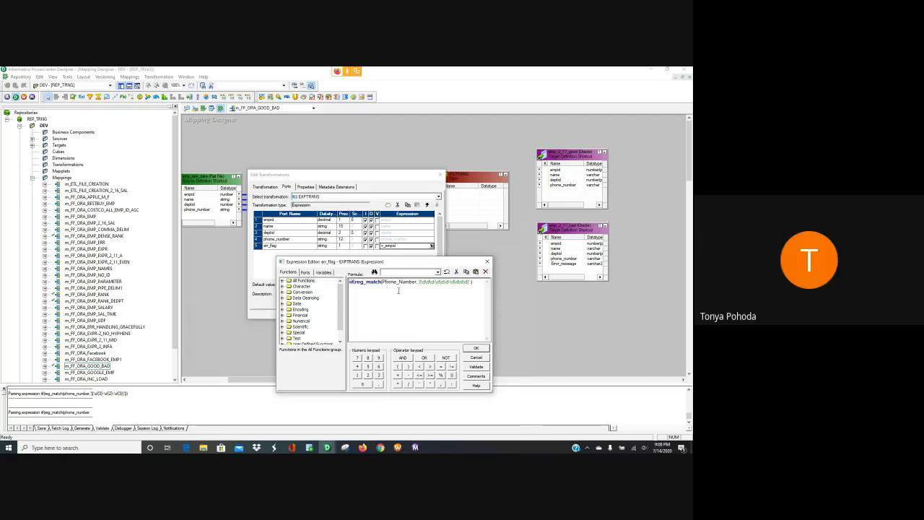
Step: Check the Phone_Number argument and validate the formula, dismissing the missing-operand error
double_click(392, 283)
drag(392, 286, 383, 284)
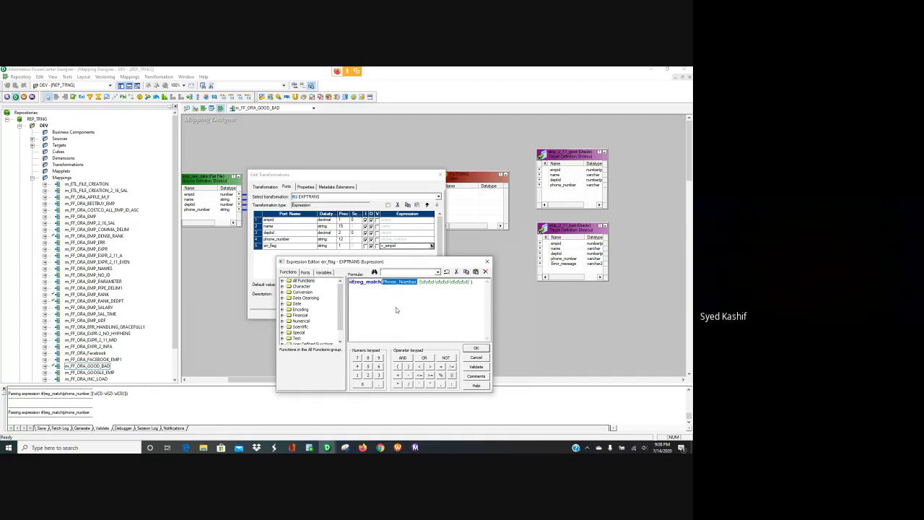
click(304, 272)
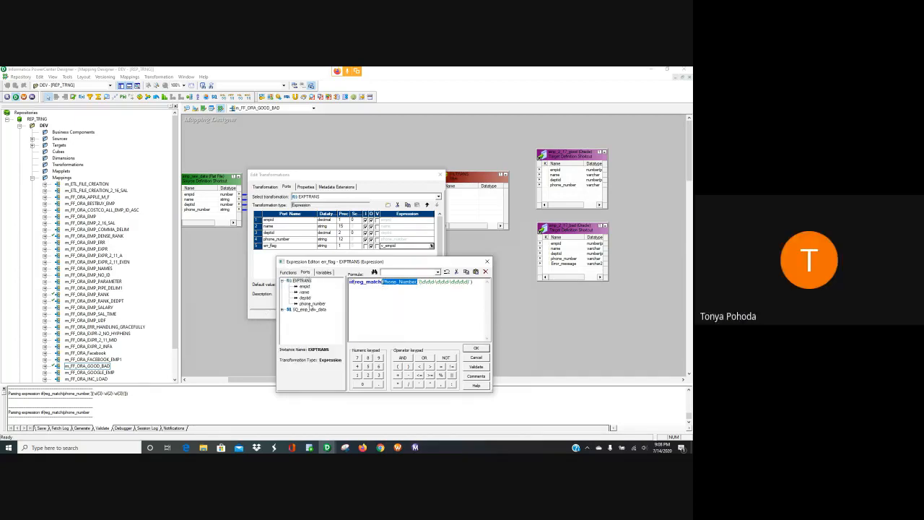
click(421, 288)
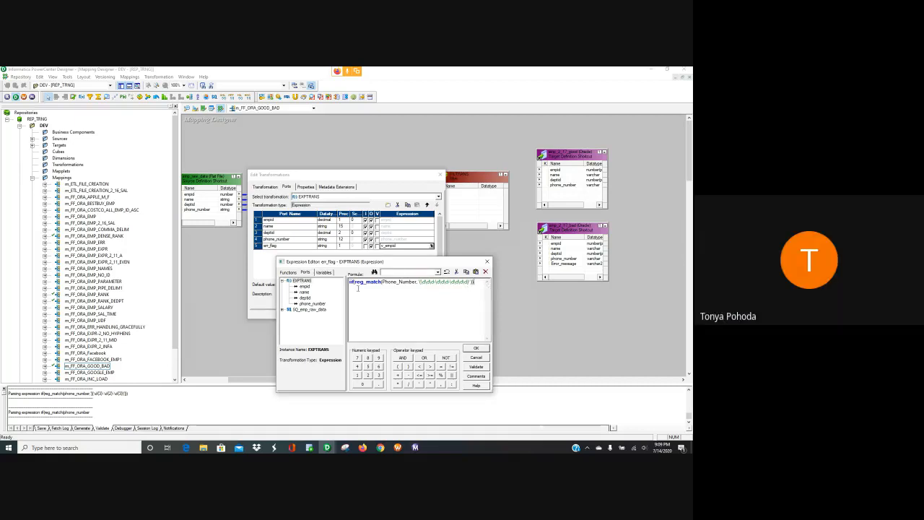
click(475, 366)
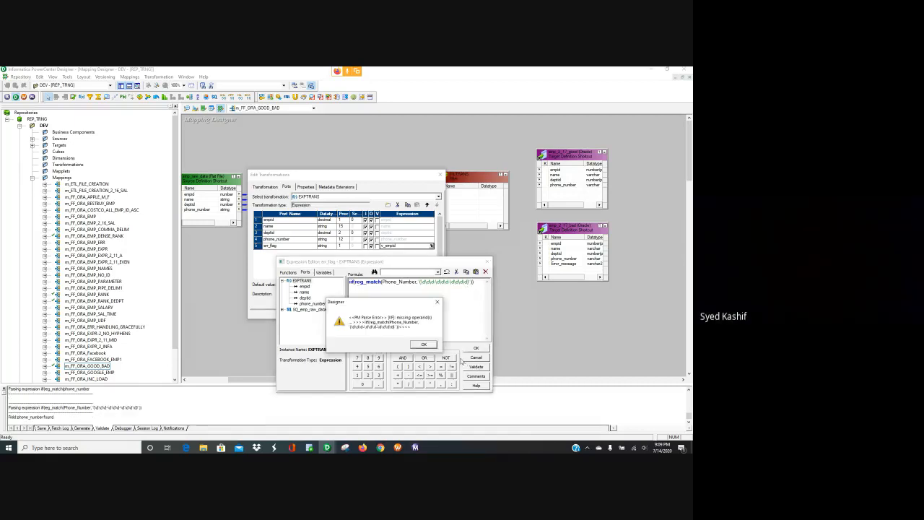
click(425, 344)
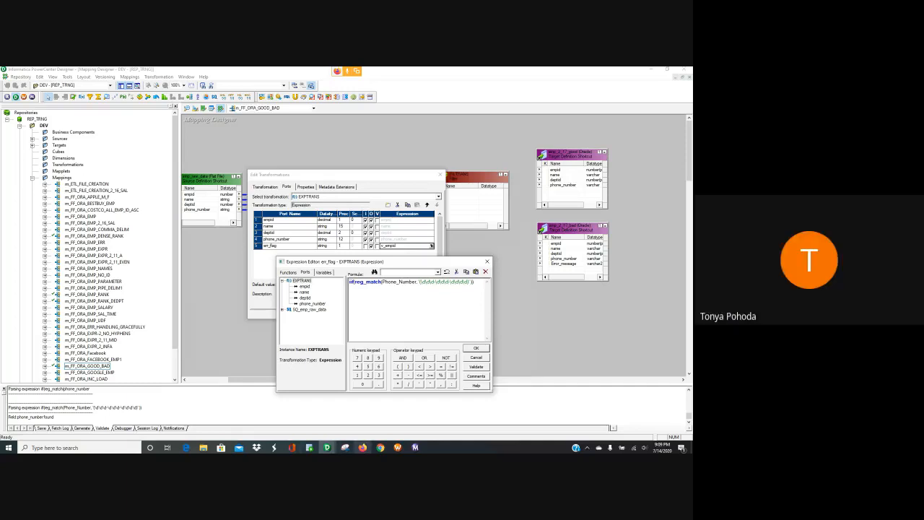
click(381, 447)
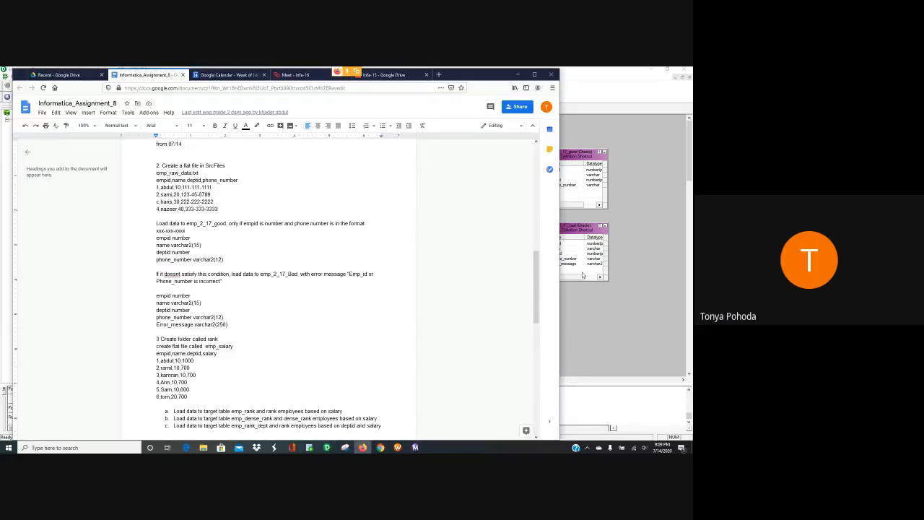
click(597, 321)
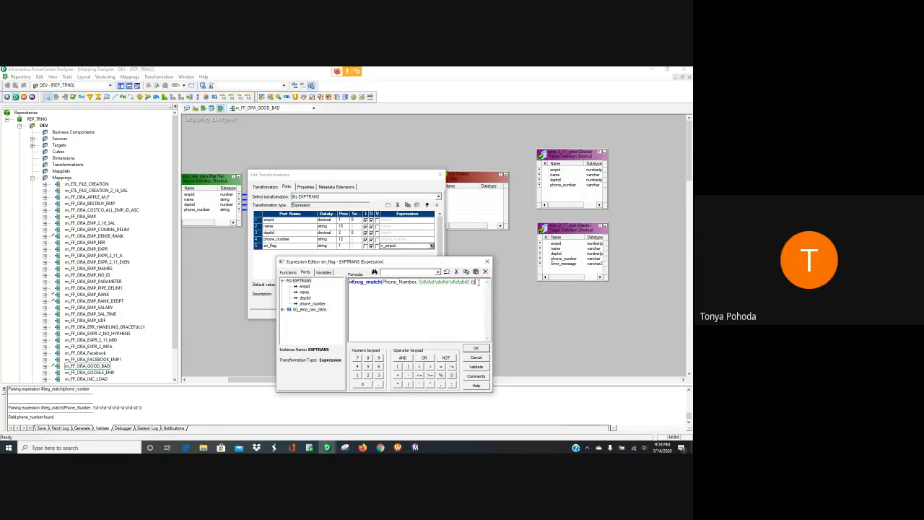
Step: Add '(3)' to the formula and revalidate, dismissing the missing-operand error again
text((3)
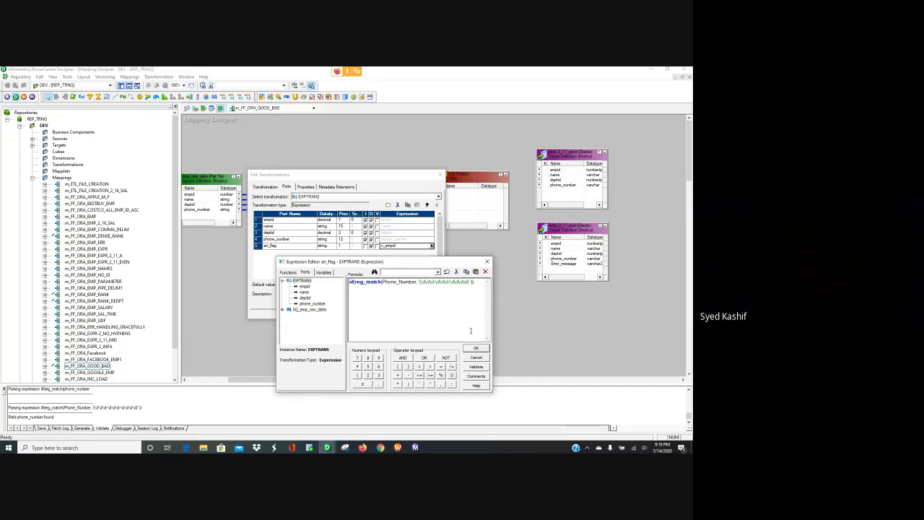
click(478, 367)
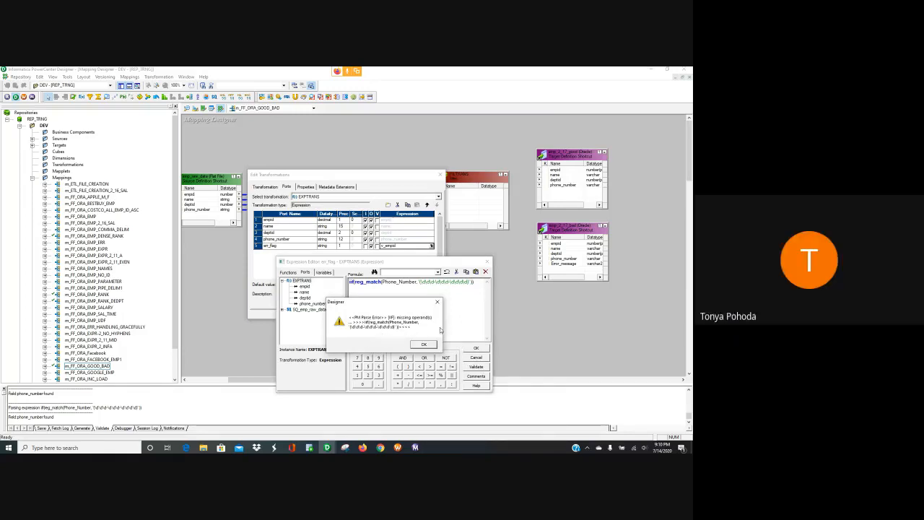
click(425, 345)
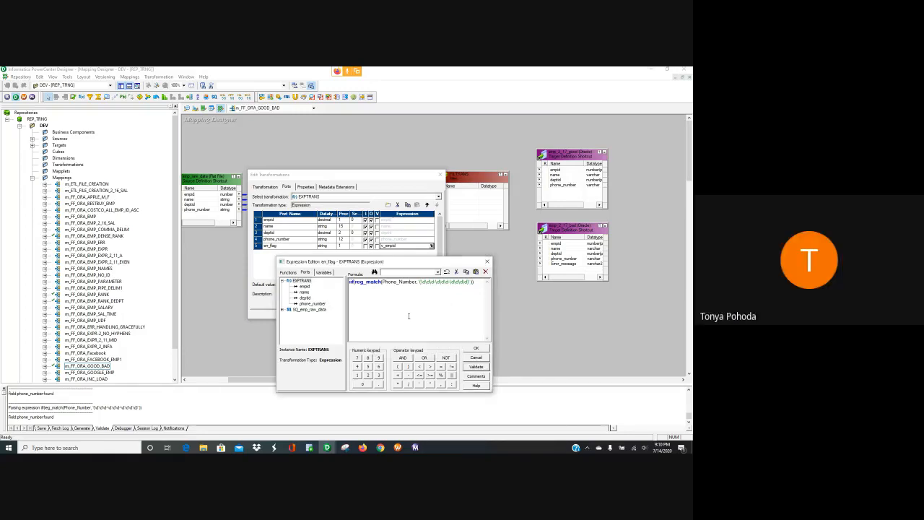
Step: Select and delete the whole old formula, leaving err_flag's expression empty
click(476, 284)
drag(476, 283, 344, 303)
key(Delete)
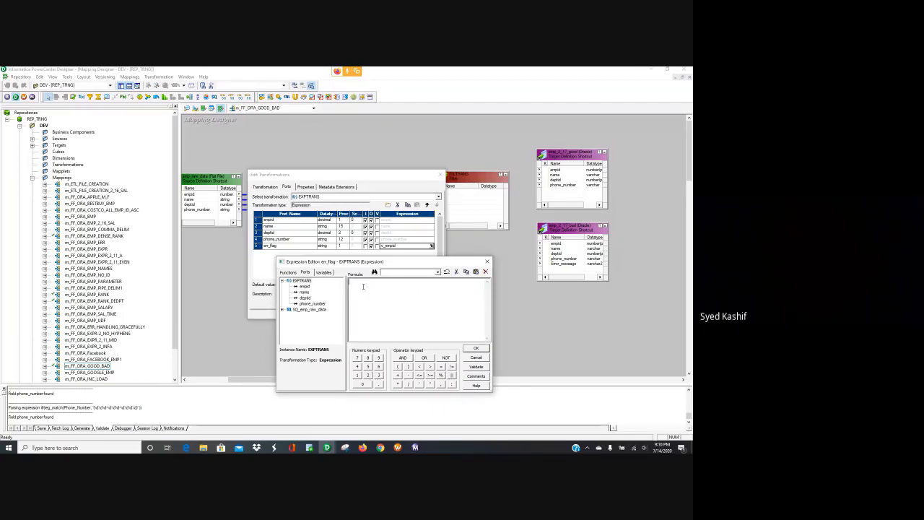
Step: Write iif(reg_match(empid, '[^0-9]') or reg_match( and insert the phone_number port
text(iif)
text(n)
text(eg_)
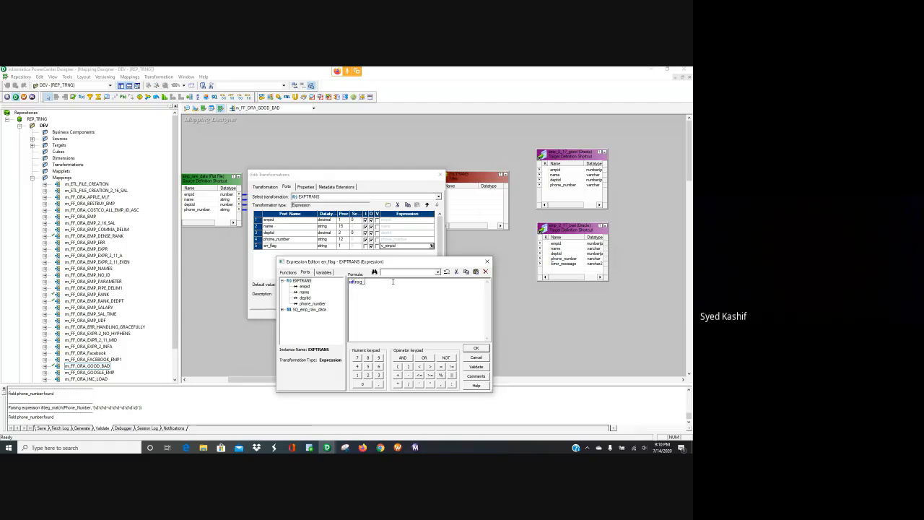
text(match()
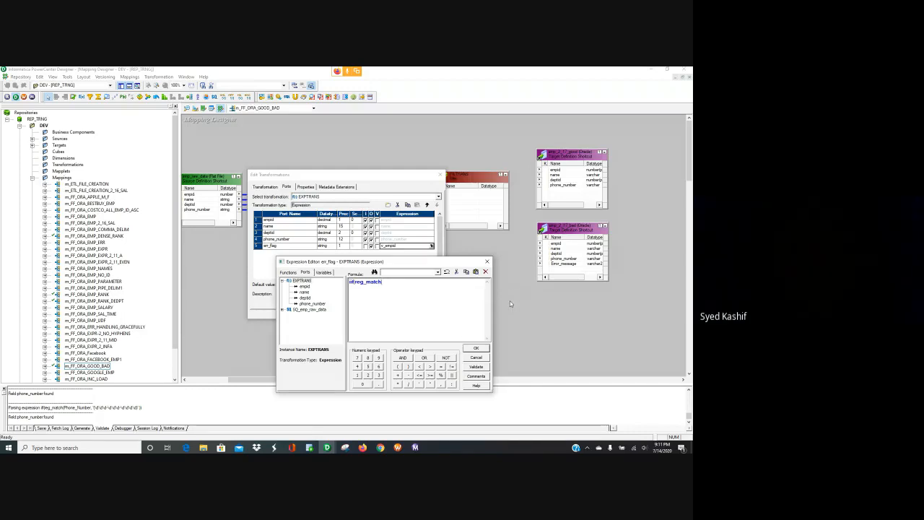
double_click(303, 285)
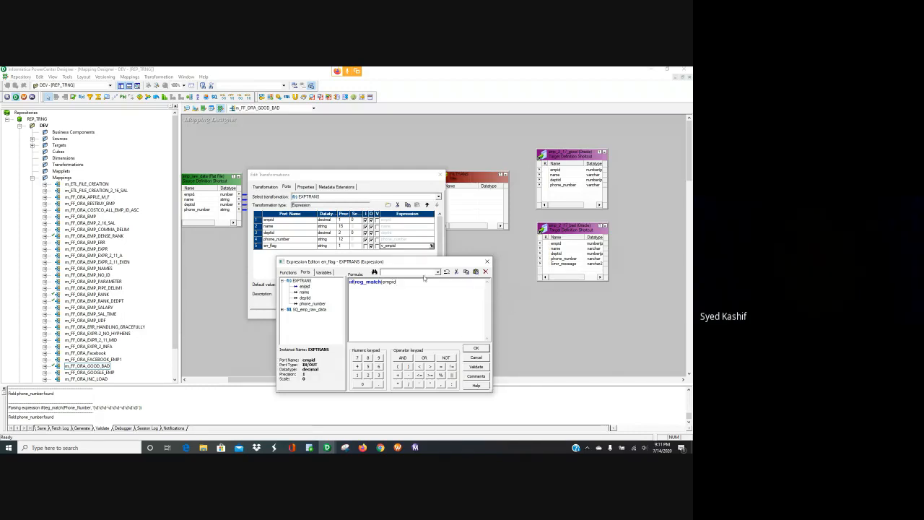
text(,)
text([')
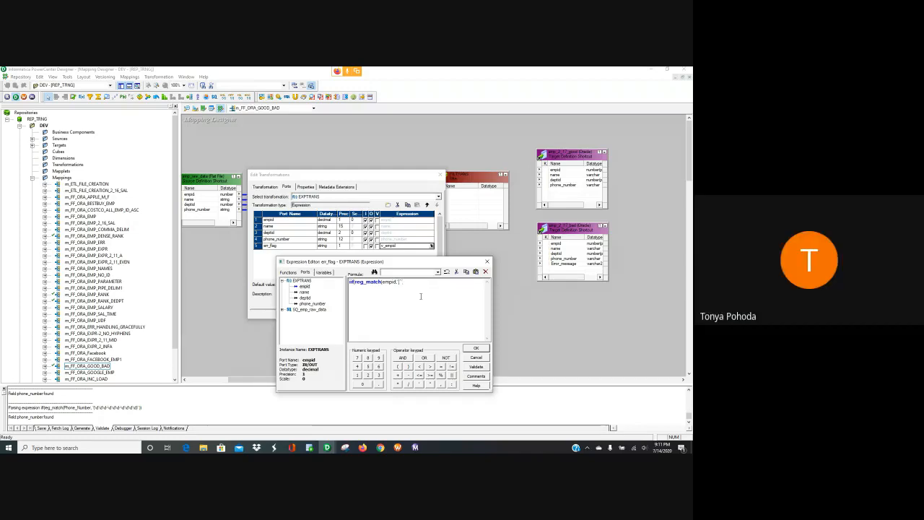
text(0-9)
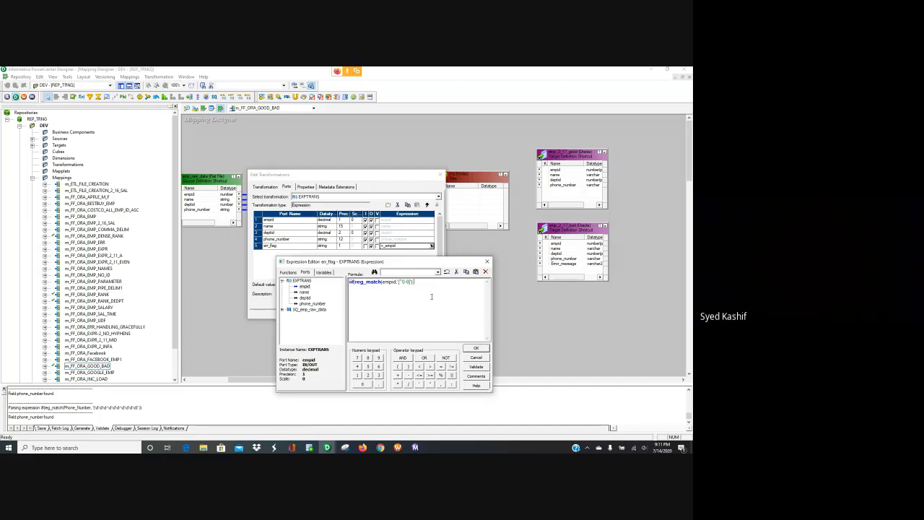
text(or)
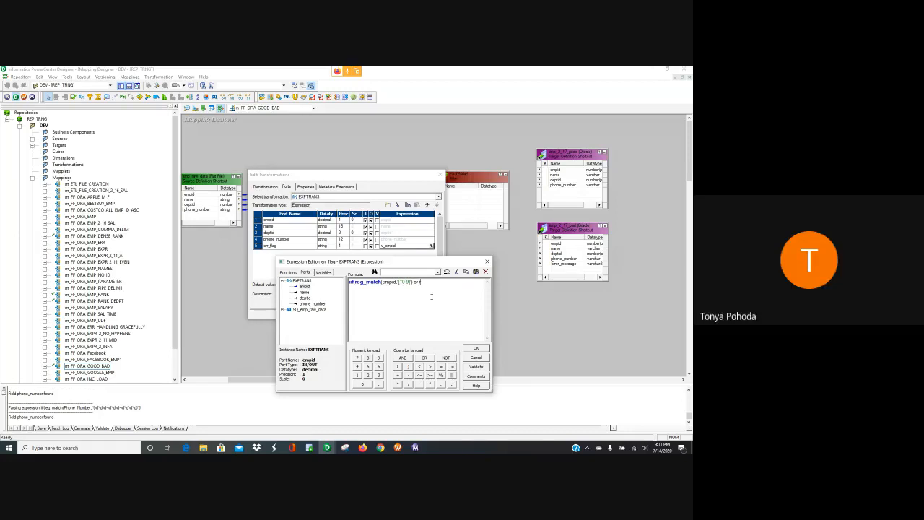
text( reg_match()
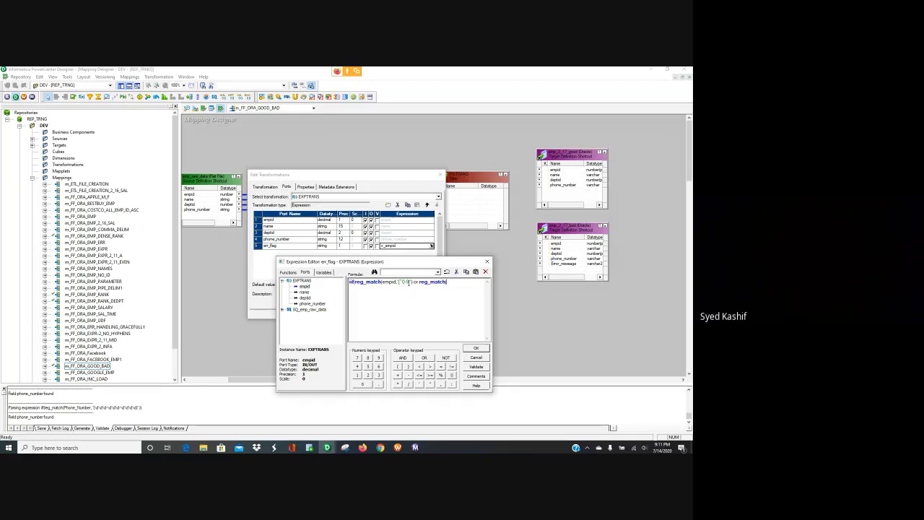
key(BackSpace)
key(BackSpace)
key(BackSpace)
text(0-9)
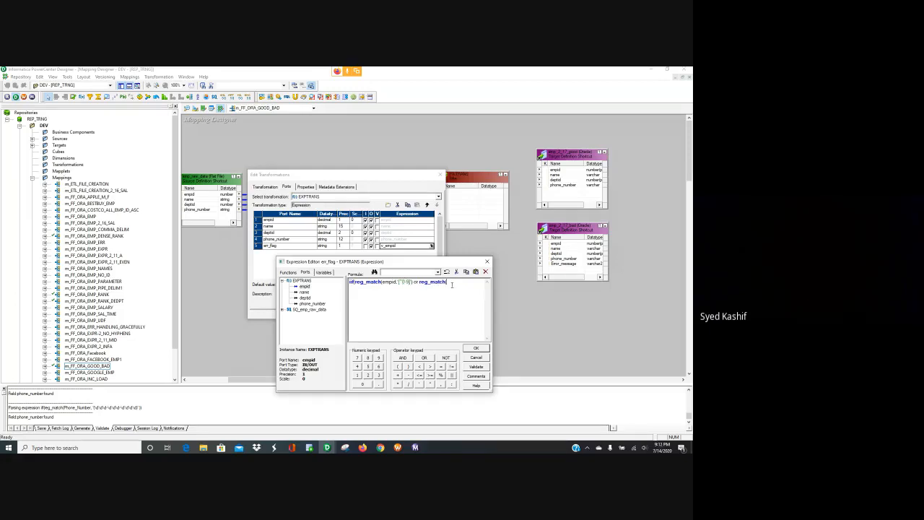
double_click(312, 303)
Step: Copy the phone-number regex from the pasted Phone_Number line after phone_number and close the reg_match
text(Phone_Number, '\(\d\d\d\)-\d\d\d-\d\d\d\d'))
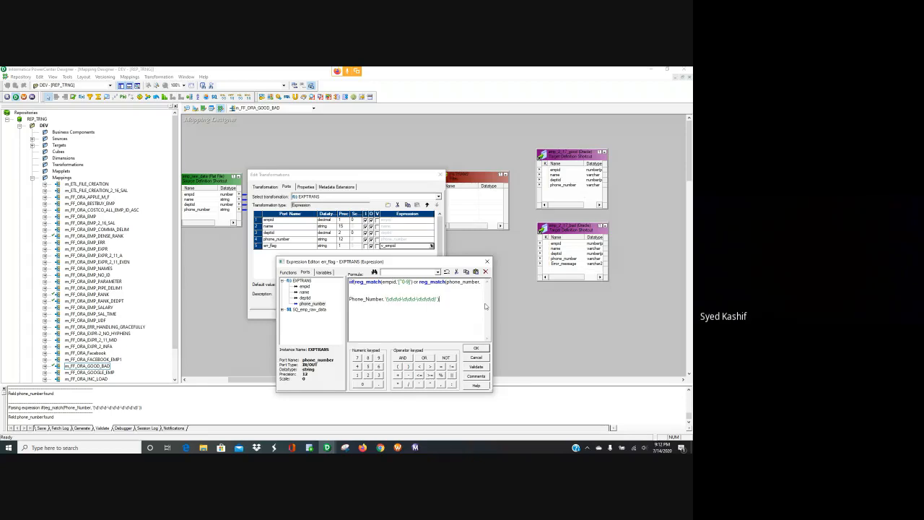
drag(442, 298, 349, 298)
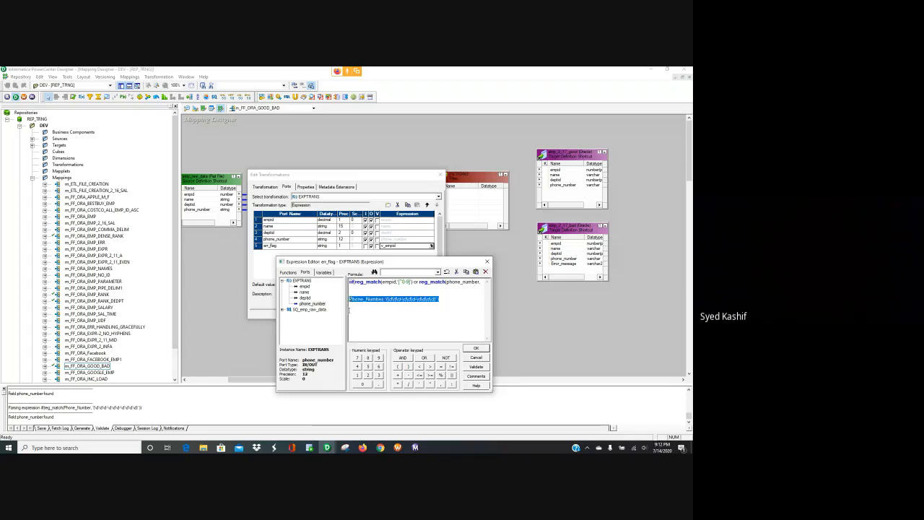
click(479, 283)
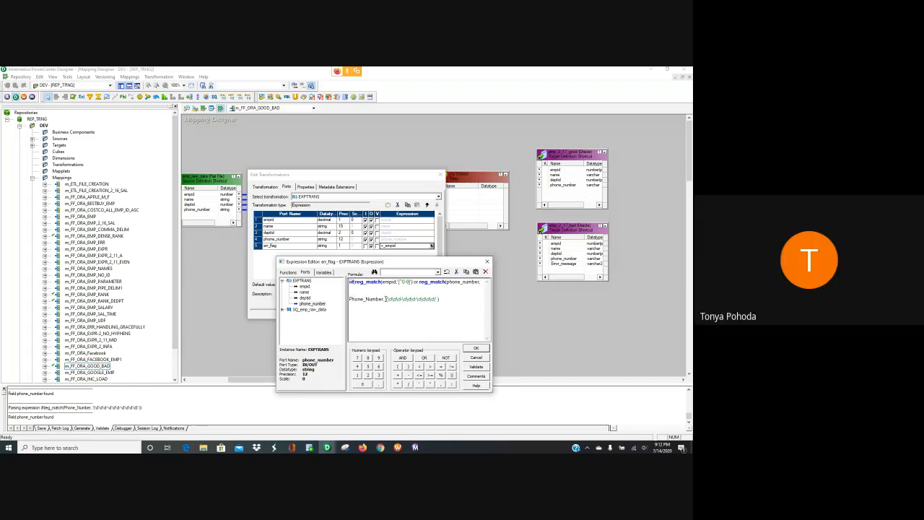
drag(386, 299, 441, 298)
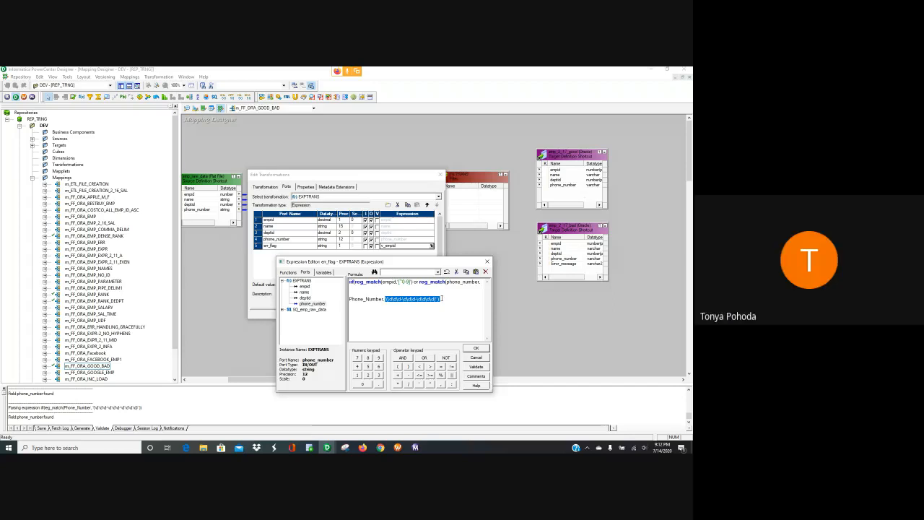
key(ctrl+c)
click(483, 282)
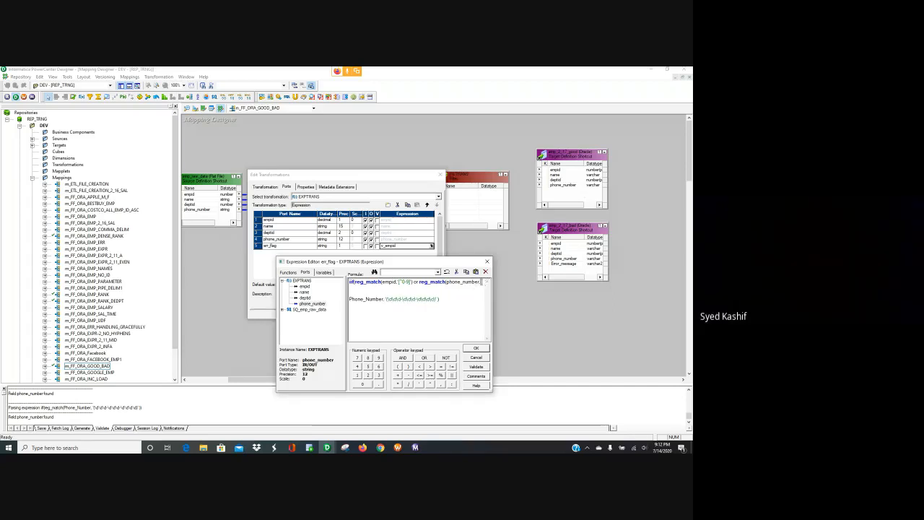
key(ctrl+v)
text())
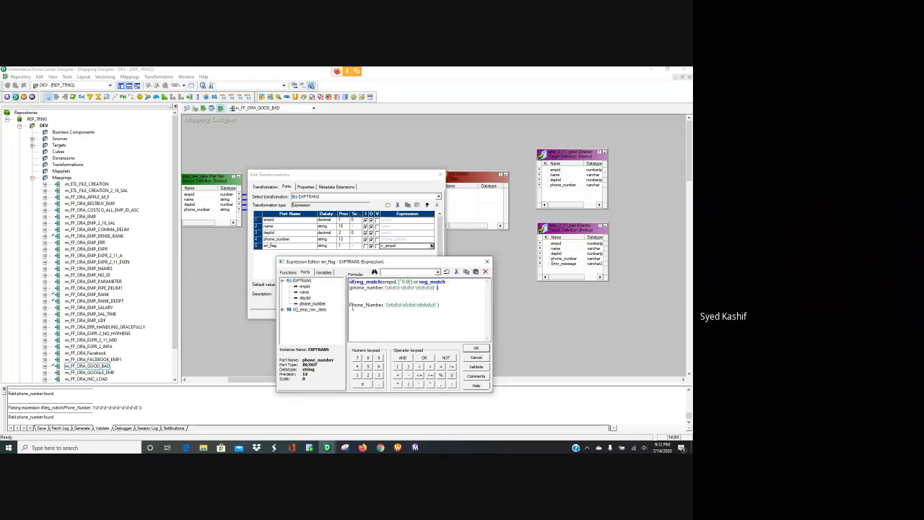
Step: Comment out the pasted Phone_Number line with -- and finish with =FALSE and the 'N'/'Y' results
click(351, 303)
text(--)
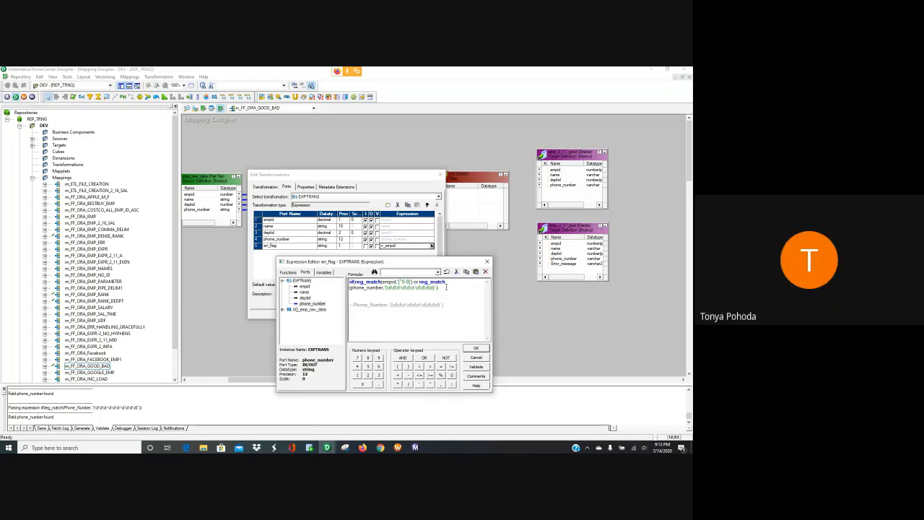
text(=)
text(=)
text(FALSE,'N',)
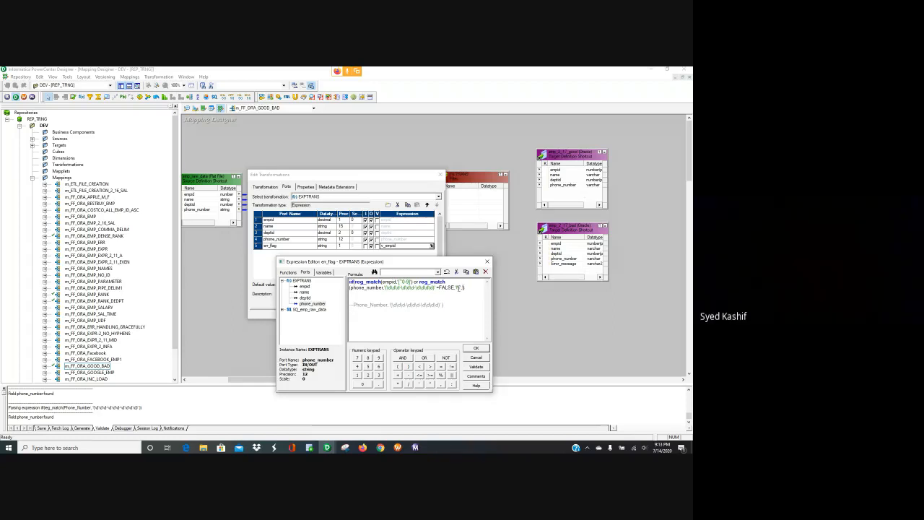
text(Y)
Step: Validate the err_flag iif(reg_match …) expression, which returns a syntax-error parse message
key(XF86AudioRaiseVolume)
click(476, 366)
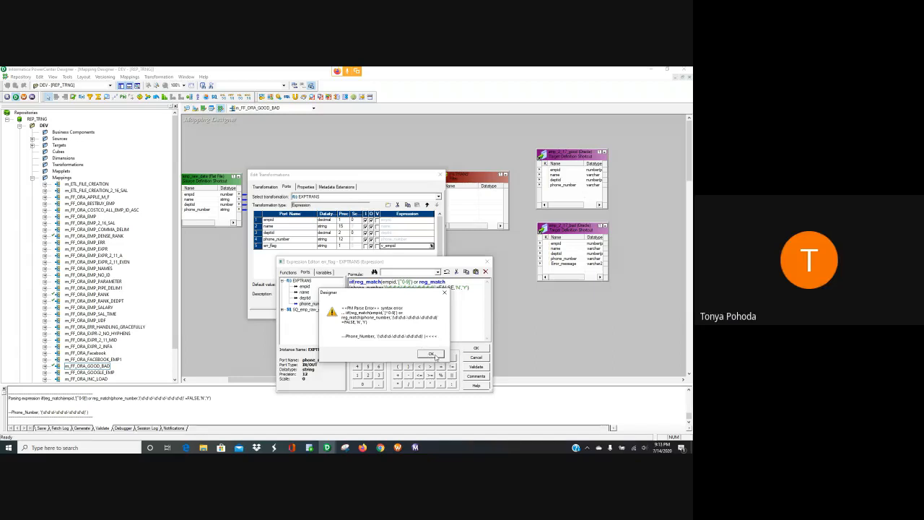
Step: Delete the commented --Phone_Number line from err_flag and revalidate, dismissing the reg_match char-argument error
click(432, 355)
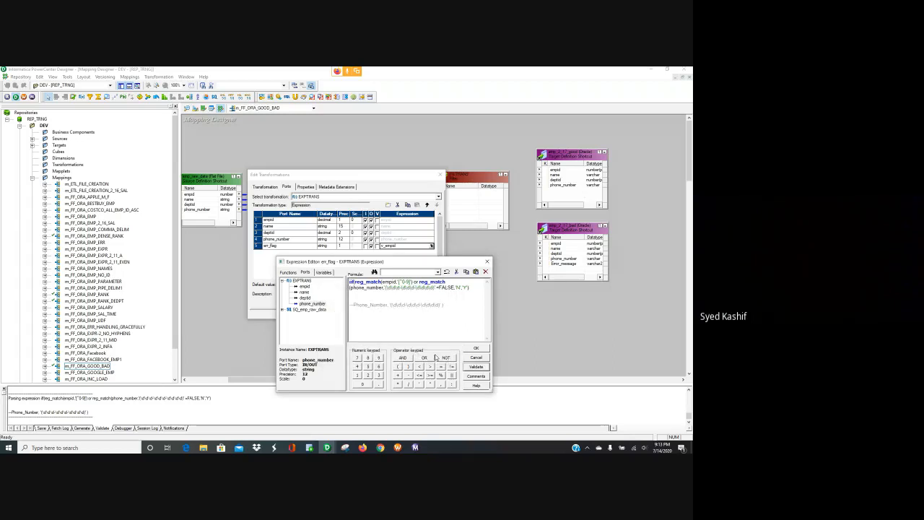
drag(448, 305, 283, 317)
key(Delete)
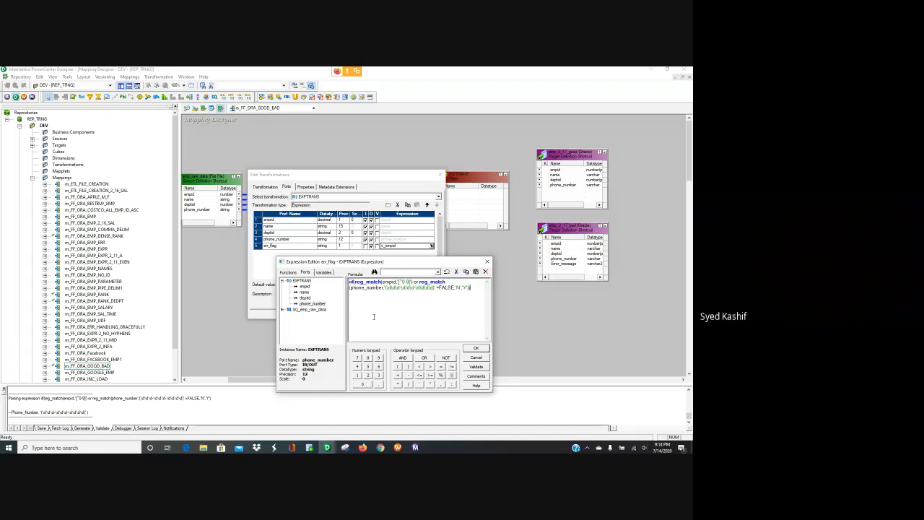
click(475, 366)
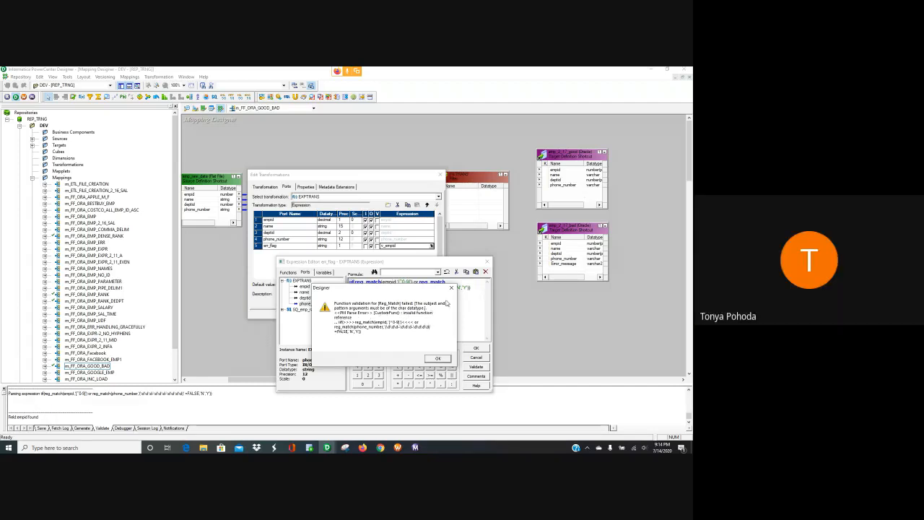
click(438, 359)
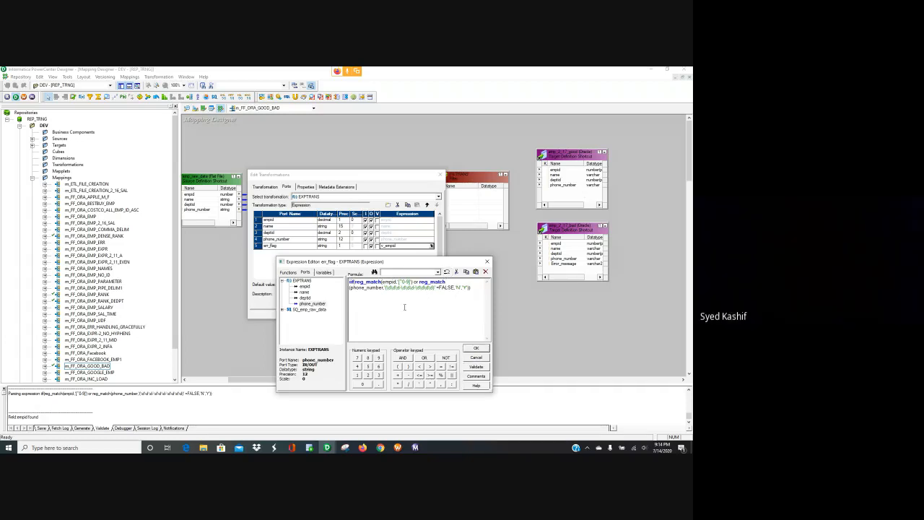
Step: Wrap empid in to_char inside the first reg_match and revalidate, dismissing the operand-type mismatch error
text(2_C)
key(BackSpace)
key(BackSpace)
key(BackSpace)
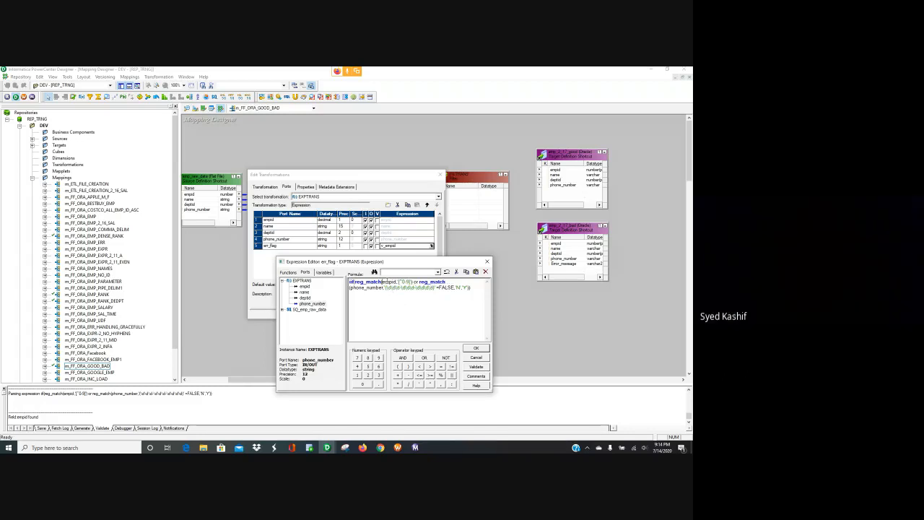
text(s)
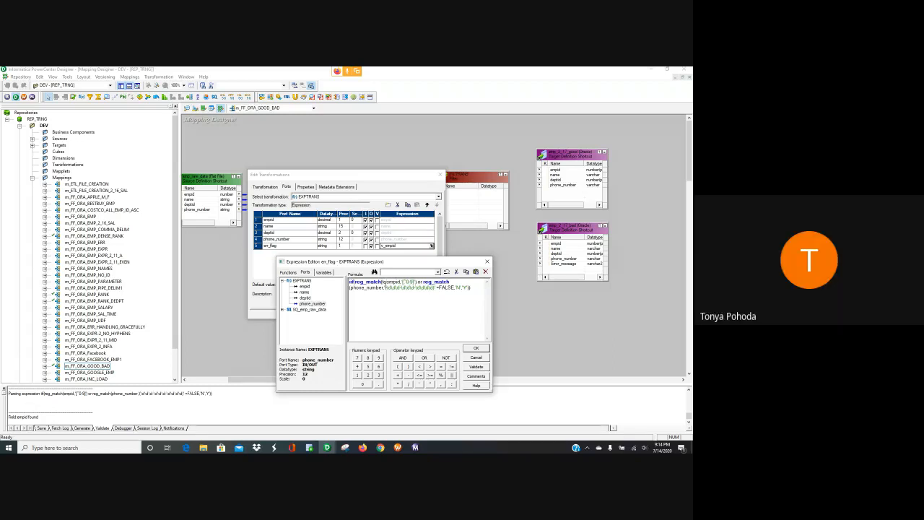
text(_)
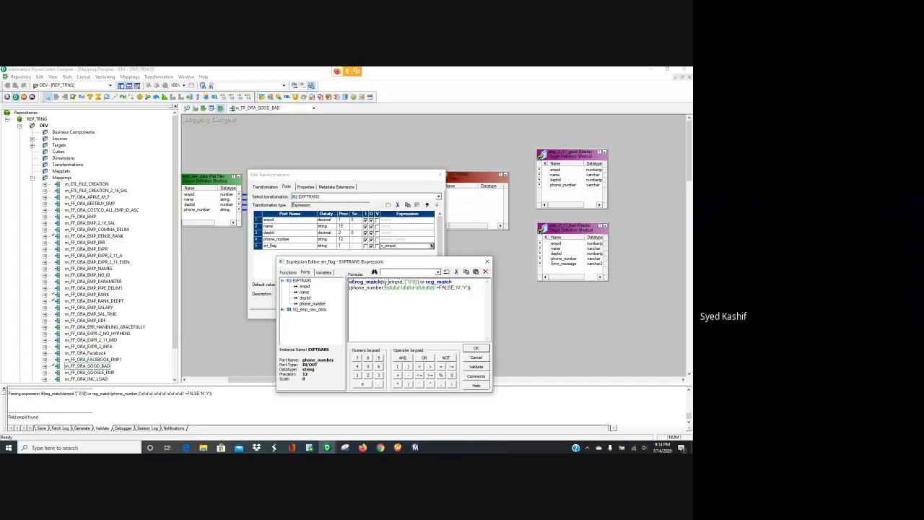
text(c)
text(har()
text(),)
click(481, 366)
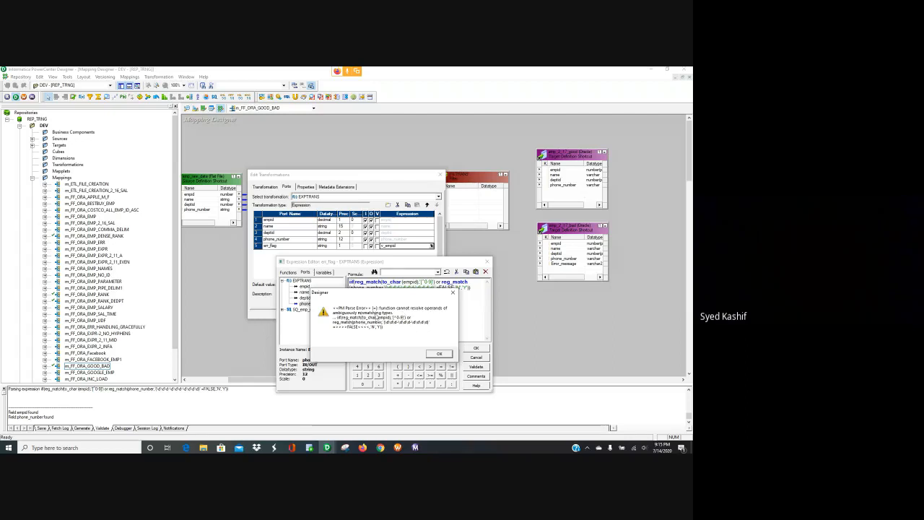
click(438, 353)
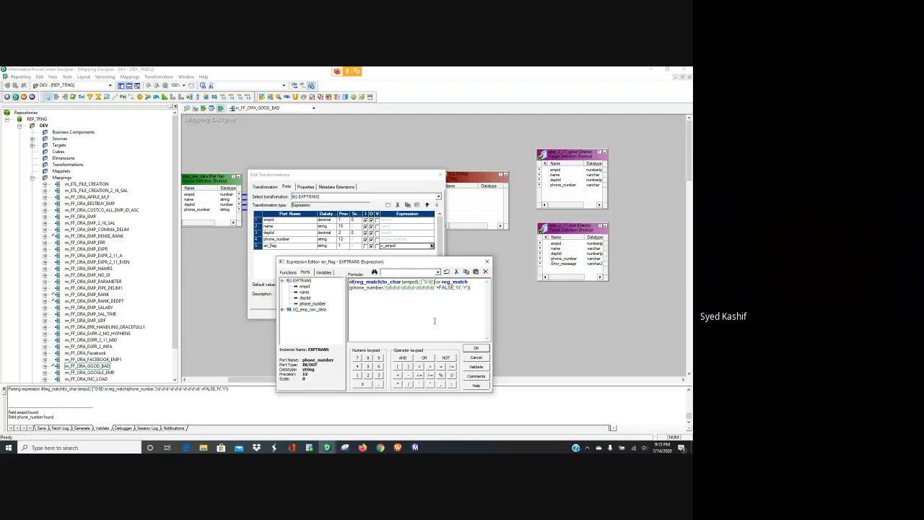
Step: Dismiss the ambiguous-operand error and delete the =FALSE comparison after the phone_number regex
click(473, 366)
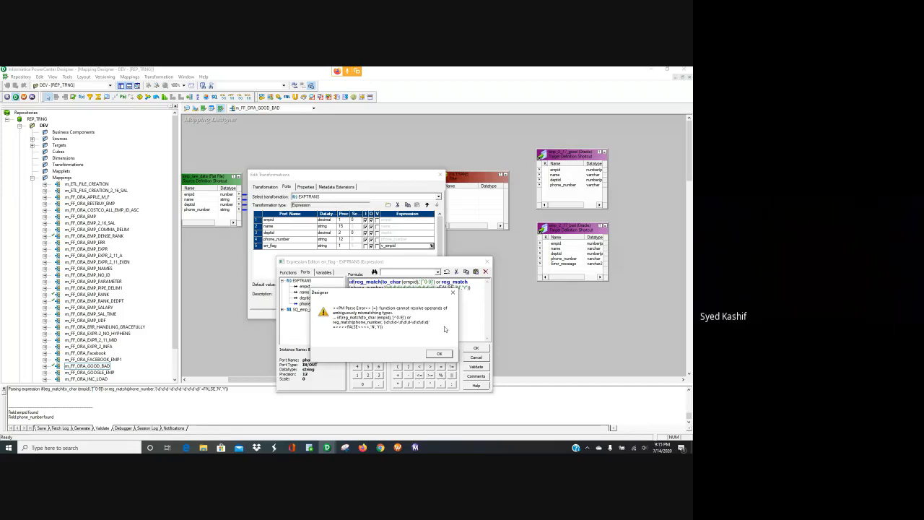
click(440, 354)
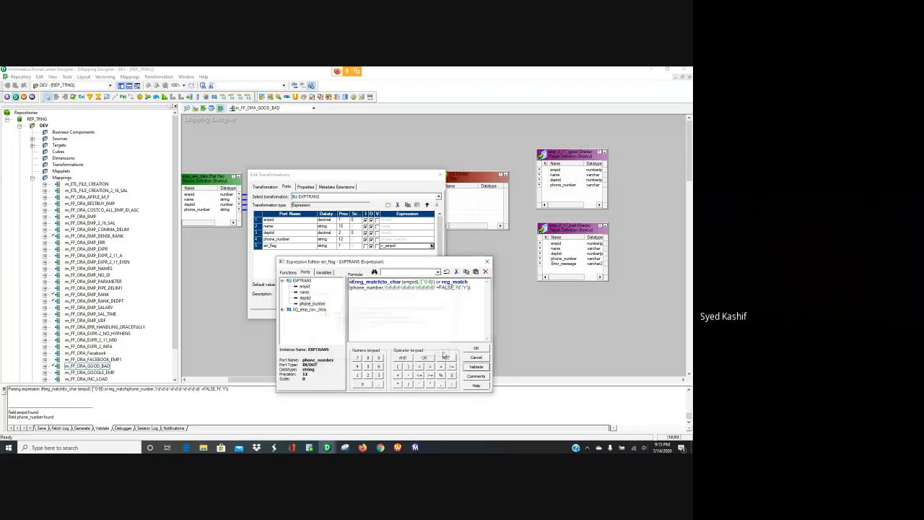
click(453, 287)
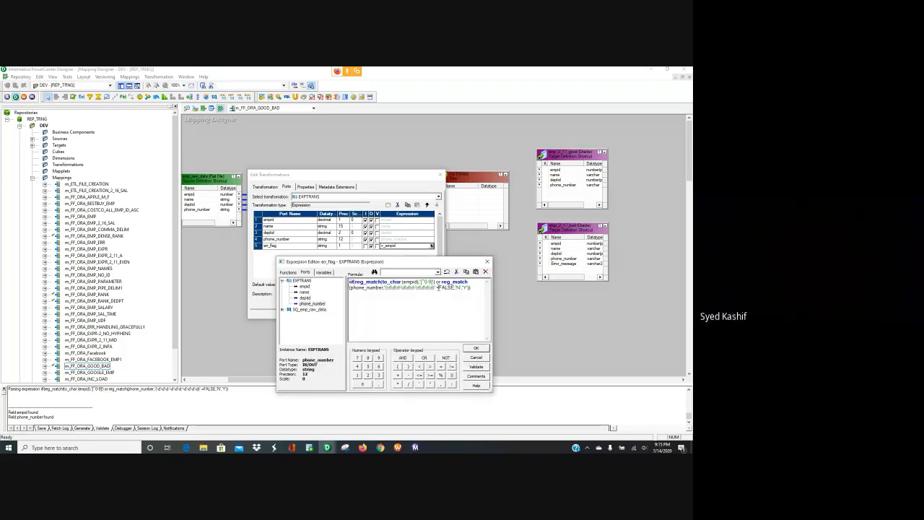
key(BackSpace)
key(BackSpace)
key(BackSpace)
key(BackSpace)
key(BackSpace)
key(BackSpace)
key(BackSpace)
Step: Revalidate the edited formula twice, dismissing the Reg_Match errors, and bring up the assignment document
click(476, 366)
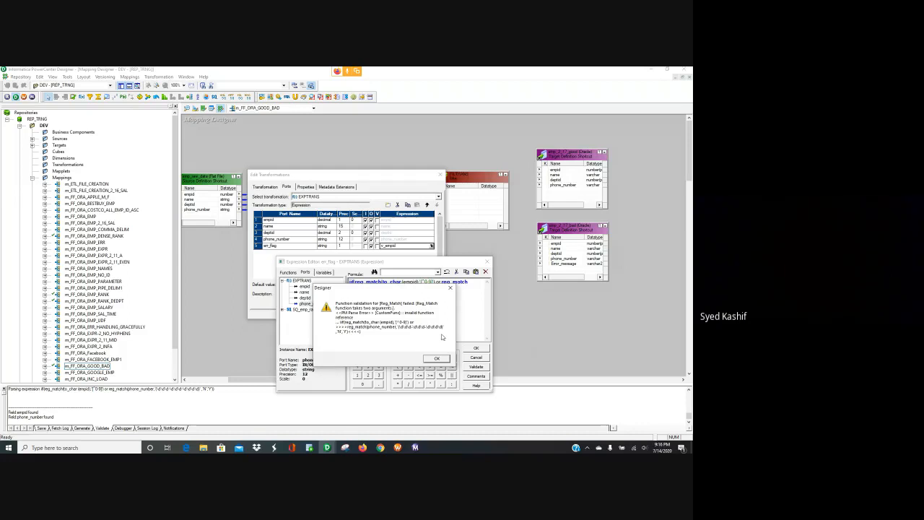
click(436, 358)
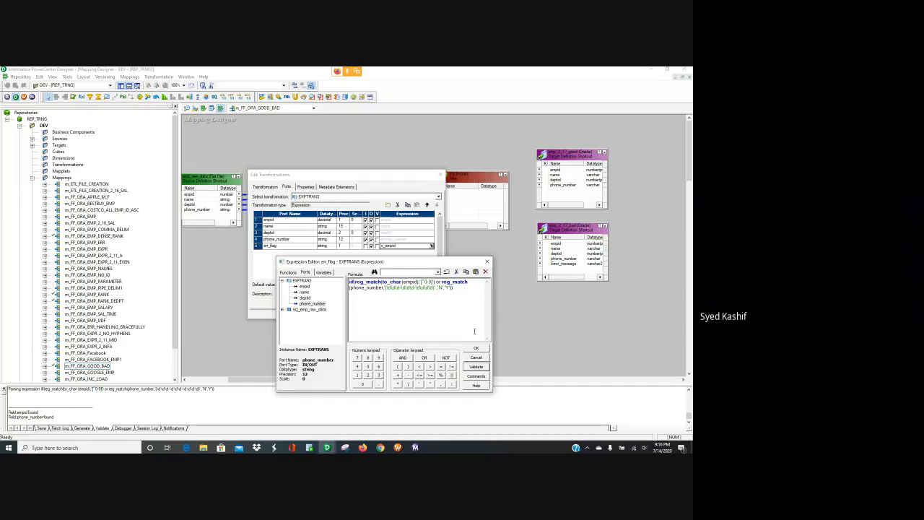
click(476, 366)
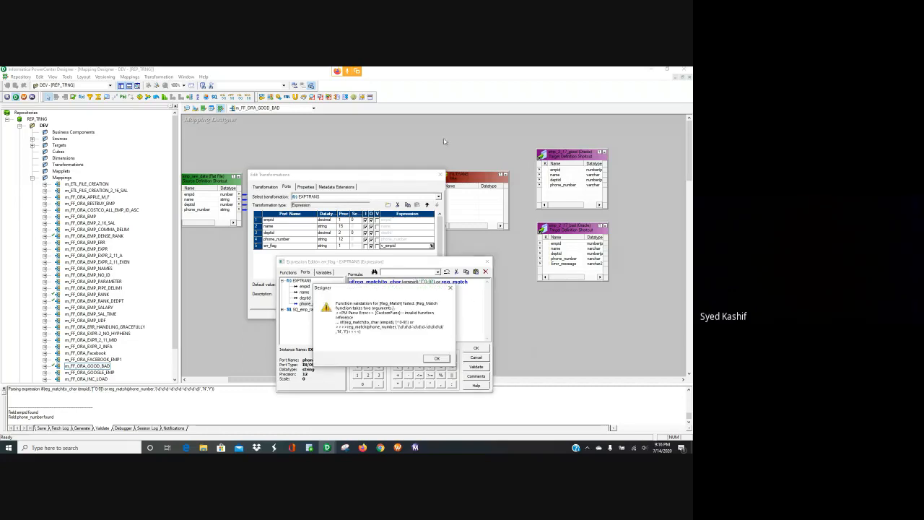
click(437, 359)
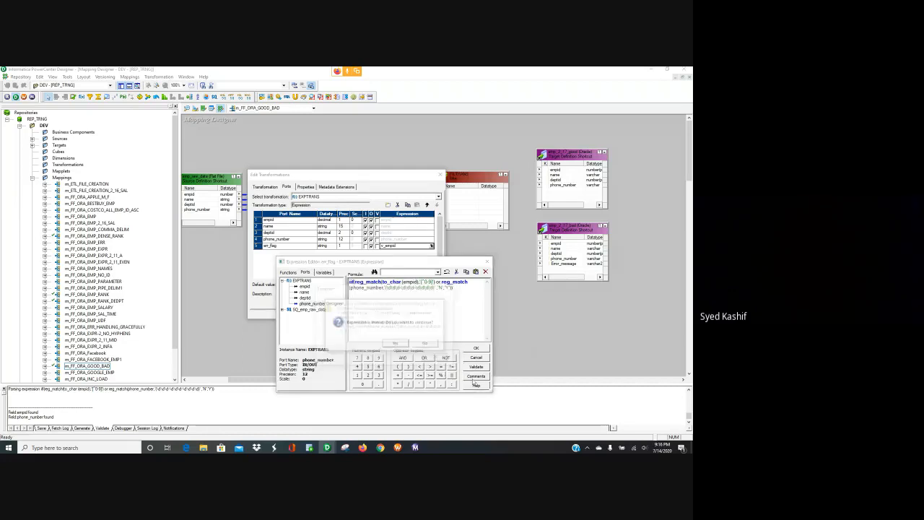
click(366, 448)
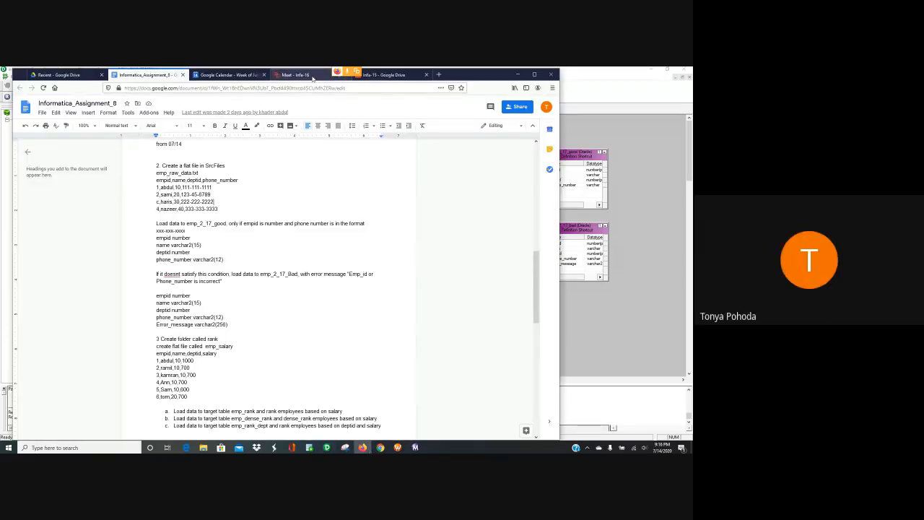
Step: Switch to the Meet tab in Chrome, then bring PowerCenter Designer back to the front
click(312, 77)
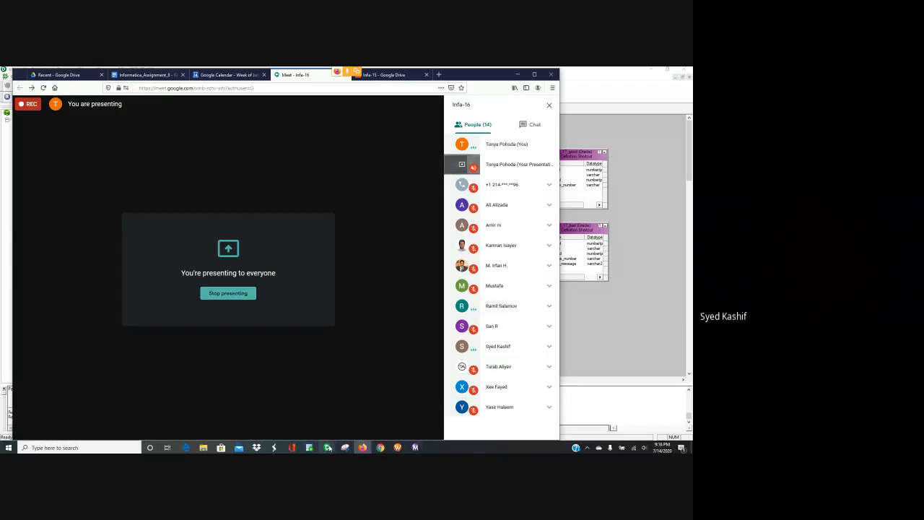
click(328, 447)
click(288, 416)
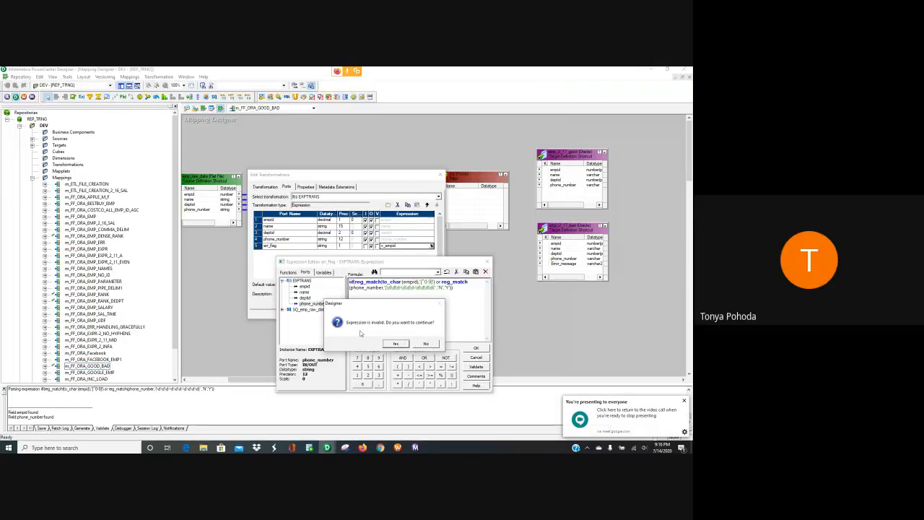
Step: Keep the invalid err_flag formula, reopen it in the expression editor, and return to Designer
click(396, 344)
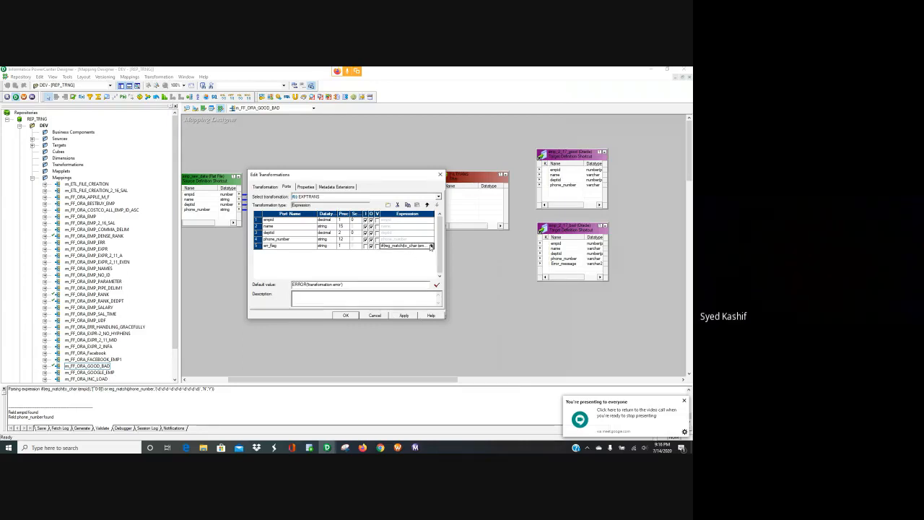
click(431, 246)
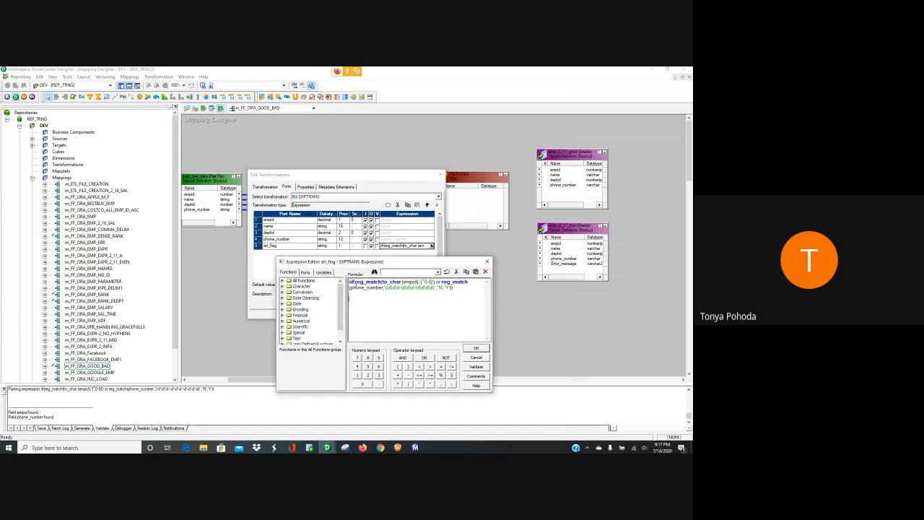
click(363, 448)
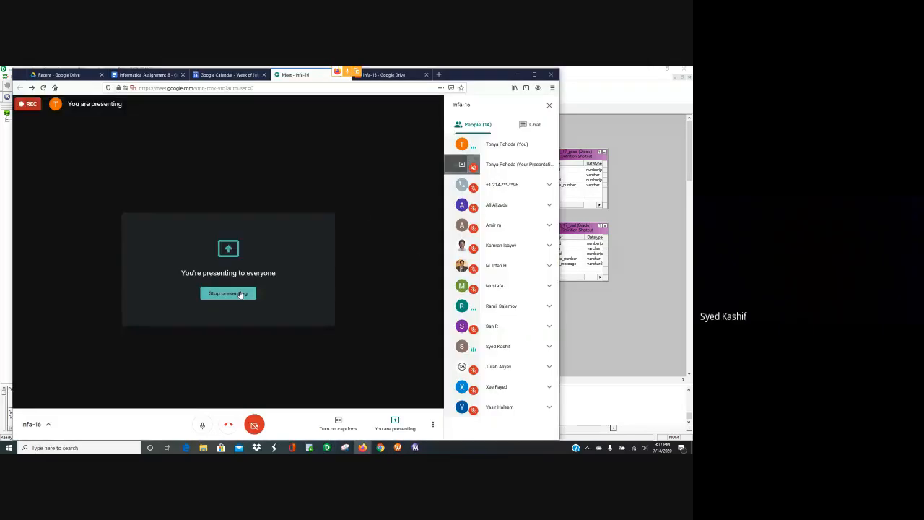
mouse_move(327, 448)
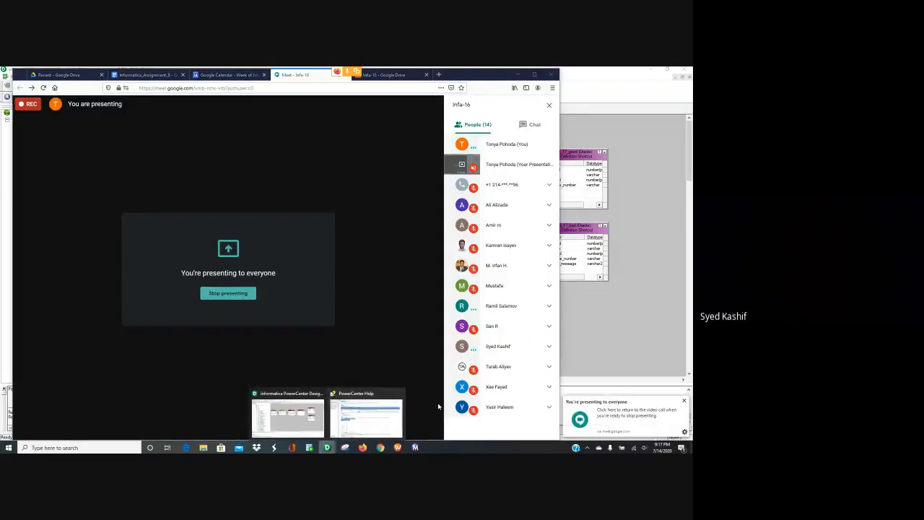
click(288, 413)
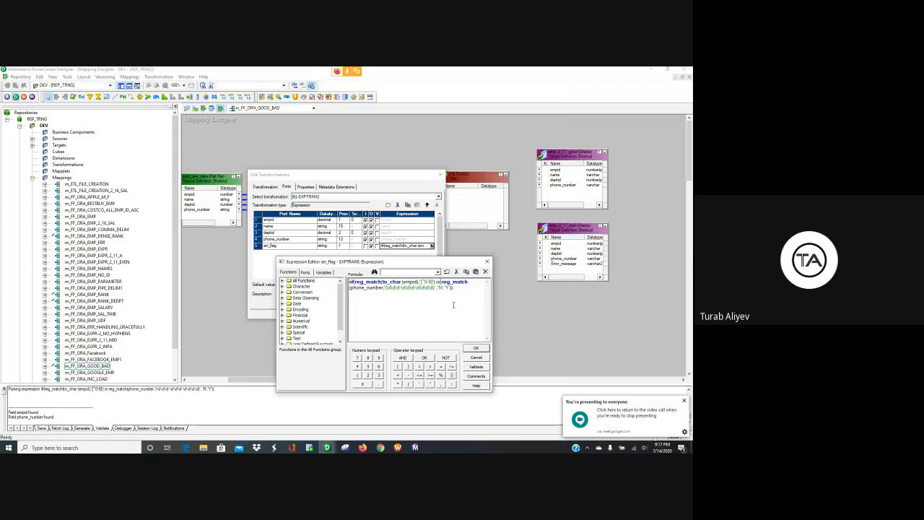
Step: Put the phone_number check on its own line, comment it out with --, and confirm it parses
key(Return)
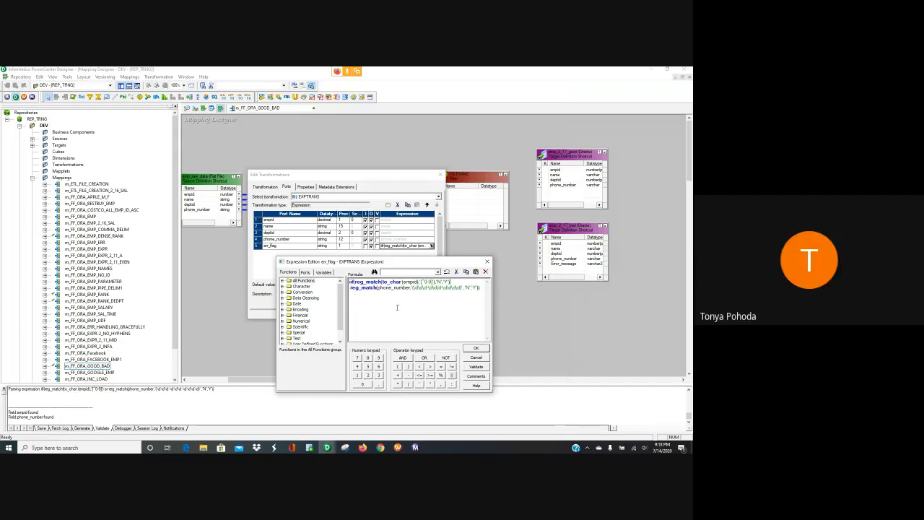
click(349, 287)
text(--)
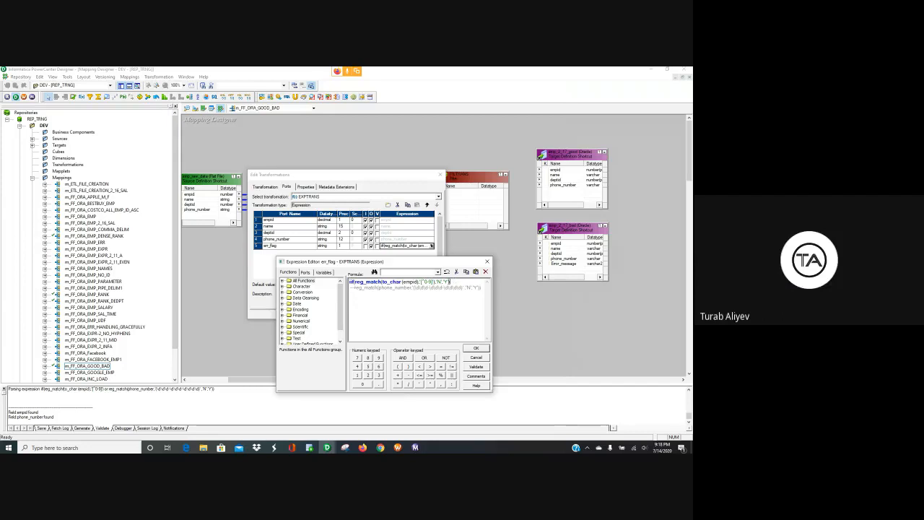
click(477, 367)
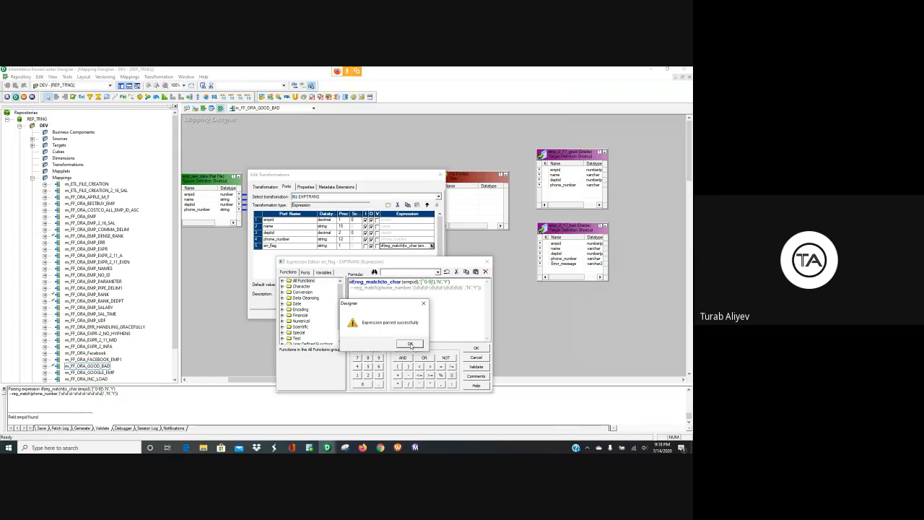
click(410, 344)
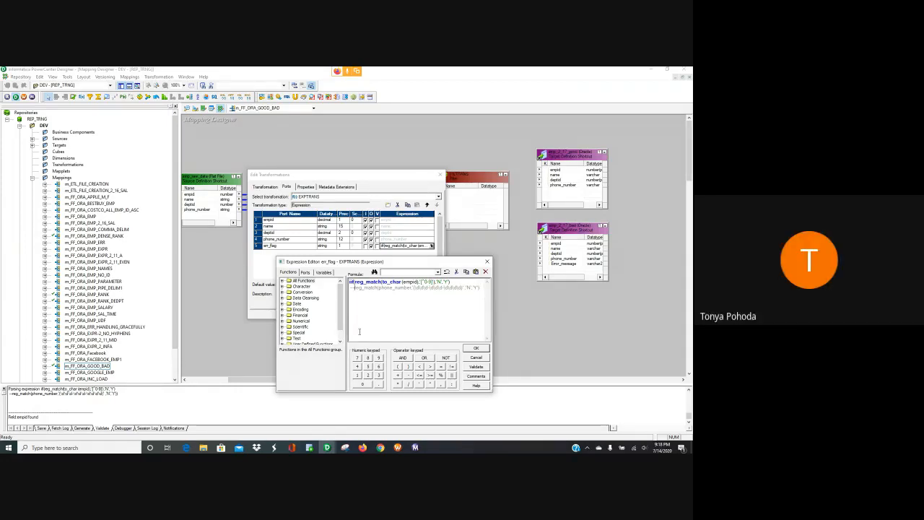
Step: Remove the -- before the phone_number line and type AND at its start
key(Delete)
key(Delete)
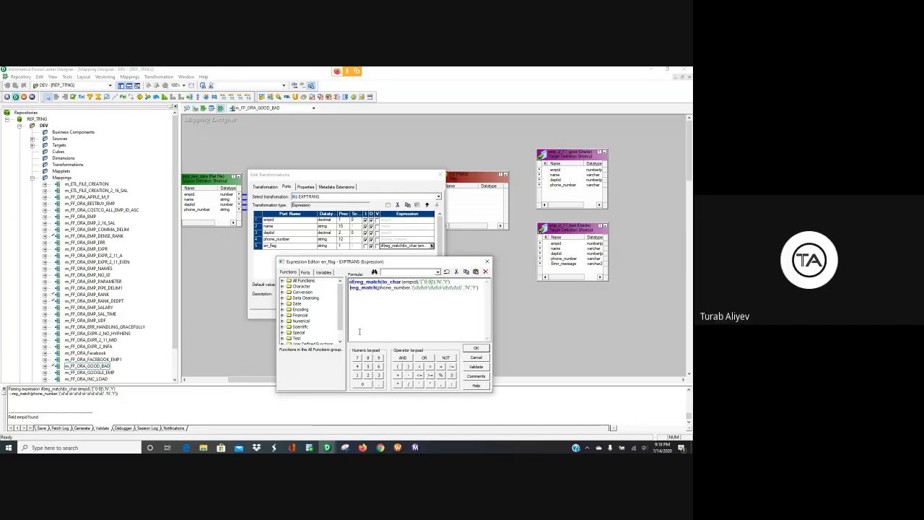
text(AND)
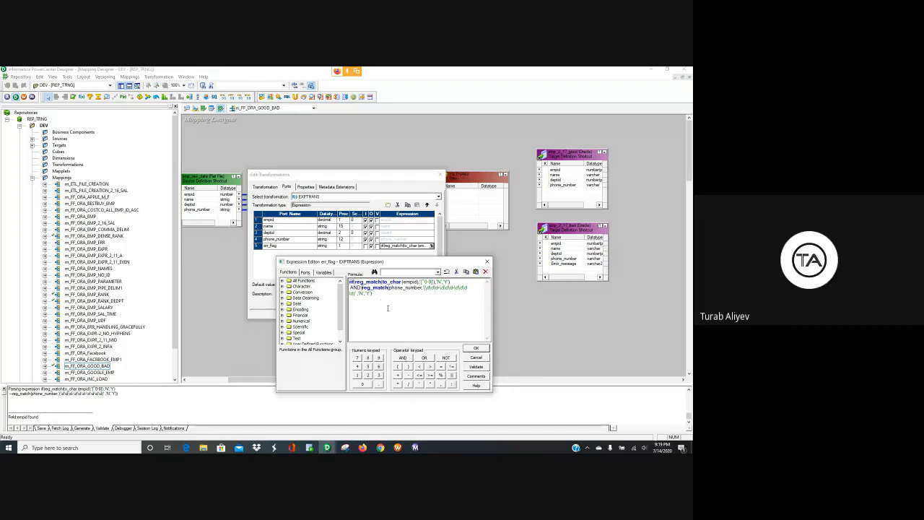
Step: Add ')' and '(' to rebalance the formula's parentheses and validate, dismissing the parse error
text())
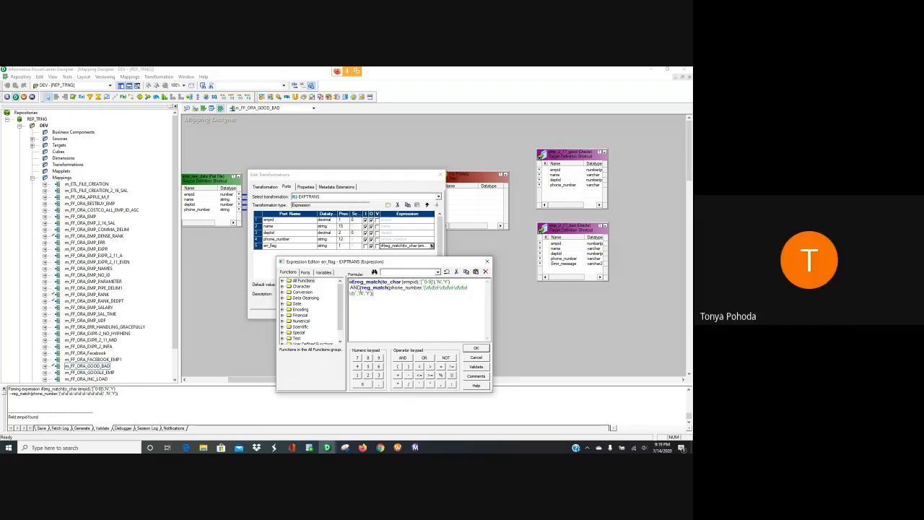
text(()
text( ,)
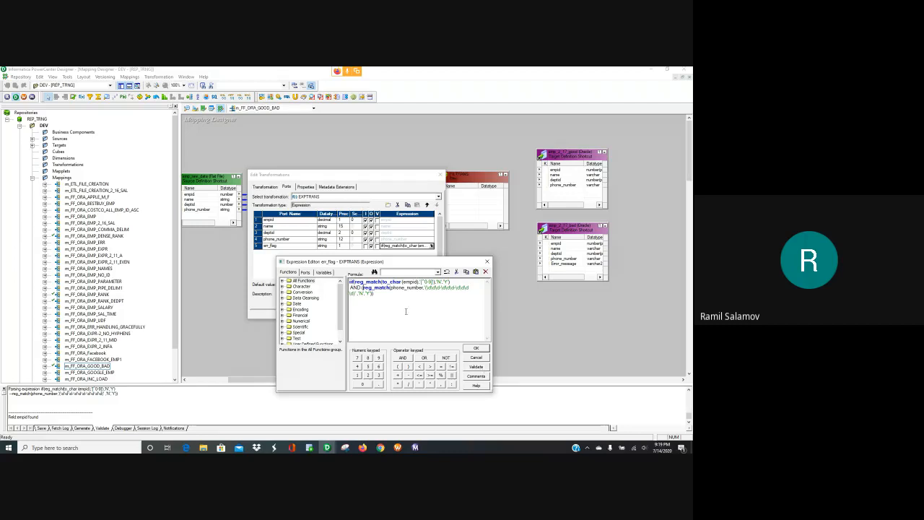
click(477, 366)
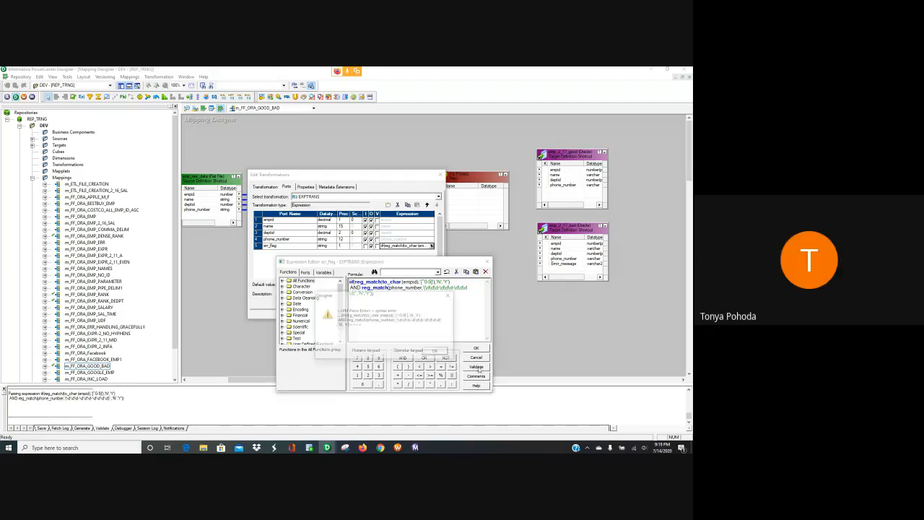
click(437, 352)
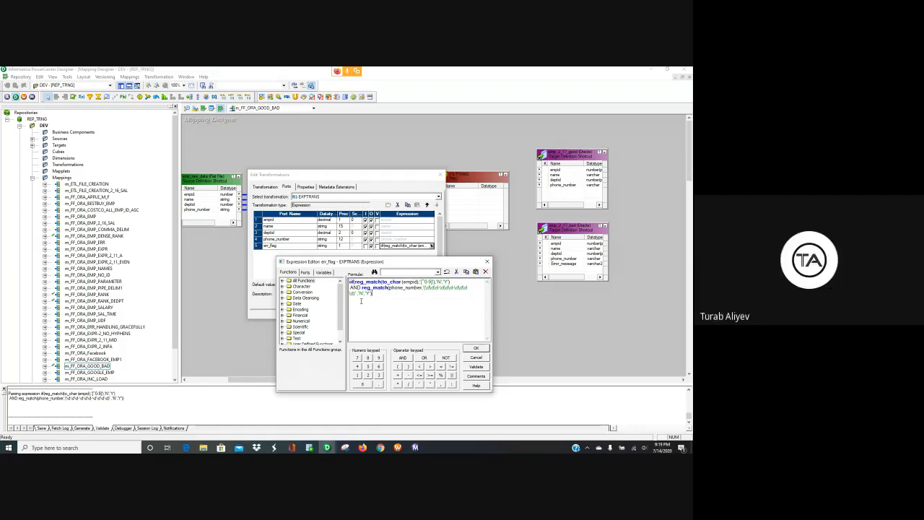
Step: Revalidate, dismiss the Reg_Match two-argument error, then stop presenting in Google Meet
click(476, 366)
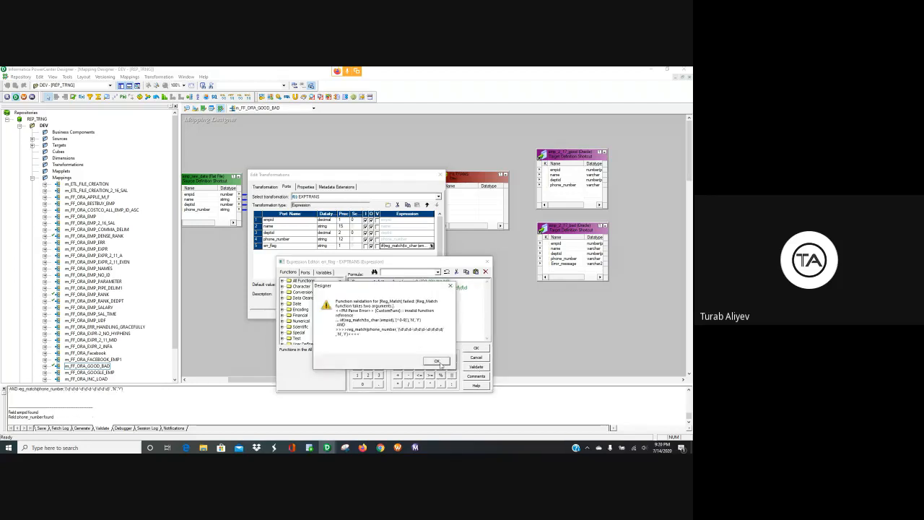
click(439, 363)
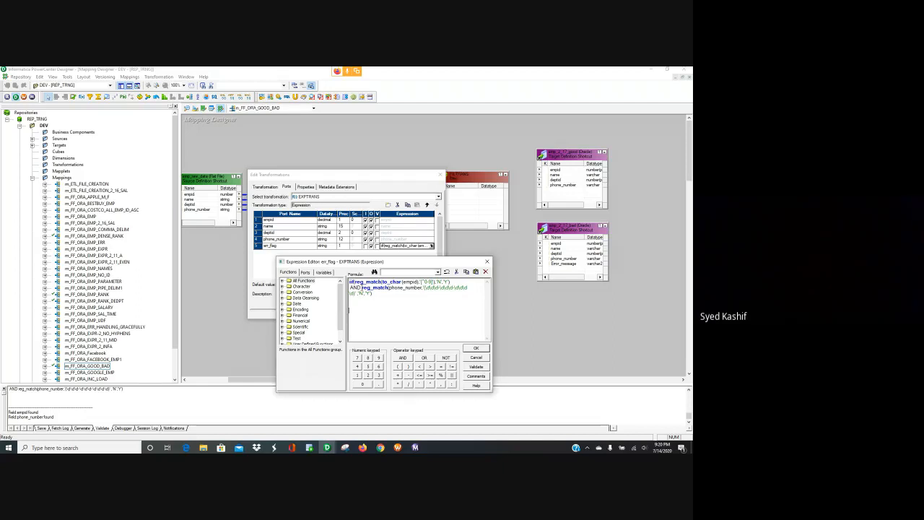
click(362, 447)
click(241, 293)
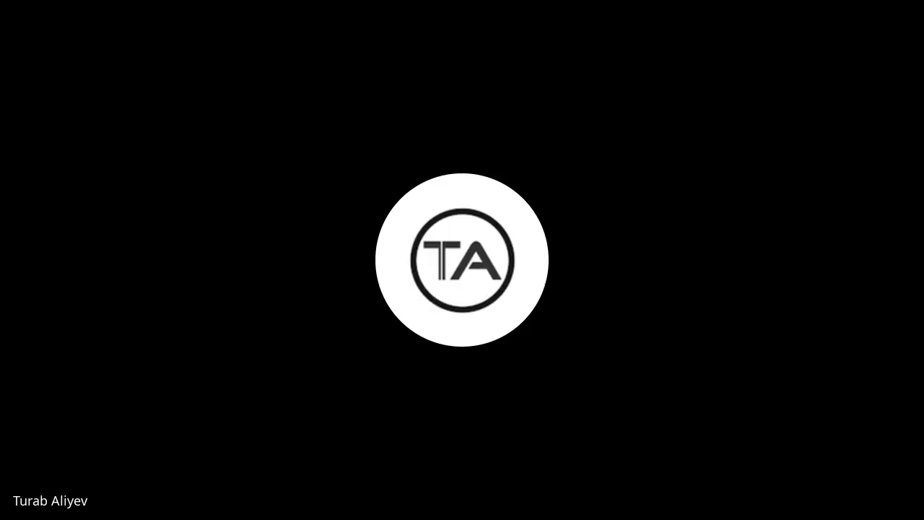
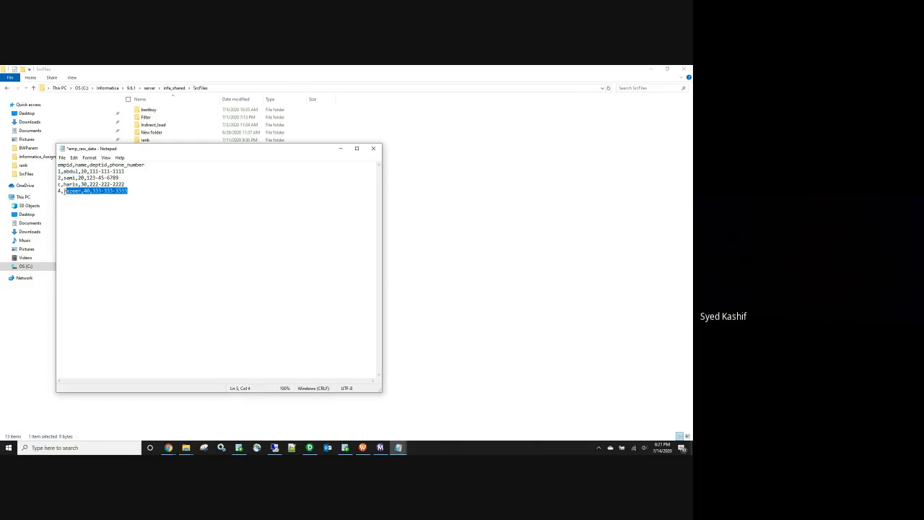
Step: Save emp_raw_data with its four employee rows, then reopen it to check and close it
click(373, 148)
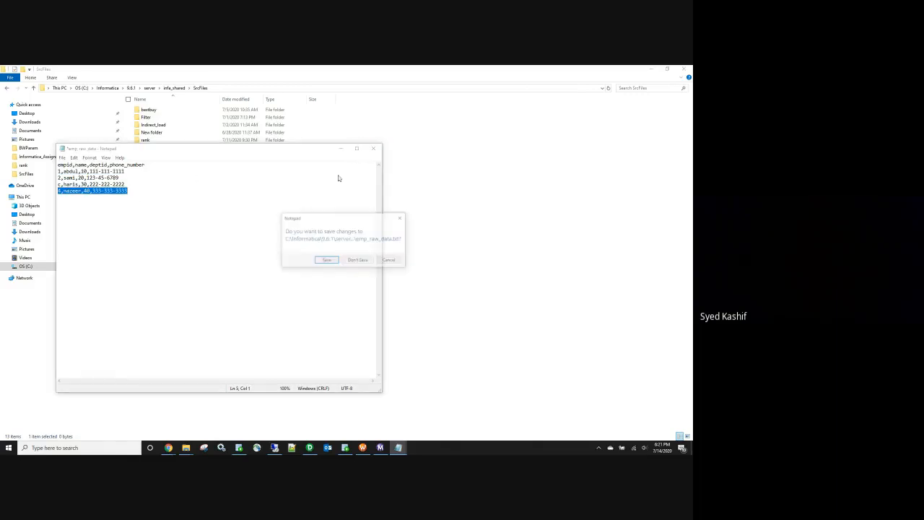
click(322, 261)
double_click(148, 186)
click(373, 148)
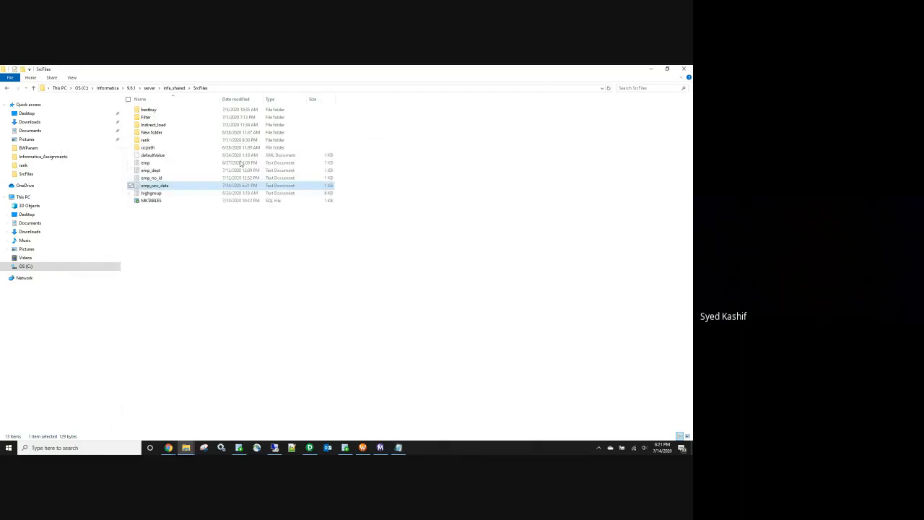
Step: Back in PowerCenter Designer, collapse Development and open the Development_Shared folder
click(309, 447)
drag(77, 353, 52, 353)
click(20, 126)
double_click(59, 132)
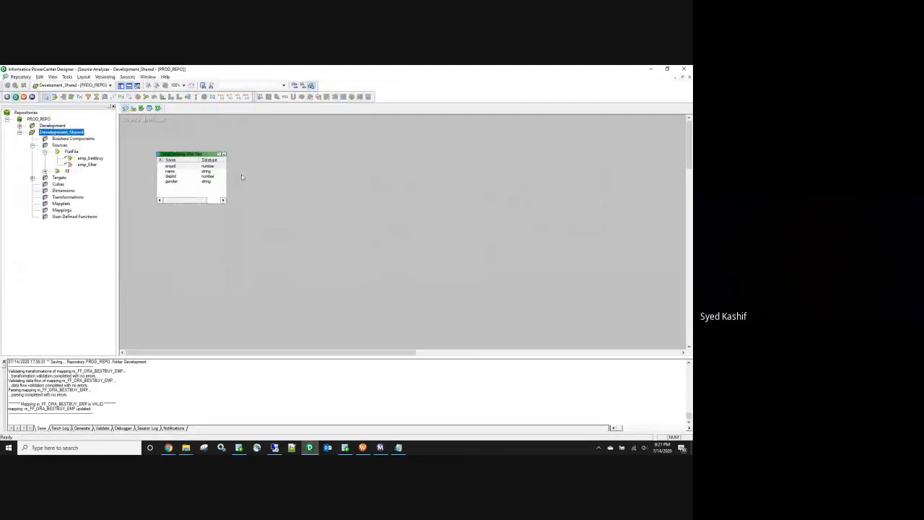
Step: Clear the canvas and import emp_raw_data as a flat file source, listing All Files
right_click(259, 161)
click(272, 172)
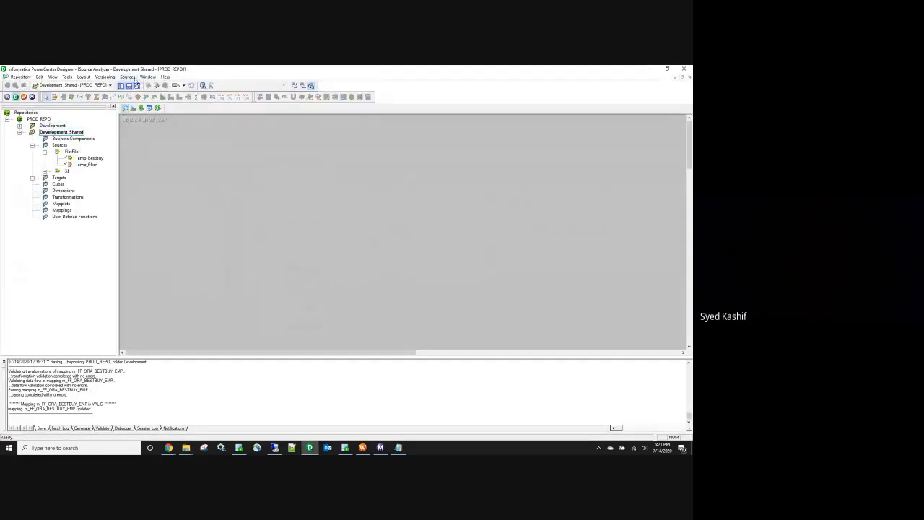
click(127, 77)
click(146, 93)
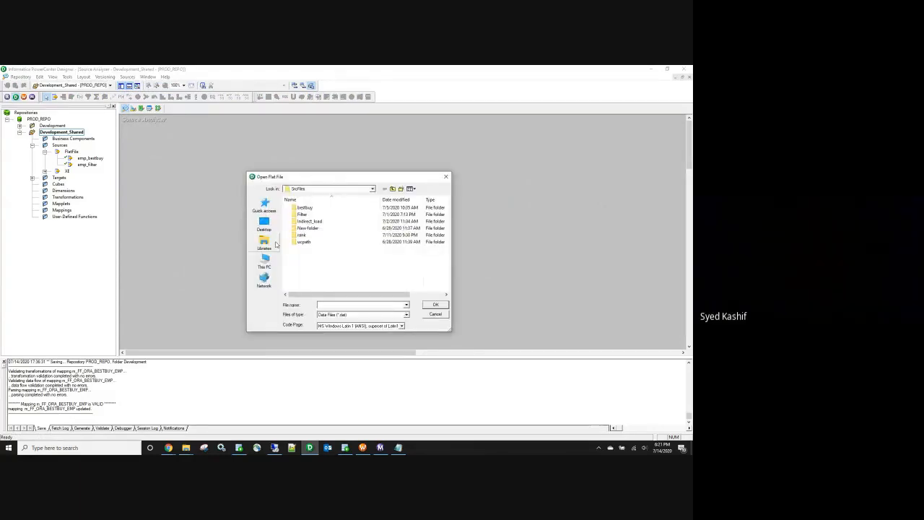
click(405, 316)
click(401, 326)
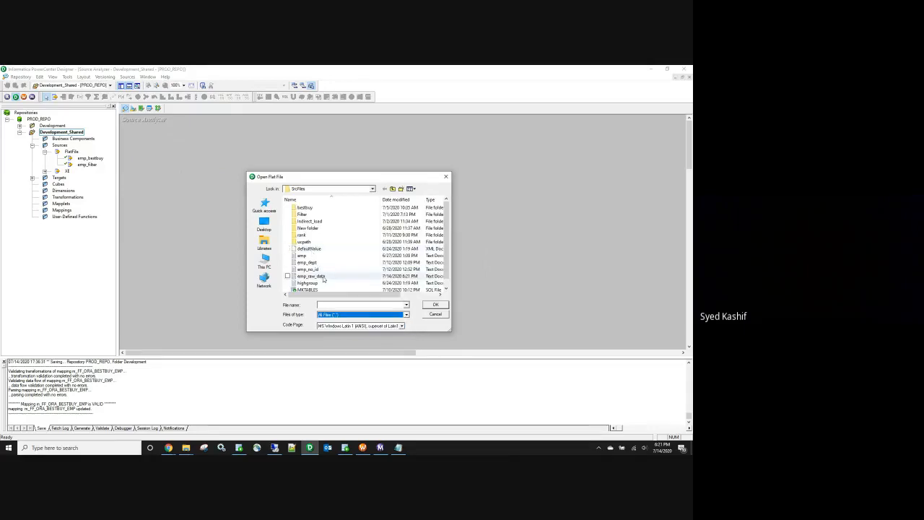
double_click(311, 277)
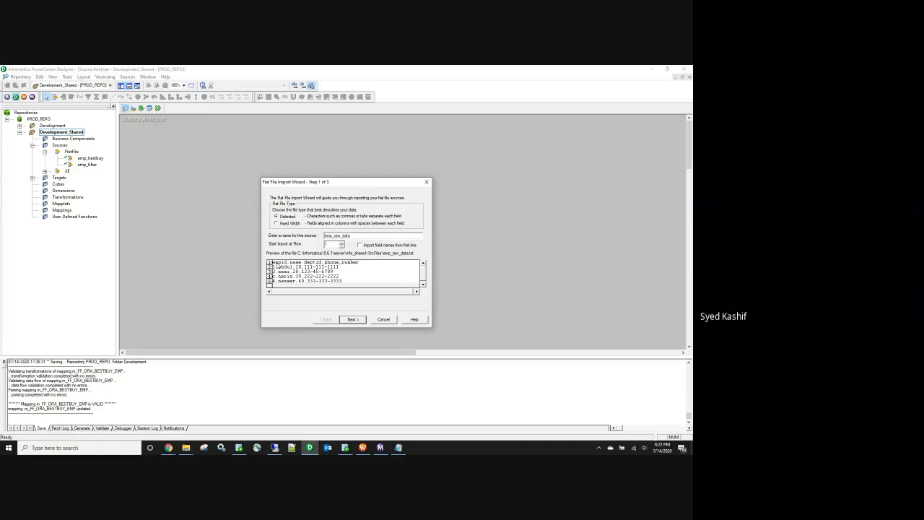
click(353, 320)
click(353, 320)
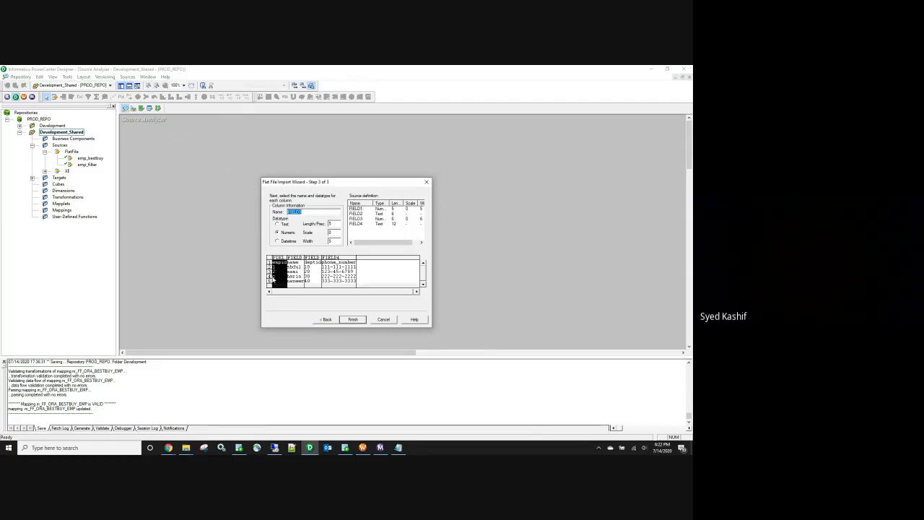
click(352, 319)
Step: Clear the canvas again and re-import emp_raw_data, resolving the duplicate table warning
right_click(227, 143)
click(249, 152)
click(127, 77)
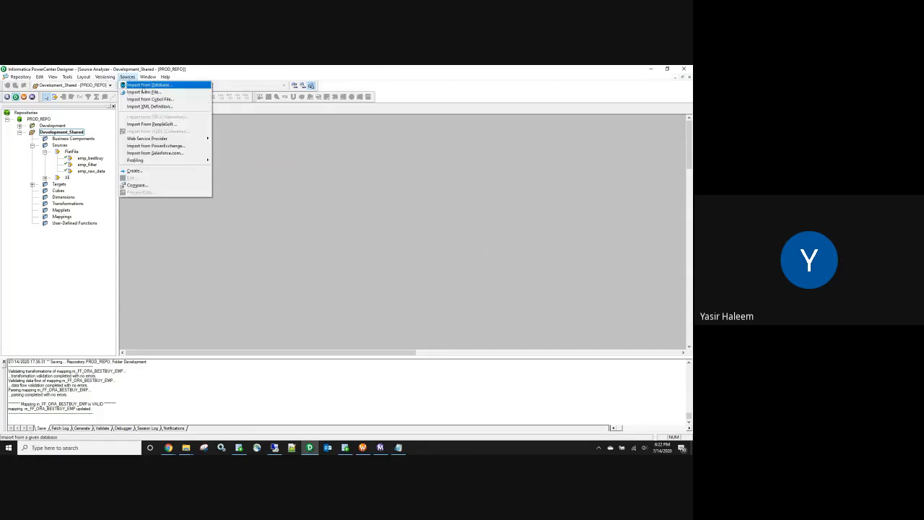
click(144, 91)
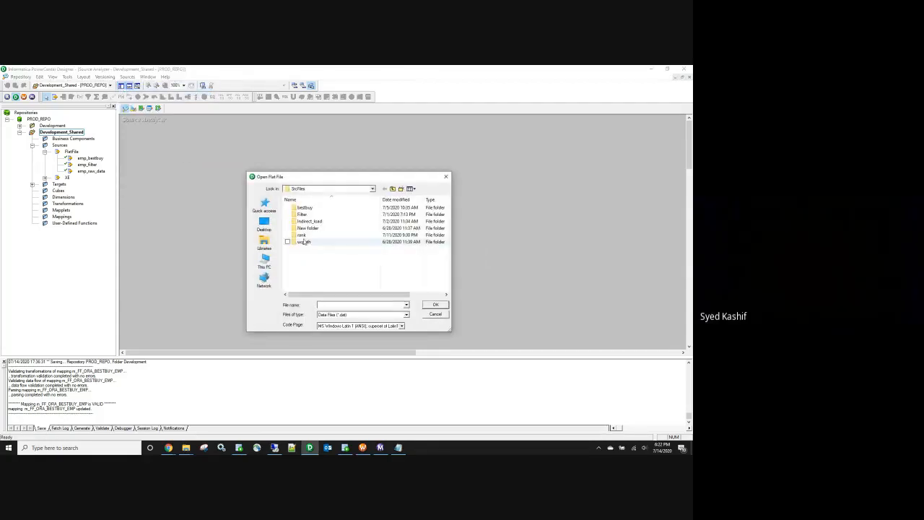
click(338, 315)
click(338, 326)
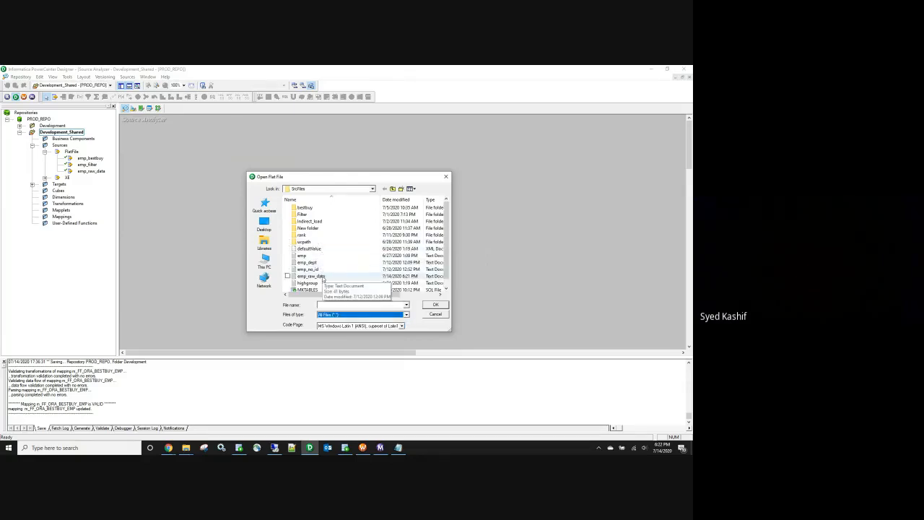
double_click(321, 278)
click(355, 320)
click(355, 320)
click(355, 319)
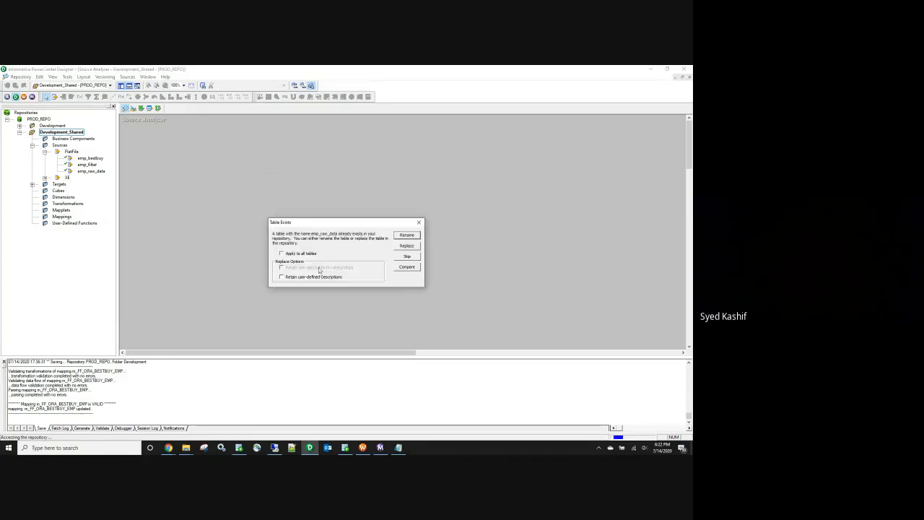
click(406, 246)
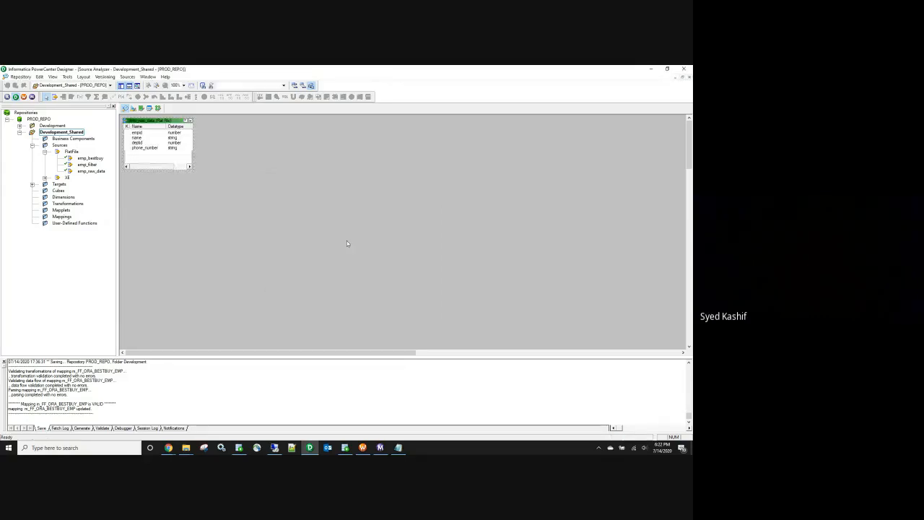
Step: Open the emp_raw_data source definition and inspect the non-numeric empid on line 4 of the data file
double_click(168, 135)
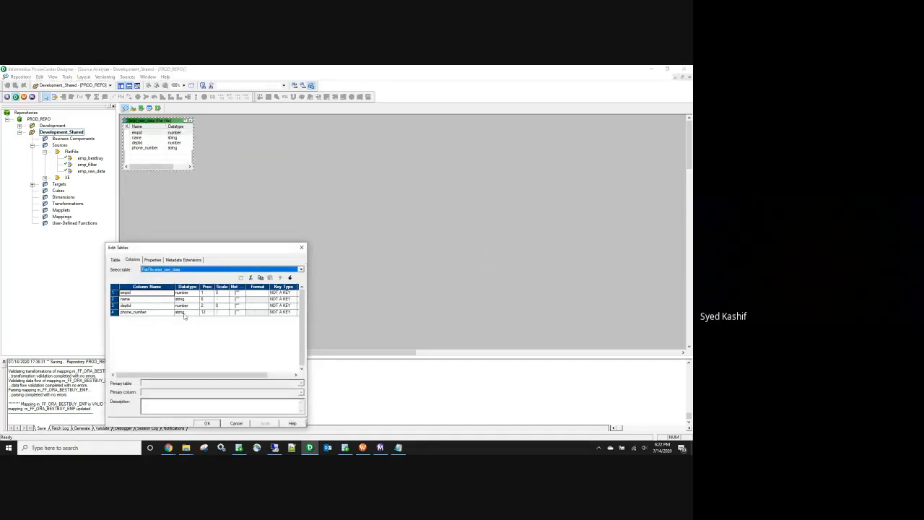
click(186, 447)
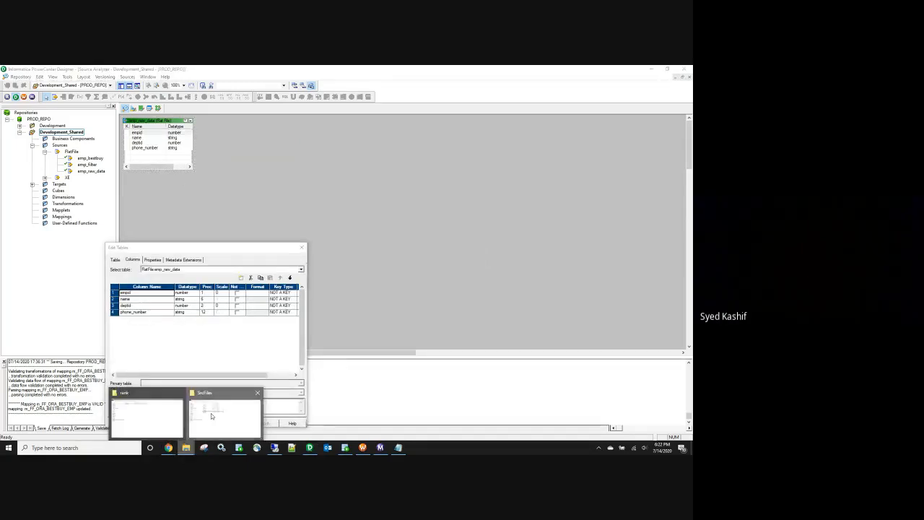
click(211, 413)
double_click(186, 187)
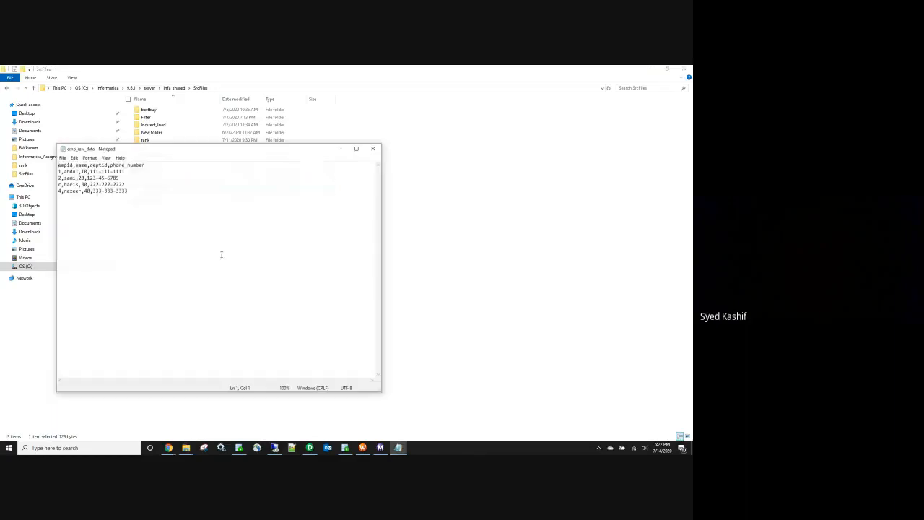
drag(60, 184, 54, 186)
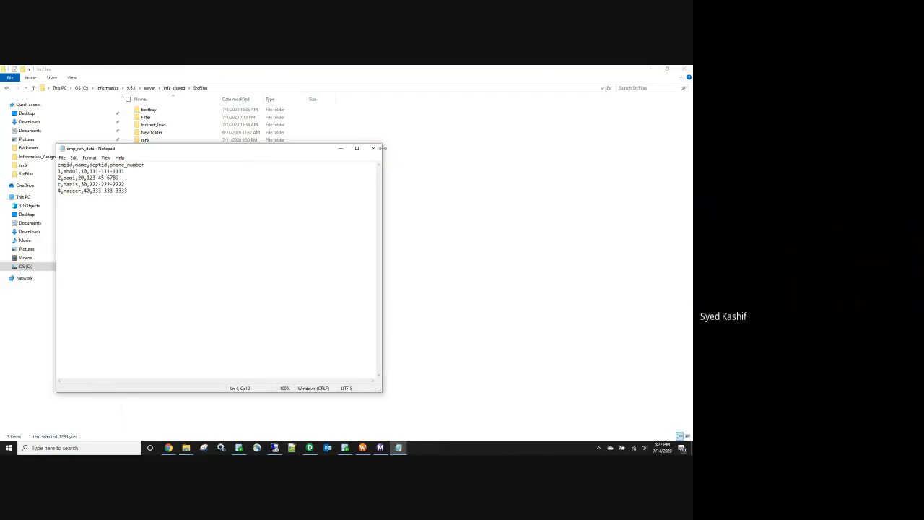
click(373, 148)
click(650, 69)
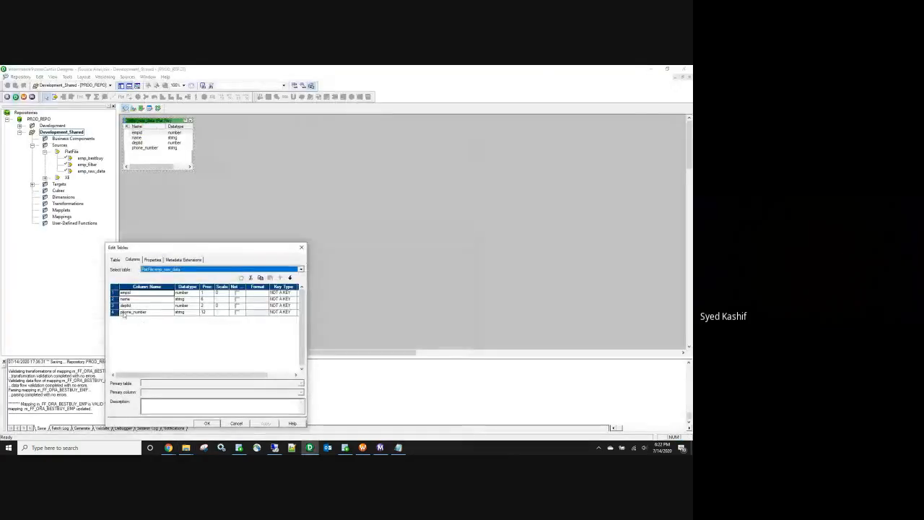
Step: Set empid's datatype to string, recheck the data file's rows, and confirm the change
click(186, 293)
click(195, 292)
click(181, 328)
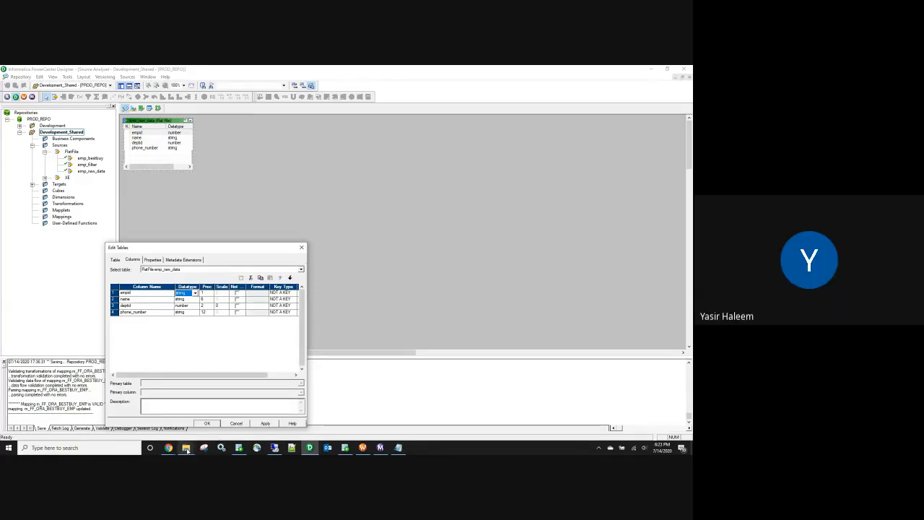
mouse_move(186, 448)
click(217, 411)
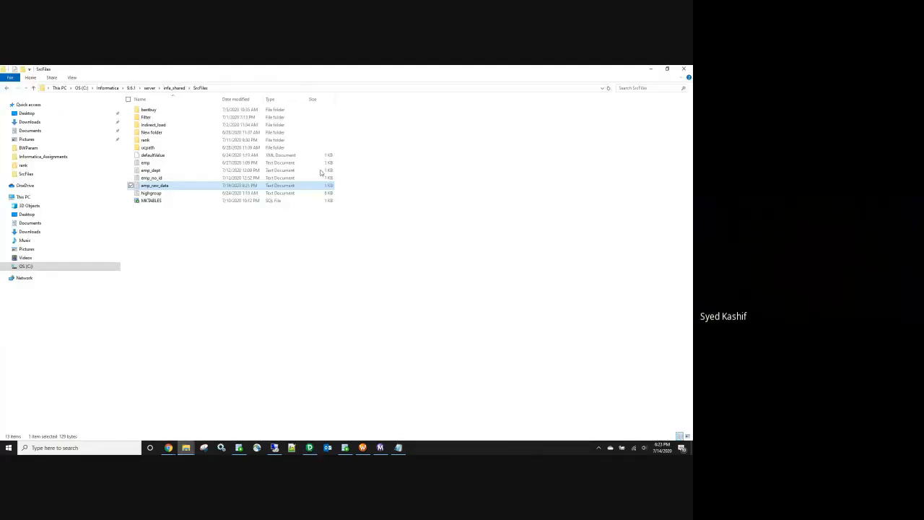
double_click(156, 186)
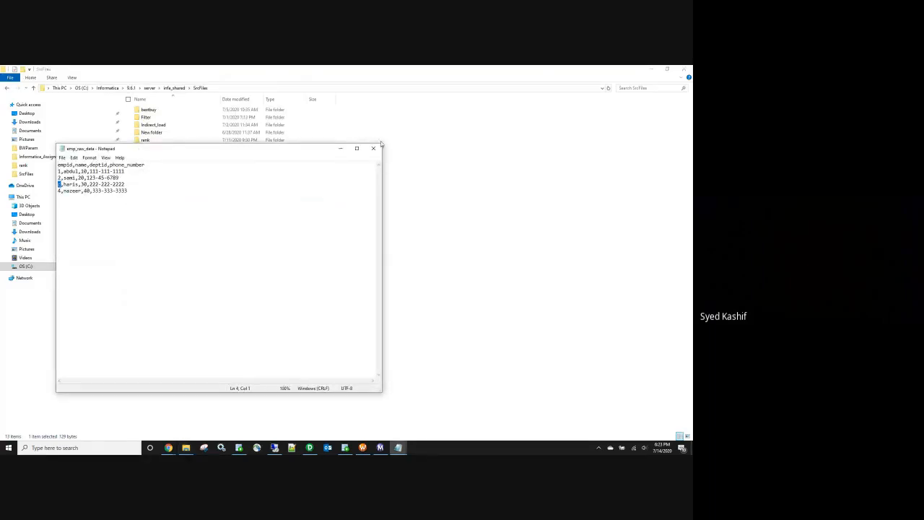
click(374, 147)
click(651, 71)
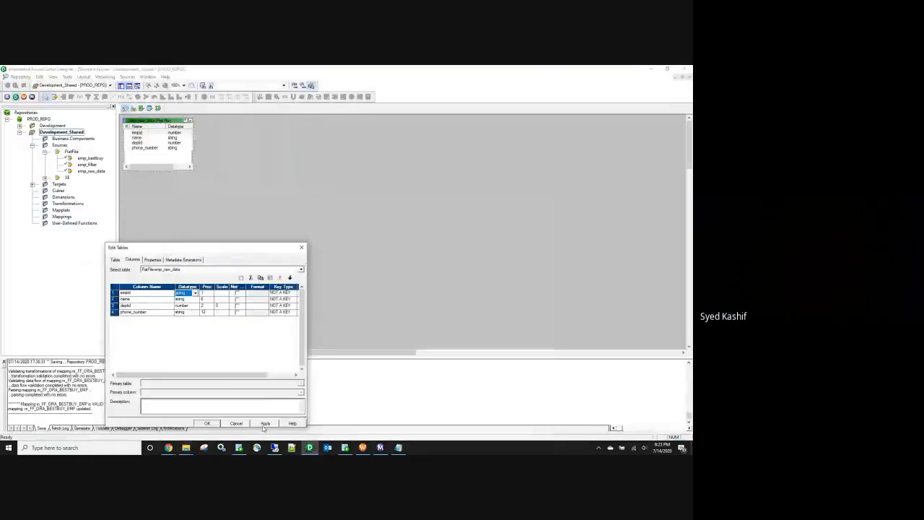
click(206, 423)
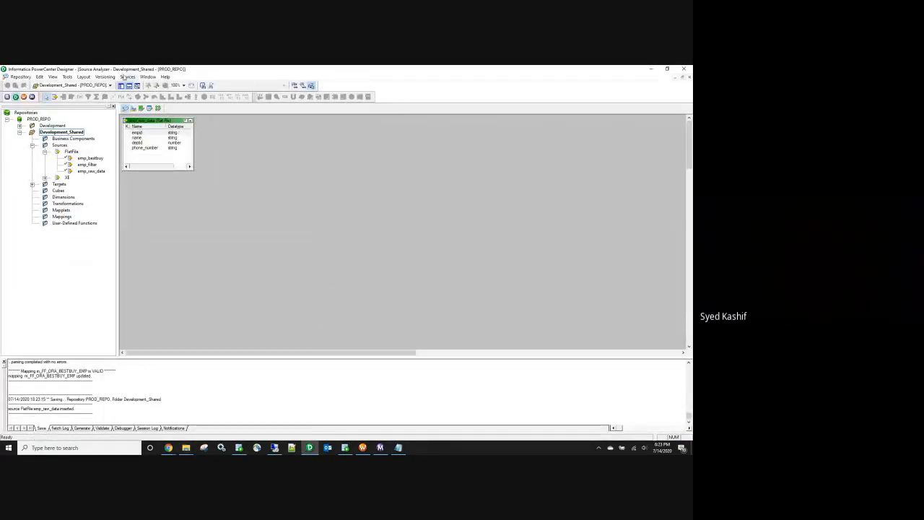
Step: In Target Designer, clear the workspace and add emp_raw_data as a target named emp_good_Data
click(133, 107)
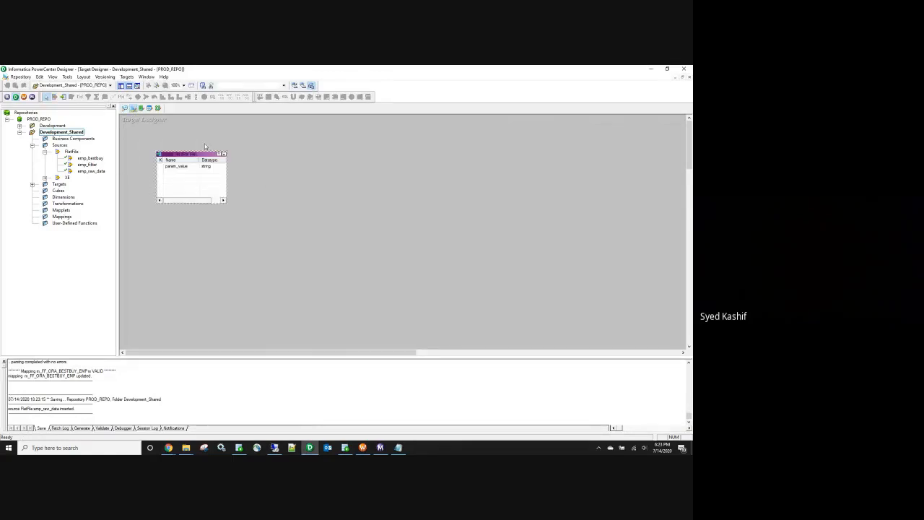
right_click(220, 130)
click(252, 140)
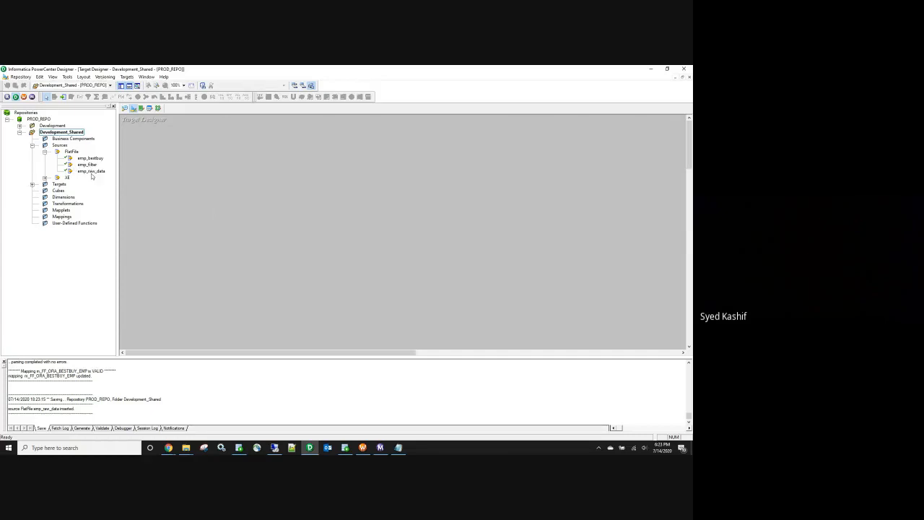
drag(91, 171, 234, 181)
double_click(250, 189)
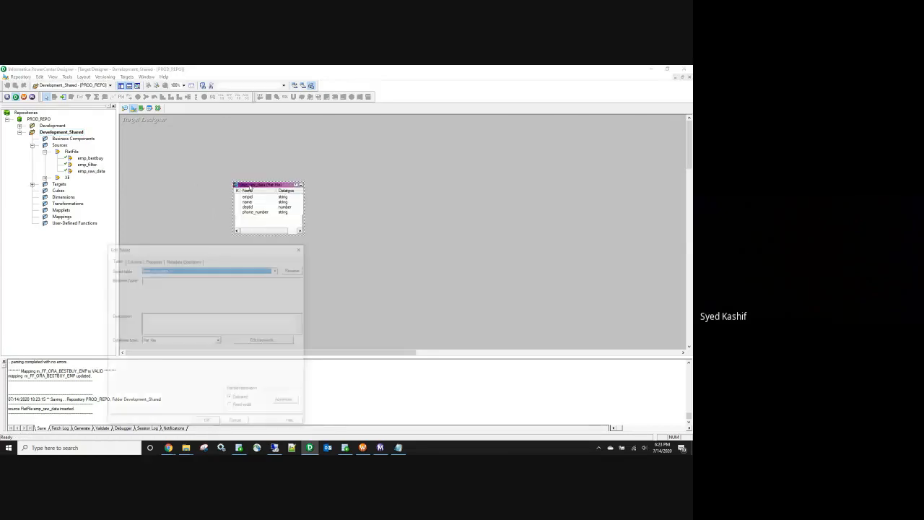
click(294, 268)
drag(165, 334, 148, 335)
text(tgt_Data)
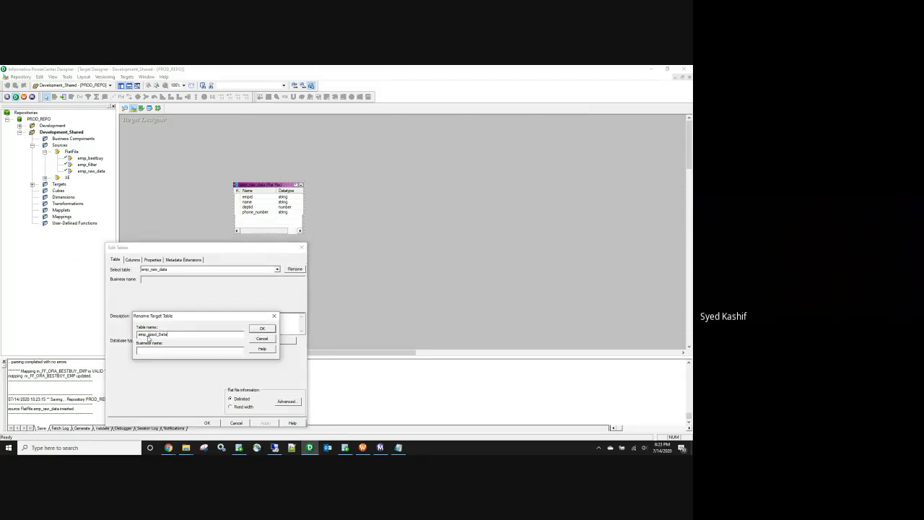
click(262, 329)
Step: Set emp_good_Data's database type to Oracle and its empid datatype to number
click(132, 259)
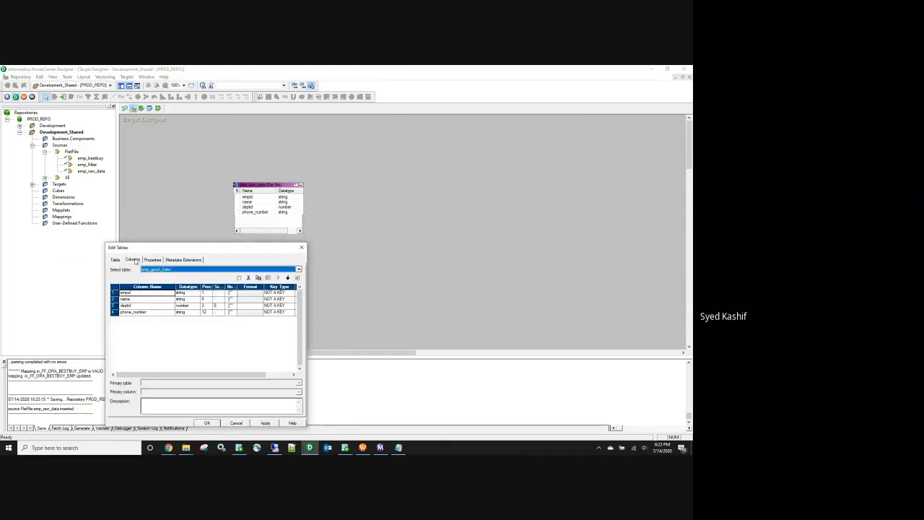
click(116, 259)
click(182, 343)
key(o)
key(o)
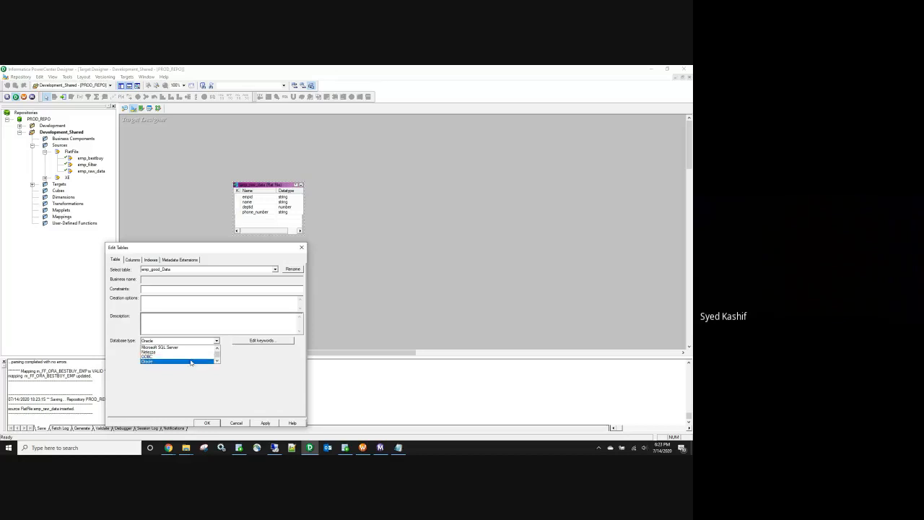
click(188, 361)
click(136, 262)
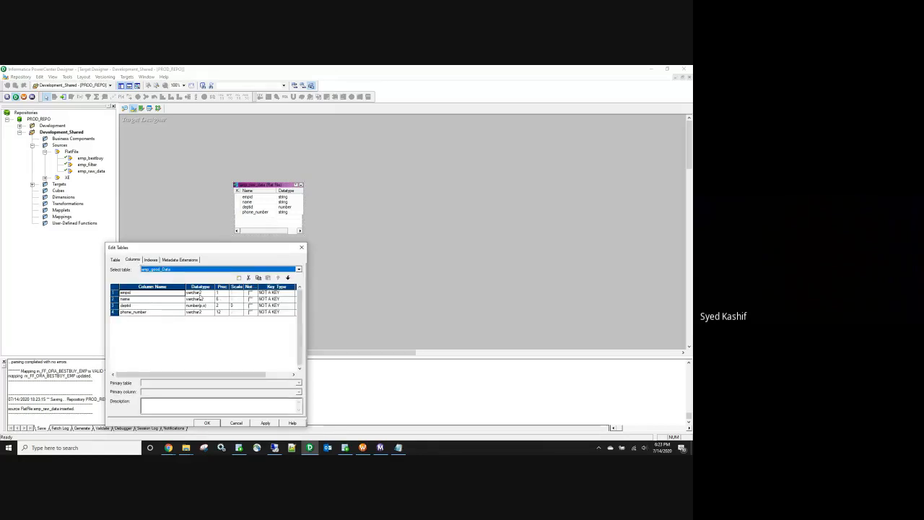
click(201, 292)
click(209, 292)
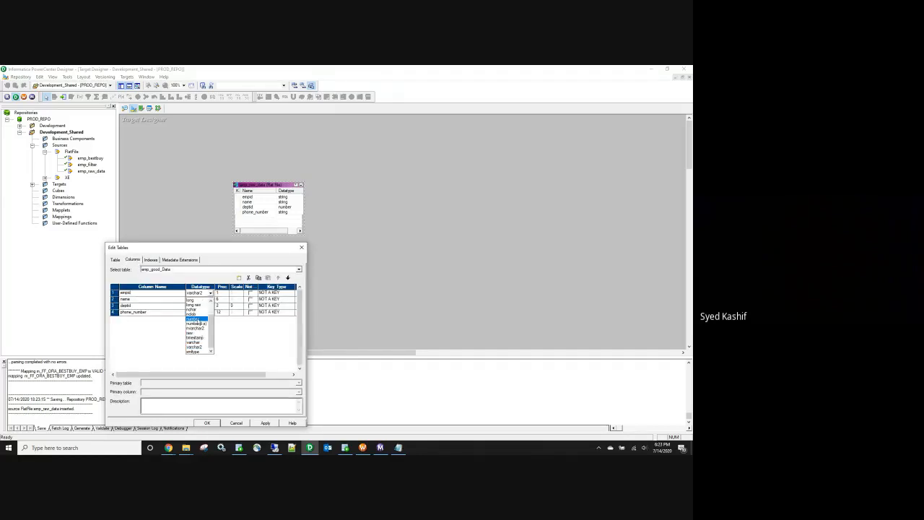
click(197, 319)
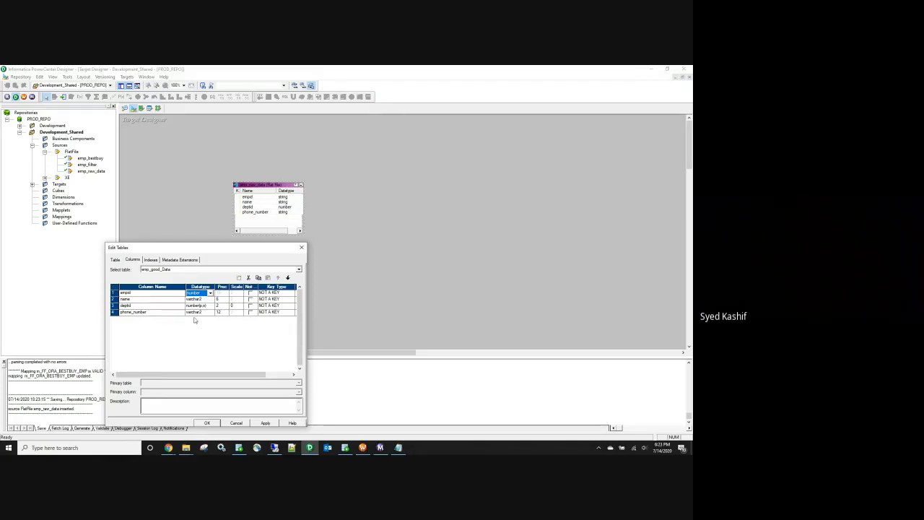
click(211, 422)
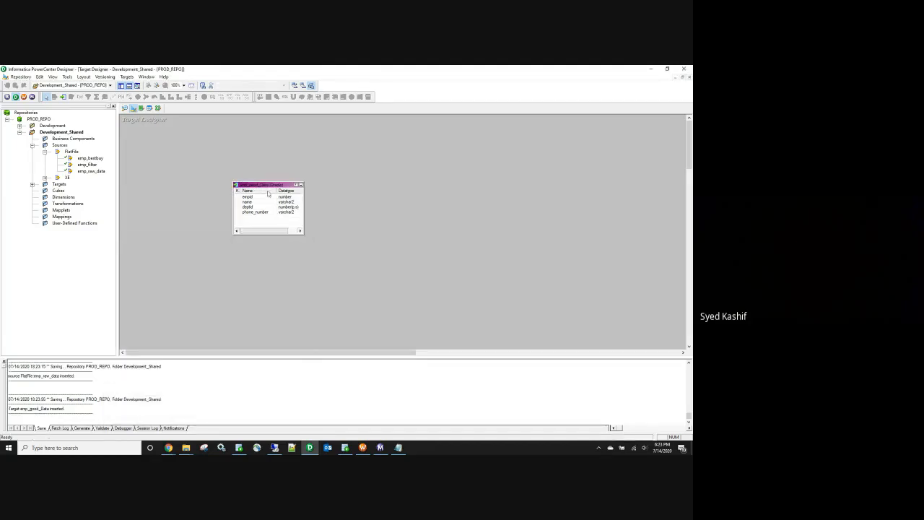
Step: Generate target SQL, connecting to the XE ODBC source as hr; dismiss the invalid logon error
click(126, 77)
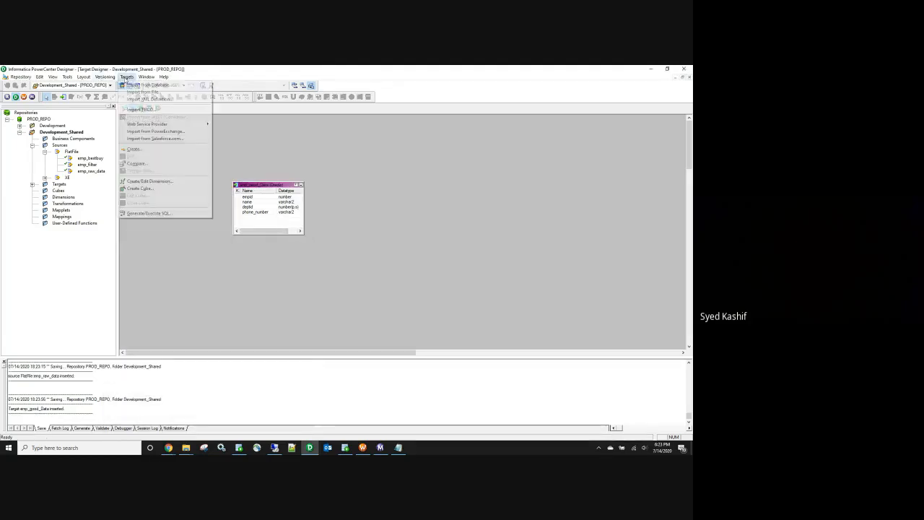
click(155, 213)
click(457, 213)
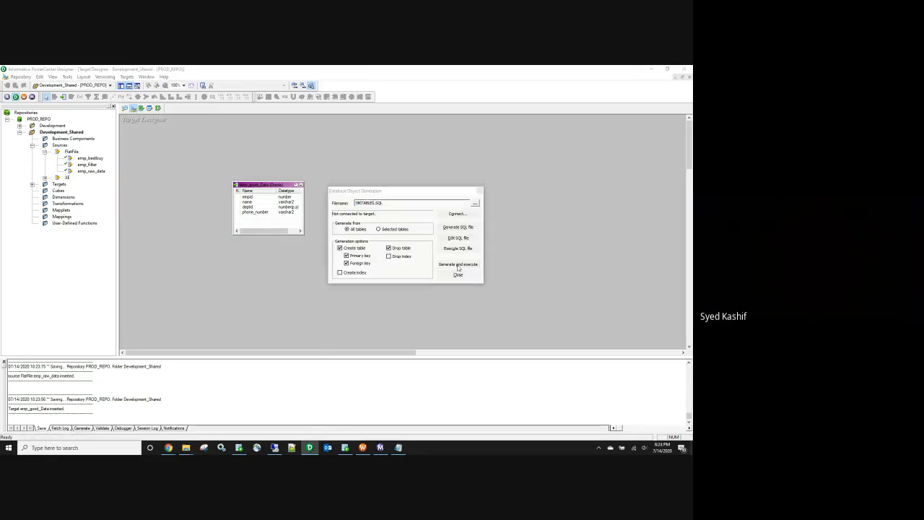
click(448, 223)
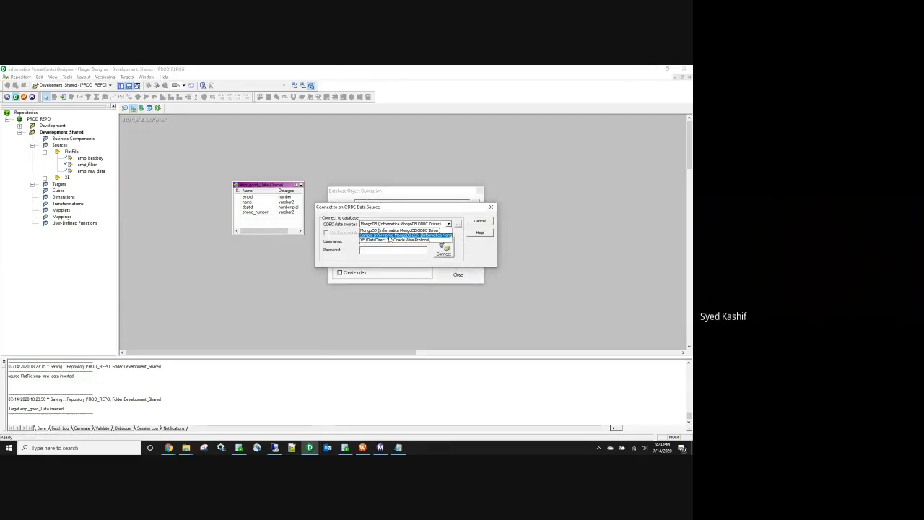
click(388, 239)
text(hr)
click(387, 249)
text(hr)
click(439, 246)
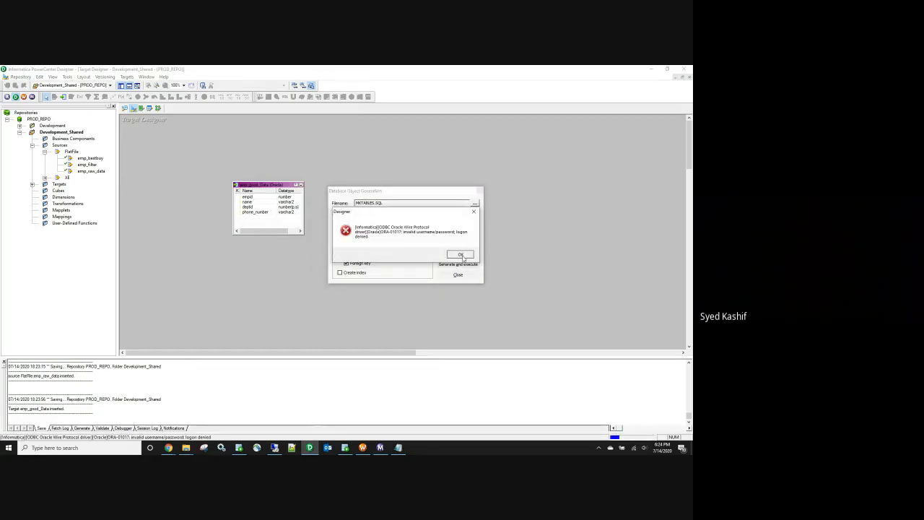
click(460, 255)
click(458, 264)
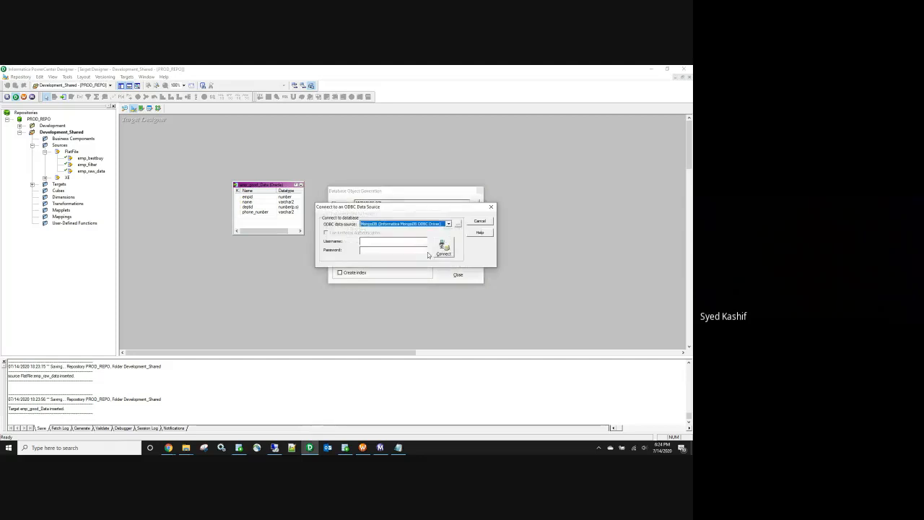
Step: Reconnect to XE and execute the CREATE TABLE script, overwriting MKTABLES.SQL
click(449, 223)
click(385, 239)
key(Down)
key(Tab)
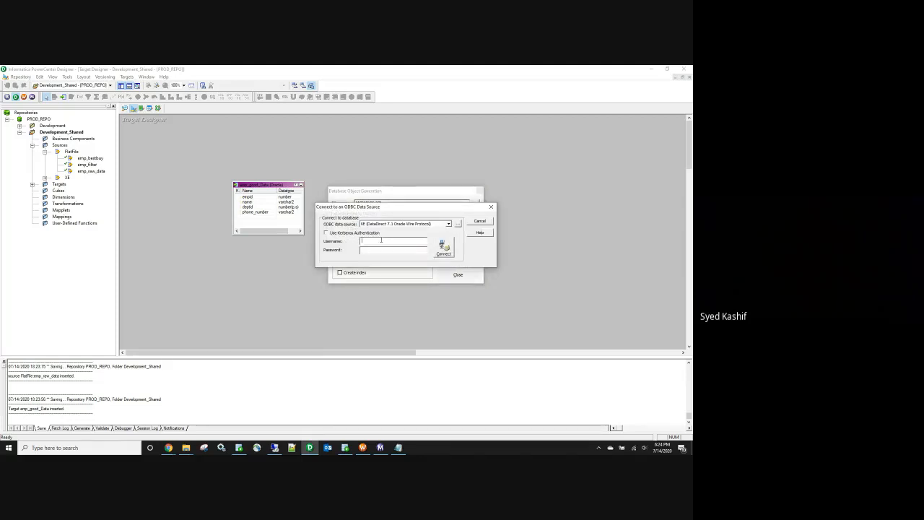
click(383, 252)
click(443, 249)
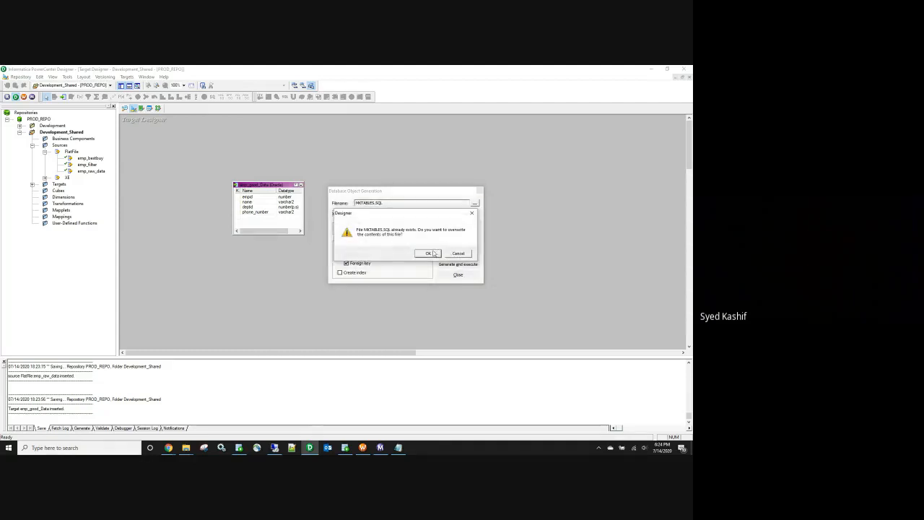
click(429, 253)
click(456, 275)
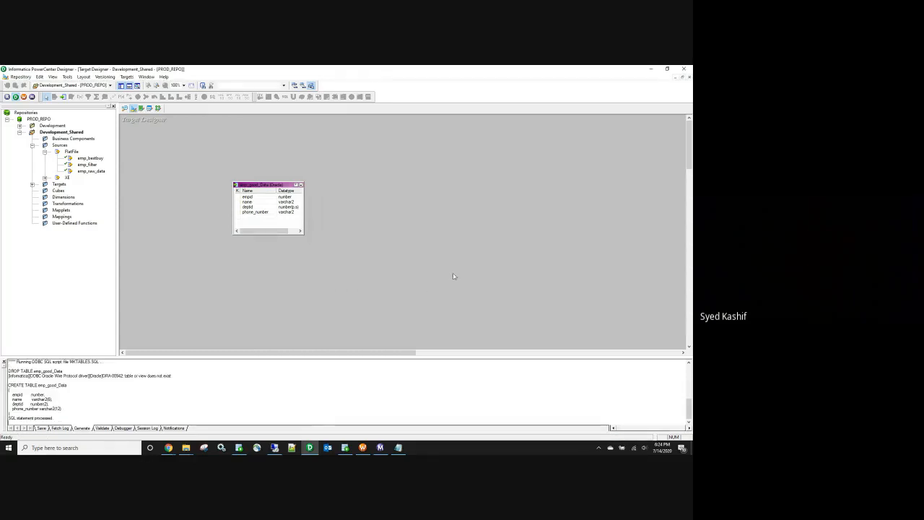
Step: Save the repository, dismiss the no-changes warning and reopen emp_good_Data for editing
key(ctrl+s)
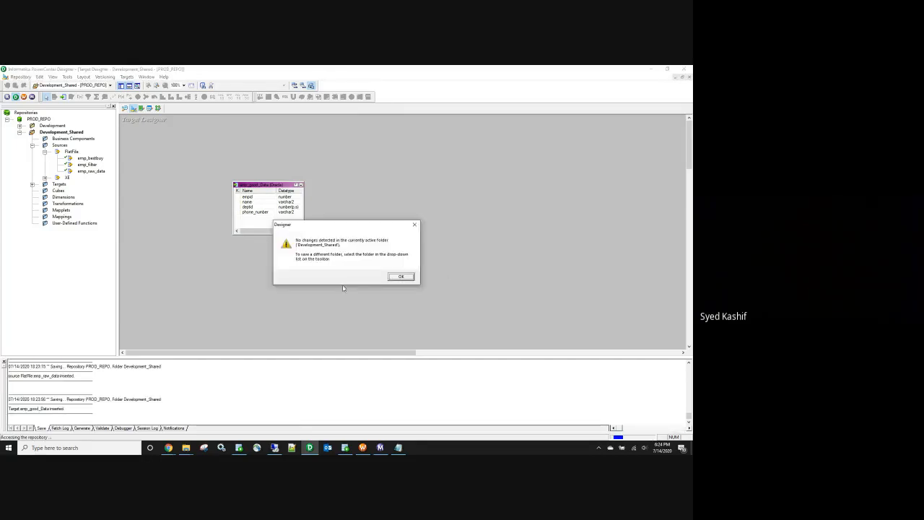
click(399, 276)
double_click(282, 197)
Step: Query emp_good_Data in SQL Developer to confirm the table exists, then close the Edit Tables dialog unchanged
click(115, 259)
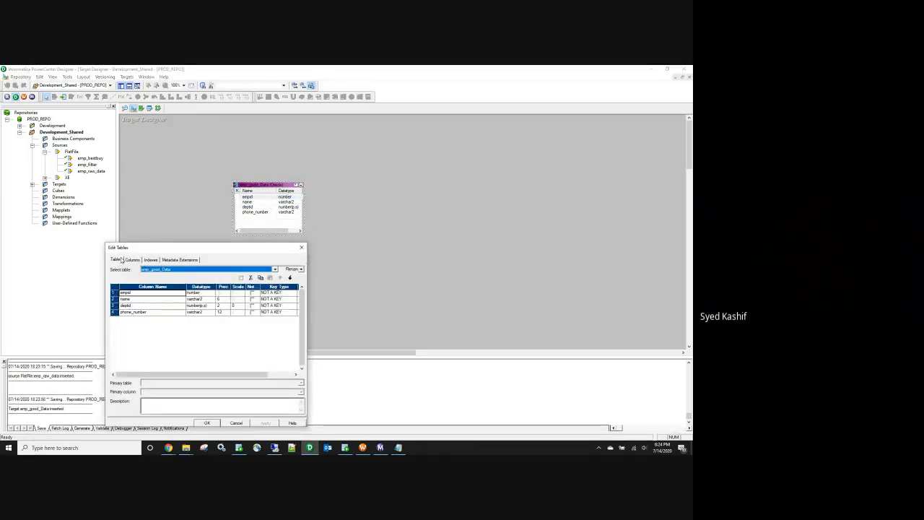
click(293, 269)
key(ctrl+c)
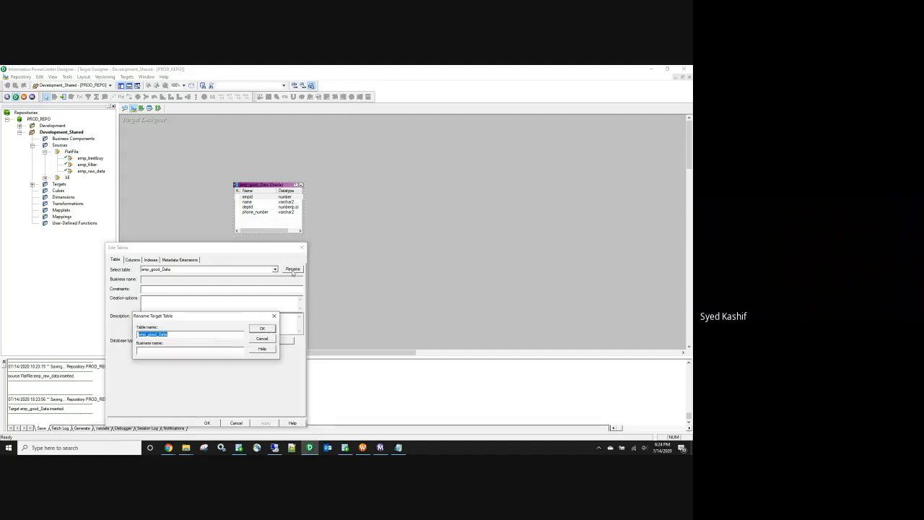
click(345, 447)
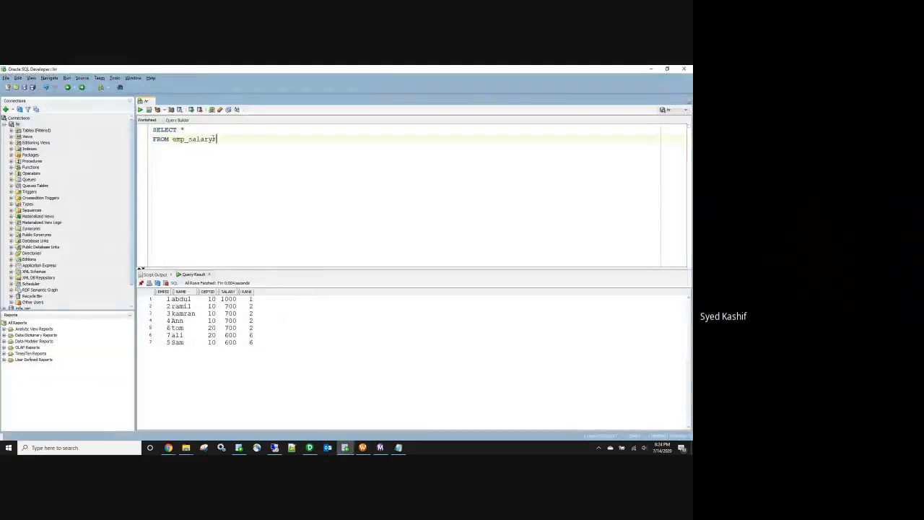
drag(216, 139, 172, 139)
key(ctrl+v)
key(ctrl+Return)
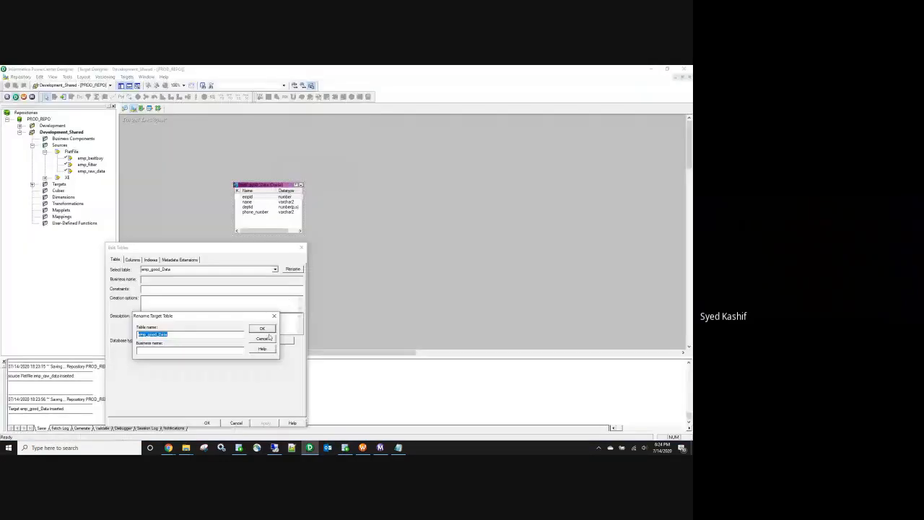
click(270, 332)
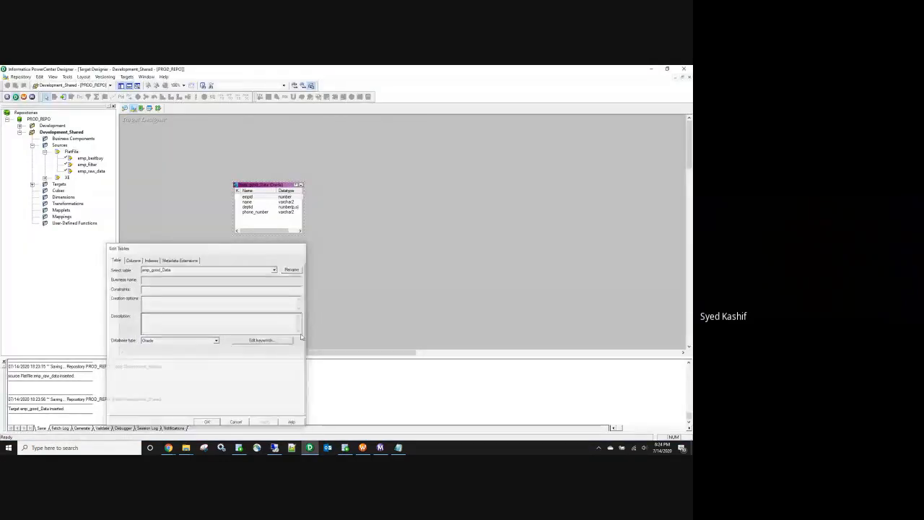
click(399, 278)
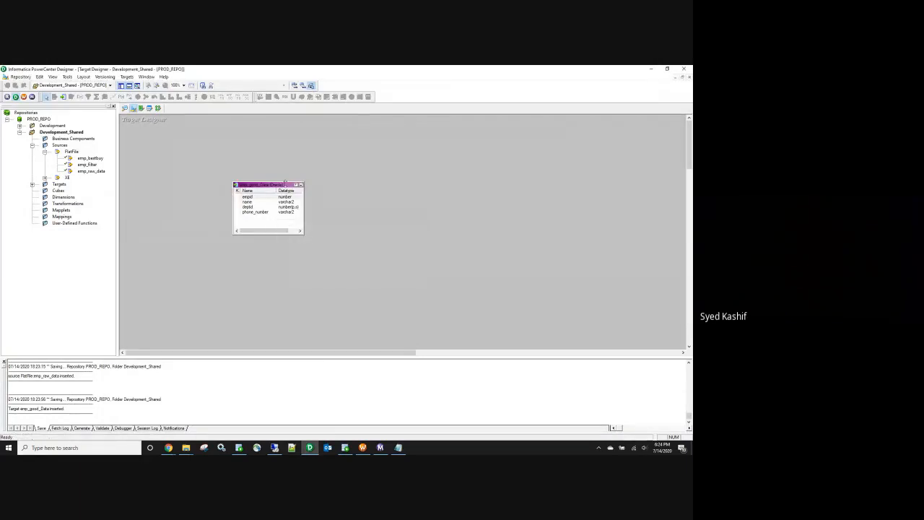
click(274, 185)
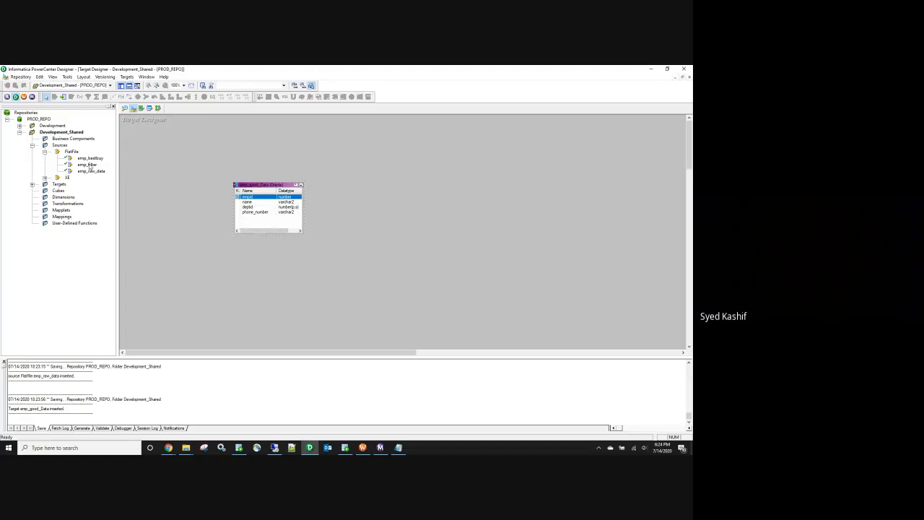
Step: Add emp_raw_data as a new target renamed emp_bad_Data and insert a column after phone_number
drag(89, 172, 412, 195)
double_click(433, 200)
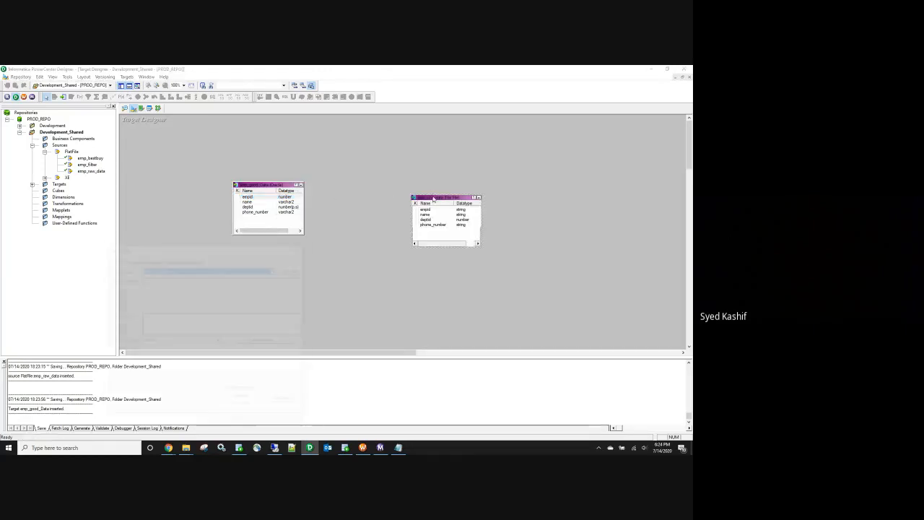
click(295, 269)
drag(168, 334, 149, 334)
key(BackSpace)
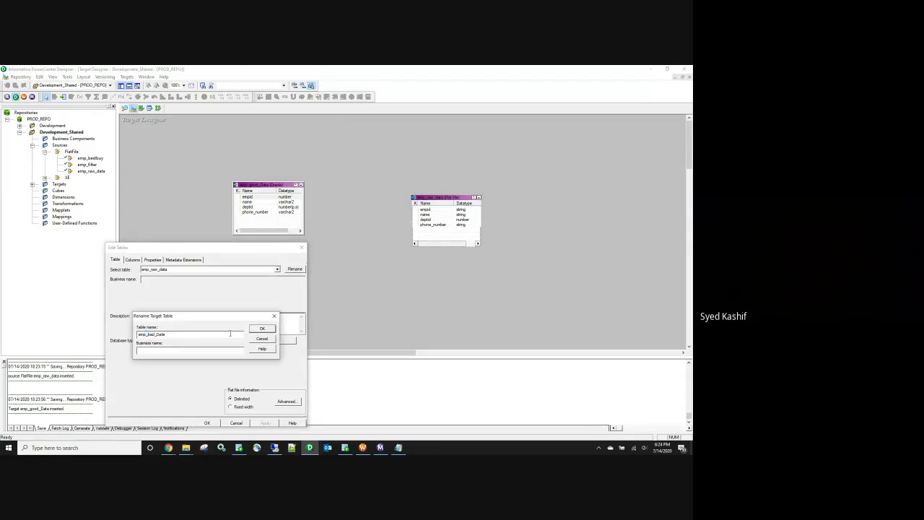
click(261, 329)
click(132, 259)
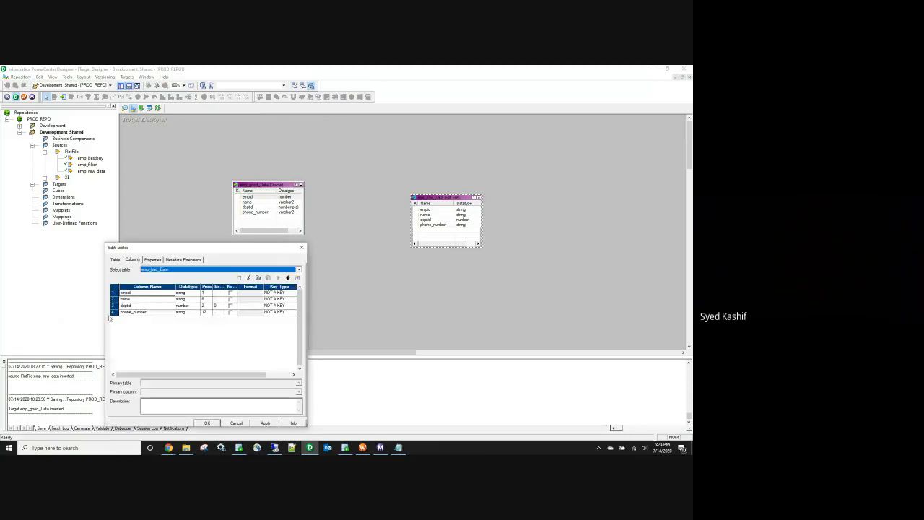
click(113, 312)
click(239, 278)
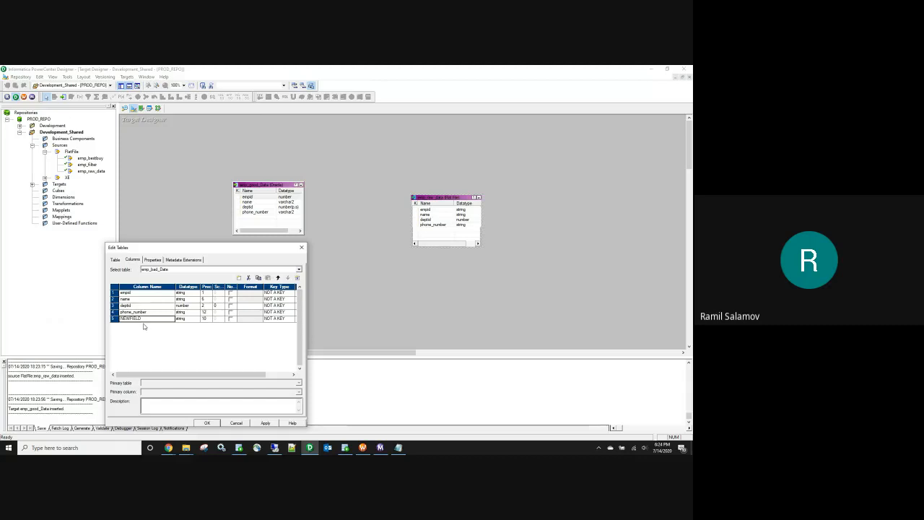
Step: Set the database type to Oracle, name the new column error_message with precision 100, and save
click(114, 259)
click(181, 340)
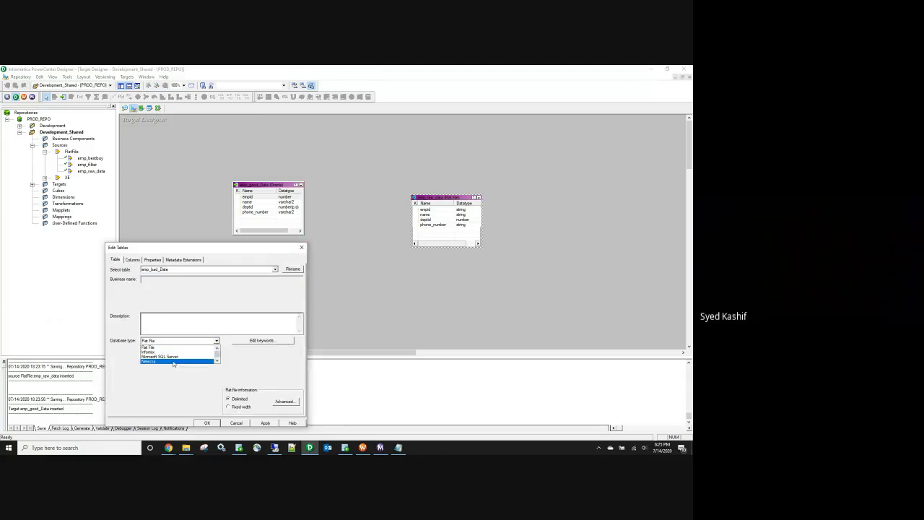
scroll(174, 363, down, 2)
click(173, 361)
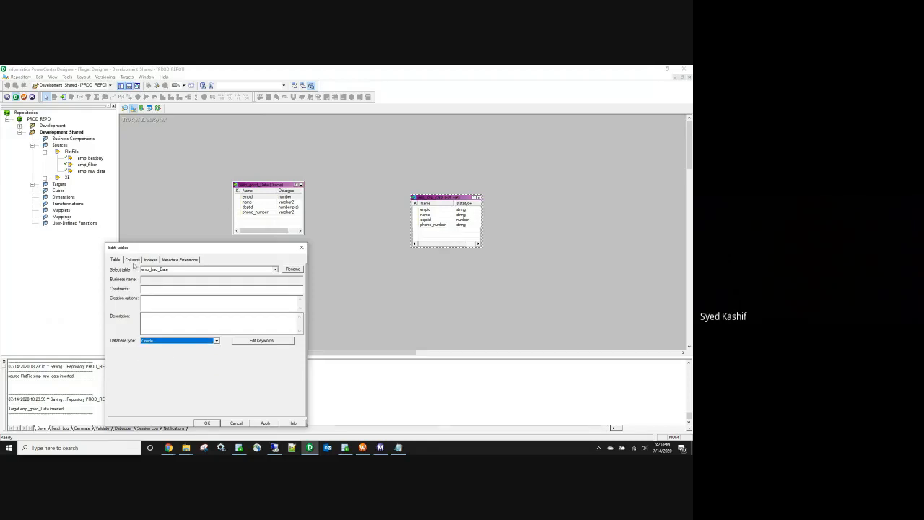
click(133, 260)
double_click(132, 319)
text(ef)
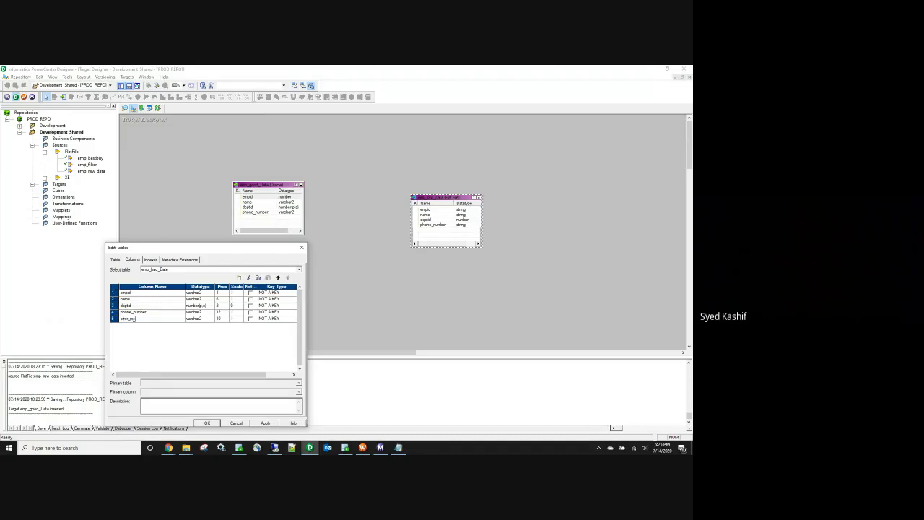
click(221, 319)
text(0)
click(266, 423)
click(207, 422)
key(ctrl+s)
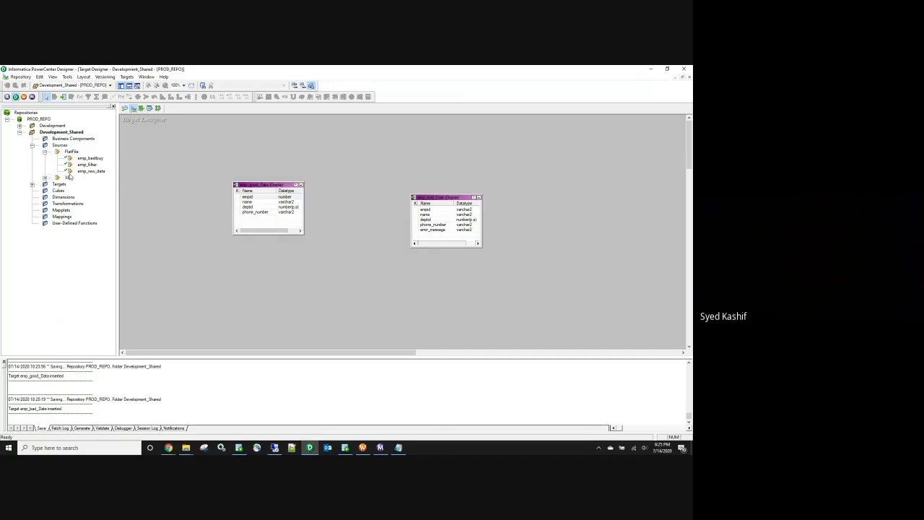
Step: Create a shortcut to the shared emp_raw_data source in the Development folder
click(92, 173)
drag(55, 127, 56, 127)
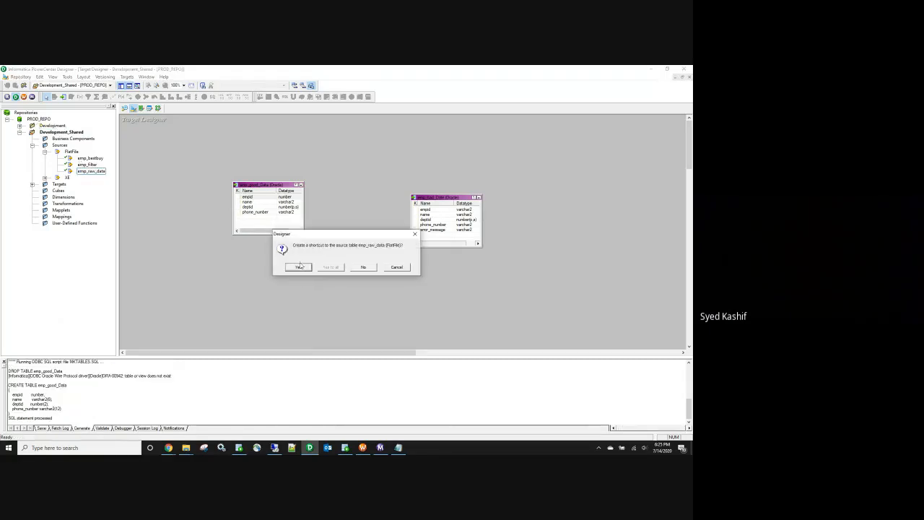
click(301, 267)
Step: Create Development shortcuts to the shared emp_good_Data and emp_bad_Data targets
click(32, 145)
click(32, 151)
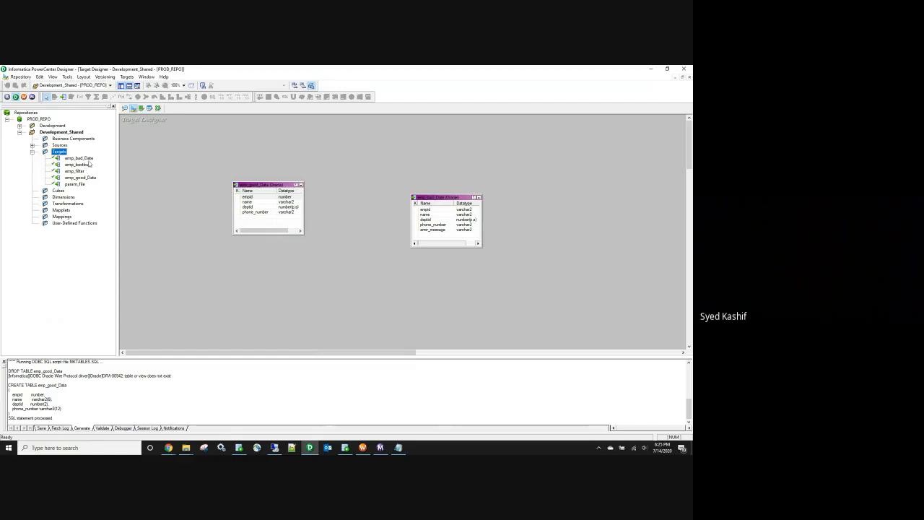
click(88, 177)
ctrl+click(83, 159)
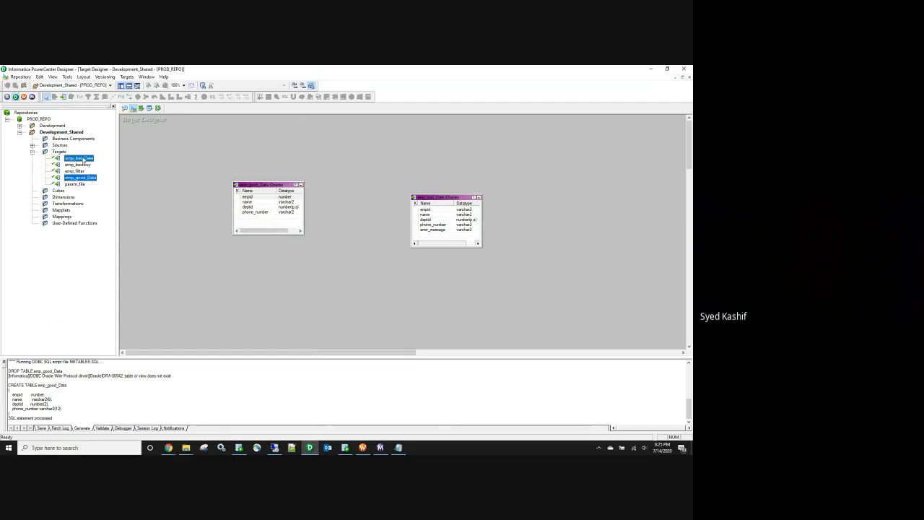
drag(85, 160, 53, 127)
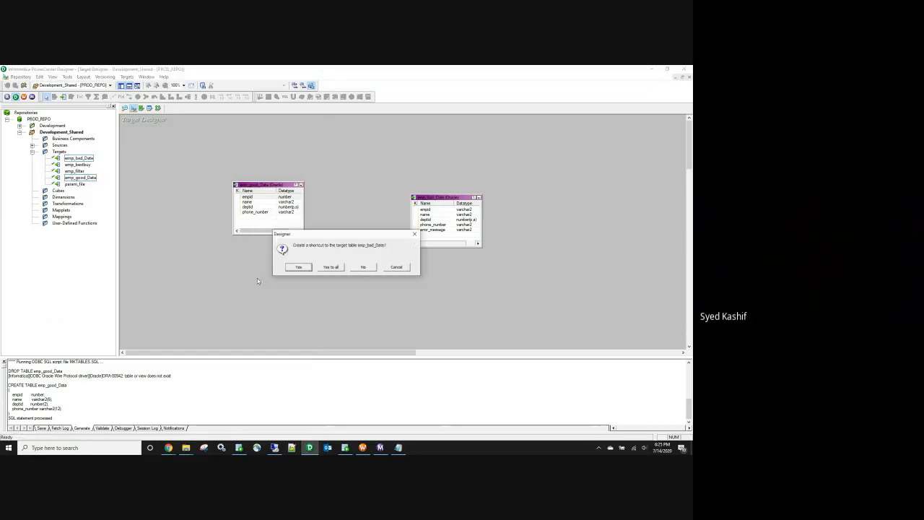
click(331, 268)
Step: Clear the Source Analyzer workspace and place the emp_raw_data source shortcut in it
click(19, 132)
click(51, 126)
click(157, 108)
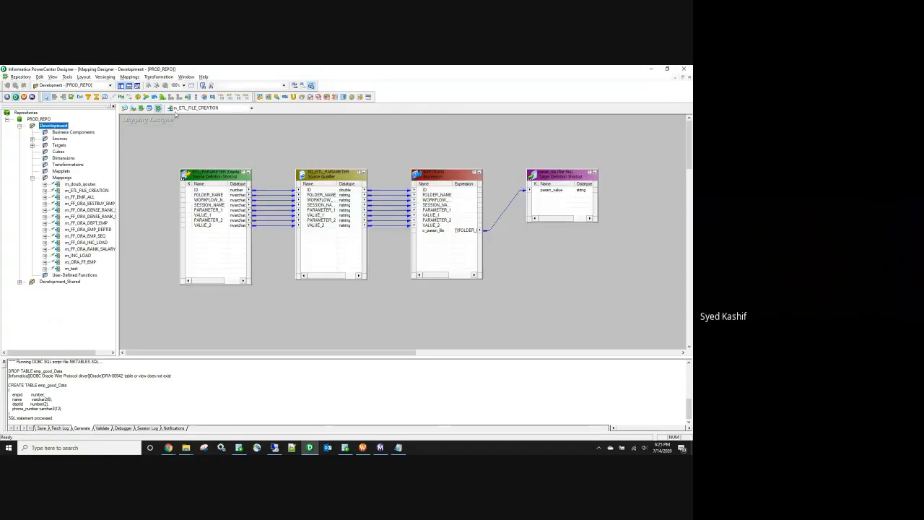
click(125, 107)
right_click(214, 146)
click(228, 155)
click(32, 139)
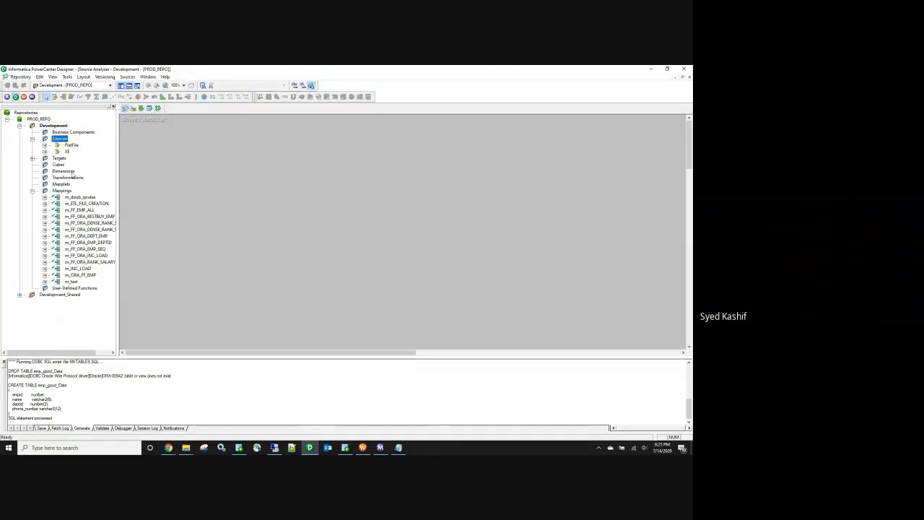
click(45, 145)
drag(94, 197, 195, 212)
Step: Rename the source shortcut from Shortcut_to_emp_raw_data to emp_raw_data and save
double_click(228, 227)
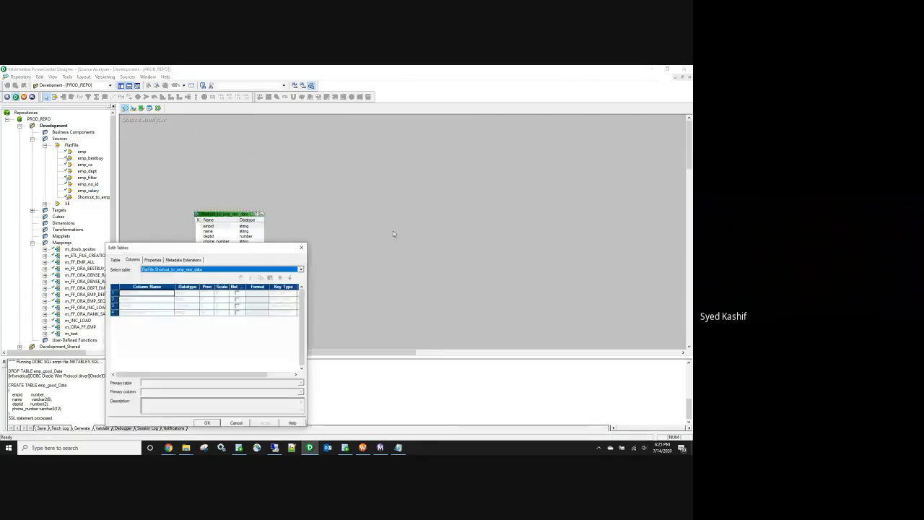
click(117, 259)
click(292, 269)
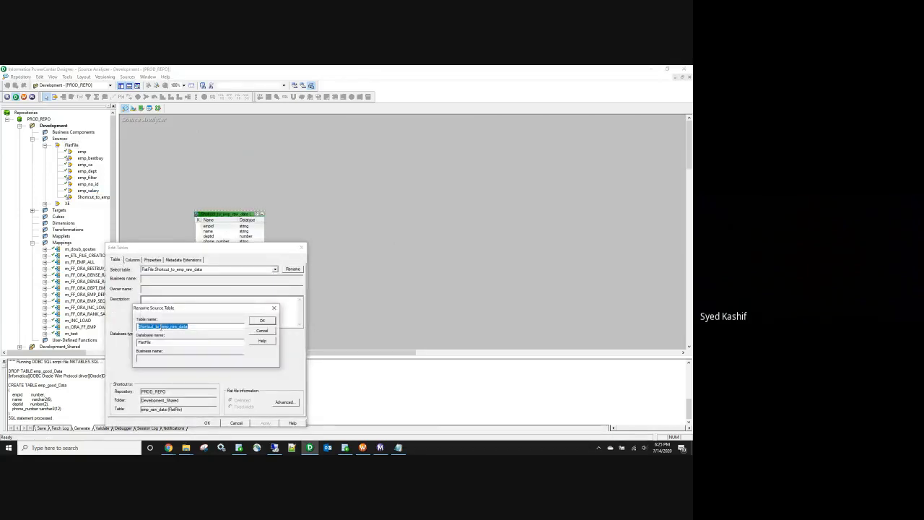
drag(163, 327, 130, 324)
key(Delete)
click(262, 320)
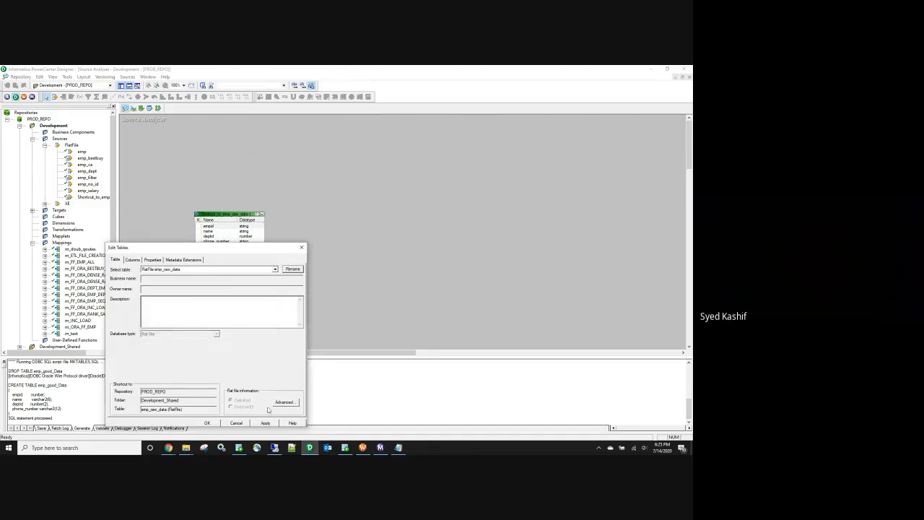
click(207, 423)
key(ctrl+s)
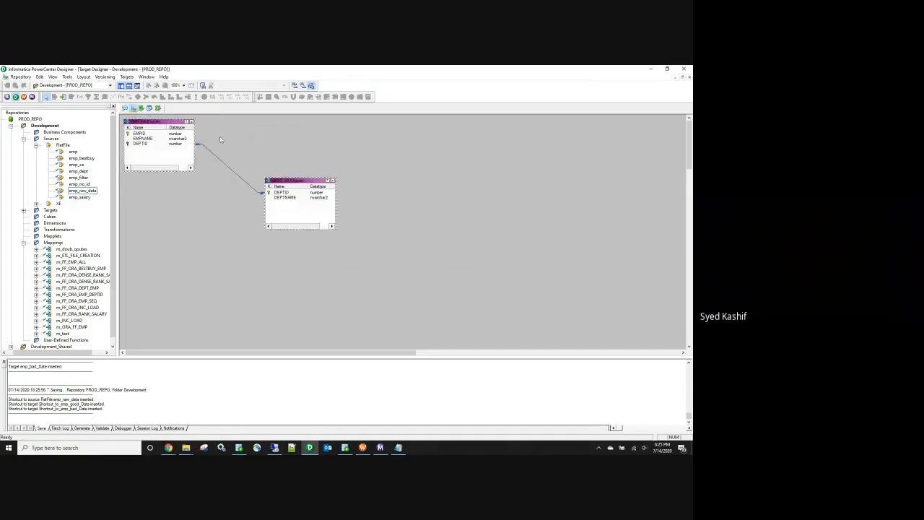
Step: Clear the Target Designer workspace and place both Development target shortcuts in it
right_click(221, 136)
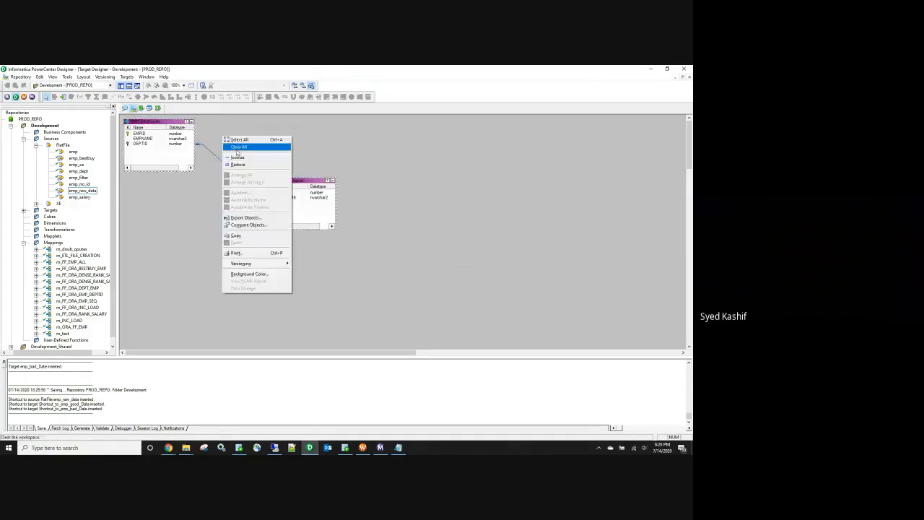
click(238, 148)
click(36, 145)
click(36, 151)
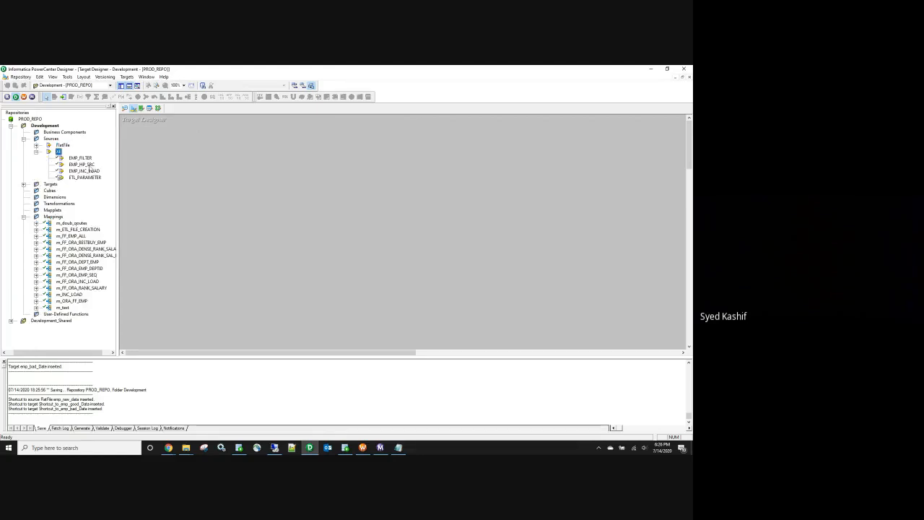
click(37, 151)
click(24, 139)
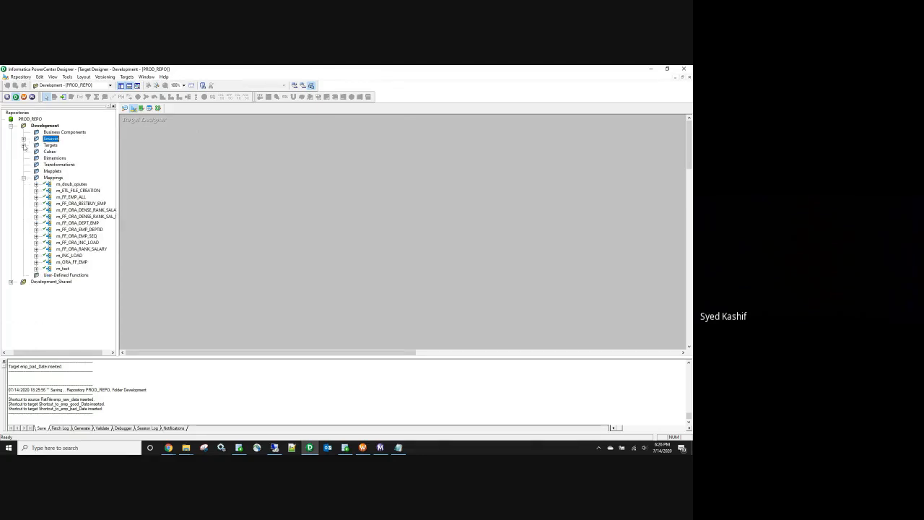
click(24, 145)
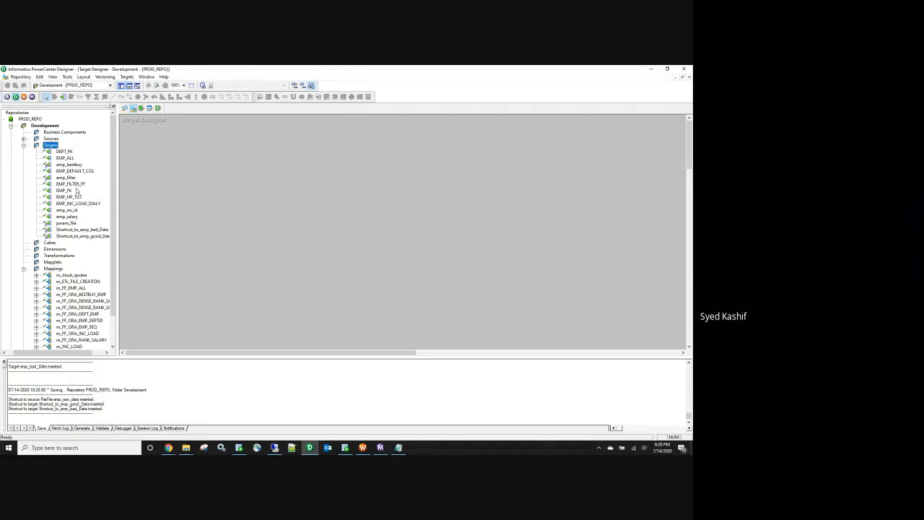
click(83, 230)
shift+click(83, 236)
drag(84, 236, 306, 240)
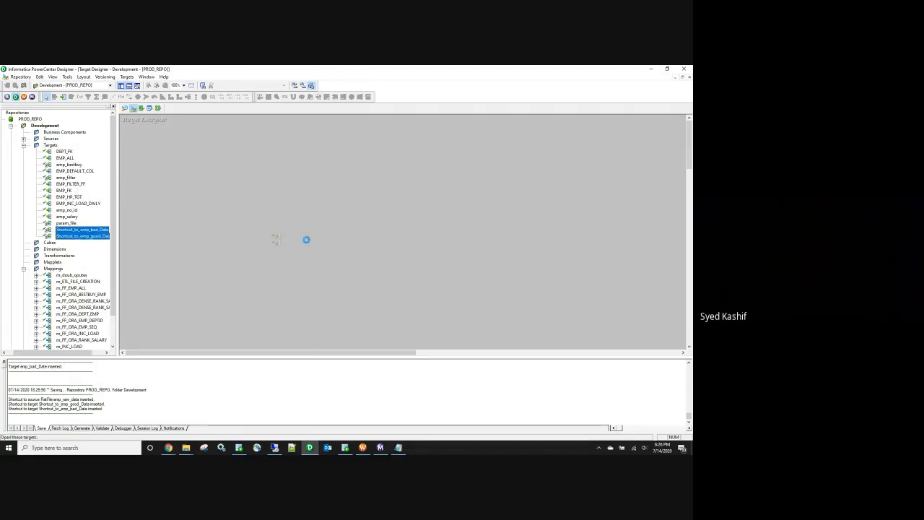
Step: Rename Shortcut_to_emp_bad_Data to emp_bad_Data
double_click(317, 249)
click(294, 268)
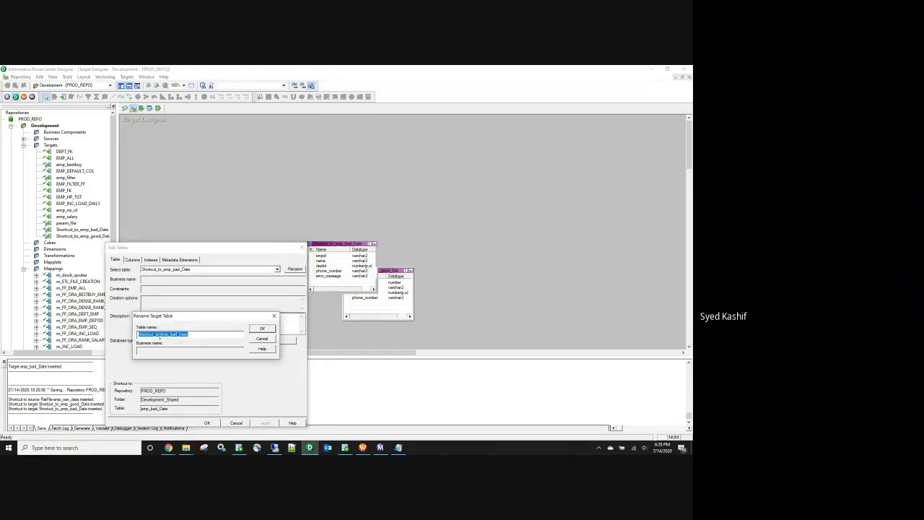
drag(163, 334, 114, 329)
key(Delete)
click(262, 329)
click(215, 423)
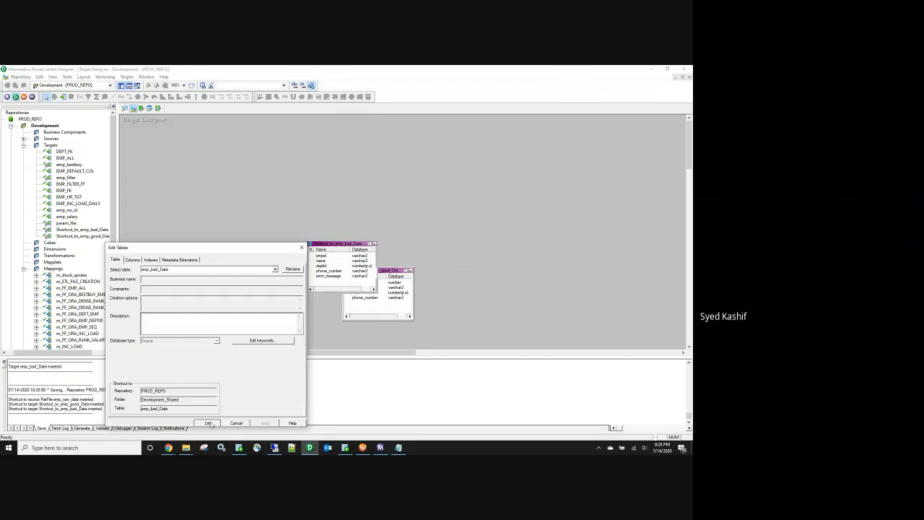
Step: Rename Shortcut_to_emp_good_Data to emp_good_Data and save the repository
double_click(383, 270)
click(293, 269)
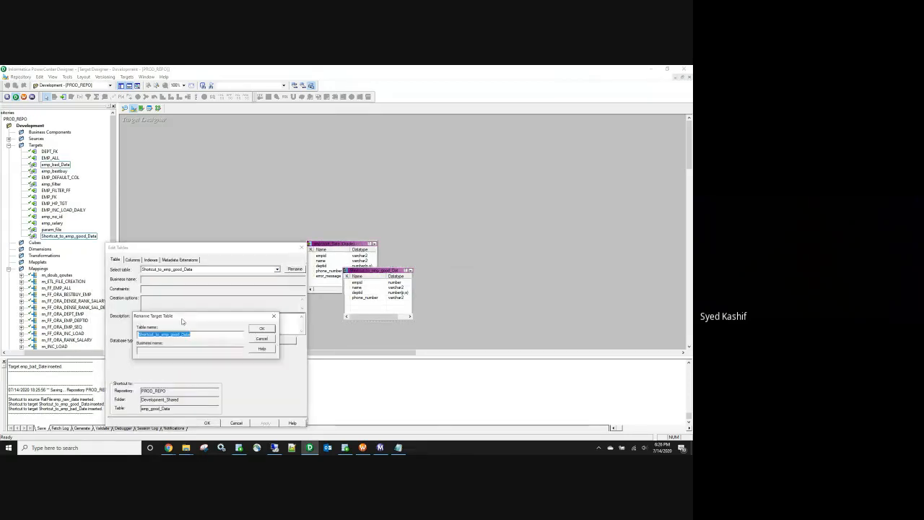
drag(163, 335, 141, 333)
key(Delete)
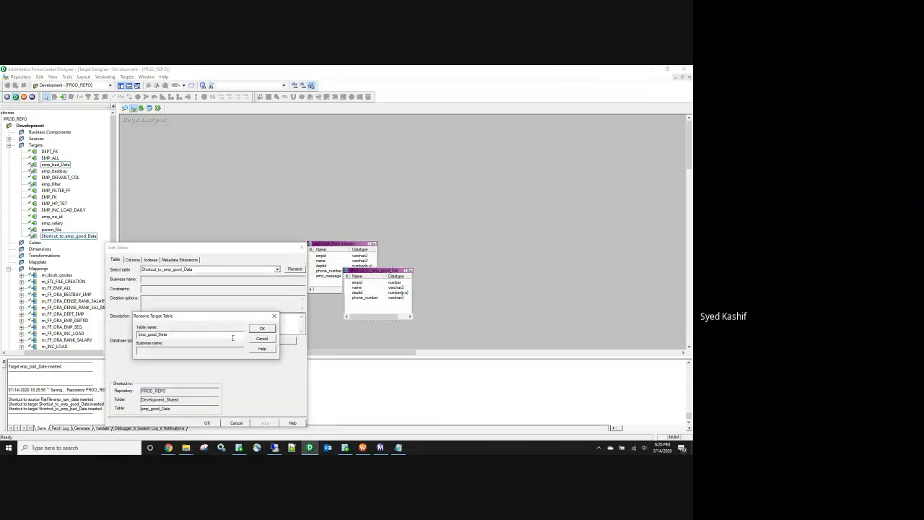
click(263, 328)
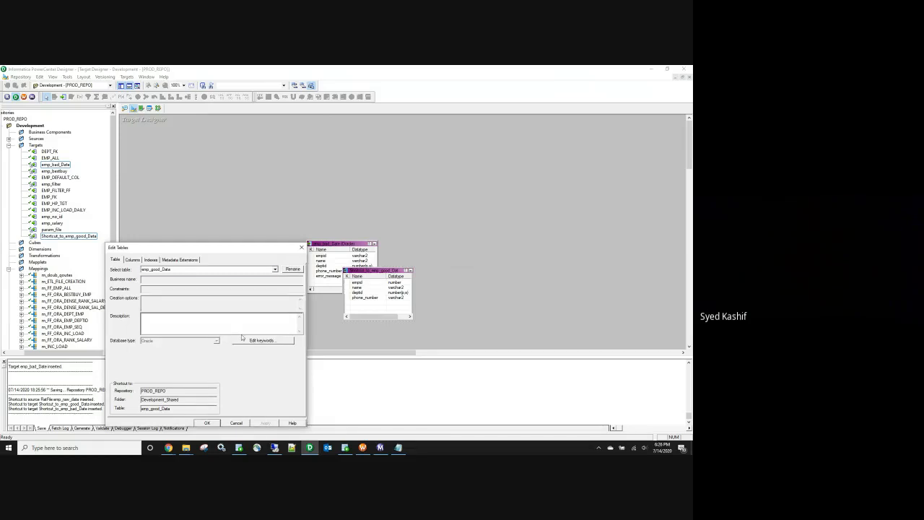
click(206, 423)
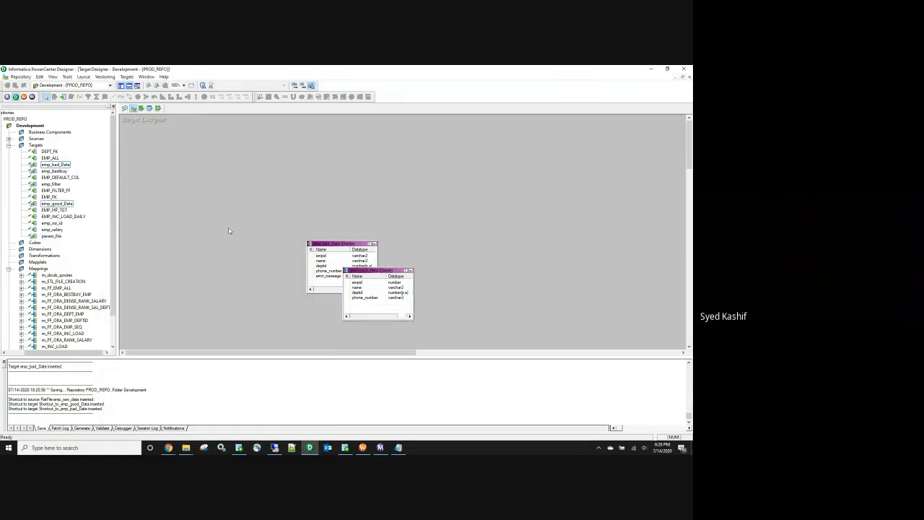
key(ctrl+s)
Step: Start a new mapping from the Mapping Designer's Mappings menu
click(158, 107)
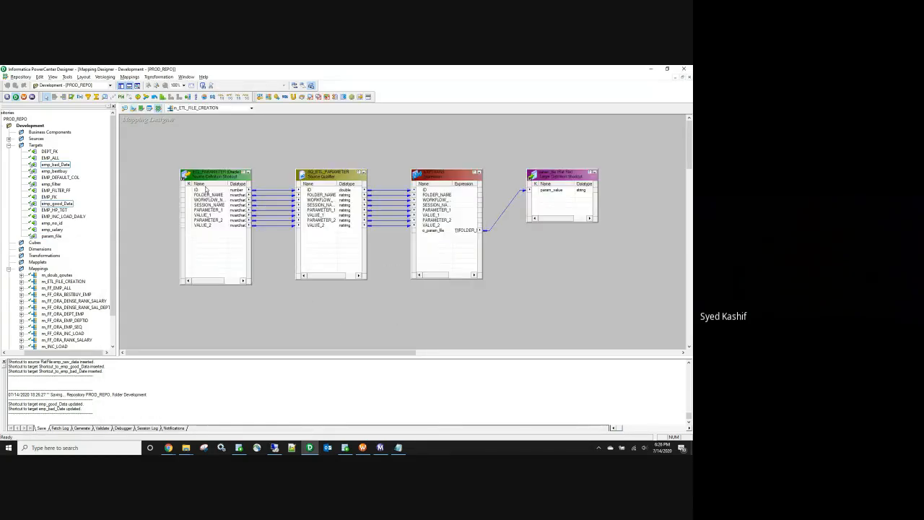
click(130, 76)
click(135, 85)
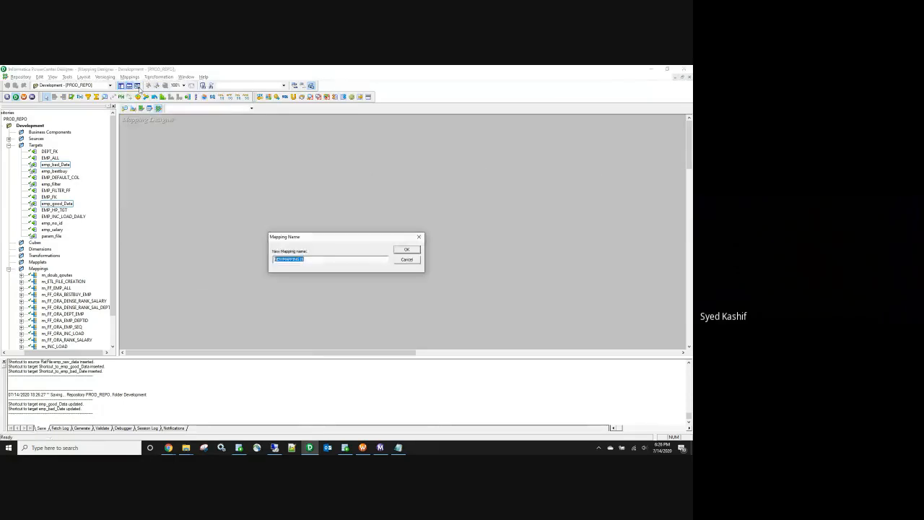
Step: Name the new mapping m_FF_ORA_EMP_GOOD_BAD_DATA
text(m_FF_ORA_GOOD_BAD_DATA)
click(296, 262)
text(EMP_)
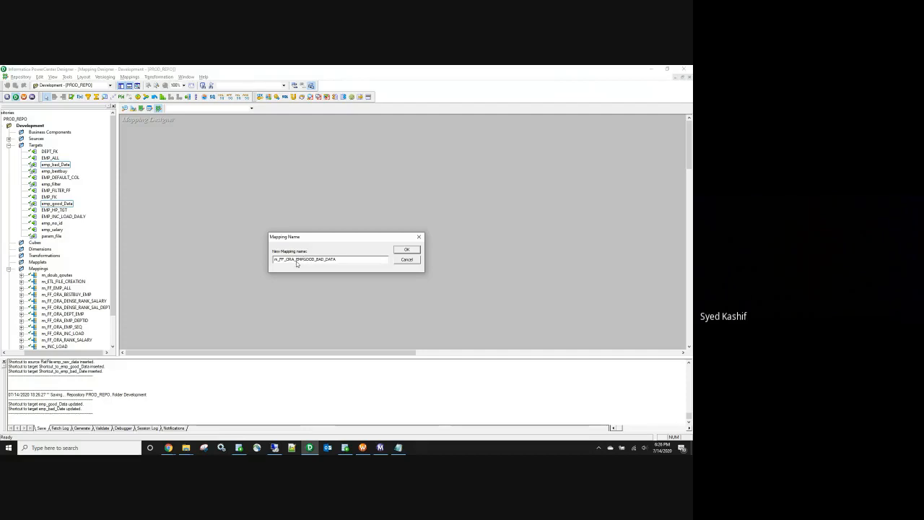
click(407, 249)
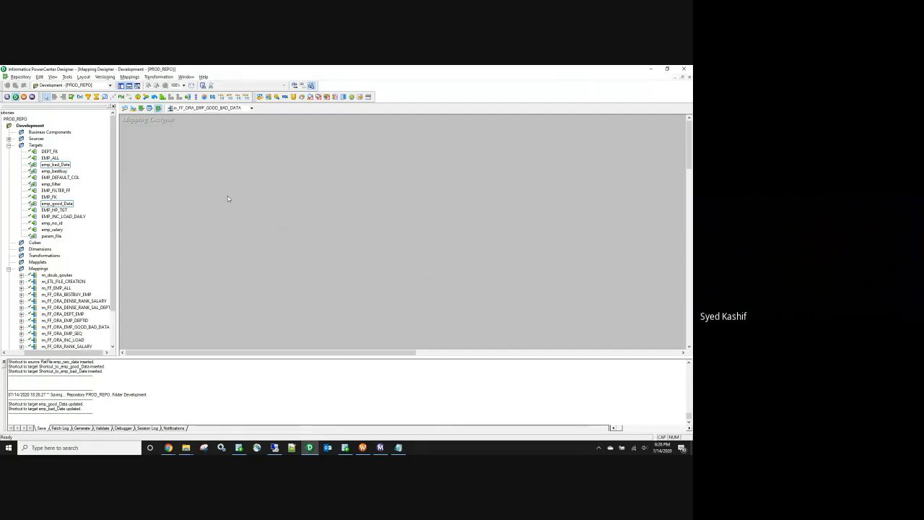
Step: Add the emp_good_Data and emp_bad_Data targets and the emp_raw_data source to the mapping
click(63, 204)
ctrl+click(57, 166)
drag(193, 192, 491, 235)
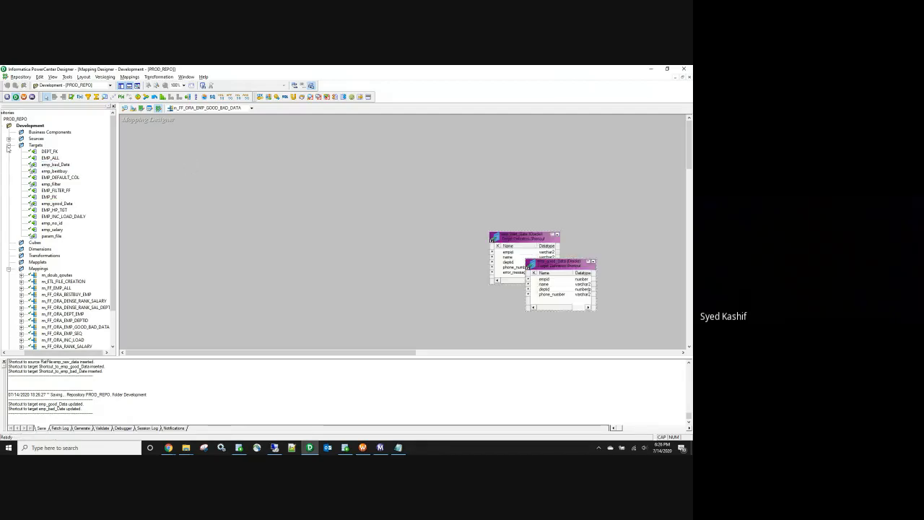
click(8, 145)
click(13, 177)
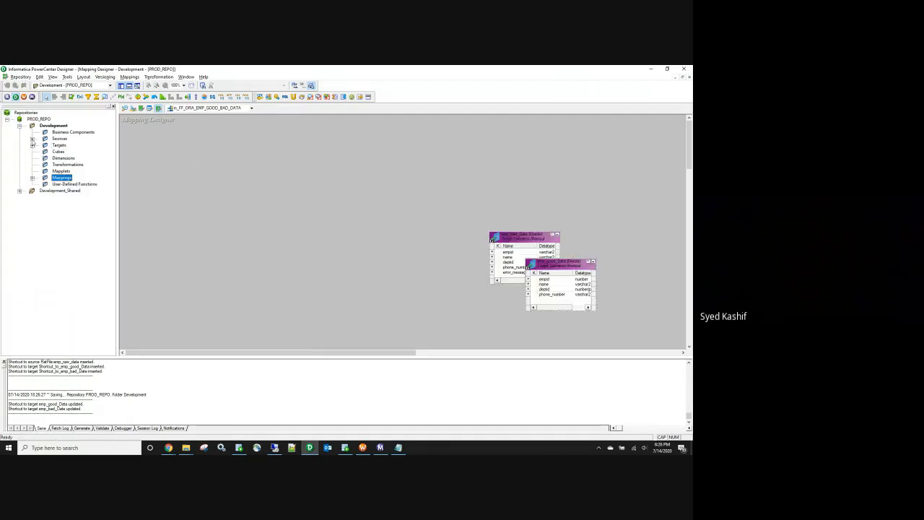
click(32, 139)
click(45, 146)
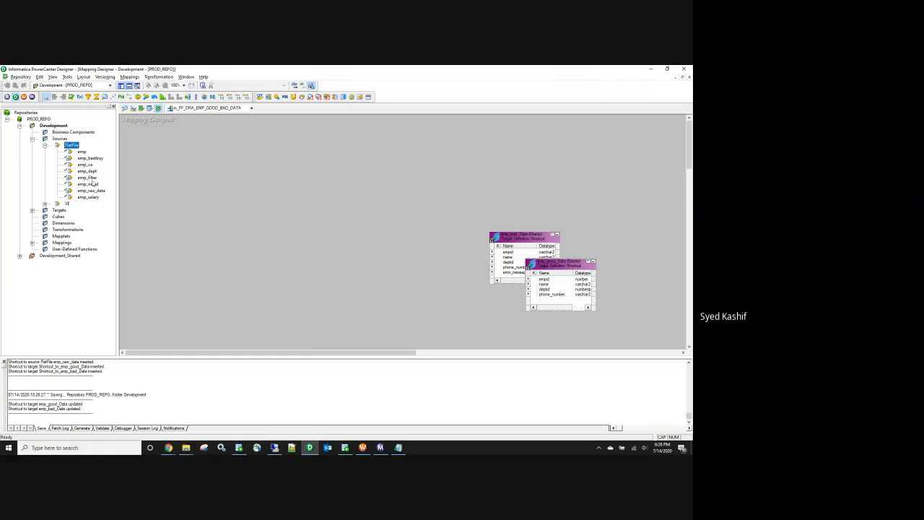
drag(91, 191, 217, 185)
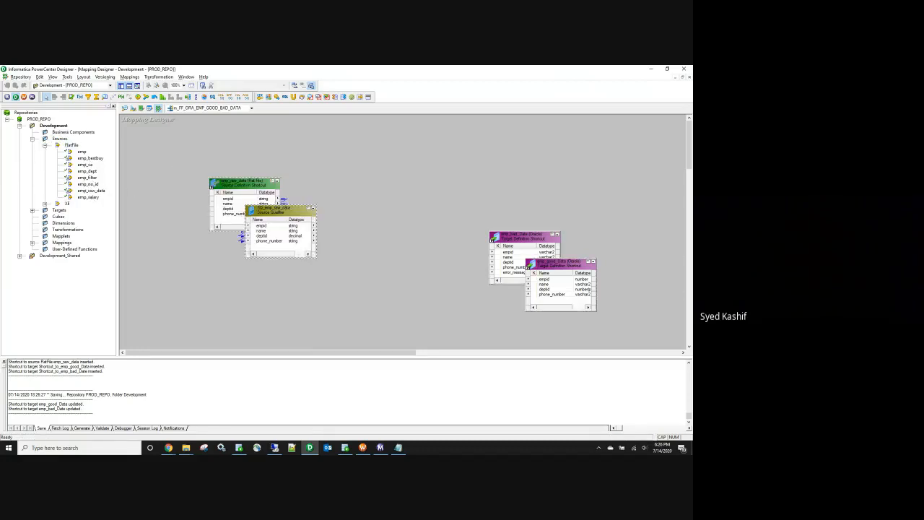
Step: Move the source and its Source Qualifier to the left and collapse emp_raw_data to an icon
click(8, 120)
click(113, 106)
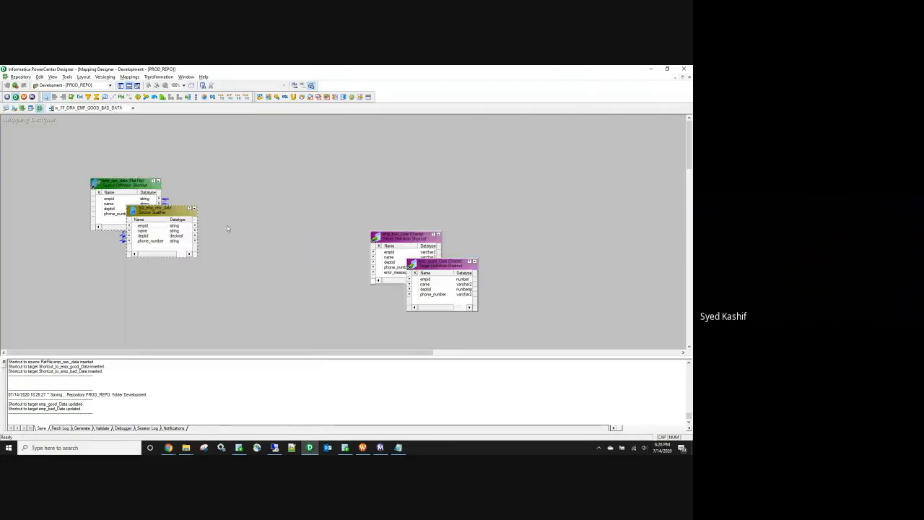
drag(128, 180, 58, 193)
click(169, 196)
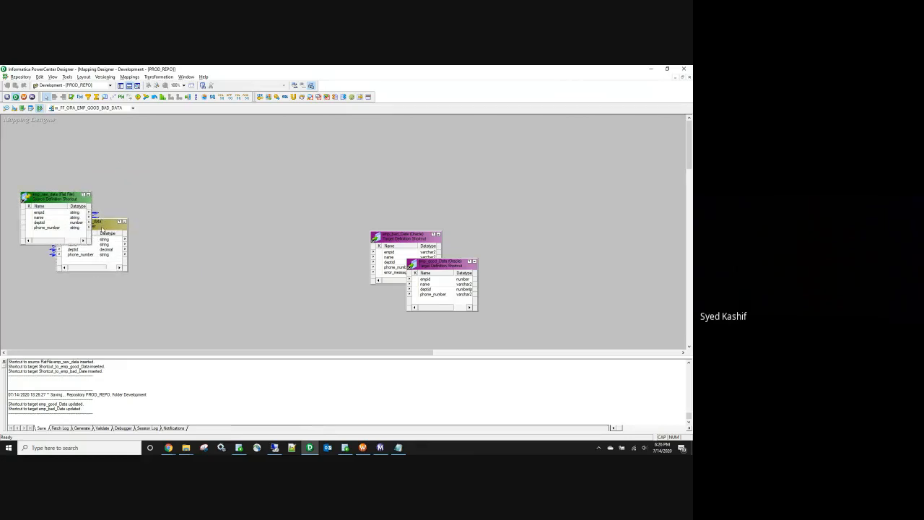
drag(102, 226, 159, 203)
click(84, 194)
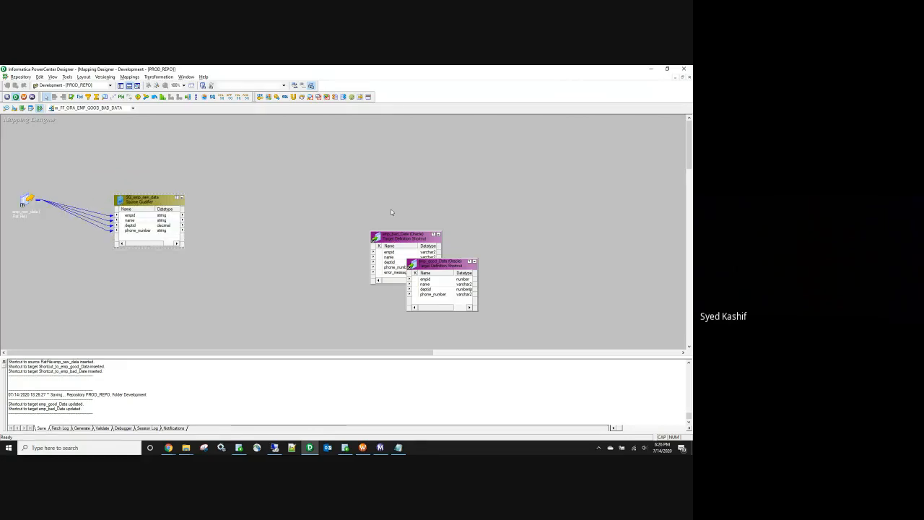
Step: Stack emp_good_Data above emp_bad_Data at the right and drop in an Expression transformation
drag(402, 236, 574, 299)
drag(428, 269, 464, 161)
drag(570, 304, 468, 274)
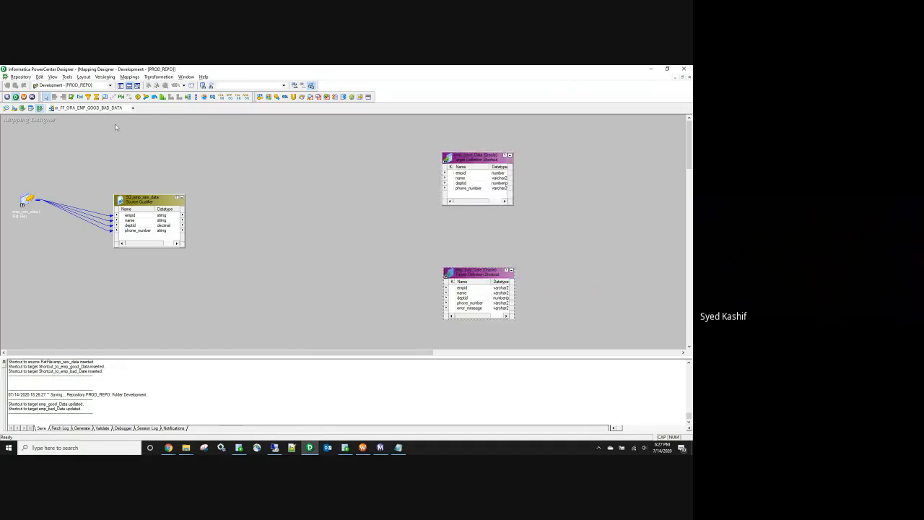
click(214, 196)
Step: Link all four Source Qualifier ports into EXPTRANS and iconize the qualifier
click(130, 215)
shift+click(129, 231)
drag(120, 218, 218, 199)
click(181, 197)
Step: Rename the Expression transformation to EXP_GOOD_BAD
double_click(219, 199)
click(295, 268)
click(182, 338)
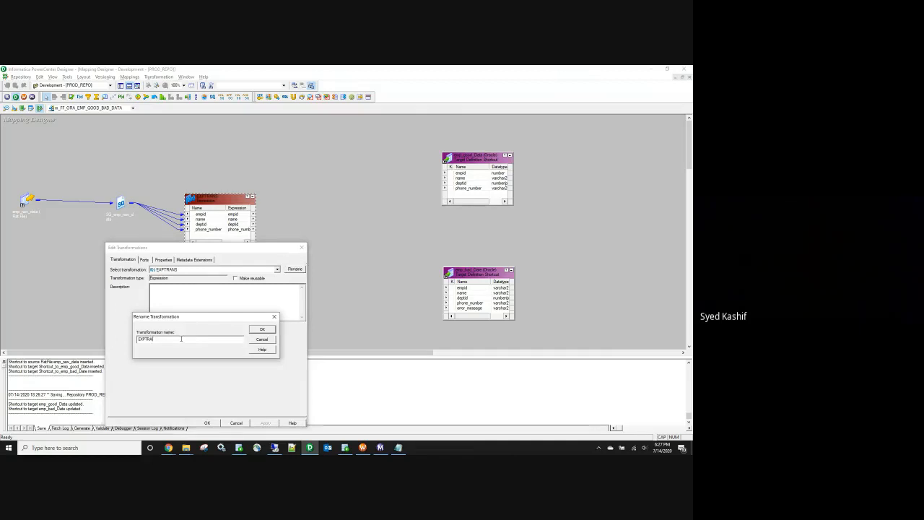
text(_GOOD_BAD)
click(262, 329)
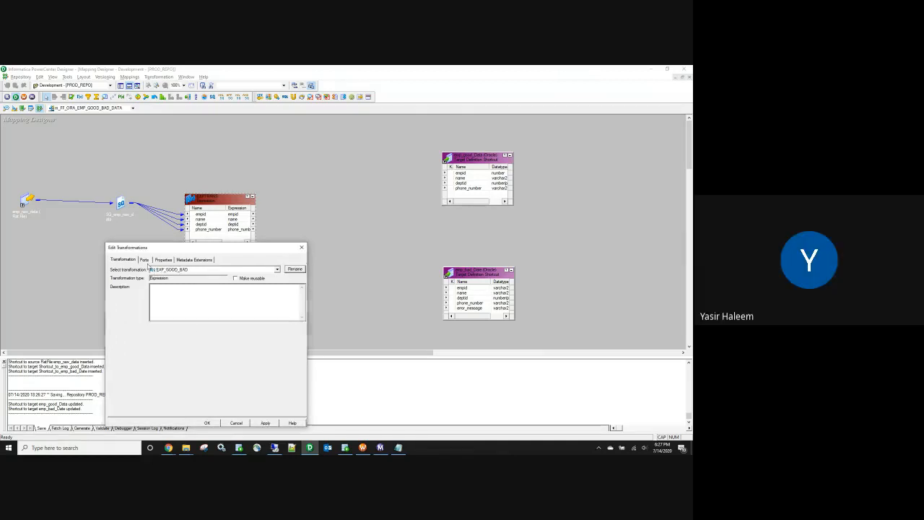
Step: Add a new port after phone_number and begin naming it v_err_flag
click(143, 259)
click(121, 313)
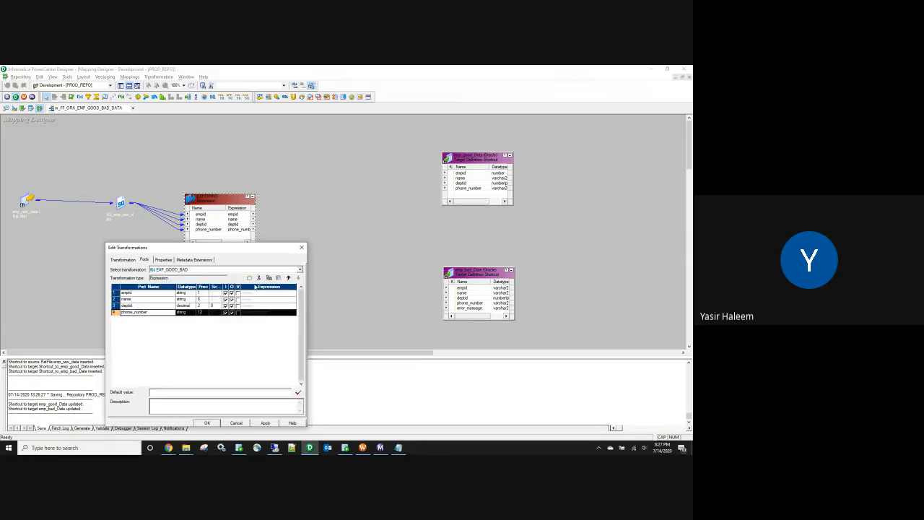
click(250, 278)
click(139, 319)
text(E)
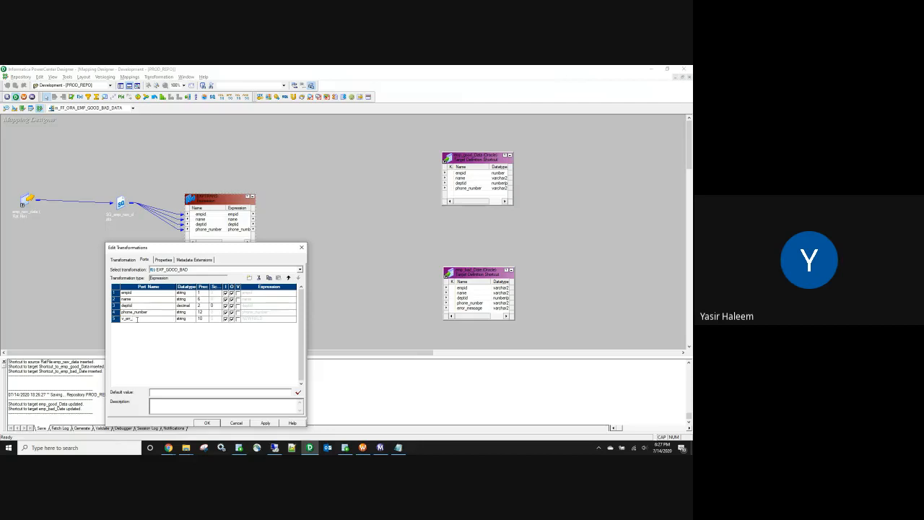
Step: Make v_err_flag a variable port with precision 1
click(202, 320)
text(1)
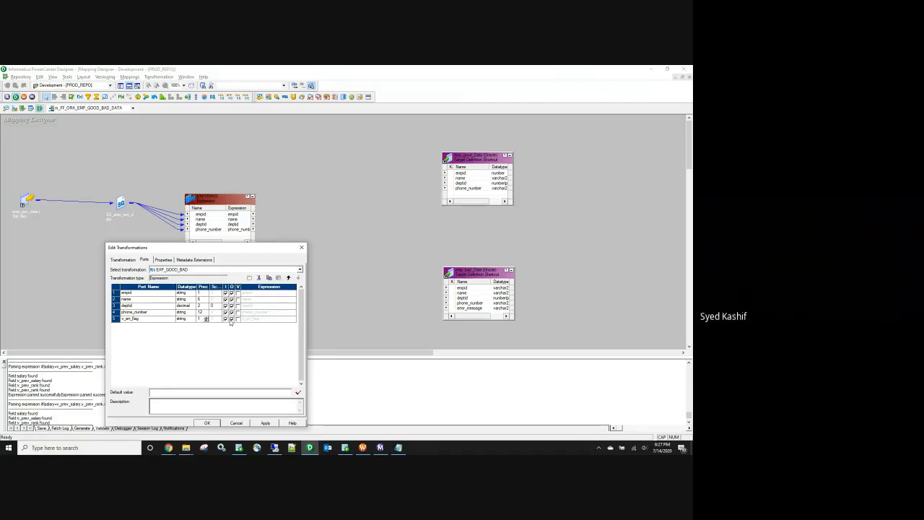
click(237, 319)
Step: Replace v_err_flag's default formula with an unfinished iif(re expression and keep it despite being invalid
click(293, 318)
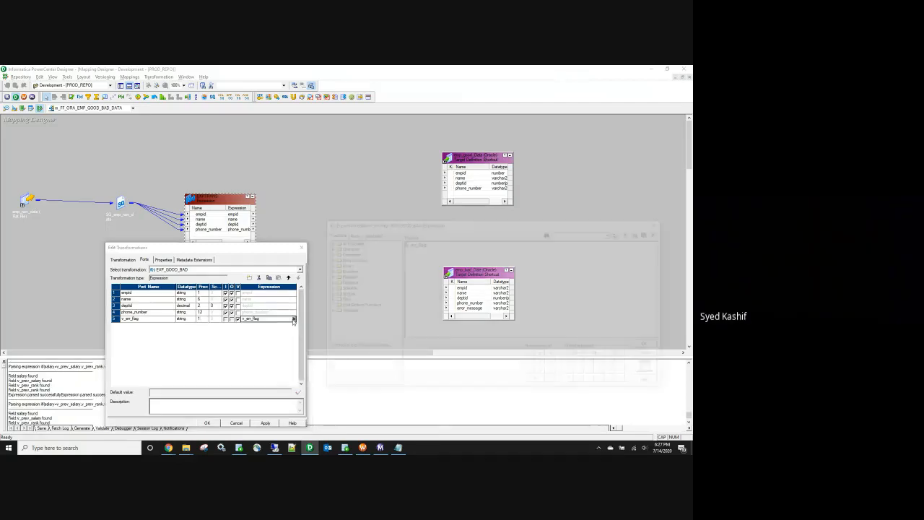
drag(579, 292, 327, 233)
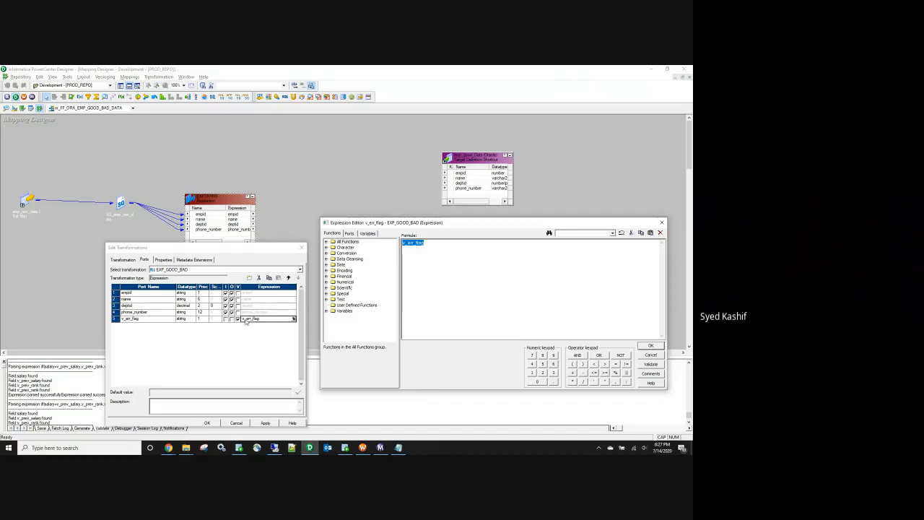
text(iif)
click(350, 235)
text(re)
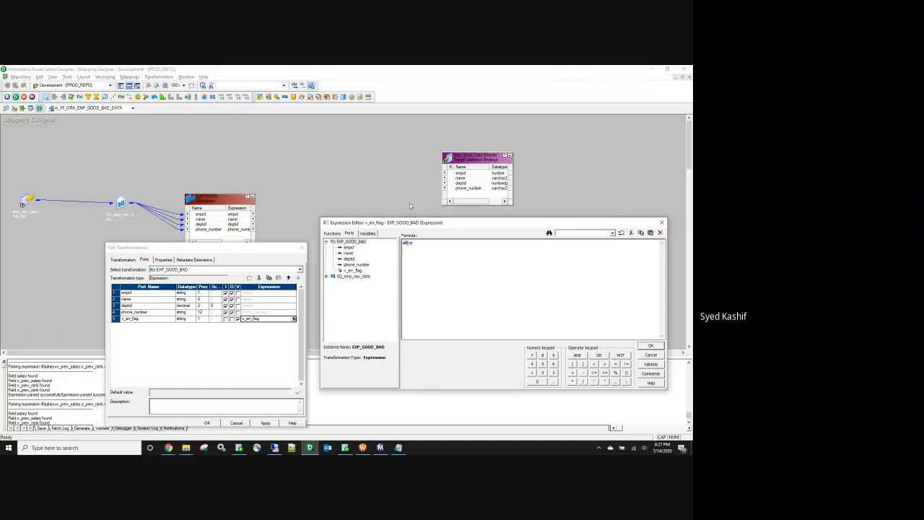
click(651, 345)
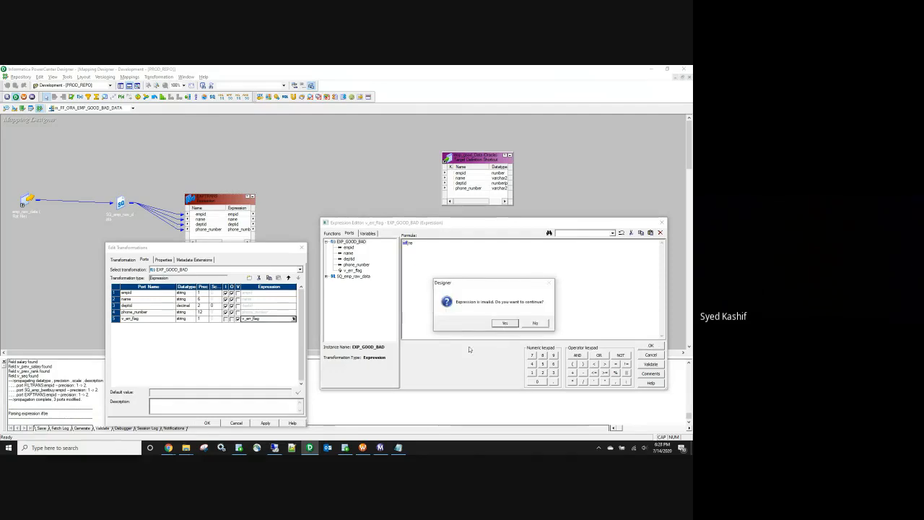
click(504, 323)
Step: Apply and close the transformation edits, then bring up the help contents
click(265, 423)
click(207, 423)
click(204, 77)
click(209, 84)
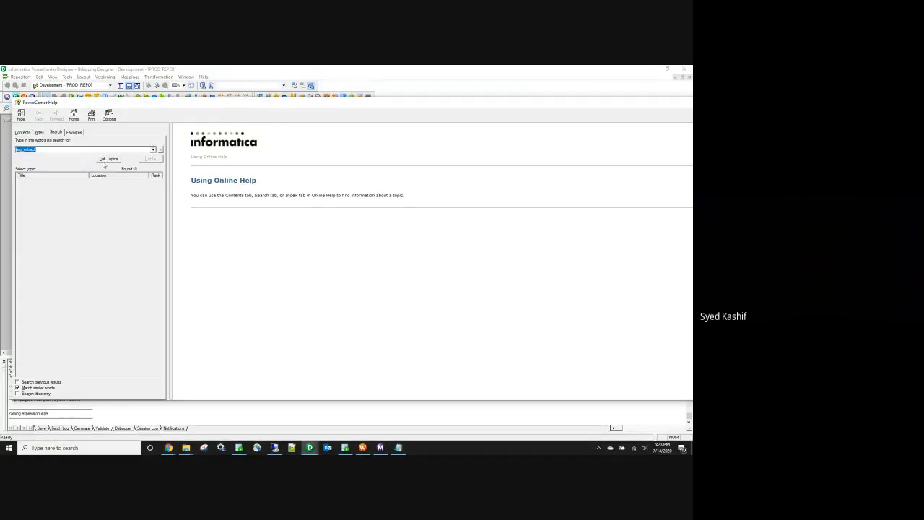
Step: Search help for 'reg' and open the REG_MATCH topic, noting its FALSE and NULL return values
text(reg)
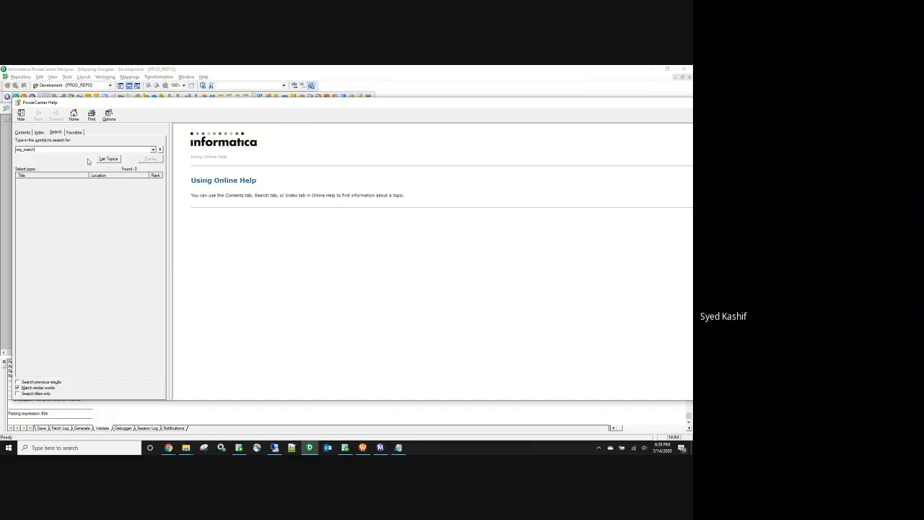
key(Return)
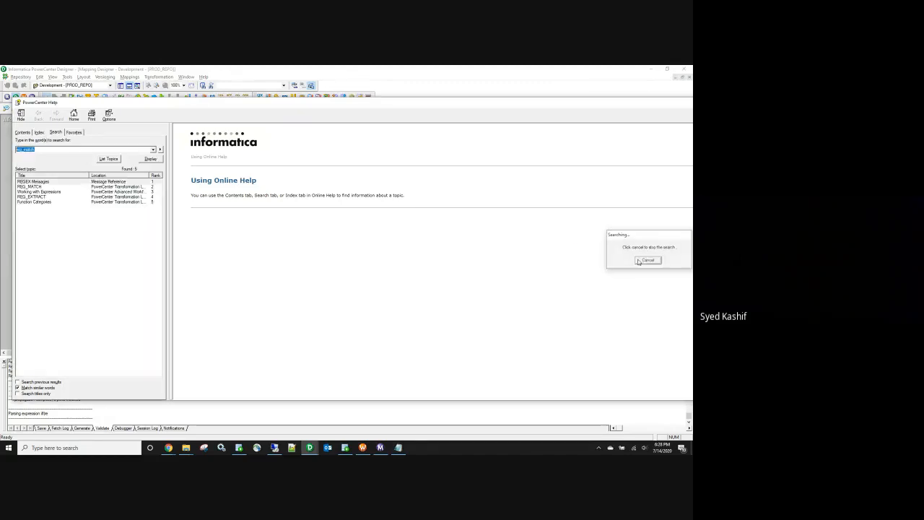
double_click(45, 187)
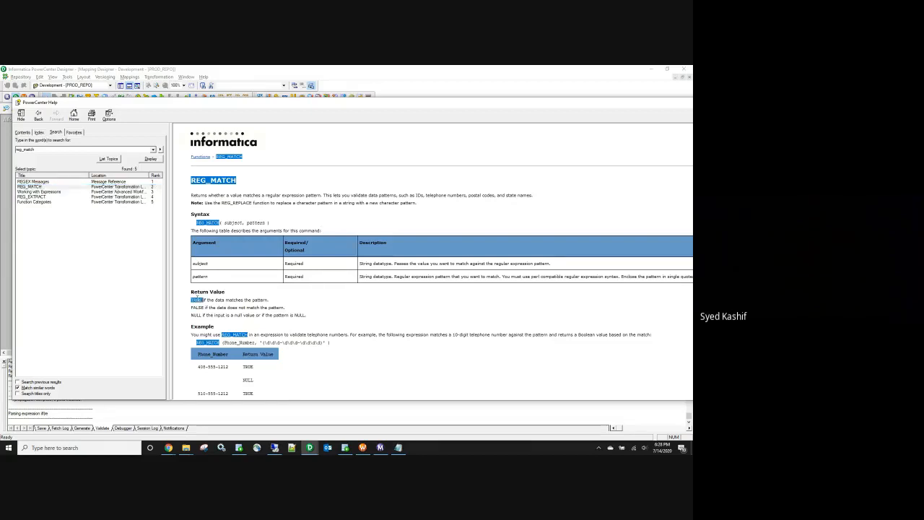
triple_click(195, 307)
double_click(196, 316)
double_click(335, 104)
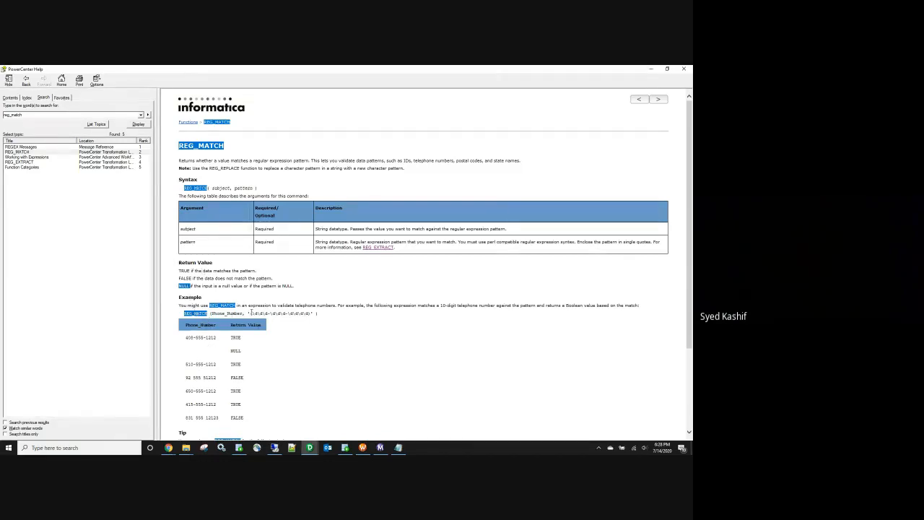
Step: Study REG_MATCH's phone-number examples, select its sample expression, then close help and reopen EXP_GOOD_BAD
drag(185, 337, 216, 337)
double_click(235, 337)
drag(184, 364, 216, 378)
double_click(235, 364)
drag(185, 392, 219, 417)
scroll(222, 332, down, 3)
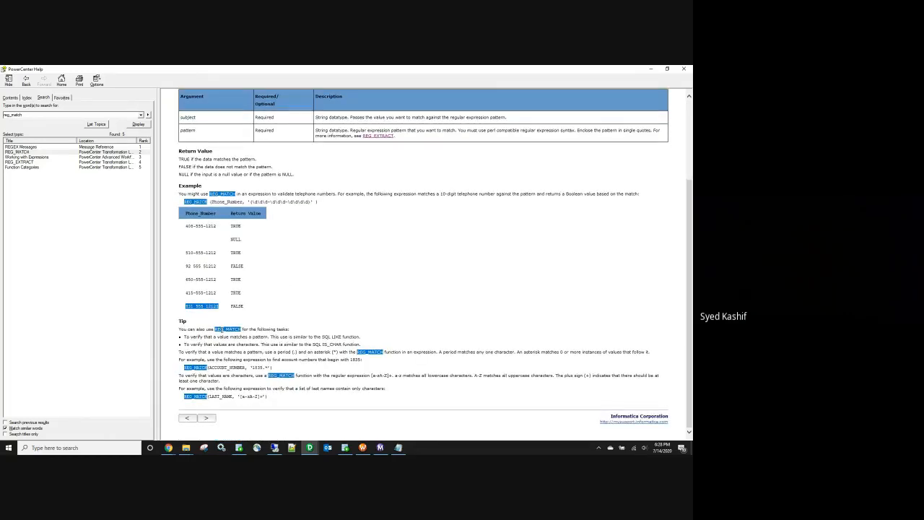
scroll(222, 330, up, 3)
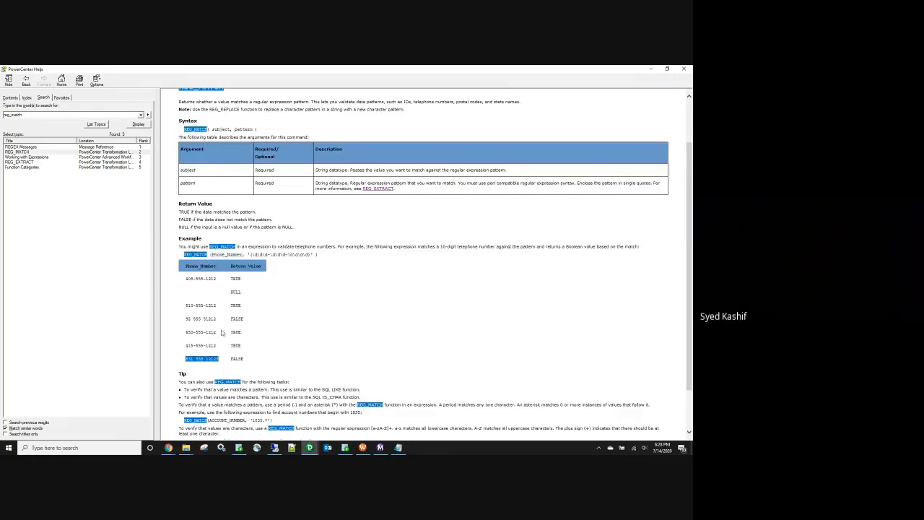
click(327, 320)
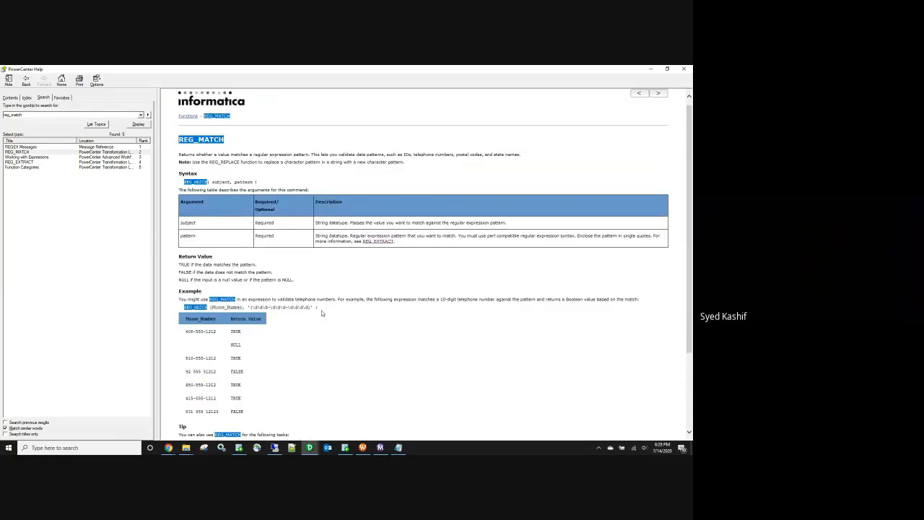
drag(324, 311, 185, 309)
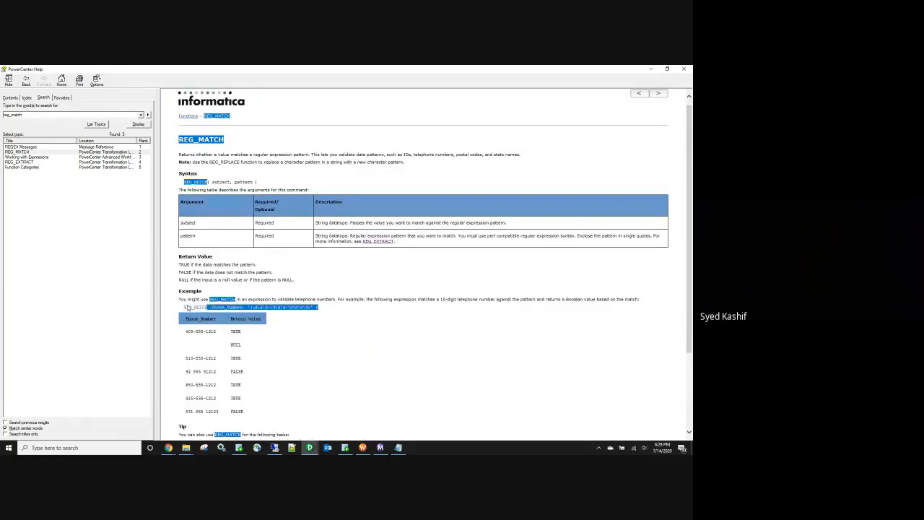
click(650, 69)
double_click(210, 228)
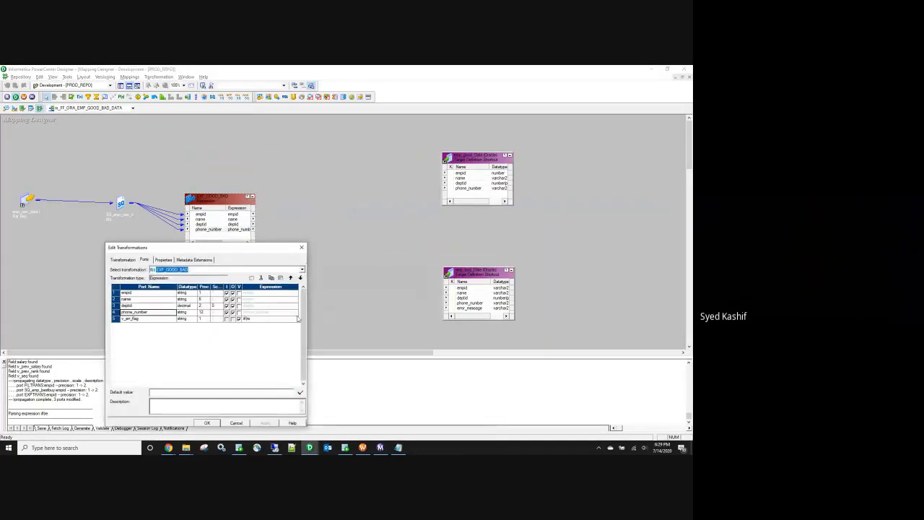
Step: Enter v_err_flag's formula iif(REG_MATCH(Phone_Number,'\d\d\d-\d\d\d-\d\d\d\d')=FALSE,'Y','N')
click(295, 318)
text(iif)
text((REG_MATCH(Phone_Number, '\d\d\d-\d\d\d-\d\d\d\d' ))
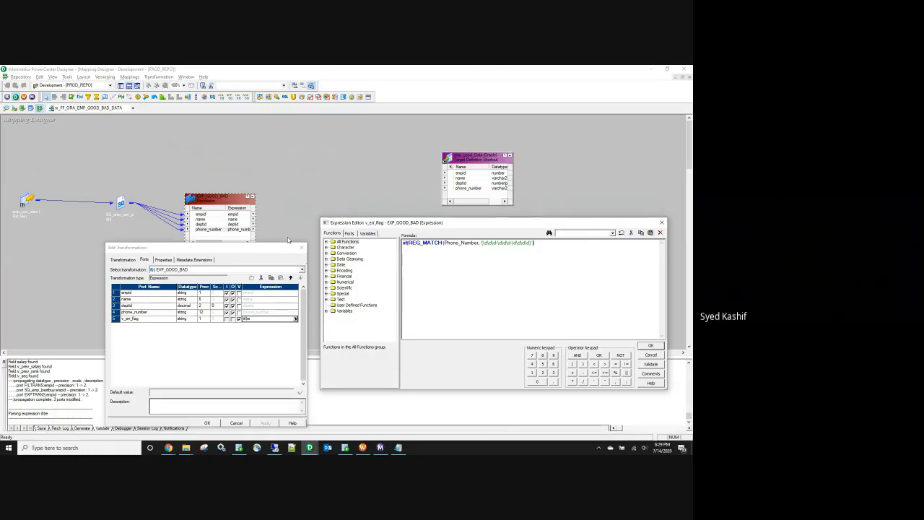
text(=FALSE)
text(Y','N)
Step: Validate the formula and dismiss the reported syntax error
drag(532, 243, 482, 243)
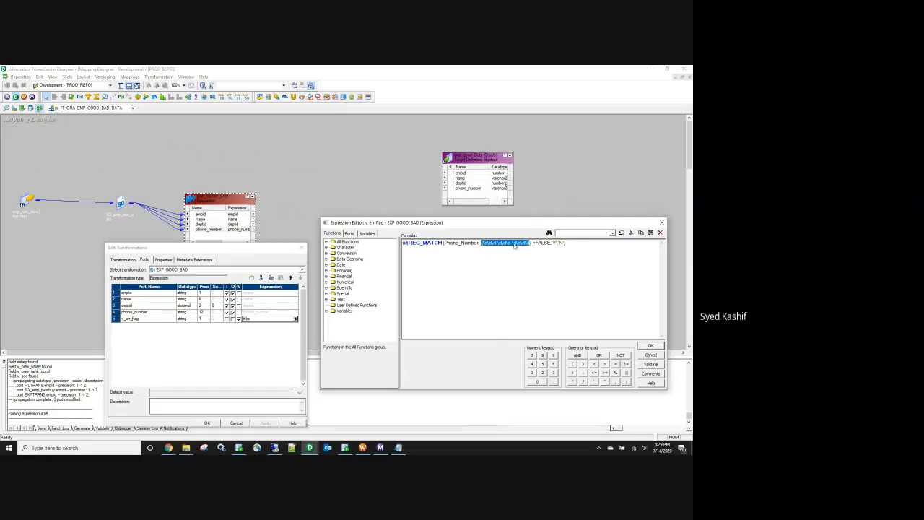
click(587, 282)
click(648, 365)
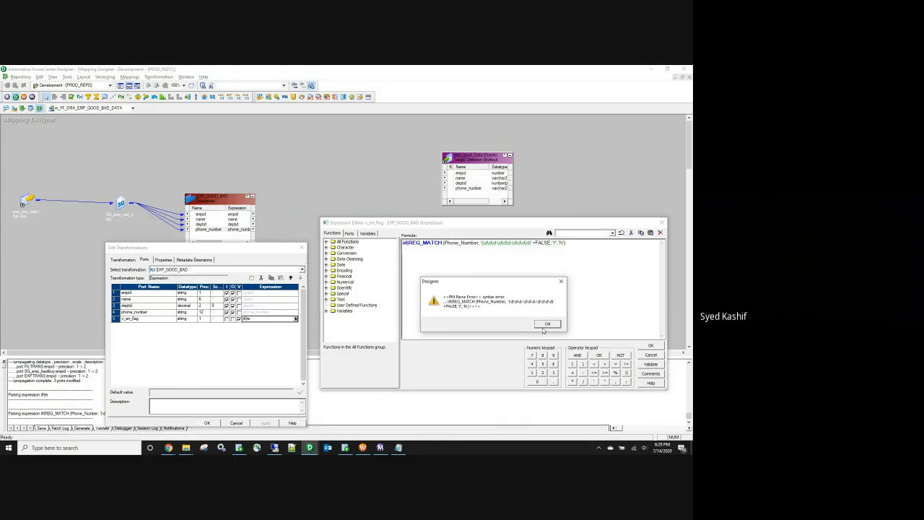
click(546, 324)
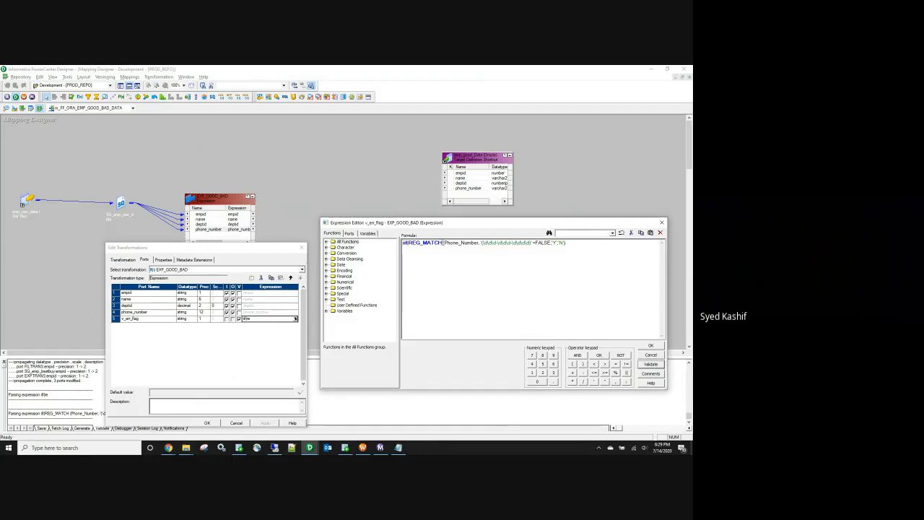
Step: Close the REG_MATCH call's parenthesis and test the v_err_flag formula with and without =FALSE
click(595, 242)
text())
click(648, 364)
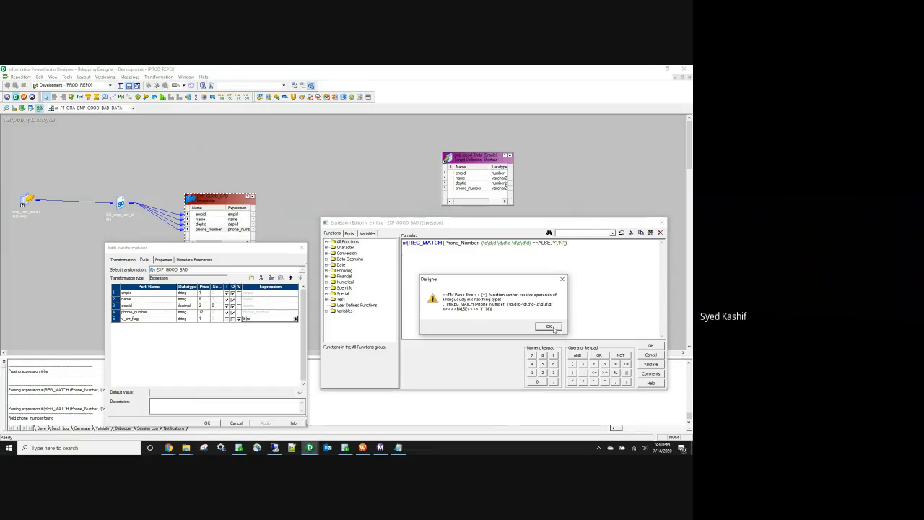
click(549, 327)
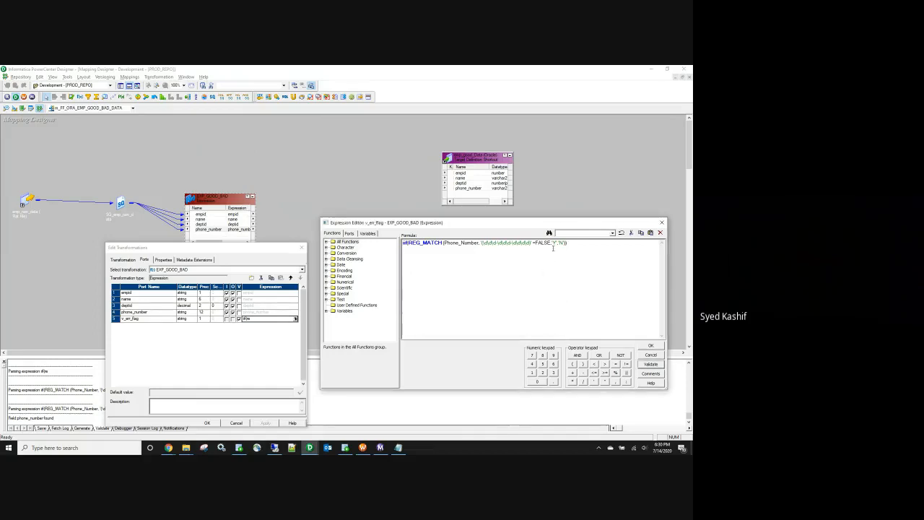
key(BackSpace)
key(BackSpace)
key(BackSpace)
key(BackSpace)
key(BackSpace)
key(BackSpace)
key(BackSpace)
click(649, 365)
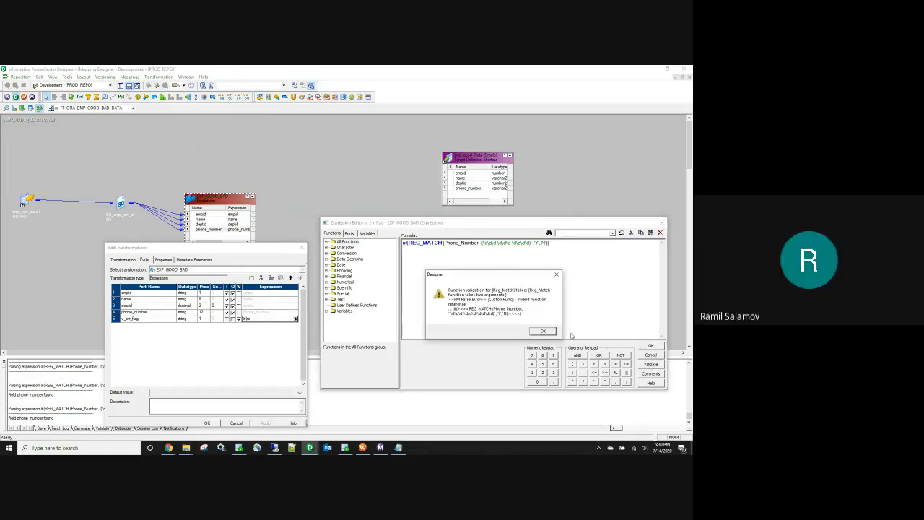
click(557, 331)
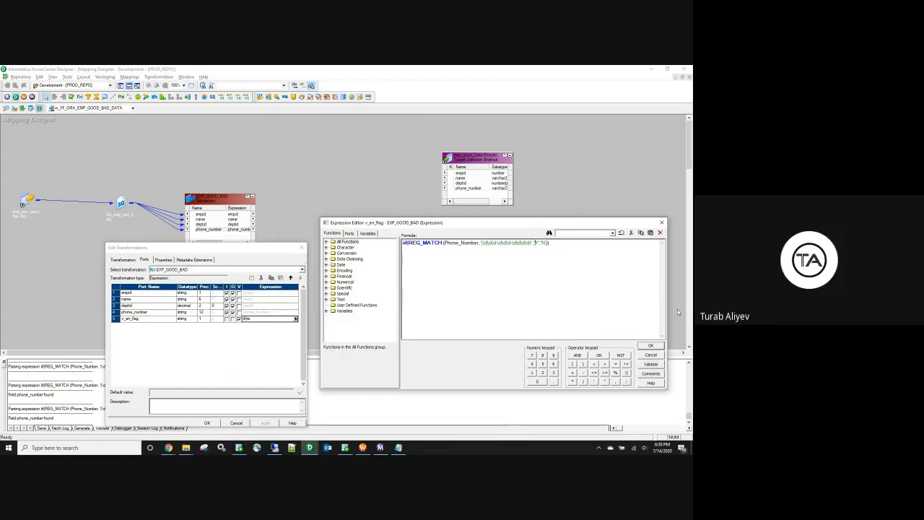
Step: Re-add =FALSE after REG_MATCH, correct the parentheses, and validate until the formula parses
click(650, 364)
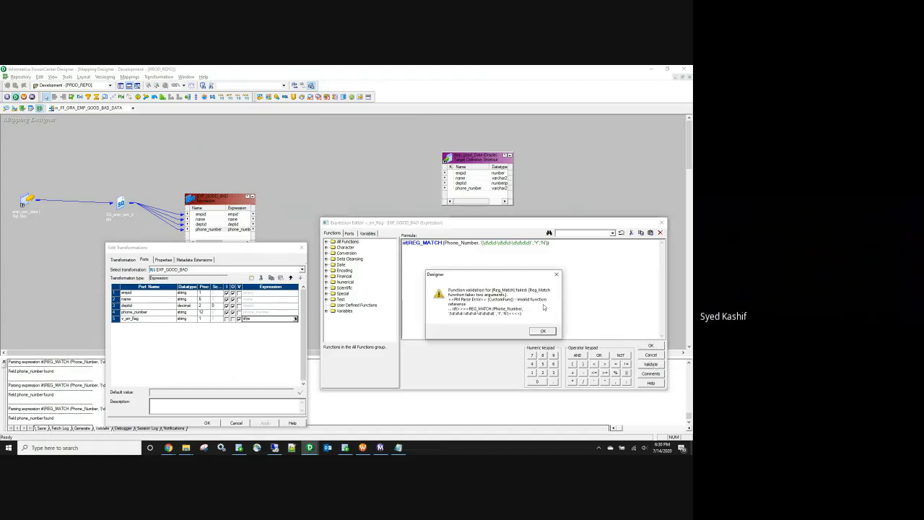
click(543, 332)
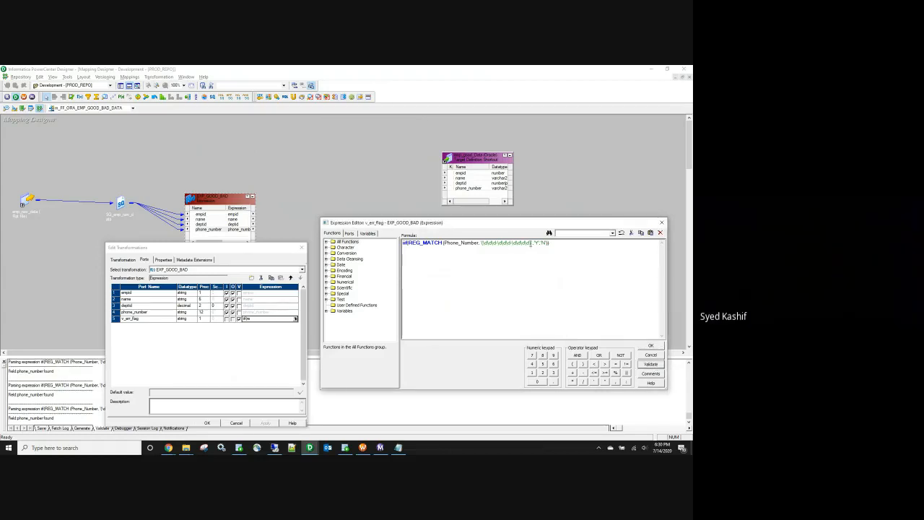
text(=FALSE)
click(651, 364)
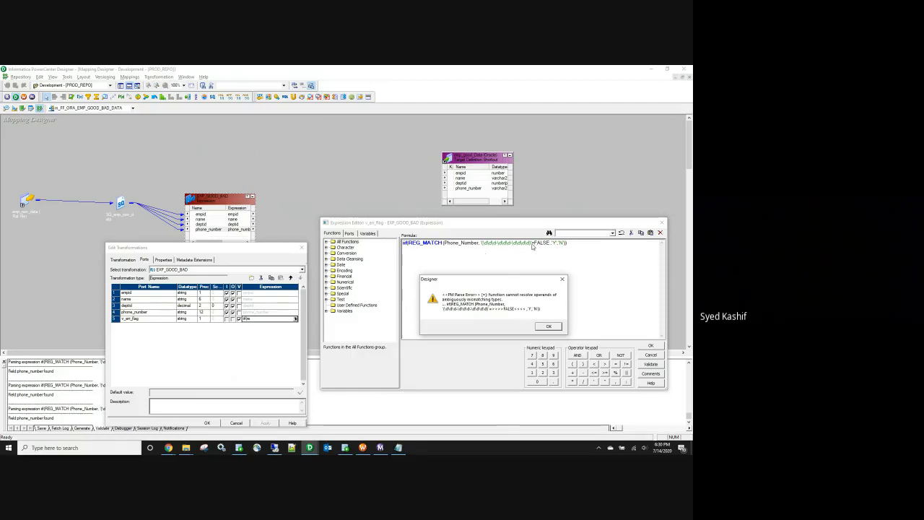
click(540, 329)
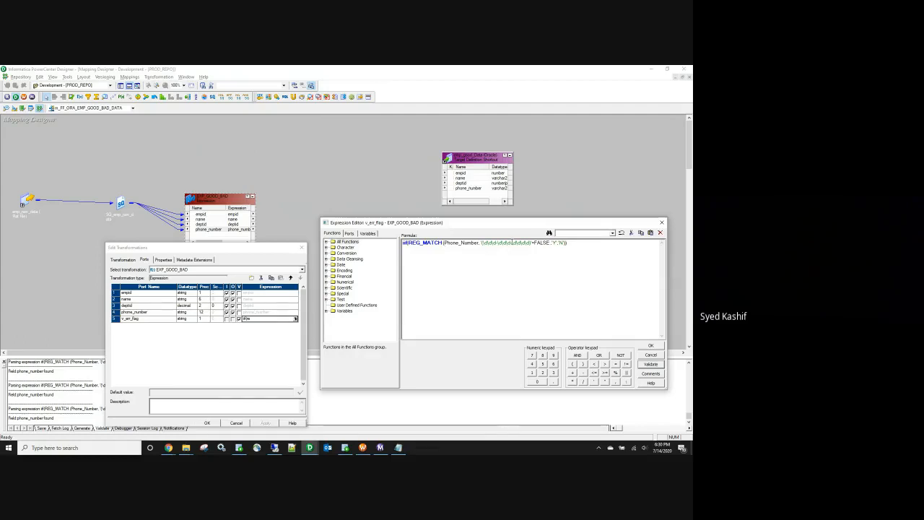
click(532, 244)
text(=)
text())
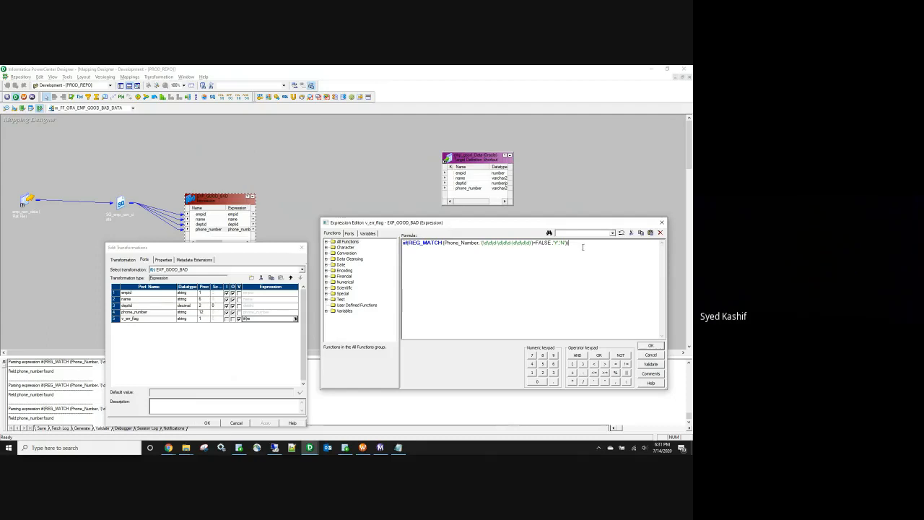
click(650, 364)
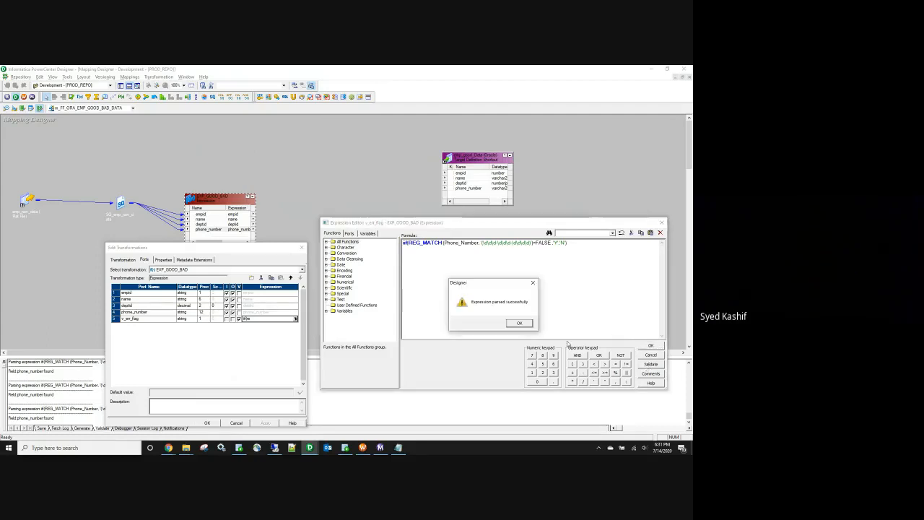
Step: Try inserting OR into the formula, undo the edits, then select the whole v_err_flag formula
click(527, 323)
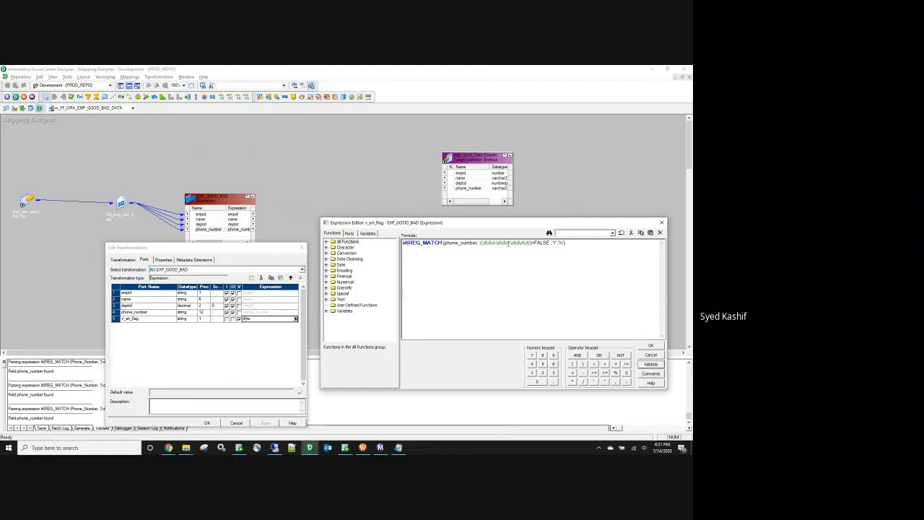
drag(480, 243, 532, 243)
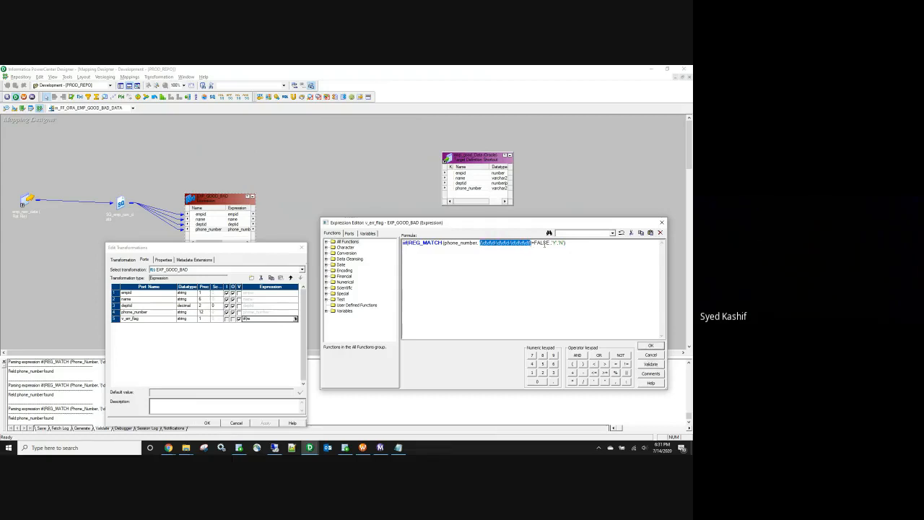
double_click(555, 243)
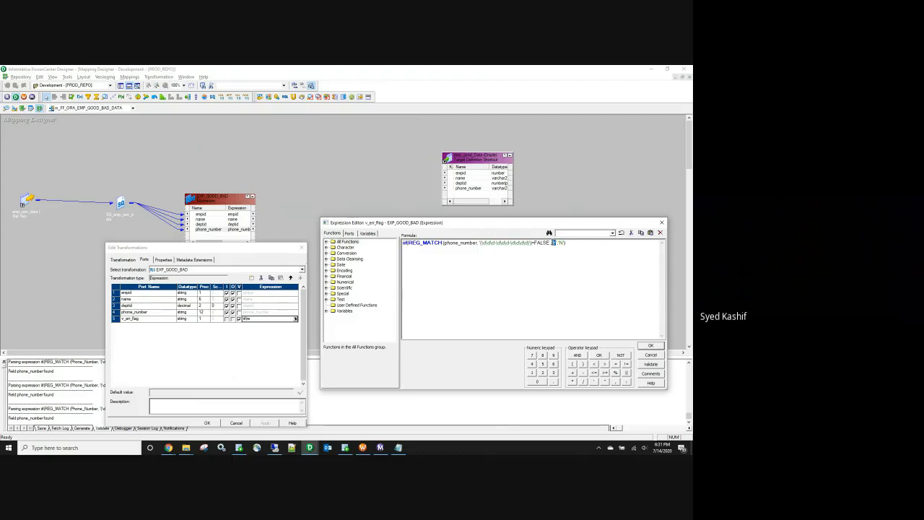
click(525, 250)
text(OR)
key(ctrl+z)
key(BackSpace)
text(=)
text())
key(Right)
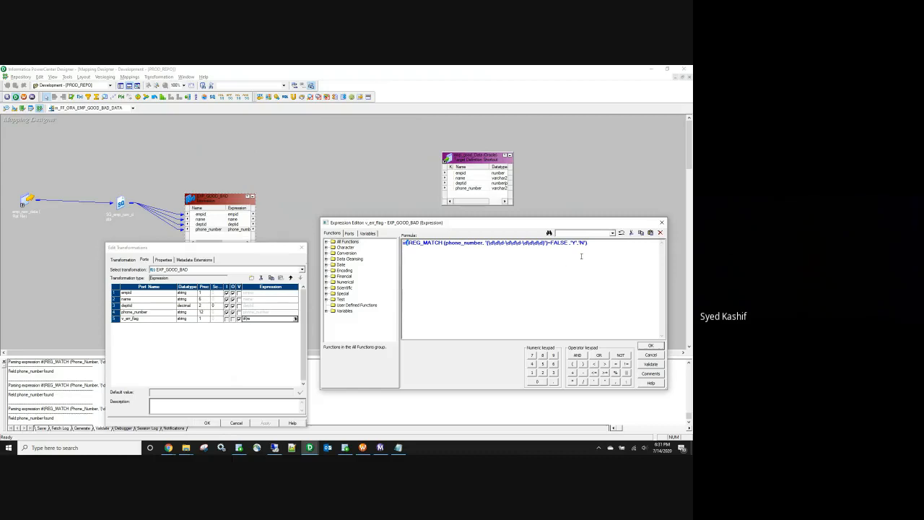
key(ctrl+a)
Step: Rebuild the formula as IIF(phone REG_MATCH check)=FALSE,'Y','N' and validate it
text(IIF()
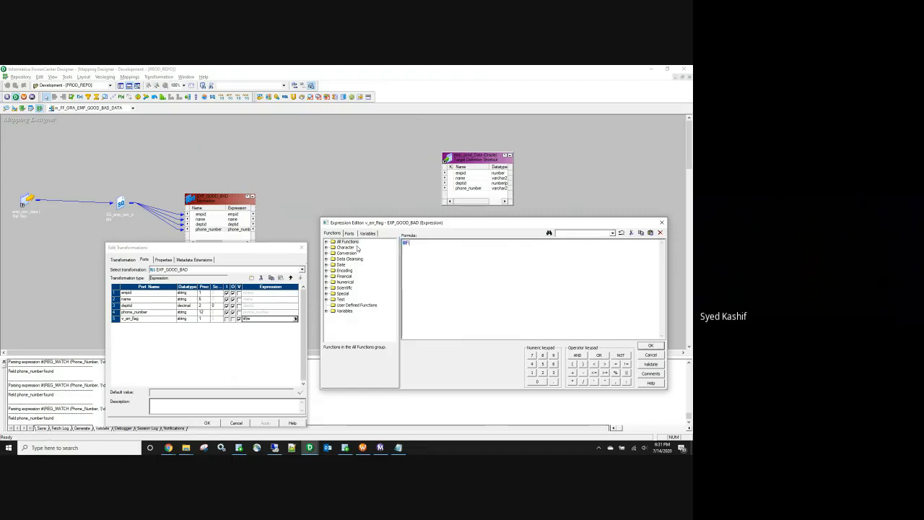
text(REG_MATCH(Phone_Number, '(\d\d\d)\d\d\d-\d\d\d\d'))
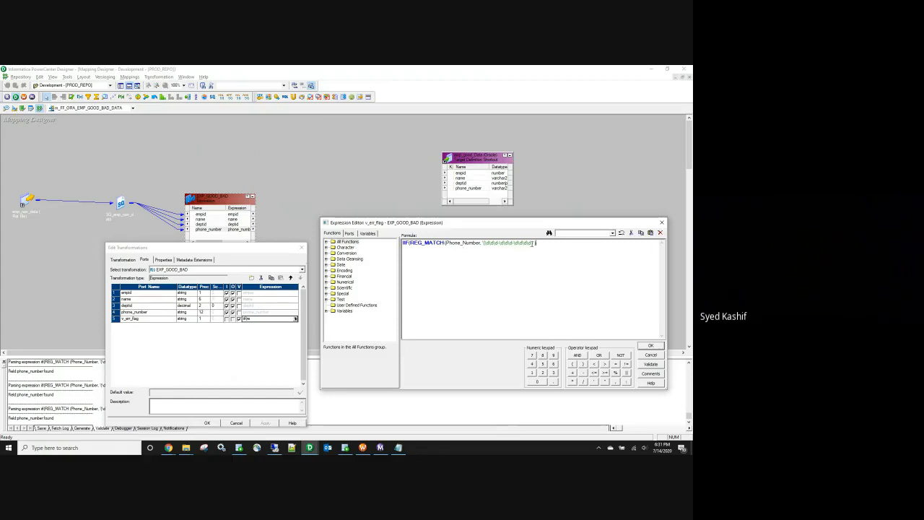
key(BackSpace)
text()=FALSE,'Y','N)
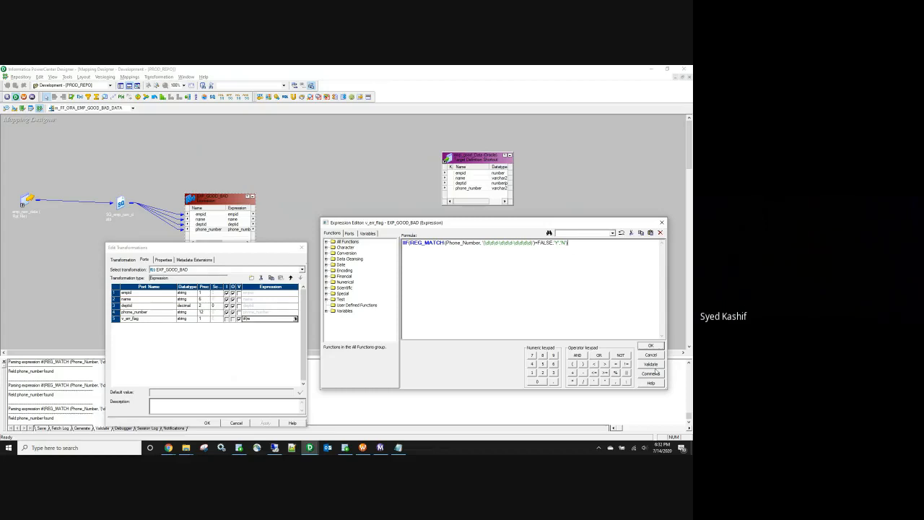
click(652, 365)
click(525, 322)
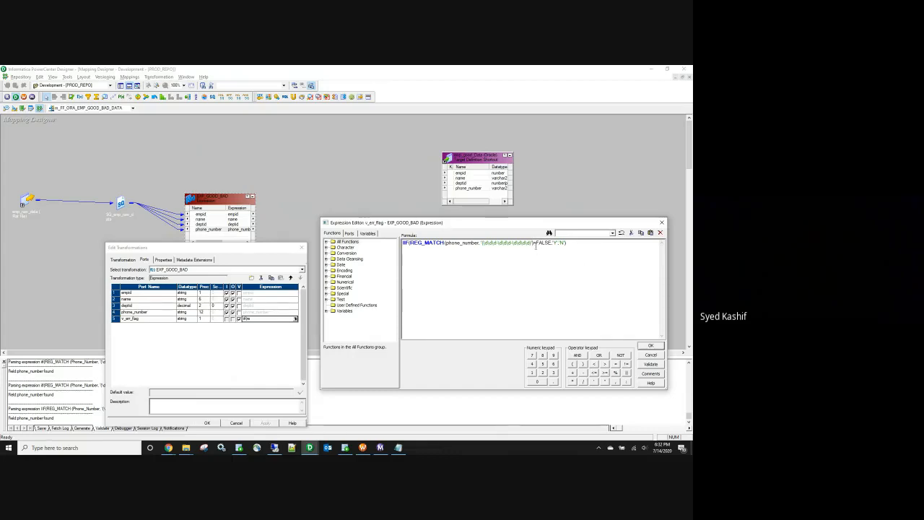
Step: Add OR REG_MATCH(empid,'[^0-9]') to the condition and validate the combined formula
text(OR )
text(REG_MAT)
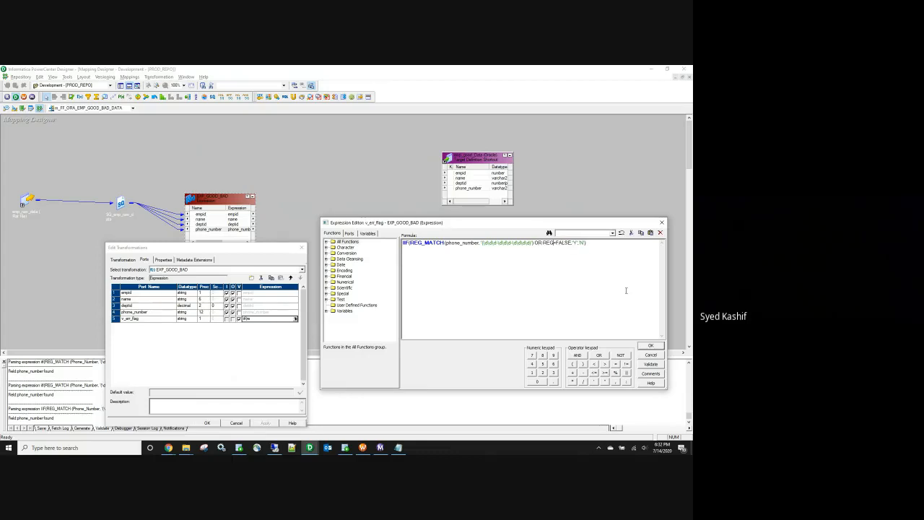
text(CH)
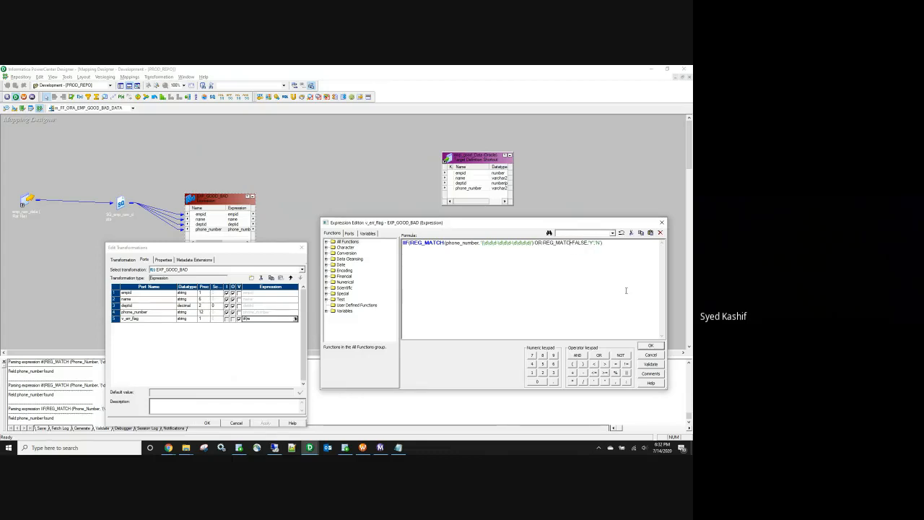
text(()
click(350, 234)
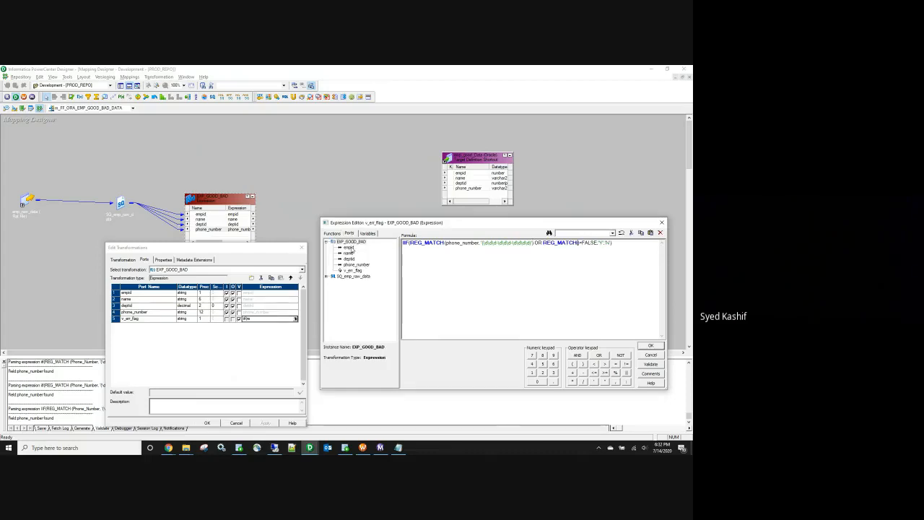
double_click(349, 248)
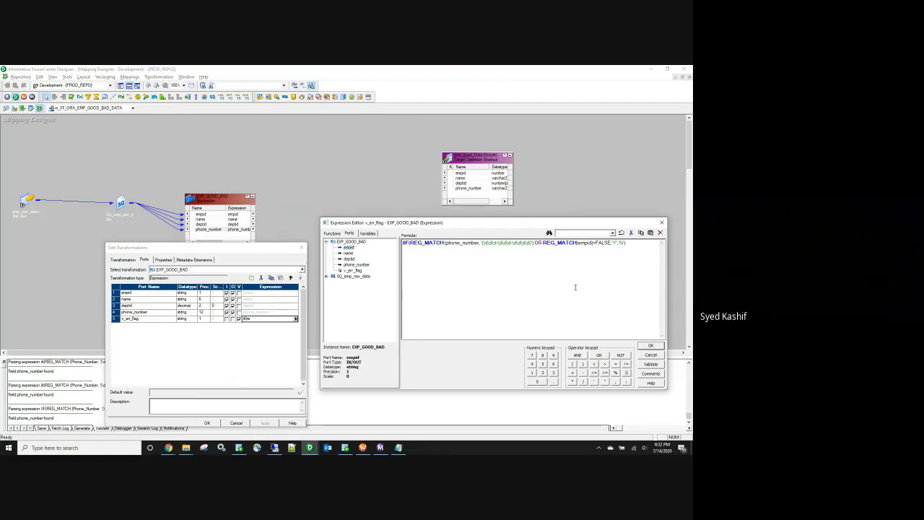
text(,)
drag(481, 243, 488, 243)
click(616, 277)
text('(\d)
key(BackSpace)
key(BackSpace)
key(BackSpace)
key(BackSpace)
key(BackSpace)
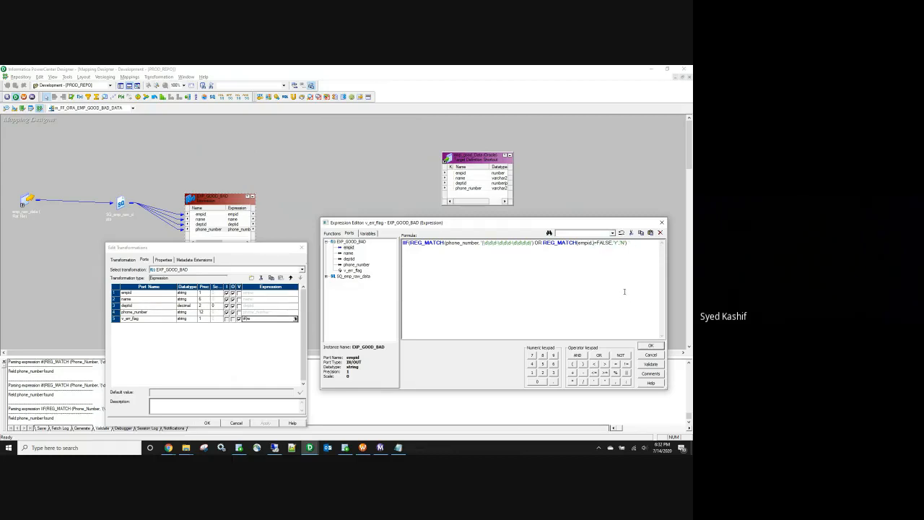
text(')
text([])
text(^)
text(0-9)
click(651, 363)
Step: Apply the v_err_flag formula and duplicate the port, renaming the copy o_err_flag
key(Return)
click(650, 346)
click(265, 423)
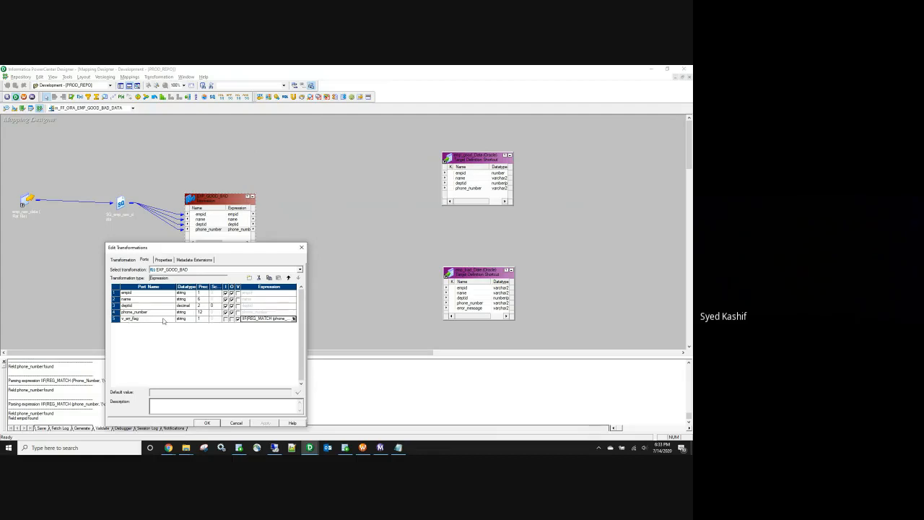
click(127, 318)
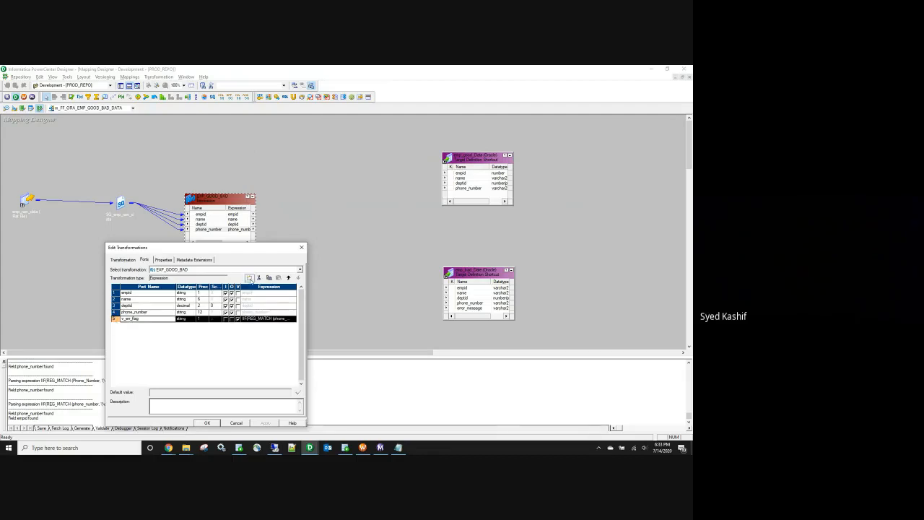
click(269, 277)
click(278, 277)
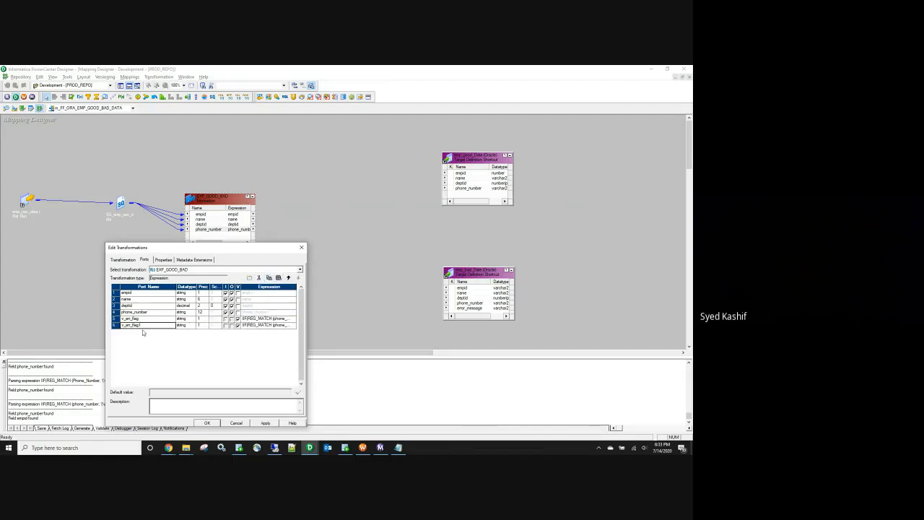
click(125, 325)
key(BackSpace)
text(o)
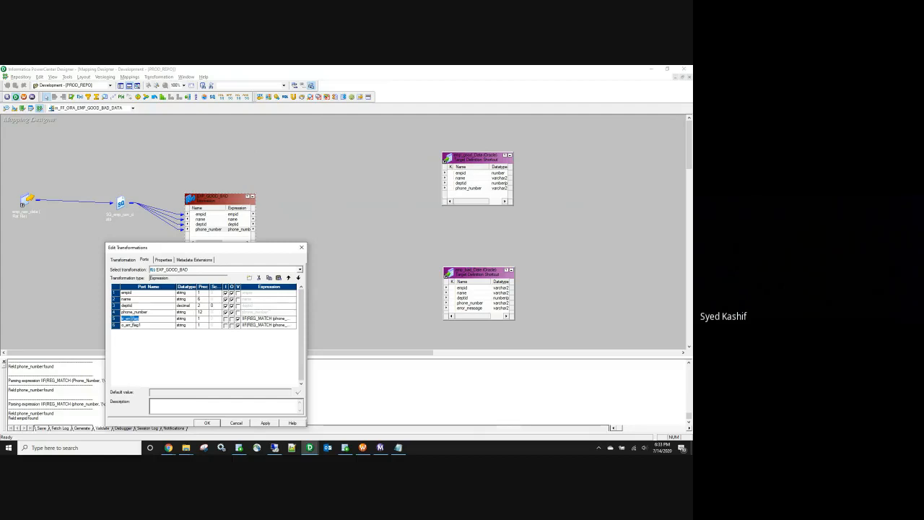
Step: Set o_err_flag's expression to v_err_flag and validate it
click(260, 326)
click(293, 325)
key(ctrl+a)
text(v_err_flag)
click(651, 363)
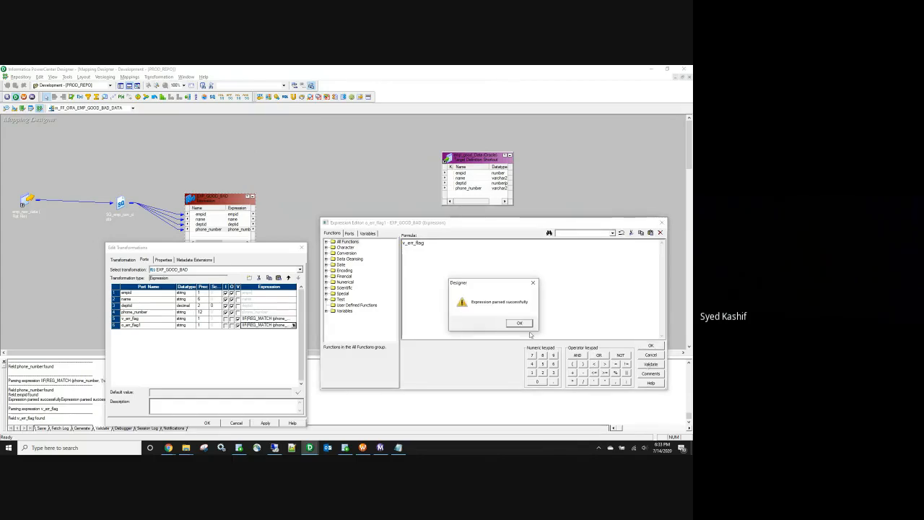
click(519, 323)
click(650, 345)
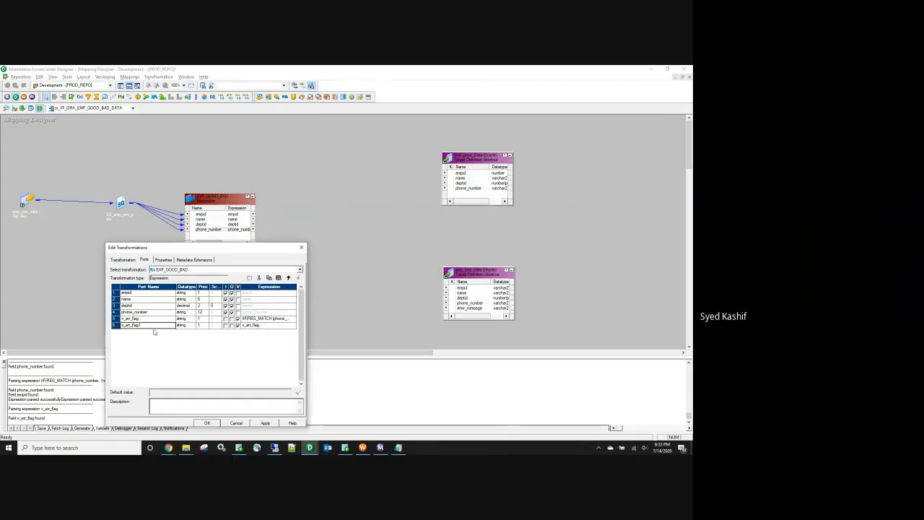
click(137, 326)
click(141, 325)
Step: Add a new port named o_ERR_MESSAGE
click(249, 277)
click(137, 332)
text(o_ERR_MESSAGE)
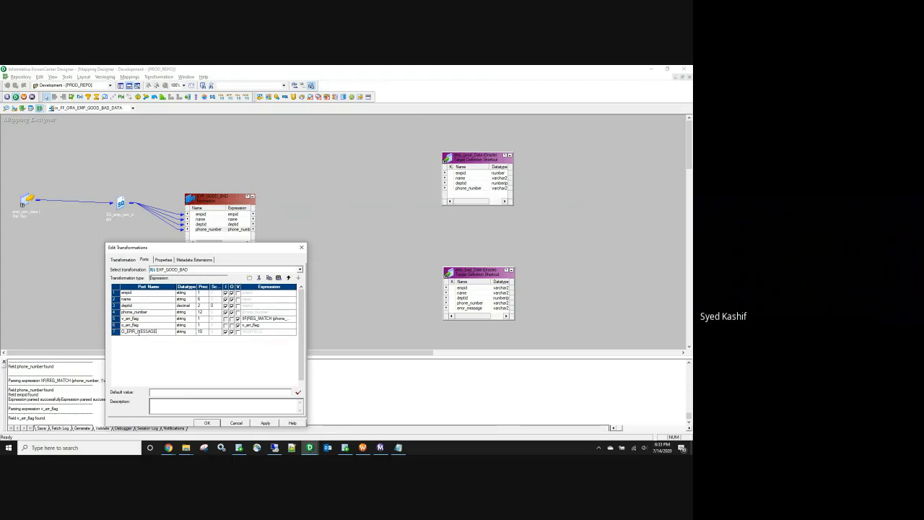
Step: Rename the new port to o_err_message and make it an output-only port
drag(155, 331, 113, 326)
text(o_err_message)
click(205, 332)
click(225, 331)
click(294, 332)
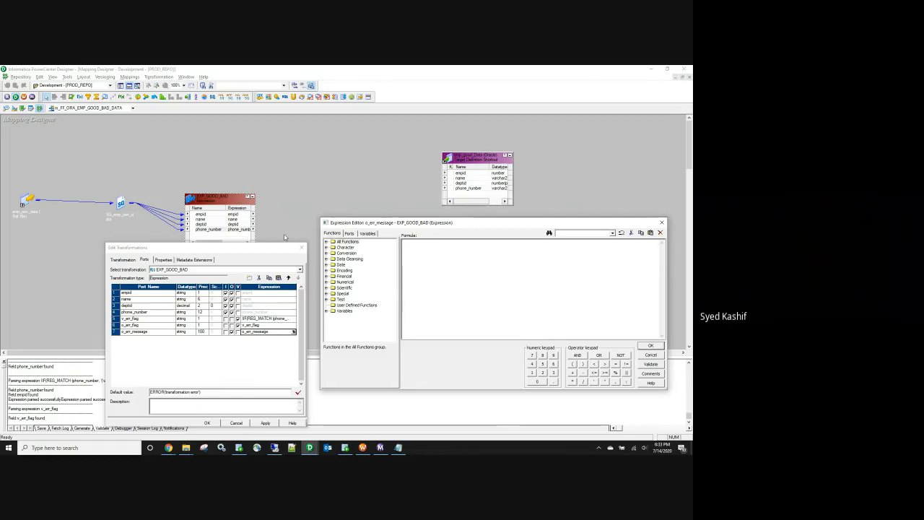
Step: Give o_err_message the expression iif(v_err_flag='Y','Recrod is bad. please fix') and make o_err_flag output-only
text(iif()
click(349, 233)
text(()
double_click(353, 270)
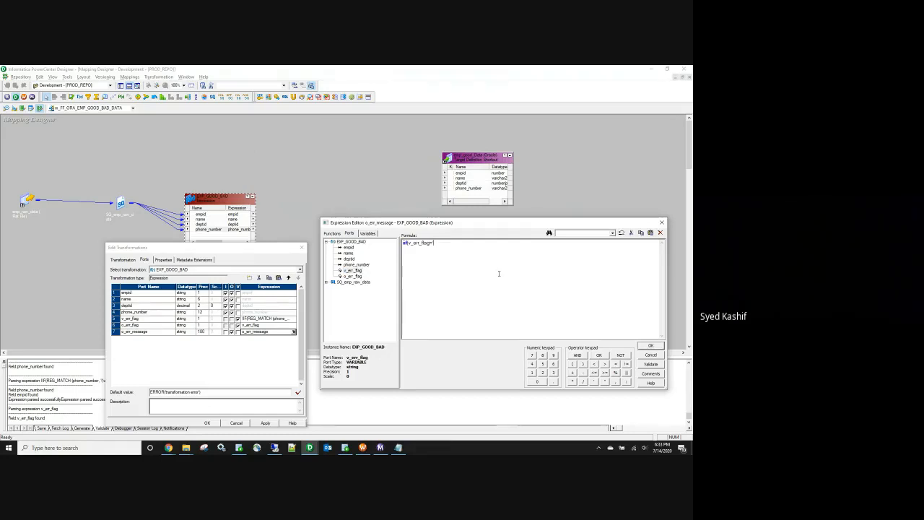
text('Y','RECORD IS BA)
key(BackSpace)
key(BackSpace)
key(BackSpace)
key(BackSpace)
key(BackSpace)
key(BackSpace)
key(BackSpace)
key(BackSpace)
key(BackSpace)
key(BackSpace)
key(BackSpace)
key(BackSpace)
text(Ge)
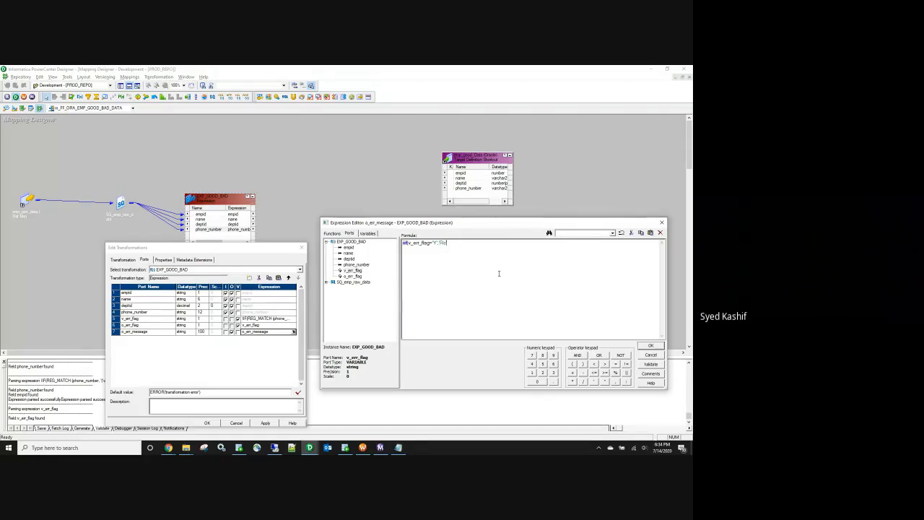
text(crod is bad. please fix)
text())
key(Left)
key(Left)
key(Left)
key(Left)
key(Left)
key(Left)
key(Left)
key(Left)
key(Left)
key(Left)
key(Left)
key(Left)
click(648, 365)
click(519, 323)
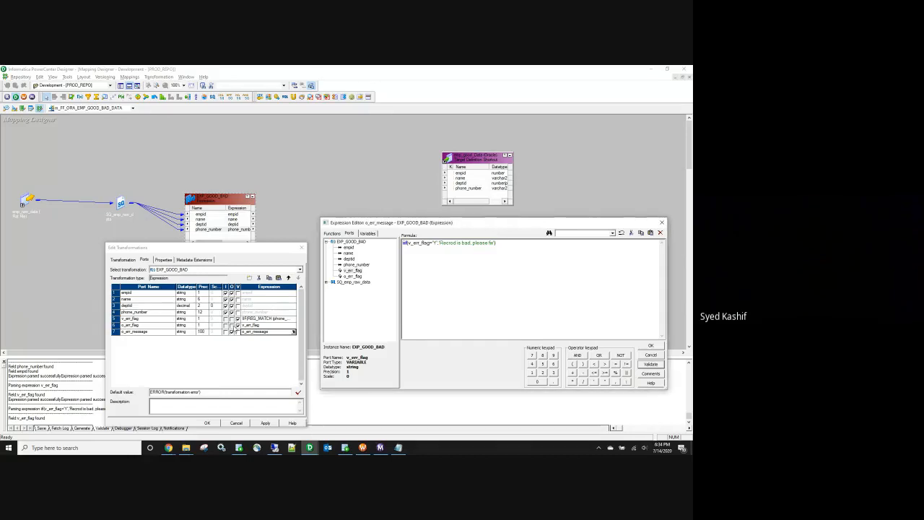
click(650, 346)
click(238, 325)
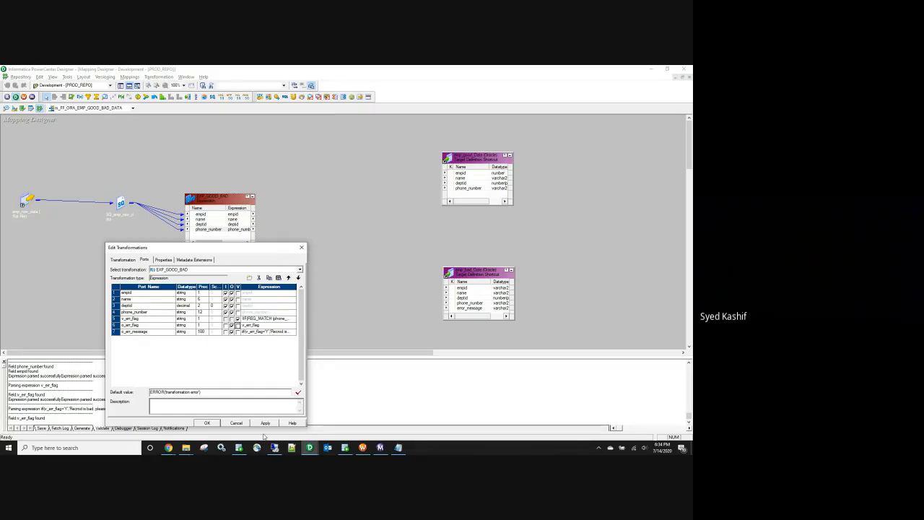
Step: Widen the editor and Expression column, then apply and confirm the EXP_GOOD_BAD port changes
drag(308, 344, 409, 369)
drag(210, 287, 163, 287)
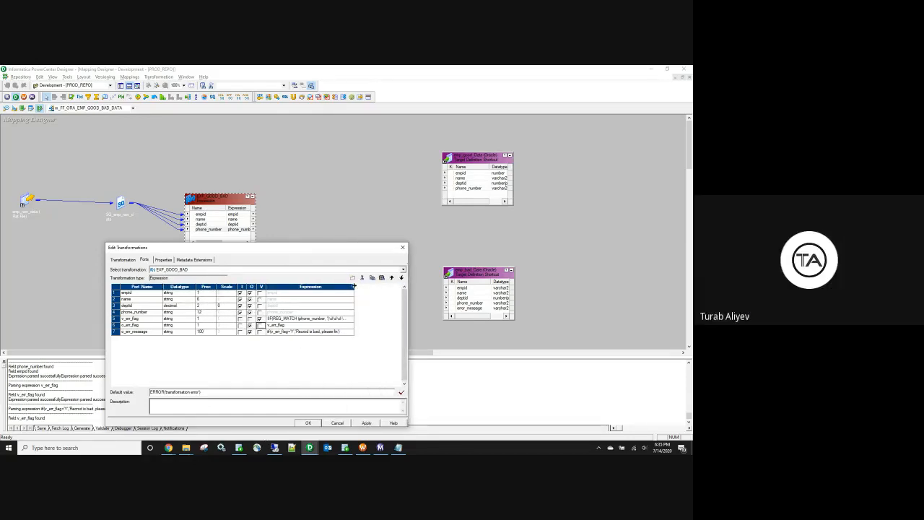
drag(354, 286, 396, 287)
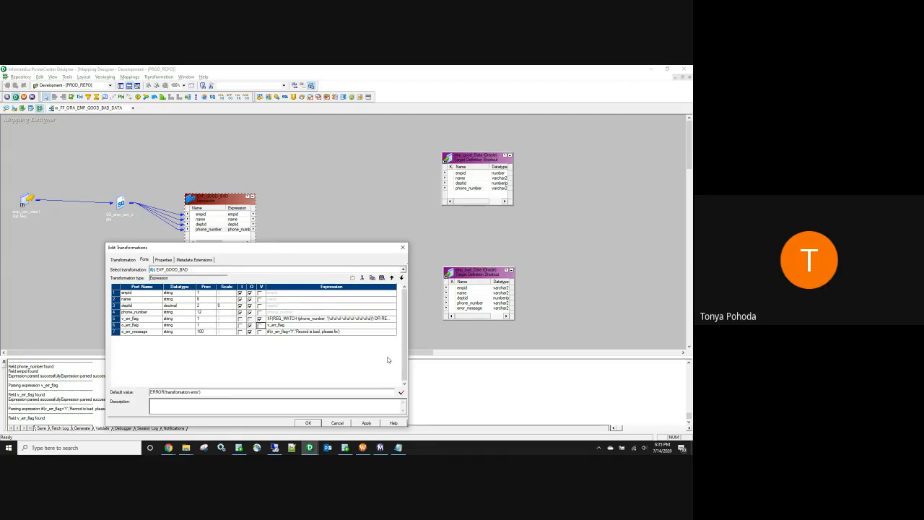
click(367, 423)
click(309, 423)
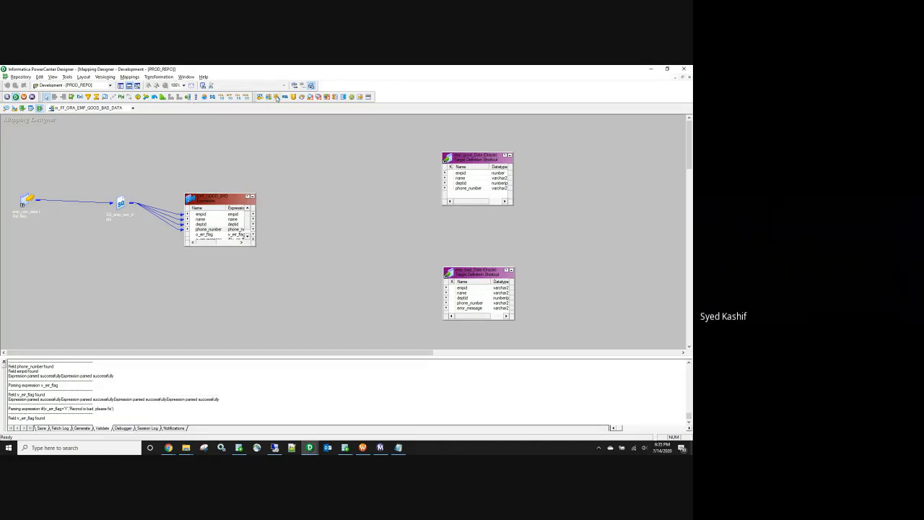
Step: Create a Router transformation and link all EXP_GOOD_BAD ports into it
click(189, 98)
click(313, 216)
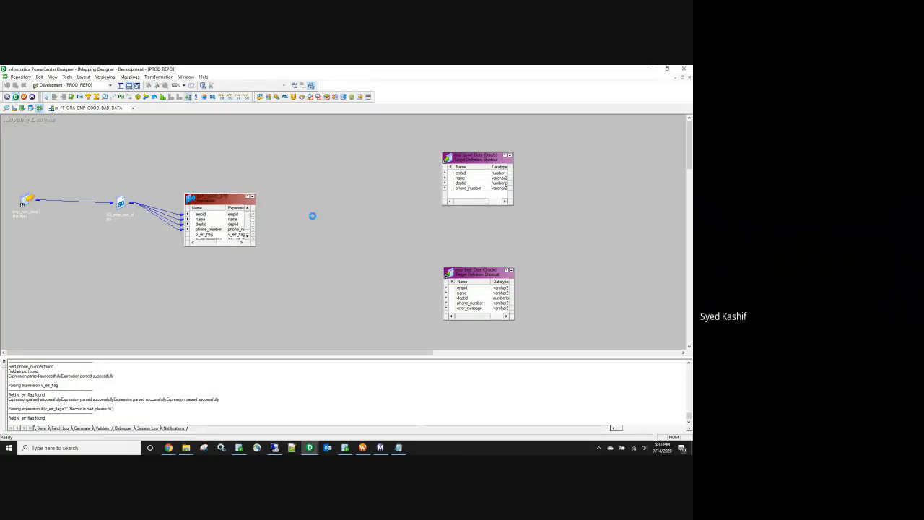
right_click(202, 213)
click(216, 217)
drag(278, 226, 341, 240)
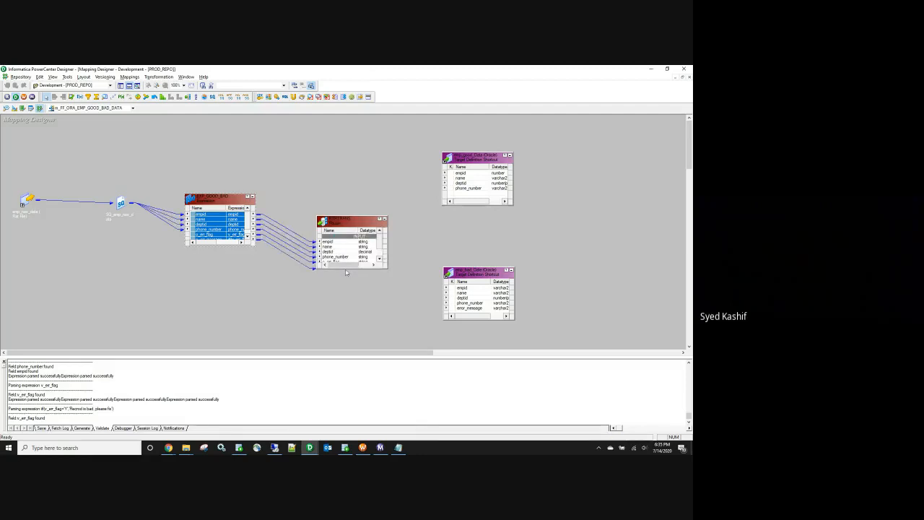
click(338, 313)
Step: Rename the router's flag and message ports to err_flag and err_message
double_click(351, 252)
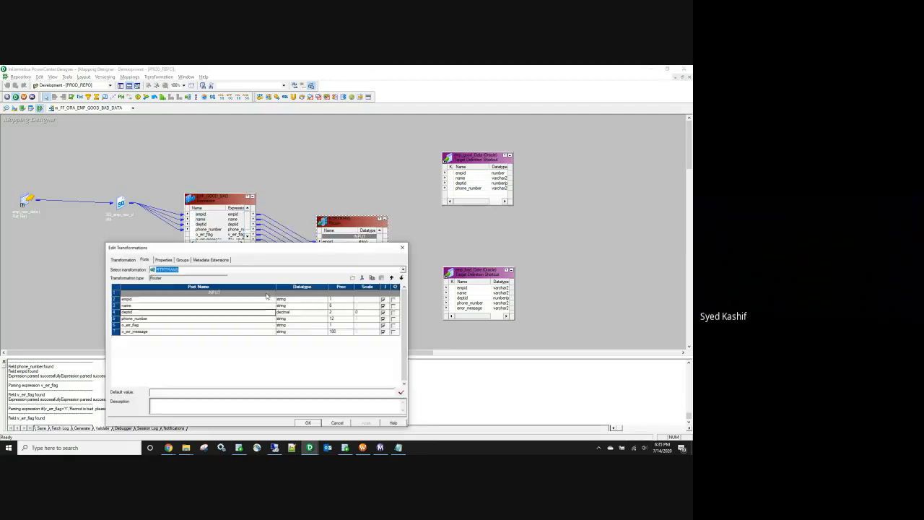
click(127, 326)
key(BackSpace)
key(BackSpace)
click(130, 334)
key(BackSpace)
key(BackSpace)
Step: Add two router groups named Good and bad
click(182, 260)
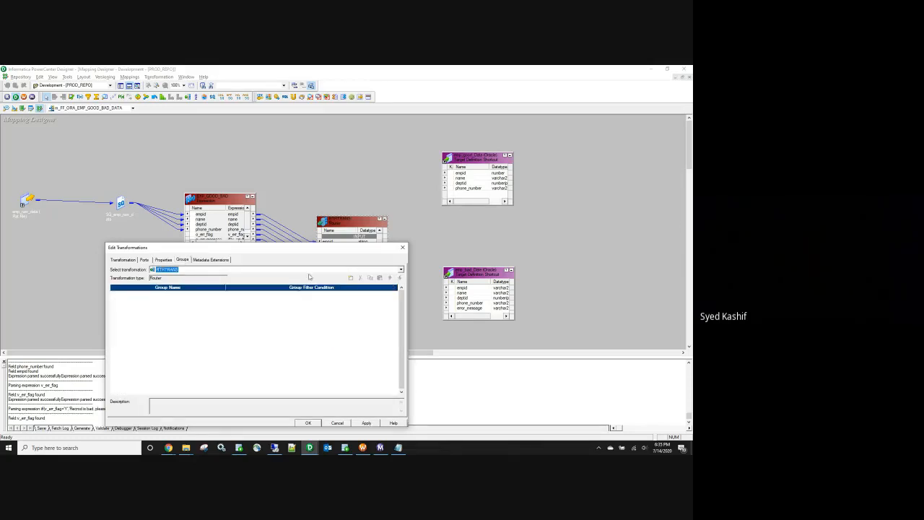
click(350, 278)
click(351, 278)
click(130, 292)
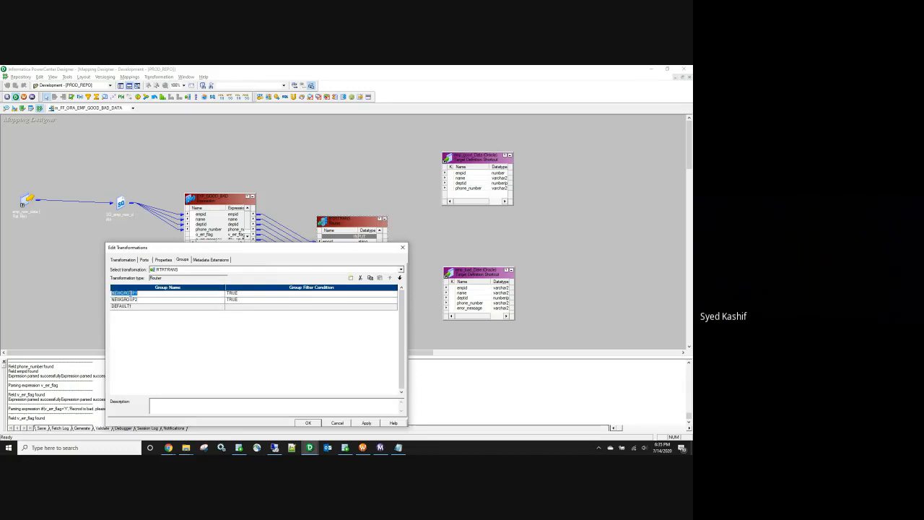
text(Good)
click(129, 299)
click(128, 298)
text(bad)
Step: Set group conditions err_flag='N' for Good and err_flag='Y' for bad, and apply
click(229, 293)
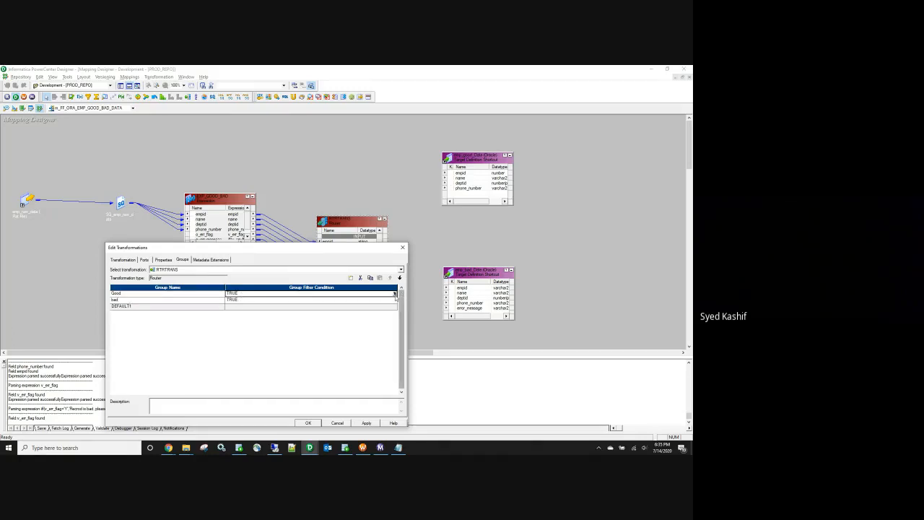
click(348, 233)
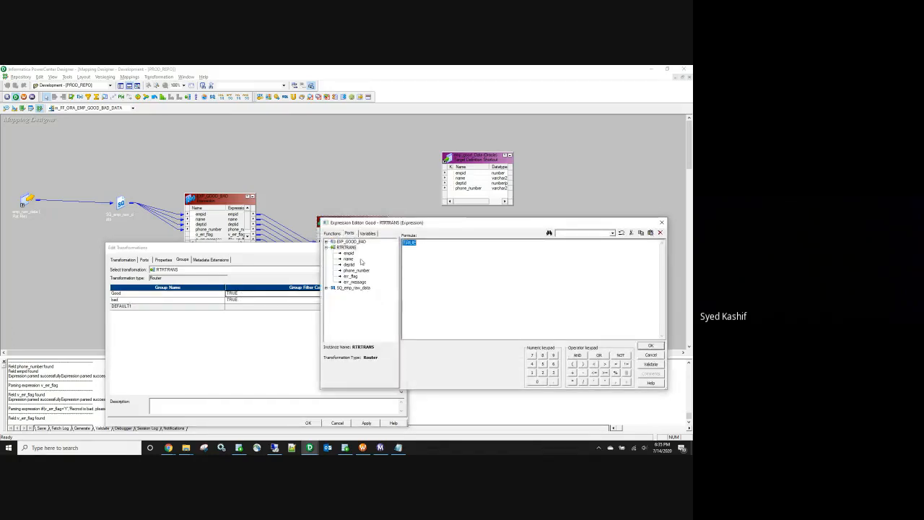
double_click(350, 277)
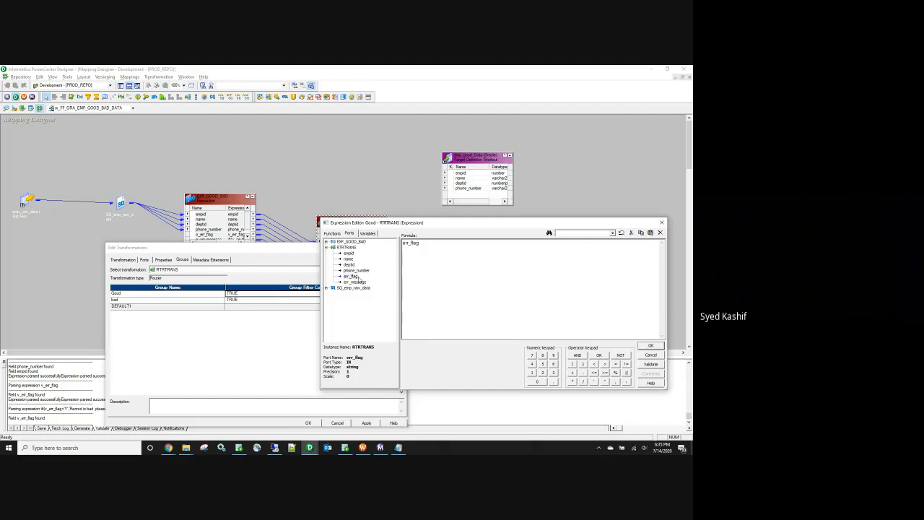
text(='N')
click(649, 345)
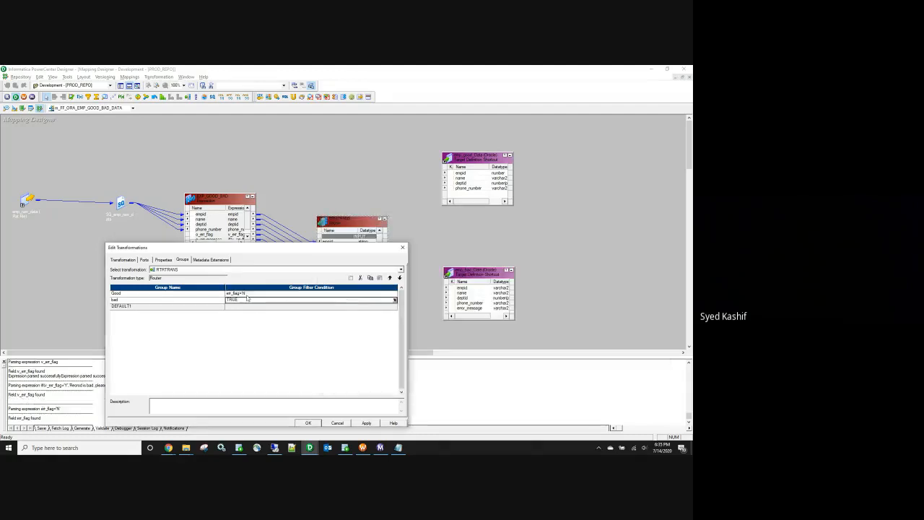
double_click(233, 299)
text(err_flag='N')
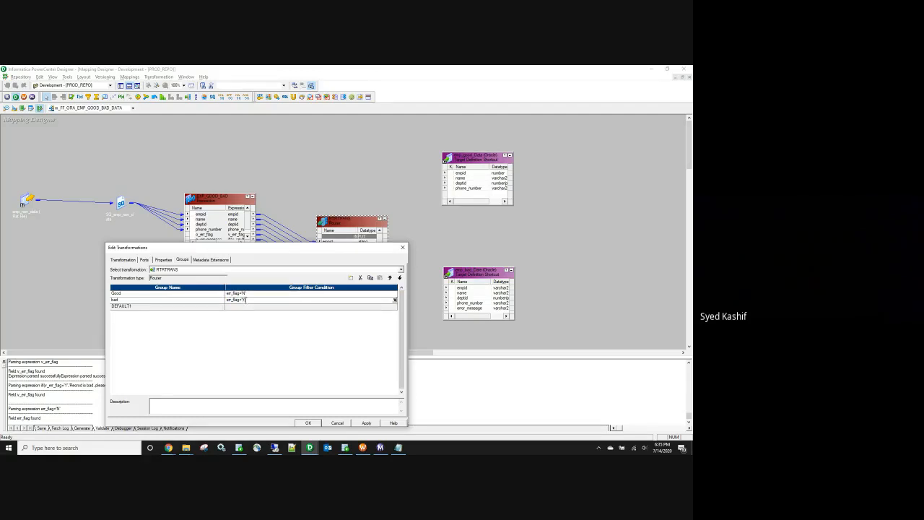
click(367, 423)
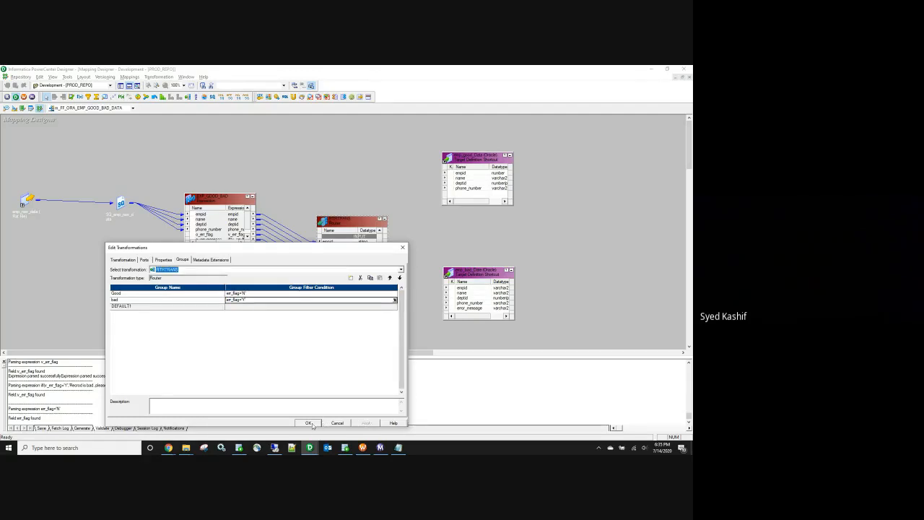
click(313, 424)
drag(345, 216, 344, 141)
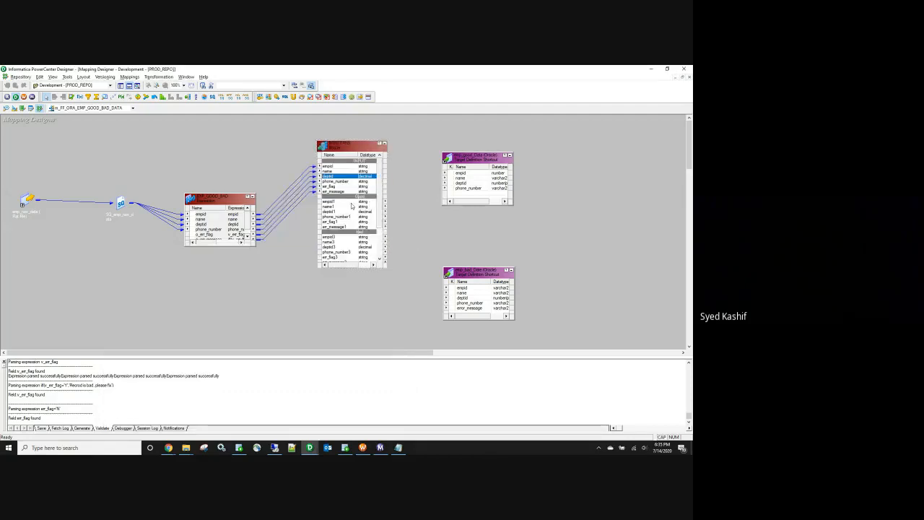
Step: Link the Good group's empid, name, deptid and phone_number ports to emp_good_Data
click(340, 202)
ctrl+click(336, 207)
ctrl+click(337, 211)
ctrl+click(337, 216)
drag(327, 206, 461, 177)
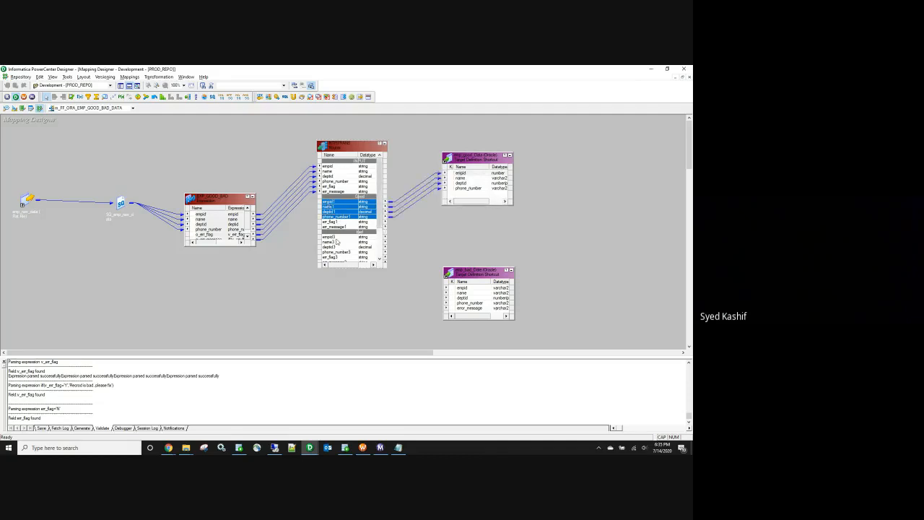
Step: Link the bad group's empid, name, deptid, phone_number and err_message ports to emp_bad_Data
click(336, 237)
ctrl+click(337, 242)
ctrl+click(337, 247)
ctrl+click(336, 252)
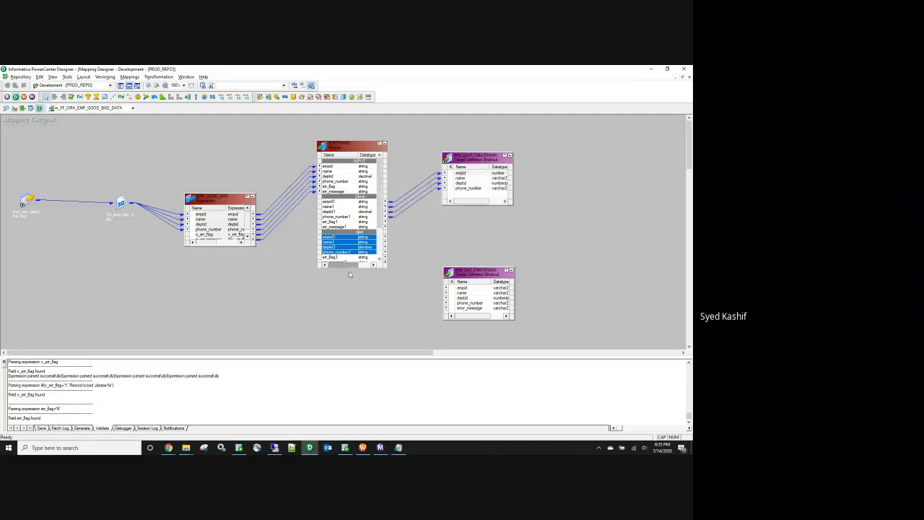
drag(351, 268, 351, 287)
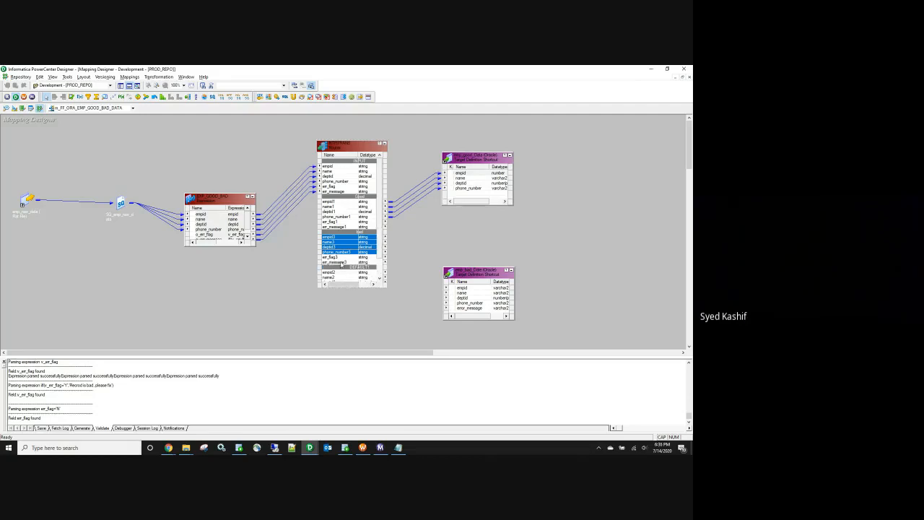
ctrl+click(337, 261)
drag(329, 240, 465, 289)
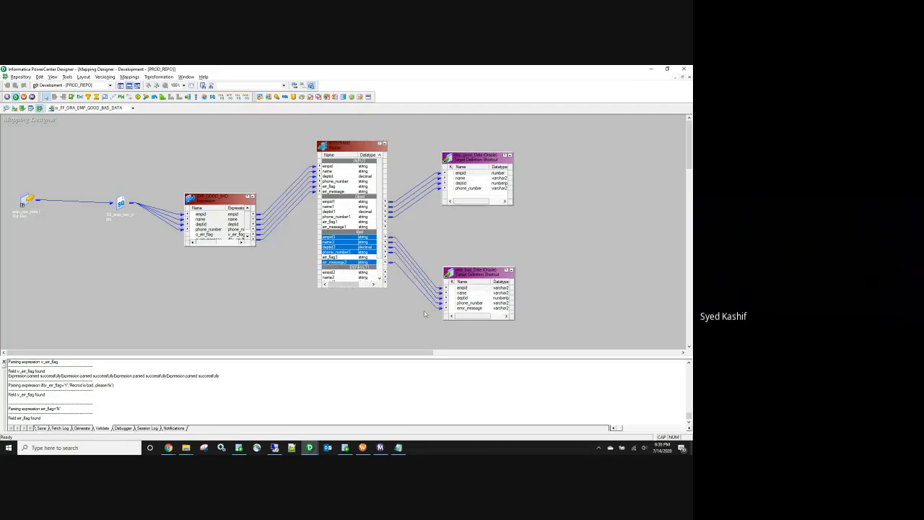
Step: Save the mapping m_FF_ORA_EMP_GOOD_BAD_DATA
click(369, 330)
key(ctrl+s)
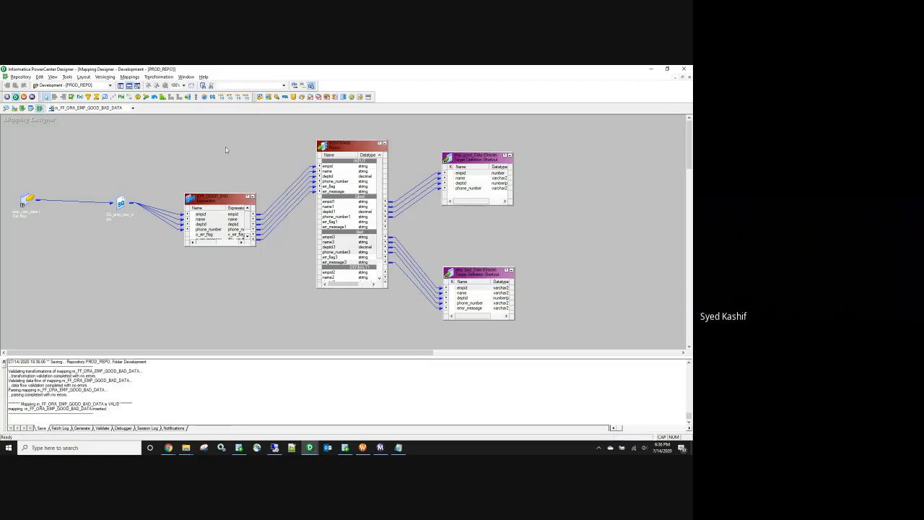
right_click(225, 146)
Step: Tidy the canvas: collapse the source and source qualifier and enlarge the expression box to show all columns
click(245, 187)
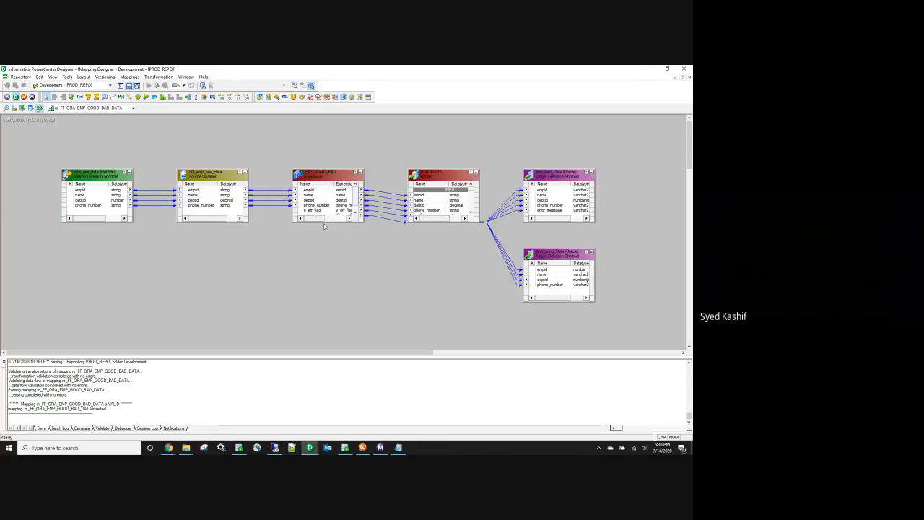
drag(322, 221, 304, 286)
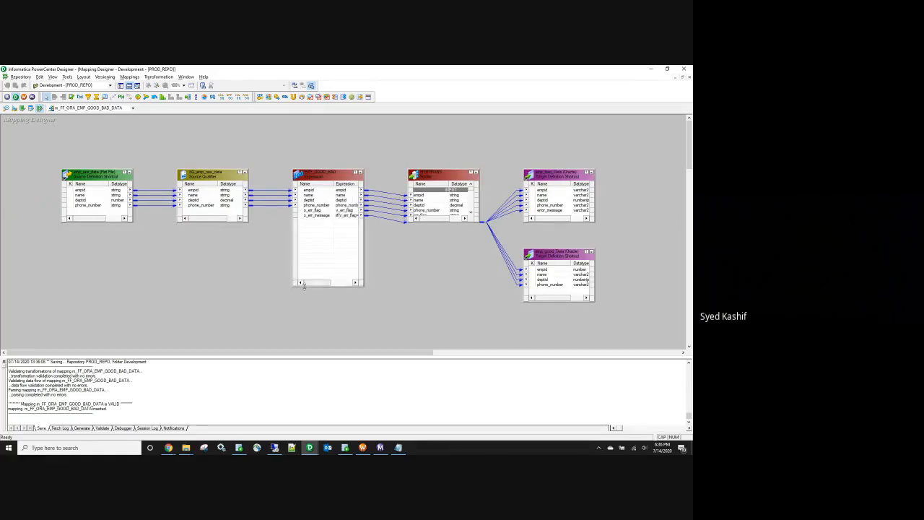
click(125, 172)
drag(213, 174, 145, 173)
click(177, 172)
drag(329, 173, 231, 170)
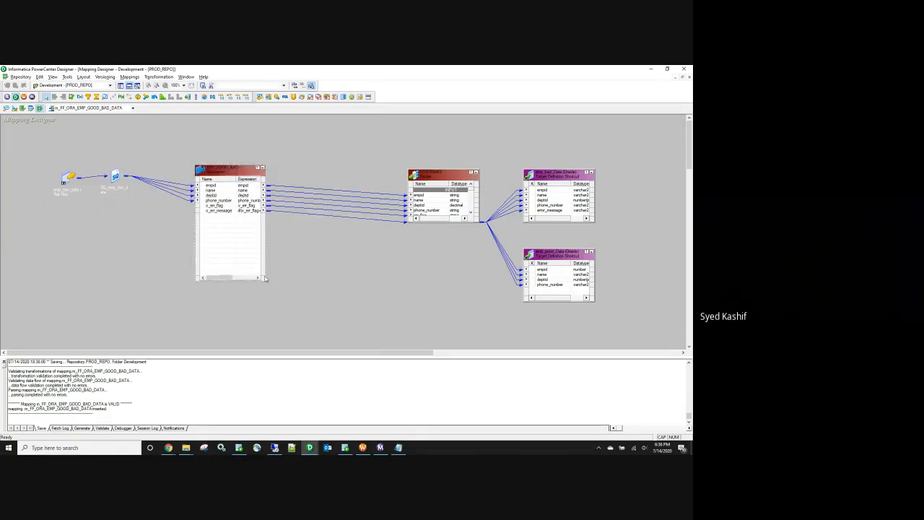
drag(265, 279, 306, 333)
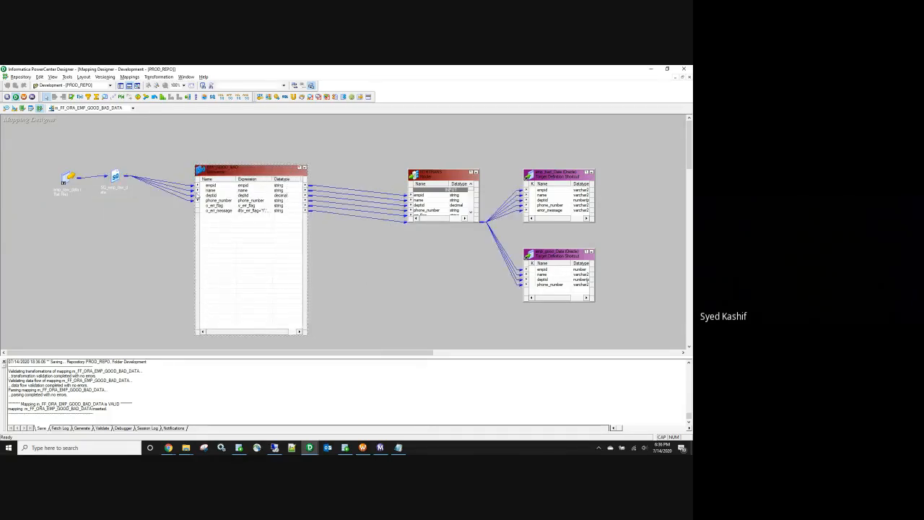
drag(196, 171, 161, 164)
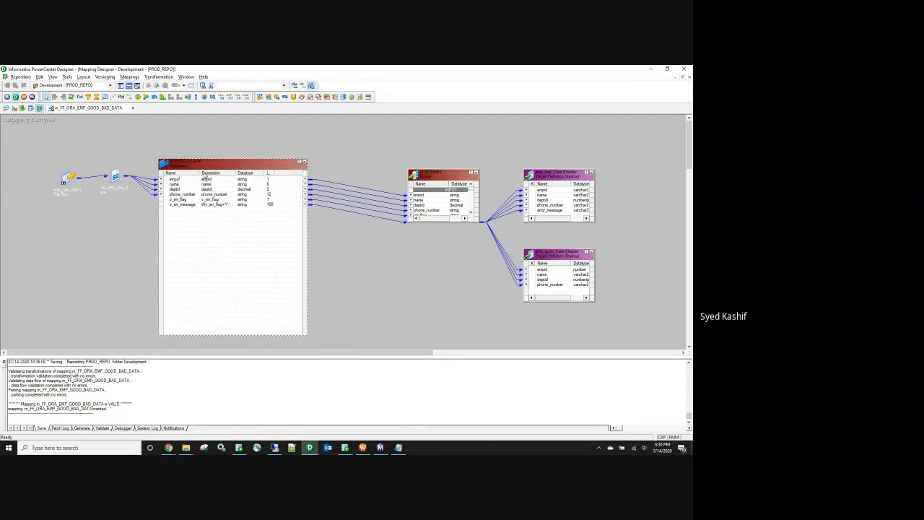
double_click(236, 172)
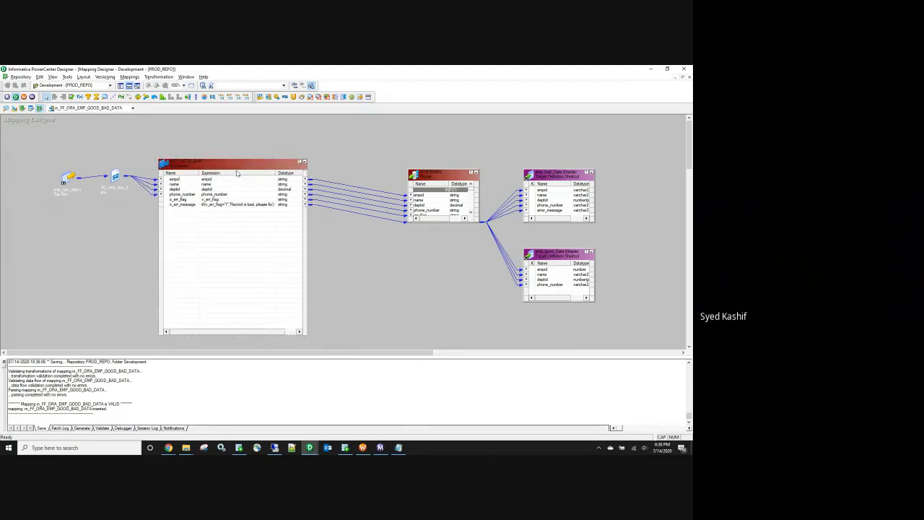
Step: Correct 'Recrod' to 'Record' in the o_err_message expression and apply the port changes
double_click(243, 205)
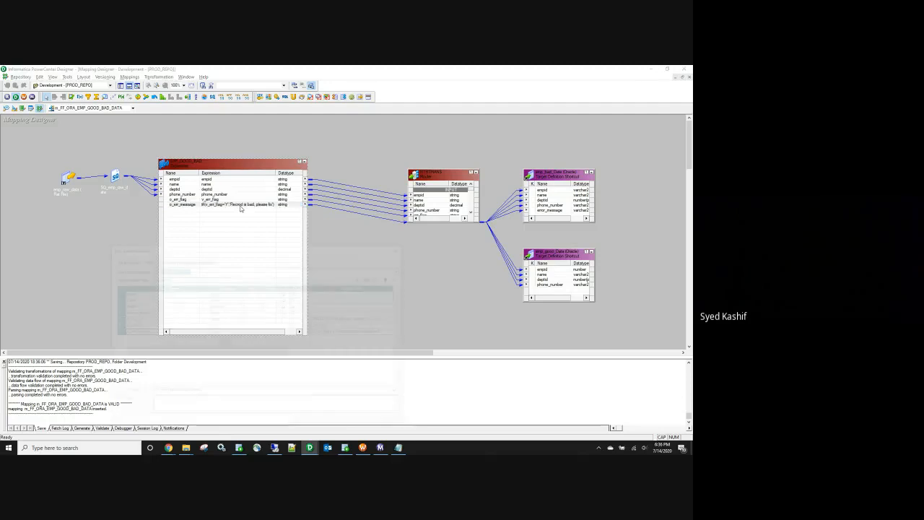
click(384, 331)
click(398, 332)
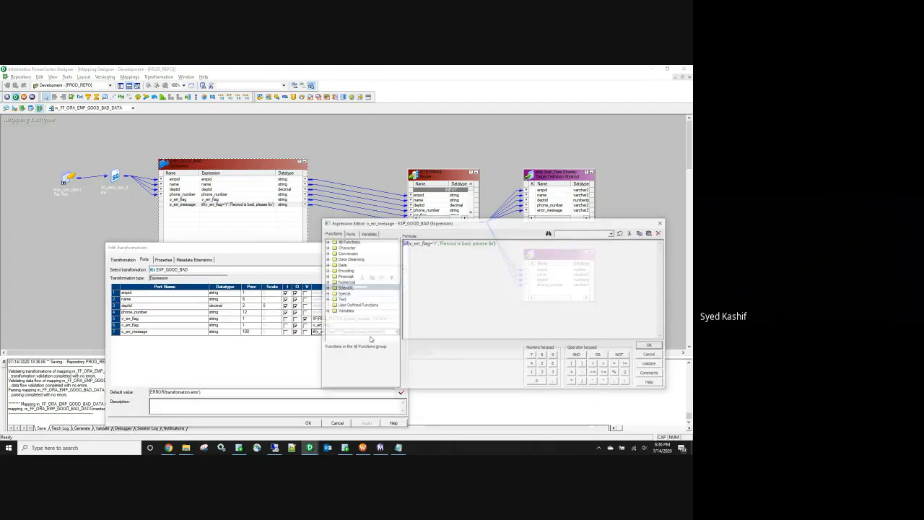
click(451, 245)
key(BackSpace)
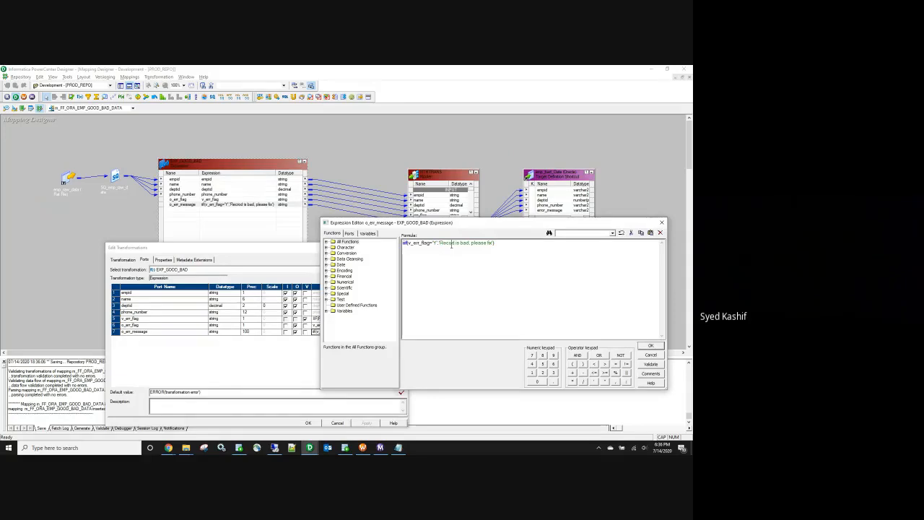
text(r)
click(651, 347)
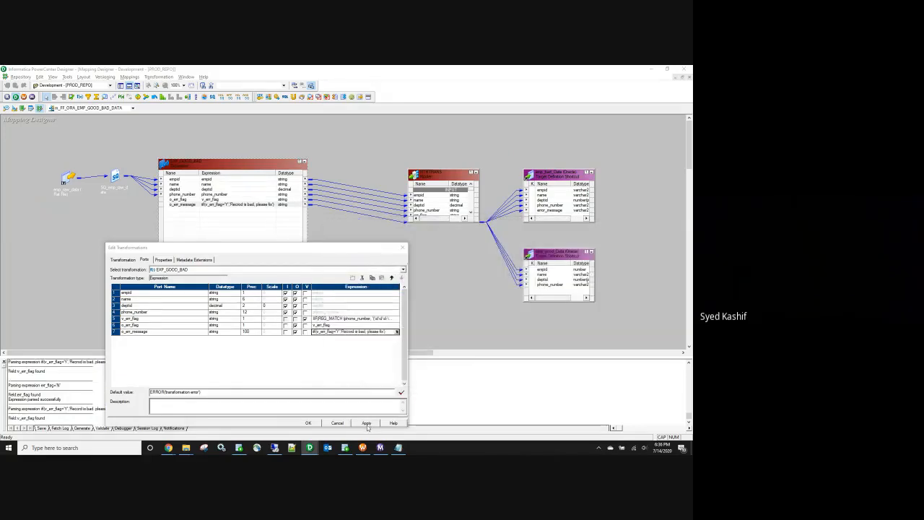
click(314, 424)
Step: Save the m_FF_ORA_EMP_GOOD_BAD_DATA mapping
key(ctrl+s)
click(130, 76)
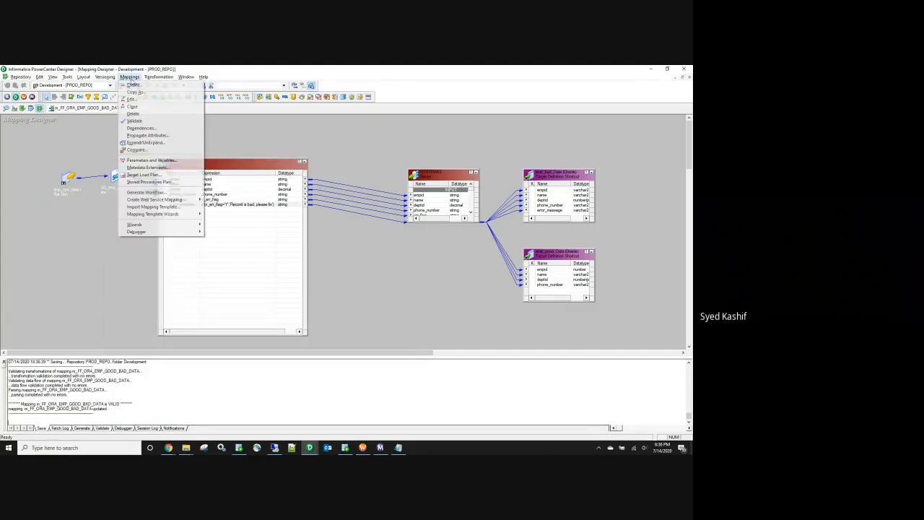
click(410, 215)
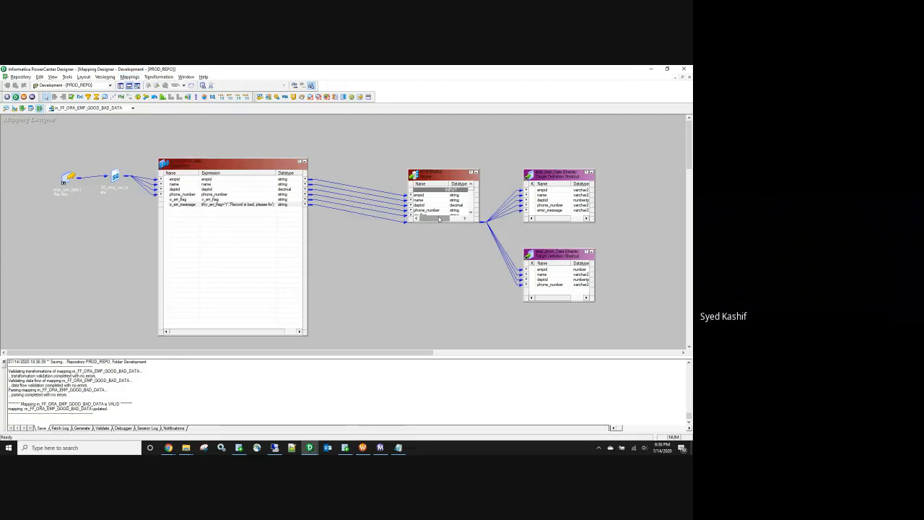
Step: Enlarge the Router to show INPUT, Good and Bad groups, then try v_err_flag's variable port setting in EXP_GOOD_BAD
drag(435, 225, 441, 317)
drag(440, 179, 407, 181)
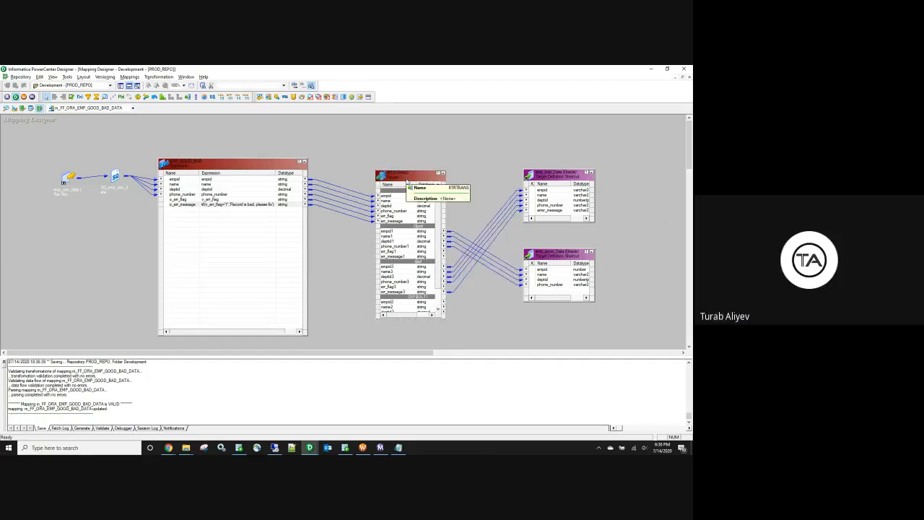
double_click(251, 204)
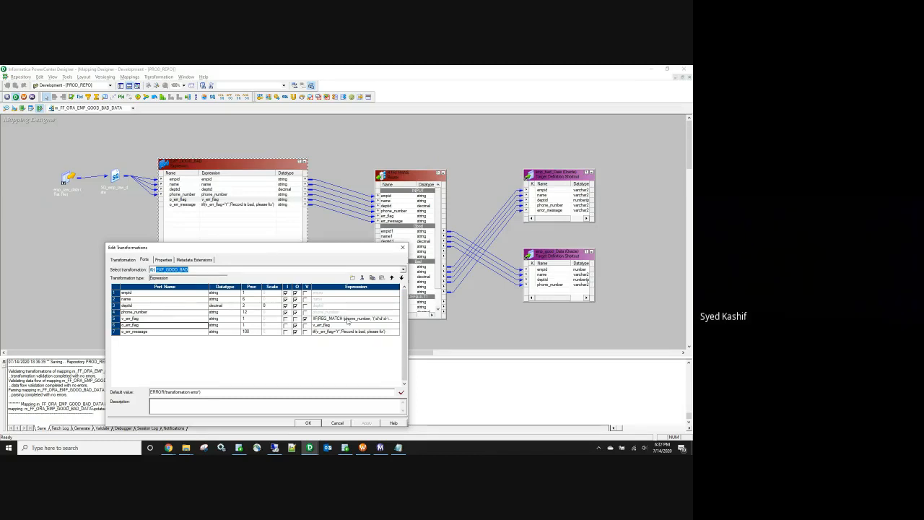
click(304, 324)
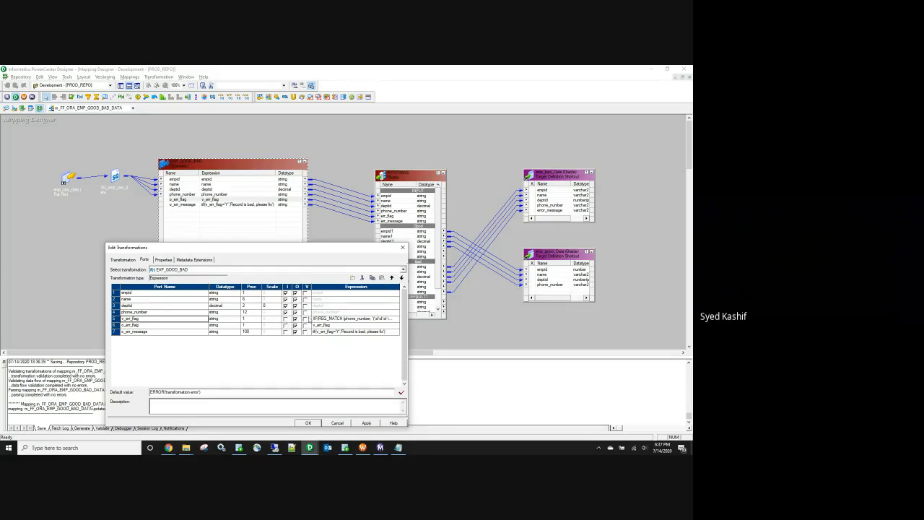
click(305, 319)
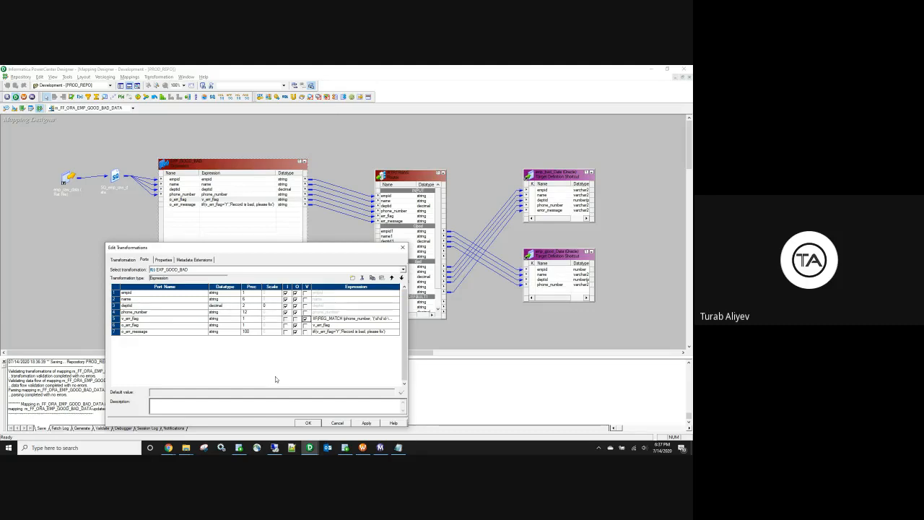
click(305, 319)
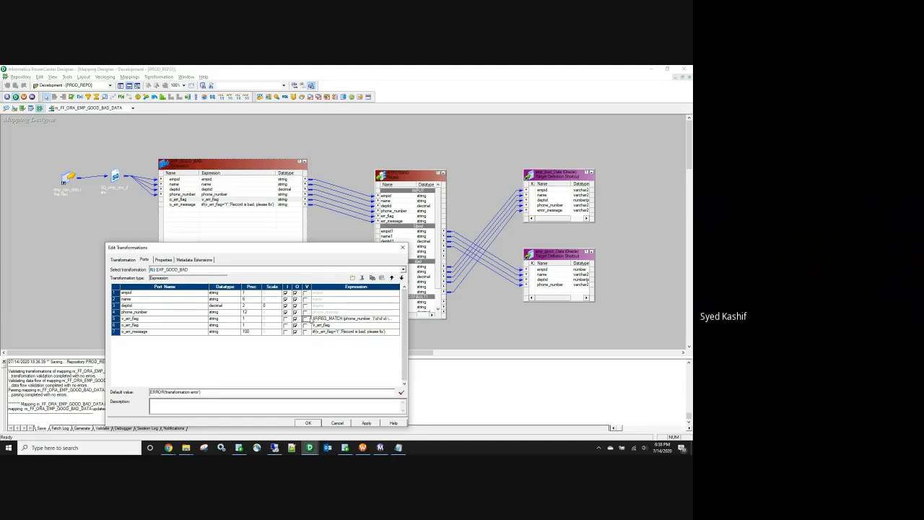
Step: Validate the o_err_message formula, which fails to parse, and keep it for now
click(375, 332)
click(396, 331)
click(651, 364)
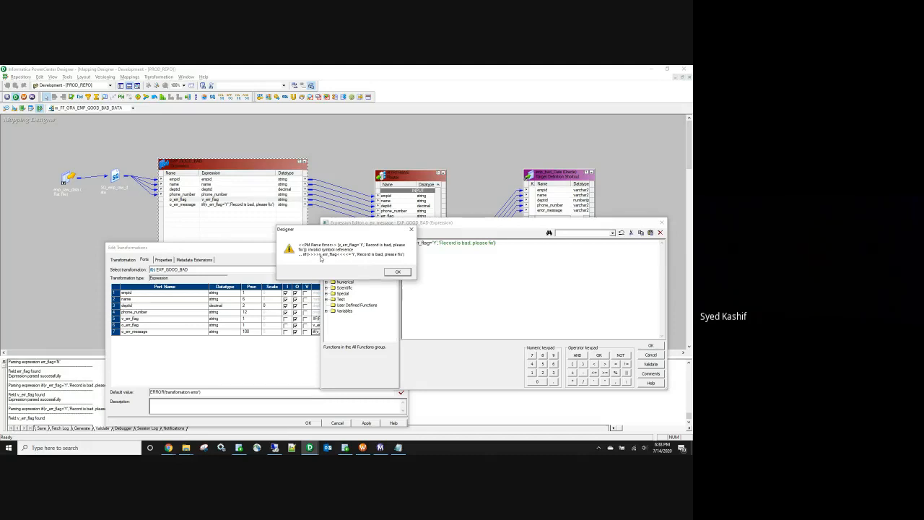
click(396, 272)
click(648, 345)
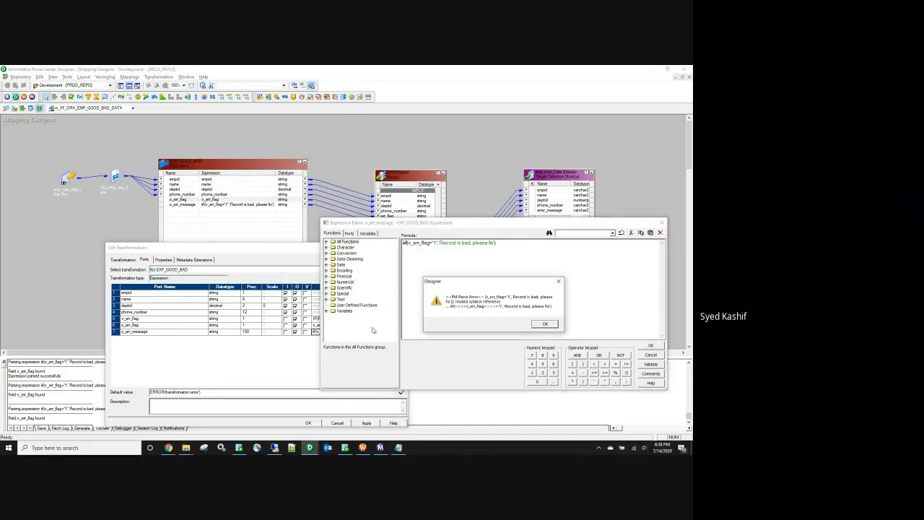
click(543, 323)
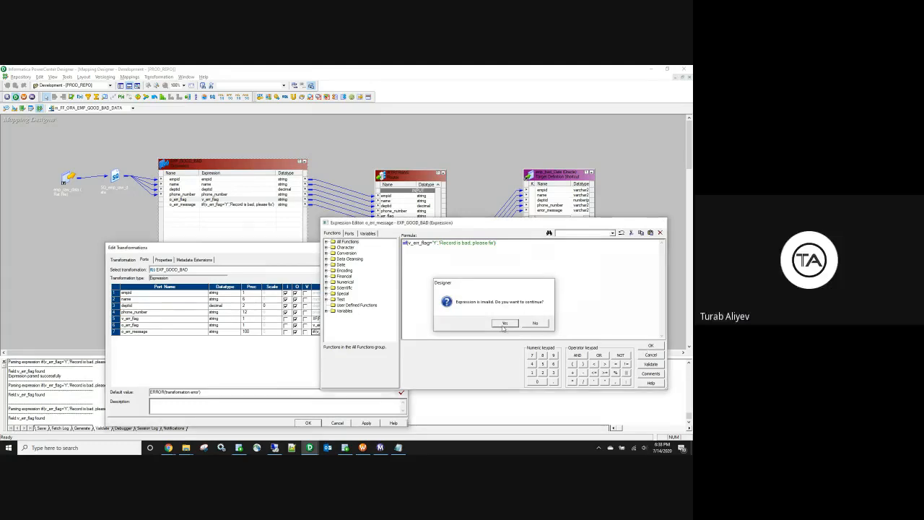
click(503, 324)
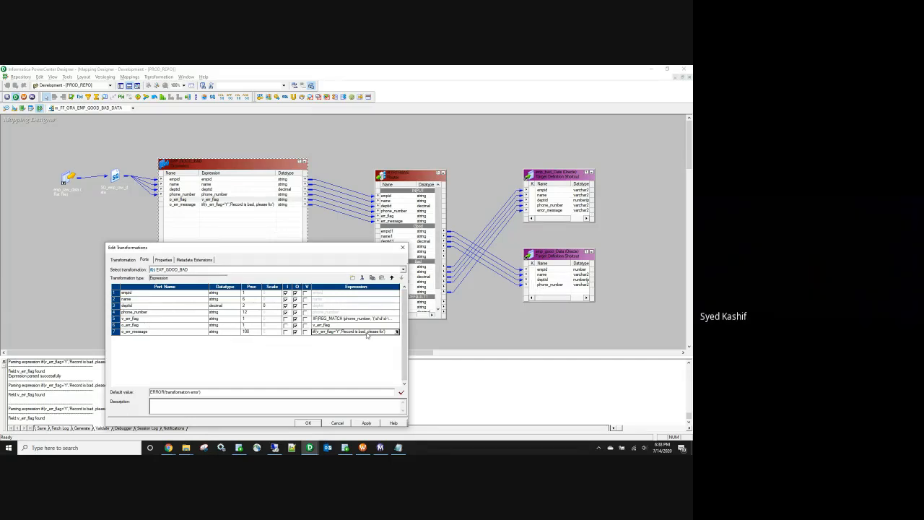
click(132, 332)
Step: Make v_err_flag a variable port, re-validate o_err_message successfully, apply the changes and save
click(304, 319)
click(396, 333)
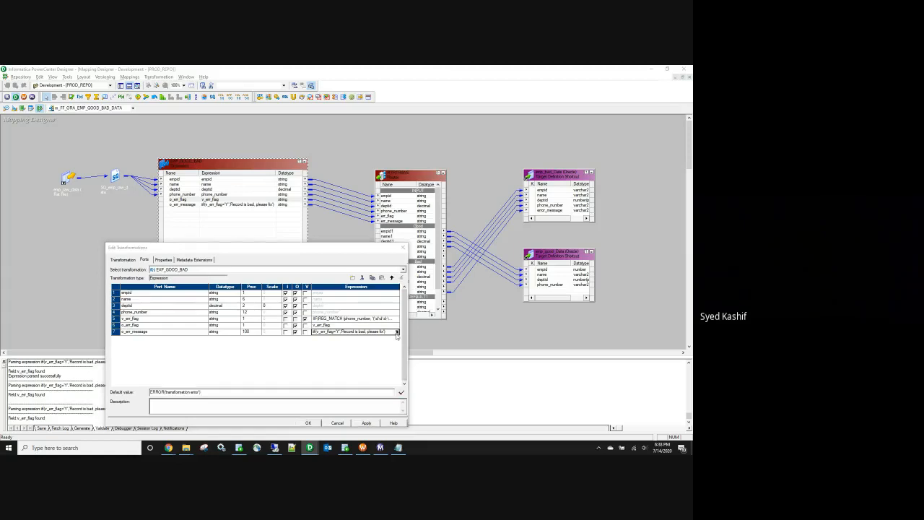
click(650, 364)
click(516, 324)
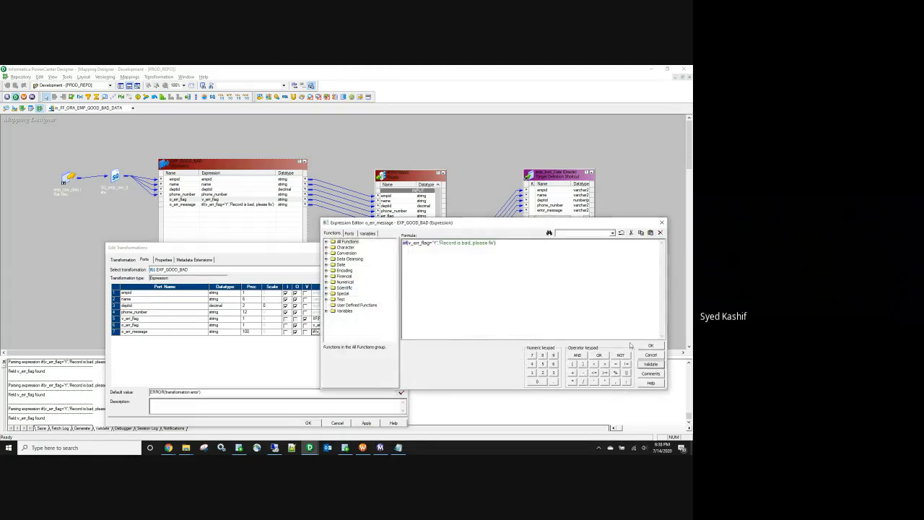
click(652, 346)
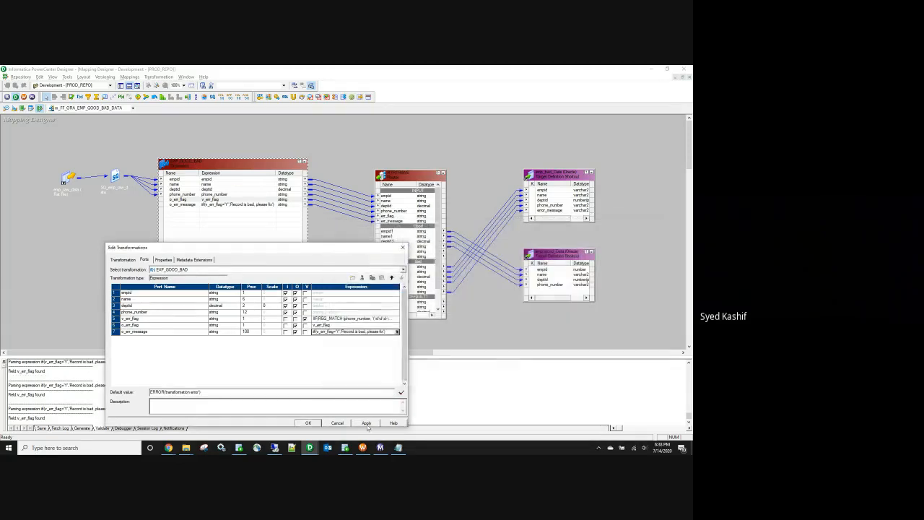
click(307, 422)
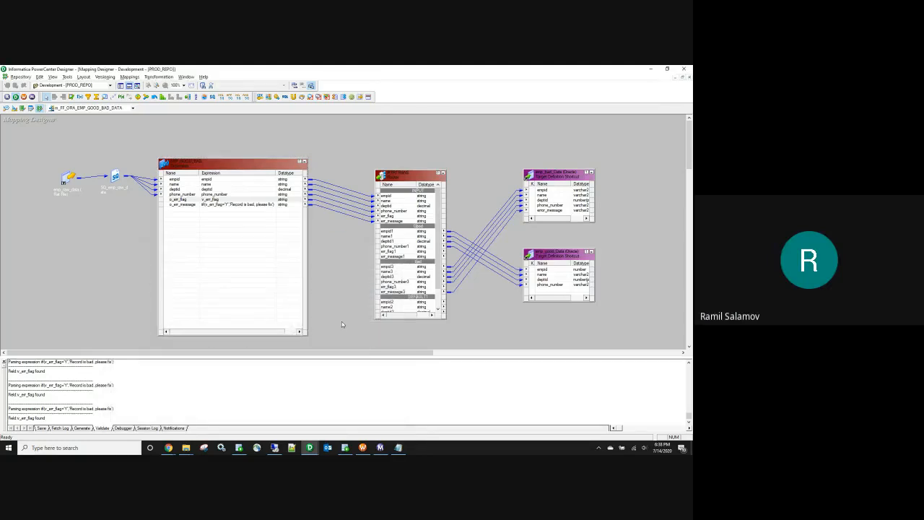
key(ctrl+s)
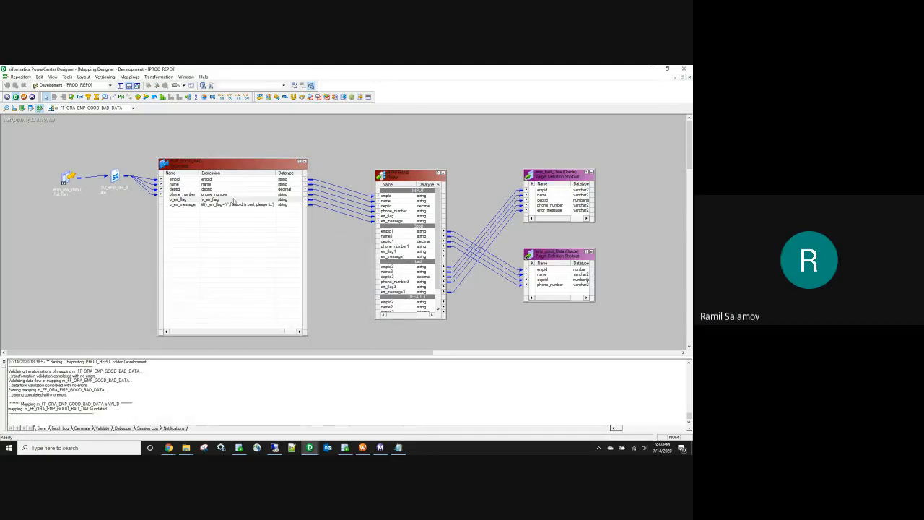
Step: Reopen EXP_GOOD_BAD's port settings and narrow the Port Name column
double_click(234, 201)
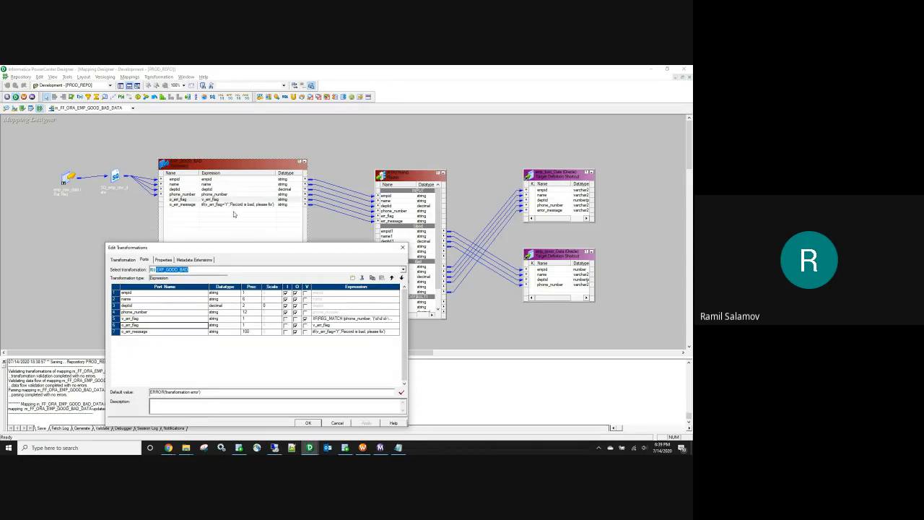
click(210, 287)
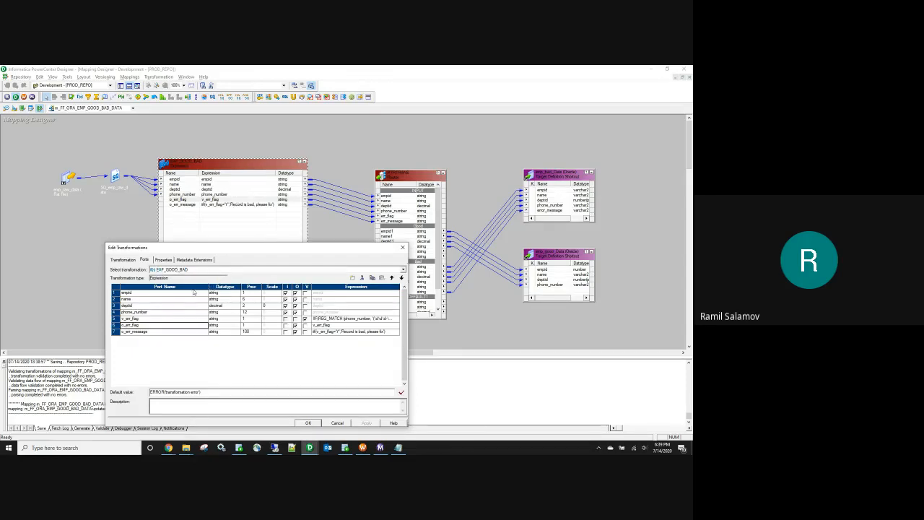
drag(207, 288, 190, 287)
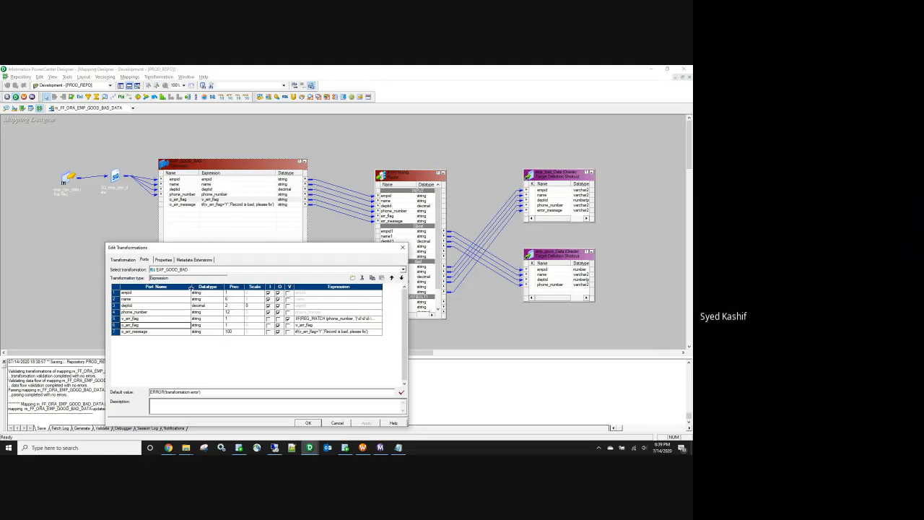
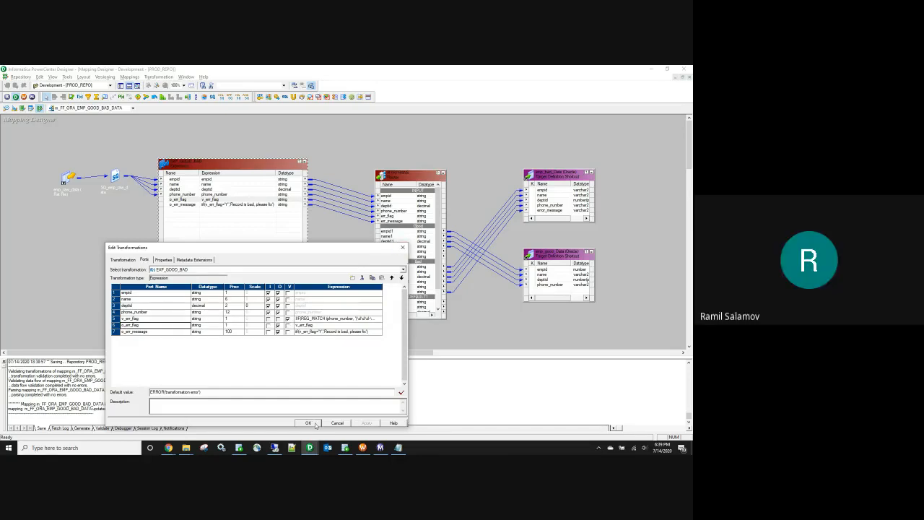
Step: Close the expression settings, review the Router's Good and bad groups, and save the unchanged mapping
click(402, 248)
double_click(403, 176)
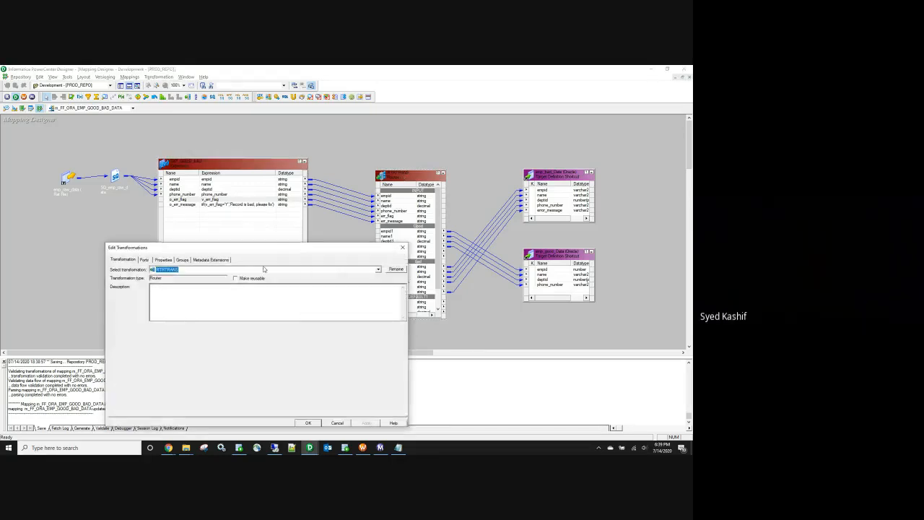
click(184, 260)
click(112, 301)
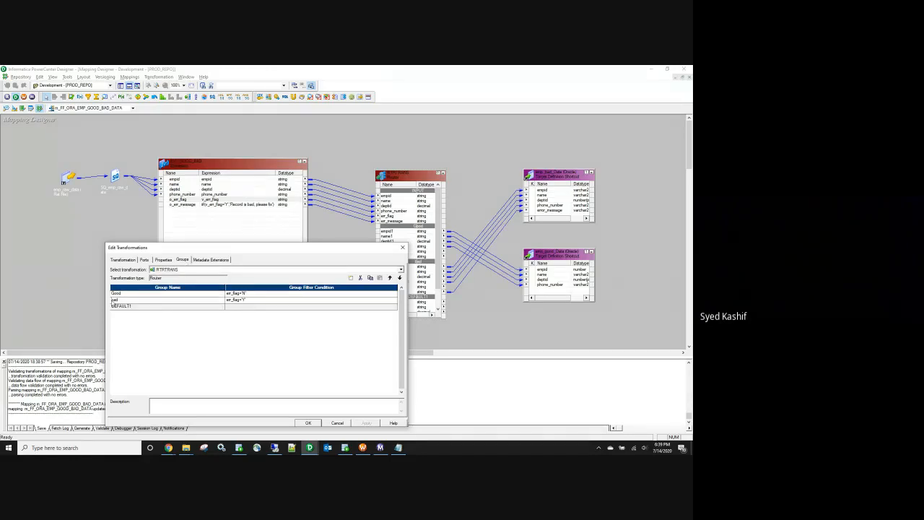
click(309, 423)
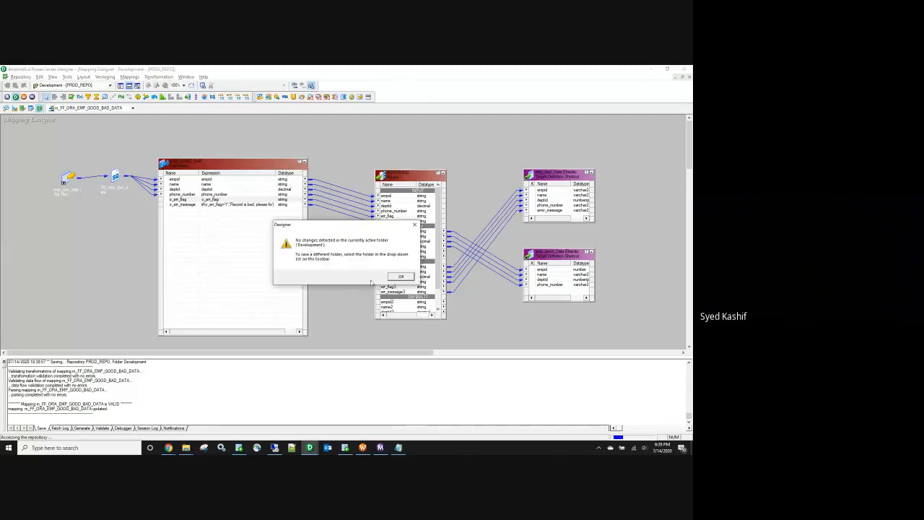
click(389, 280)
click(129, 77)
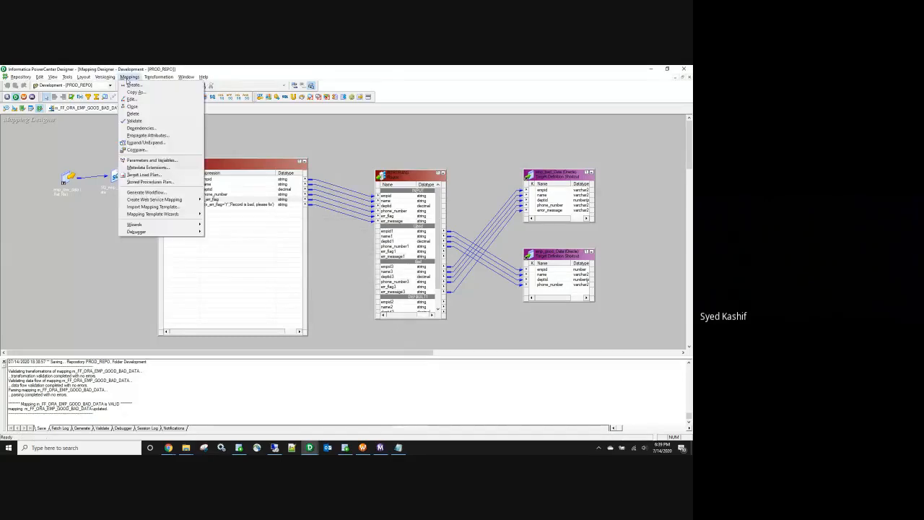
Step: Generate a workflow with a non-reusable session from the mapping, keeping the proposed wf_ and s_ names
click(152, 192)
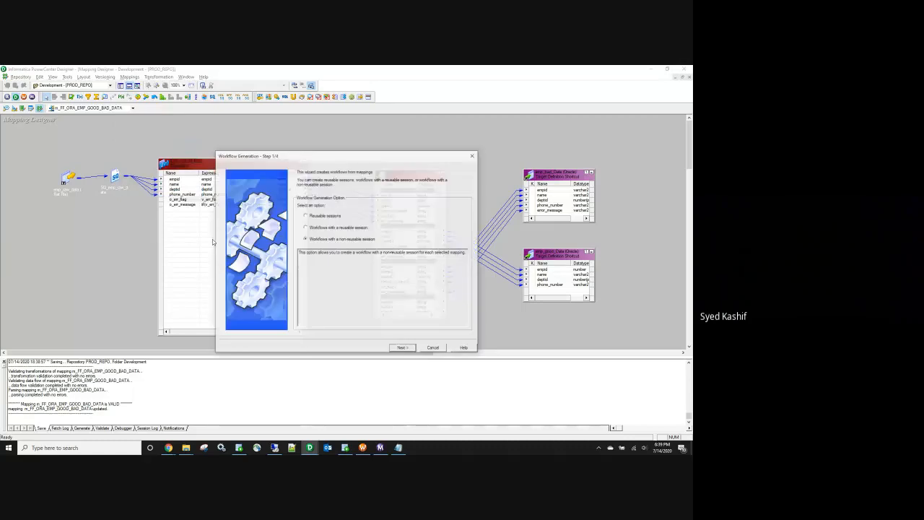
click(404, 347)
click(402, 348)
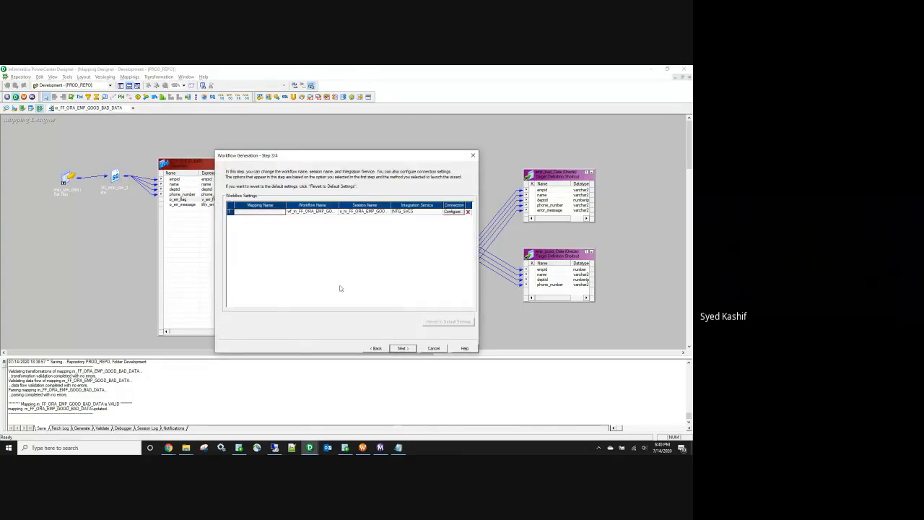
click(298, 212)
click(402, 348)
click(402, 349)
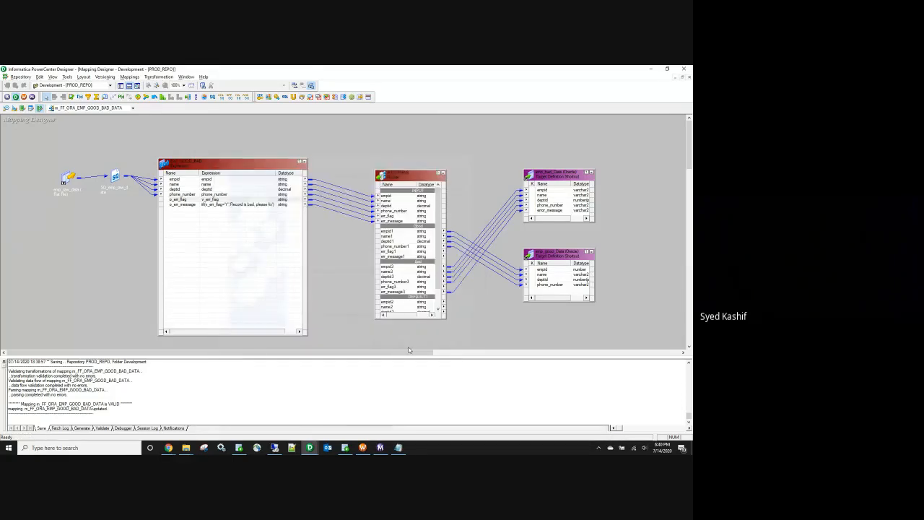
Step: Reconnect the Development folder in Workflow Manager and open workflow wf_FF_ORA_EMP_GOOD_BAD_DATA
click(363, 448)
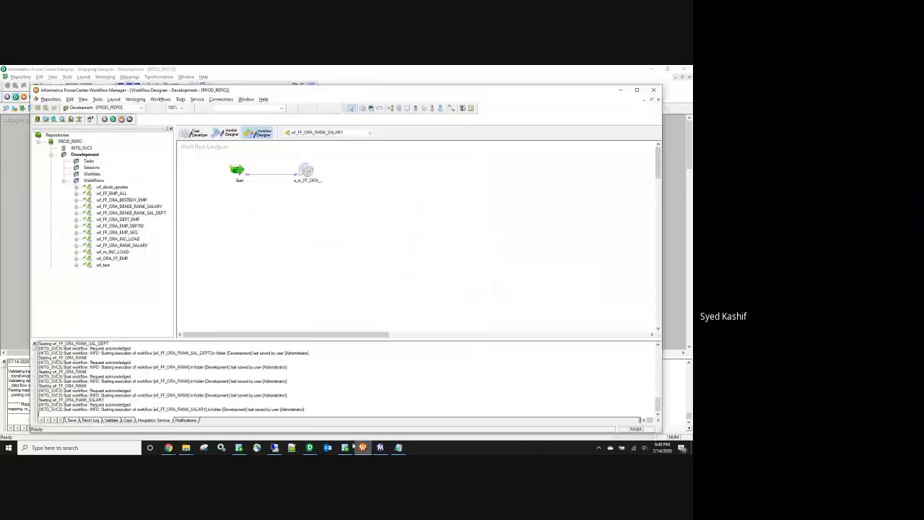
right_click(93, 156)
click(126, 186)
double_click(84, 156)
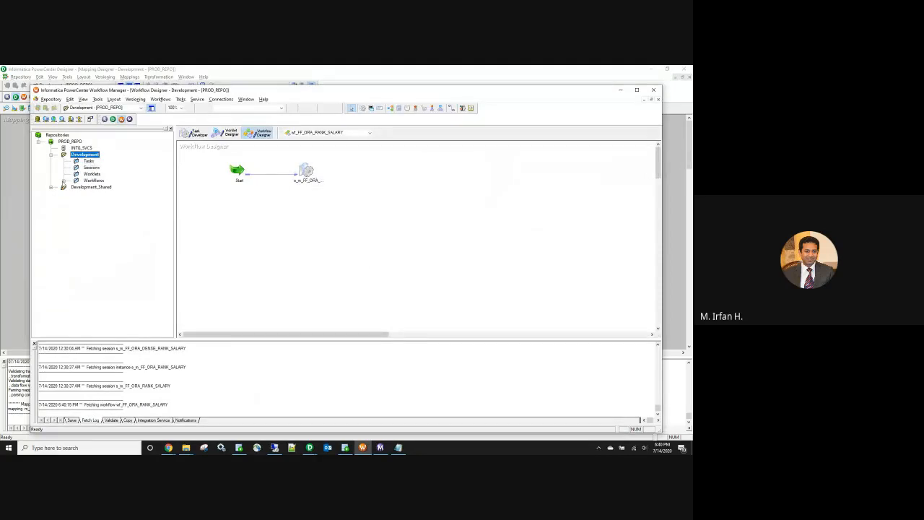
click(64, 182)
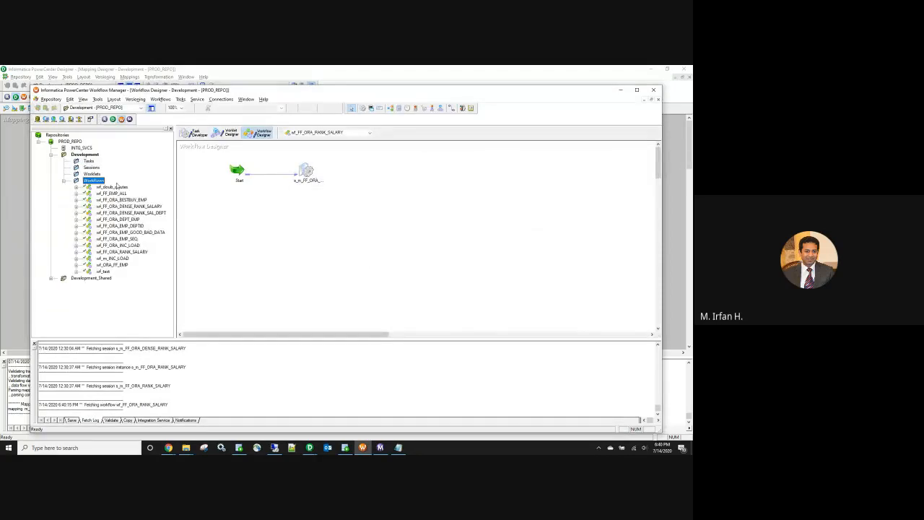
right_click(133, 233)
click(151, 257)
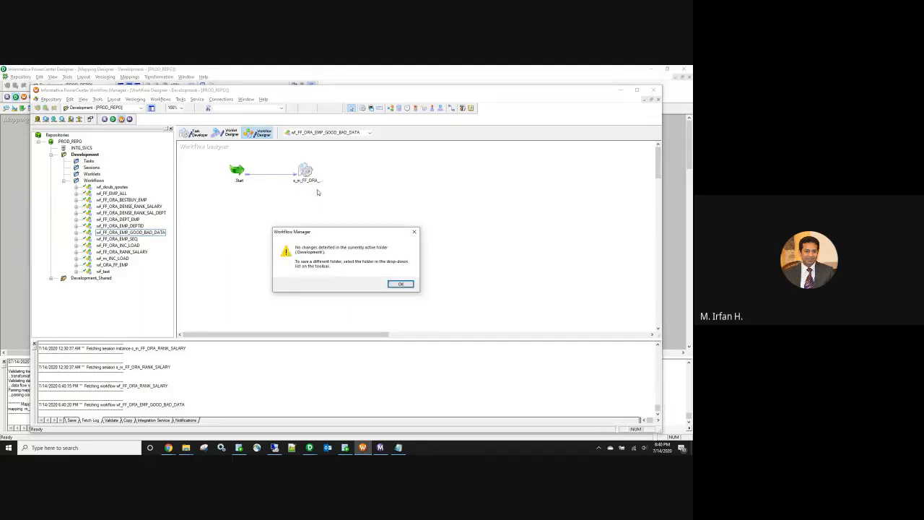
Step: Open the session's Mapping settings, showing File Reader for the source qualifier, then switch to Google Meet
key(Return)
click(306, 170)
double_click(307, 170)
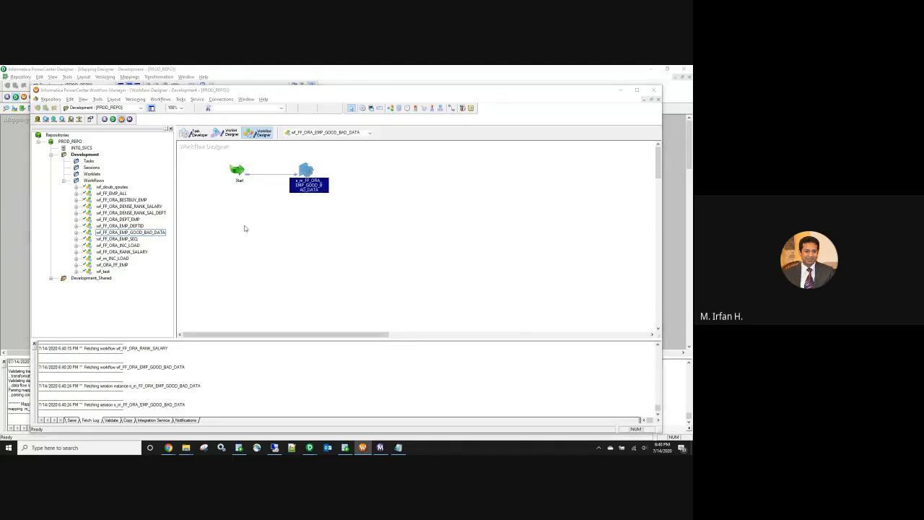
click(210, 118)
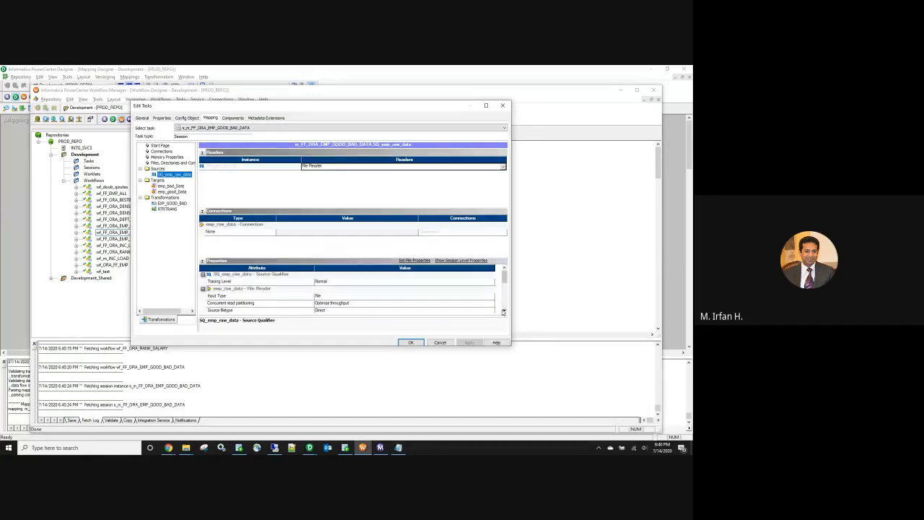
click(504, 310)
click(504, 311)
click(504, 310)
click(504, 311)
click(504, 310)
click(504, 311)
click(504, 310)
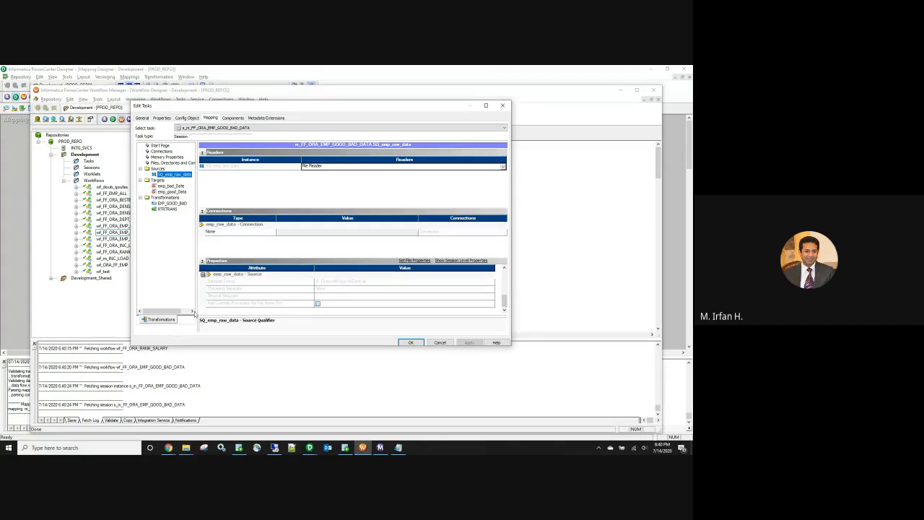
click(168, 448)
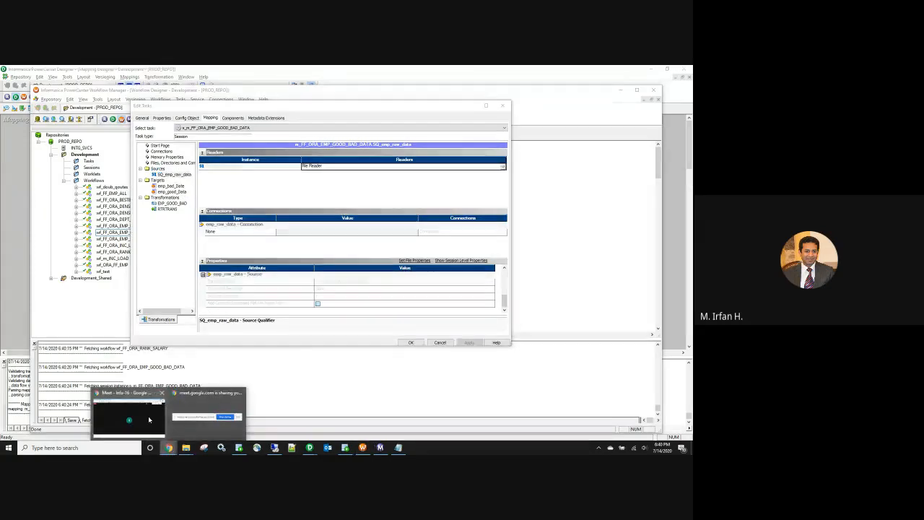
click(150, 420)
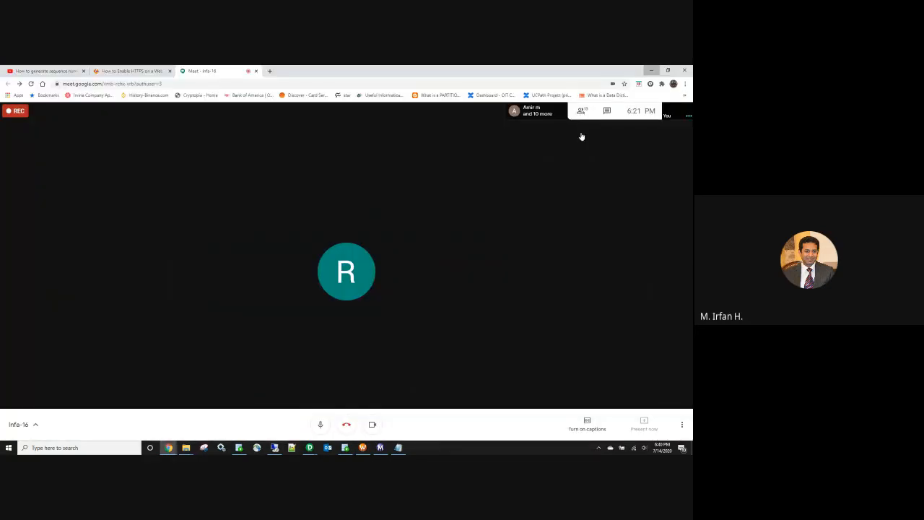
Step: Check the Meet participant list, then minimize Chrome to return to Workflow Manager
click(582, 112)
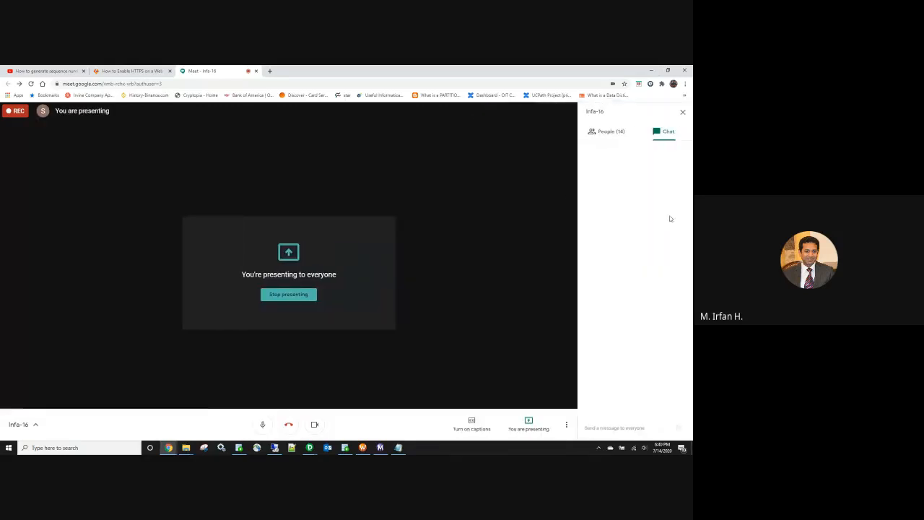
click(611, 135)
click(679, 291)
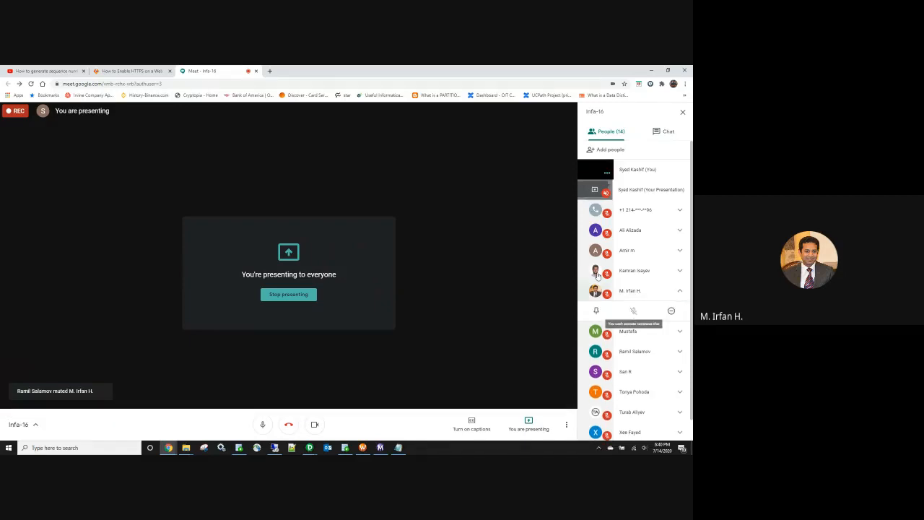
click(682, 111)
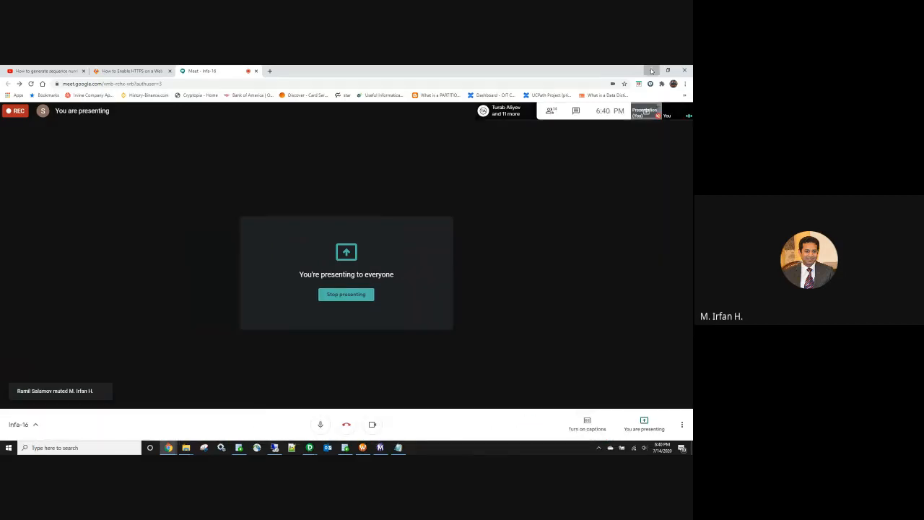
click(651, 71)
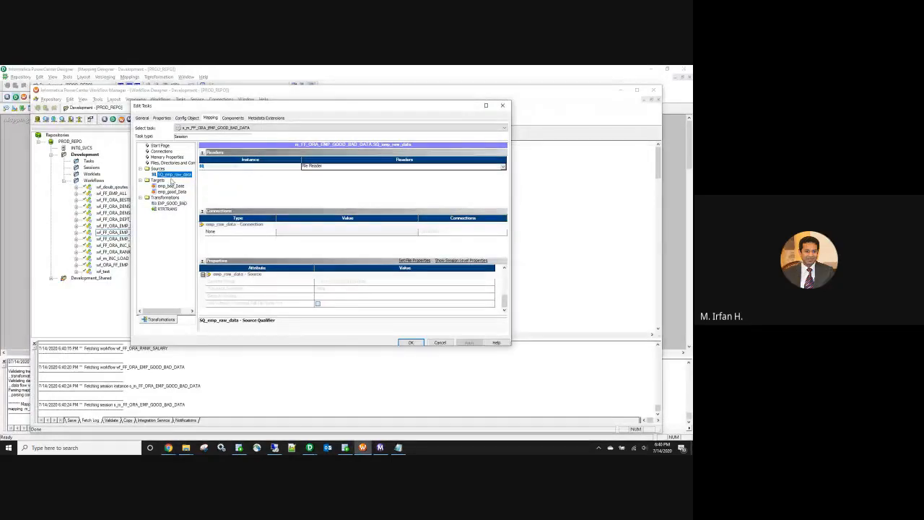
Step: Enable 'Truncate target table option' for emp_bad_Date and emp_good_Data, then save the workflow
click(175, 187)
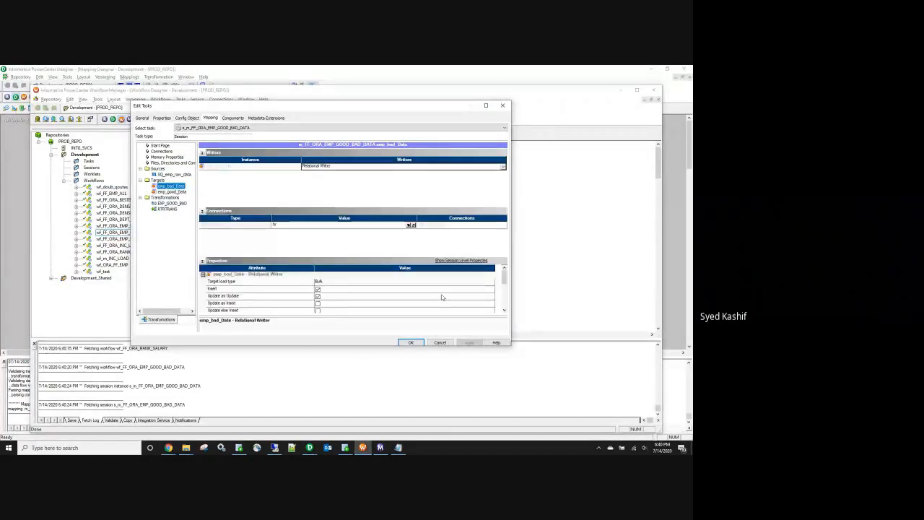
scroll(342, 310, down, 2)
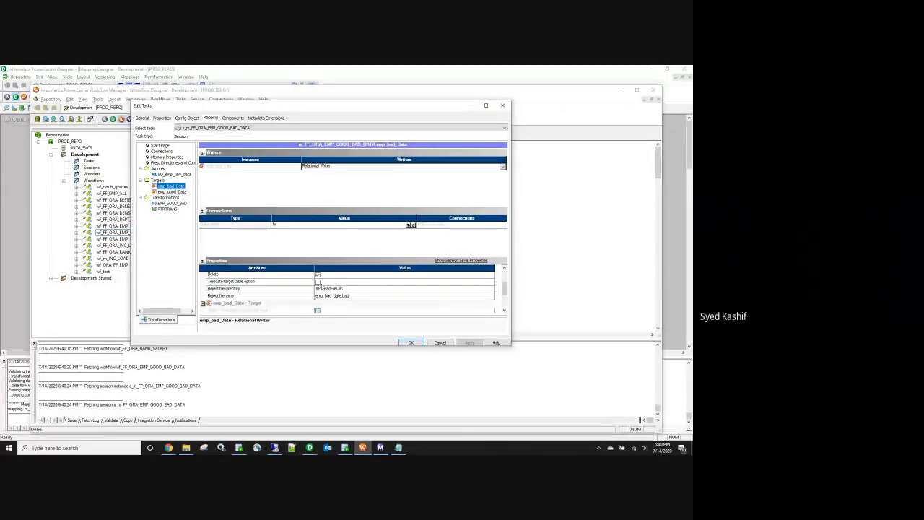
click(317, 282)
click(171, 191)
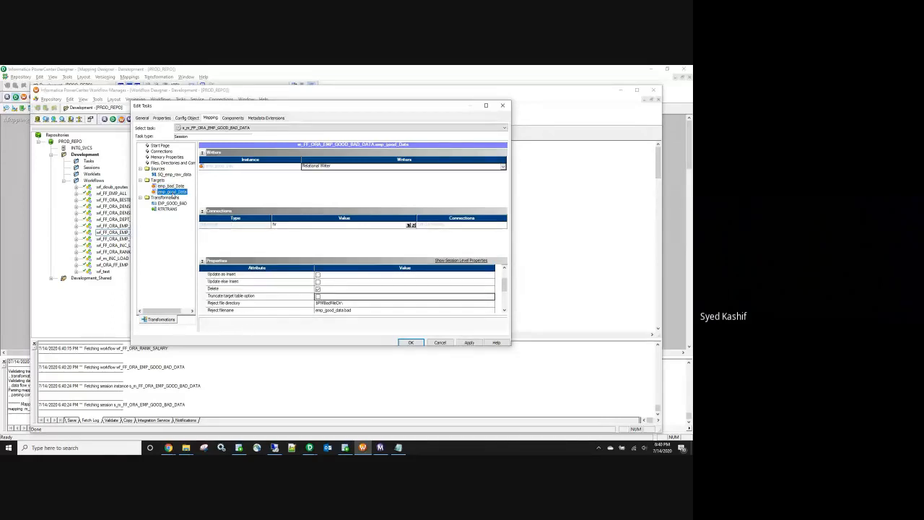
click(318, 296)
click(412, 343)
key(ctrl+s)
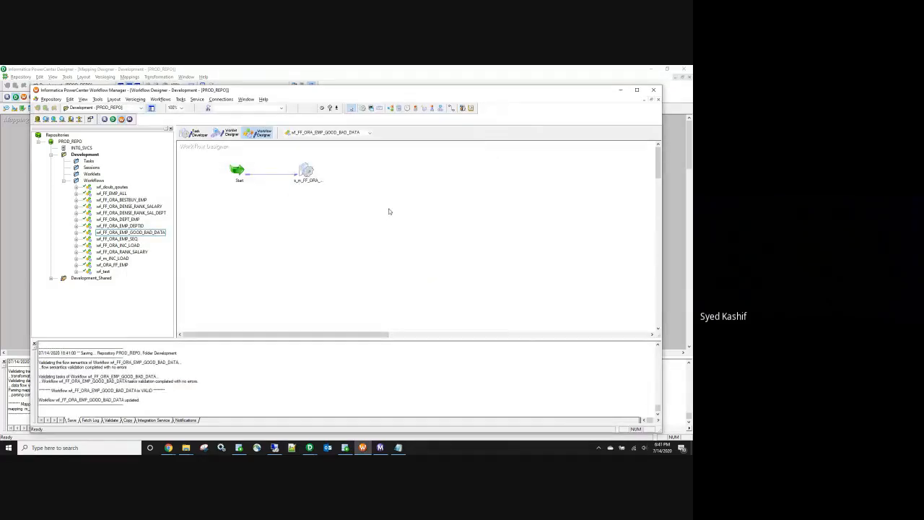
Step: Start wf_FF_ORA_EMP_GOOD_BAD_DATA and re-run SELECT * FROM emp_good_Data in SQL Developer, which returns no rows
right_click(389, 209)
click(426, 290)
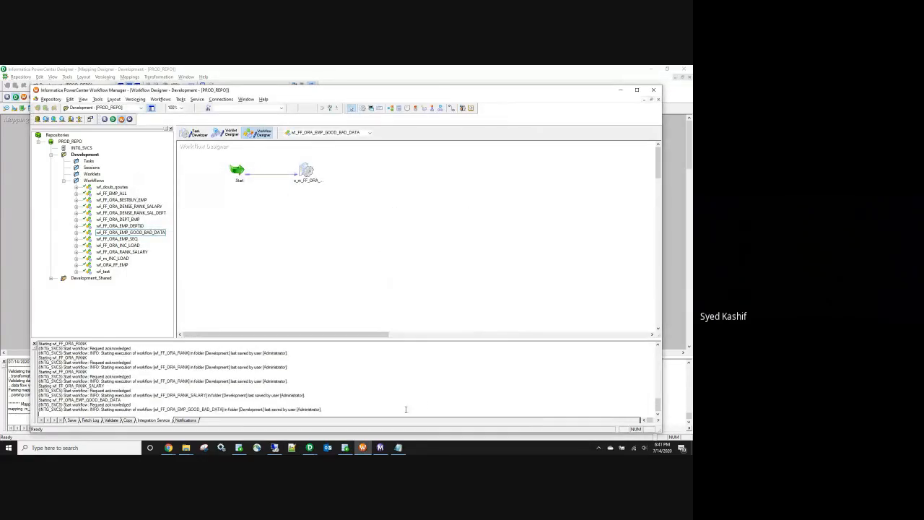
click(637, 90)
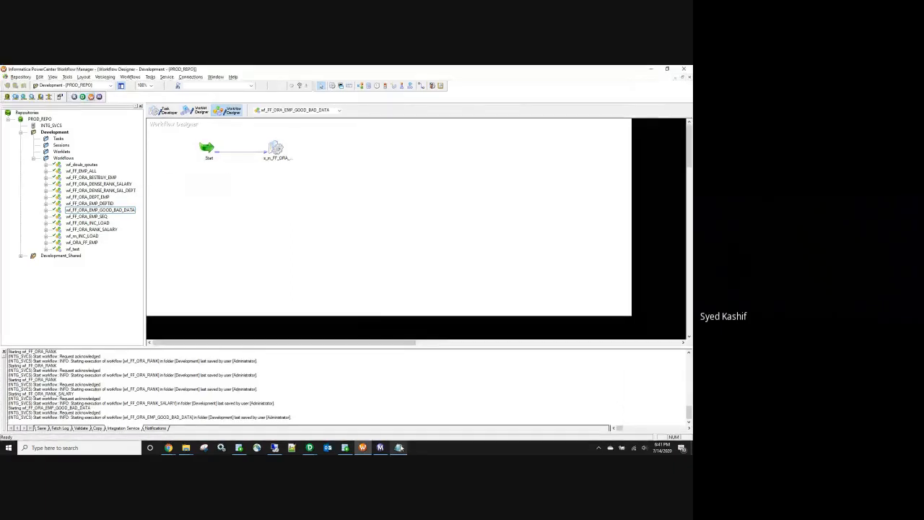
click(397, 448)
click(340, 148)
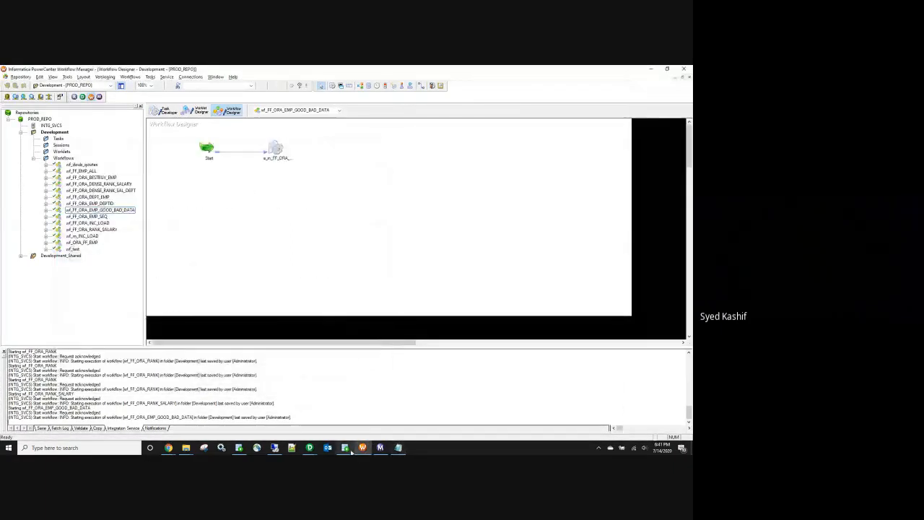
click(345, 448)
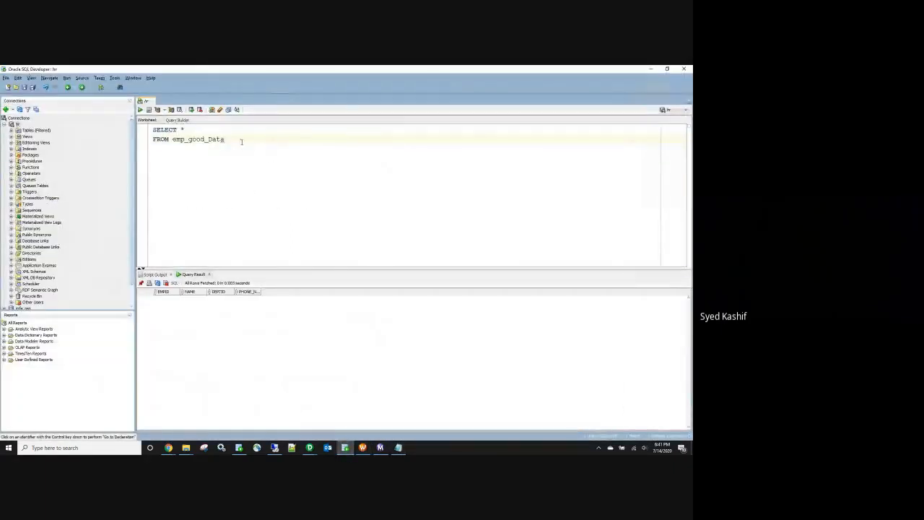
drag(242, 138, 134, 116)
click(140, 109)
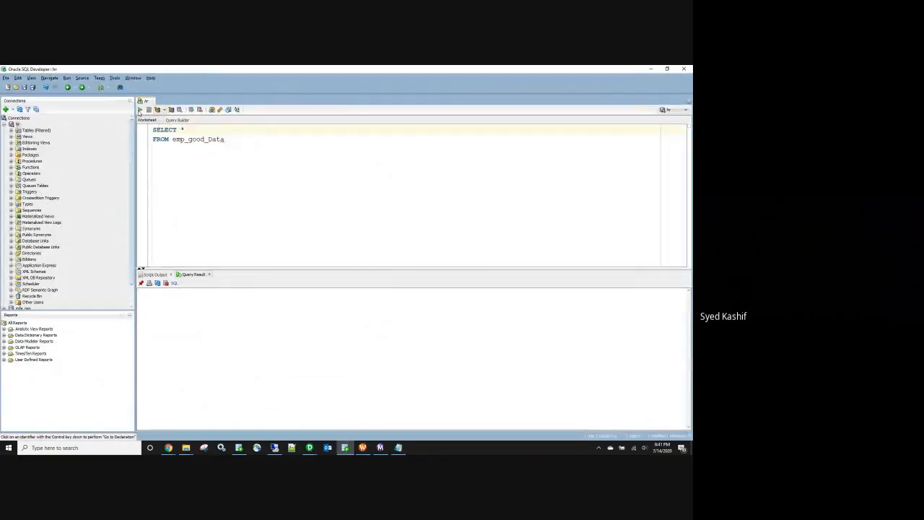
click(381, 448)
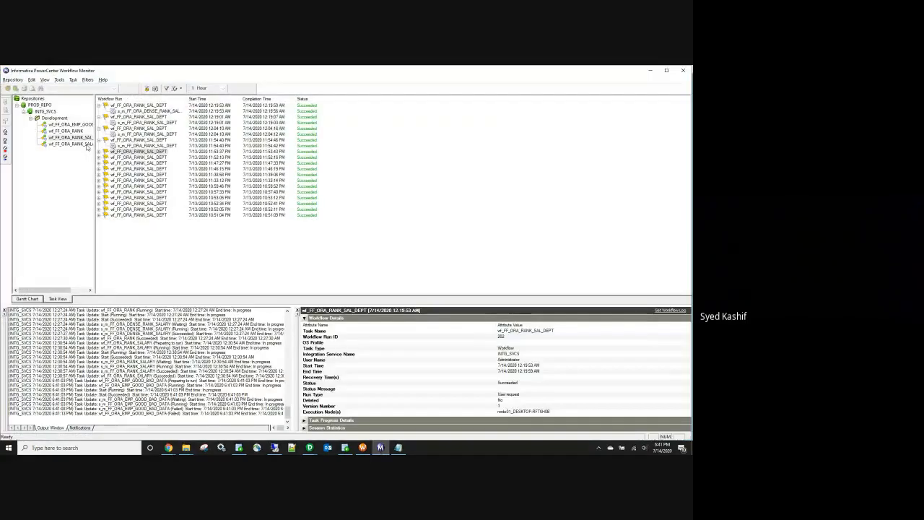
Step: Read the failed run's WRT_8023 error truncating emp_bad_Date, then return to Workflow Manager
click(73, 124)
click(100, 108)
click(132, 112)
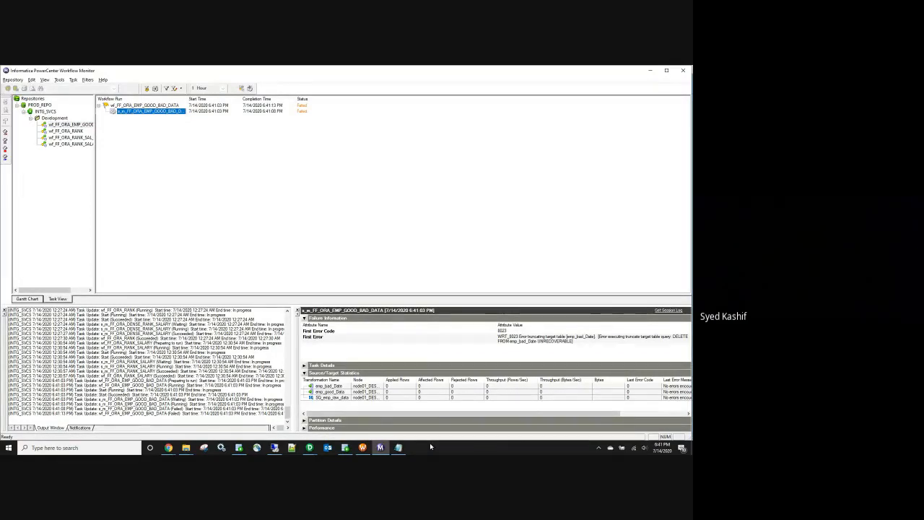
click(363, 448)
click(309, 447)
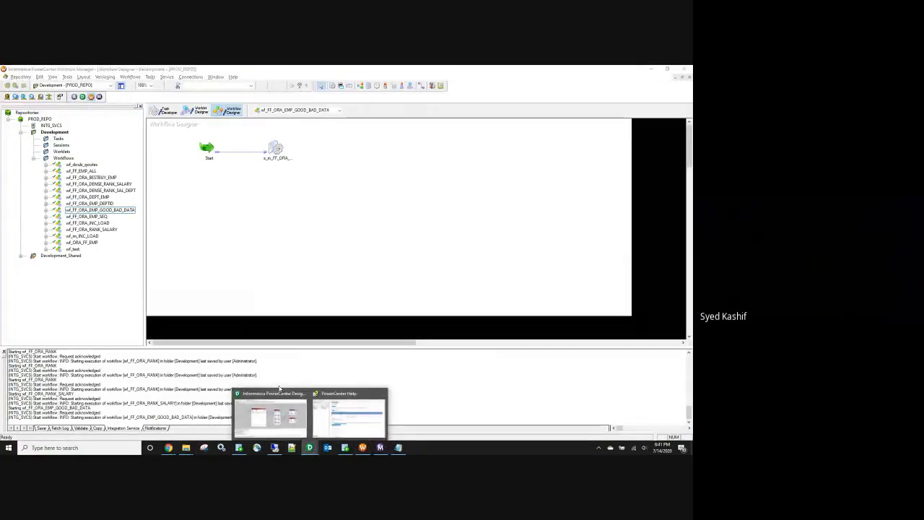
Step: Generate and execute the target table SQL for Development_Shared, overwriting the existing SQL file
click(275, 414)
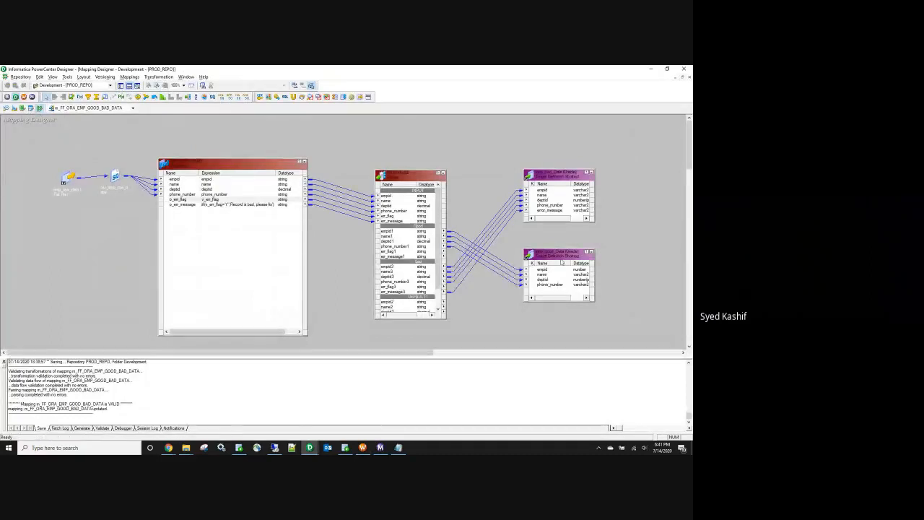
click(121, 86)
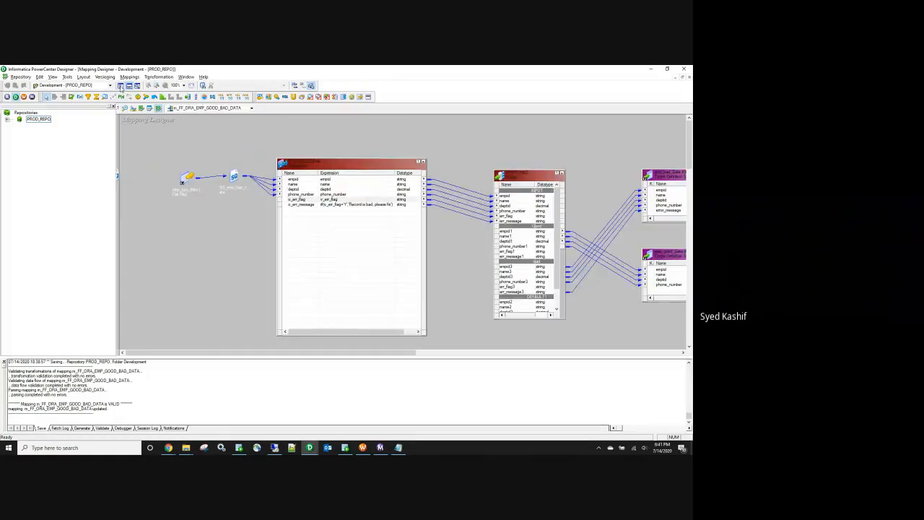
click(19, 126)
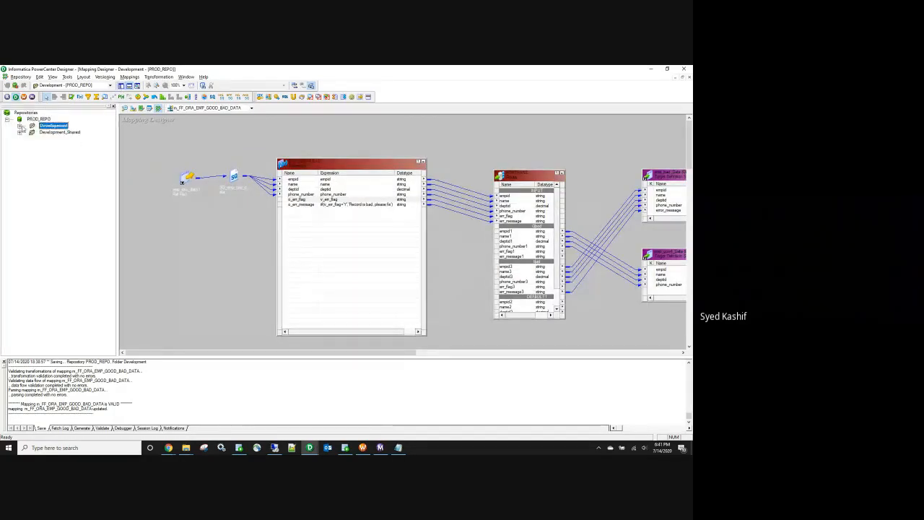
click(43, 134)
double_click(43, 134)
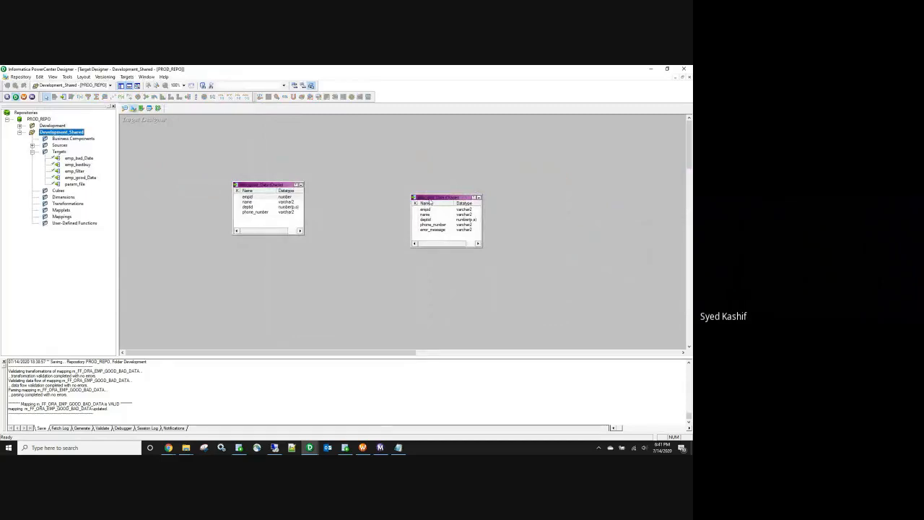
click(127, 77)
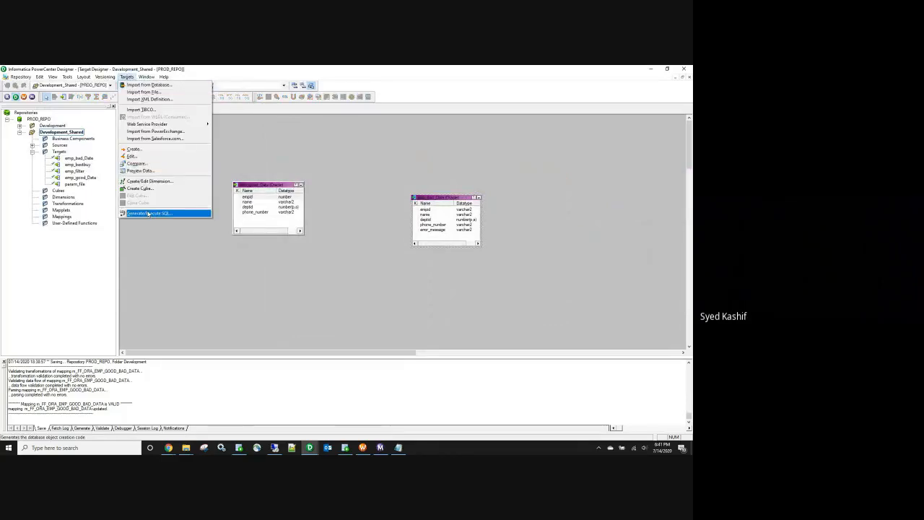
click(148, 214)
click(458, 264)
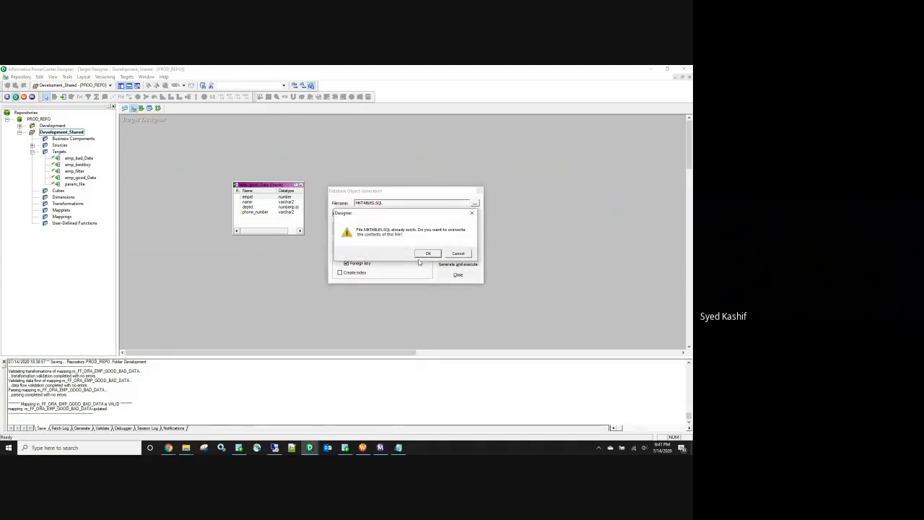
click(430, 254)
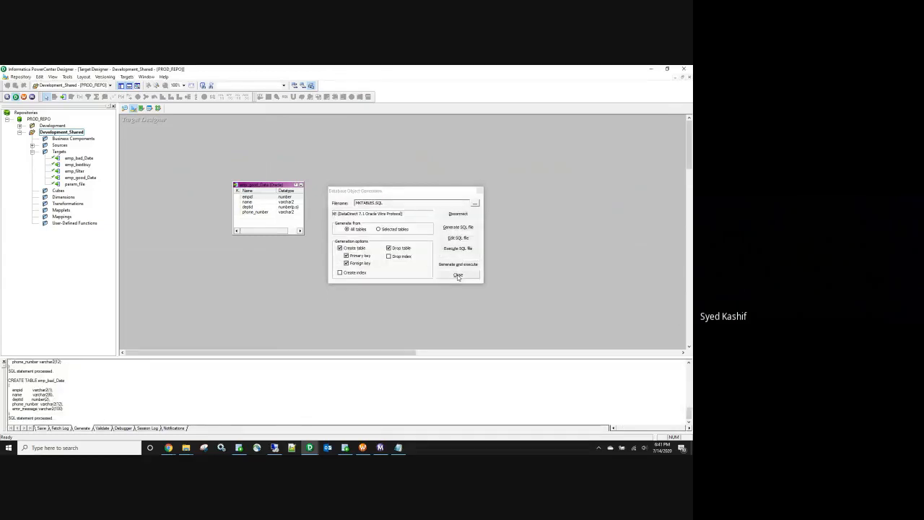
click(458, 276)
click(158, 108)
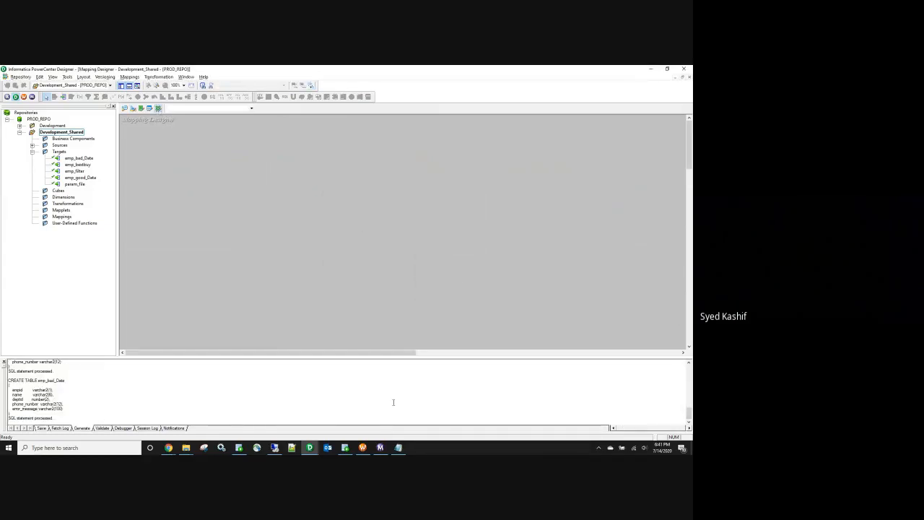
Step: Restart the failed workflow run from Workflow Monitor
click(379, 447)
right_click(129, 109)
click(144, 130)
Step: Check the restarted run's statistics (4 rows to emp_bad_Date, 0 to emp_good_Data), close Help, reopen Development
click(100, 116)
click(181, 111)
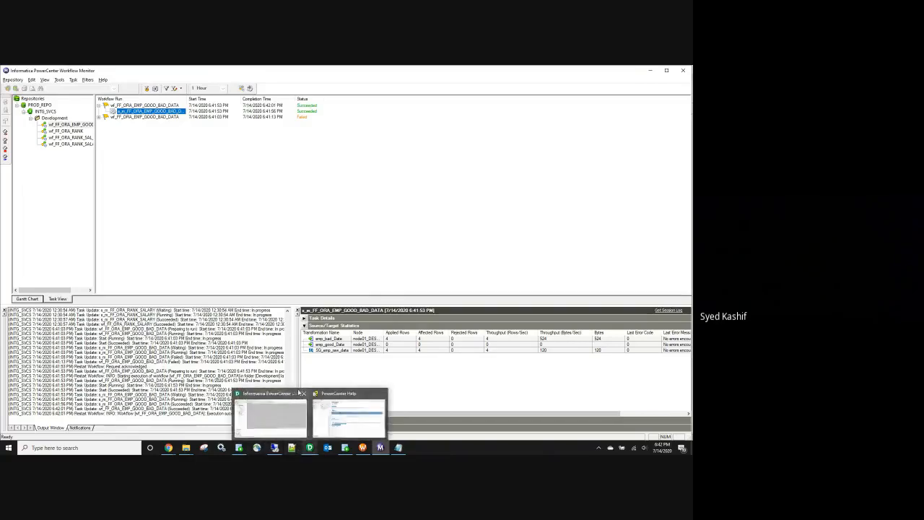
click(311, 448)
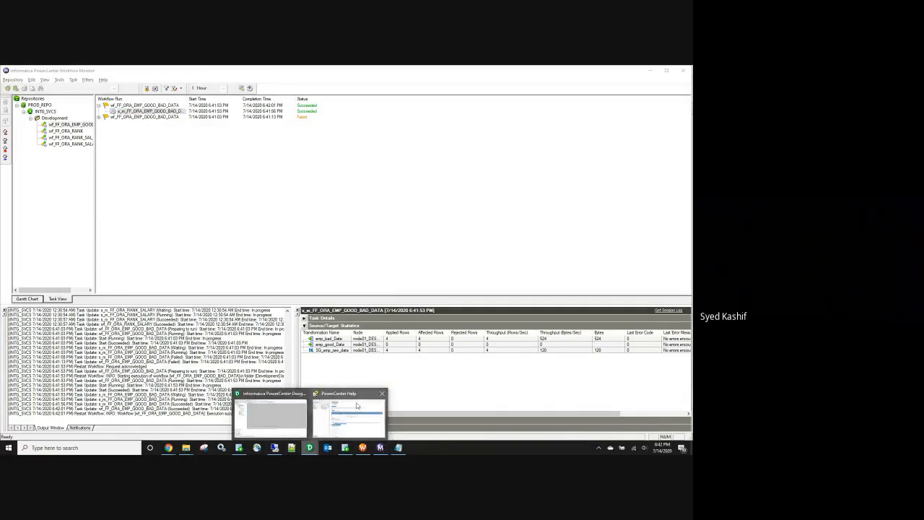
click(382, 394)
click(271, 413)
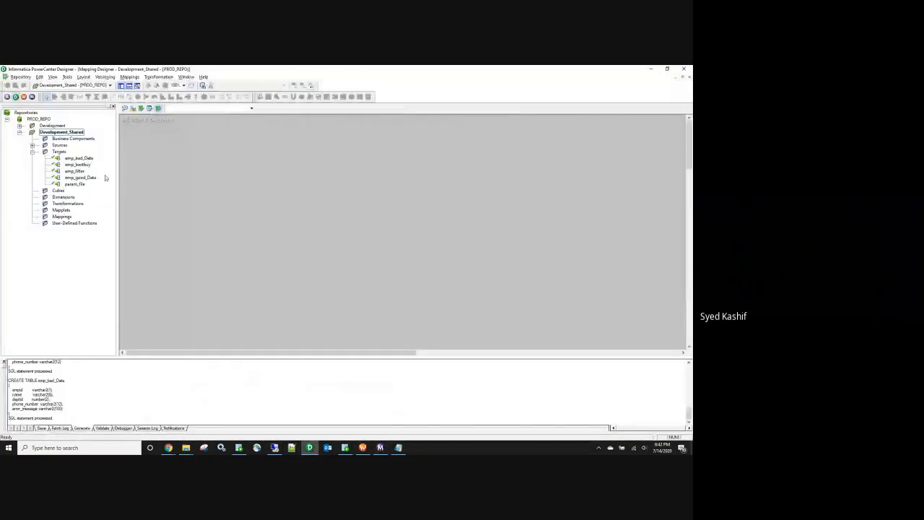
double_click(52, 126)
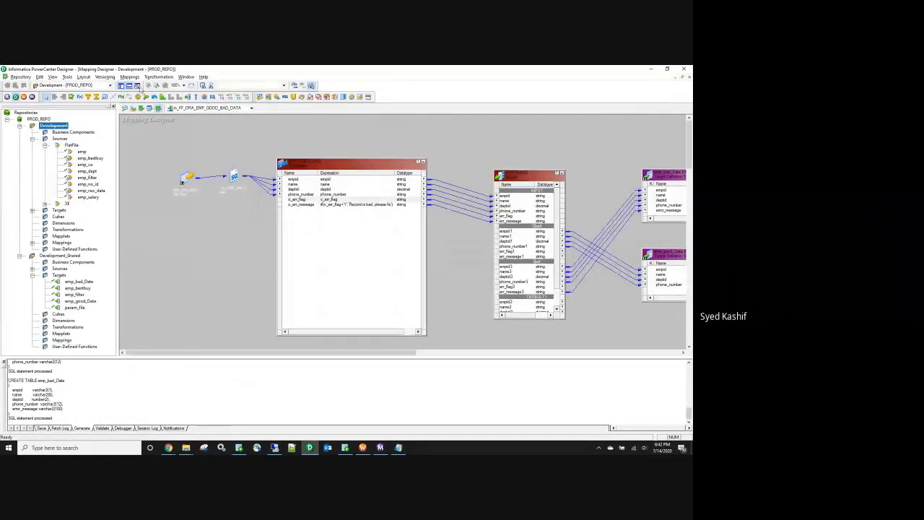
Step: Start the debugger on the mapping, reusing the existing session instance
click(129, 76)
mouse_move(131, 232)
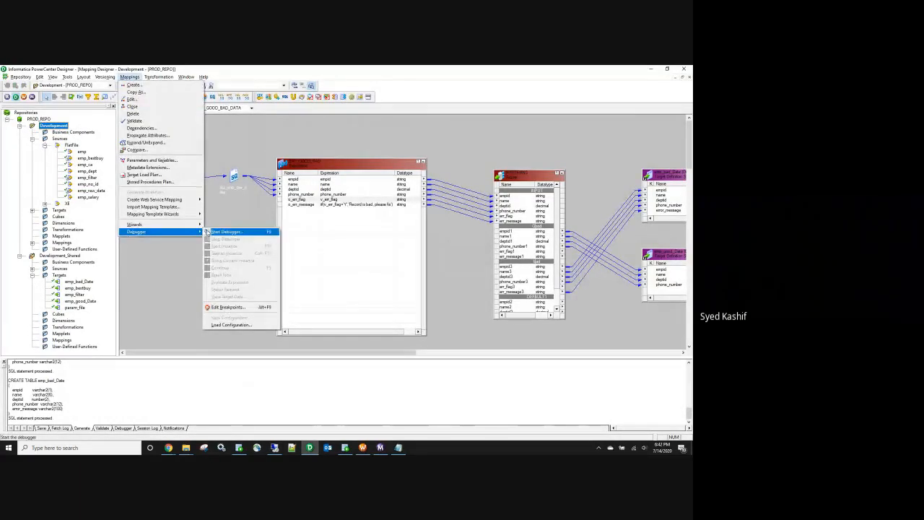
click(221, 232)
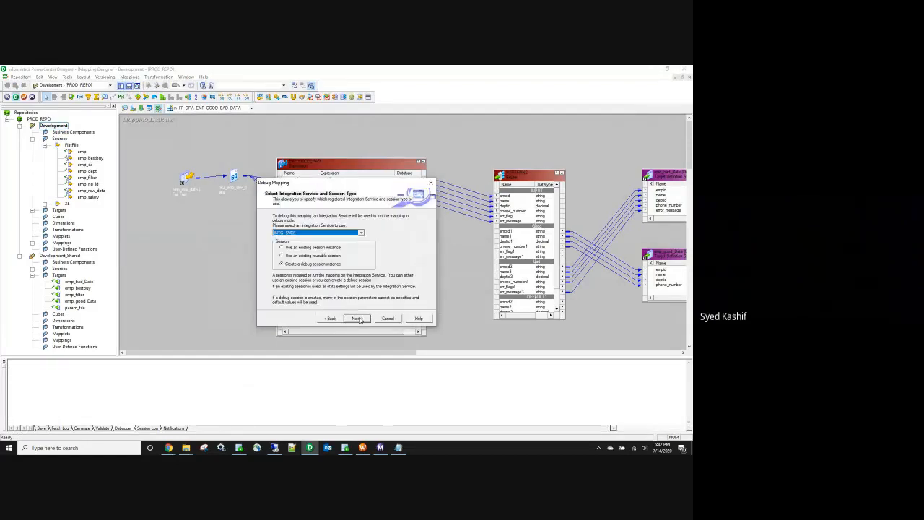
click(319, 247)
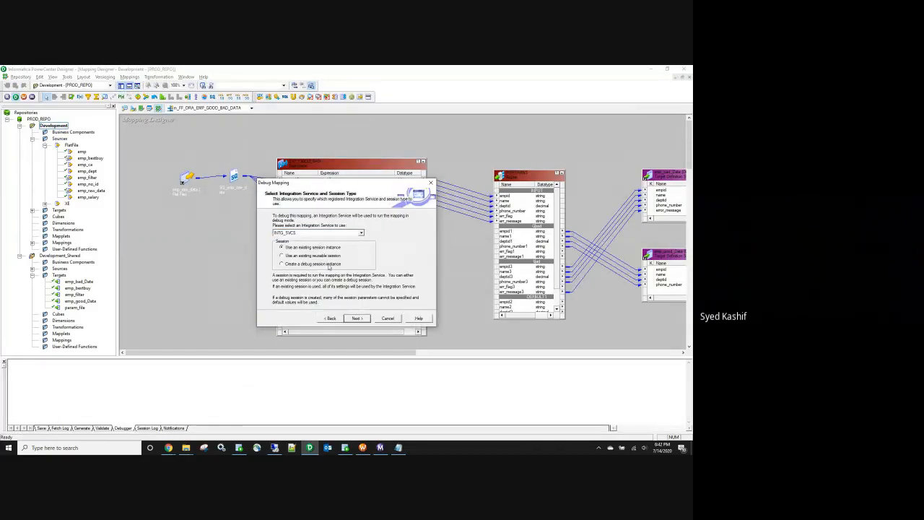
click(356, 319)
click(356, 318)
click(356, 318)
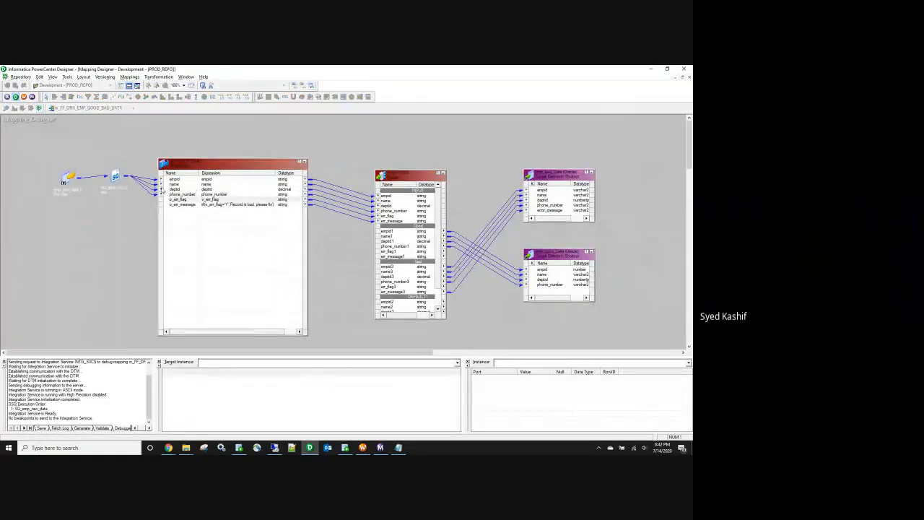
Step: Step the debugger through the source qualifier, widening the value column to show deptid
click(115, 176)
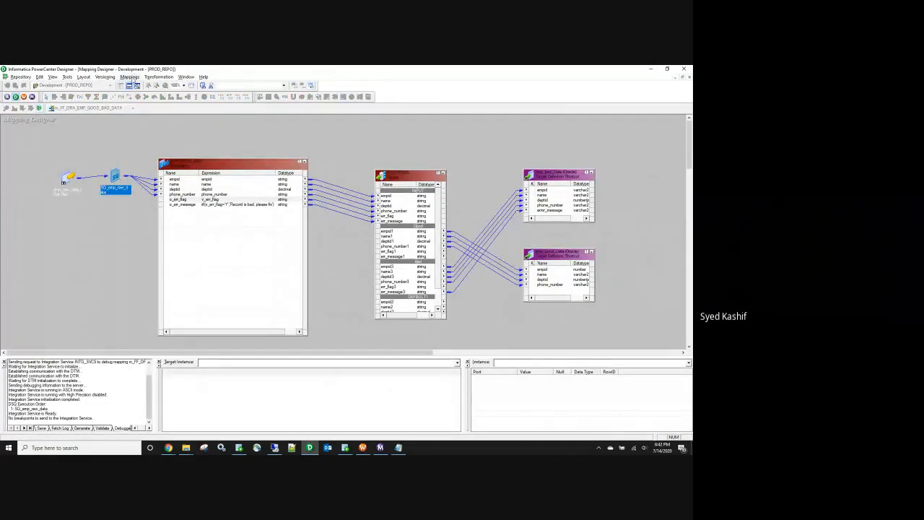
click(130, 76)
mouse_move(167, 234)
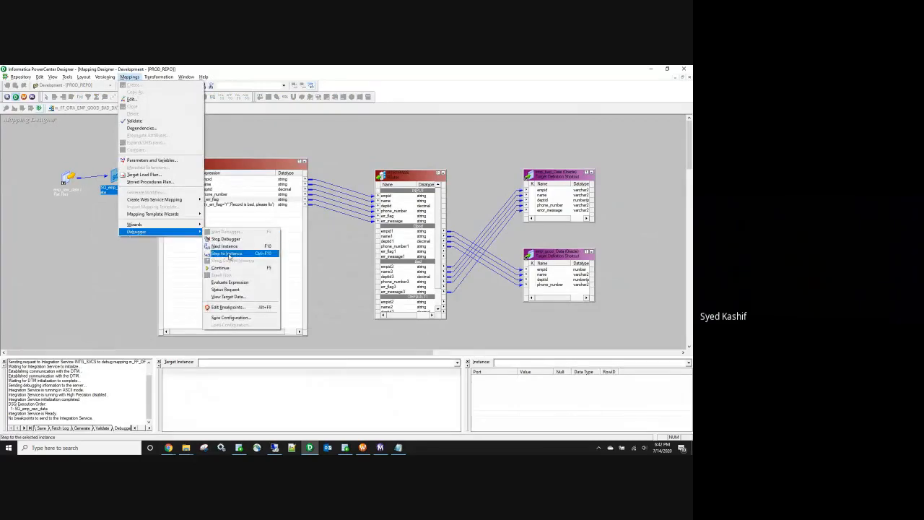
click(231, 253)
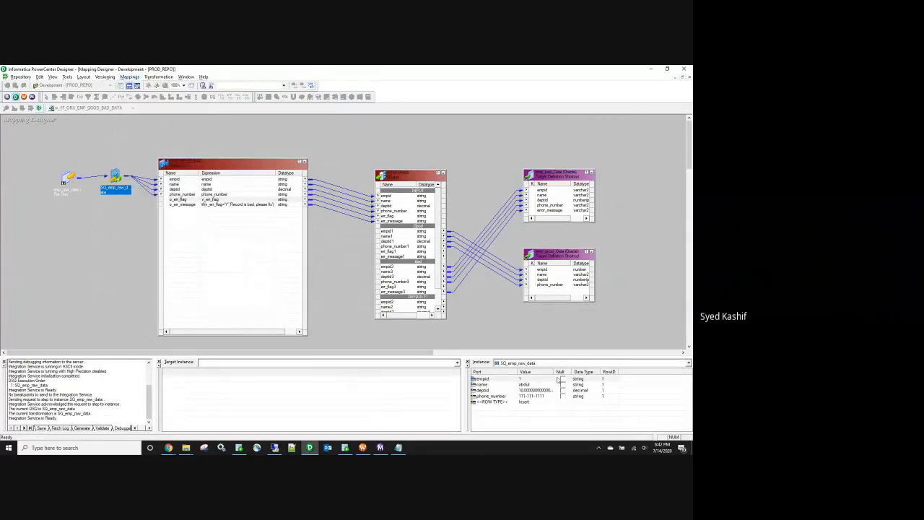
drag(554, 372, 565, 372)
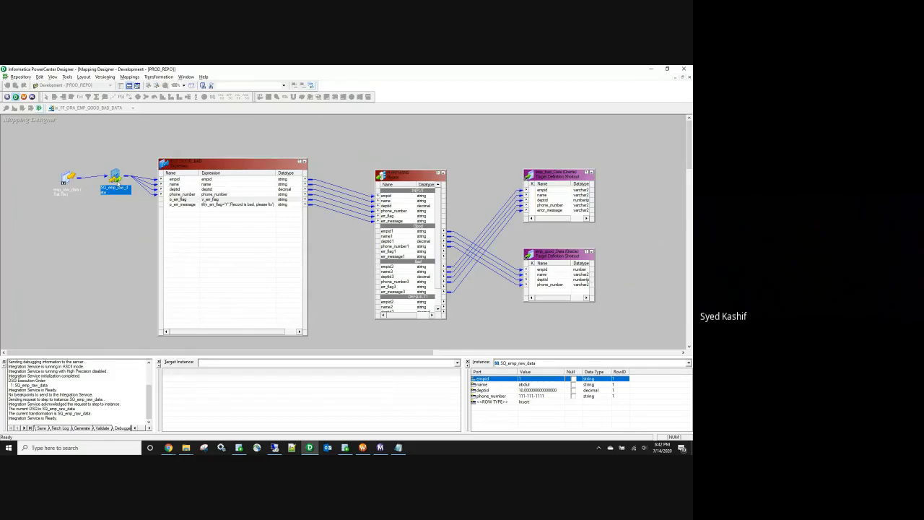
double_click(117, 178)
drag(134, 176, 67, 193)
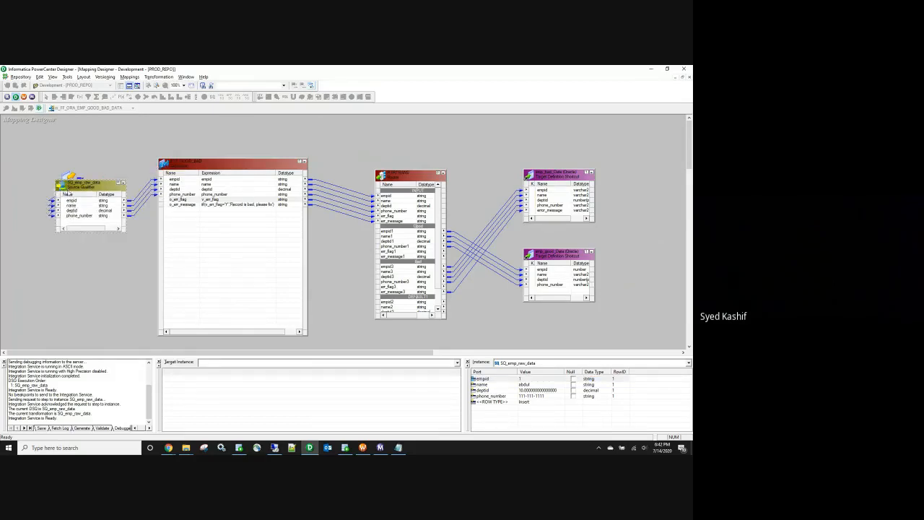
key(F10)
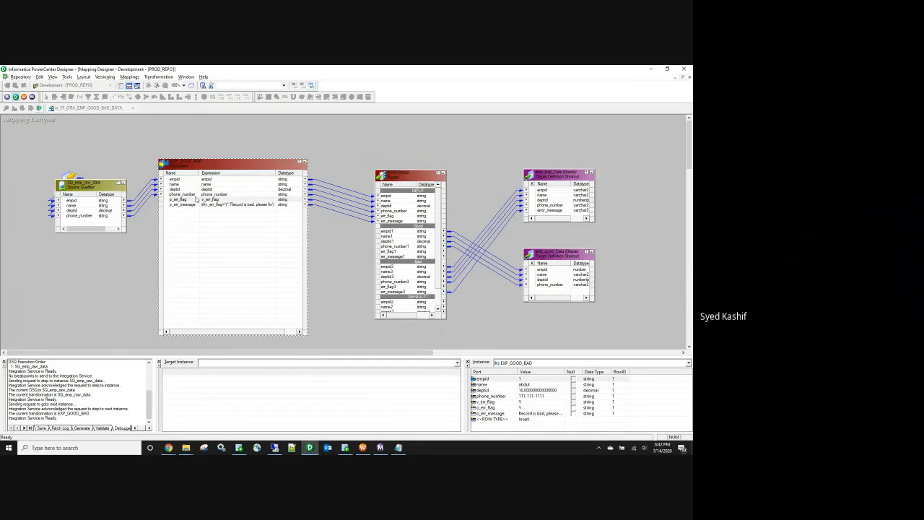
Step: Inspect the v_err_flag formula in EXP_GOOD_BAD, examining its OR condition
double_click(220, 206)
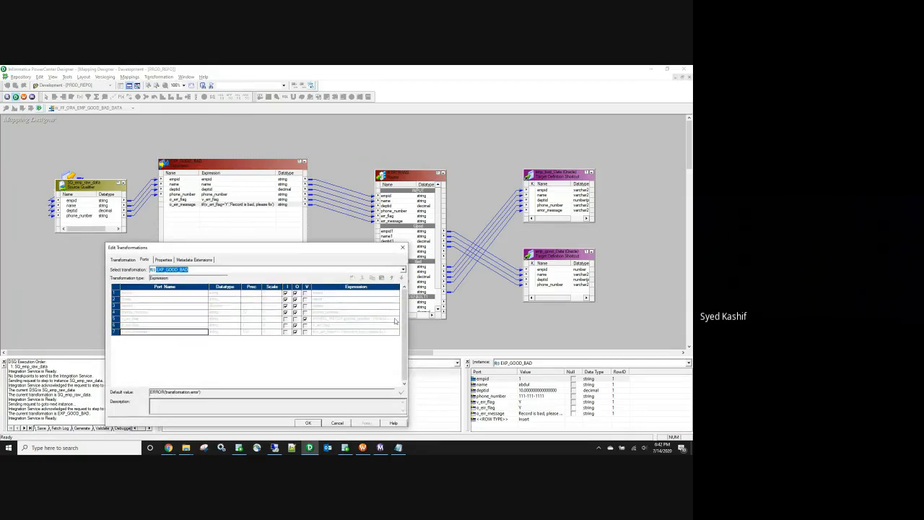
click(394, 321)
click(398, 321)
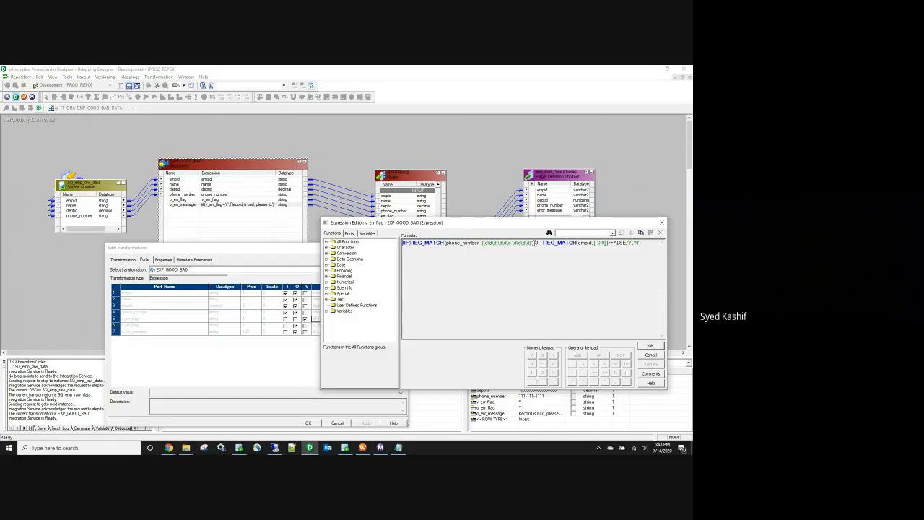
double_click(537, 242)
click(652, 347)
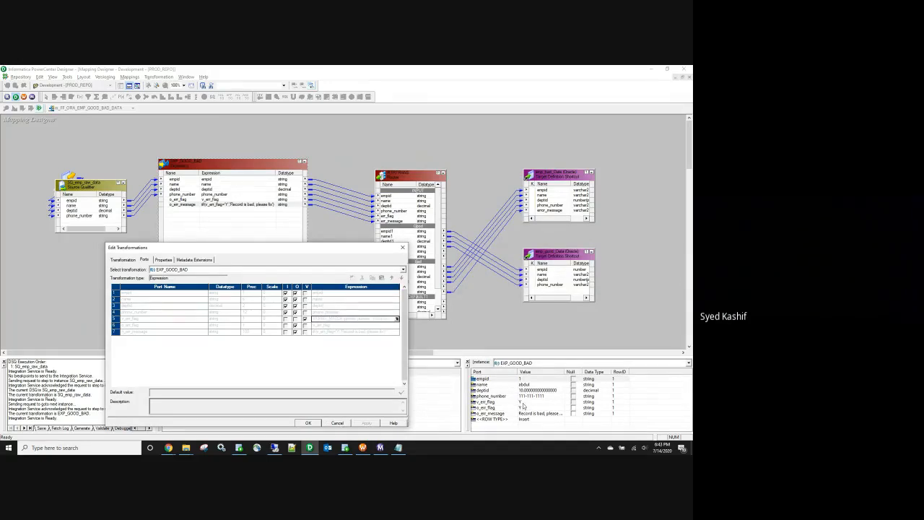
click(397, 318)
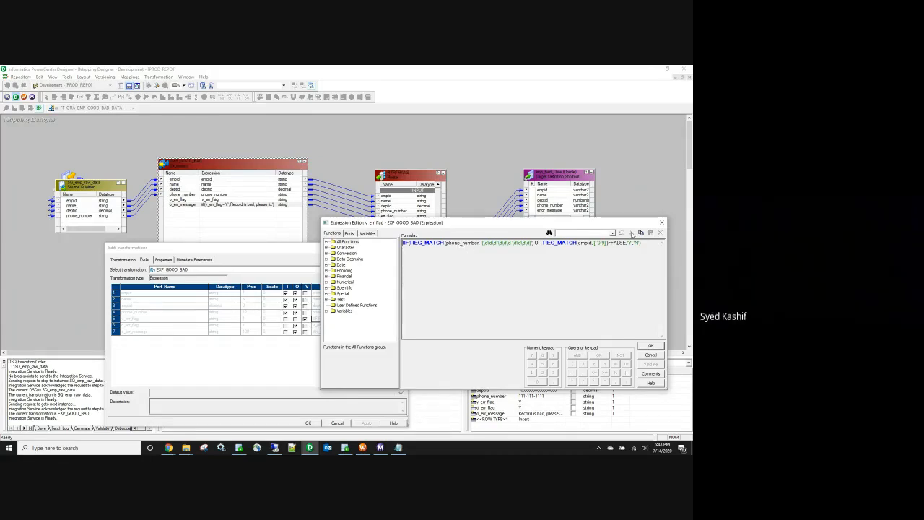
click(650, 345)
click(308, 422)
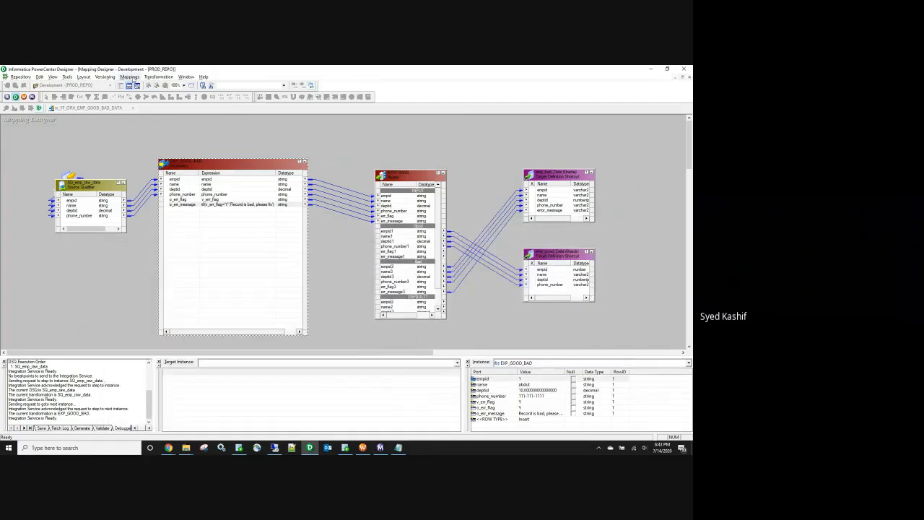
Step: Stop the debugger and confirm shutting it down
click(130, 77)
mouse_move(136, 231)
click(216, 241)
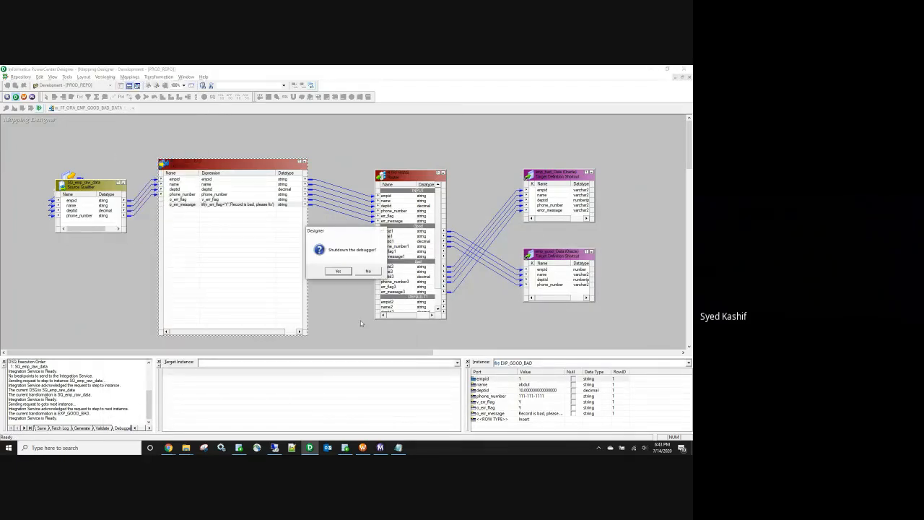
click(336, 272)
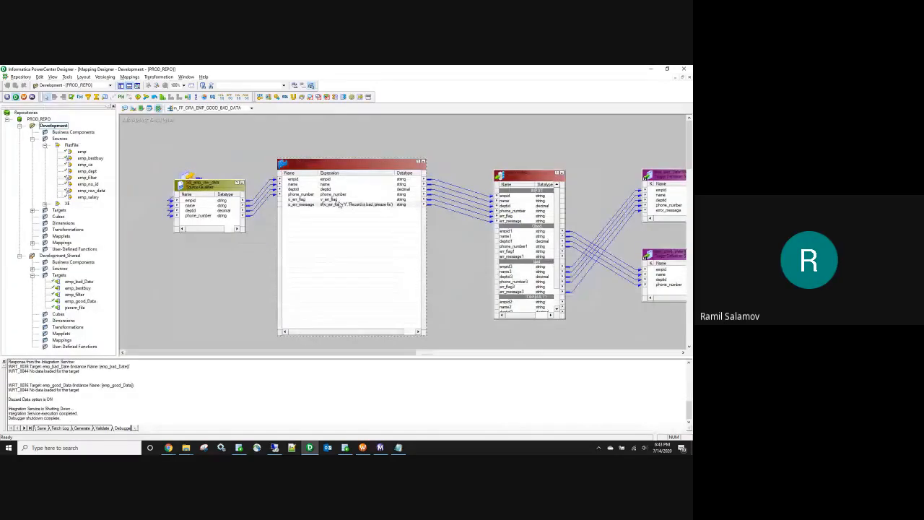
Step: Rewrite v_err_flag: replace OR with and, FALSE with TRUE, and swap the 'Y','N' results
click(396, 331)
click(396, 332)
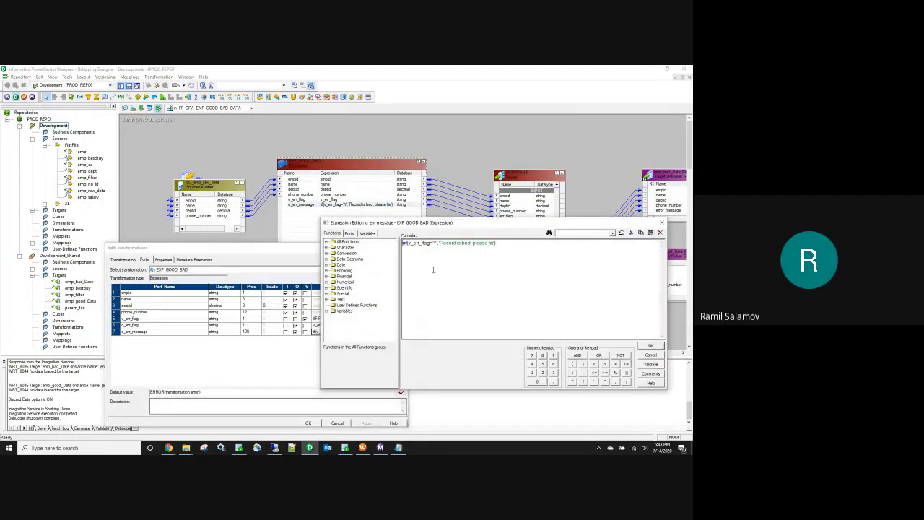
click(663, 222)
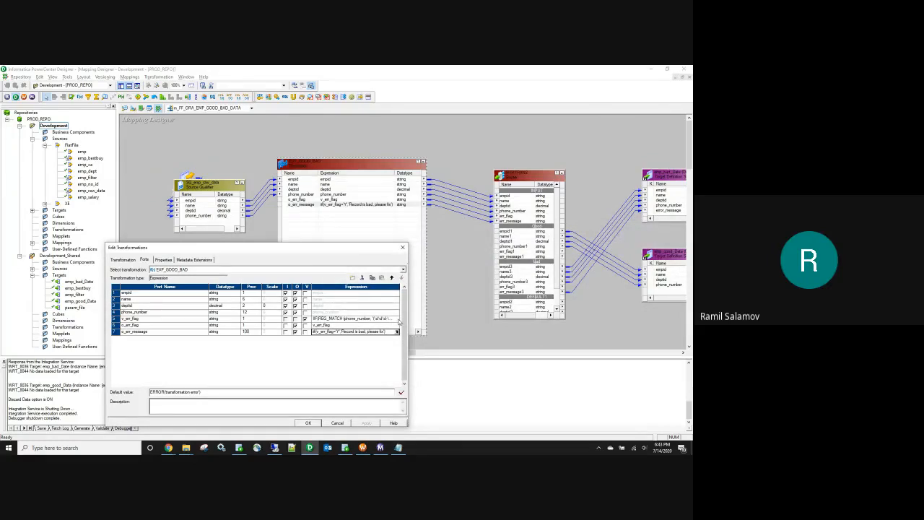
click(397, 319)
click(397, 319)
drag(508, 220, 195, 353)
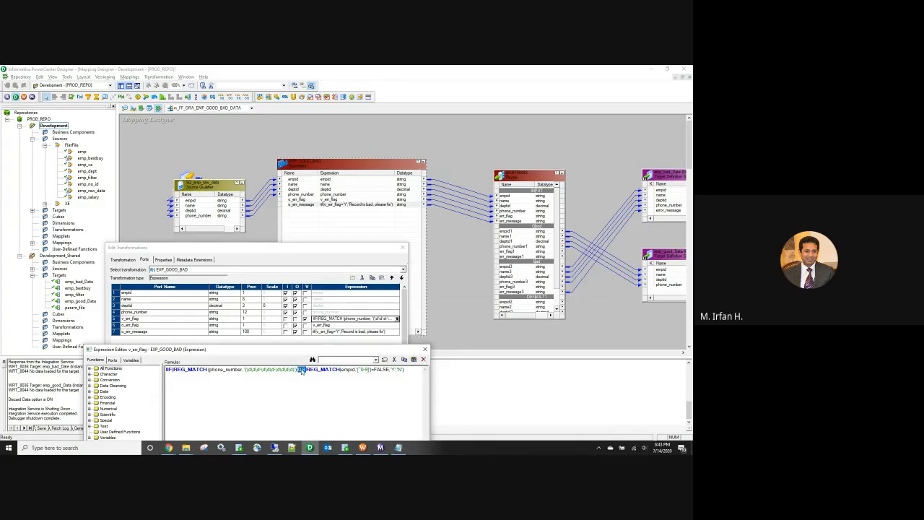
text(and)
double_click(385, 370)
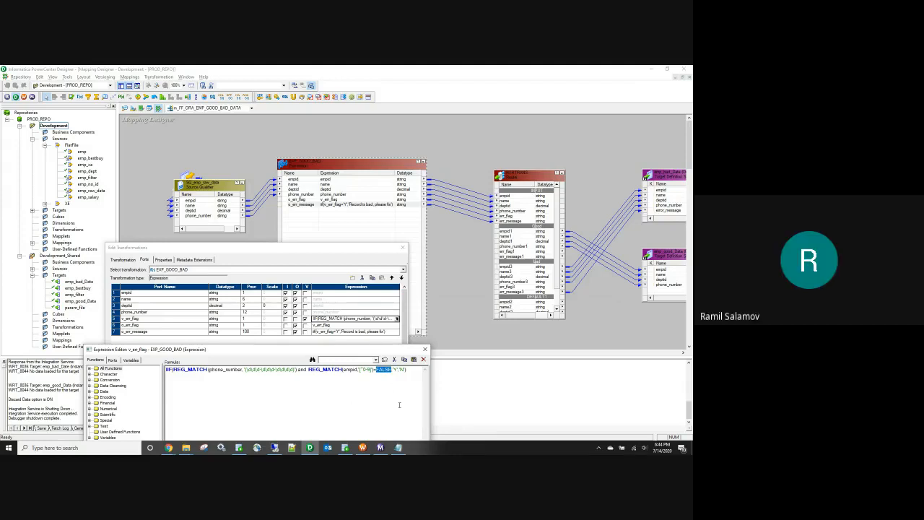
text(T)
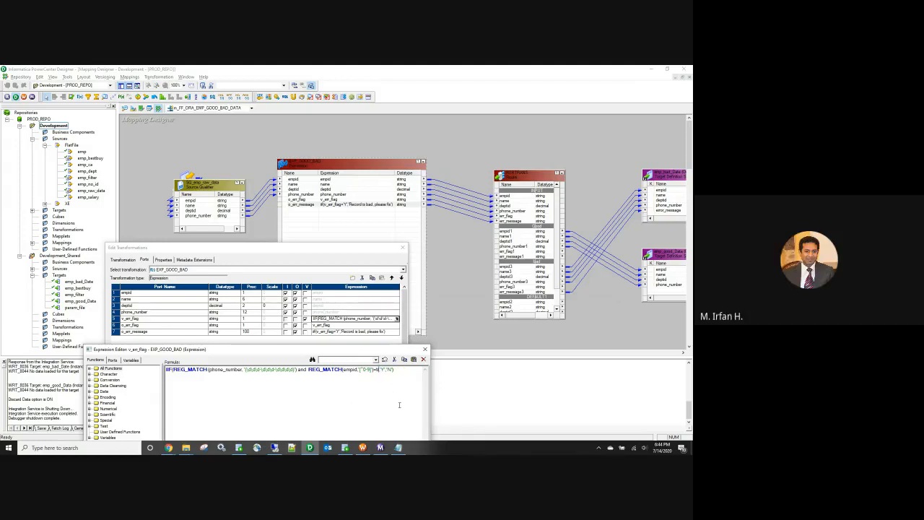
text(RUE)
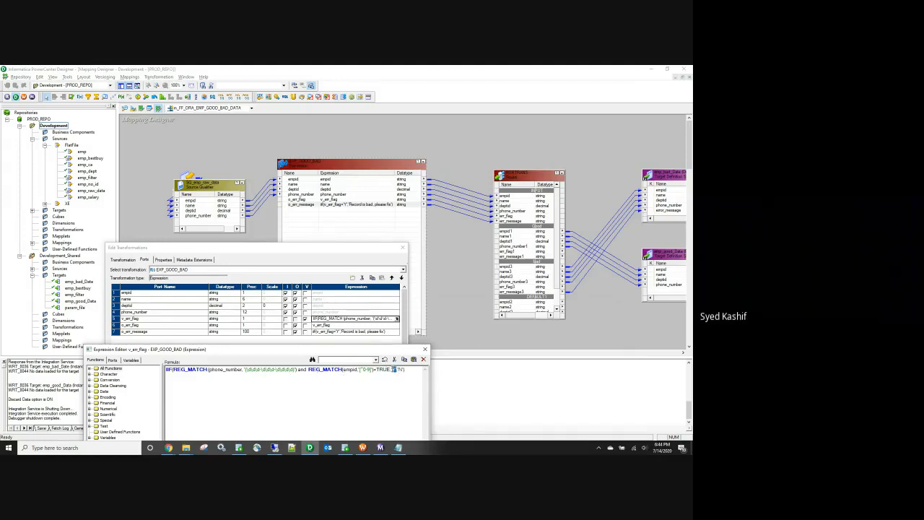
text(N)
text(Y)
drag(365, 353, 348, 263)
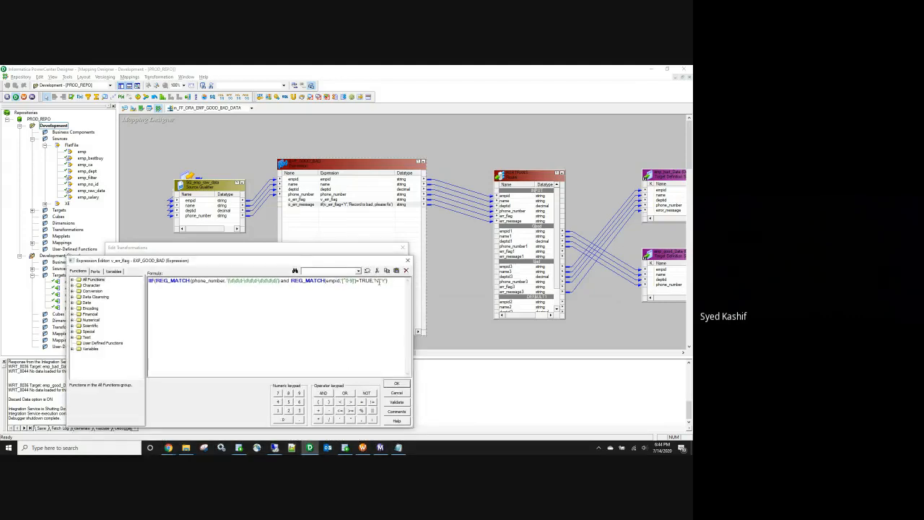
click(396, 383)
Step: Apply the EXP_GOOD_BAD changes, review the Router's Good and bad groups, and save the mapping
click(368, 424)
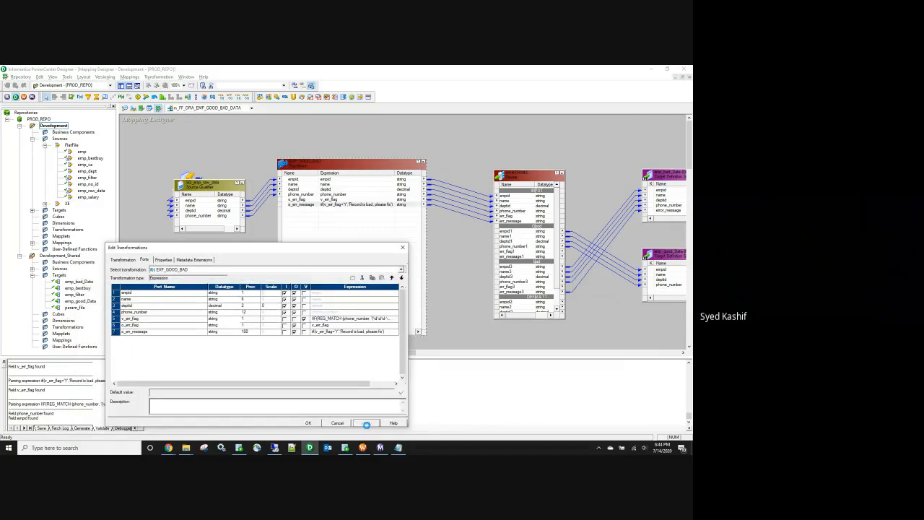
click(308, 424)
double_click(514, 185)
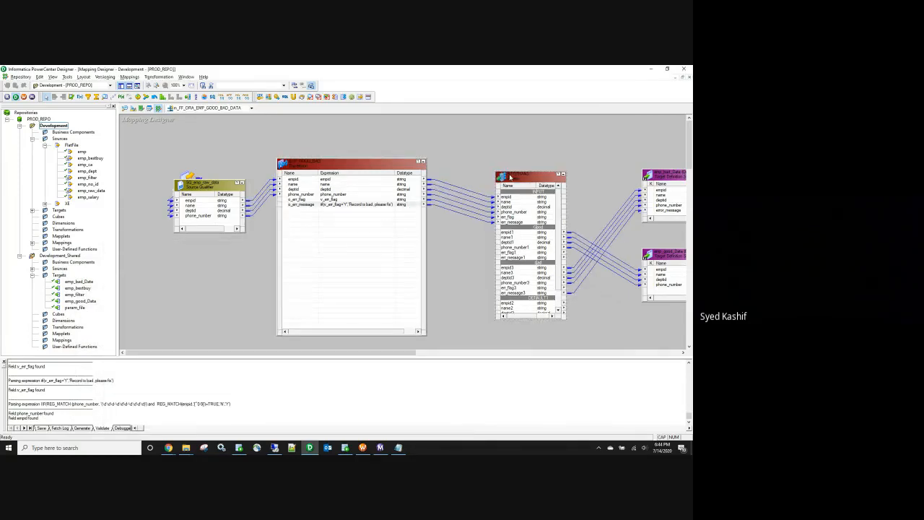
click(182, 259)
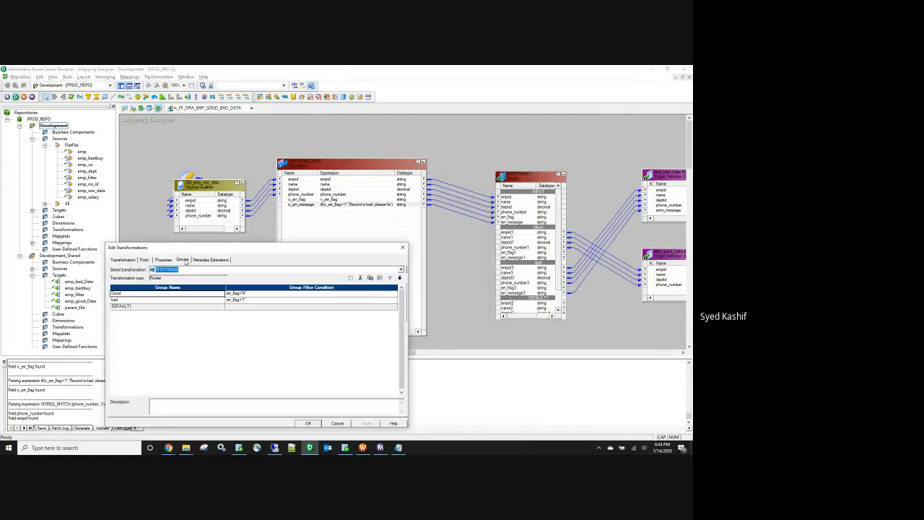
click(402, 248)
click(237, 317)
key(ctrl+s)
Step: Refresh the session's mapping, save the workflow, and start the good/bad workflow run
click(362, 448)
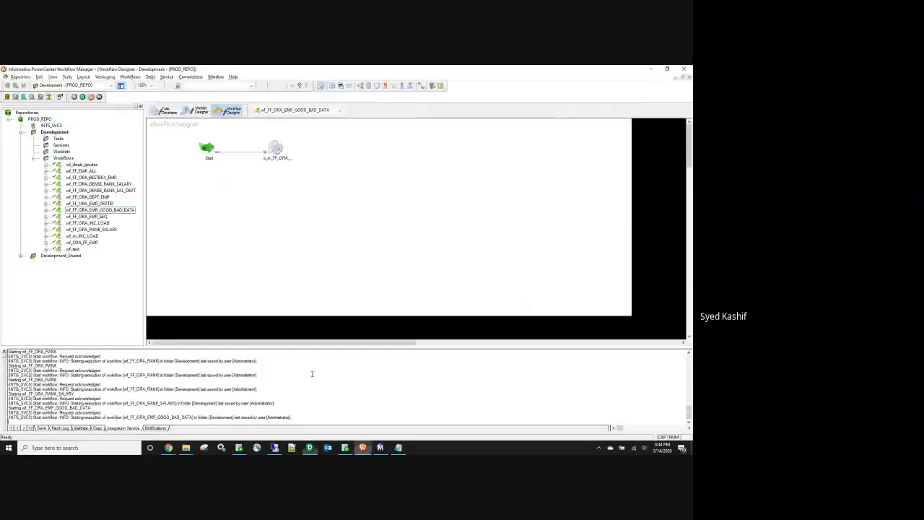
right_click(276, 149)
click(301, 216)
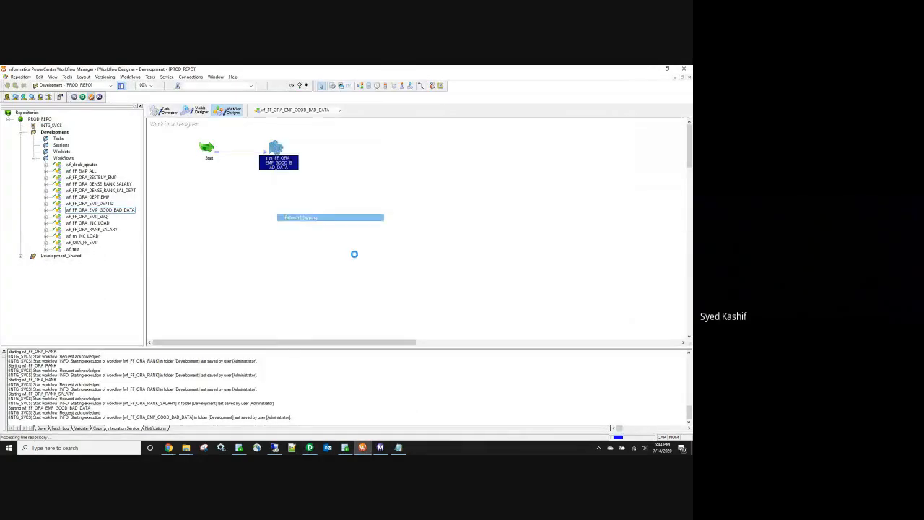
key(ctrl+s)
right_click(377, 254)
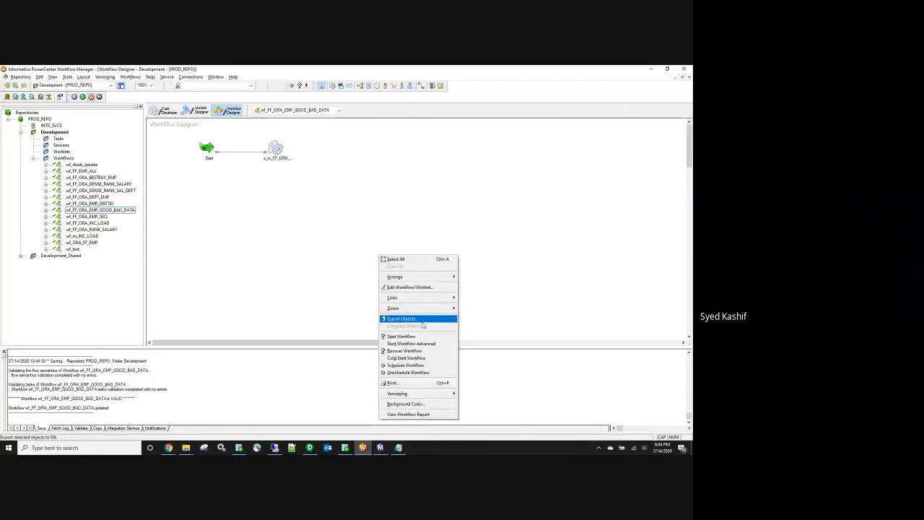
click(419, 335)
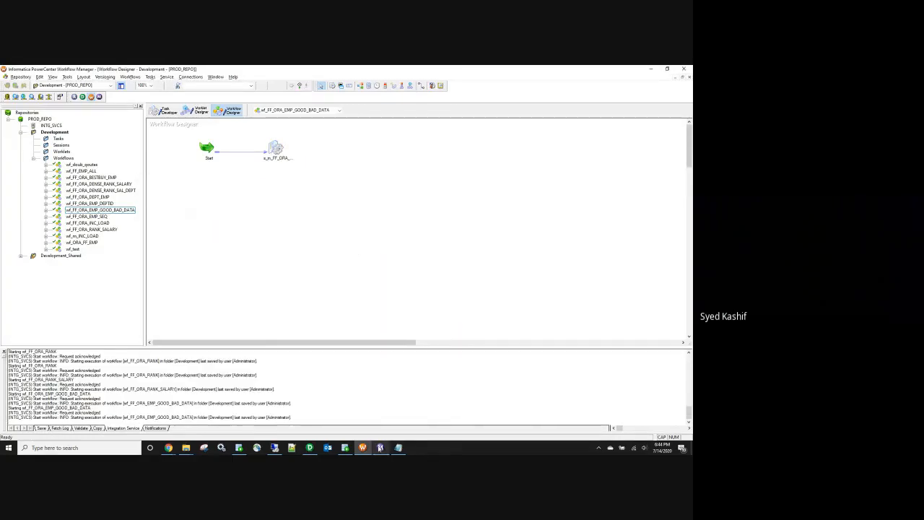
Step: Review Workflow Monitor statistics: 3 rows loaded to emp_bad_Date, 1 to emp_good_Data
click(381, 448)
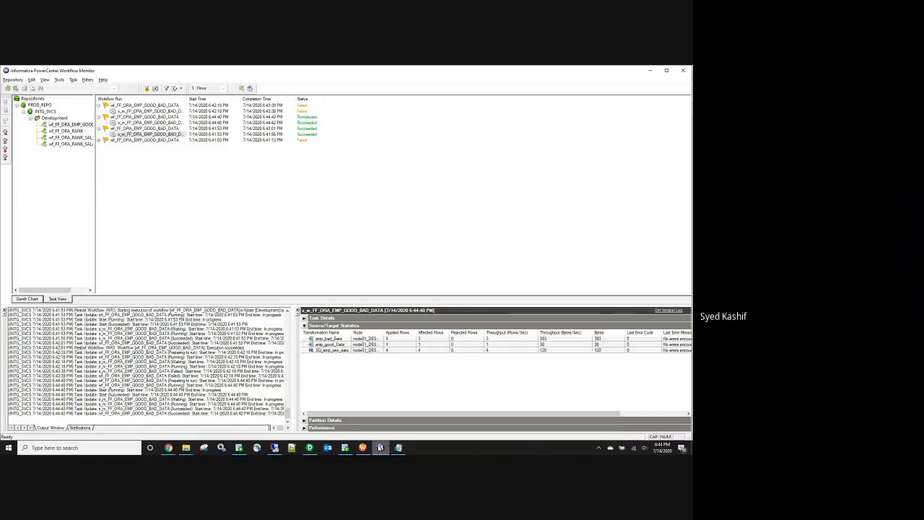
click(381, 338)
drag(383, 333, 355, 332)
Step: Run SELECT * FROM emp_good_Data and confirm its single row has empid 0 and deptid 30
click(345, 448)
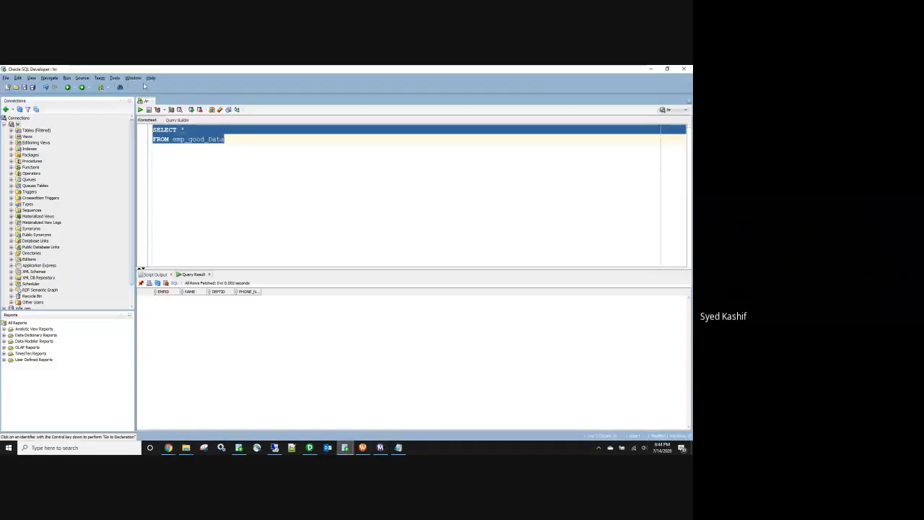
click(140, 110)
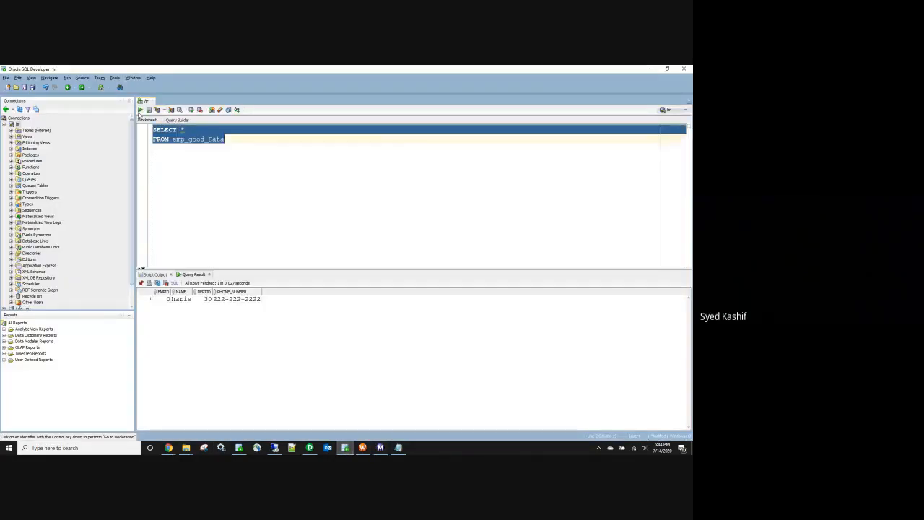
click(160, 299)
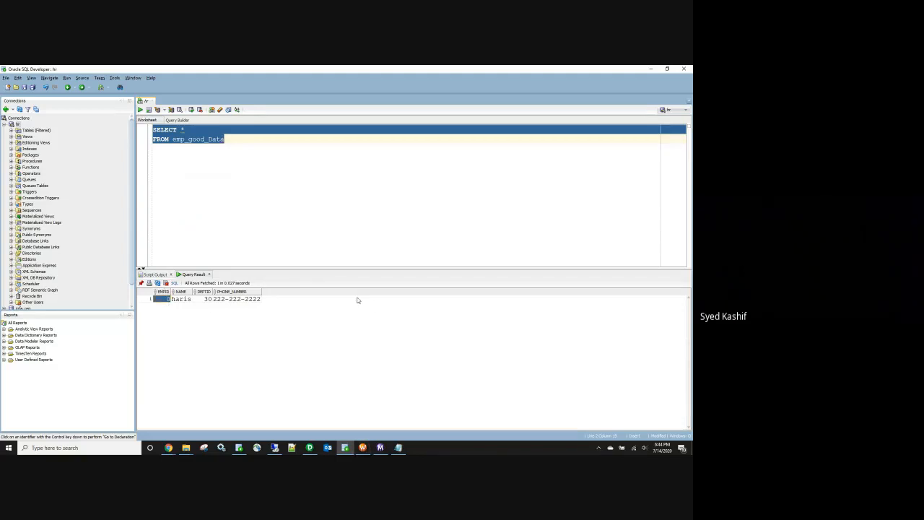
click(310, 447)
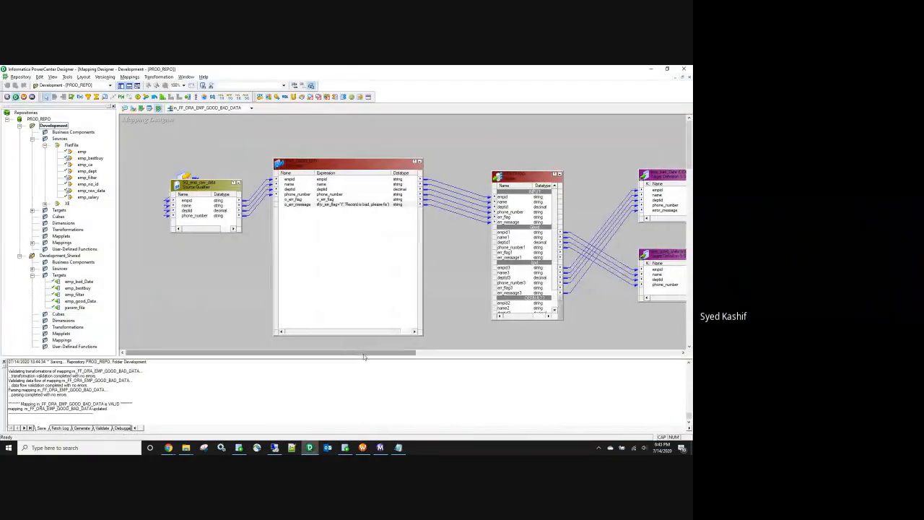
Step: In EXP_GOOD_BAD, change the empid port's datatype to integer
drag(365, 356, 384, 355)
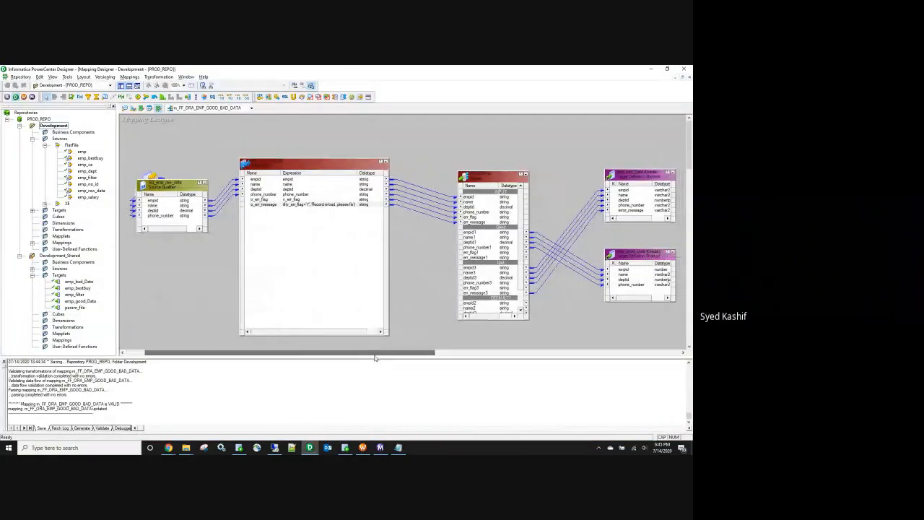
double_click(342, 183)
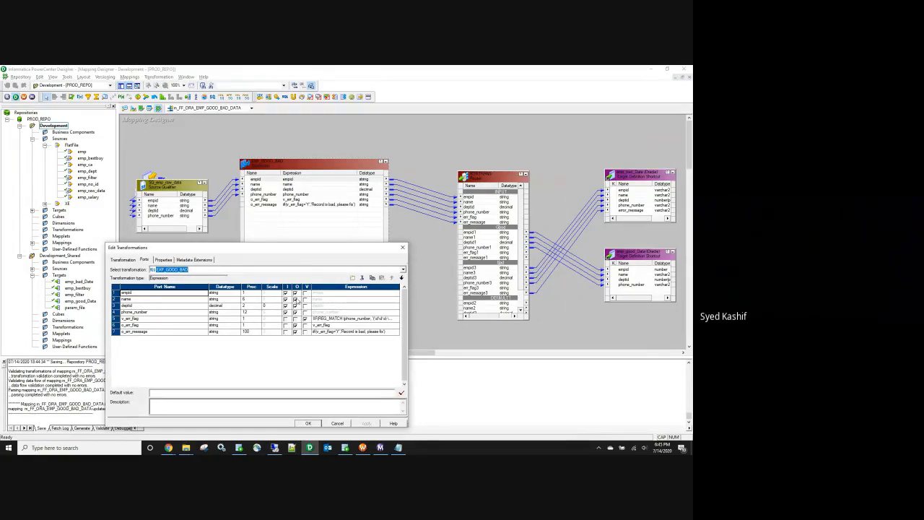
click(235, 292)
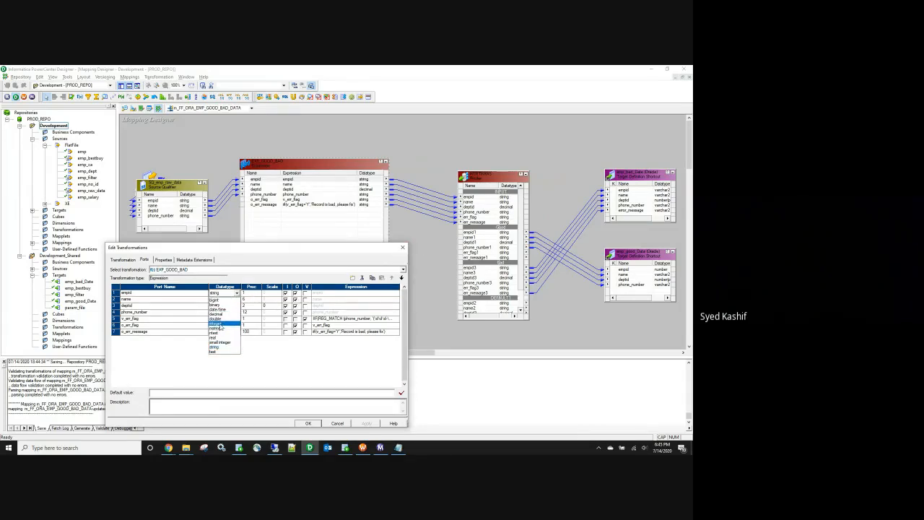
click(221, 324)
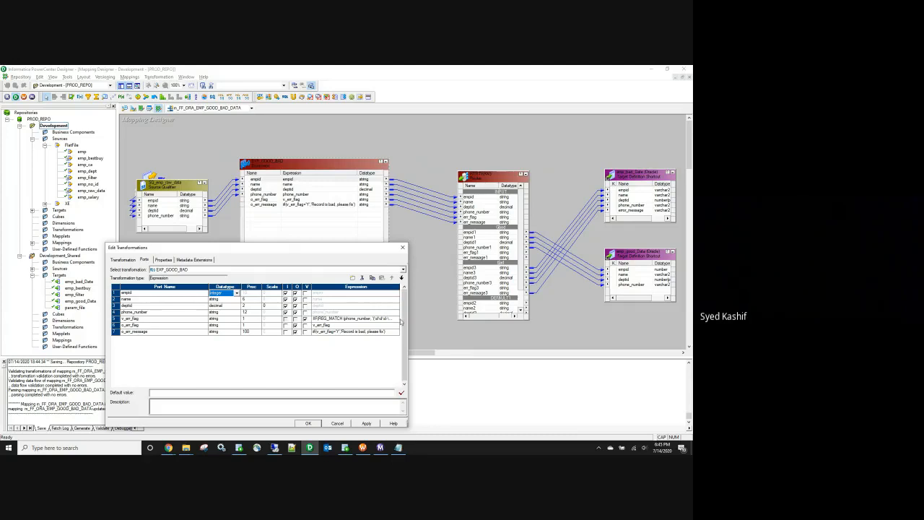
Step: Wrap empid in TO_CHAR() inside the v_err_flag REG_MATCH formula, validate it, and save the mapping
click(394, 319)
click(397, 319)
click(396, 402)
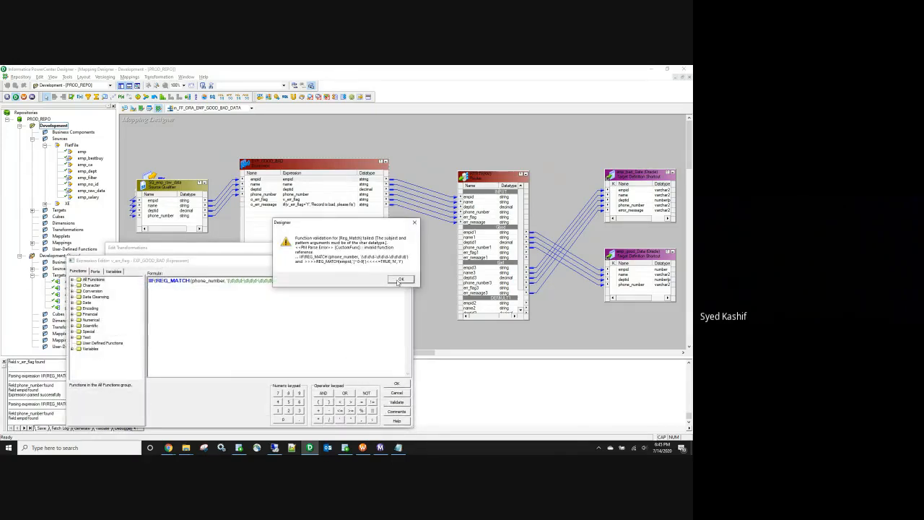
click(399, 280)
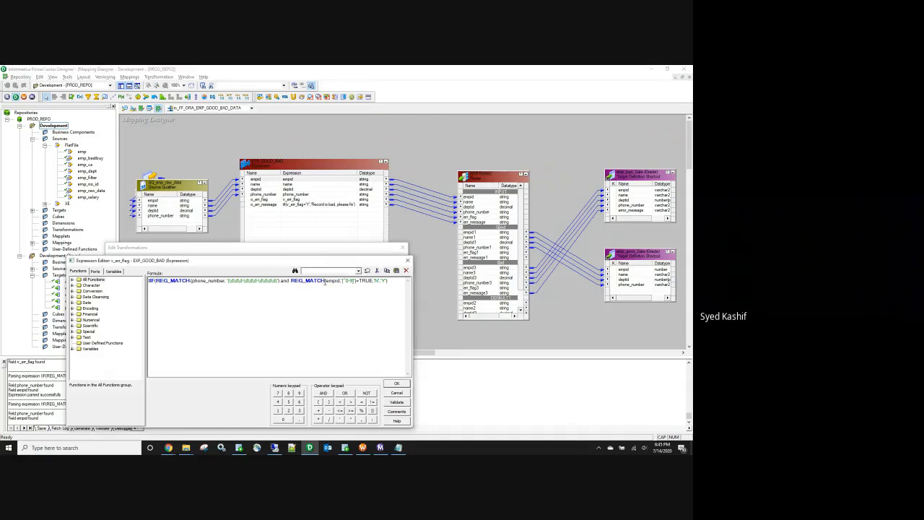
click(327, 281)
text(TO_CHAR()
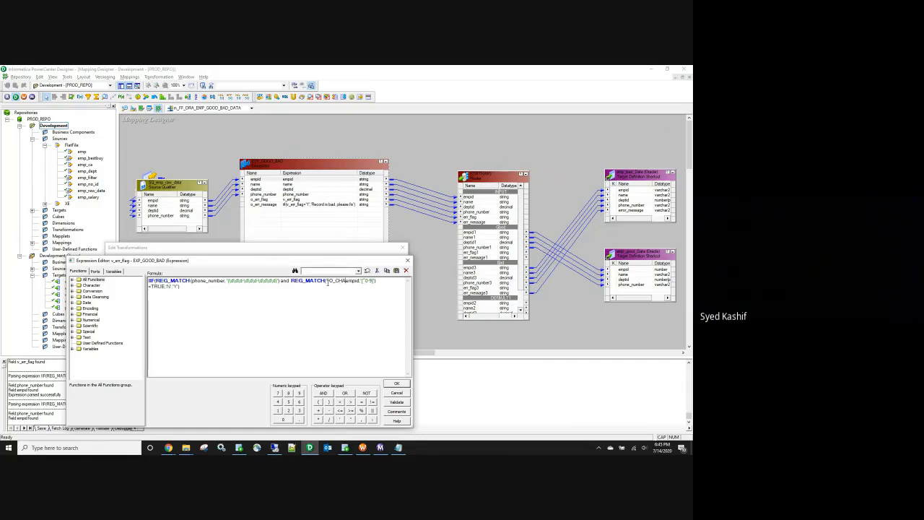
text(()
text())
click(398, 402)
click(266, 360)
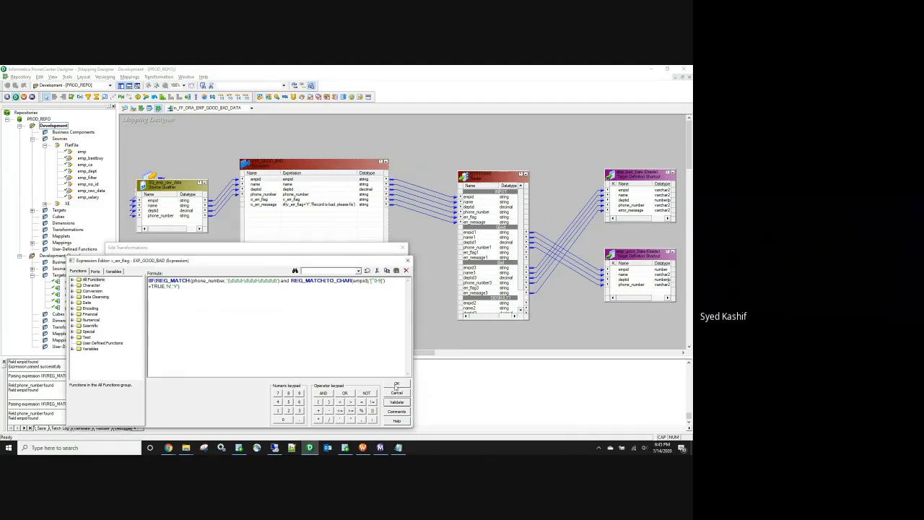
click(396, 385)
click(309, 424)
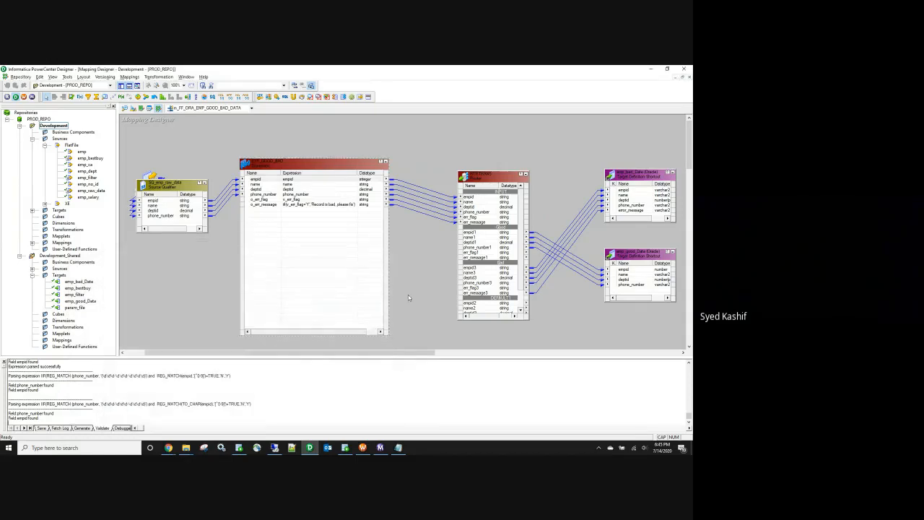
key(ctrl+s)
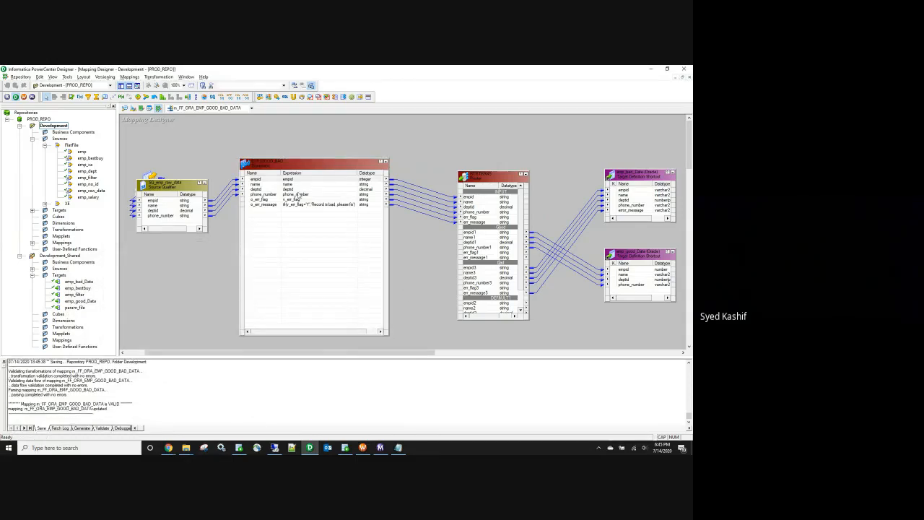
Step: Propagate the empid integer datatype downstream and save the mapping again
right_click(263, 180)
click(299, 203)
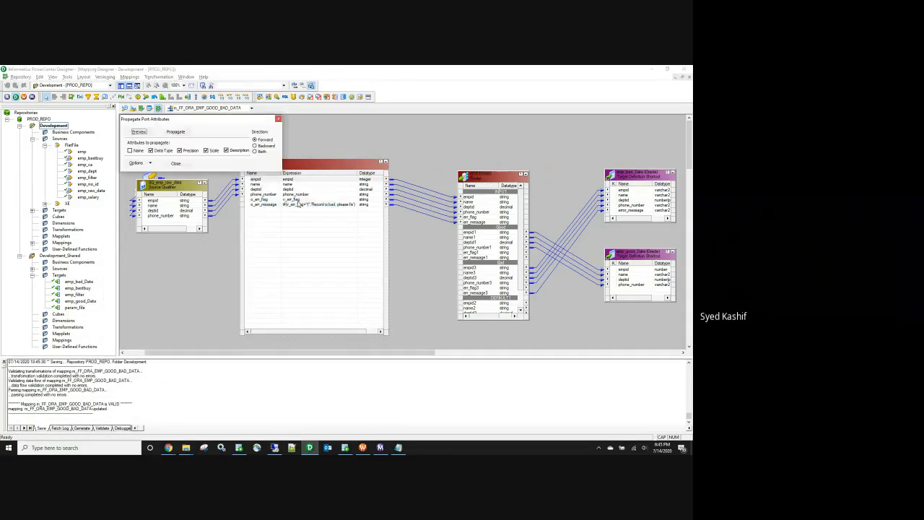
click(185, 133)
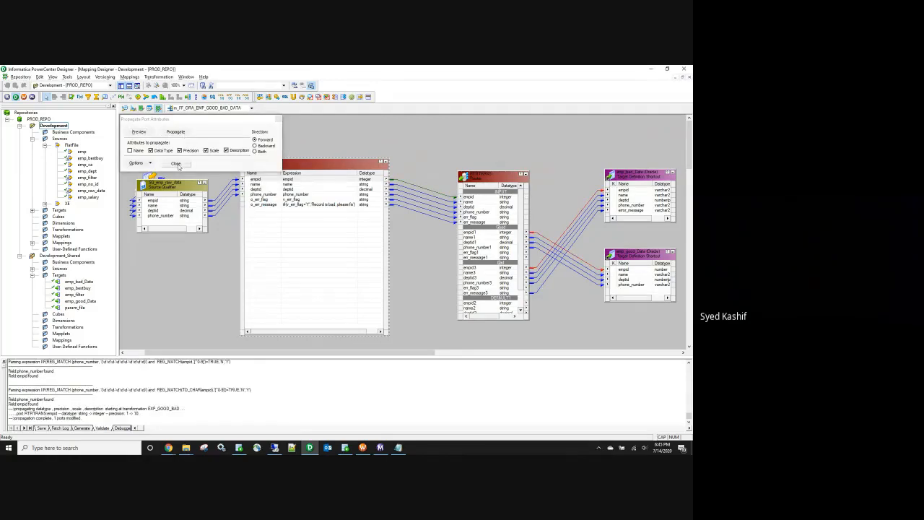
click(176, 163)
key(ctrl+s)
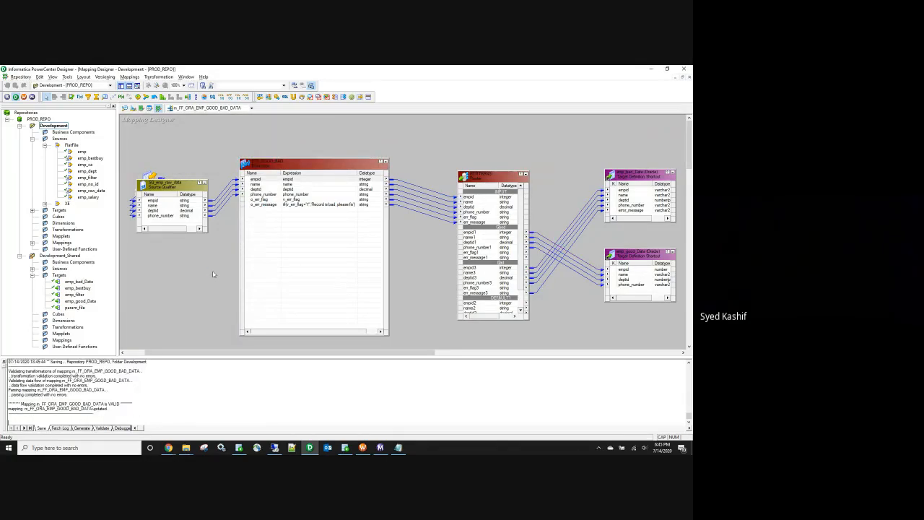
click(363, 447)
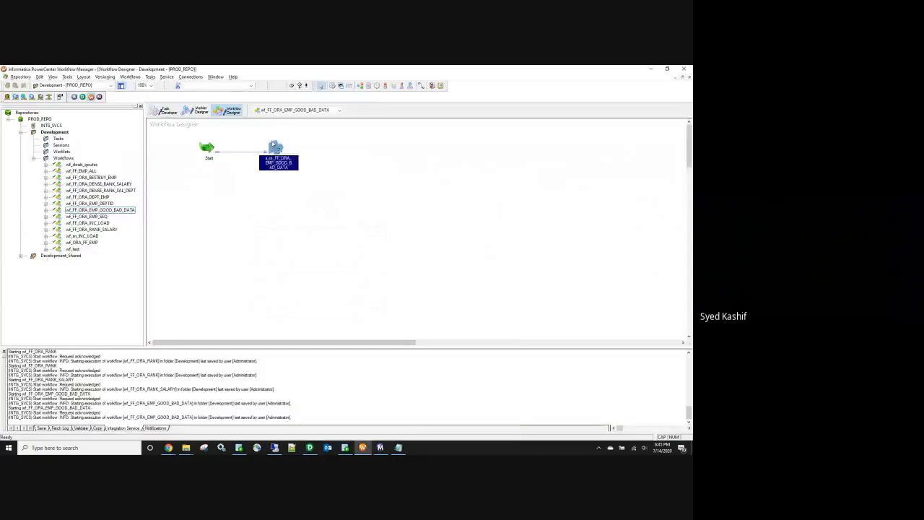
Step: Refresh the session's mapping, save the workflow, and start it again
right_click(274, 147)
click(300, 214)
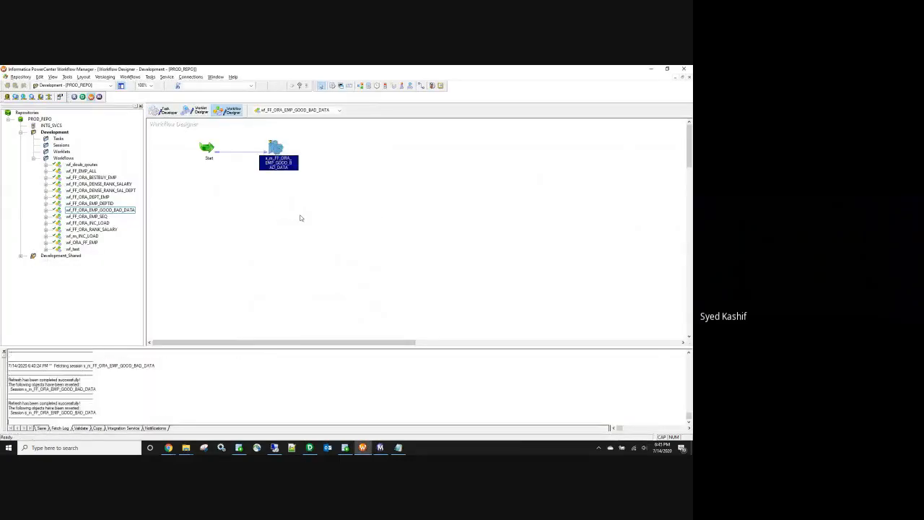
key(ctrl+s)
right_click(300, 216)
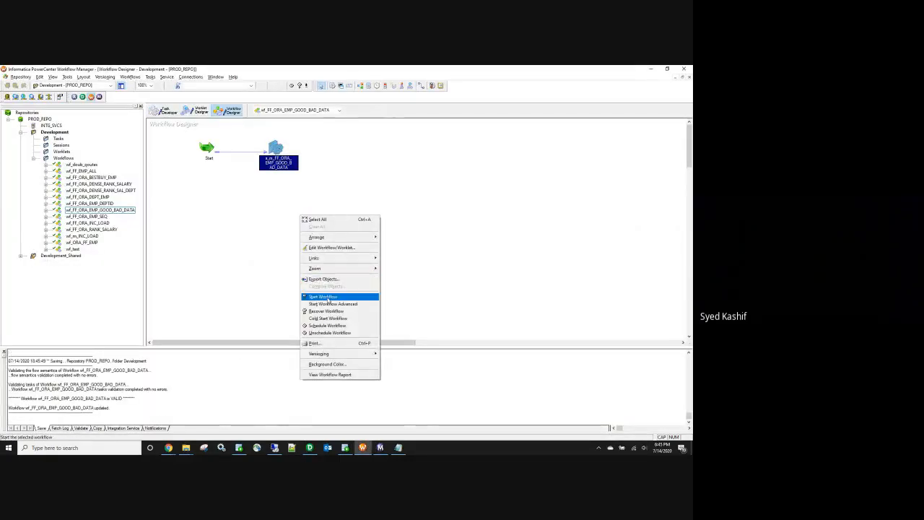
click(327, 297)
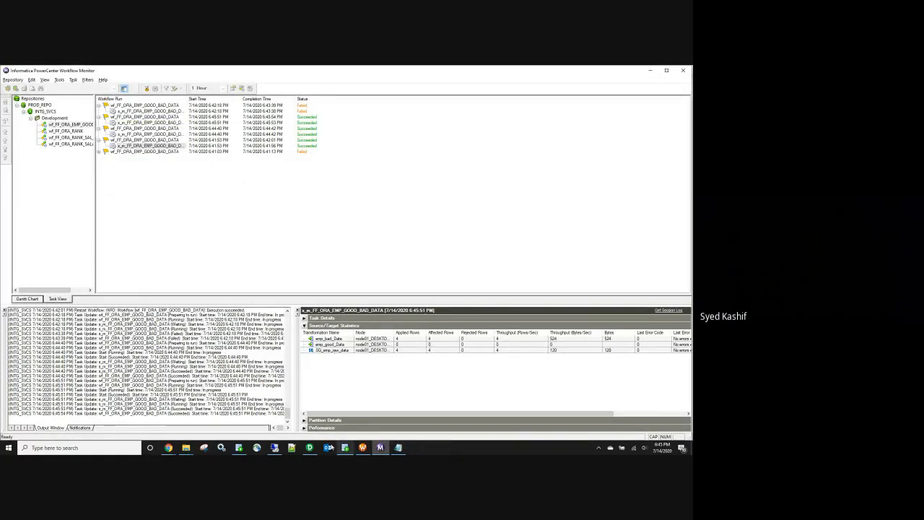
Step: Note the run loaded all 4 rows to the bad target, and add blank lines below the SQL query
click(350, 446)
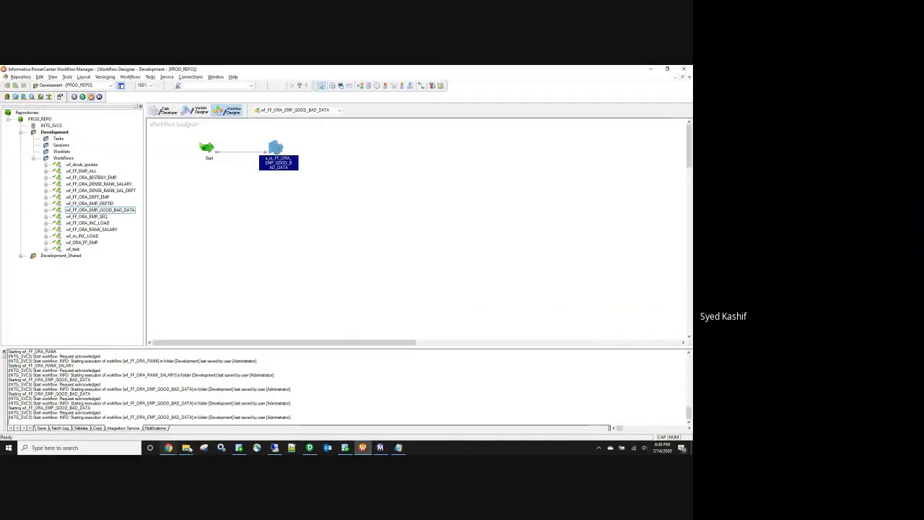
click(345, 448)
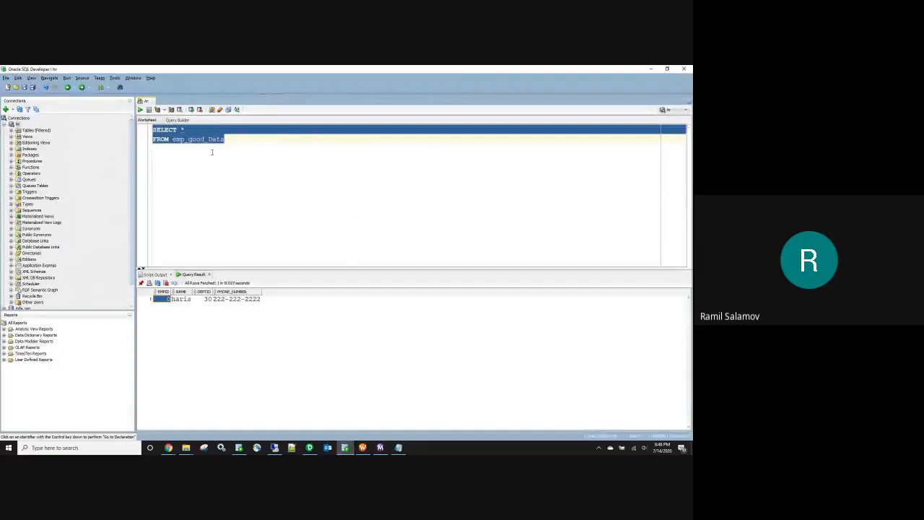
click(245, 148)
key(Return)
key(Return)
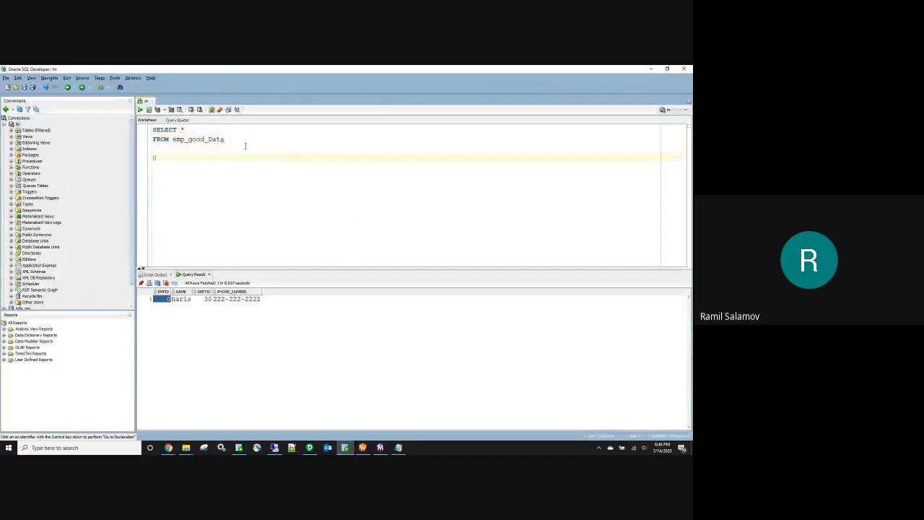
click(309, 447)
Step: Delete the =TRUE comparison from the v_err_flag formula and validate it
click(340, 205)
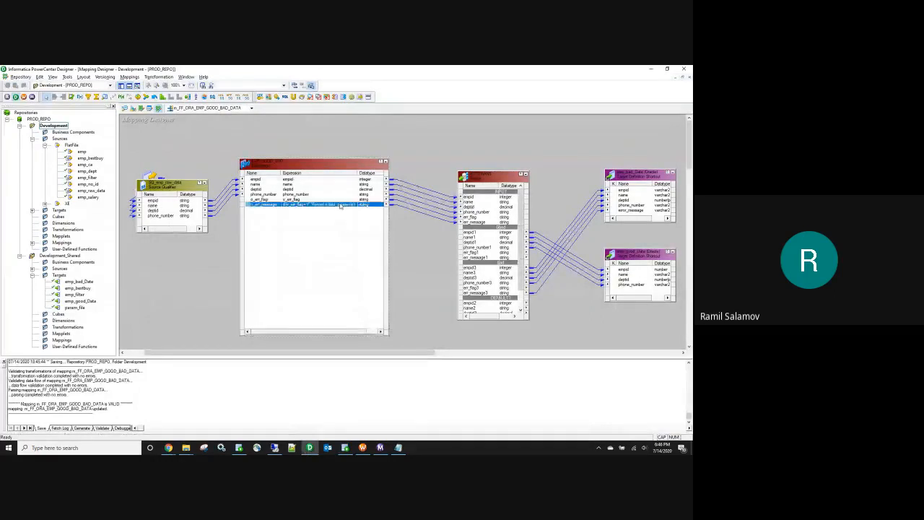
double_click(341, 206)
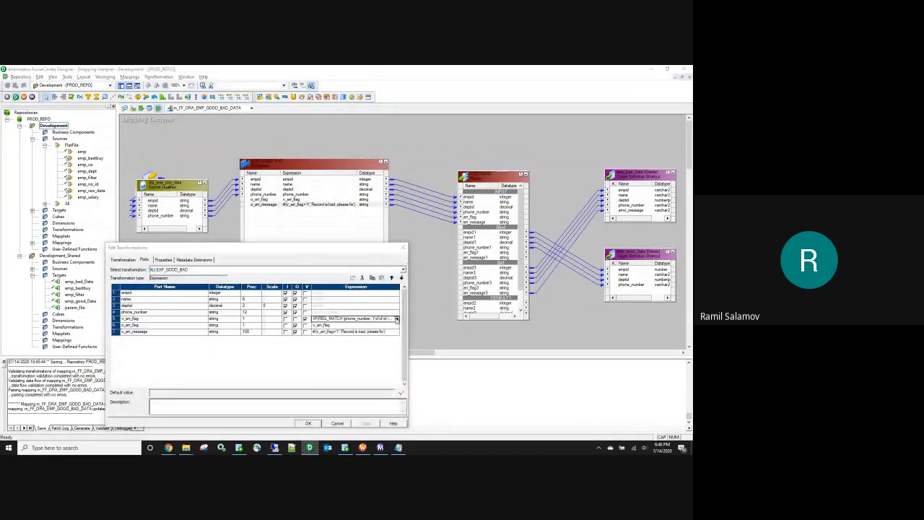
click(396, 319)
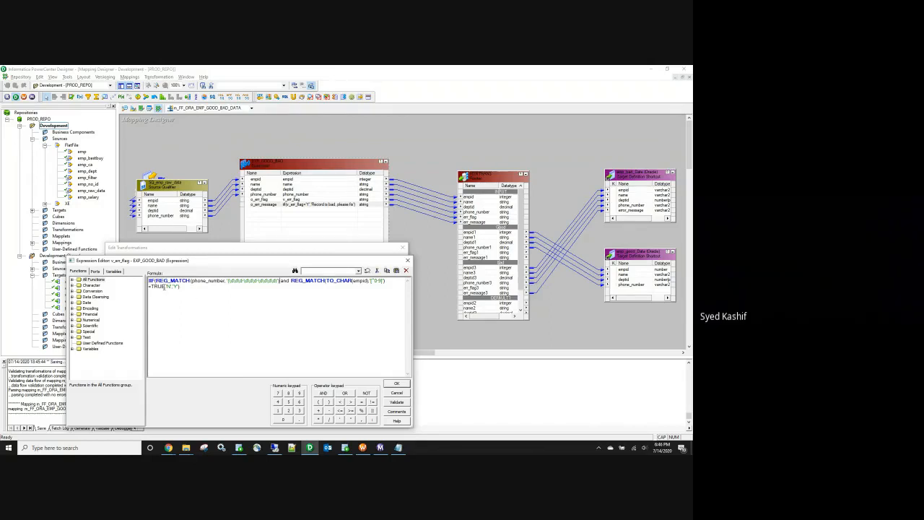
drag(165, 287, 148, 287)
key(Delete)
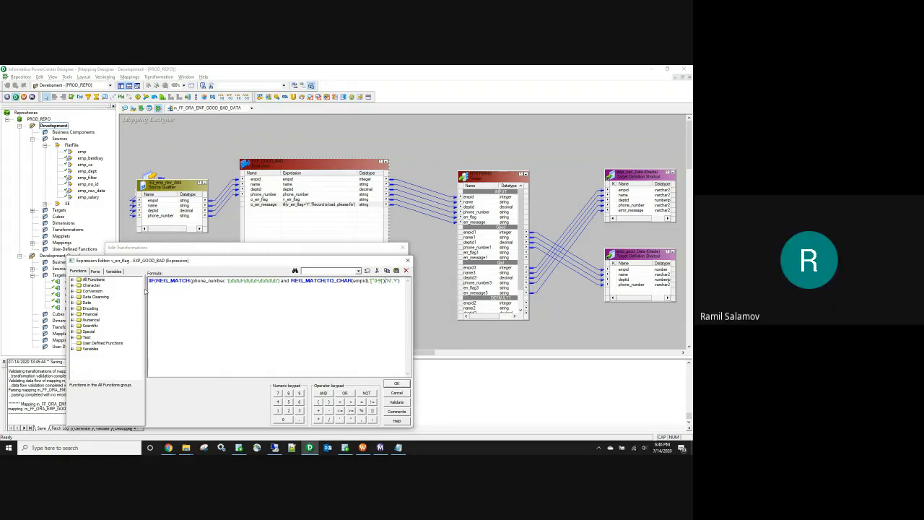
click(390, 405)
click(373, 271)
click(393, 383)
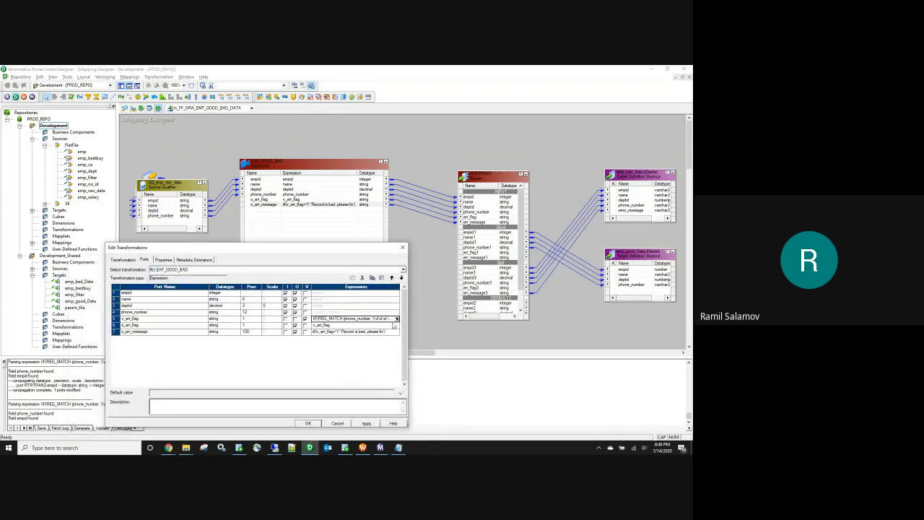
Step: Recheck the edited formula, apply the transformation changes, and save the mapping
click(397, 318)
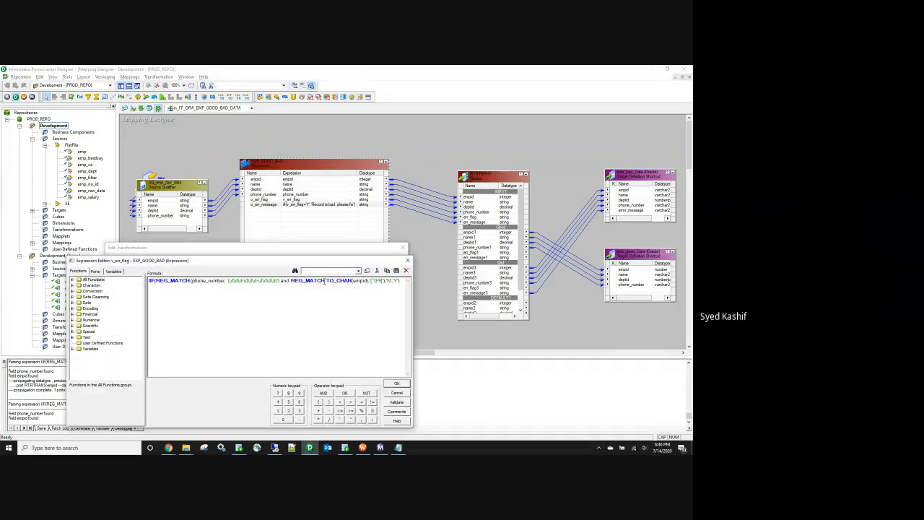
click(402, 384)
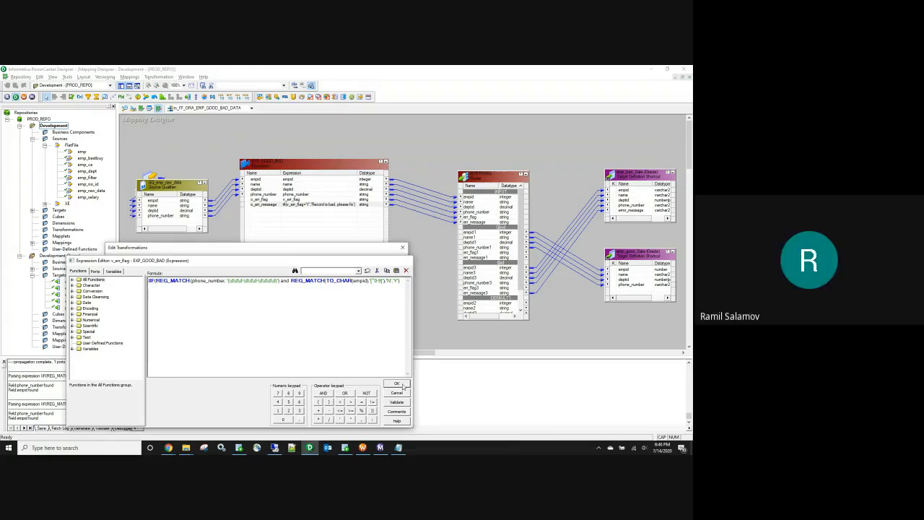
click(310, 424)
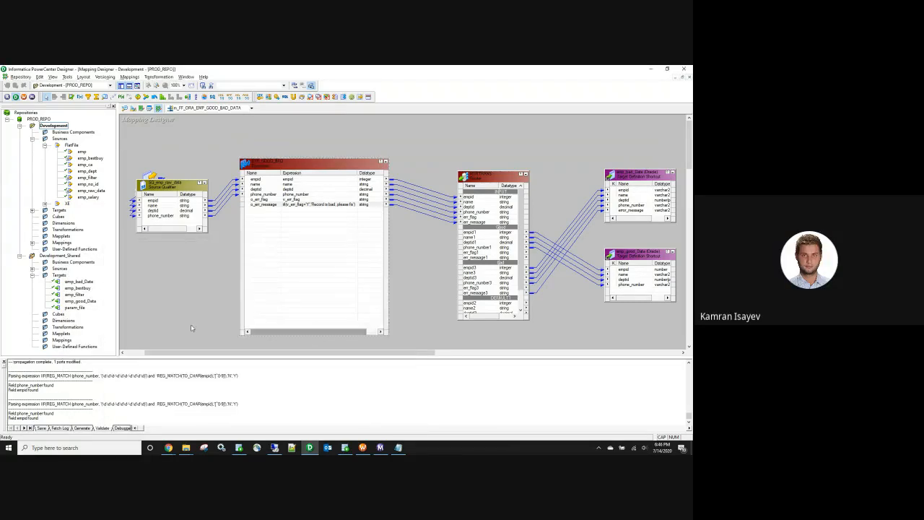
key(ctrl+s)
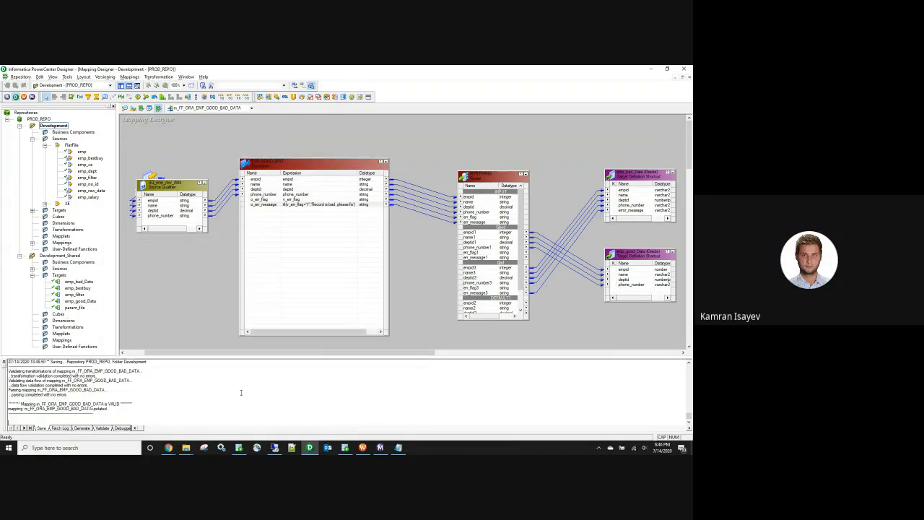
click(364, 448)
Step: Refresh the session, save, and rerun the workflow, still getting 4 bad rows and 0 good
right_click(279, 150)
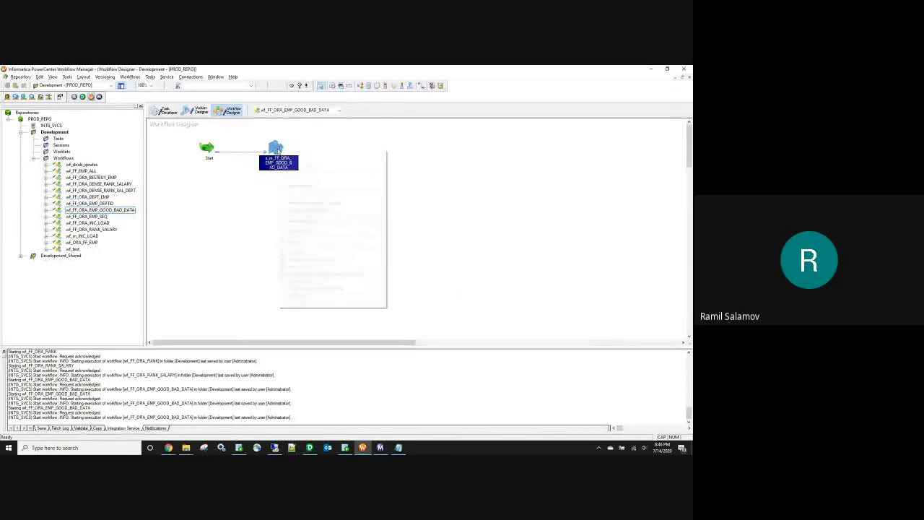
click(301, 223)
key(ctrl+s)
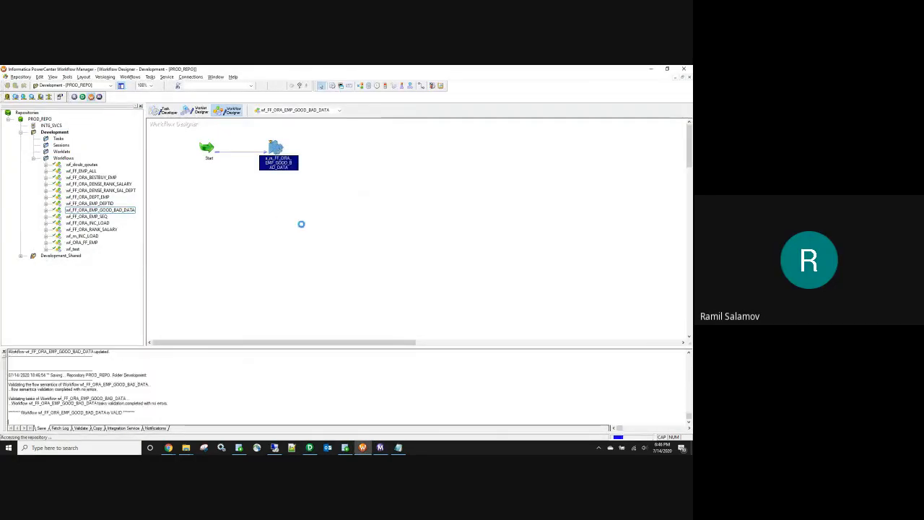
right_click(301, 225)
click(336, 305)
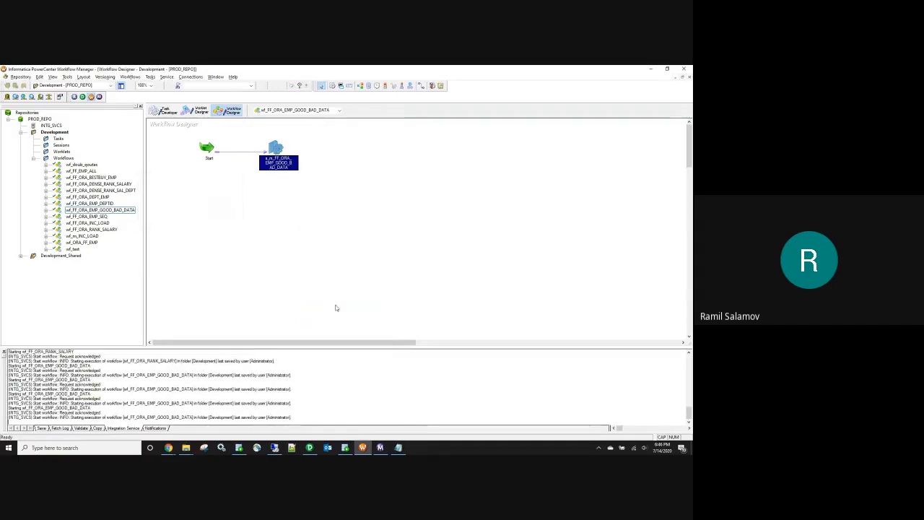
click(380, 448)
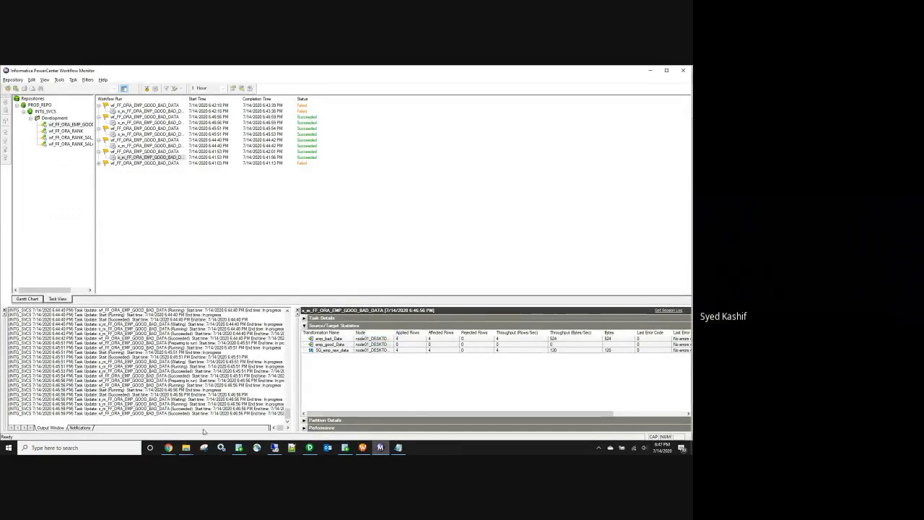
Step: Check the table name in the emp_bad_Date target definition
click(363, 448)
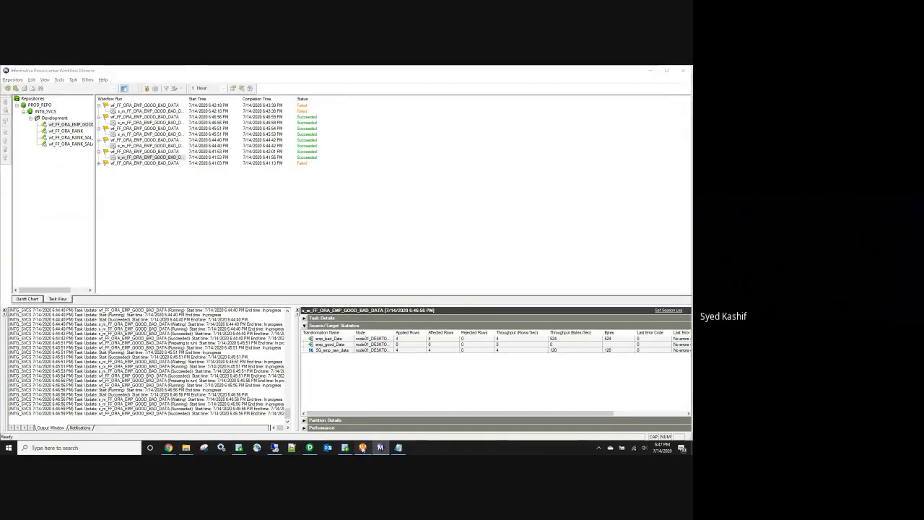
click(310, 447)
double_click(633, 185)
double_click(197, 310)
key(ctrl+c)
click(312, 422)
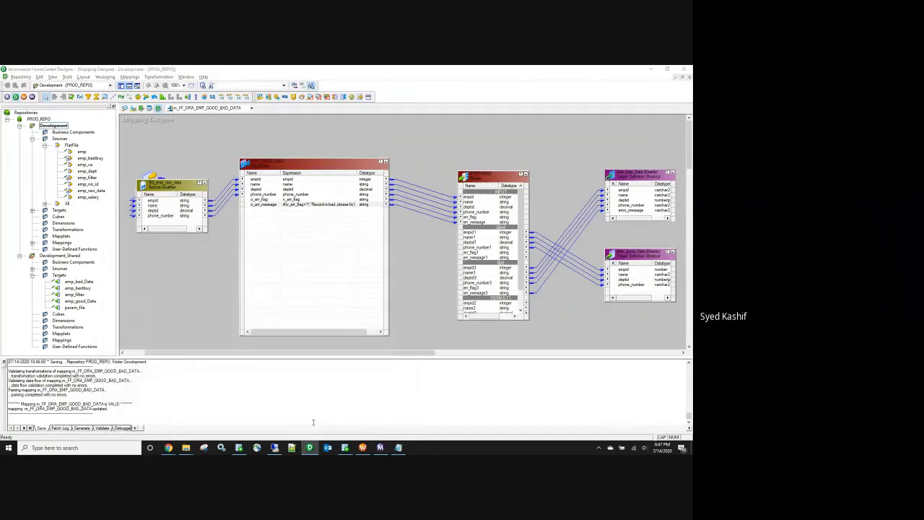
Step: Change the SQL query's table name to emp_bad_Date
key(alt+Tab)
click(310, 447)
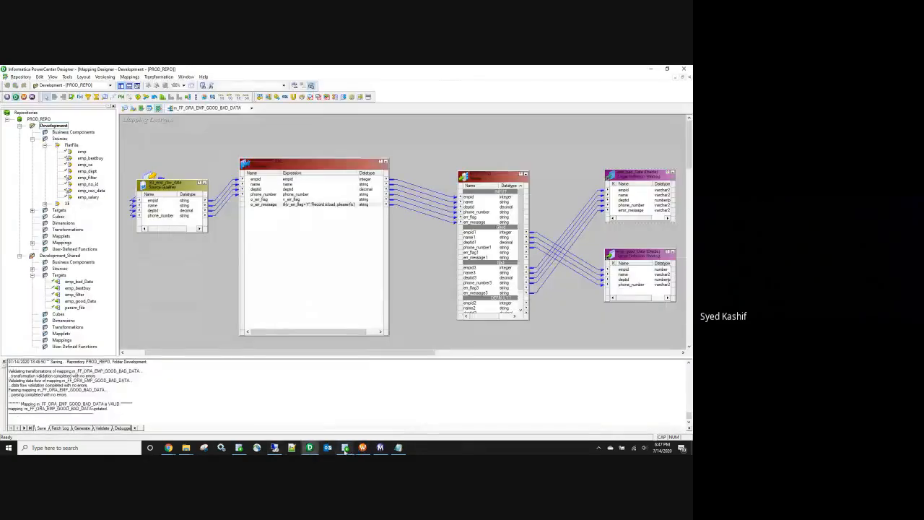
click(346, 448)
double_click(205, 138)
key(ctrl+v)
Step: Run the emp_bad_Date query (4 rows, 'Record is bad, please fix'), then reopen the v_err_flag formula
key(ctrl+a)
key(ctrl+c)
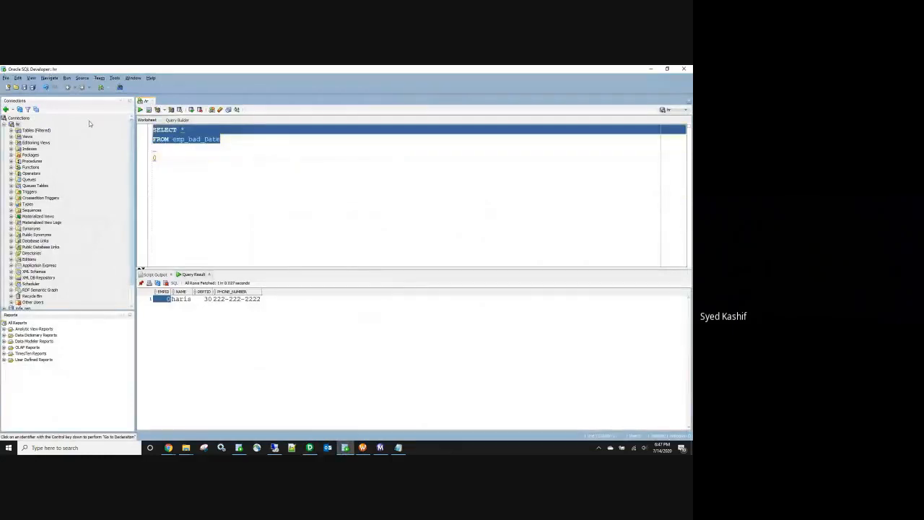
click(140, 110)
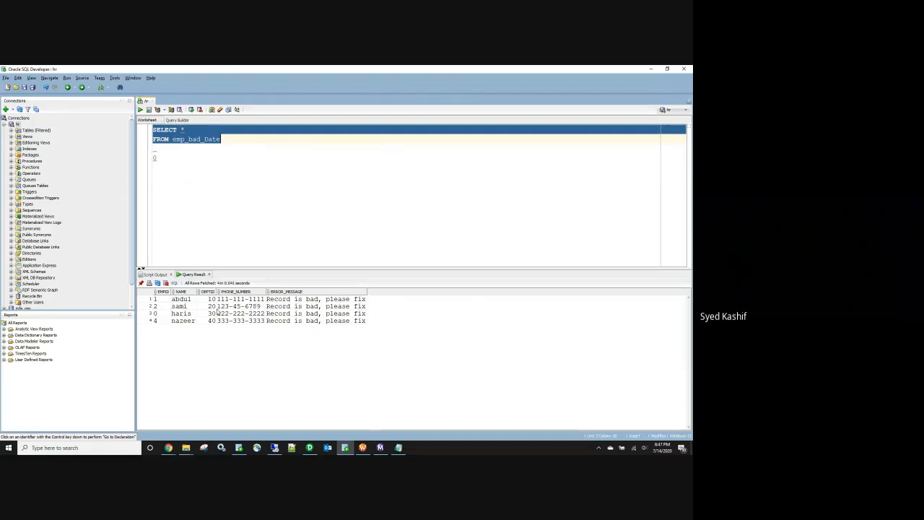
click(310, 448)
double_click(299, 204)
click(397, 318)
click(396, 318)
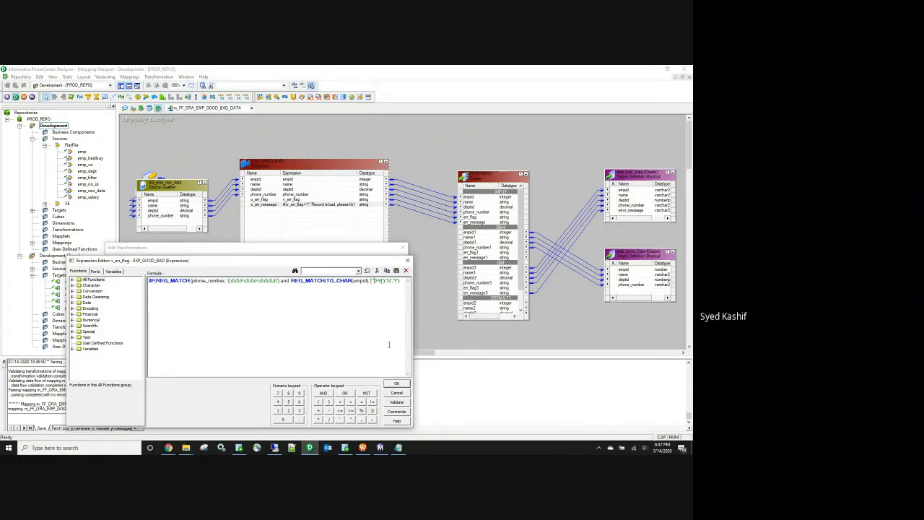
Step: Validate the IIF(REG_MATCH…) v_err_flag formula, apply the changes, and save m_FF_ORA_EMP_GOOD_BAD_DATA
click(398, 402)
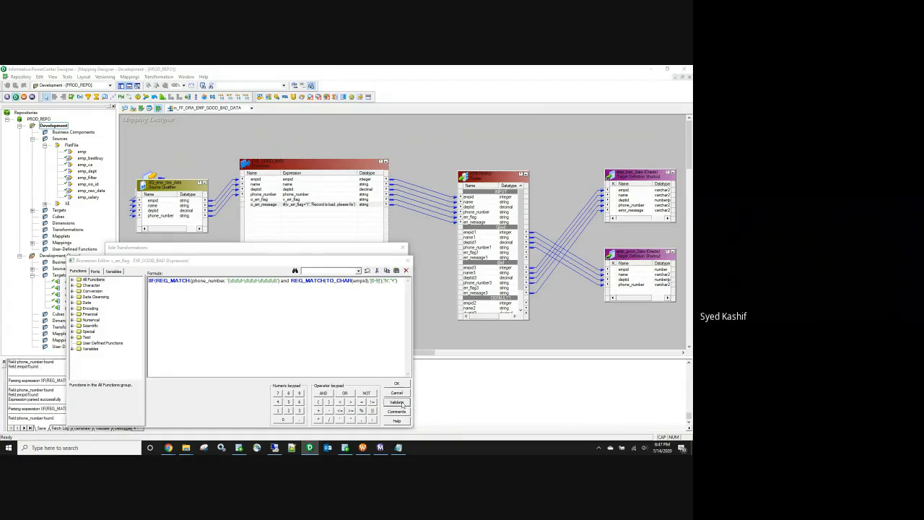
click(372, 271)
click(396, 383)
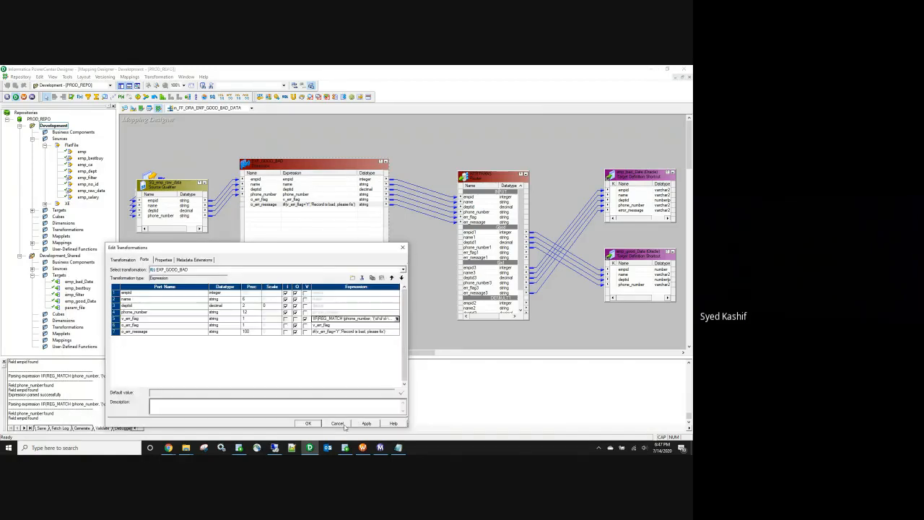
click(308, 423)
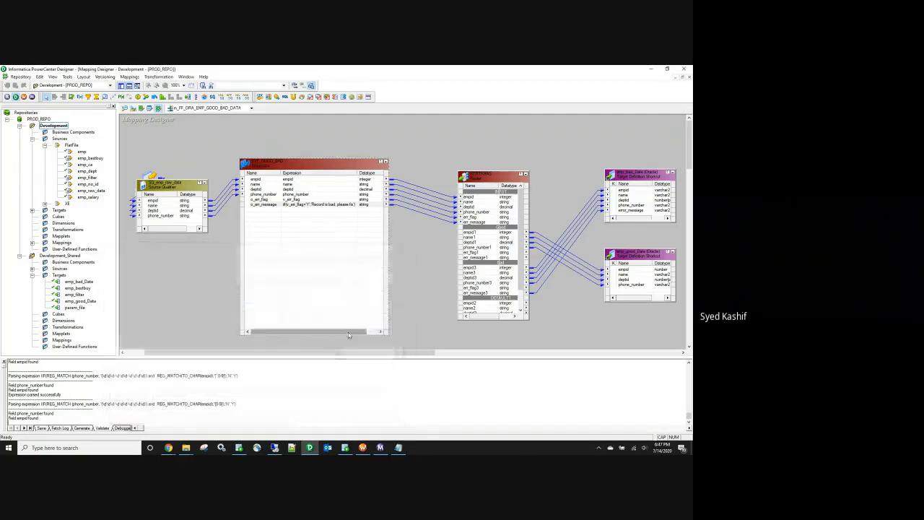
key(ctrl+s)
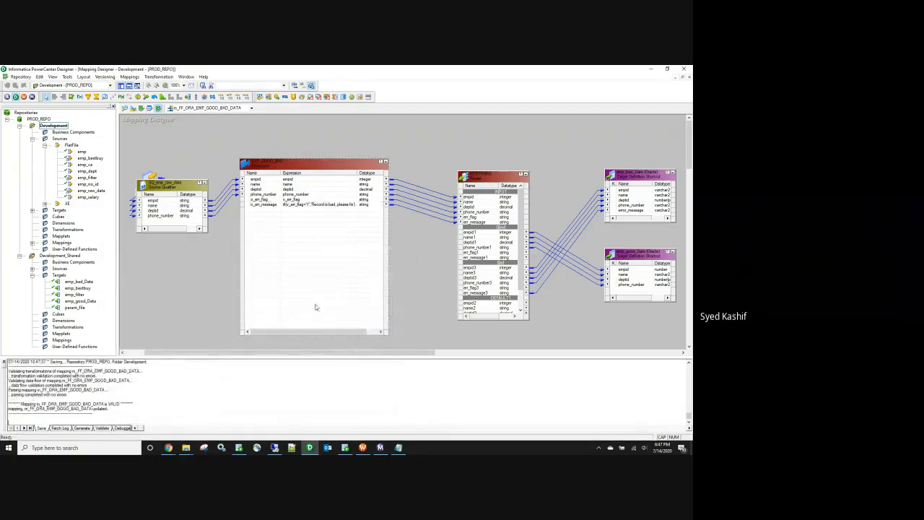
click(362, 448)
right_click(278, 161)
Step: Refresh the session, save, and rerun the workflow: 1 row to emp_bad_Data, 3 to emp_good_Data
click(296, 234)
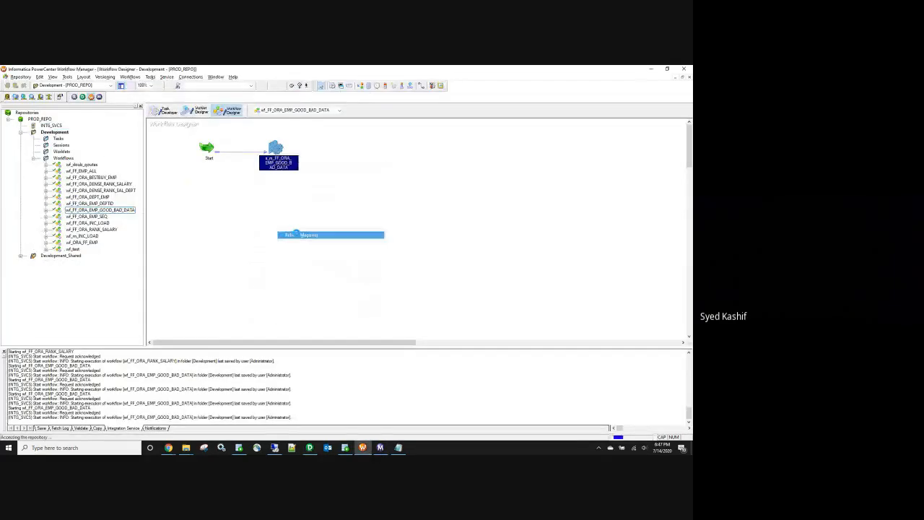
key(ctrl+s)
right_click(295, 235)
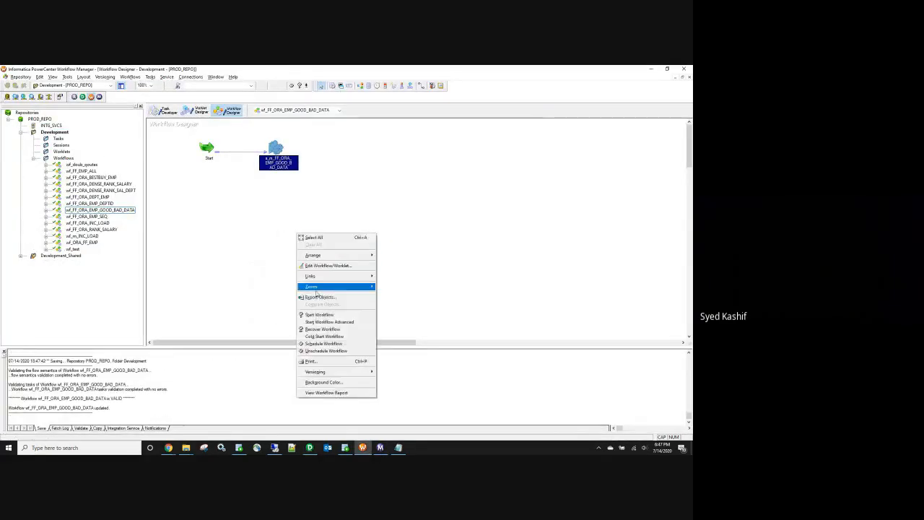
click(324, 315)
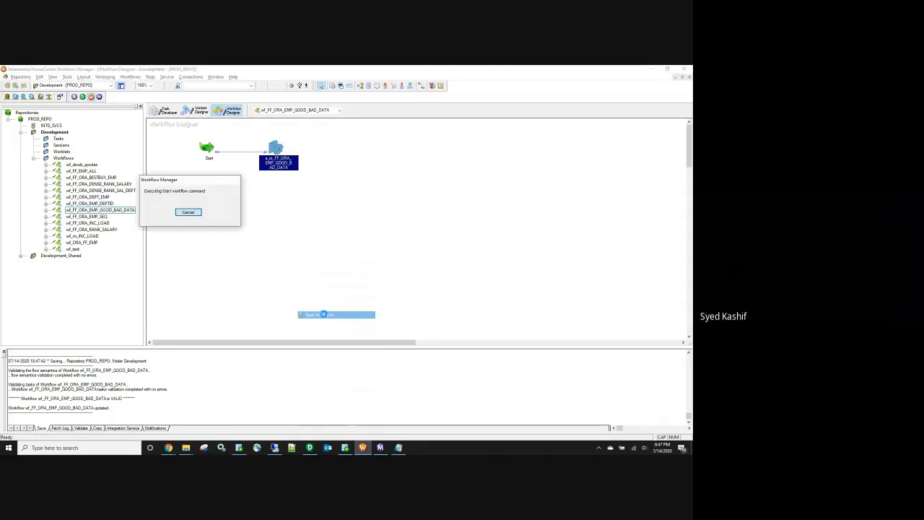
click(380, 448)
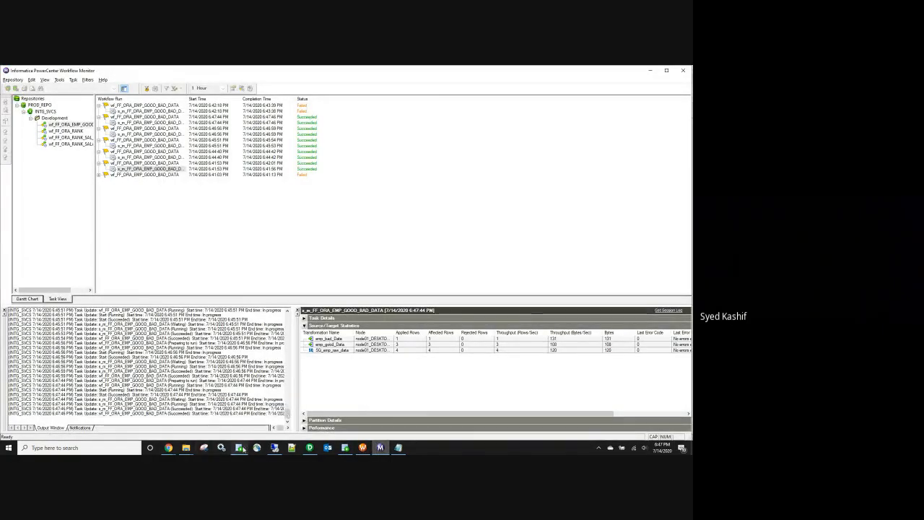
click(344, 447)
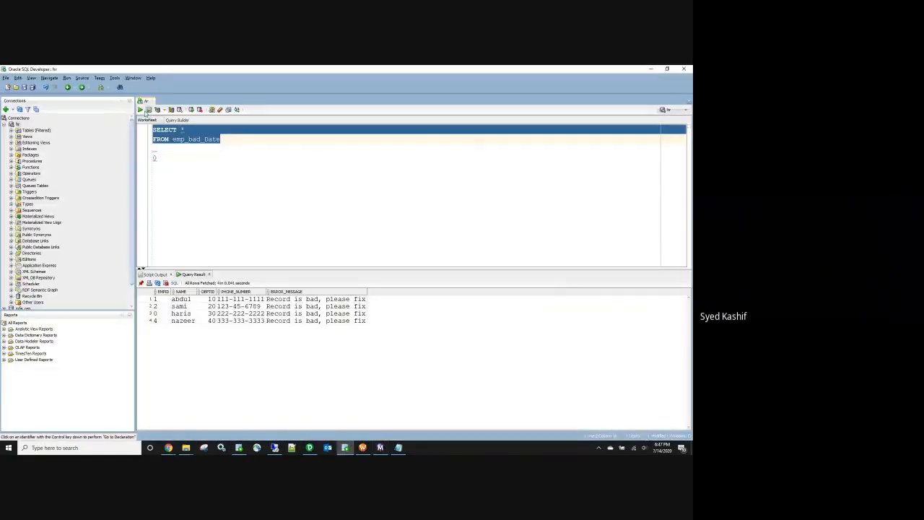
Step: Rerun the emp_bad_Date query (one row) and add an emp_GOOD_DaTA query returning three rows
click(140, 110)
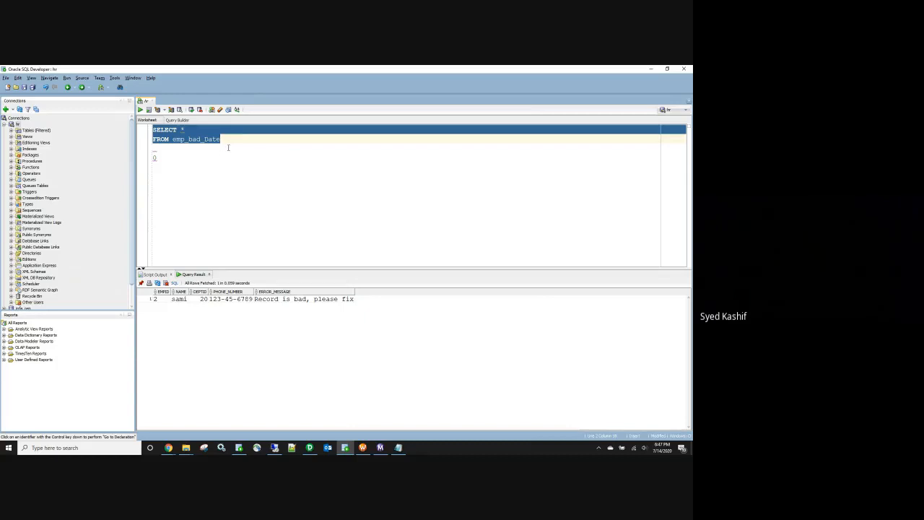
click(194, 158)
key(ctrl+v)
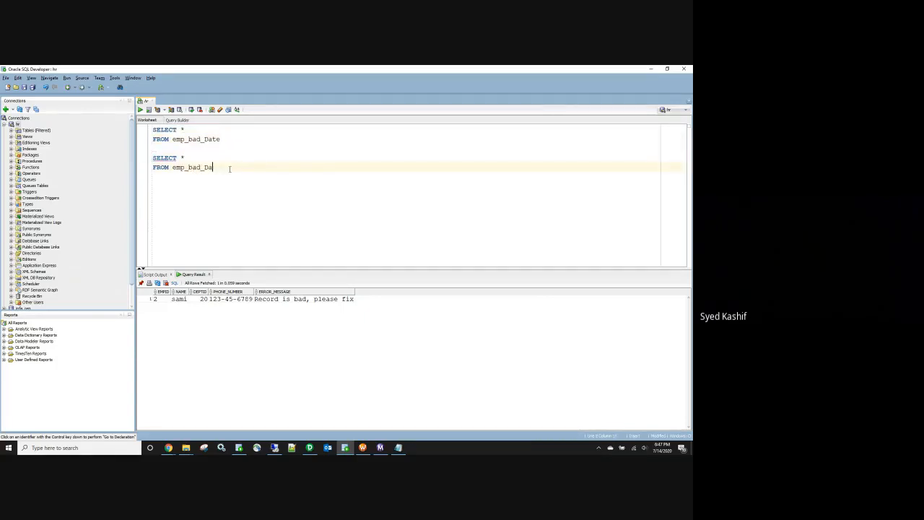
text(TA)
drag(200, 167, 188, 168)
text(GOOD)
key(ctrl+Return)
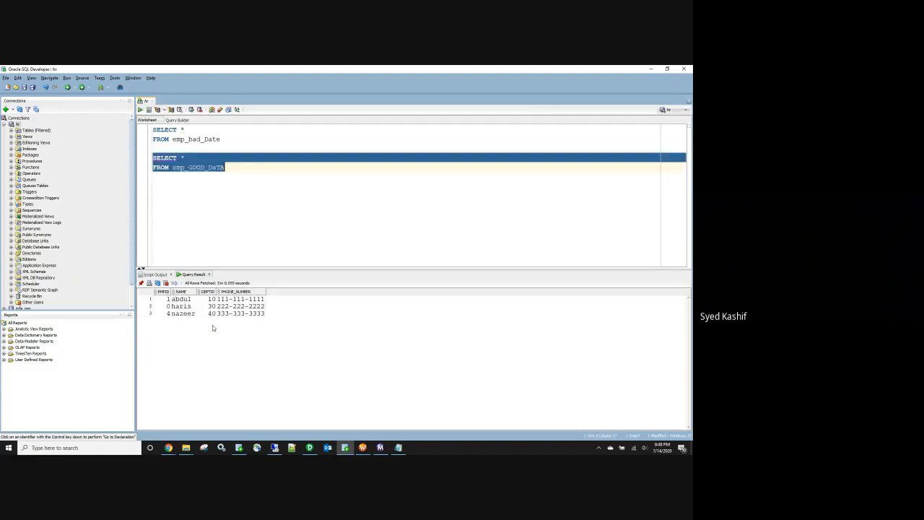
Step: Check the good rows' employee ids, then open the EXP_GOOD_BAD transformation in Designer
click(168, 307)
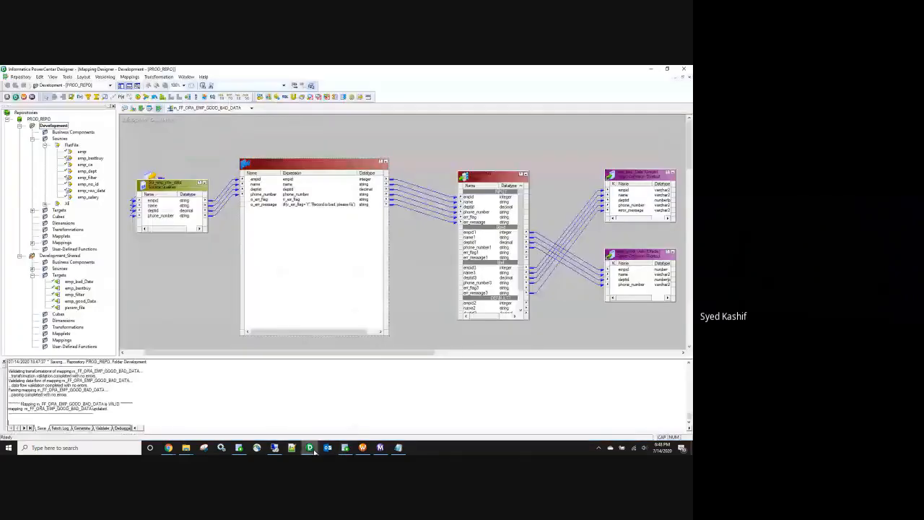
click(310, 447)
double_click(329, 207)
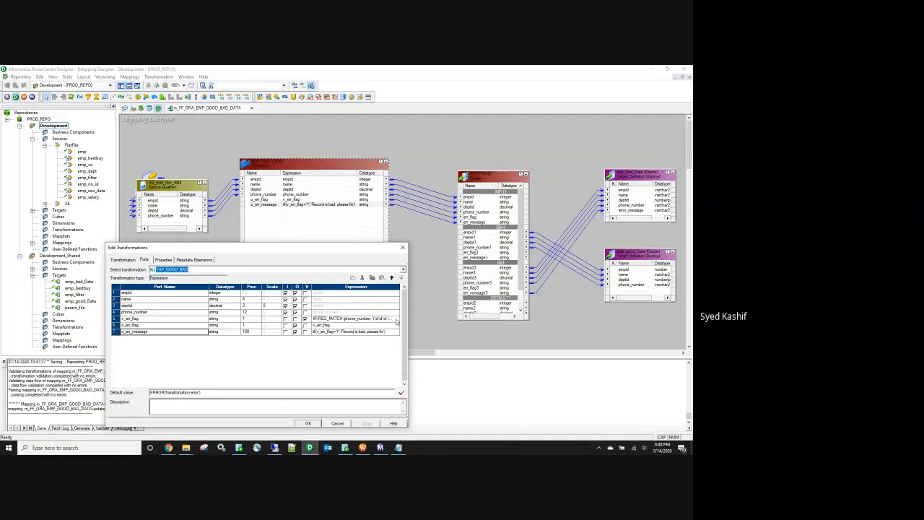
Step: Look up the REG_MATCH topic and its phone-number Tip in PowerCenter Help, then return to Designer
click(402, 247)
click(205, 78)
click(217, 85)
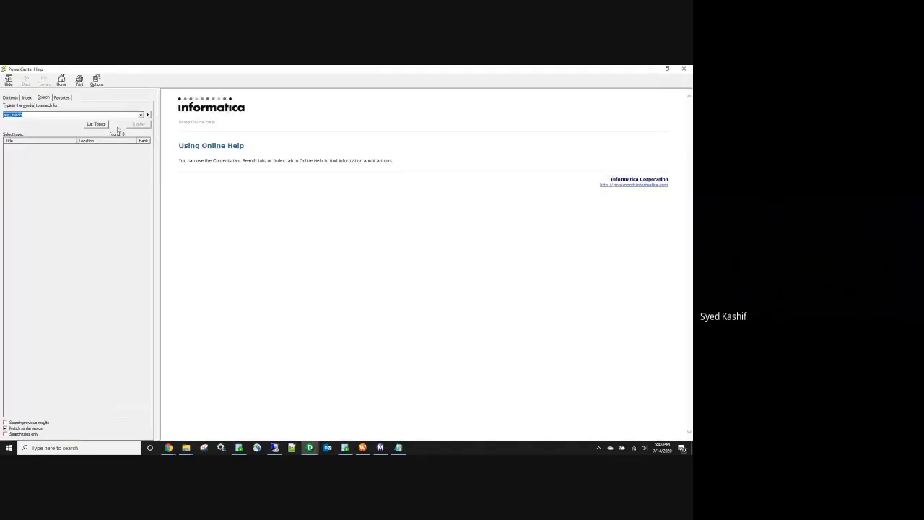
click(98, 125)
double_click(20, 151)
scroll(409, 324, down, 3)
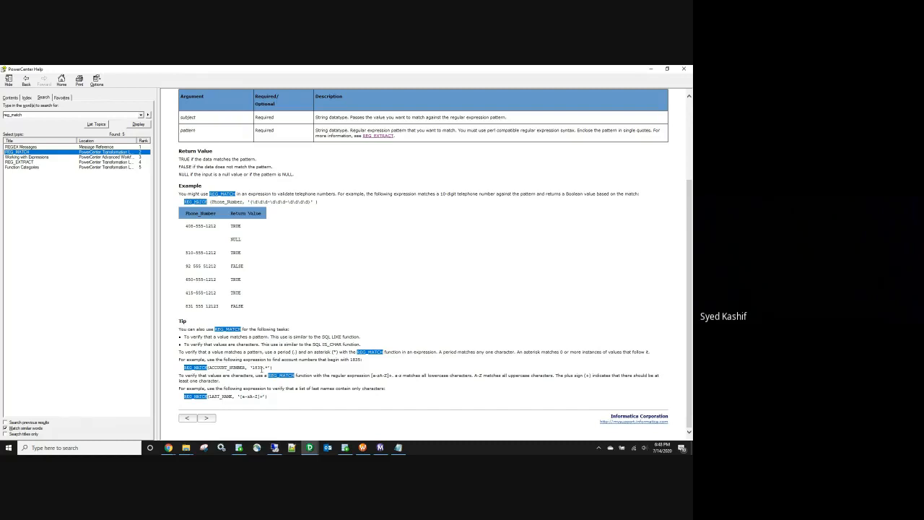
click(309, 447)
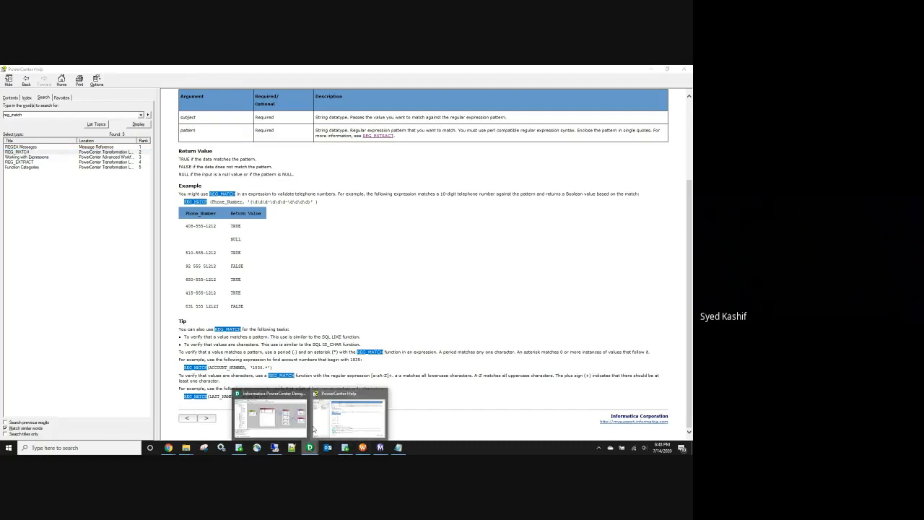
click(287, 417)
Step: Try removing TO_CHAR from v_err_flag's empid check, then restore TO_CHAR( after validation fails
double_click(335, 209)
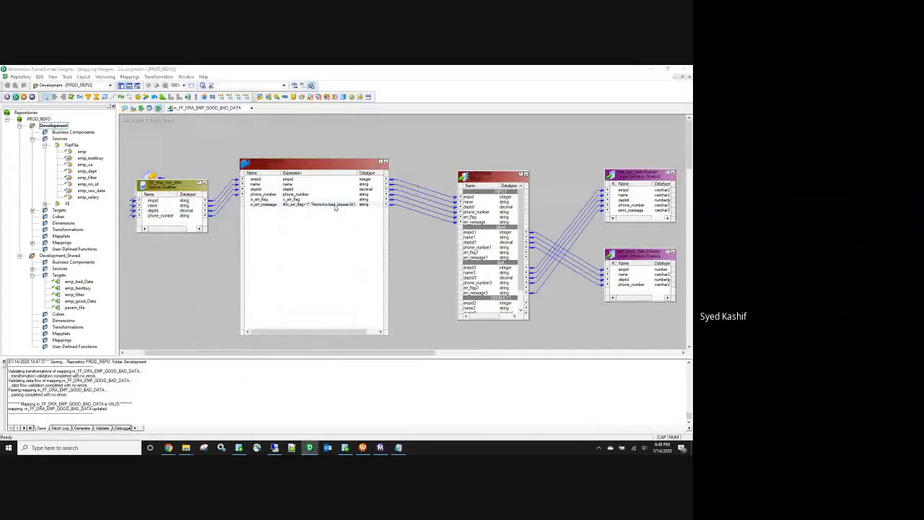
click(398, 318)
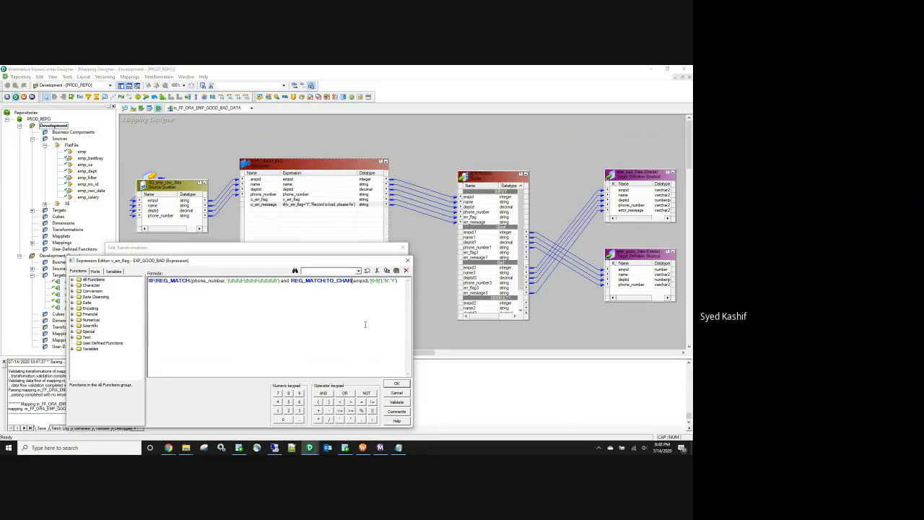
key(BackSpace)
key(BackSpace)
key(BackSpace)
key(BackSpace)
key(BackSpace)
key(BackSpace)
key(BackSpace)
key(BackSpace)
click(397, 402)
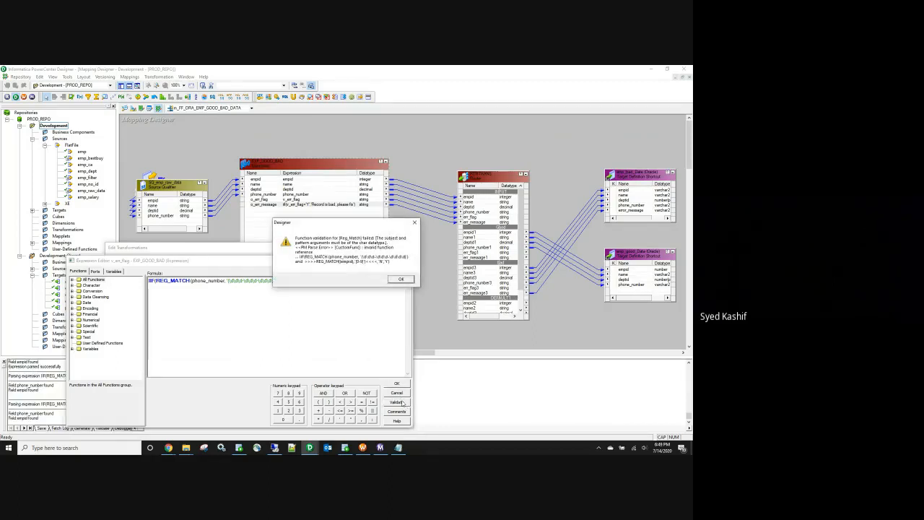
click(400, 280)
click(325, 280)
text(TO_CHAR()
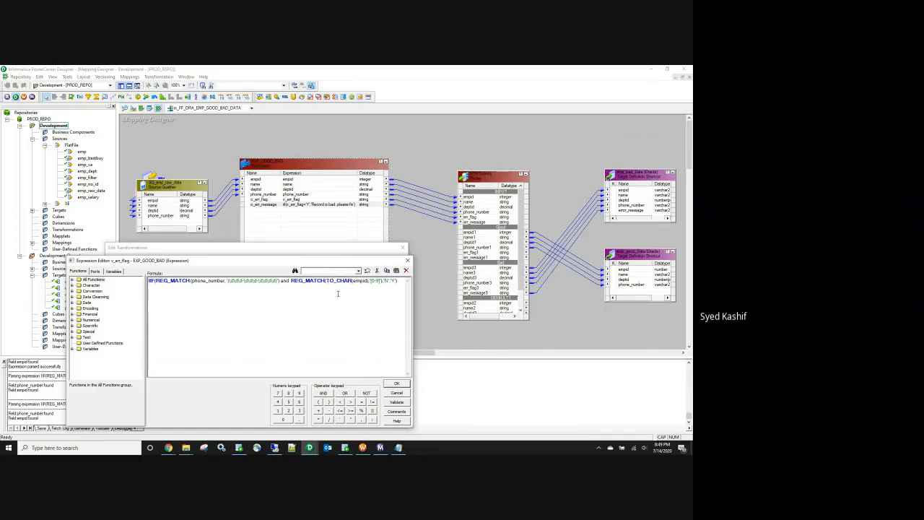
click(396, 402)
click(263, 359)
Step: Replace the empid '[0-9]' pattern with '\d', validate the formula, and save the mapping
key(BackSpace)
key(BackSpace)
key(BackSpace)
key(BackSpace)
key(BackSpace)
key(BackSpace)
key(BackSpace)
key(BackSpace)
text(,'\D')
click(399, 404)
click(264, 361)
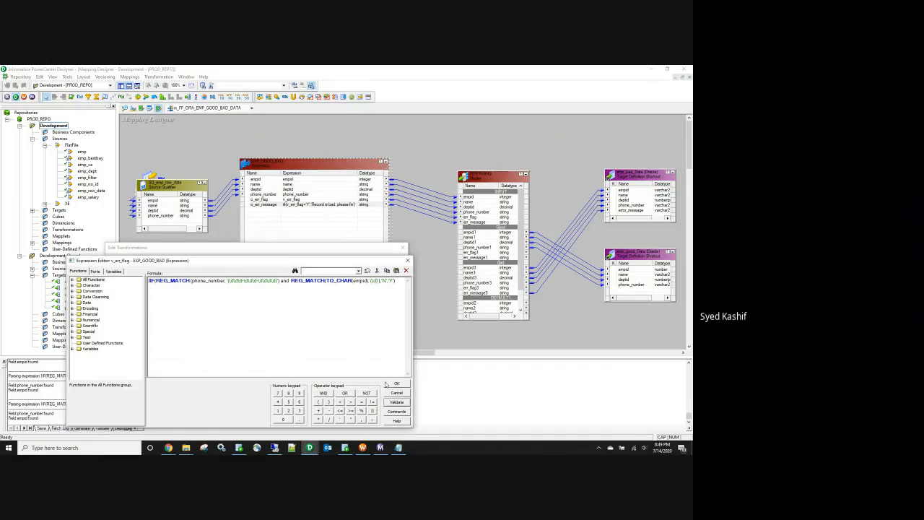
click(390, 384)
click(317, 425)
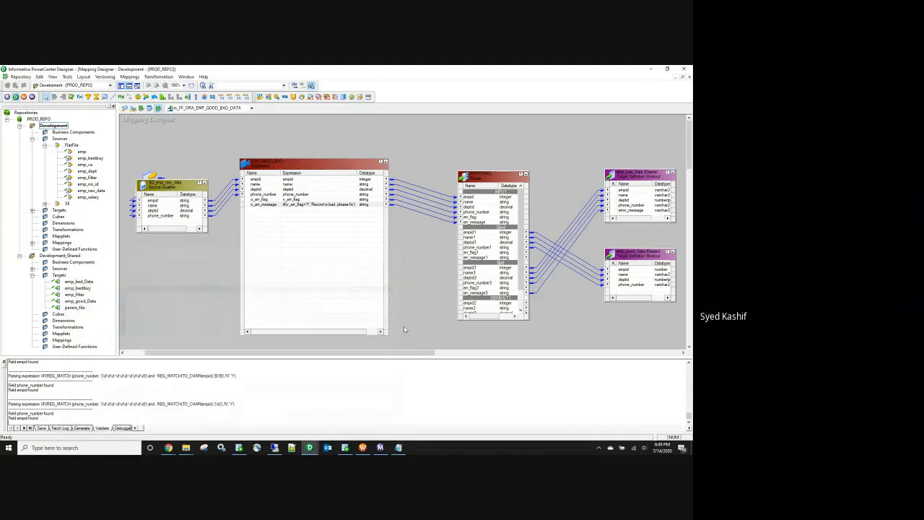
key(ctrl+s)
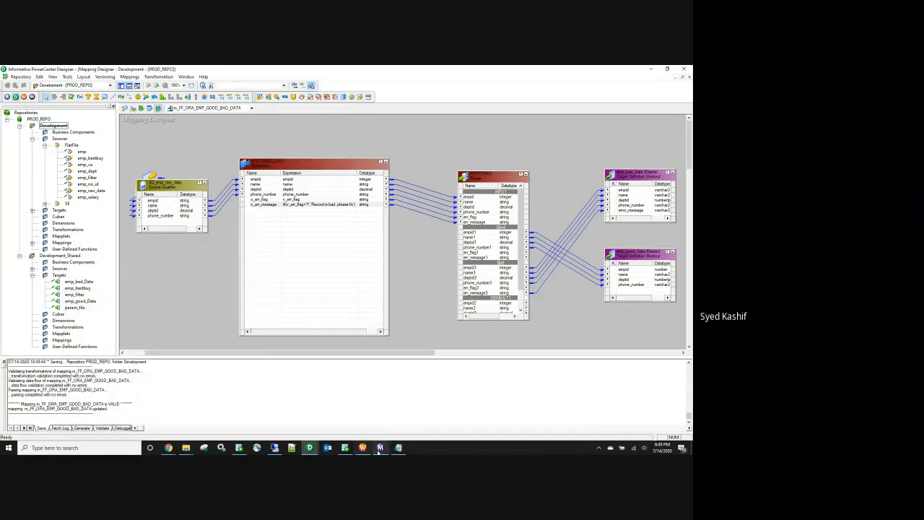
Step: Refresh the session with the updated mapping and save the workflow
click(362, 447)
right_click(272, 148)
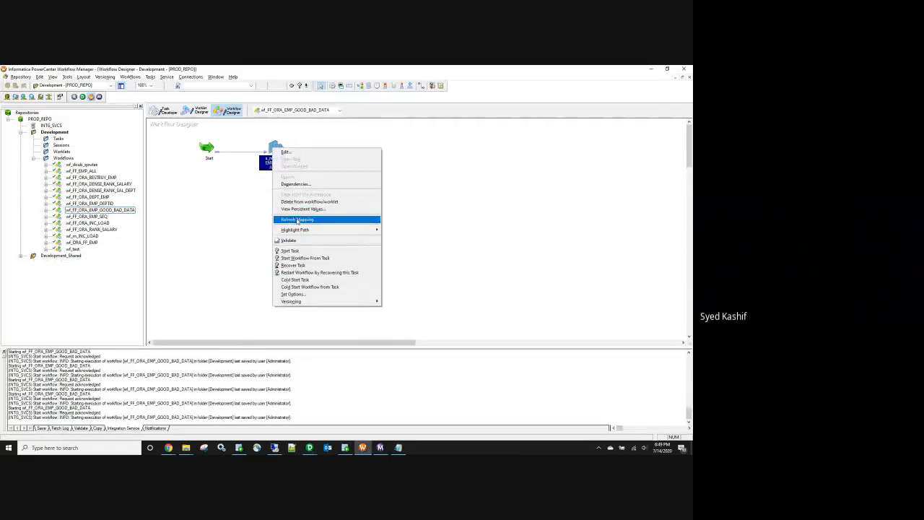
click(297, 220)
key(ctrl+s)
Step: Rerun the workflow and confirm 1 bad row and 3 good rows were loaded
right_click(296, 221)
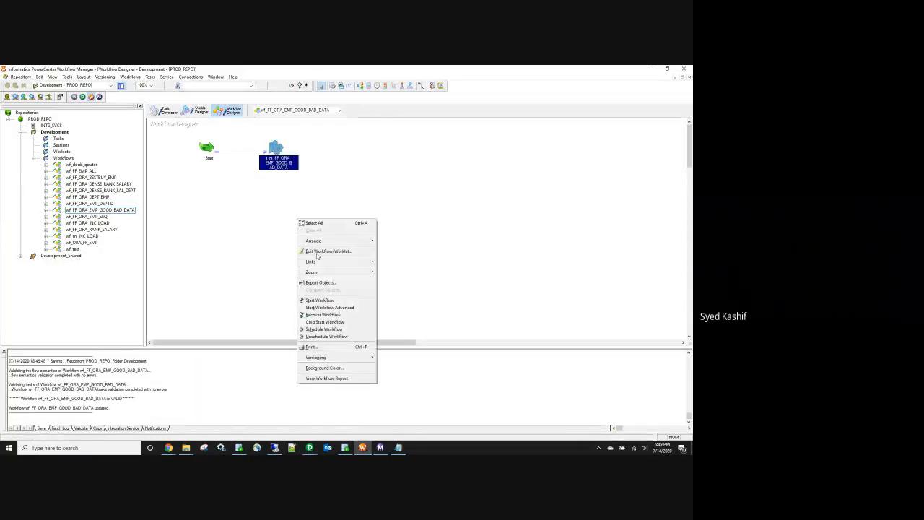
click(325, 301)
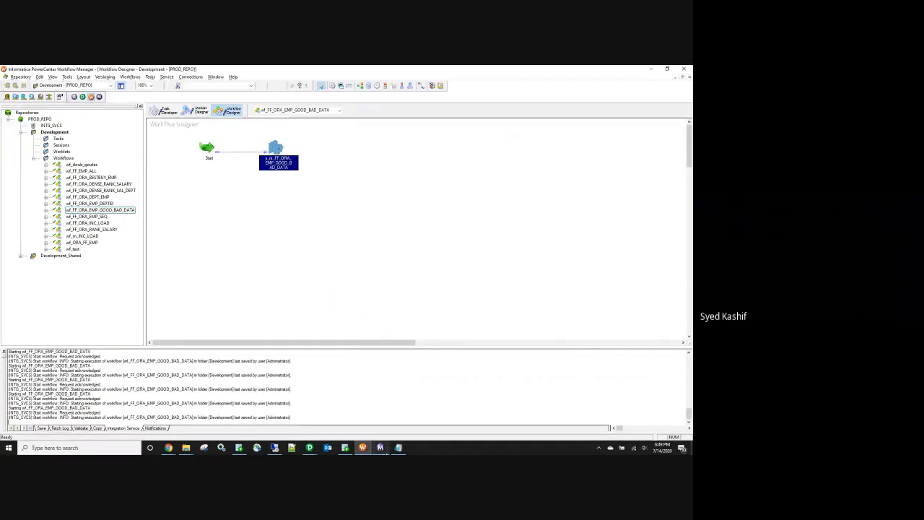
click(160, 122)
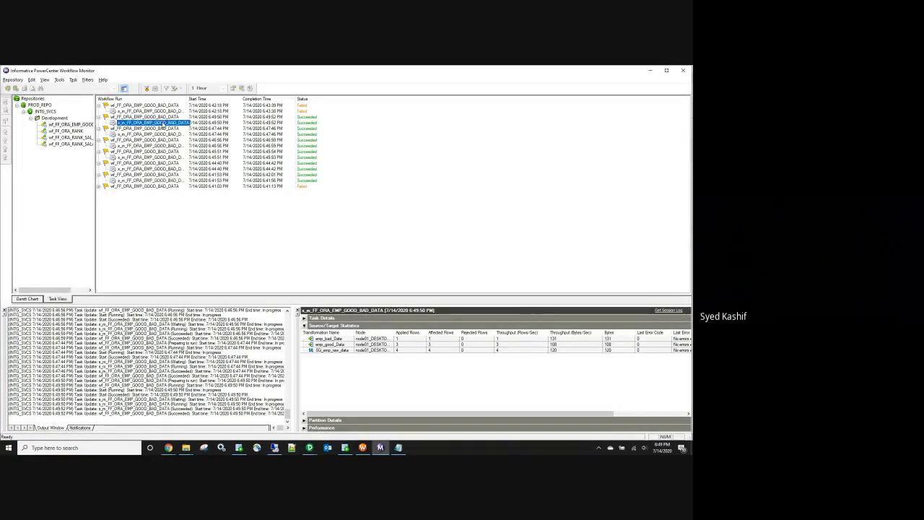
click(346, 448)
Step: Rerun the emp_GOOD_DaTA query showing three rows, then bring the Designer mapping forward
click(140, 110)
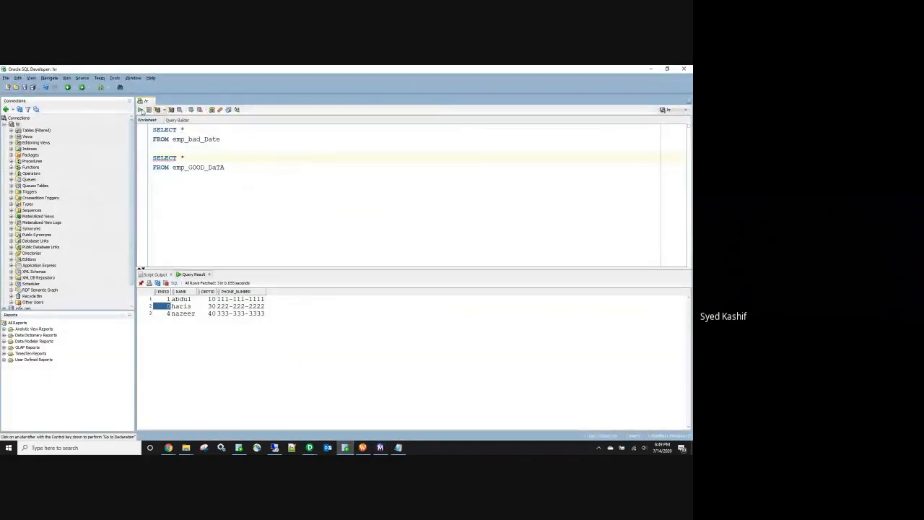
click(163, 306)
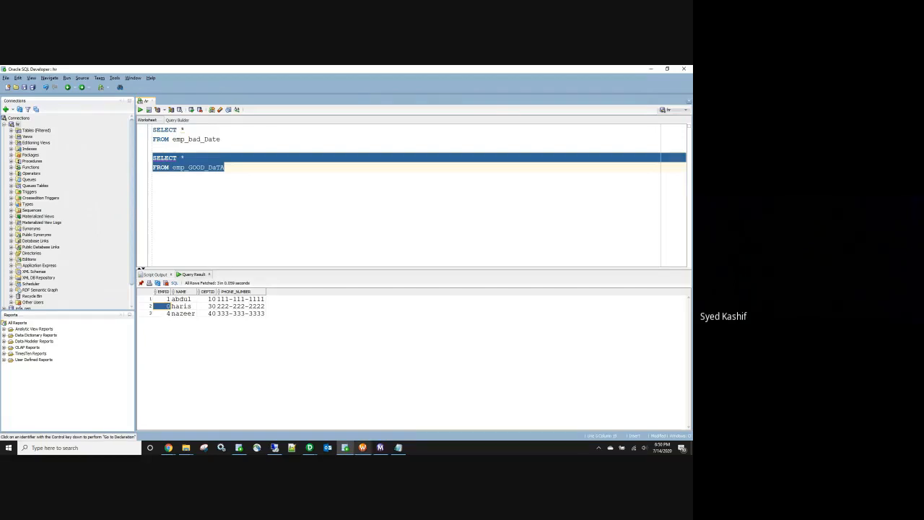
mouse_move(363, 447)
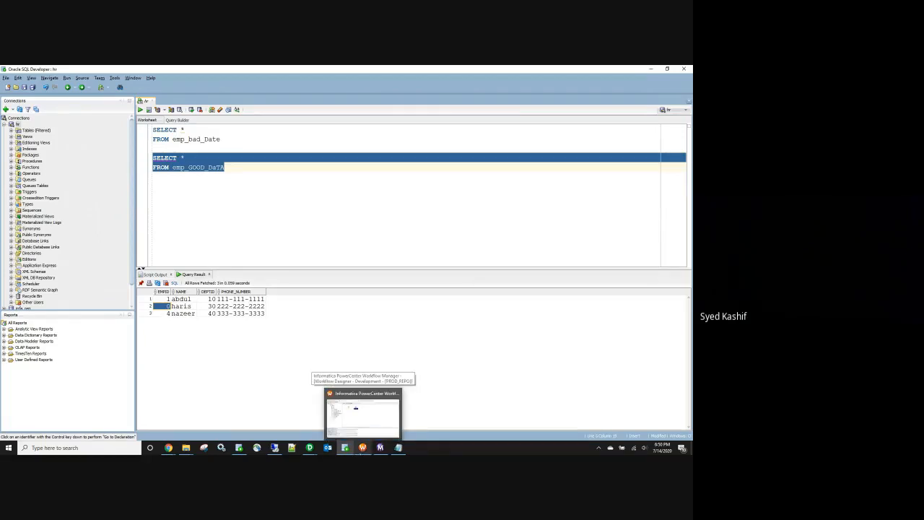
mouse_move(310, 448)
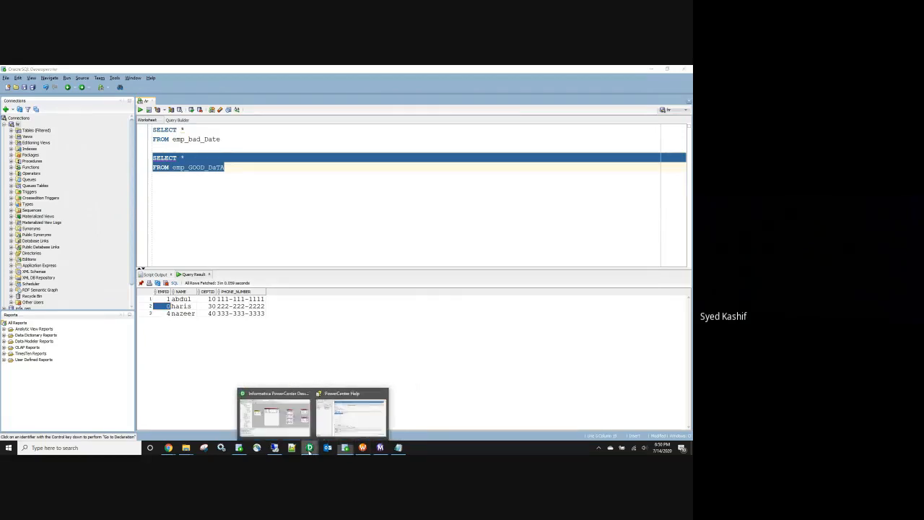
click(288, 408)
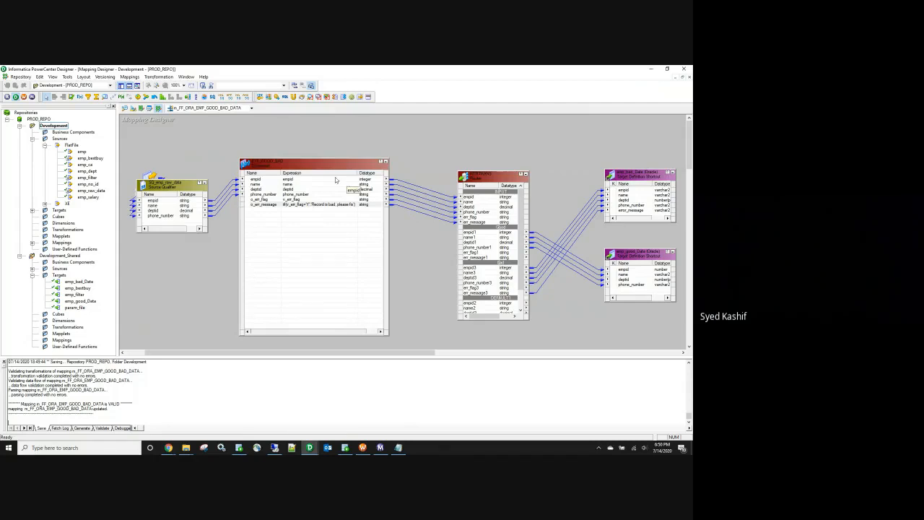
Step: Propagate the Source Qualifier empid port's attributes forward through the mapping
right_click(148, 200)
click(174, 224)
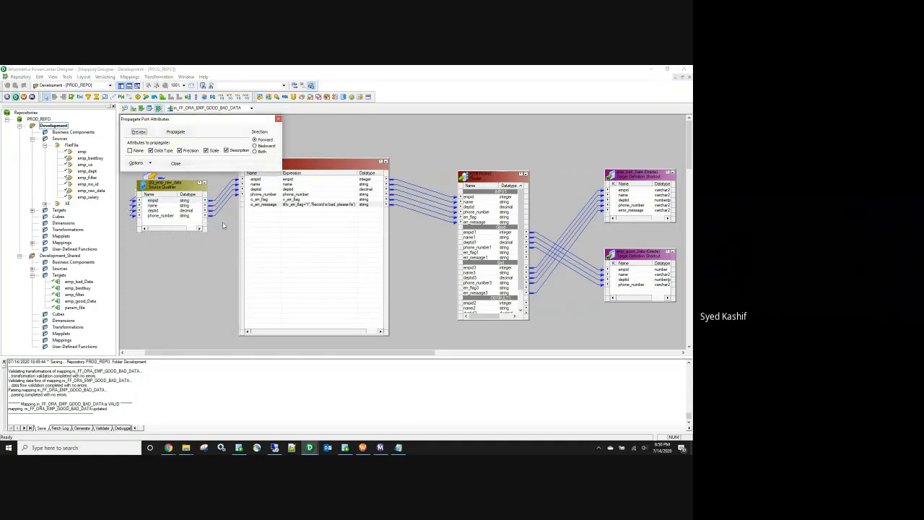
click(175, 132)
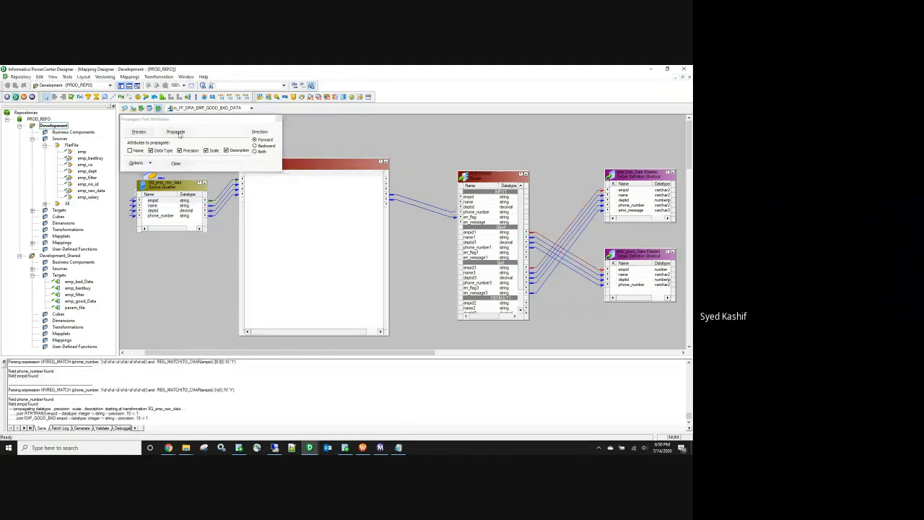
click(175, 163)
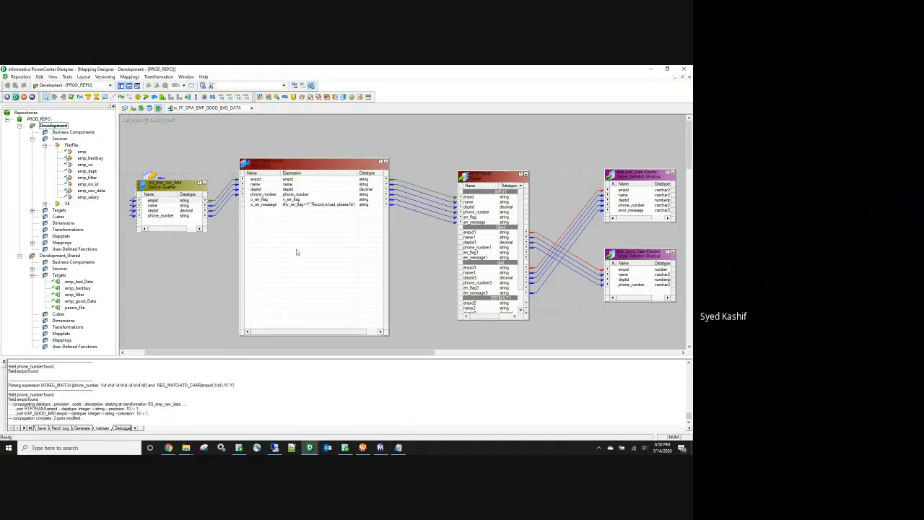
Step: Save the mapping and confirm it validates
click(310, 205)
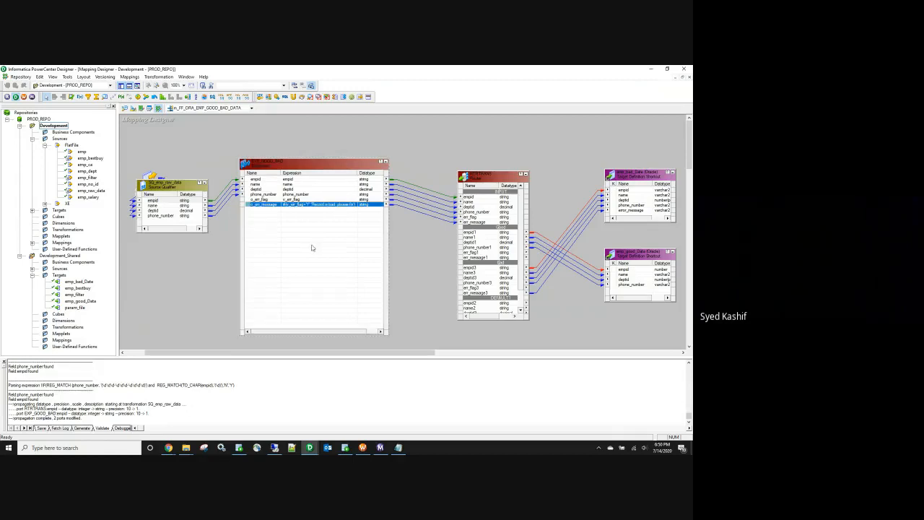
key(ctrl+s)
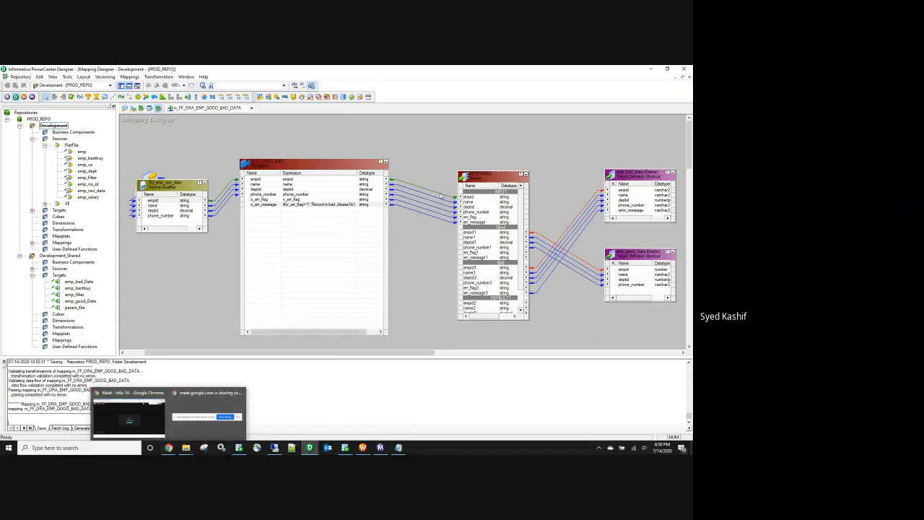
click(410, 233)
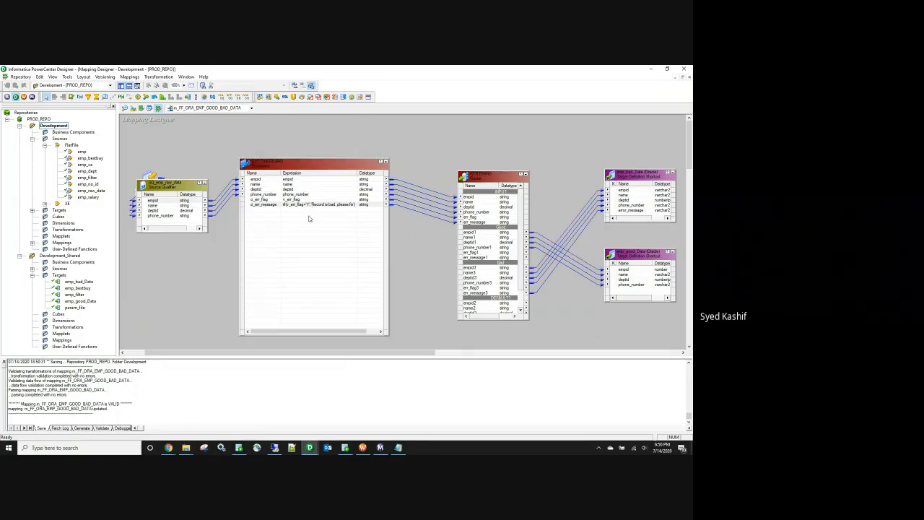
click(362, 447)
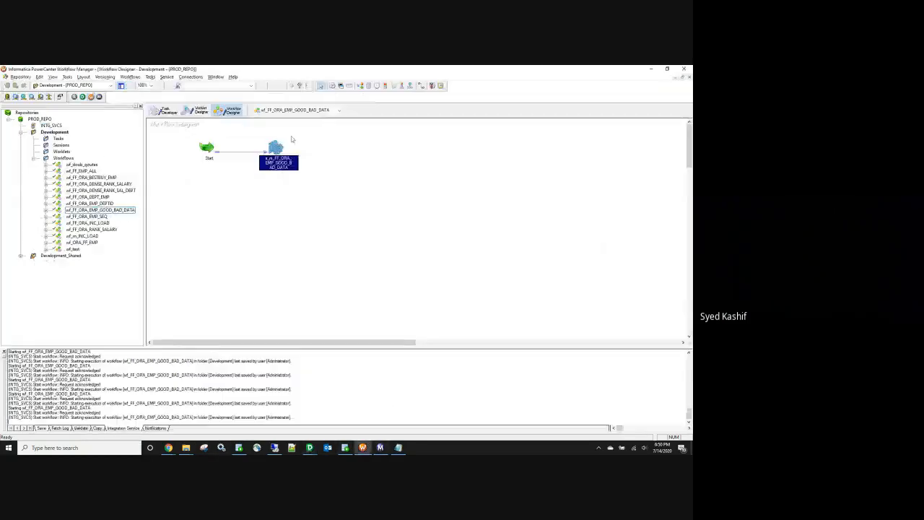
Step: Refresh the session's mapping and save the workflow
right_click(275, 148)
click(299, 222)
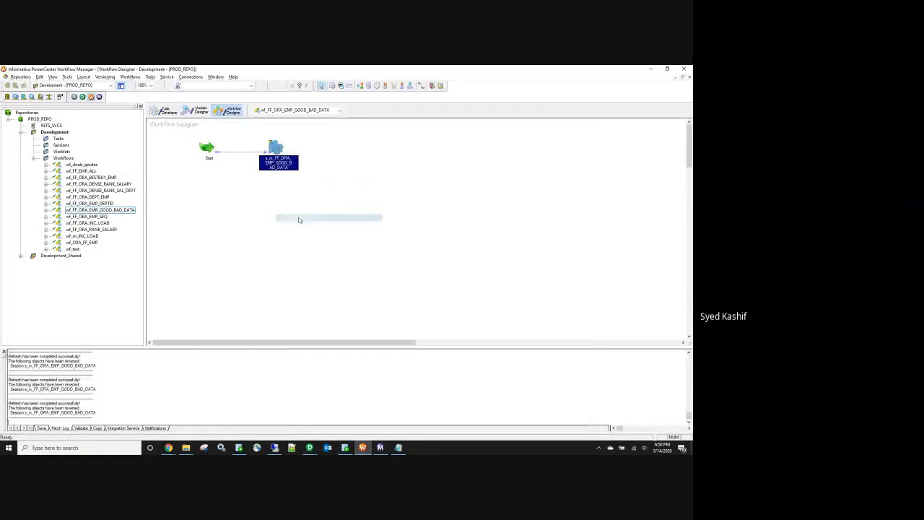
key(ctrl+s)
Step: Start the workflow again and check the run's row statistics: 2 good, 2 bad
right_click(299, 220)
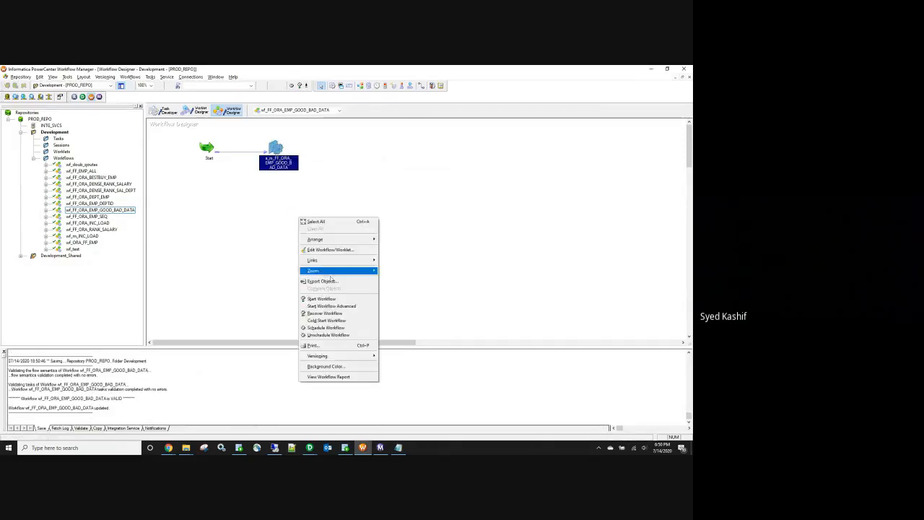
click(332, 299)
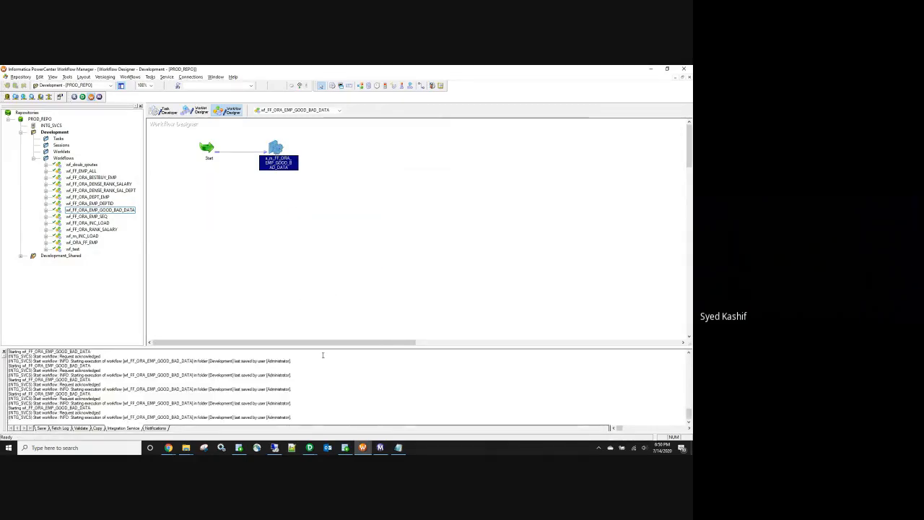
click(161, 123)
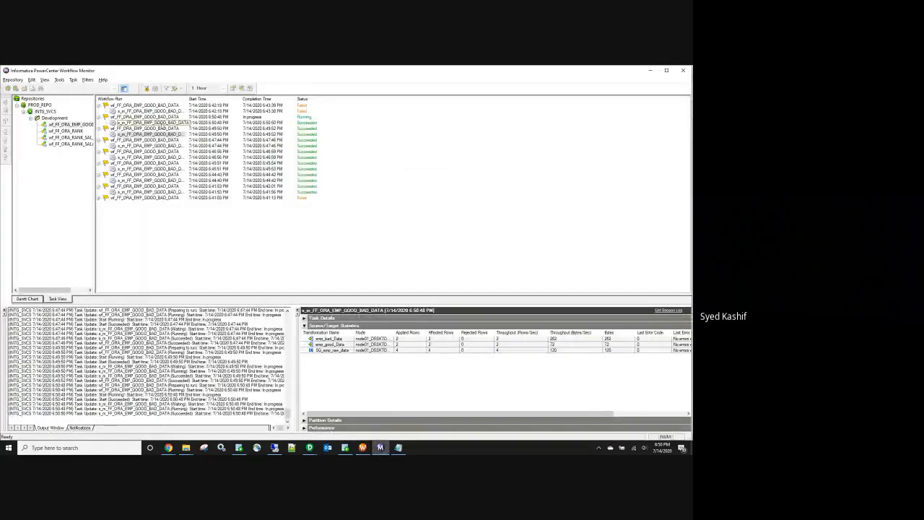
mouse_move(240, 448)
click(345, 447)
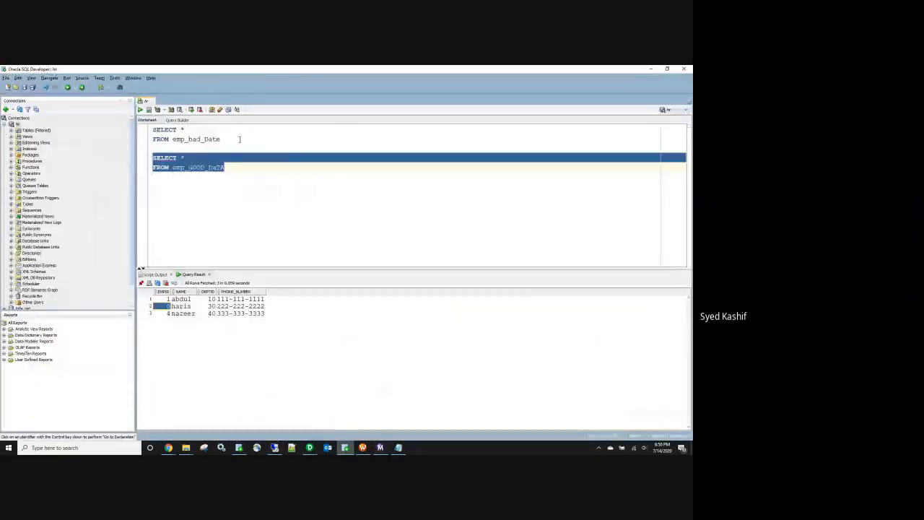
Step: Run the emp_bad_Date query, showing the bad phone 123-45-6789 and non-numeric empid c
drag(220, 139, 151, 129)
click(140, 109)
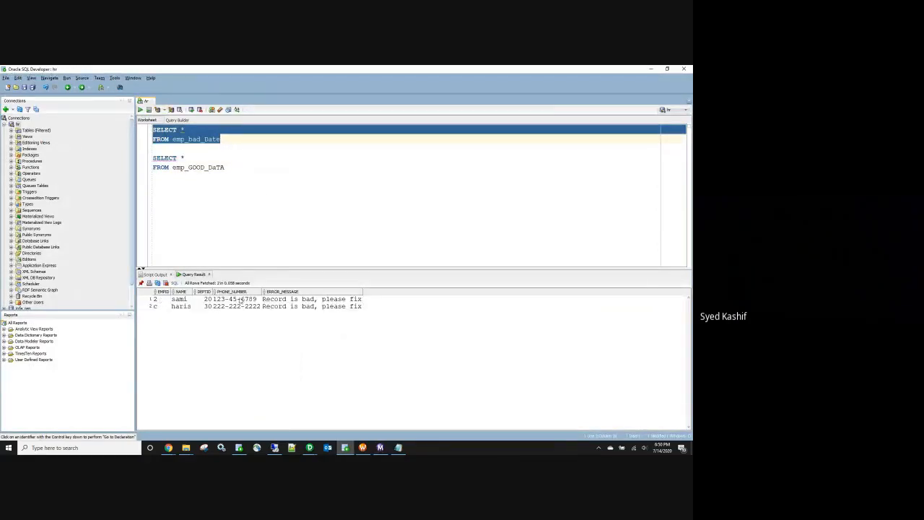
click(239, 300)
click(161, 306)
Step: Run the emp_GOOD_DaTA query and review its two clean rows
drag(224, 166, 142, 156)
click(140, 109)
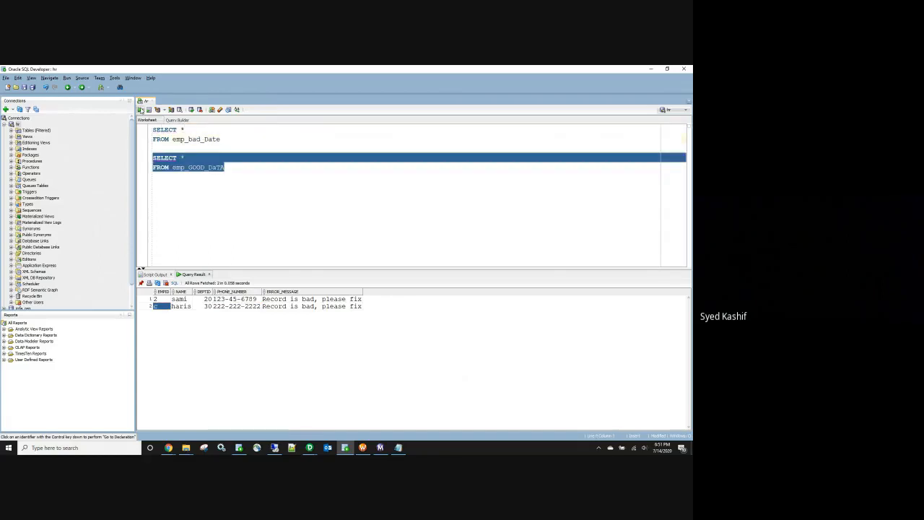
drag(166, 299, 246, 307)
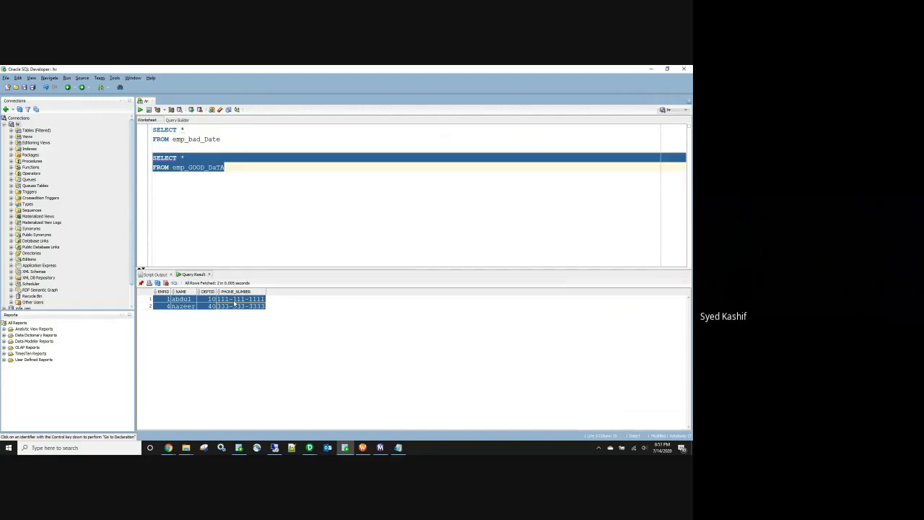
click(249, 216)
click(310, 448)
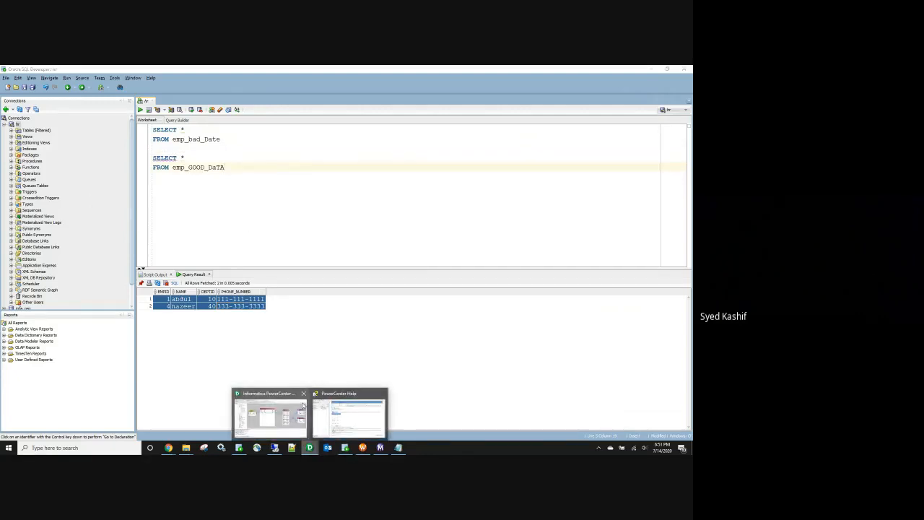
Step: Copy the full v_err_flag REG_MATCH formula from EXP_GOOD_BAD's Expression Editor
click(285, 410)
double_click(300, 204)
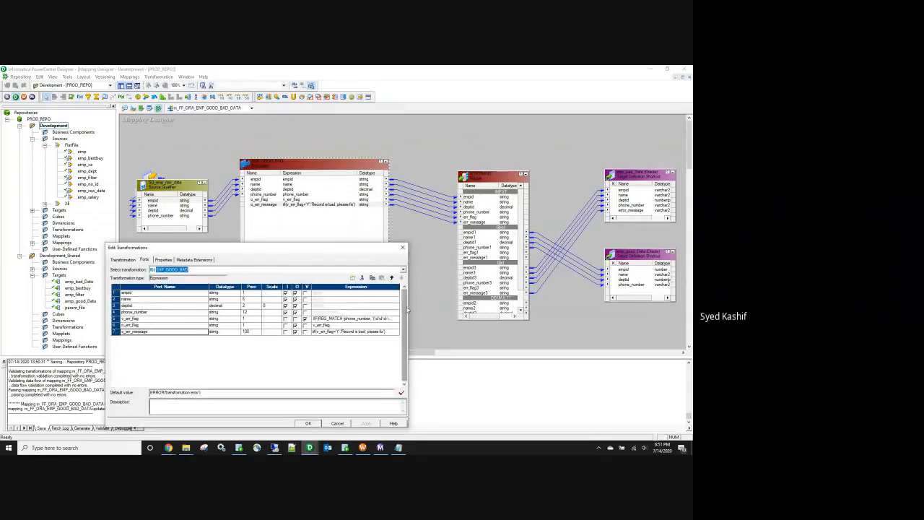
drag(410, 310, 550, 310)
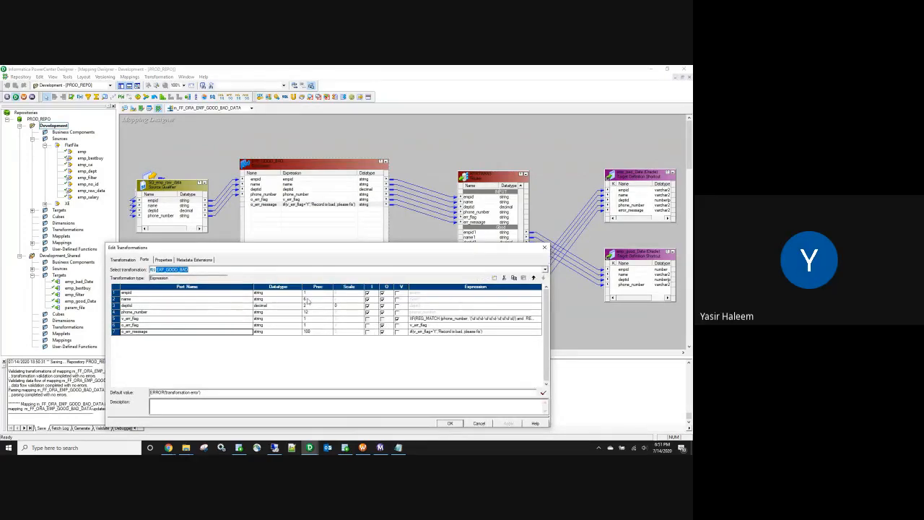
drag(254, 287, 189, 286)
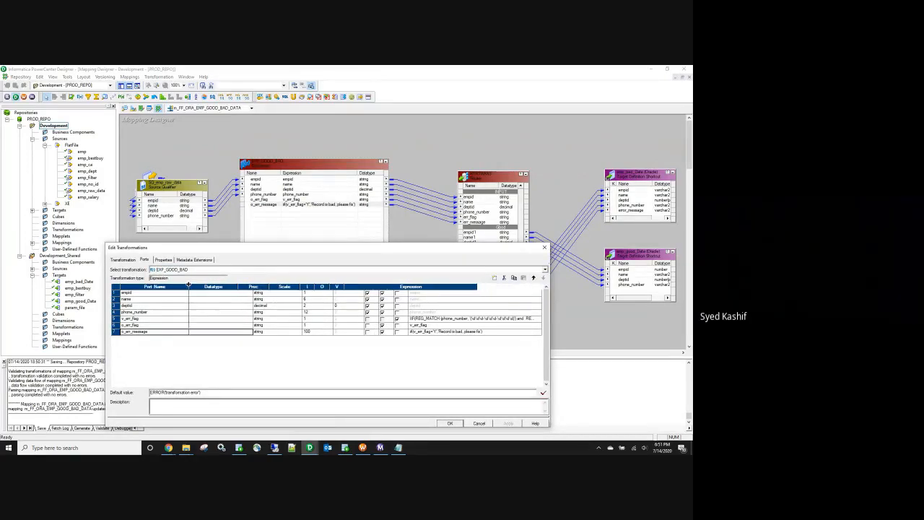
drag(477, 287, 532, 287)
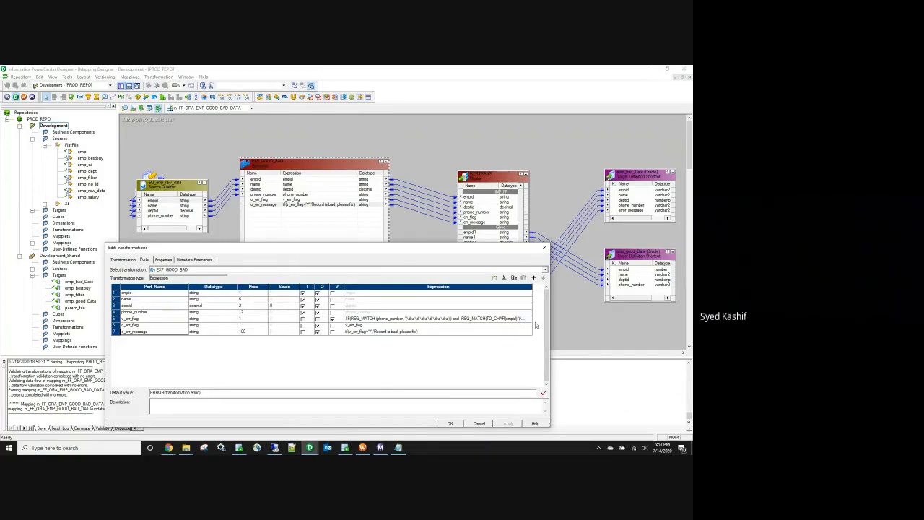
click(532, 320)
click(529, 319)
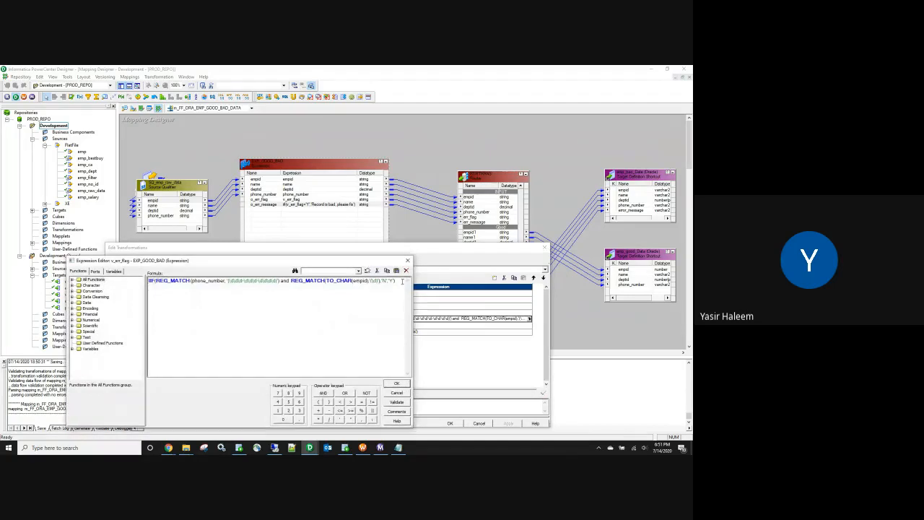
drag(400, 288, 147, 281)
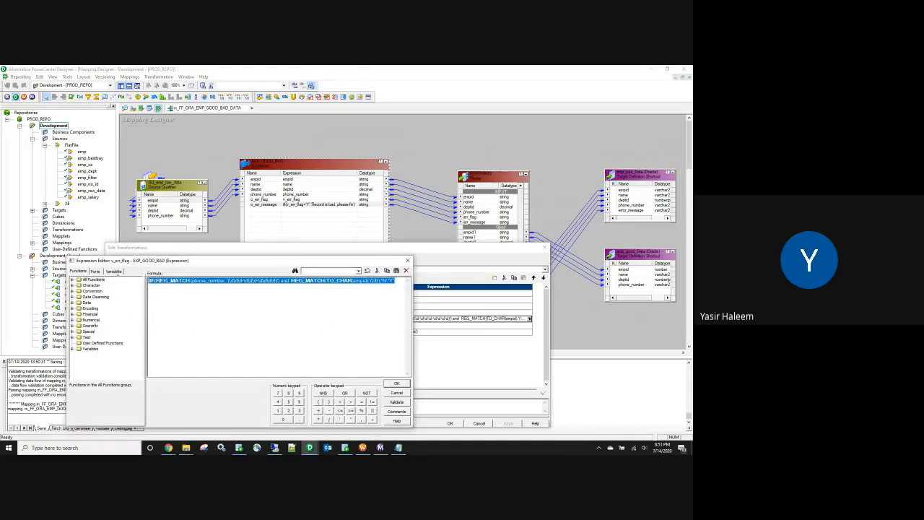
click(407, 260)
click(450, 423)
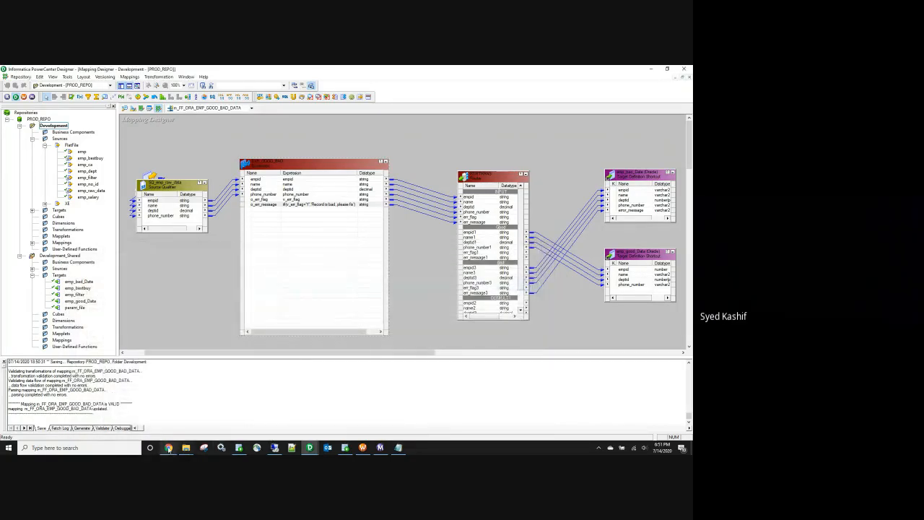
Step: Paste and send the formula in the Google Meet chat
click(134, 415)
click(575, 112)
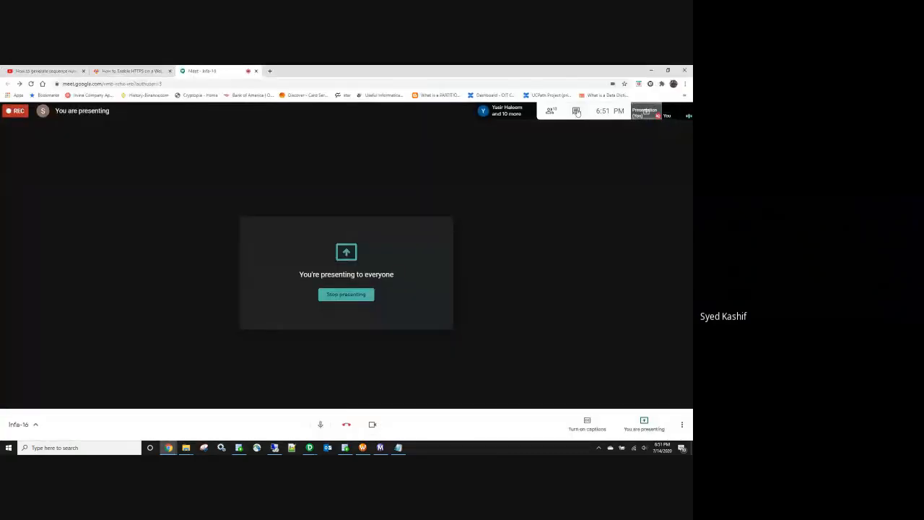
key(ctrl+v)
key(Return)
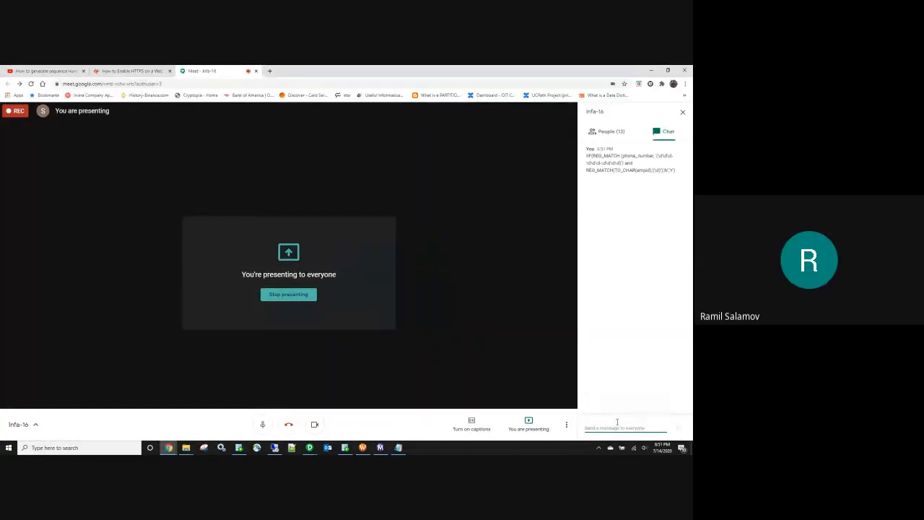
click(650, 72)
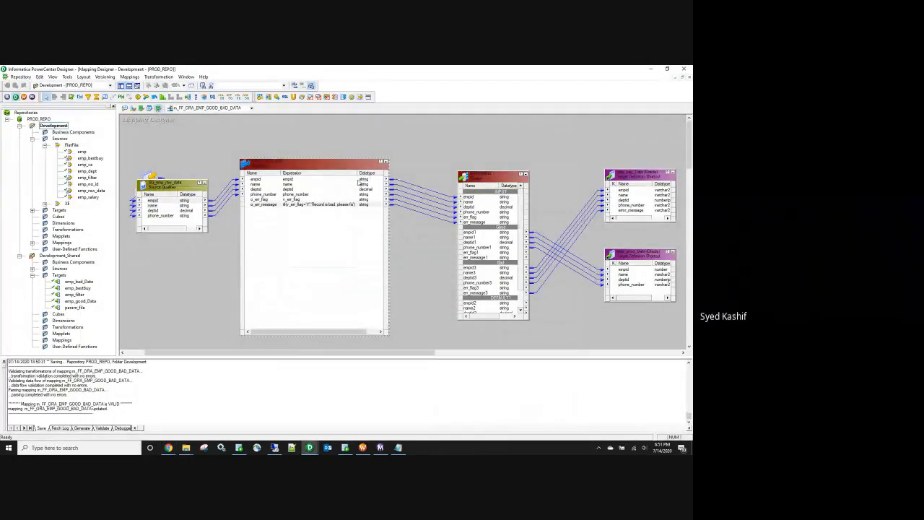
Step: Review v_err_flag's REG_MATCH(TO_CHAR(empid),'\d') check and resave the unchanged mapping
double_click(355, 205)
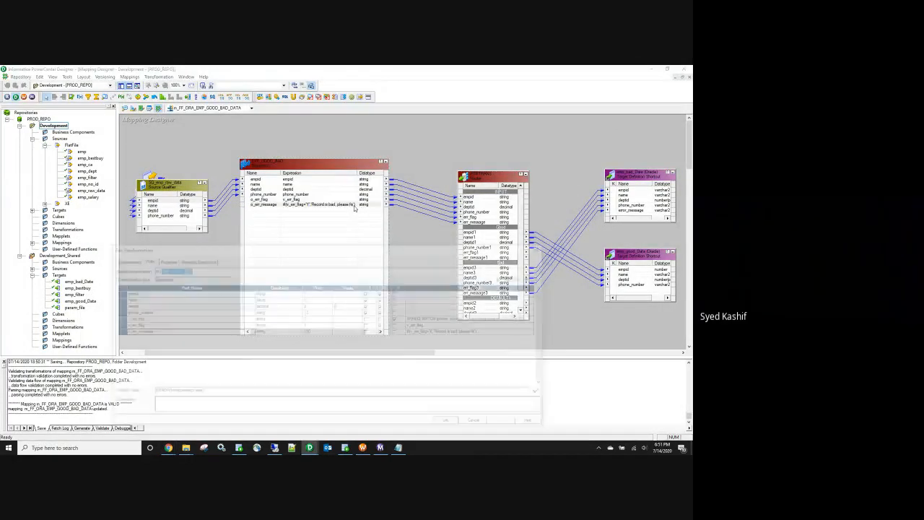
click(539, 319)
click(538, 318)
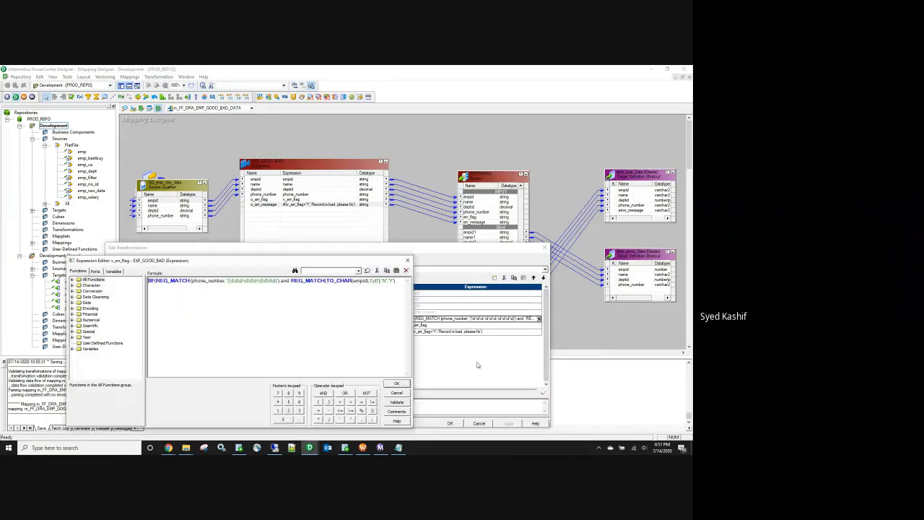
drag(377, 281, 371, 281)
click(387, 294)
double_click(359, 281)
drag(378, 281, 373, 281)
click(397, 383)
click(450, 424)
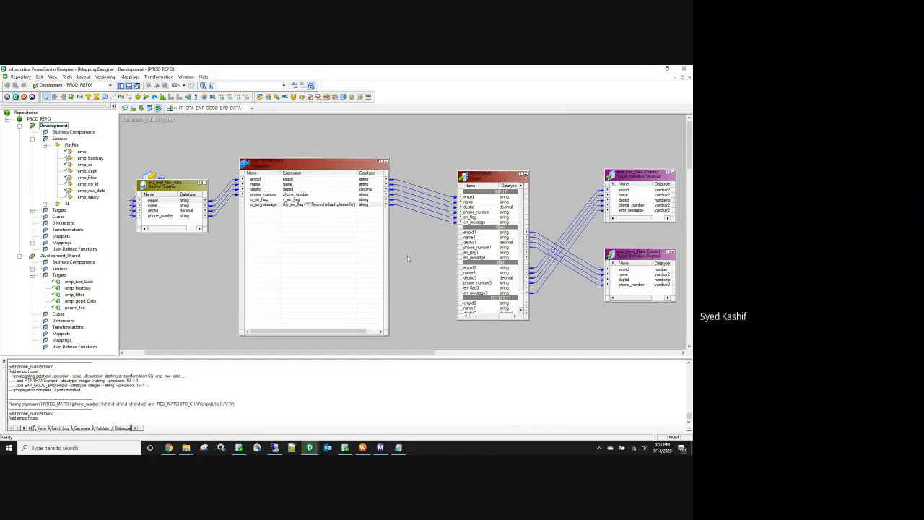
key(ctrl+s)
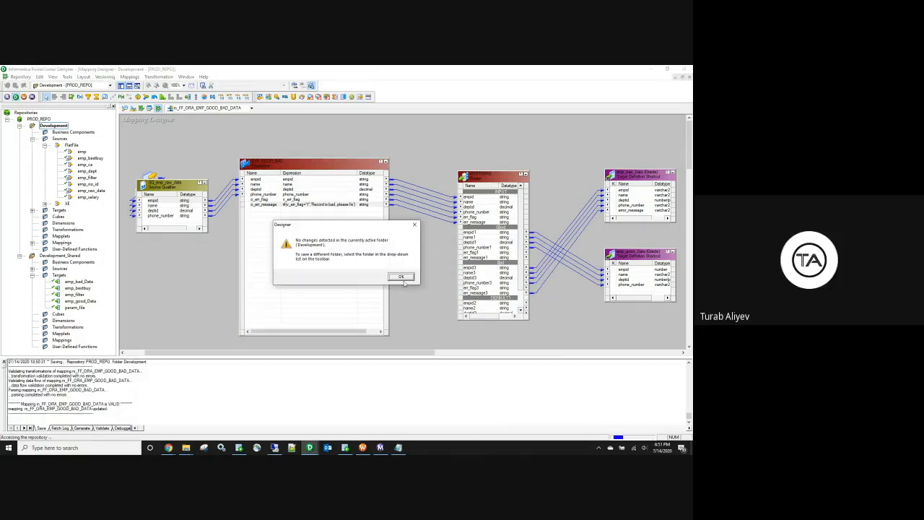
click(403, 280)
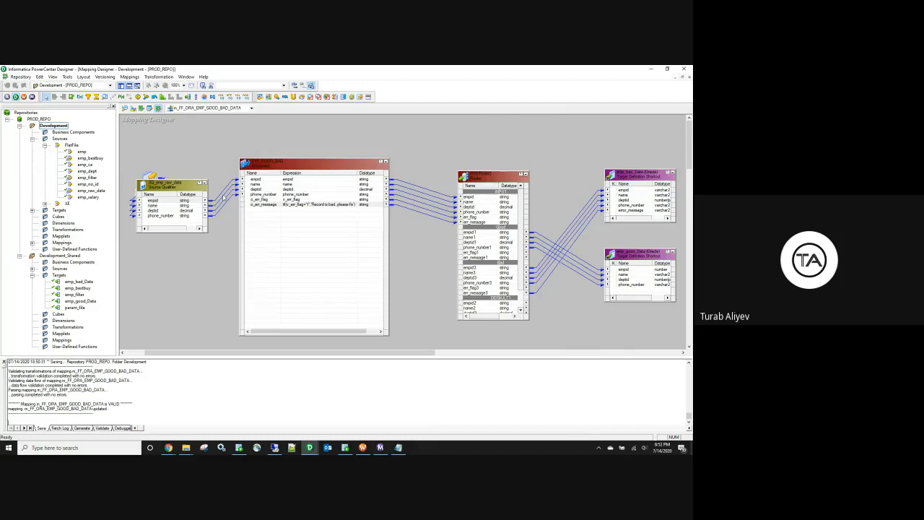
right_click(200, 136)
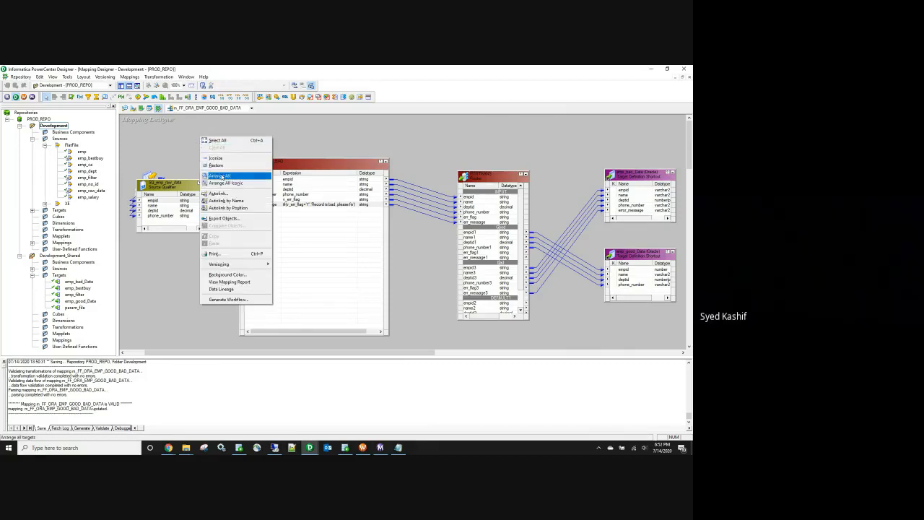
Step: Arrange all mapping objects in one row and open EXP_GOOD_BAD
click(229, 176)
click(222, 191)
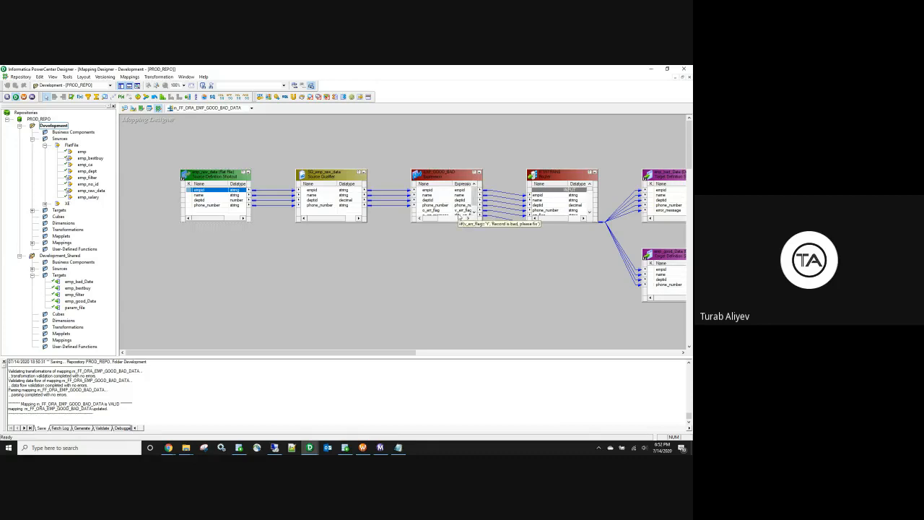
double_click(557, 205)
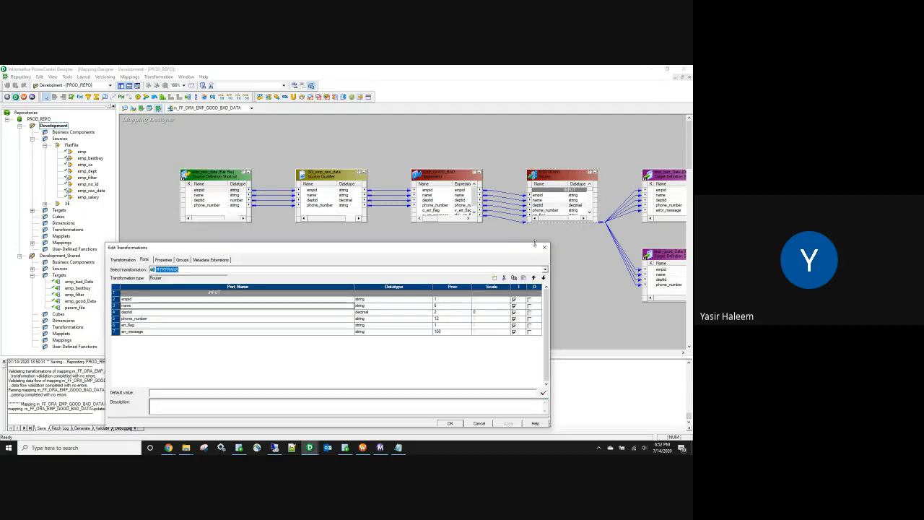
click(544, 247)
click(444, 210)
double_click(443, 210)
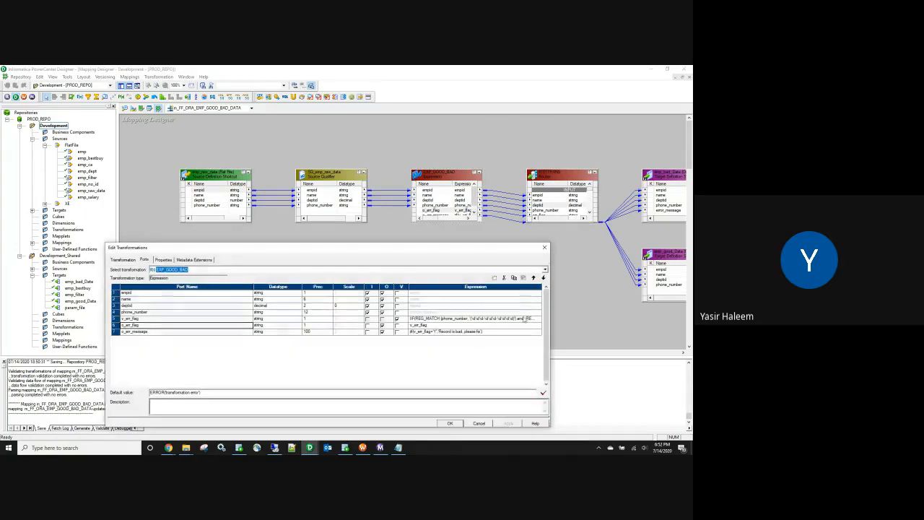
Step: Drop TO_CHAR so v_err_flag uses REG_MATCH(empid,'\d'), validate it, and save the mapping
click(537, 319)
click(537, 319)
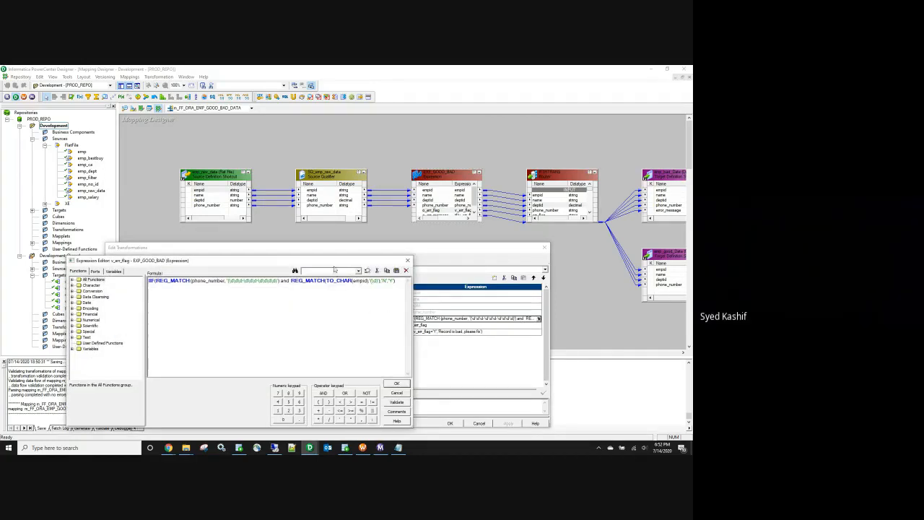
drag(332, 261, 440, 348)
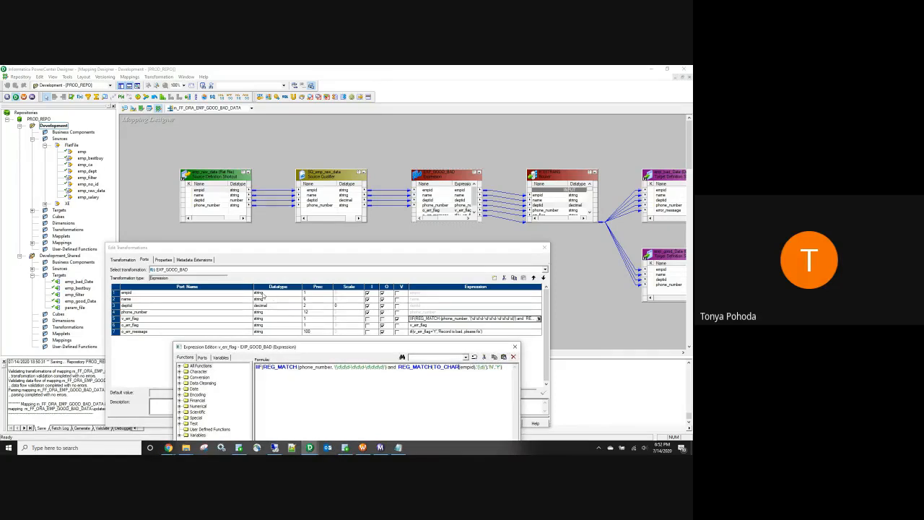
drag(364, 349, 360, 272)
key(BackSpace)
key(BackSpace)
key(BackSpace)
key(BackSpace)
key(BackSpace)
key(BackSpace)
key(BackSpace)
key(BackSpace)
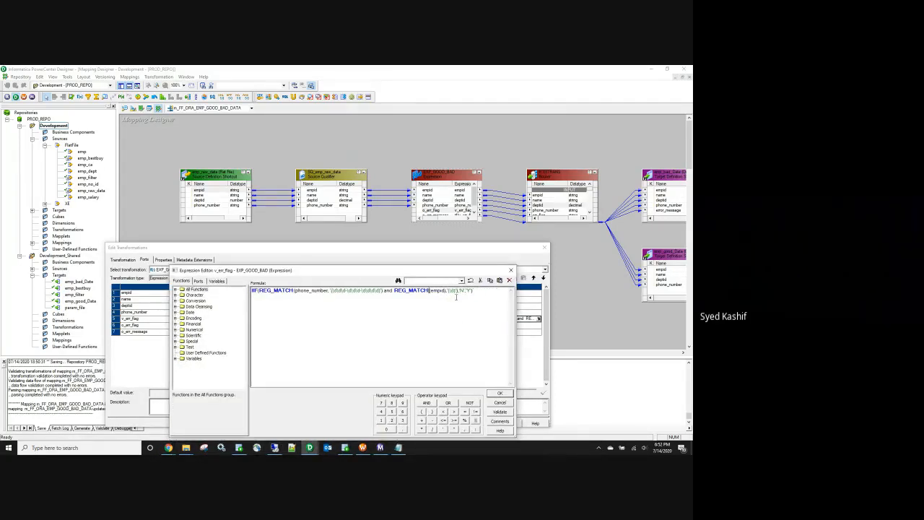
click(503, 412)
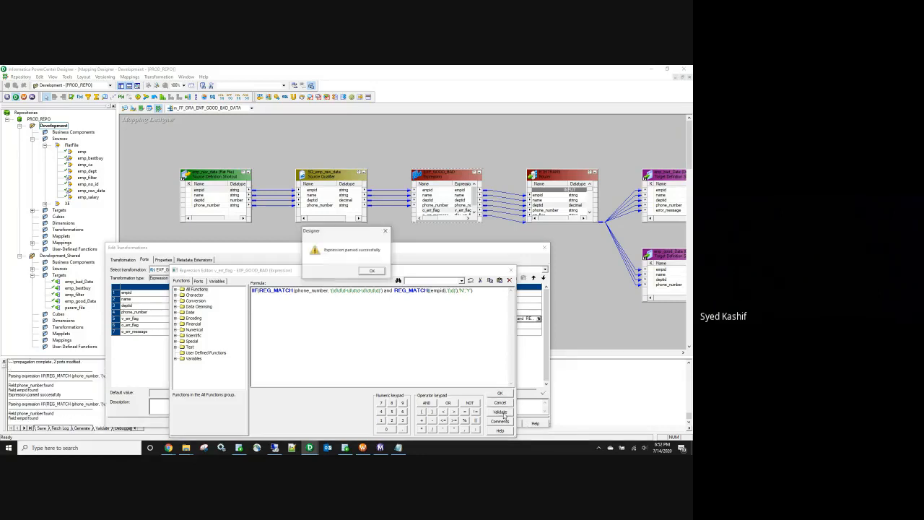
click(372, 272)
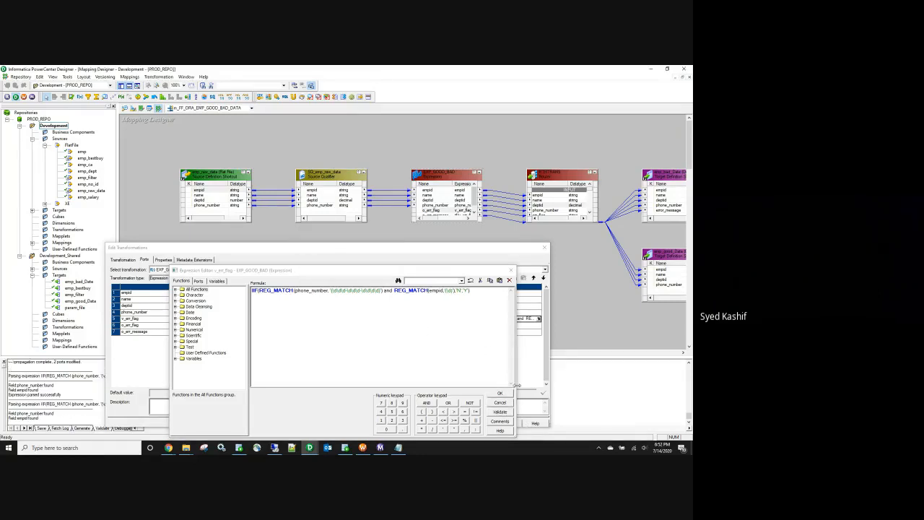
click(498, 411)
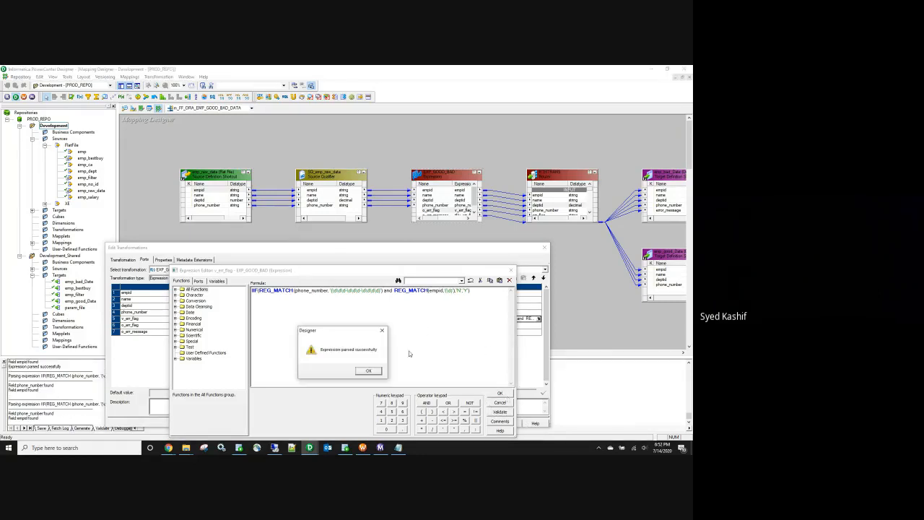
click(367, 371)
click(501, 394)
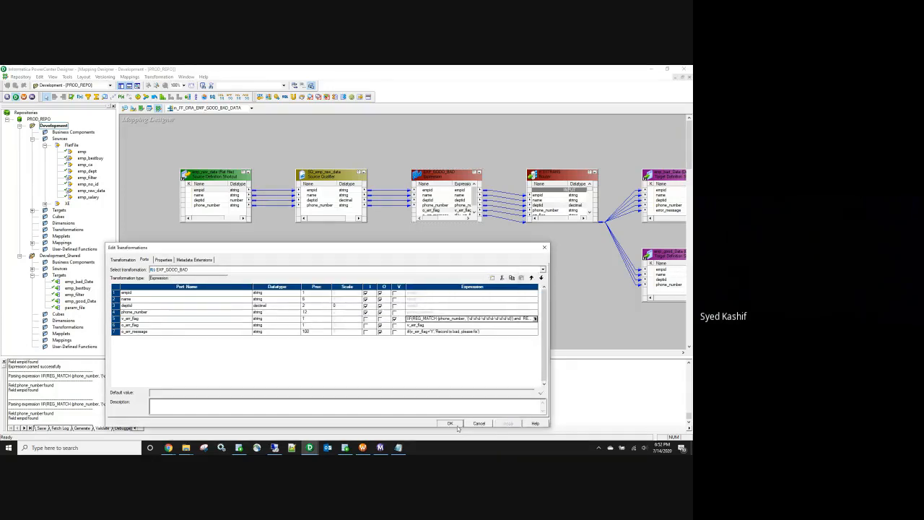
click(461, 423)
key(ctrl+s)
click(362, 448)
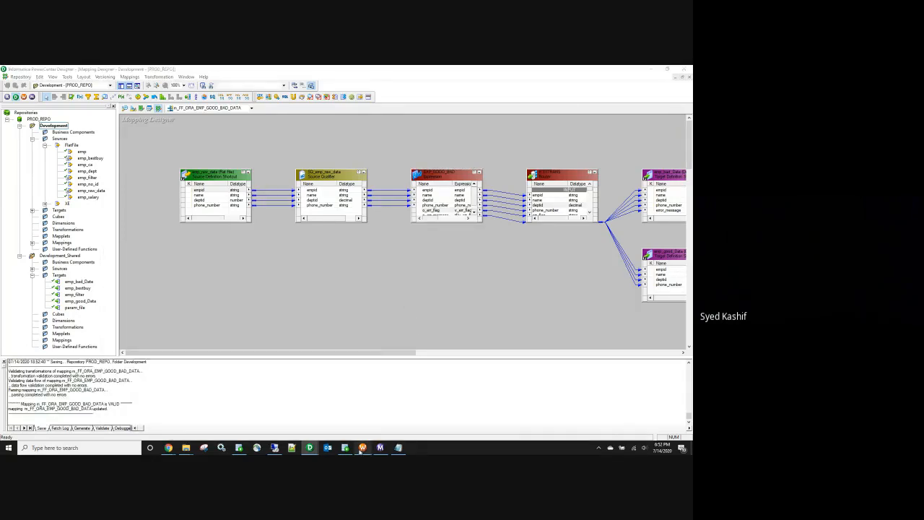
Step: Refresh the session with the updated mapping and save the workflow
right_click(277, 146)
click(306, 217)
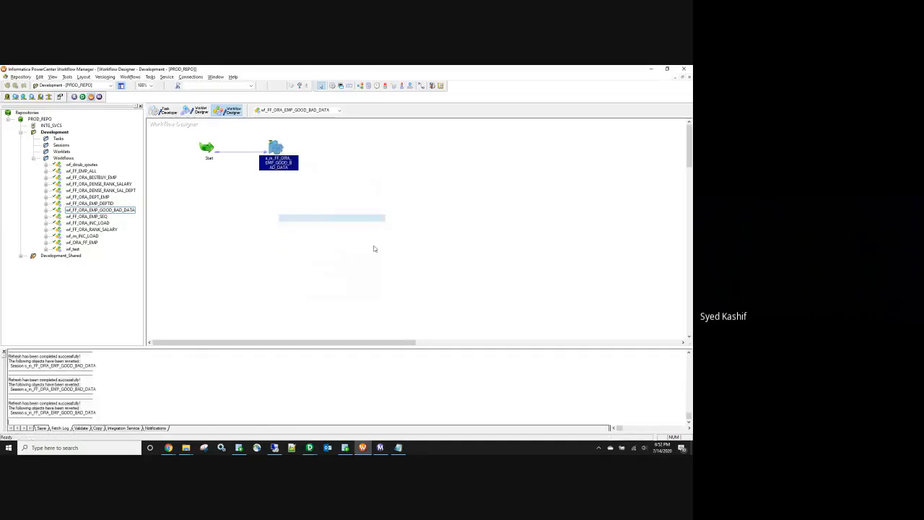
key(ctrl+s)
Step: Start the good/bad data workflow, then bring up the SrcFiles folder
right_click(373, 247)
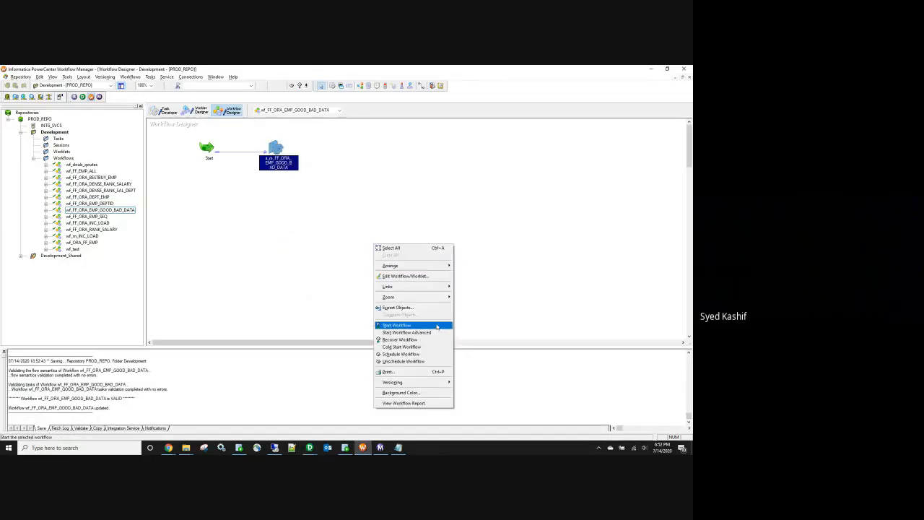
click(436, 325)
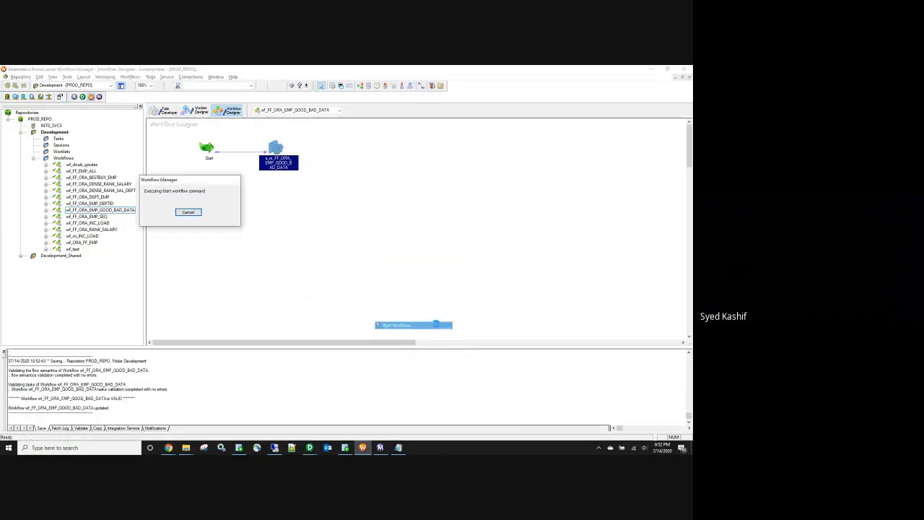
click(380, 448)
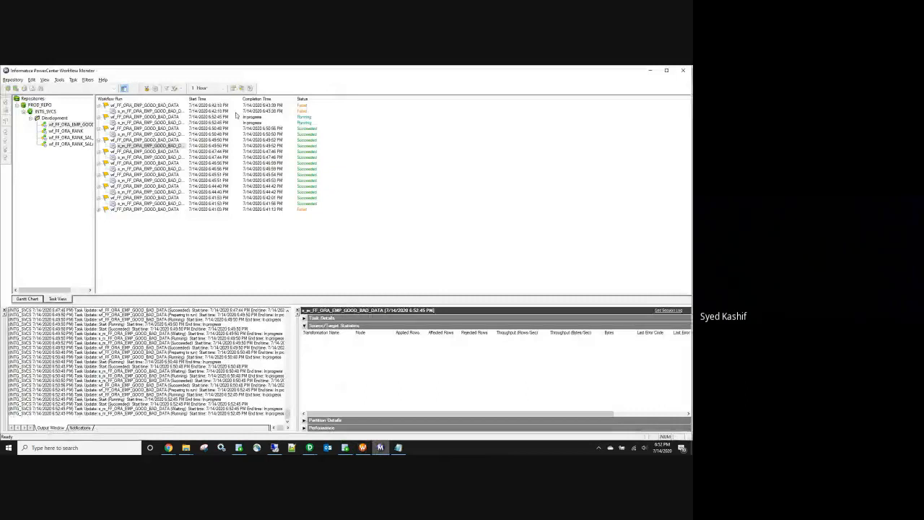
click(185, 449)
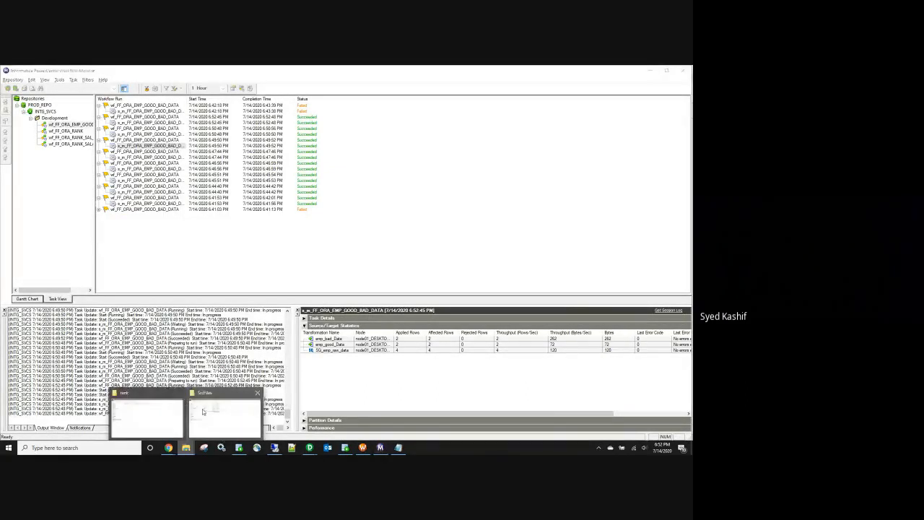
click(204, 415)
Step: Append two records to emp_raw_data, one with empid 5 and one with non-numeric empid d, and save
double_click(156, 186)
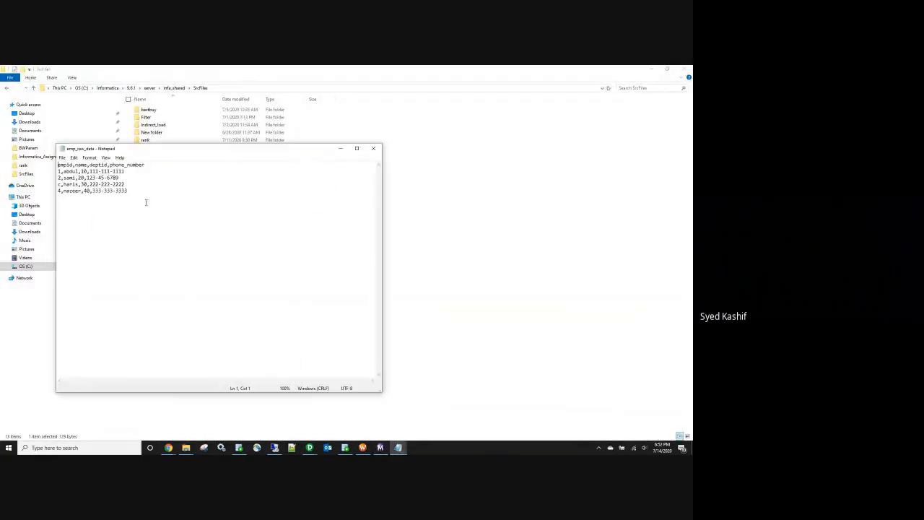
key(Return)
text(555-555-5)
text(0,)
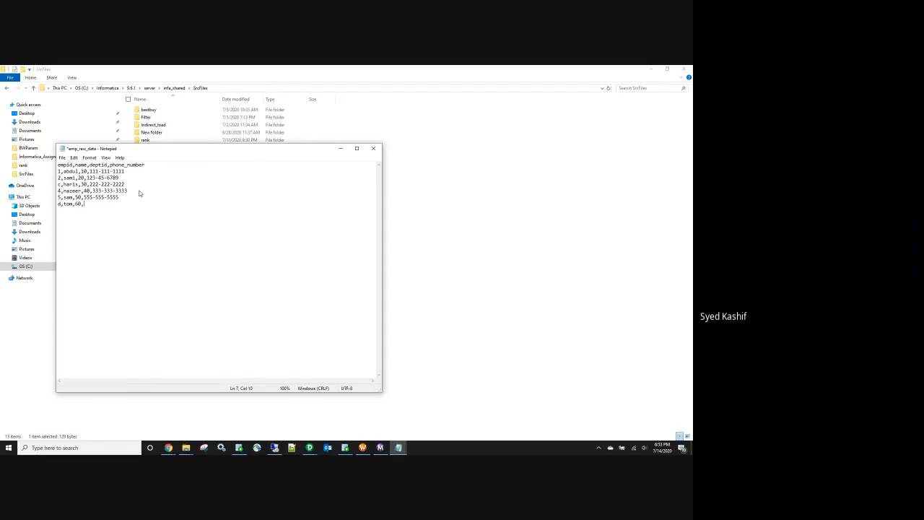
text(666066)
text(-666-666)
click(372, 151)
click(326, 261)
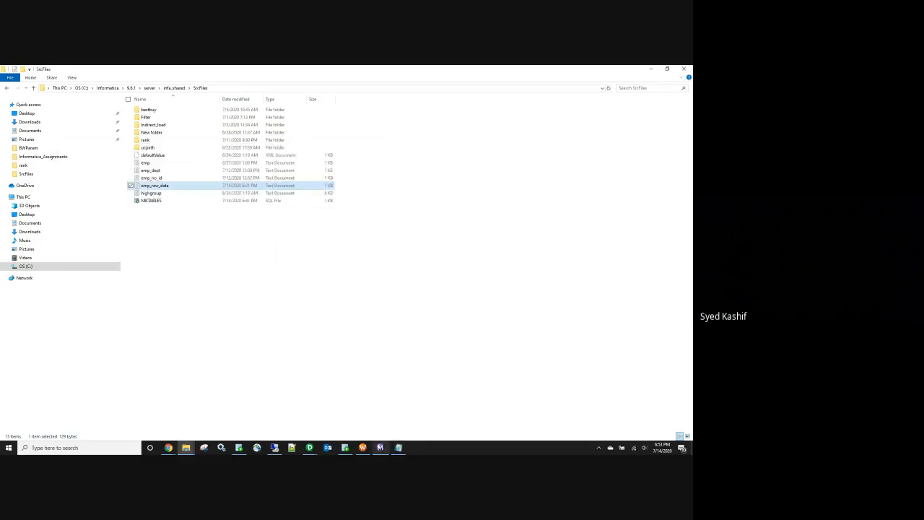
Step: Restart the latest good/bad data run and confirm 6 source rows loaded 3 each into good and bad tables
click(380, 447)
right_click(151, 106)
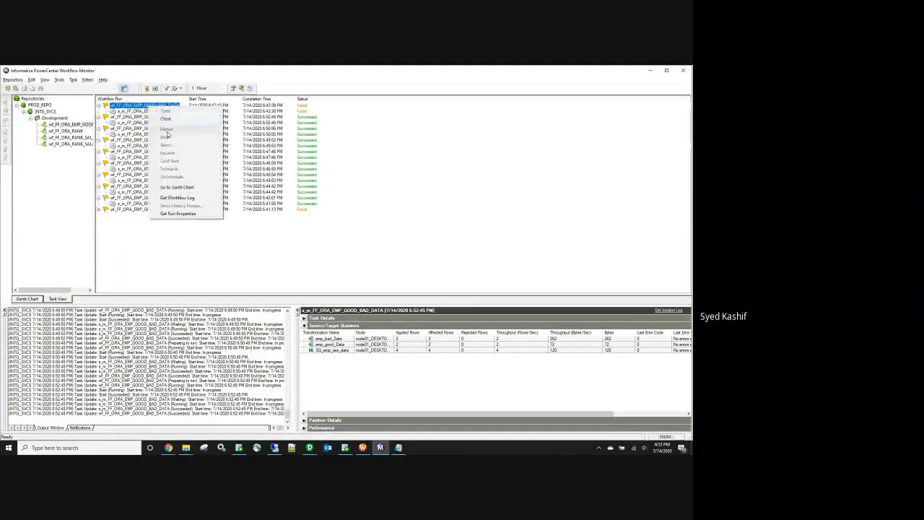
right_click(126, 118)
click(148, 140)
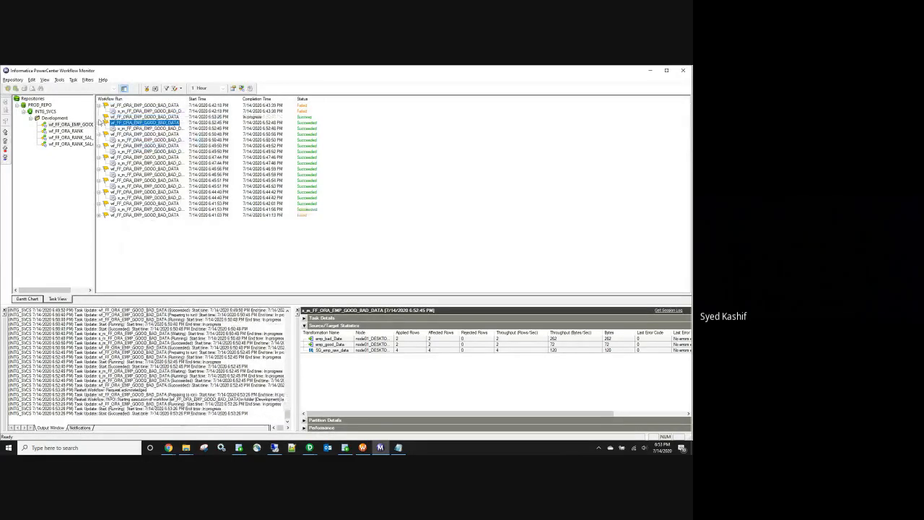
click(137, 112)
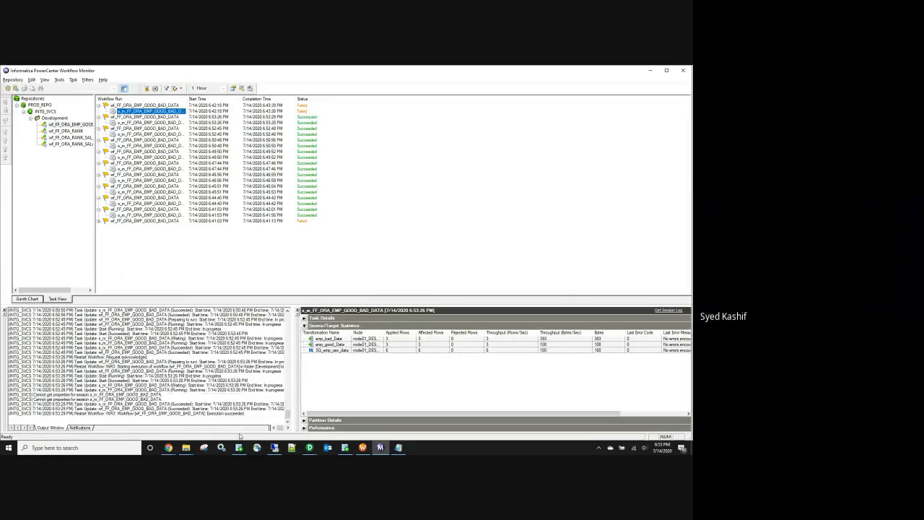
click(345, 447)
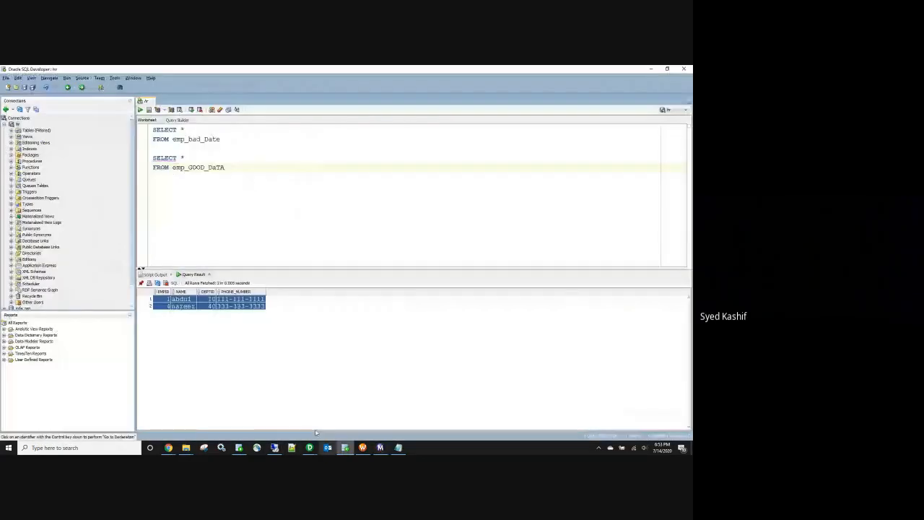
Step: Terminate both SELECT queries with semicolons and run them as a script
drag(230, 168, 116, 129)
click(227, 138)
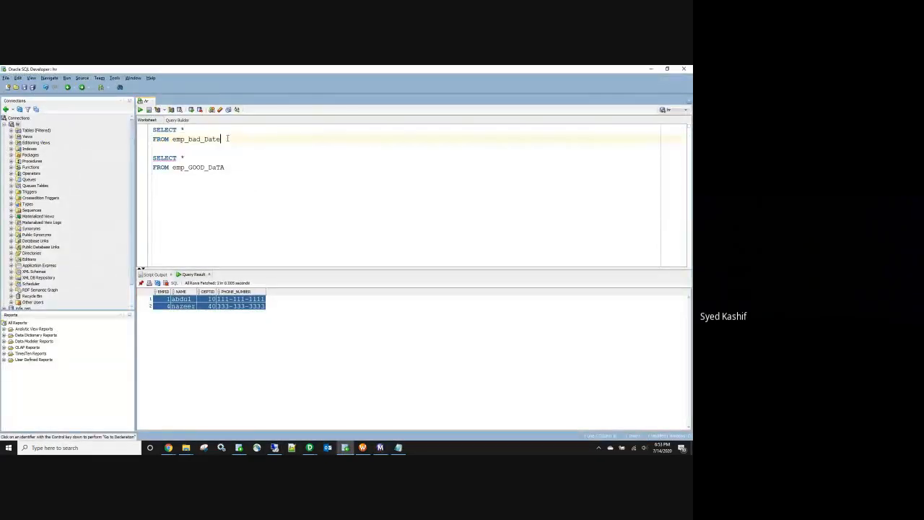
text(;)
click(231, 168)
text(;)
drag(232, 167, 148, 125)
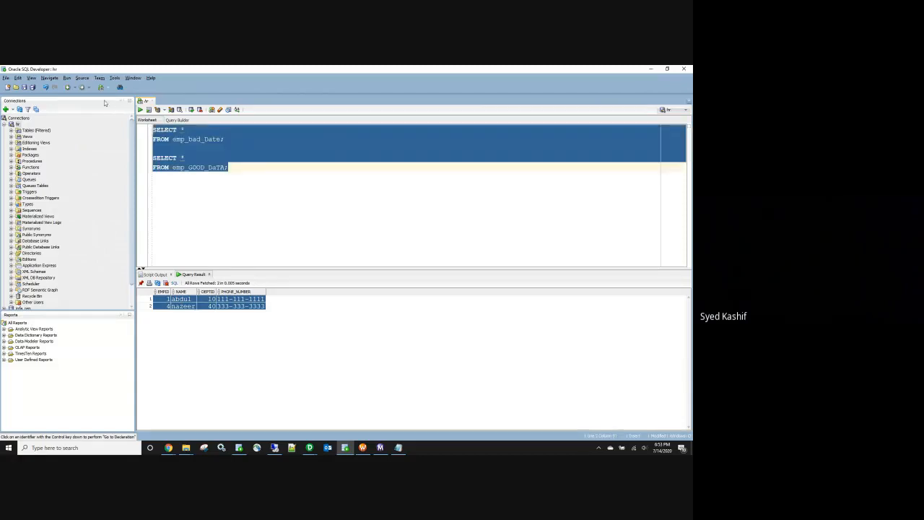
click(149, 110)
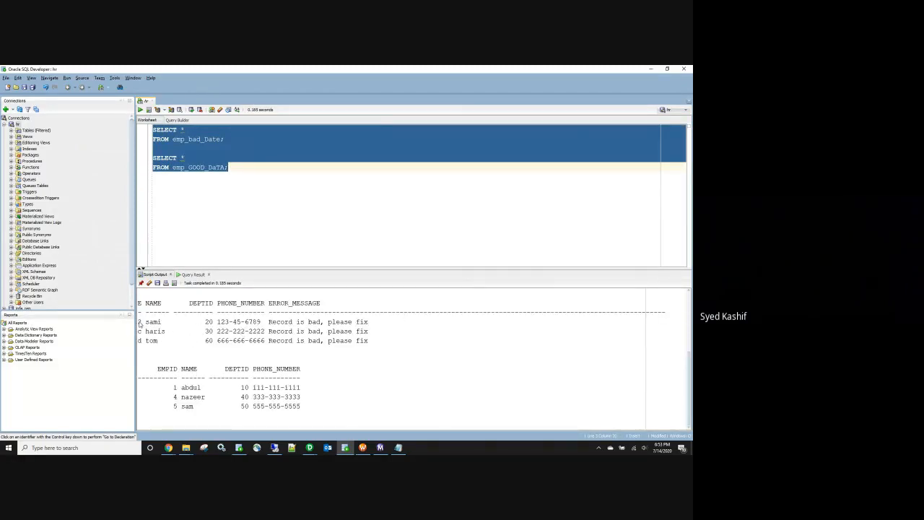
Step: Review the results: bad rows with empids 2, c, d and good rows with empids 1, 4, 5
drag(217, 323, 261, 323)
drag(143, 333, 138, 342)
drag(174, 388, 291, 411)
click(348, 361)
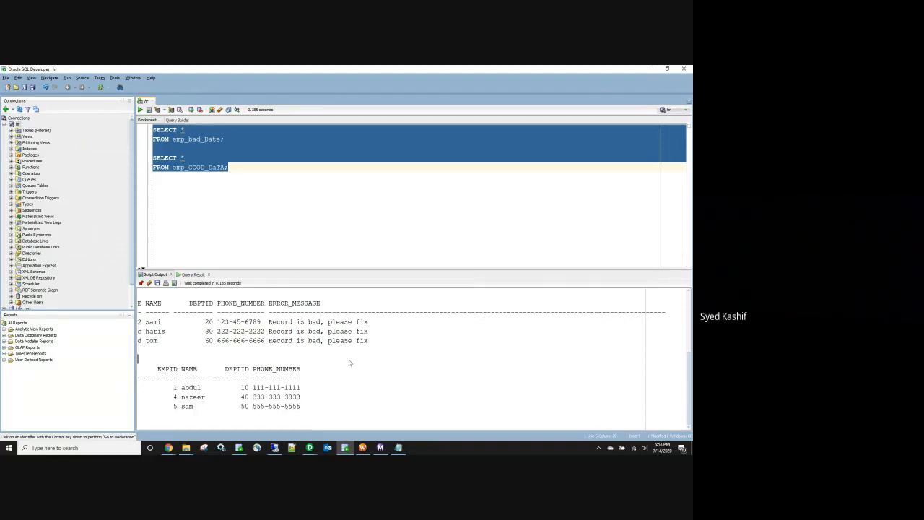
click(310, 447)
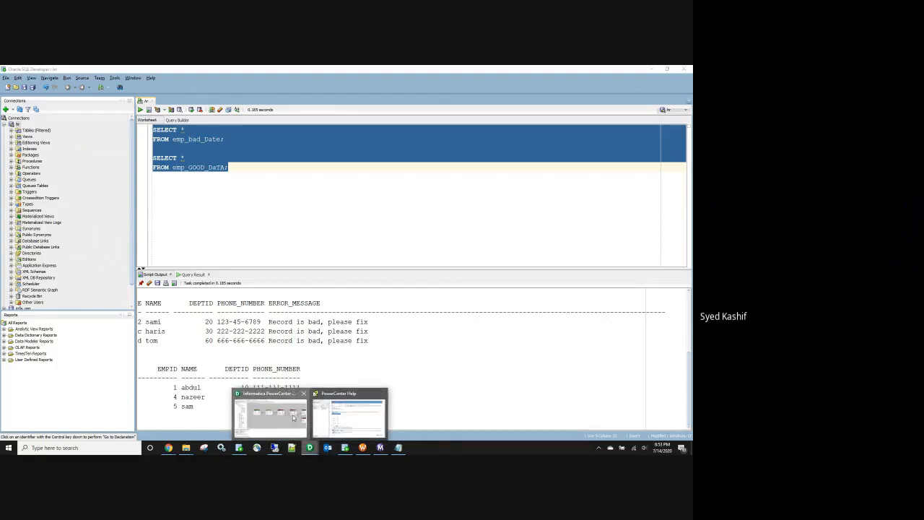
click(276, 417)
Step: Review the v_err_flag REG_MATCH phone and empid formula in EXP_GOOD_BAD and close it unchanged
double_click(433, 216)
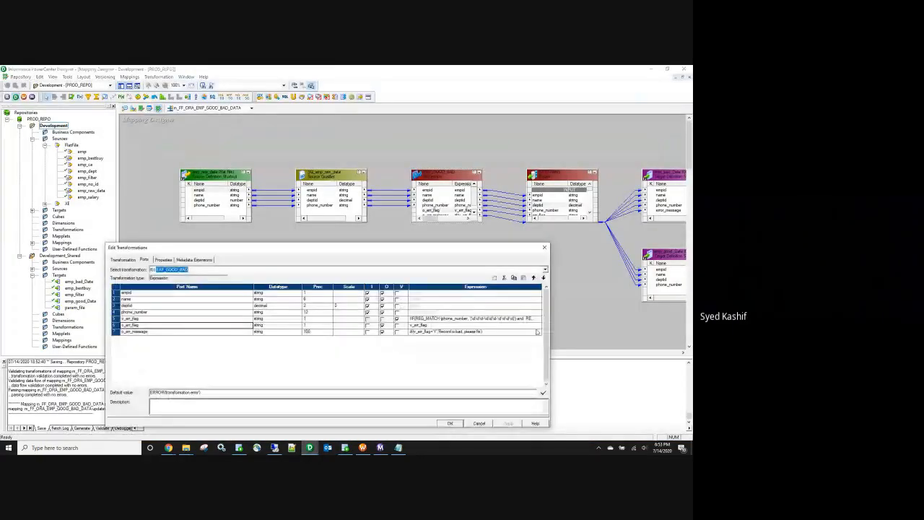
click(537, 320)
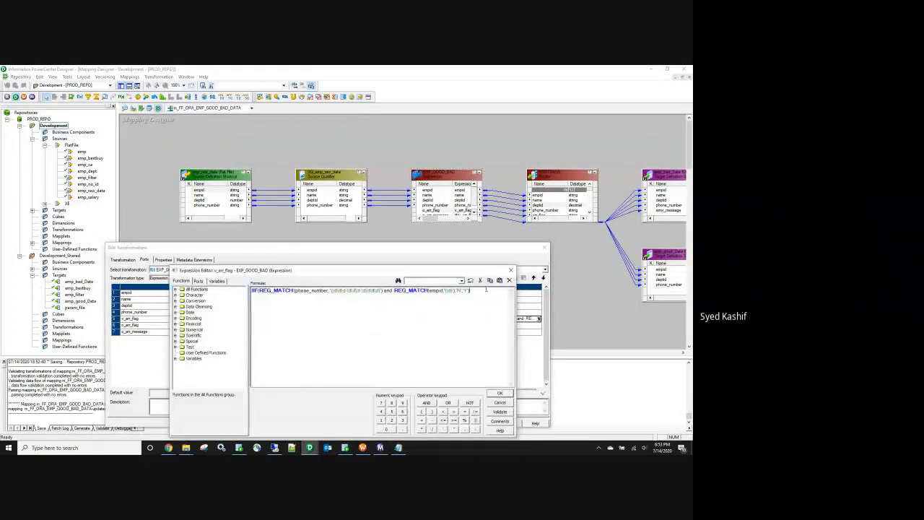
click(428, 345)
drag(384, 290, 299, 291)
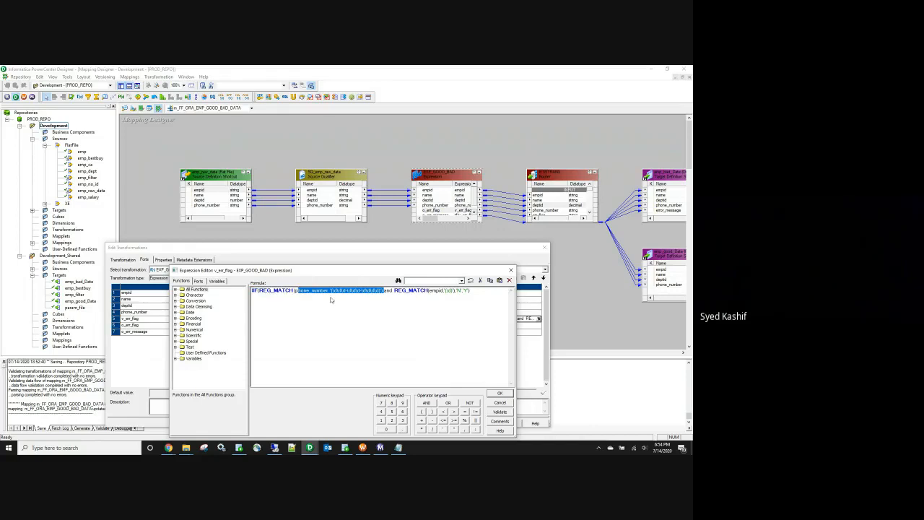
click(435, 297)
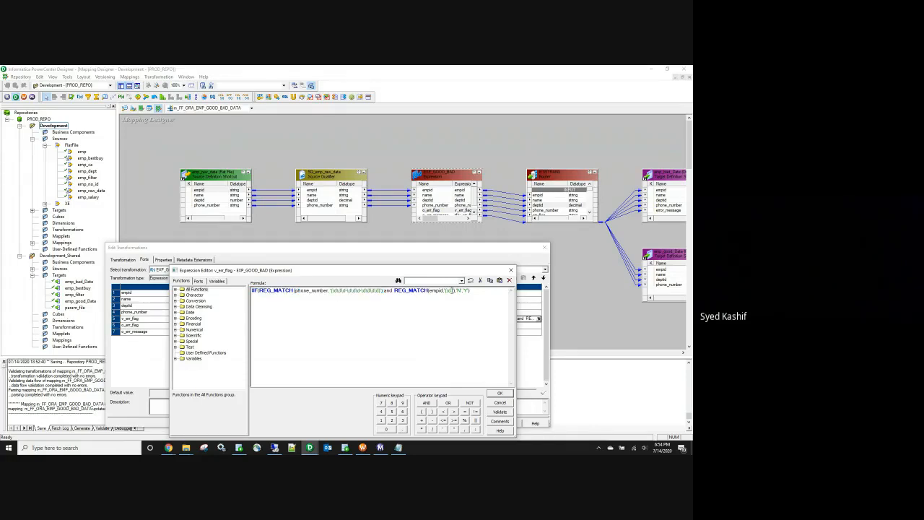
click(511, 270)
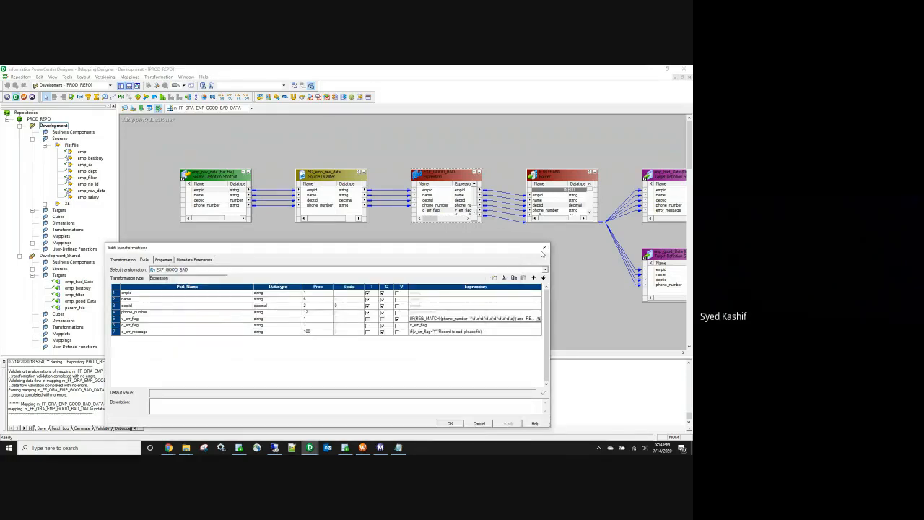
click(544, 247)
Step: Append a record with empid 10 and name abc to emp_raw_data and save it
mouse_move(177, 452)
click(209, 419)
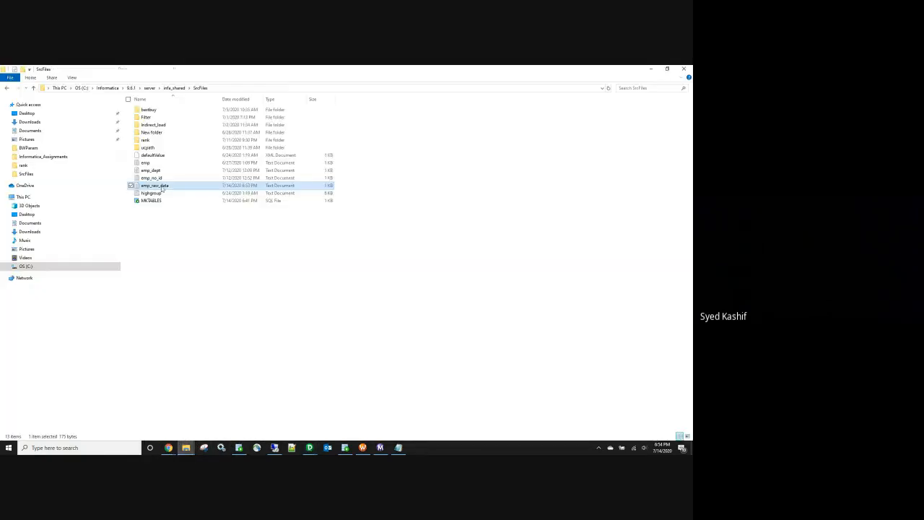
key(Return)
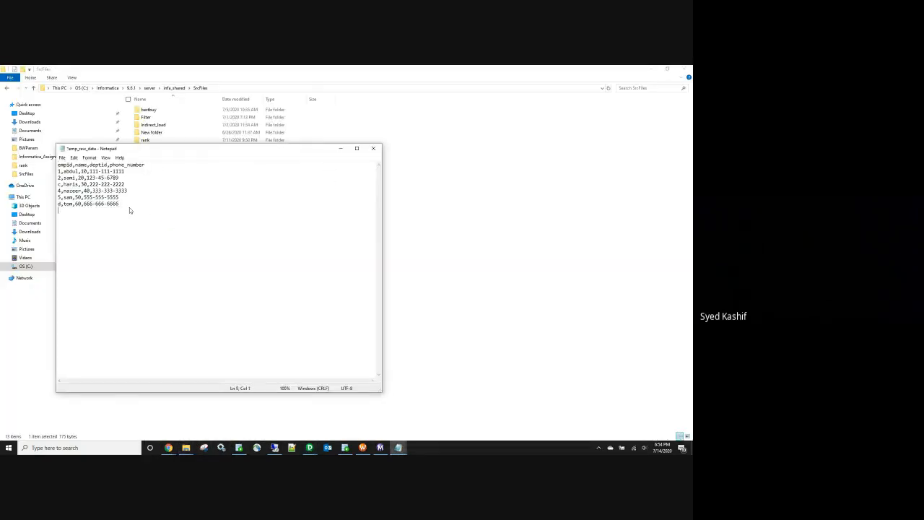
text(10,abc,10,111-111-1111)
drag(75, 209, 66, 209)
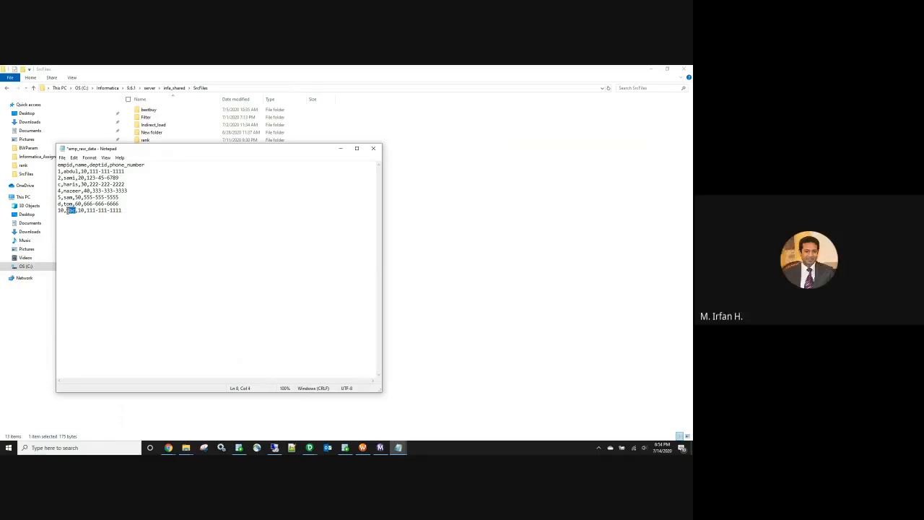
click(373, 148)
click(325, 259)
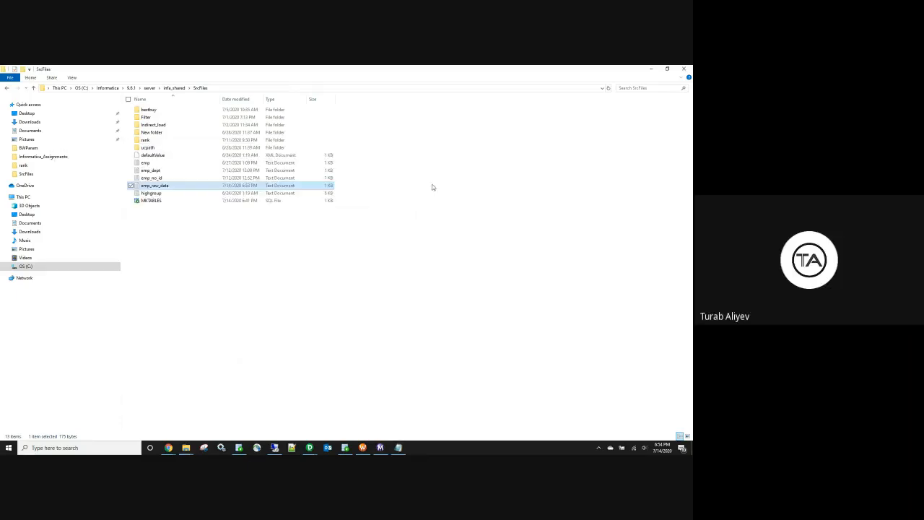
Step: Open the emp_raw_data source definition's port settings in Designer
mouse_move(313, 451)
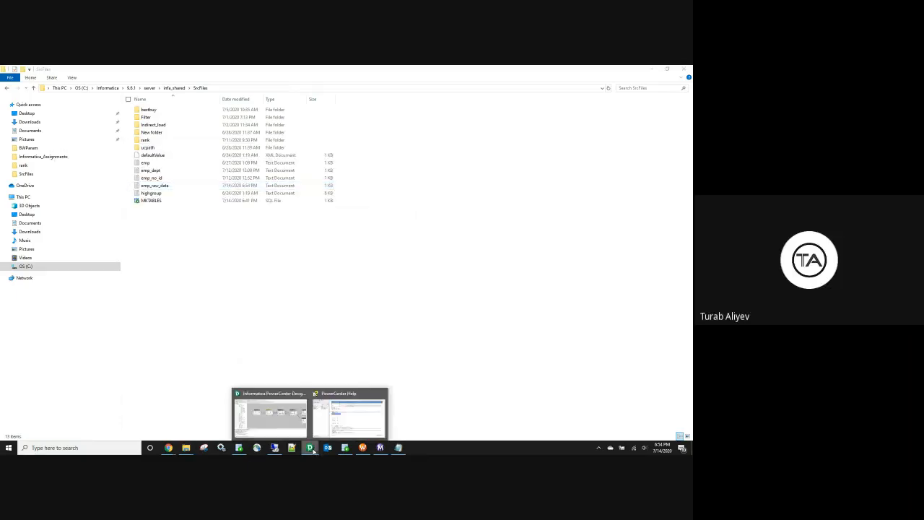
click(270, 413)
double_click(216, 192)
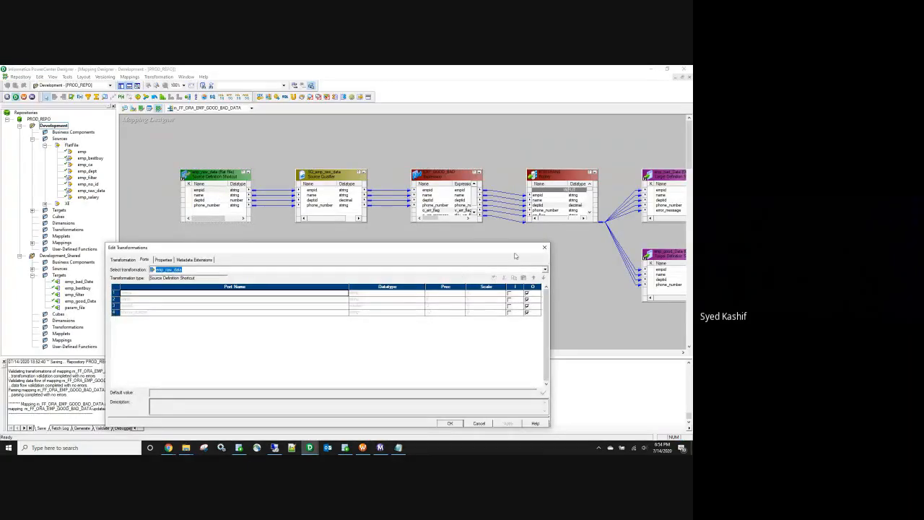
Step: Raise the empid column precision of emp_raw_data in Development_Shared's Source Analyzer and save
click(545, 248)
click(126, 107)
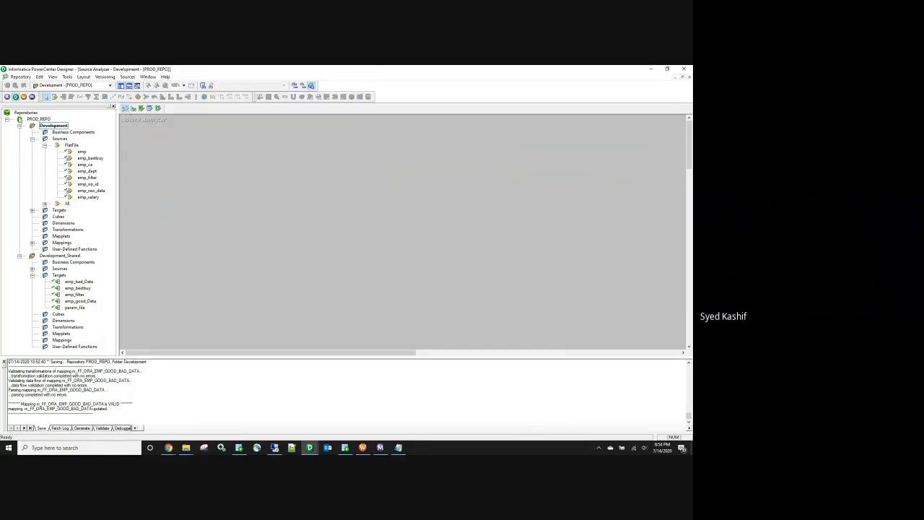
click(7, 120)
click(8, 119)
click(20, 125)
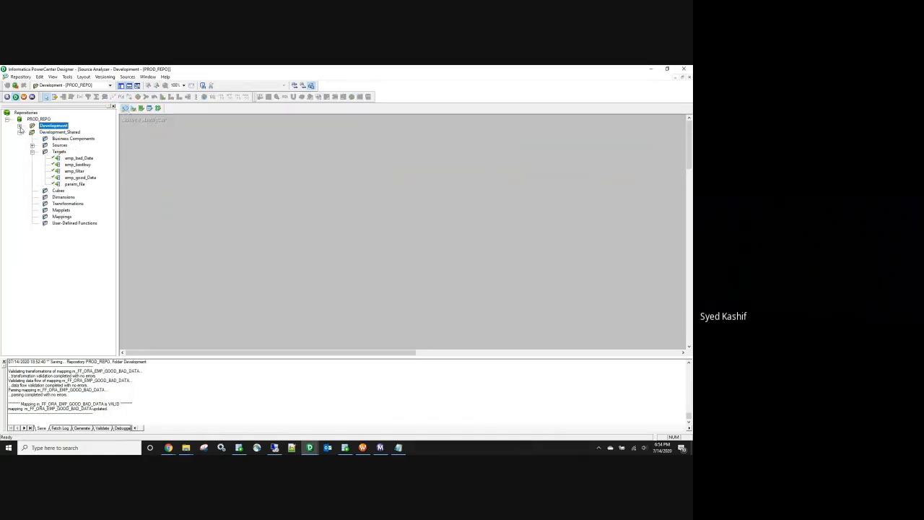
double_click(64, 133)
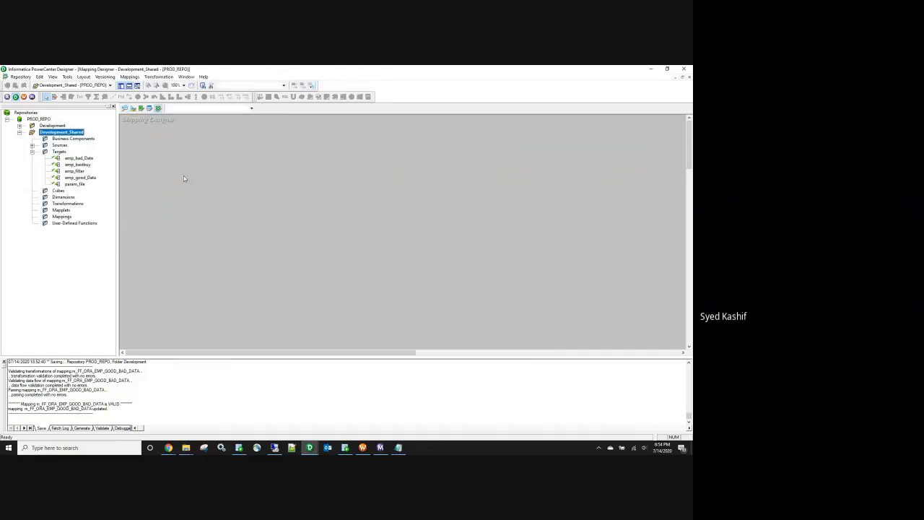
click(125, 109)
double_click(149, 132)
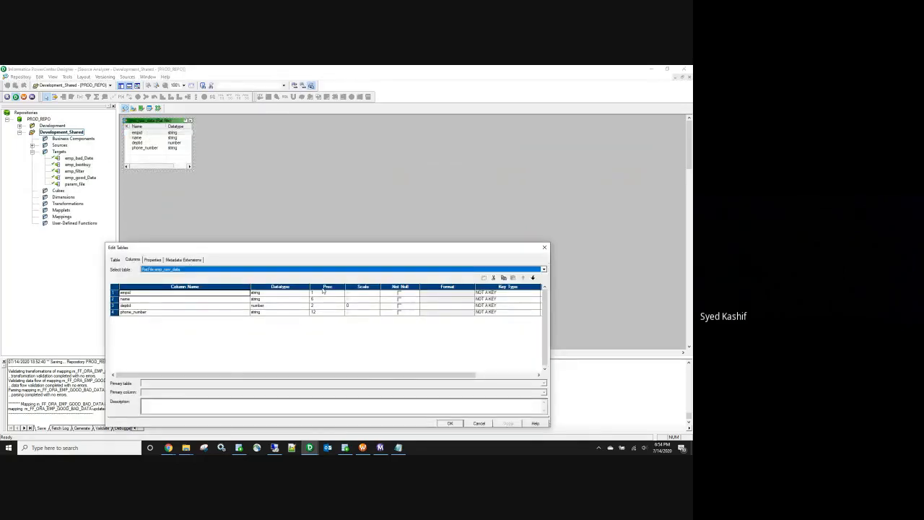
click(318, 292)
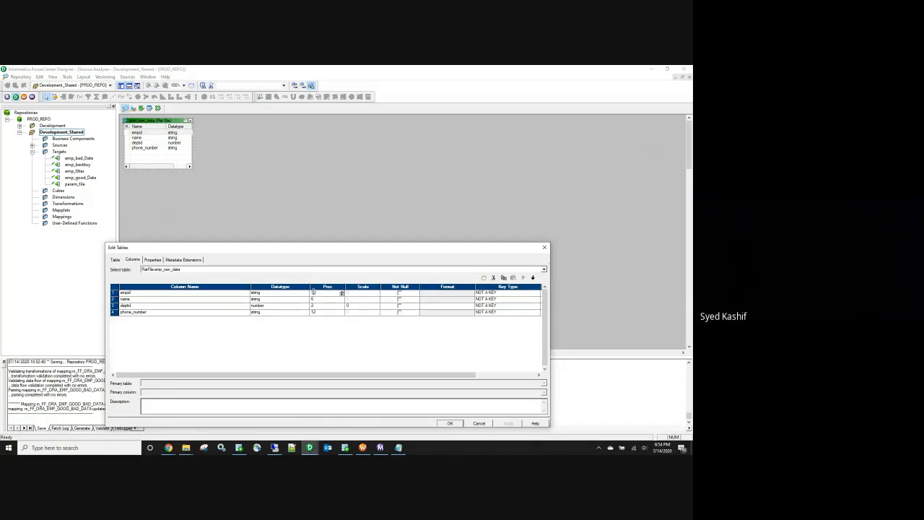
click(450, 423)
key(ctrl+s)
Step: Check the emp_raw_data shortcut's ports and disconnect the Development folder to refresh it
click(158, 108)
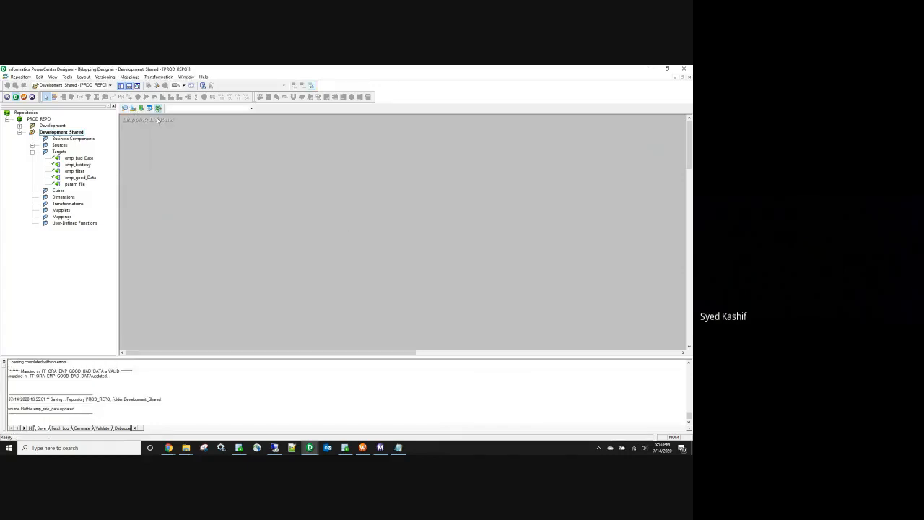
click(133, 109)
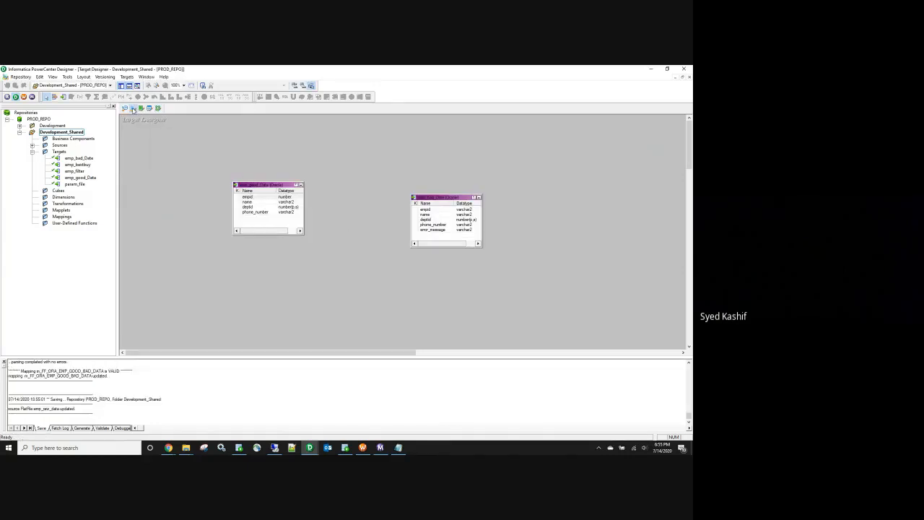
click(52, 126)
double_click(52, 126)
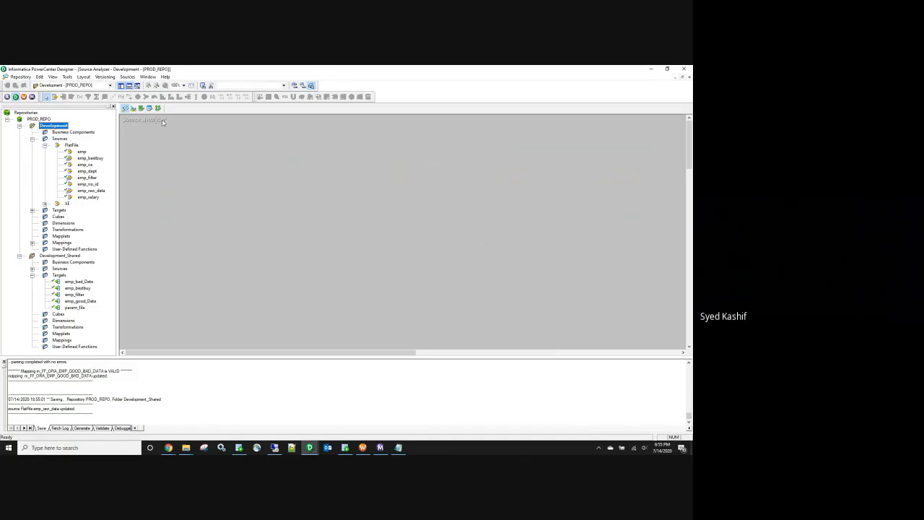
click(158, 108)
double_click(212, 192)
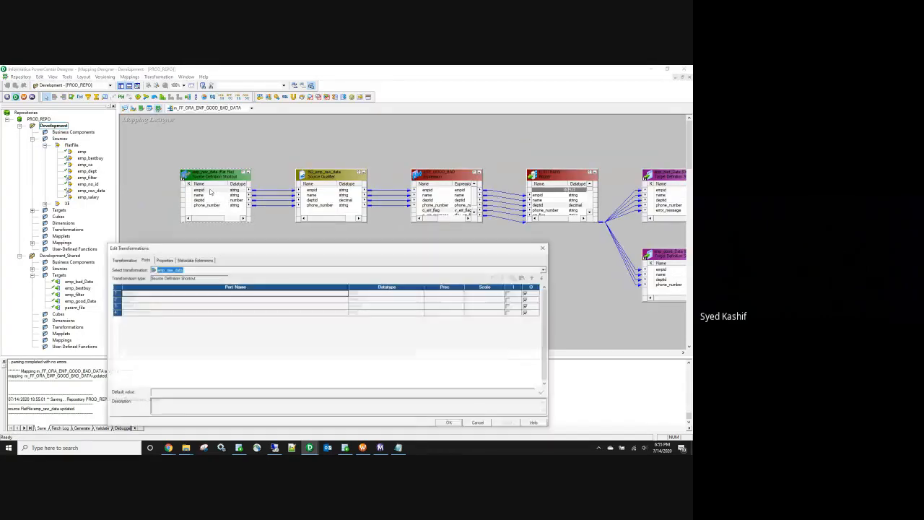
click(544, 247)
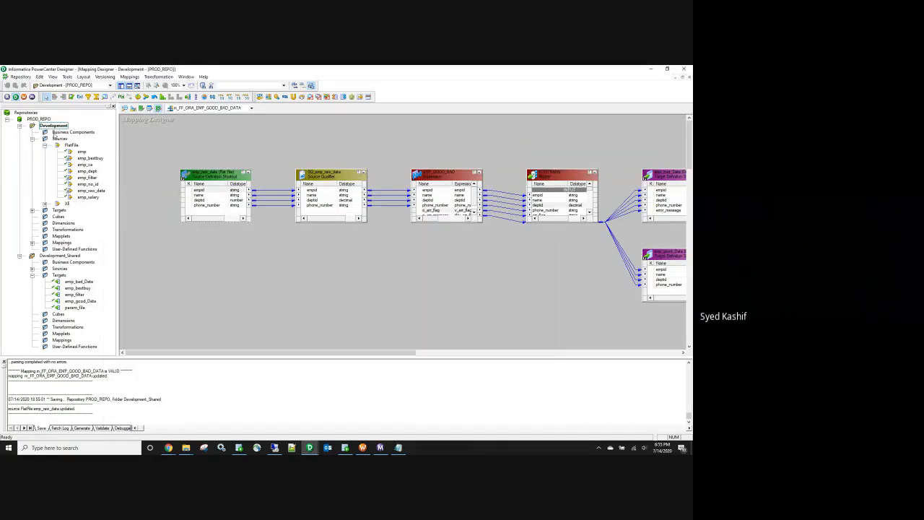
right_click(56, 125)
click(78, 156)
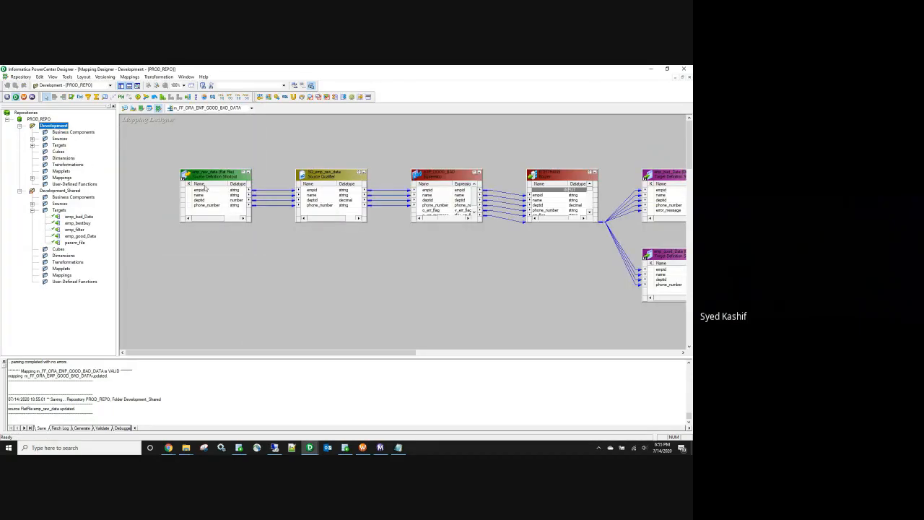
Step: Propagate empid's precision of 10 through the source qualifier, expression and router
right_click(210, 191)
click(229, 215)
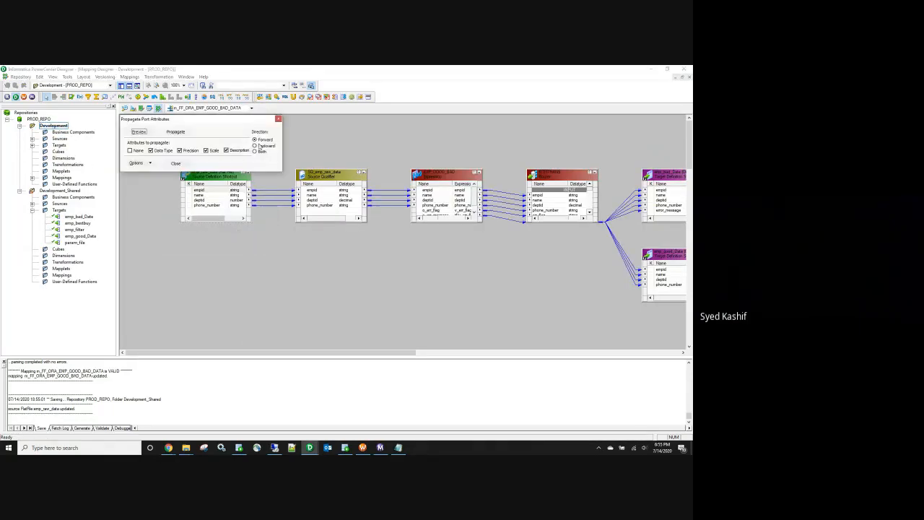
click(171, 133)
click(176, 163)
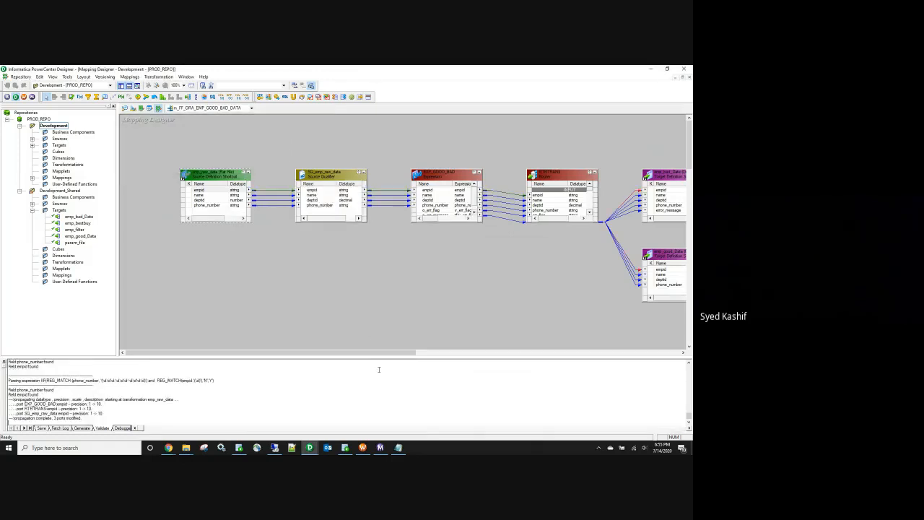
drag(356, 354, 410, 354)
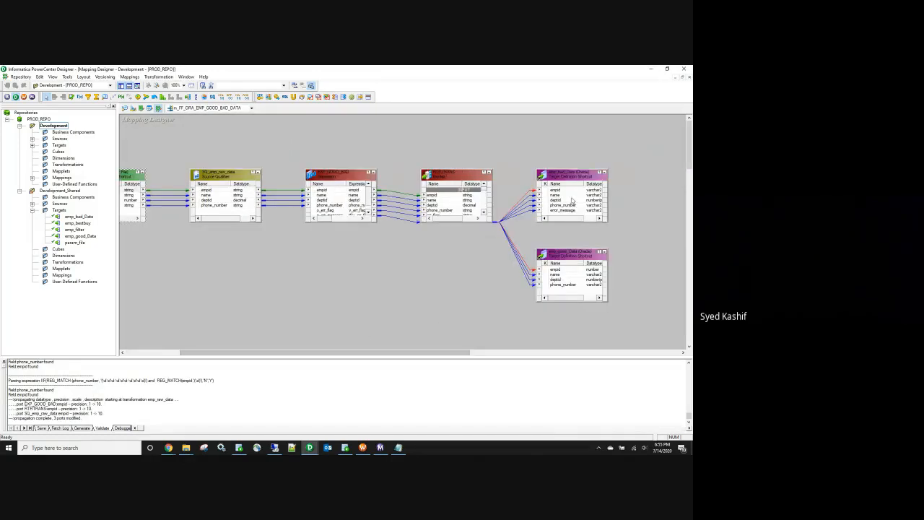
Step: Inspect the emp_bad_Data and emp_good_Data target ports and save the valid mapping
click(568, 190)
double_click(568, 190)
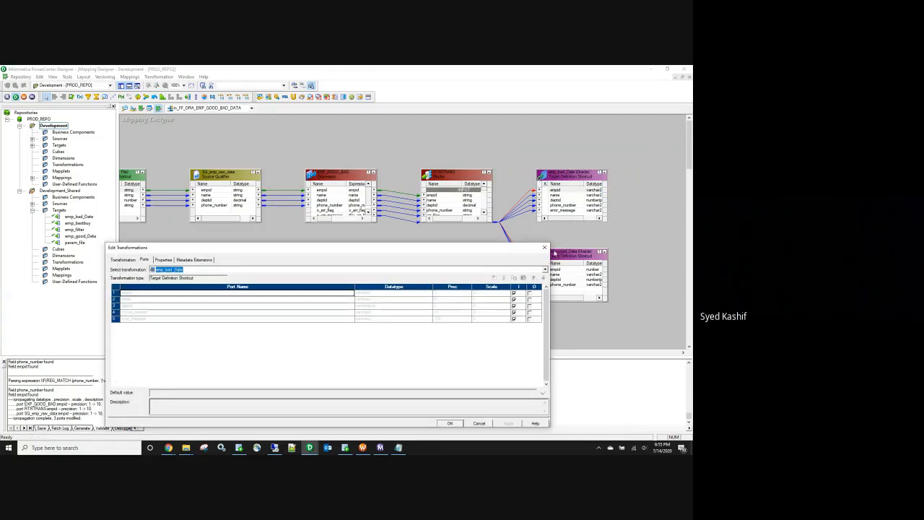
click(545, 247)
double_click(557, 255)
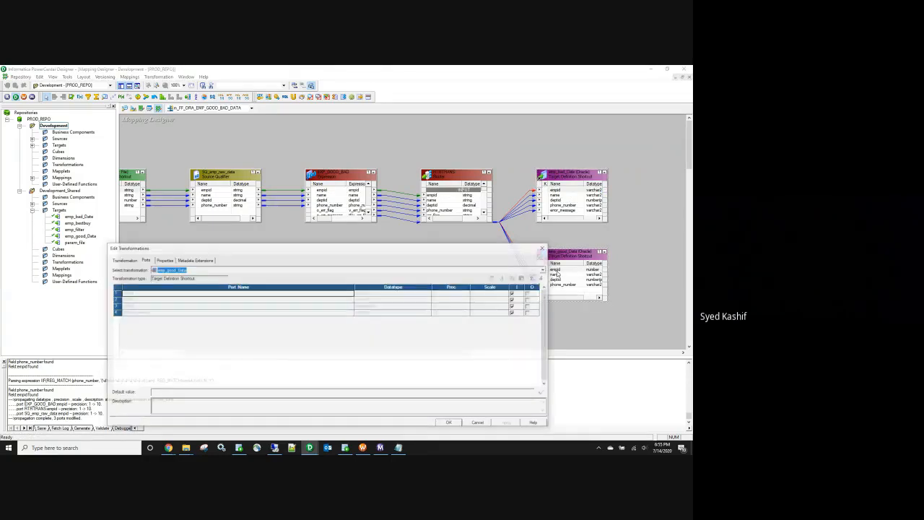
click(544, 248)
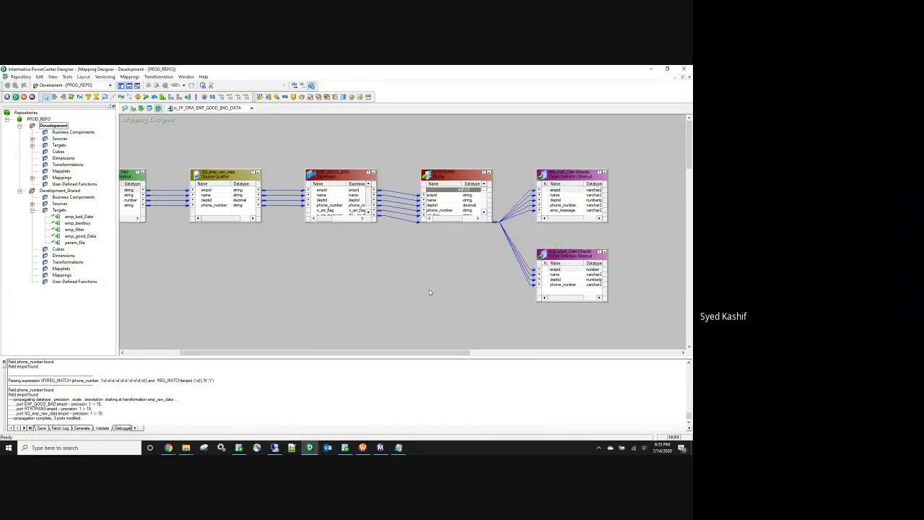
key(ctrl+s)
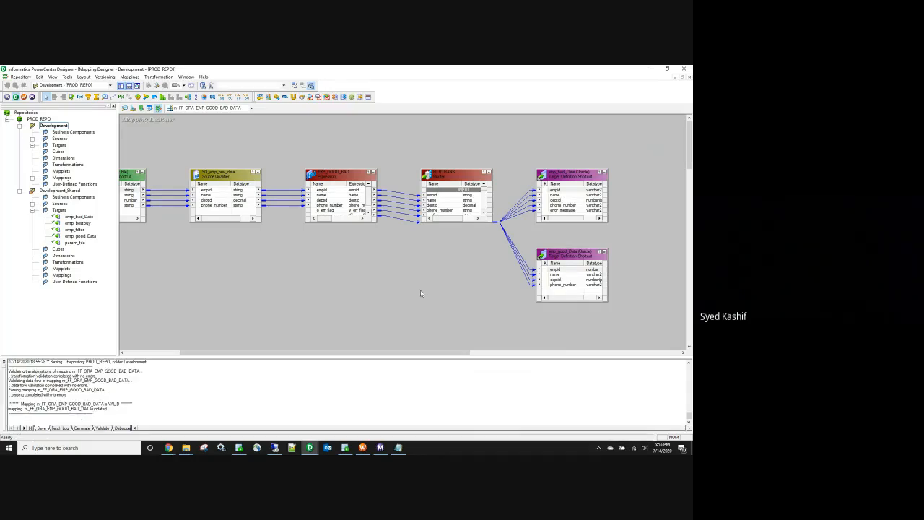
Step: Refresh the session with the updated mapping and save the workflow
click(362, 448)
right_click(276, 148)
click(302, 219)
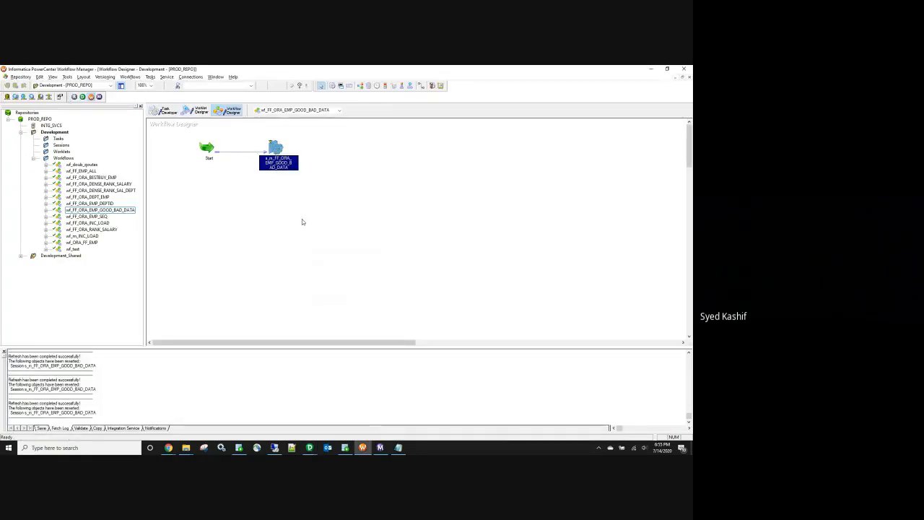
key(ctrl+s)
Step: Restart the good/bad data run, loading 4 bad and 3 good rows from 7 source rows
click(380, 448)
click(151, 111)
right_click(151, 110)
right_click(136, 117)
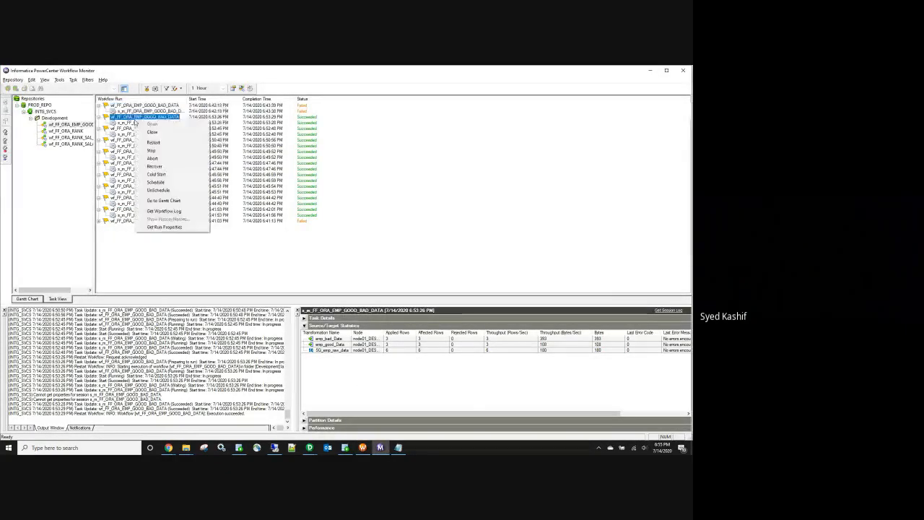
click(156, 142)
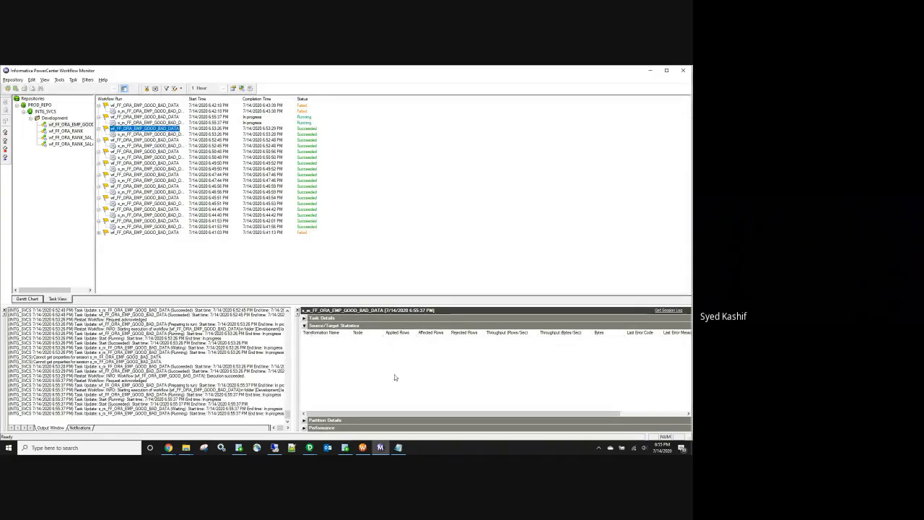
click(398, 447)
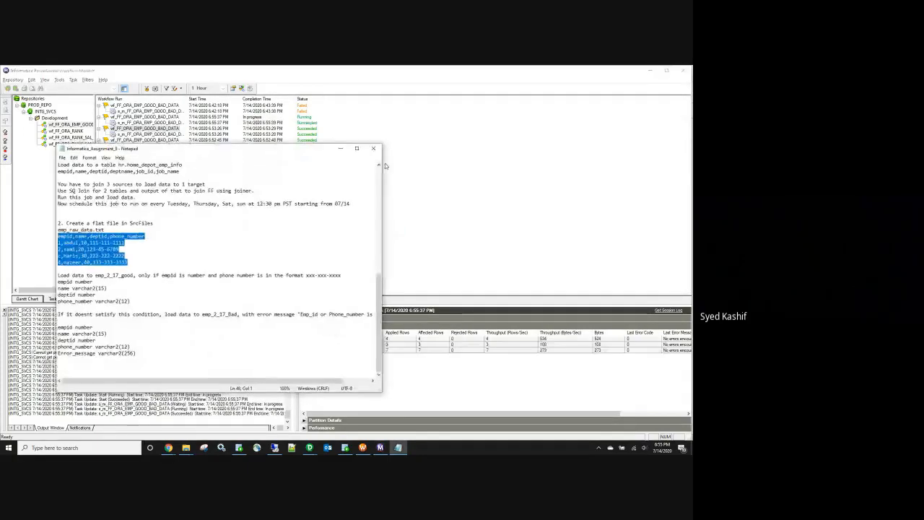
click(334, 149)
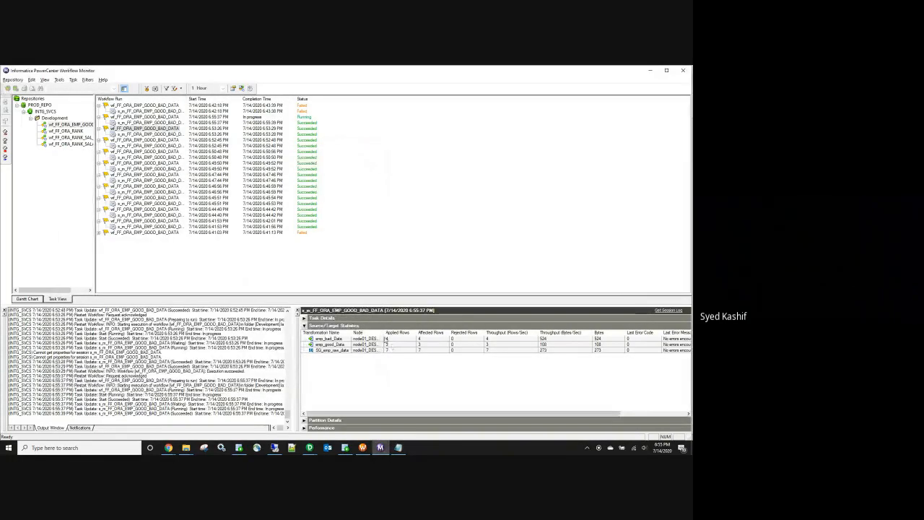
Step: Re-run both SELECT queries, showing four bad rows including abc and three good rows
click(345, 448)
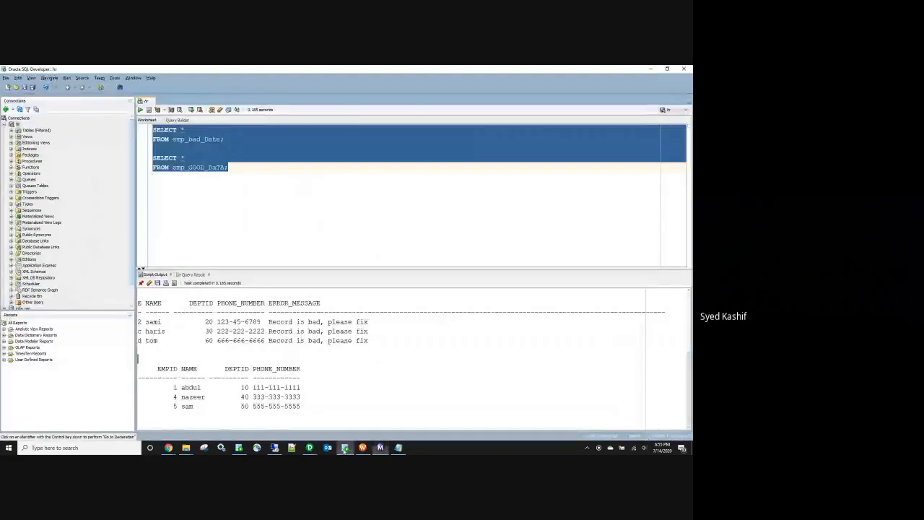
click(148, 109)
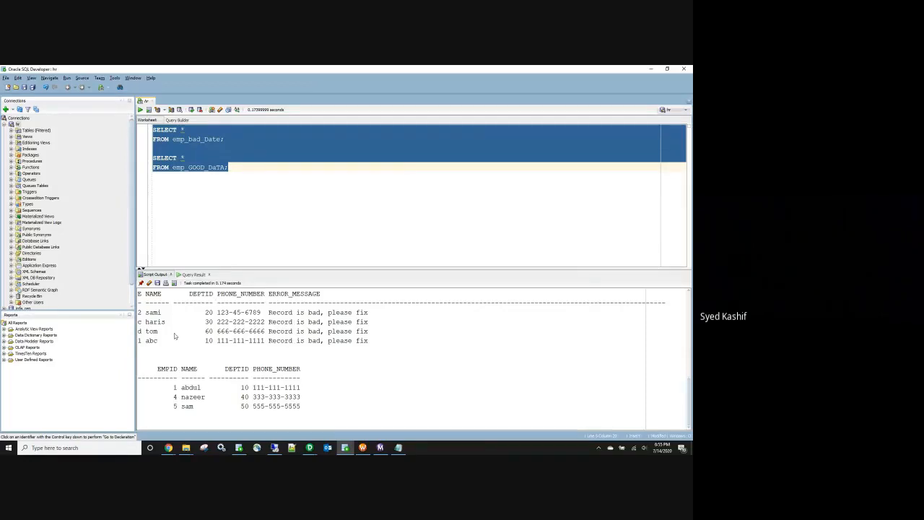
click(647, 68)
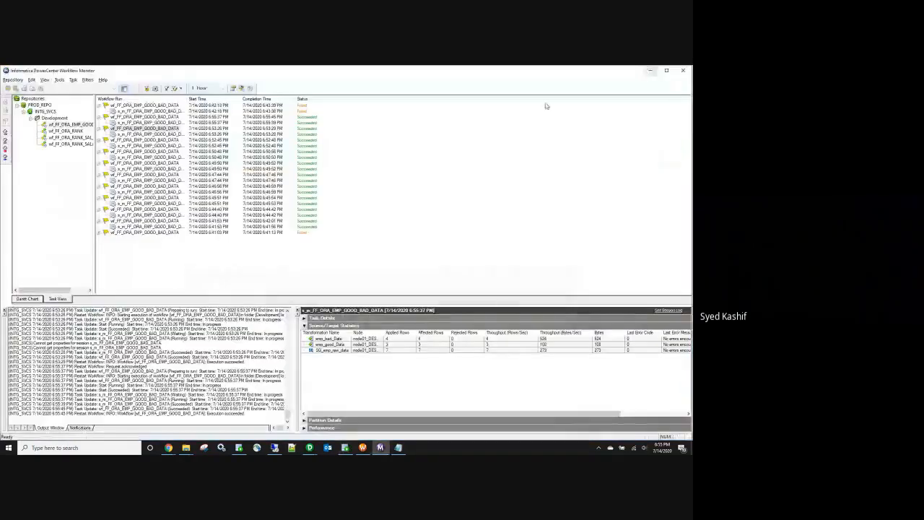
Step: Return to the good/bad data mapping and open EXP_GOOD_BAD's port settings
mouse_move(311, 448)
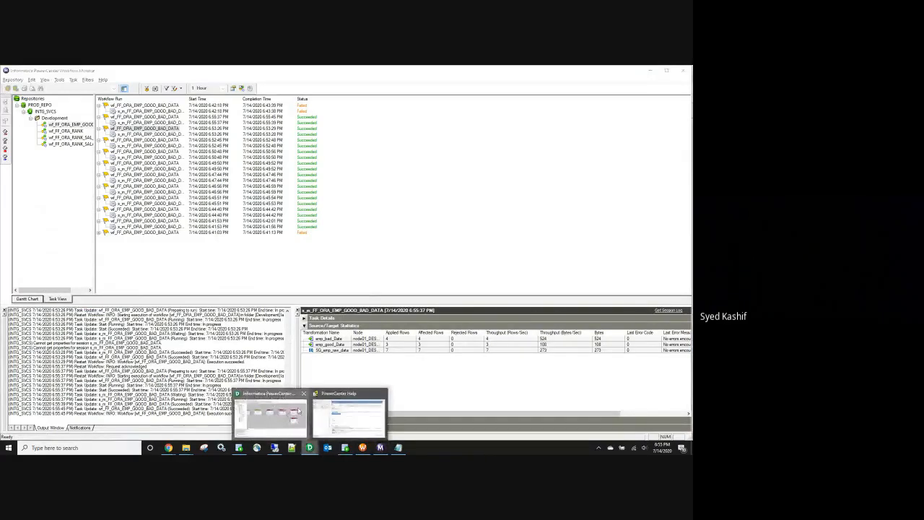
click(346, 415)
double_click(352, 213)
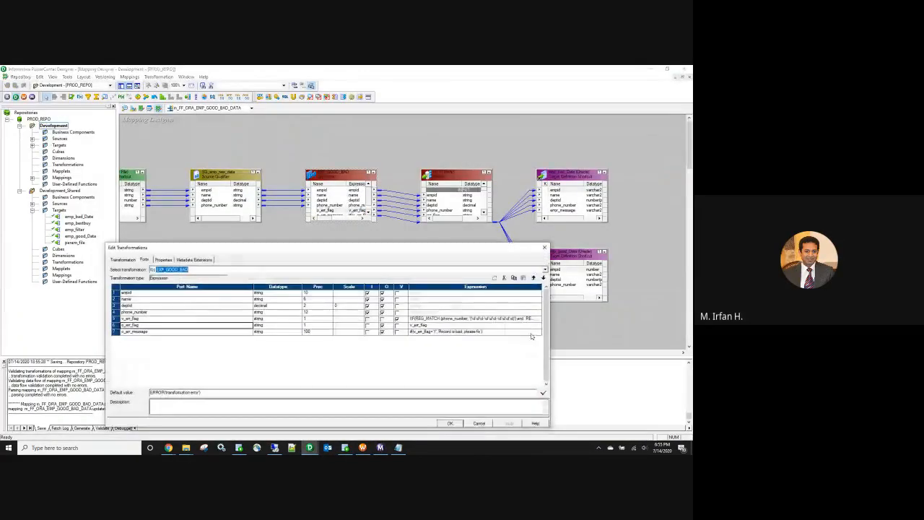
Step: Review the empid REG_MATCH pattern in the v_err_flag formula, then close both dialogs
click(539, 319)
click(539, 319)
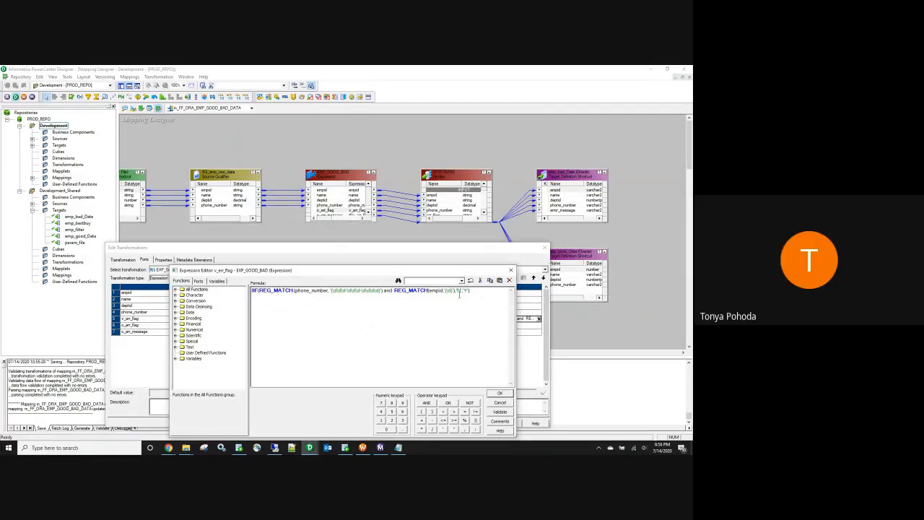
drag(452, 290, 443, 289)
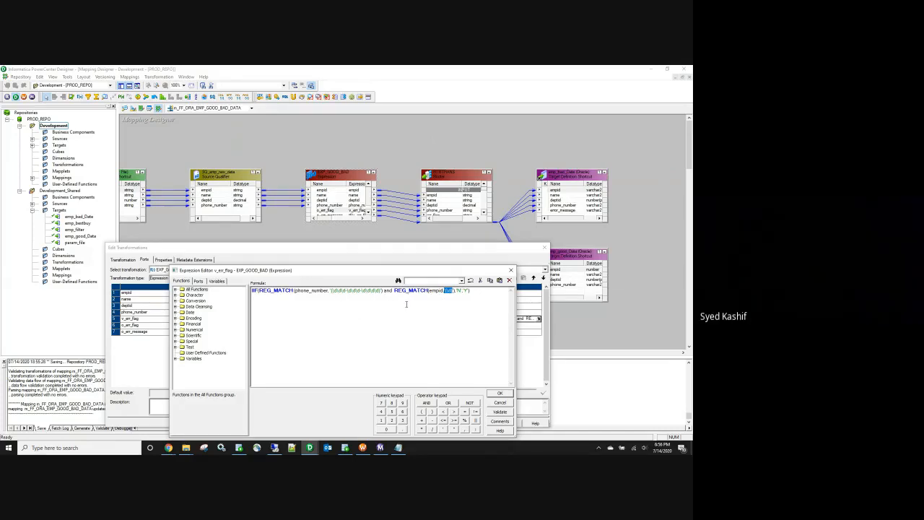
click(439, 325)
click(510, 270)
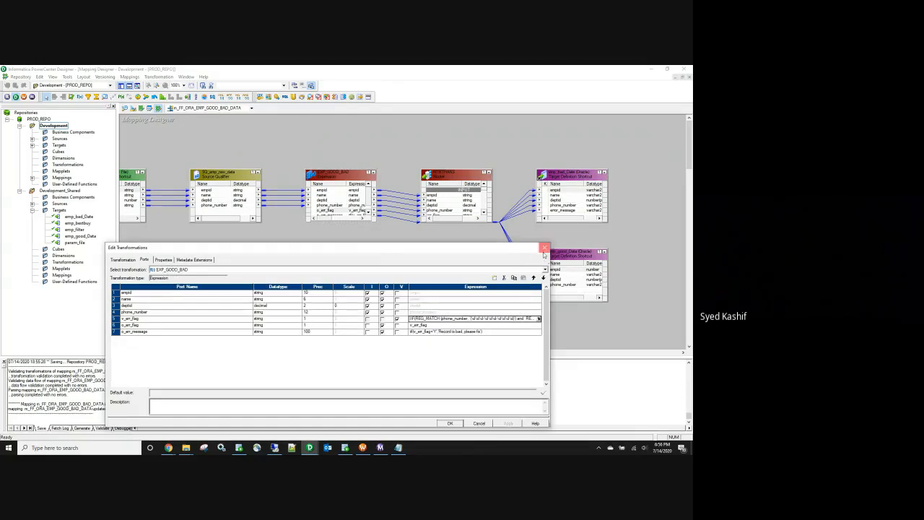
click(545, 247)
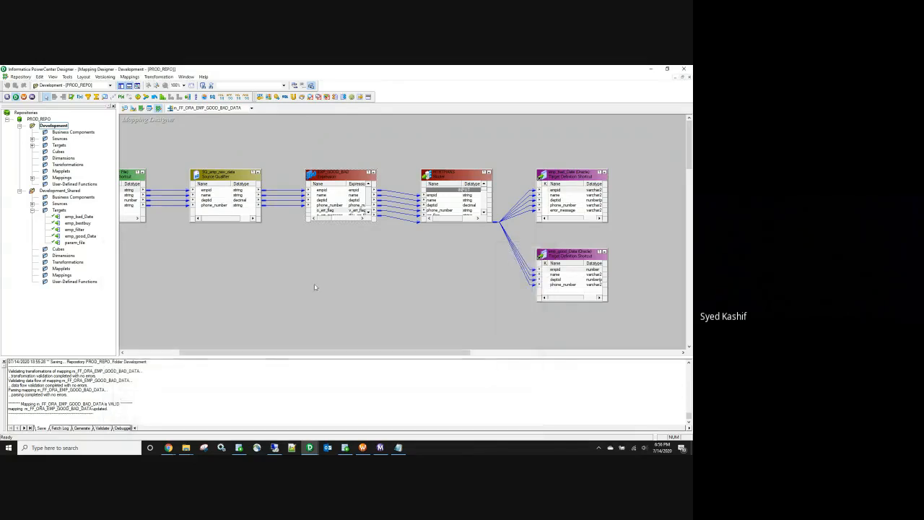
Step: Collapse Development_Shared, expand Mappings, and open the m_FF_ORA_RANK_SALARY mapping
click(20, 191)
double_click(61, 177)
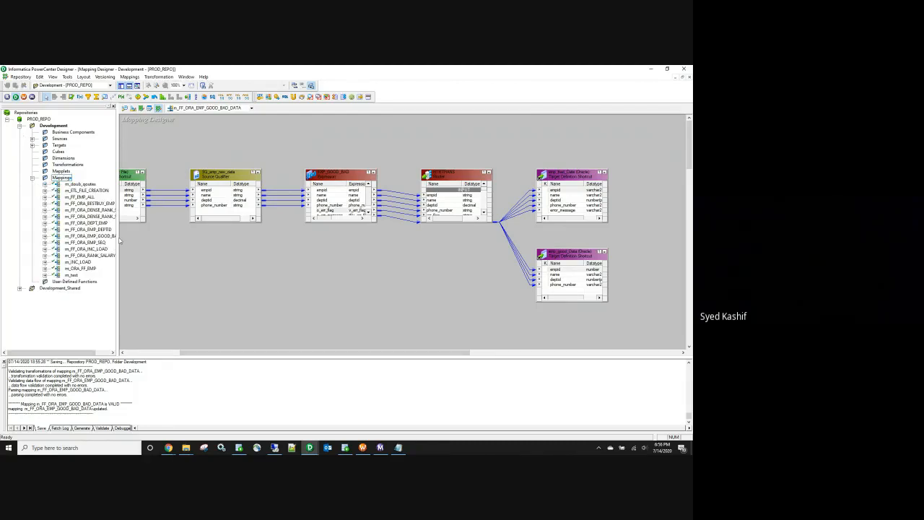
drag(119, 242, 193, 243)
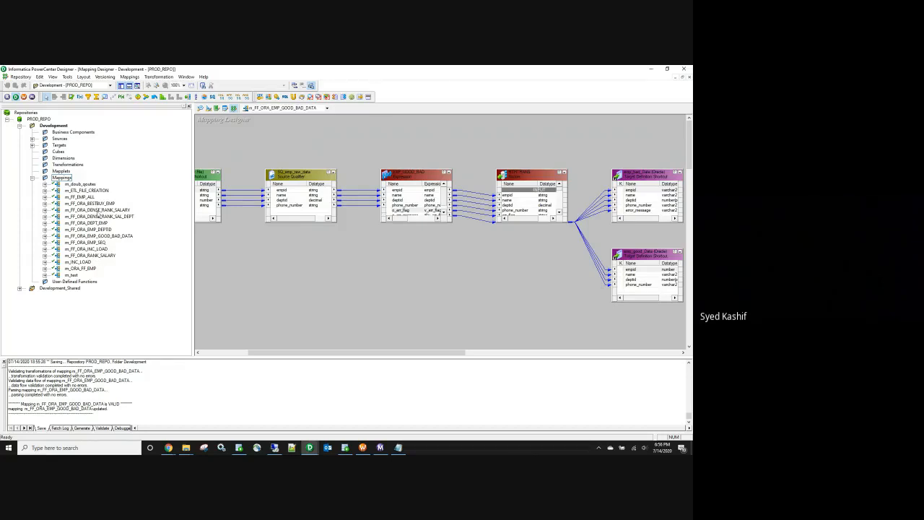
click(100, 211)
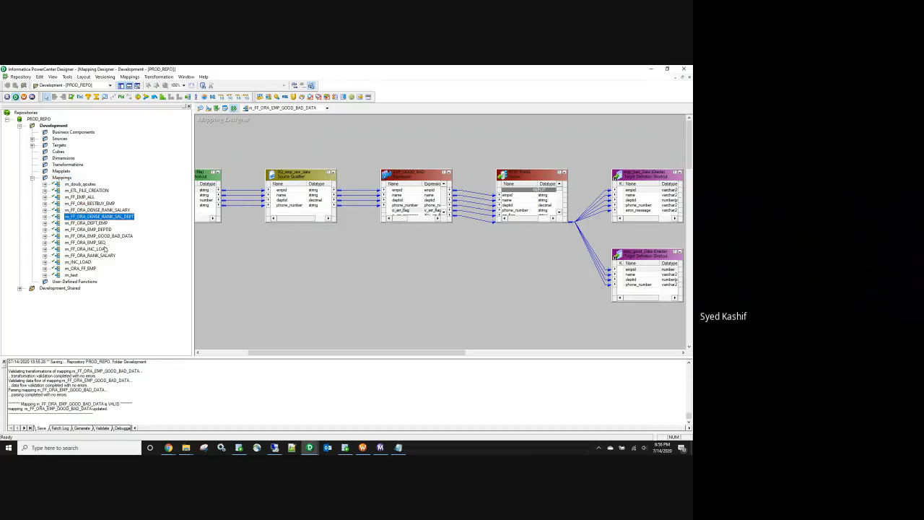
right_click(102, 257)
click(118, 279)
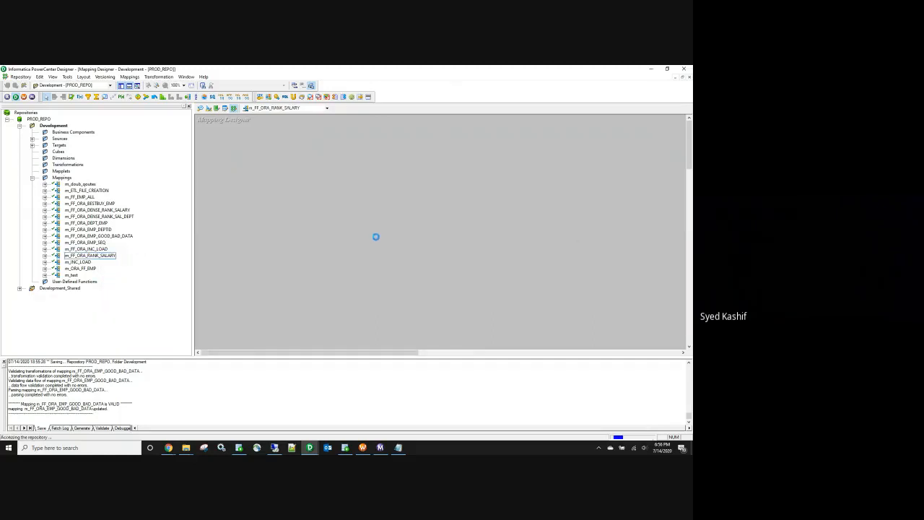
click(185, 447)
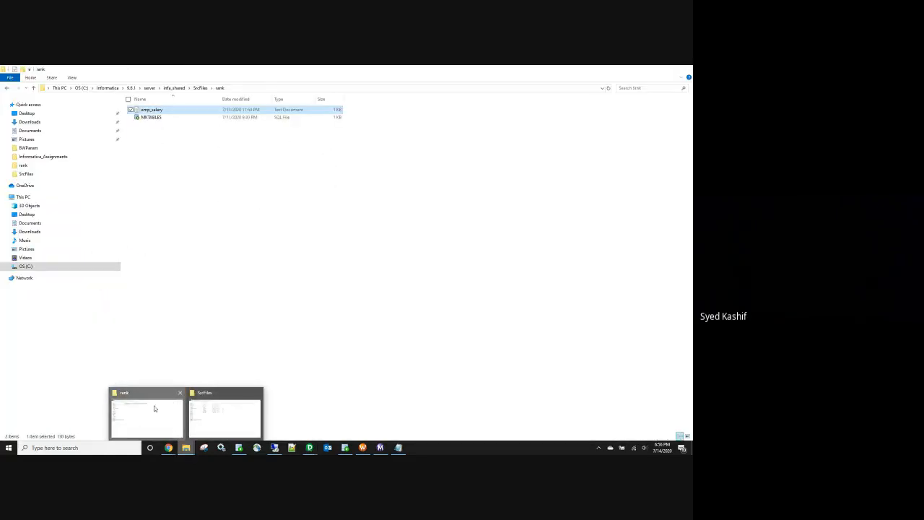
Step: Open emp_salary from the rank folder in Notepad and select its seven employee rows
click(155, 409)
double_click(153, 109)
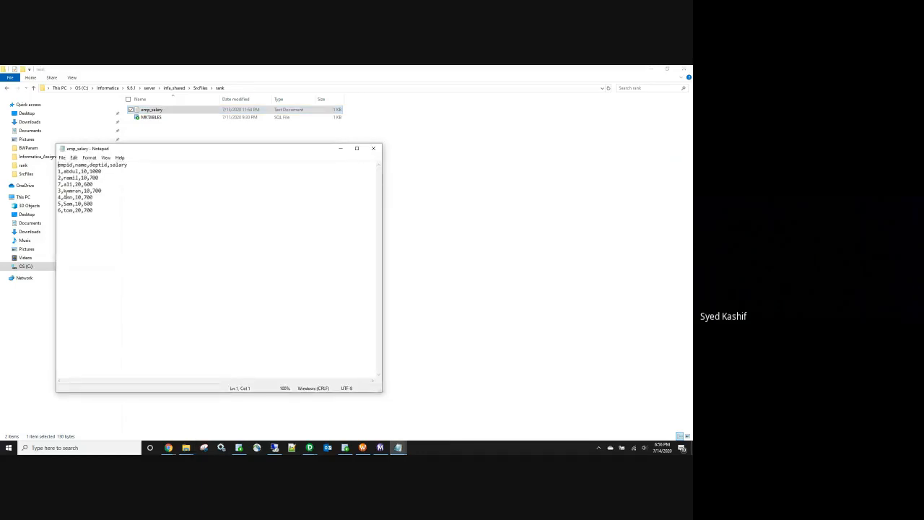
drag(59, 171, 97, 211)
click(102, 178)
triple_click(83, 171)
drag(97, 217, 49, 170)
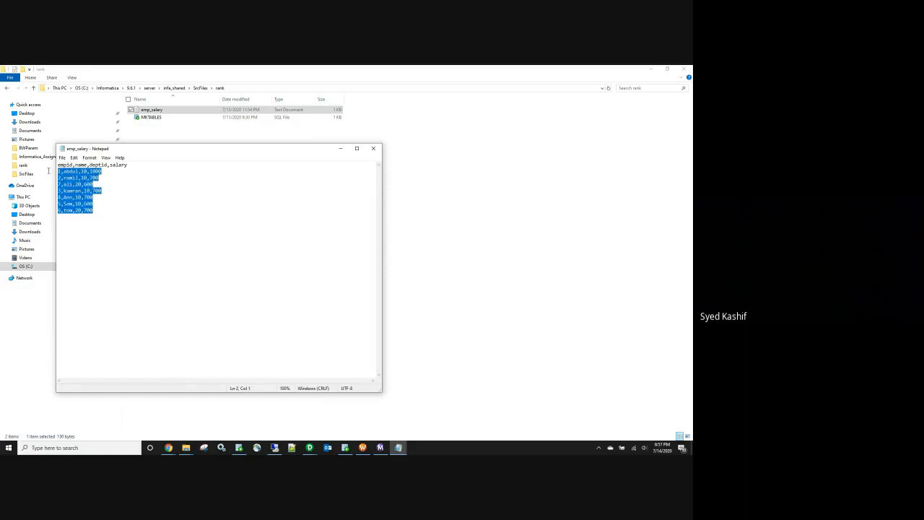
click(103, 173)
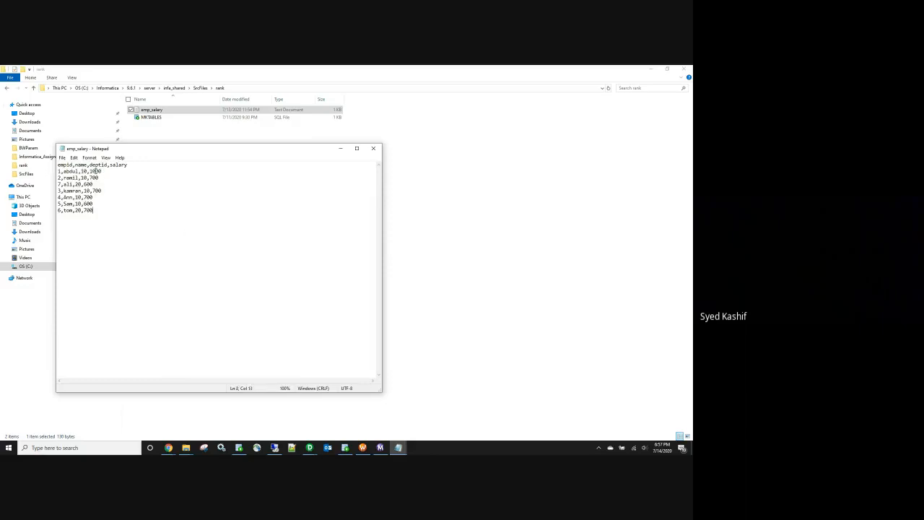
double_click(94, 172)
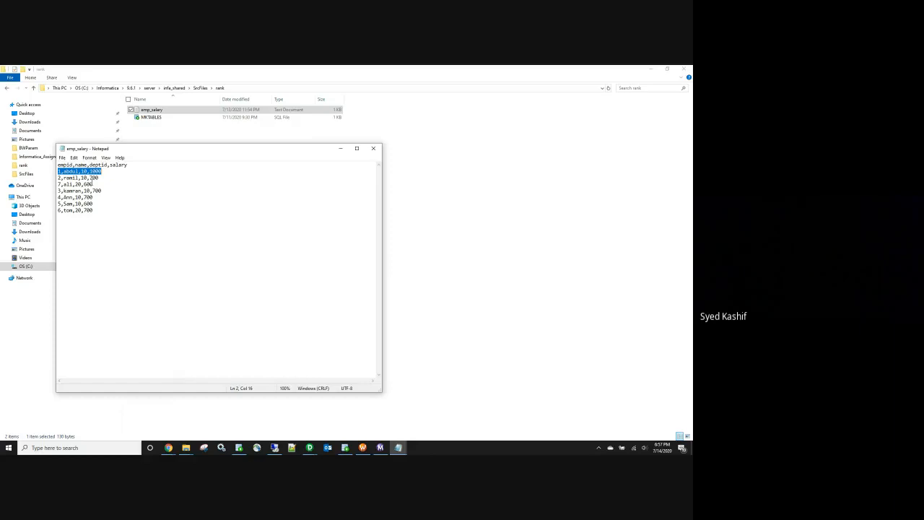
Step: Close the emp_salary Notepad window and switch to Workflow Manager
click(373, 149)
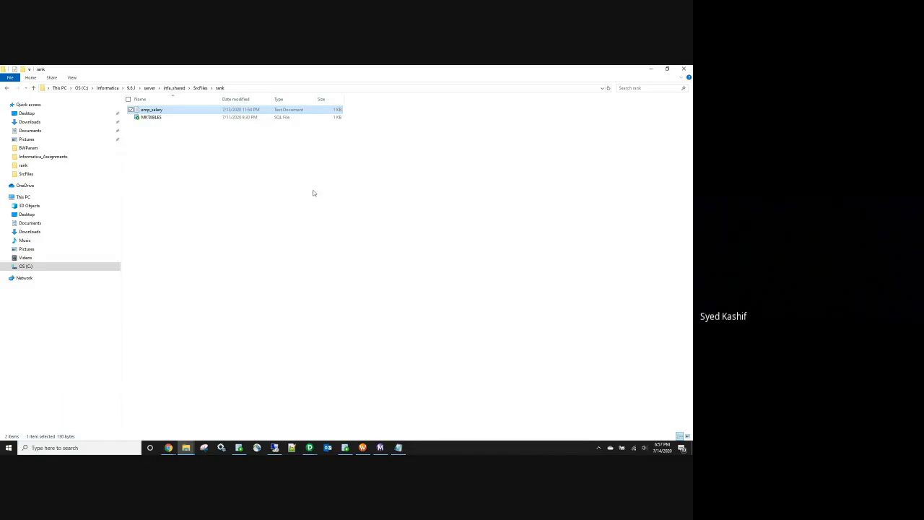
mouse_move(310, 448)
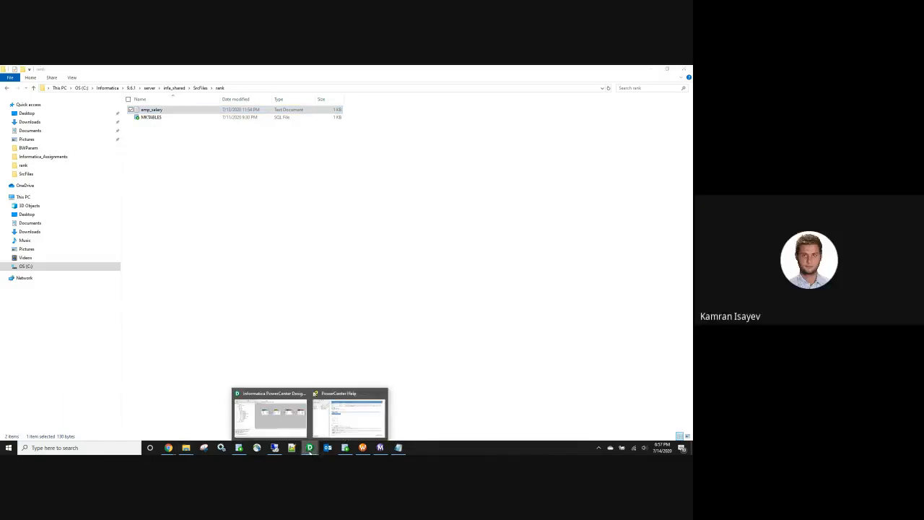
click(363, 448)
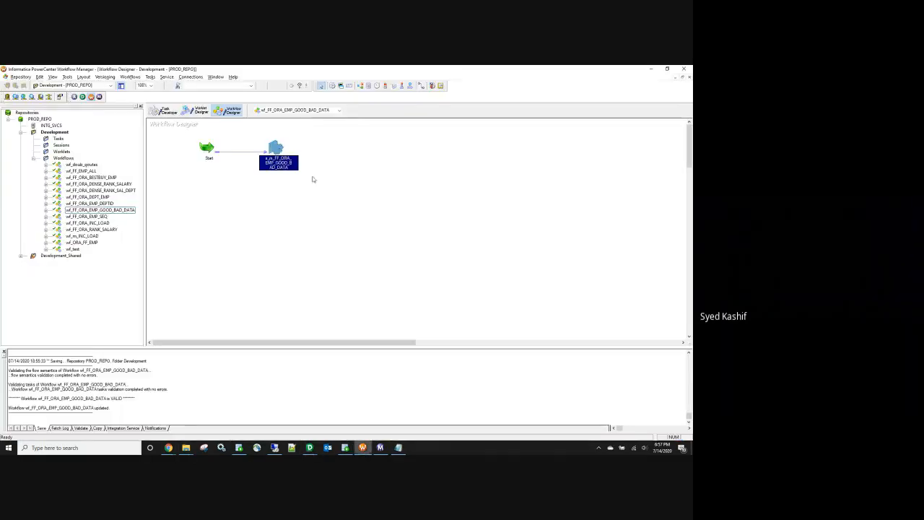
Step: Open and start wf_FF_ORA_RANK_SALARY, then return to the m_FF_ORA_RANK_SALARY mapping in Designer
right_click(104, 229)
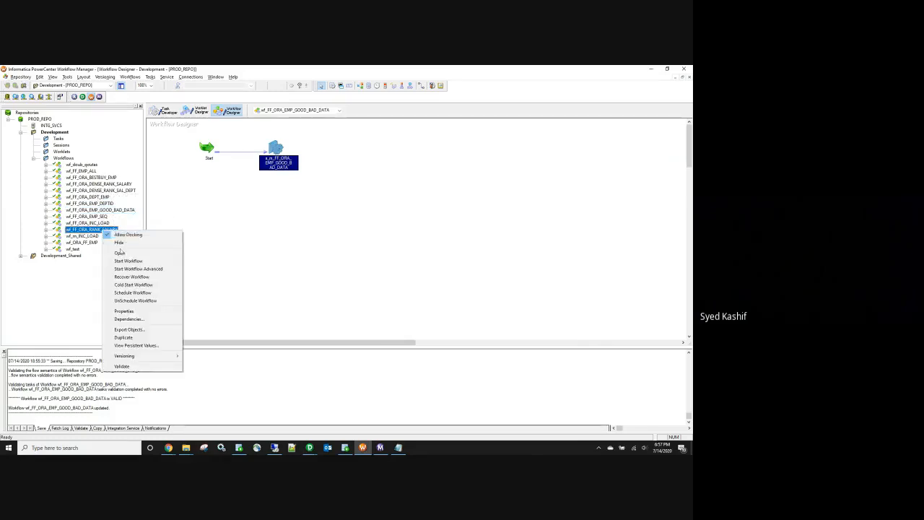
click(119, 252)
click(130, 76)
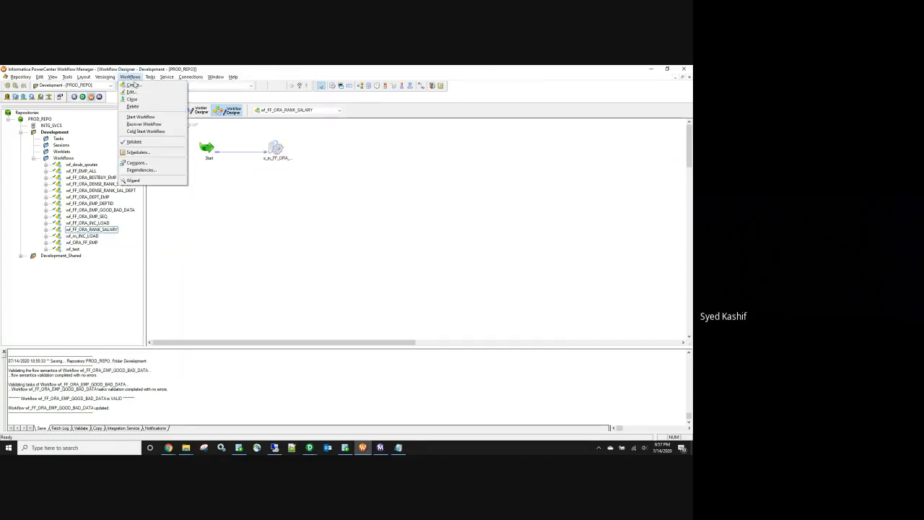
click(142, 117)
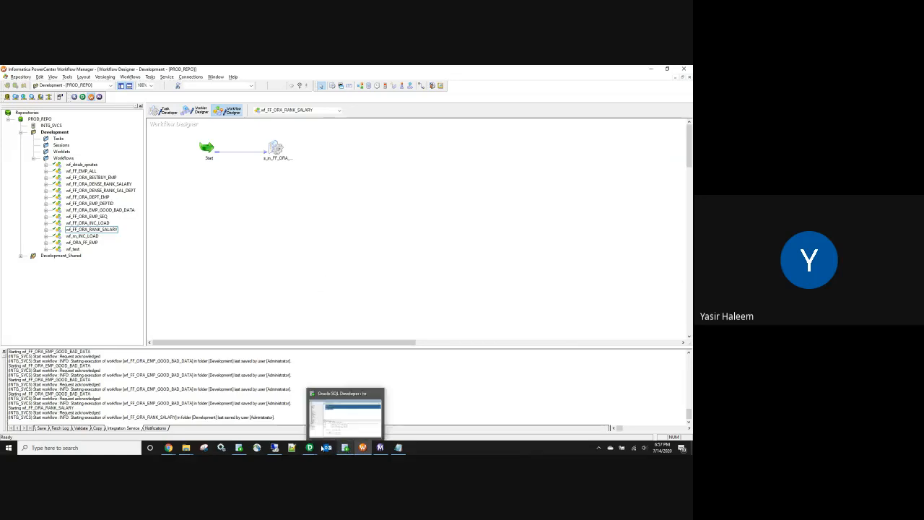
mouse_move(291, 446)
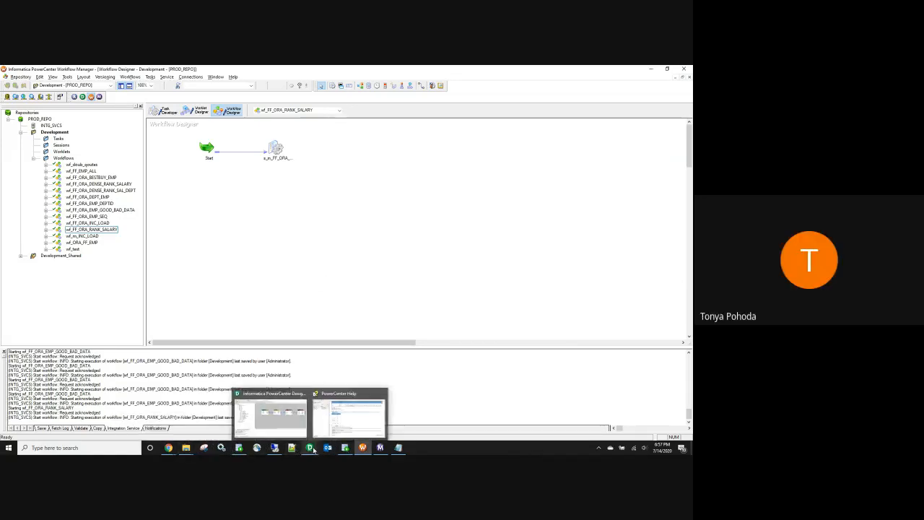
click(271, 415)
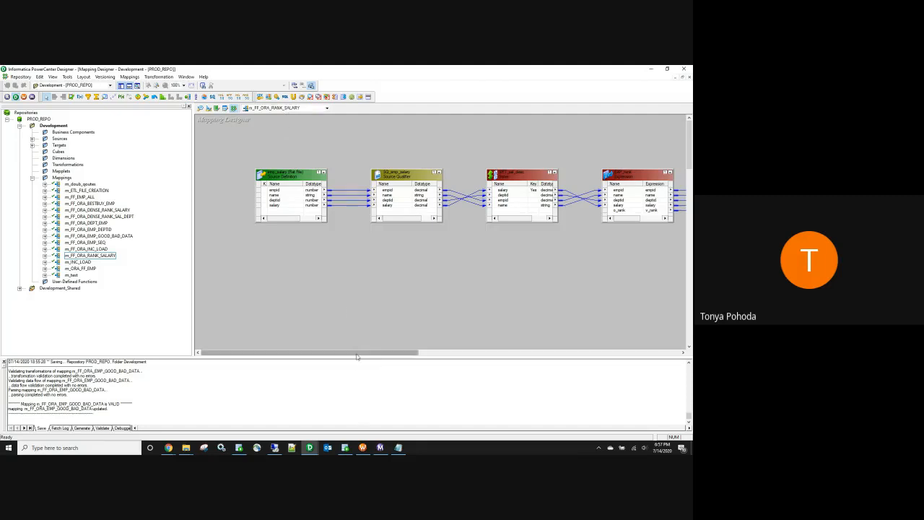
Step: Inspect the emp_salary1 target's properties in the mapping
drag(355, 353, 450, 353)
double_click(533, 173)
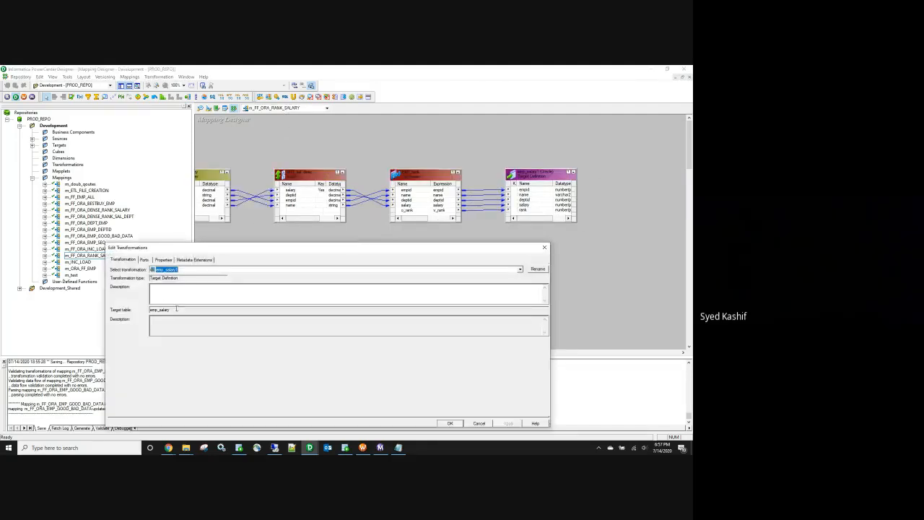
click(449, 422)
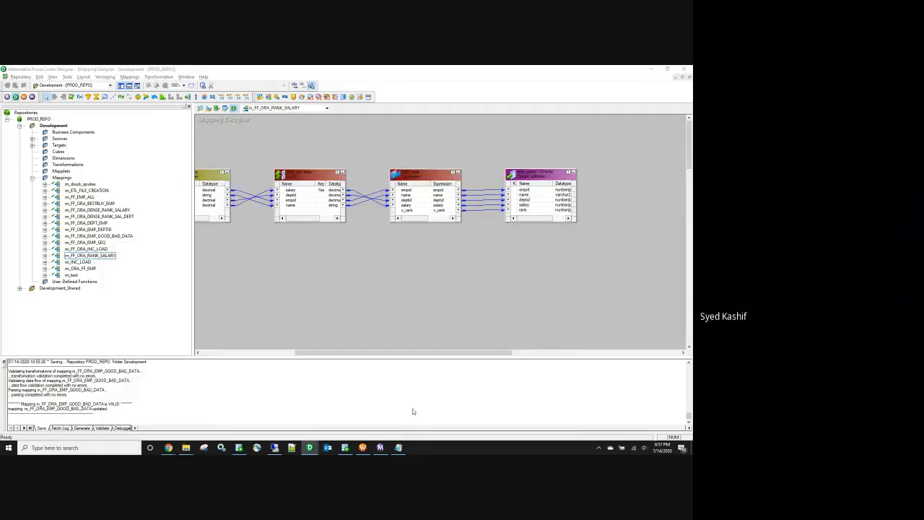
Step: Query emp_salary in SQL Developer and check the RANK values 1, 2, 2, 2, 2, 6, 6
key(alt+Tab)
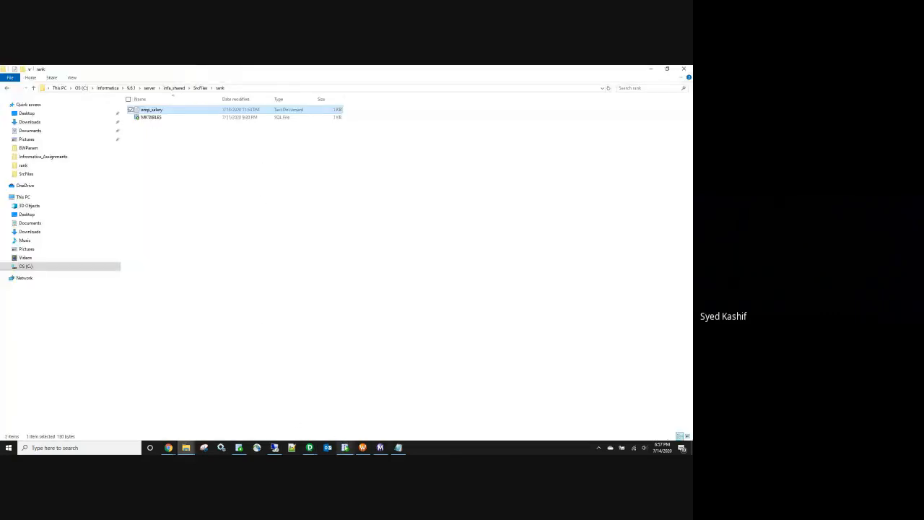
click(345, 448)
drag(233, 140, 173, 139)
text(emp_salary)
key(ctrl+Return)
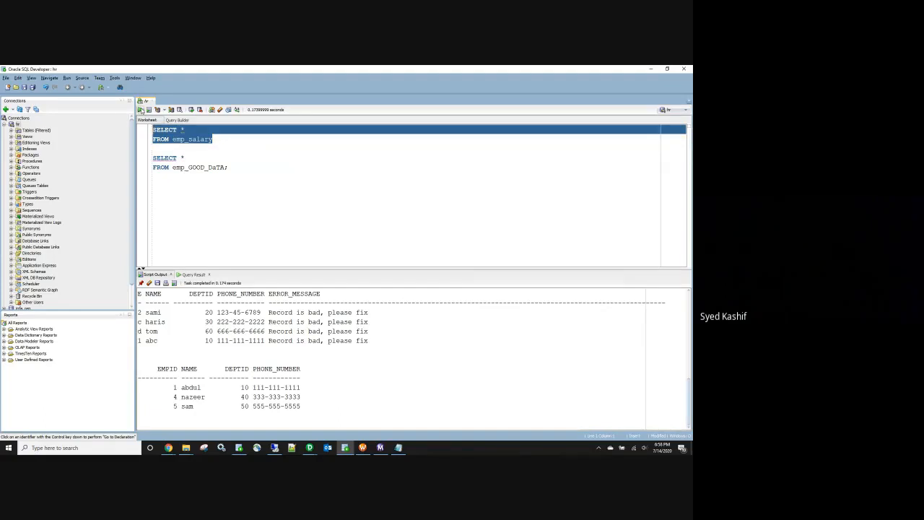
drag(250, 300, 251, 344)
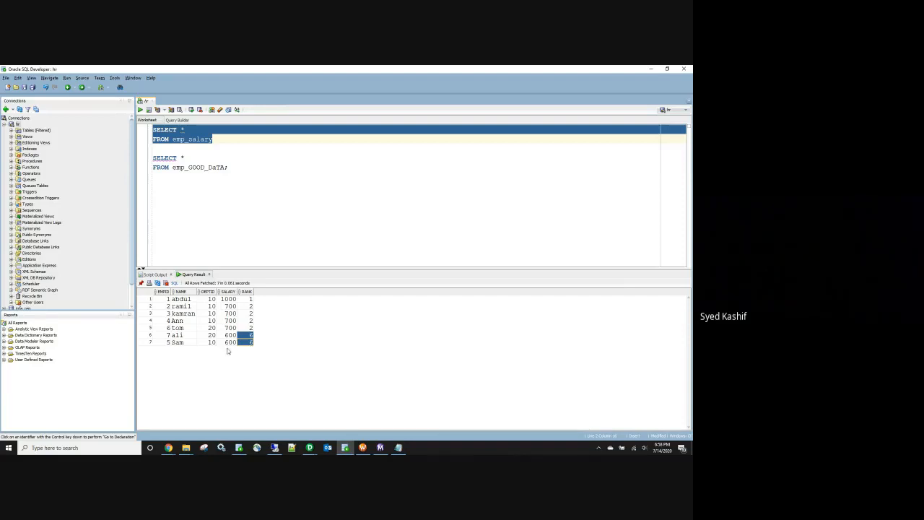
click(314, 451)
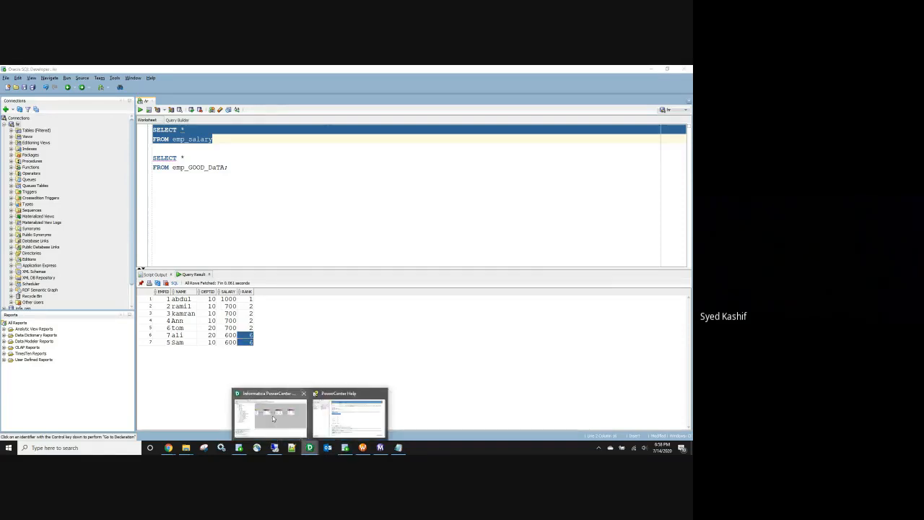
click(285, 419)
Step: Review the Sorter transformation's port settings
drag(336, 355, 289, 355)
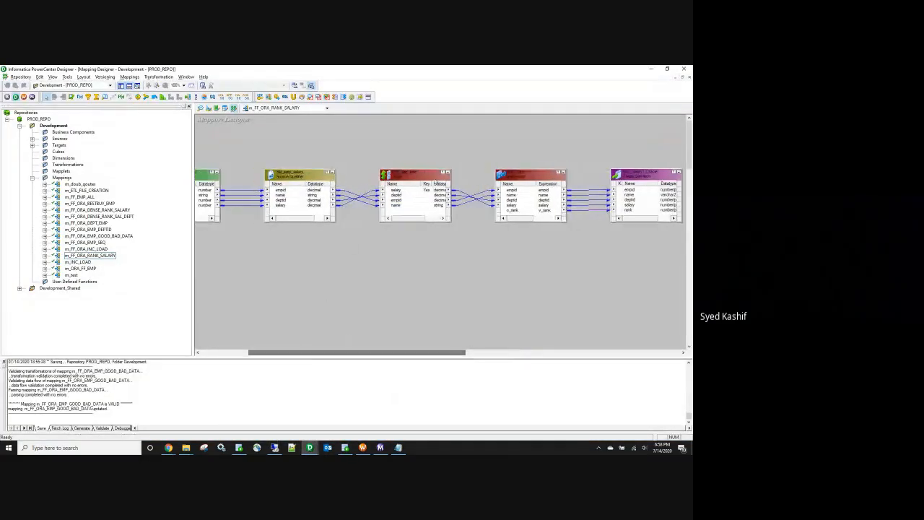
double_click(412, 200)
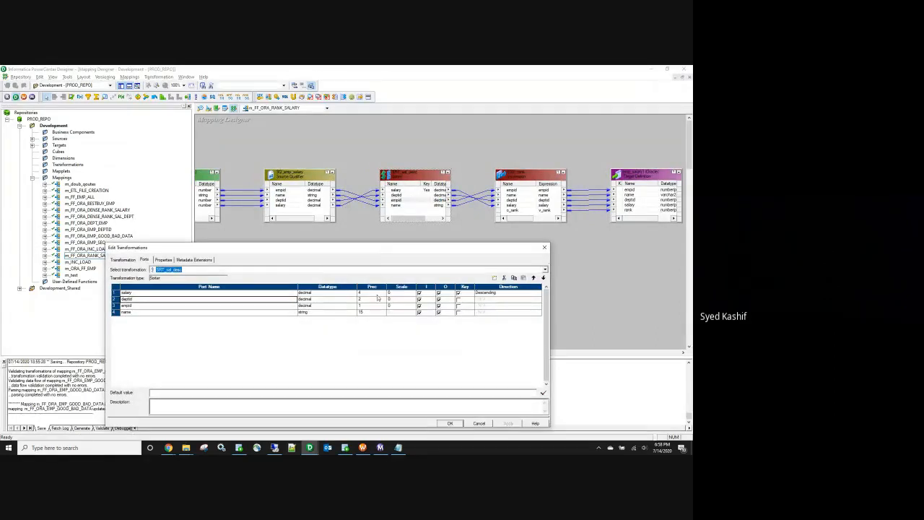
click(544, 247)
Step: Review EXP_rank's v_rank formula IIF(salary=v_prev_salary, v_prev_rank, v_seq) without changes
double_click(521, 208)
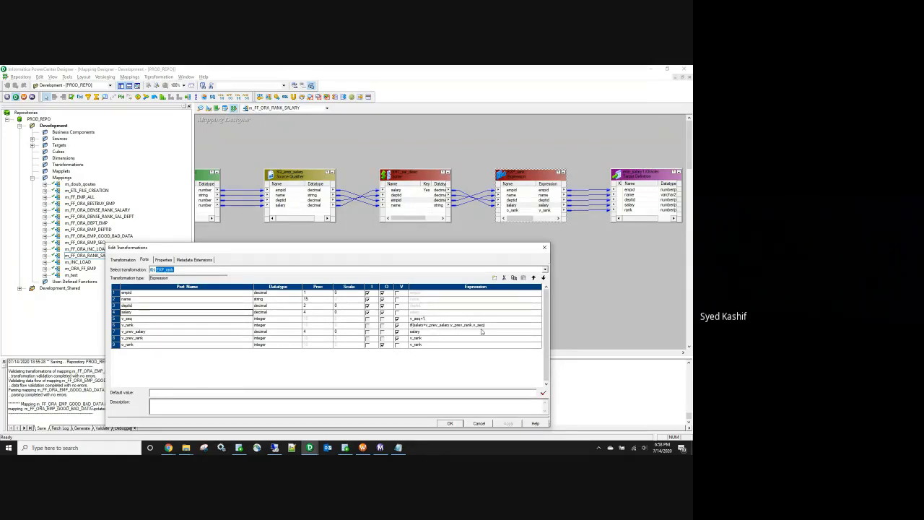
click(535, 325)
click(539, 324)
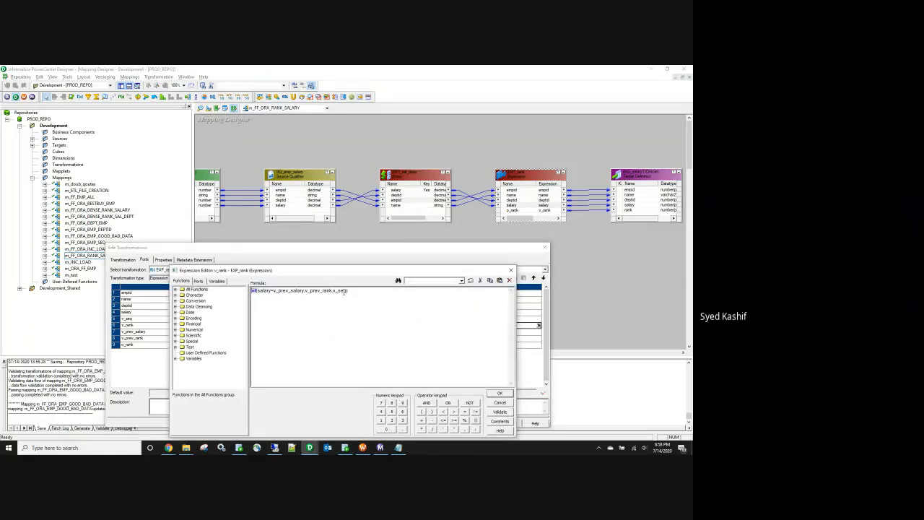
click(345, 447)
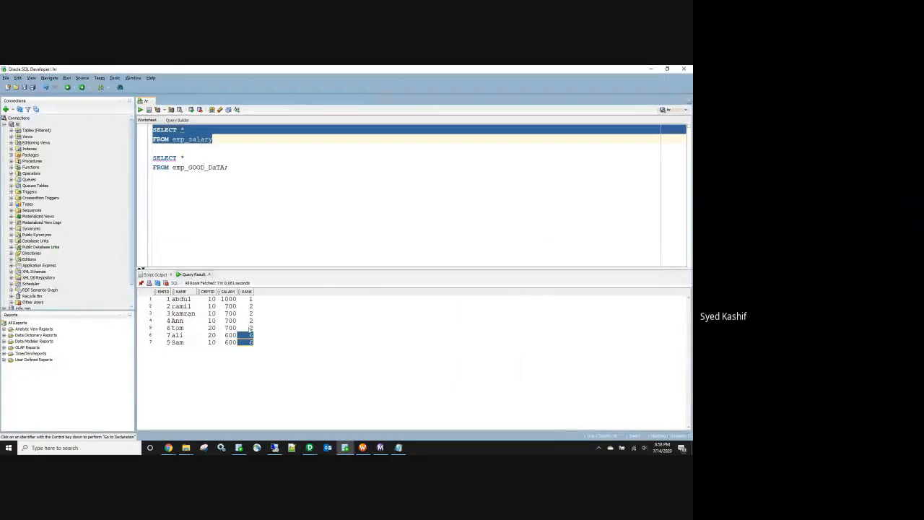
click(650, 69)
drag(349, 291, 234, 293)
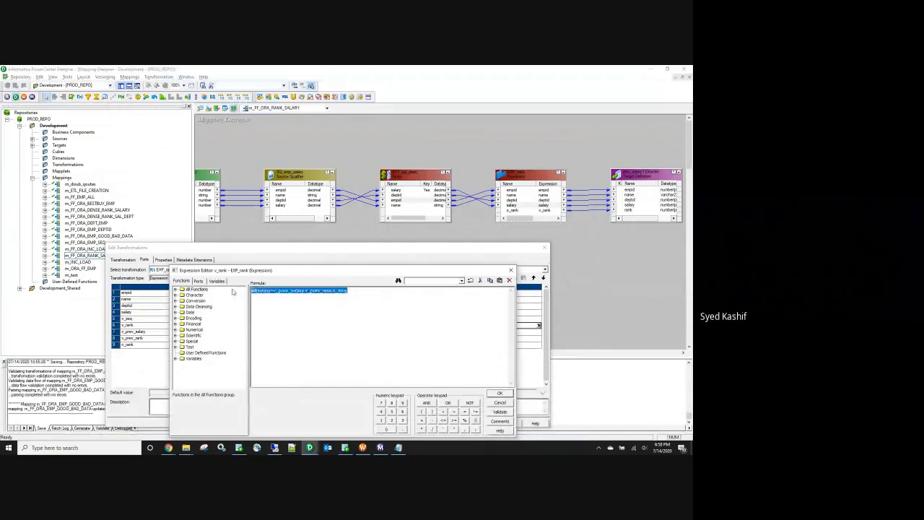
click(511, 270)
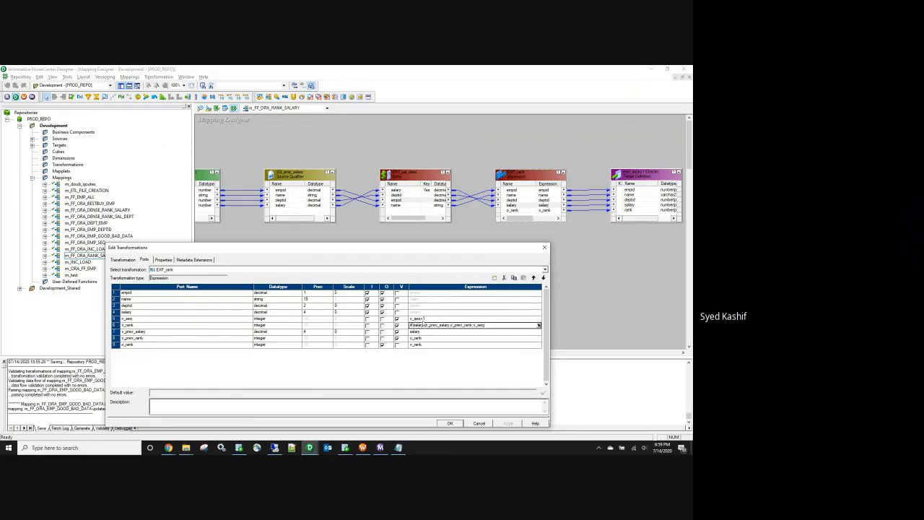
Step: Review the v_seq port (v_seq+1), then return to SQL Developer's emp_salary ranks
double_click(417, 318)
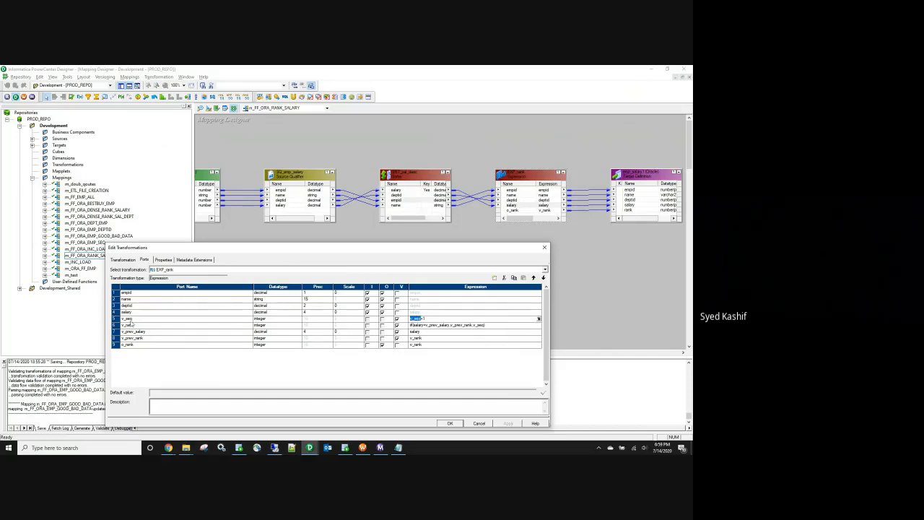
click(115, 319)
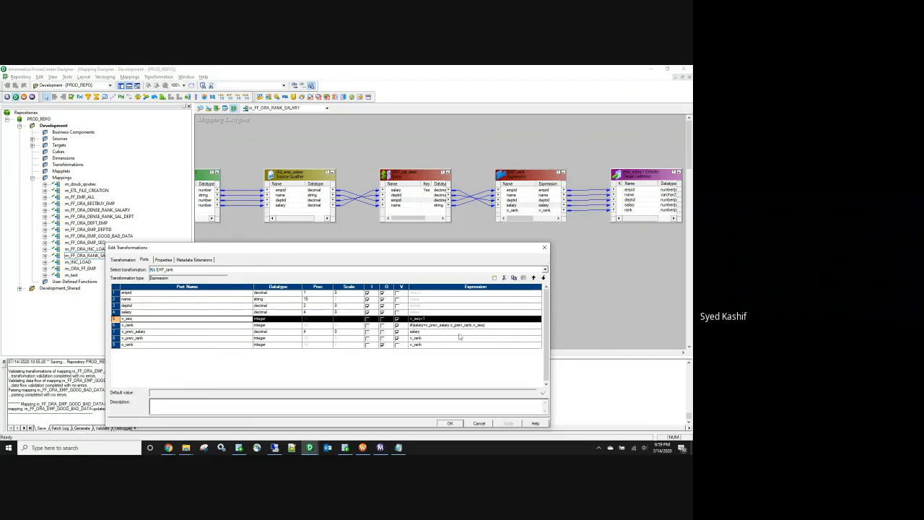
mouse_move(398, 448)
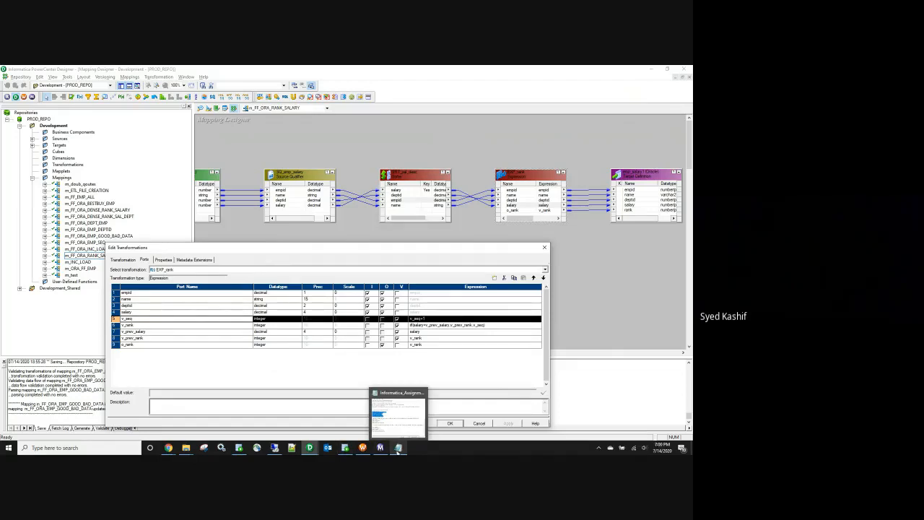
click(345, 451)
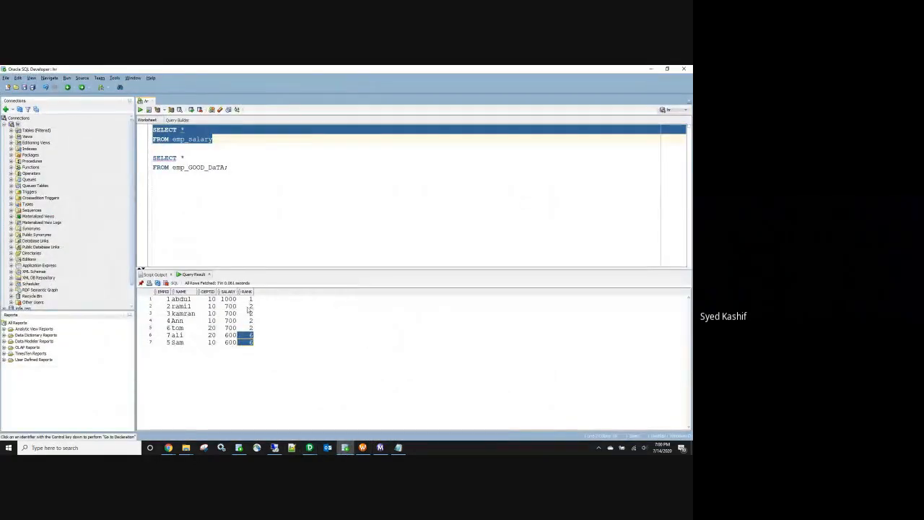
Step: Open wf_FF_ORA_DENSE_RANK_SALARY in Workflow Manager
click(303, 189)
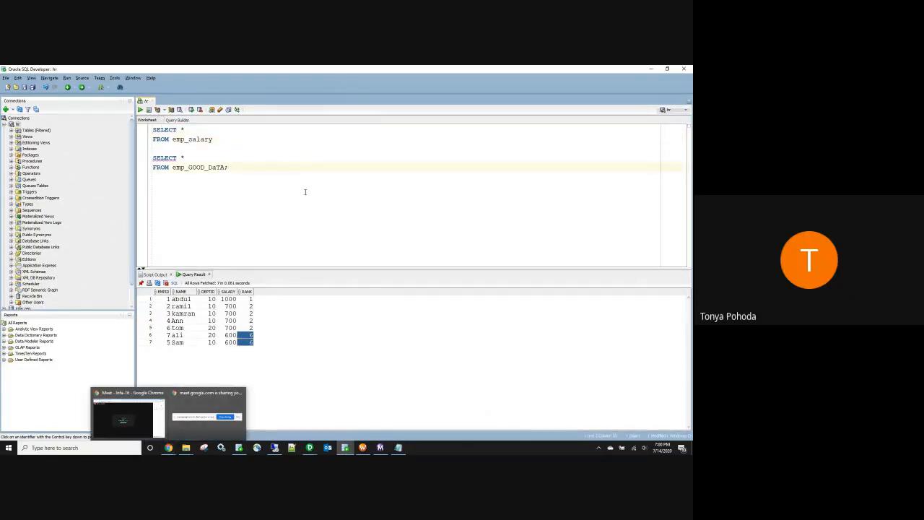
click(363, 447)
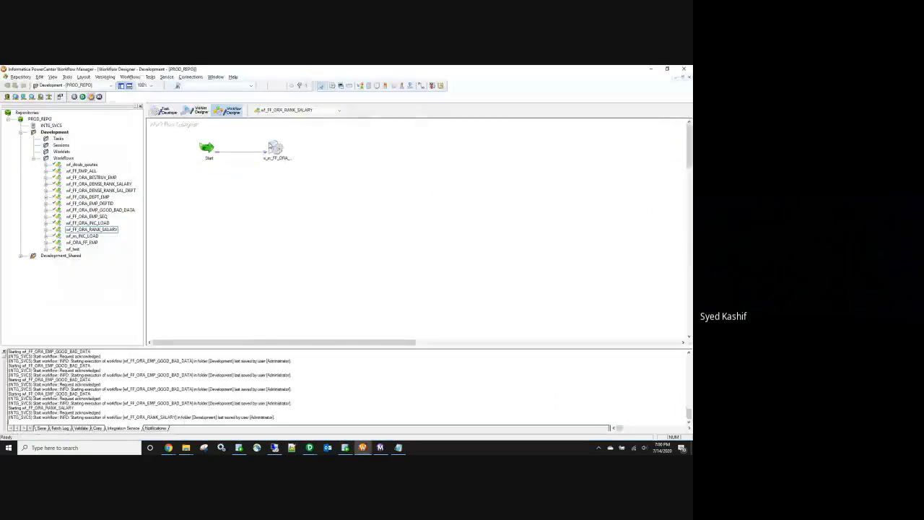
click(286, 111)
click(286, 113)
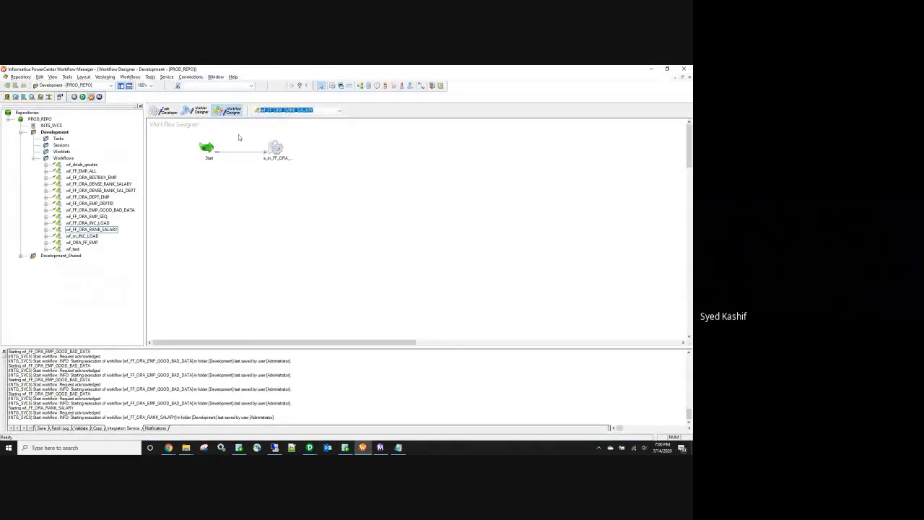
click(114, 229)
right_click(118, 184)
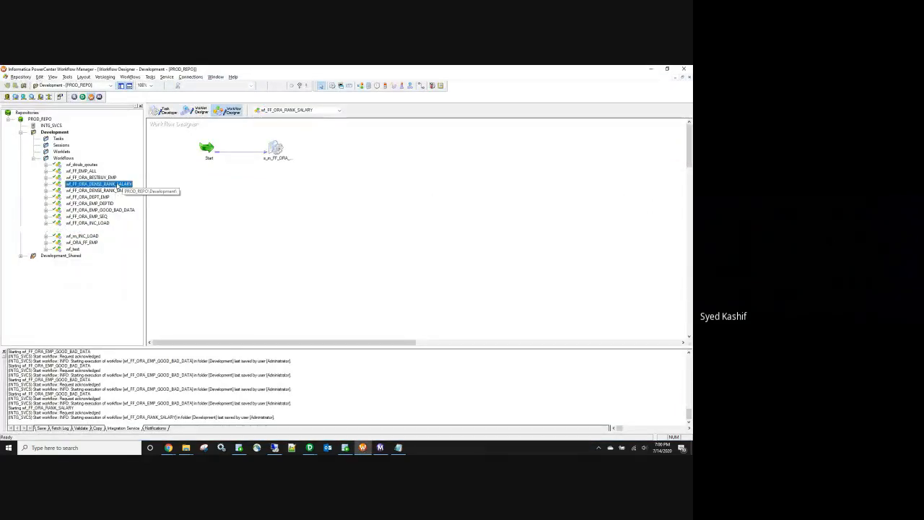
click(146, 207)
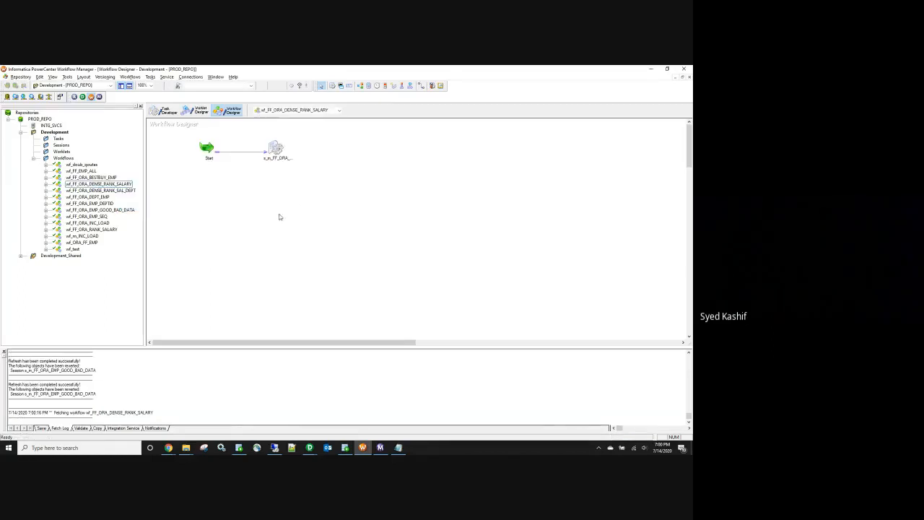
Step: Return to m_FF_ORA_RANK_SALARY in Designer with the transformation properties closed
click(310, 448)
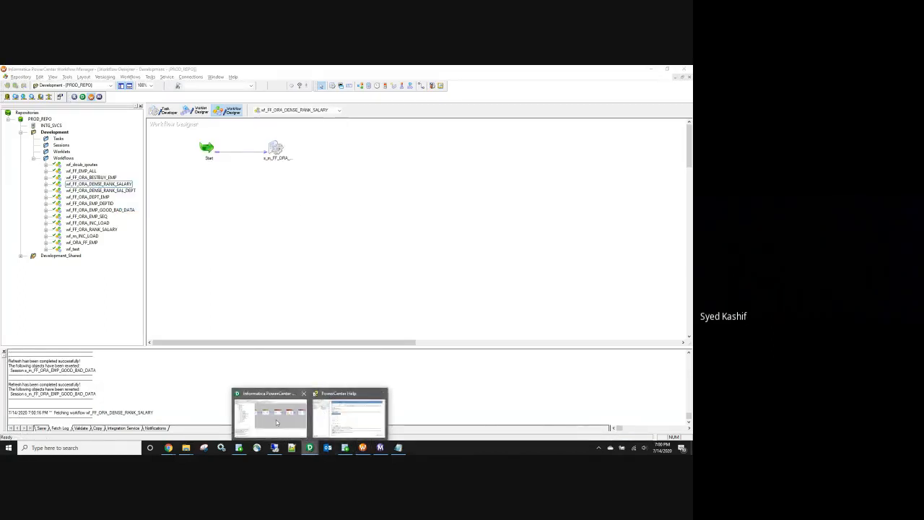
click(274, 417)
click(545, 248)
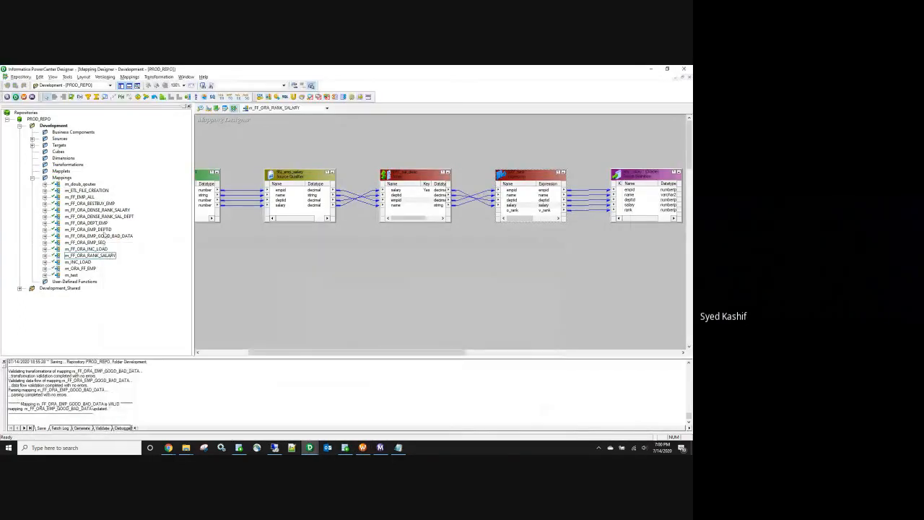
Step: Open m_FF_ORA_DENSE_RANK_SALARY and review its SRT_sal_desc sorter and EXP_rank ports
right_click(105, 209)
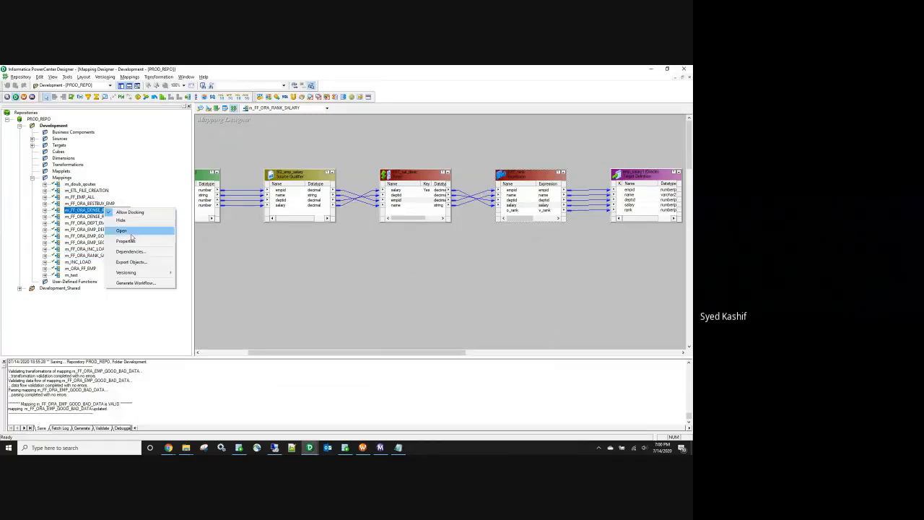
click(137, 234)
double_click(546, 201)
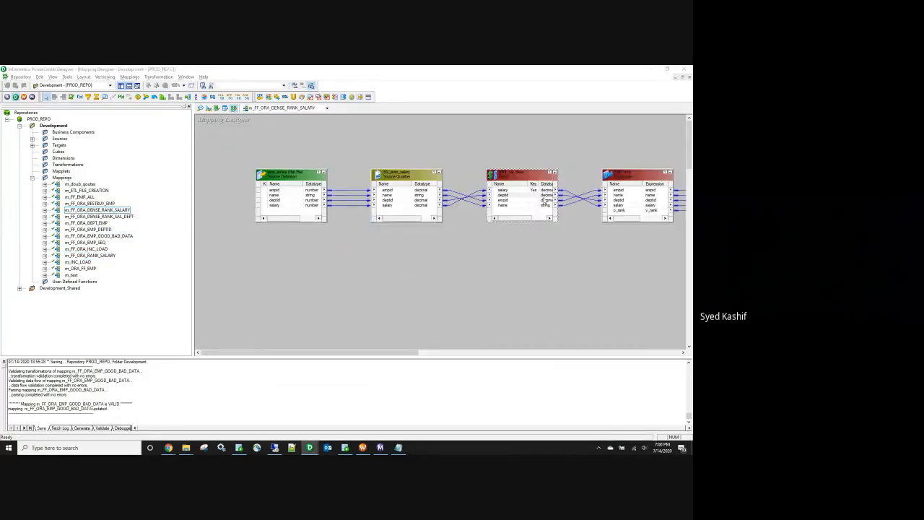
click(545, 247)
double_click(636, 205)
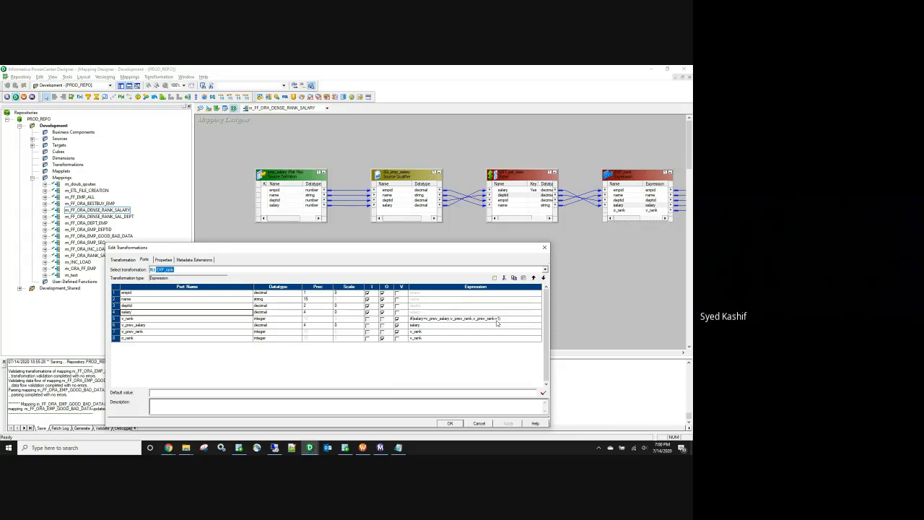
click(490, 424)
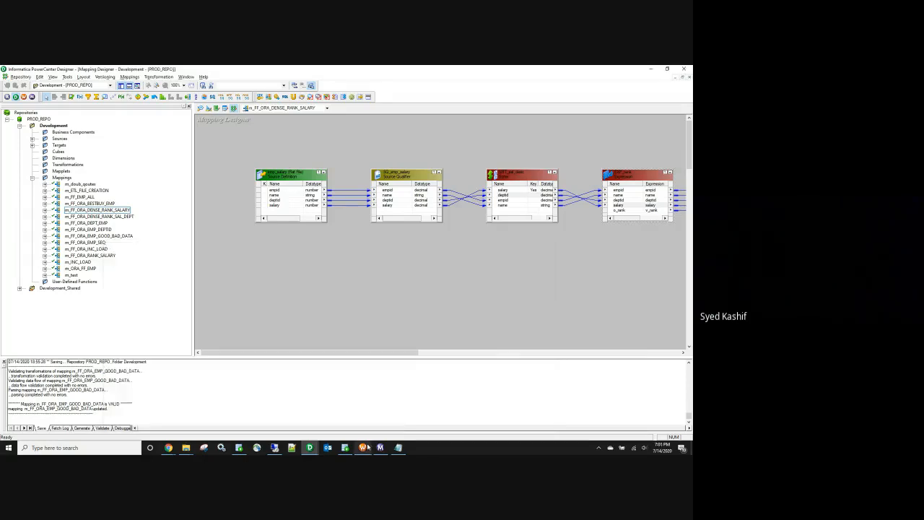
Step: Start the wf_FF_ORA_DENSE_RANK_SALARY workflow from the Workflow Manager canvas
click(380, 448)
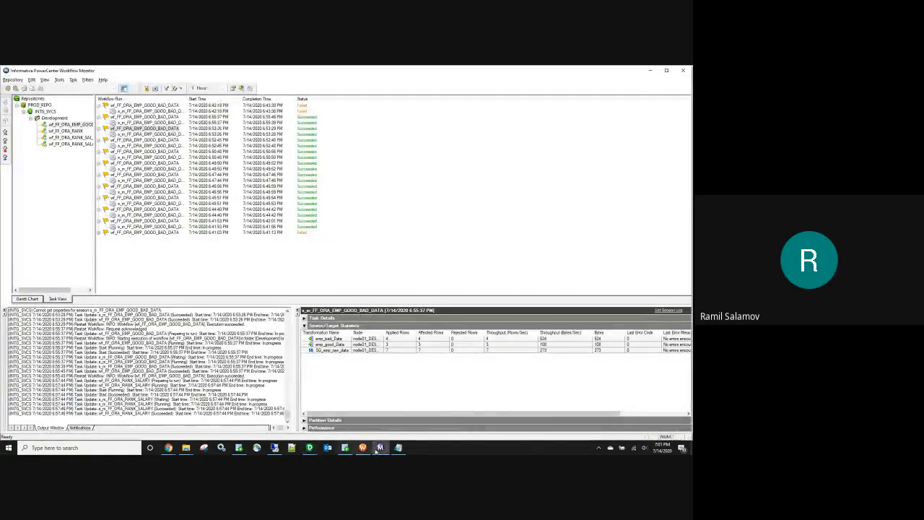
mouse_move(309, 449)
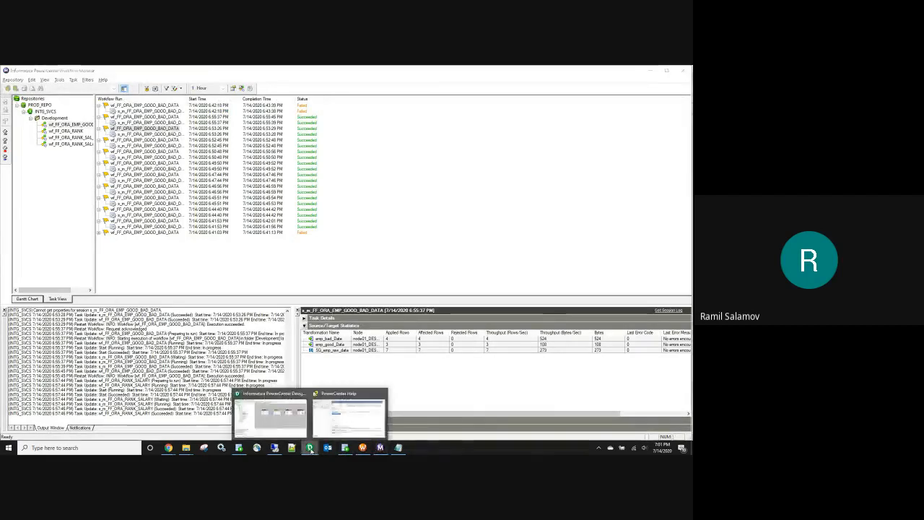
click(363, 447)
right_click(316, 222)
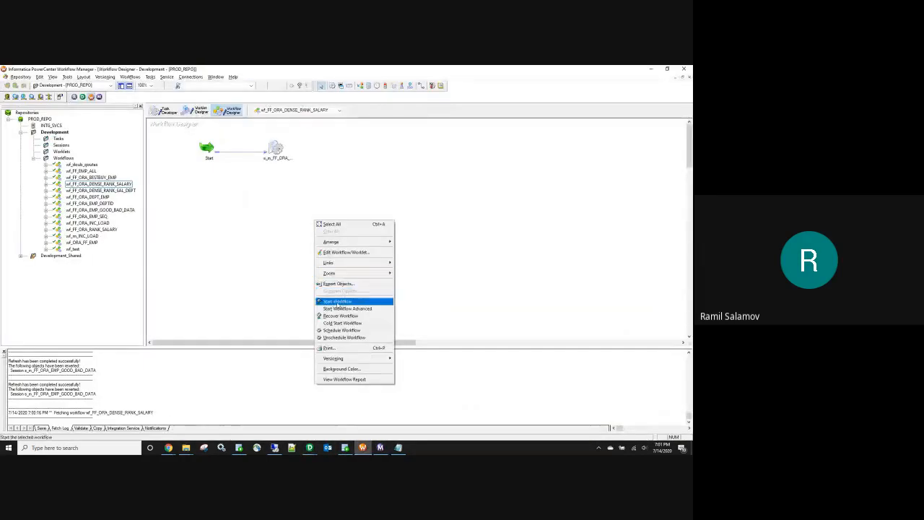
click(336, 301)
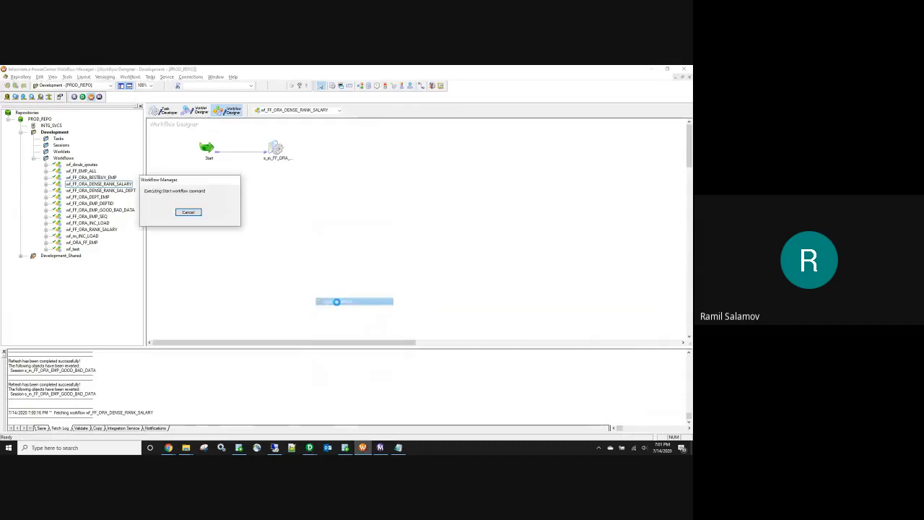
Step: Rerun the emp_salary query in SQL Developer and check the new RANK values
click(345, 448)
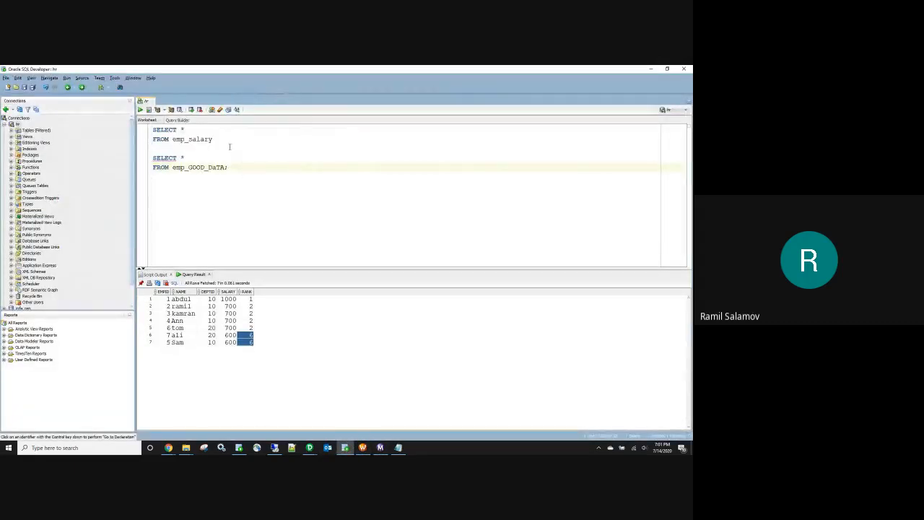
drag(230, 147, 148, 132)
click(140, 110)
drag(250, 298, 251, 343)
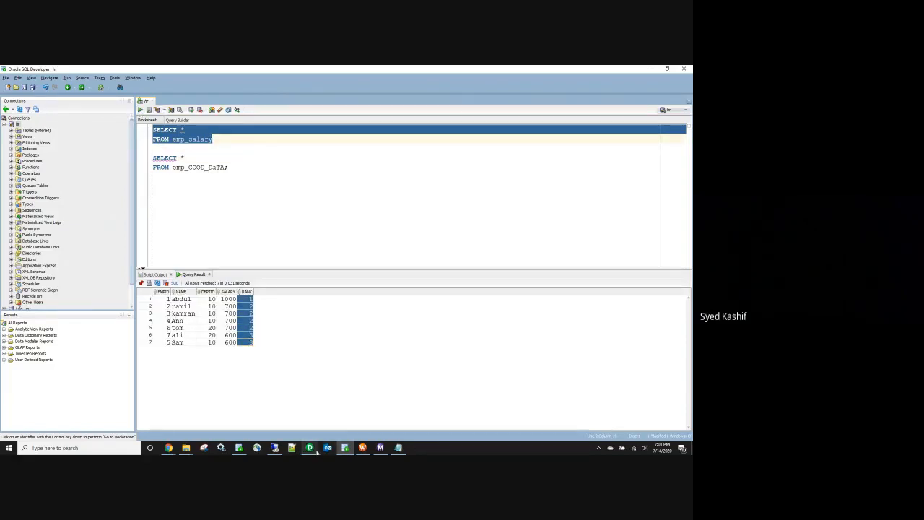
Step: Re-inspect the sorter and EXP_rank rank expression, then glance at the assignment notes
mouse_move(312, 448)
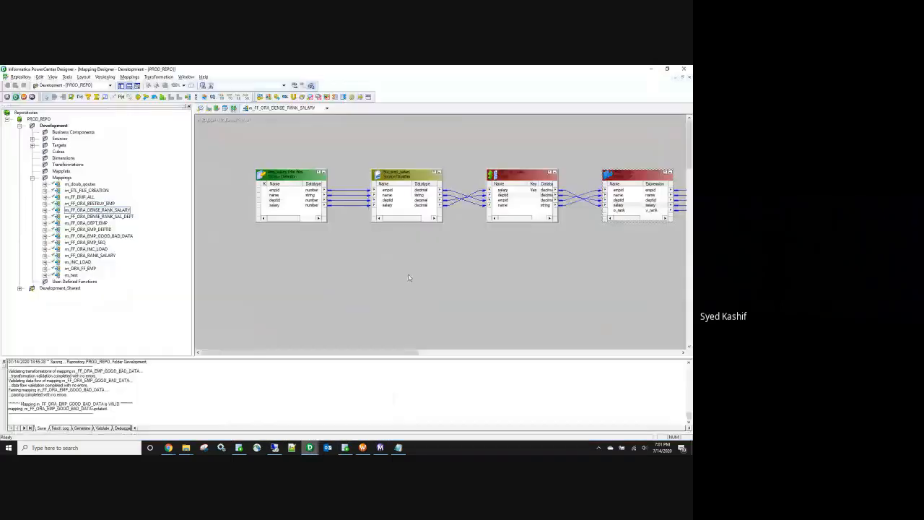
click(287, 428)
double_click(551, 188)
click(542, 248)
double_click(621, 195)
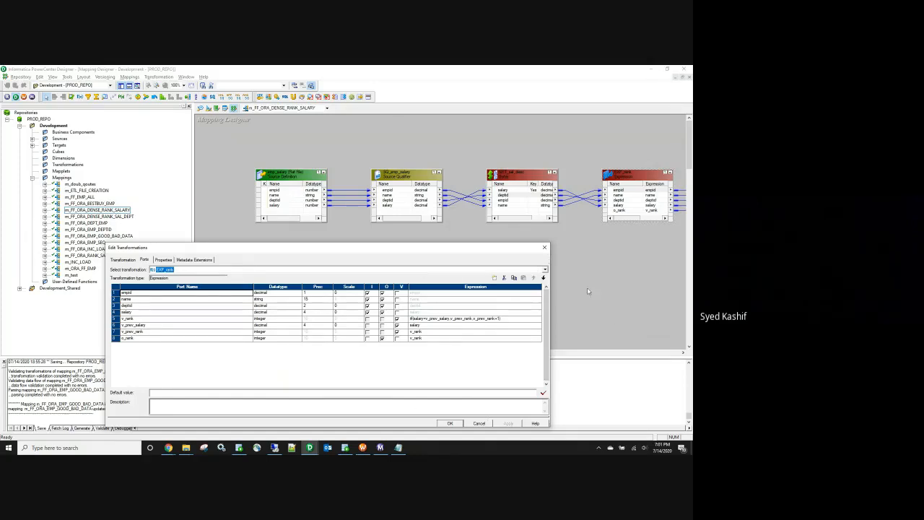
click(544, 247)
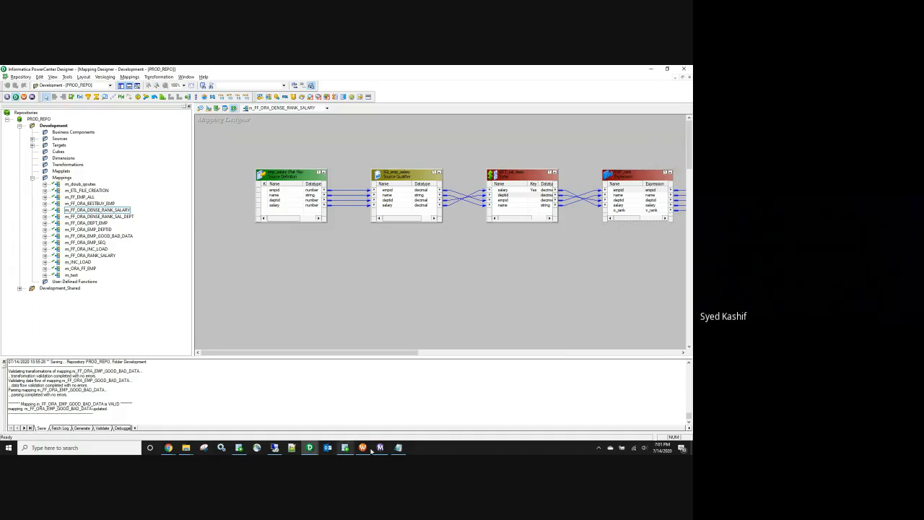
click(398, 447)
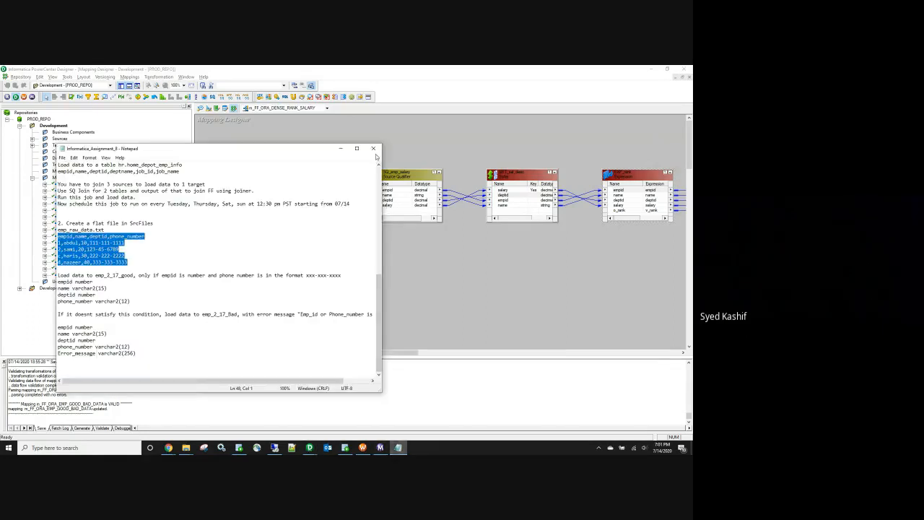
click(377, 148)
Step: View the emp_new_data file from SrcFiles and close it
mouse_move(186, 447)
click(202, 415)
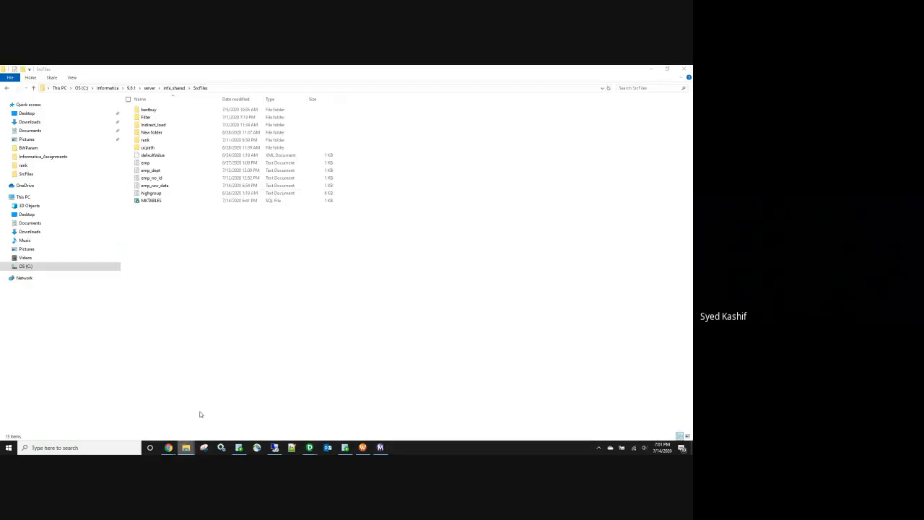
click(154, 187)
double_click(154, 187)
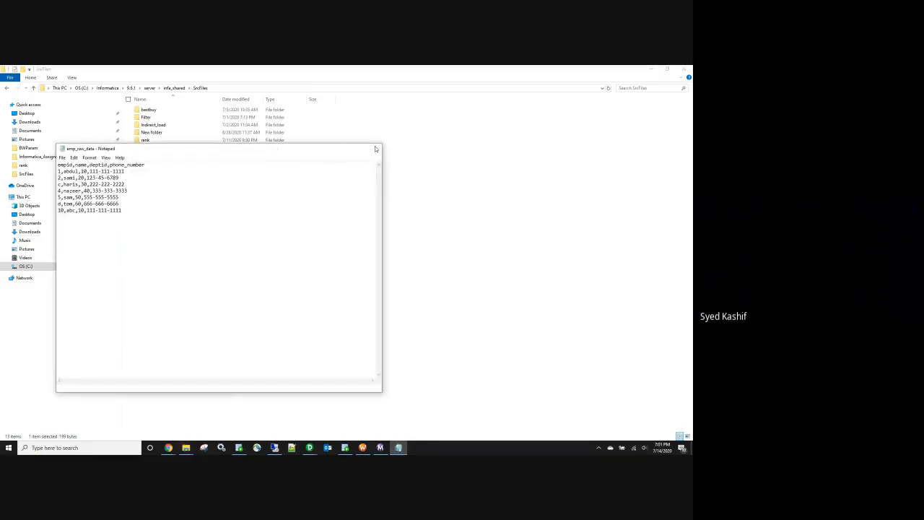
click(377, 149)
Step: Open emp_salary from the rank folder, examine its seven rows, close it and minimize Explorer
click(165, 142)
double_click(166, 142)
double_click(152, 110)
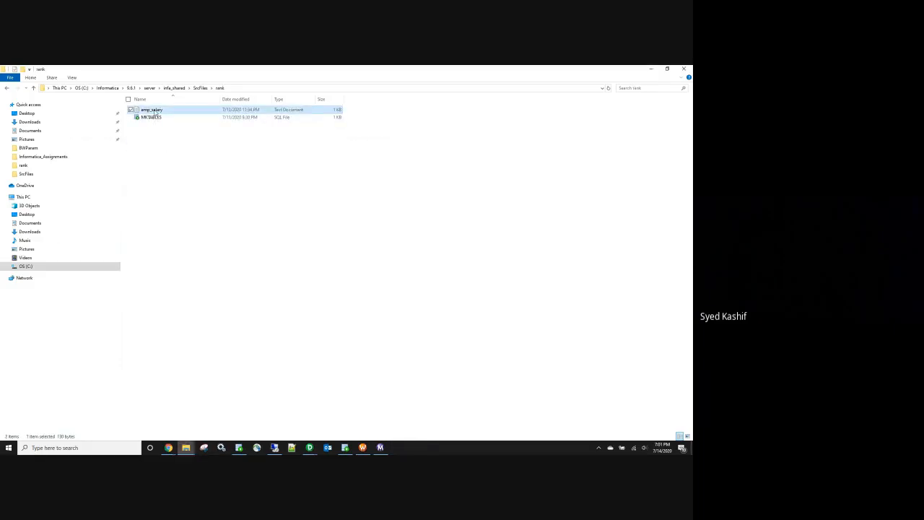
double_click(83, 171)
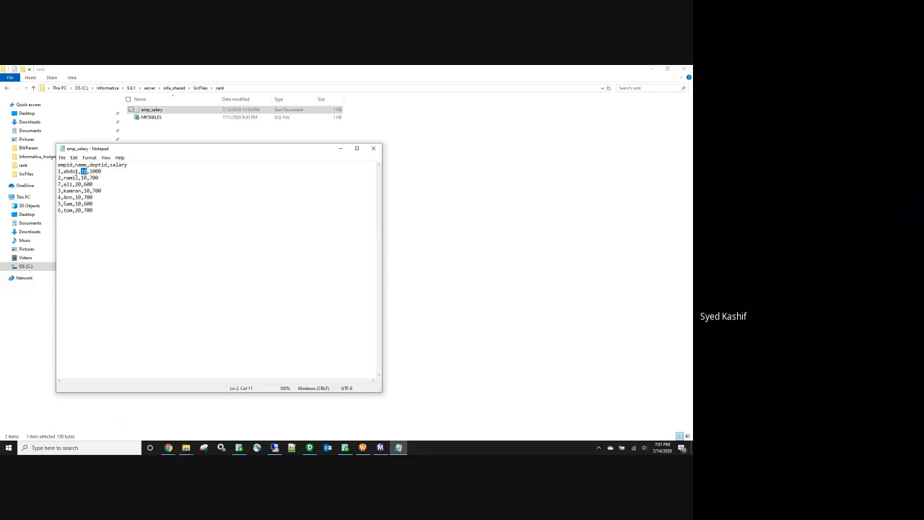
drag(58, 171, 94, 210)
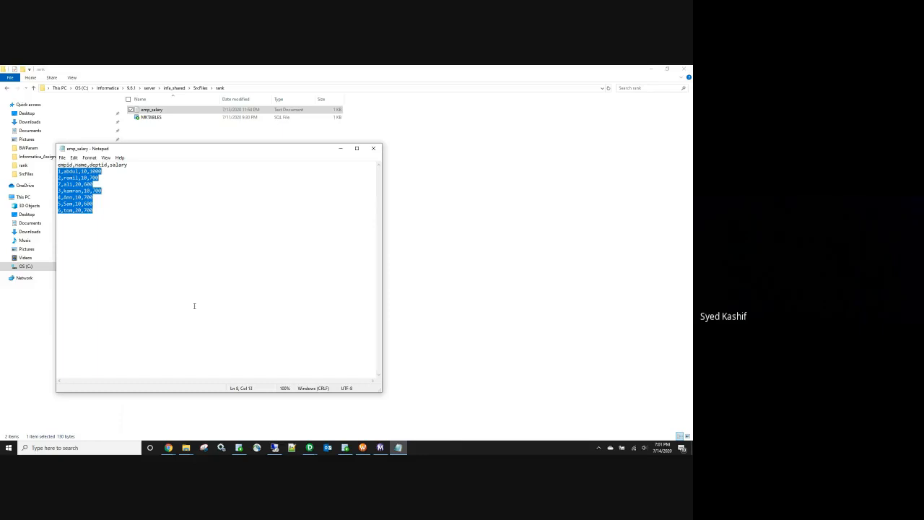
triple_click(87, 171)
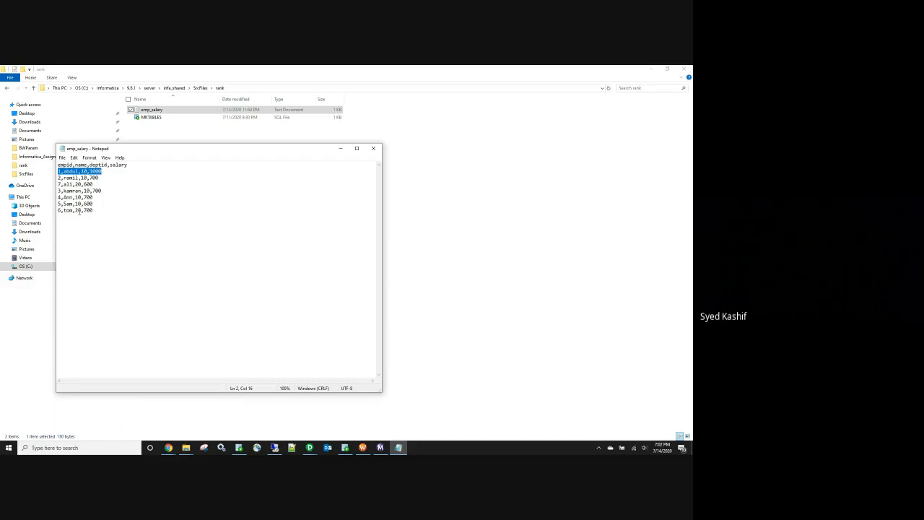
click(373, 148)
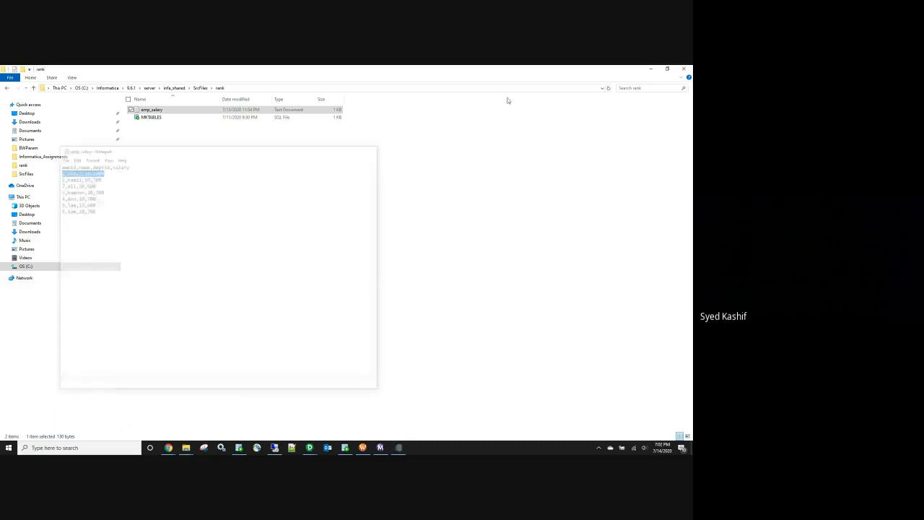
double_click(160, 110)
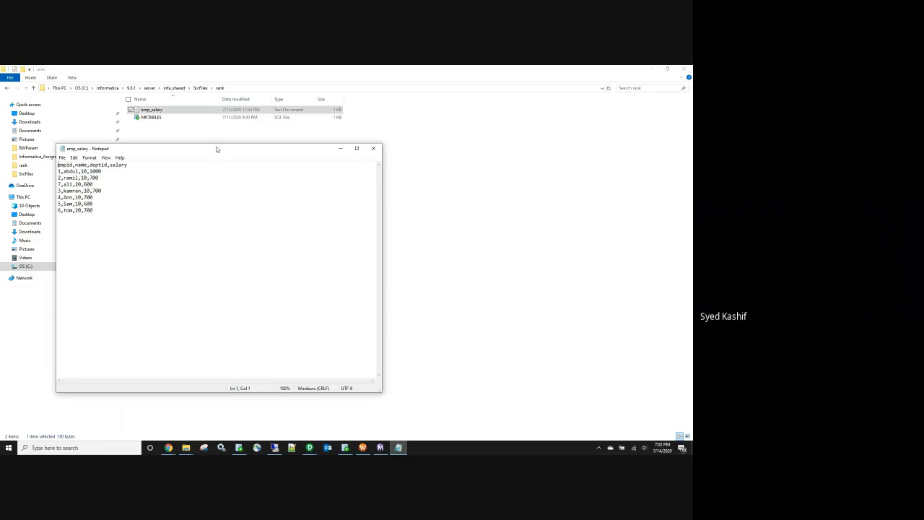
click(373, 148)
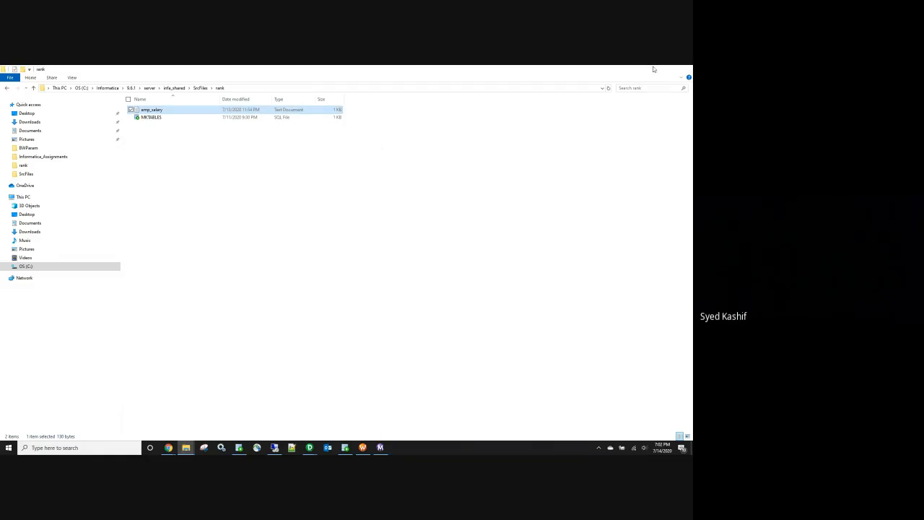
click(652, 69)
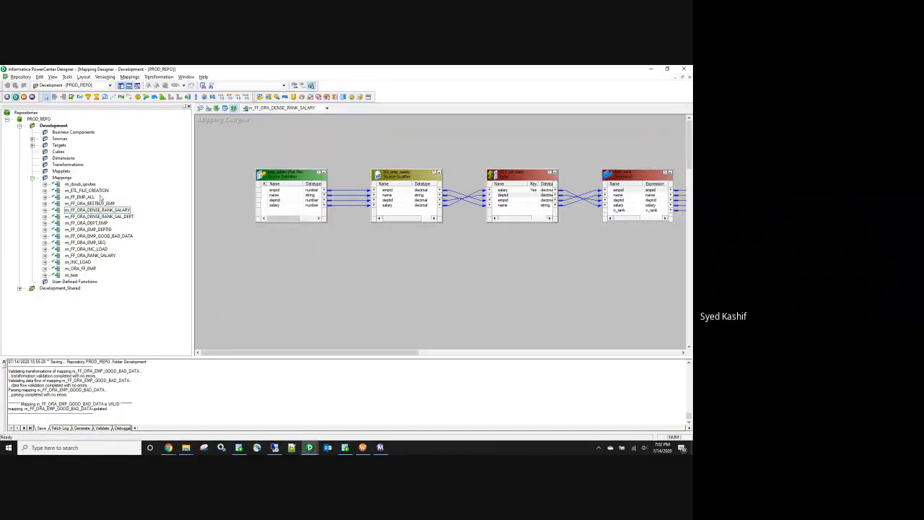
Step: Open m_FF_ORA_DENSE_RANK_SAL_DEPT and review its sorter port settings
click(117, 218)
right_click(117, 219)
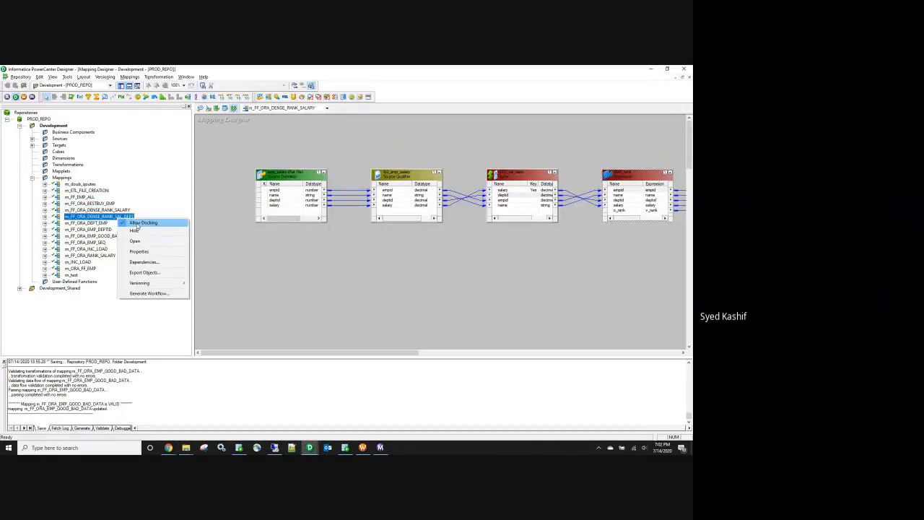
click(148, 221)
drag(379, 351, 420, 353)
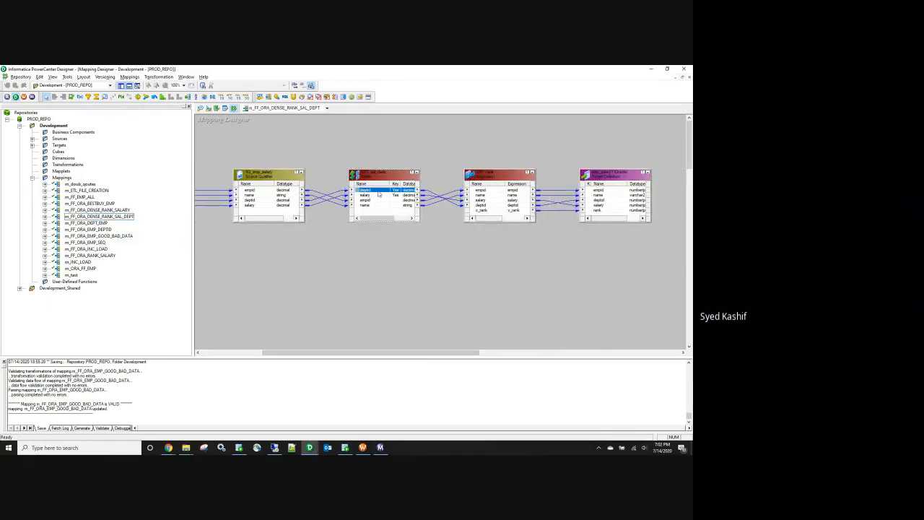
double_click(414, 208)
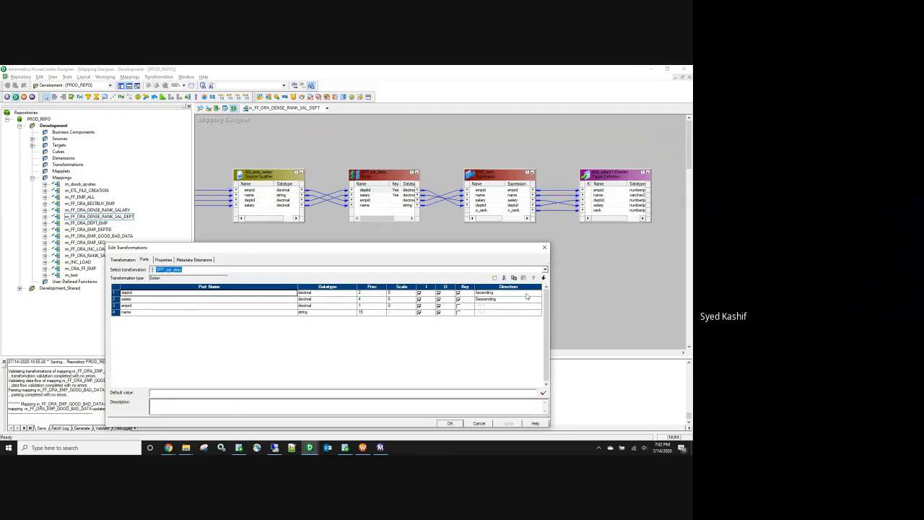
click(545, 247)
Step: Review EXP_rank's deptid-based v_rank formula and close the editors unchanged
double_click(499, 203)
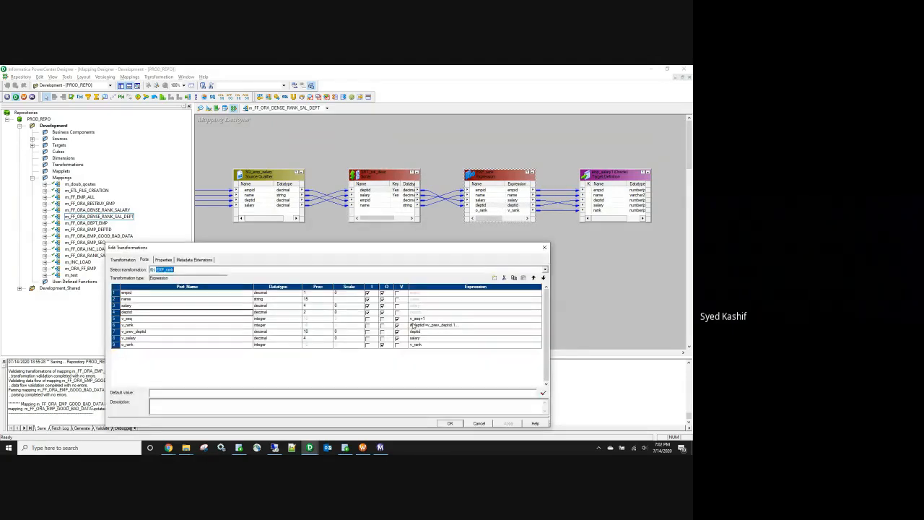
click(538, 327)
click(538, 327)
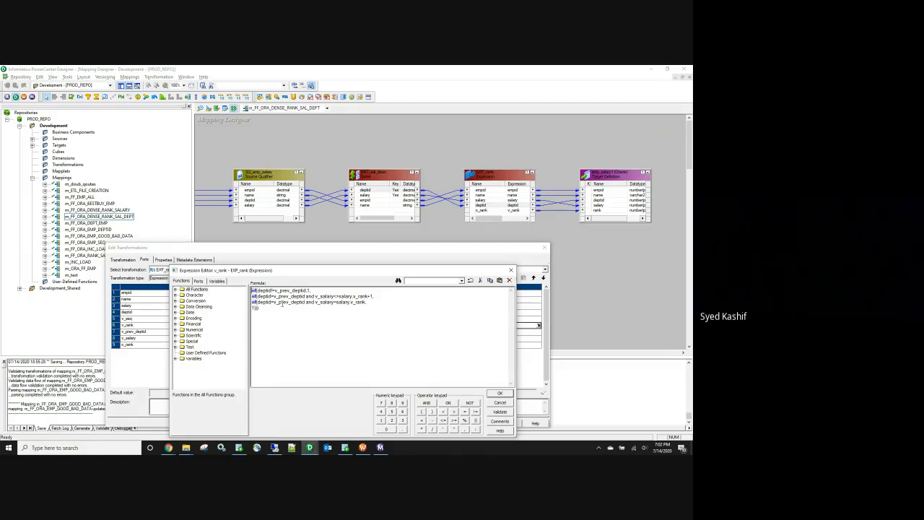
drag(382, 305, 252, 290)
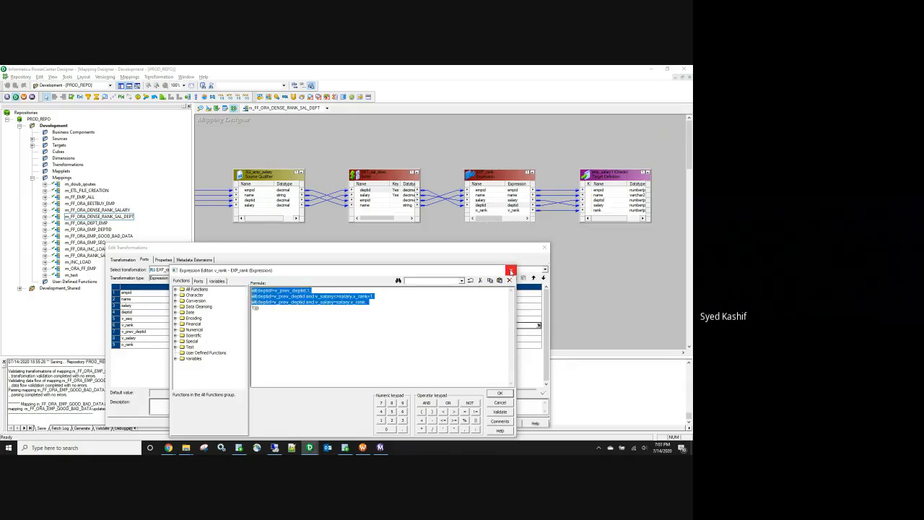
click(500, 392)
click(450, 423)
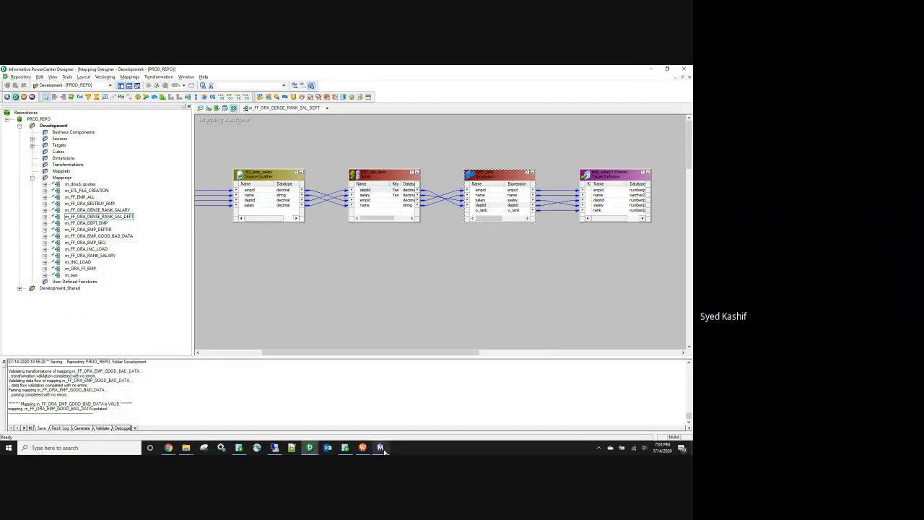
Step: Open and start the wf_FF_ORA_DENSE_RANK_SAL_DEPT workflow in Workflow Manager
click(363, 448)
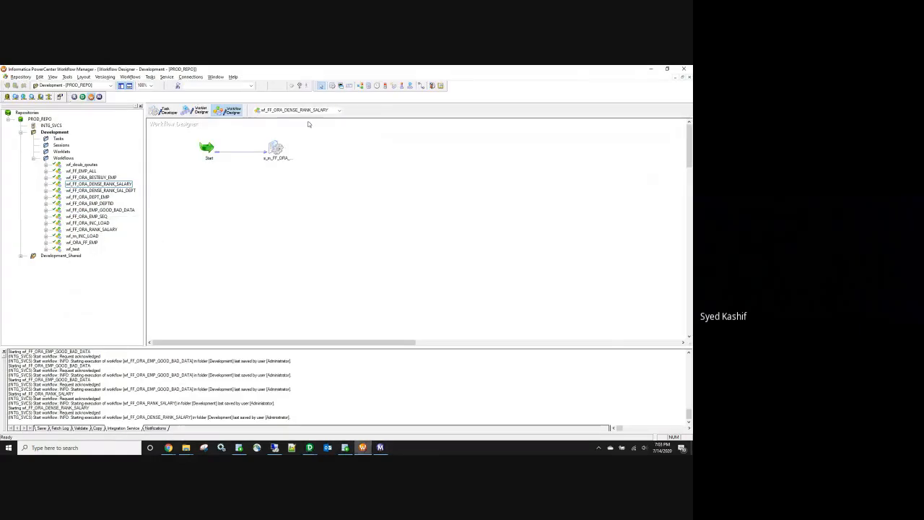
right_click(112, 190)
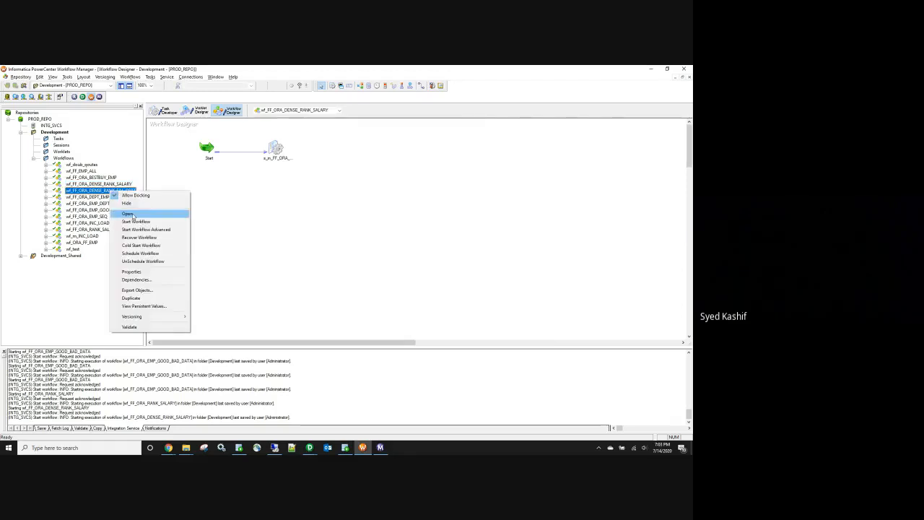
click(130, 214)
right_click(283, 222)
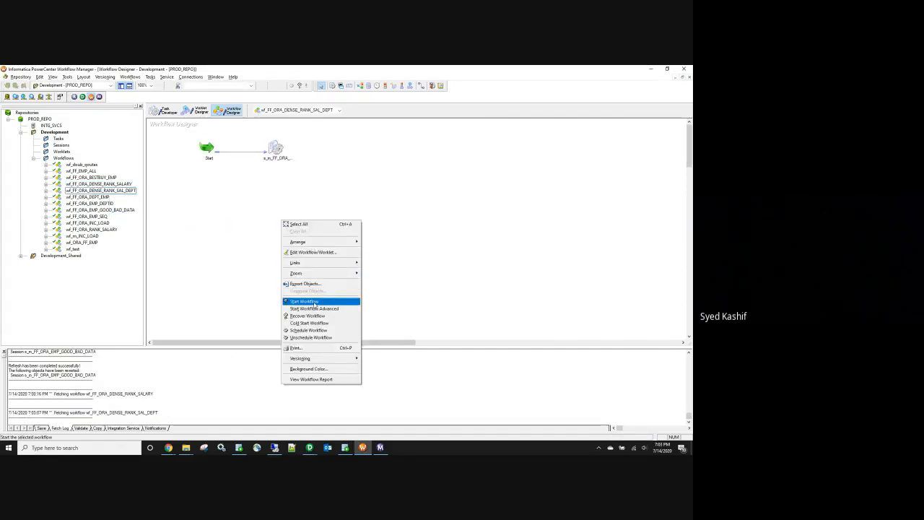
click(304, 301)
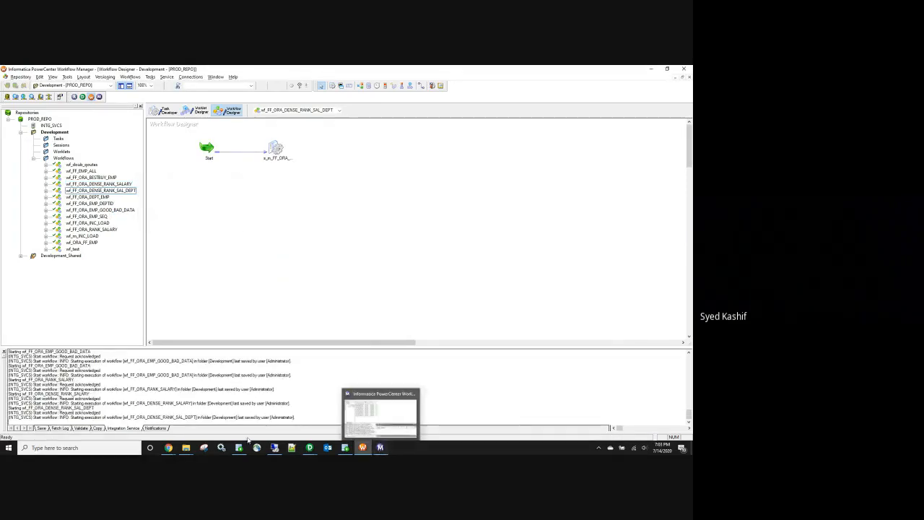
mouse_move(243, 451)
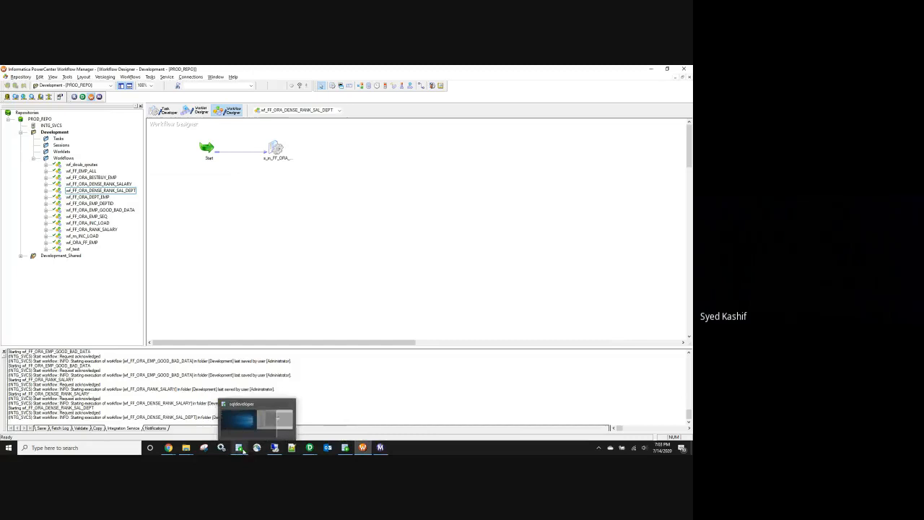
click(345, 447)
Step: Re-run the emp_salary query and highlight the department 10 and 20 DEPTID and RANK values
click(140, 109)
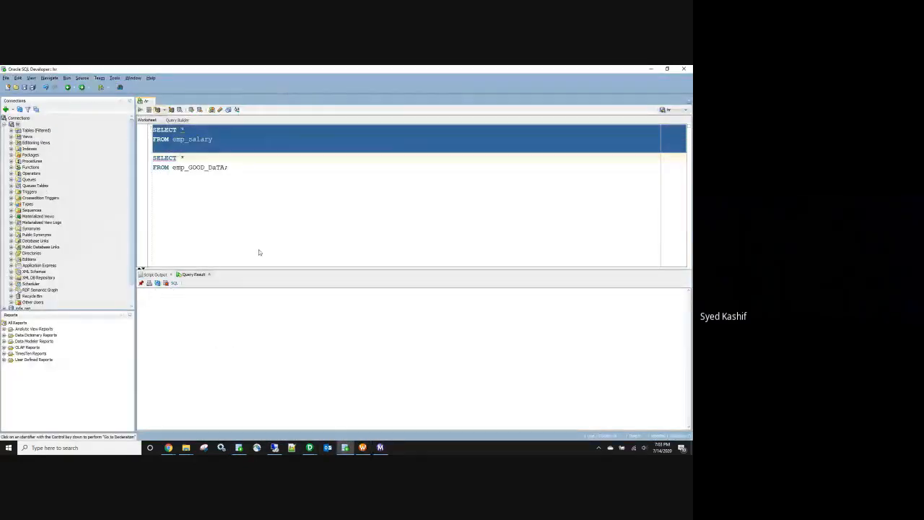
drag(211, 303, 213, 331)
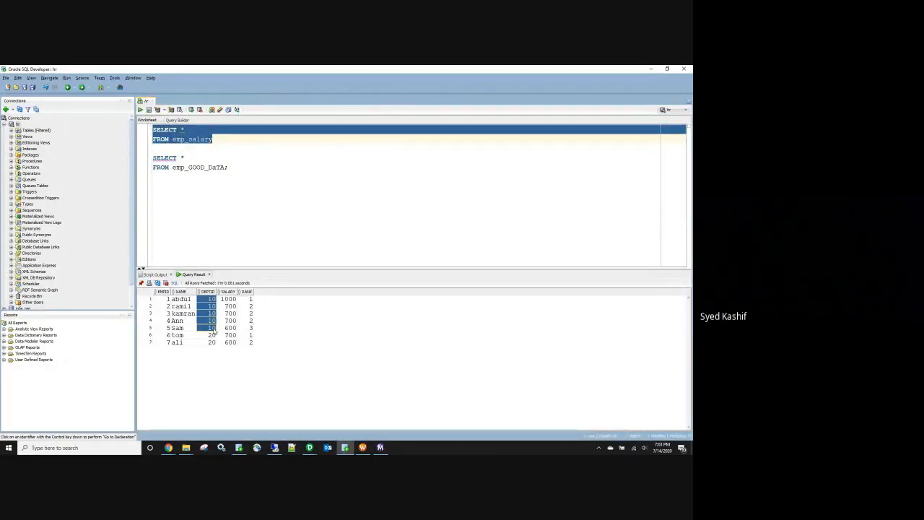
drag(248, 299, 243, 345)
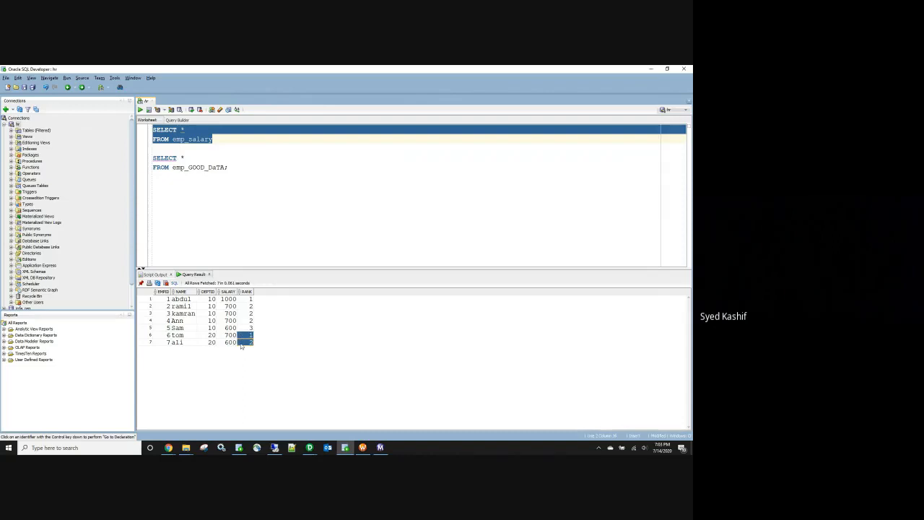
click(316, 225)
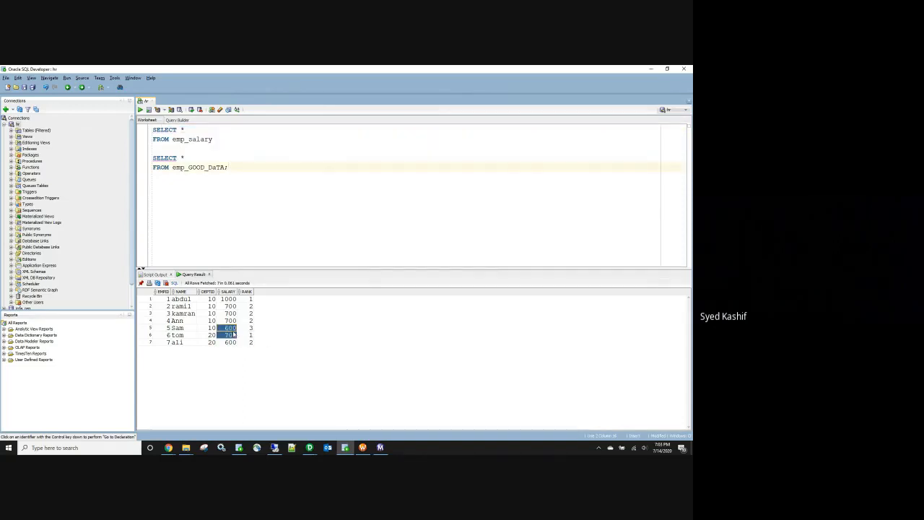
Step: Select result rows to compare salaries with ranks, such as row 6's salary of 700
drag(166, 300, 255, 352)
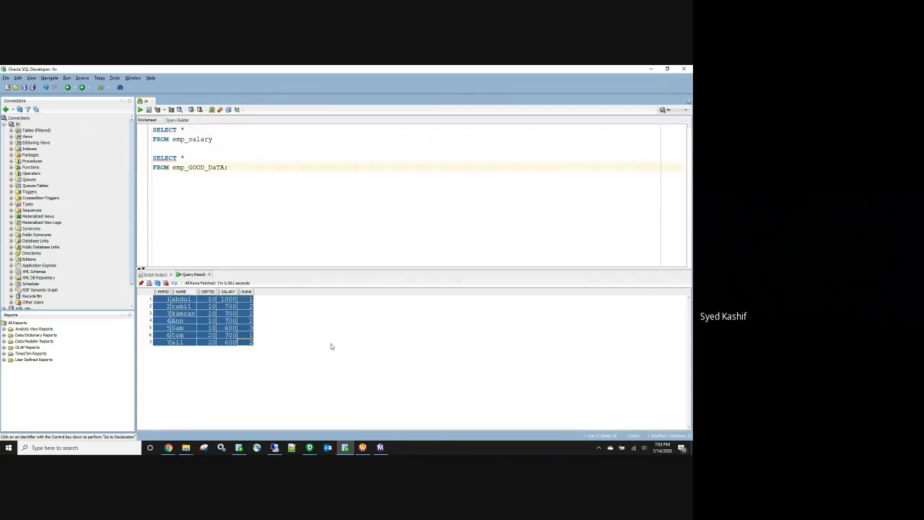
click(223, 326)
drag(168, 302, 249, 345)
click(243, 336)
drag(169, 302, 240, 347)
click(228, 335)
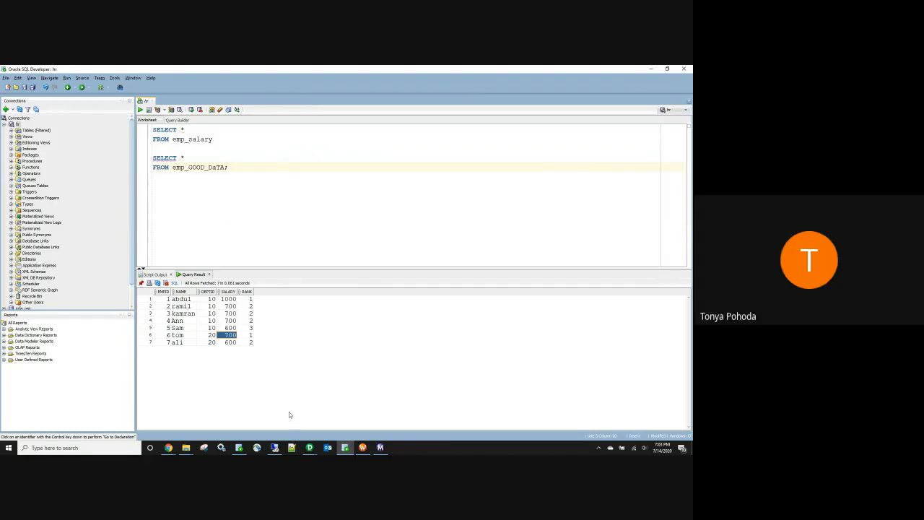
mouse_move(310, 446)
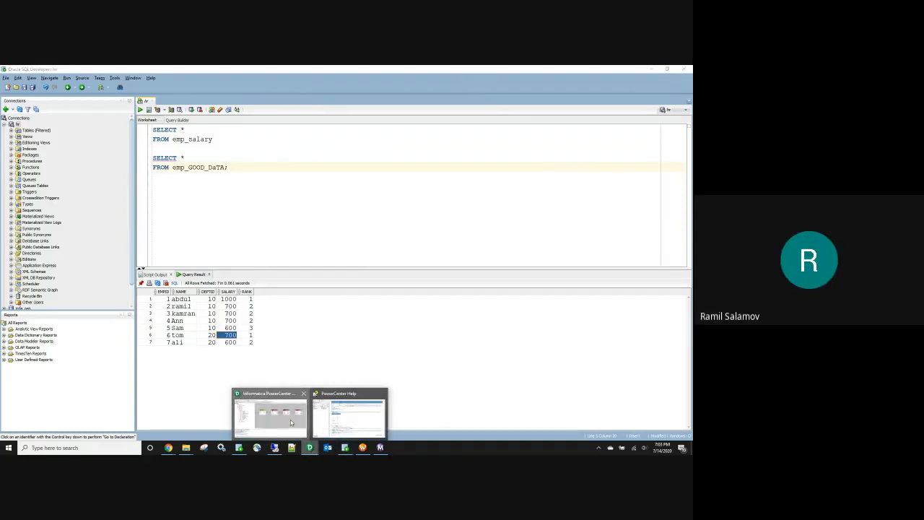
click(290, 422)
Step: Open EXP_rank's v_rank expression in the Expression Editor and move the editor below the ports list
double_click(493, 208)
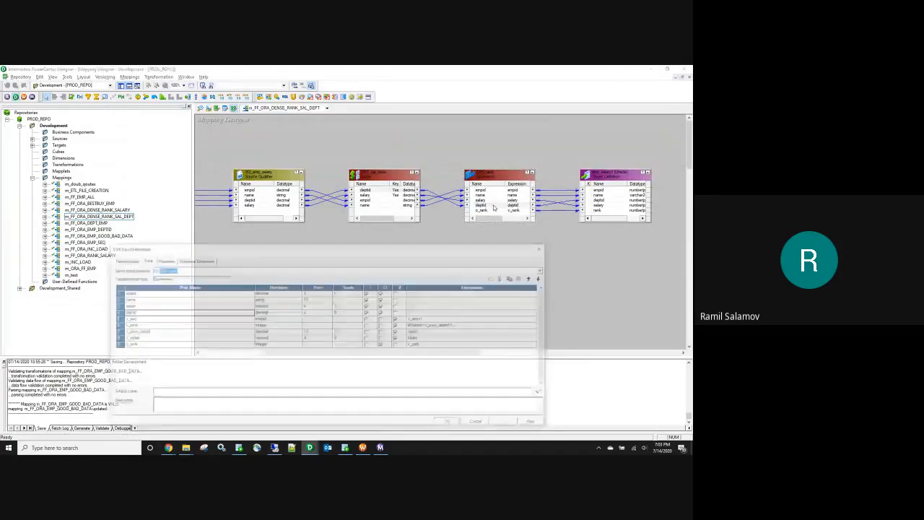
click(537, 326)
click(538, 326)
drag(365, 275, 353, 363)
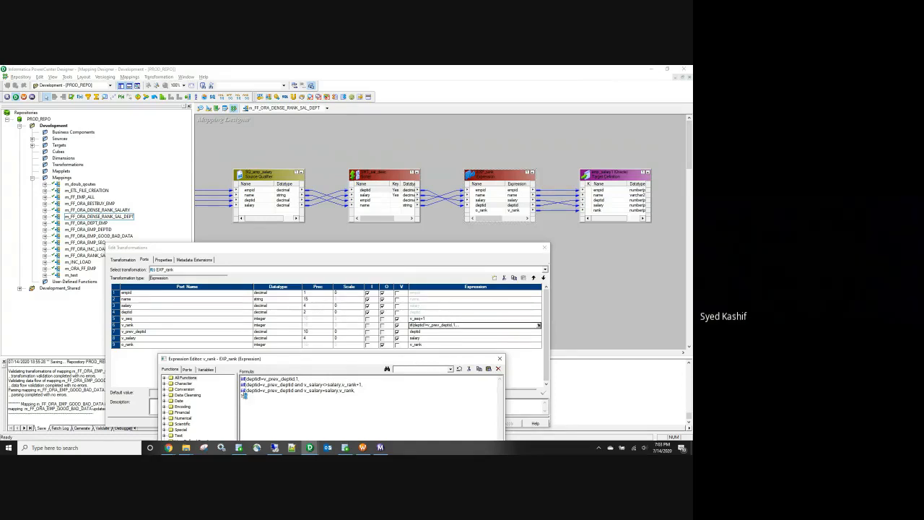
Step: Walk through each iif line of the v_rank formula, then select all four lines
key(ctrl+a)
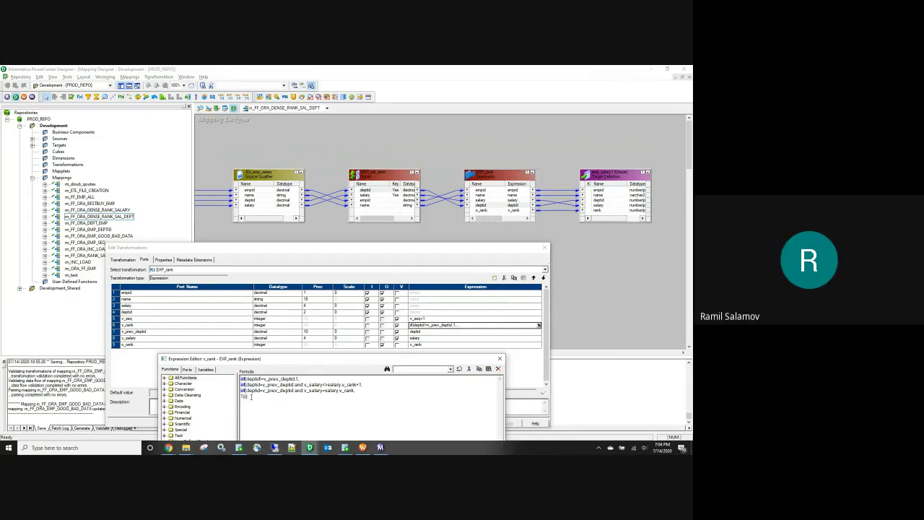
click(314, 379)
click(370, 391)
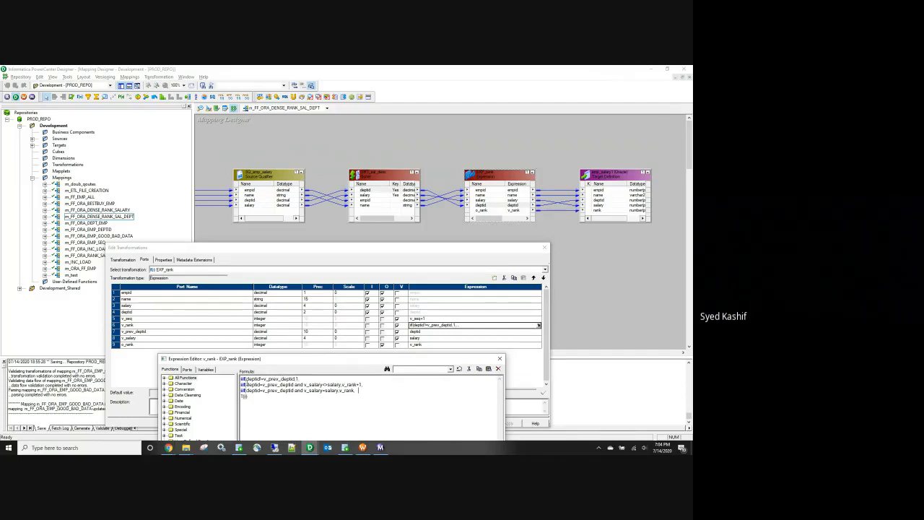
drag(244, 379, 301, 379)
click(366, 410)
drag(263, 408, 219, 378)
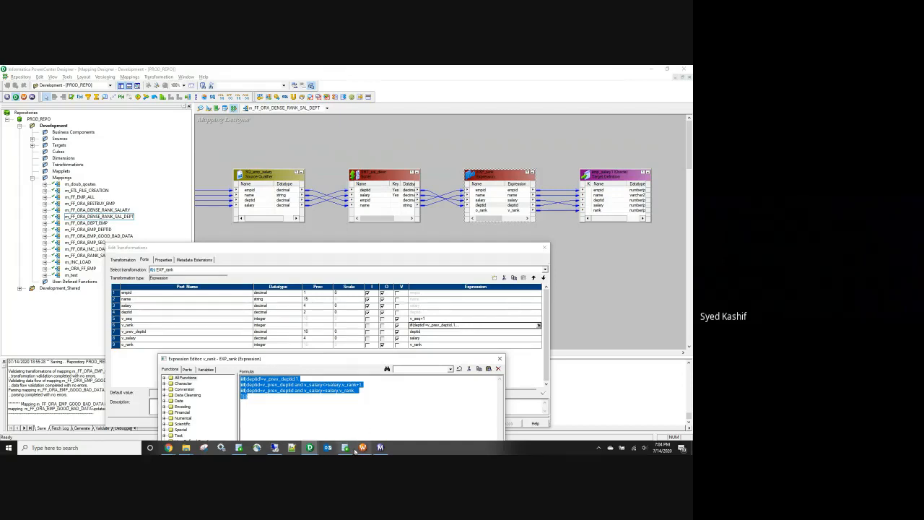
click(168, 447)
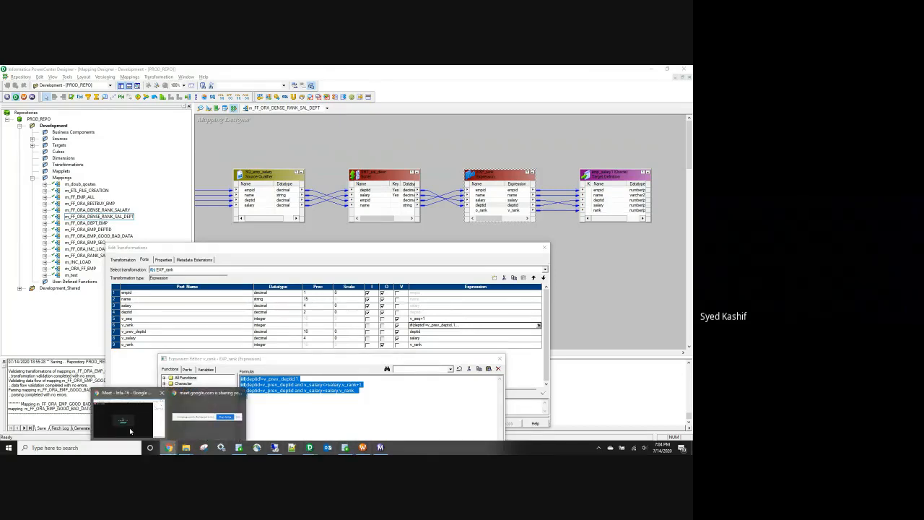
Step: Paste the v_rank formula into the Google Meet chat, send it, and close the chat panel
click(130, 431)
click(605, 426)
text(iif(deptid!=v_prev_deptid,1, iif(deptid=v_prev_deptid and v_salary<>salary,v_rank+1, iif(deptid=v_prev_deptid and v_salary=salary,v_rank, 1))))
key(Return)
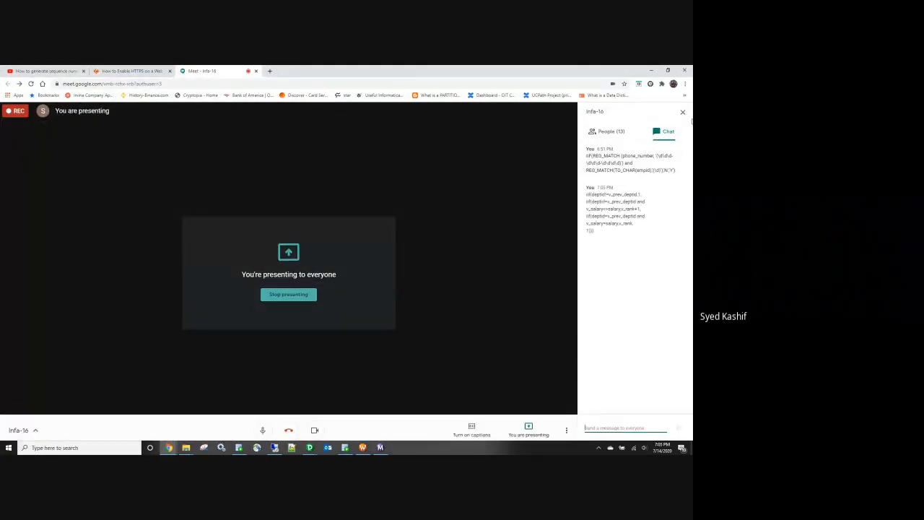
click(683, 113)
Step: Back in Designer, accept the v_rank formula and close the Expression Editor
key(alt+Tab)
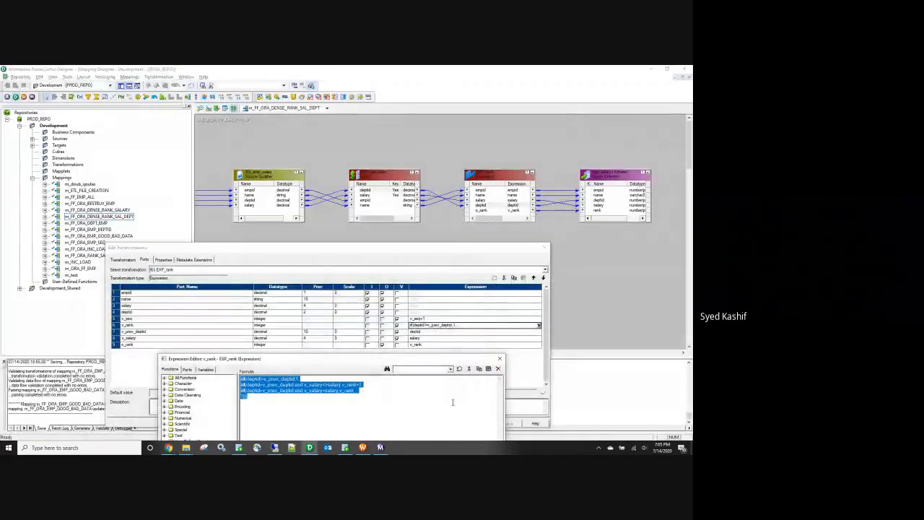
click(267, 405)
key(ctrl+a)
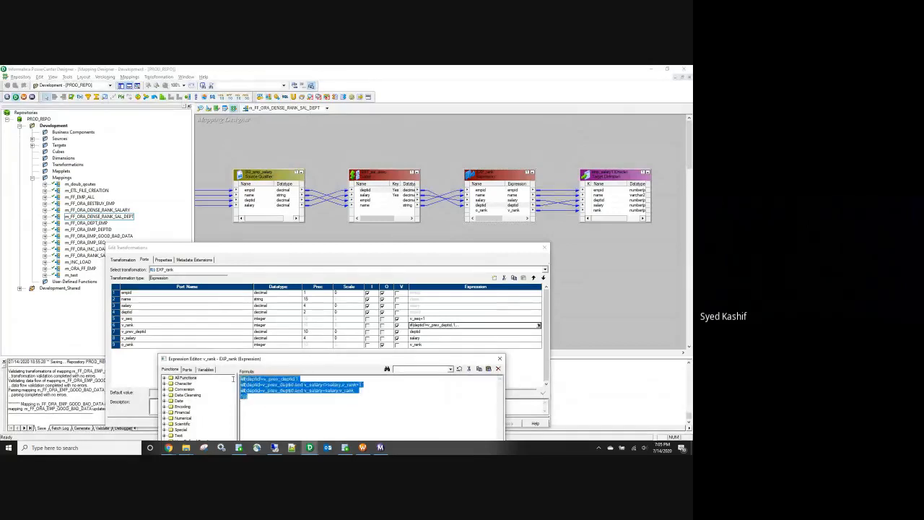
click(498, 359)
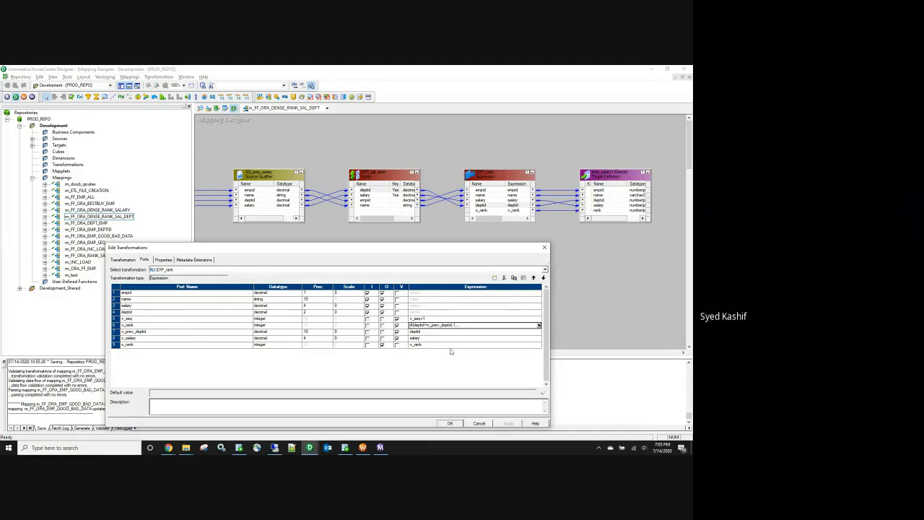
Step: Close EXP_rank's Edit Transformations dialog and narrow the navigator pane to widen the mapping canvas
click(448, 423)
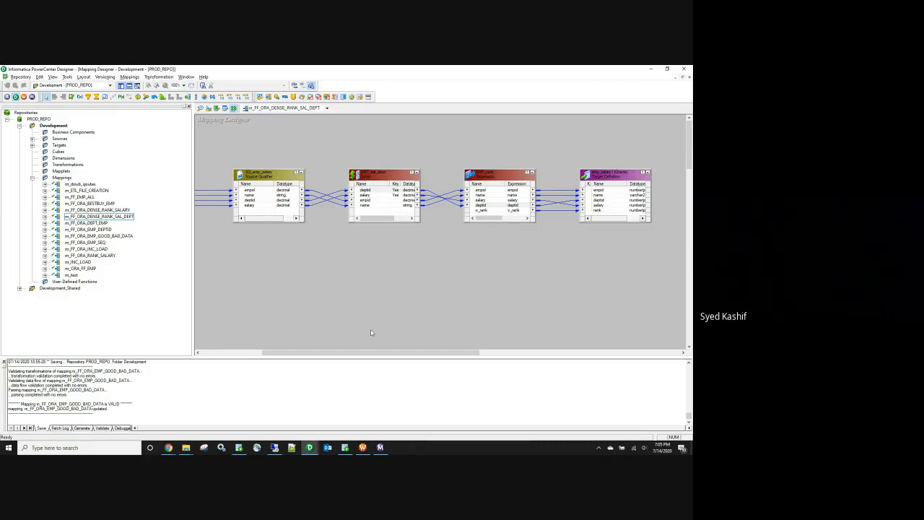
click(662, 447)
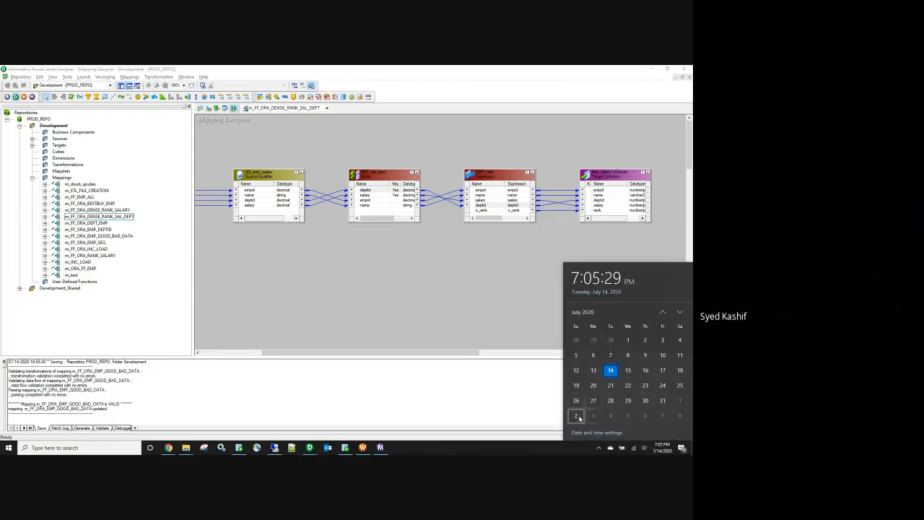
click(578, 416)
click(491, 304)
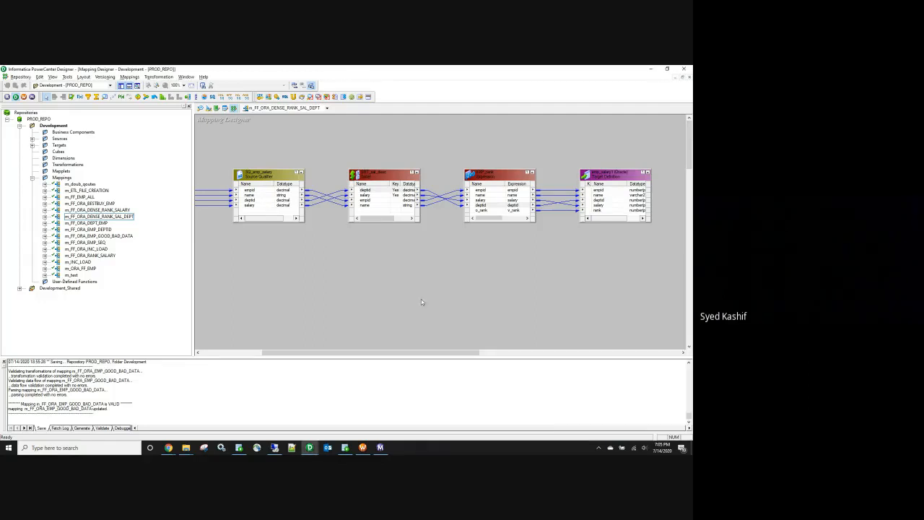
drag(194, 150, 131, 155)
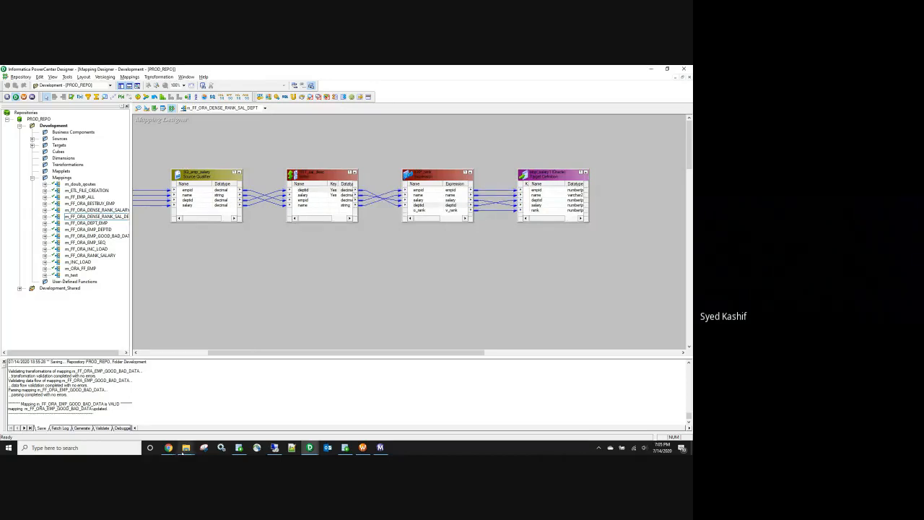
click(179, 445)
Step: Navigate from Quick access into the SrcFiles folder
click(163, 417)
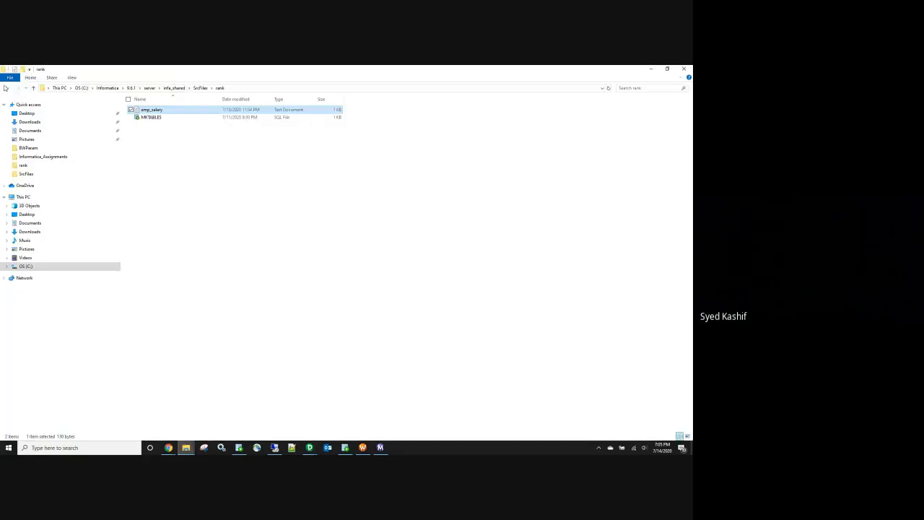
click(7, 88)
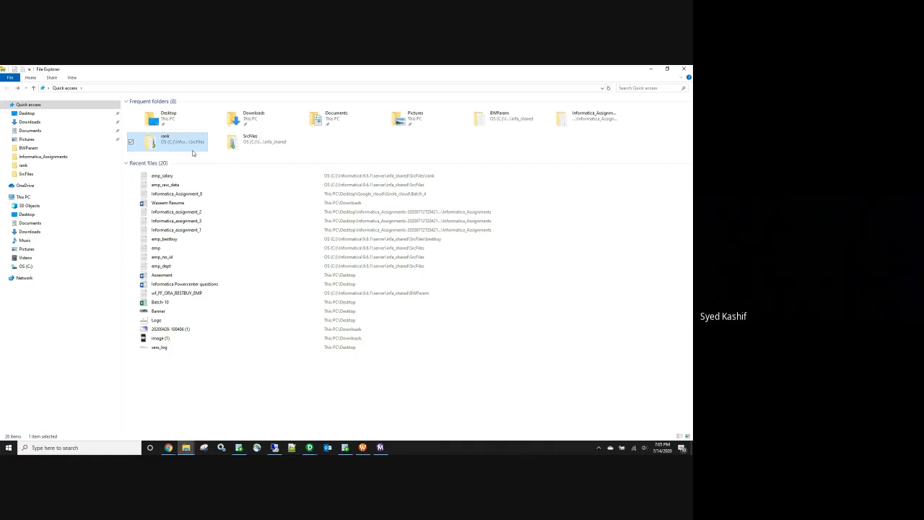
double_click(253, 141)
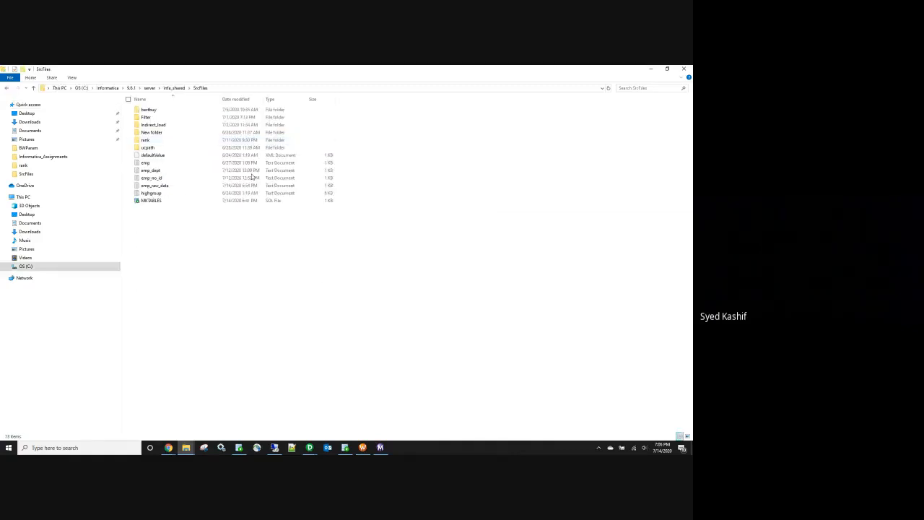
Step: Create a new folder named union inside SrcFiles
right_click(156, 243)
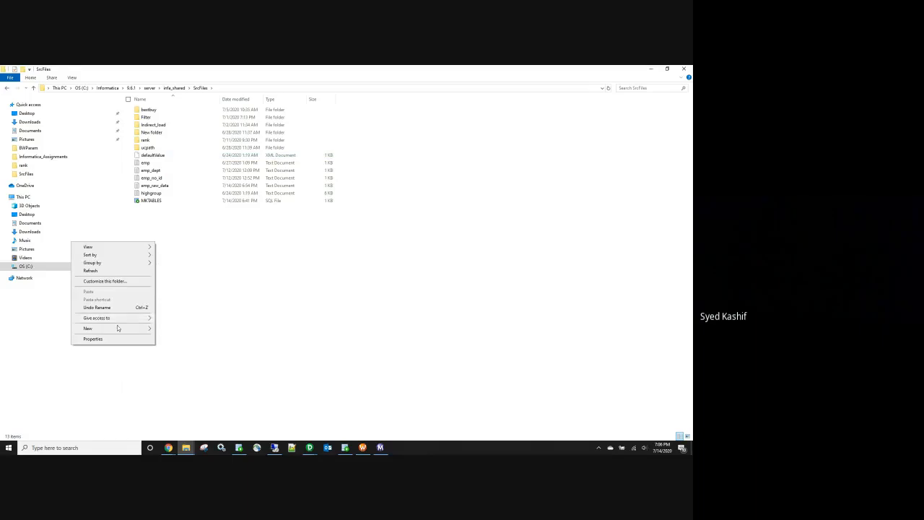
mouse_move(117, 328)
click(194, 334)
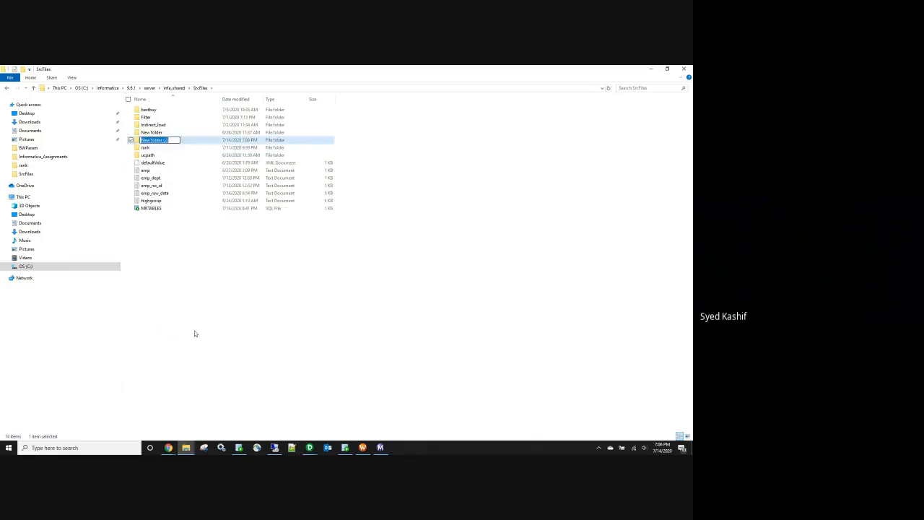
text(union)
click(195, 334)
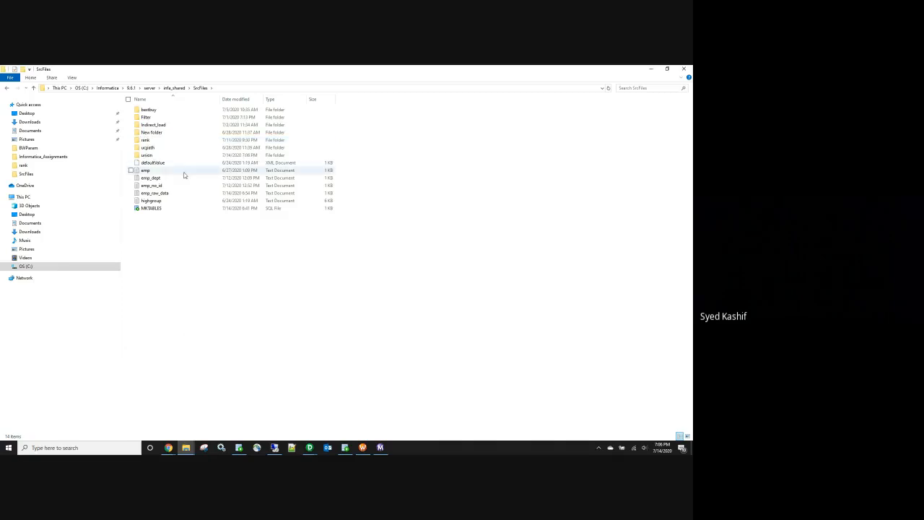
Step: Look inside the empty union folder, then go back to the SrcFiles listing
double_click(148, 154)
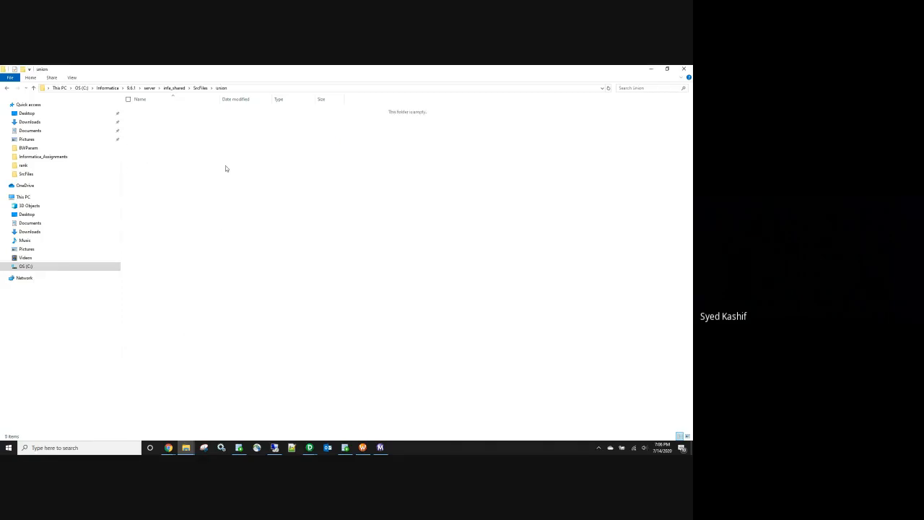
right_click(190, 150)
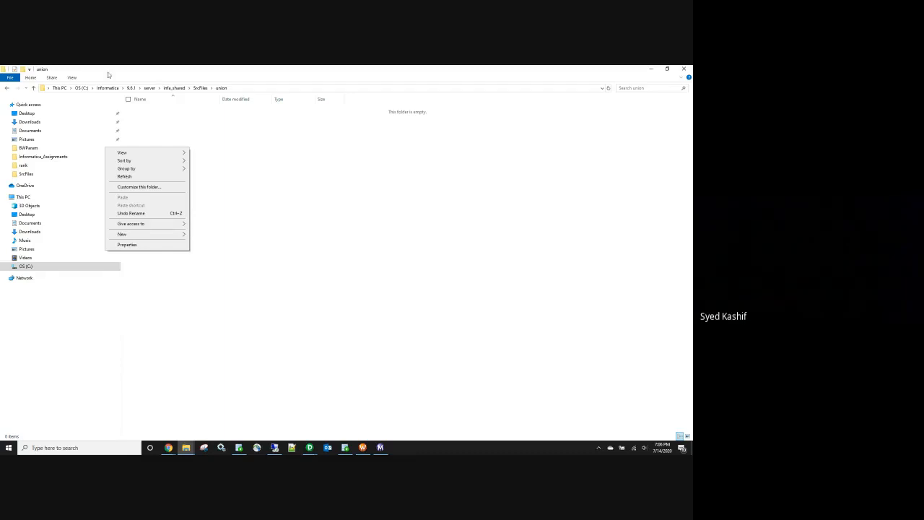
click(7, 90)
click(7, 89)
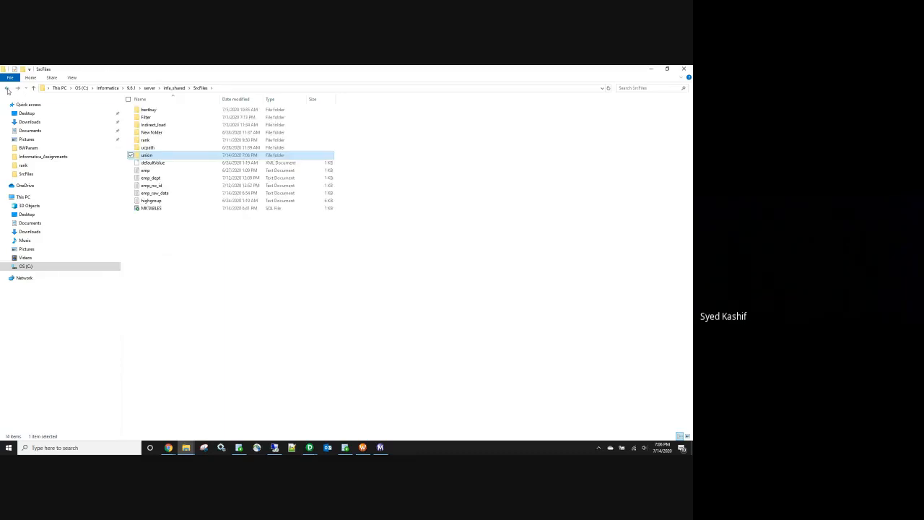
double_click(166, 124)
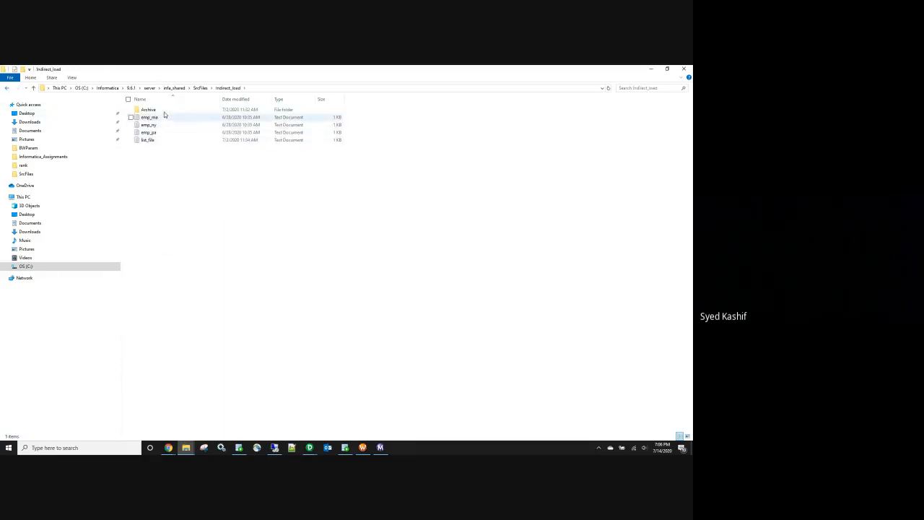
click(153, 141)
double_click(153, 141)
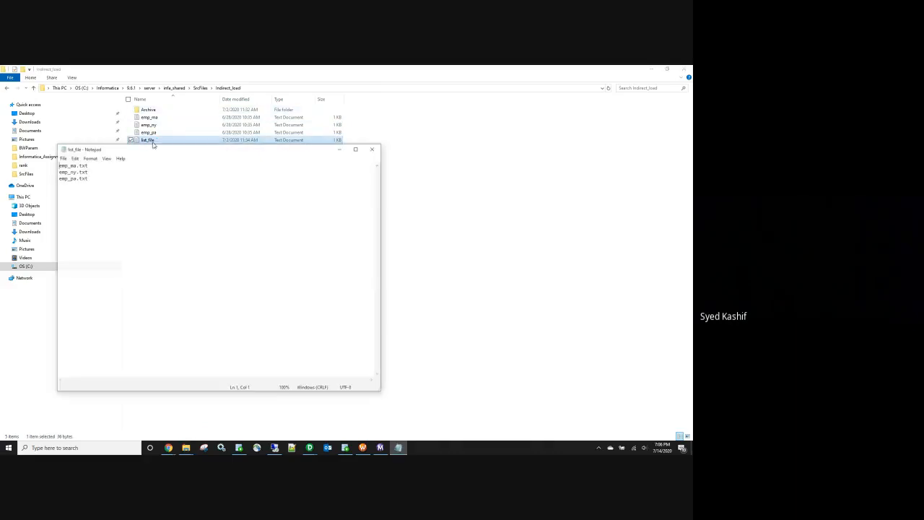
drag(130, 177, 52, 164)
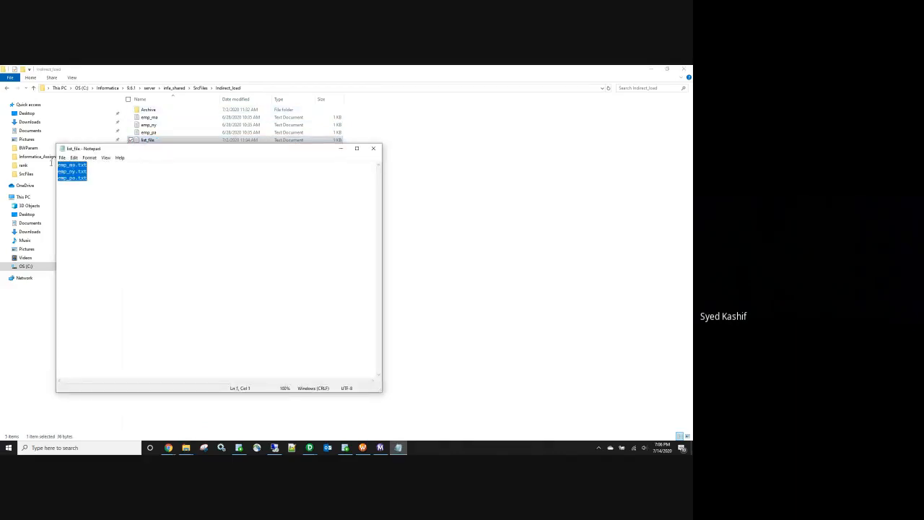
click(373, 148)
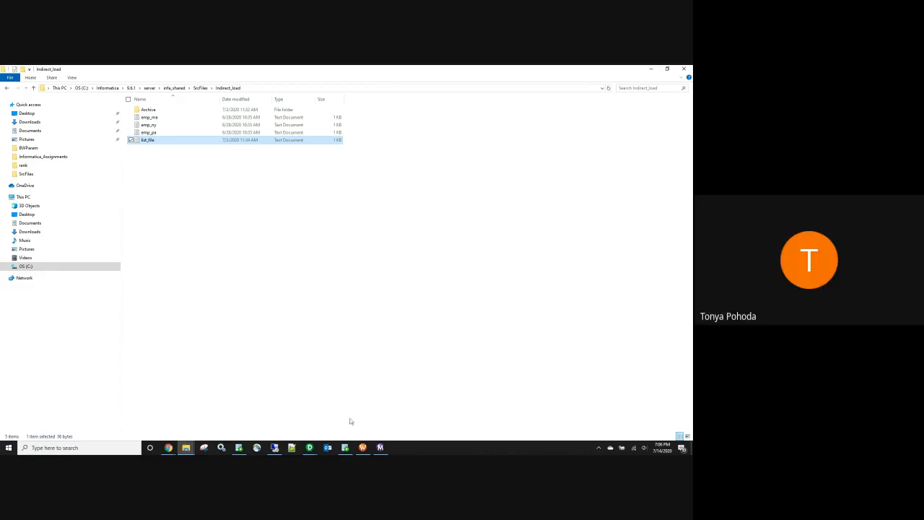
click(201, 87)
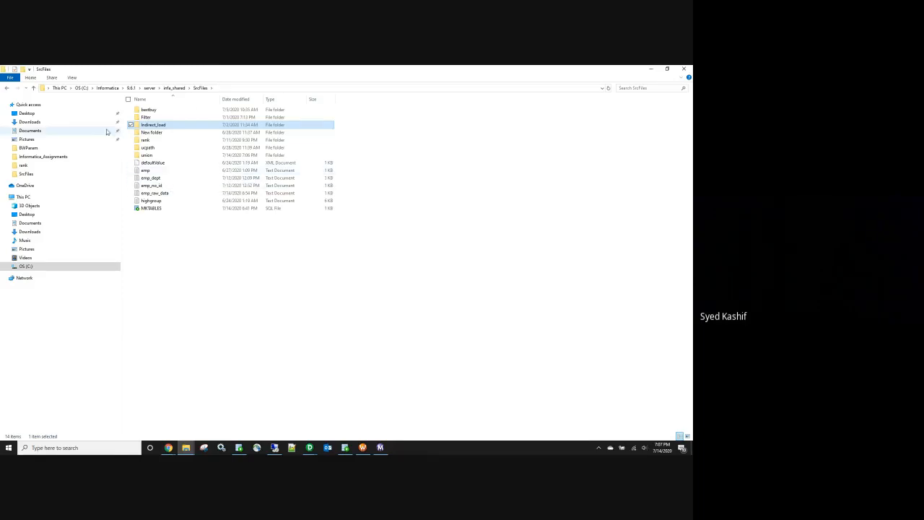
Step: Create a new text document named acer_ca in the union folder
double_click(155, 156)
right_click(160, 154)
mouse_move(121, 244)
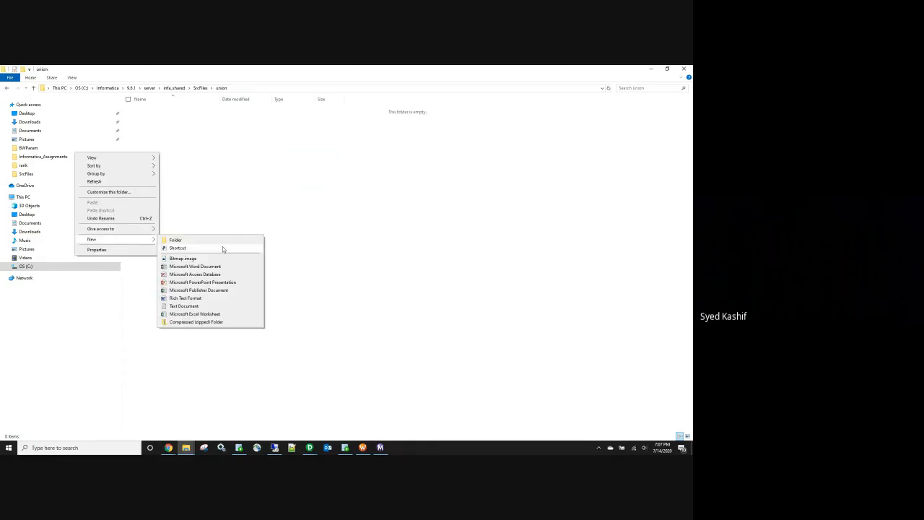
click(209, 305)
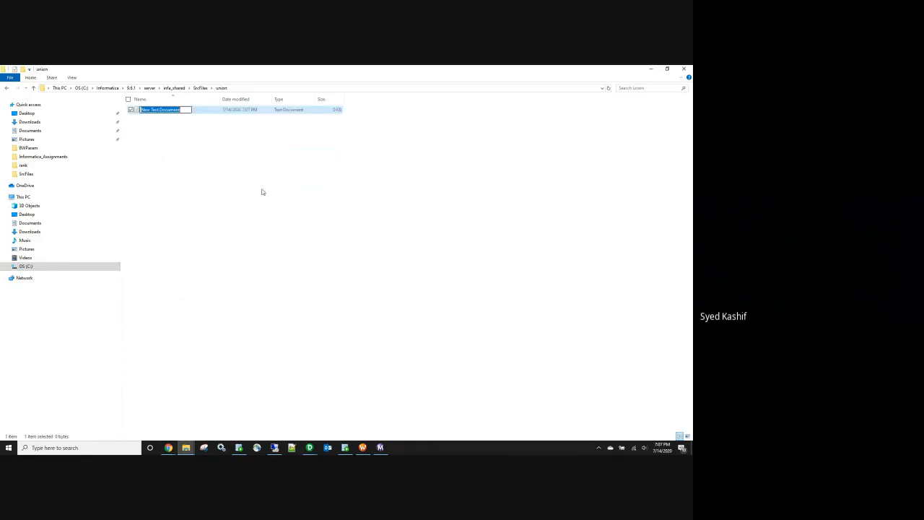
text(em)
key(BackSpace)
key(BackSpace)
text(emp_ca)
click(183, 153)
Step: Fill acer_ca with header empid,name,depid and two employee rows for departments 10 and 20, then save
double_click(153, 112)
text(empid)
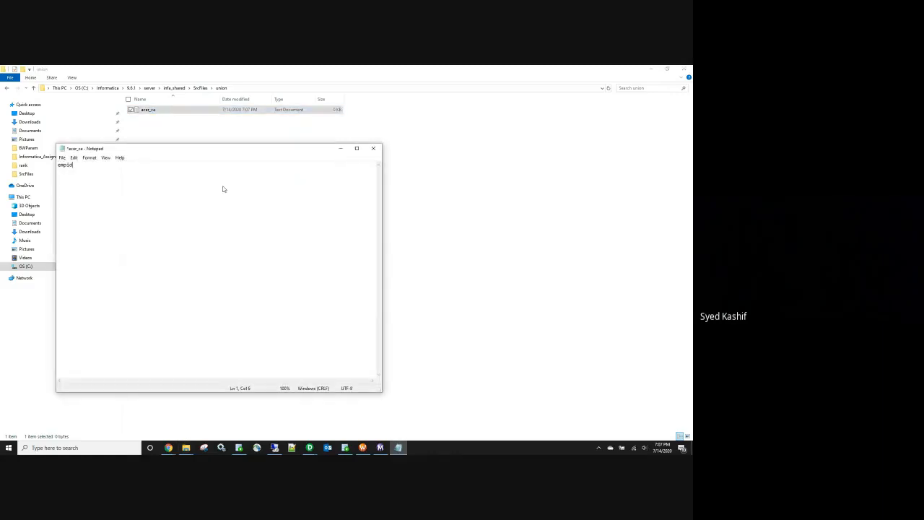
text(,name,dep)
text(id)
text(,abdu)
text(l,10 )
text(2,kamran)
text(,20)
key(ctrl+a)
key(ctrl+c)
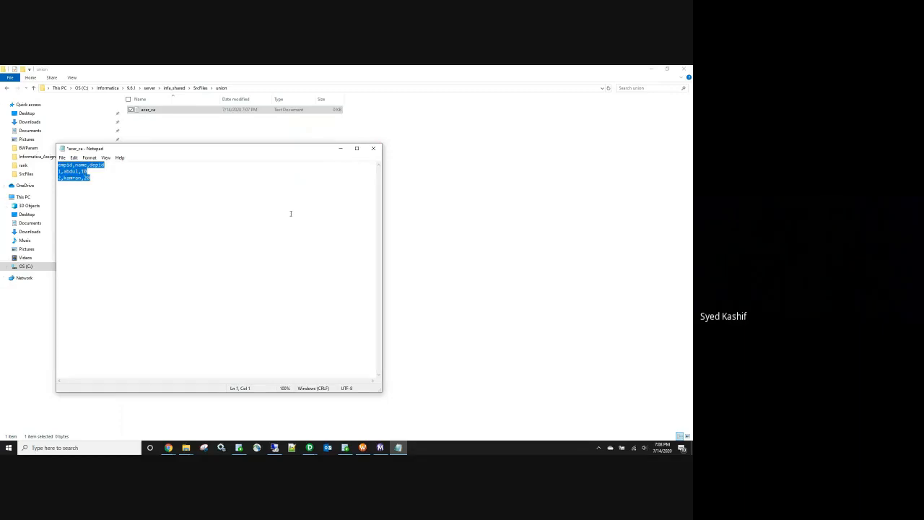
click(373, 148)
click(326, 261)
Step: Create a new acer_ny text document in union and paste the copied CSV lines into it
right_click(167, 153)
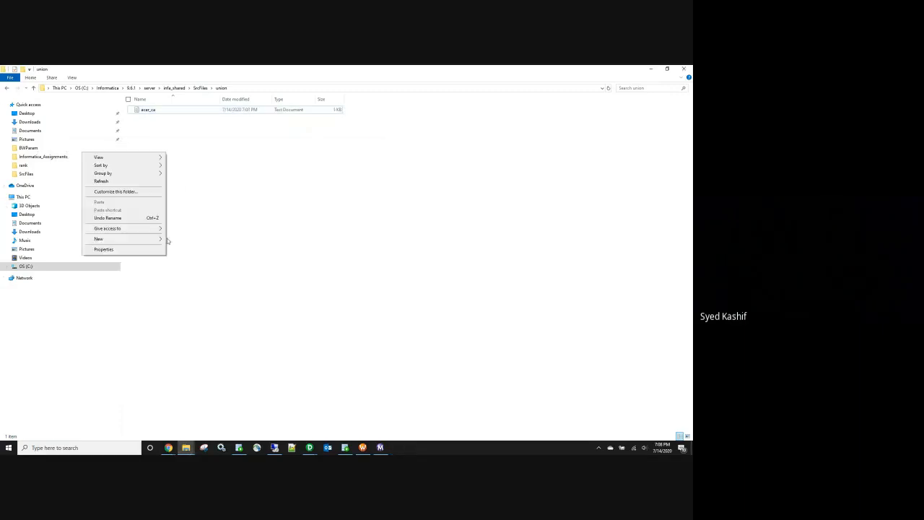
mouse_move(140, 240)
click(190, 305)
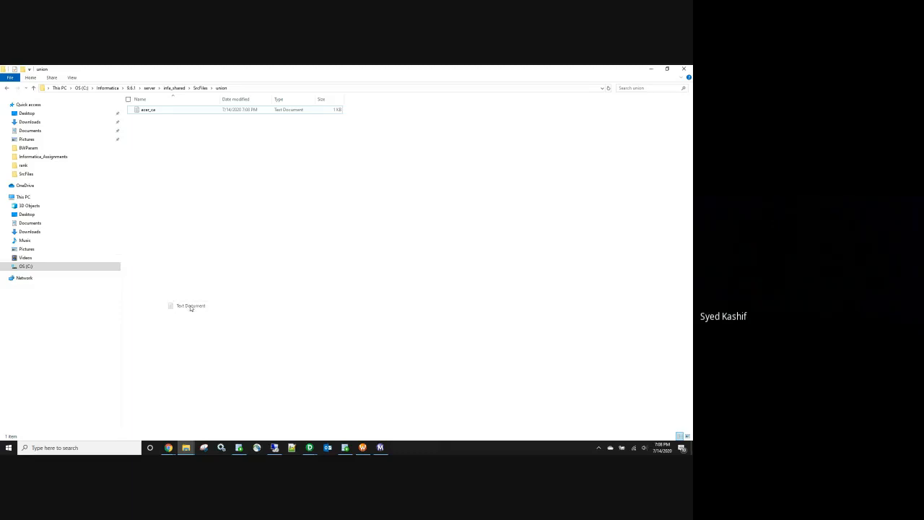
text(ace)
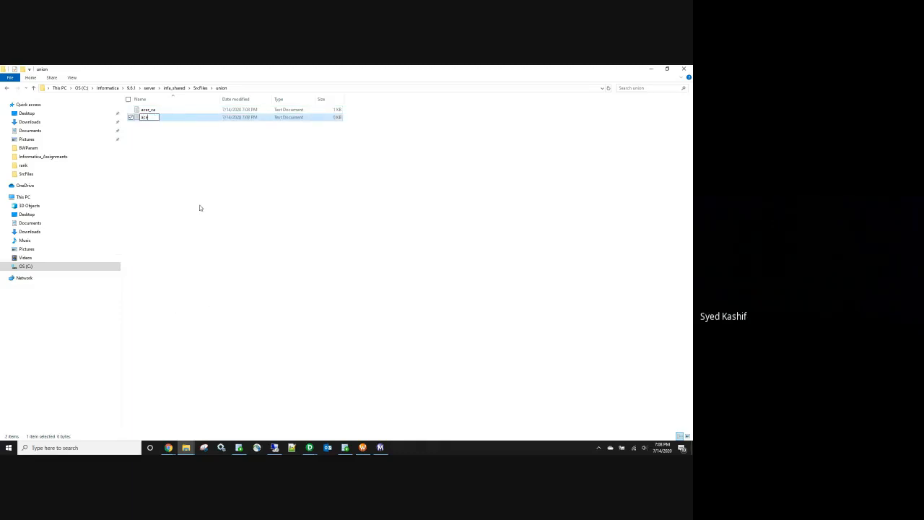
text(r_ny)
key(Return)
key(ctrl+v)
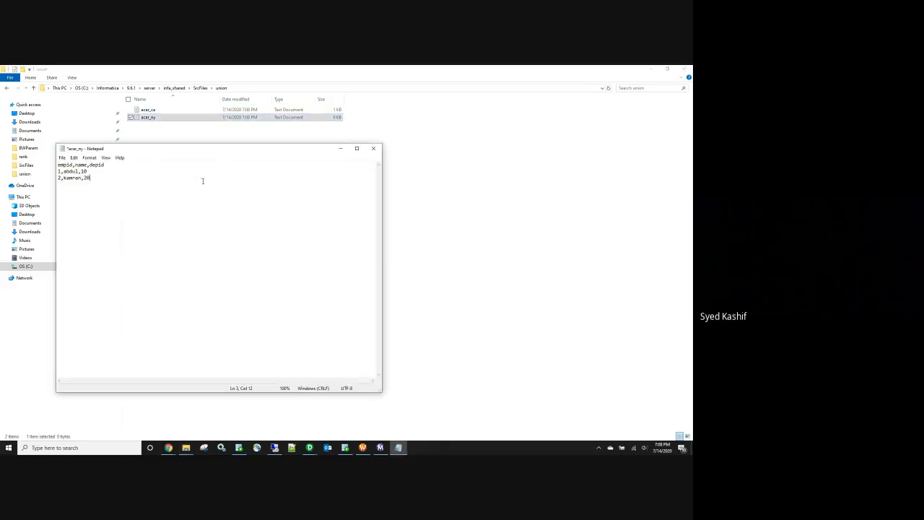
Step: Replace acer_ny's data rows with a single department 30 NY employee row
drag(105, 166, 73, 165)
key(Delete)
key(ctrl+z)
drag(94, 180, 54, 171)
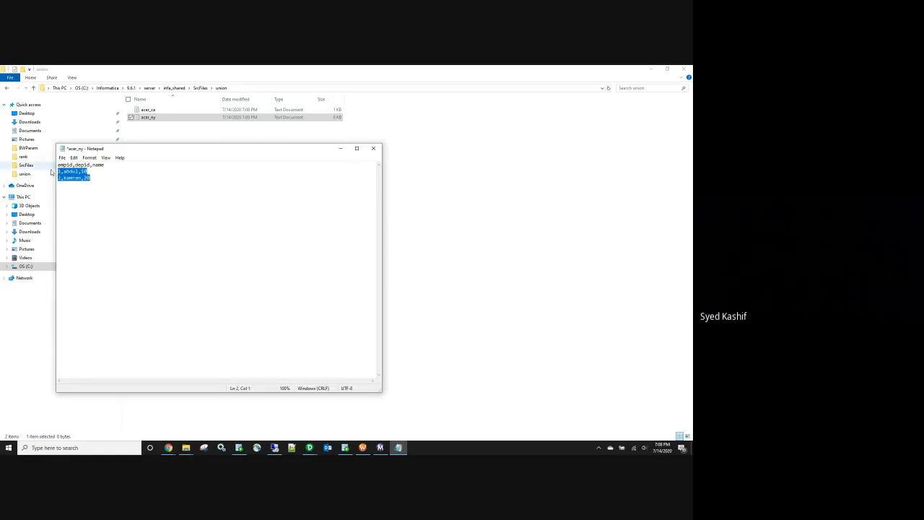
key(Delete)
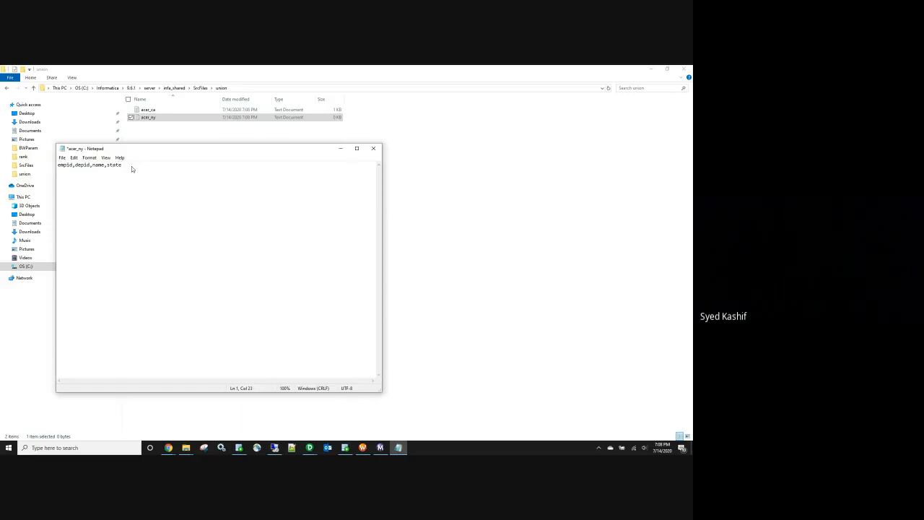
text(3,30,sam,NY)
Step: Save acer_ny, then reopen it alongside acer_ca to compare
click(378, 149)
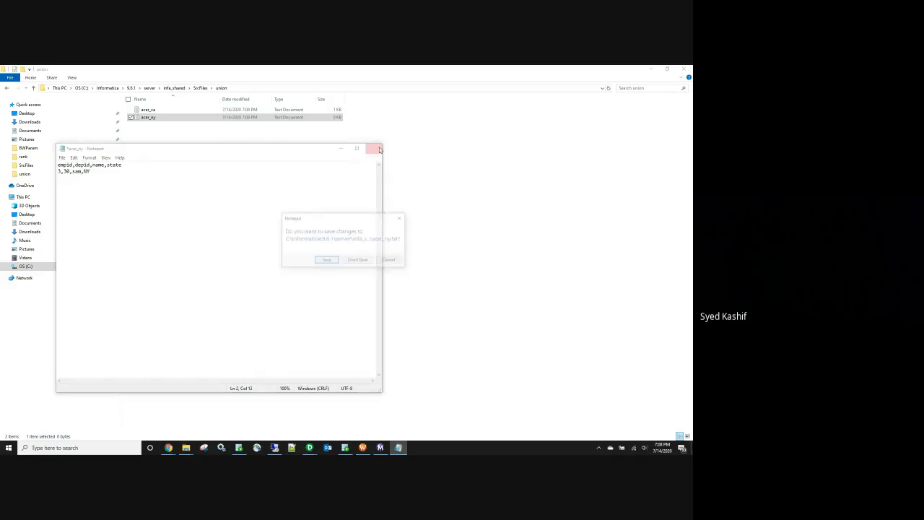
click(326, 259)
double_click(169, 116)
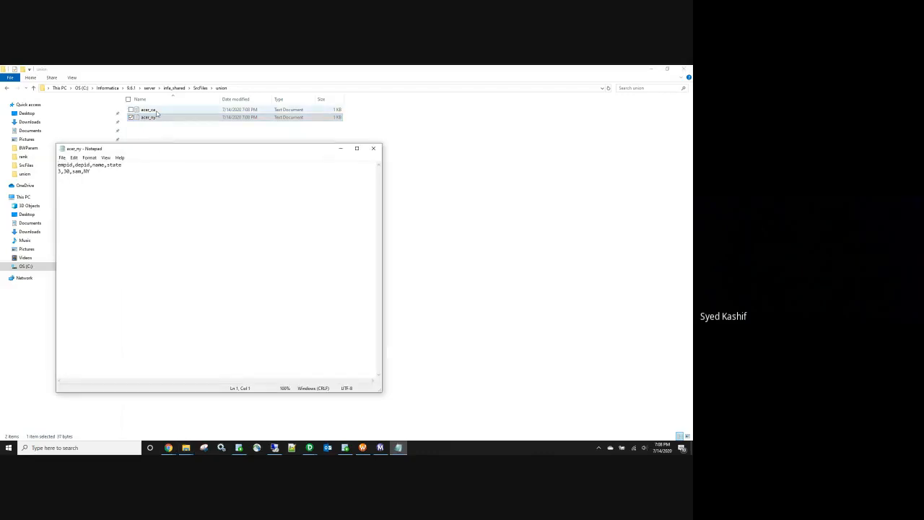
double_click(157, 111)
drag(188, 149, 378, 186)
key(alt+Tab)
key(alt+Tab)
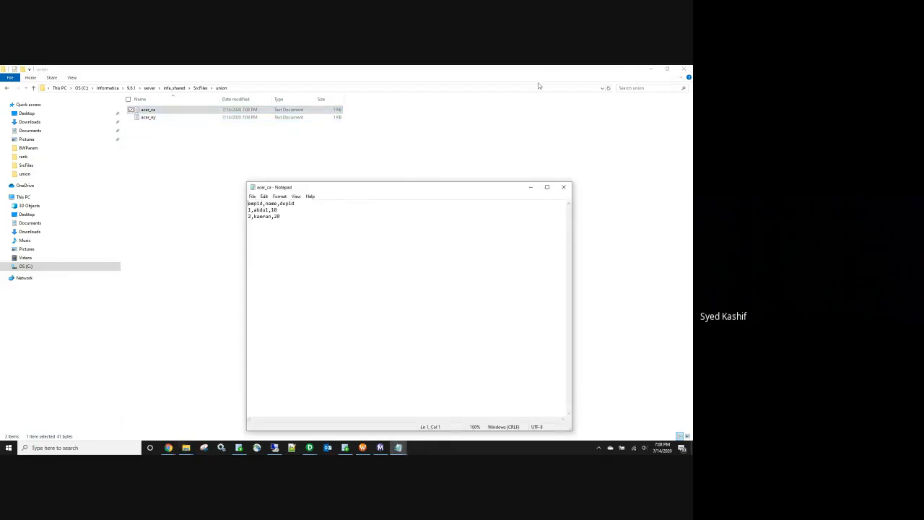
Step: Minimize the folder window and arrange the acer_ca and acer_ny Notepad windows side by side
click(654, 70)
click(653, 70)
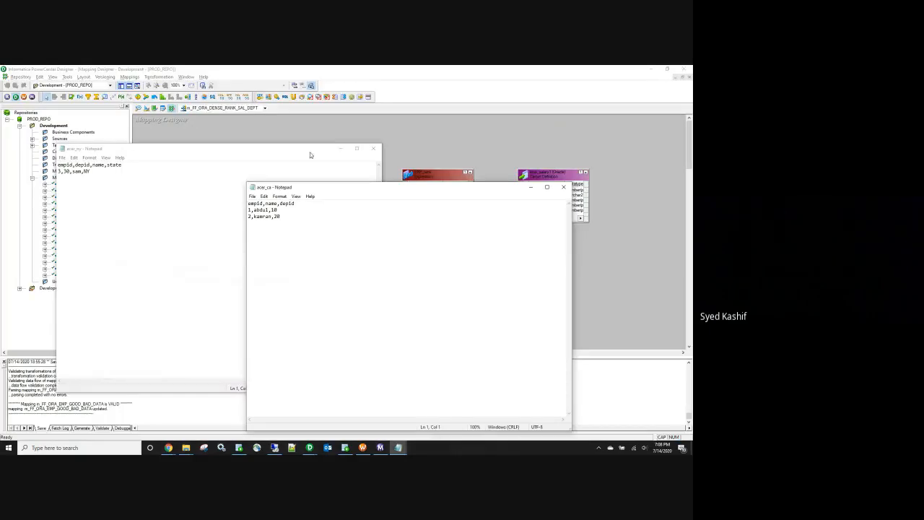
drag(313, 190, 62, 165)
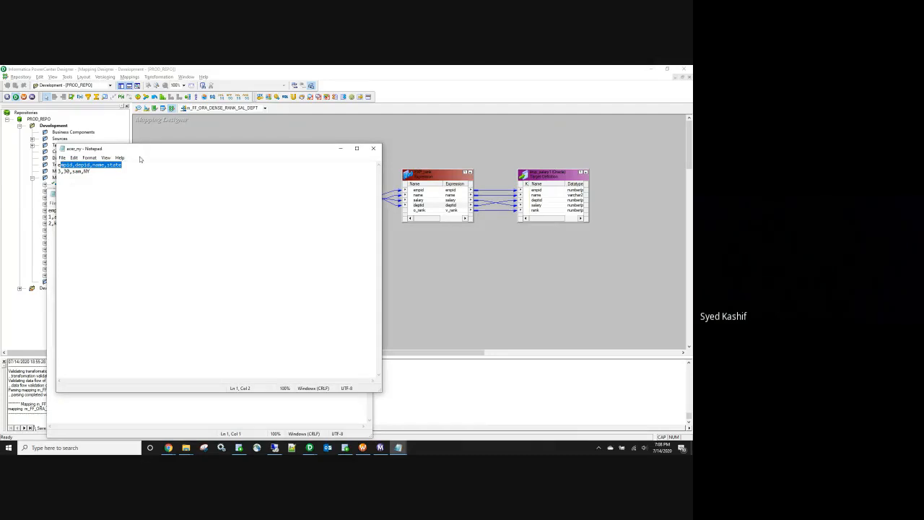
drag(301, 151, 620, 201)
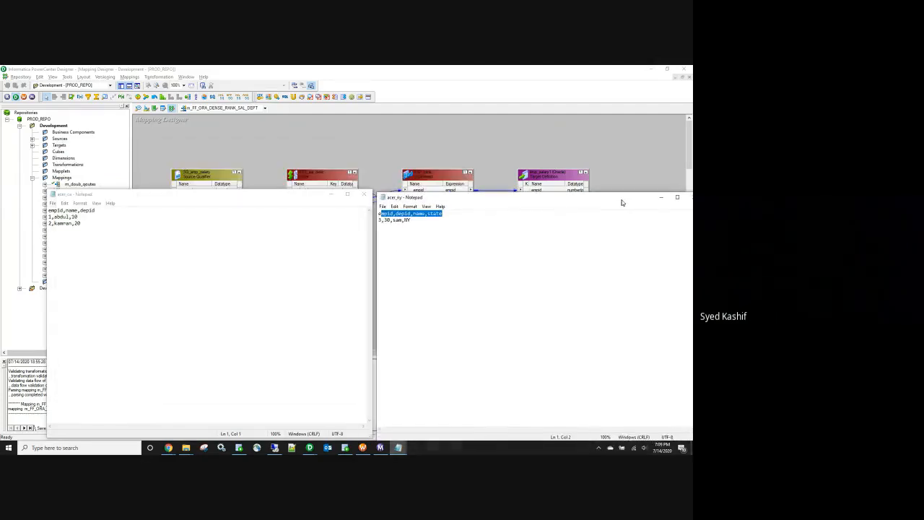
click(447, 223)
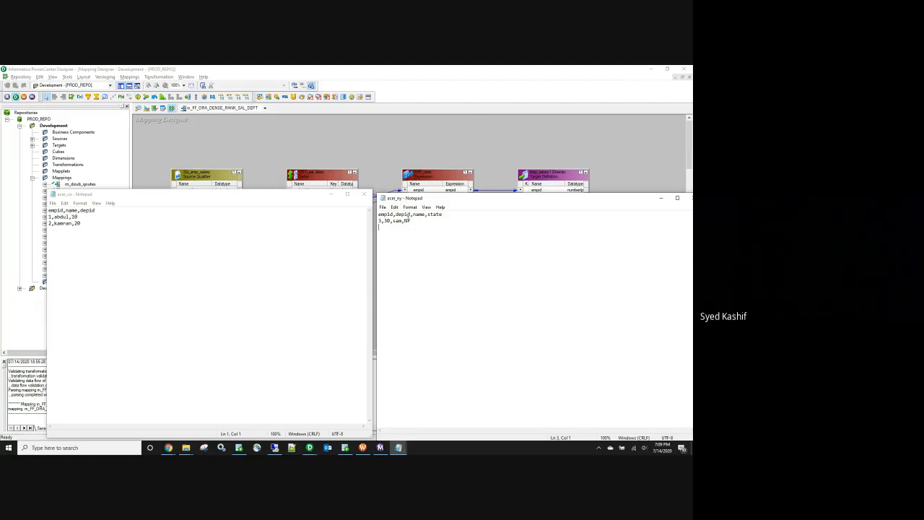
Step: Close both the acer_ca and acer_ny Notepad windows
click(365, 194)
drag(433, 198, 241, 192)
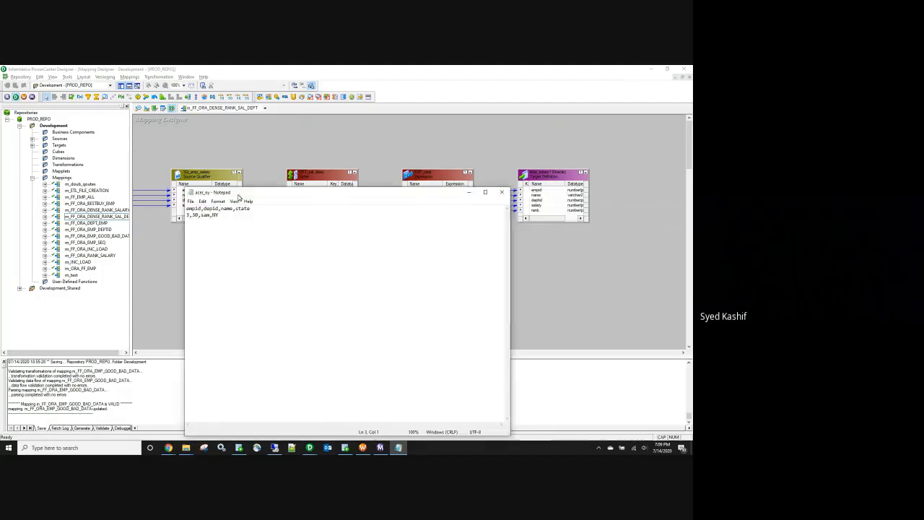
click(498, 194)
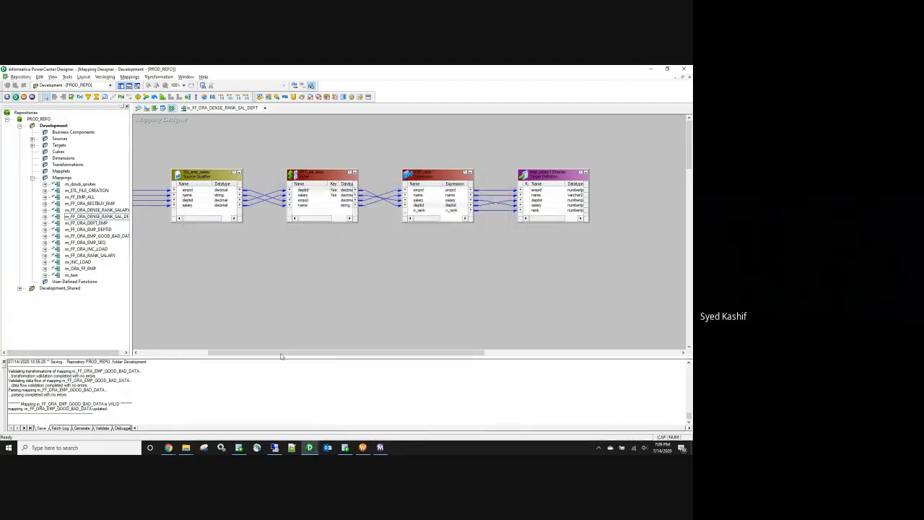
Step: In Oracle SQL Developer, start a new line below the query and type 'CREATE TABJE E'
click(345, 448)
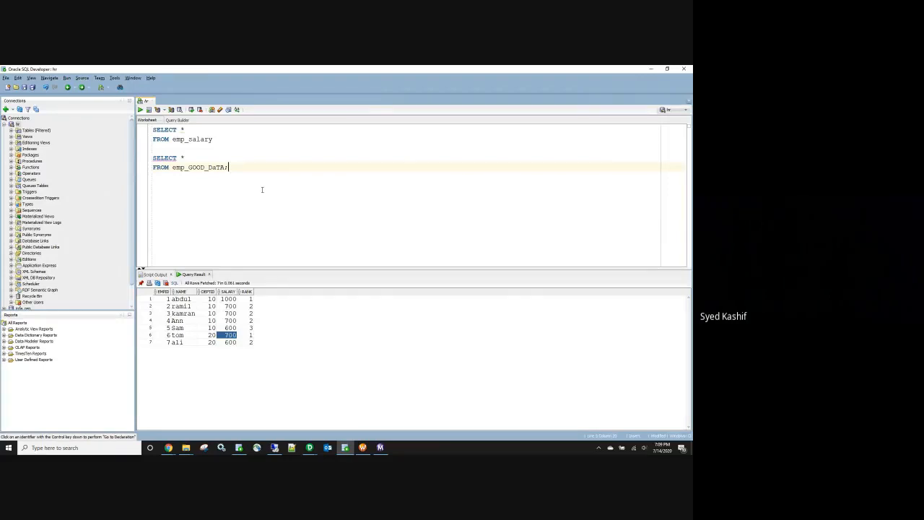
key(Return)
key(Return)
text(CREAT)
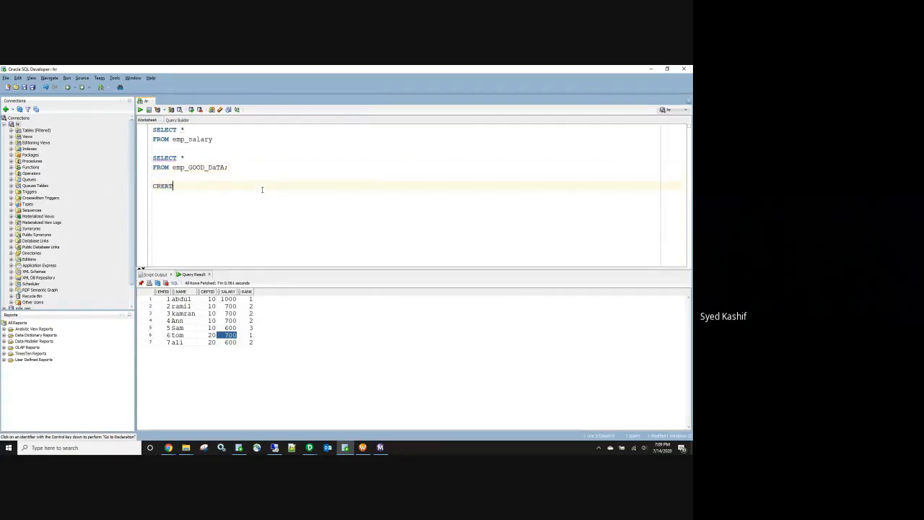
text(E TABJE )
text(E)
Step: Back in PowerCenter Designer, open the Development_Shared folder and bring up the target canvas options
key(alt+Tab)
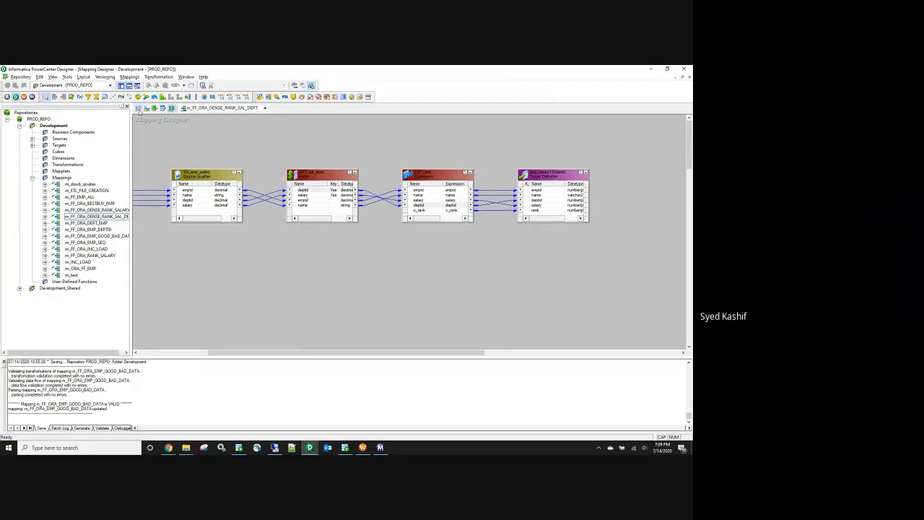
click(139, 108)
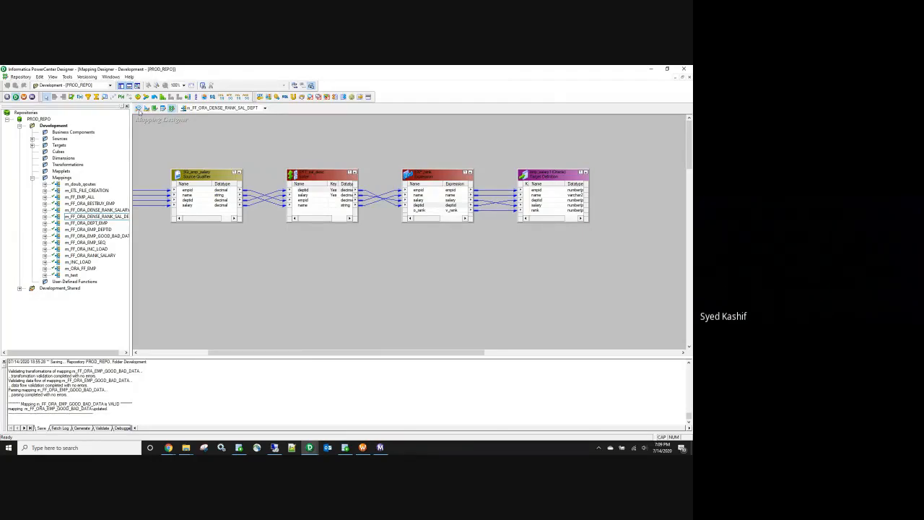
click(51, 133)
double_click(51, 134)
right_click(205, 158)
click(219, 170)
Step: Clear the existing target definitions and the emp source from the workspaces
click(139, 107)
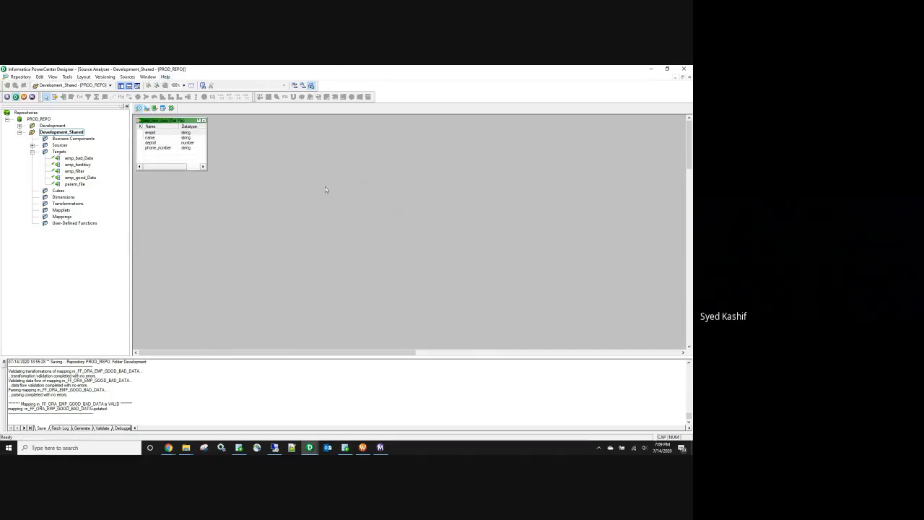
right_click(324, 188)
click(338, 195)
Step: Start a flat-file source import and select acer_ca in the union folder, showing all files
click(127, 76)
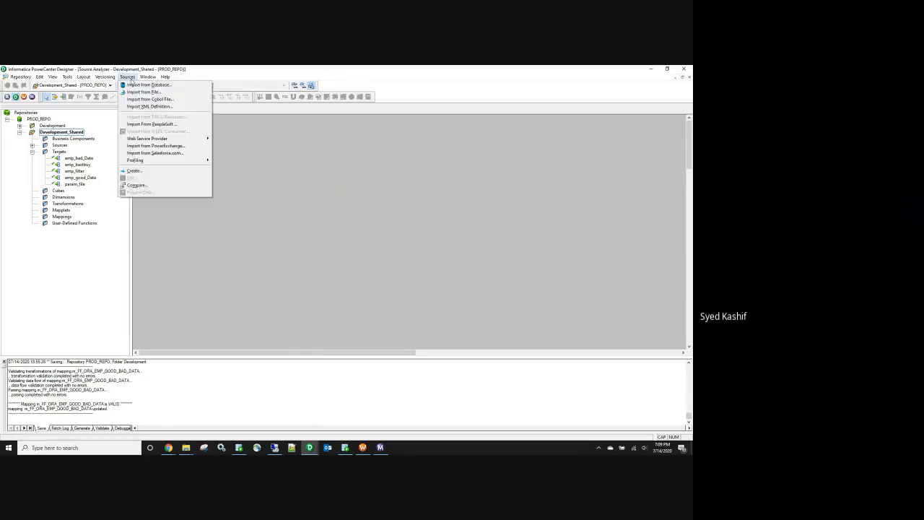
click(139, 91)
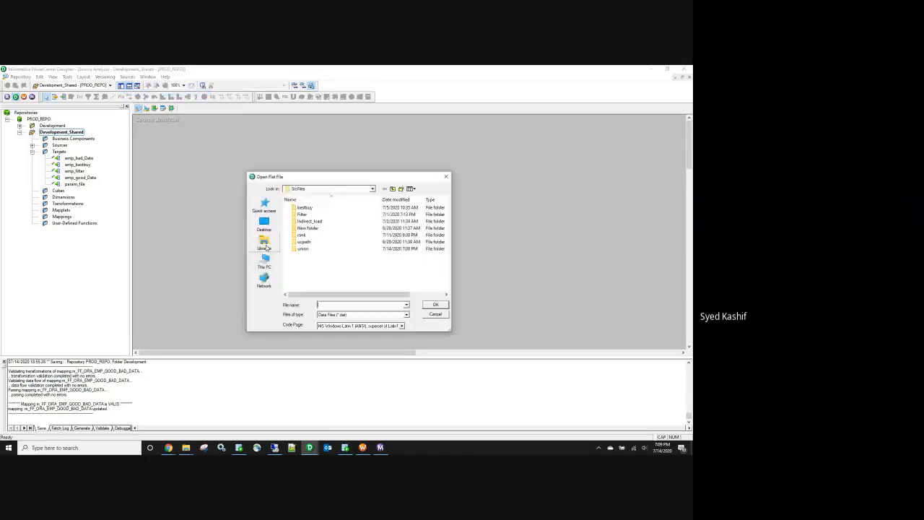
double_click(303, 248)
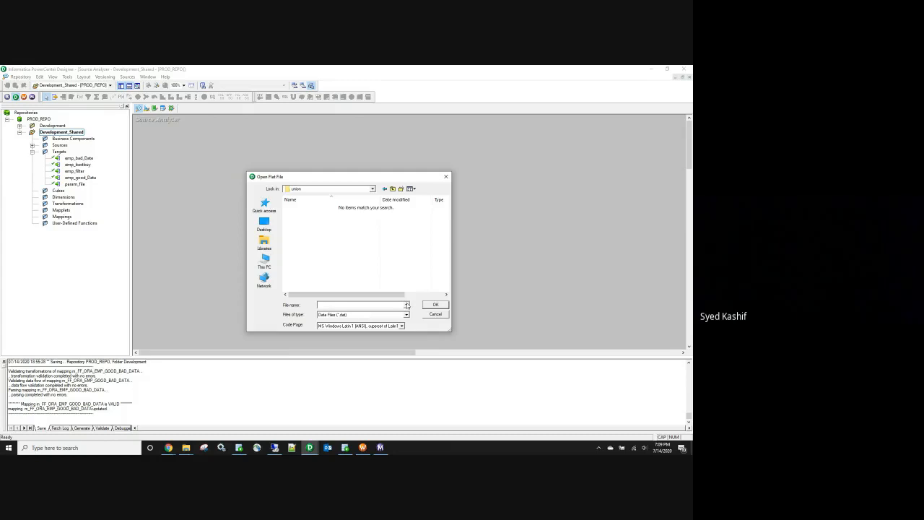
click(407, 306)
click(436, 271)
click(335, 315)
click(335, 322)
click(311, 208)
click(311, 215)
click(312, 208)
click(312, 216)
click(310, 209)
click(309, 216)
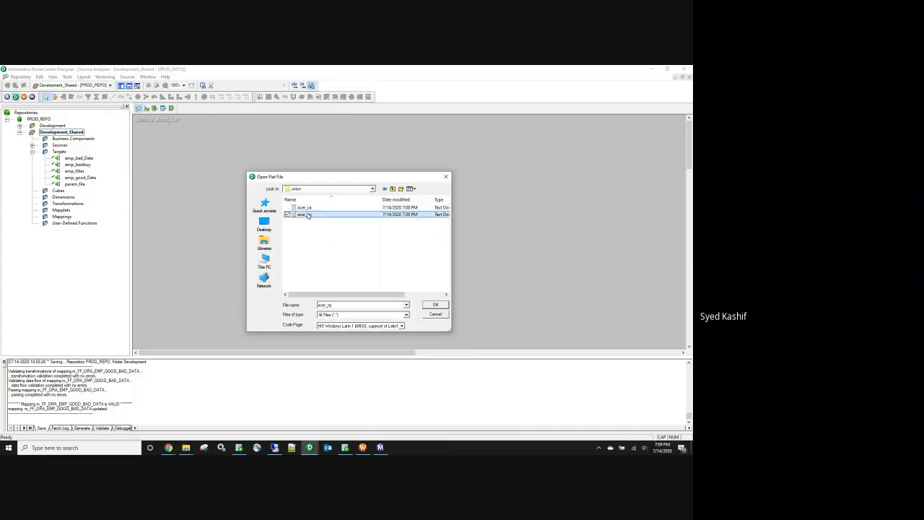
click(311, 209)
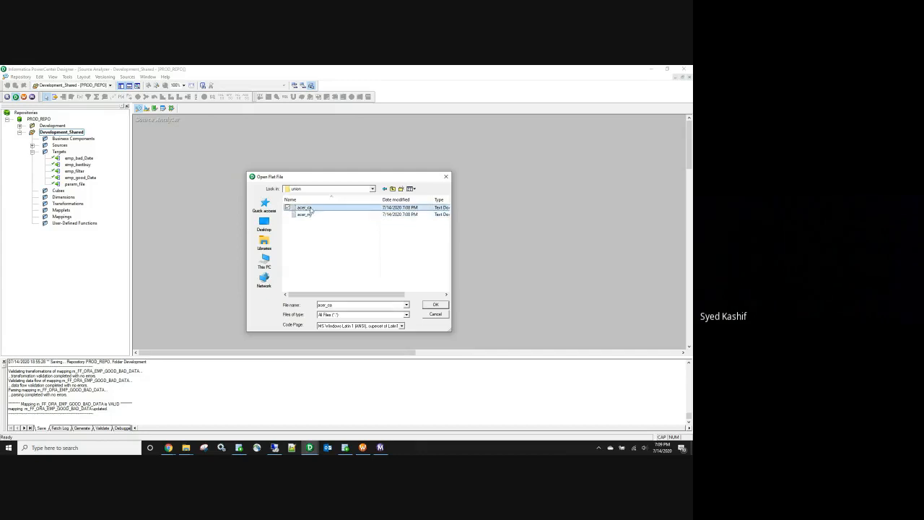
Step: Import acer_ca with field names taken from the first line
click(434, 305)
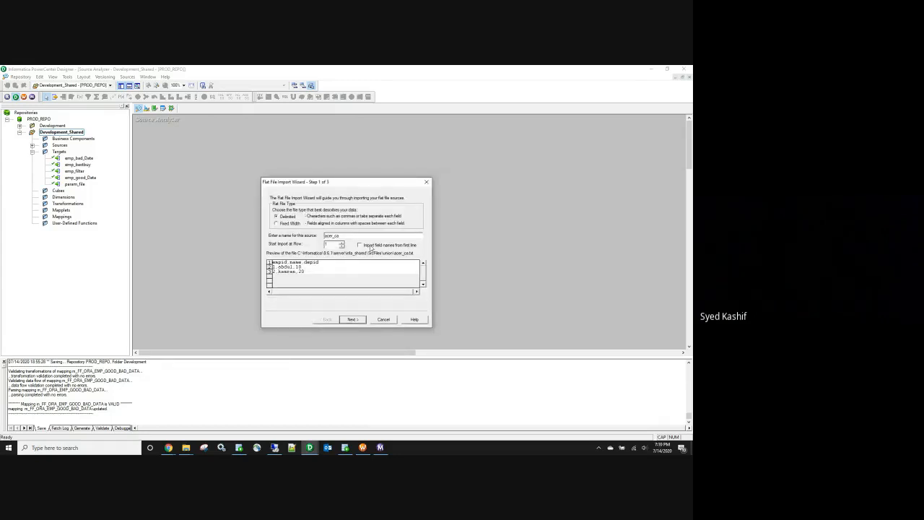
click(360, 245)
click(351, 319)
click(352, 319)
click(353, 319)
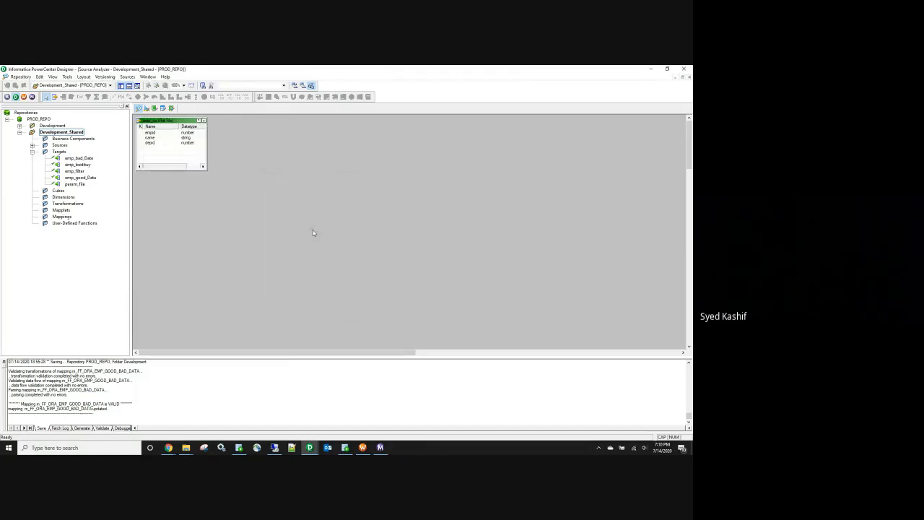
Step: Import acer_ny from the union folder as a flat-file source, with field names from the first line
click(127, 76)
click(144, 92)
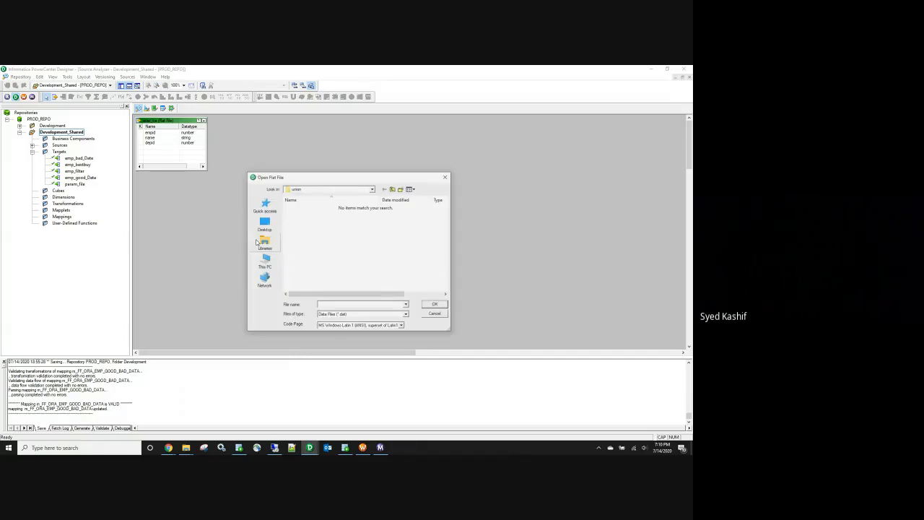
click(406, 315)
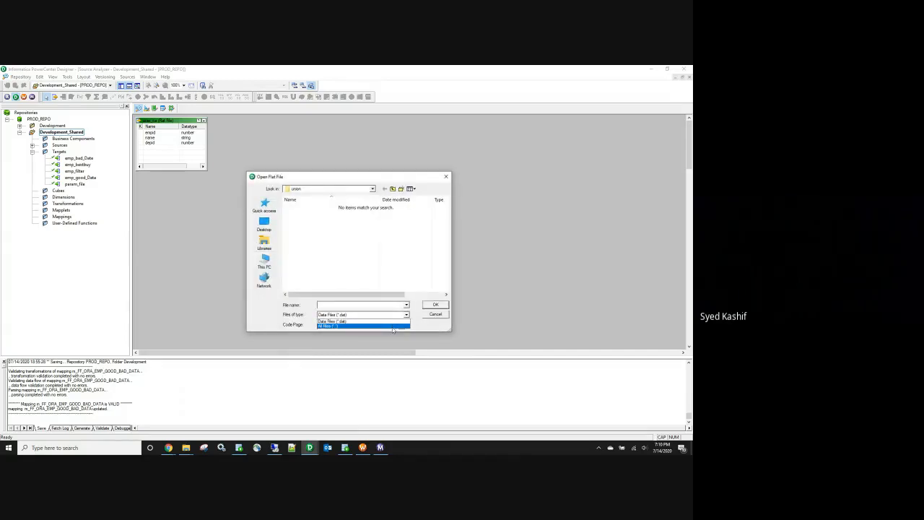
click(393, 326)
click(307, 216)
double_click(307, 216)
click(360, 245)
click(360, 320)
click(359, 320)
click(359, 320)
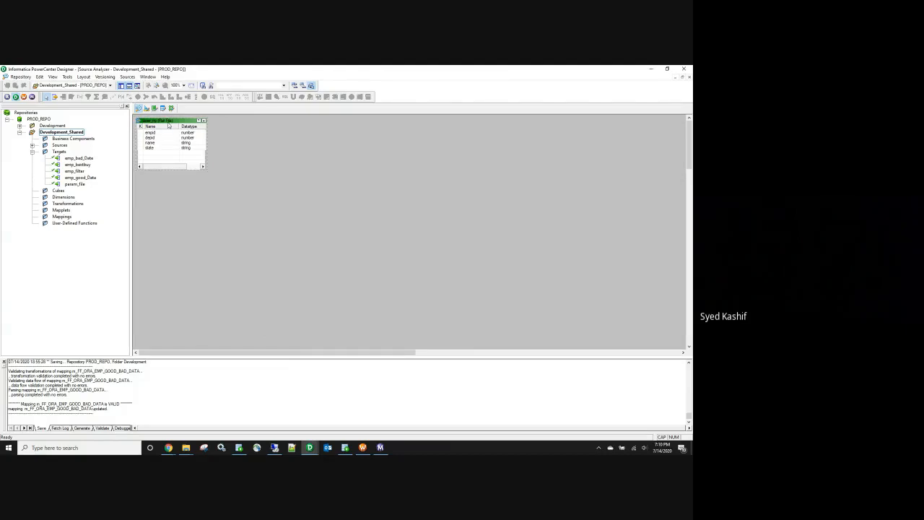
Step: Position the acer_ny source below acer_ca and review its properties
drag(169, 124, 248, 226)
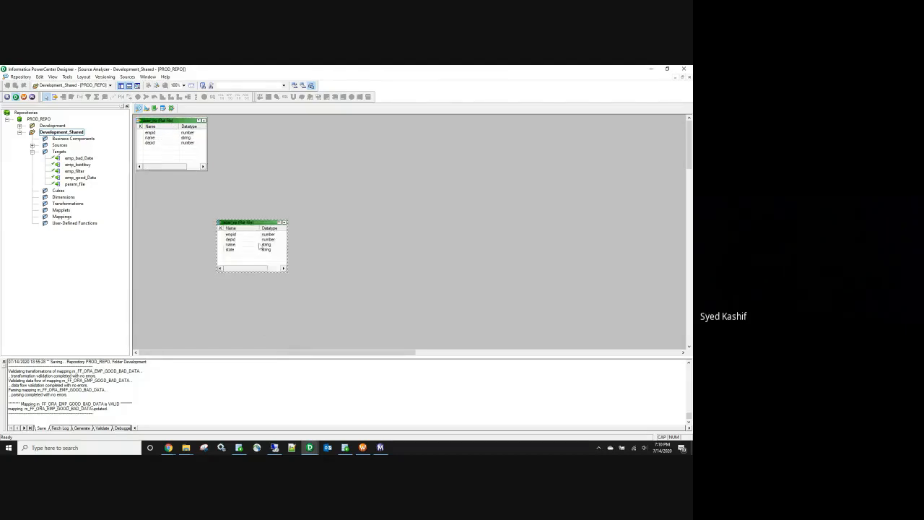
double_click(245, 225)
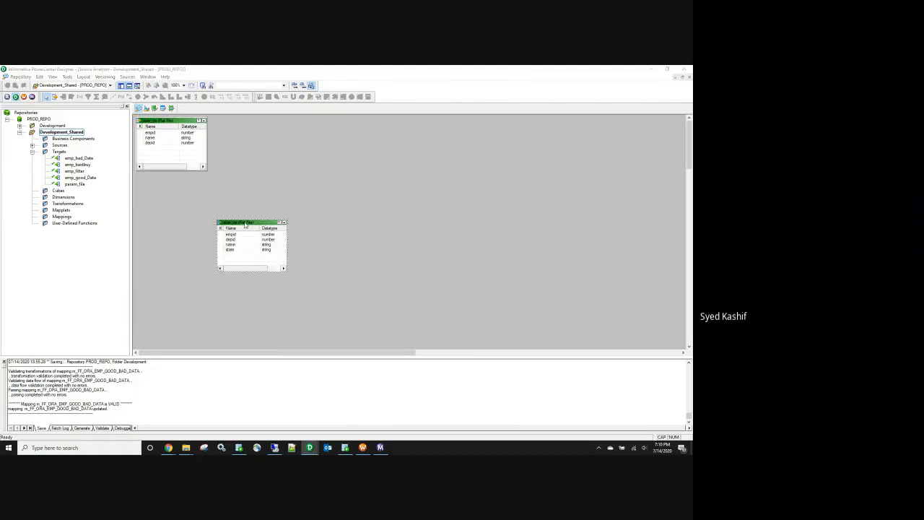
click(544, 247)
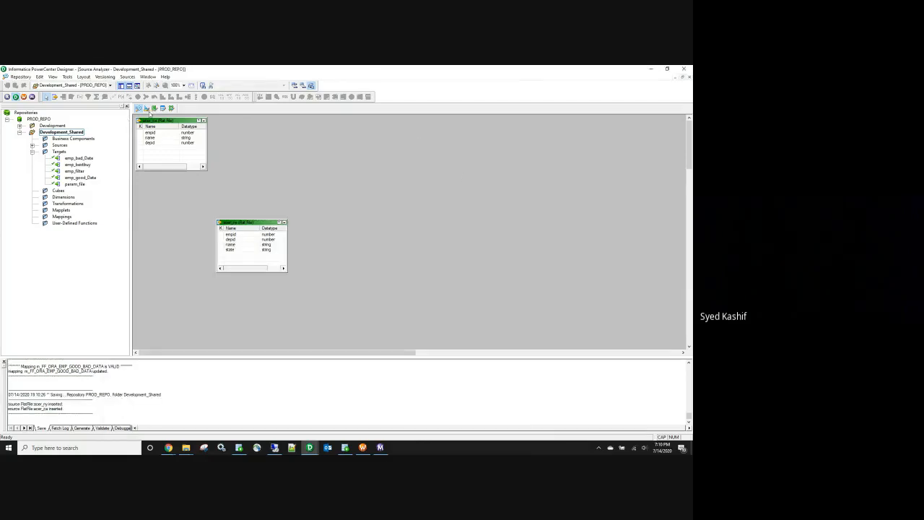
click(146, 108)
Step: Drag the acer_ny source onto the Target Designer canvas as a new target
right_click(358, 157)
click(298, 160)
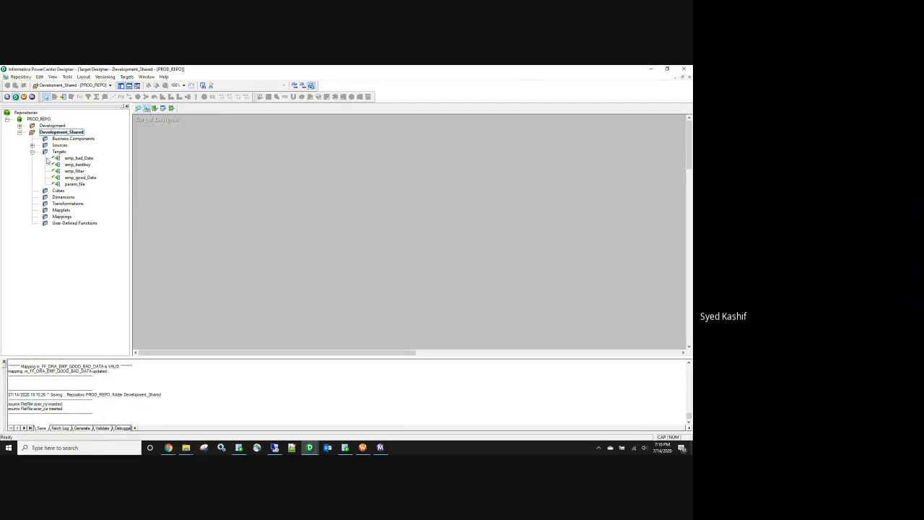
click(31, 145)
click(84, 164)
drag(84, 165, 222, 187)
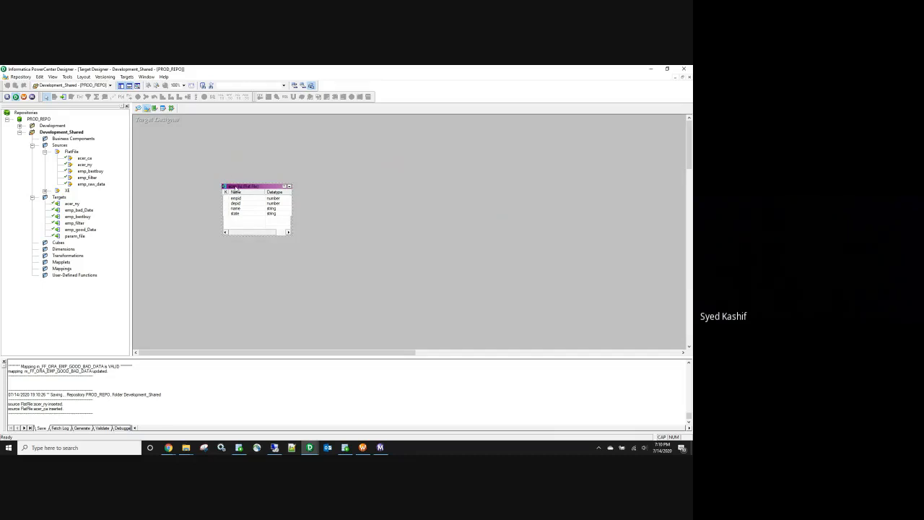
Step: Try Generate/Execute SQL for the target, dismissing the no-relational-tables warning
click(127, 77)
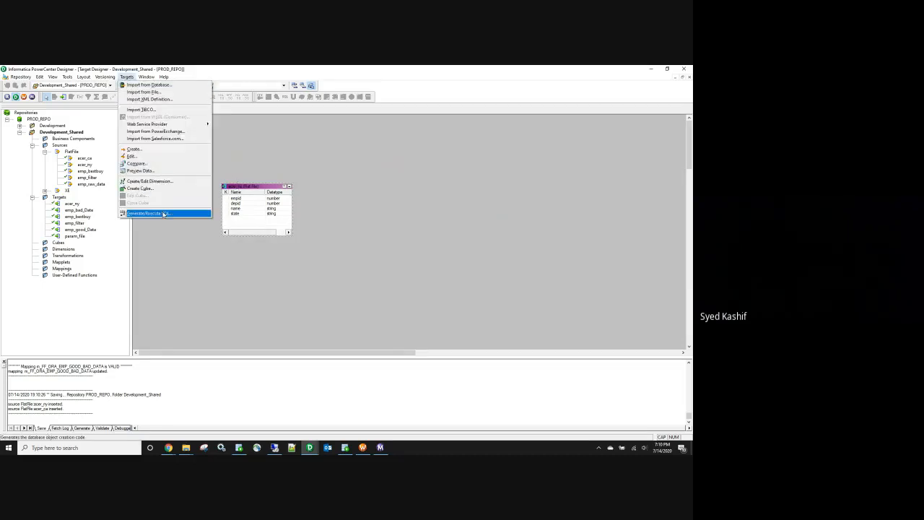
click(148, 214)
click(454, 264)
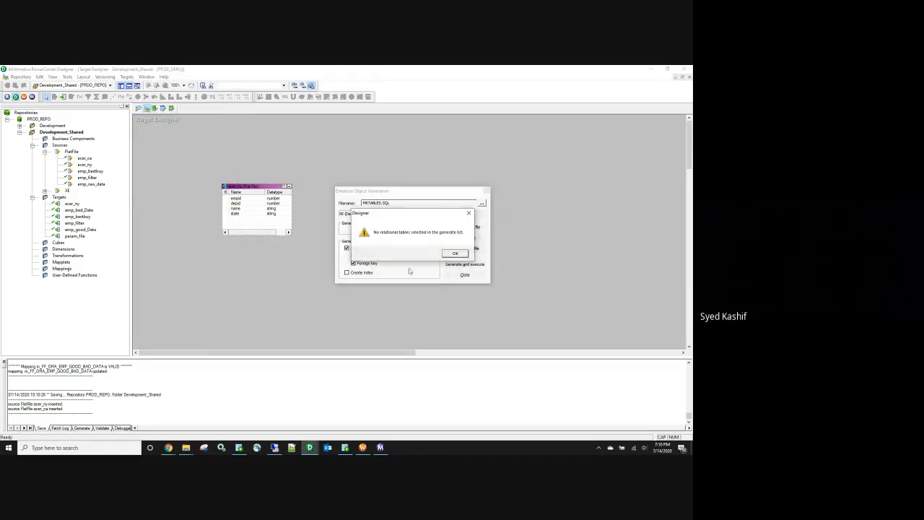
click(455, 254)
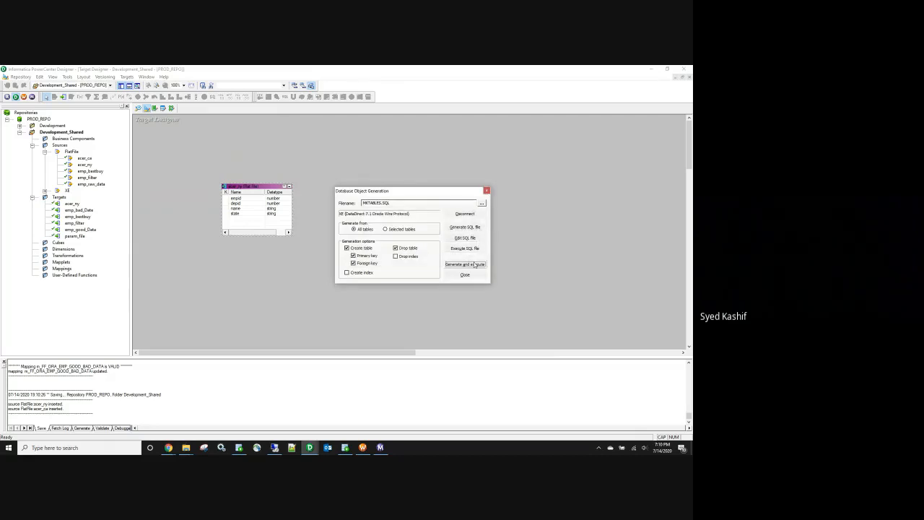
click(487, 190)
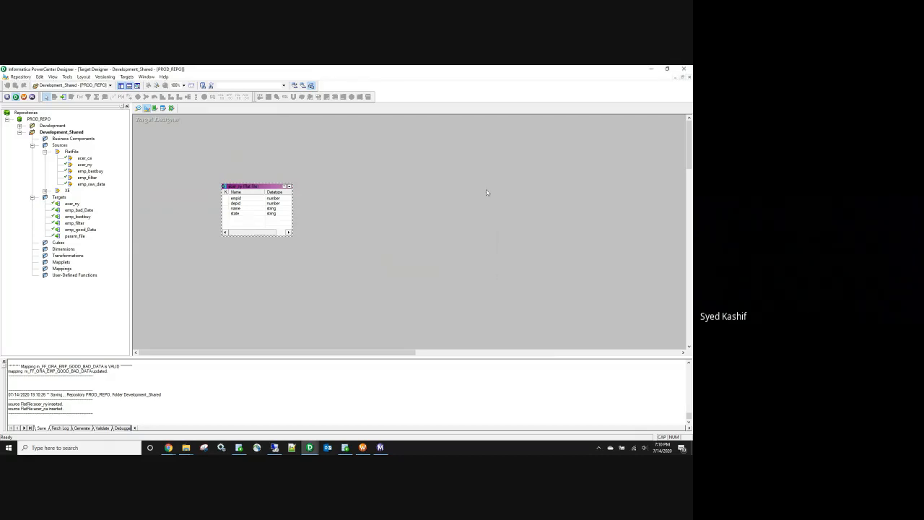
Step: Change the acer_ny target's database type to Oracle and save it to the repository
double_click(261, 188)
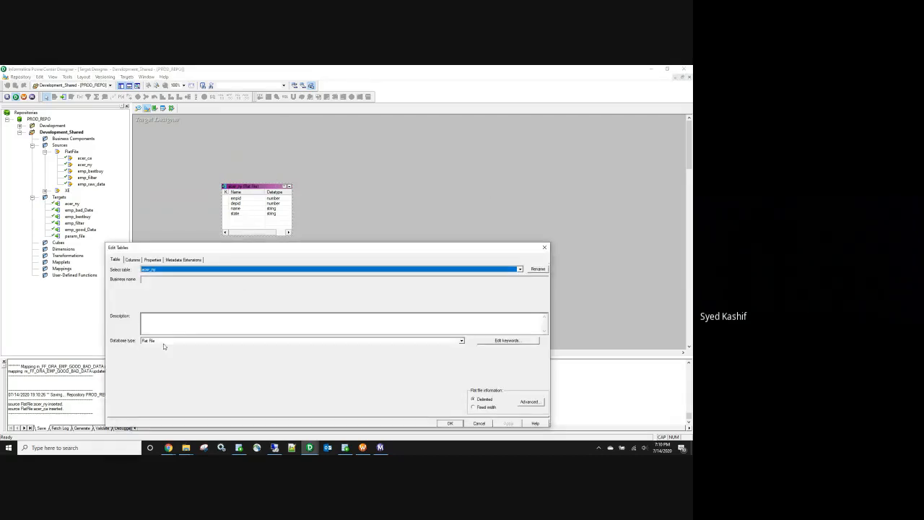
click(164, 344)
key(o)
key(o)
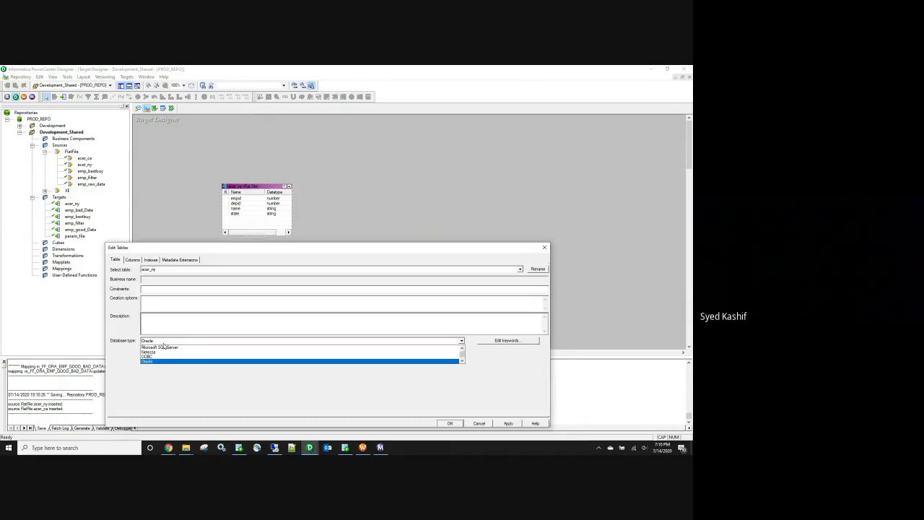
click(169, 342)
click(509, 423)
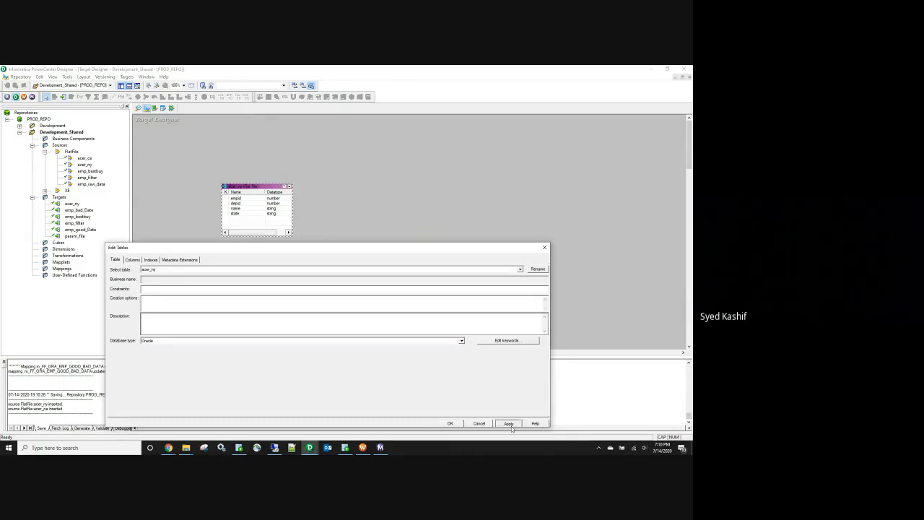
click(449, 423)
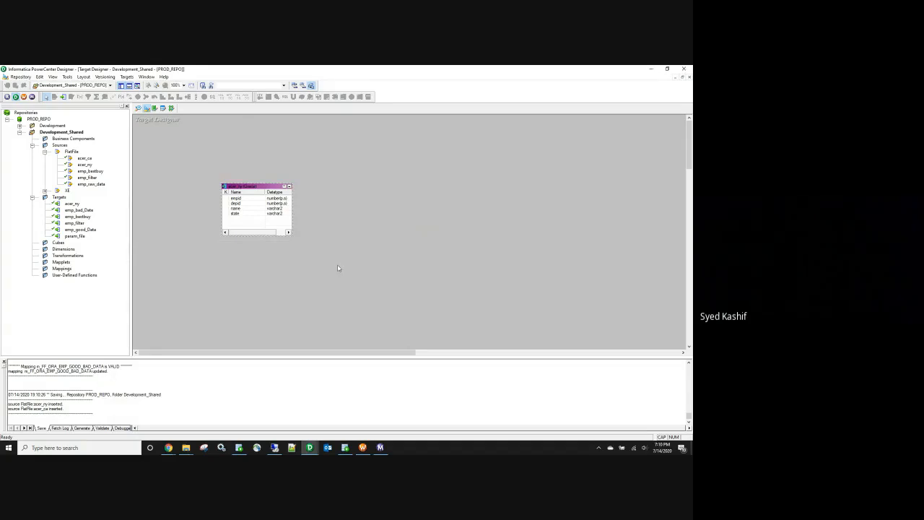
key(ctrl+s)
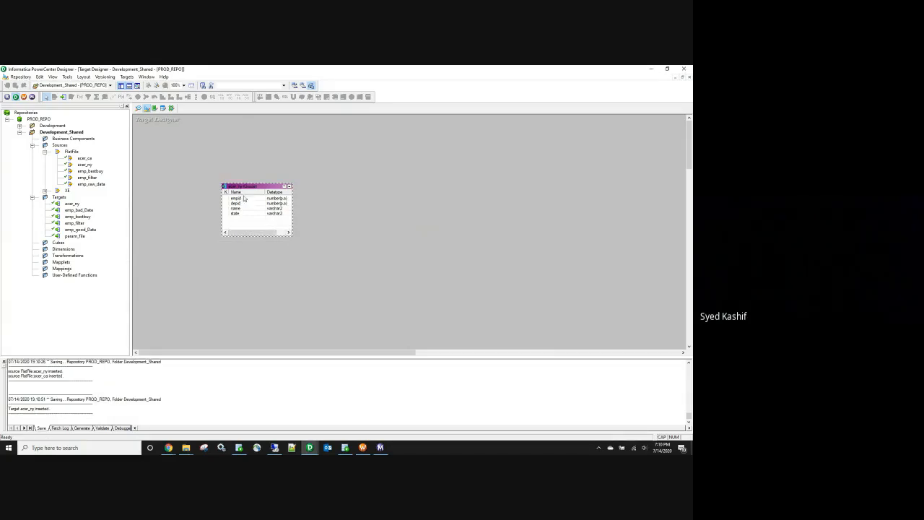
Step: Generate and execute the SQL that creates the acer_ny table in Oracle, then save
click(244, 198)
click(126, 77)
click(164, 214)
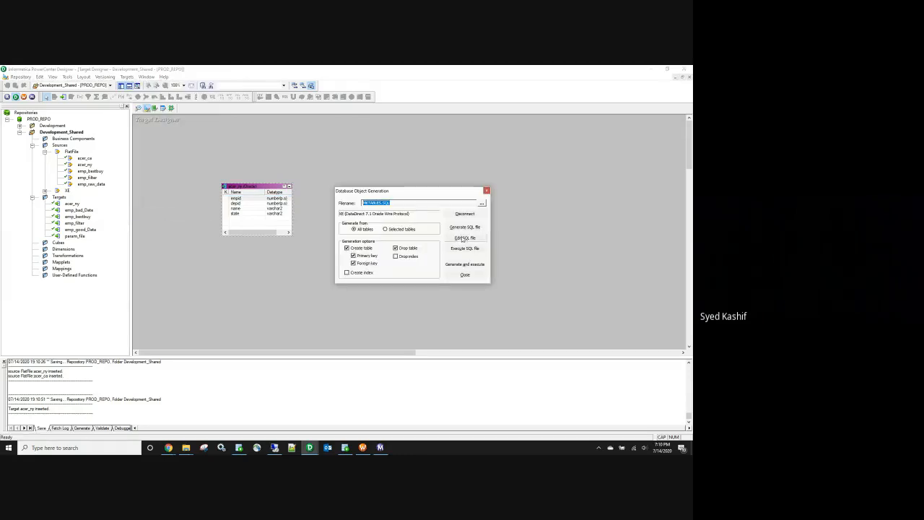
click(473, 264)
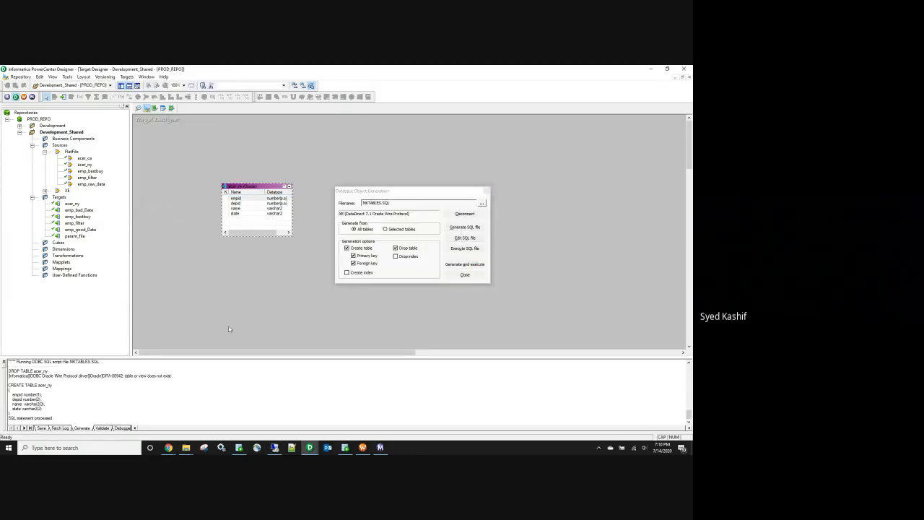
click(470, 275)
key(ctrl+s)
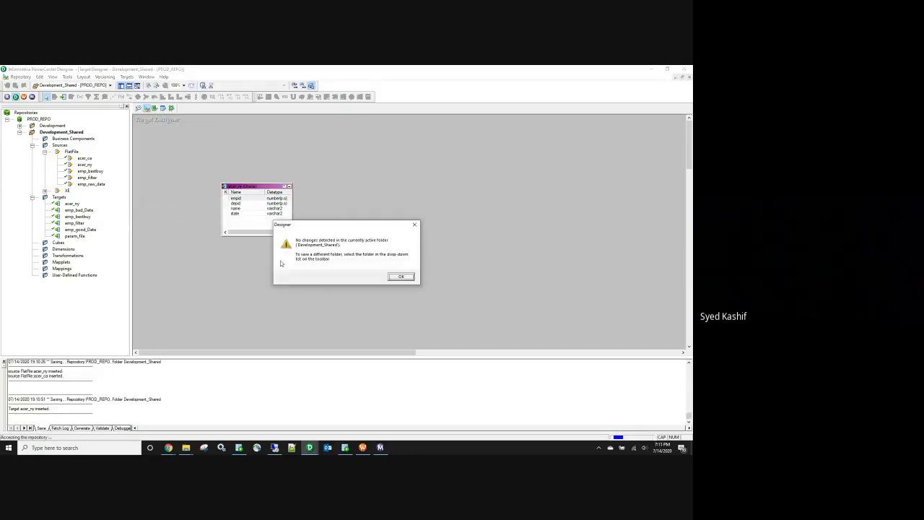
click(401, 277)
Step: Copy the acer_ca and acer_ny sources to the Development folder
click(84, 158)
ctrl+click(83, 166)
drag(83, 165, 54, 125)
click(332, 267)
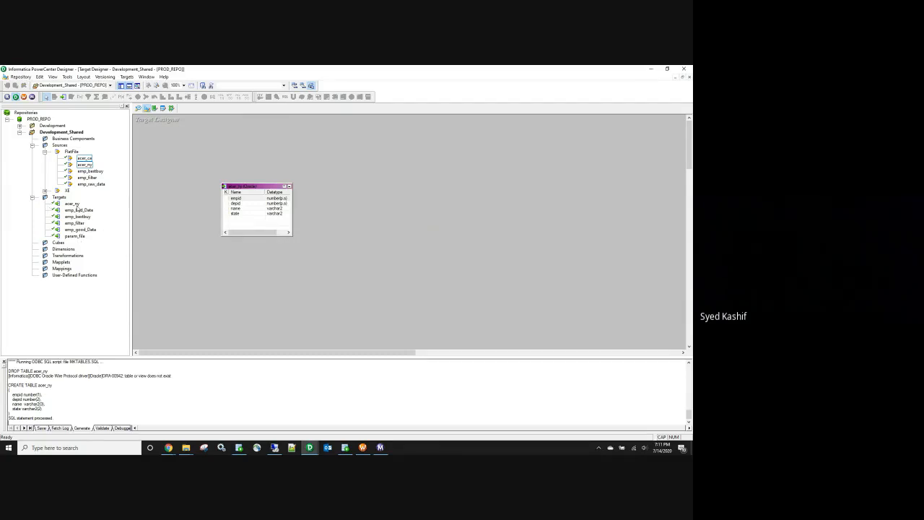
Step: Rename the acer_ny target to acer_emp_all and save
double_click(247, 186)
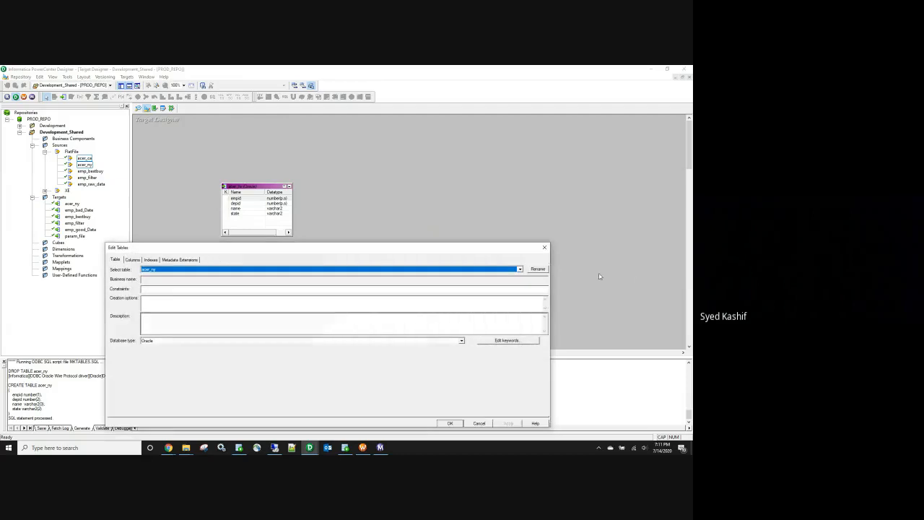
click(538, 268)
click(286, 335)
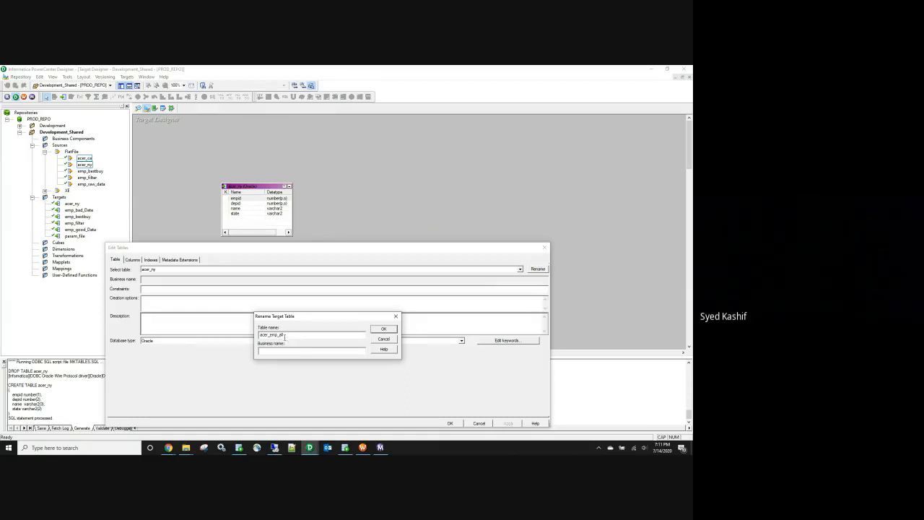
click(385, 330)
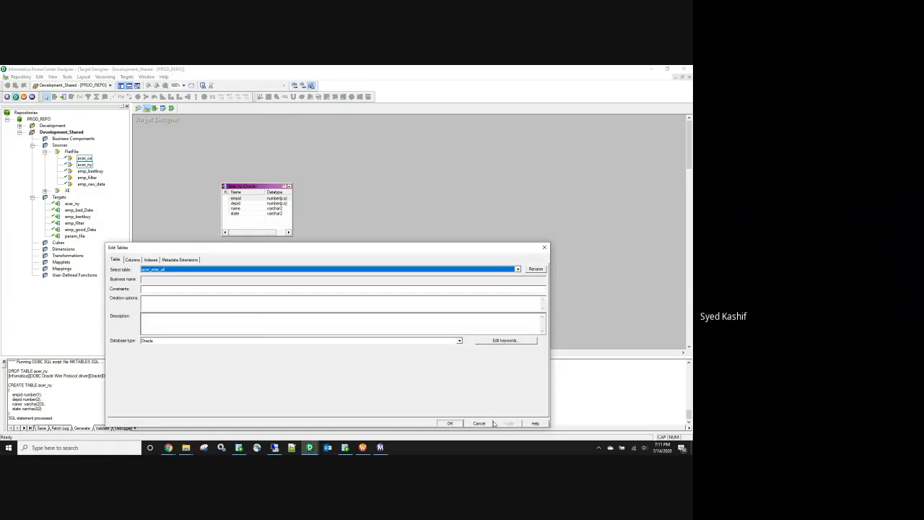
click(451, 423)
key(ctrl+s)
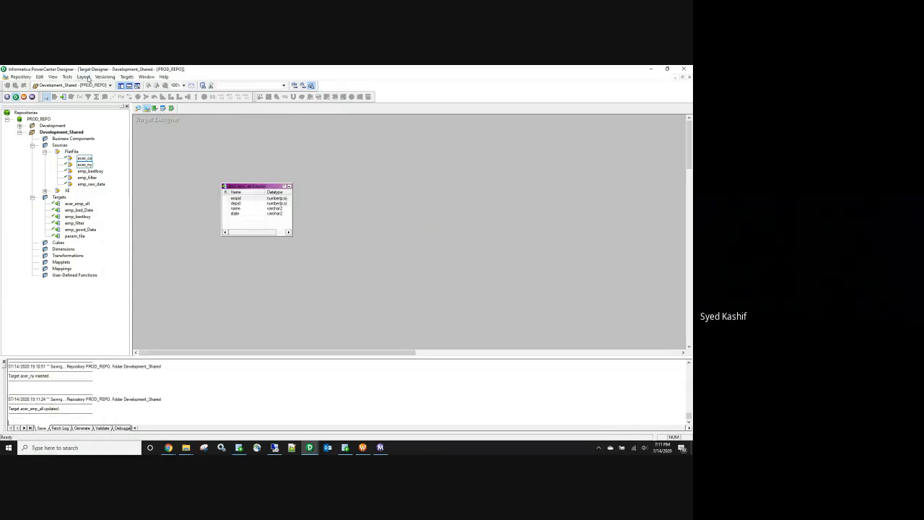
Step: Generate and execute the table SQL, overwriting MKTABLES.SQL, and save the repository
click(127, 76)
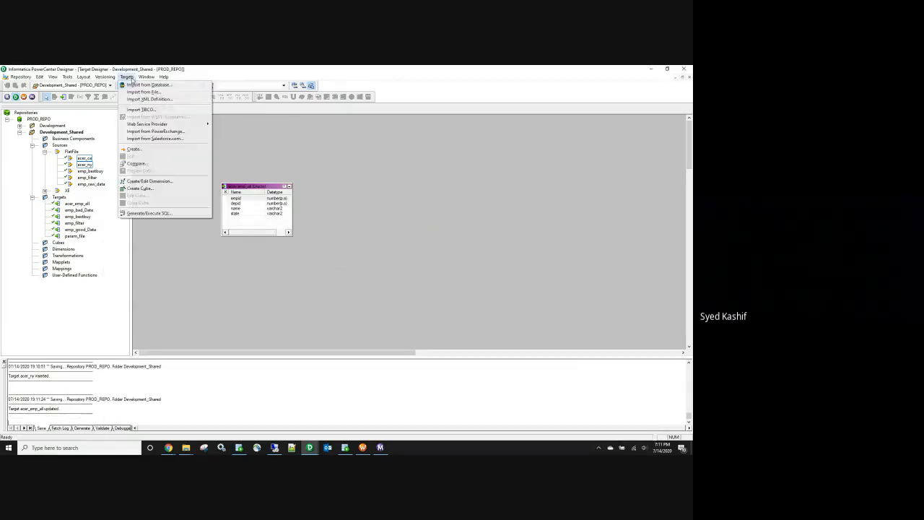
click(148, 213)
click(462, 253)
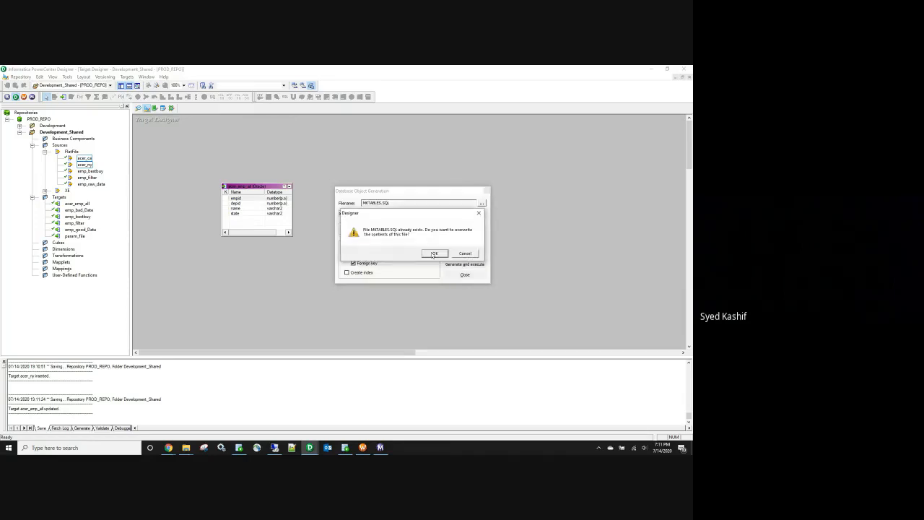
click(434, 253)
key(ctrl+s)
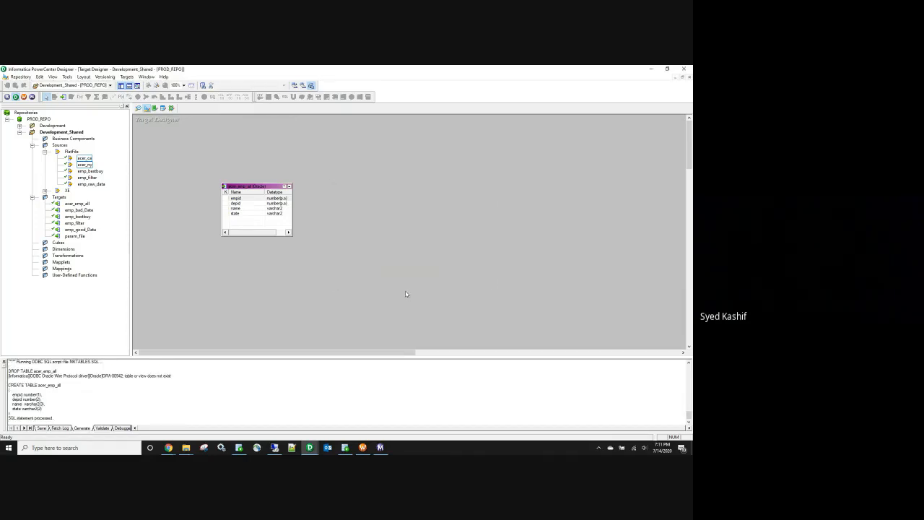
click(401, 277)
Step: Create a shortcut to acer_emp_all in the Development folder
drag(84, 204, 53, 127)
click(298, 268)
click(19, 131)
Step: In the Development folder, place both FlatFile source shortcuts on the Source Analyzer workspace
double_click(54, 127)
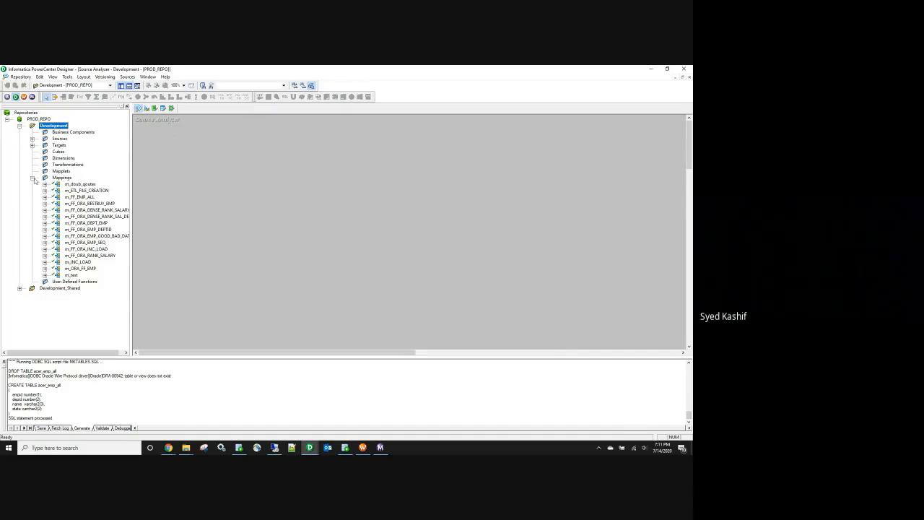
click(32, 178)
click(32, 139)
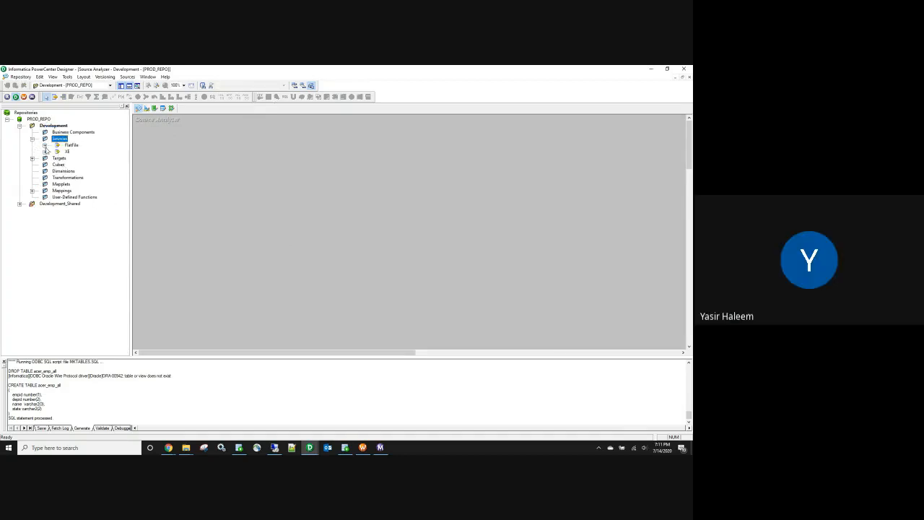
click(45, 146)
click(101, 205)
shift+click(96, 210)
drag(96, 209, 197, 201)
Step: Rename the acer_ca shortcut to acer_ca, removing the Shortcut_to_ prefix
double_click(202, 202)
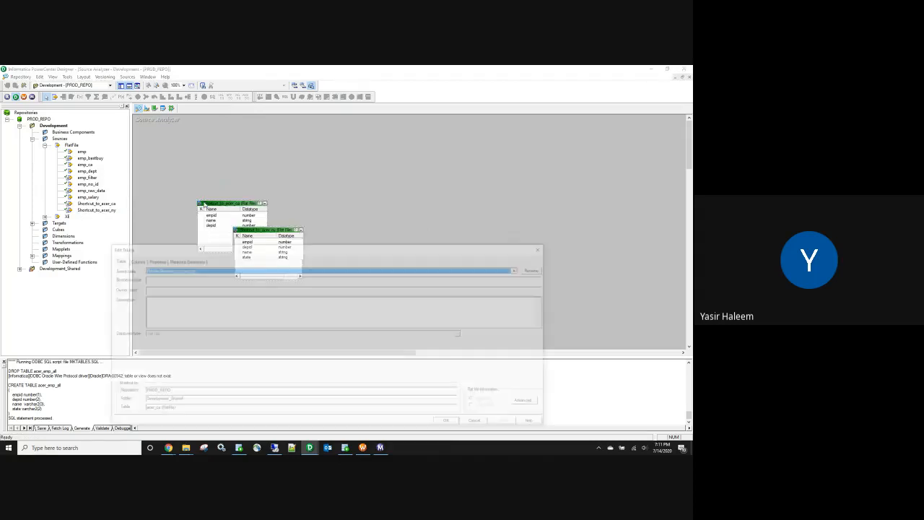
click(537, 268)
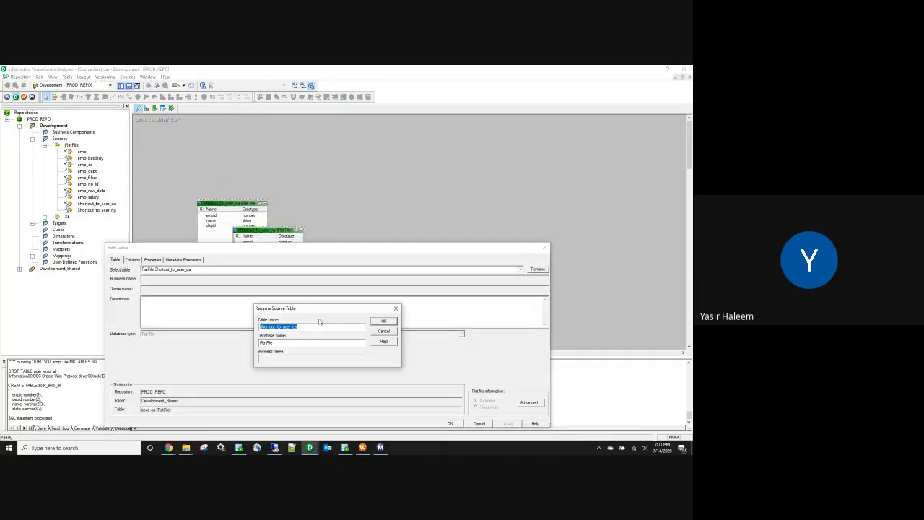
click(284, 328)
key(BackSpace)
key(BackSpace)
key(BackSpace)
key(BackSpace)
key(BackSpace)
key(BackSpace)
key(BackSpace)
key(BackSpace)
key(BackSpace)
key(BackSpace)
key(BackSpace)
key(BackSpace)
click(383, 321)
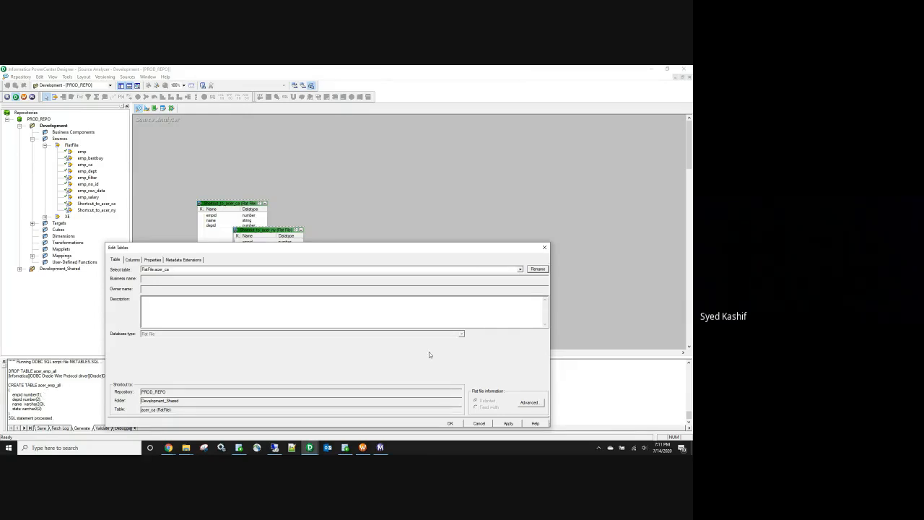
click(508, 423)
click(450, 423)
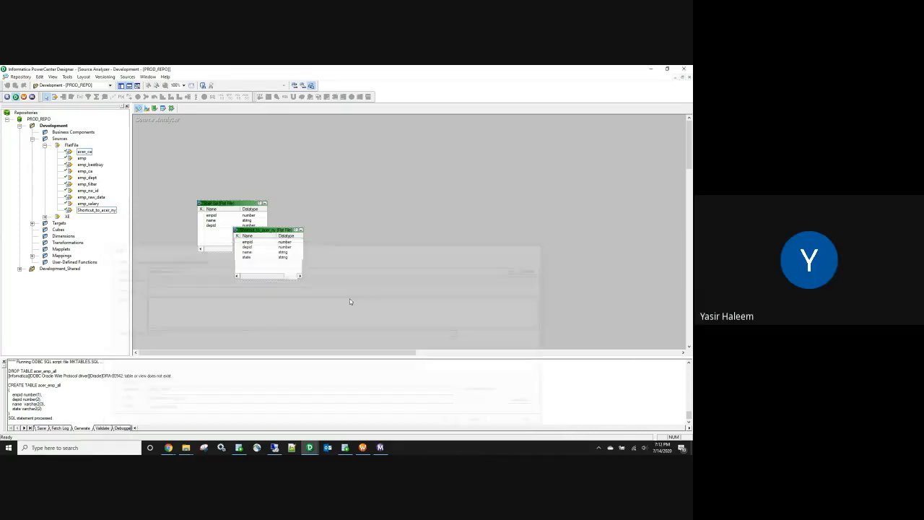
Step: Rename the acer_ny shortcut to acer_ny, removing the Shortcut_to_ prefix
double_click(273, 230)
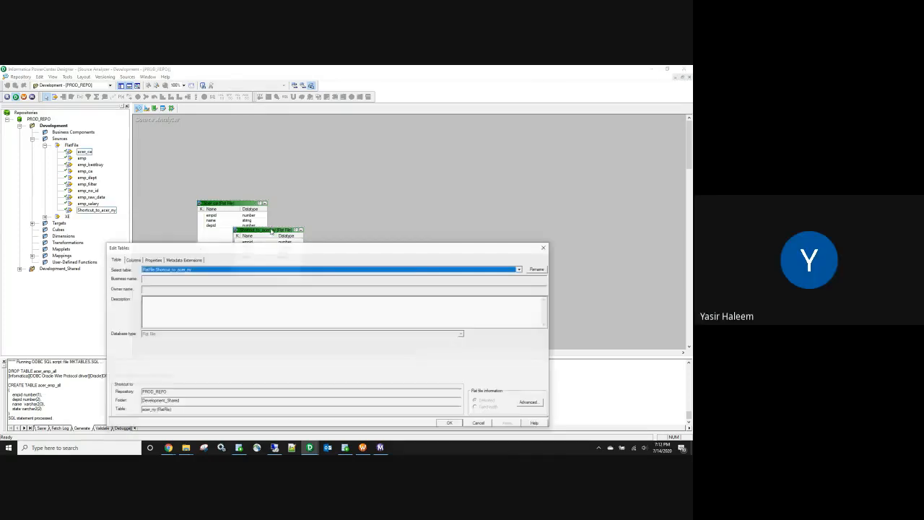
click(537, 268)
click(281, 328)
drag(281, 327, 238, 325)
key(BackSpace)
click(385, 322)
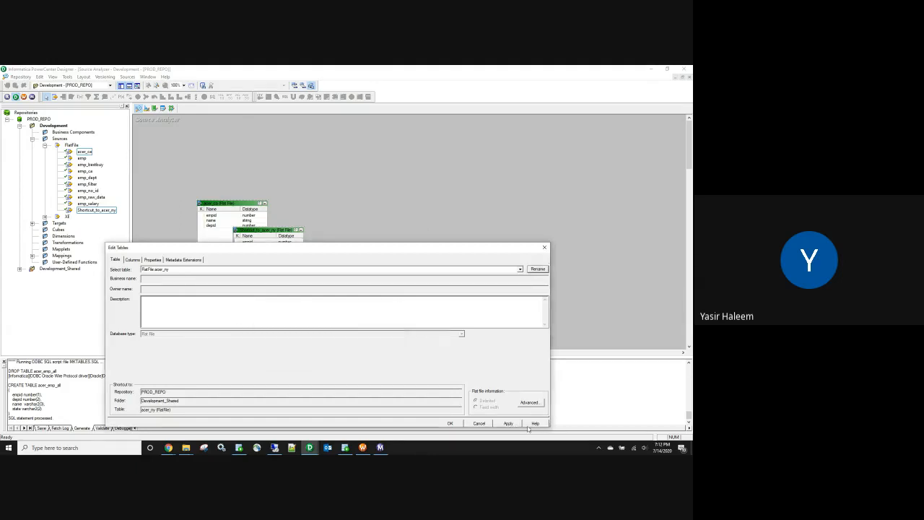
click(449, 422)
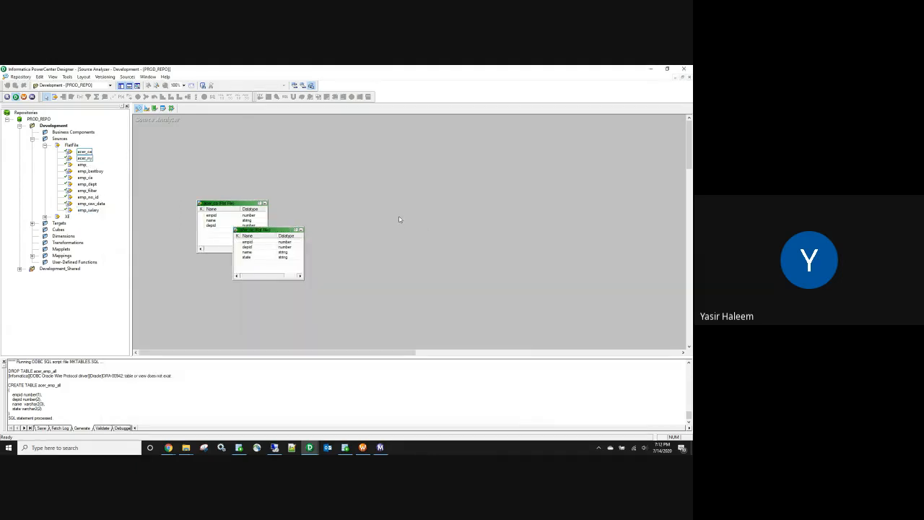
Step: Clear all tables from the Target Designer workspace
click(146, 108)
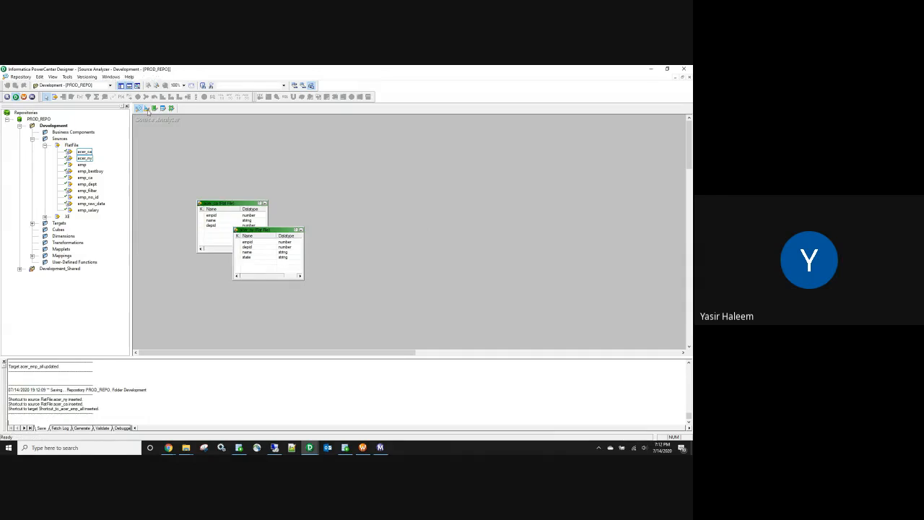
right_click(316, 156)
click(337, 166)
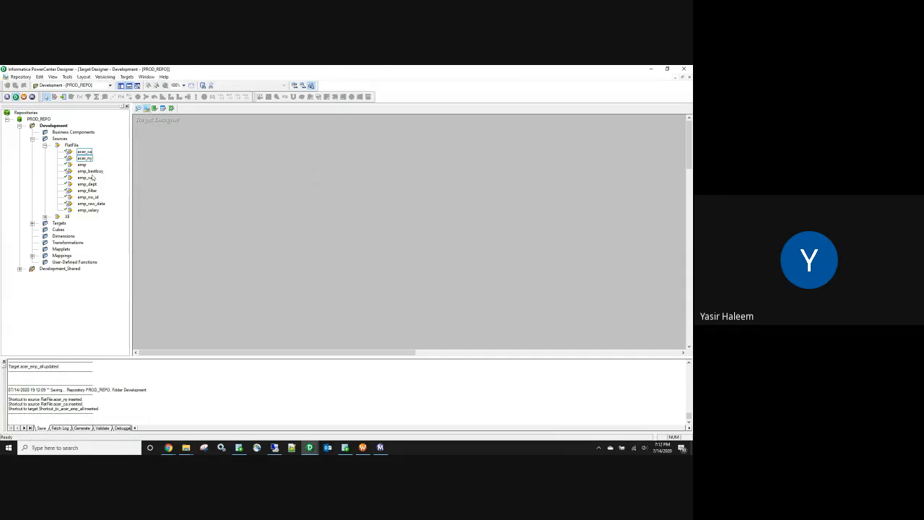
Step: Place the Shortcut_to_acer_emp_all target from Development into the Target Designer
click(45, 145)
double_click(58, 157)
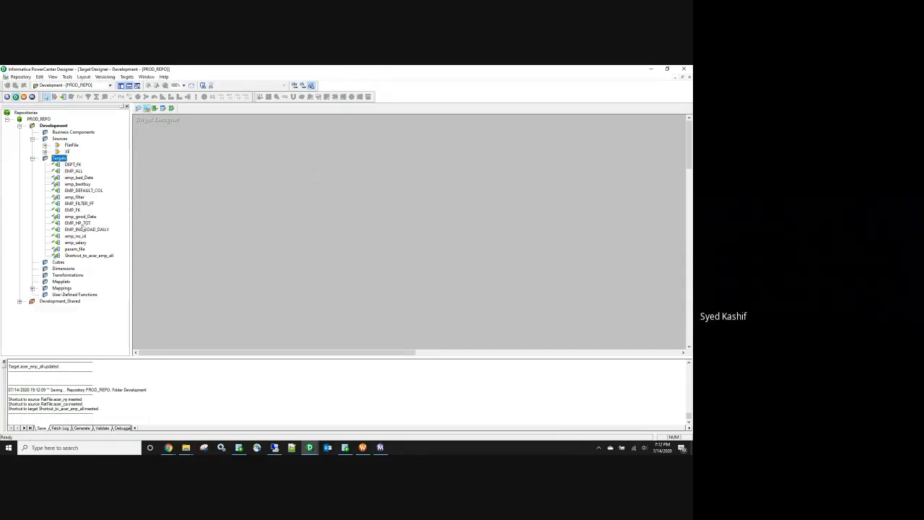
click(100, 257)
drag(100, 257, 246, 249)
Step: Rename the target shortcut to acer_emp_all, removing Shortcut_to_, and save the repository
double_click(267, 244)
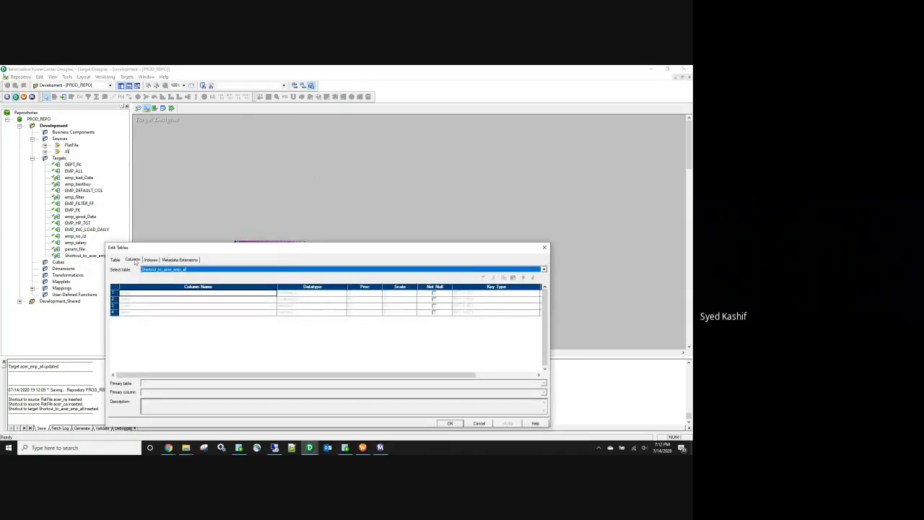
click(116, 260)
click(535, 269)
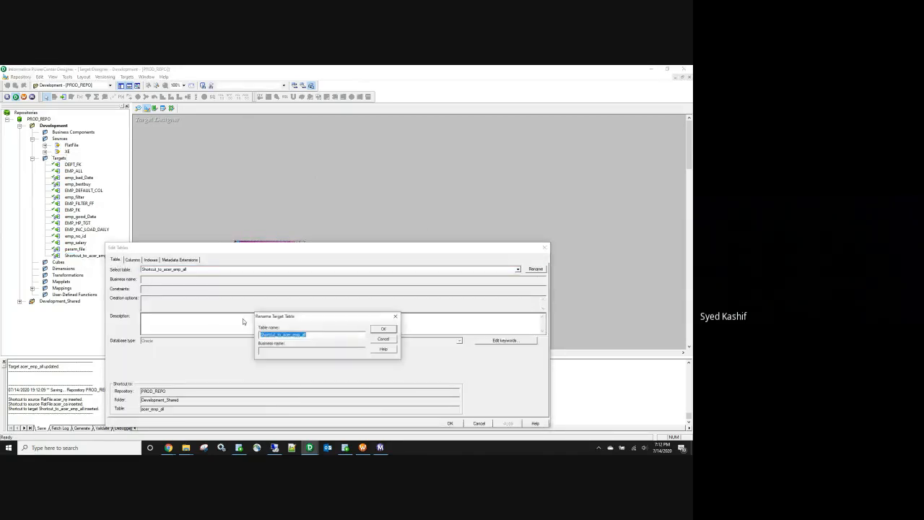
drag(286, 336, 231, 328)
key(BackSpace)
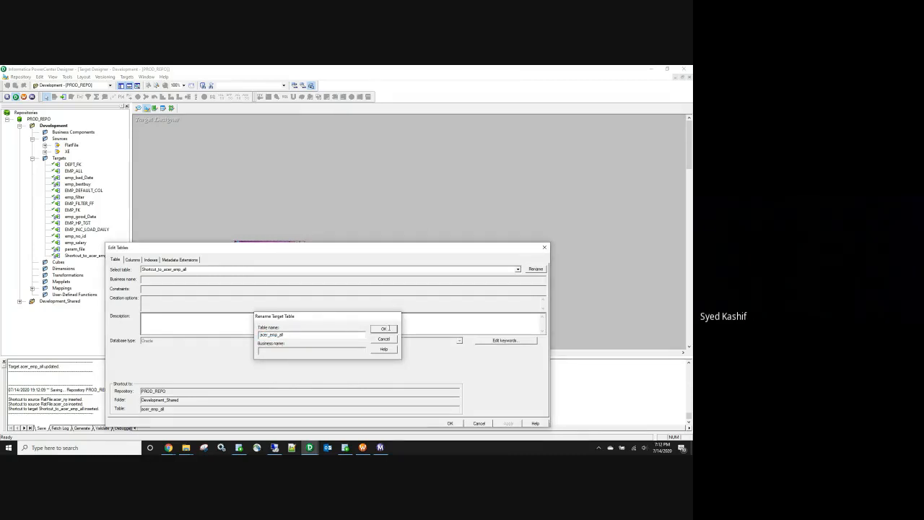
click(389, 329)
click(508, 424)
click(450, 423)
key(ctrl+s)
Step: Create a new mapping named m_FF_ORA_ACER in the Mapping Designer
click(171, 107)
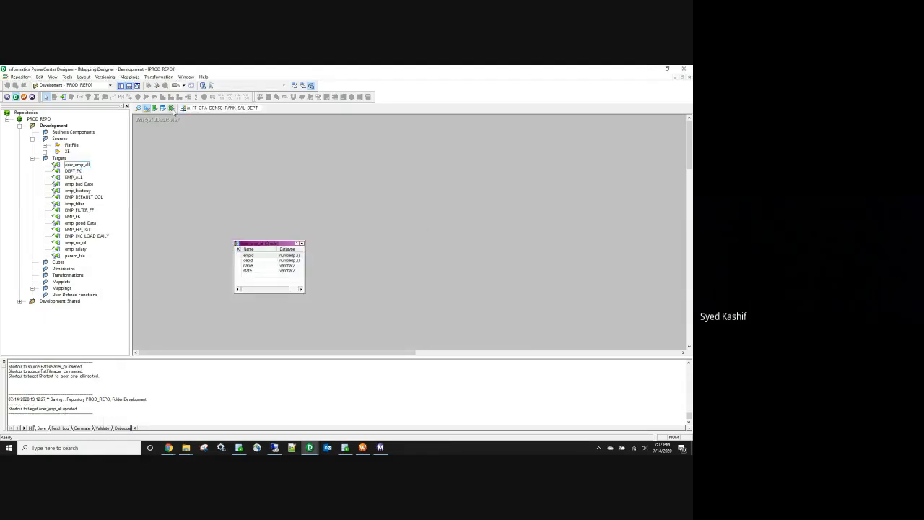
click(129, 76)
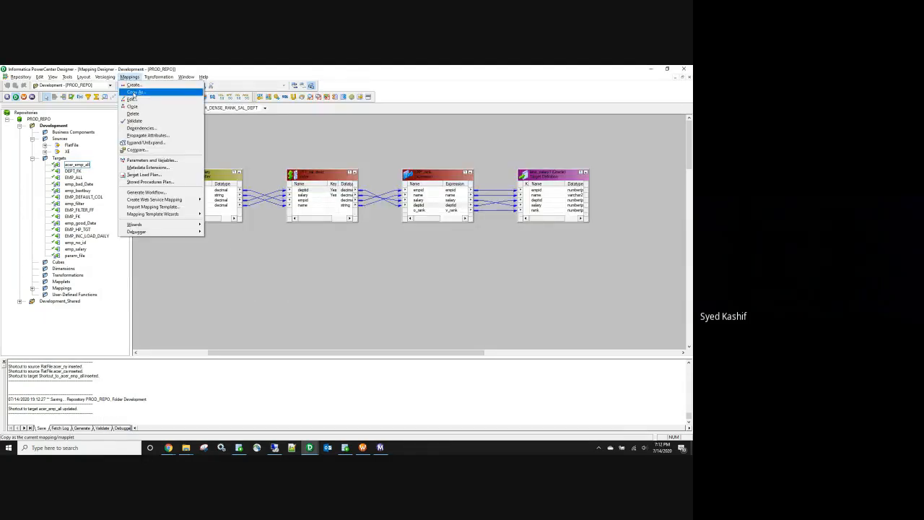
click(141, 87)
text(m_FF_ORA_ACER)
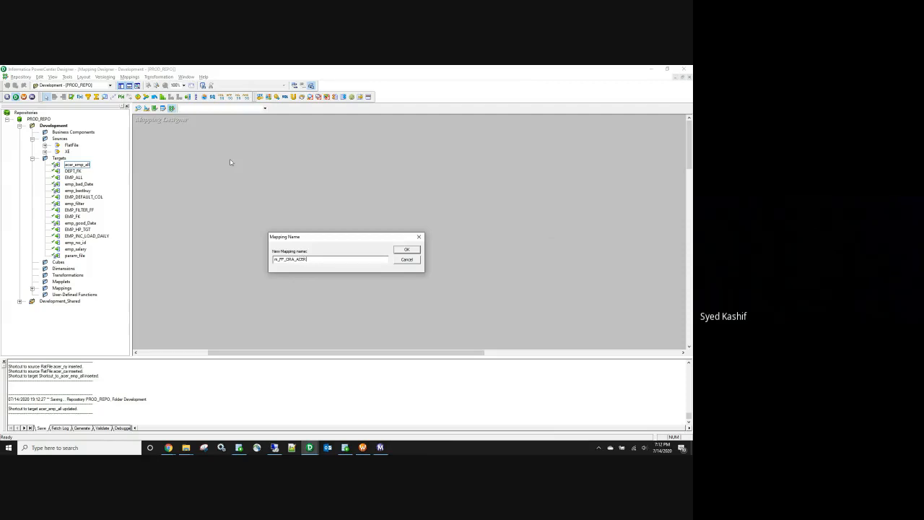
click(407, 250)
Step: Add the acer_ca and acer_ny flat-file sources and arrange each beside its qualifier
click(85, 153)
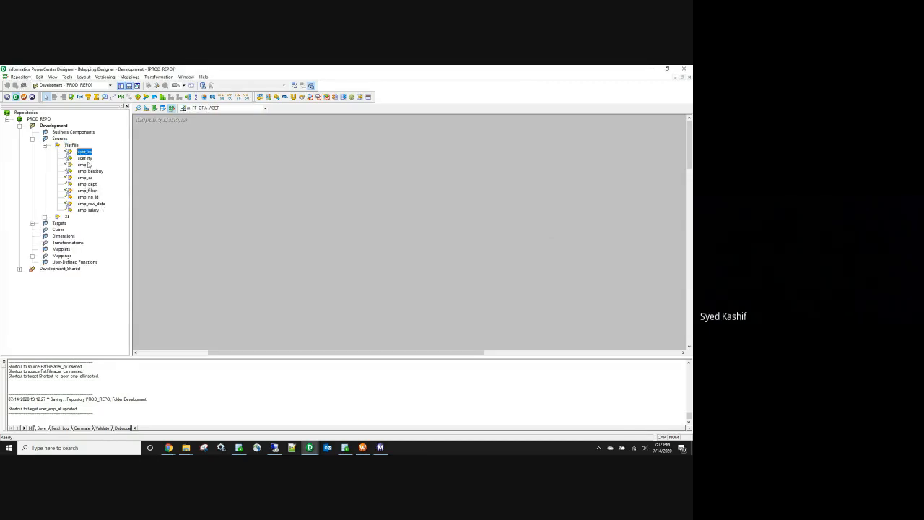
drag(84, 152, 183, 155)
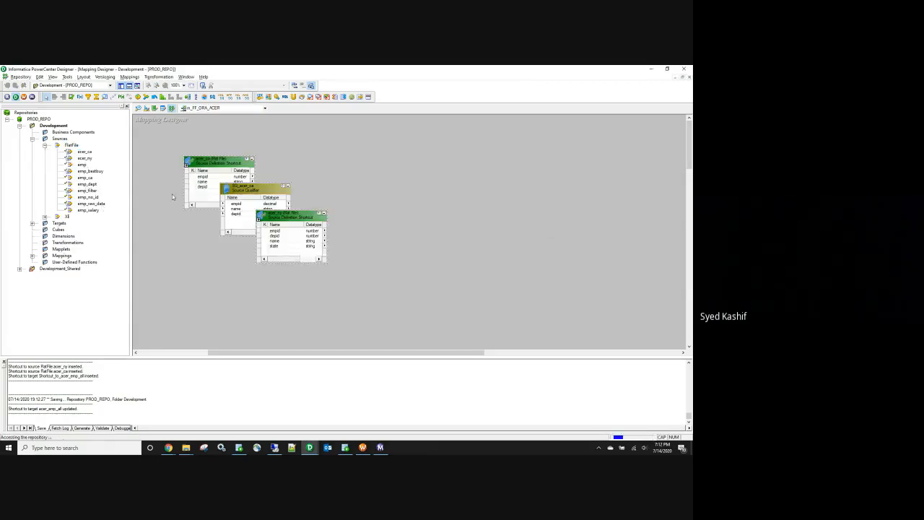
click(296, 179)
drag(267, 190, 316, 169)
drag(303, 215, 213, 239)
drag(334, 247, 309, 244)
drag(301, 167, 303, 163)
drag(231, 165, 212, 163)
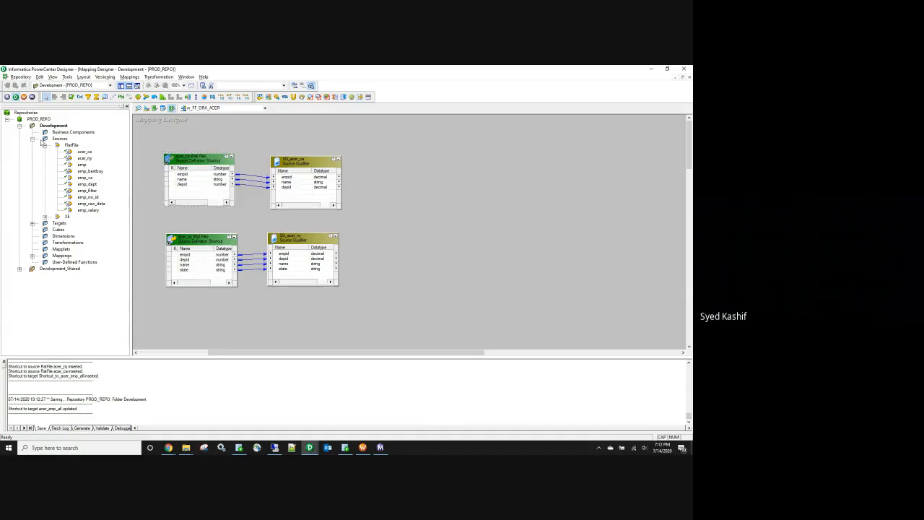
Step: Place the acer_emp_all target on the right and nudge SQ_acer_ca and SQ_acer_ny into place
click(31, 138)
click(31, 145)
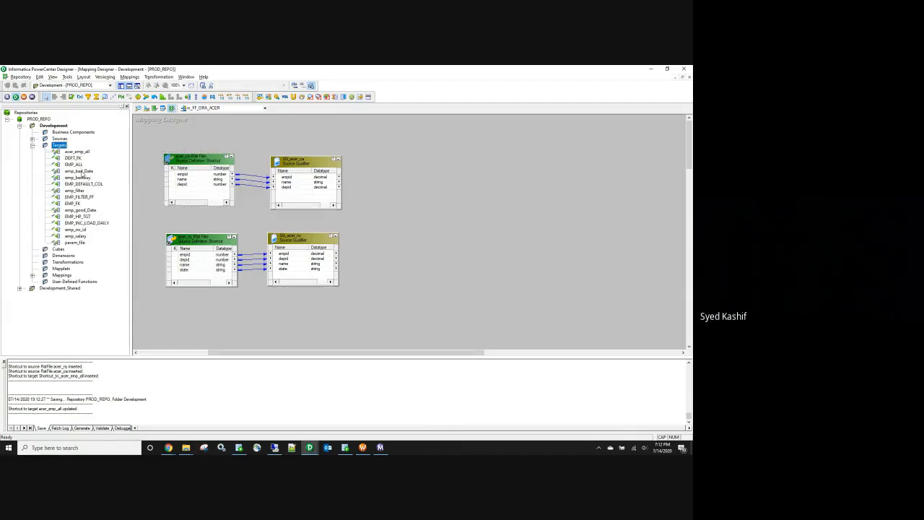
drag(76, 152, 553, 206)
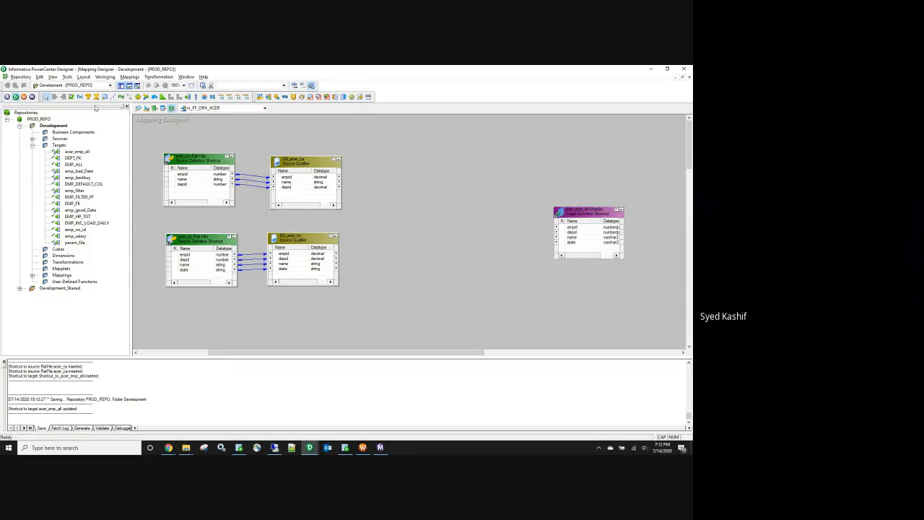
click(127, 106)
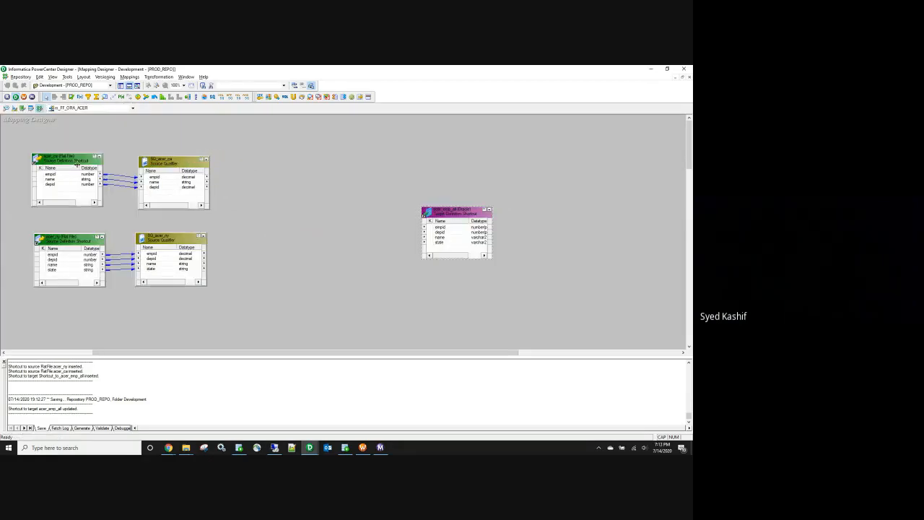
drag(149, 164, 150, 162)
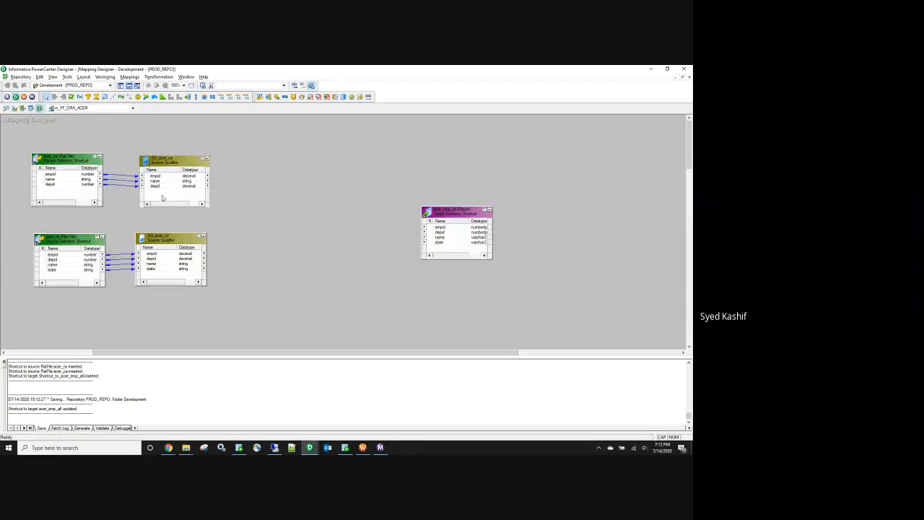
drag(165, 242, 166, 247)
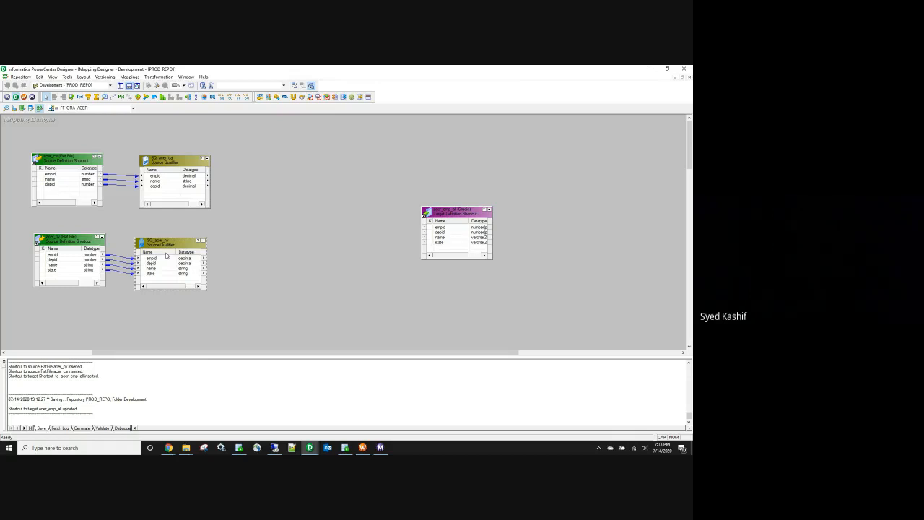
drag(171, 244, 169, 243)
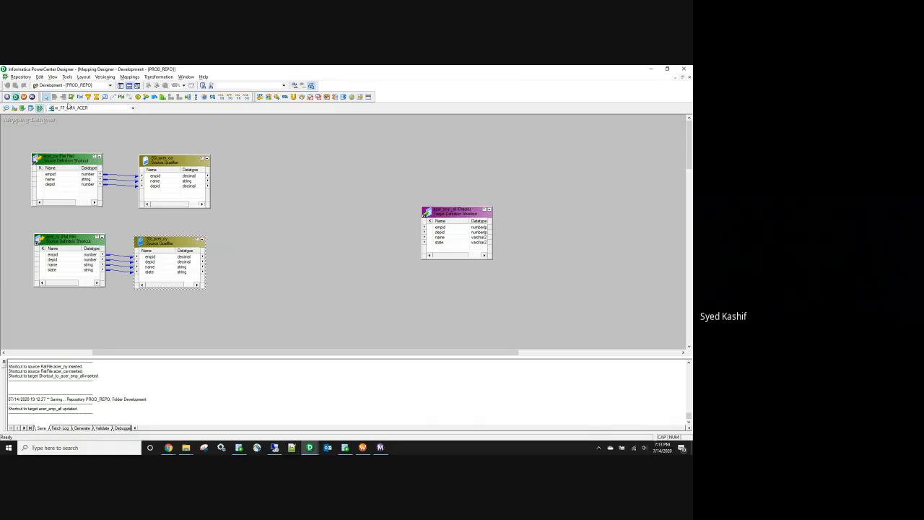
Step: Open Google Drive in a new tab of the Google Meet Chrome window
click(168, 447)
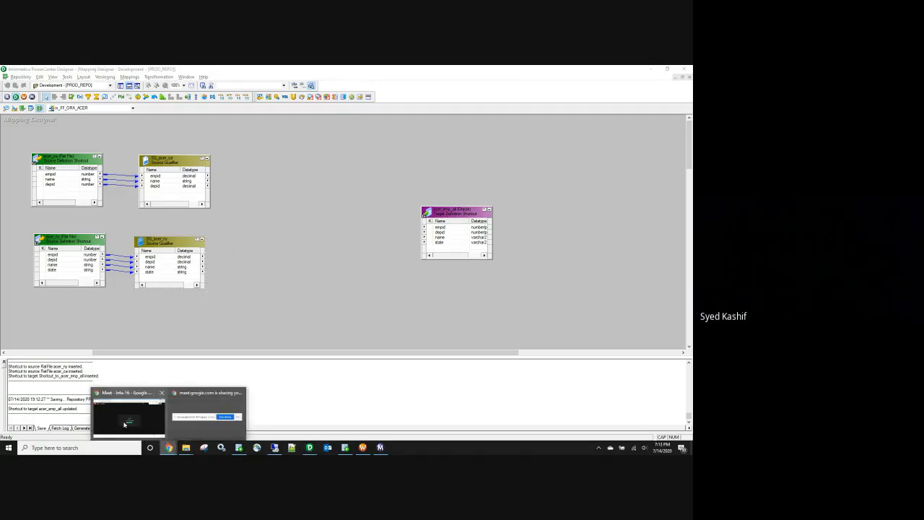
click(124, 423)
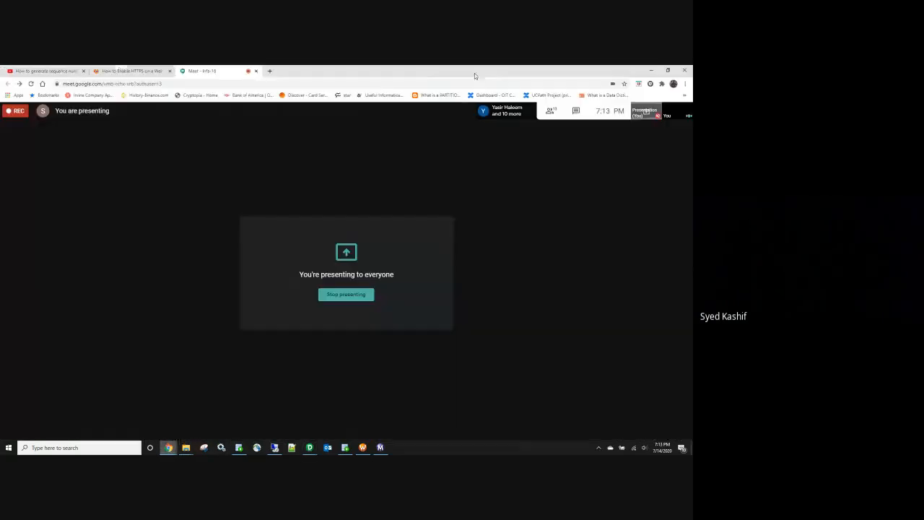
click(269, 72)
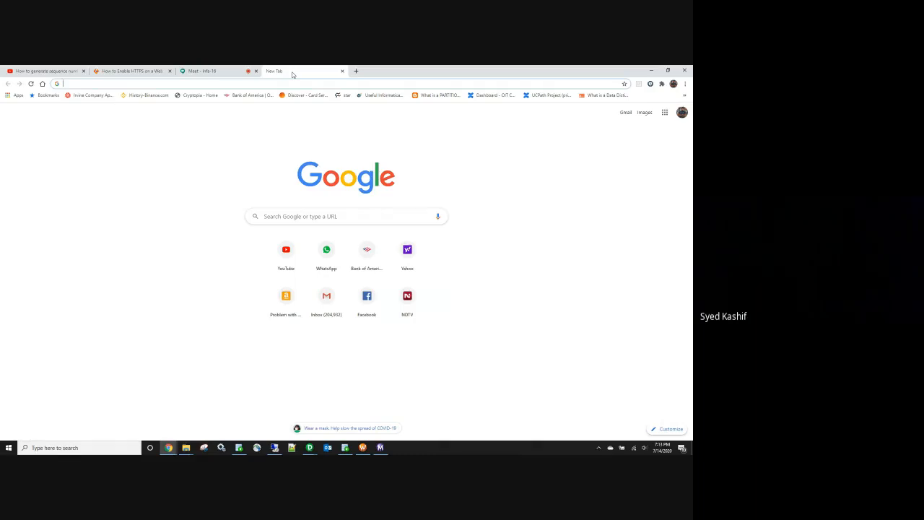
text(DRI)
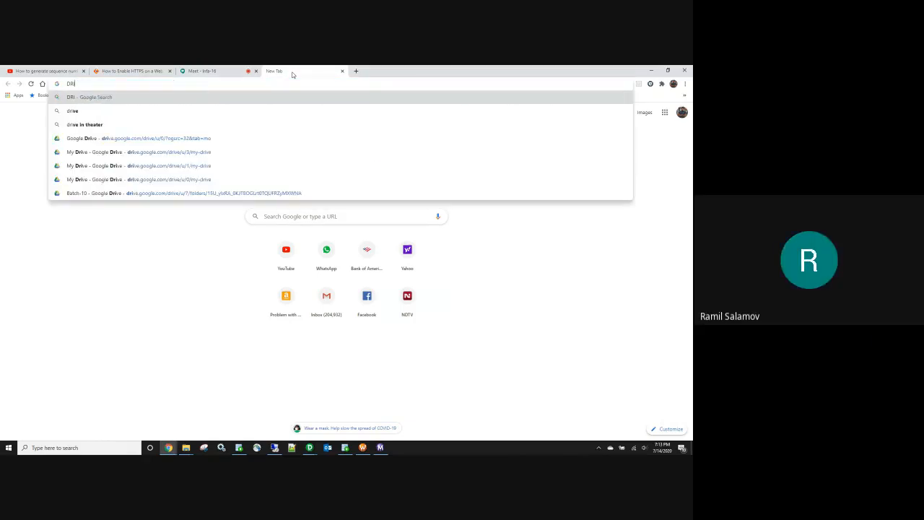
key(Down)
key(Down)
key(Down)
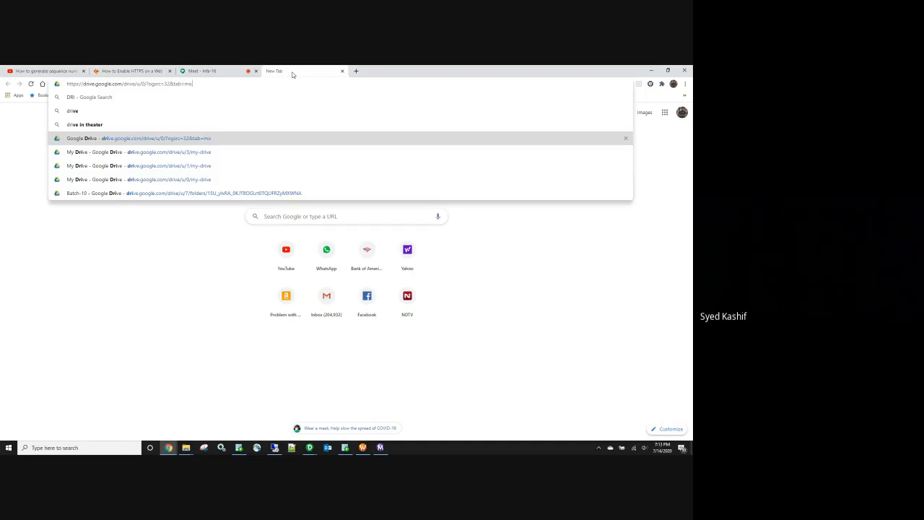
key(Return)
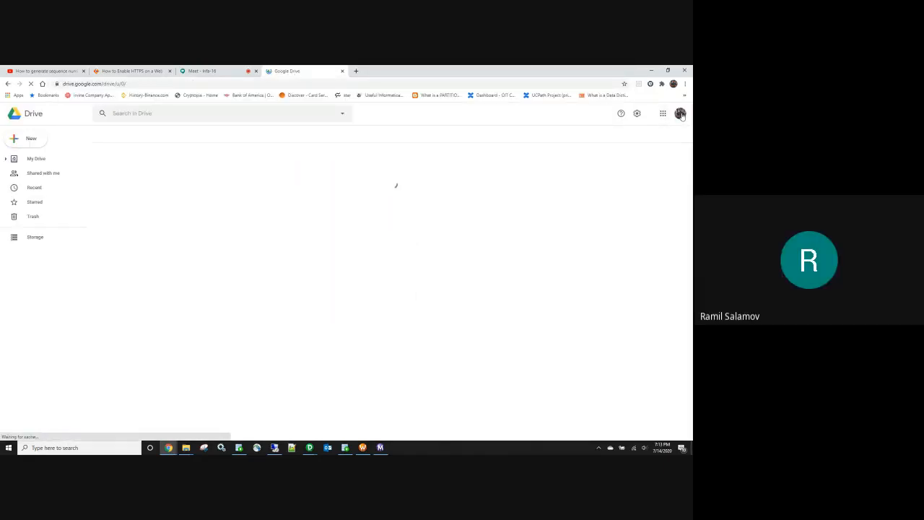
Step: Switch to another Google account and preview Batch-10.xlsx in Batch-10 > Informatica_Recording
click(680, 114)
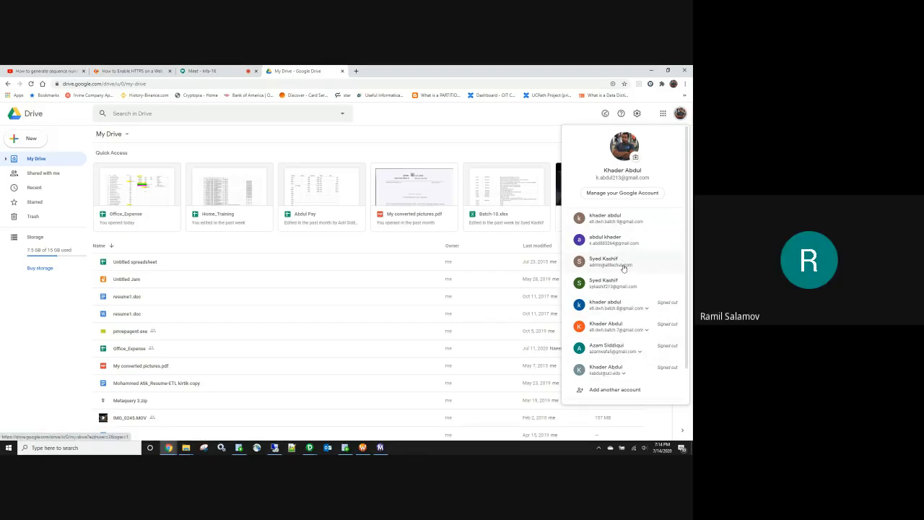
click(623, 268)
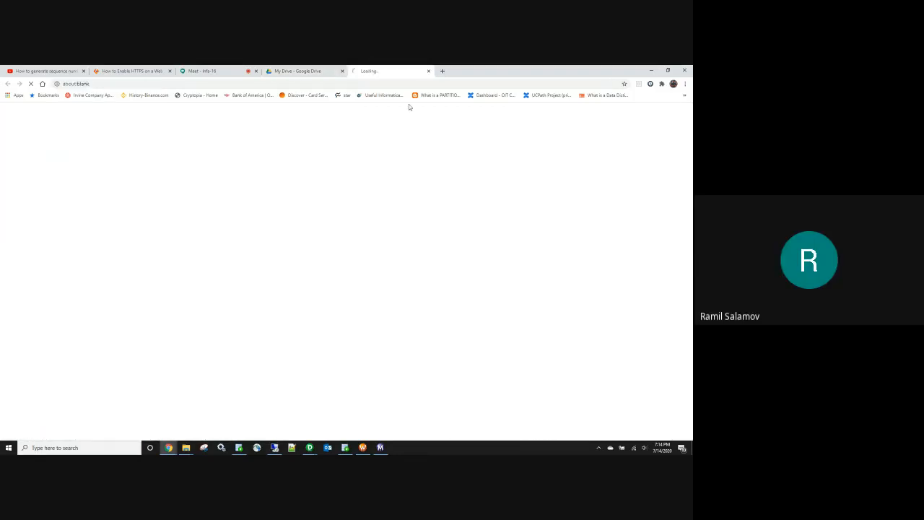
click(343, 72)
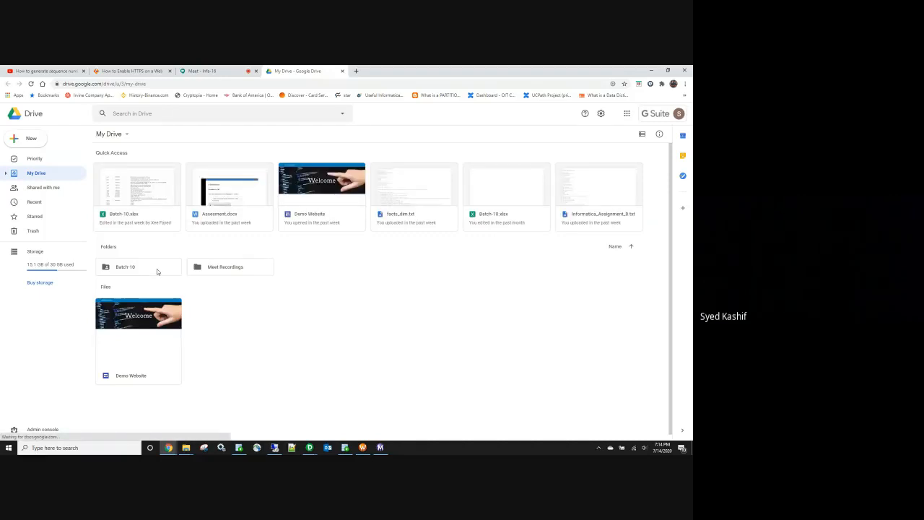
double_click(156, 269)
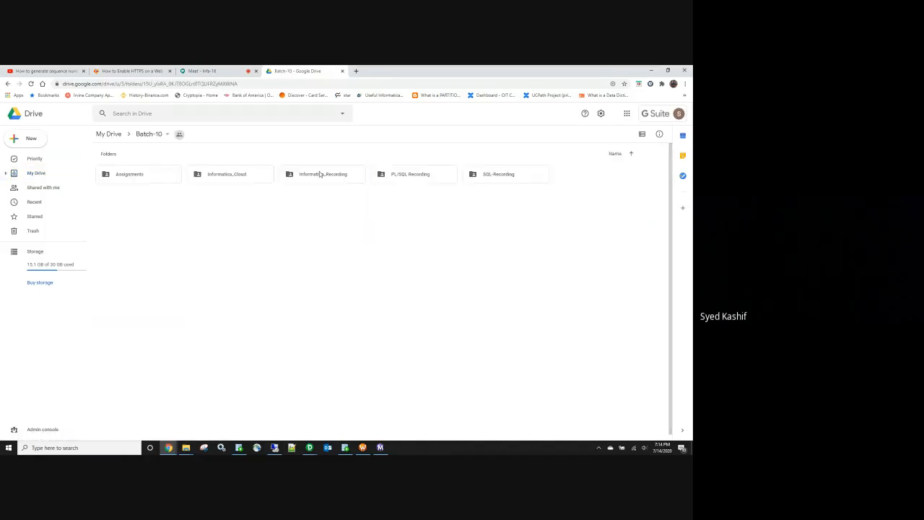
double_click(321, 175)
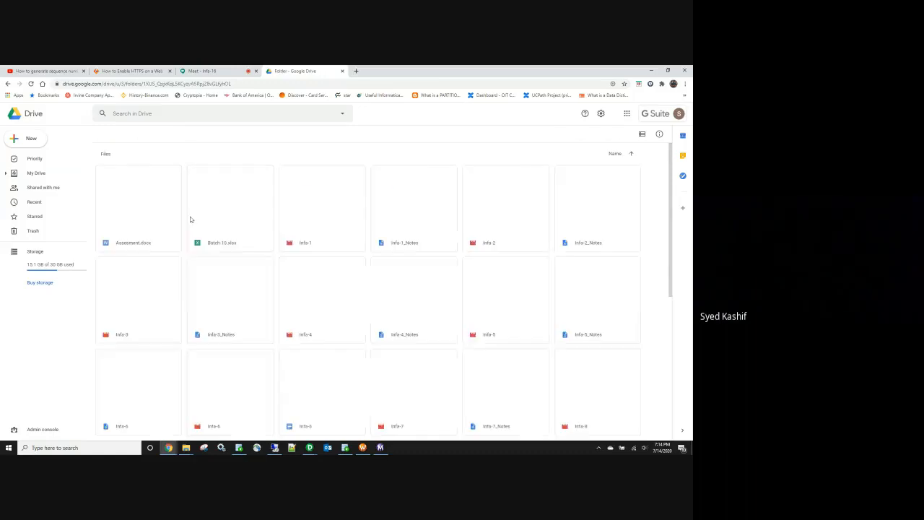
double_click(243, 220)
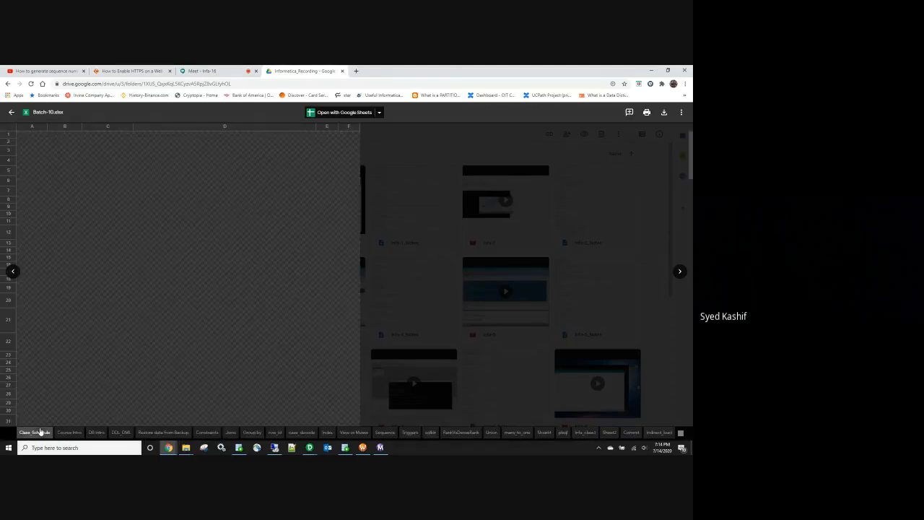
Step: Zoom into the Union sheet's walmart_ca and walmart_ny tables, then minimize Chrome
click(40, 431)
scroll(81, 327, down, 5)
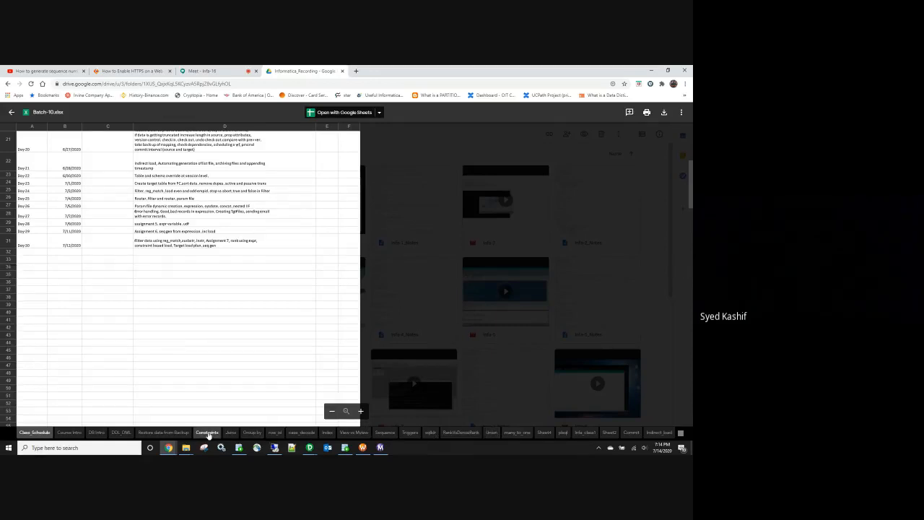
click(490, 433)
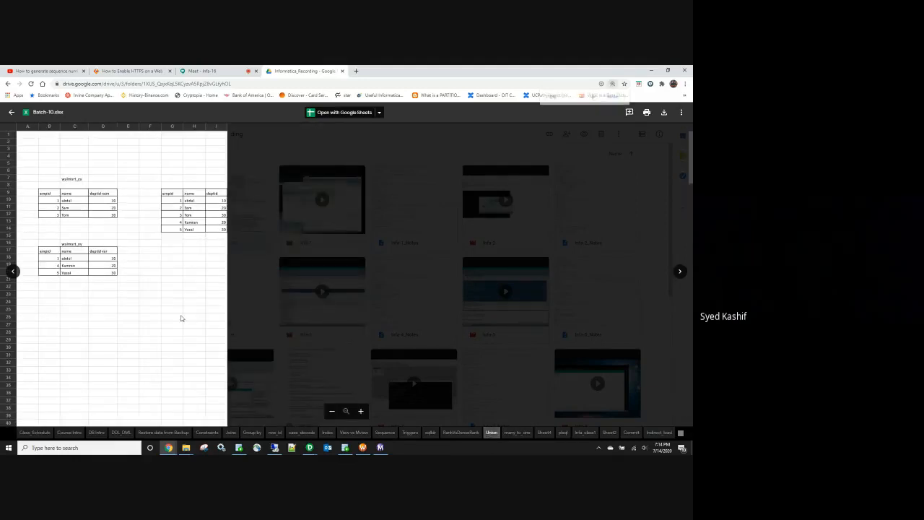
key(ctrl+plus)
key(ctrl+plus)
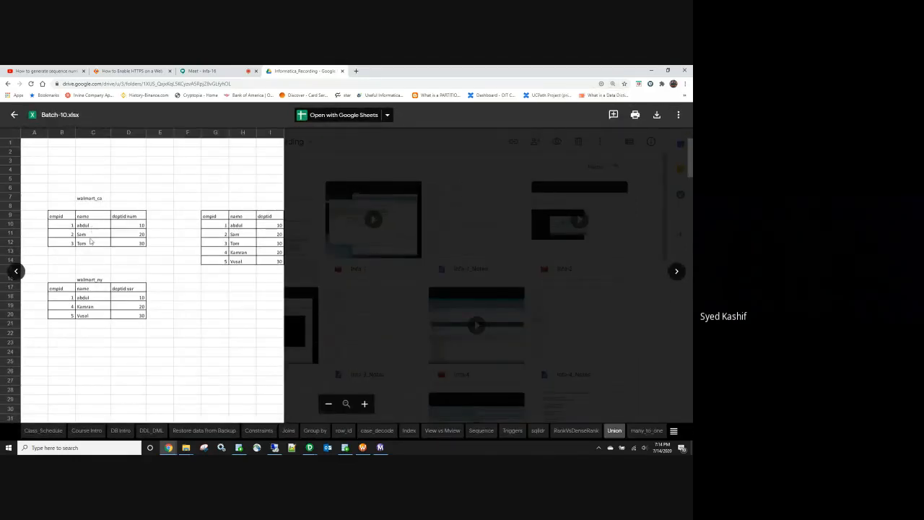
drag(57, 226, 122, 246)
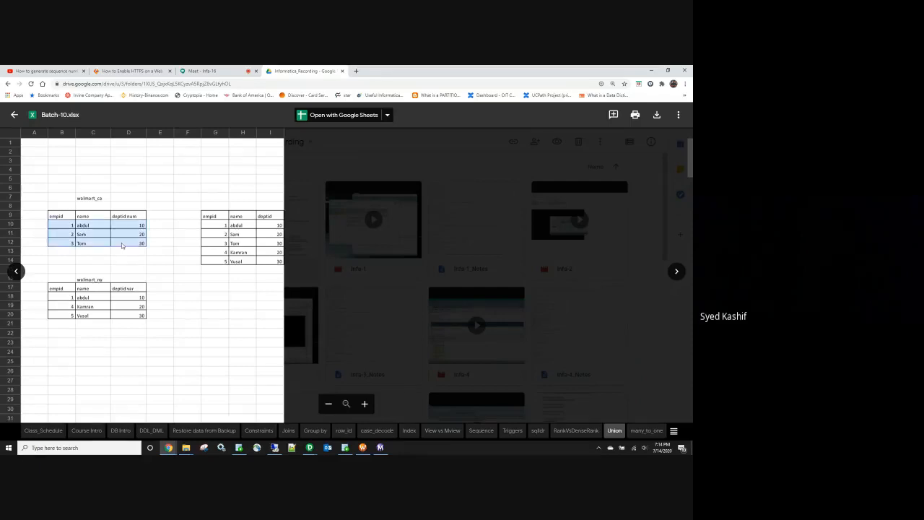
click(62, 216)
click(61, 288)
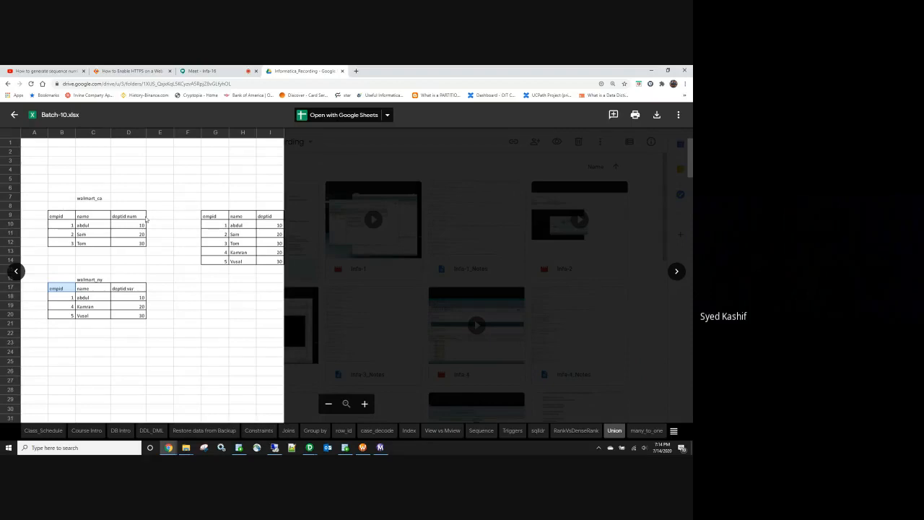
click(649, 70)
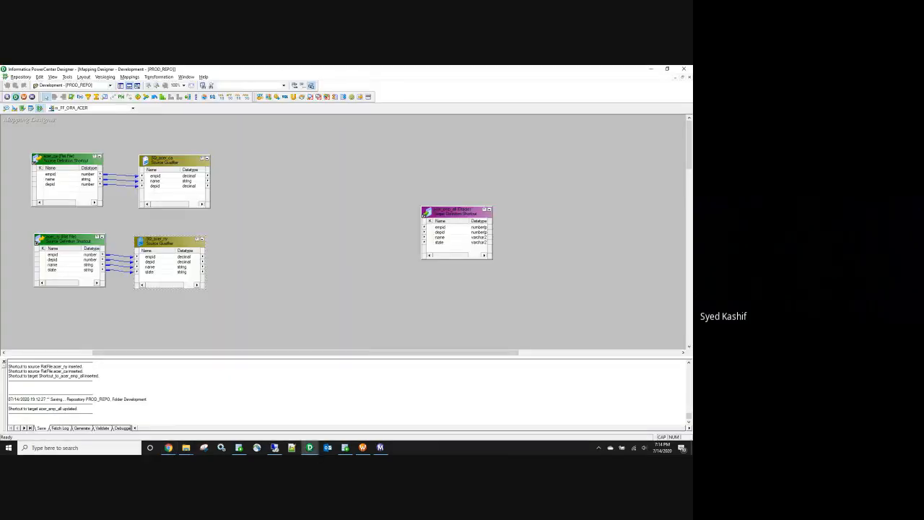
Step: Move acer_emp_all up and right, realign both qualifiers, and select all SQ_acer_ca ports
click(155, 181)
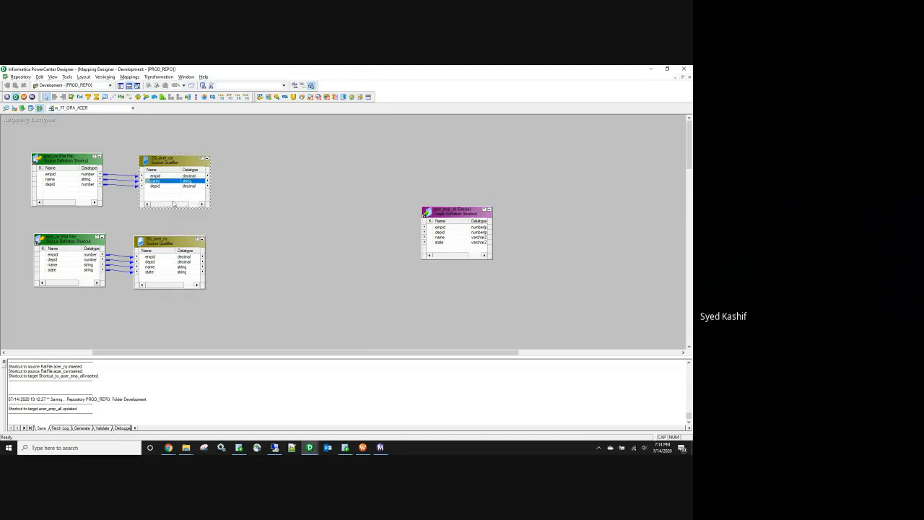
click(152, 273)
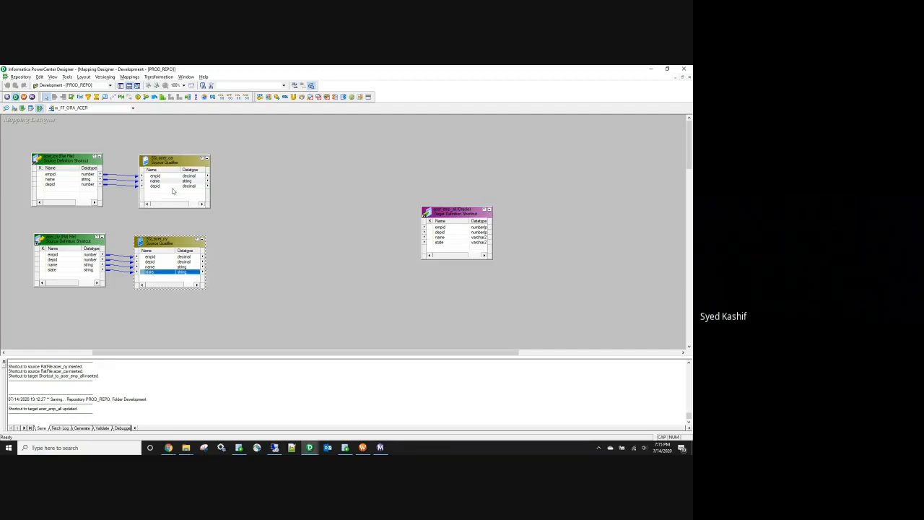
drag(455, 212, 462, 206)
drag(175, 164, 173, 163)
drag(153, 241, 159, 242)
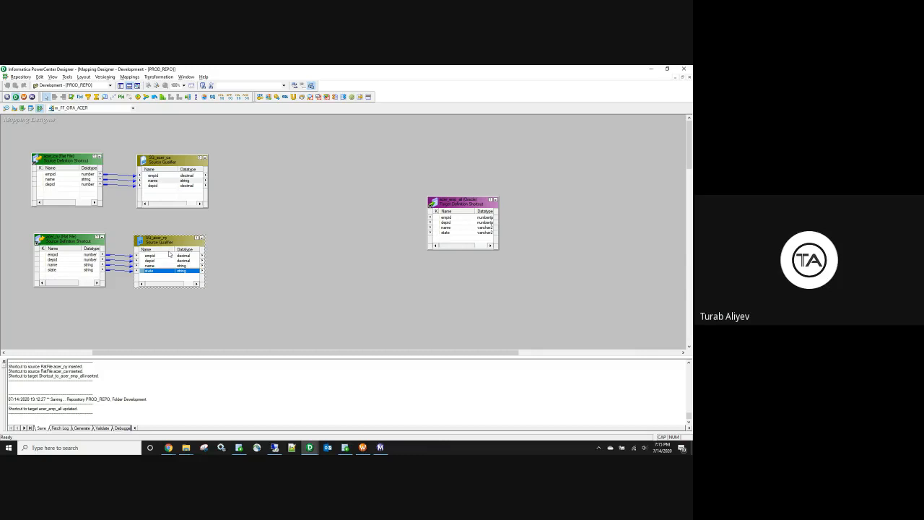
right_click(168, 177)
click(176, 181)
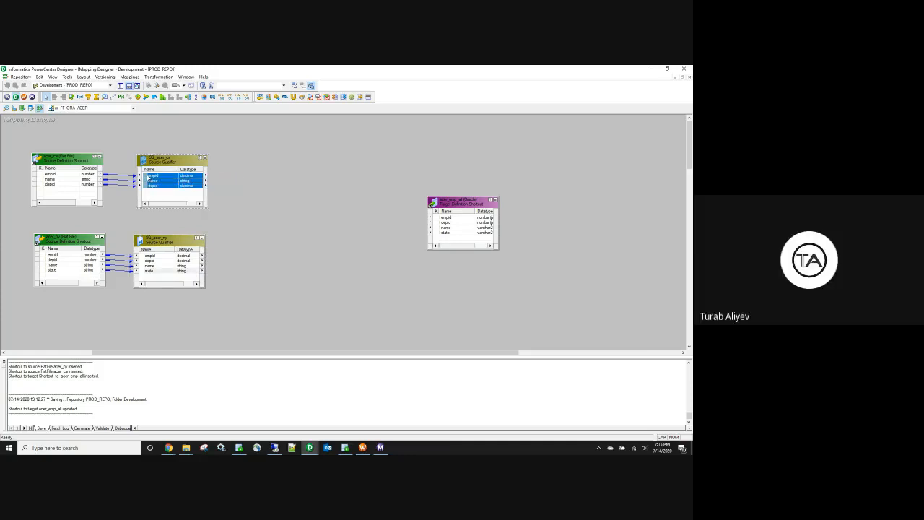
drag(149, 177, 442, 222)
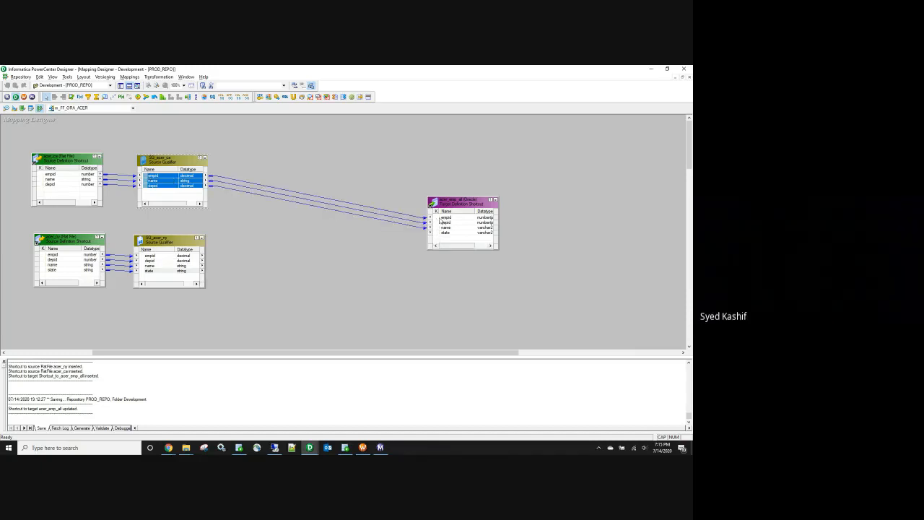
right_click(175, 254)
click(192, 260)
drag(147, 258, 449, 219)
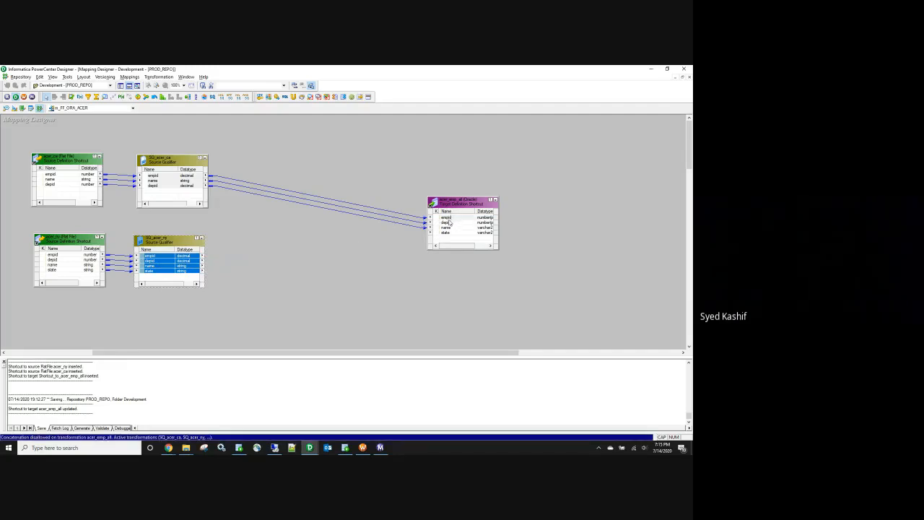
drag(323, 181, 355, 253)
key(Delete)
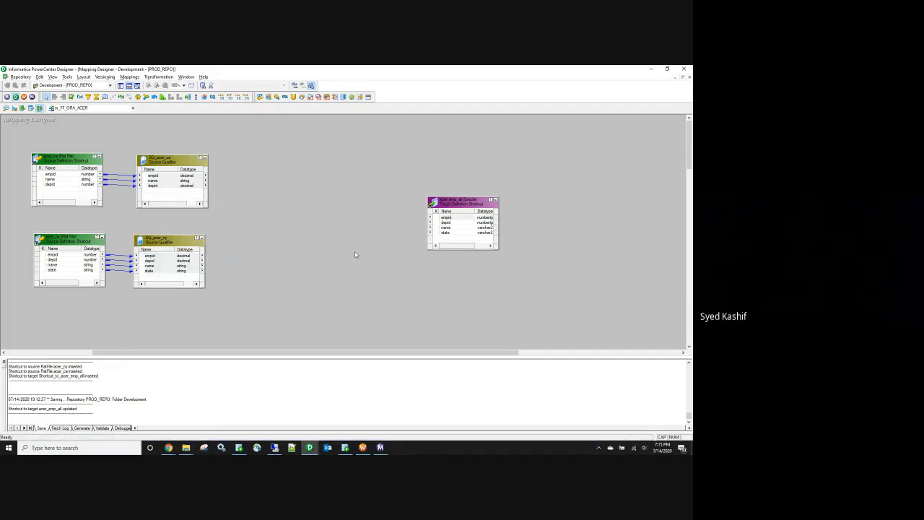
click(172, 186)
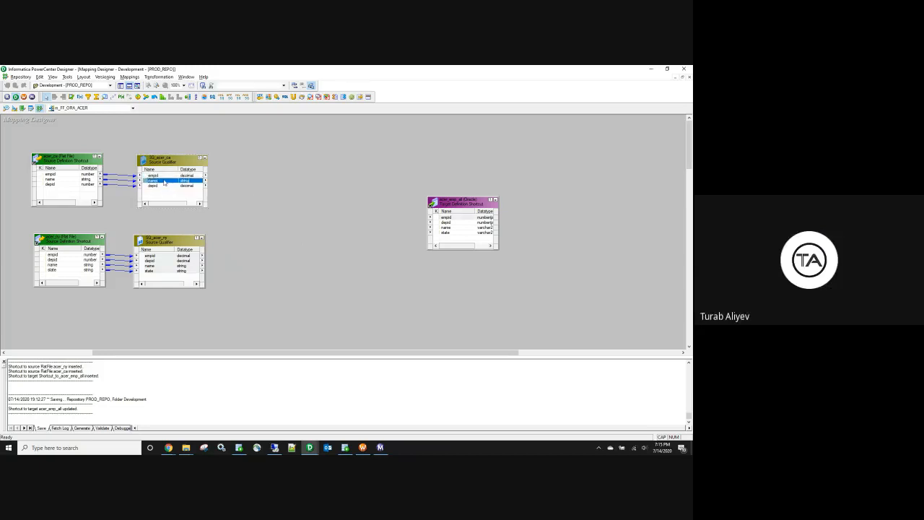
click(267, 186)
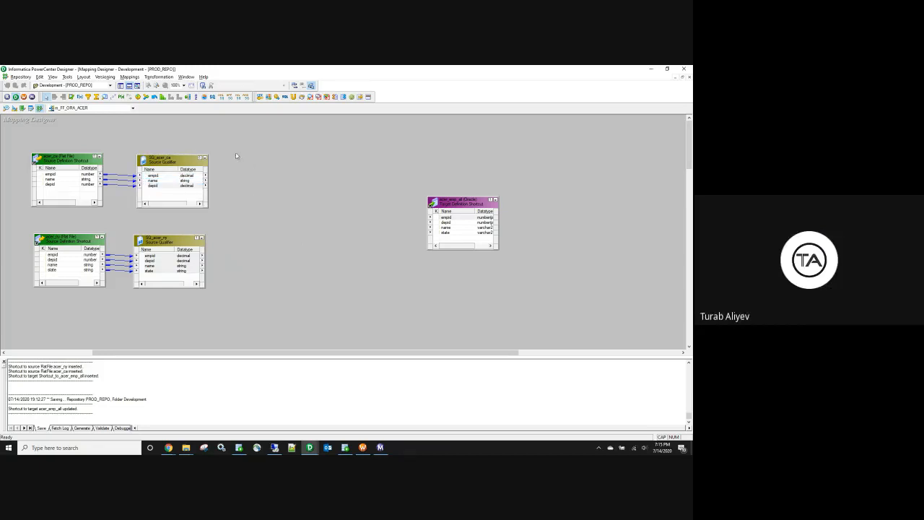
click(80, 96)
Step: Place an Expression transformation and link all three SQ_acer_ca ports into EXP_TRANS
click(249, 163)
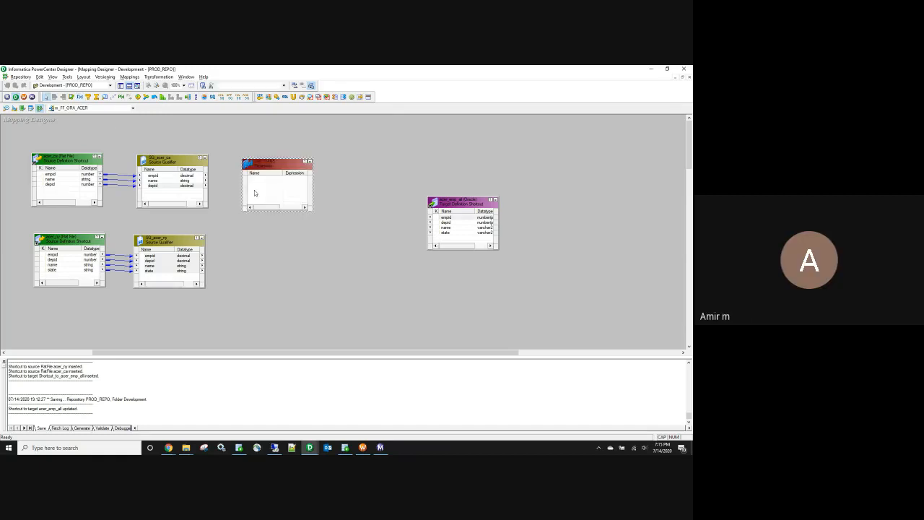
right_click(159, 176)
click(162, 179)
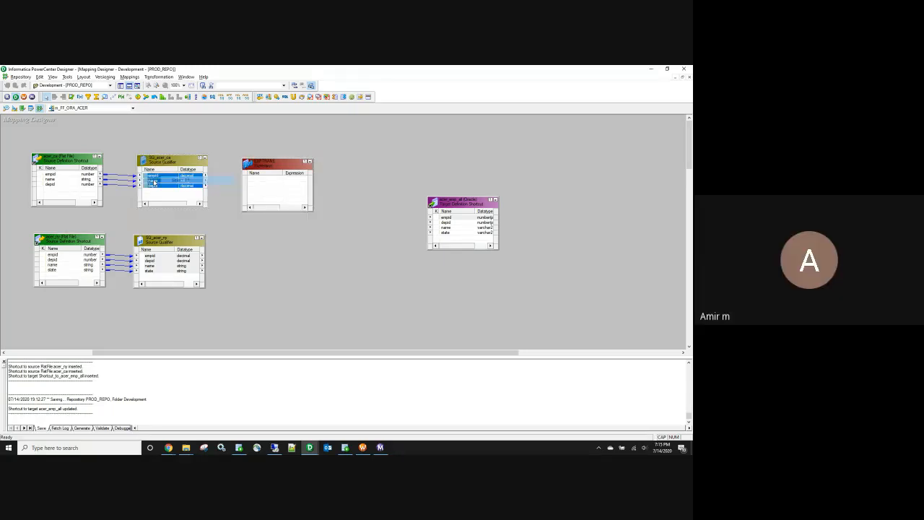
drag(146, 179, 263, 182)
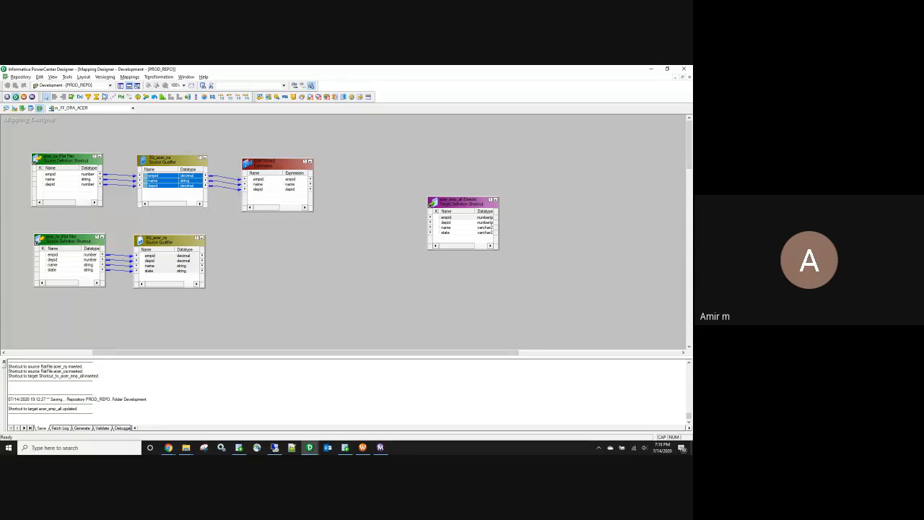
Step: Add a second Expression beside SQ_acer_ny and link all four of its ports into it
click(82, 100)
click(235, 246)
click(159, 257)
right_click(166, 257)
click(177, 260)
drag(146, 261, 274, 239)
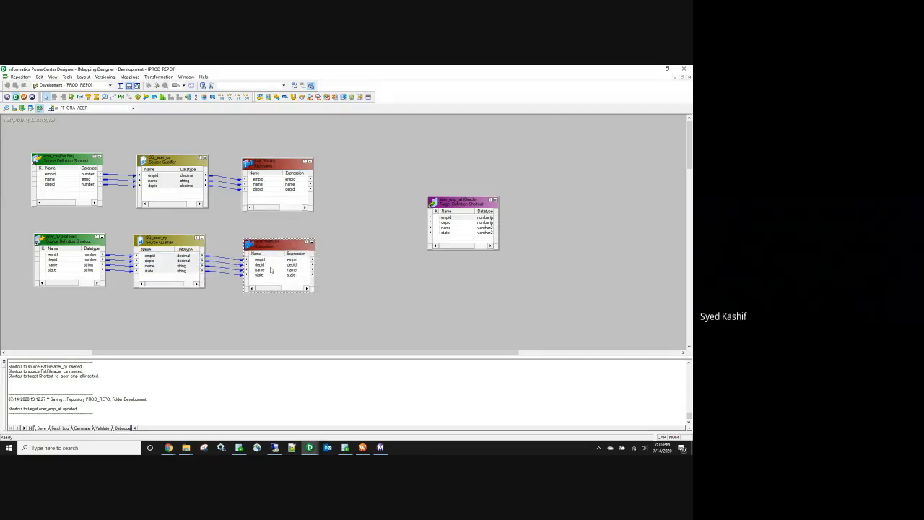
Step: Check the port lists of both Expression transformations
click(268, 179)
click(270, 267)
click(266, 265)
click(265, 270)
Step: Move depid above name in EXP_TRANS's port order
double_click(263, 190)
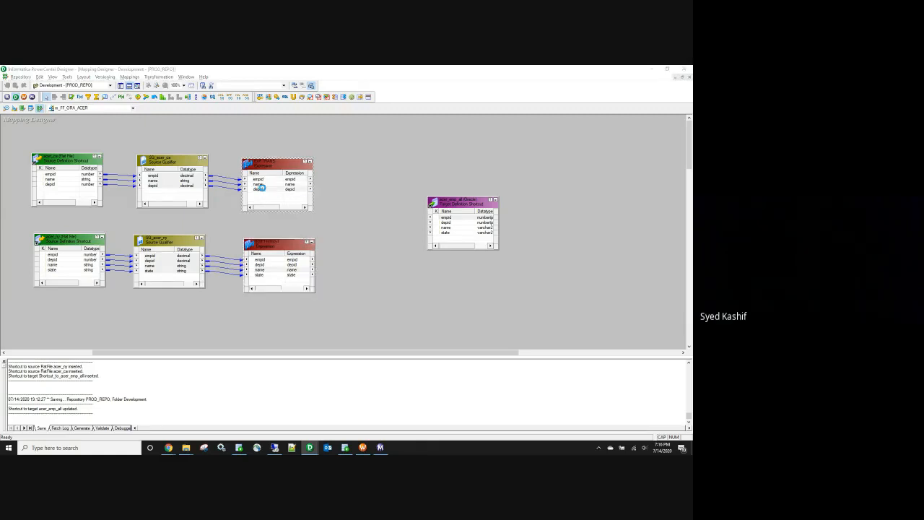
click(534, 278)
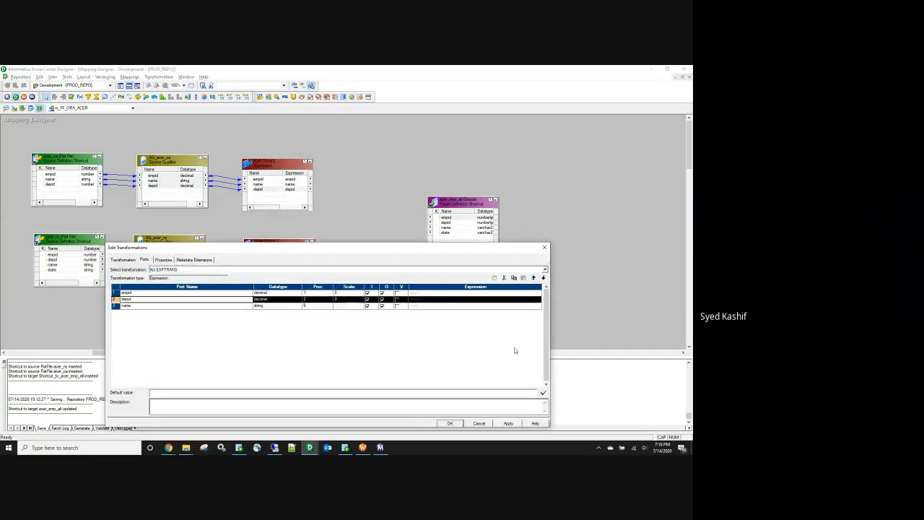
click(509, 423)
click(449, 423)
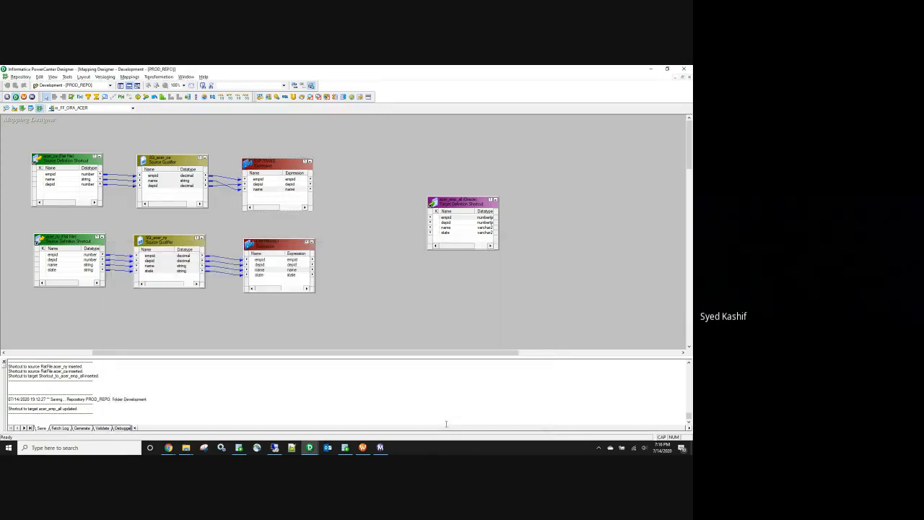
Step: Compare the port order of the upper and lower Expressions, leaving the lower unchanged
click(263, 179)
click(261, 184)
click(260, 189)
click(262, 259)
click(262, 264)
click(261, 269)
click(262, 275)
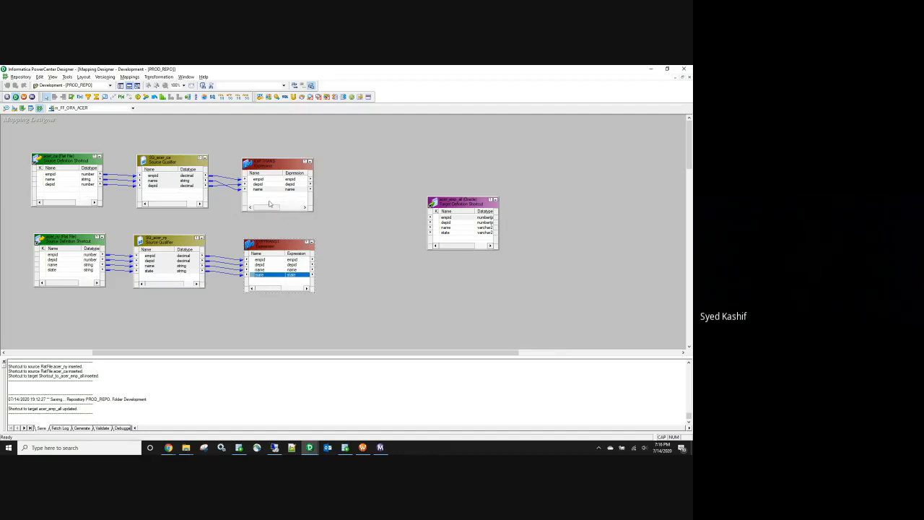
double_click(263, 275)
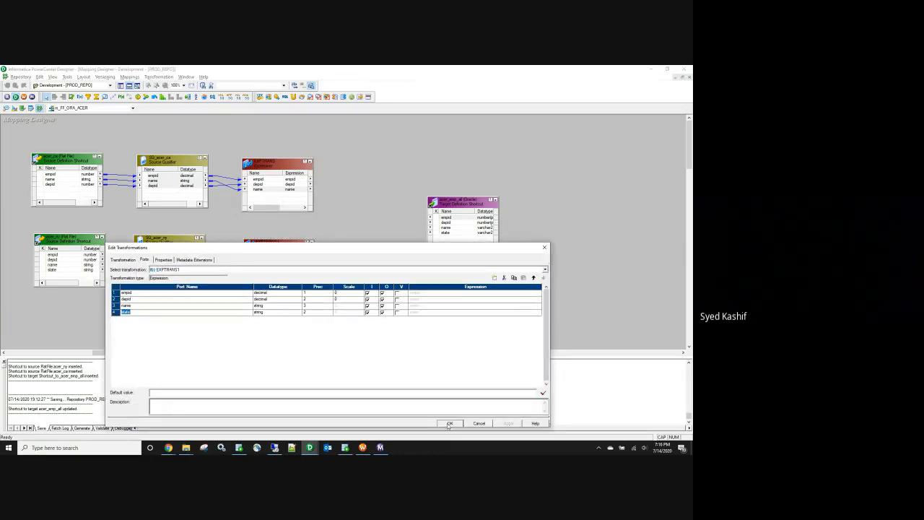
click(449, 423)
Step: Add a new port named state to EXP_TRANS
double_click(260, 189)
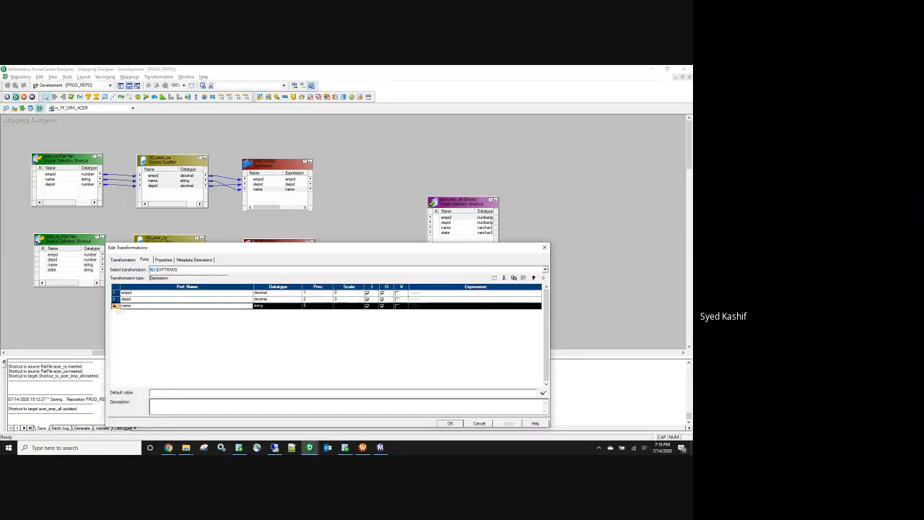
click(494, 277)
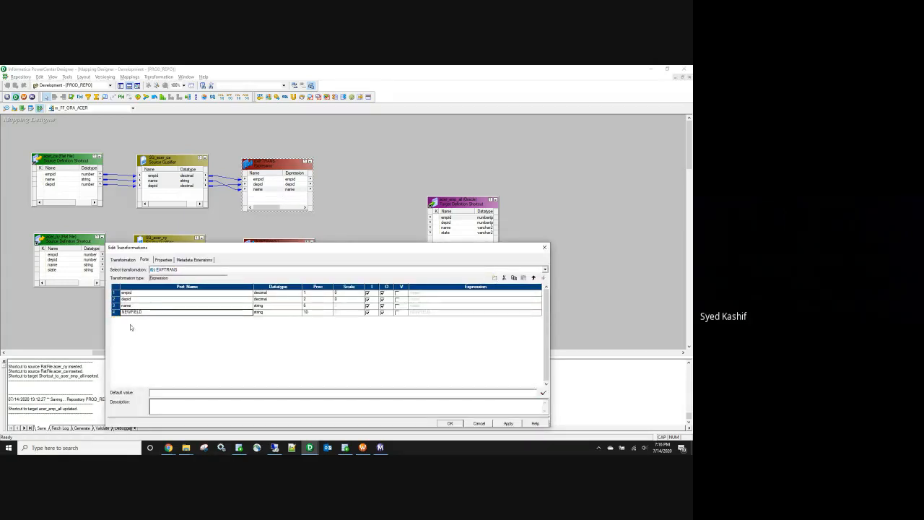
text(state)
key(Return)
drag(324, 248, 359, 117)
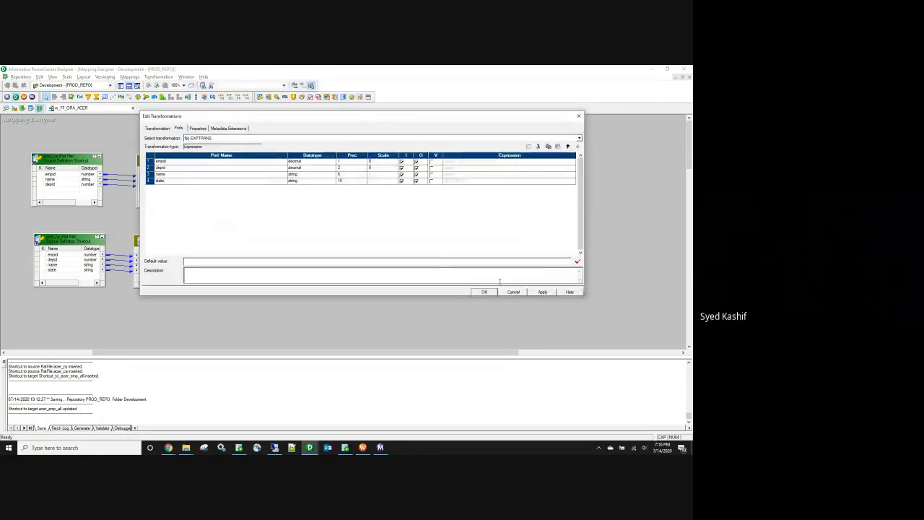
click(484, 291)
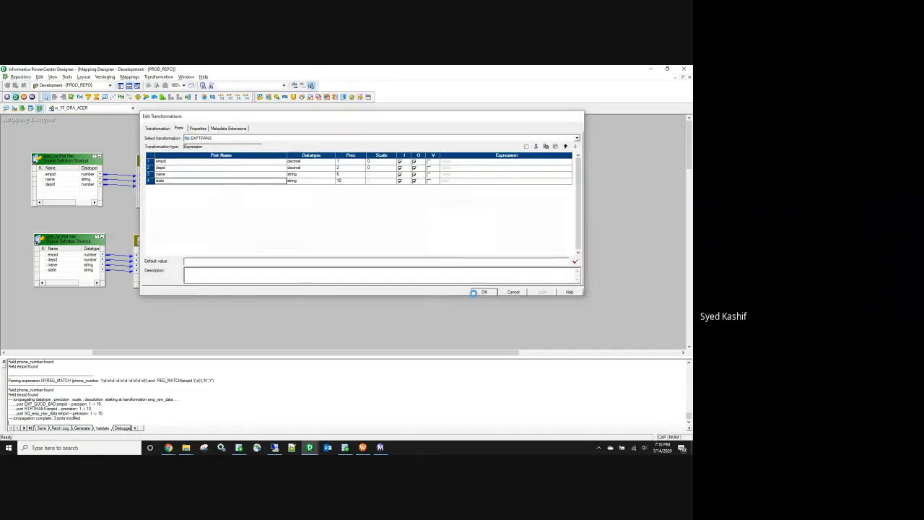
Step: Set the state port's precision to 2 in EXP_TRANS
double_click(277, 278)
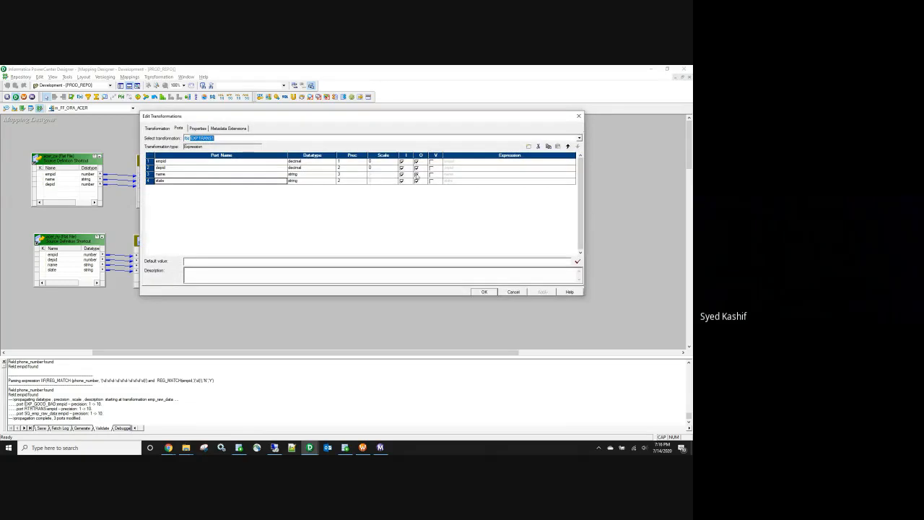
click(578, 115)
double_click(282, 192)
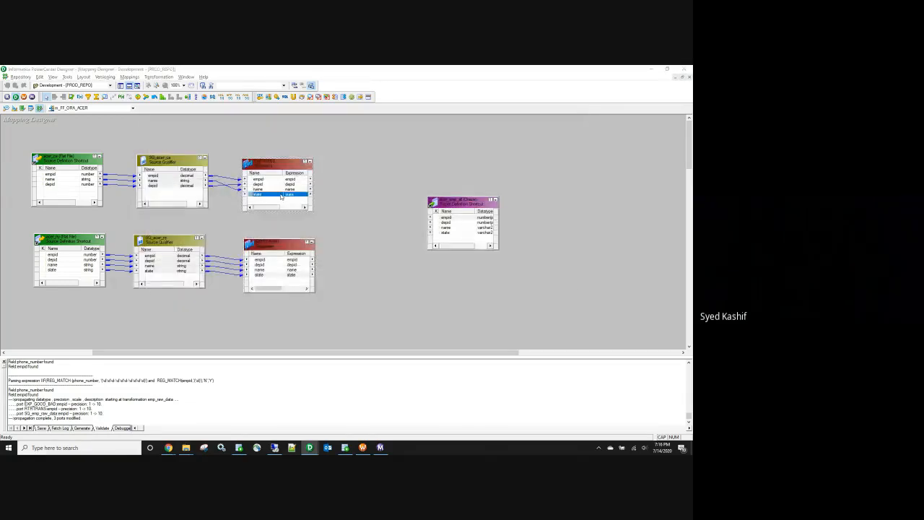
click(343, 181)
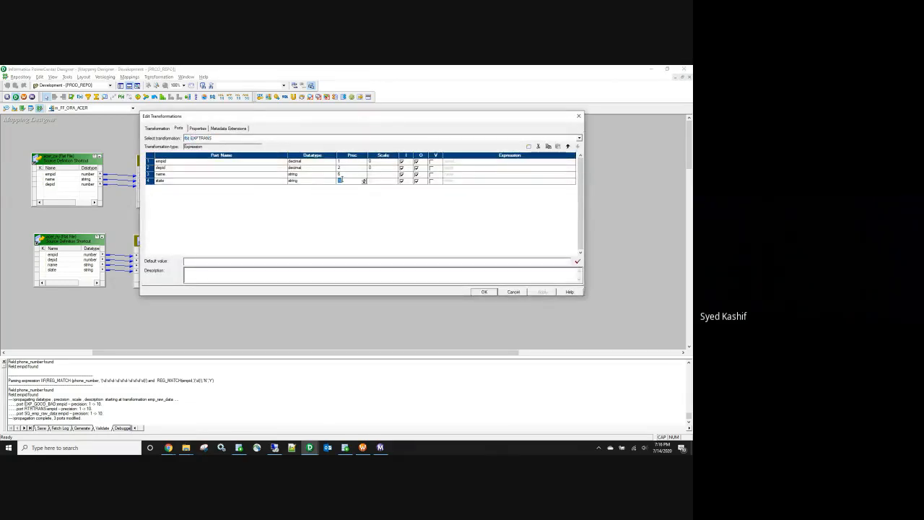
text(2)
Step: Clear and validate the state port's expression, apply the changes, and save the mapping
click(479, 181)
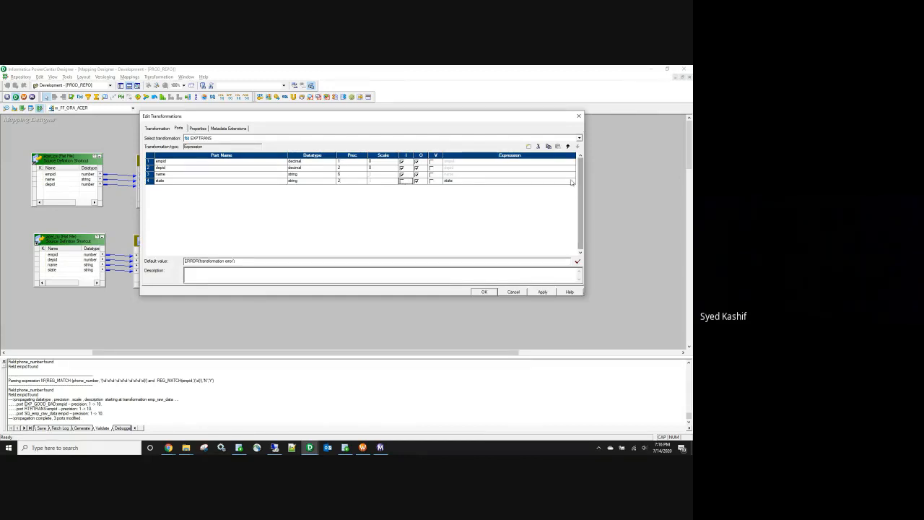
click(572, 182)
key(BackSpace)
drag(440, 358, 432, 268)
click(480, 410)
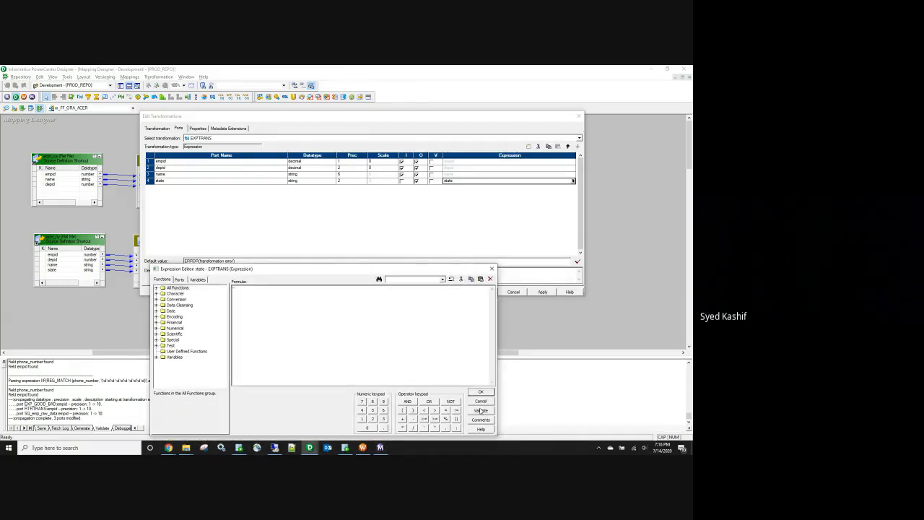
key(Return)
click(481, 391)
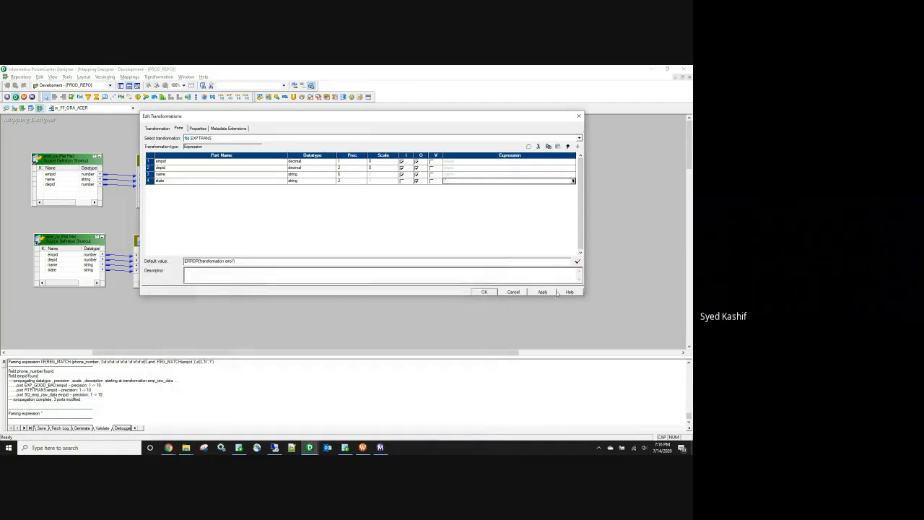
click(485, 291)
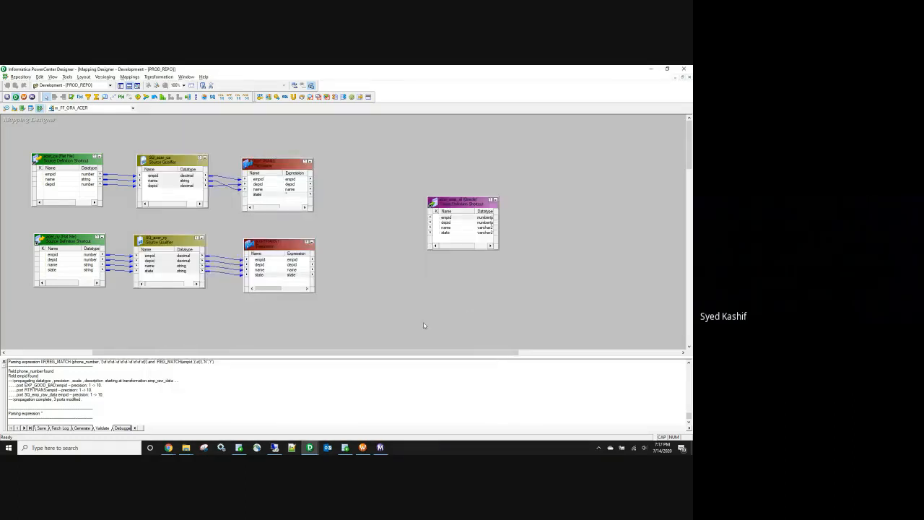
key(ctrl+s)
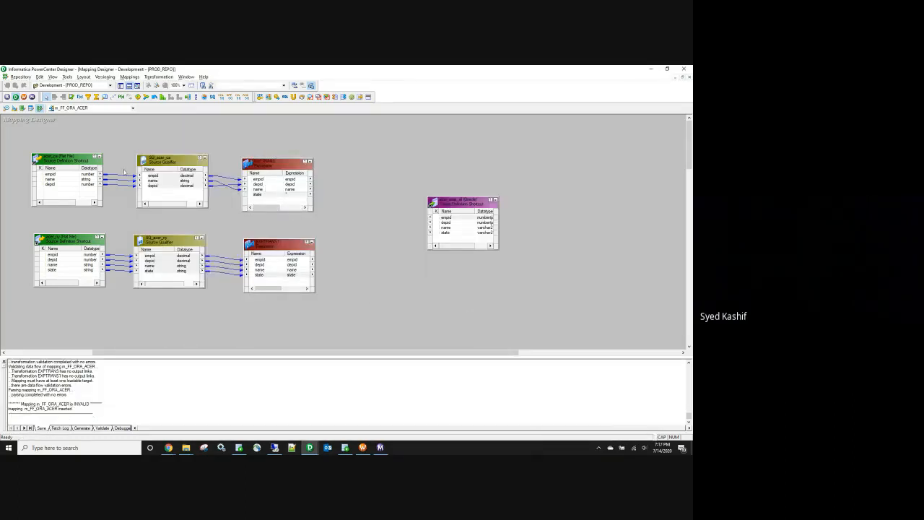
Step: Collapse acer_ca, SQ_acer_ca, acer_ny and SQ_acer_ny to icons
click(101, 158)
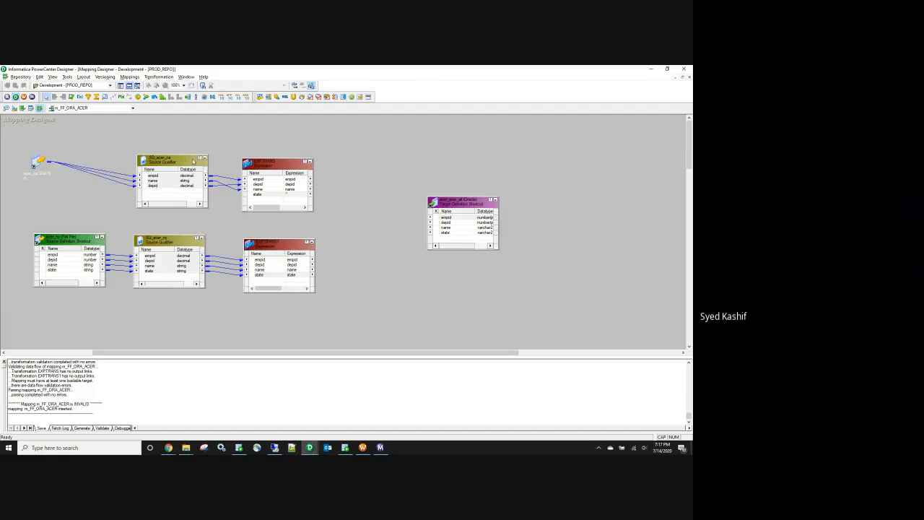
click(207, 161)
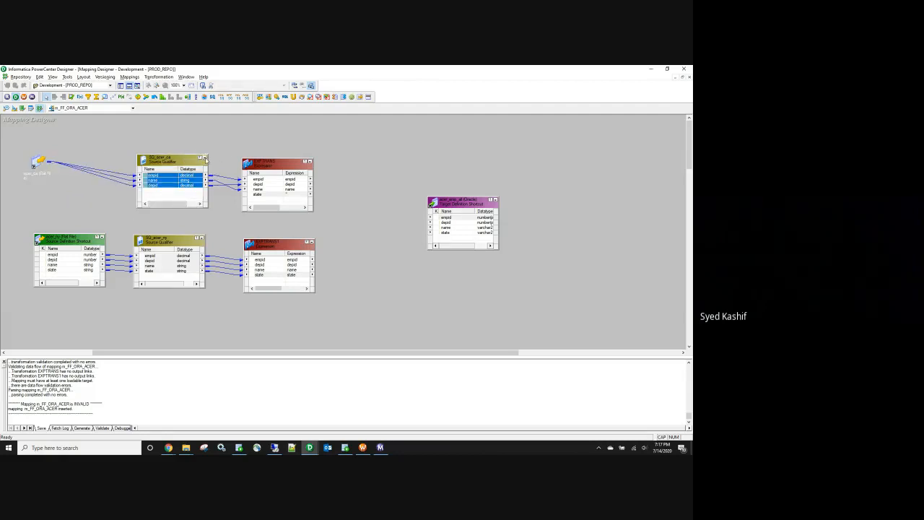
click(204, 158)
click(102, 237)
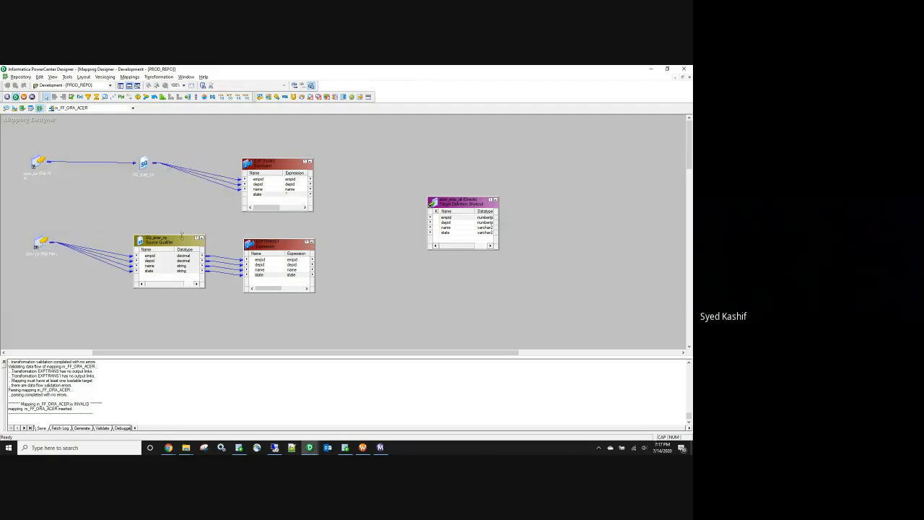
click(202, 237)
drag(269, 244, 261, 244)
Step: Rename the upper Expression transformation to EXP_CA
click(273, 166)
double_click(273, 165)
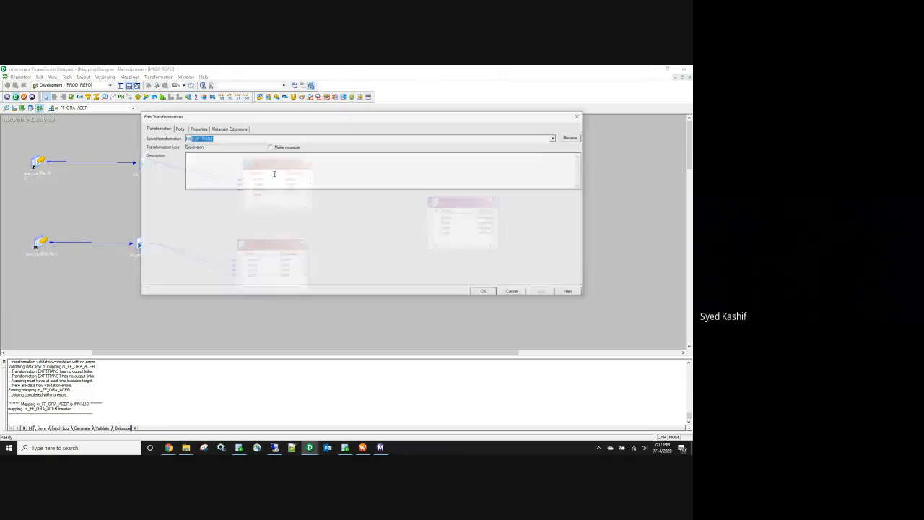
click(572, 137)
click(311, 208)
key(BackSpace)
text(_CA)
key(Return)
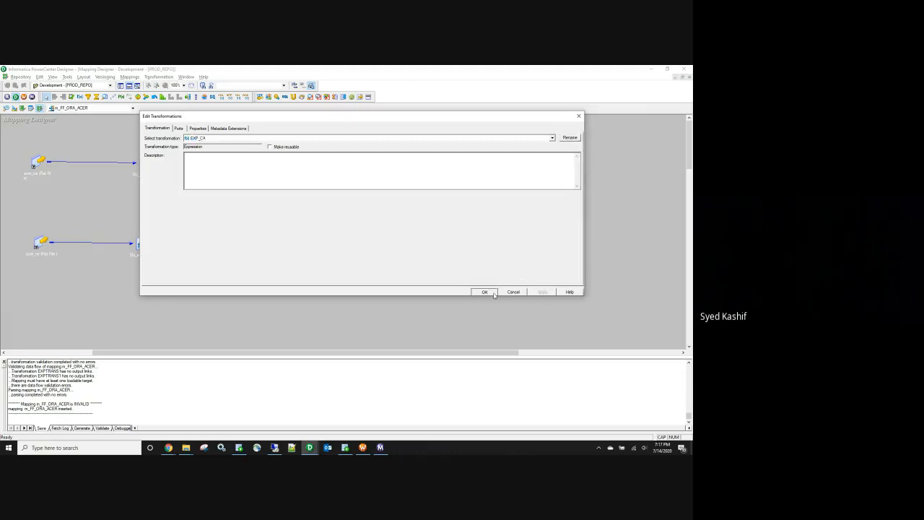
click(485, 292)
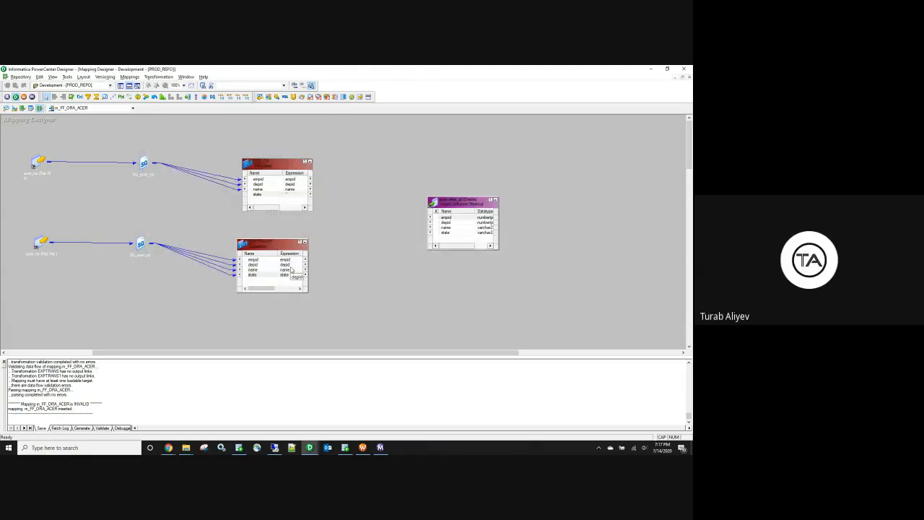
Step: Rename the lower Expression to EXP_NY and raise the acer_emp_all target
double_click(291, 269)
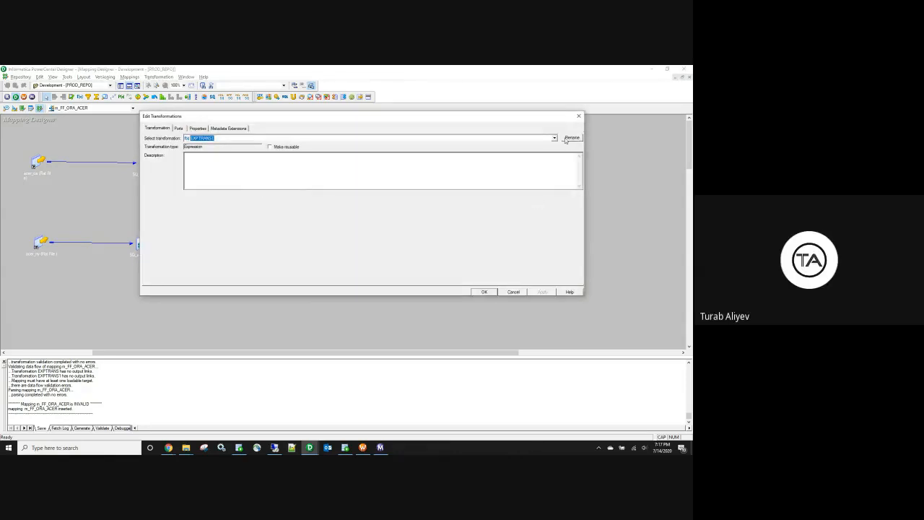
click(571, 137)
click(339, 209)
key(BackSpace)
key(BackSpace)
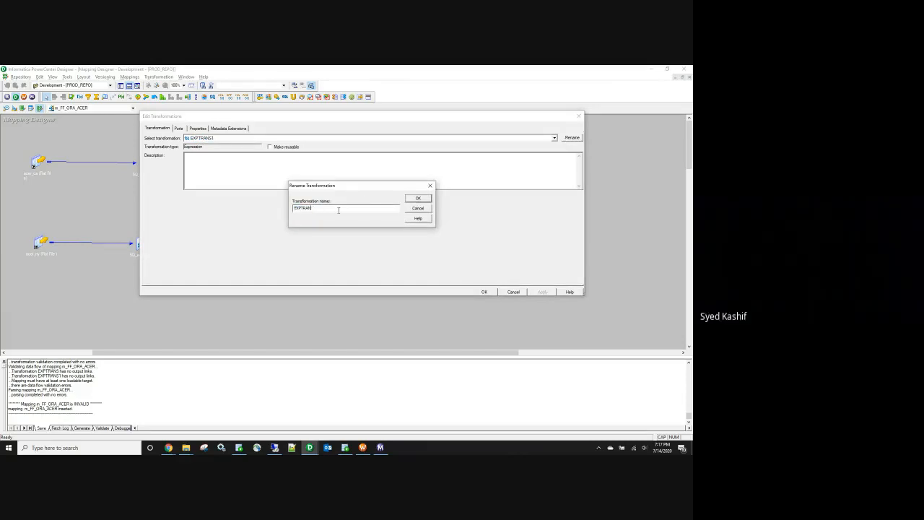
key(BackSpace)
text(_NY)
click(418, 197)
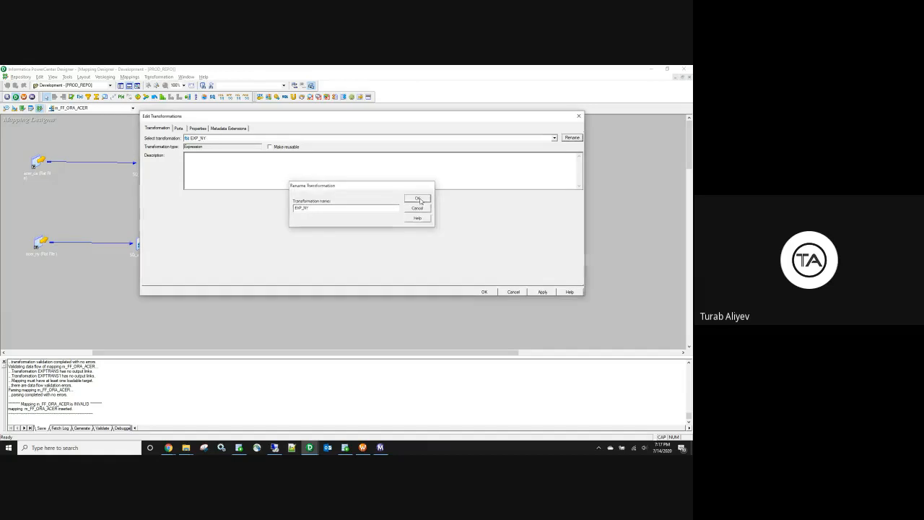
click(485, 291)
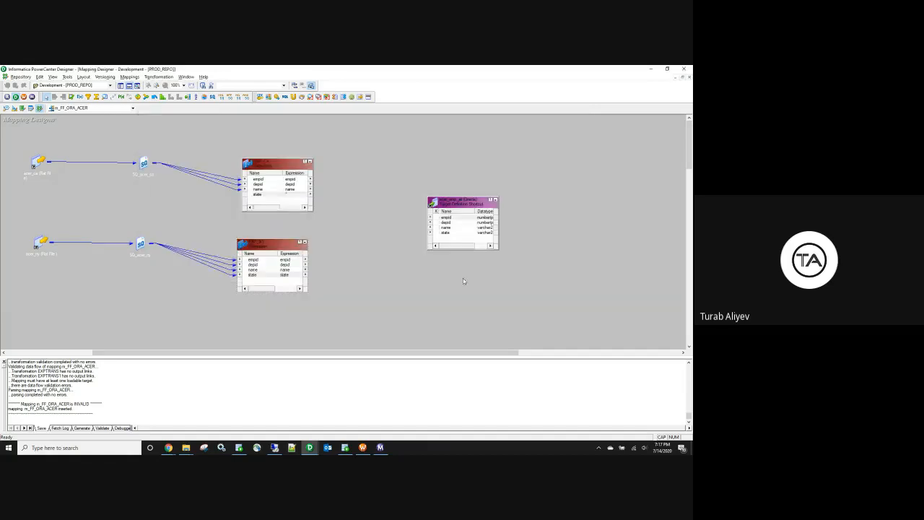
drag(458, 216, 455, 192)
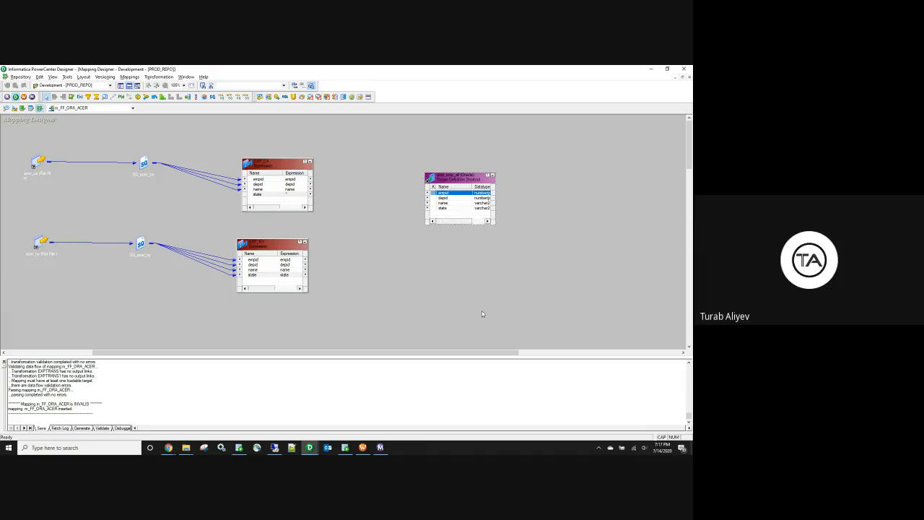
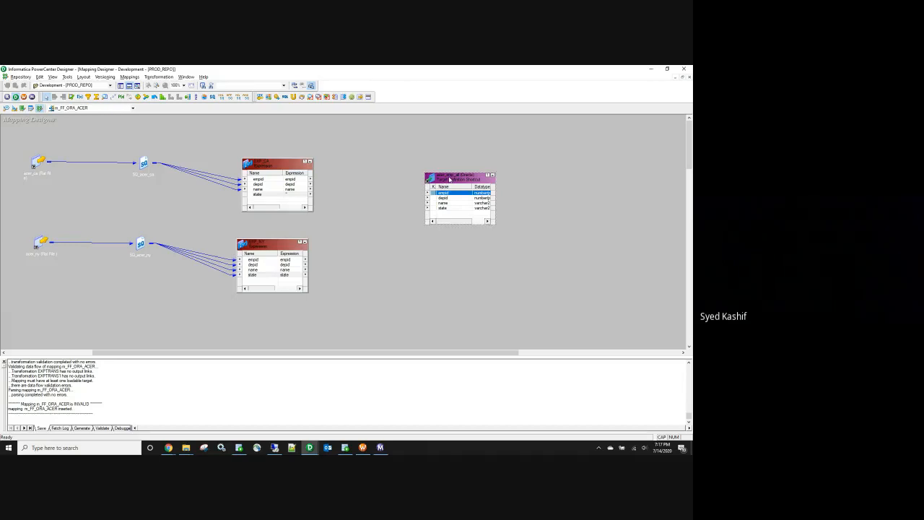
Step: Duplicate the acer_emp_all target and place the copy below the original
drag(464, 183, 461, 174)
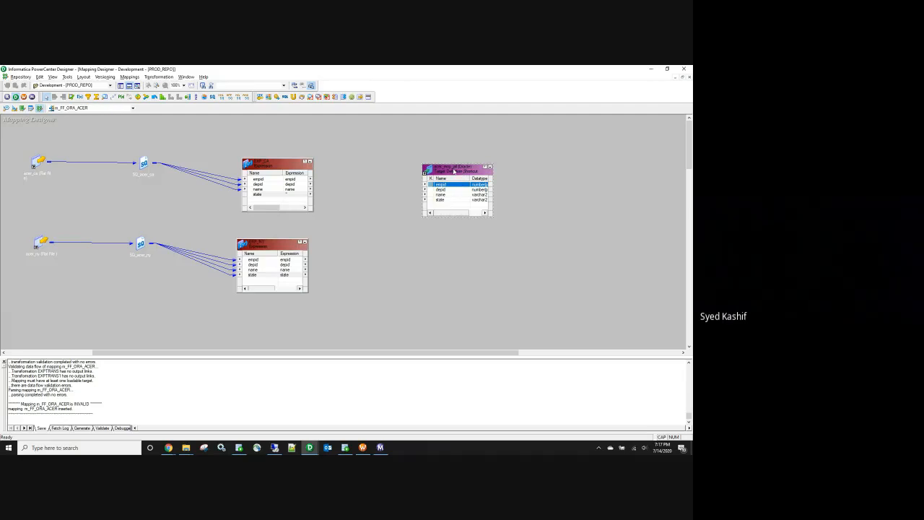
key(ctrl+c)
key(ctrl+v)
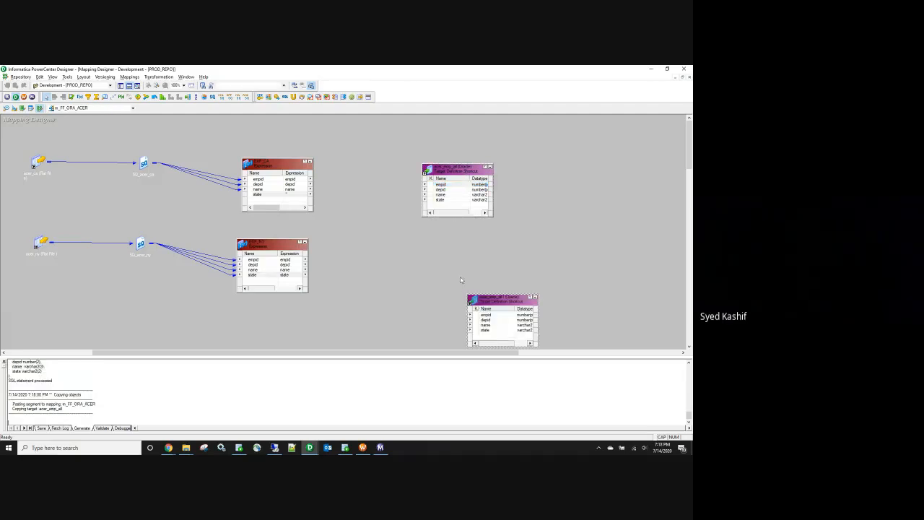
drag(482, 300, 433, 248)
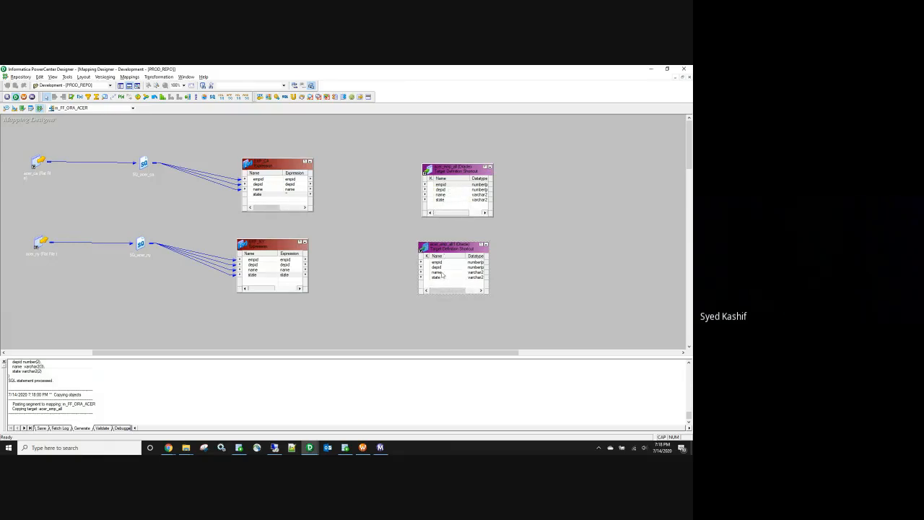
click(457, 190)
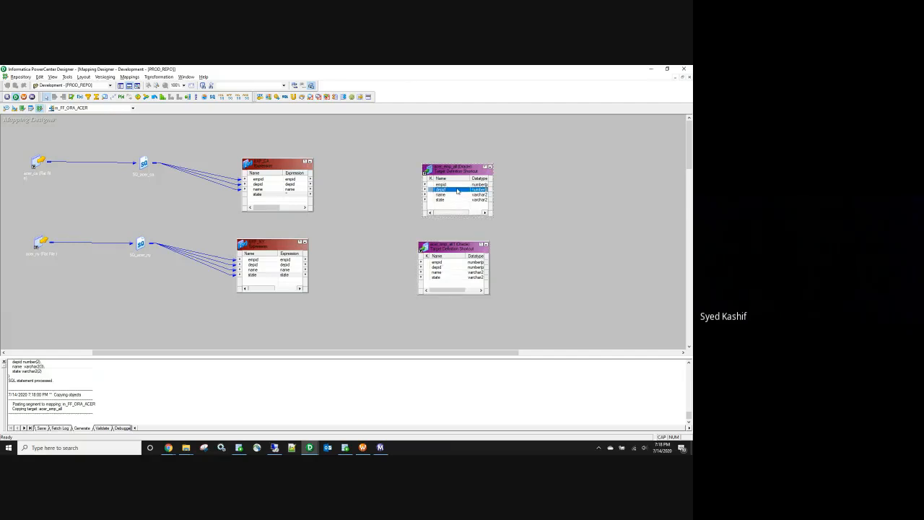
click(448, 270)
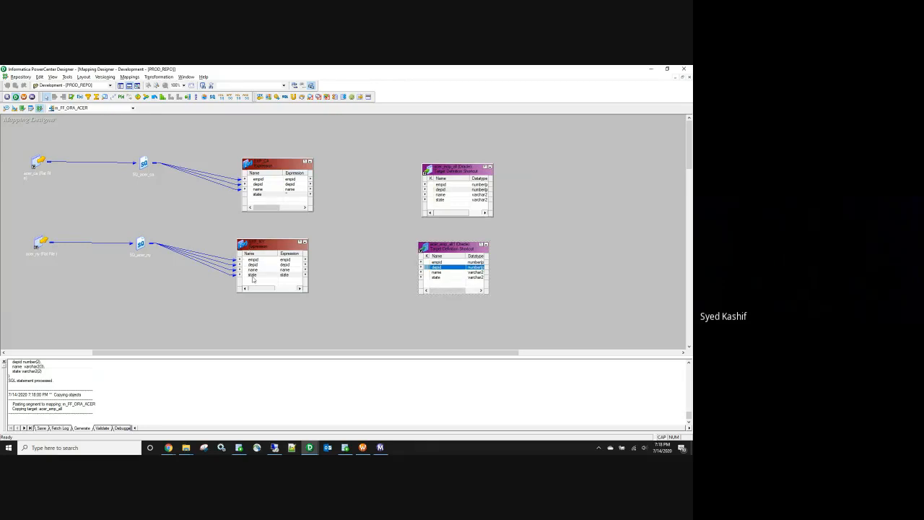
Step: Delete the duplicate acer_emp_all1 target and move the remaining target further right
drag(74, 142, 511, 223)
click(630, 247)
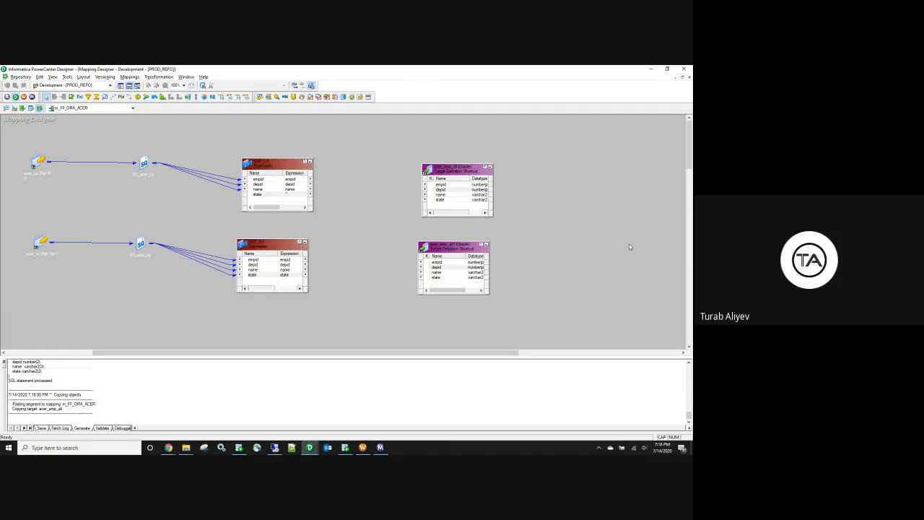
drag(390, 142, 551, 320)
click(379, 209)
drag(459, 252, 505, 246)
drag(462, 174, 514, 173)
key(Delete)
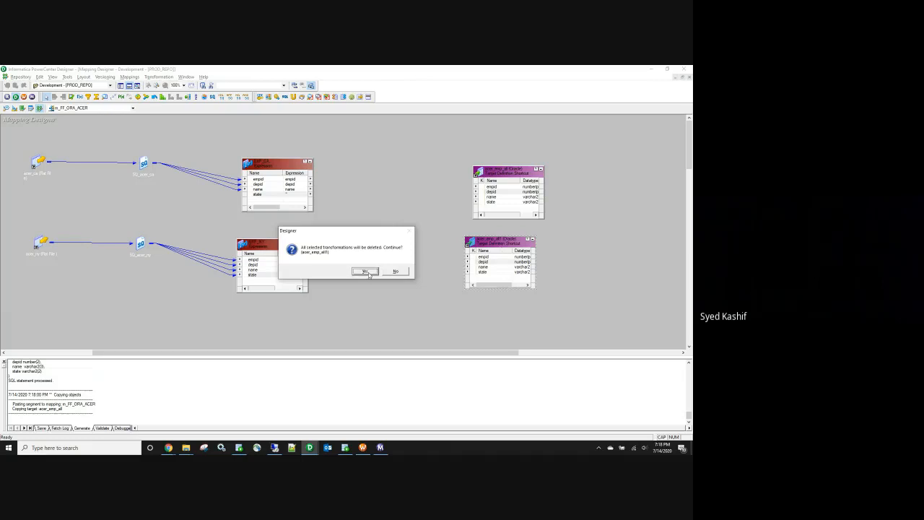
click(365, 271)
drag(504, 173, 508, 182)
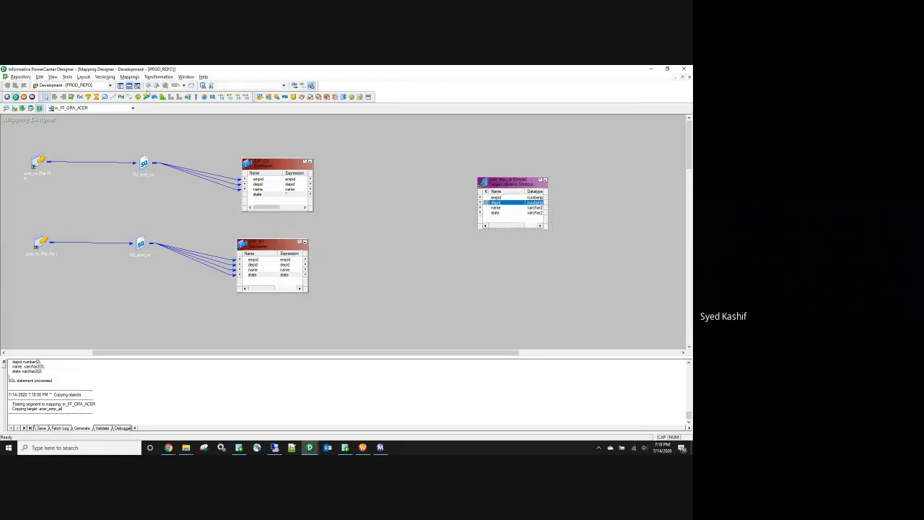
Step: Add a Union transformation between the expressions and the target
click(294, 98)
click(340, 190)
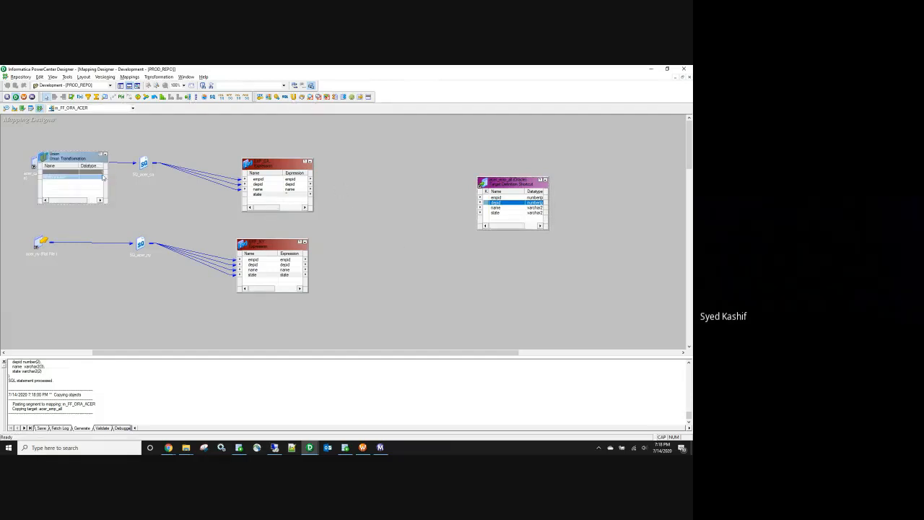
drag(76, 156, 379, 177)
right_click(264, 182)
click(280, 185)
click(376, 184)
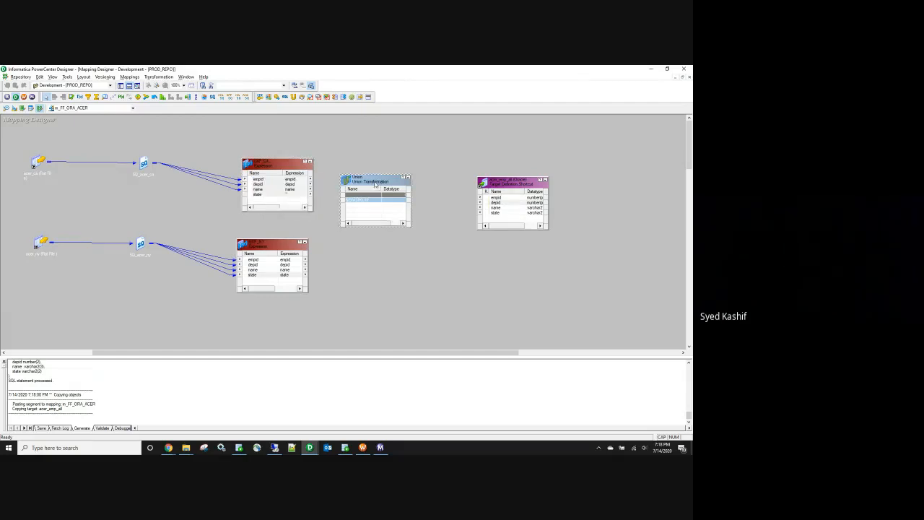
Step: Give the Union two input groups named NY and CA
double_click(375, 185)
click(218, 131)
click(543, 154)
click(194, 172)
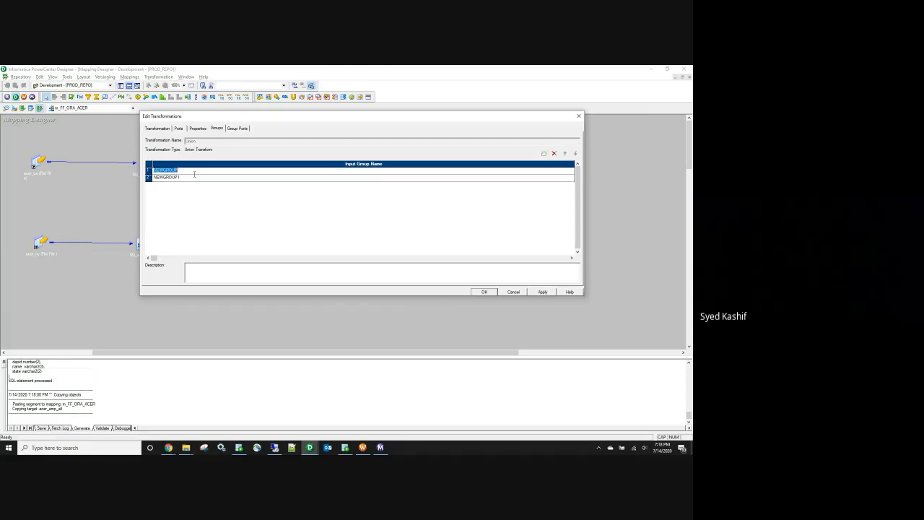
text(ora)
click(179, 178)
text(CA)
click(486, 291)
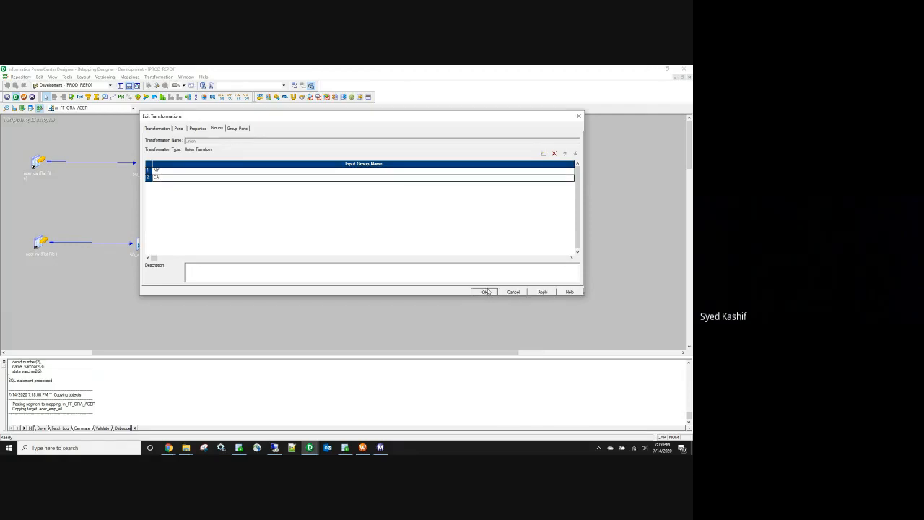
Step: Link all CA expression ports into the Union
click(257, 182)
key(ctrl+a)
drag(257, 182, 354, 202)
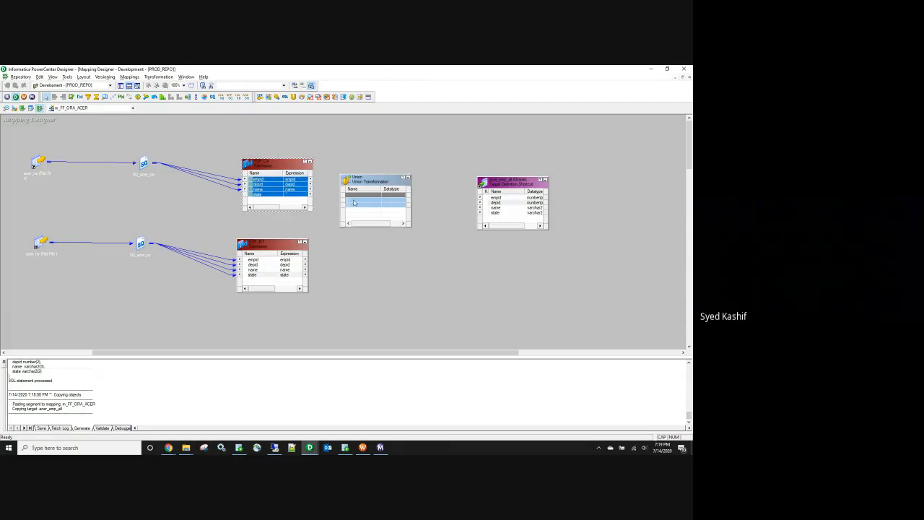
Step: Enlarge the Union and drag the NY and CA expression ports into it
click(373, 224)
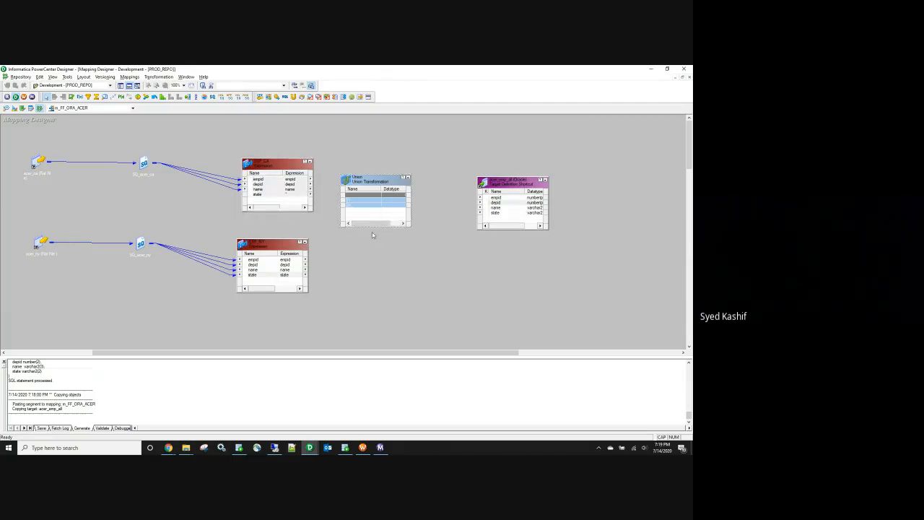
drag(370, 226, 370, 236)
right_click(261, 260)
click(264, 266)
drag(264, 265, 410, 293)
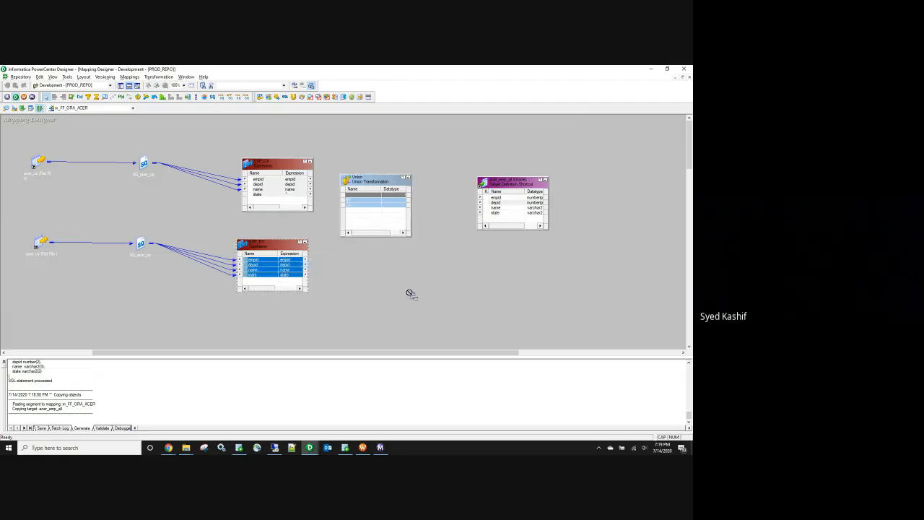
right_click(253, 182)
click(257, 187)
drag(257, 187, 358, 221)
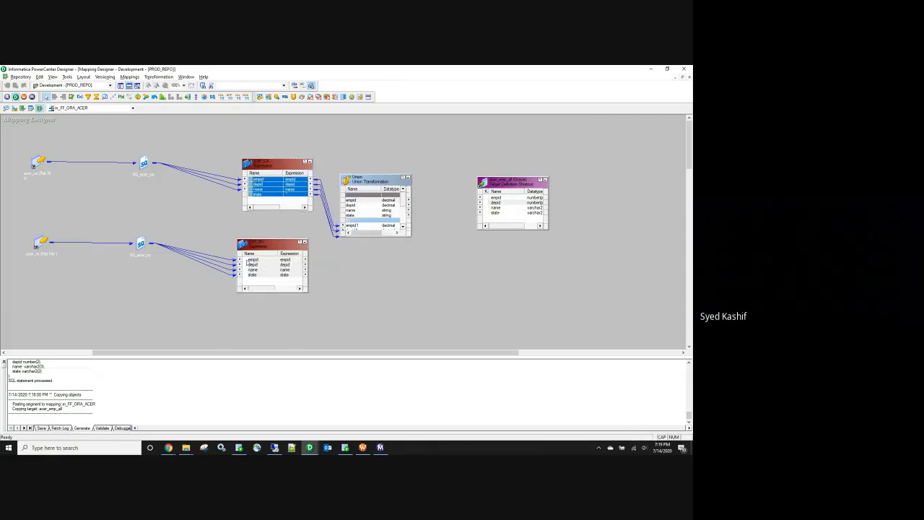
right_click(247, 262)
click(249, 264)
drag(249, 263, 373, 289)
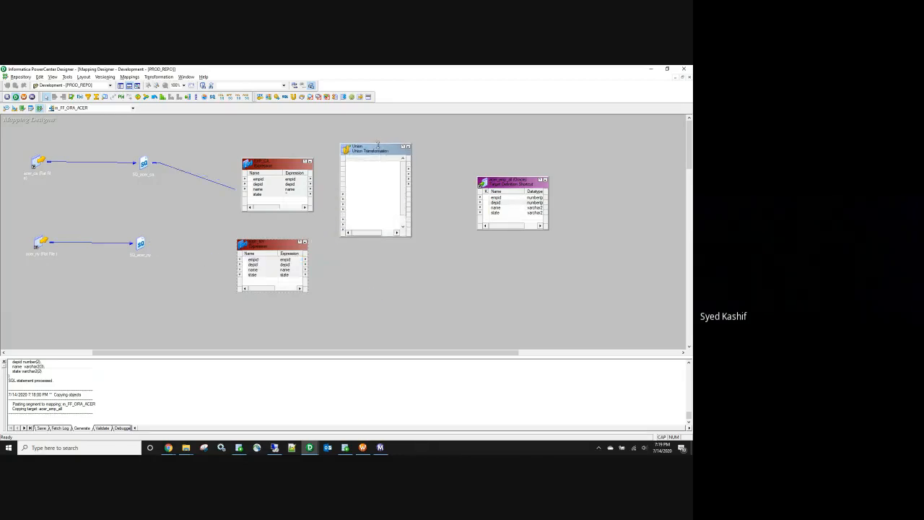
Step: Replace the misplaced links, routing CA ports to the CA group and NY ports to the NY group
click(341, 205)
key(Delete)
drag(258, 185, 392, 221)
drag(252, 262, 391, 193)
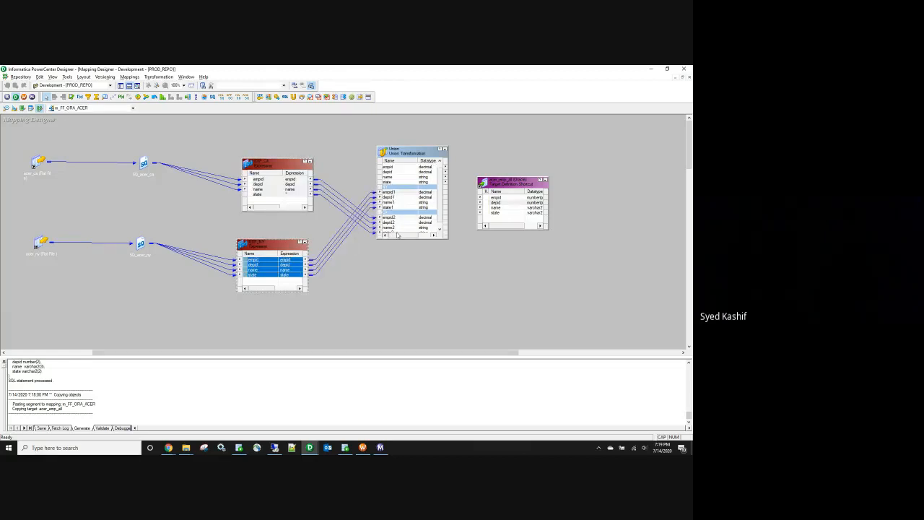
drag(401, 239, 401, 280)
Step: Link the Union outputs to the target's empid, depid, name and state ports
right_click(399, 173)
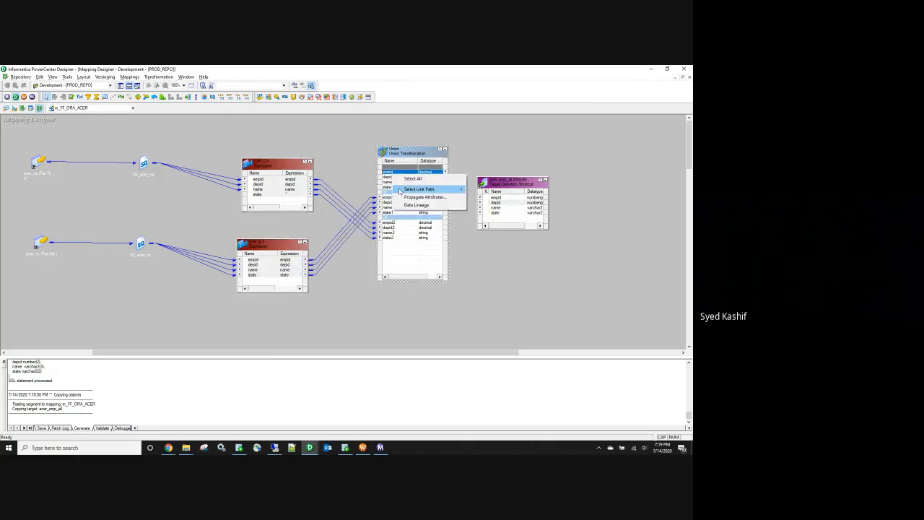
click(413, 178)
drag(424, 192, 494, 202)
click(526, 298)
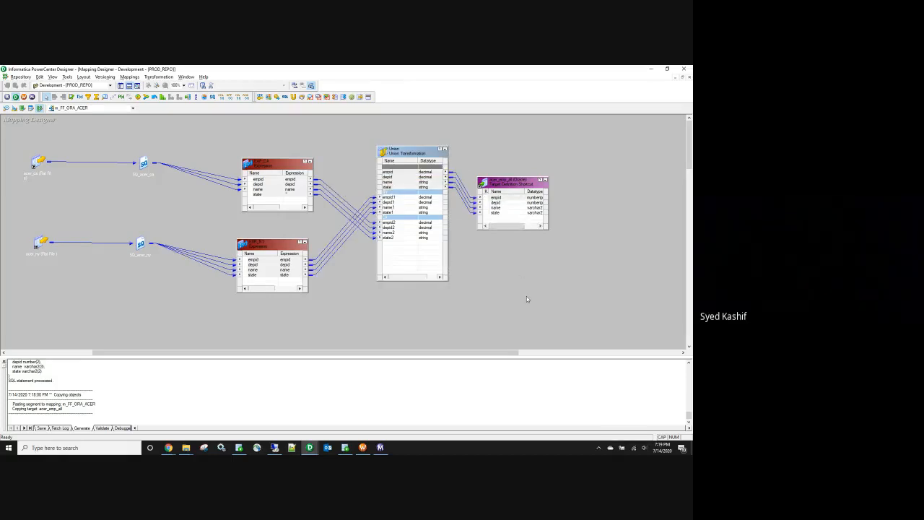
Step: Save the valid mapping and arrange all transformations
key(ctrl+s)
right_click(178, 144)
click(195, 179)
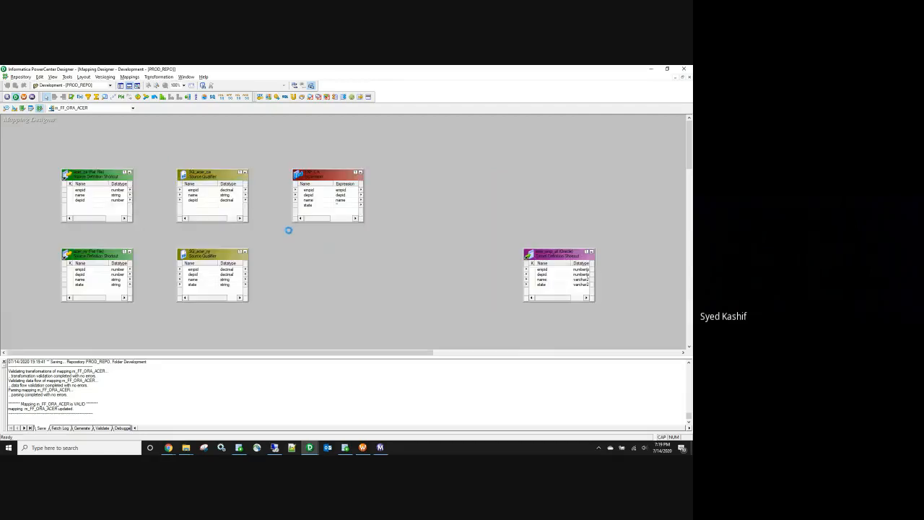
Step: Stretch the Union box and generate a workflow with a non-reusable session
drag(433, 249, 447, 192)
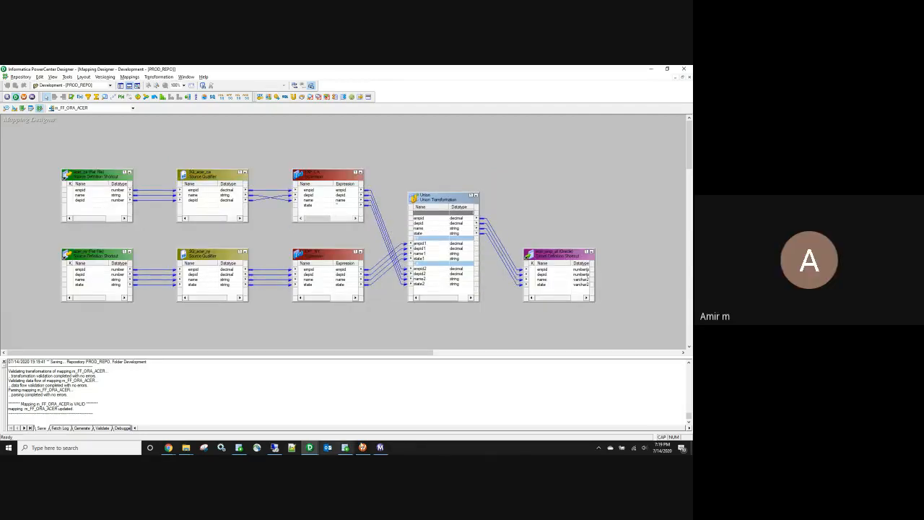
click(121, 77)
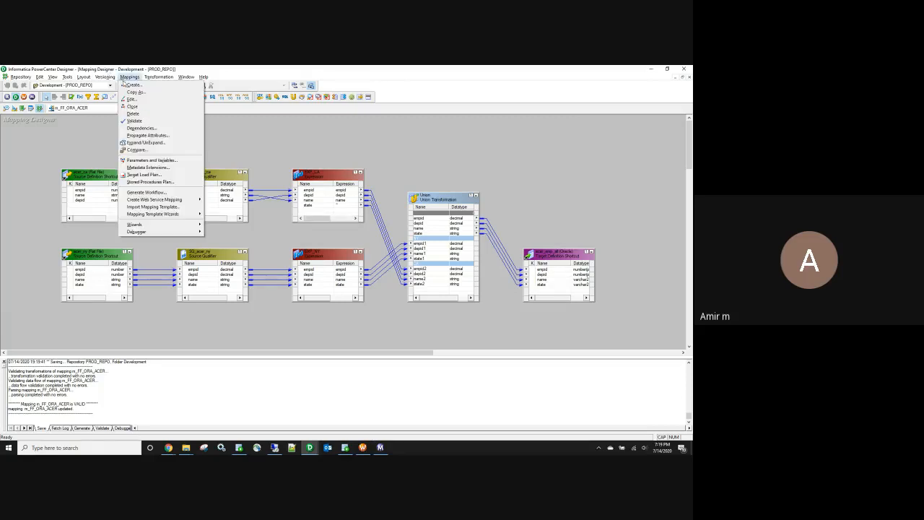
mouse_move(105, 76)
click(152, 192)
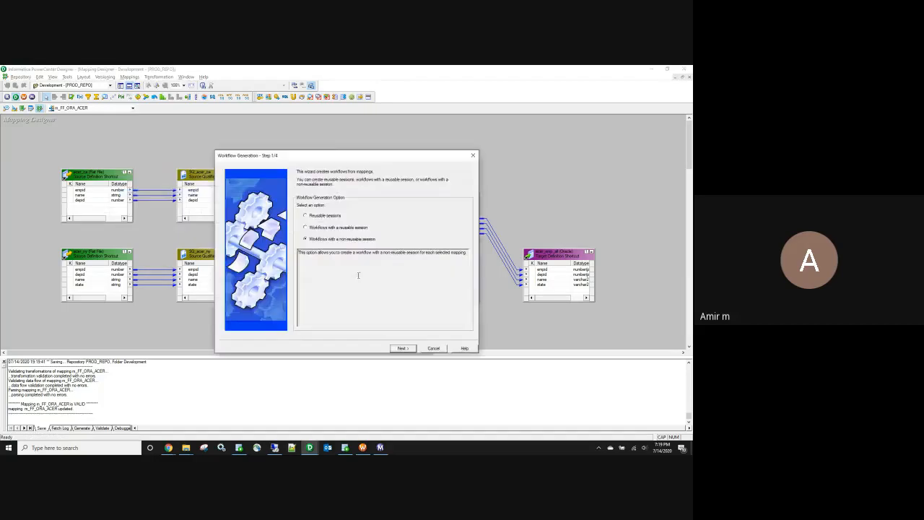
click(403, 348)
click(403, 349)
Step: Name the workflow wf_FF_ORA_ACER, finish generation, and switch to Workflow Manager
click(296, 212)
key(Delete)
key(Delete)
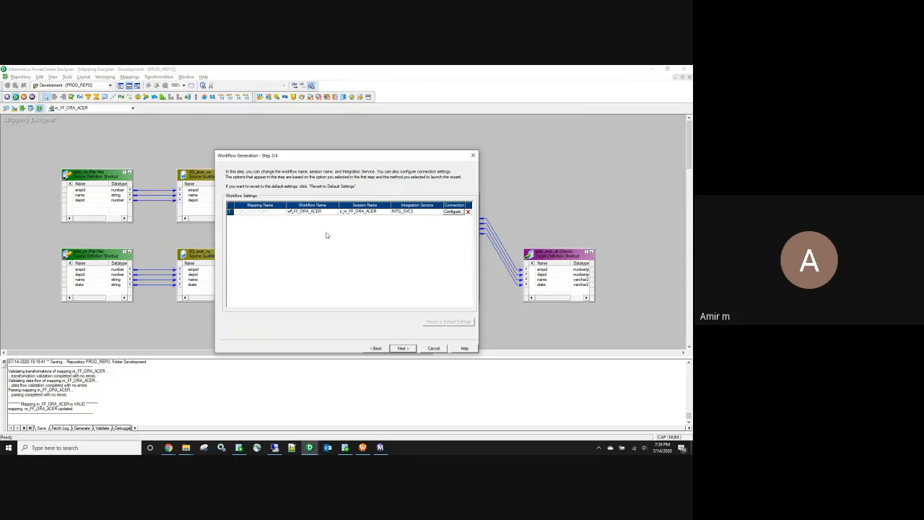
click(403, 348)
click(403, 349)
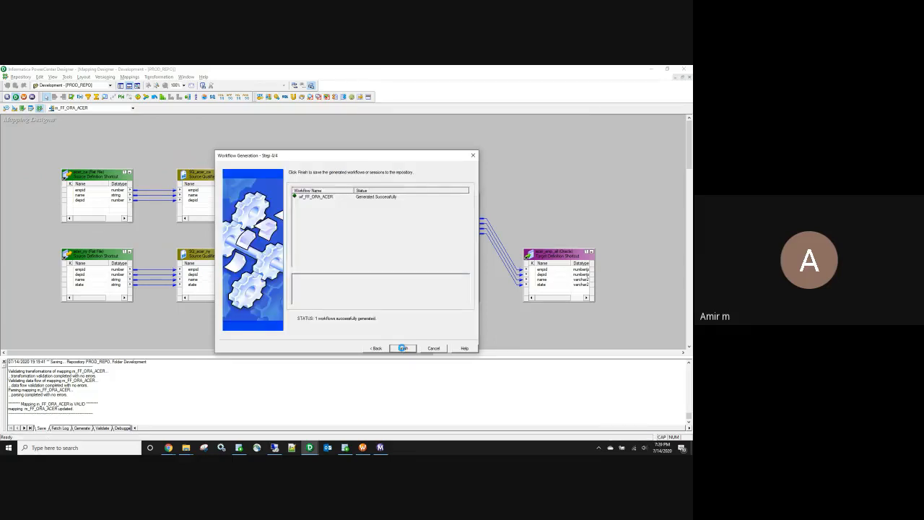
click(362, 448)
right_click(72, 132)
Step: Refresh the Development folder and open workflow wf_FF_ORA_ACER
click(92, 162)
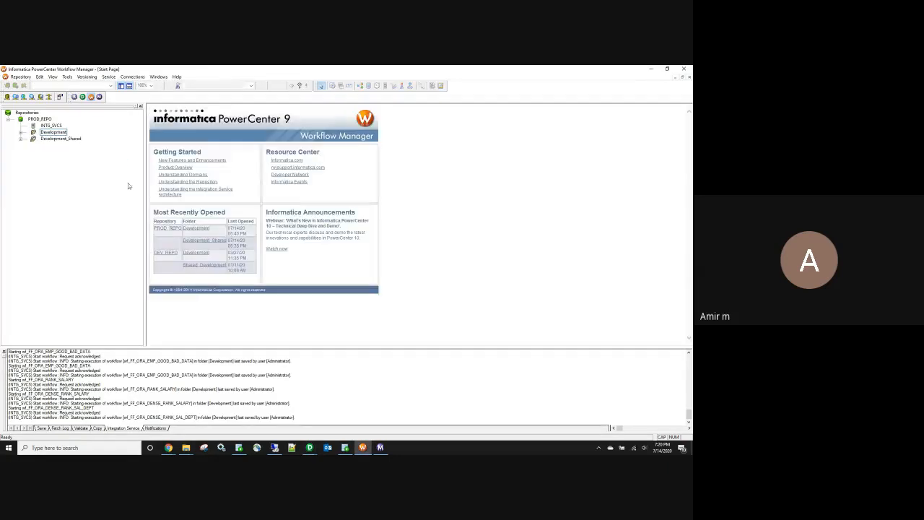
double_click(54, 132)
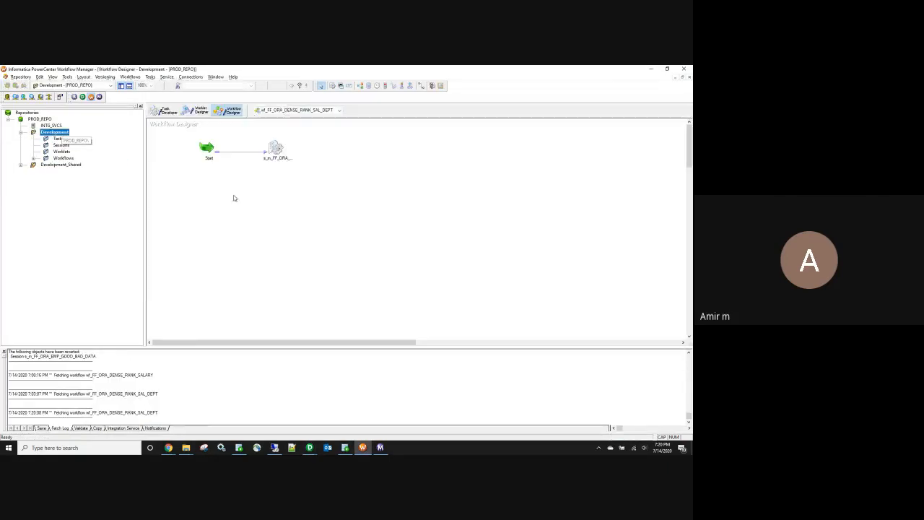
click(34, 158)
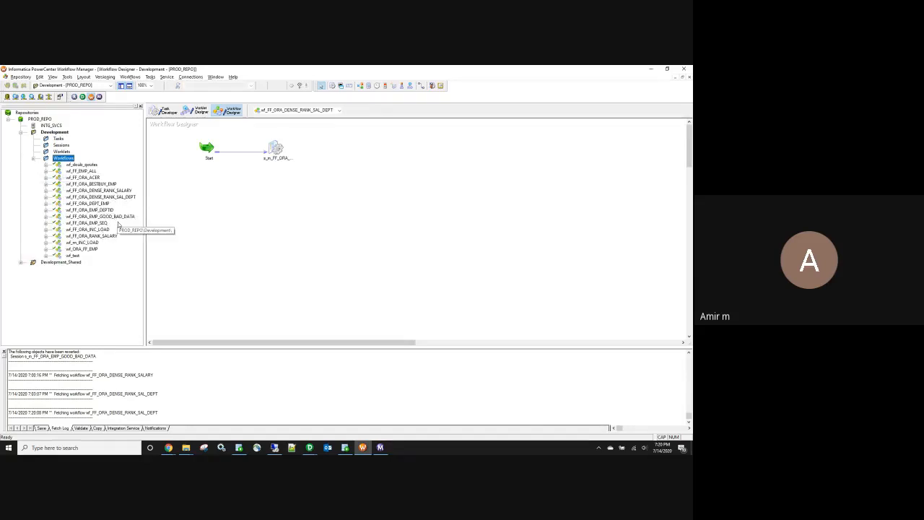
click(309, 448)
click(280, 414)
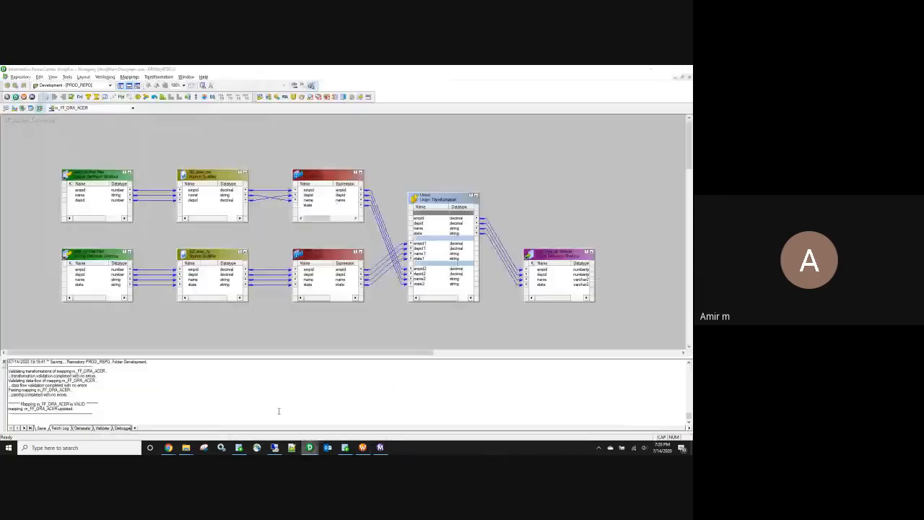
click(648, 70)
right_click(92, 178)
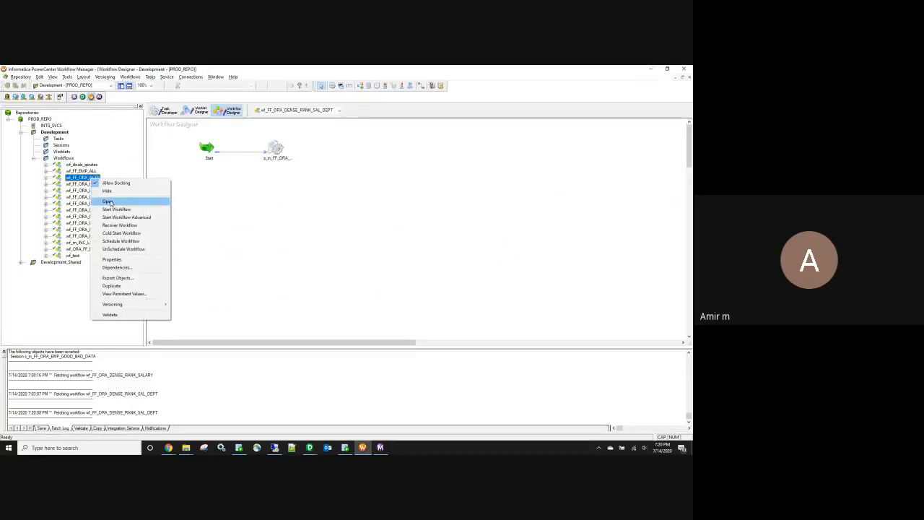
click(107, 201)
Step: Set the CA and NY source file directories to $PMSourceFileDir\UNION\ in the session
double_click(271, 148)
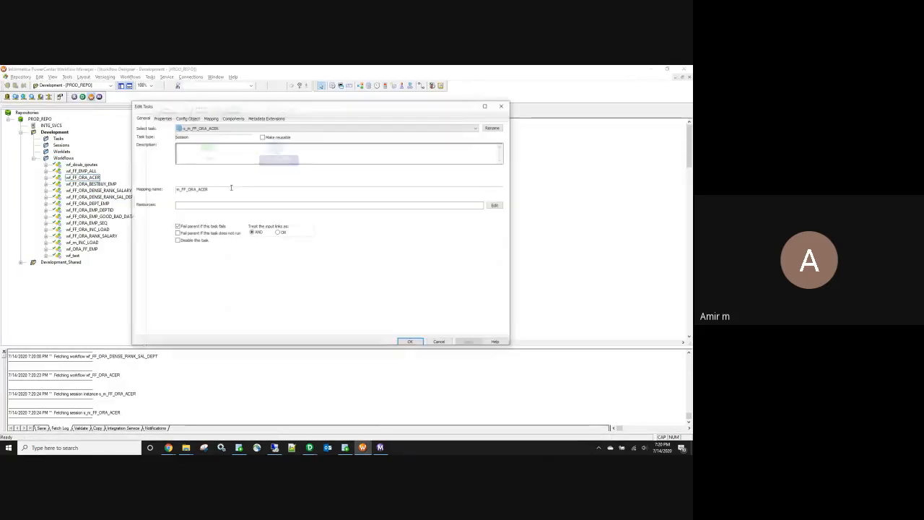
click(187, 117)
click(210, 118)
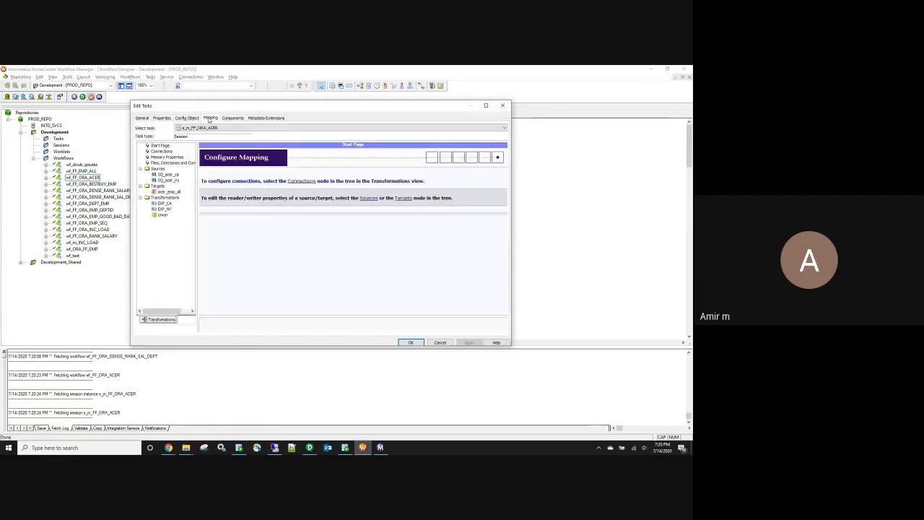
click(168, 175)
scroll(506, 312, down, 4)
click(353, 282)
text(UNION\)
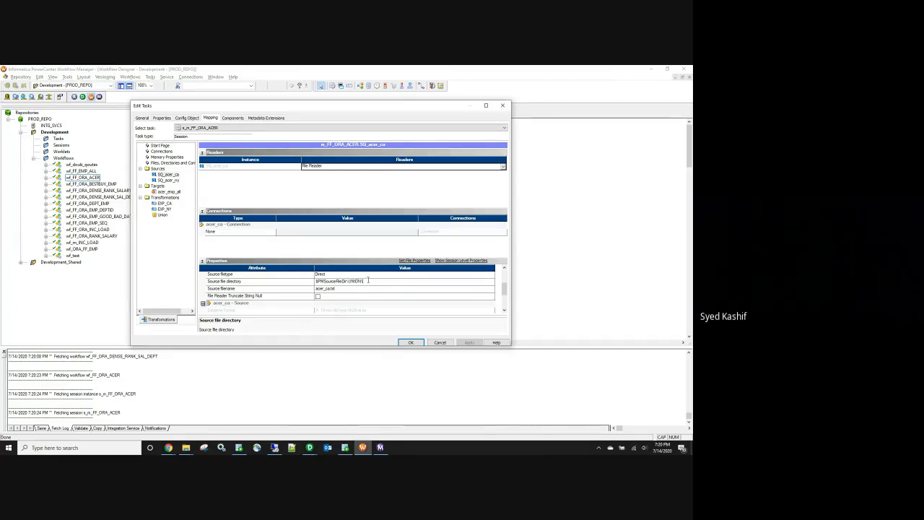
drag(367, 281, 357, 282)
click(169, 180)
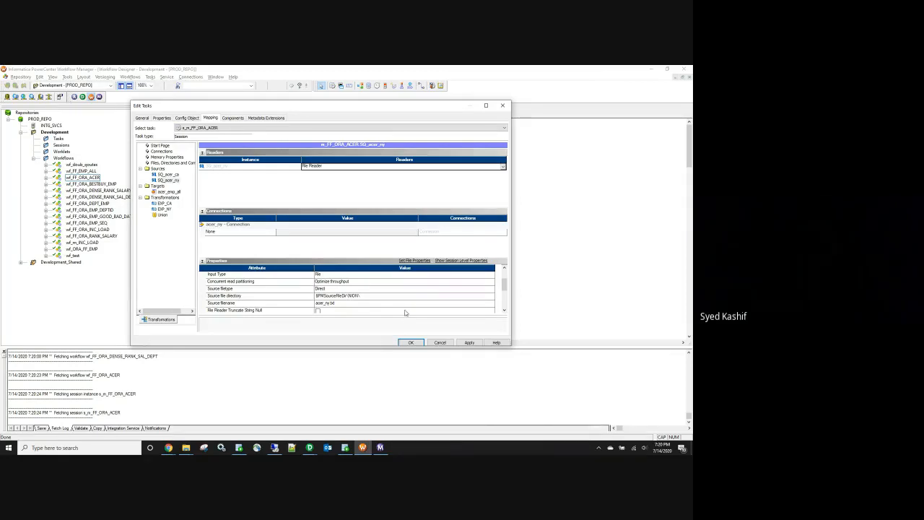
text(U)
click(168, 191)
scroll(365, 300, down, 1)
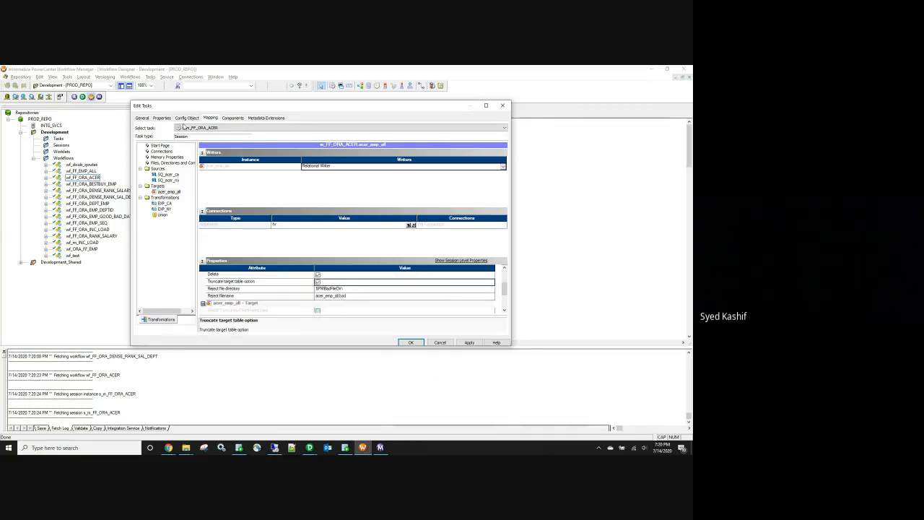
Step: Set the session's Stop on errors to 1 in Config Object
click(162, 119)
click(186, 117)
scroll(278, 258, down, 5)
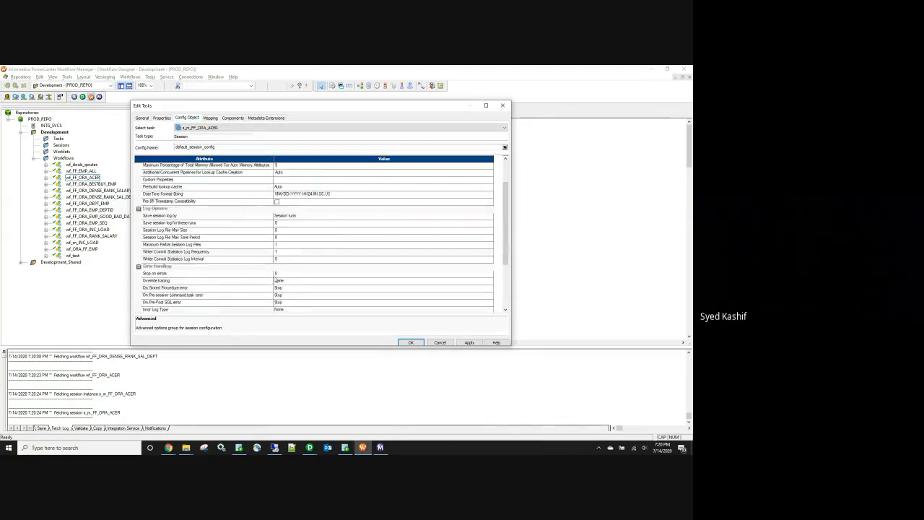
click(278, 251)
text(1)
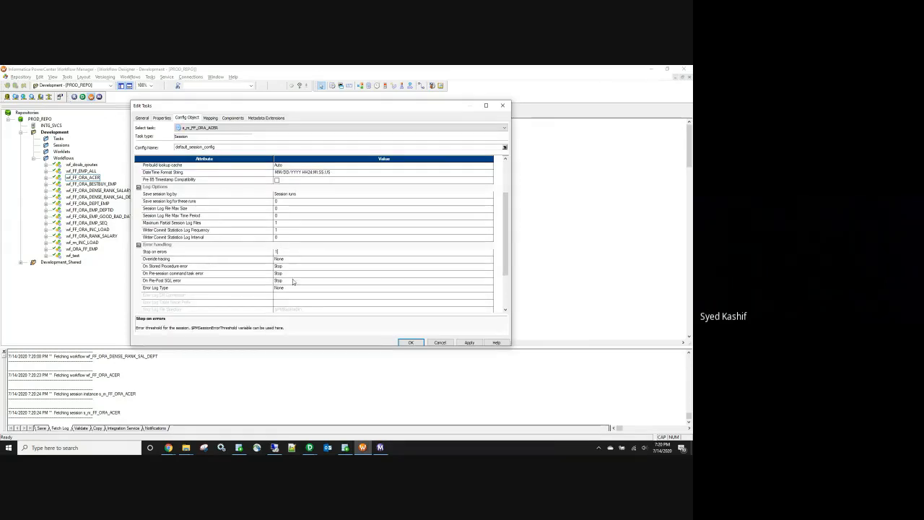
click(468, 343)
click(411, 342)
Step: Save and start the wf_FF_ORA_ACER workflow
click(430, 304)
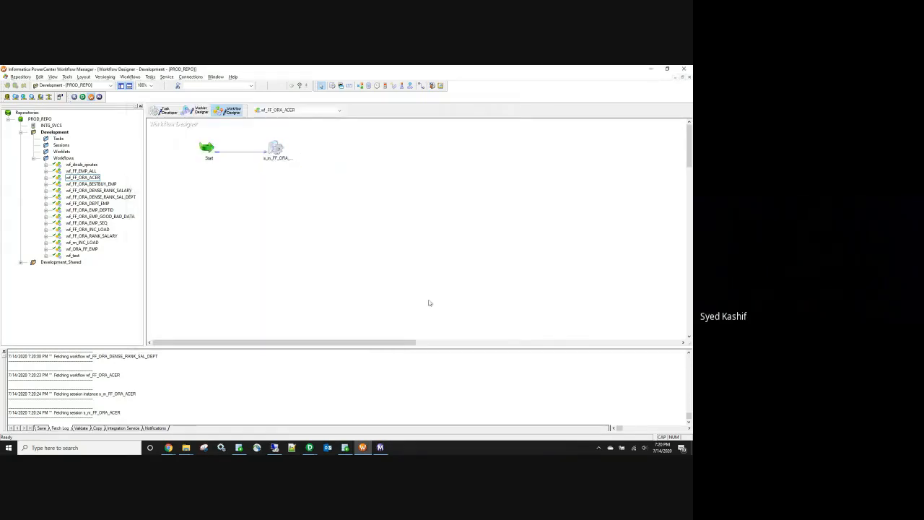
key(ctrl+s)
right_click(288, 195)
click(320, 277)
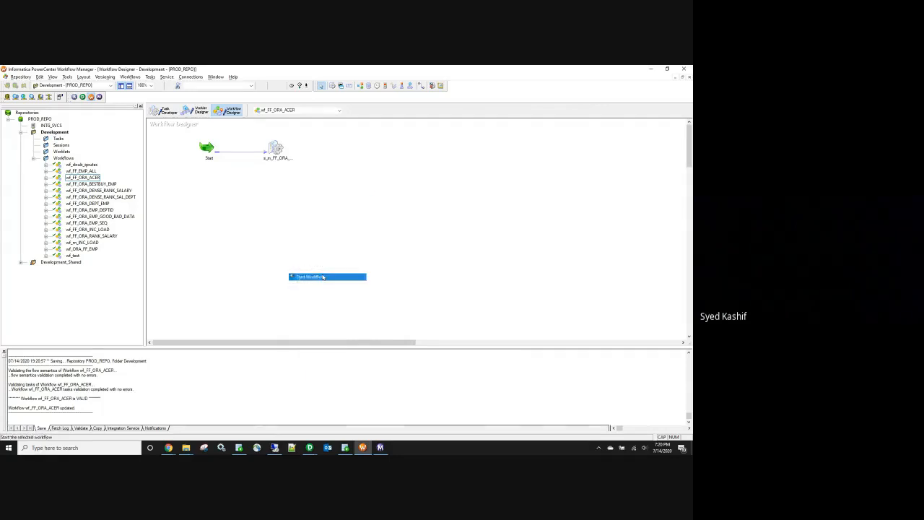
click(345, 447)
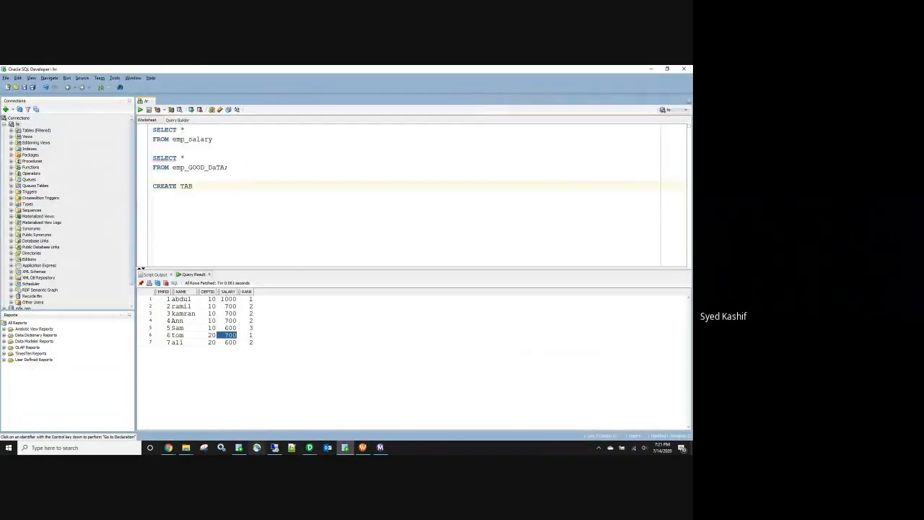
Step: Check the target definition's properties in Designer
mouse_move(309, 448)
click(283, 422)
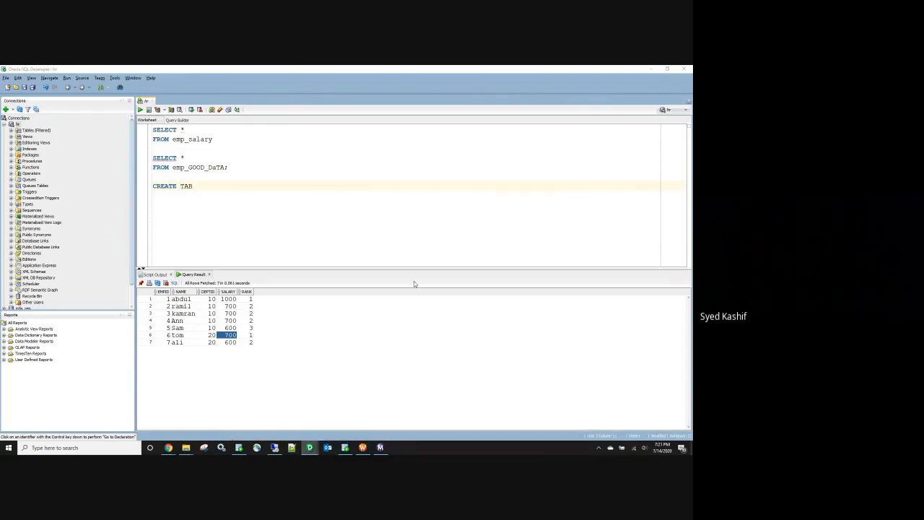
double_click(560, 257)
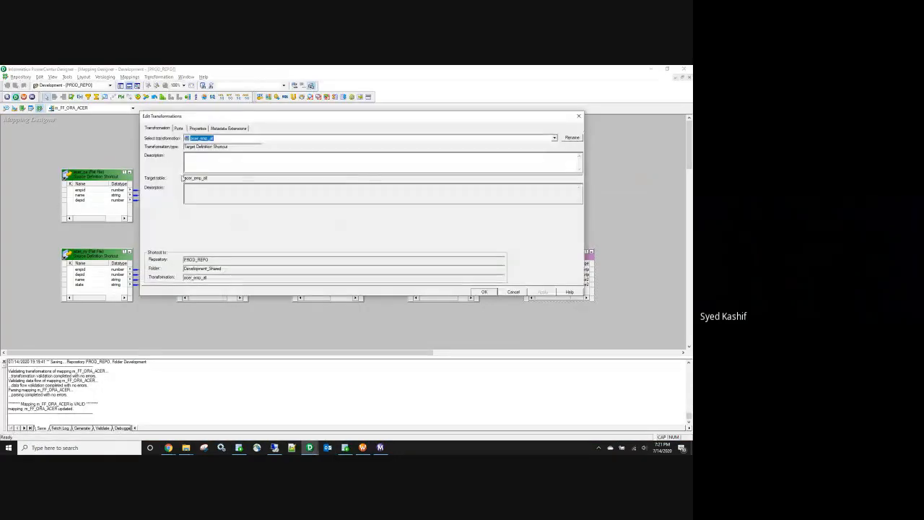
click(491, 292)
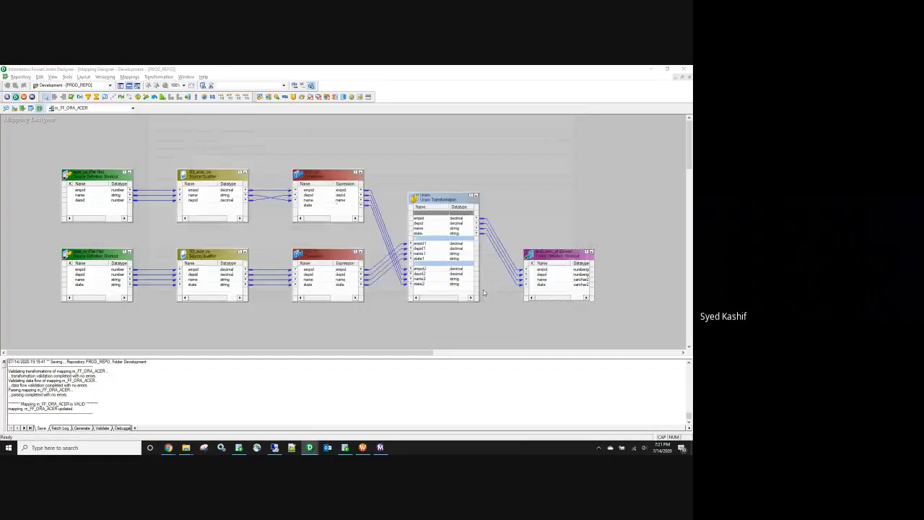
key(alt+Tab)
Step: Run SELECT * FROM acer_emp_all in SQL Developer
drag(205, 188, 141, 188)
text(SELE)
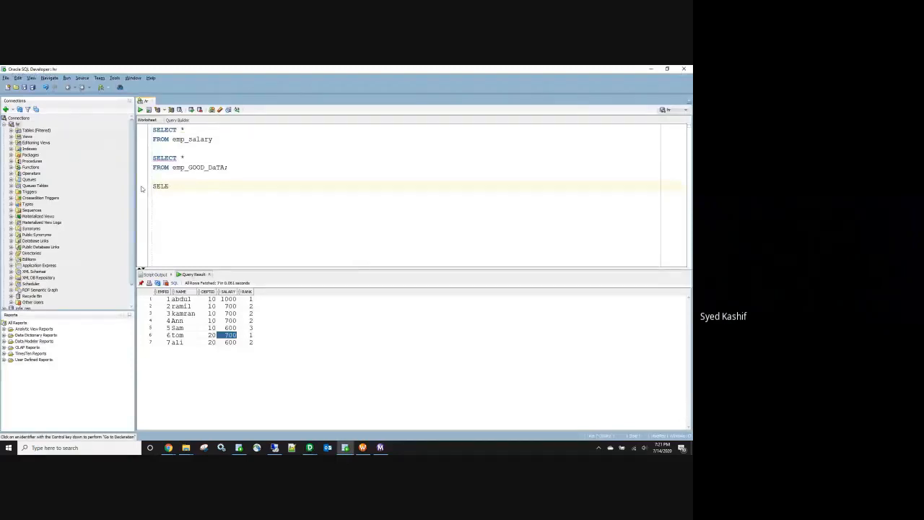
text(CT *)
key(Return)
text(FROM acer_emp_all)
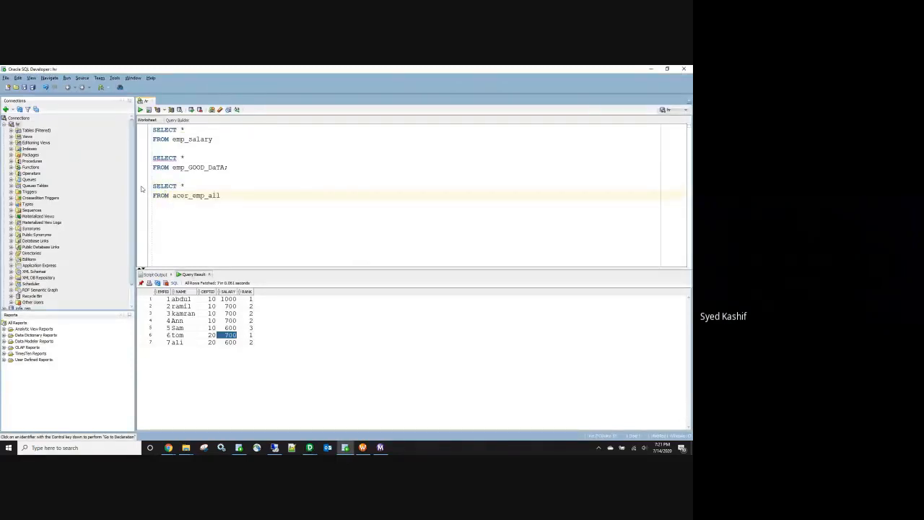
key(shift+Up)
key(shift+Up)
key(ctrl+Return)
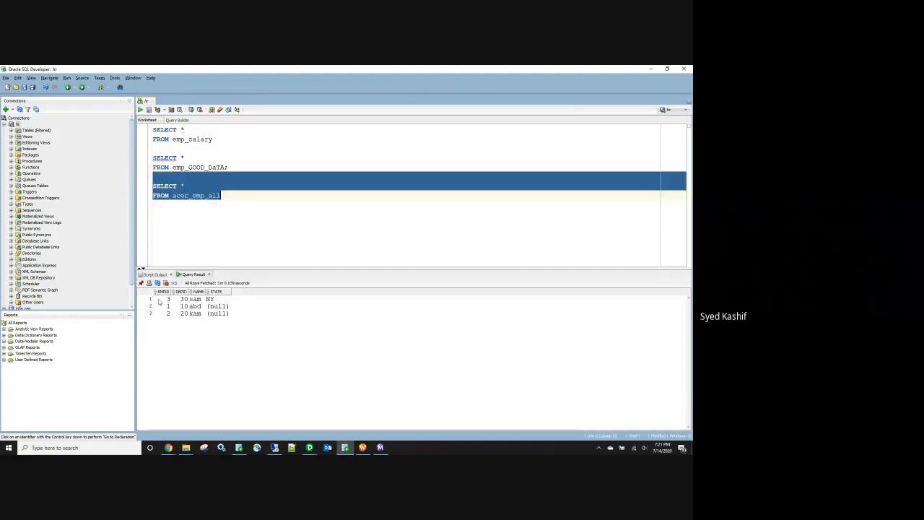
Step: Review the three returned rows, where only sam has state NY
drag(157, 302, 210, 314)
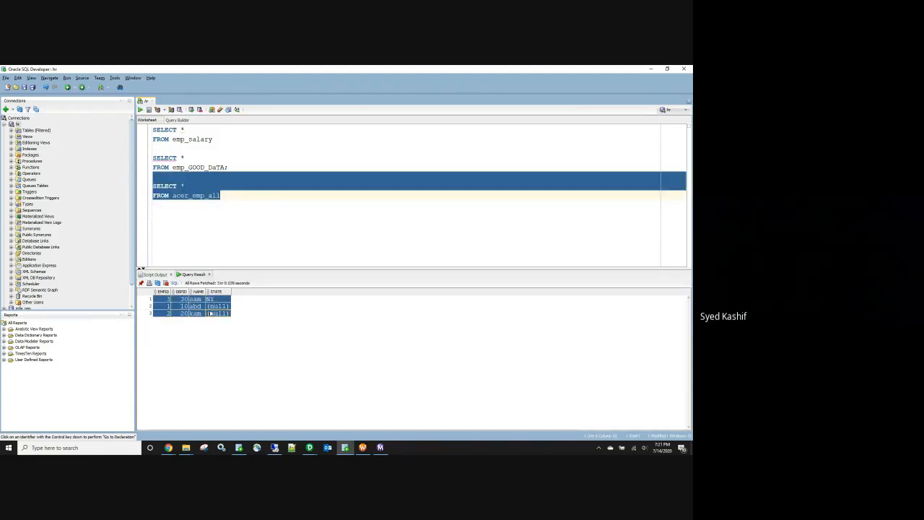
click(260, 243)
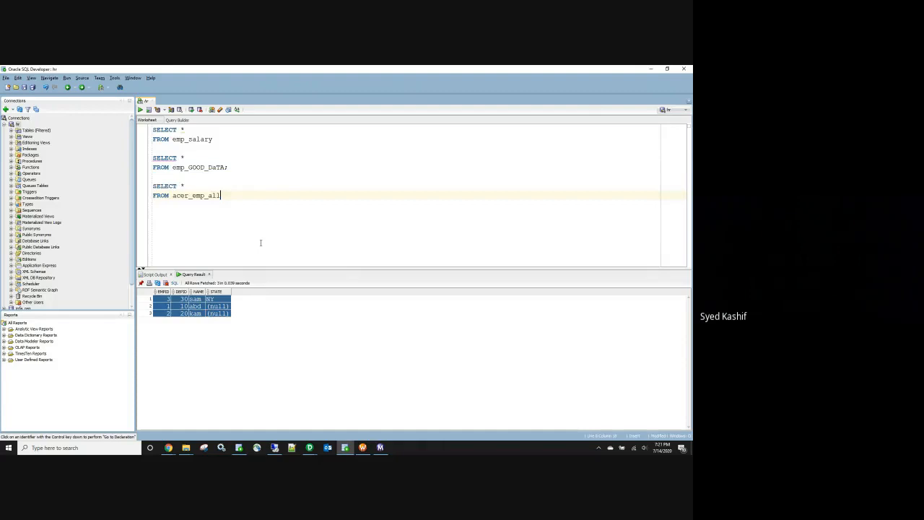
click(201, 309)
drag(158, 298, 218, 317)
click(194, 299)
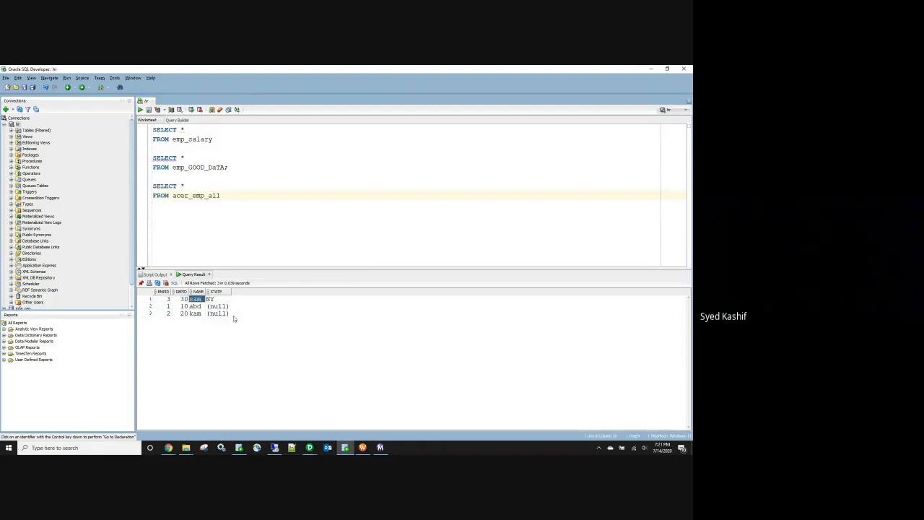
Step: Bring up the union folder window
click(185, 448)
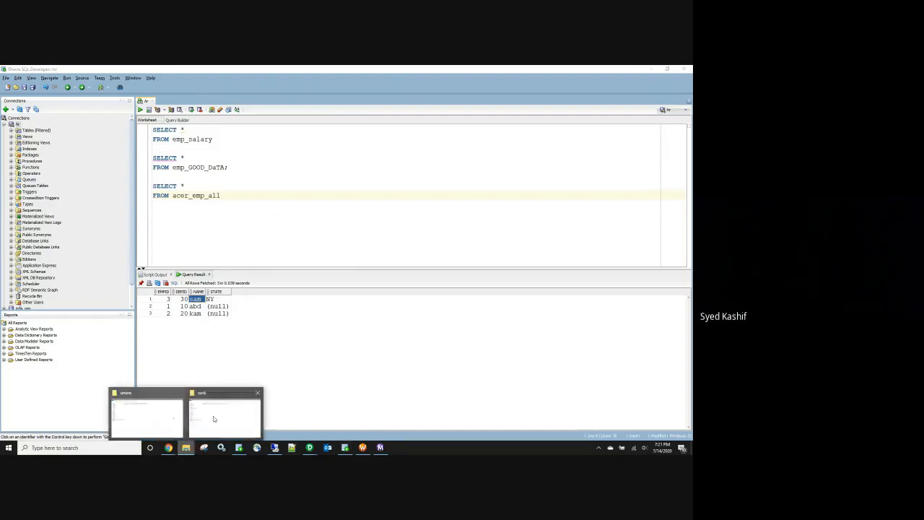
click(226, 417)
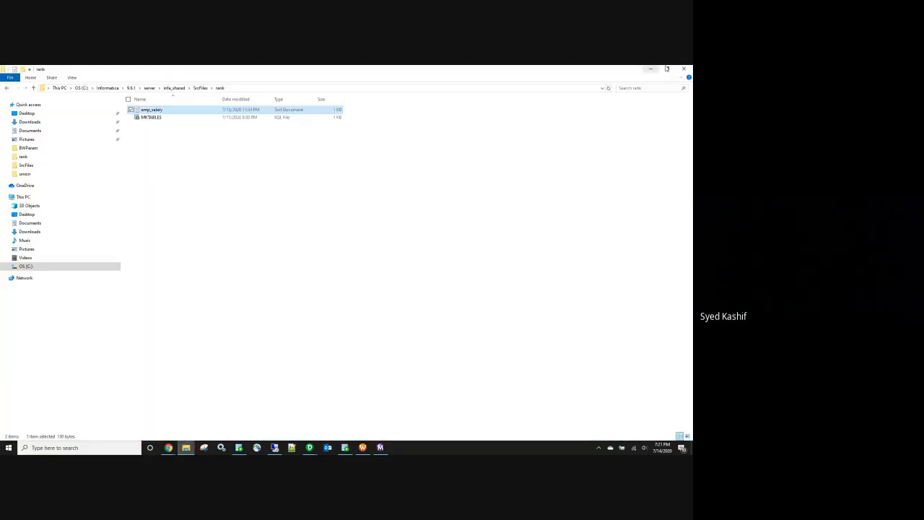
click(186, 448)
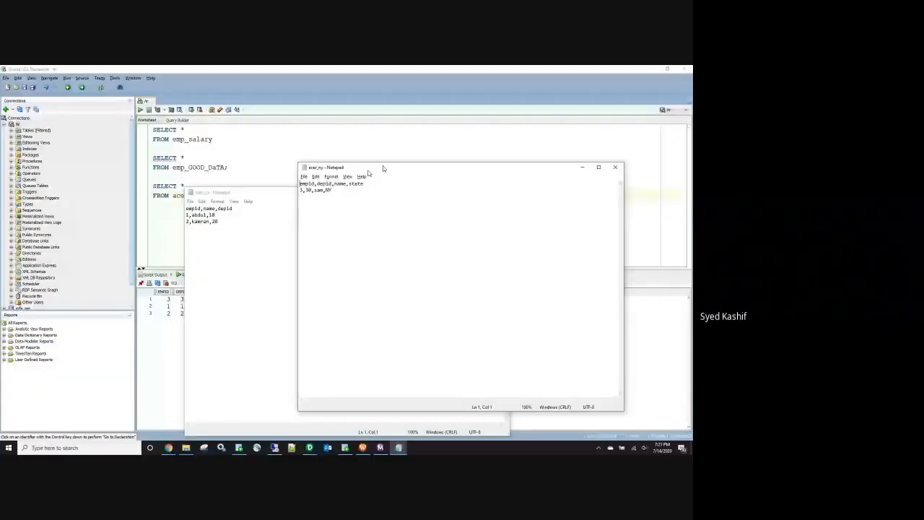
Step: Compare the acer_ca and acer_ny files in Notepad, then close both
drag(381, 165, 445, 148)
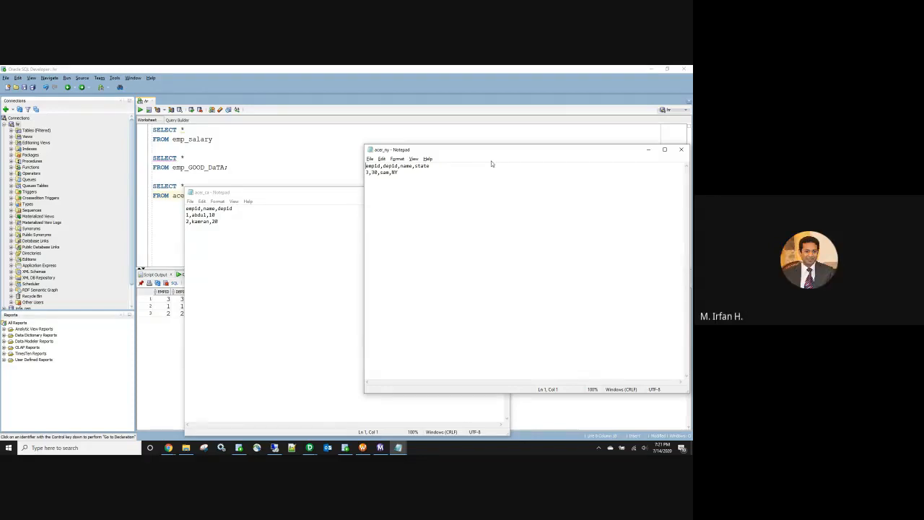
drag(491, 154, 352, 187)
click(538, 182)
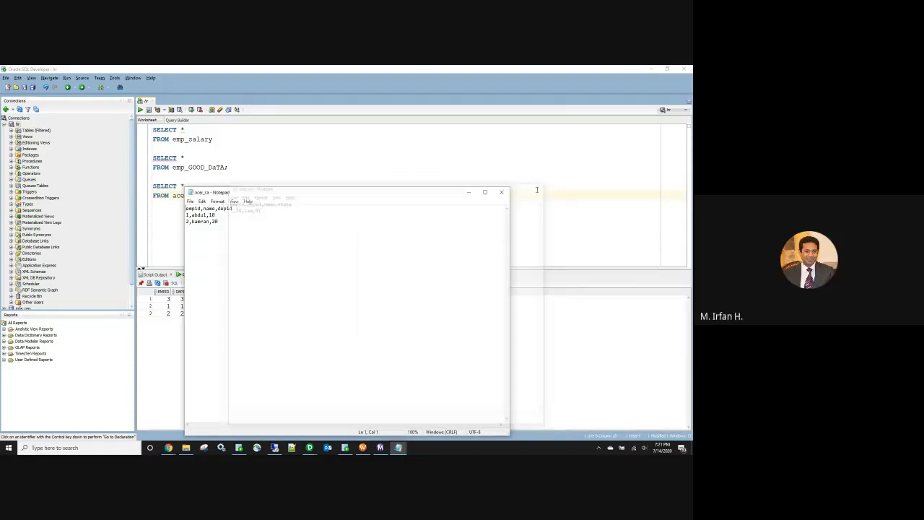
click(501, 192)
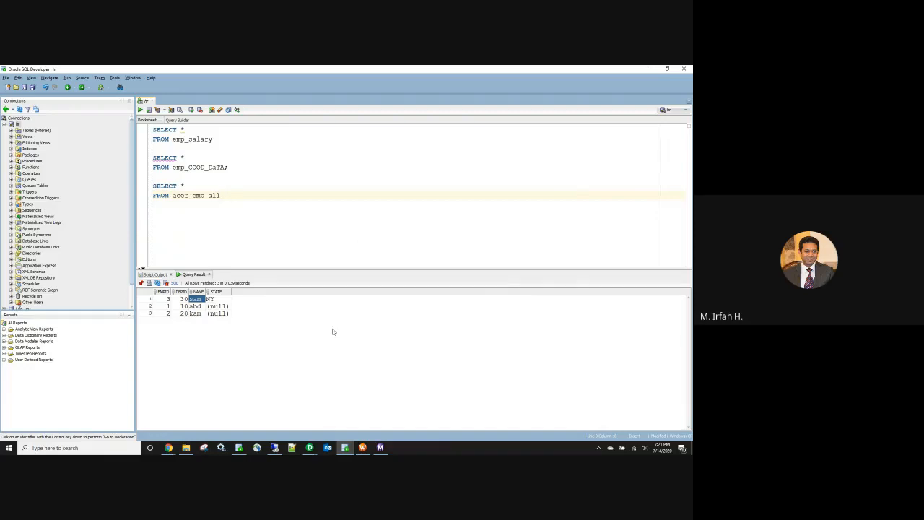
Step: Create a new text document in the union folder
click(185, 447)
right_click(165, 154)
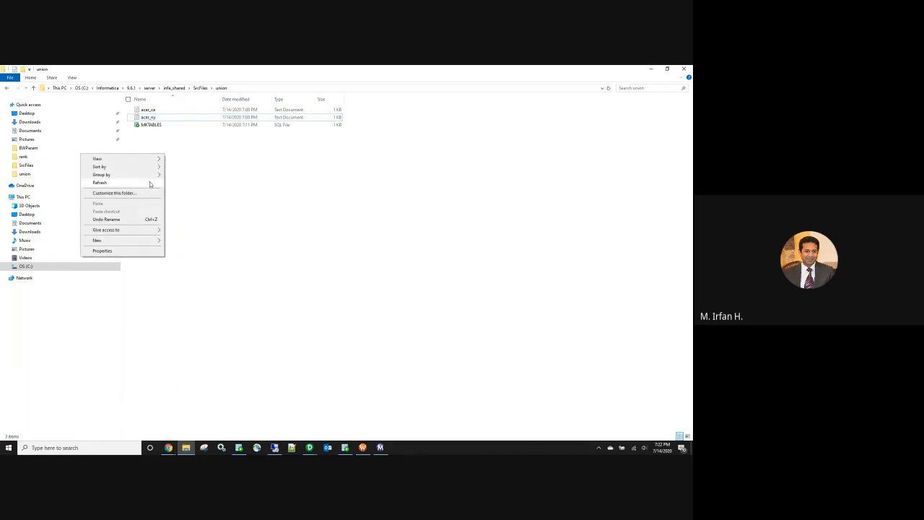
mouse_move(130, 241)
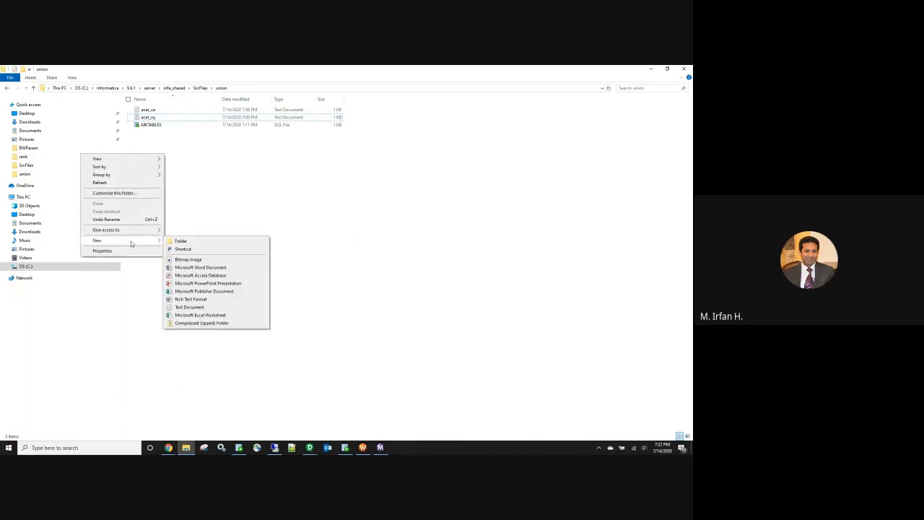
click(190, 307)
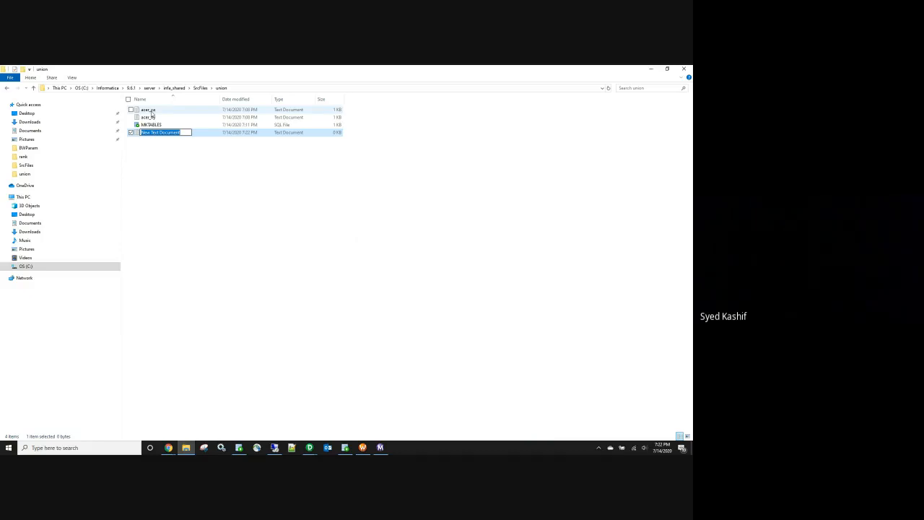
Step: Keep the default New Text Document name and return to the Designer mapping
click(310, 448)
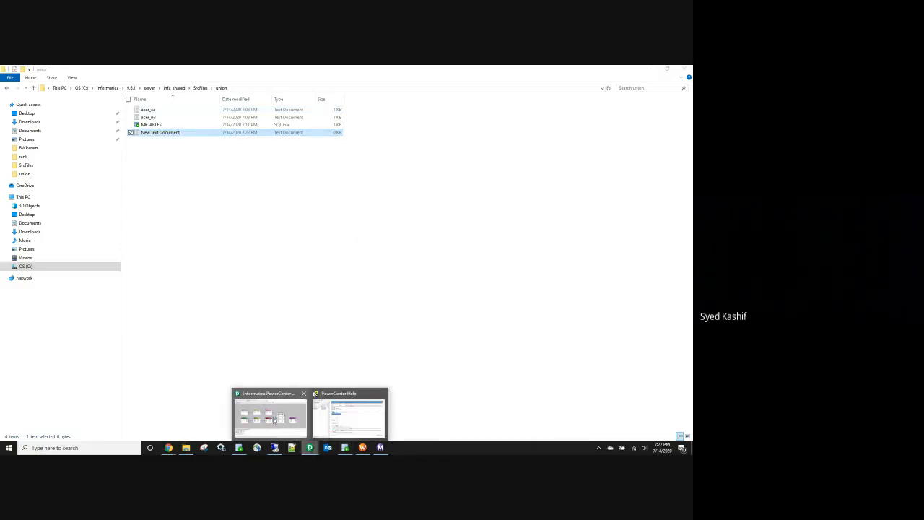
click(274, 420)
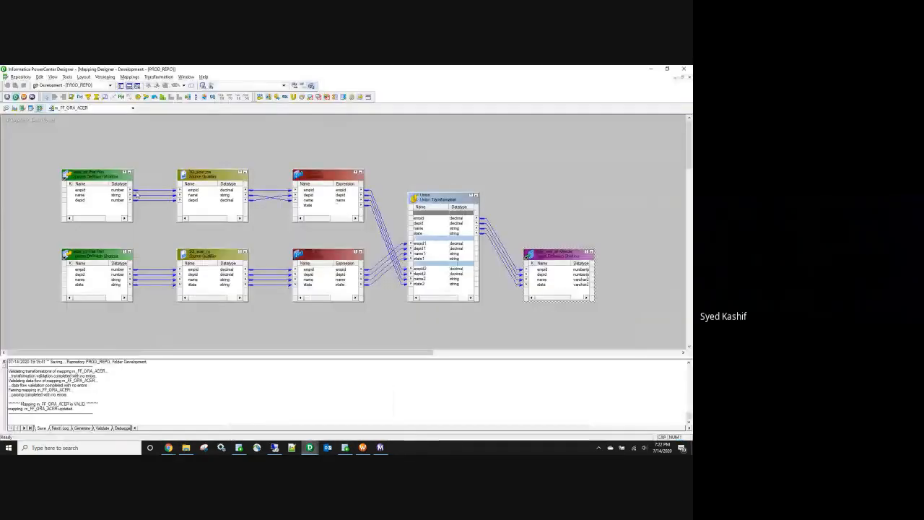
click(94, 254)
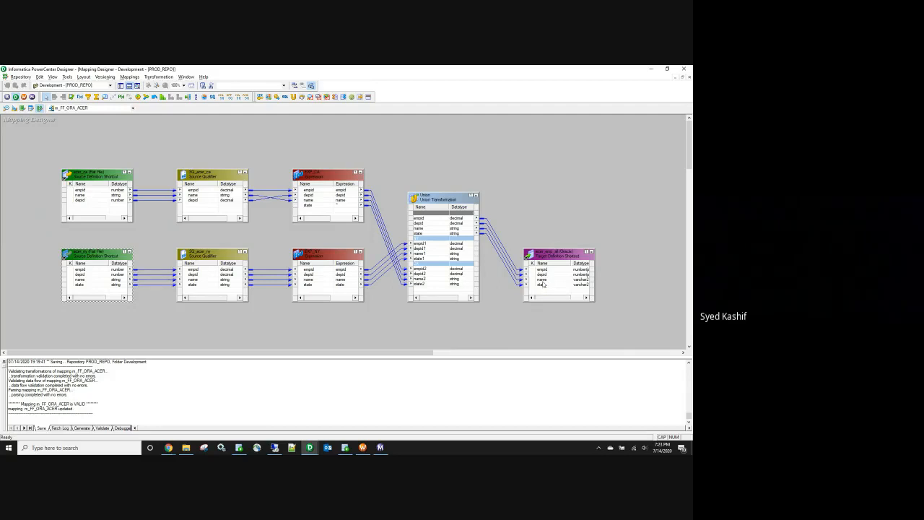
Step: Highlight the CA and NY pipeline links in the mapping
drag(45, 152, 236, 230)
drag(51, 240, 283, 286)
drag(43, 147, 264, 228)
drag(52, 240, 285, 301)
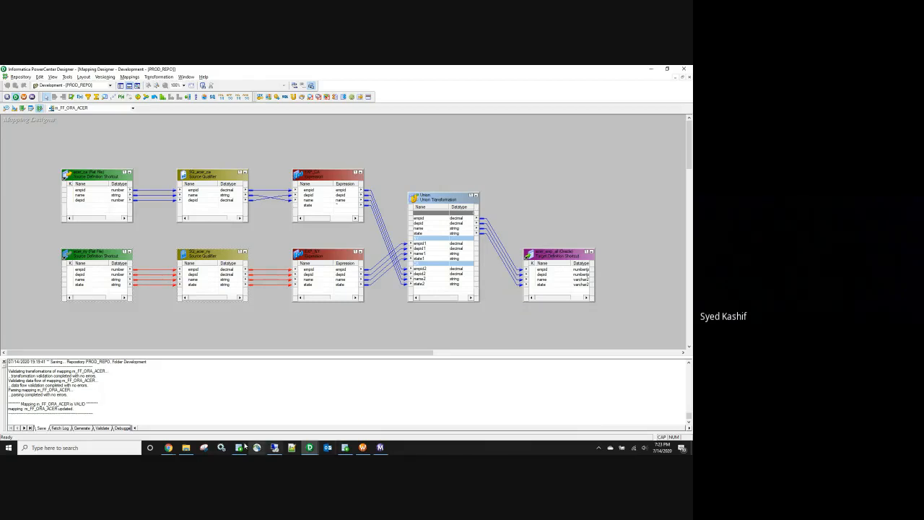
click(185, 449)
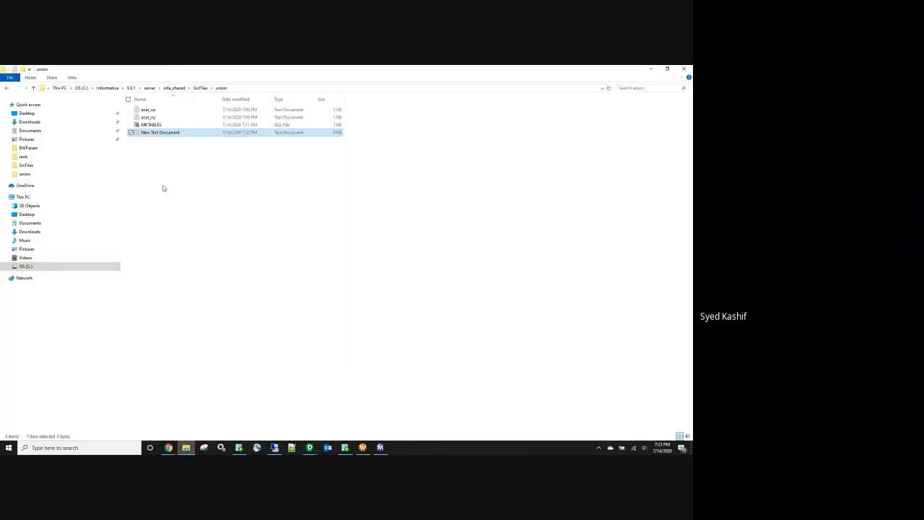
Step: Create a new empty text document named EMP_FORD in the union folder
right_click(163, 186)
mouse_move(130, 275)
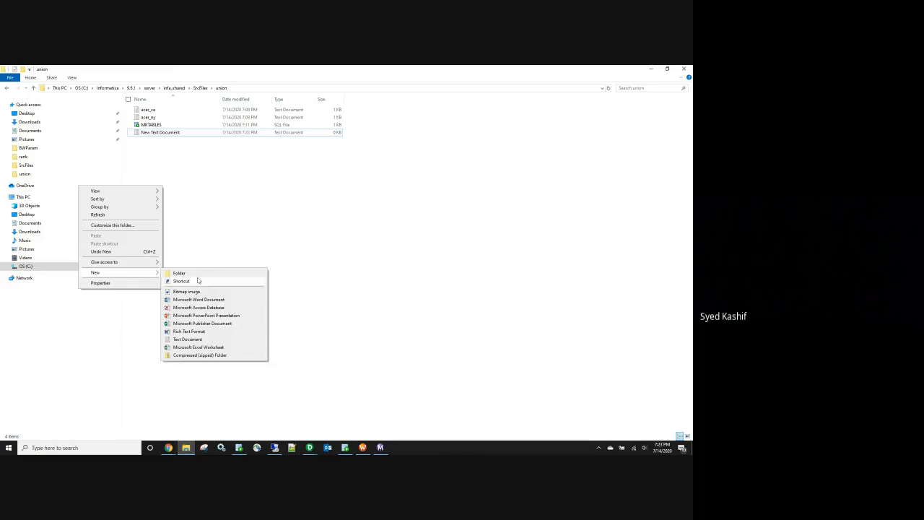
click(206, 339)
text(EMP_FORD)
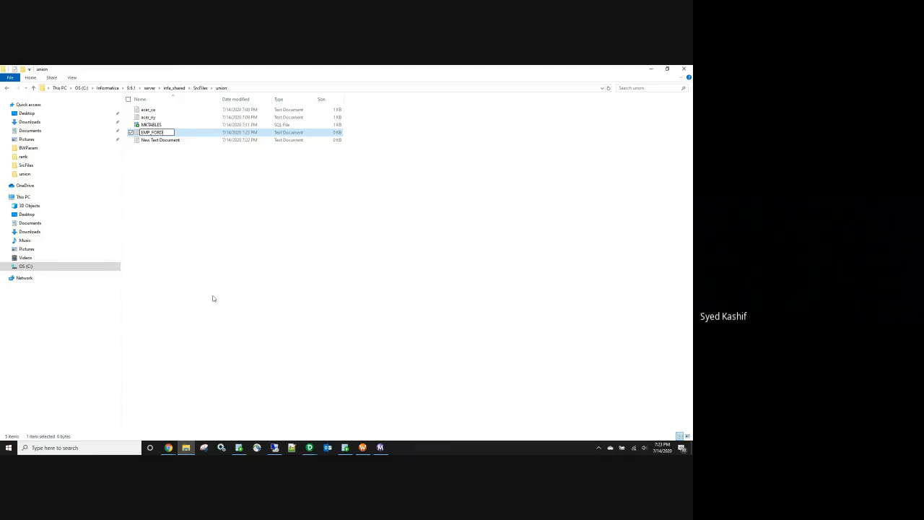
click(213, 298)
Step: Check the Union transformation in the Designer mapping, then return to the union folder
mouse_move(314, 450)
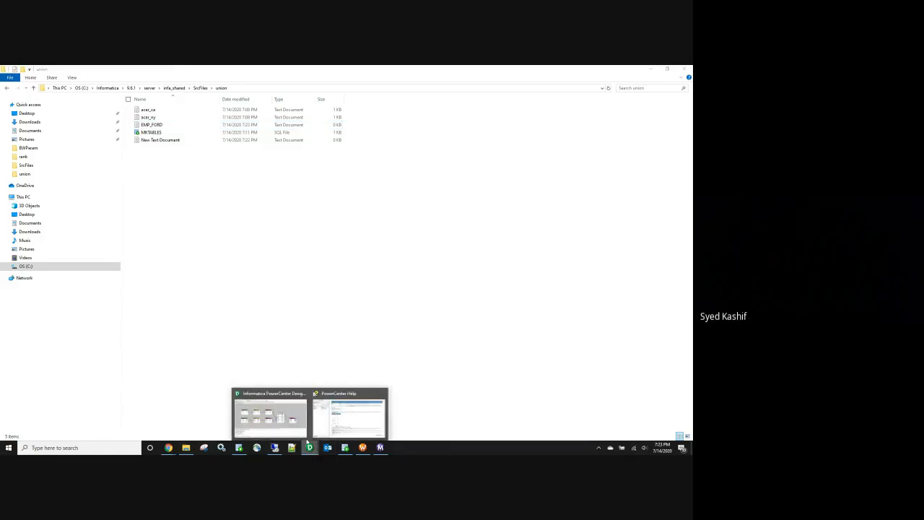
click(272, 415)
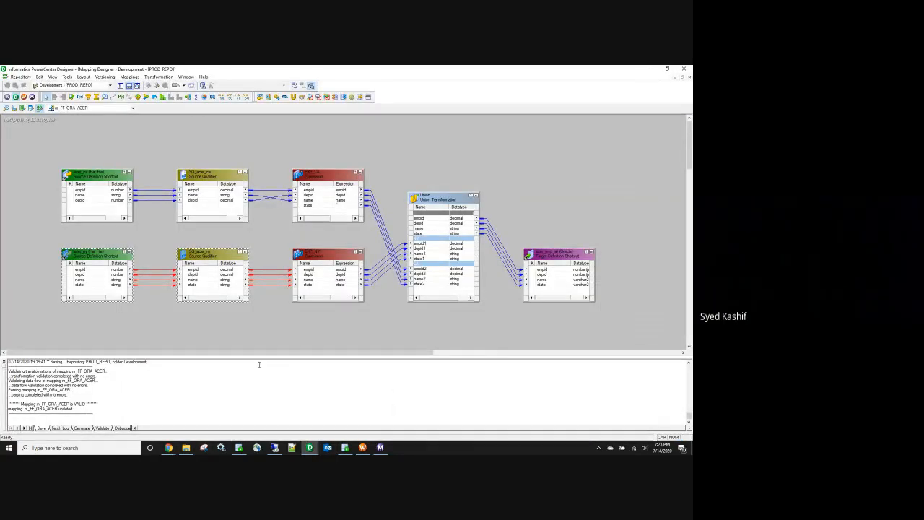
click(434, 203)
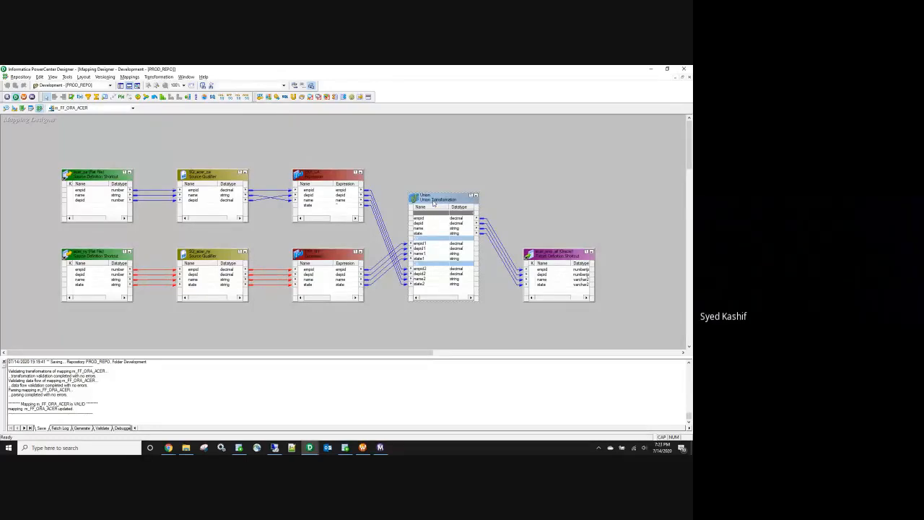
key(alt+Tab)
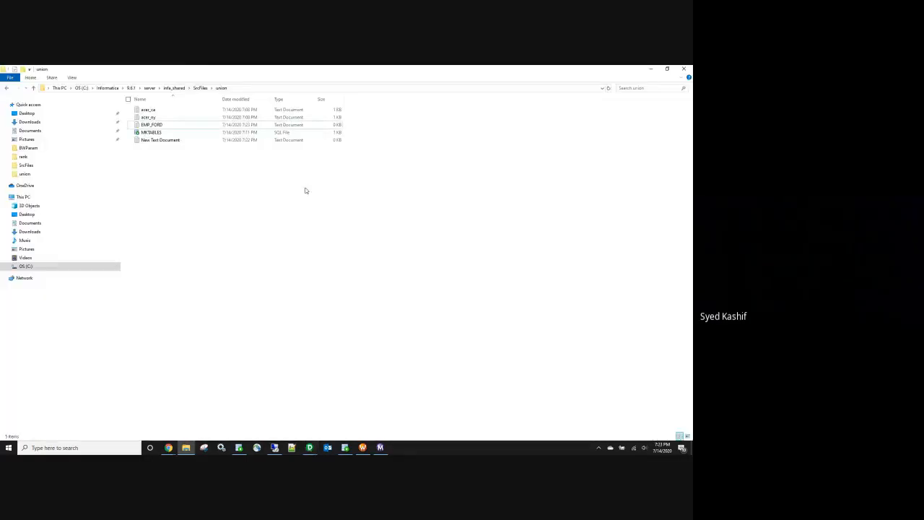
Step: Fill EMP_FORD with the EMPID,NAME,DEPTID header and rows 1,ABDUL,10 and 2,KAMRAN,20, and save
double_click(159, 127)
text(EM)
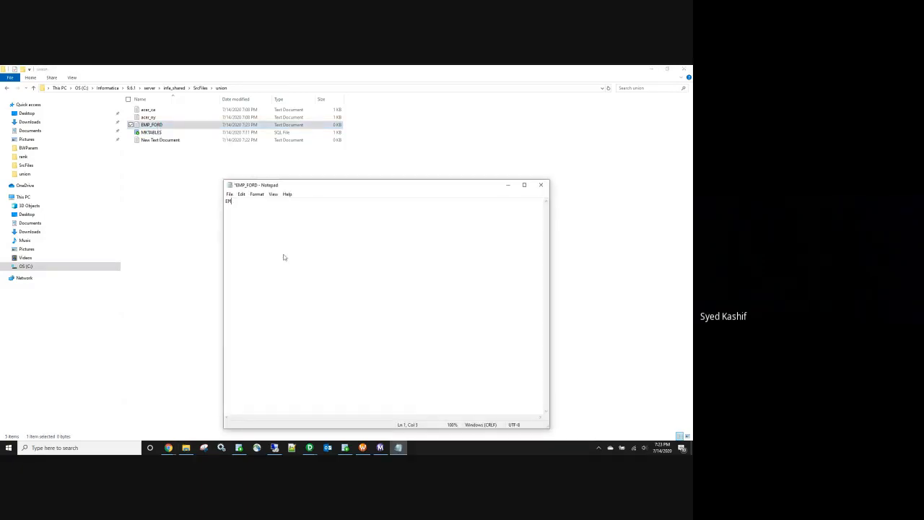
text(PID,NAME,DEPTID )
text(1,ABDU)
text(L,10 )
text(2,KAMRAN,)
text(20)
click(543, 186)
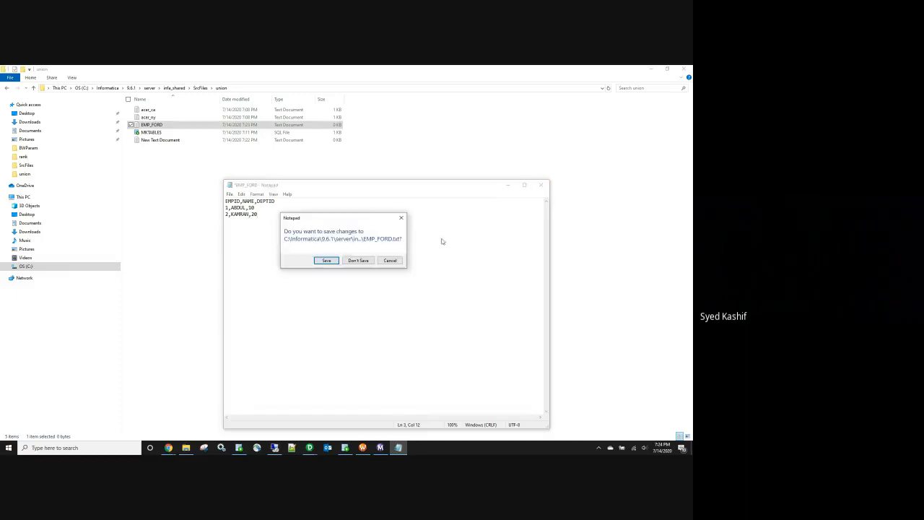
click(344, 265)
Step: Rename the file to EMP_FORD_NY and make a copy named EMP_FORD_CA
click(160, 125)
click(167, 125)
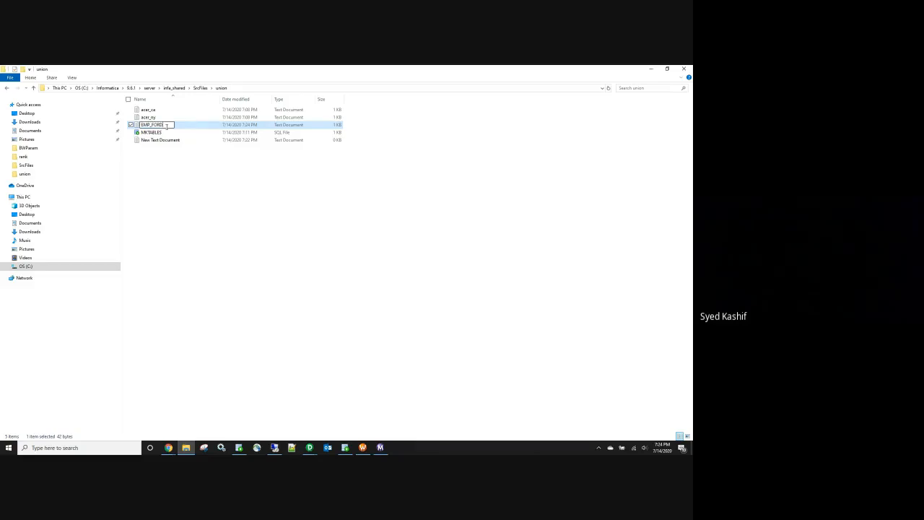
text(_NY)
key(Return)
key(ctrl+v)
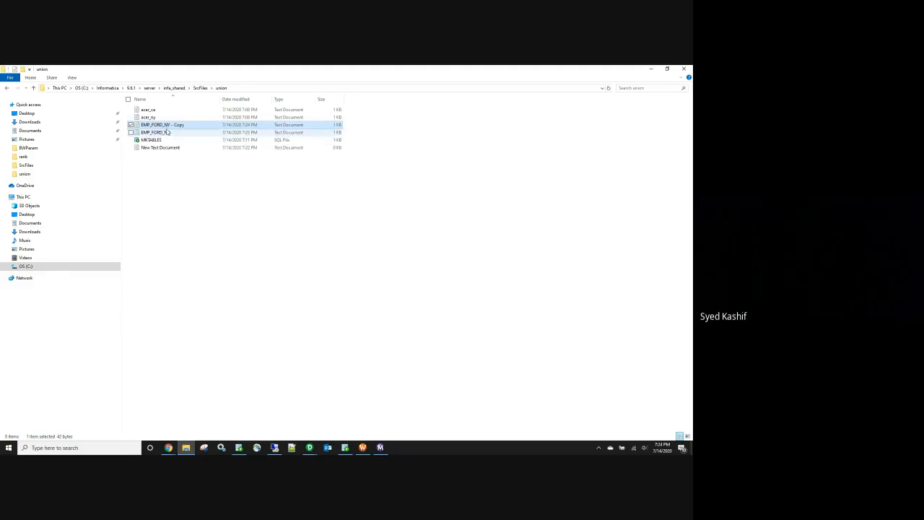
click(167, 126)
drag(185, 124, 166, 124)
text(CQ)
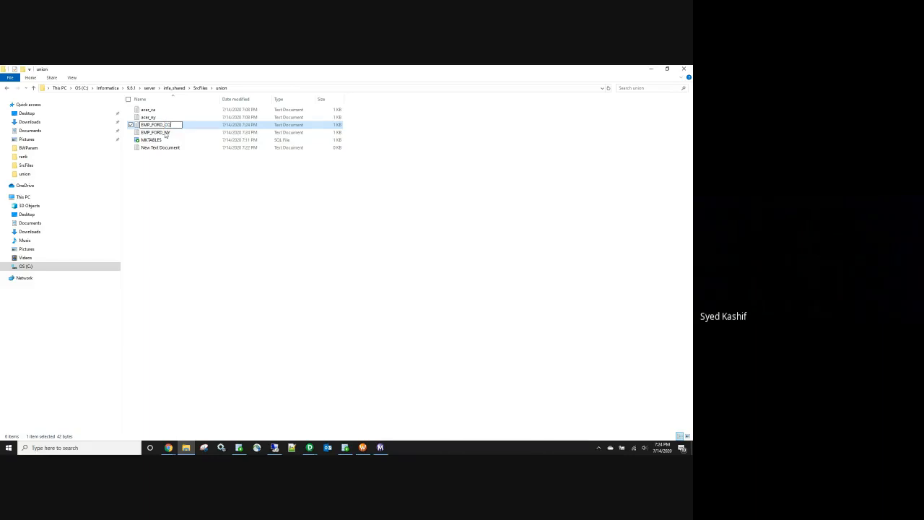
click(178, 190)
Step: Delete the ABDUL row from EMP_FORD_CA, with EMP_FORD_NY opened alongside for reference
double_click(168, 125)
drag(258, 208, 225, 208)
key(BackSpace)
key(Delete)
click(266, 209)
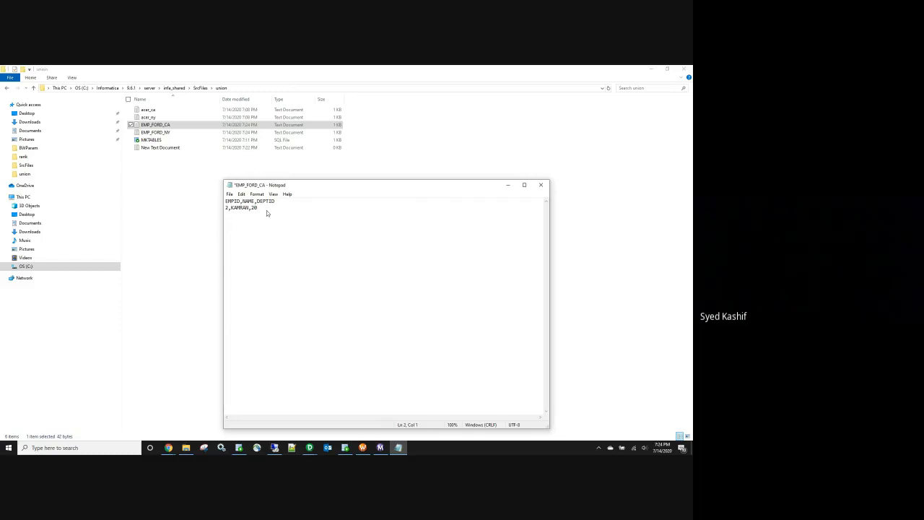
key(BackSpace)
key(BackSpace)
click(156, 133)
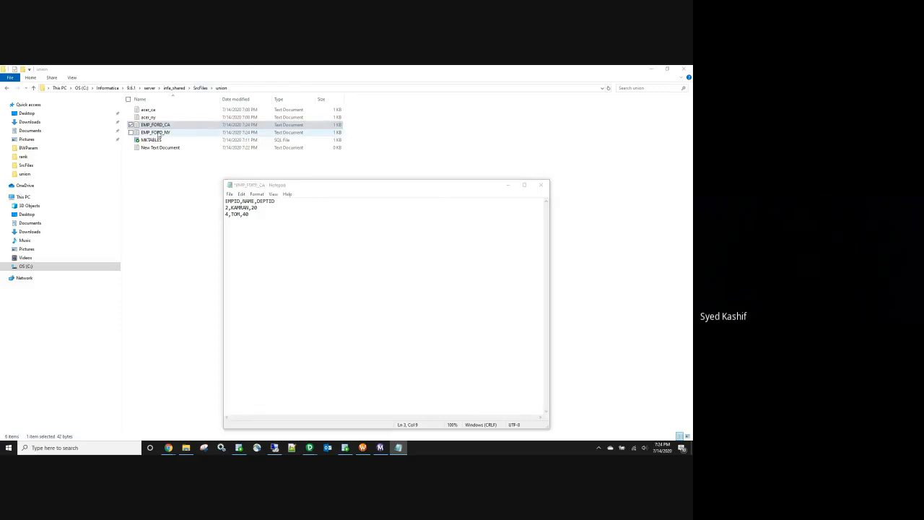
double_click(156, 133)
click(406, 71)
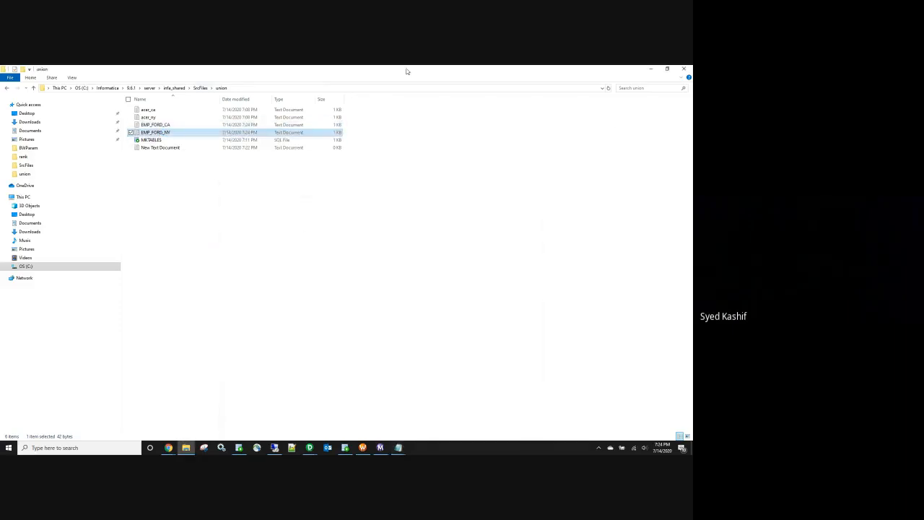
Step: Reorder the EMP_FORD_CA header to EMPID,DEPTID,NAME and move TOM to the end of its row
click(652, 69)
drag(347, 185, 174, 174)
click(443, 188)
drag(443, 187, 601, 180)
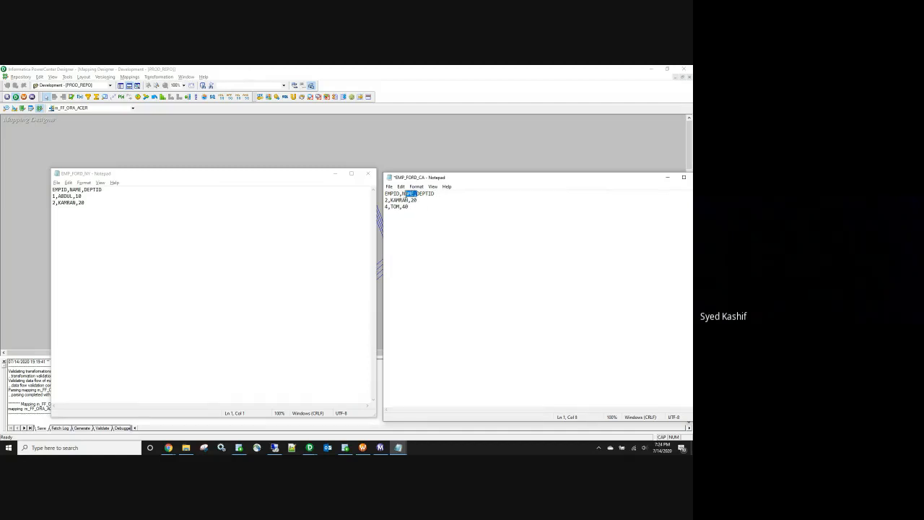
key(Delete)
key(ctrl+z)
key(Delete)
click(436, 196)
text(,NAME)
drag(401, 209, 392, 208)
key(BackSpace)
text(,TOM)
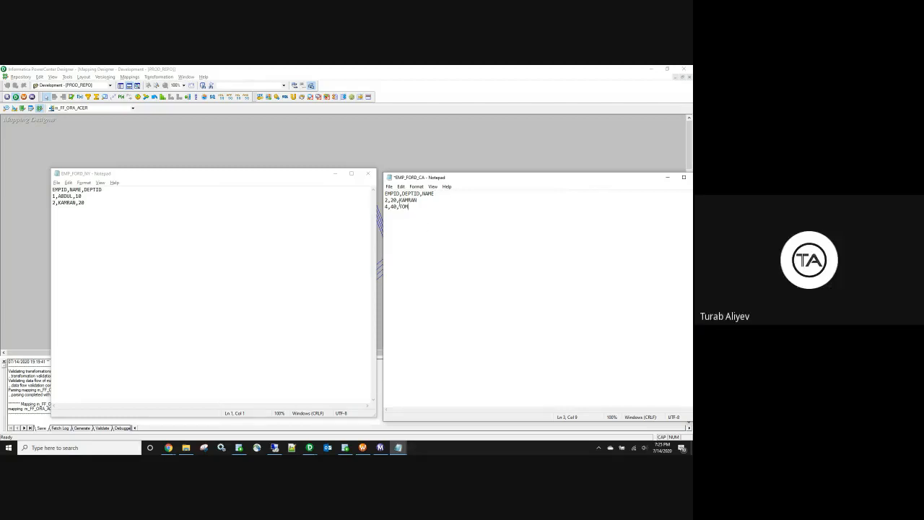
Step: Close EMP_FORD_NY, then close EMP_FORD_CA and save its changes
click(368, 174)
drag(544, 179, 438, 180)
click(599, 175)
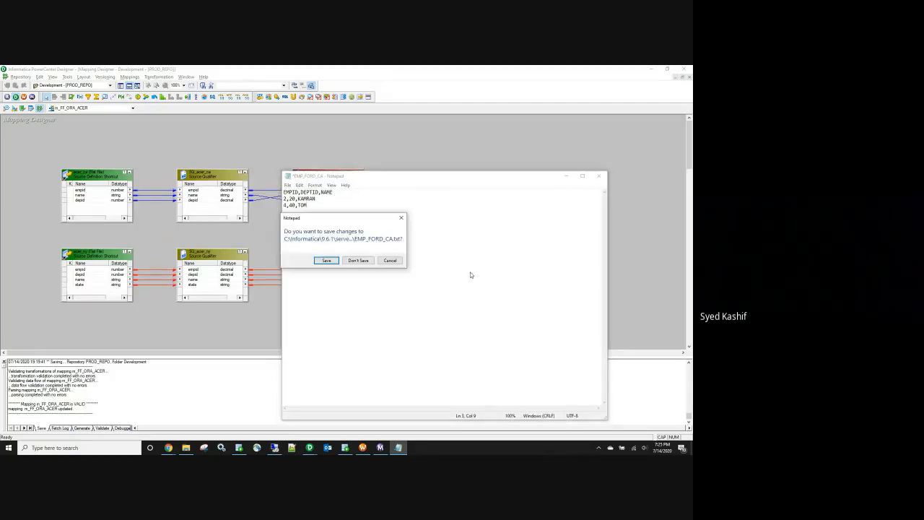
click(326, 260)
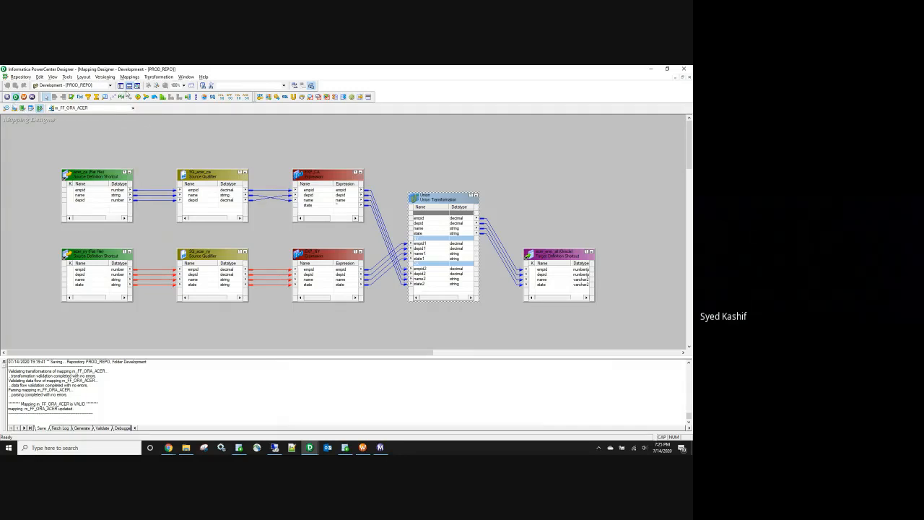
Step: Open the Development_Shared folder and clear both the target and source workspaces
click(120, 86)
click(19, 126)
right_click(62, 132)
click(81, 173)
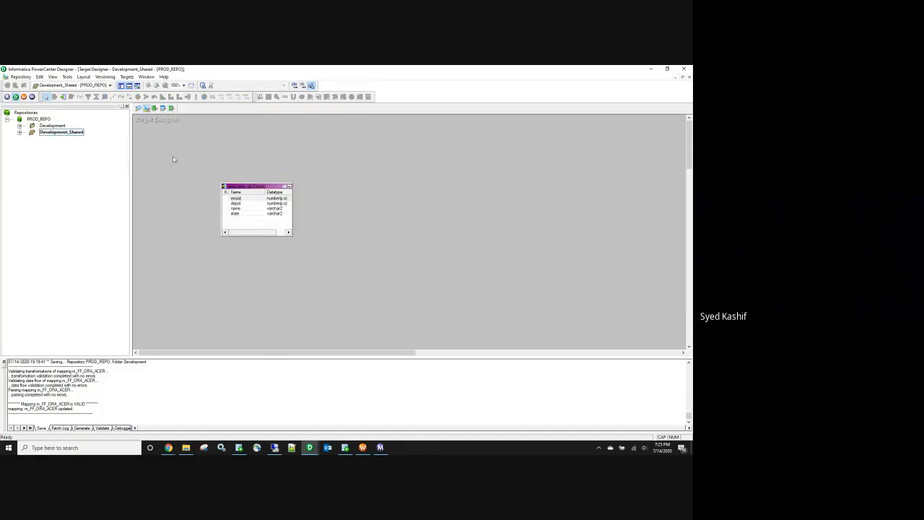
right_click(180, 149)
click(195, 161)
click(138, 107)
right_click(281, 128)
click(304, 140)
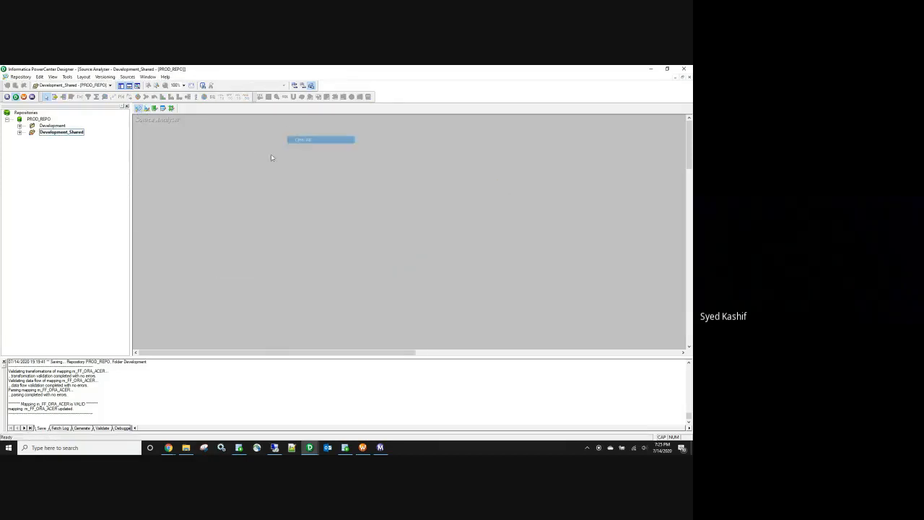
Step: Import EMP_FORD_CA as a flat-file source, taking field names from the first line
click(127, 77)
click(144, 93)
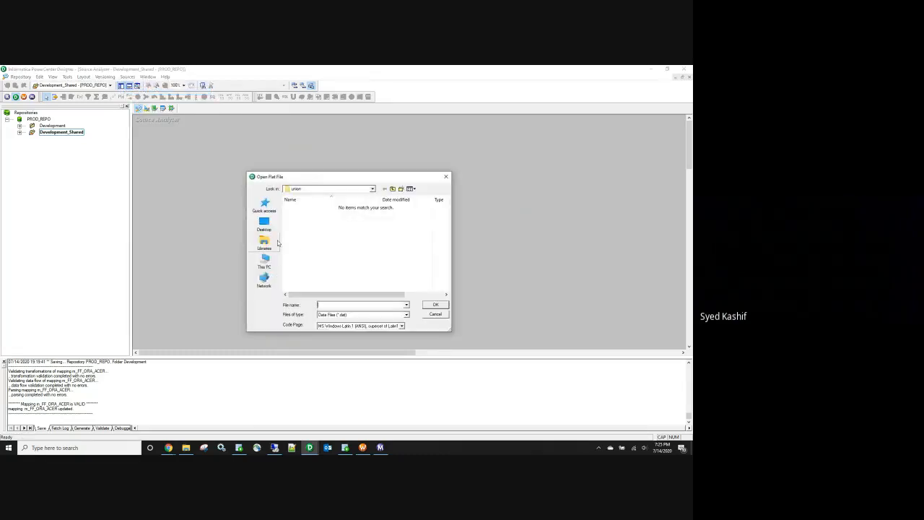
click(407, 315)
click(376, 325)
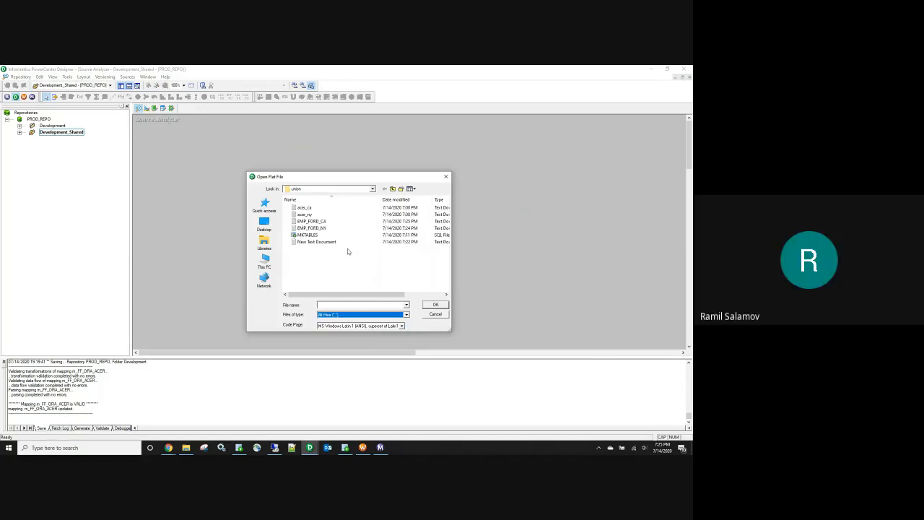
click(322, 220)
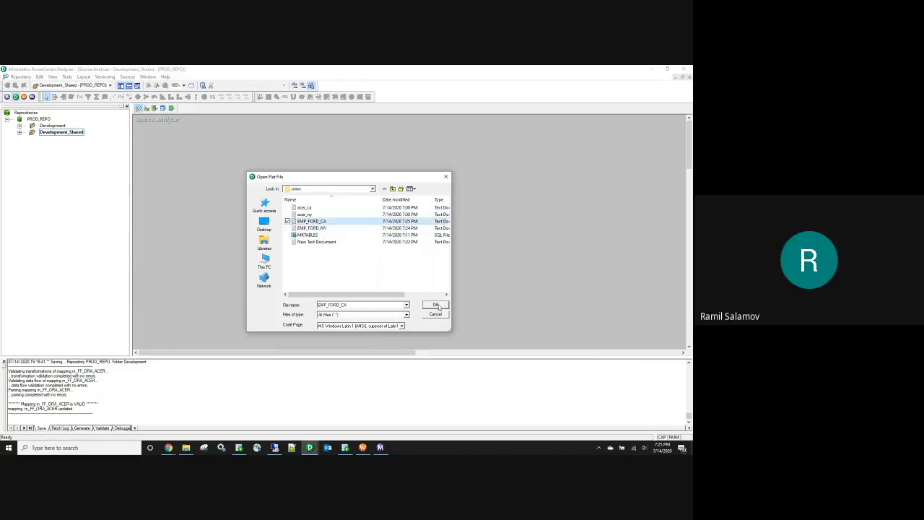
click(436, 305)
click(360, 245)
click(352, 319)
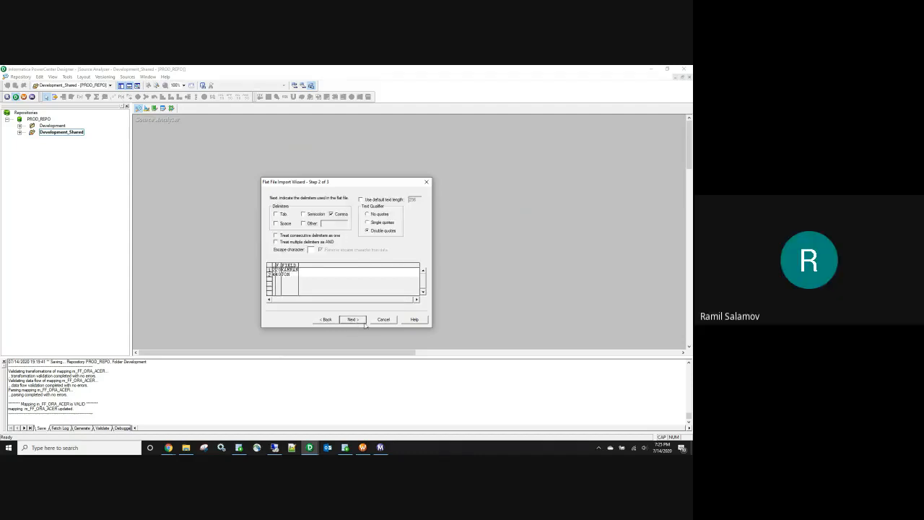
click(359, 322)
click(359, 322)
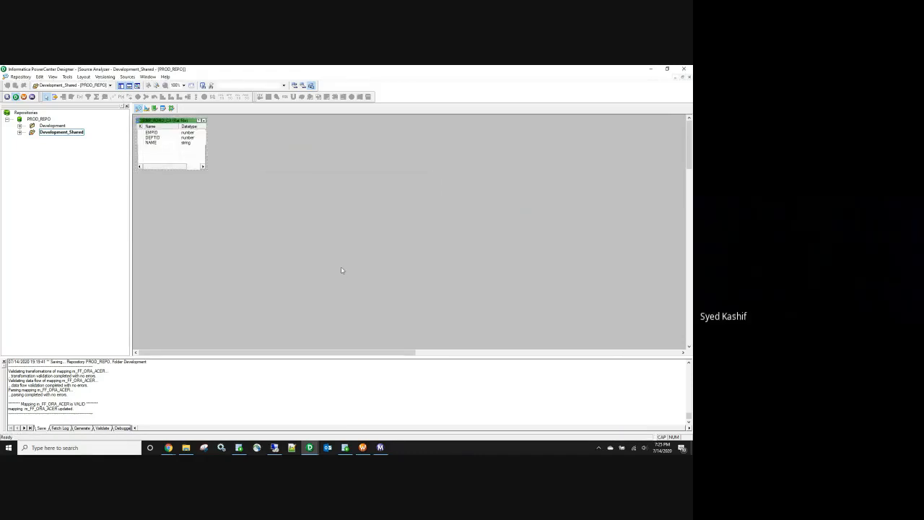
Step: Import EMP_FORD_NY as a flat-file source the same way and save both definitions
click(127, 77)
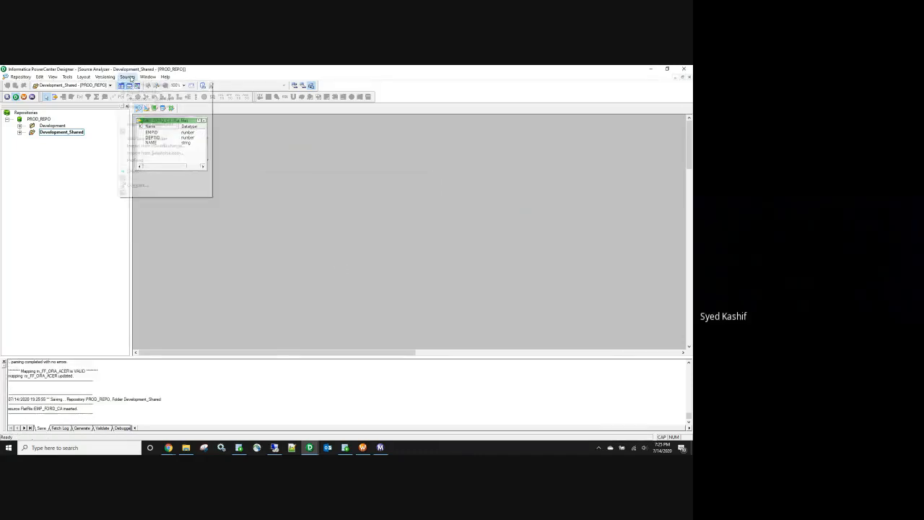
click(133, 92)
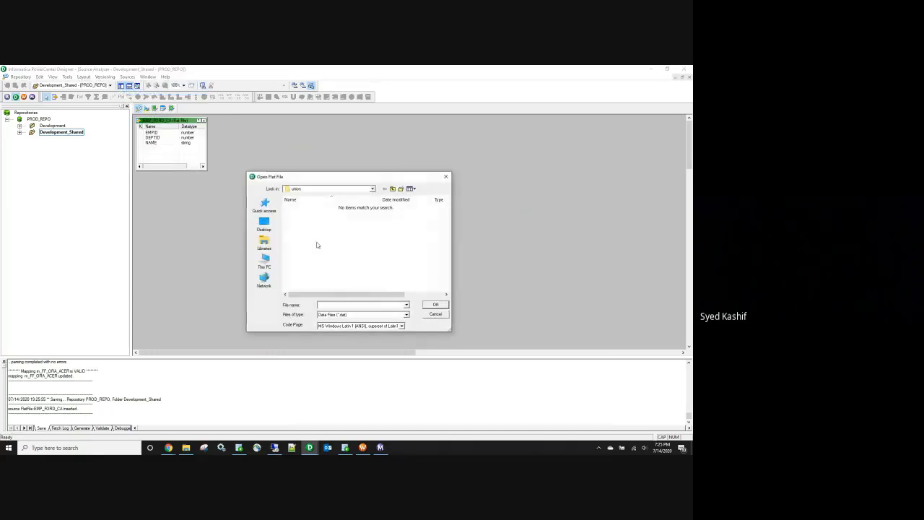
click(406, 315)
click(395, 326)
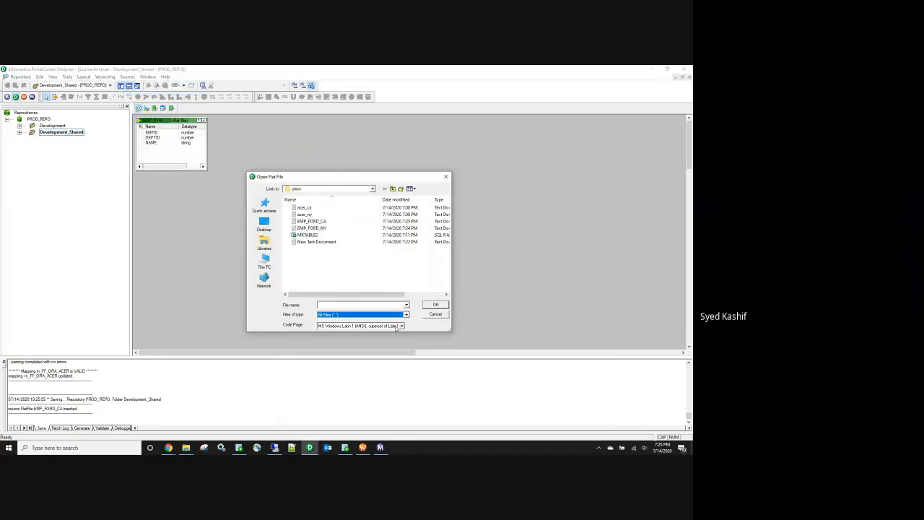
double_click(320, 228)
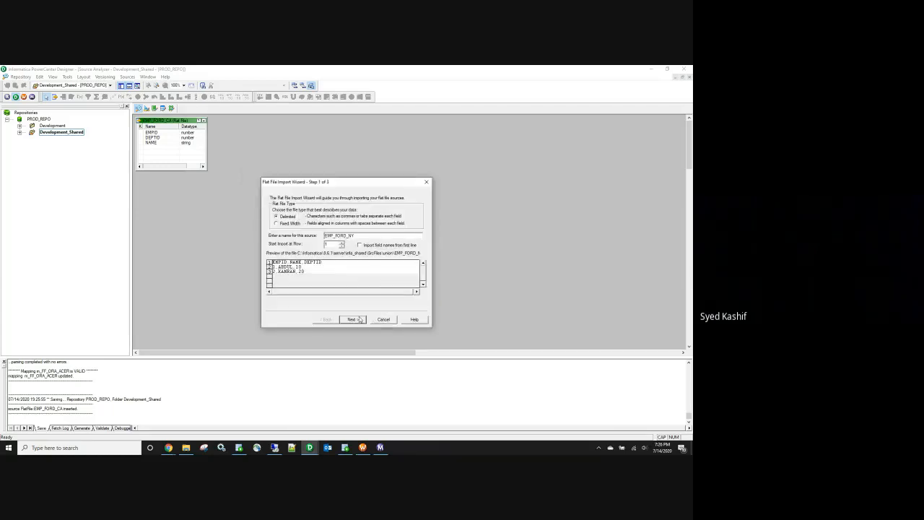
click(359, 245)
click(358, 320)
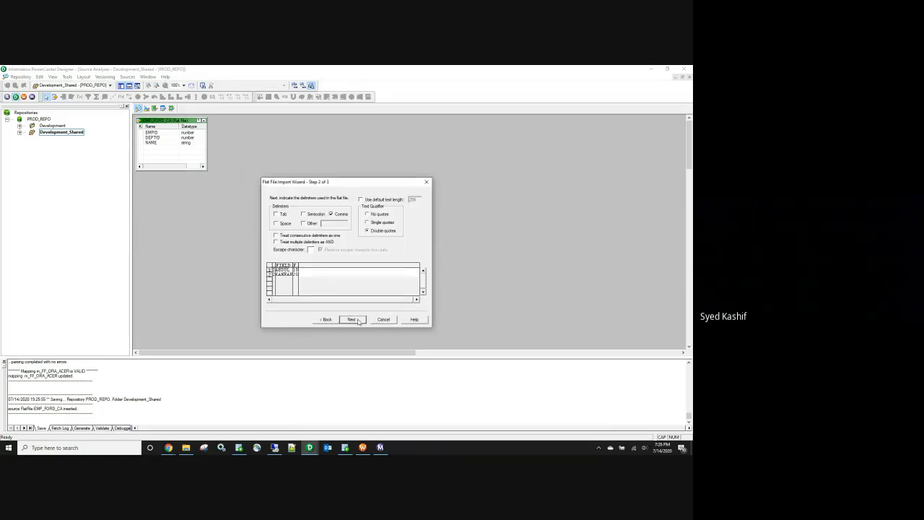
click(351, 319)
click(355, 321)
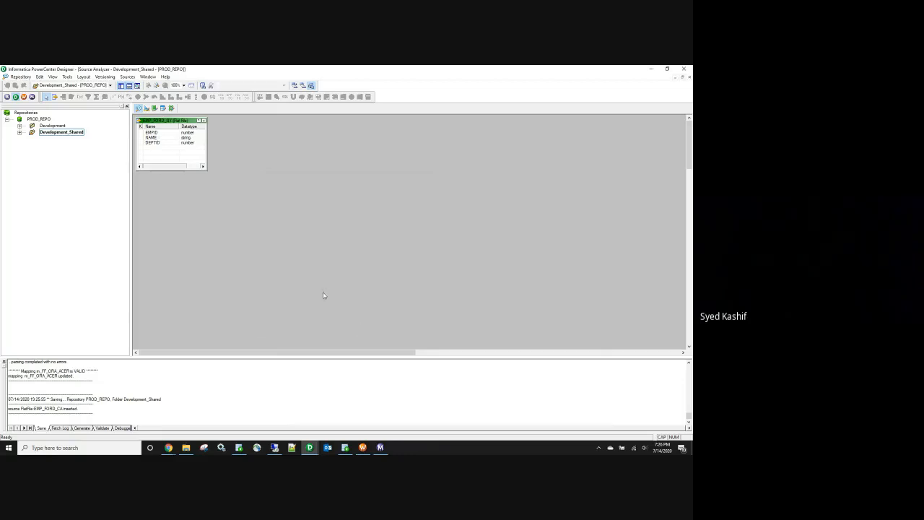
key(ctrl+s)
drag(189, 121, 200, 190)
click(185, 142)
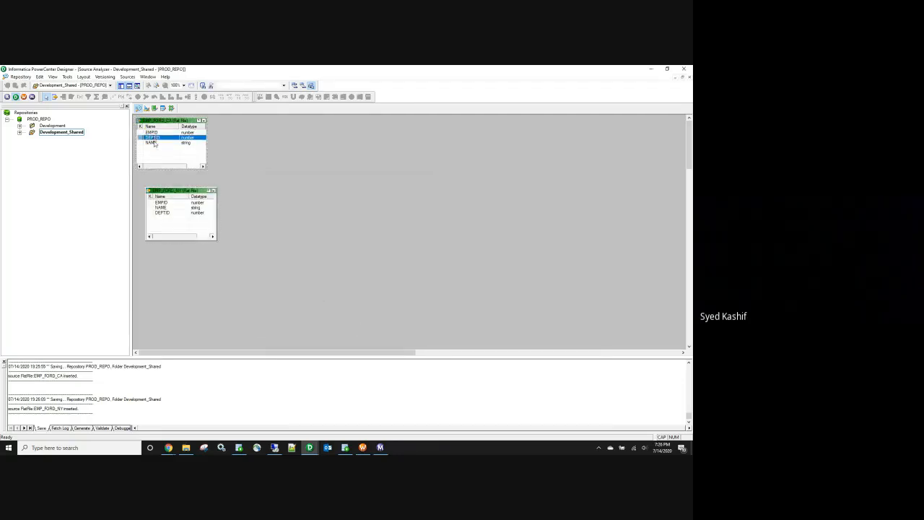
Step: Create a target table in Target Designer from the EMP_FORD_CA source definition
click(147, 108)
right_click(256, 143)
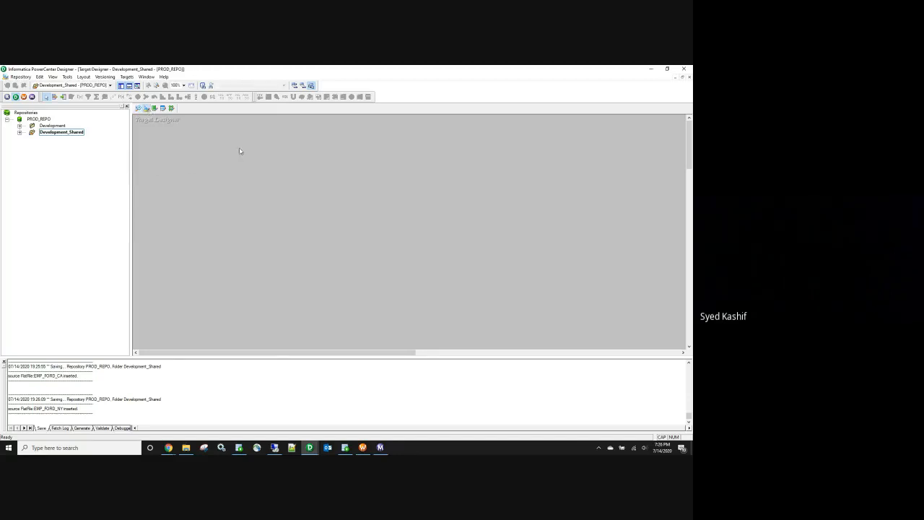
click(252, 145)
click(19, 133)
drag(94, 185, 259, 196)
click(286, 199)
double_click(289, 199)
Step: Rename the target table to EMP_FORD, with ODBC chosen as its database type
click(191, 209)
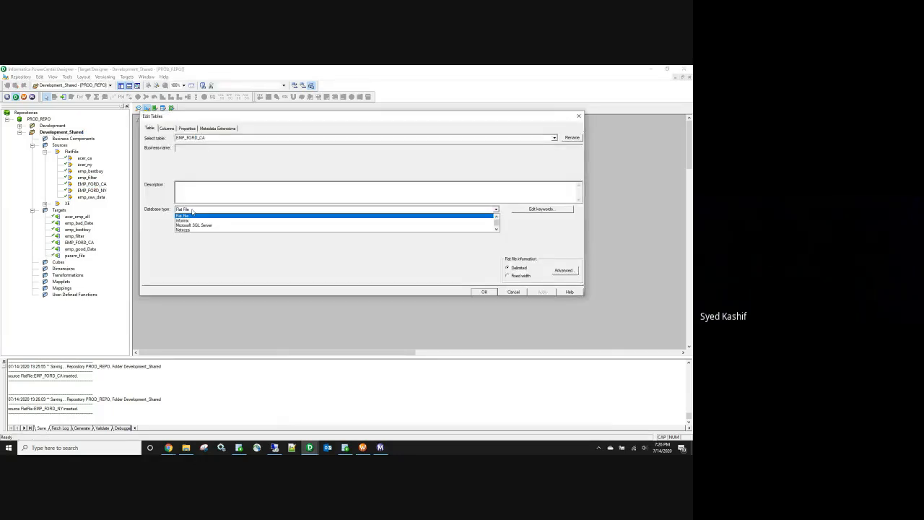
key(o)
key(o)
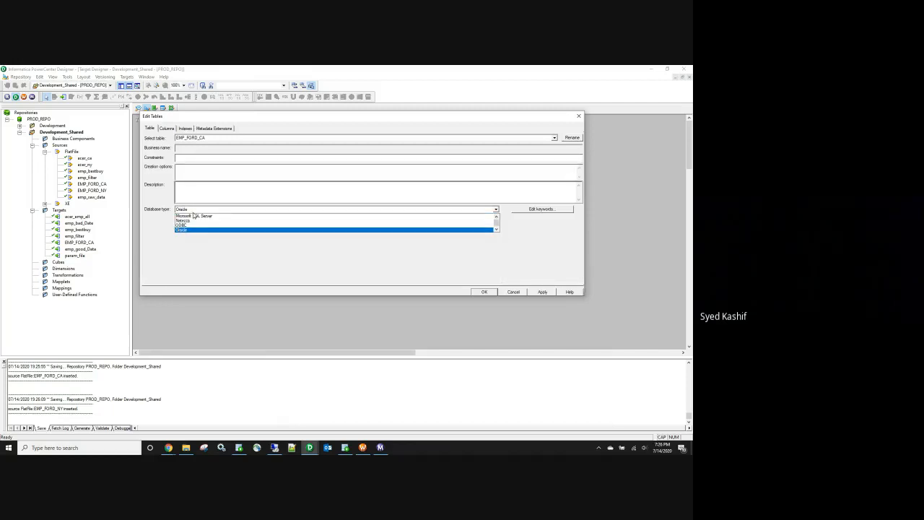
click(193, 226)
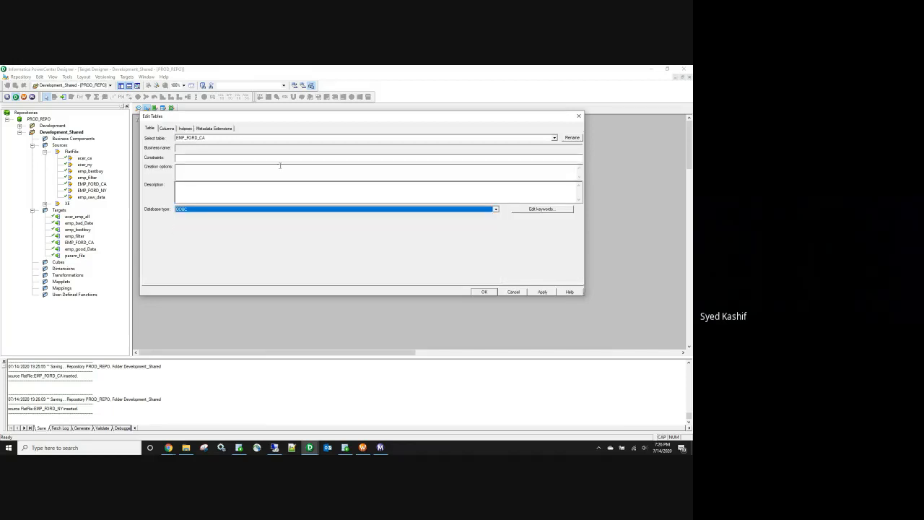
click(571, 137)
click(332, 206)
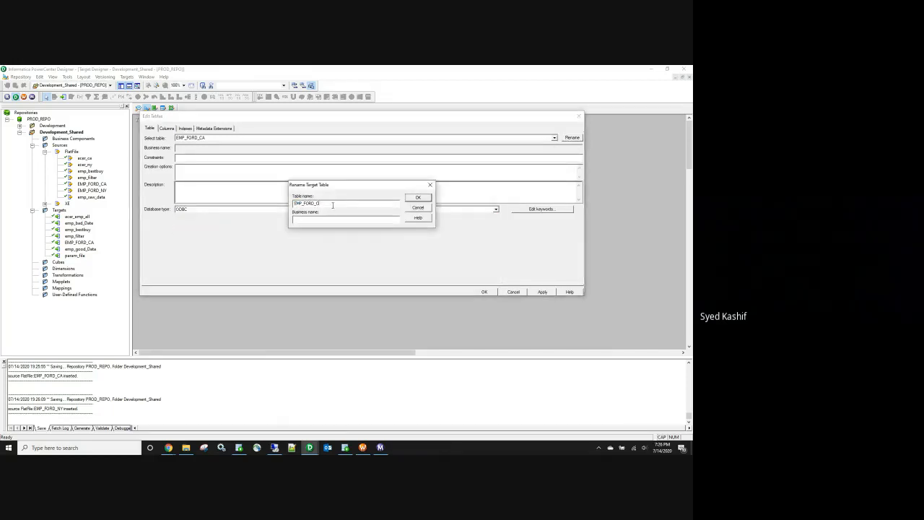
click(417, 197)
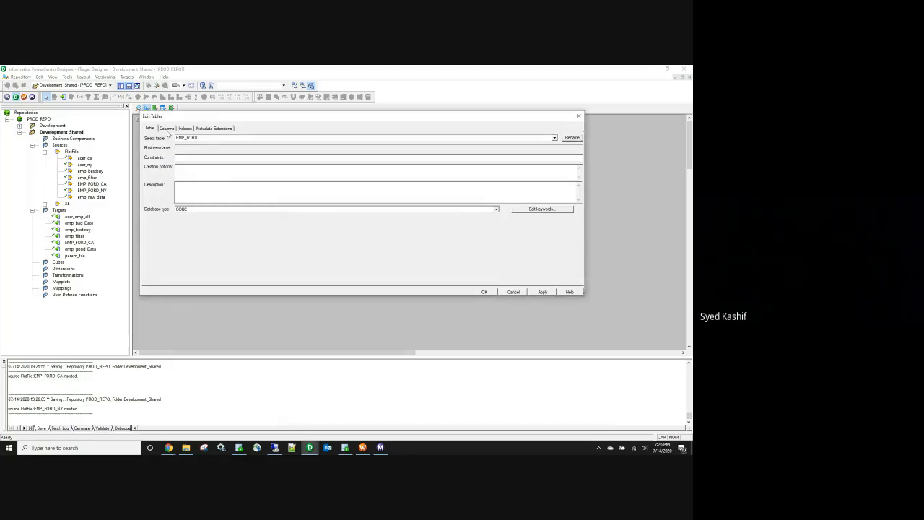
Step: Set the NAME column precision to 15 and save the EMP_FORD target
click(166, 128)
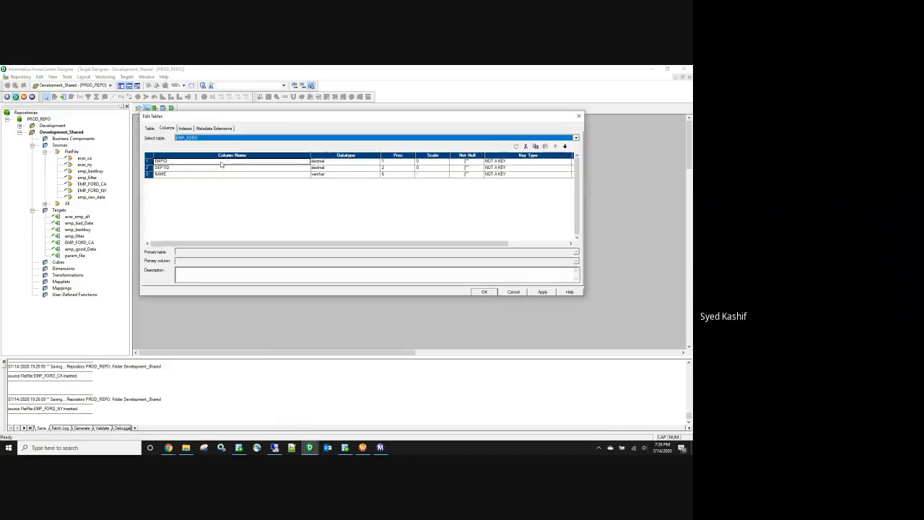
click(384, 175)
click(384, 176)
text(15)
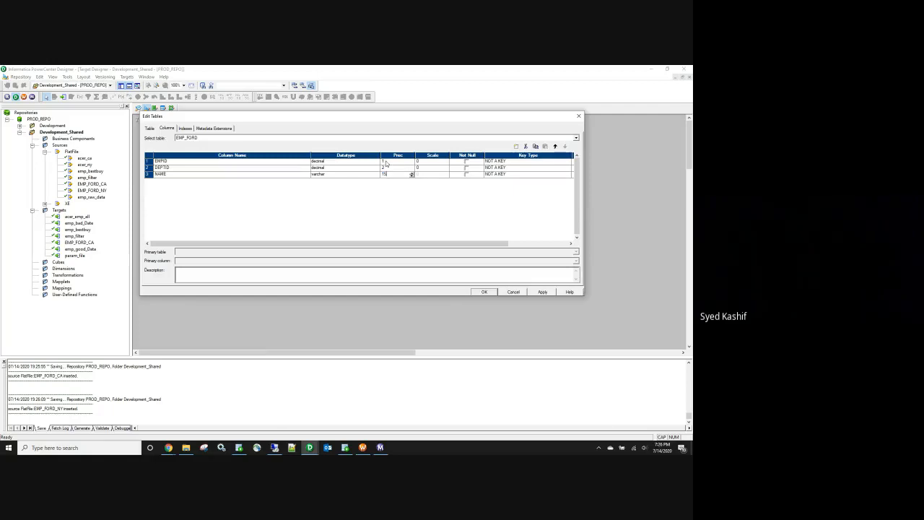
click(543, 292)
click(483, 291)
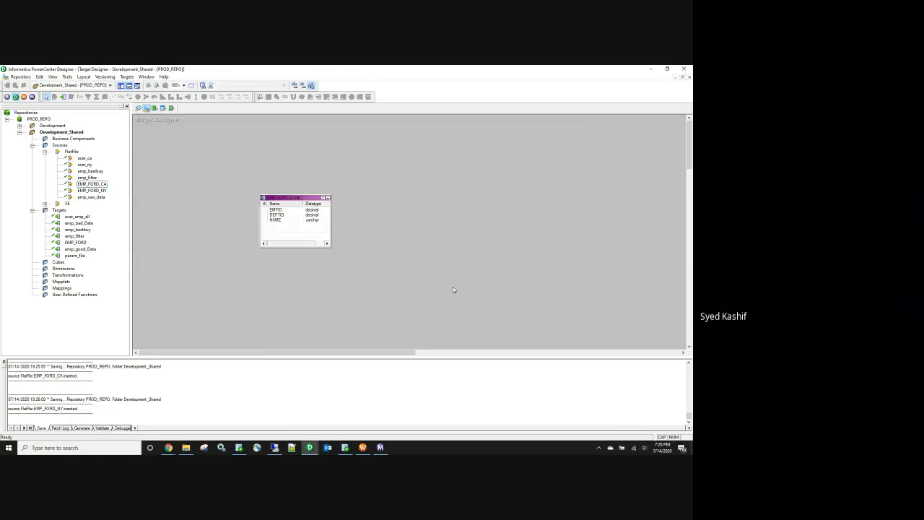
key(ctrl+s)
Step: Change the EMP_FORD target's database type to Oracle
click(95, 186)
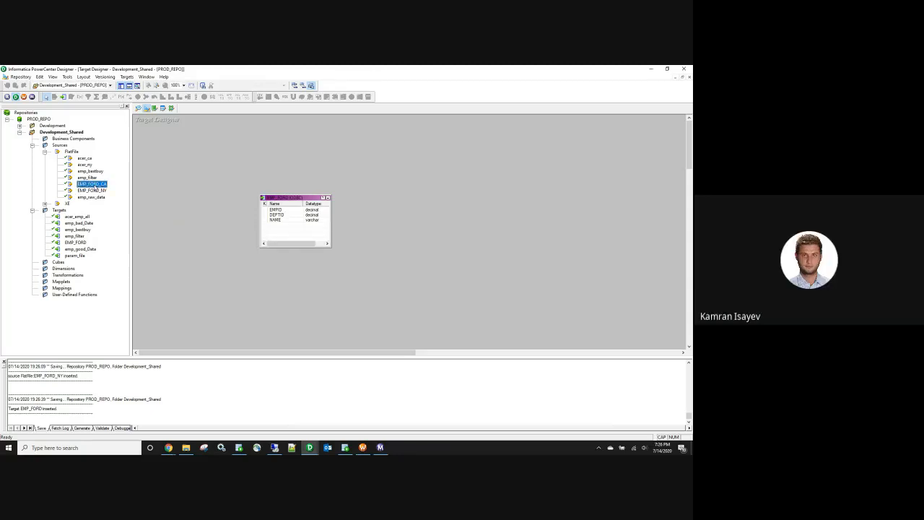
shift+click(94, 190)
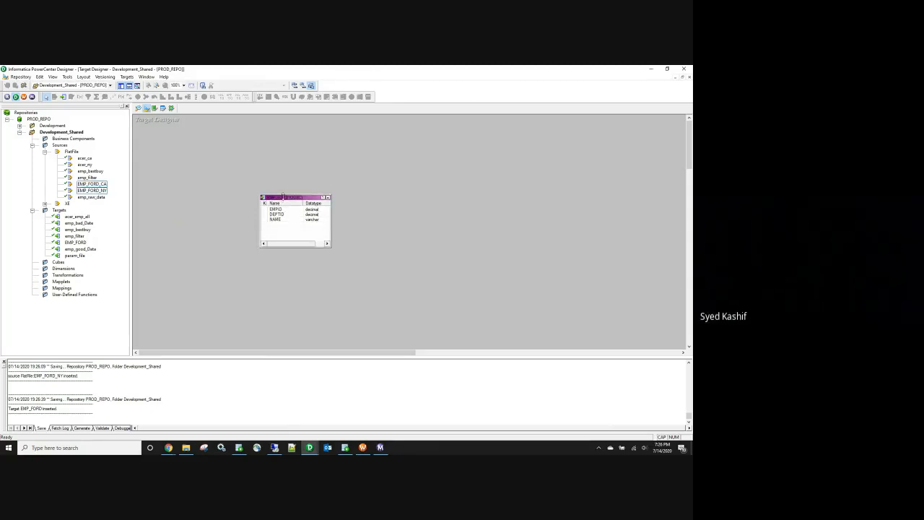
double_click(283, 201)
click(207, 210)
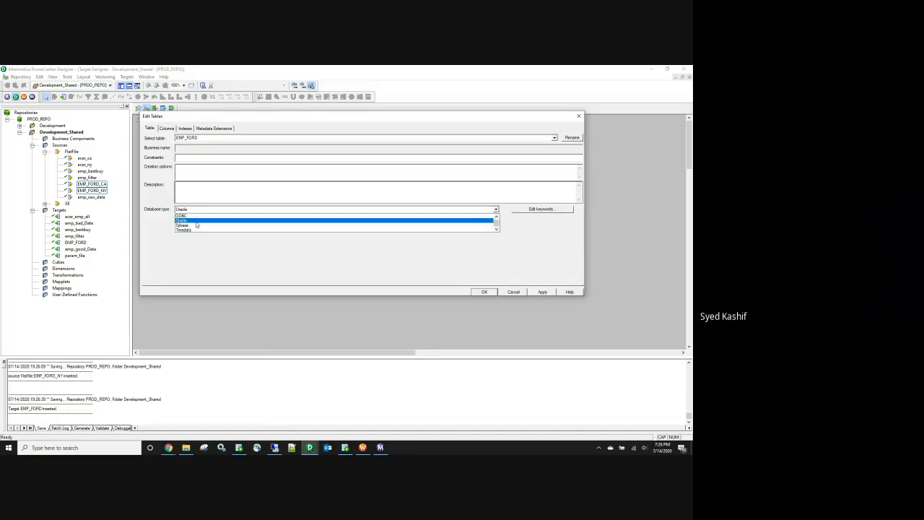
click(204, 220)
click(536, 292)
click(484, 292)
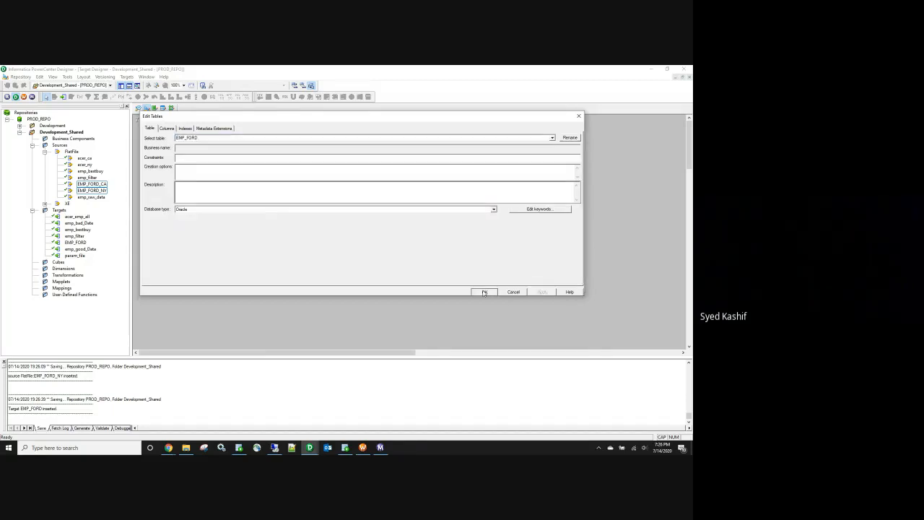
Step: Generate and execute the MKTABLES.SQL script, overwriting the old one, to create EMP_FORD
click(126, 77)
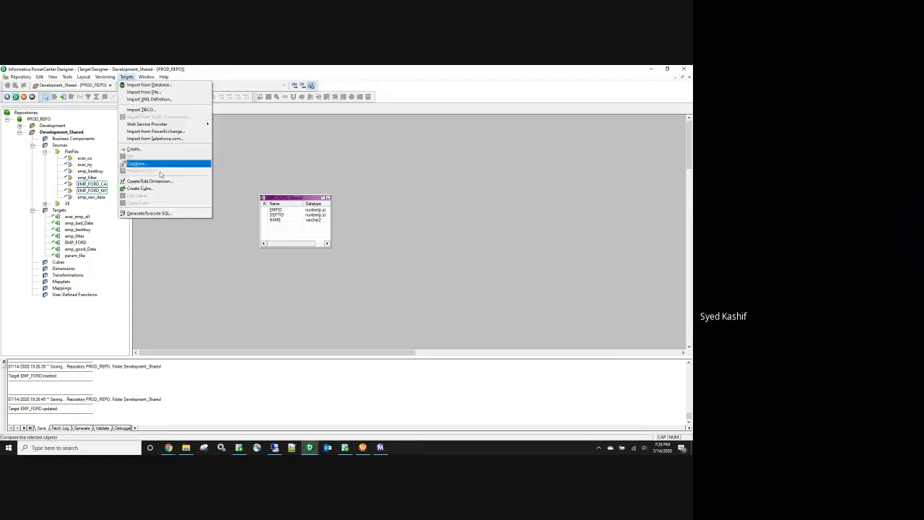
click(165, 214)
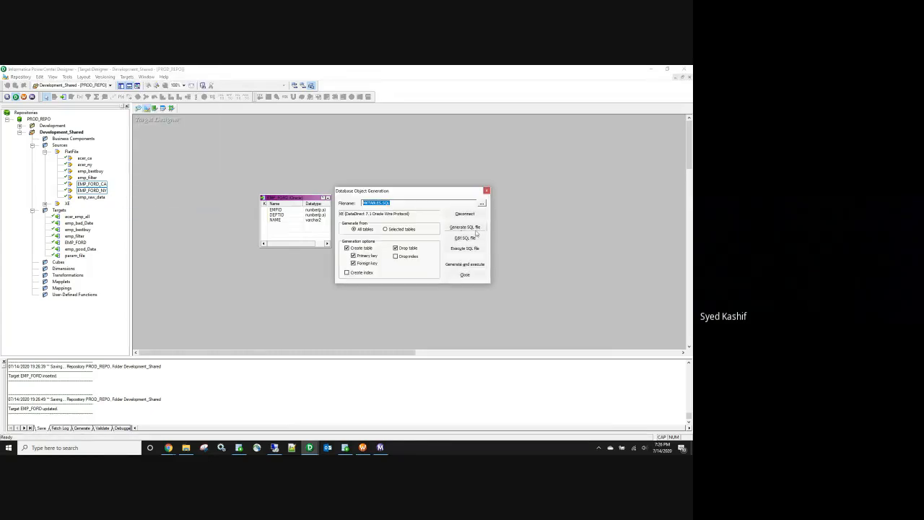
click(477, 265)
click(438, 253)
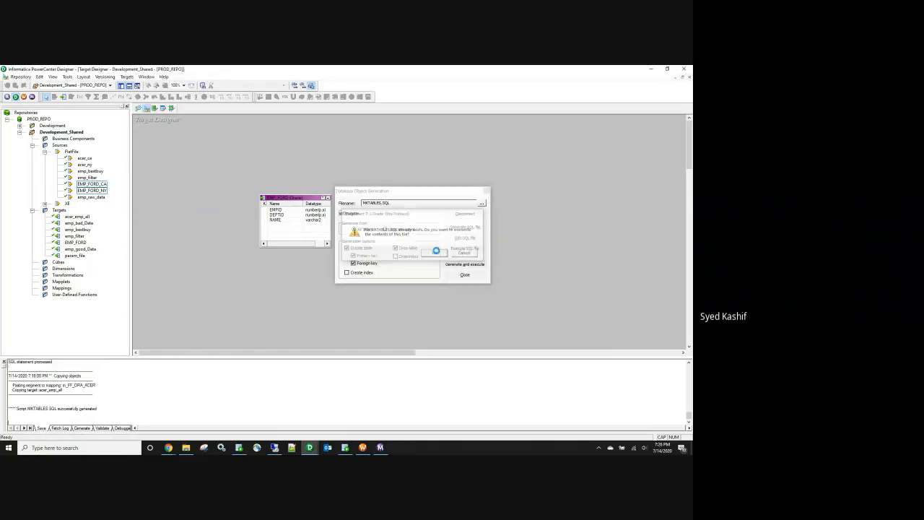
click(464, 275)
key(ctrl+s)
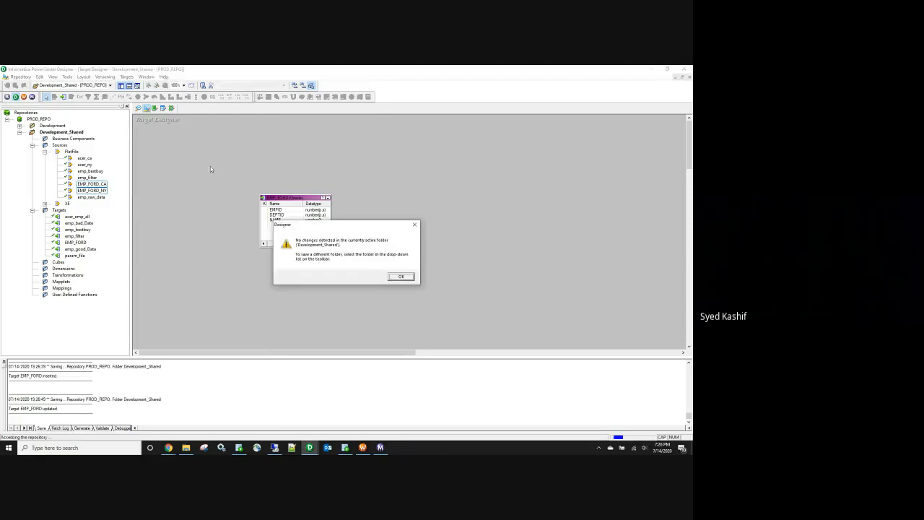
click(401, 277)
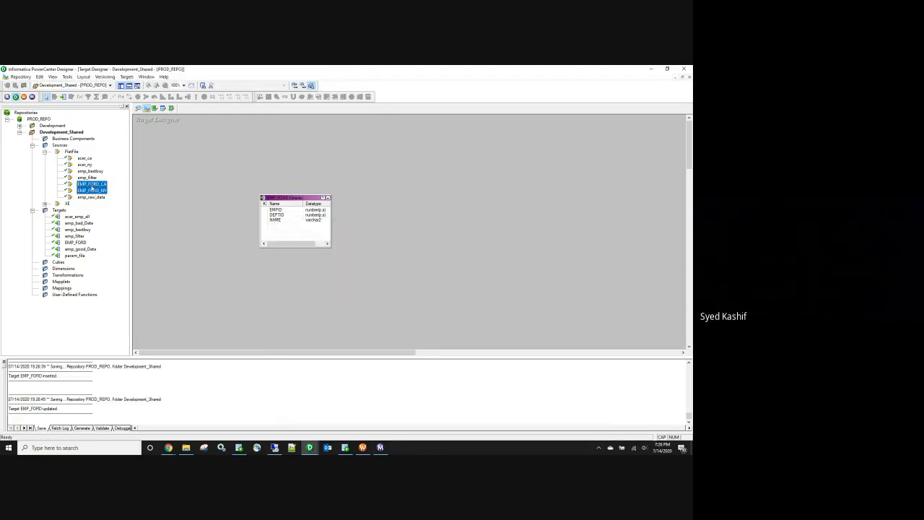
Step: Add Development shortcuts to the EMP_FORD_CA/NY sources and EMP_FORD target, then open Development
drag(81, 184, 242, 259)
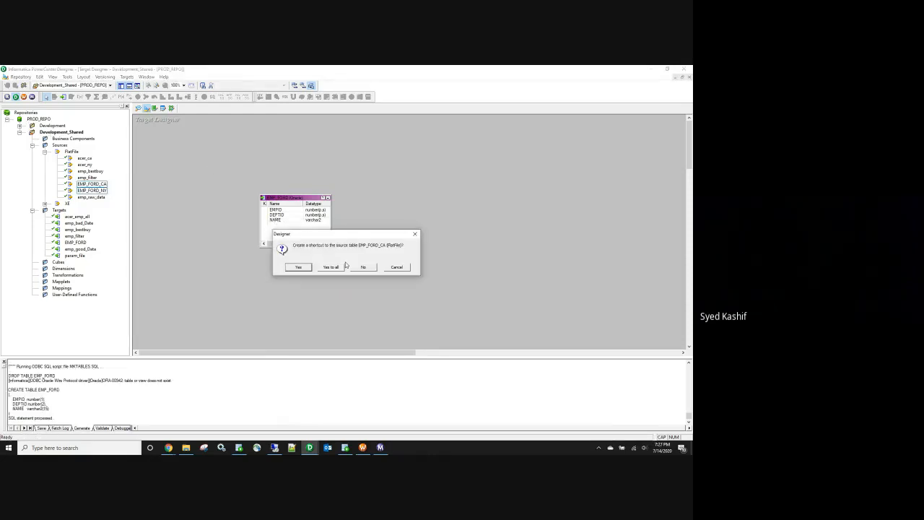
key(Escape)
click(76, 242)
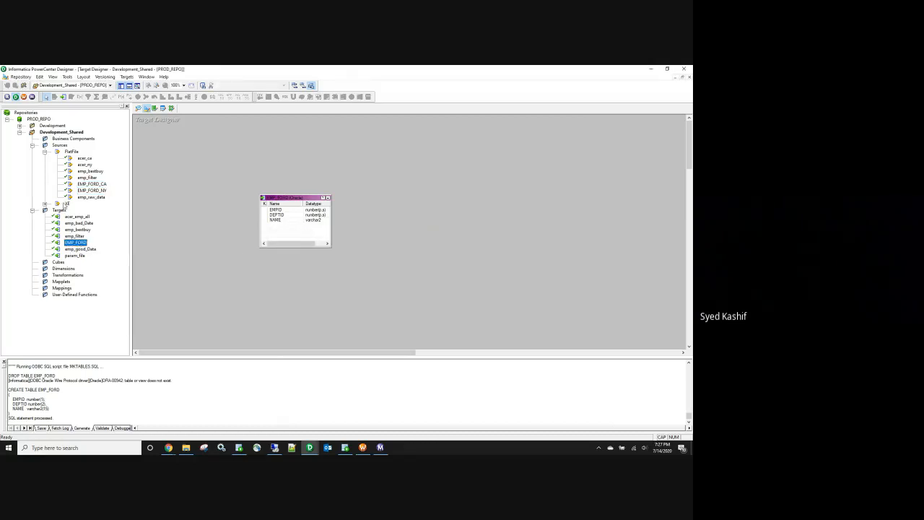
drag(81, 244, 58, 127)
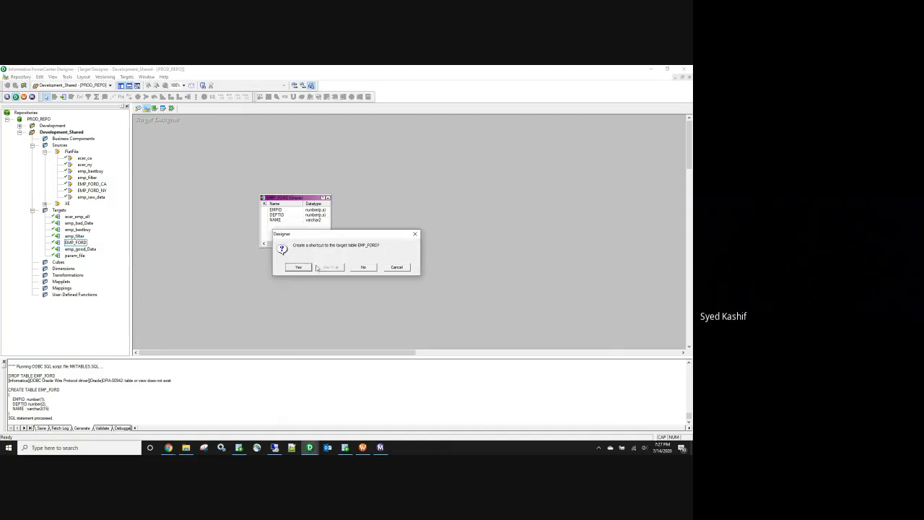
key(Escape)
click(20, 132)
double_click(52, 125)
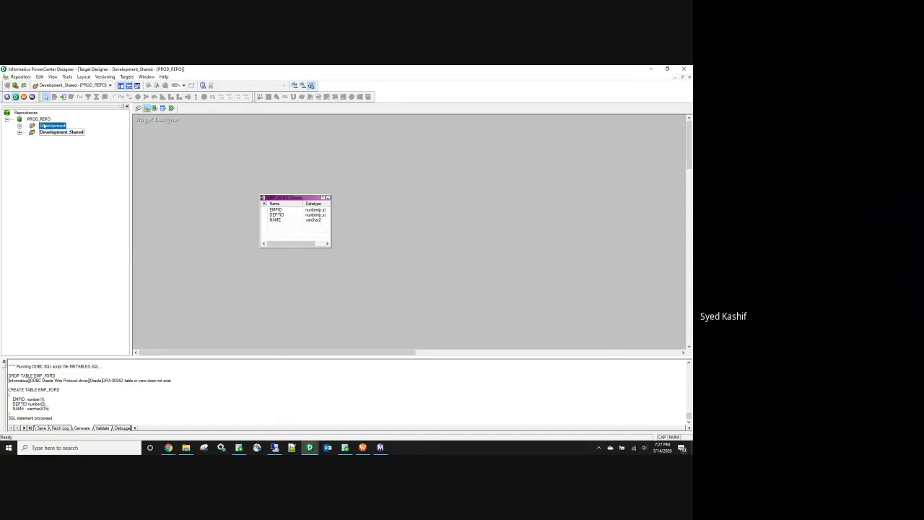
Step: Clear the Source Analyzer canvas and place the CA and NY source shortcuts on it
click(139, 108)
right_click(228, 132)
click(248, 144)
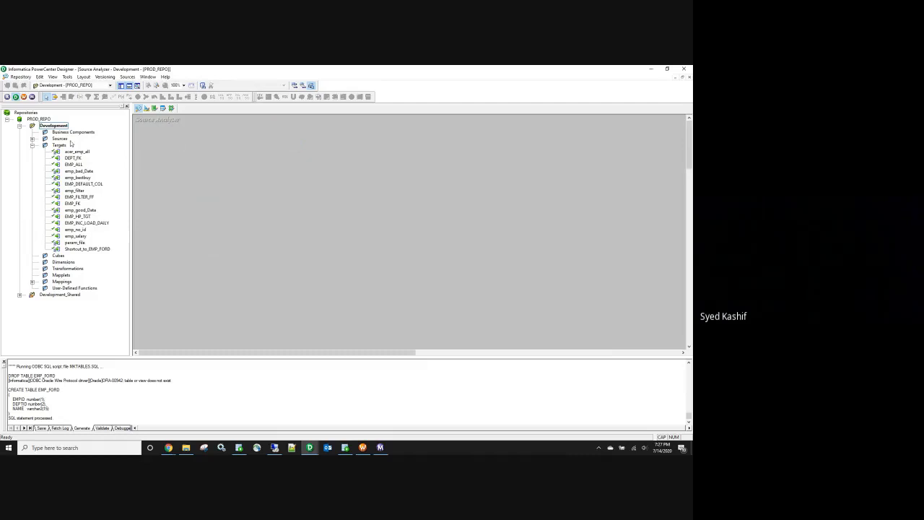
click(32, 145)
click(31, 139)
click(102, 216)
shift+click(101, 223)
drag(102, 223, 285, 234)
Step: Rename the CA source shortcut to EMP_FORD_CA by removing its Shortcut_to_ prefix
click(286, 242)
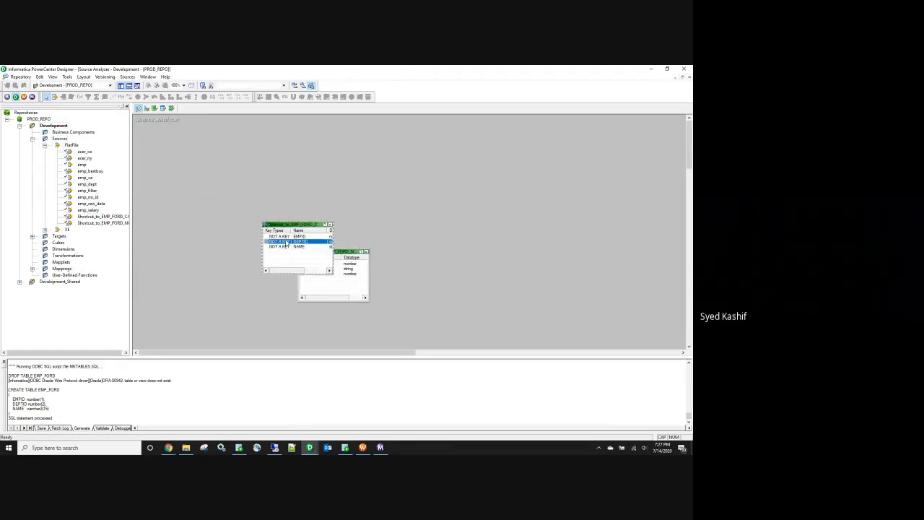
double_click(286, 242)
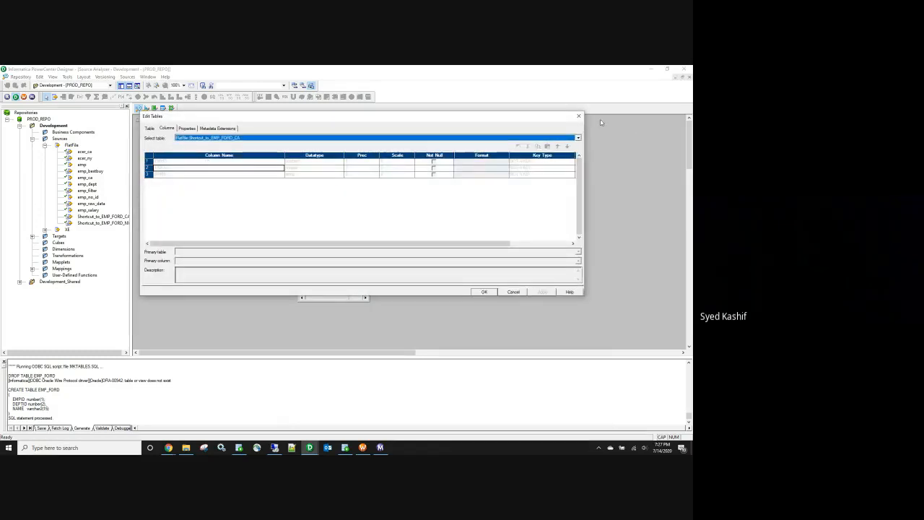
click(579, 115)
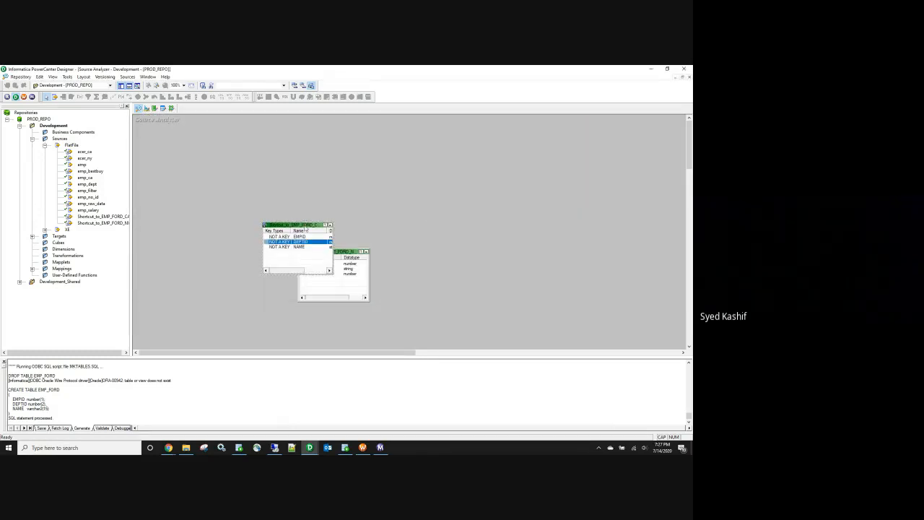
drag(302, 230, 318, 199)
double_click(309, 209)
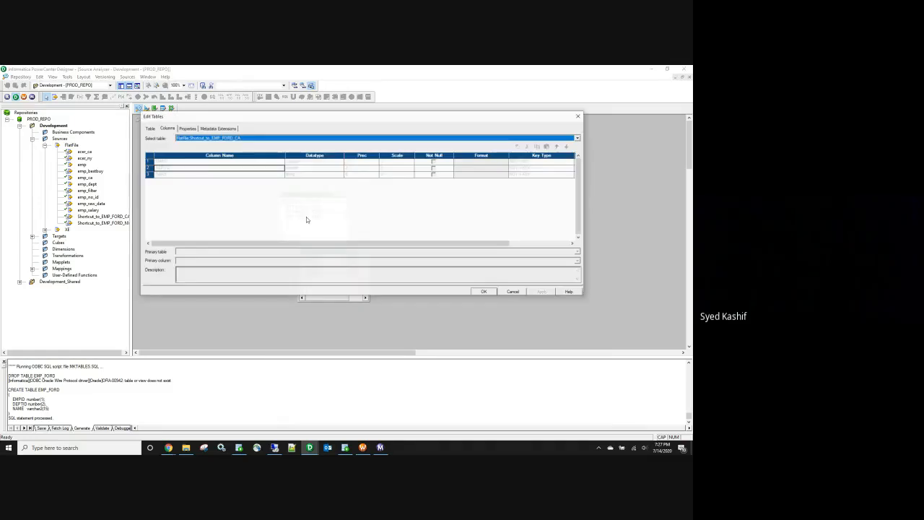
click(149, 128)
click(569, 137)
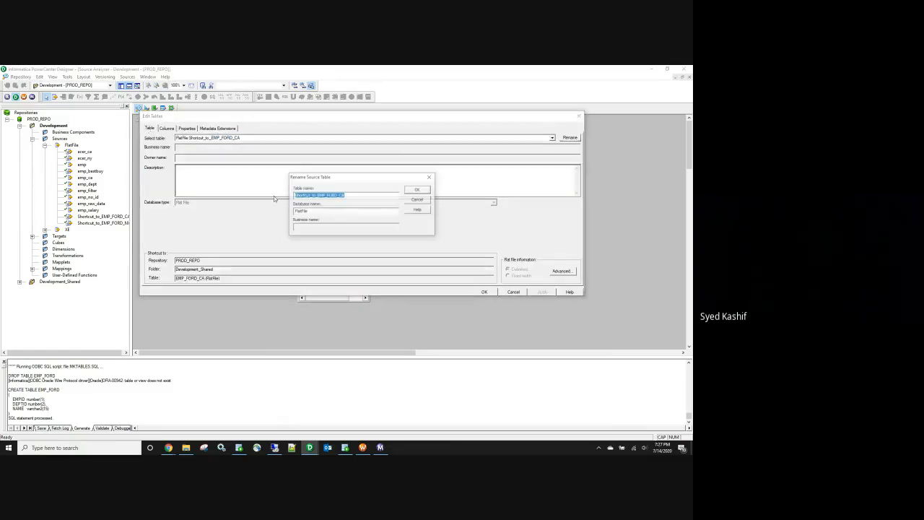
drag(316, 194, 294, 195)
key(Delete)
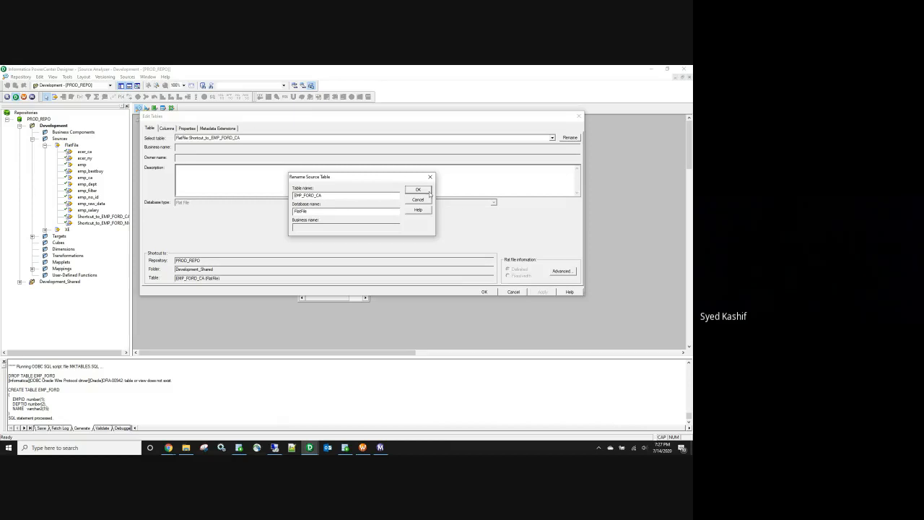
click(428, 192)
click(484, 291)
Step: Rename the NY source shortcut to EMP_FORD_NY and save the repository
double_click(308, 252)
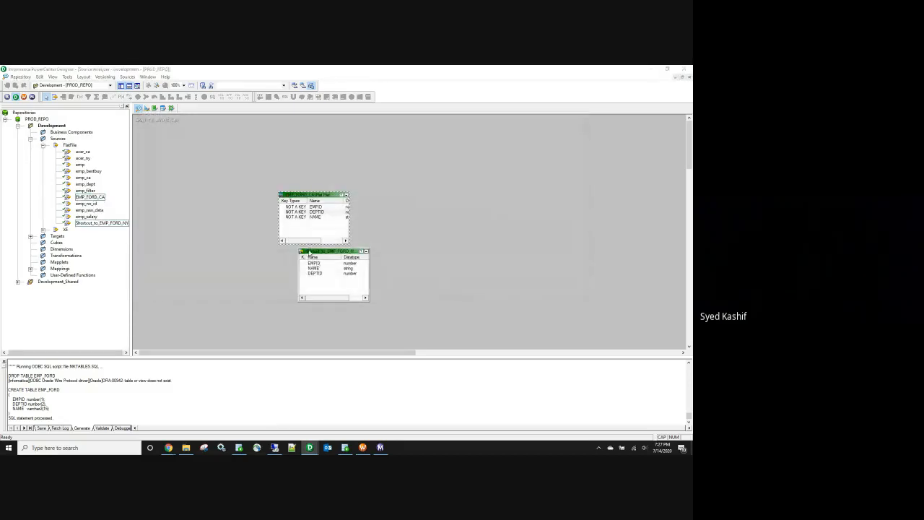
click(572, 137)
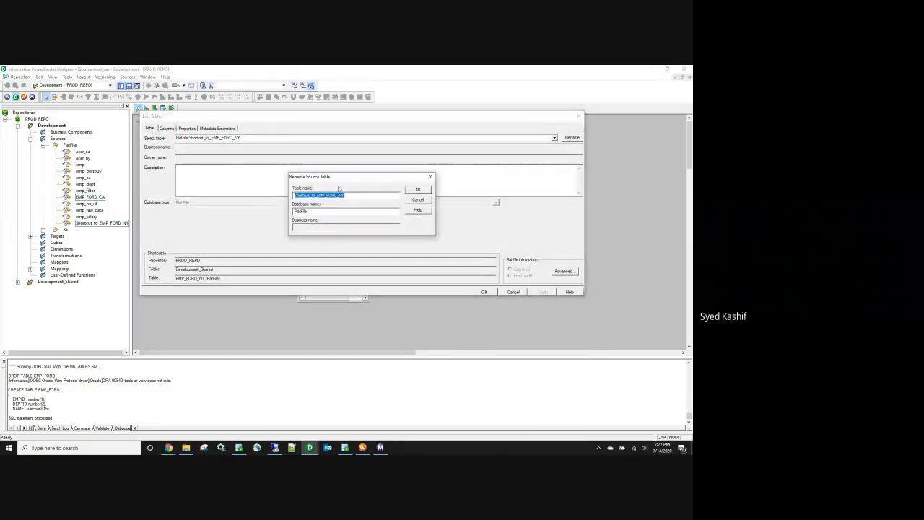
click(318, 196)
key(BackSpace)
key(BackSpace)
key(BackSpace)
key(BackSpace)
key(BackSpace)
key(BackSpace)
key(BackSpace)
key(BackSpace)
key(BackSpace)
key(BackSpace)
key(BackSpace)
key(BackSpace)
click(417, 191)
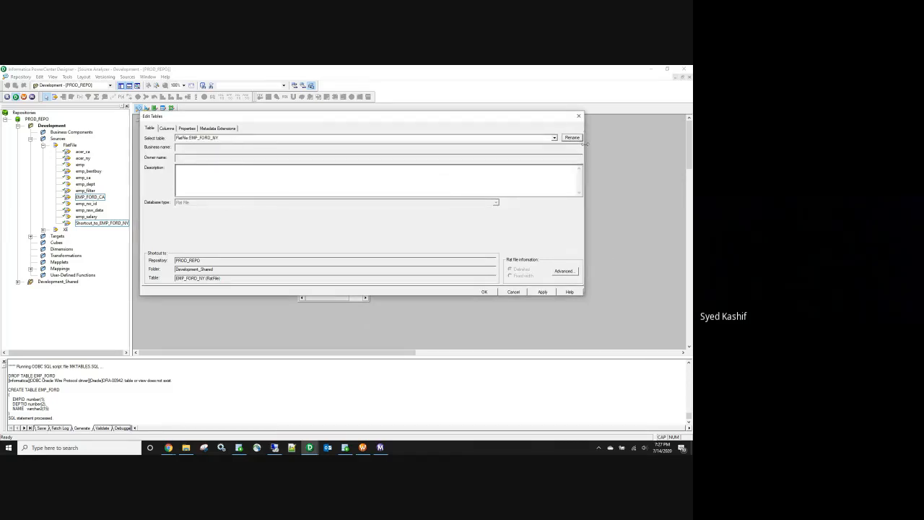
click(543, 292)
click(484, 292)
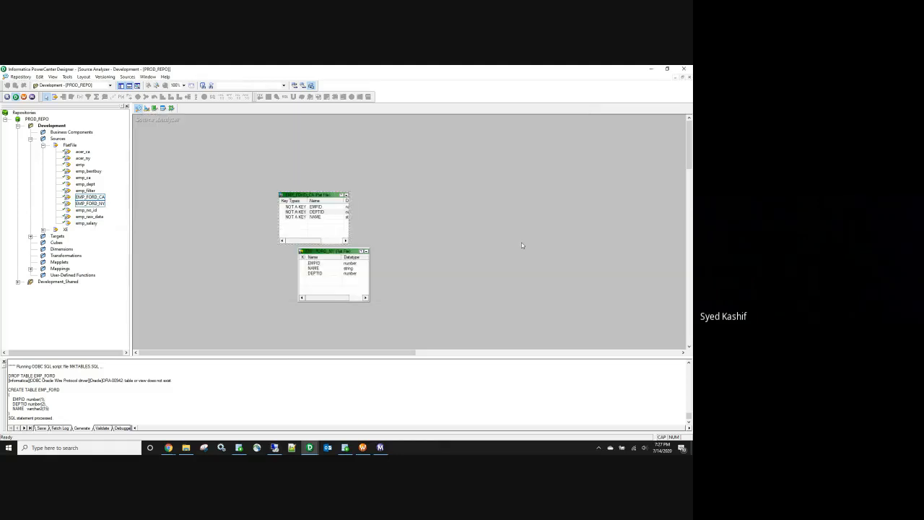
key(ctrl+s)
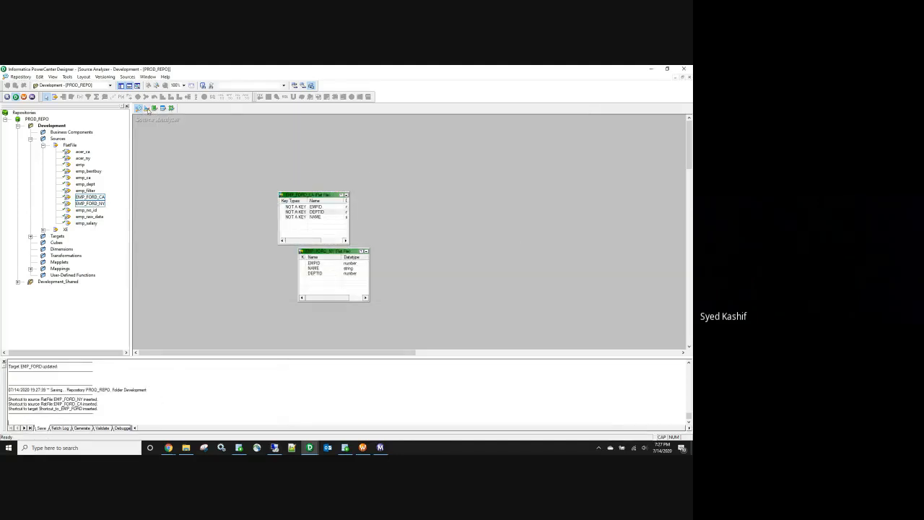
Step: Clear the Target Designer canvas and expand the Targets folder in the navigator
click(146, 107)
right_click(194, 145)
click(223, 156)
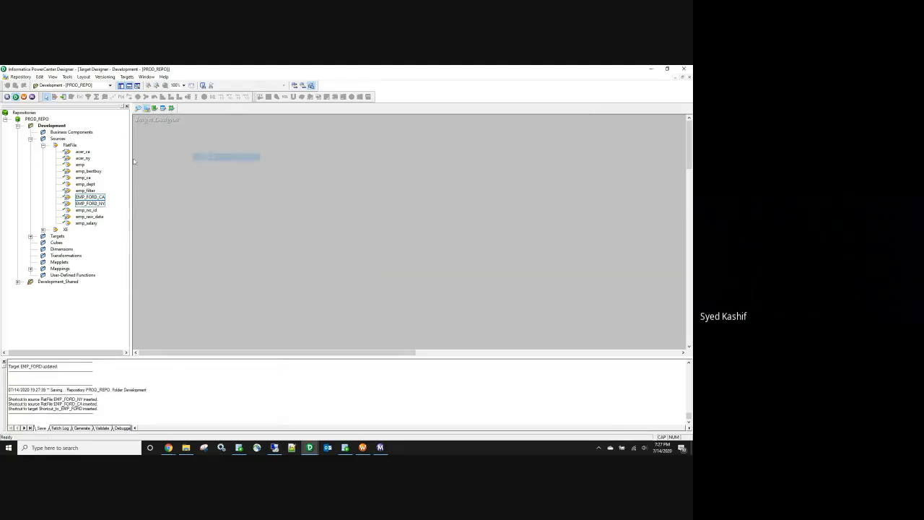
click(42, 145)
click(30, 139)
click(31, 145)
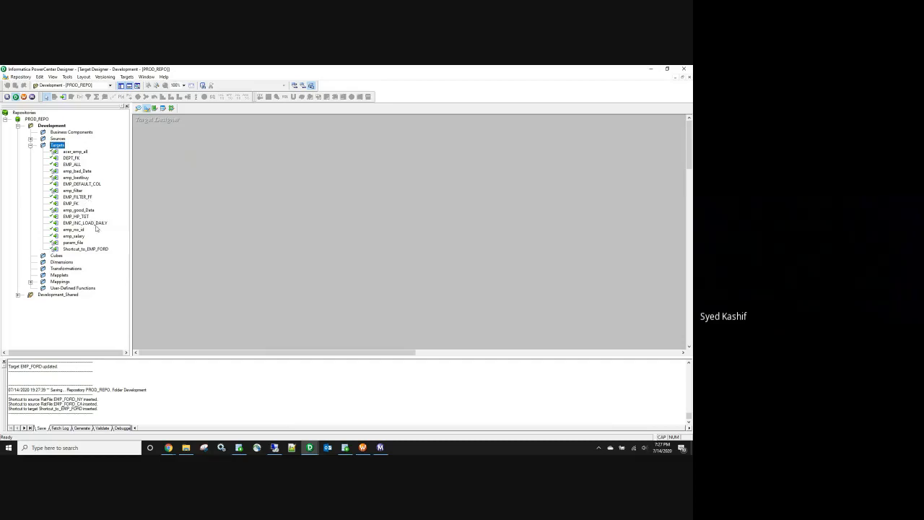
Step: Place Shortcut_to_EMP_FORD on the target canvas, rename it EMP_FORD, and save
drag(96, 249, 228, 233)
double_click(252, 237)
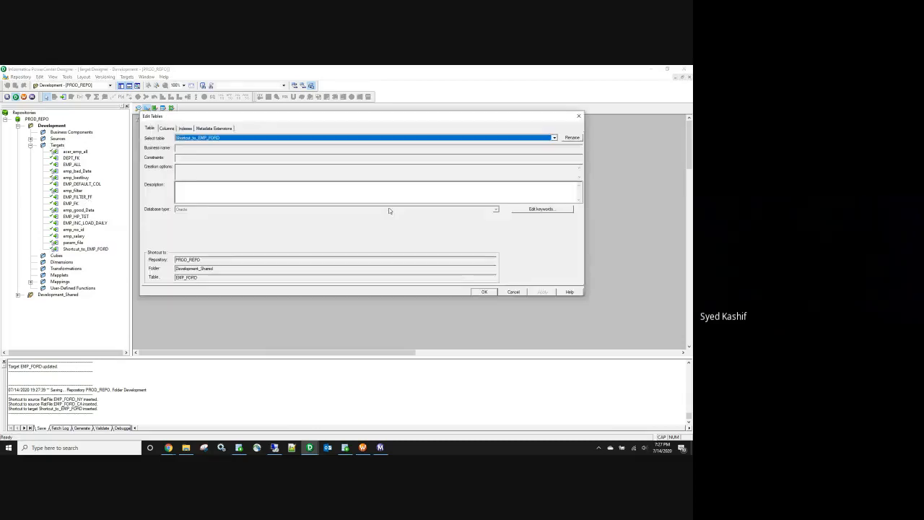
click(572, 137)
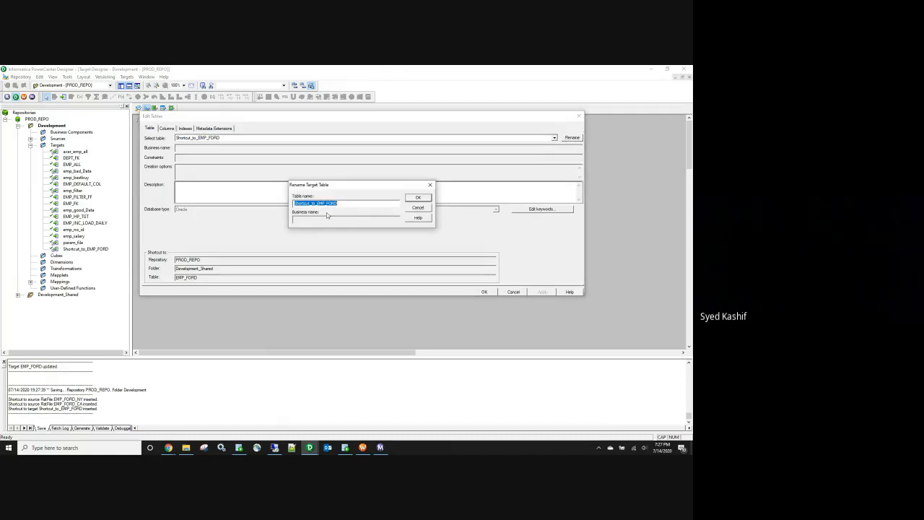
click(317, 203)
key(BackSpace)
key(BackSpace)
key(BackSpace)
key(BackSpace)
key(BackSpace)
key(BackSpace)
key(BackSpace)
key(BackSpace)
key(BackSpace)
key(BackSpace)
key(BackSpace)
key(BackSpace)
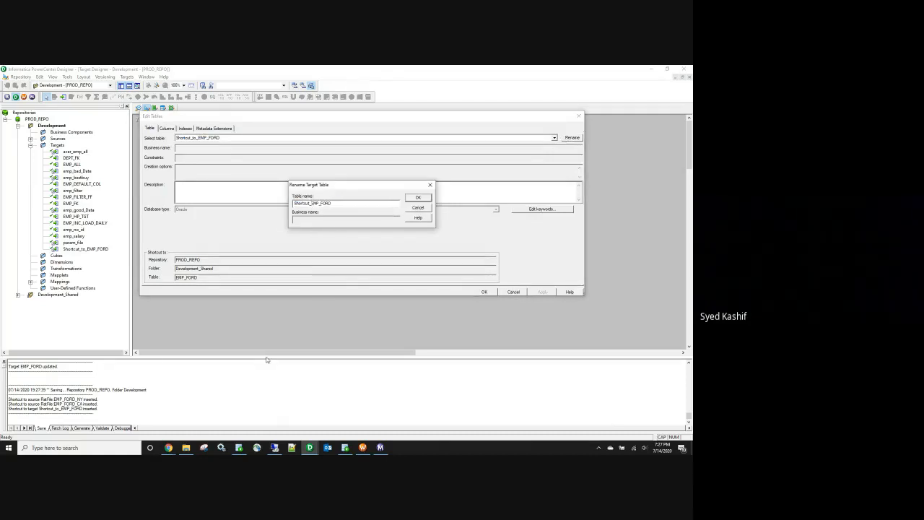
key(Return)
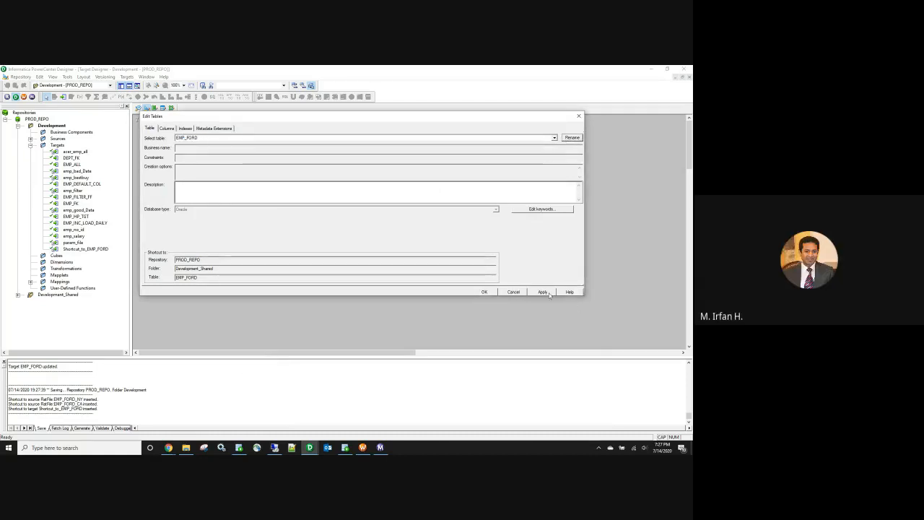
click(485, 292)
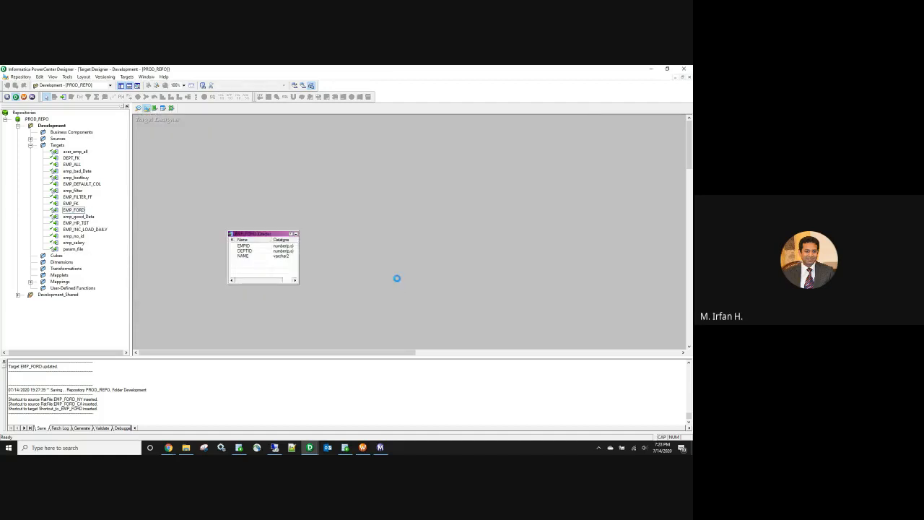
key(ctrl+s)
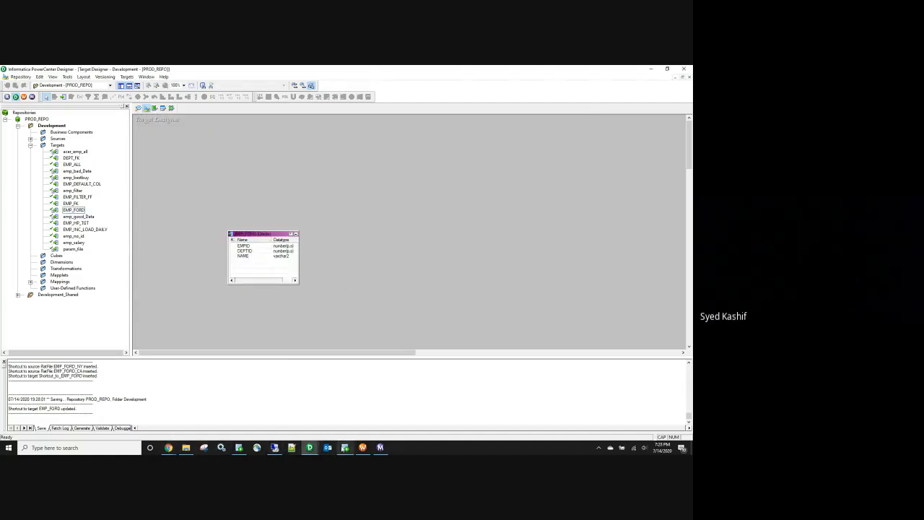
Step: Review the Batch-10.xlsx spreadsheet in Chrome, then return to PowerCenter's Mapping Designer
mouse_move(168, 448)
click(108, 417)
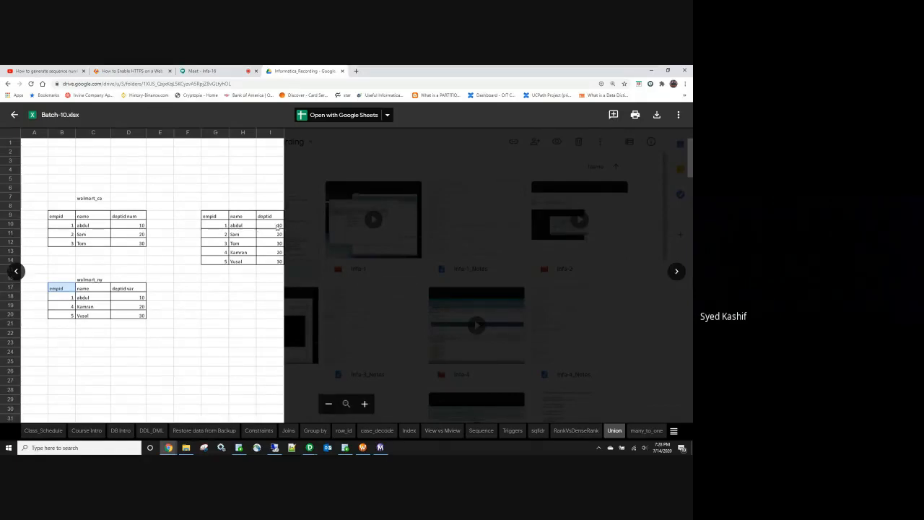
click(651, 70)
click(137, 85)
Step: Create a new mapping named m_FF_ORA_FORD
click(131, 76)
click(138, 87)
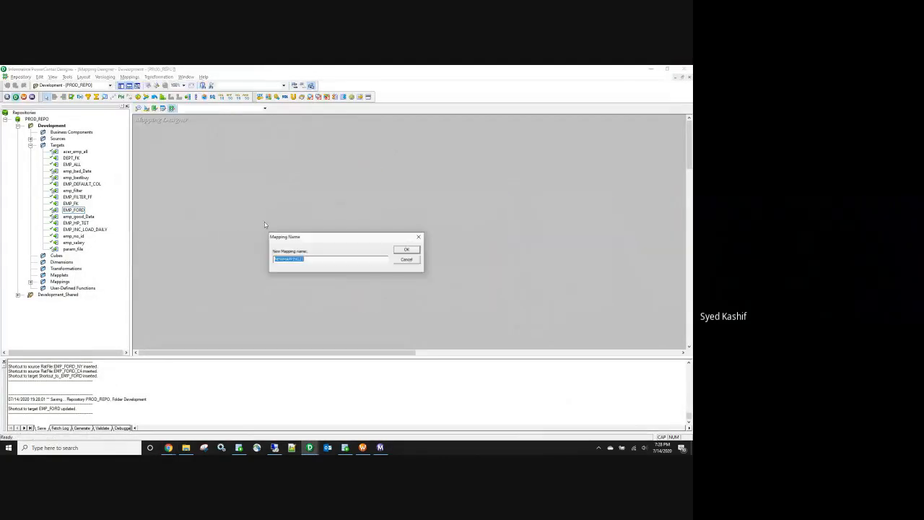
text(M)
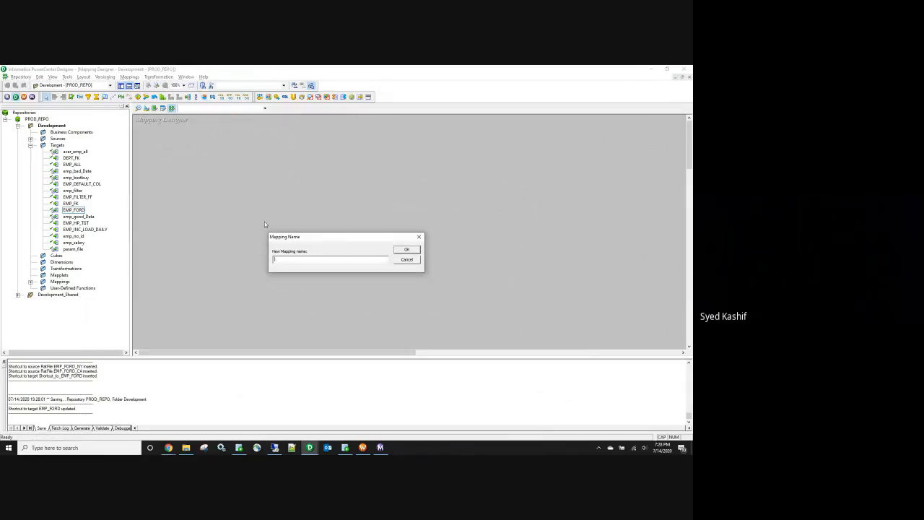
text(_FF_ORA_FORD)
click(405, 250)
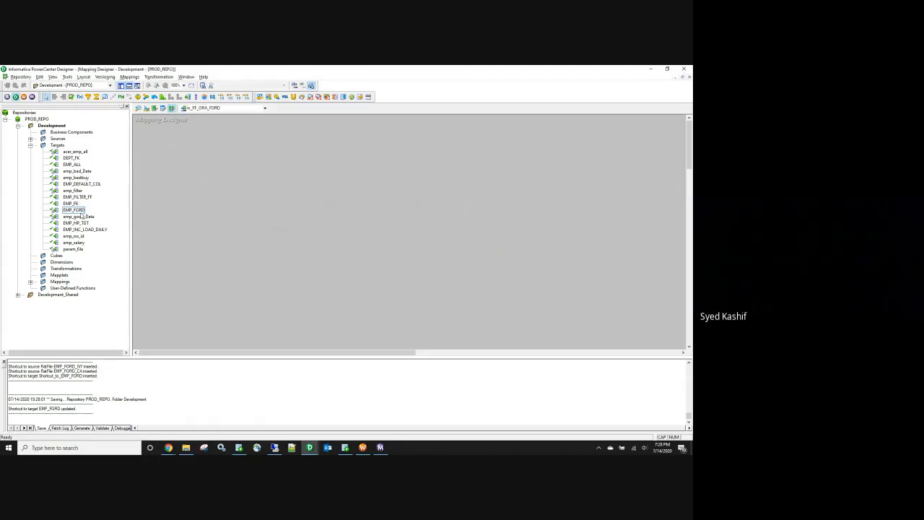
Step: Add the EMP_FORD target and the EMP_FORD_CA and EMP_FORD_NY sources to the mapping
drag(73, 209, 346, 213)
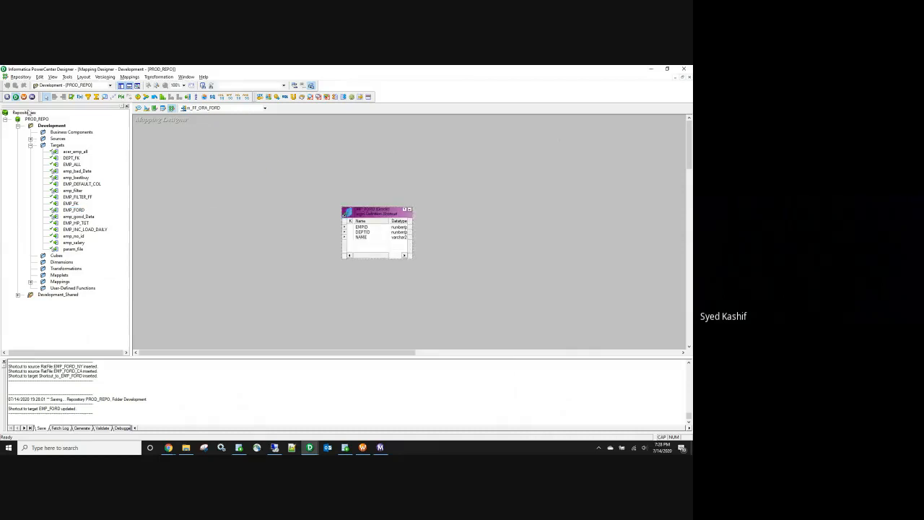
click(30, 145)
click(30, 138)
click(44, 145)
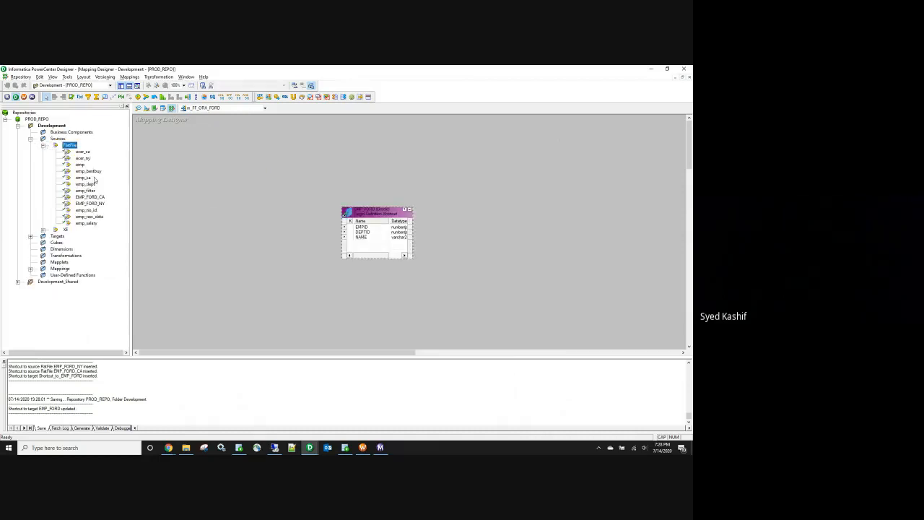
click(91, 197)
ctrl+click(91, 203)
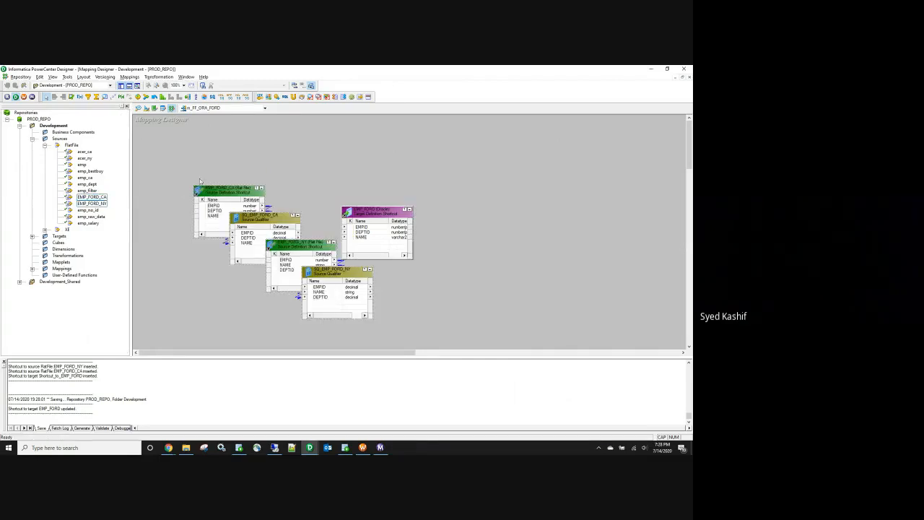
Step: Arrange the sources, qualifiers and EMP_FORD target neatly across the widened canvas
click(126, 107)
drag(246, 214, 499, 234)
drag(136, 219, 244, 181)
drag(164, 247, 80, 272)
drag(107, 190, 93, 173)
drag(251, 179, 210, 171)
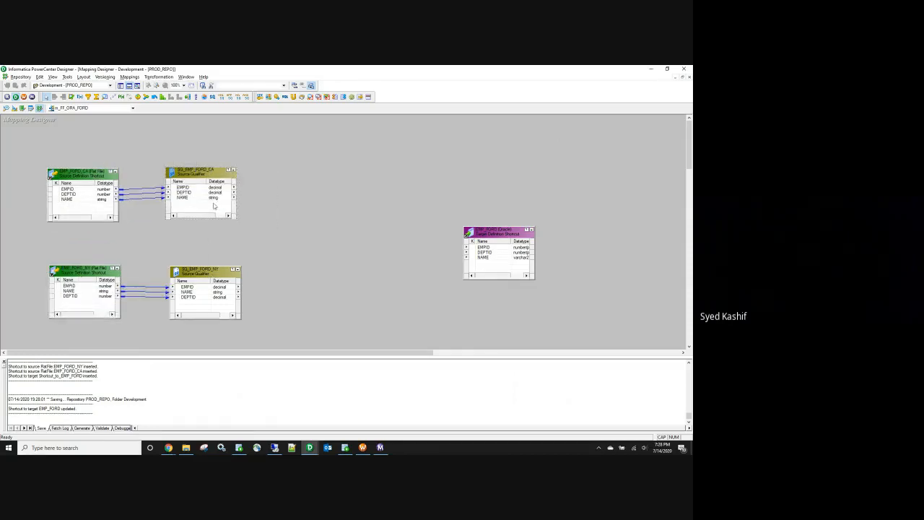
drag(205, 189, 206, 192)
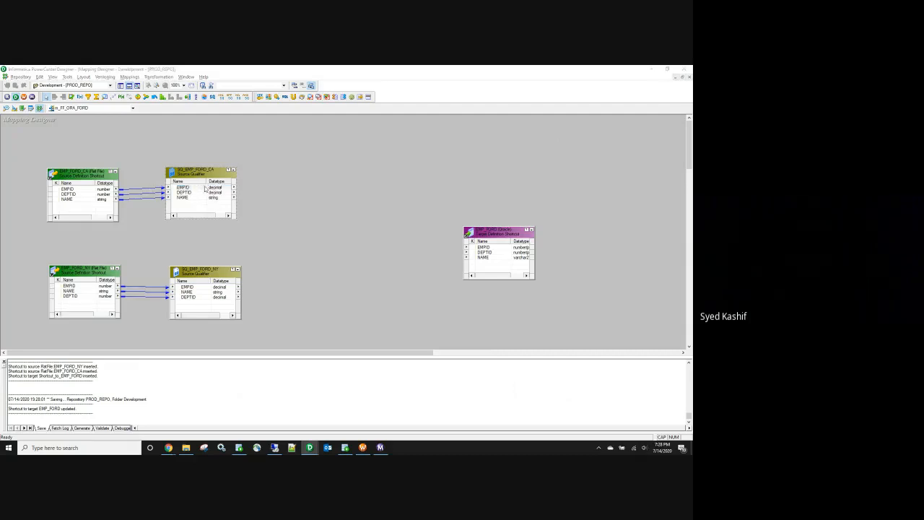
Step: Change SQ_EMP_FORD_CA's EMPID datatype to small integer
double_click(206, 192)
click(425, 162)
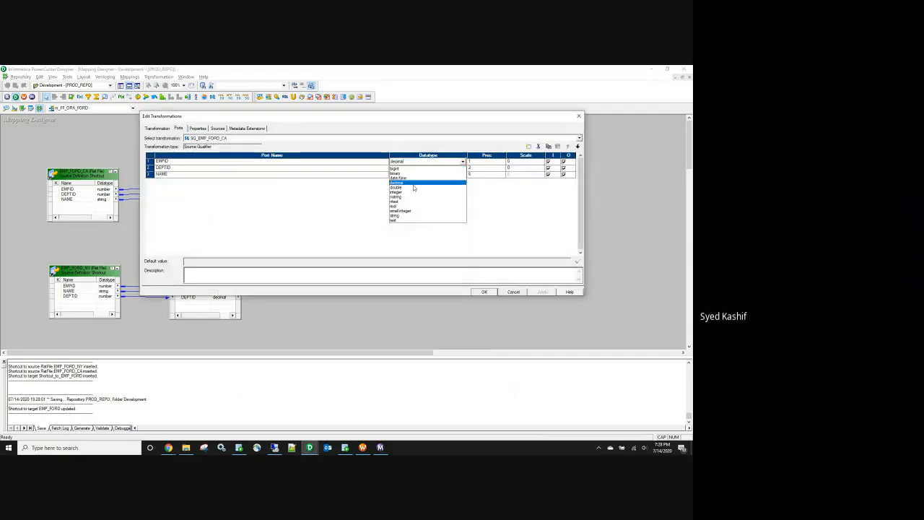
click(401, 211)
click(542, 292)
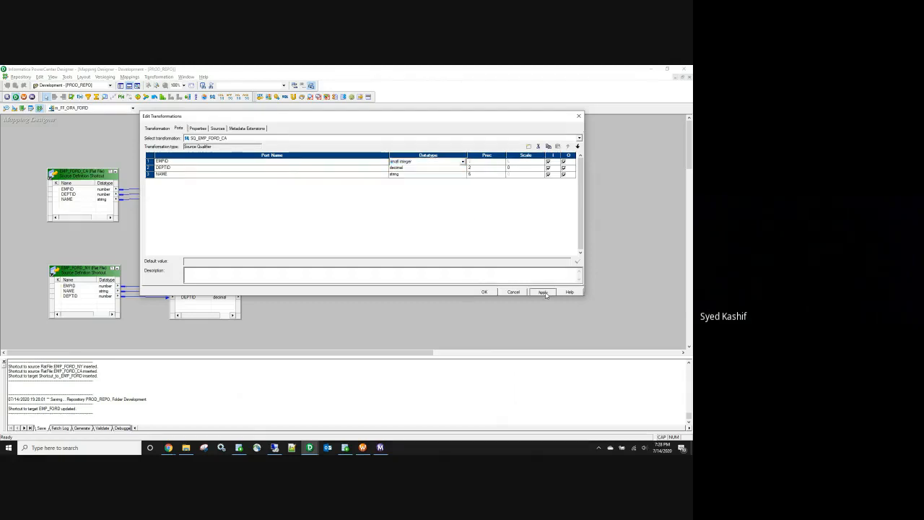
click(484, 291)
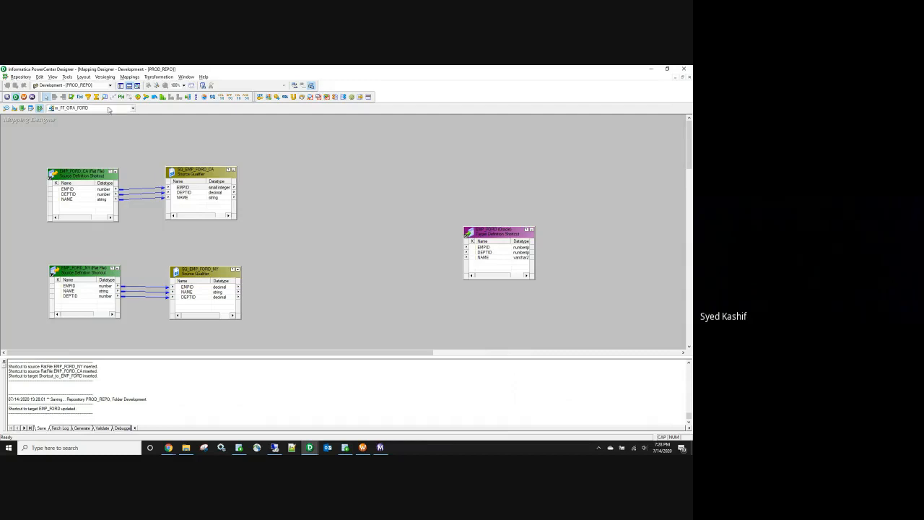
Step: Add two Expression transformations, linking all CA qualifier ports to one and NY ports to the other
click(80, 97)
click(266, 182)
right_click(183, 190)
click(193, 192)
drag(193, 193, 282, 207)
click(80, 97)
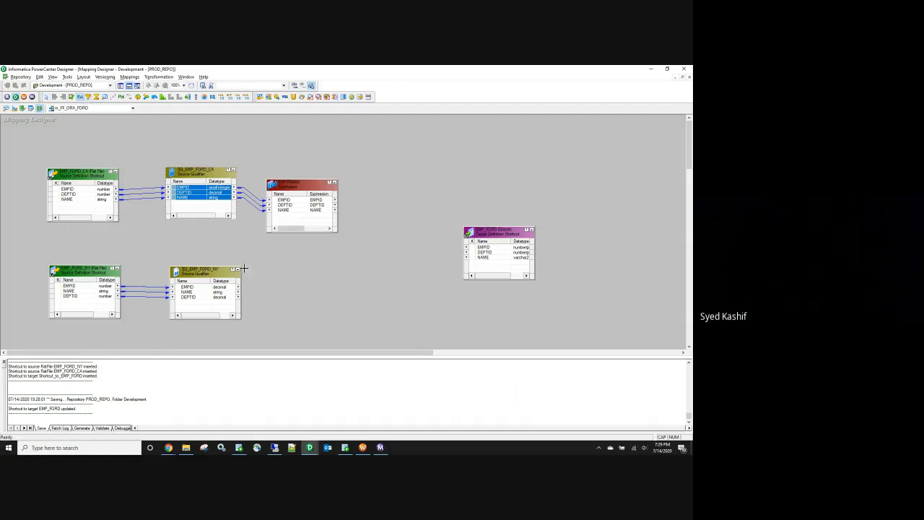
click(287, 268)
right_click(208, 291)
click(218, 294)
drag(216, 315, 298, 291)
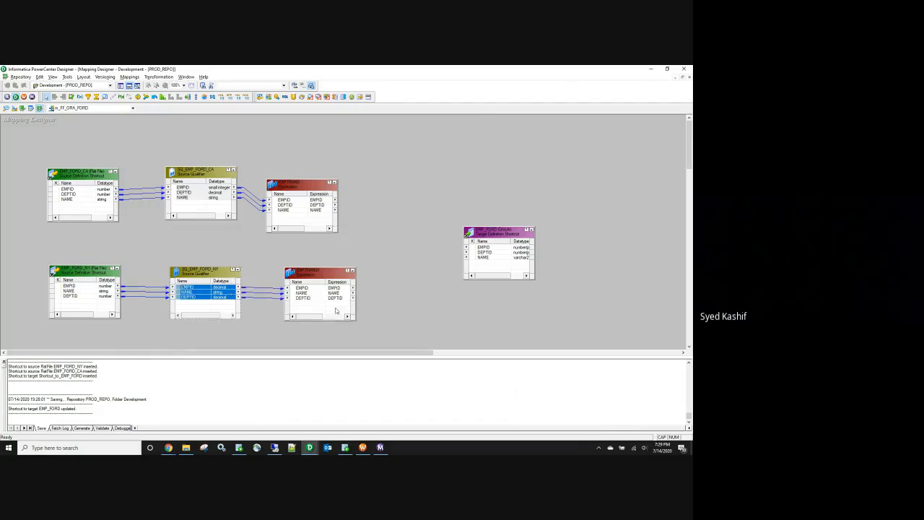
Step: Widen both Expressions to show datatypes and shift the EMP_FORD target further right
click(336, 197)
drag(337, 198, 366, 206)
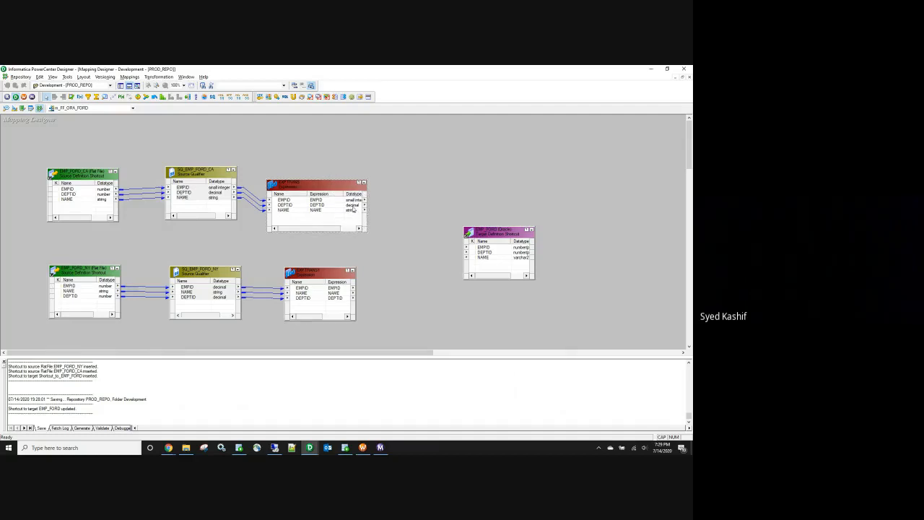
drag(356, 283, 395, 286)
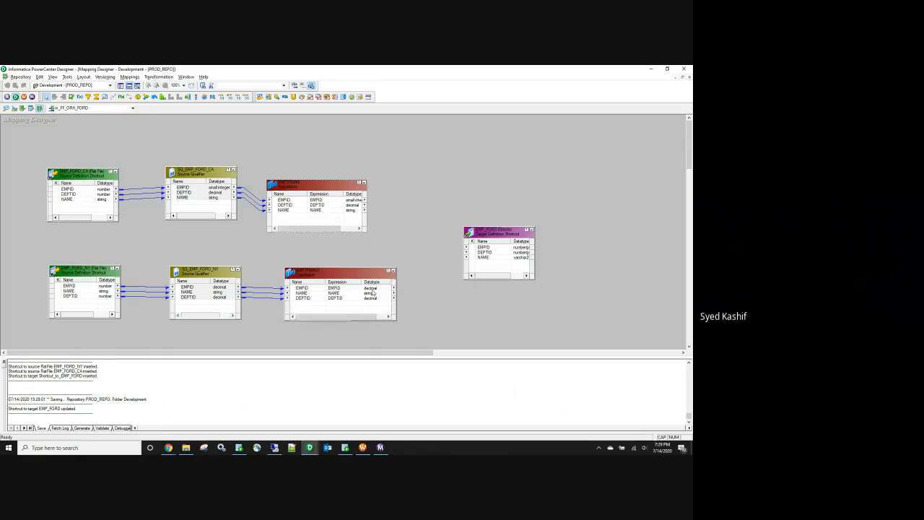
drag(467, 244, 533, 243)
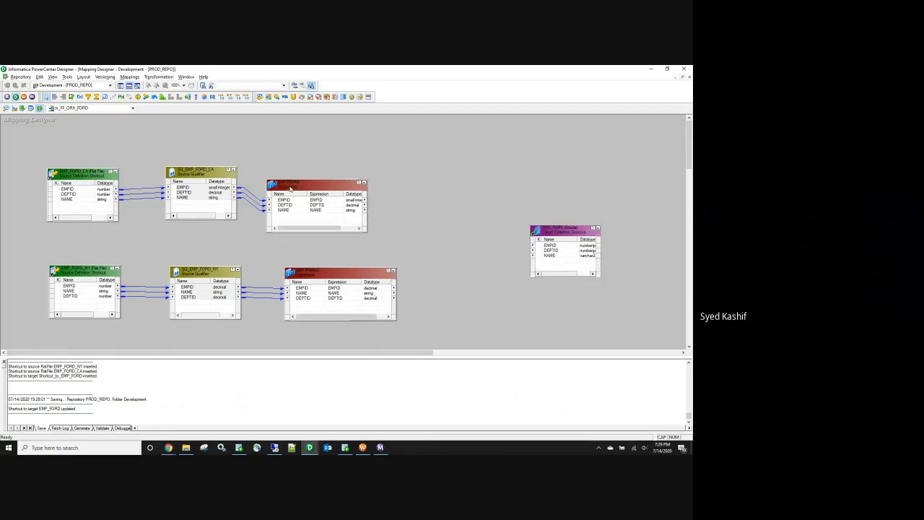
drag(290, 189, 300, 180)
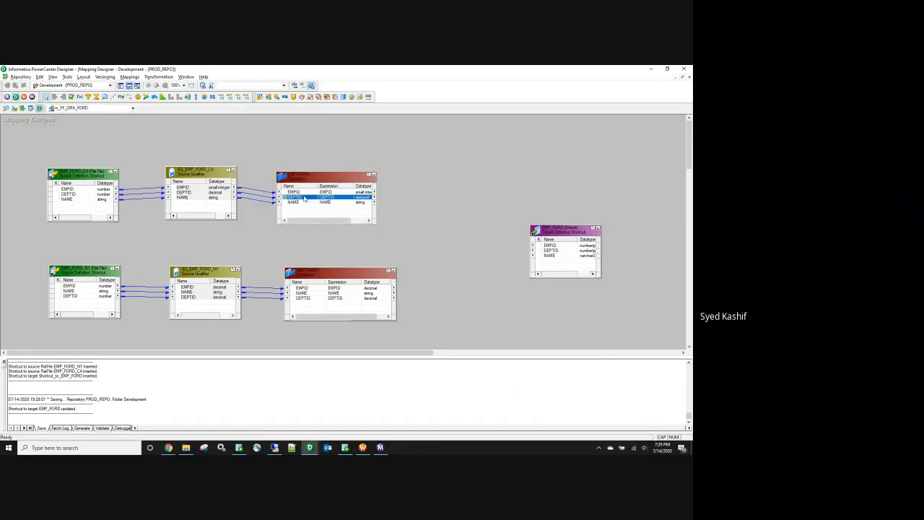
Step: Reorder the top Expression's ports to EMPID, NAME, DEPTID
double_click(304, 198)
click(576, 146)
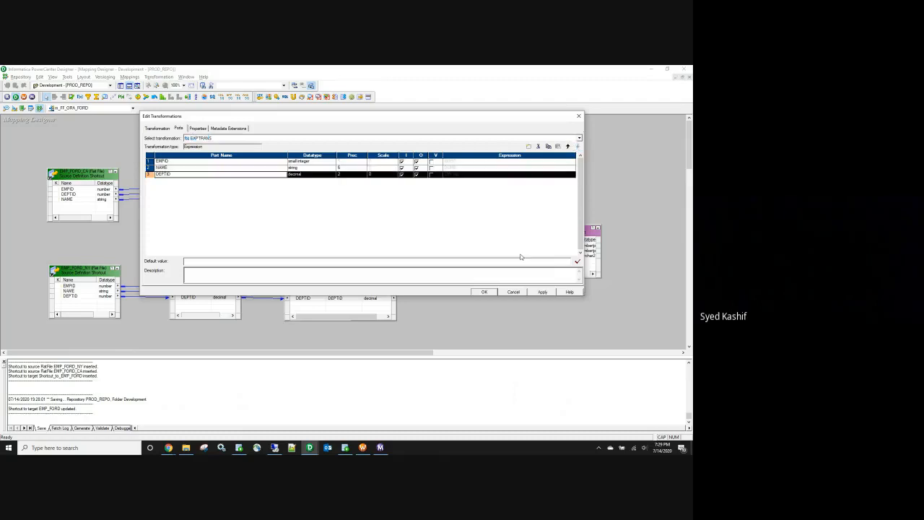
click(540, 291)
click(483, 291)
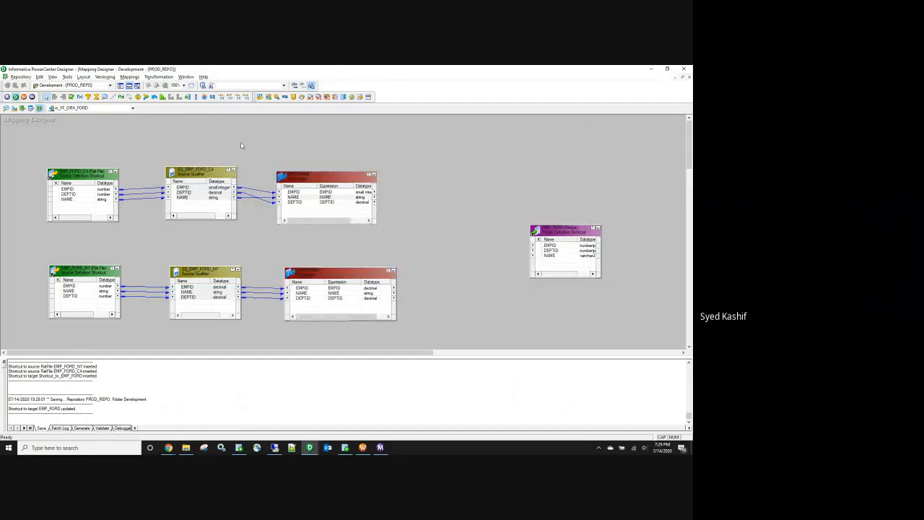
Step: Add a Union transformation and link all the CA Expression's ports into it
click(285, 96)
click(429, 216)
drag(96, 171, 438, 180)
right_click(294, 193)
click(306, 198)
drag(289, 196, 428, 212)
Step: Name the Union's input groups CA and NY, then move and enlarge the Union
double_click(427, 182)
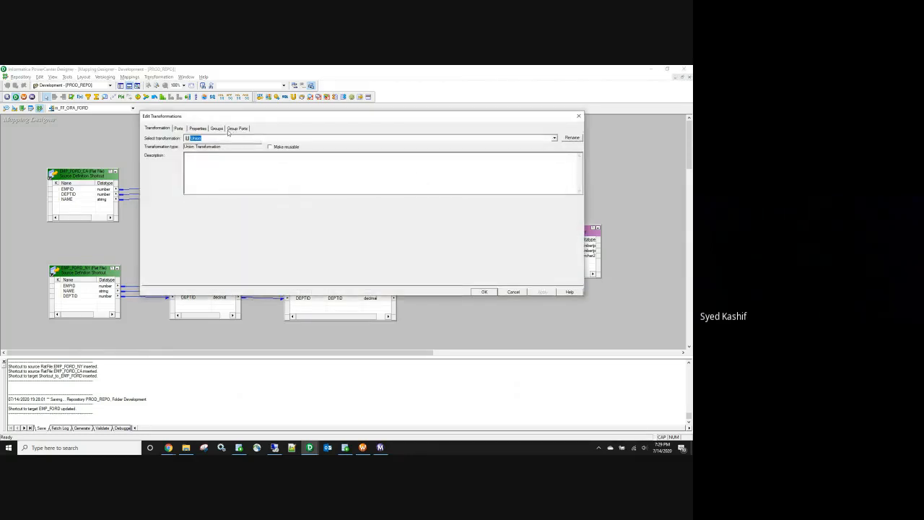
click(217, 129)
click(169, 169)
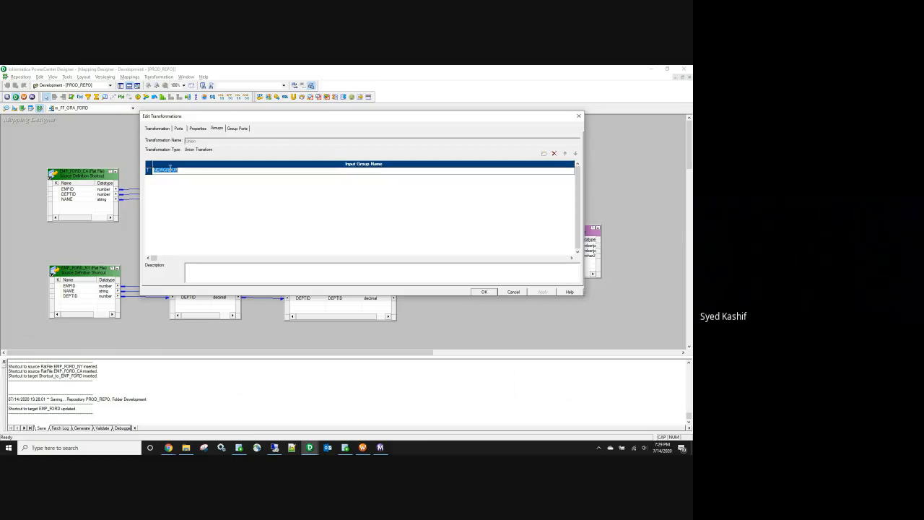
text(CA)
click(544, 154)
click(167, 177)
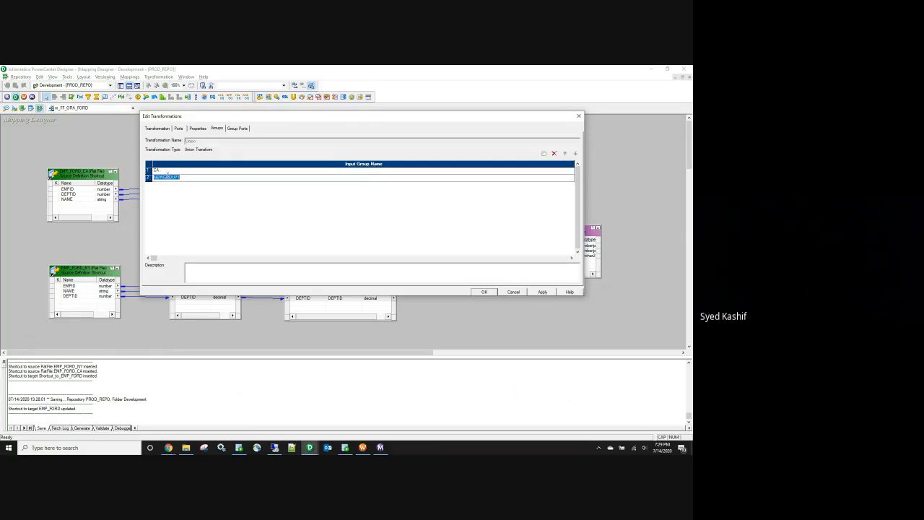
text(NU)
click(543, 292)
click(484, 292)
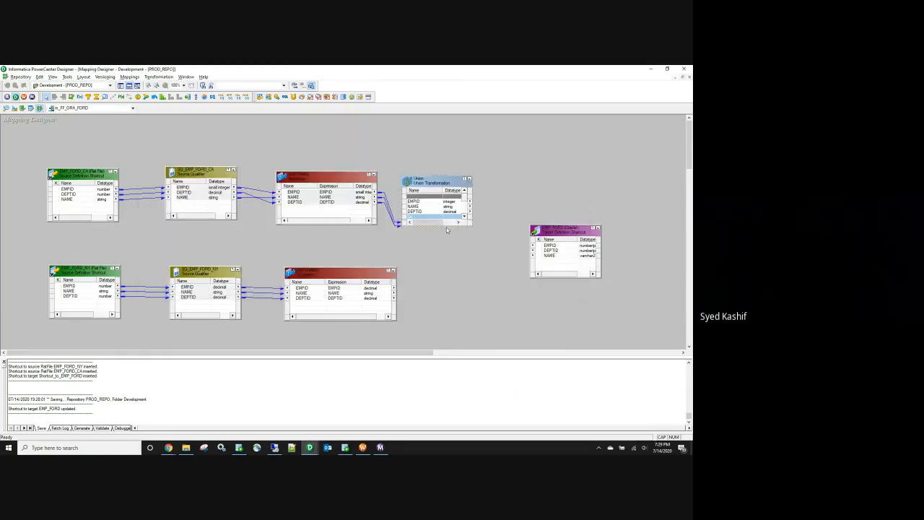
drag(440, 181, 489, 185)
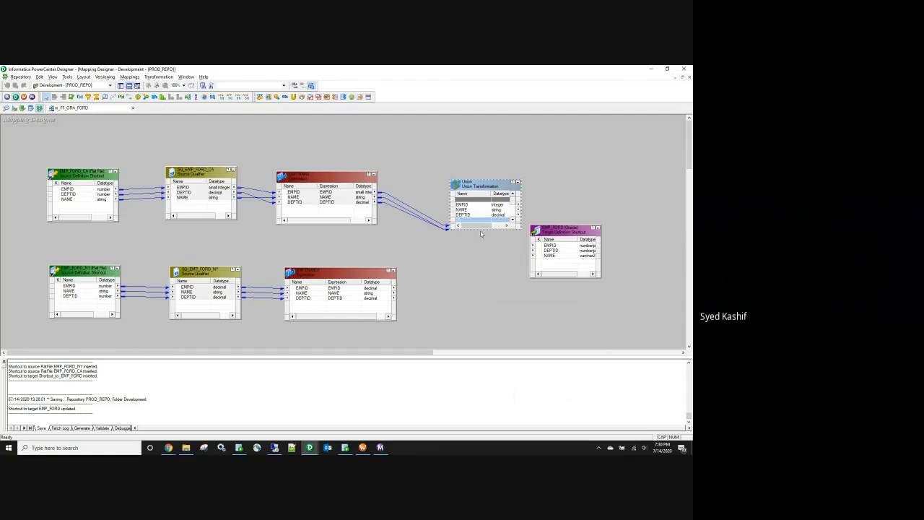
drag(464, 230, 464, 317)
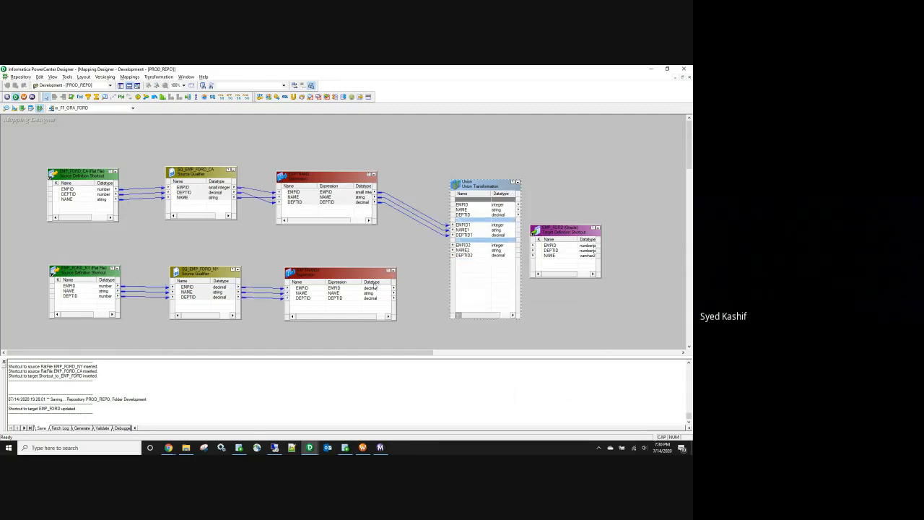
Step: Link the lower Expression's EMPID, NAME and DEPTID to the Union's EMPID2, NAME2 and DEPTID2
click(301, 289)
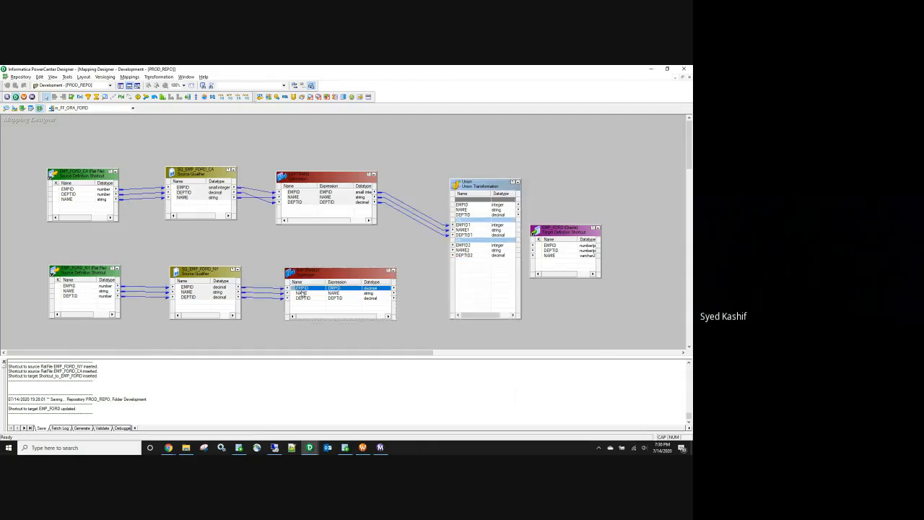
shift+click(304, 301)
drag(301, 289, 481, 248)
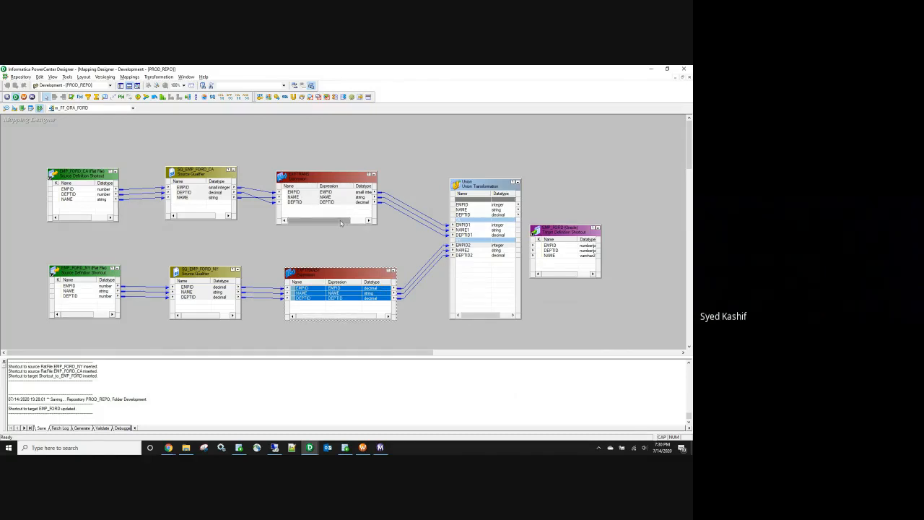
Step: Select the upper Expression's links to the Union to inspect them
click(369, 220)
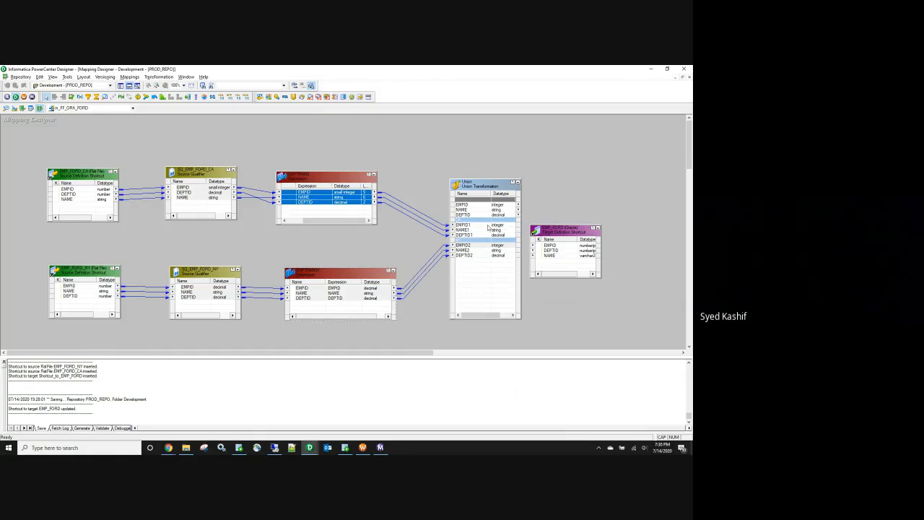
click(409, 191)
click(404, 220)
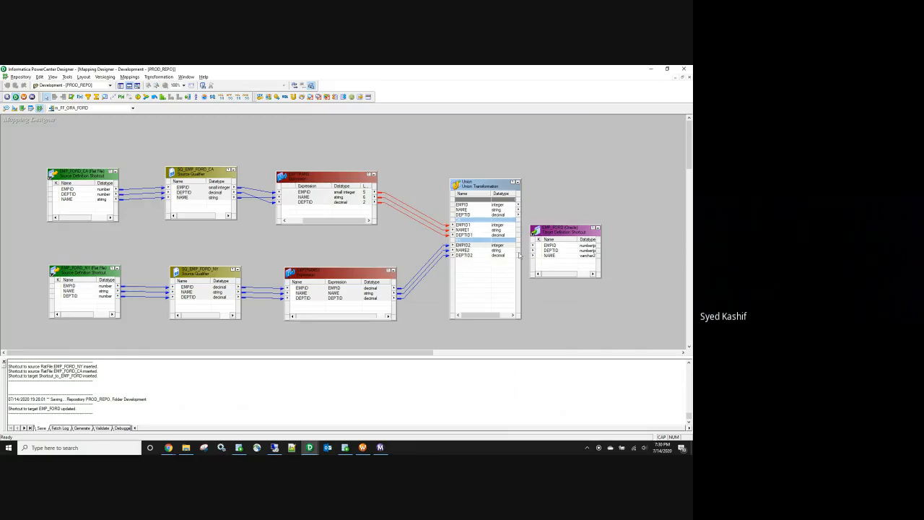
Step: Inspect the Union and Expression ports, then nudge the upper Expression slightly right and down
click(482, 192)
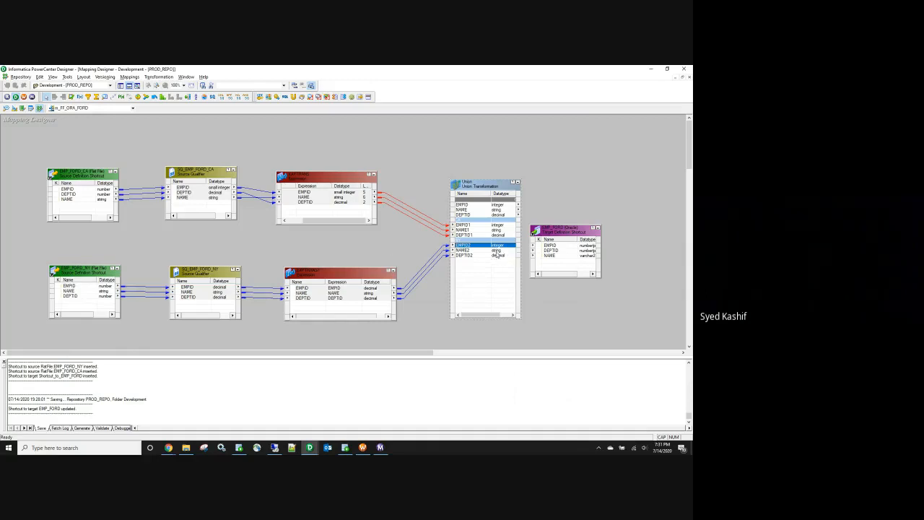
click(372, 292)
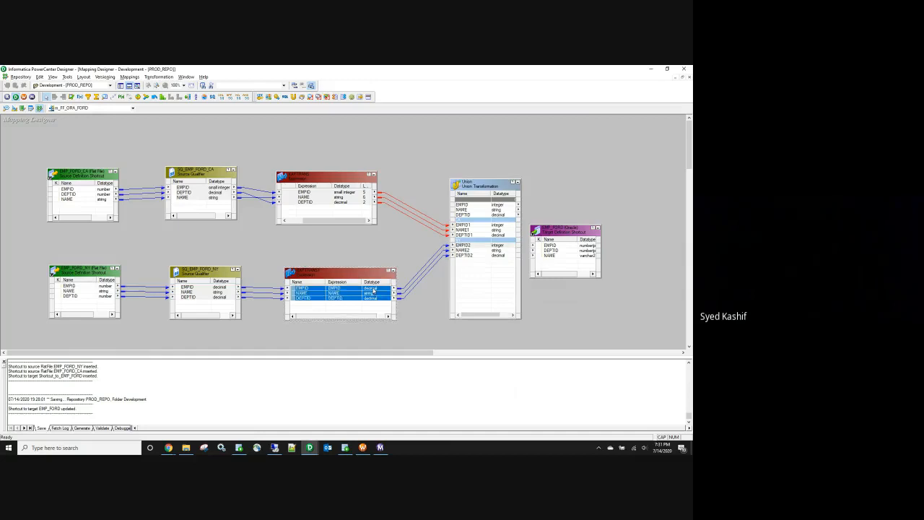
click(345, 194)
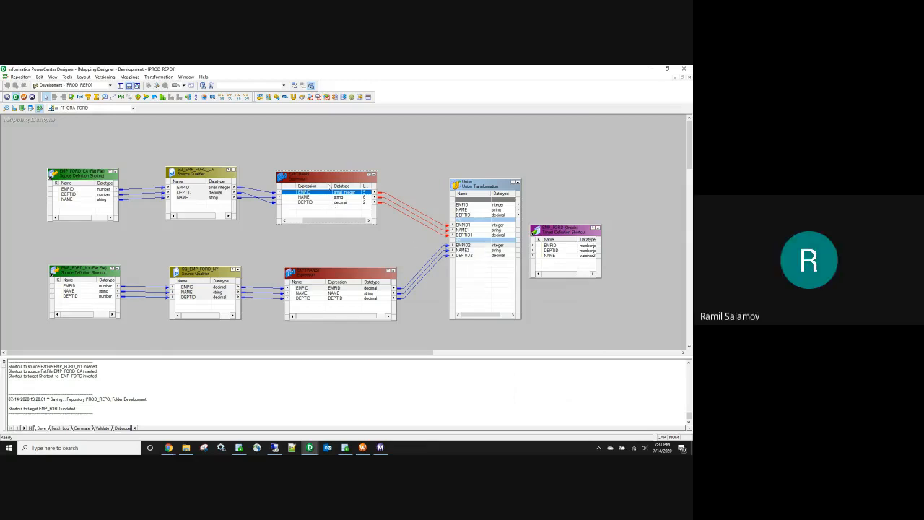
drag(329, 186, 337, 183)
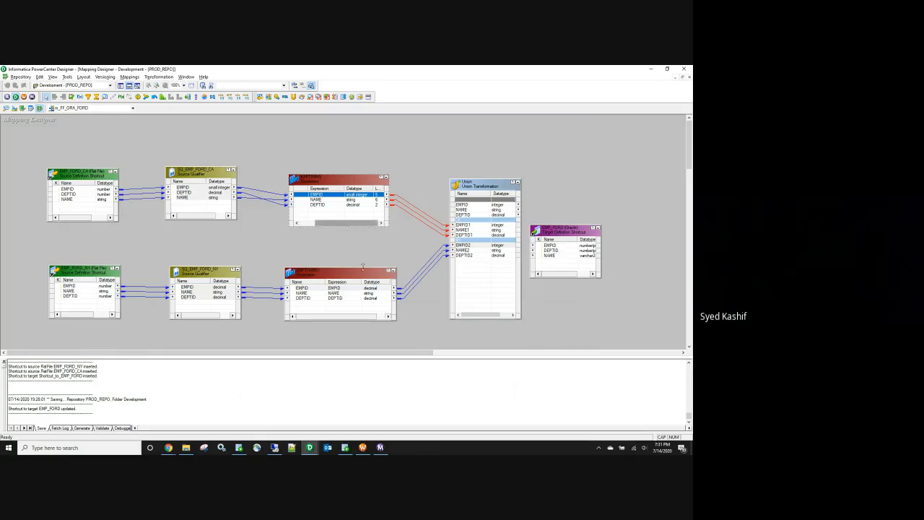
click(369, 289)
double_click(369, 290)
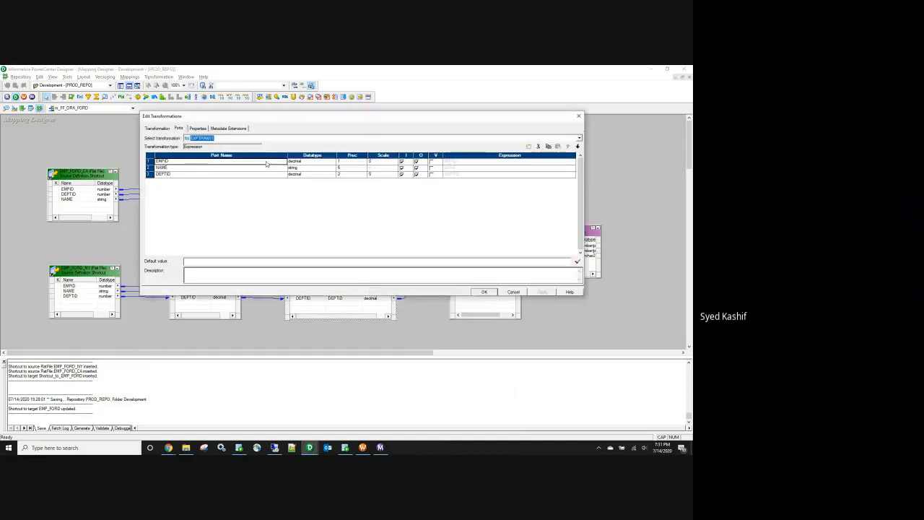
click(578, 116)
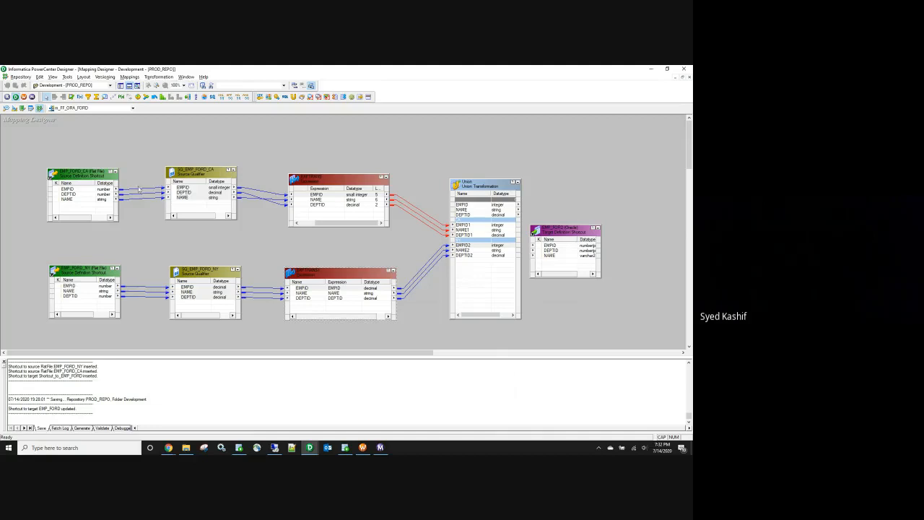
double_click(315, 196)
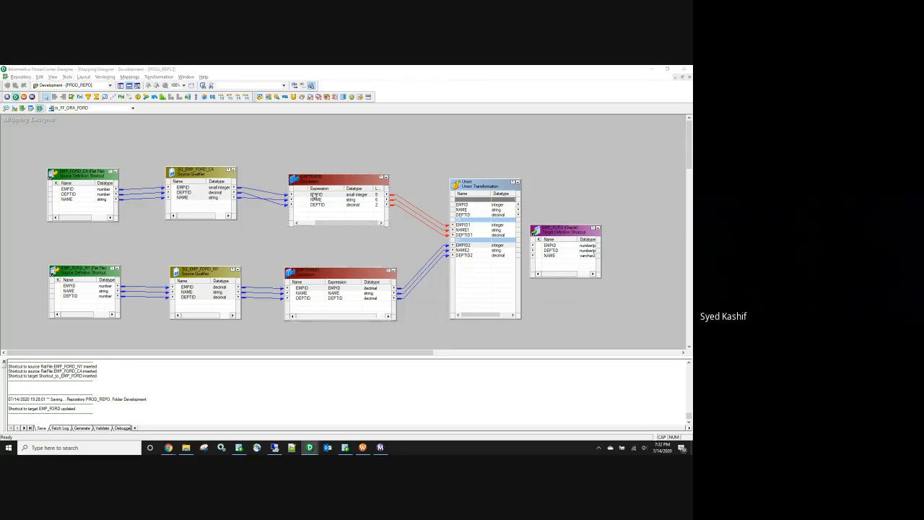
click(576, 121)
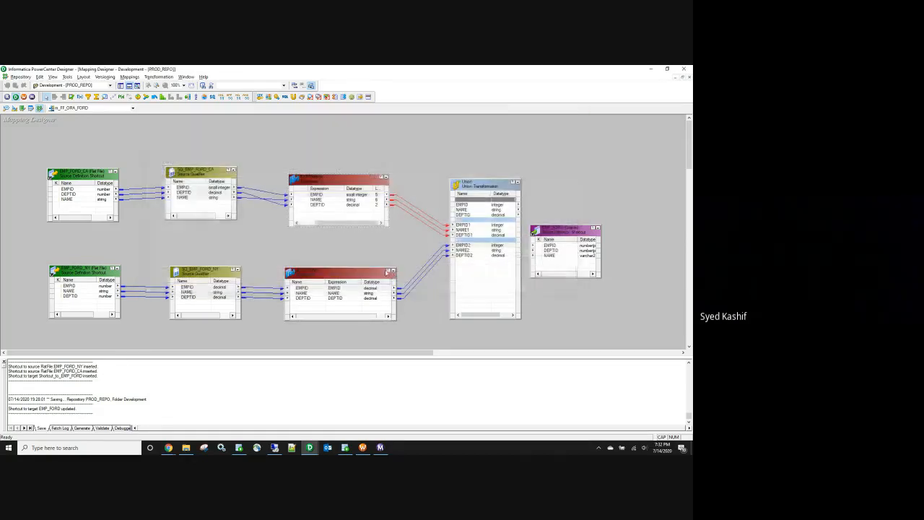
Step: Delete both Expression transformations and the Union from the mapping
drag(291, 147, 391, 330)
key(Delete)
click(364, 272)
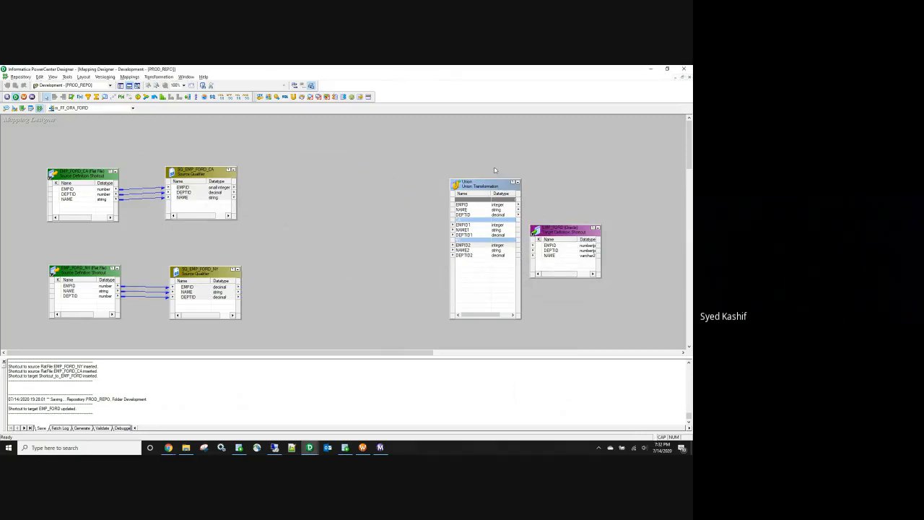
click(488, 184)
key(Delete)
click(365, 271)
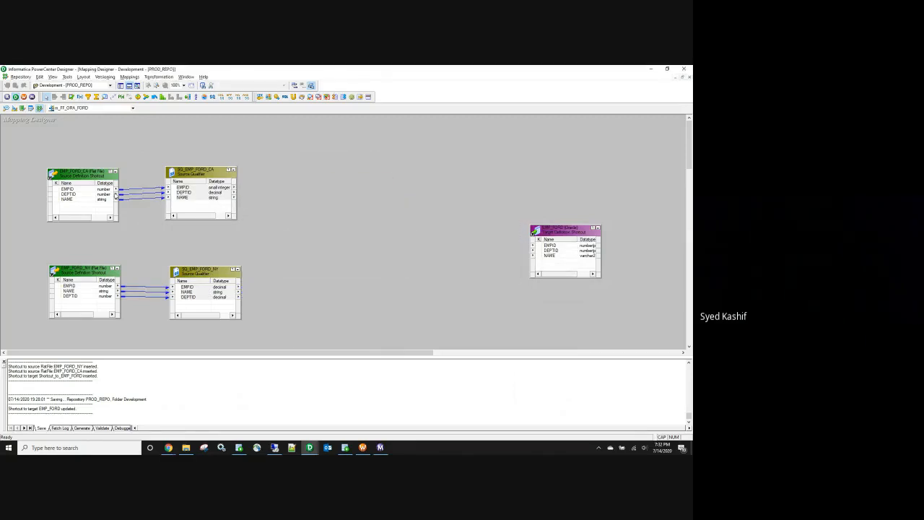
Step: Propagate EMP_FORD_CA's EMPID datatype downstream, save, and add a new Union transformation
click(108, 189)
right_click(107, 188)
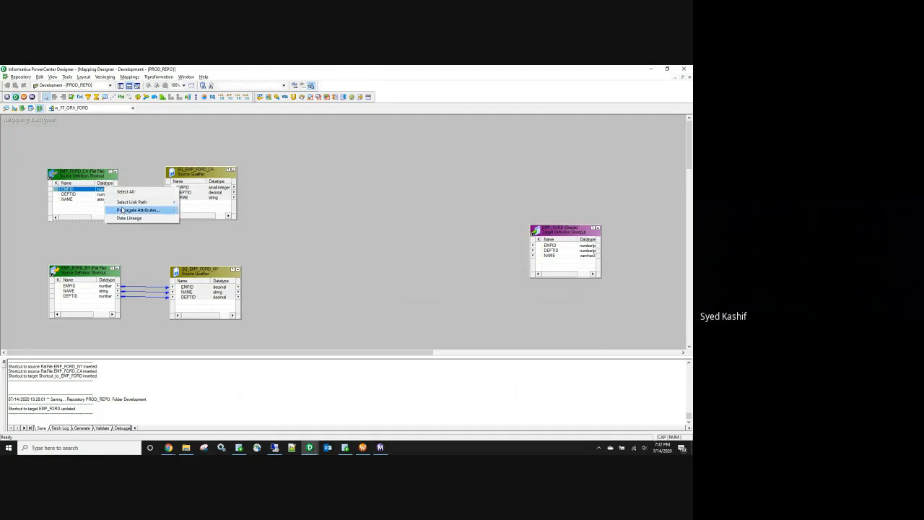
click(124, 210)
click(57, 131)
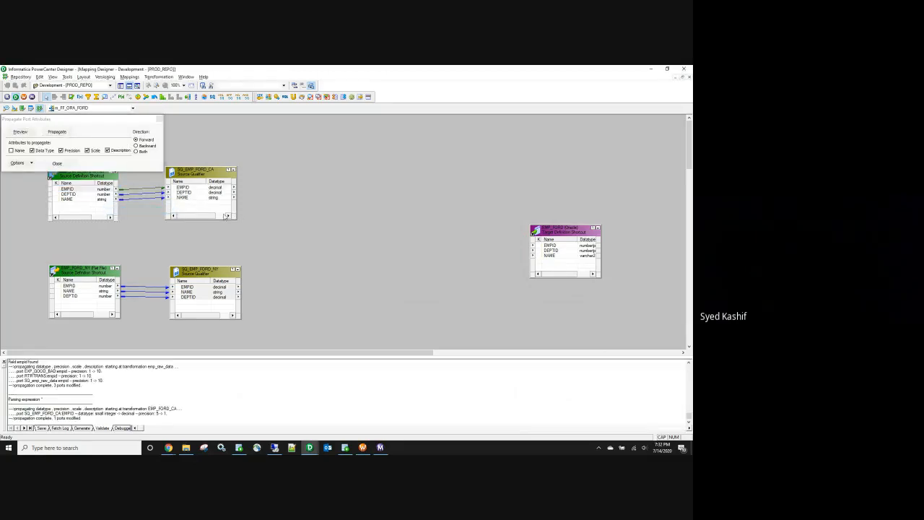
click(159, 123)
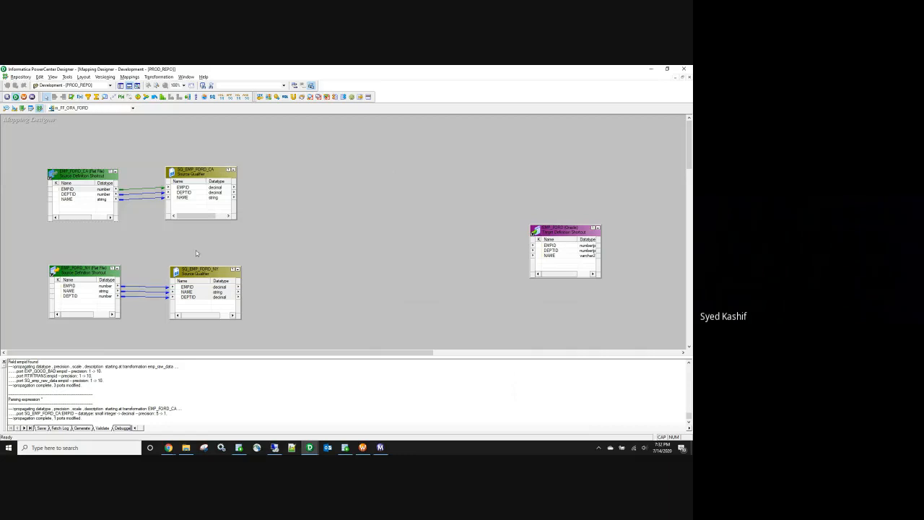
click(294, 229)
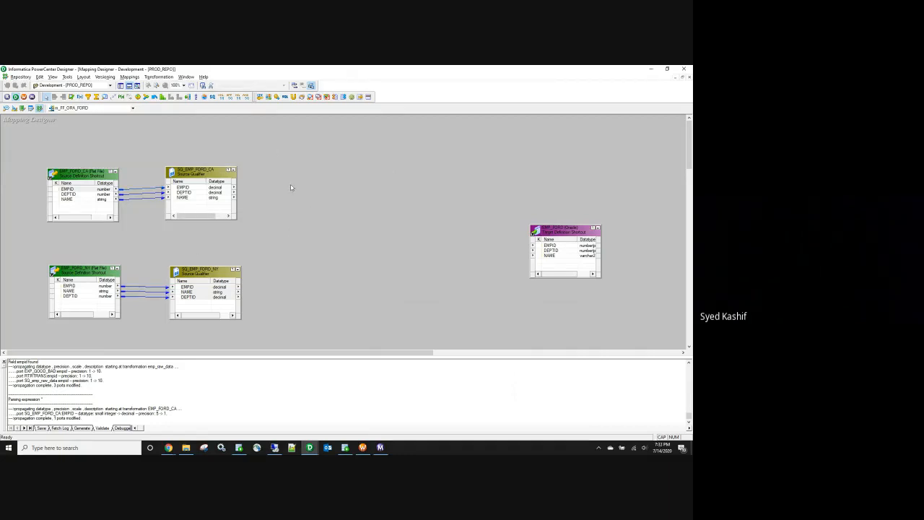
key(ctrl+s)
click(295, 98)
Step: Add a Union transformation and link all SQ_EMP_FORD_CA ports into it
click(313, 222)
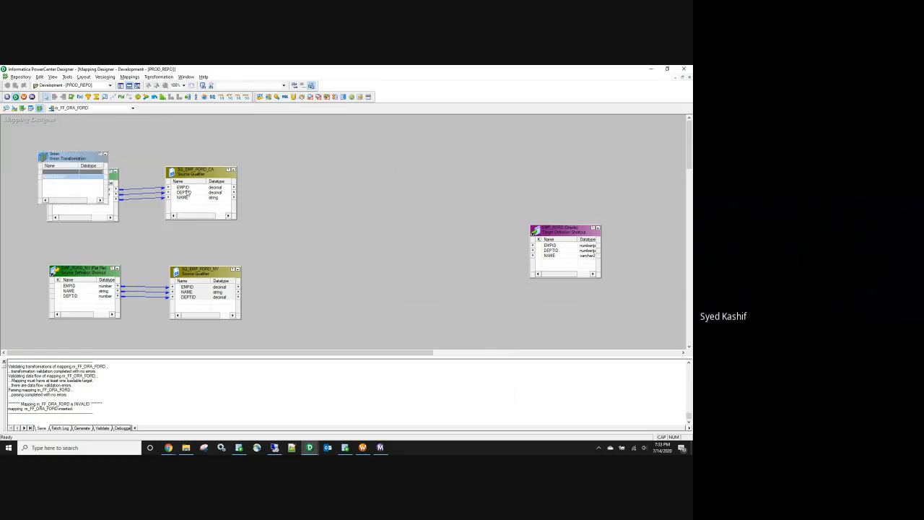
drag(85, 162, 369, 191)
right_click(211, 188)
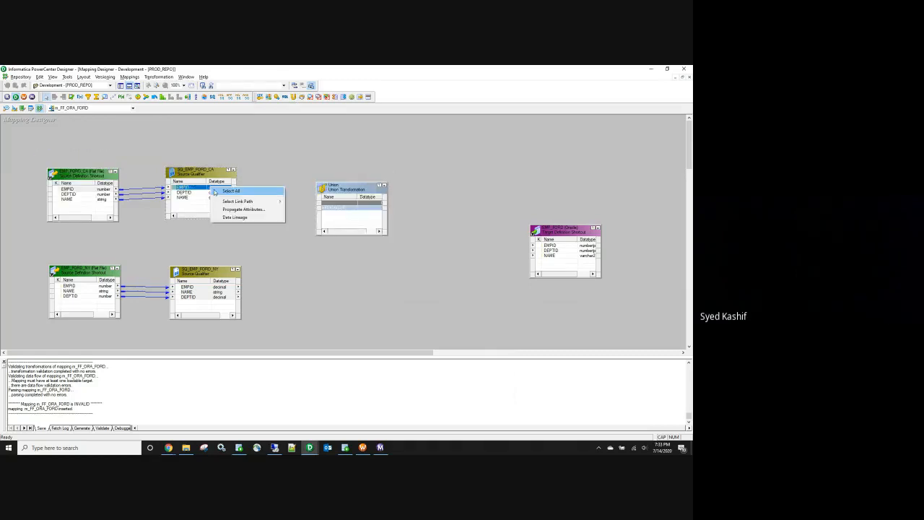
click(217, 191)
drag(175, 191, 340, 220)
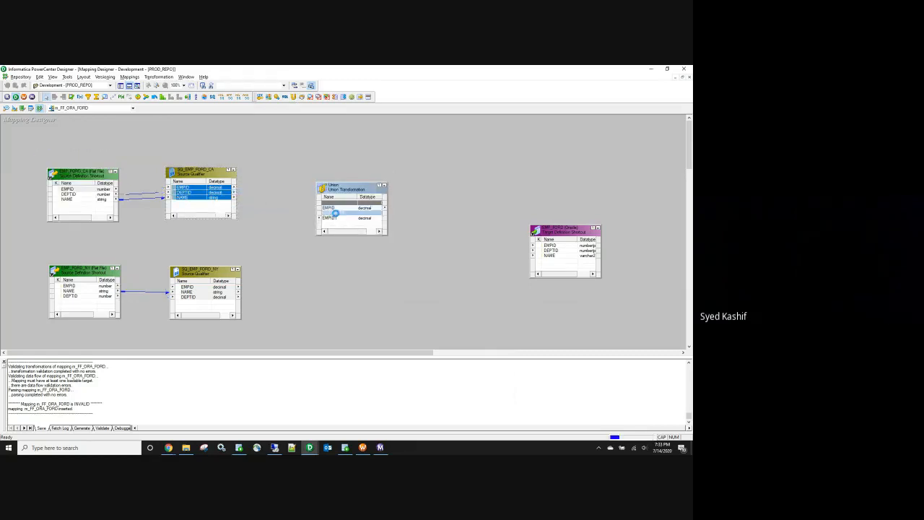
drag(350, 181, 349, 159)
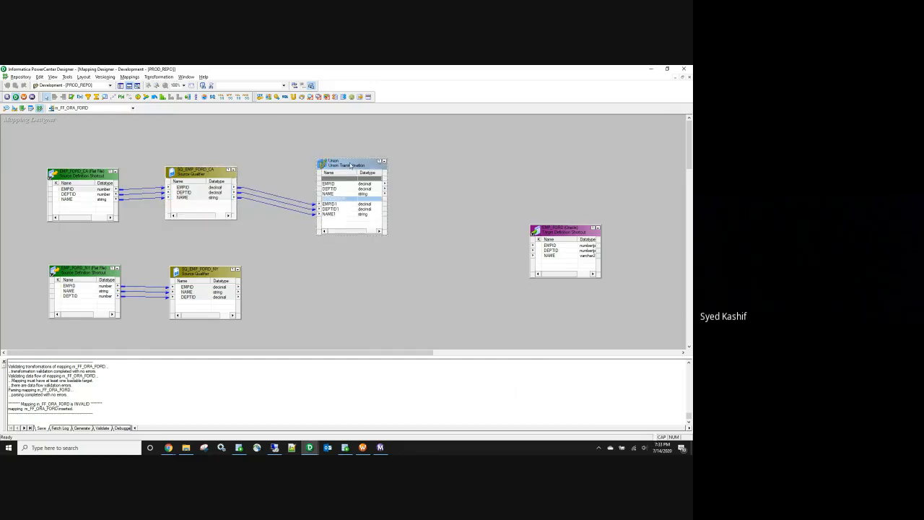
Step: Define two Union input groups named CA and NY
double_click(347, 170)
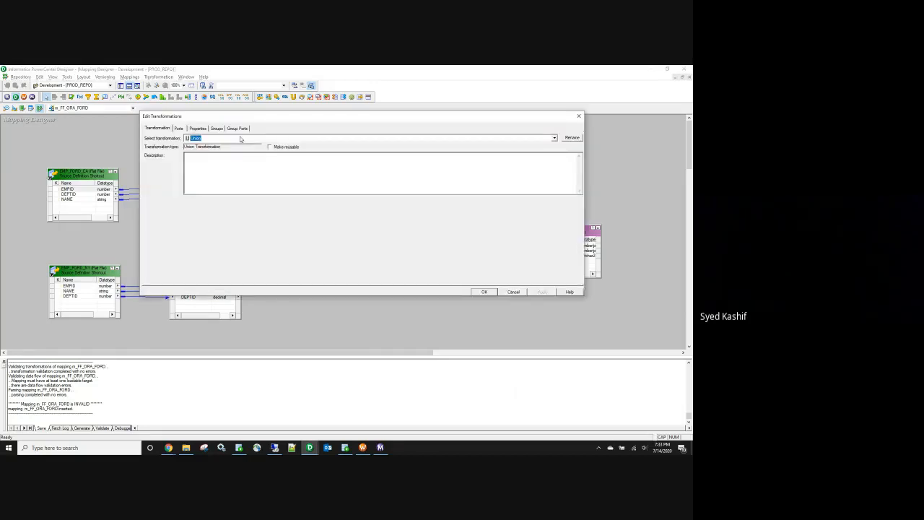
click(216, 128)
click(173, 172)
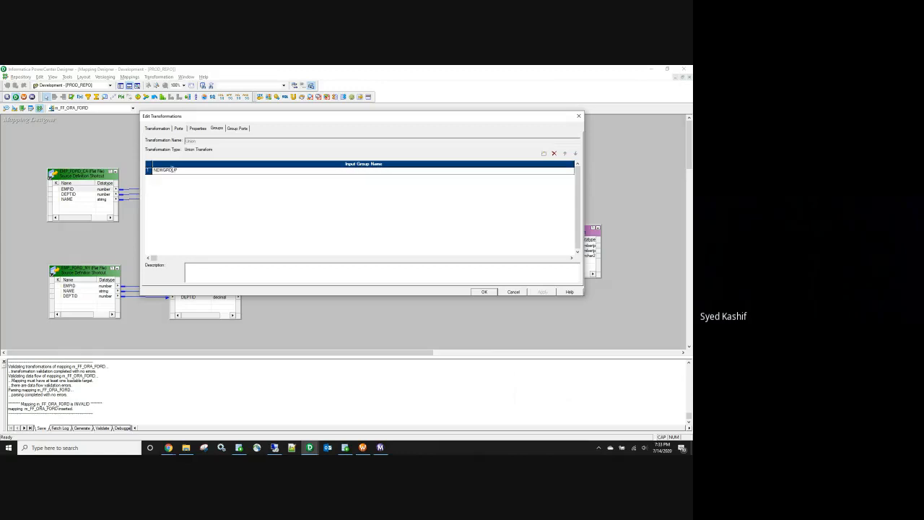
text(CA)
click(544, 153)
click(163, 175)
text(NY)
click(542, 291)
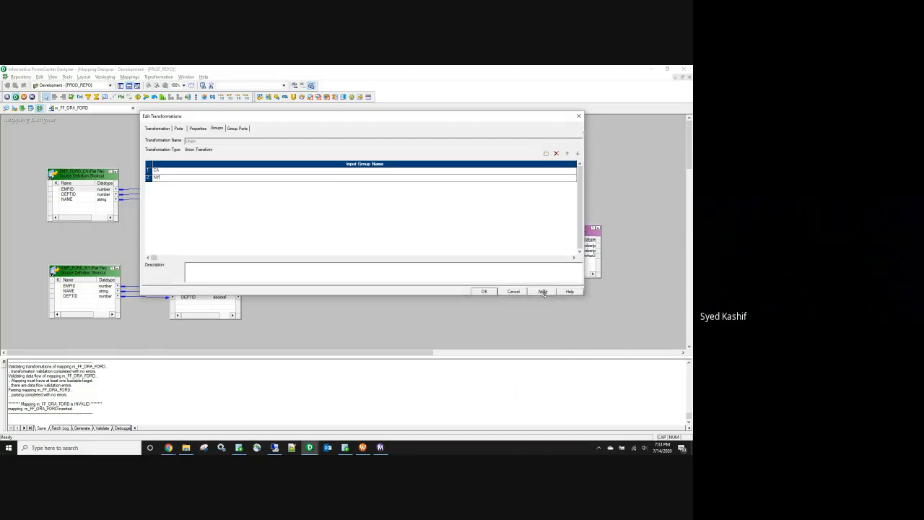
click(485, 292)
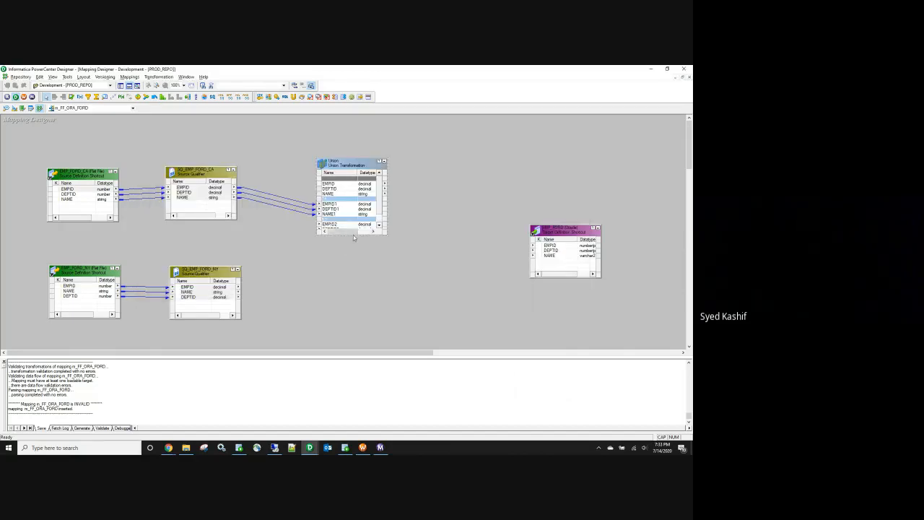
Step: Link SQ_EMP_FORD_NY's three ports to the Union's NY group
drag(387, 235, 403, 290)
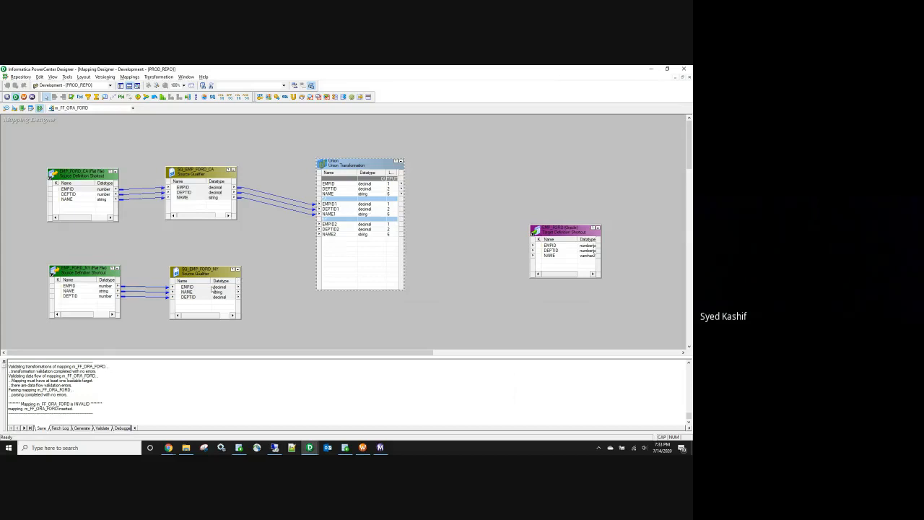
click(185, 287)
shift+click(187, 296)
drag(187, 297, 363, 226)
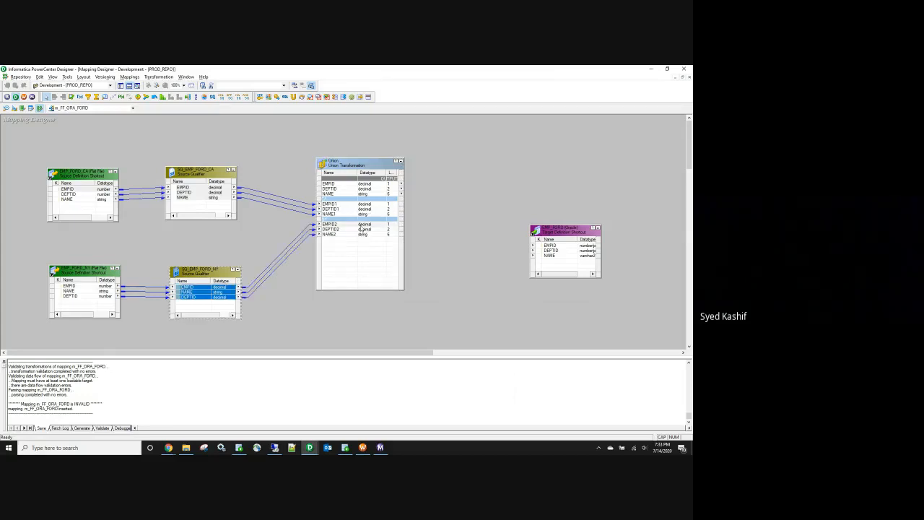
Step: Connect the Union's EMPID, DEPTID and NAME outputs to EMP_FORD and save the mapping
click(371, 185)
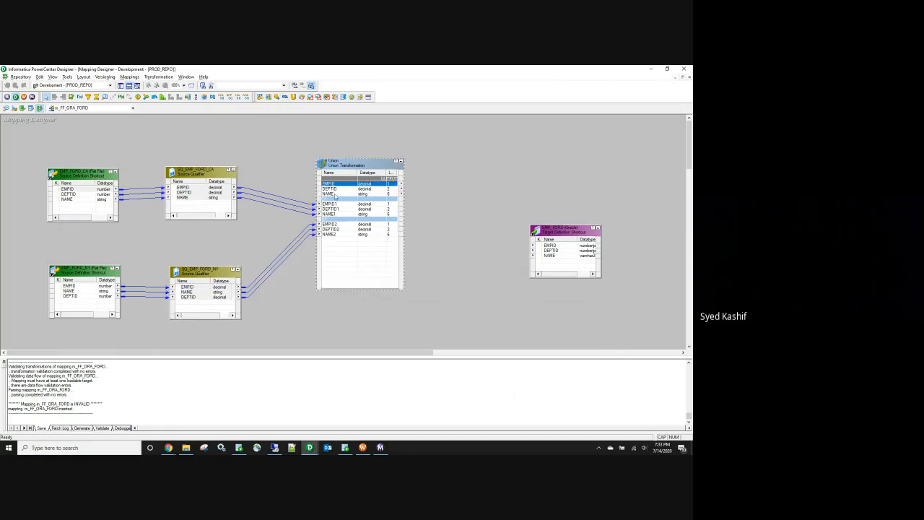
shift+click(334, 193)
drag(331, 192, 577, 252)
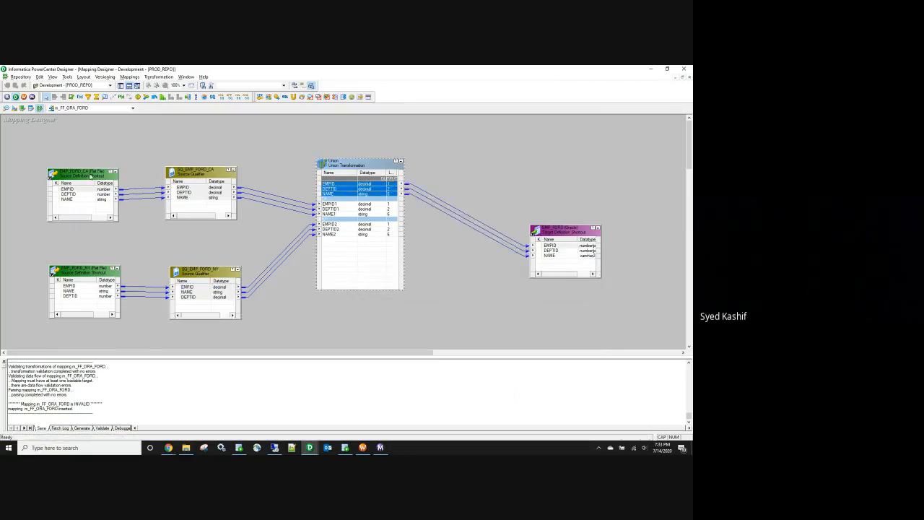
click(253, 245)
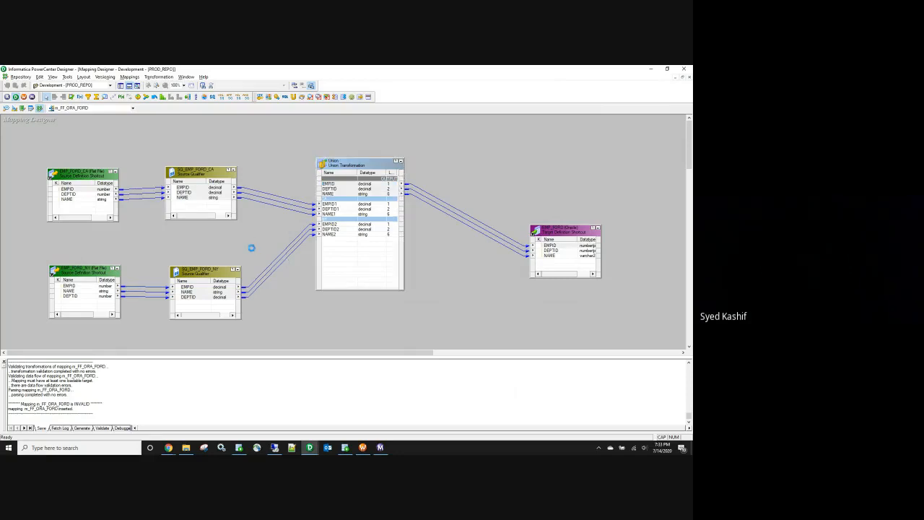
key(ctrl+s)
click(362, 447)
click(310, 447)
click(129, 77)
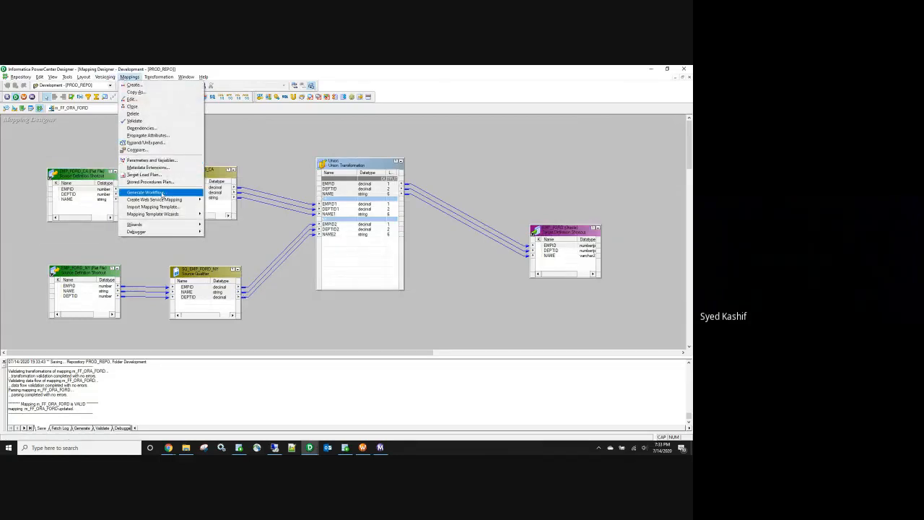
Step: Generate a workflow with a non-reusable session for m_FF_ORA_FORD using the wizard defaults
click(146, 192)
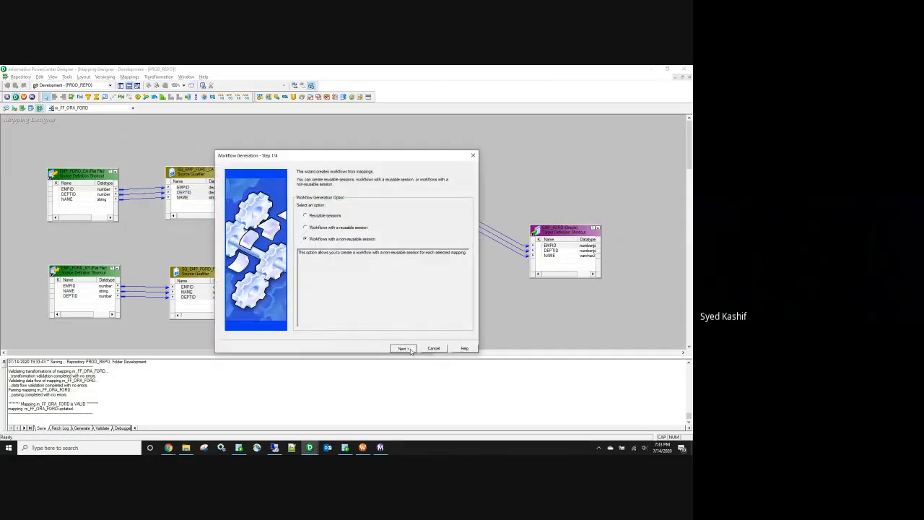
click(409, 349)
click(403, 348)
click(297, 212)
click(402, 348)
click(401, 348)
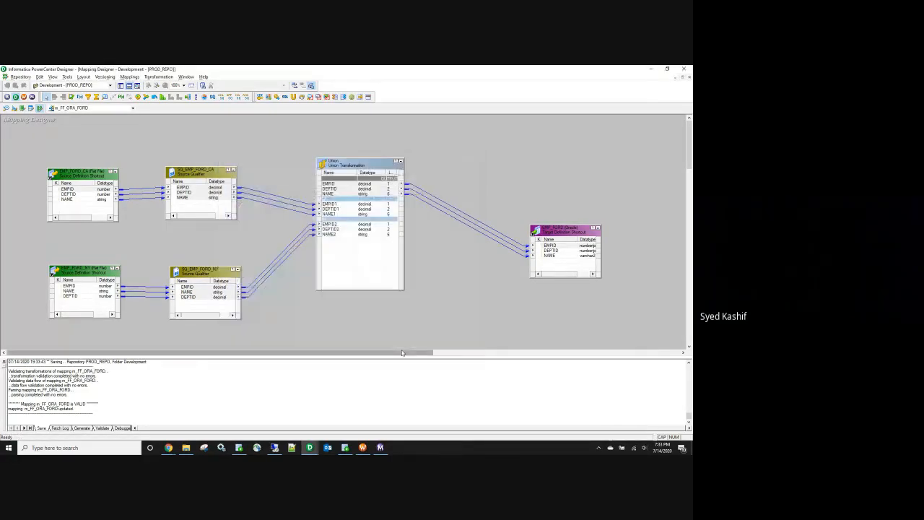
key(ctrl+s)
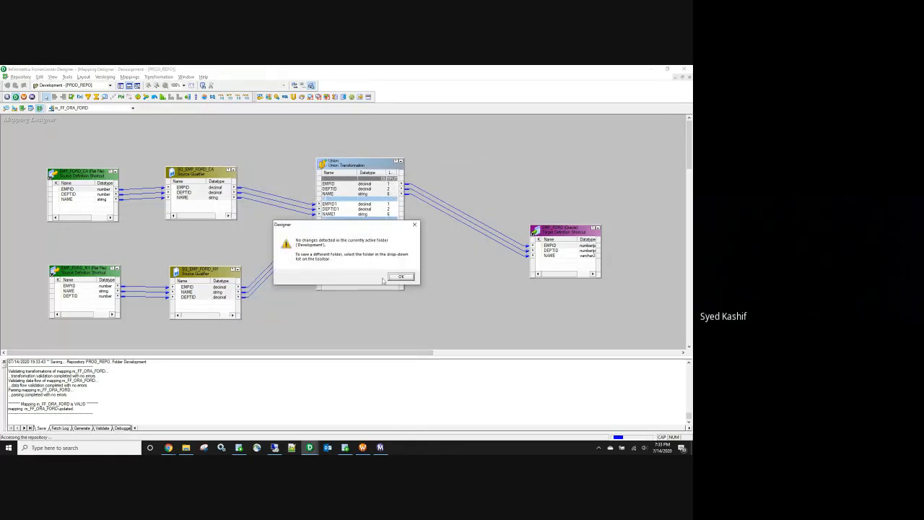
click(398, 279)
Step: Refresh the Development folder in Workflow Manager and open wf_FF_ORA_FORD
click(362, 447)
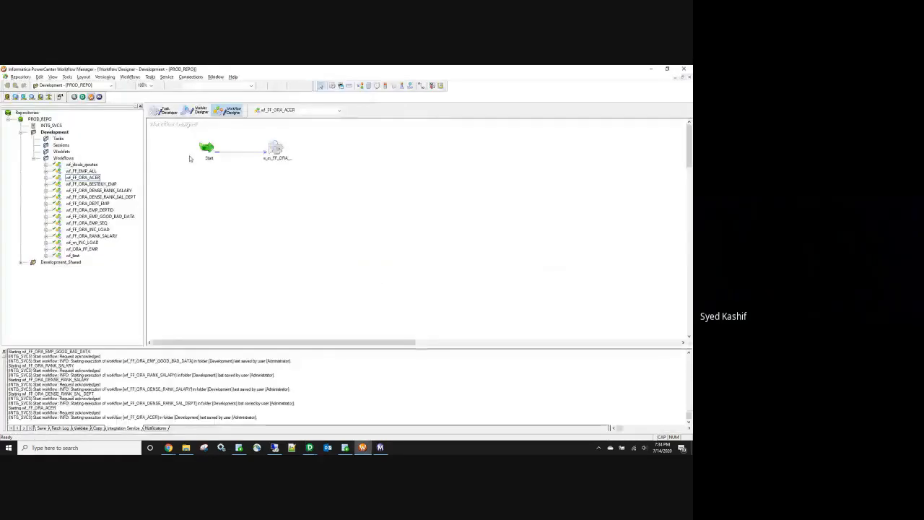
right_click(55, 132)
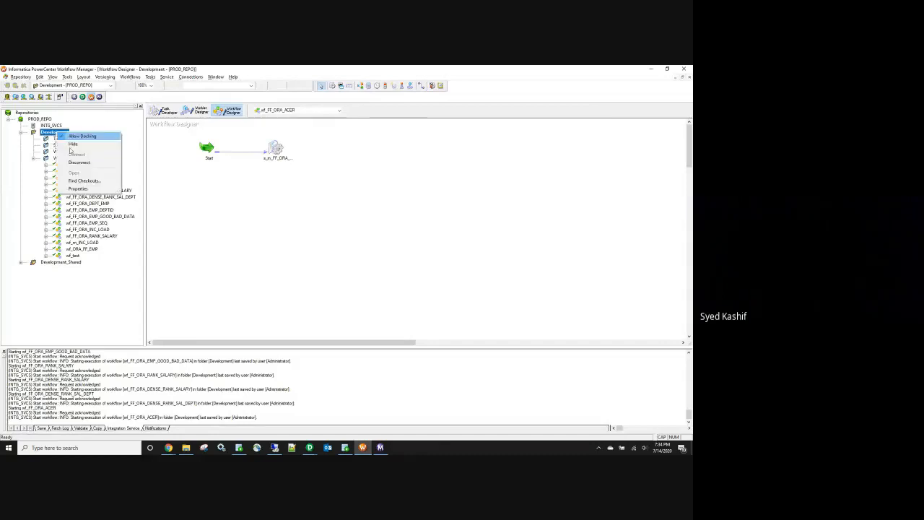
click(94, 172)
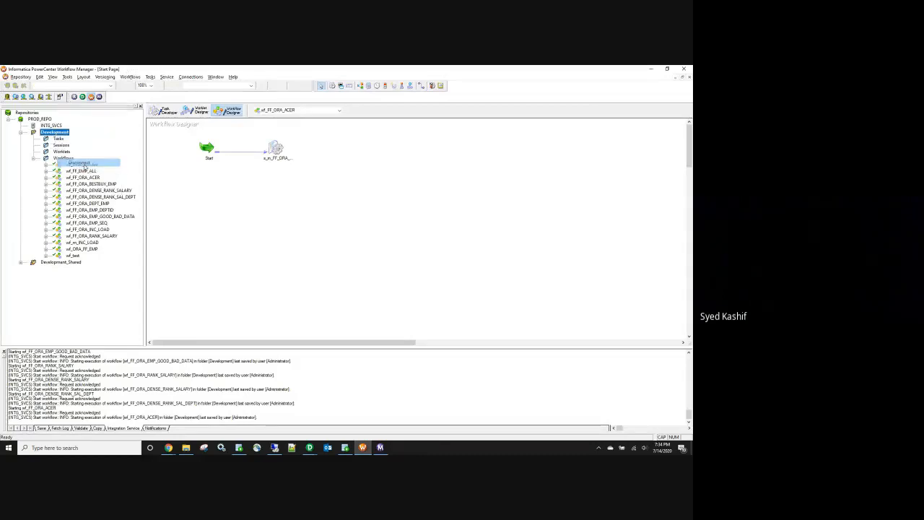
double_click(54, 132)
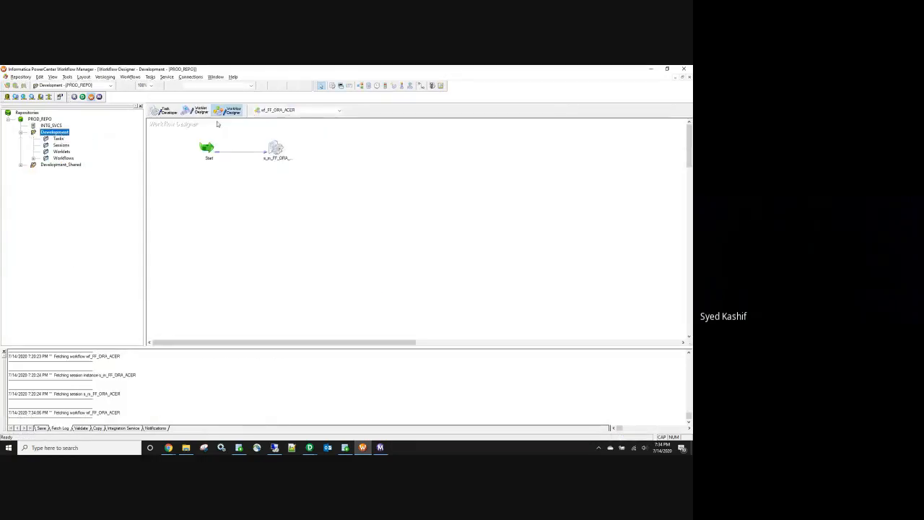
double_click(62, 157)
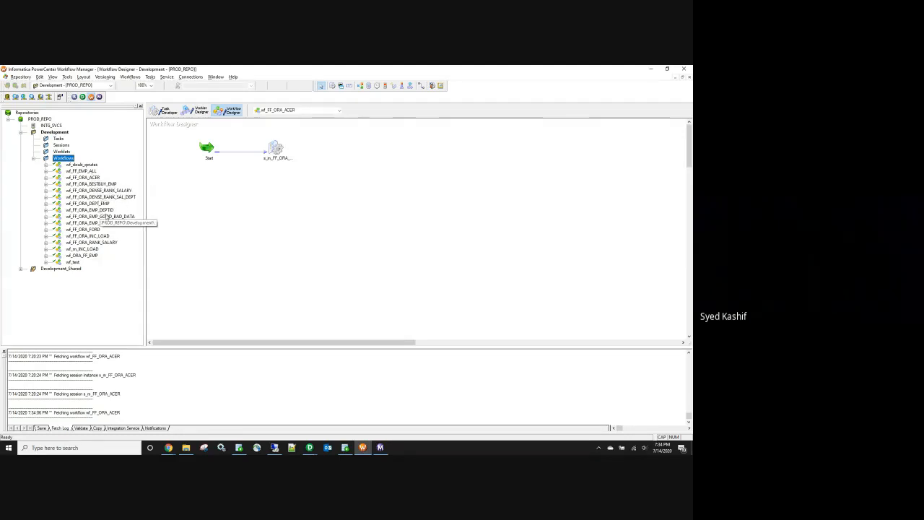
right_click(101, 229)
click(119, 251)
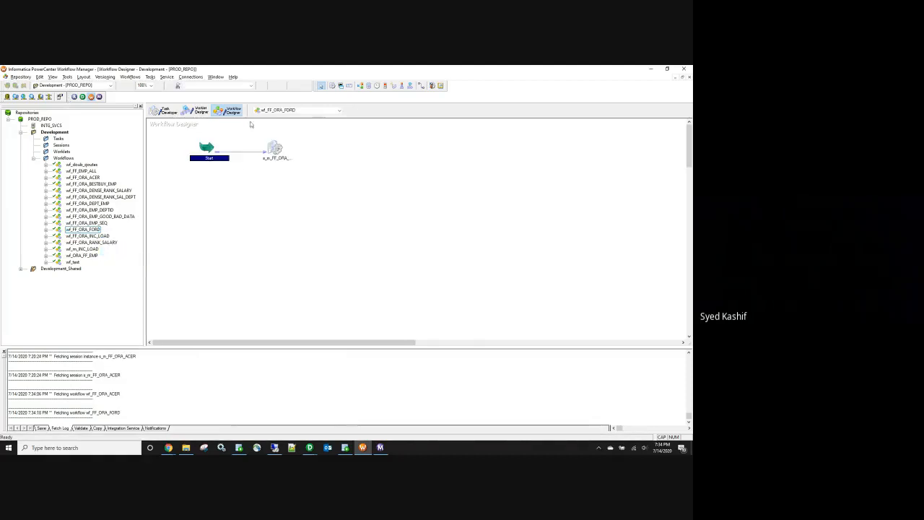
Step: Make s_m_FF_ORA_FORD stop on 1 error and read the CA source from $PMSourceFileDir\UNION
double_click(281, 151)
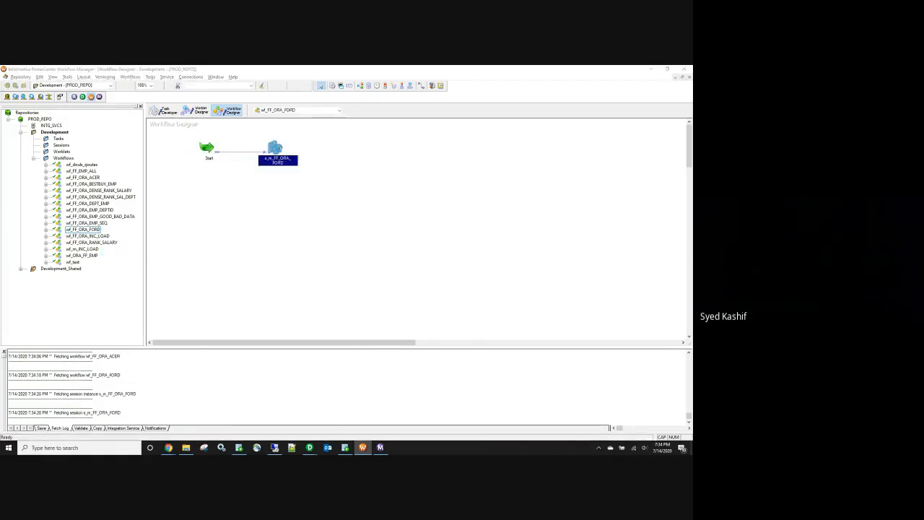
click(189, 120)
scroll(286, 272, down, 5)
click(278, 237)
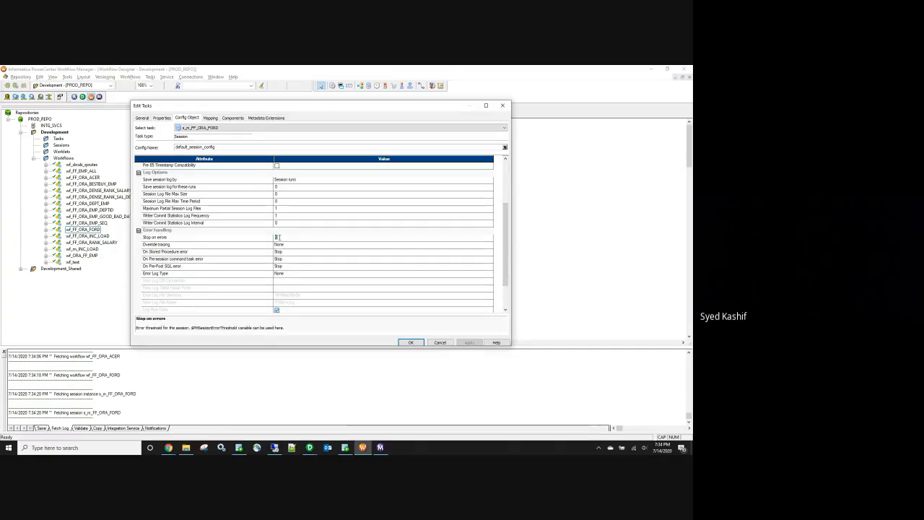
click(210, 118)
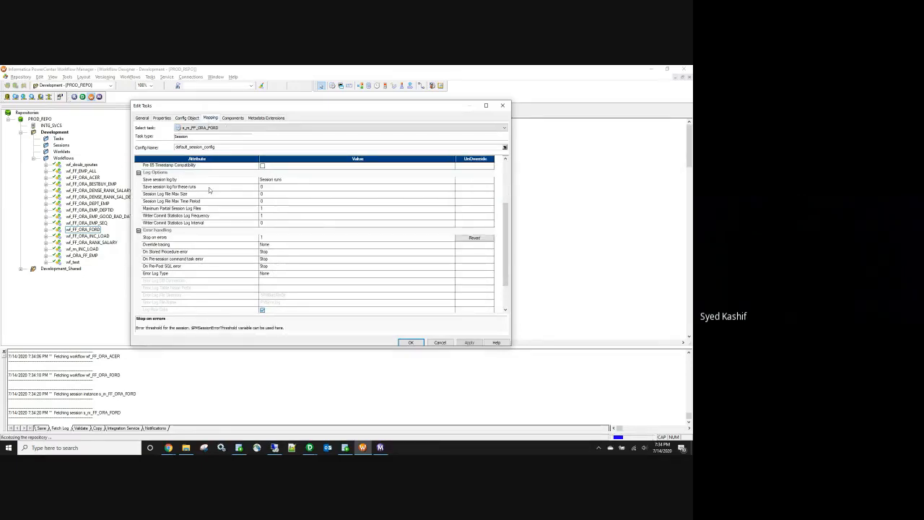
click(176, 174)
scroll(352, 292, down, 3)
click(349, 288)
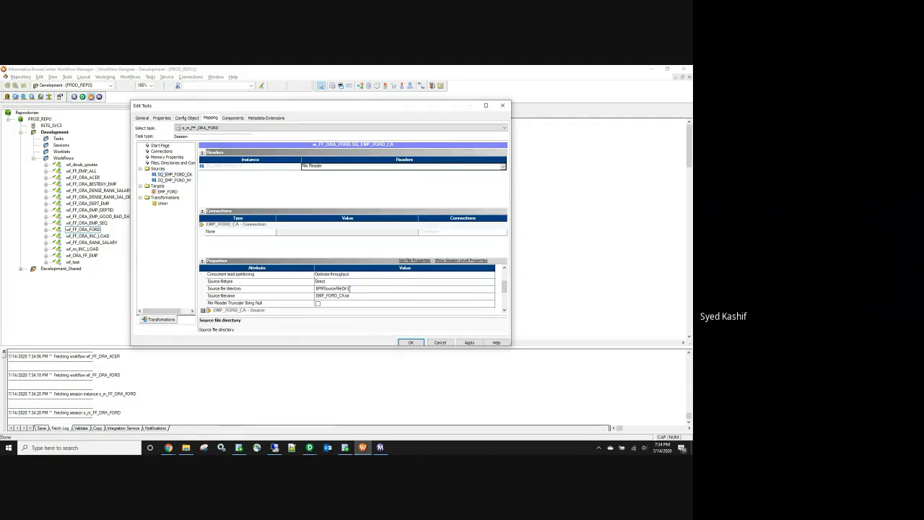
text(UNION)
click(470, 342)
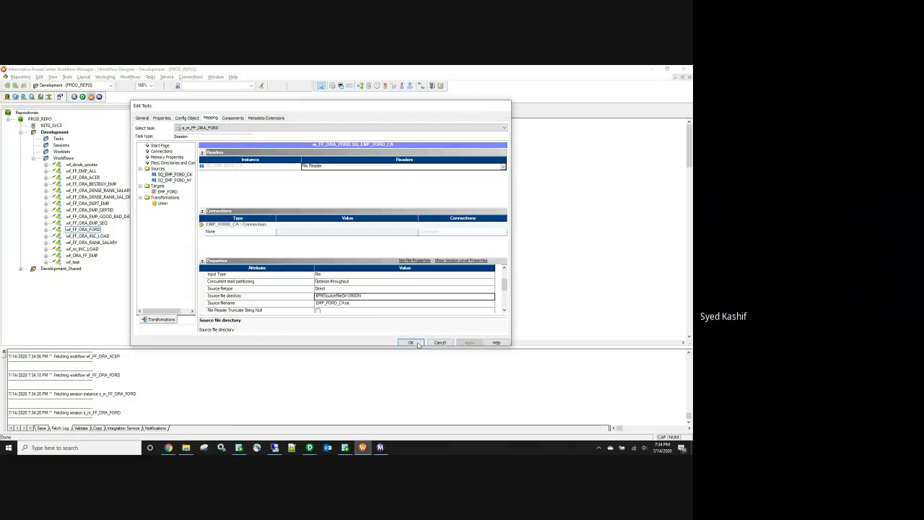
click(411, 342)
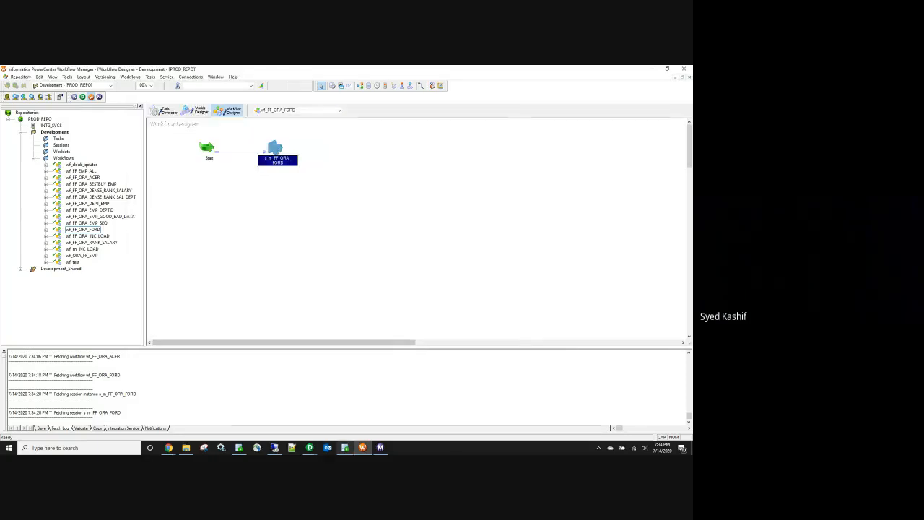
mouse_move(311, 448)
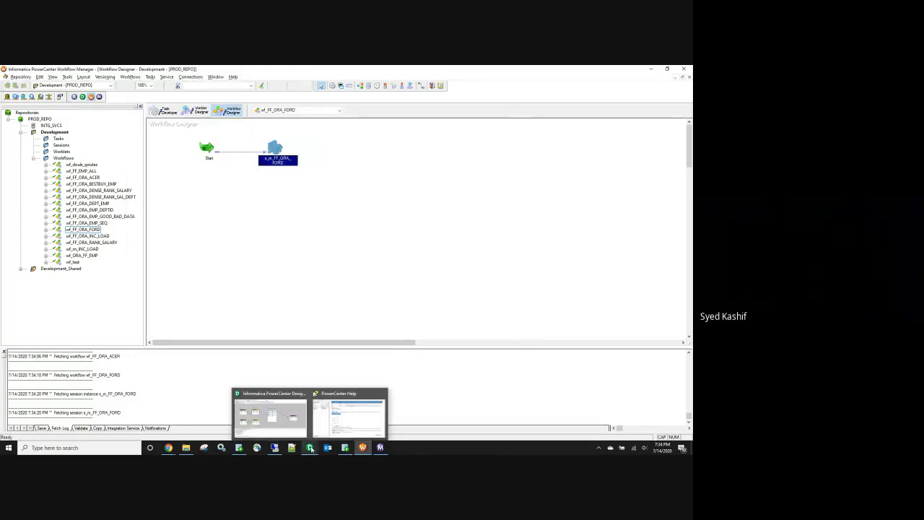
Step: Select and remove the links from SQ_EMP_FORD_NY into the Union
click(284, 416)
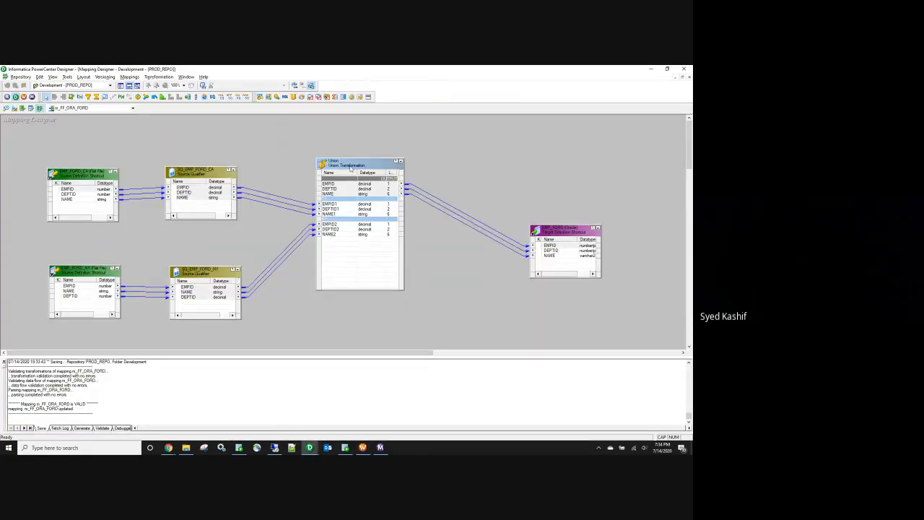
click(351, 167)
drag(272, 177, 295, 288)
drag(258, 249, 281, 286)
Step: Add an Expression transformation and copy SQ_EMP_FORD_NY's EMPID, DEPTID and NAME ports into it
click(80, 96)
click(276, 277)
click(196, 289)
key(ctrl+a)
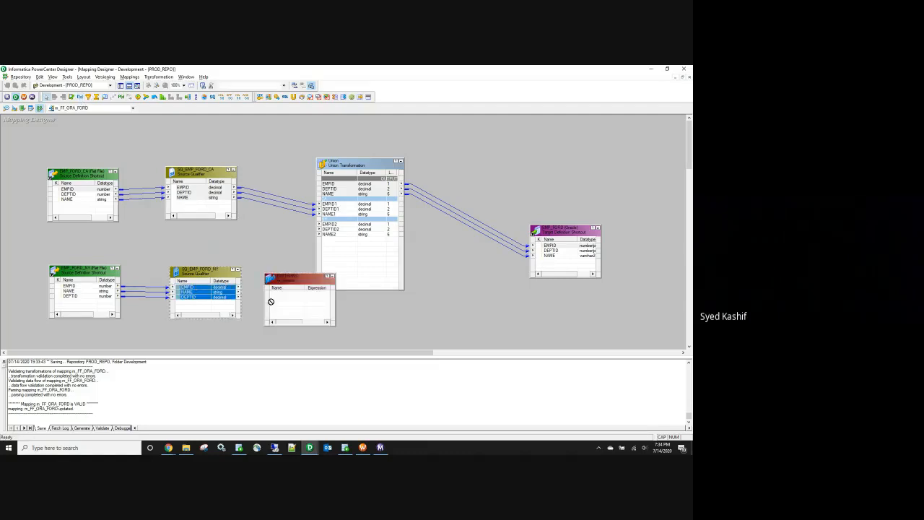
drag(195, 289, 279, 301)
click(284, 299)
double_click(284, 300)
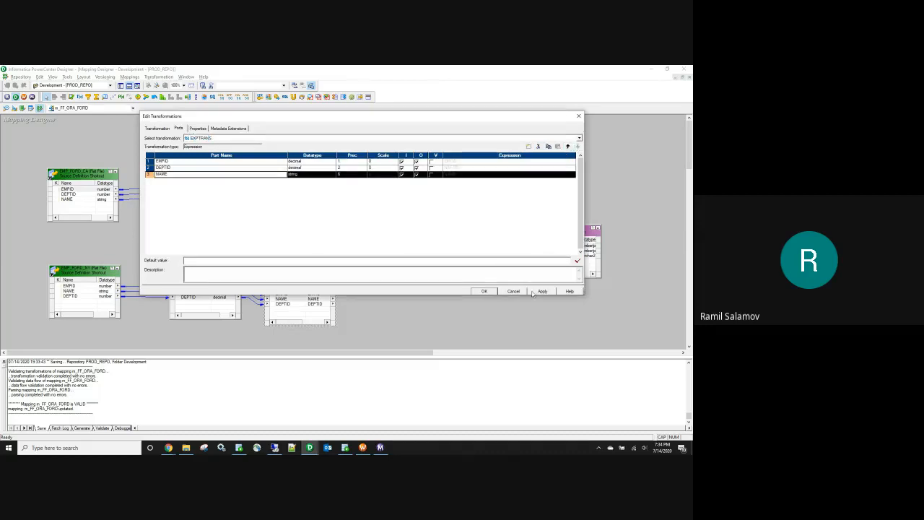
click(540, 291)
click(485, 292)
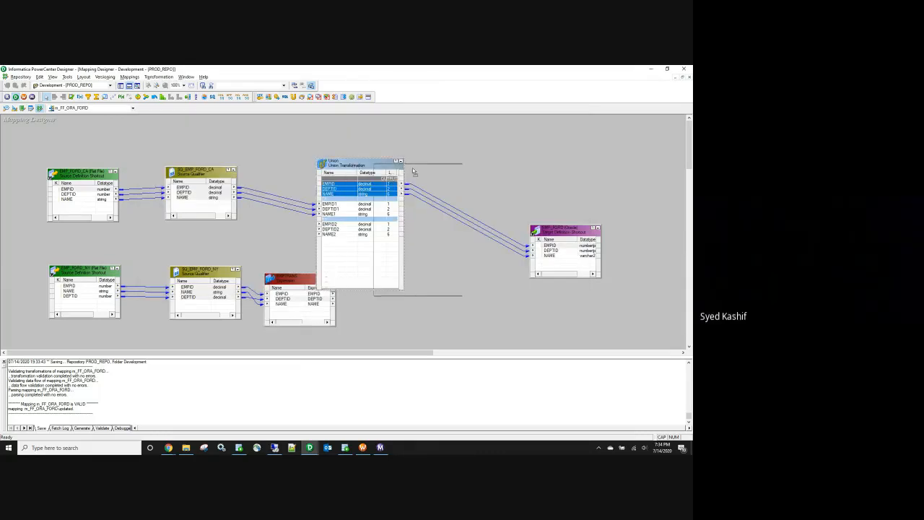
Step: Link the Expression's EMPID, DEPTID and NAME to the Union's EMPID2 group and save
drag(354, 165, 416, 172)
click(284, 296)
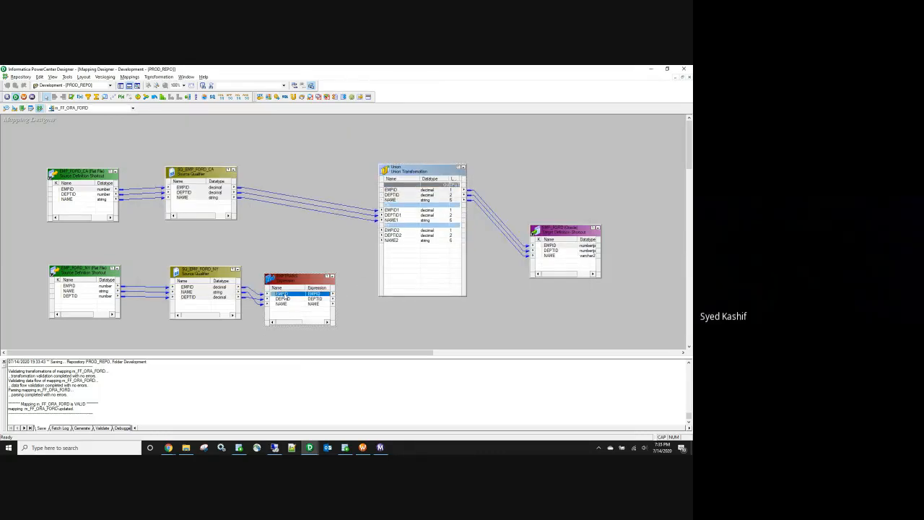
ctrl+click(286, 304)
ctrl+click(291, 299)
drag(280, 296, 389, 233)
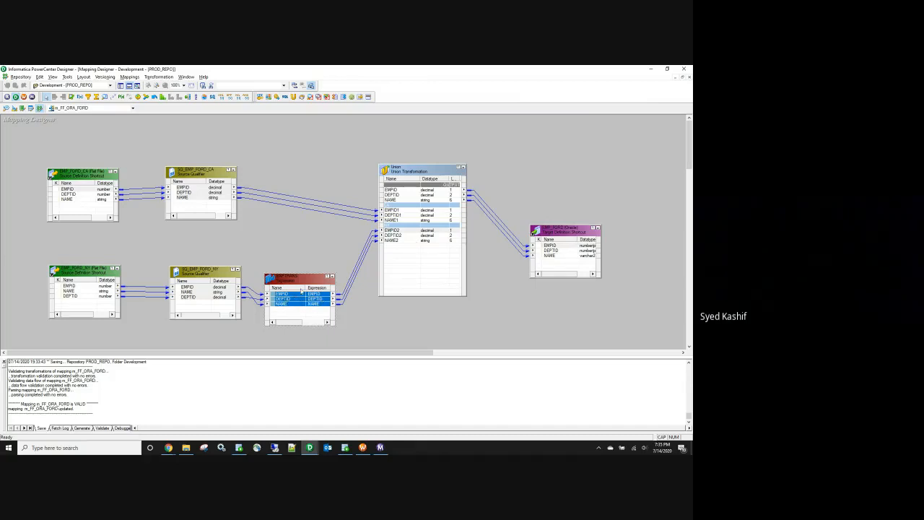
click(279, 255)
key(ctrl+s)
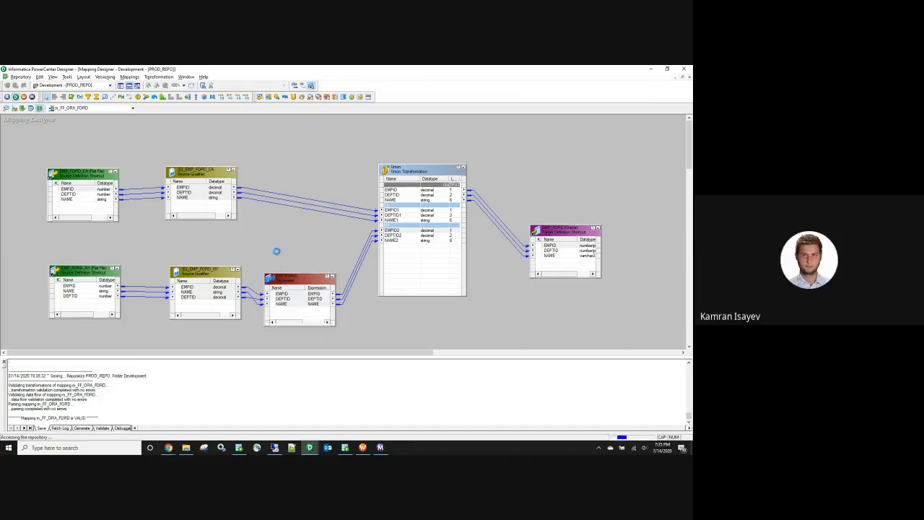
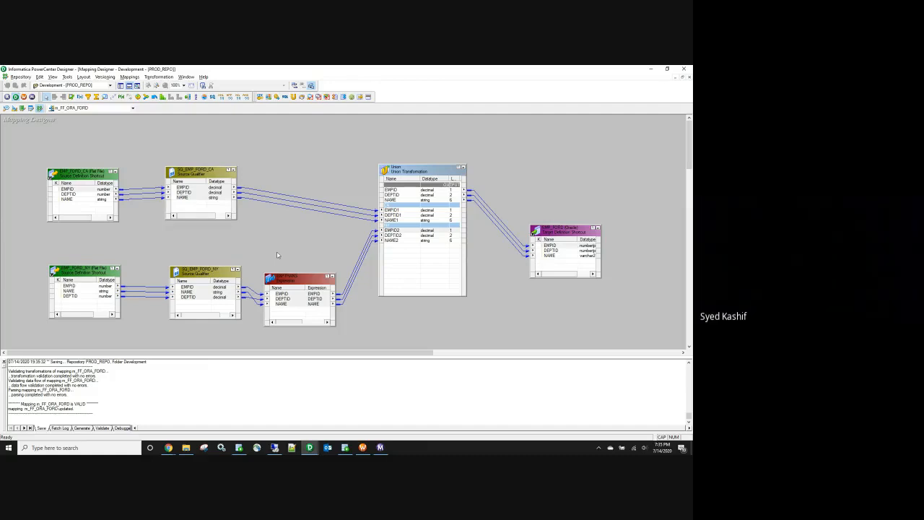
Step: Select the ports in the Union's second input group, including EMPID2
click(401, 236)
click(398, 241)
drag(396, 231, 399, 245)
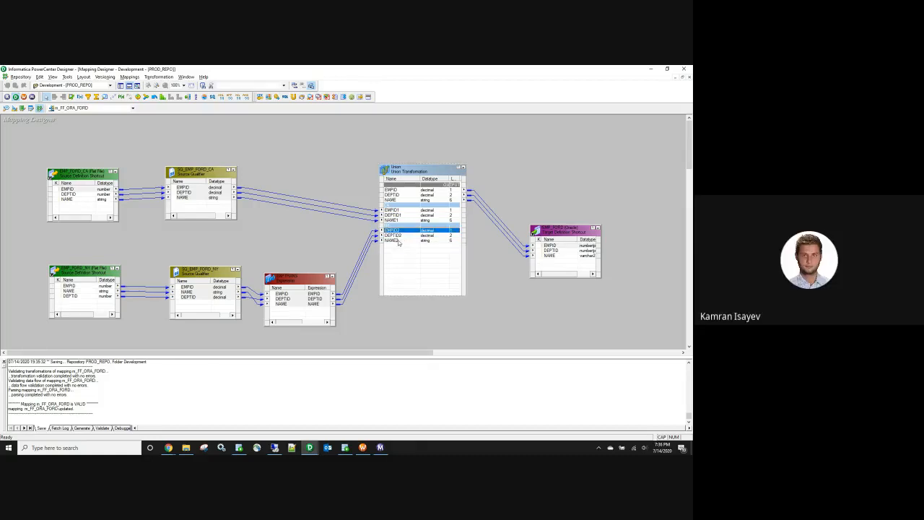
click(398, 240)
click(396, 235)
click(395, 231)
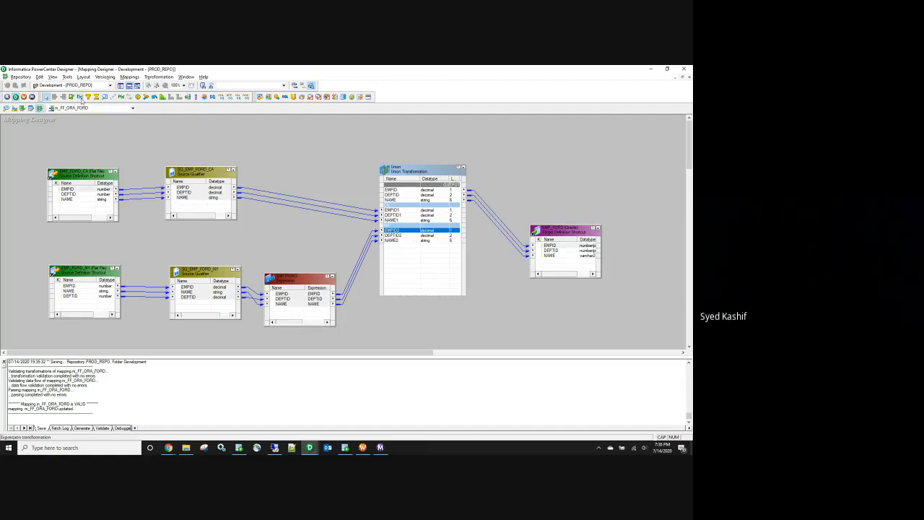
Step: Add a trial Expression and copy the Union's EMPID1, DEPTID1, NAME1 and NAME2 into it
click(498, 248)
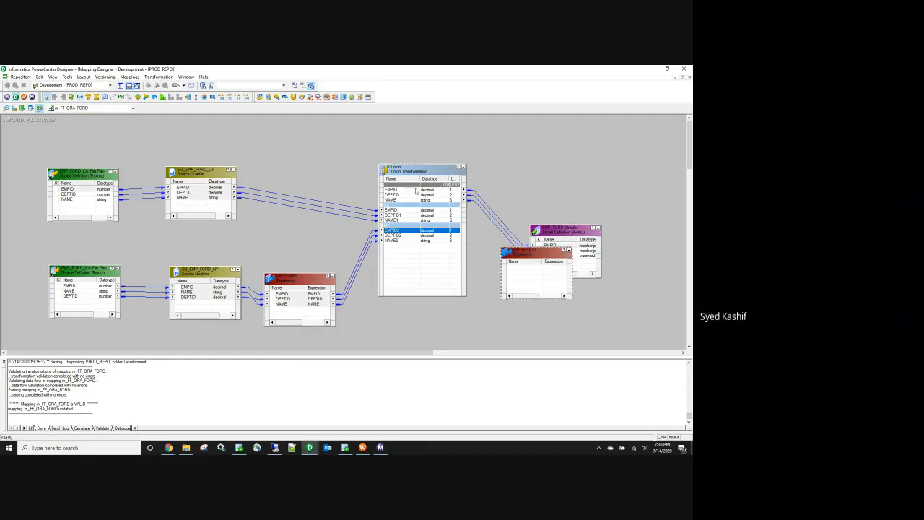
click(412, 190)
click(411, 195)
click(409, 201)
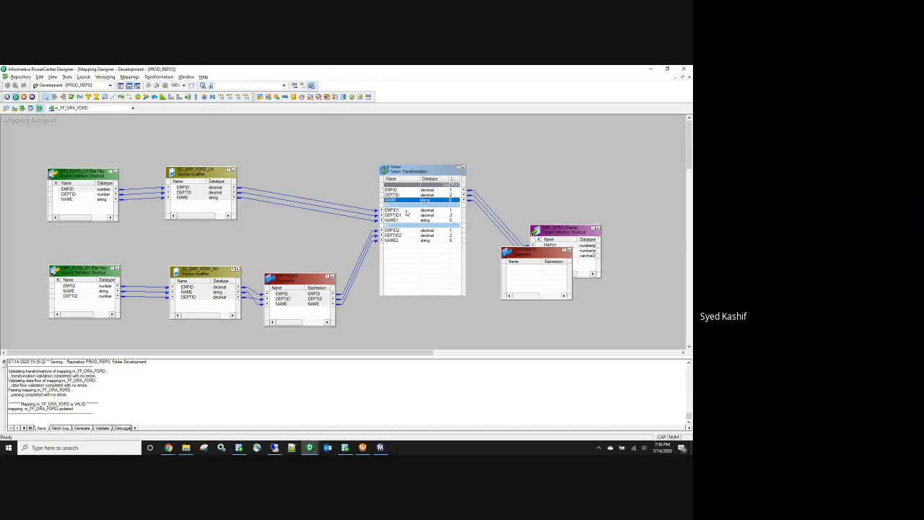
click(406, 211)
drag(403, 217, 526, 278)
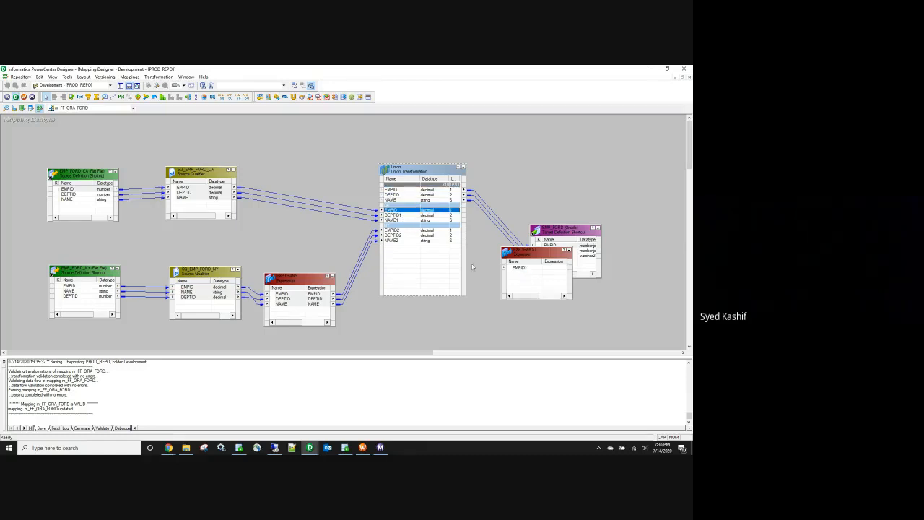
drag(399, 216, 528, 284)
drag(405, 220, 521, 288)
drag(405, 241, 520, 291)
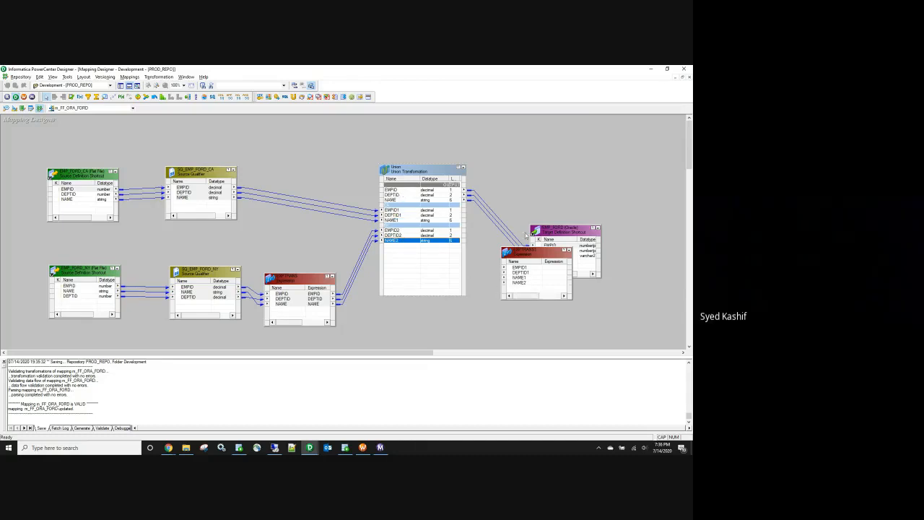
Step: Delete the trial Expression transformation and save the m_FF_ORA_FORD mapping
click(530, 255)
key(Delete)
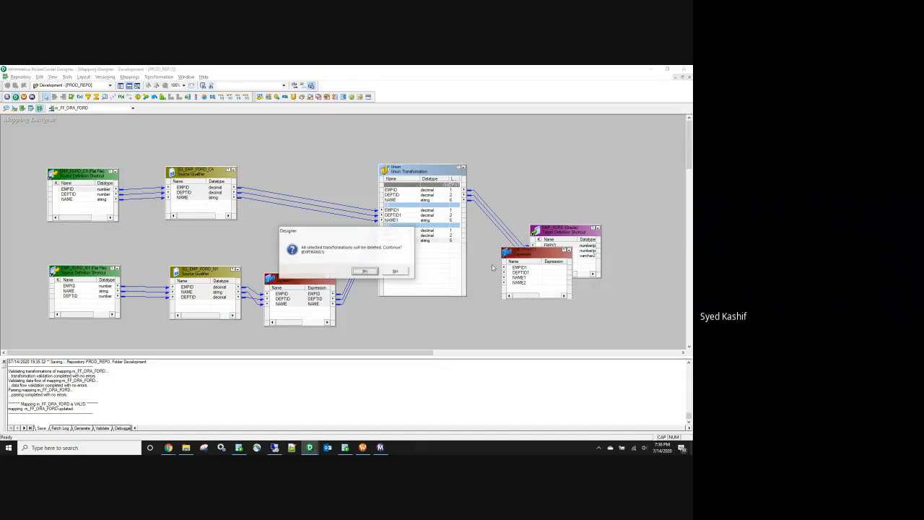
click(365, 273)
key(ctrl+s)
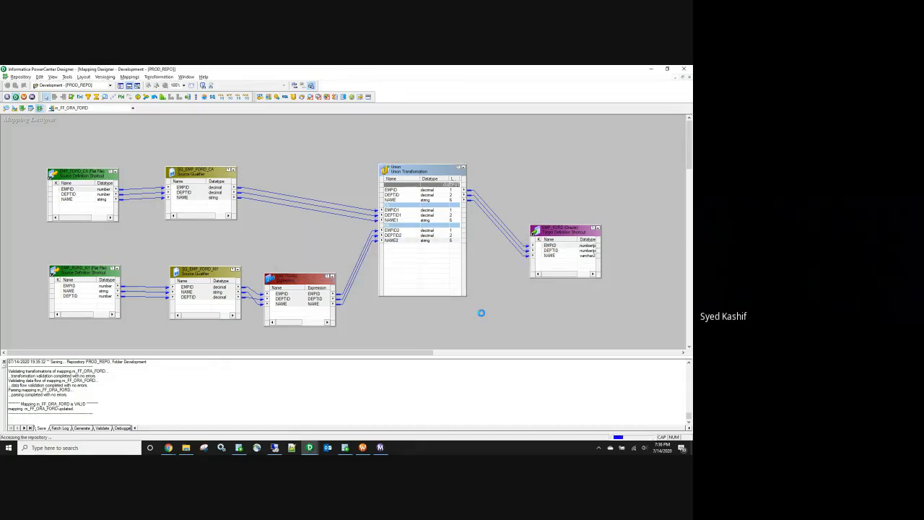
Step: In session s_m_FF_ORA_FORD's mapping settings, review the CA and NY source file settings
click(362, 447)
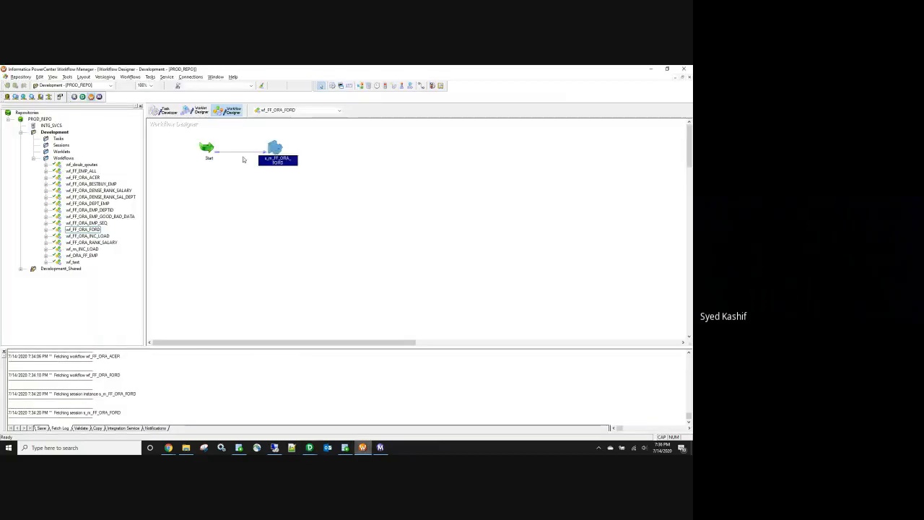
double_click(278, 148)
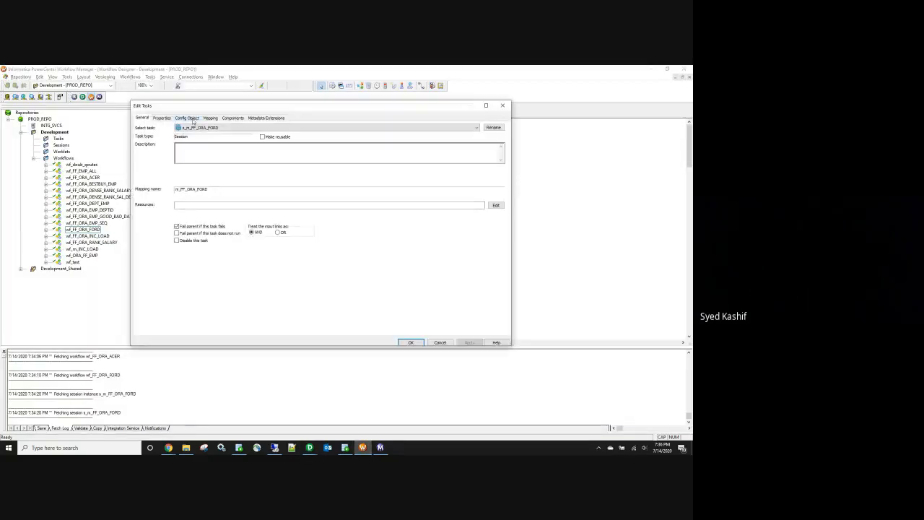
click(210, 117)
click(175, 174)
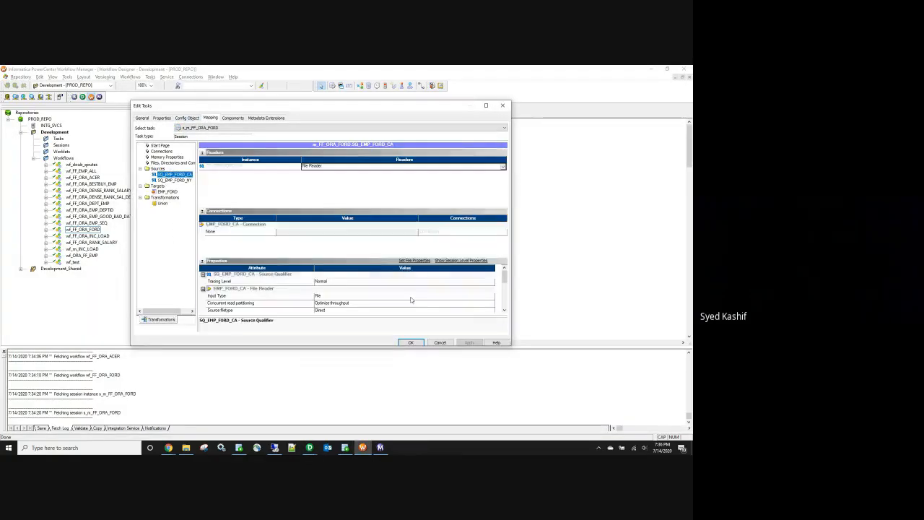
scroll(375, 292, down, 3)
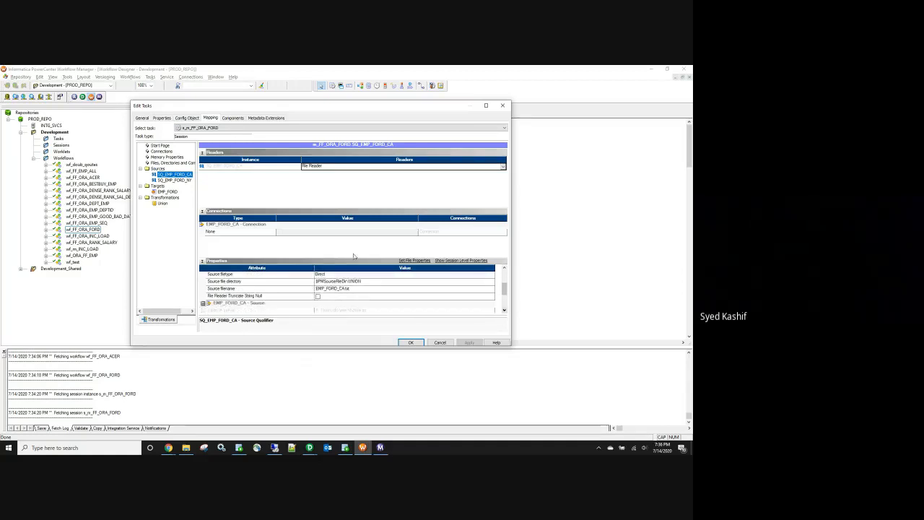
click(173, 179)
click(503, 310)
click(504, 309)
click(504, 309)
click(350, 295)
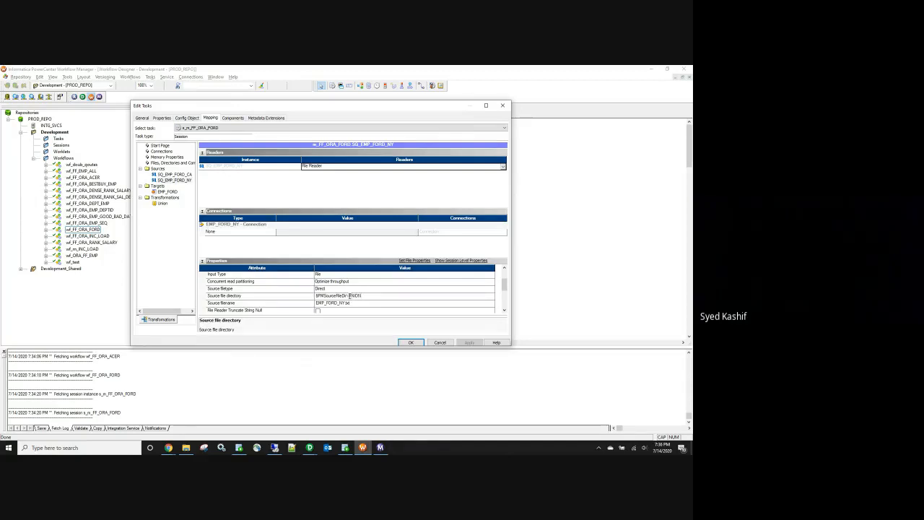
Step: Turn on Truncate target table for EMP_FORD and apply the session changes
click(171, 191)
click(318, 283)
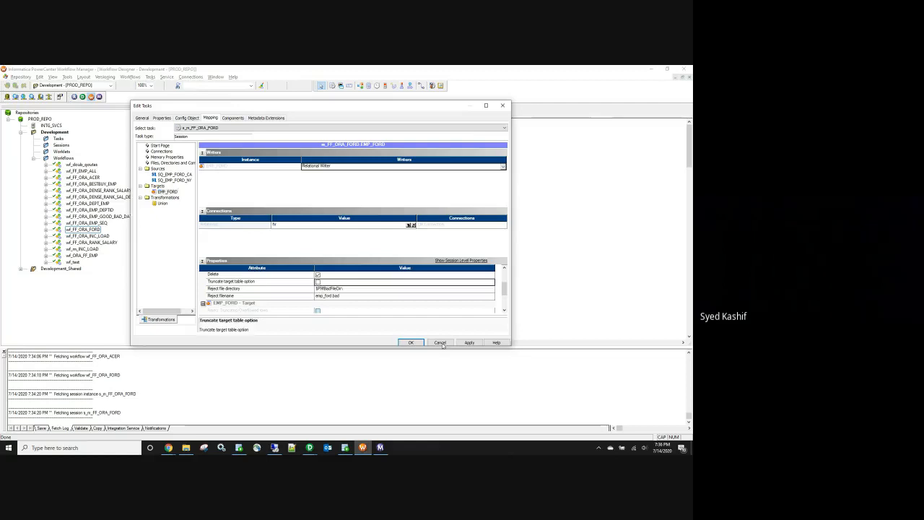
click(318, 283)
click(469, 342)
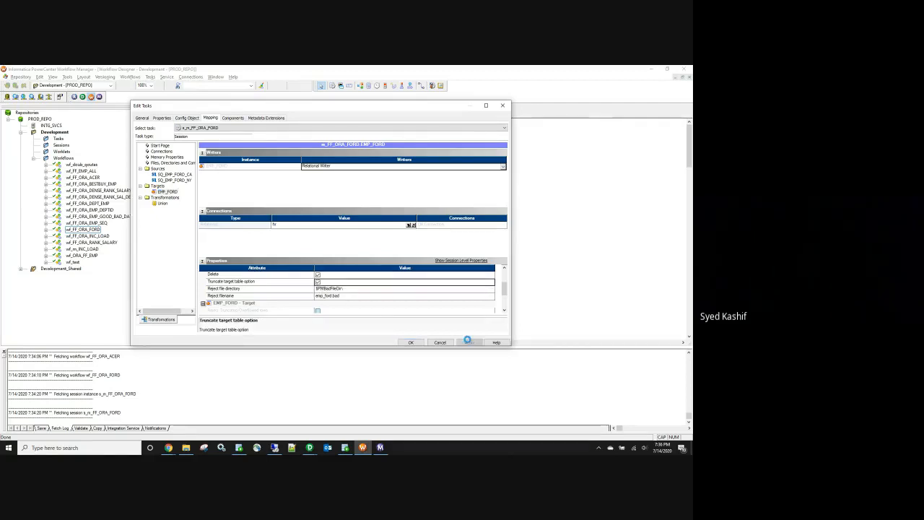
click(411, 342)
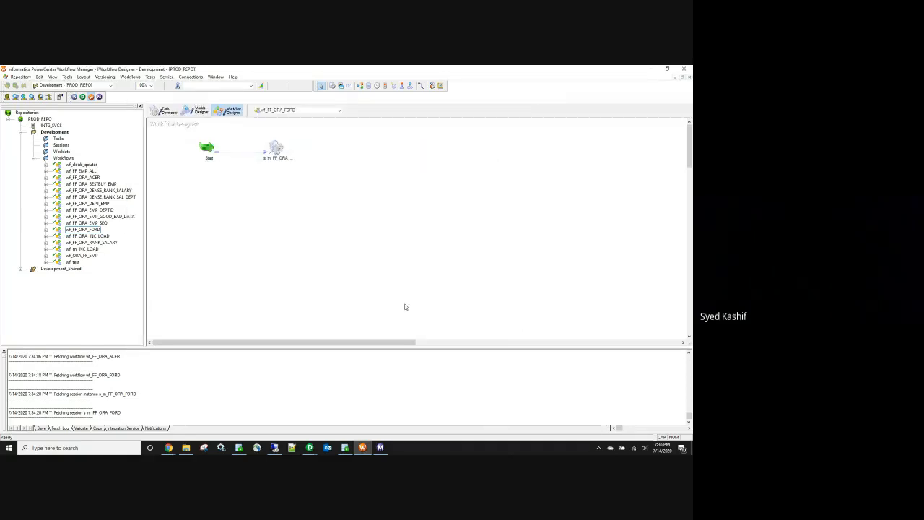
Step: Save workflow wf_FF_ORA_FORD and start it
key(ctrl+s)
right_click(379, 267)
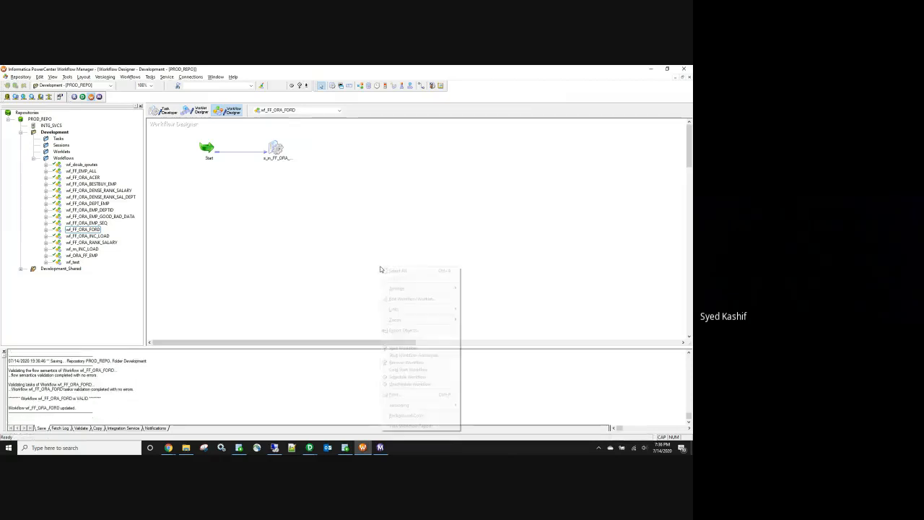
click(424, 348)
click(345, 448)
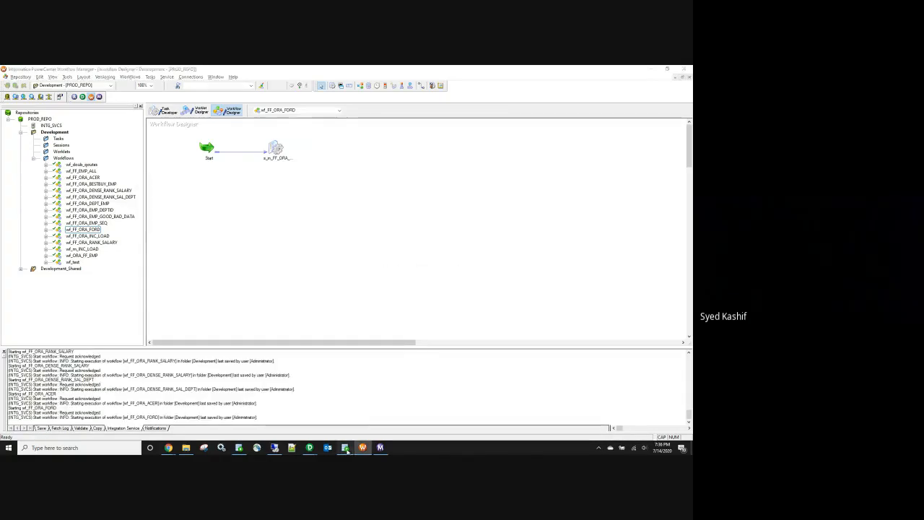
Step: In the m_FF_ORA_FORD mapping, copy the target table name EMP_FORD from its properties
click(310, 448)
click(296, 413)
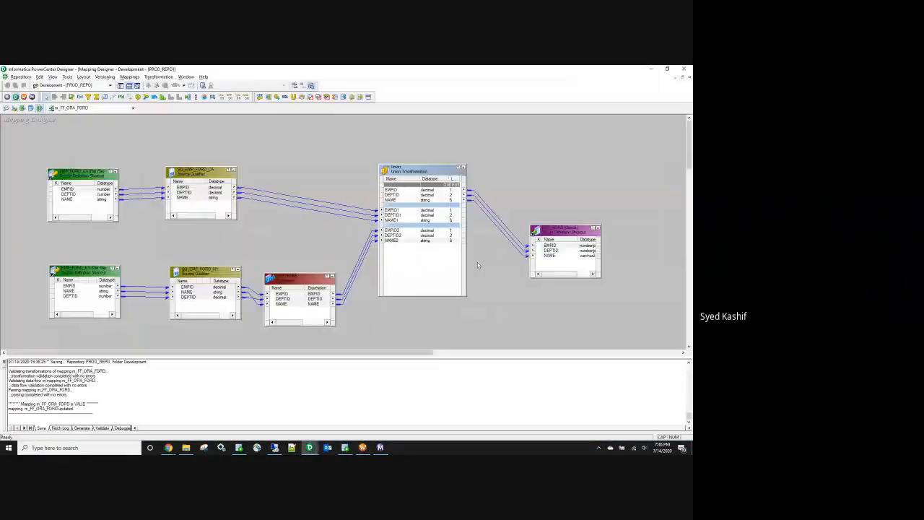
double_click(547, 231)
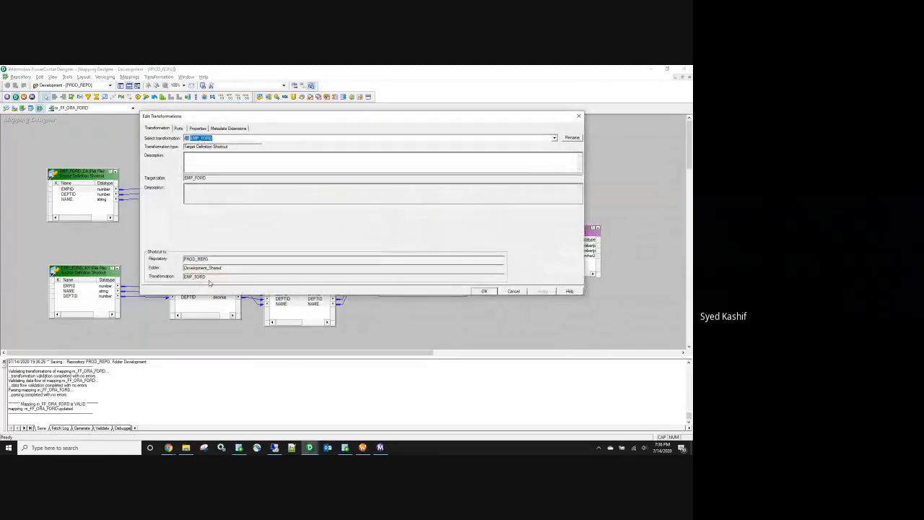
drag(207, 178, 181, 178)
key(ctrl+c)
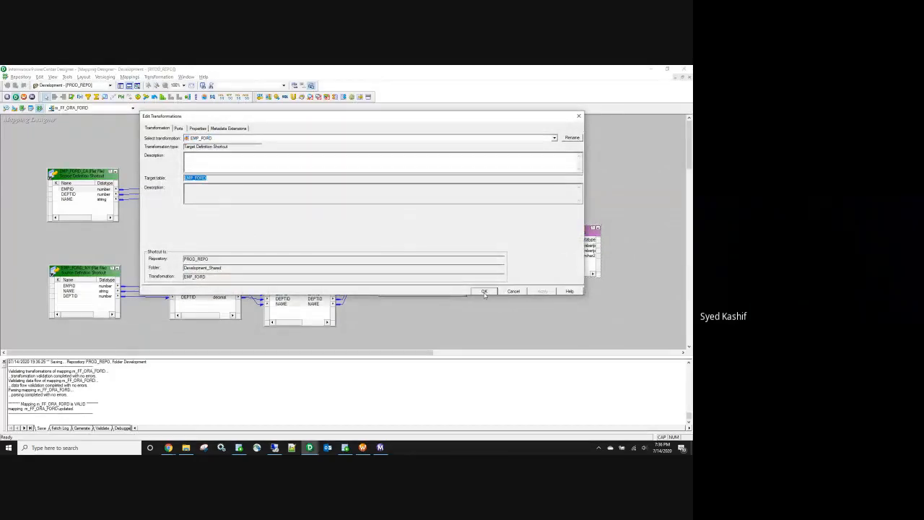
key(alt+Tab)
Step: Query EMP_FORD in SQL Developer and inspect the four rows, including the duplicate
double_click(209, 195)
key(ctrl+v)
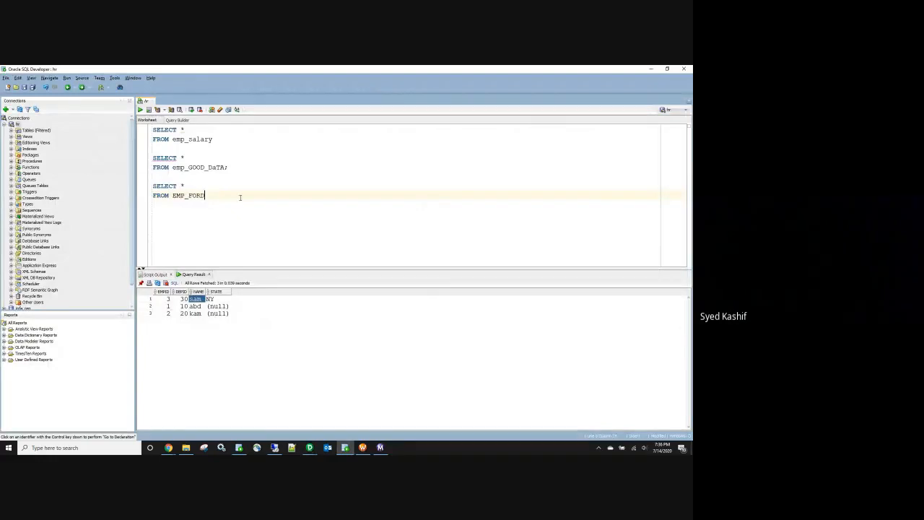
drag(223, 197, 151, 186)
click(140, 109)
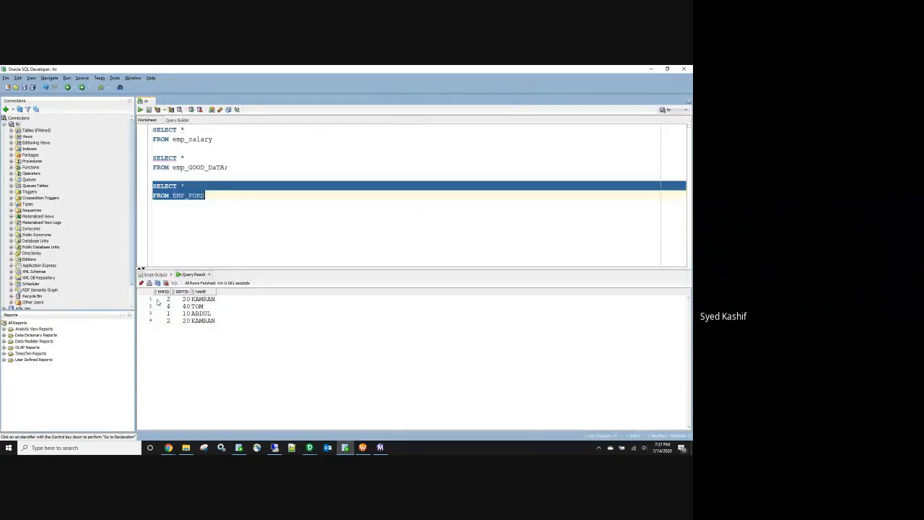
click(157, 300)
ctrl+click(198, 323)
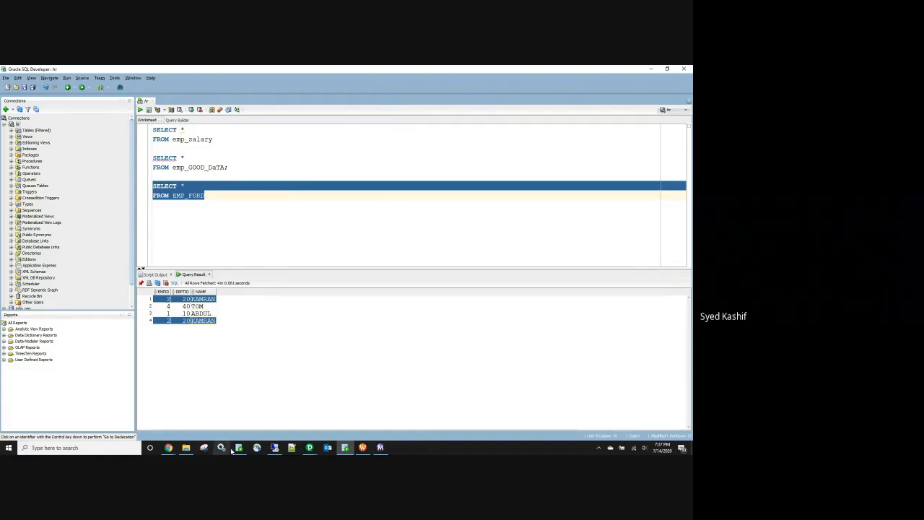
Step: Compare the results against the expected data in Batch-10.xlsx
click(165, 445)
click(141, 418)
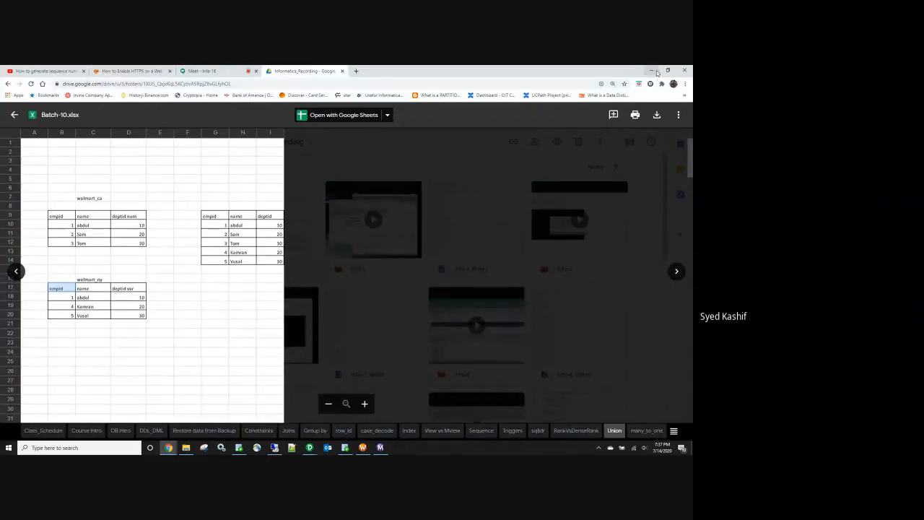
key(alt+Tab)
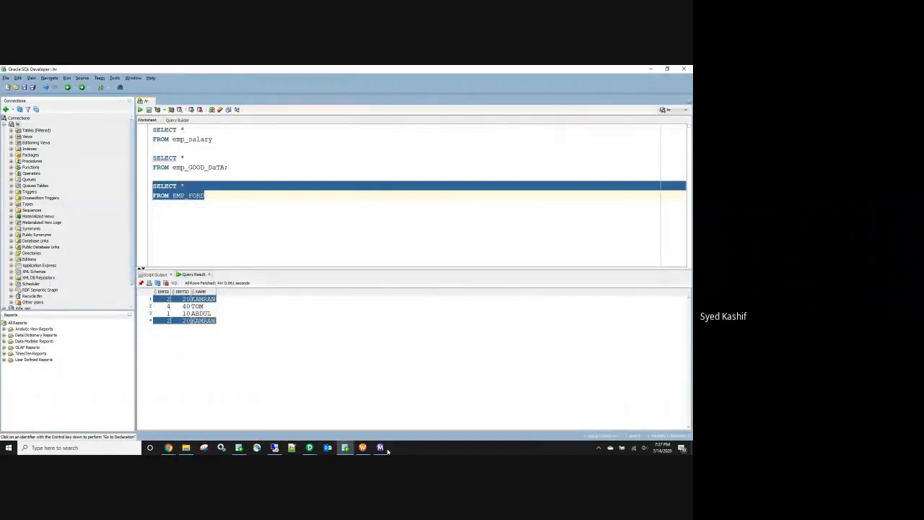
Step: Rearrange the mapping, moving EMP_FORD up-right and nudging the Expression transformation
mouse_move(311, 448)
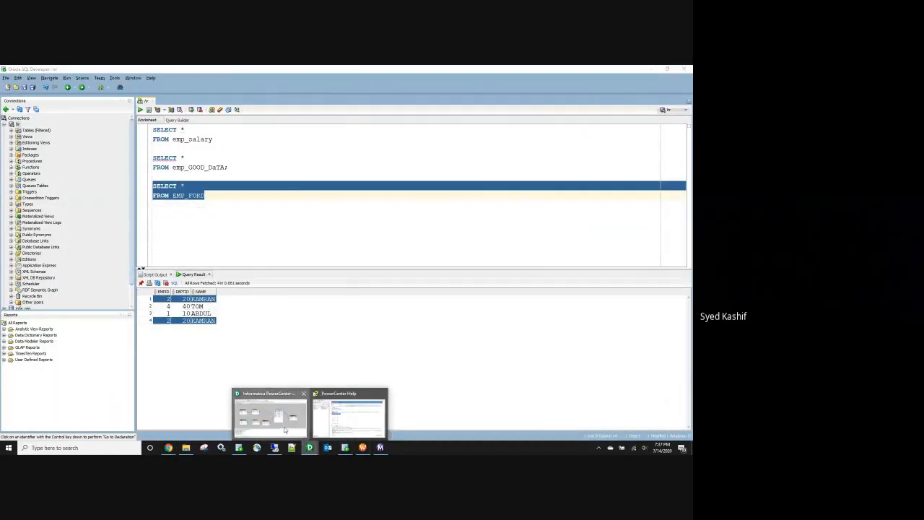
click(286, 427)
drag(563, 227, 603, 197)
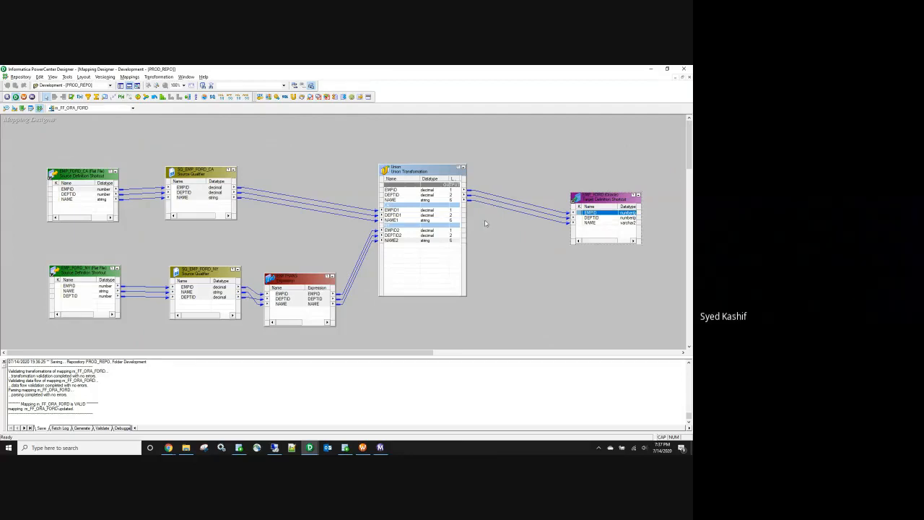
click(301, 278)
drag(302, 282, 300, 278)
click(131, 175)
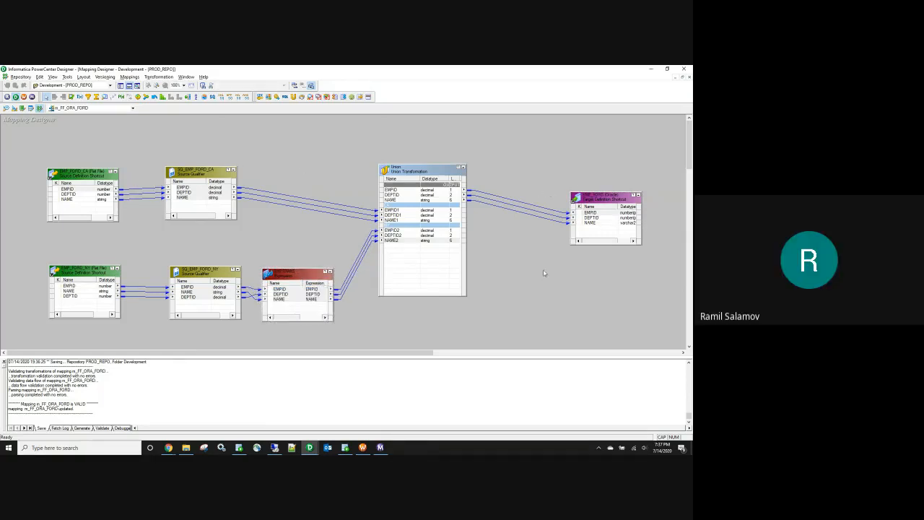
Step: Delete the Union-to-target links and place a new Sorter between Union and target
drag(500, 180, 521, 258)
key(Delete)
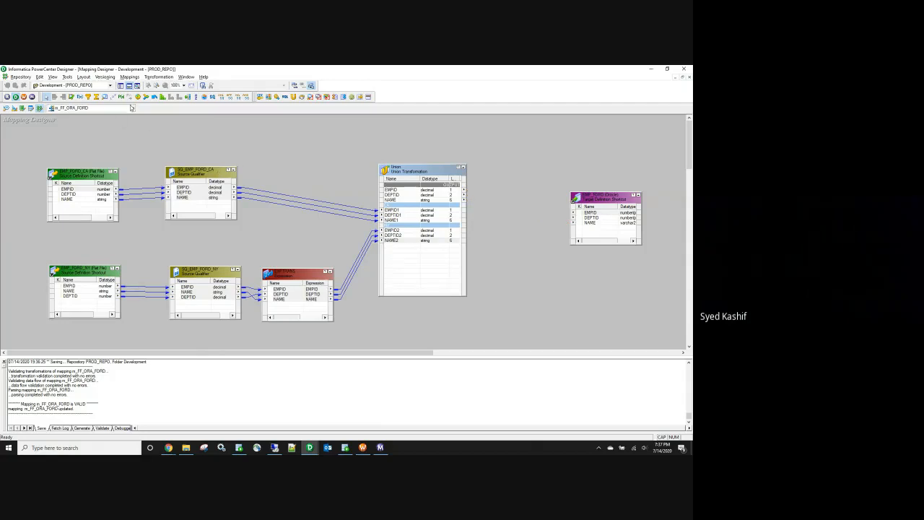
click(199, 101)
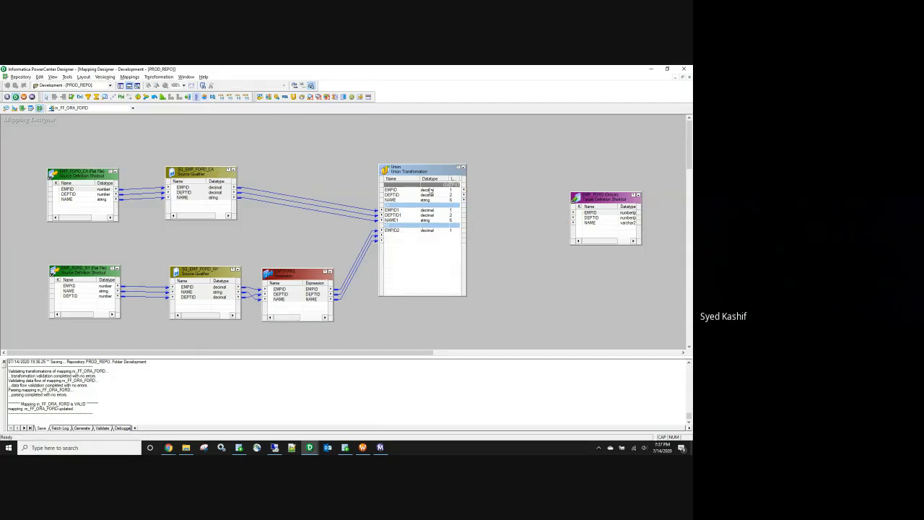
drag(513, 204, 527, 254)
Step: Copy the Union's EMPID, DEPTID and NAME ports into the Sorter
right_click(407, 189)
click(412, 193)
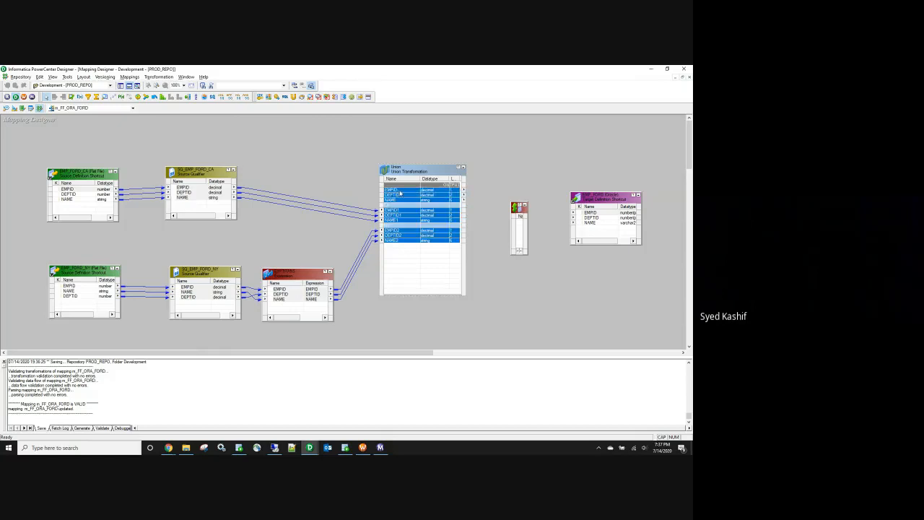
shift+click(404, 200)
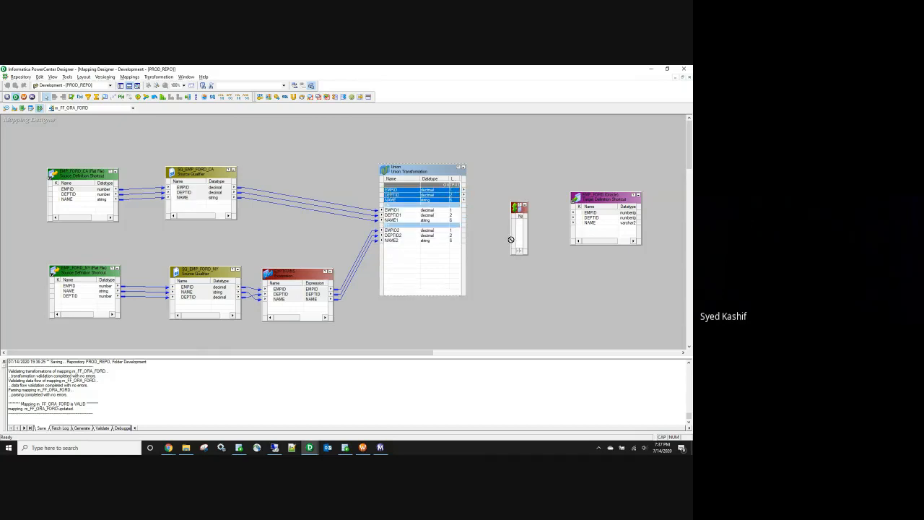
drag(528, 212, 551, 211)
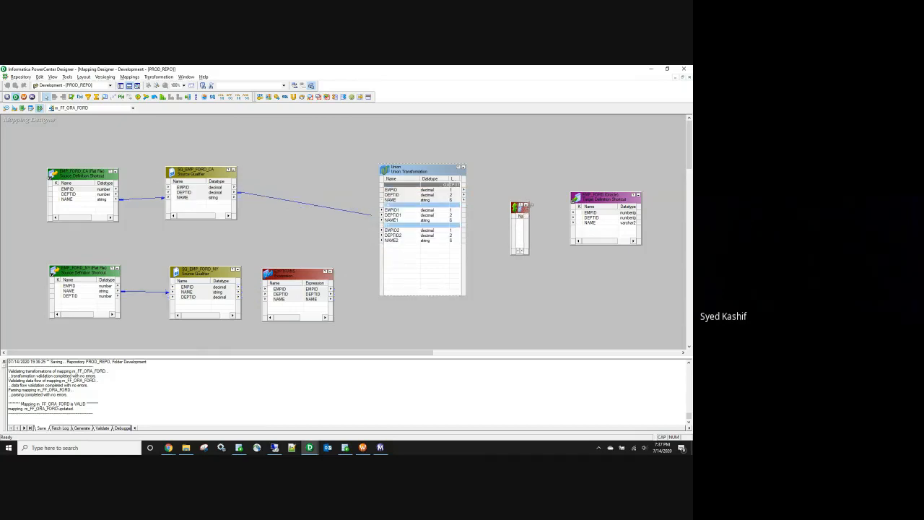
drag(391, 190, 530, 220)
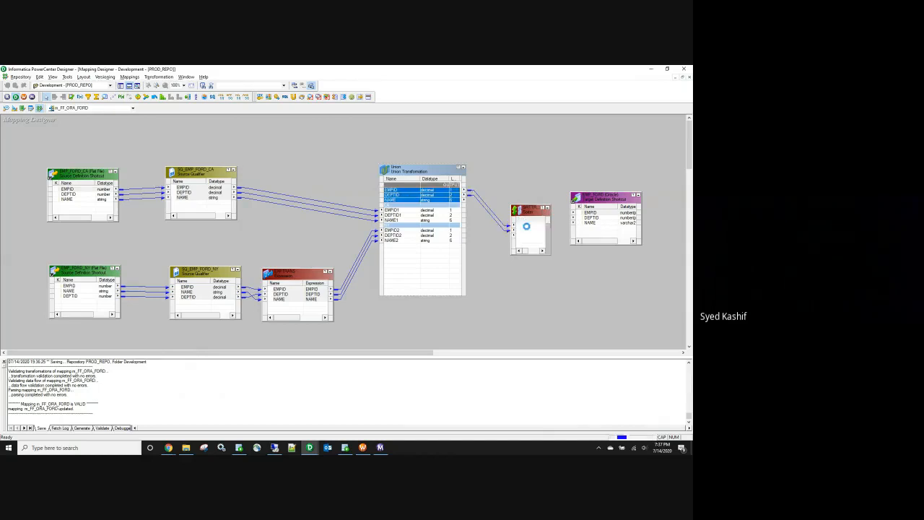
Step: Set the Sorter to output Distinct rows
double_click(531, 224)
click(203, 129)
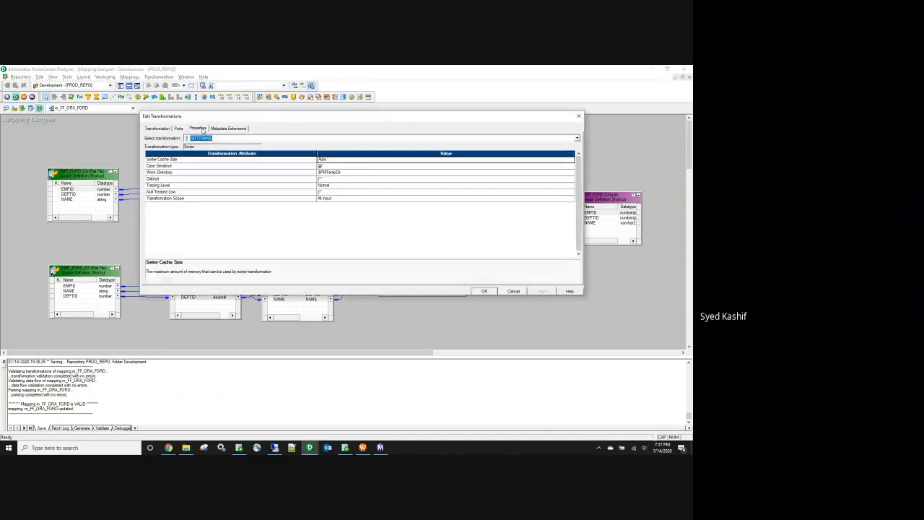
click(320, 179)
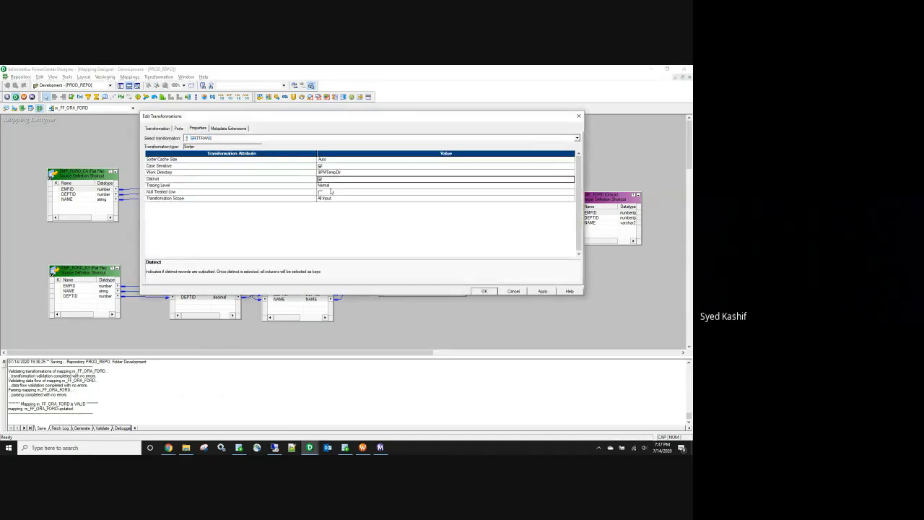
click(484, 291)
Step: Link the Sorter's EMPID, DEPTID and NAME ports to the EMP_FORD target columns
click(533, 225)
ctrl+click(532, 235)
ctrl+click(530, 231)
drag(525, 225, 590, 216)
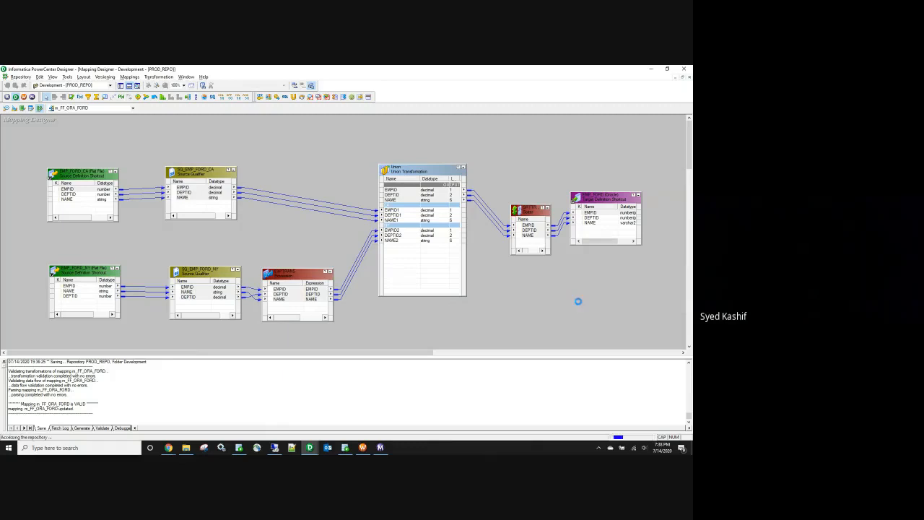
click(363, 448)
Step: Refresh the FORD session with the Sorter mapping, save, and start wf_FF_ORA_FORD
click(275, 149)
right_click(275, 150)
click(311, 217)
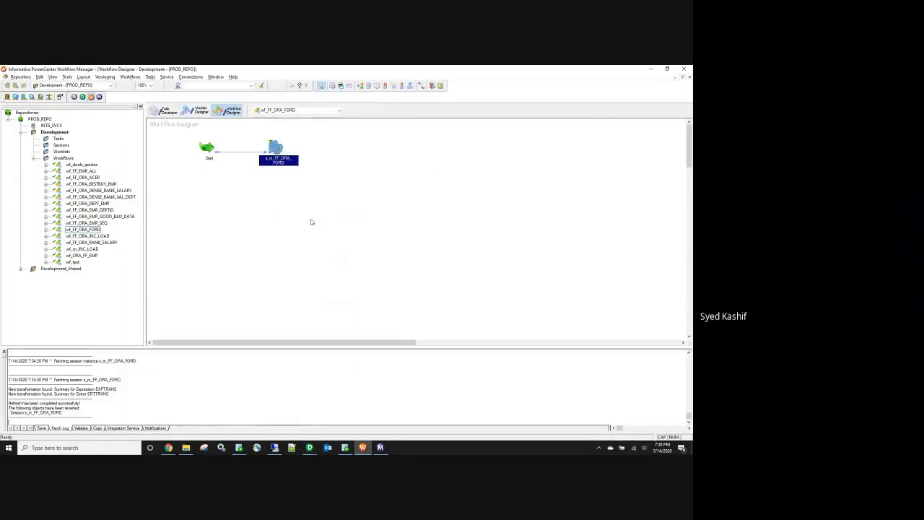
key(ctrl+s)
right_click(311, 219)
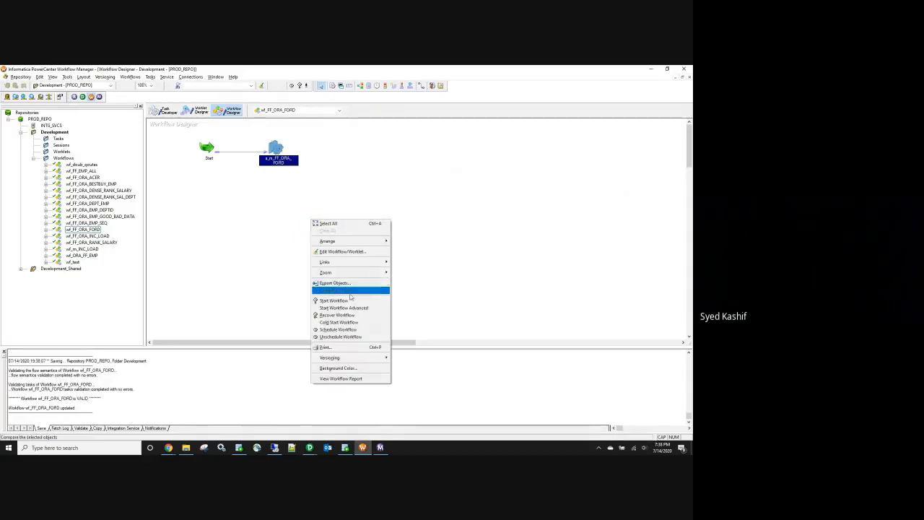
click(345, 301)
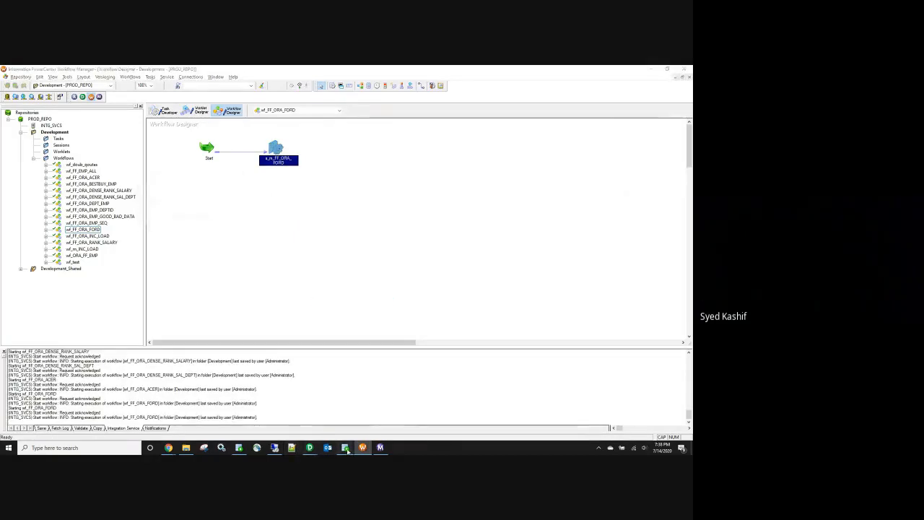
click(345, 448)
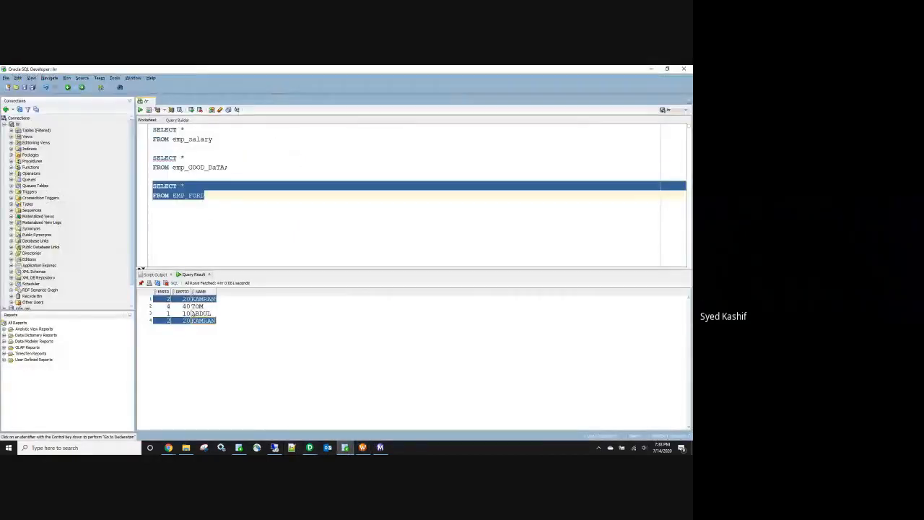
Step: Re-run the EMP_FORD query, confirm three distinct rows, and return to Designer
click(140, 109)
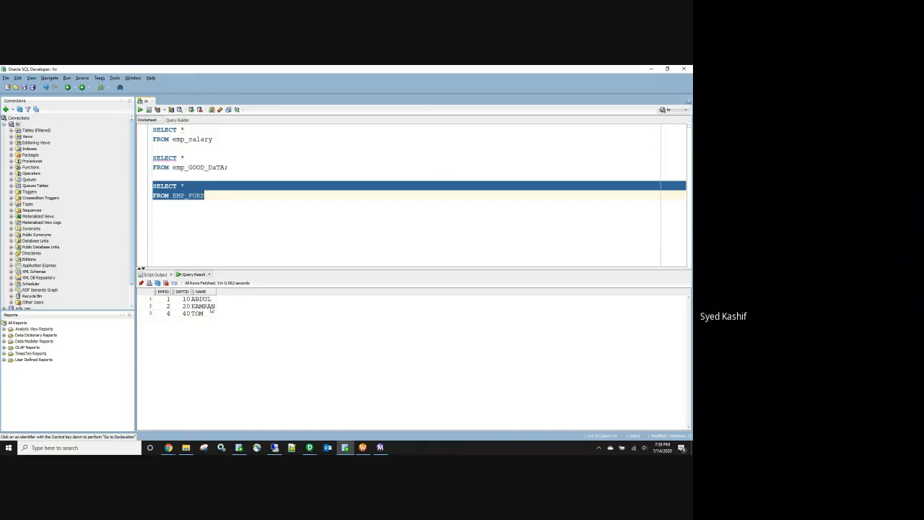
click(167, 307)
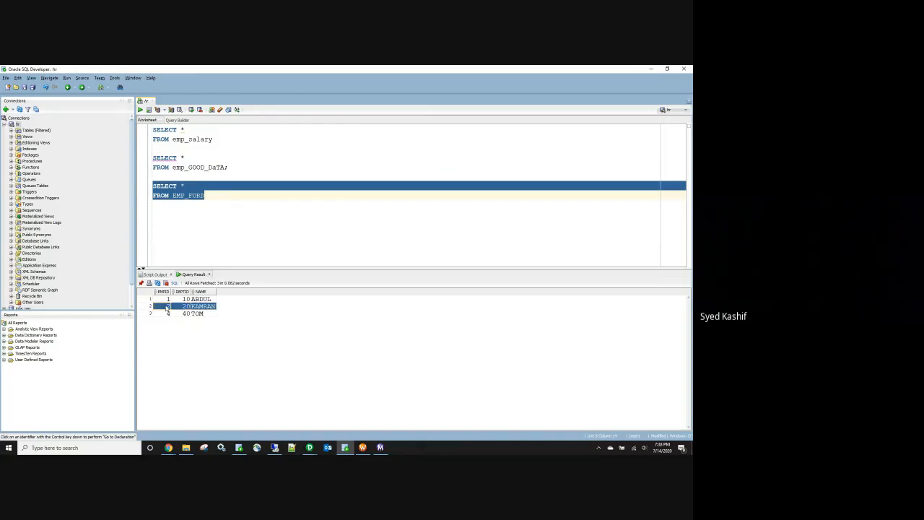
click(309, 448)
click(296, 422)
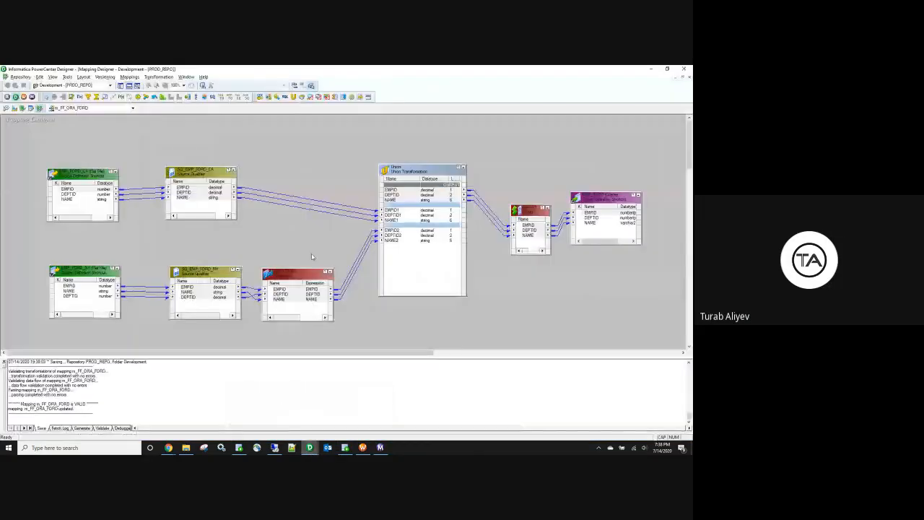
Step: Arrange the mapping layout, enlarge the Union, and delete EXPTRANS
right_click(306, 164)
click(326, 206)
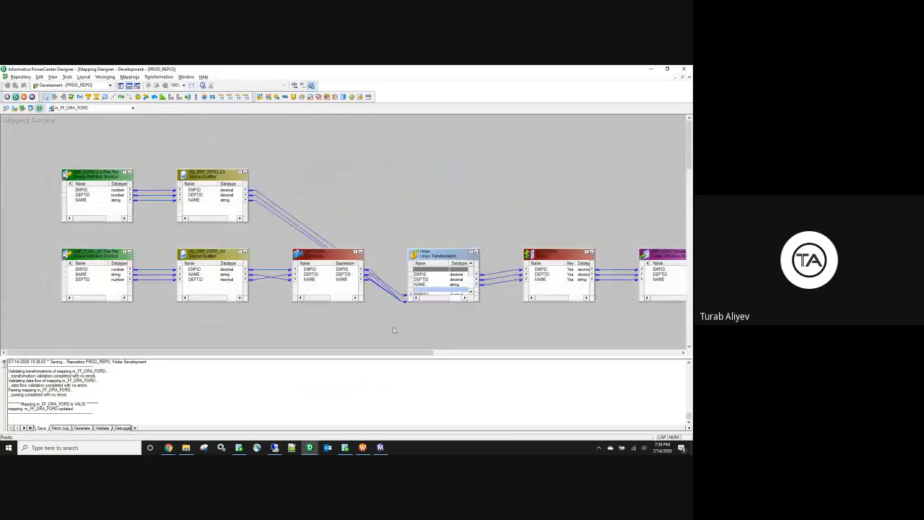
drag(306, 283, 288, 312)
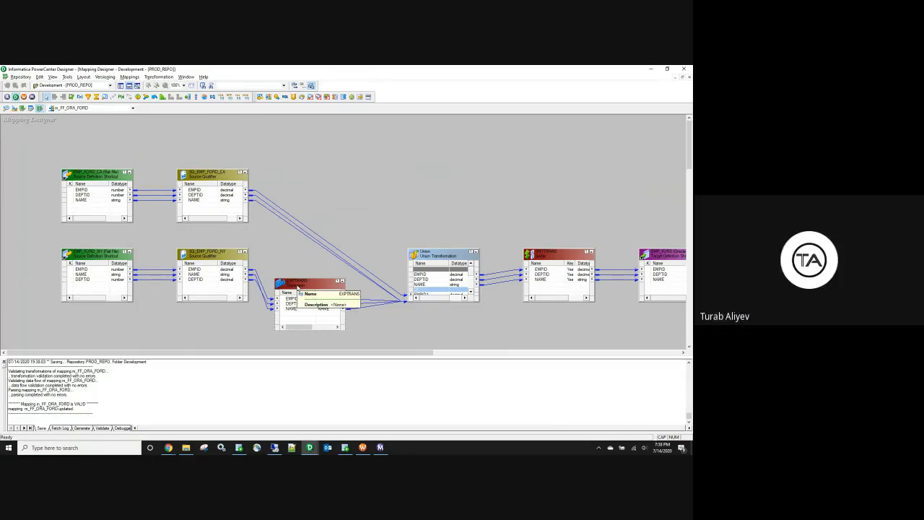
drag(444, 249, 434, 189)
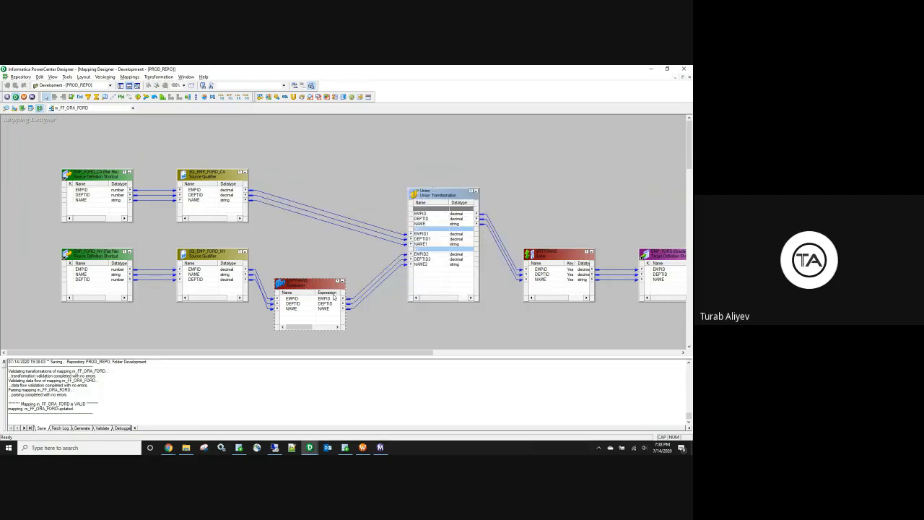
key(Delete)
click(358, 272)
Step: Link SQ_EMP_FORD_NY's EMPID, DEPTID, NAME to the Union's EMPID2, DEPTID2, NAME2 and save
click(189, 271)
drag(186, 272, 425, 255)
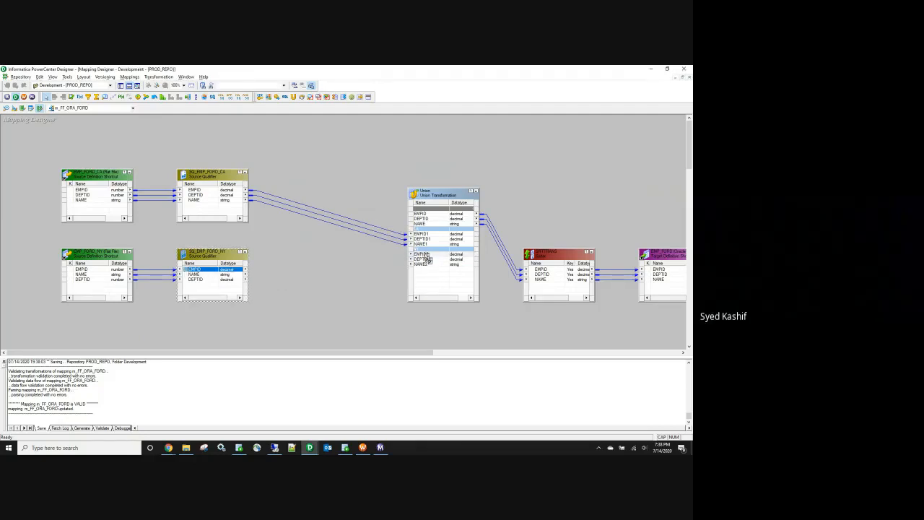
drag(191, 283, 427, 263)
drag(203, 275, 428, 265)
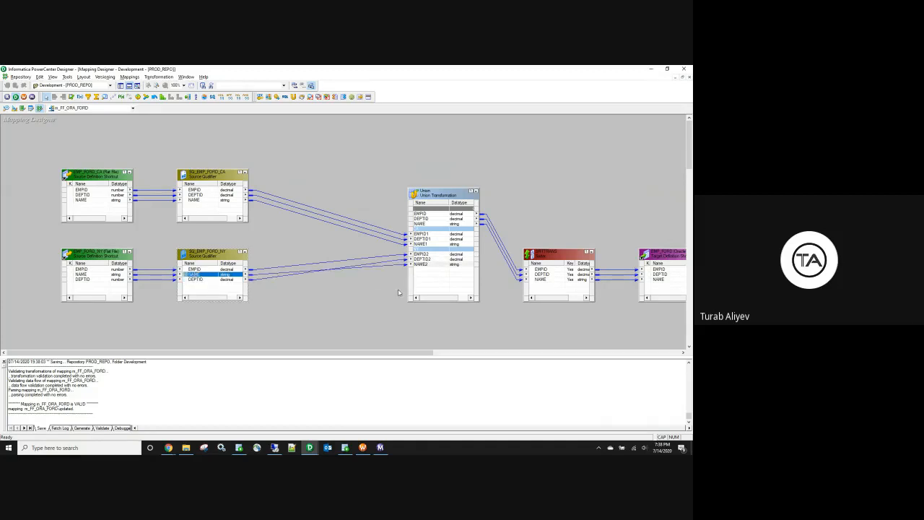
click(319, 314)
key(ctrl+s)
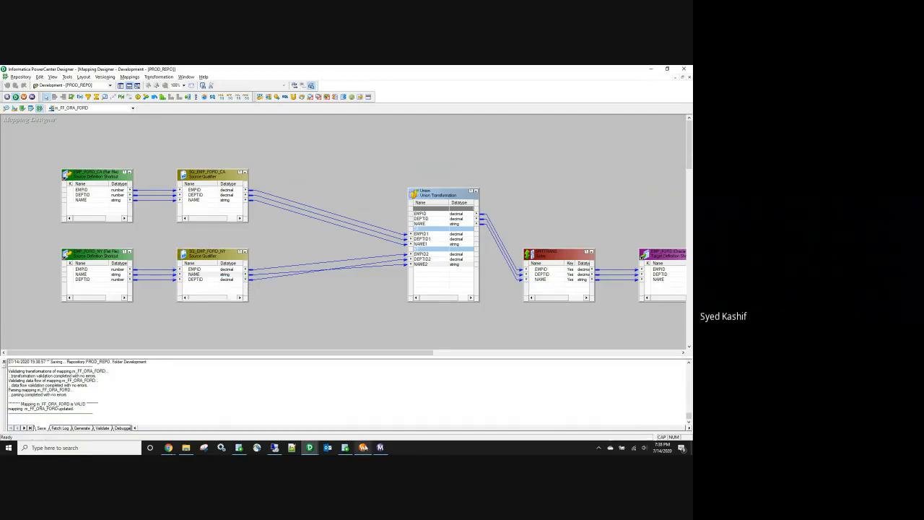
click(364, 447)
right_click(279, 147)
Step: Refresh the FORD session's mapping and bring up Workflow Monitor
click(307, 217)
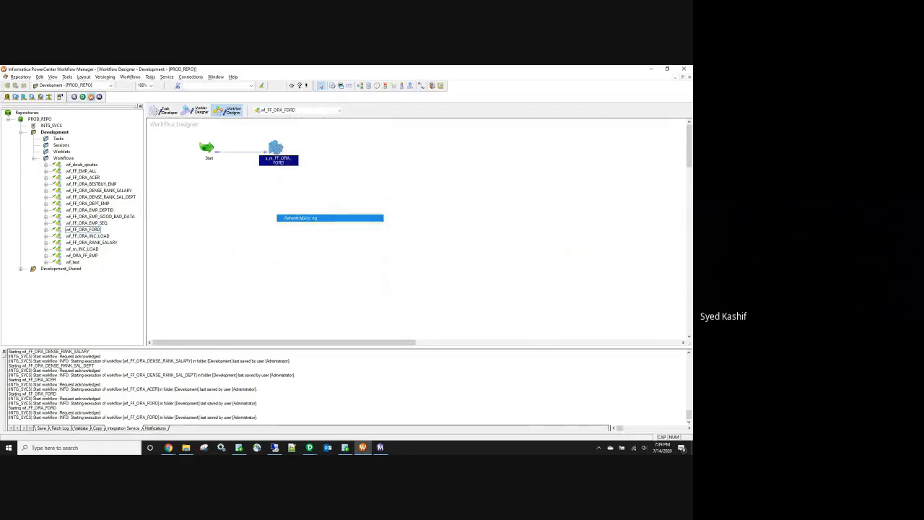
key(Return)
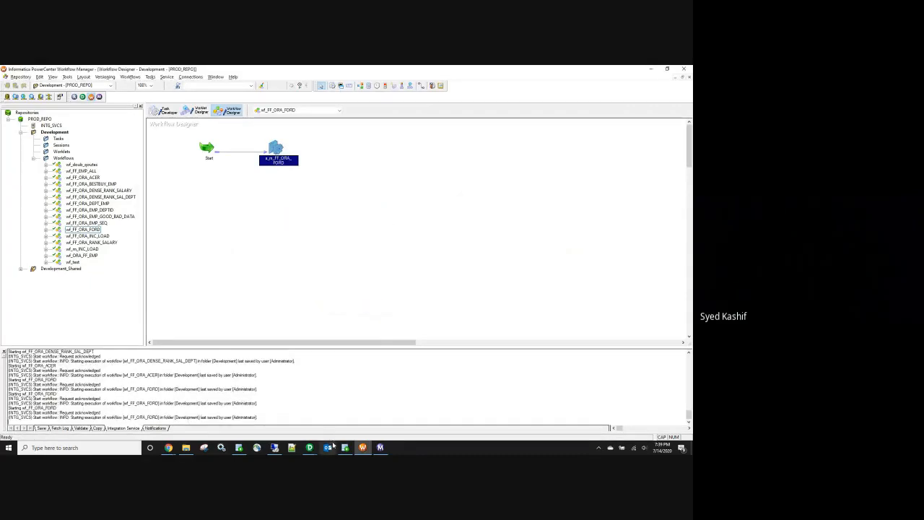
mouse_move(306, 450)
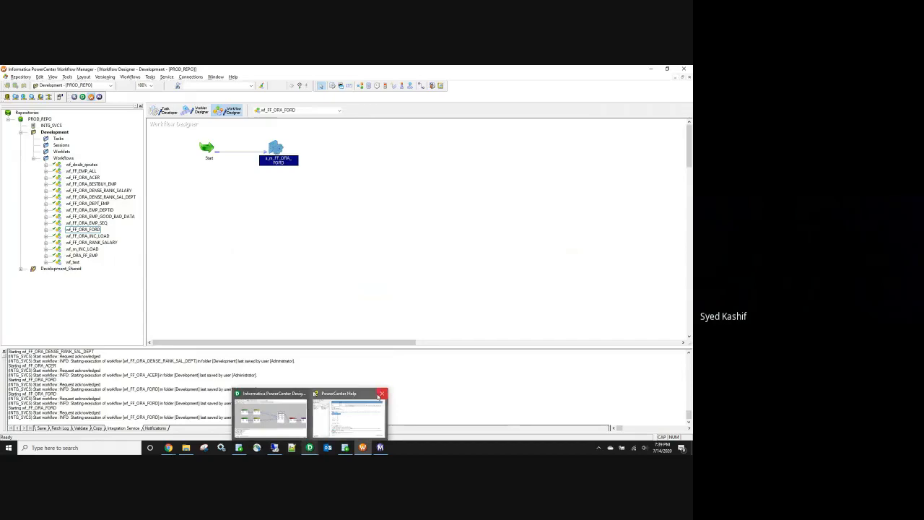
mouse_move(355, 425)
click(379, 447)
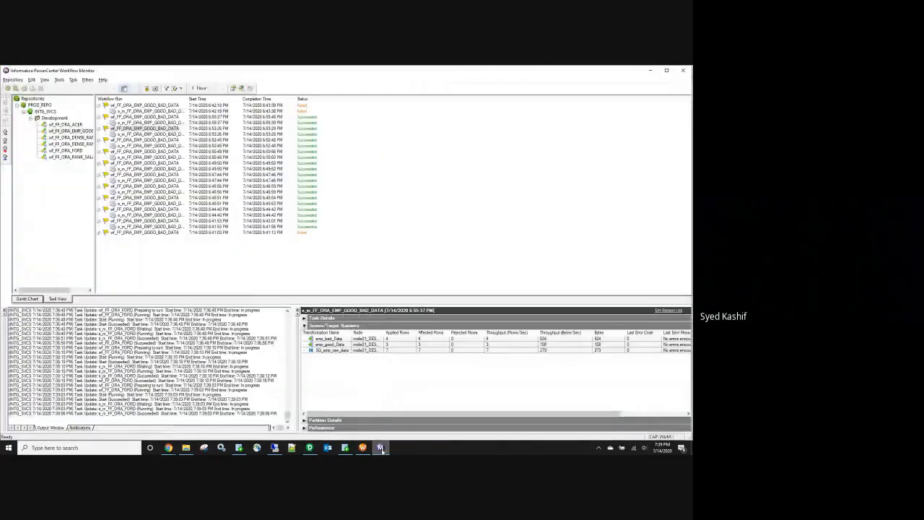
Step: Check the wf_FF_ORA_FORD runs in Workflow Monitor, then re-run the EMP_FORD query
drag(95, 161, 161, 169)
click(81, 150)
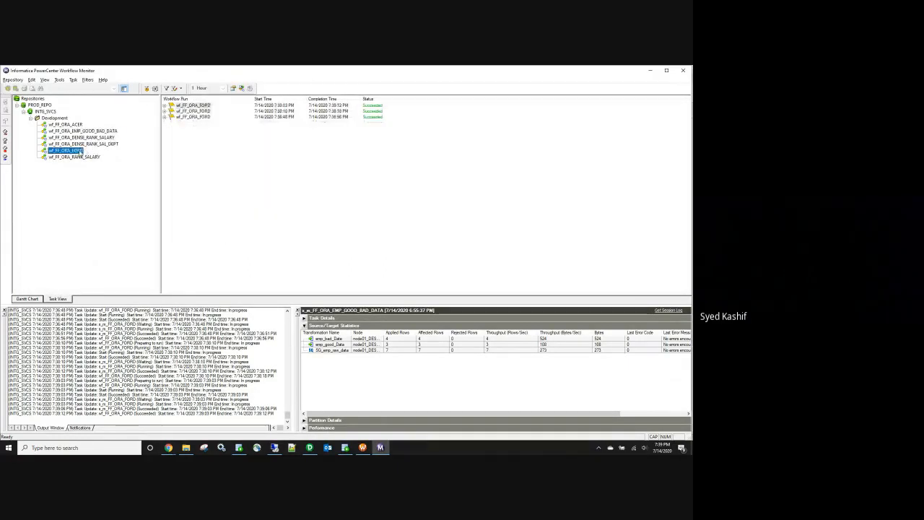
click(344, 449)
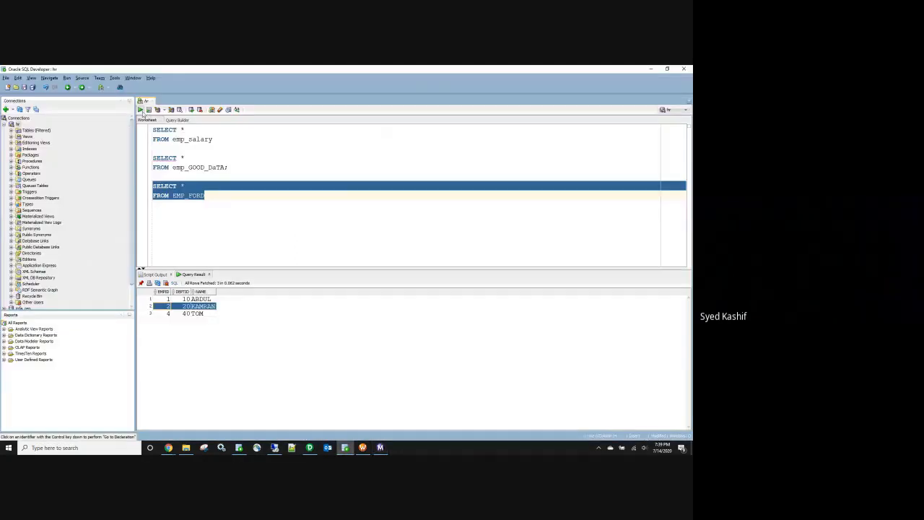
click(142, 109)
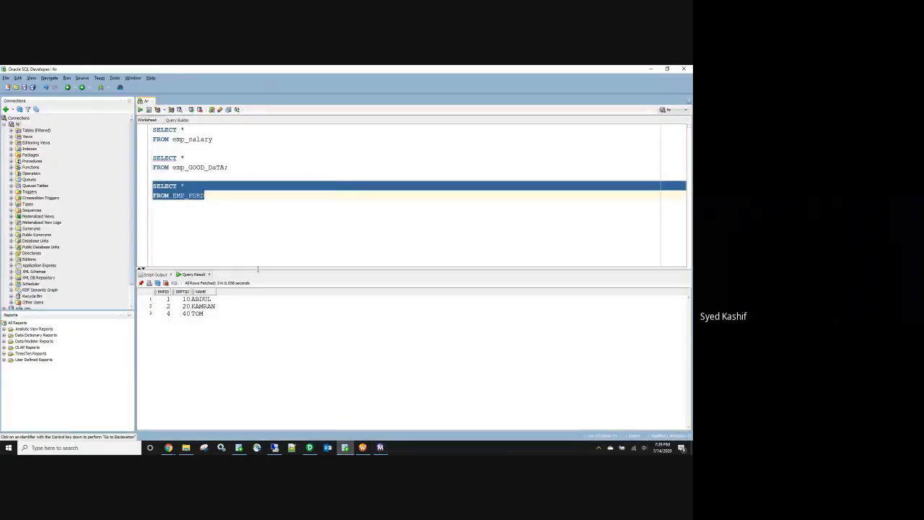
Step: Delete the Sorter and link the Union's EMPID, DEPTID and NAME directly to EMP_FORD
click(310, 447)
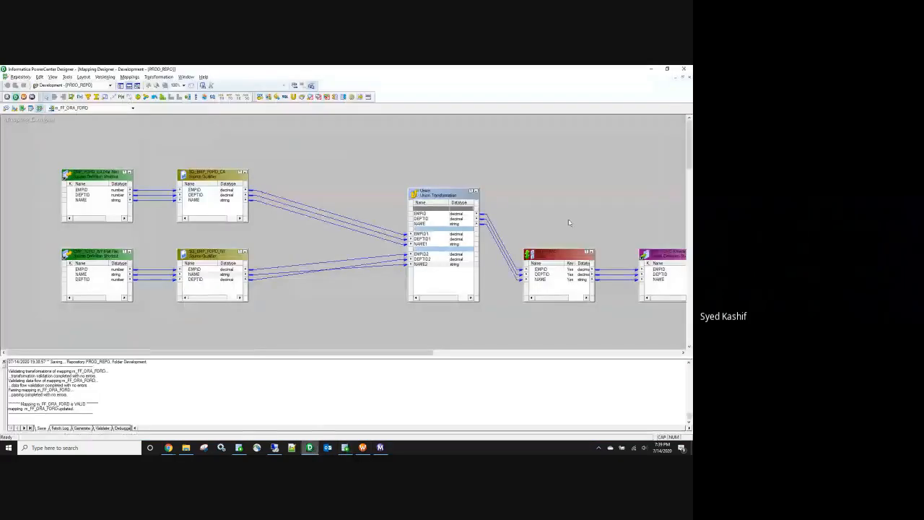
click(552, 257)
key(Delete)
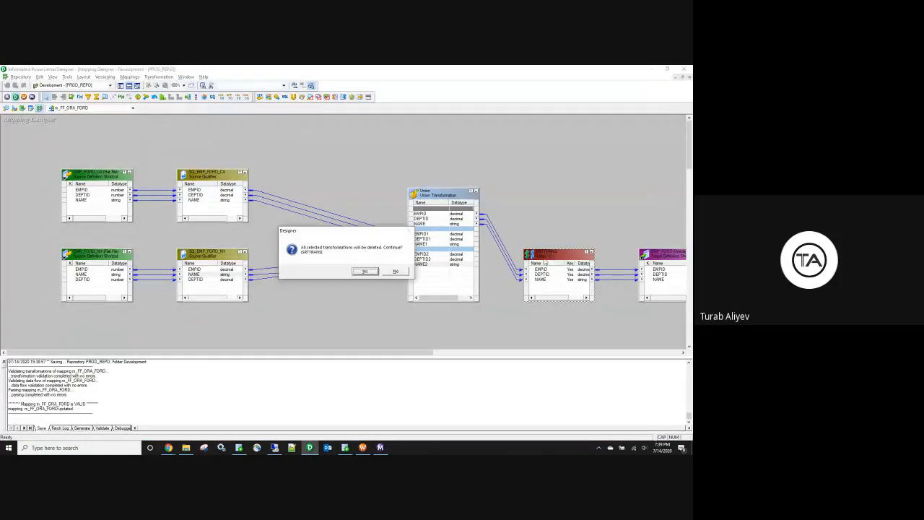
click(366, 271)
click(425, 214)
shift+click(424, 224)
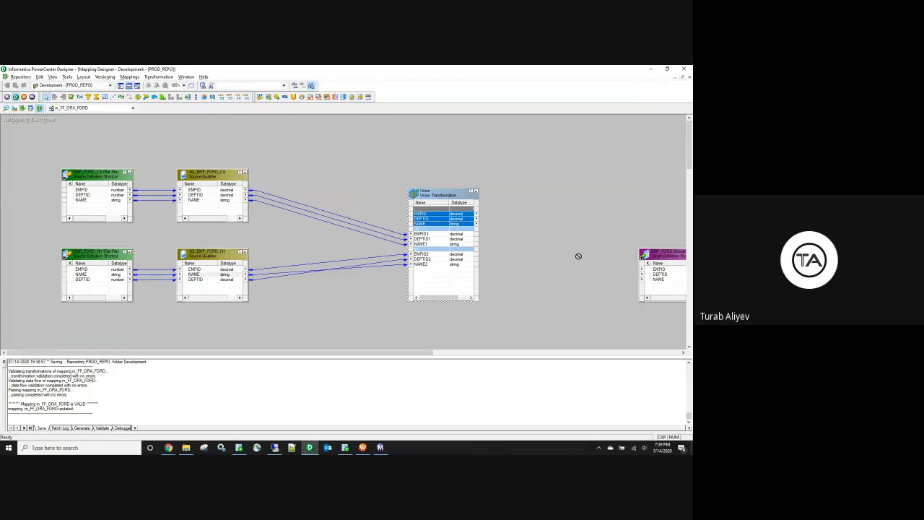
drag(656, 274, 657, 274)
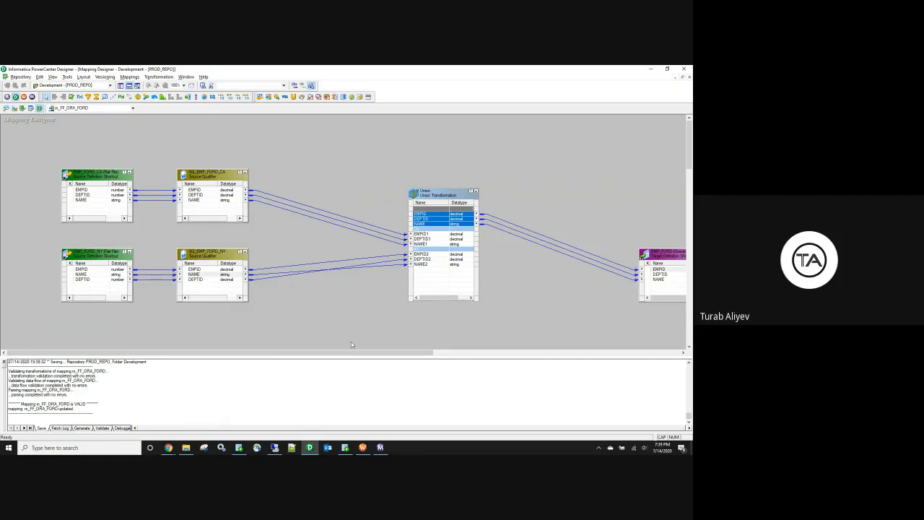
Step: Refresh the session mapping, save, start wf_FF_ORA_FORD, and rerun the EMP_FORD query
click(363, 447)
right_click(273, 146)
click(299, 217)
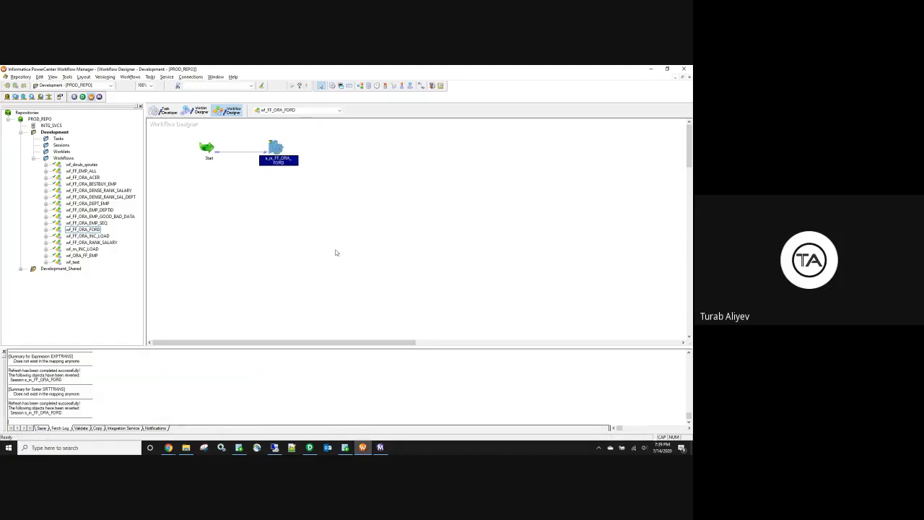
key(ctrl+s)
right_click(276, 205)
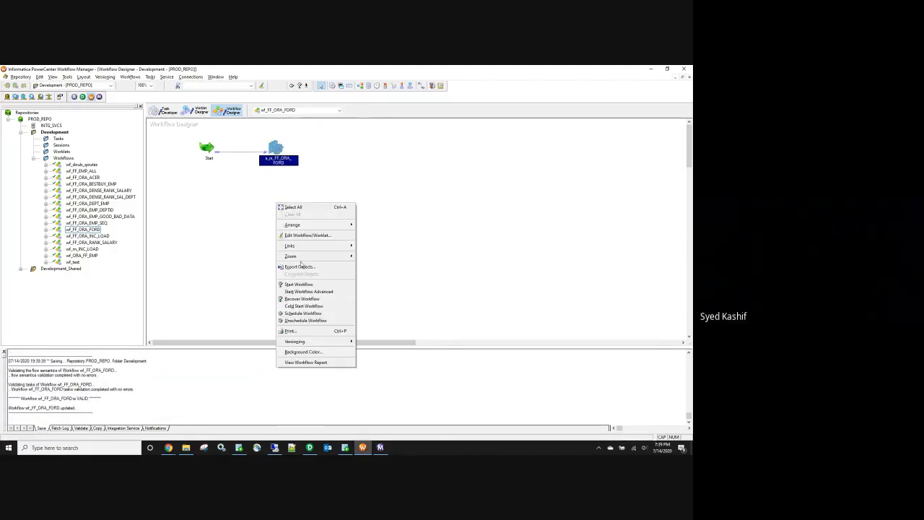
click(304, 284)
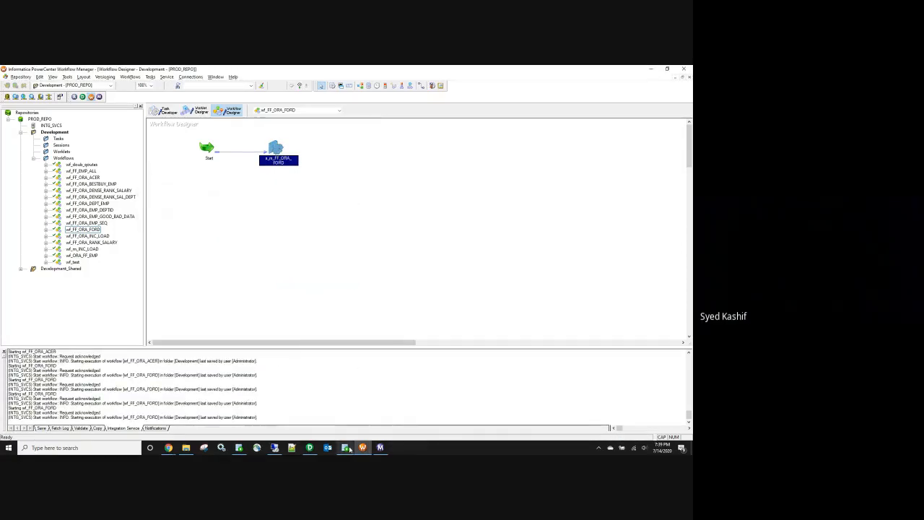
click(345, 447)
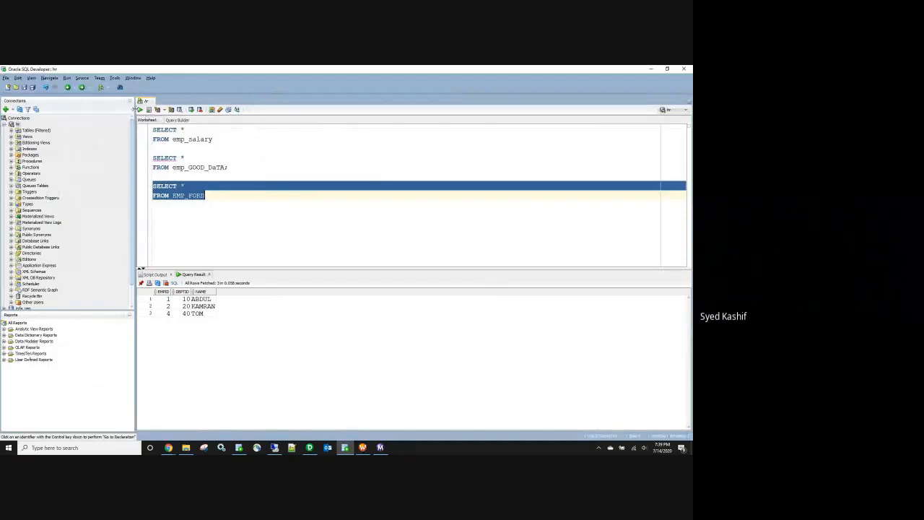
click(140, 109)
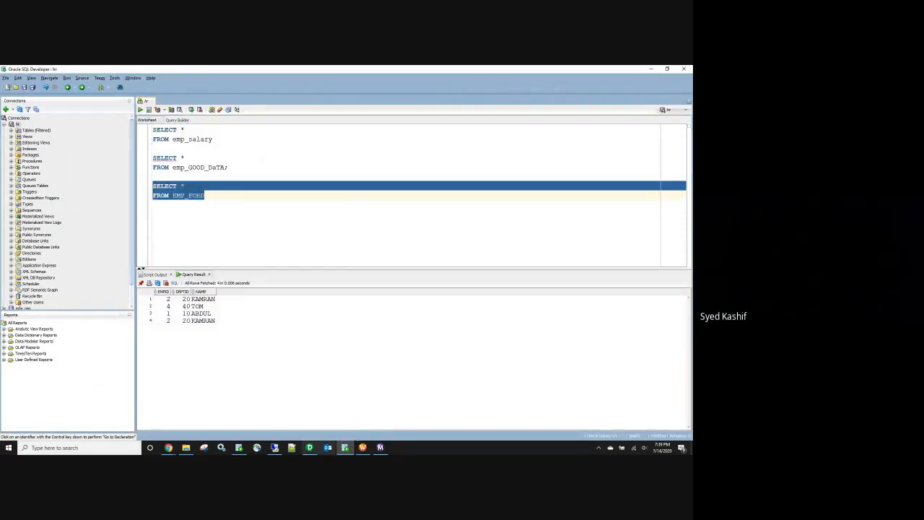
click(309, 447)
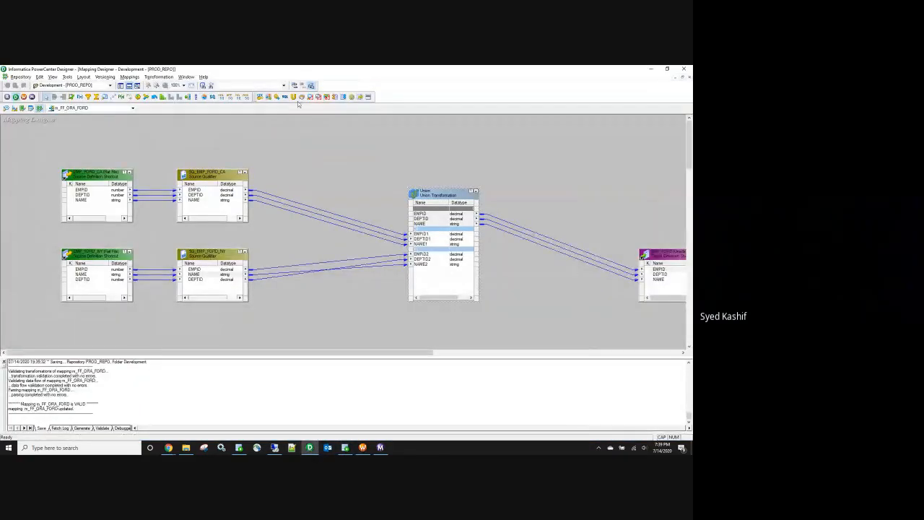
Step: Arrange All in m_FF_ORA_FORD, enlarge the Union box, and select every object
right_click(319, 131)
click(346, 169)
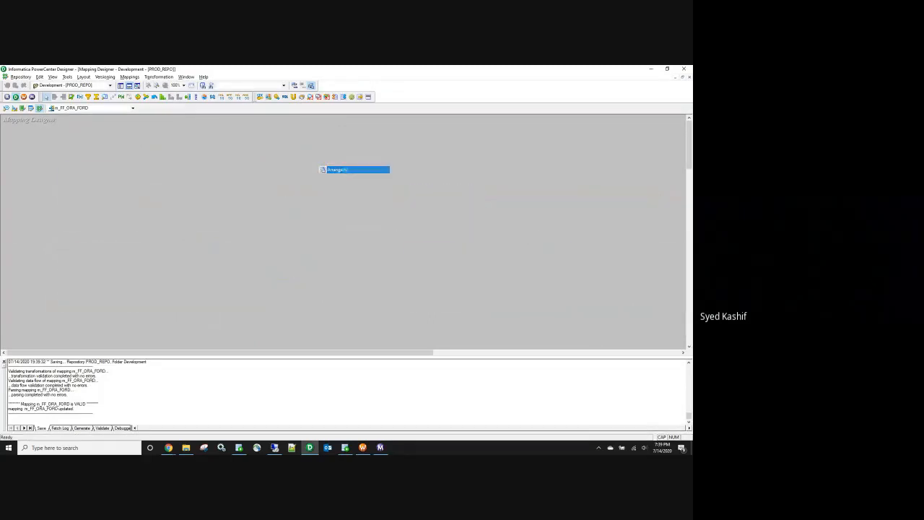
drag(322, 250, 322, 186)
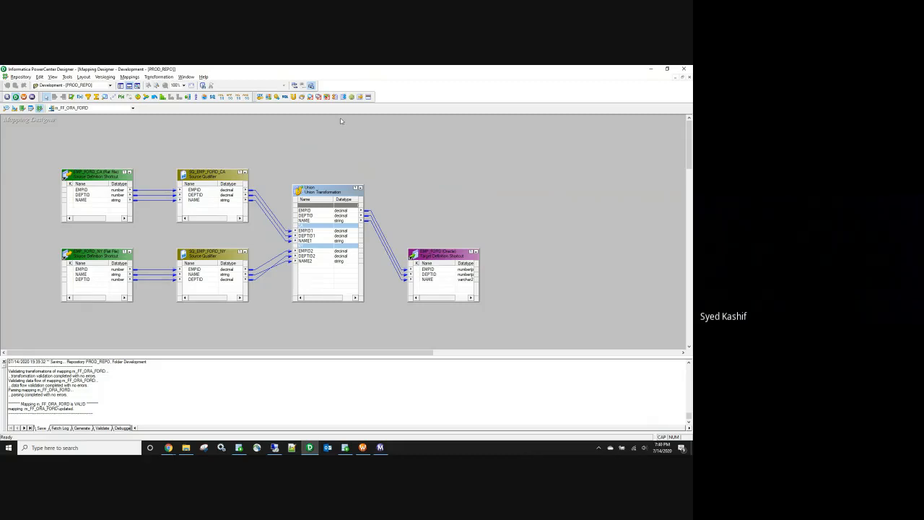
drag(28, 136, 564, 338)
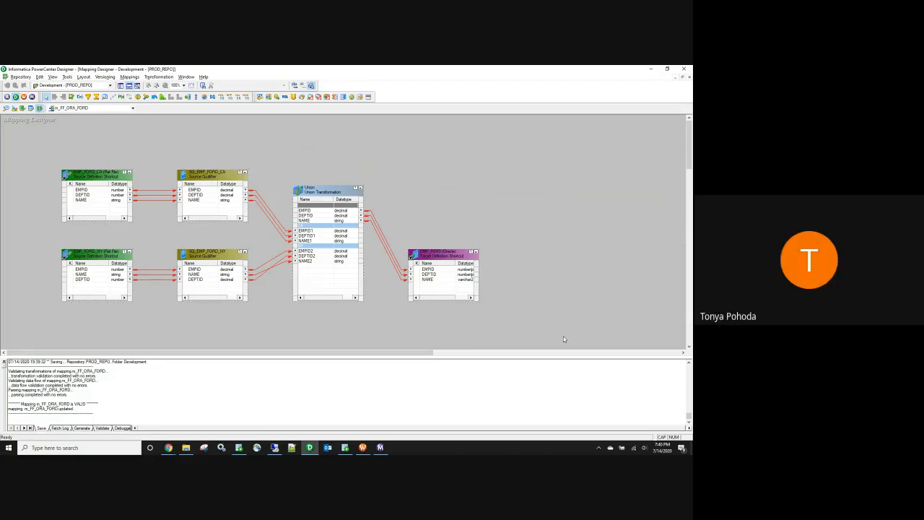
drag(563, 336, 43, 137)
drag(180, 218, 509, 327)
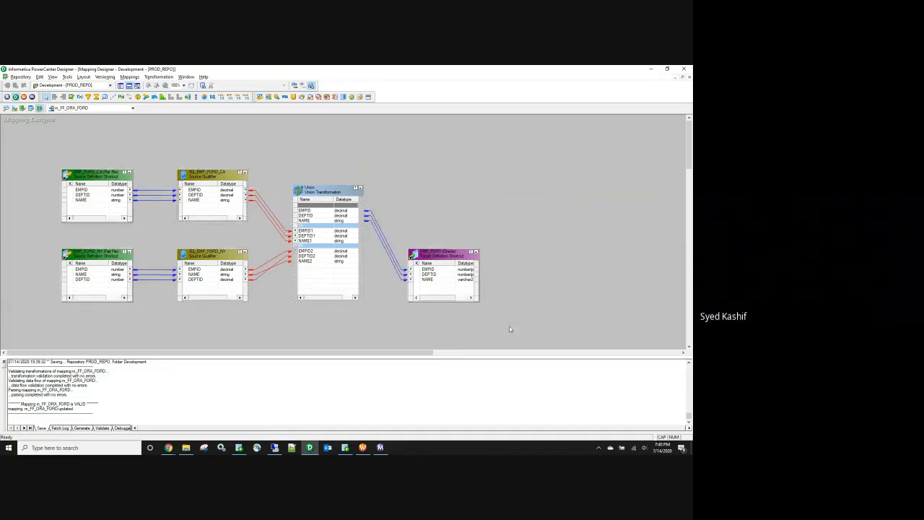
Step: Switch to the Chrome window showing the Batch-10.xlsx Drive preview
click(186, 448)
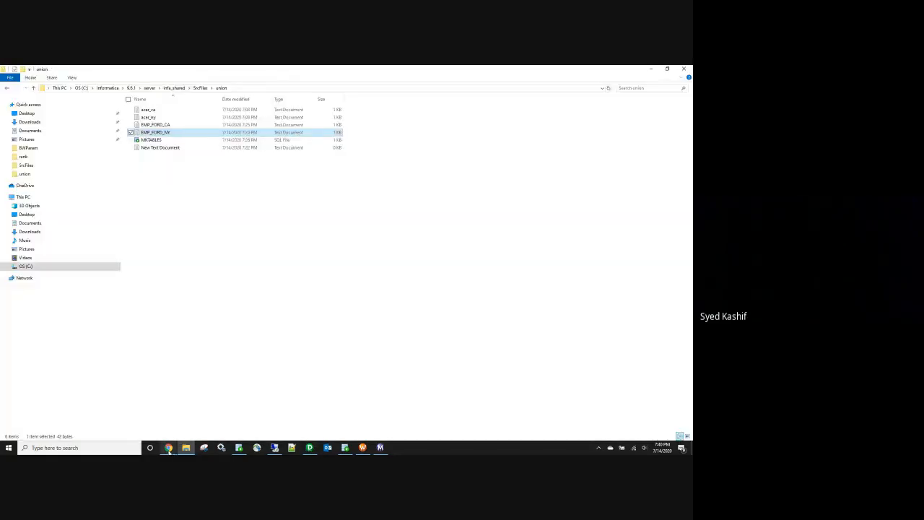
click(168, 447)
click(142, 428)
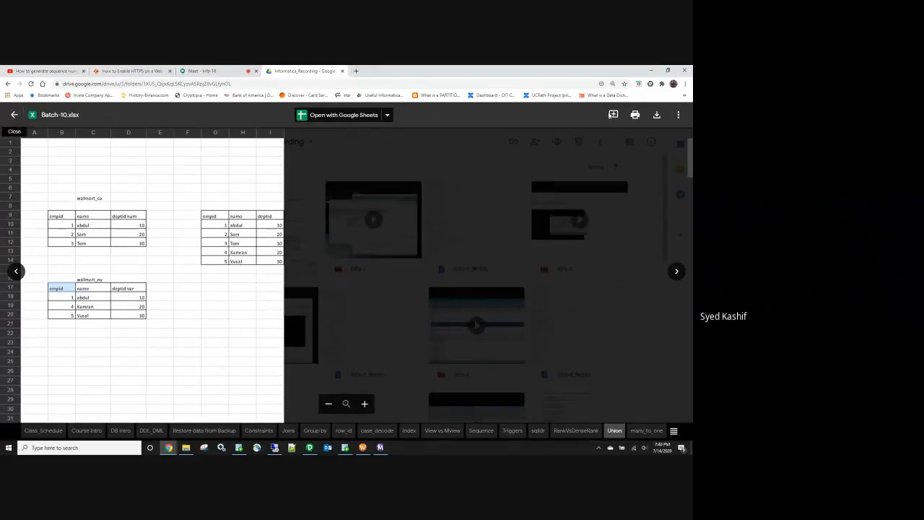
Step: Close the Batch-10.xlsx preview and go to Drive's Batch-10 > Assignments > Infa_Assigments folder
click(13, 117)
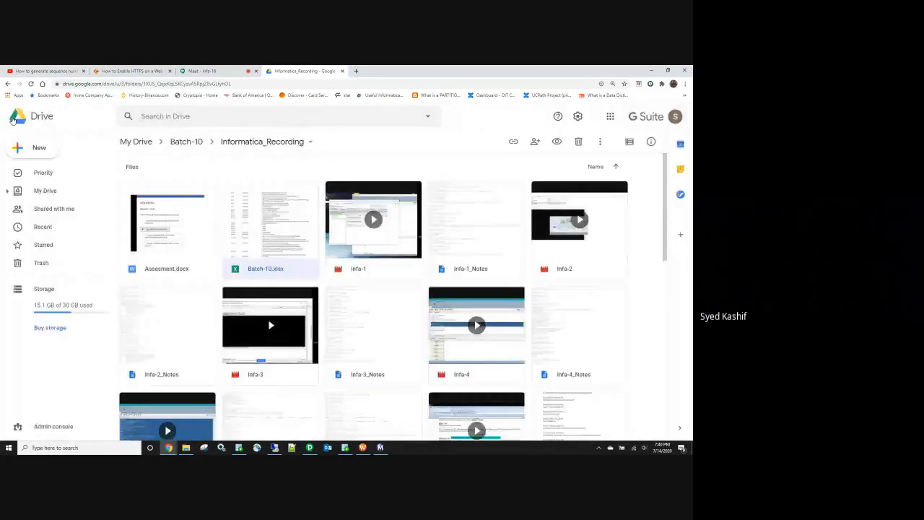
click(609, 118)
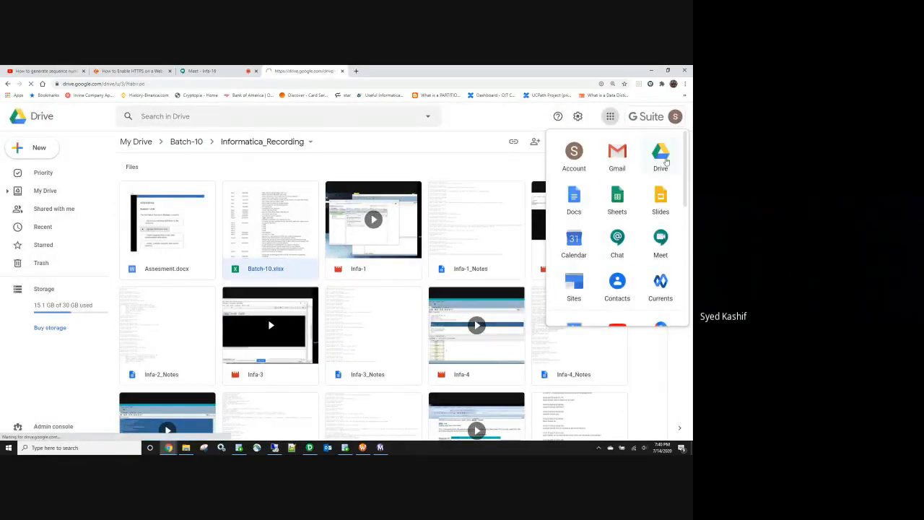
click(664, 160)
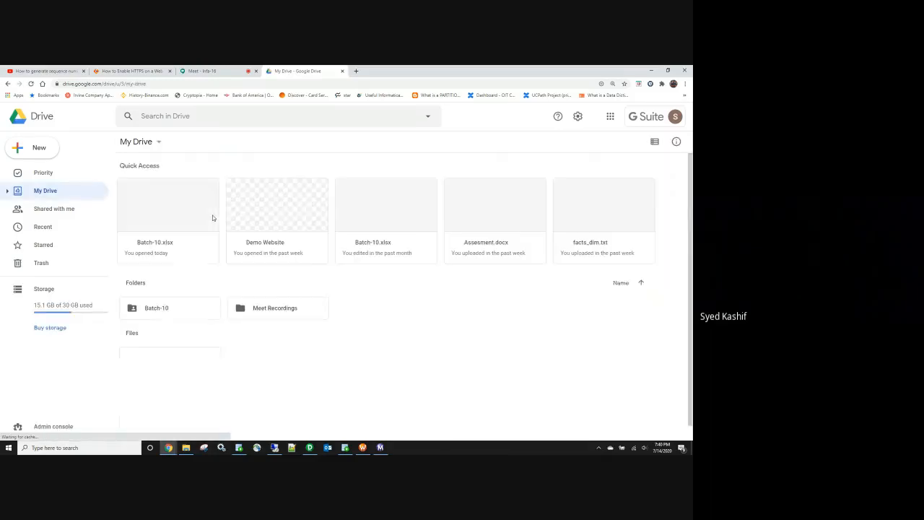
double_click(172, 308)
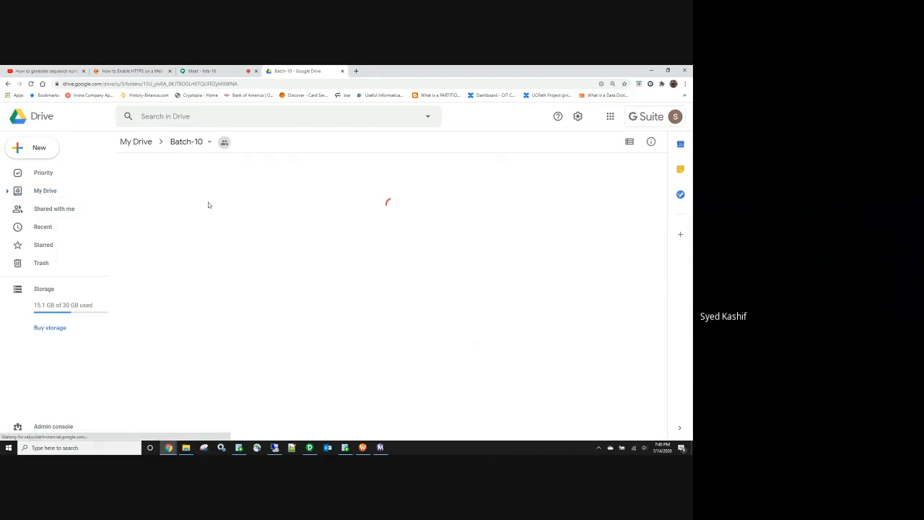
double_click(168, 200)
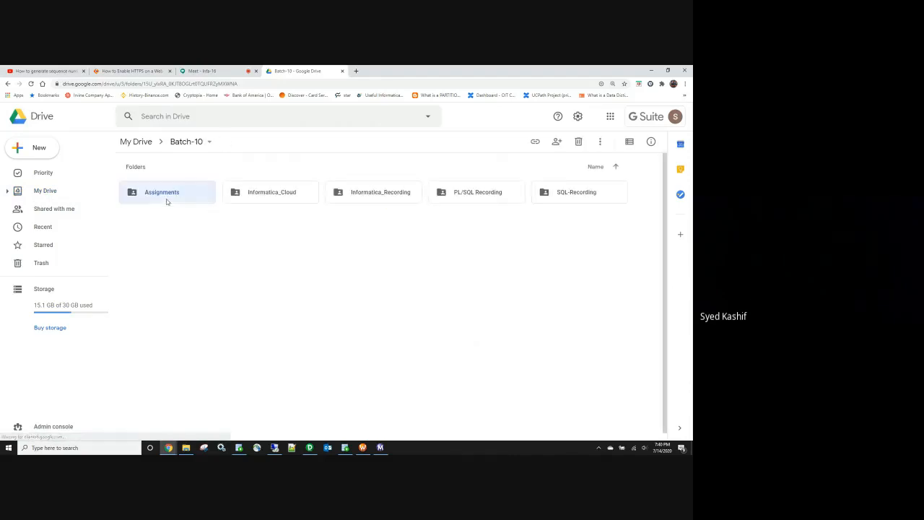
double_click(186, 198)
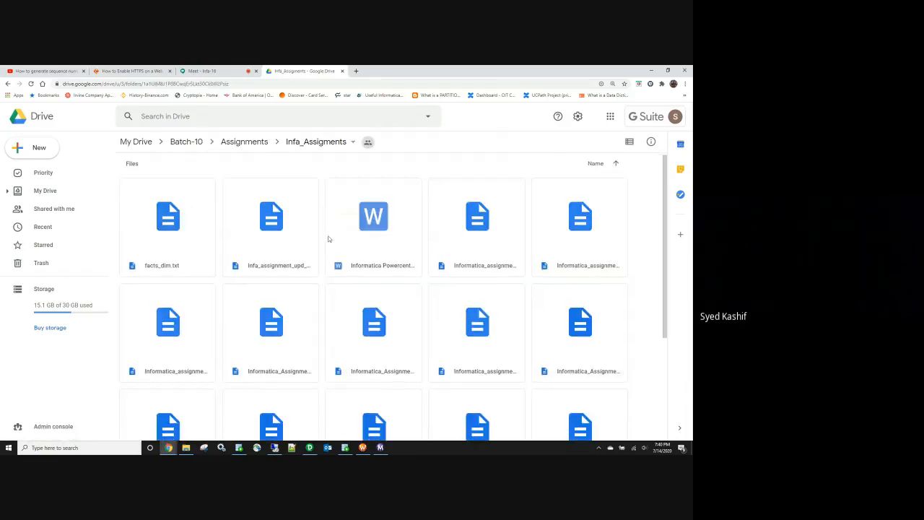
scroll(328, 238, down, 2)
scroll(328, 238, up, 1)
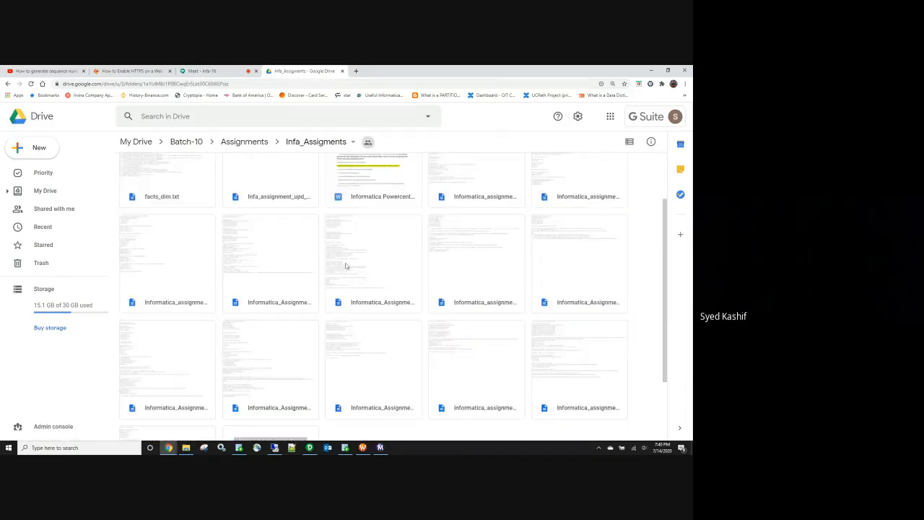
Step: Preview Informatica_assignment_6.txt and Informatica_Assignment_7.txt, closing each preview
click(369, 289)
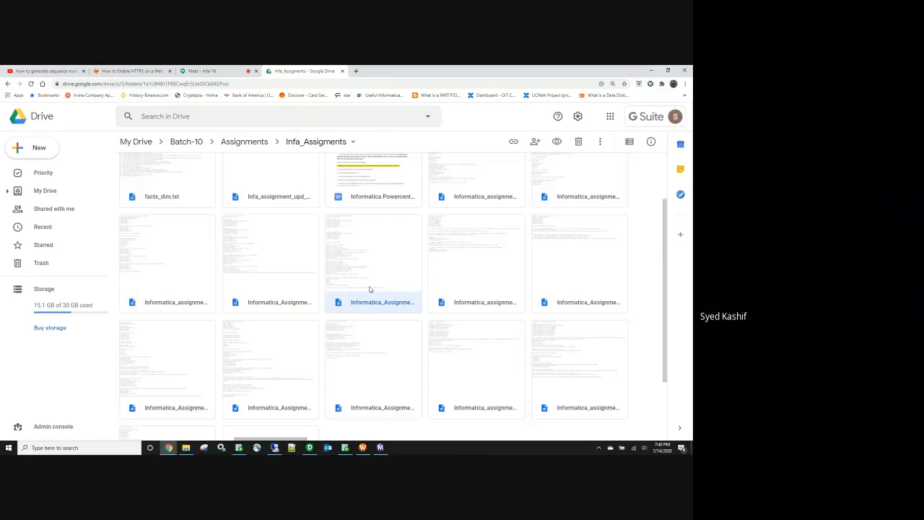
click(473, 269)
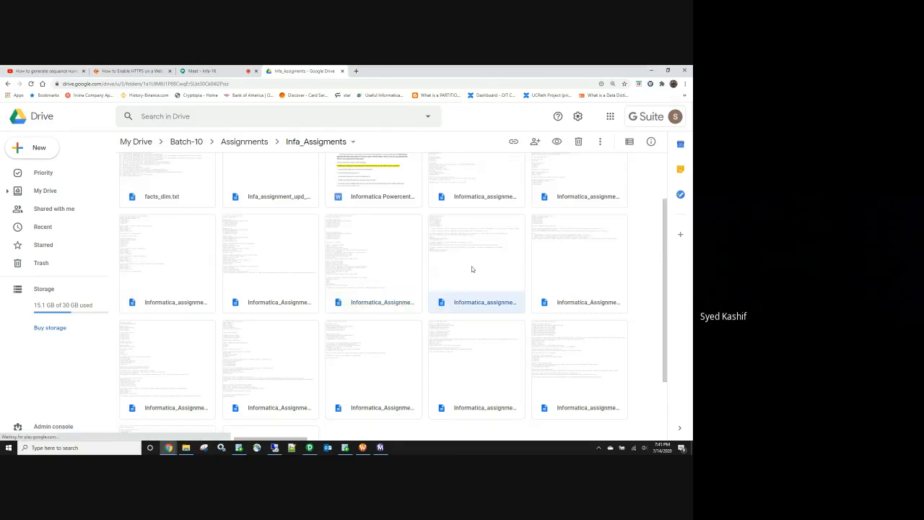
double_click(472, 268)
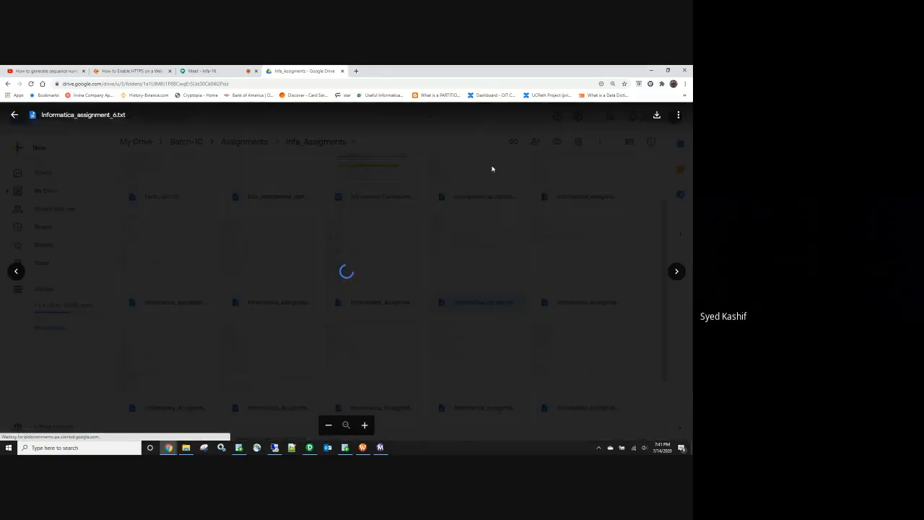
click(14, 118)
click(583, 270)
double_click(584, 270)
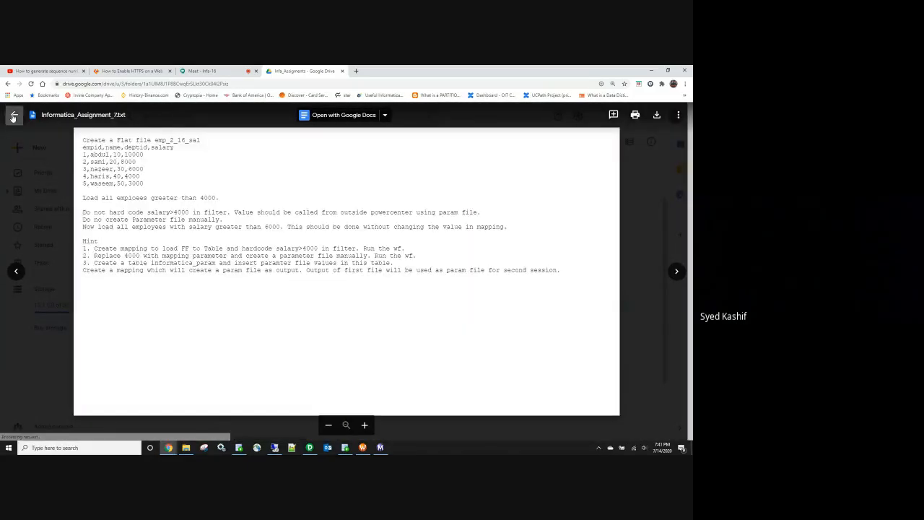
click(14, 115)
Step: Read through the Informatica_Assignment_8.txt preview, then return to the folder grid
click(158, 355)
double_click(158, 356)
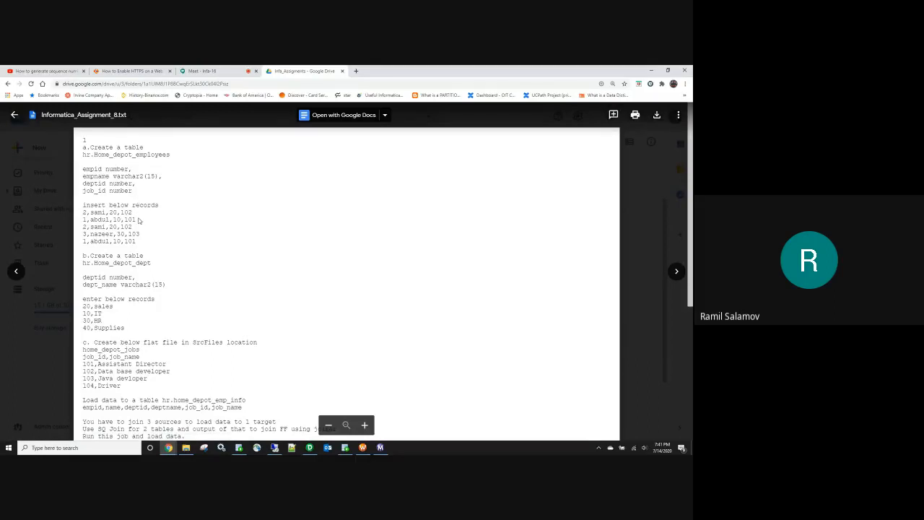
scroll(140, 225, down, 1)
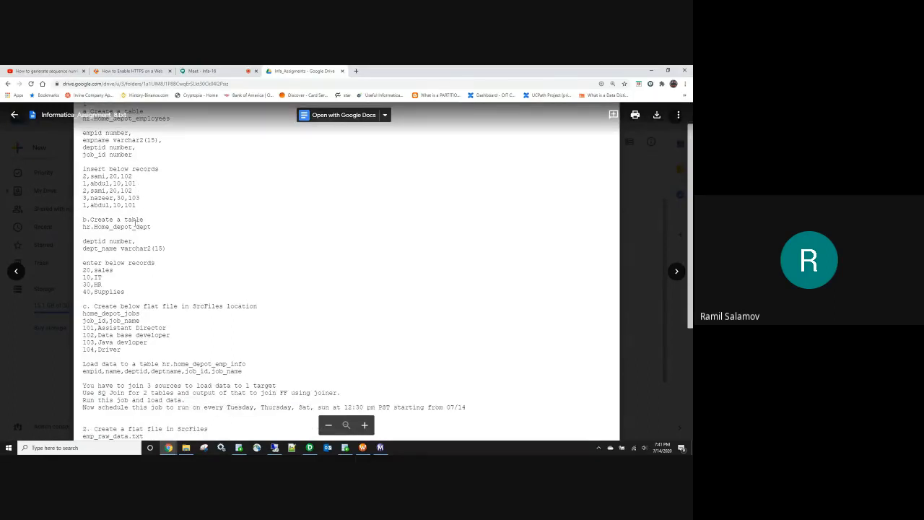
scroll(134, 224, down, 5)
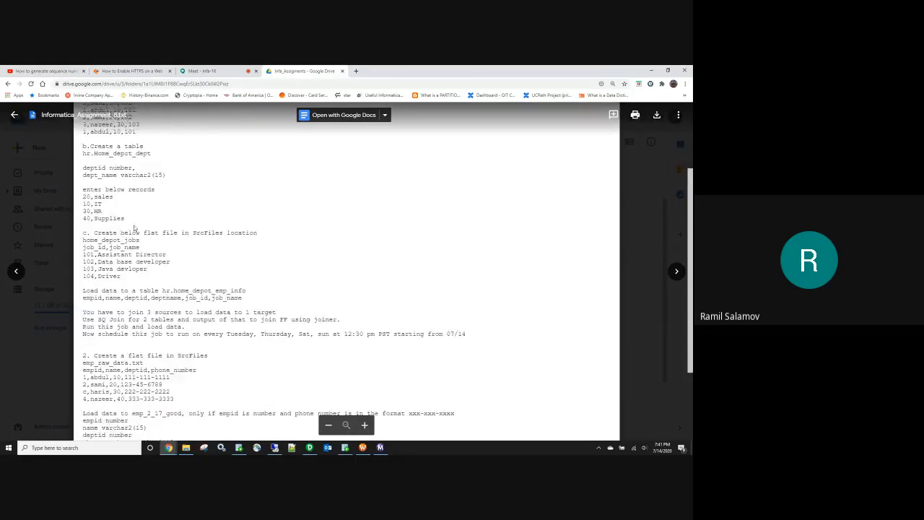
click(638, 271)
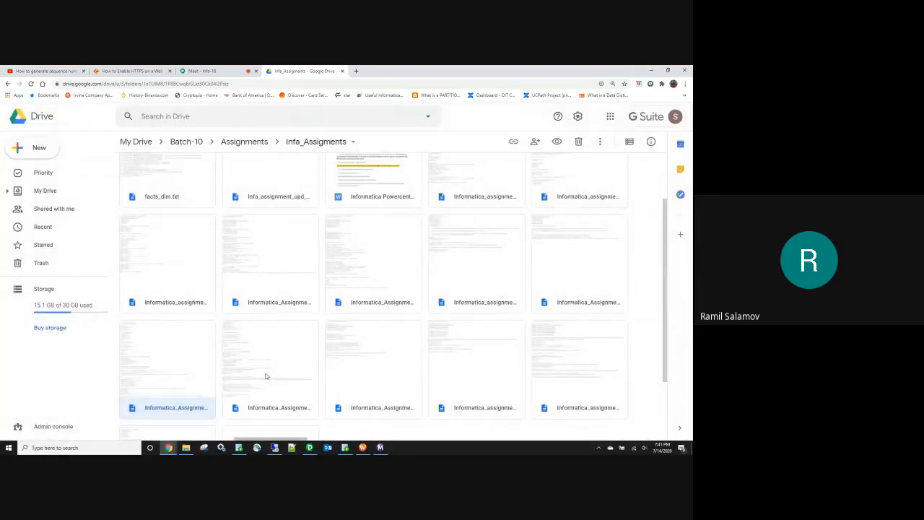
double_click(155, 369)
scroll(150, 220, down, 4)
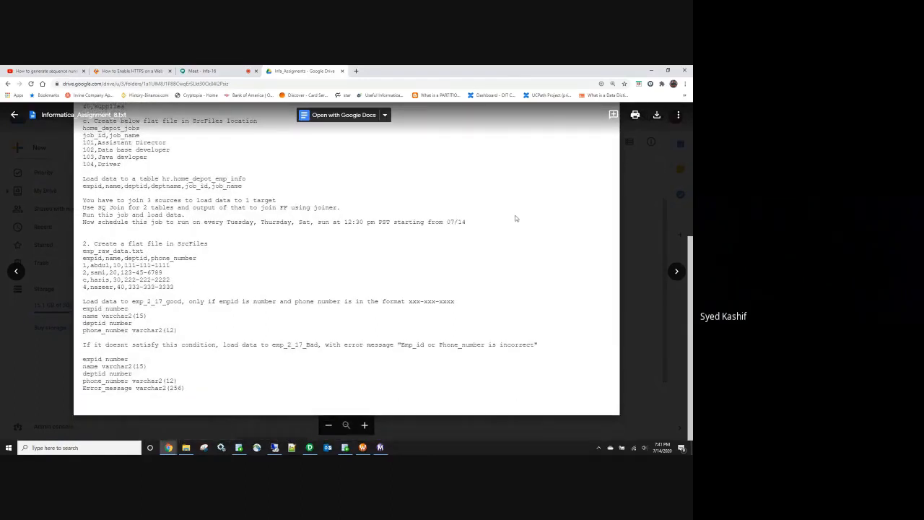
click(647, 210)
double_click(260, 325)
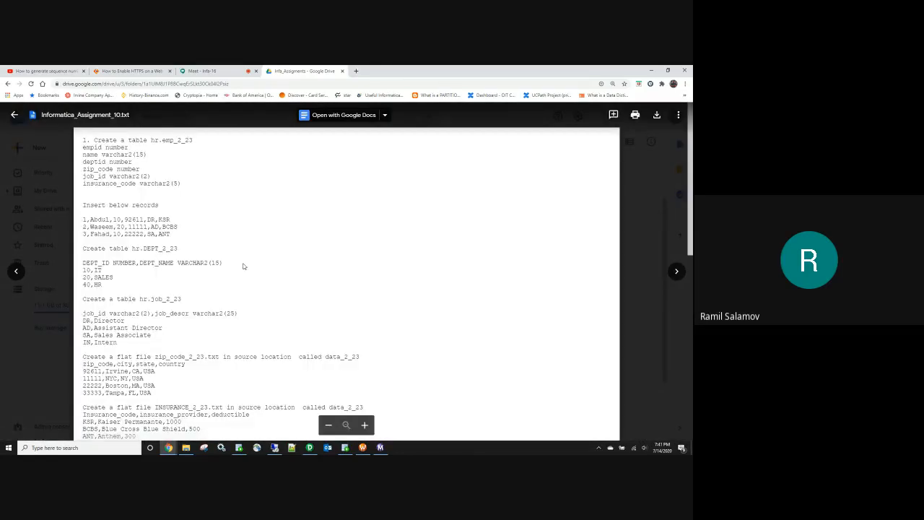
scroll(243, 266, down, 4)
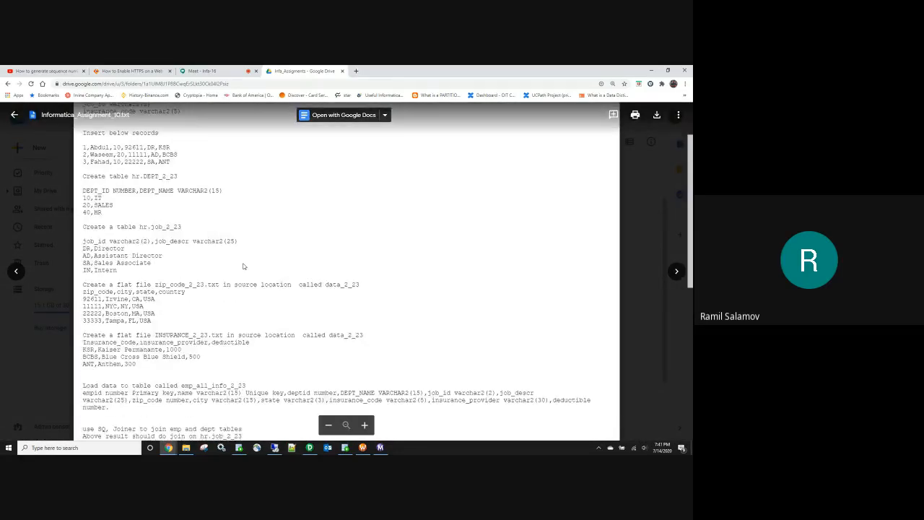
scroll(243, 262, down, 5)
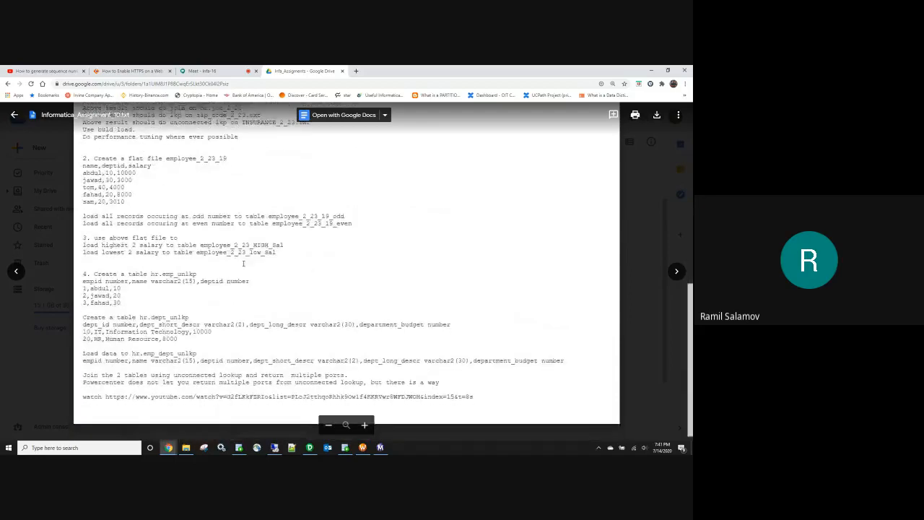
click(652, 234)
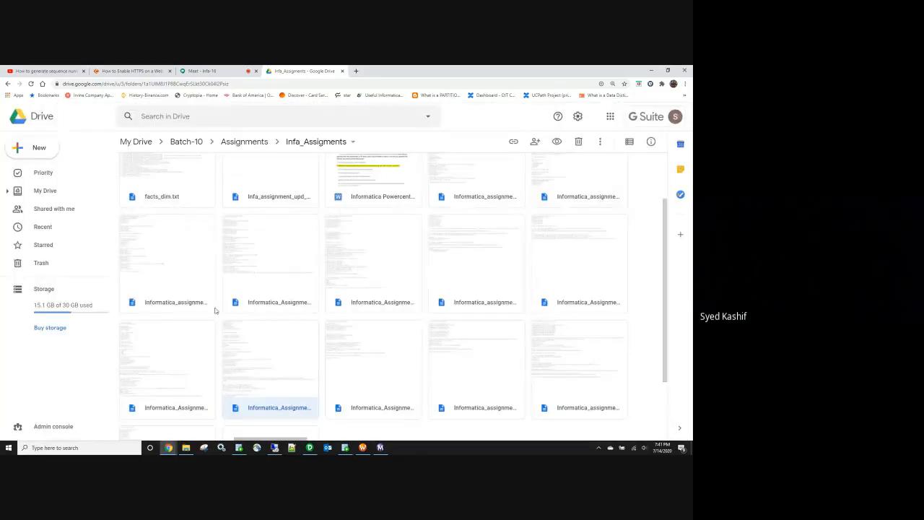
double_click(189, 386)
scroll(214, 335, down, 3)
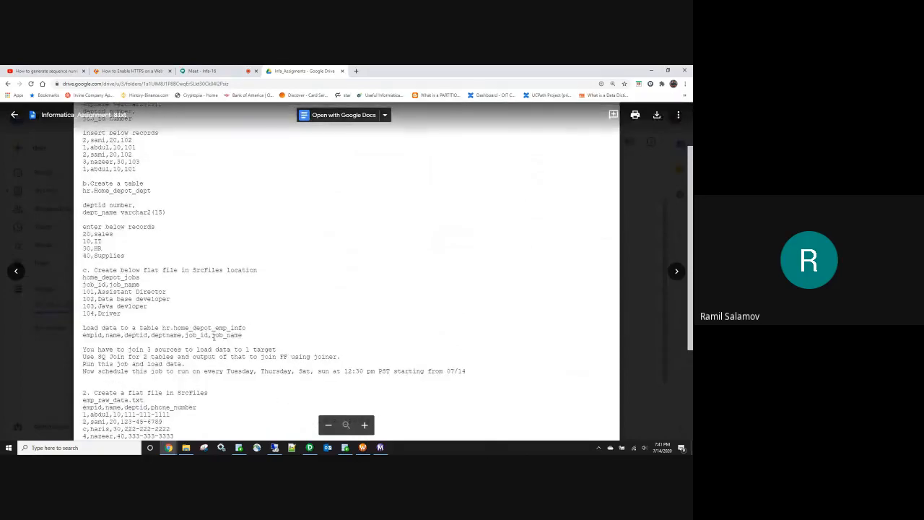
scroll(213, 335, down, 2)
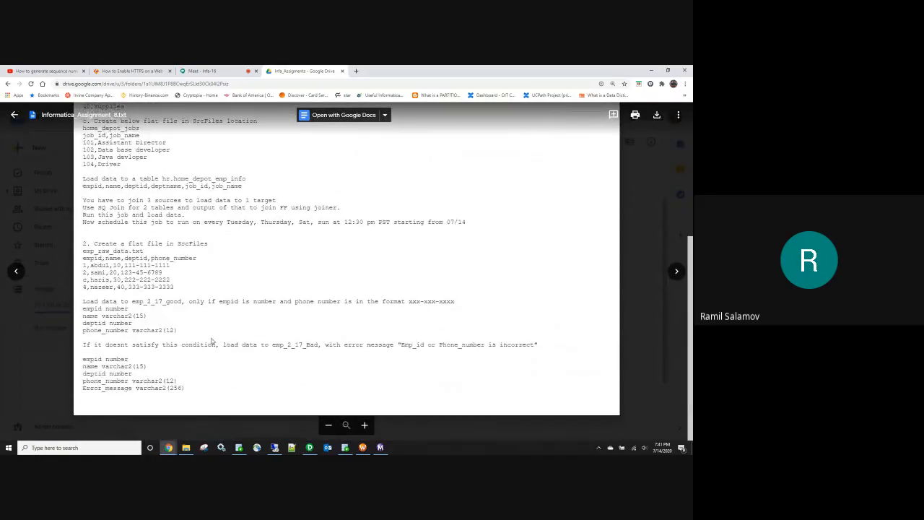
scroll(214, 340, up, 3)
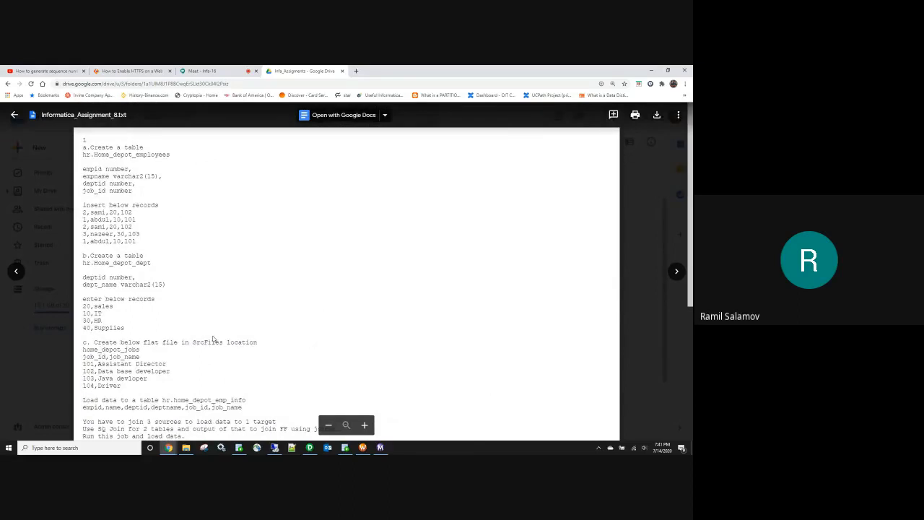
scroll(214, 340, down, 3)
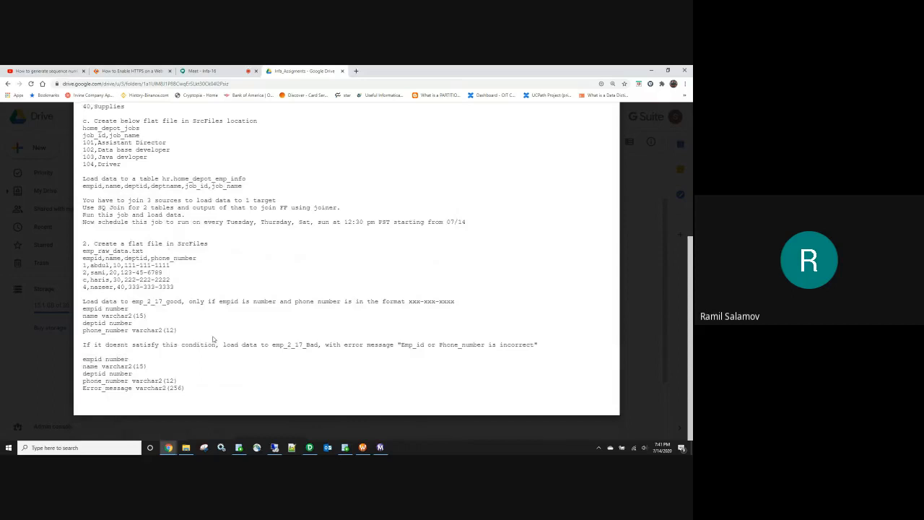
click(643, 191)
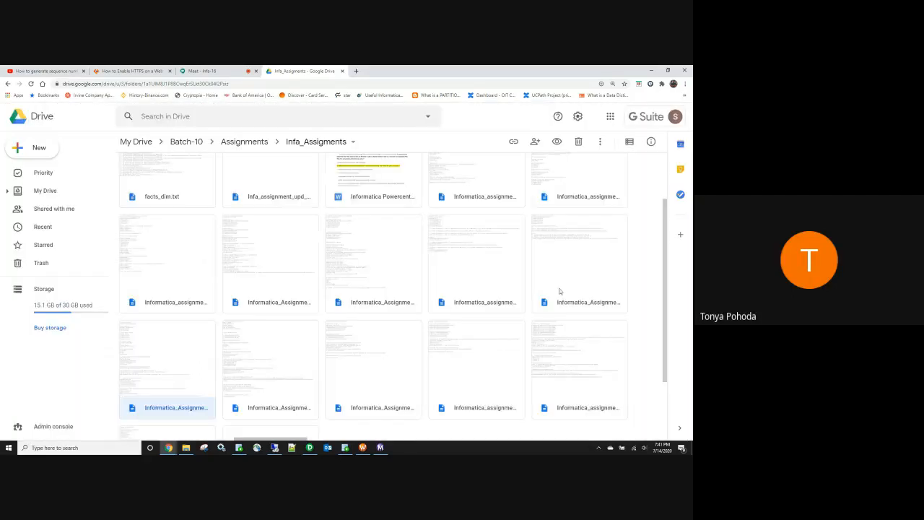
click(583, 281)
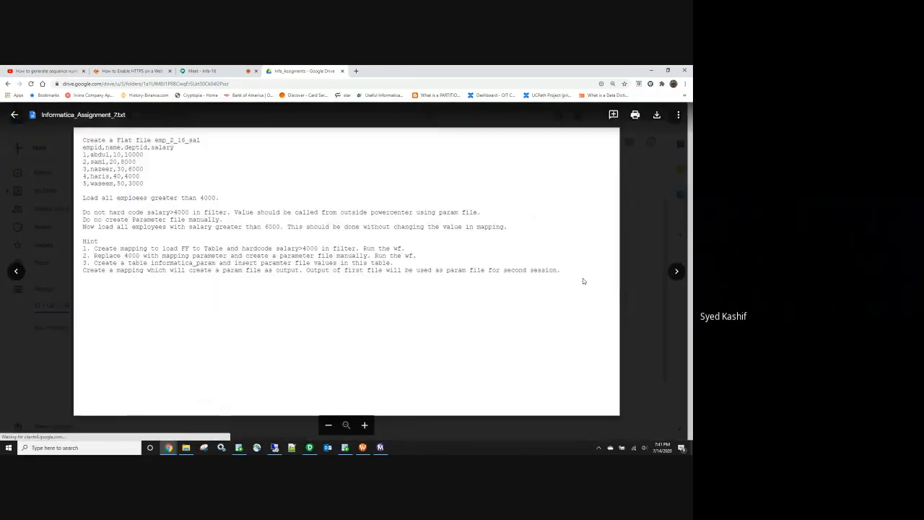
click(635, 181)
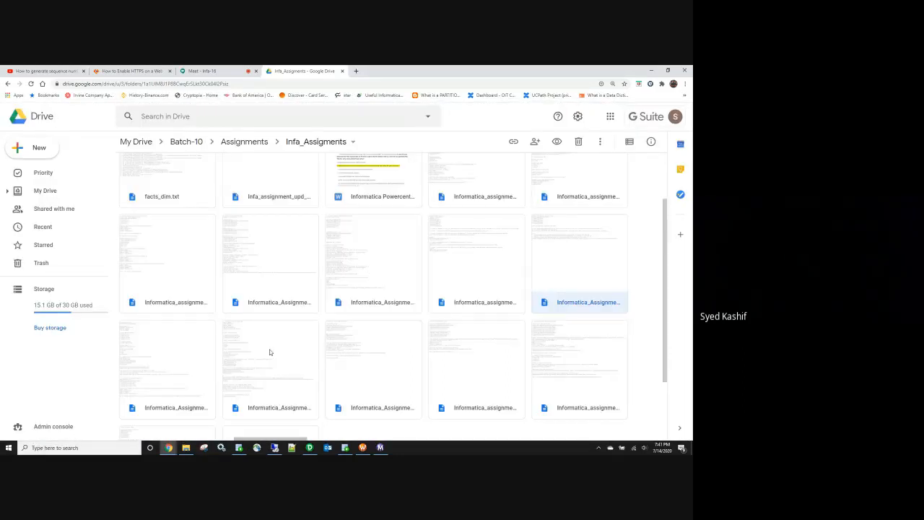
scroll(284, 386, down, 2)
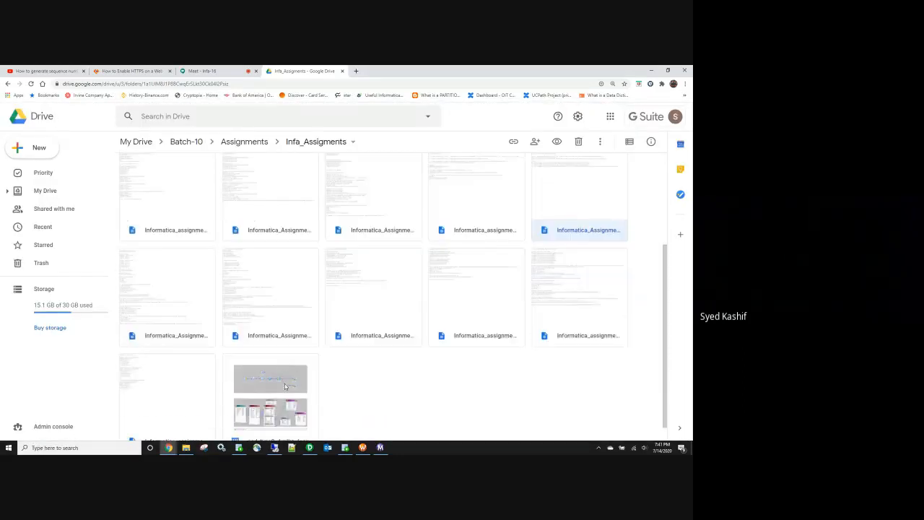
click(266, 309)
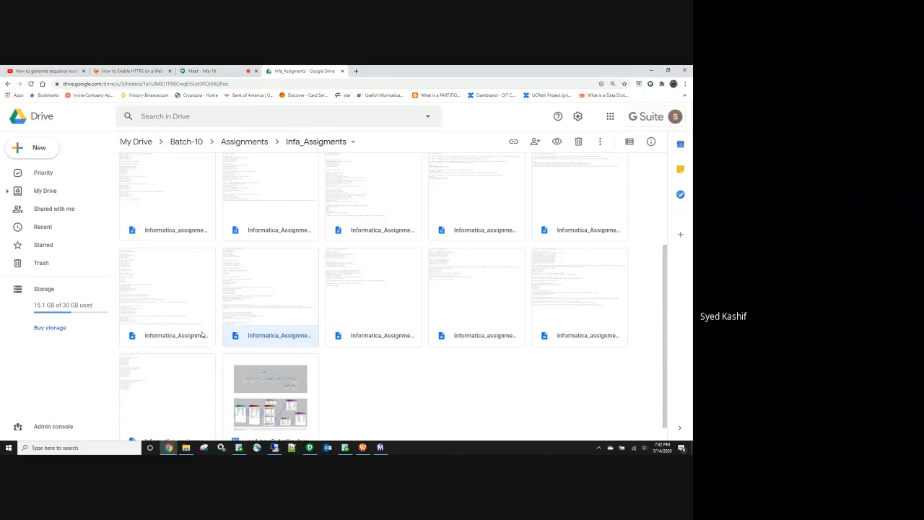
double_click(361, 301)
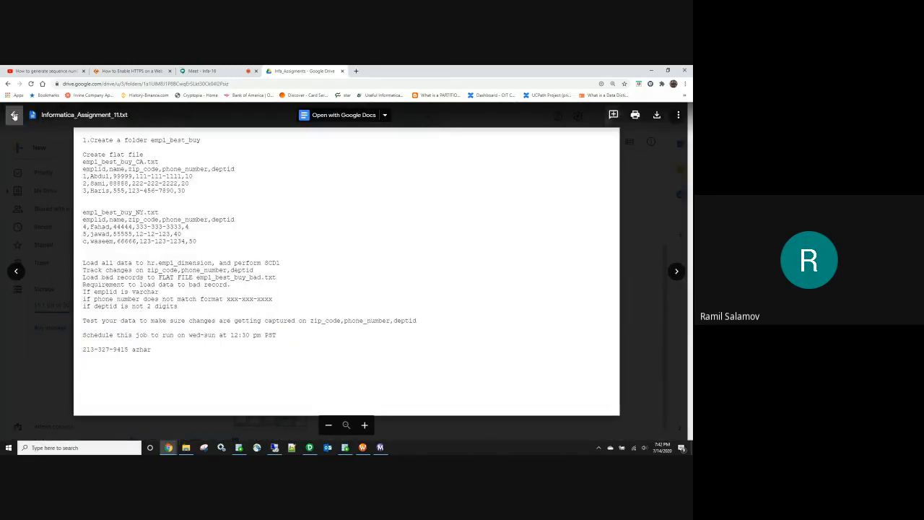
click(14, 115)
double_click(166, 285)
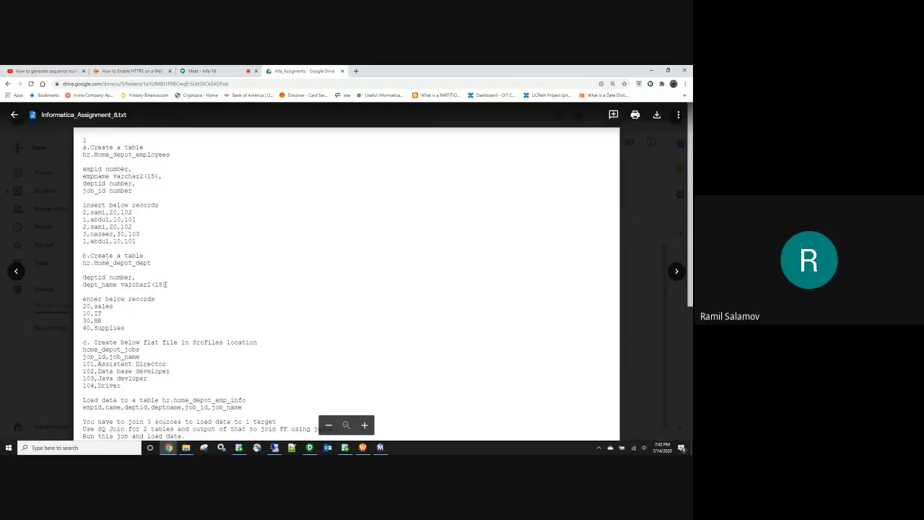
scroll(198, 279, down, 3)
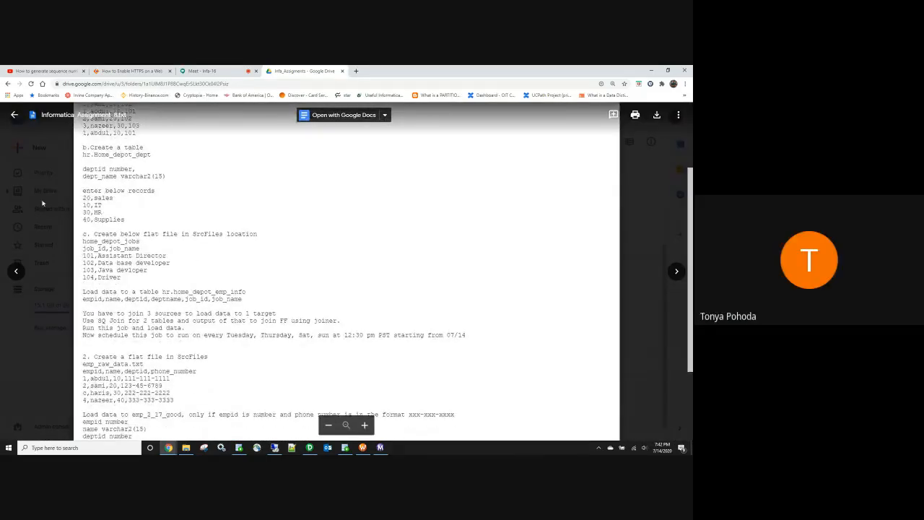
key(Escape)
click(270, 292)
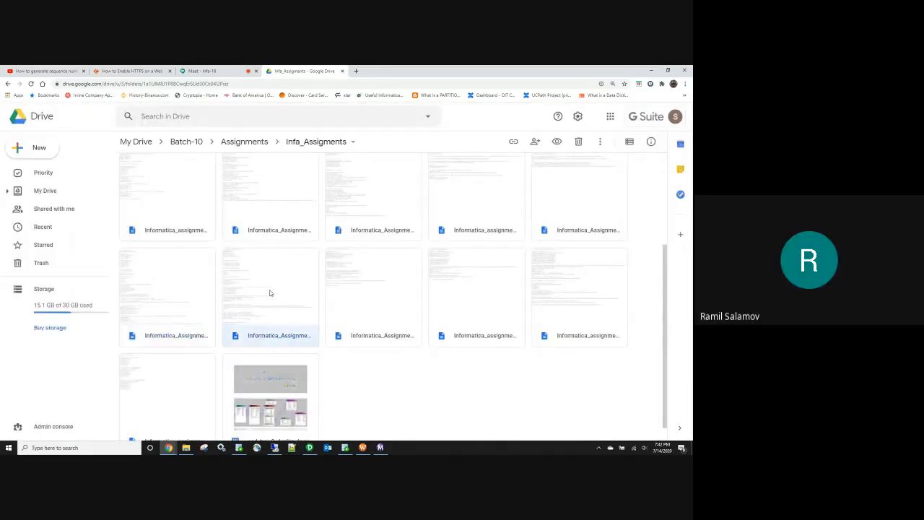
double_click(269, 293)
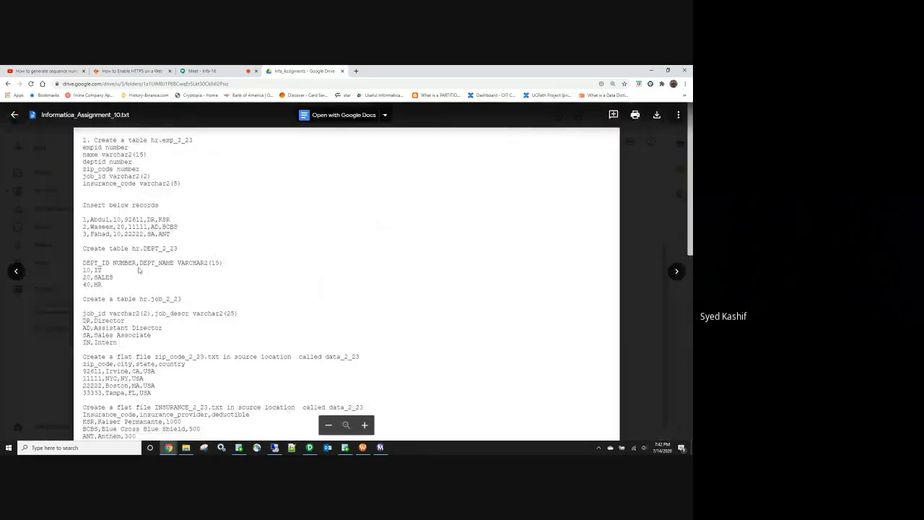
click(15, 116)
double_click(357, 307)
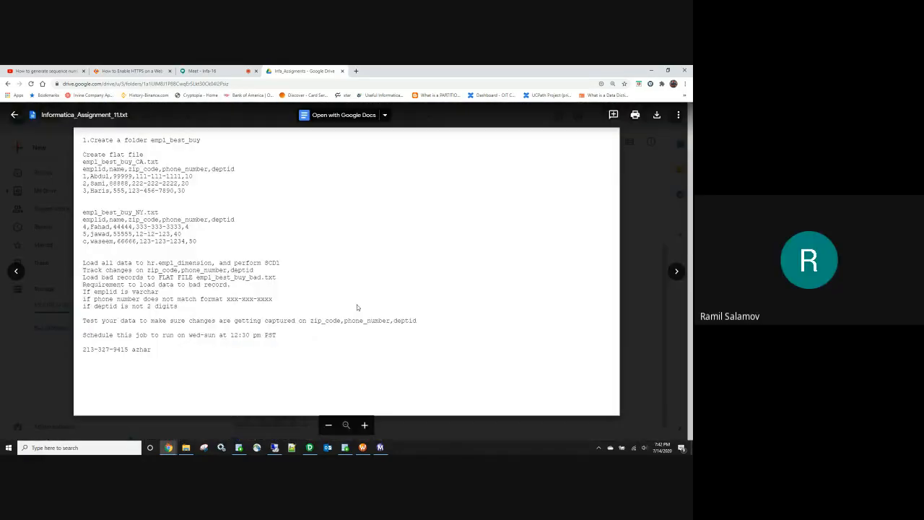
click(655, 181)
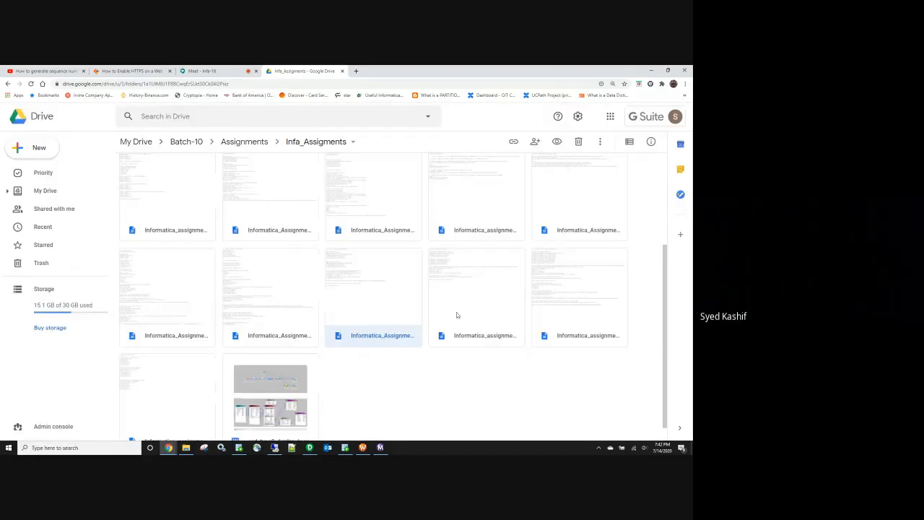
scroll(450, 297, up, 3)
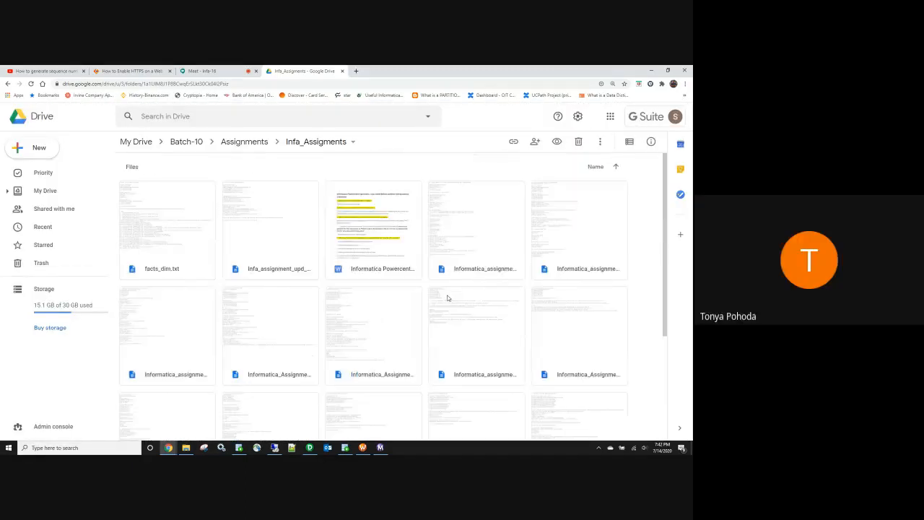
scroll(447, 297, down, 3)
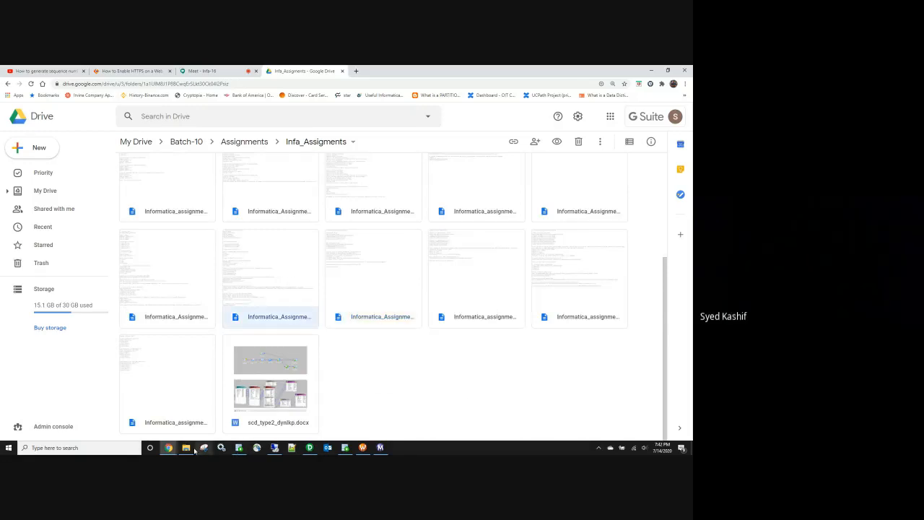
Step: Select an assignment file, then return to the Google Drive home page
mouse_move(188, 451)
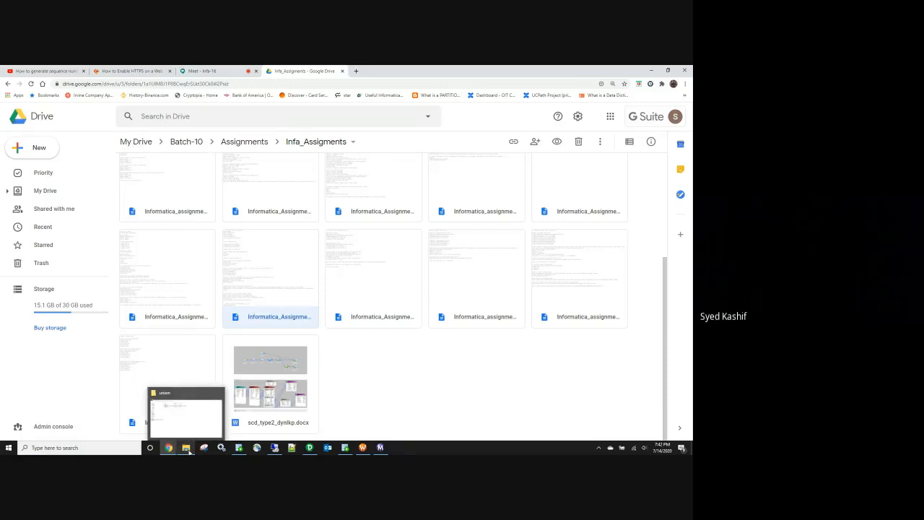
click(169, 286)
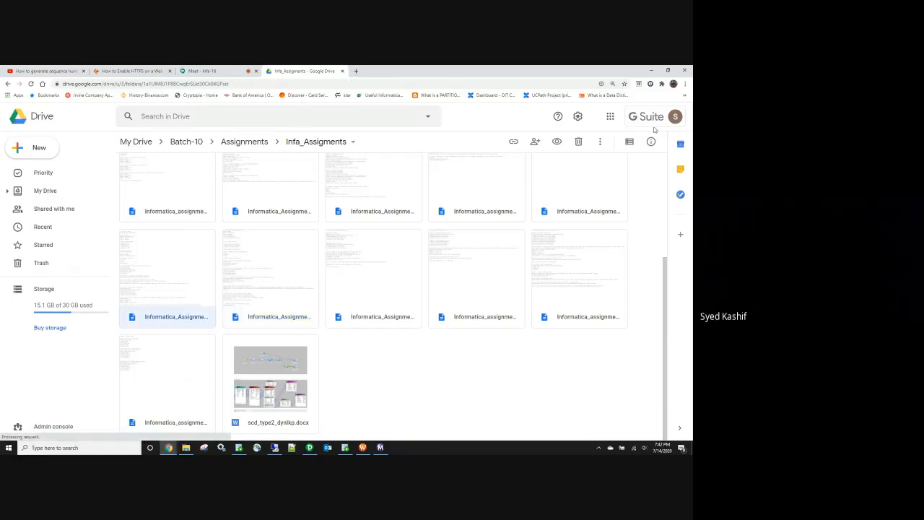
click(610, 117)
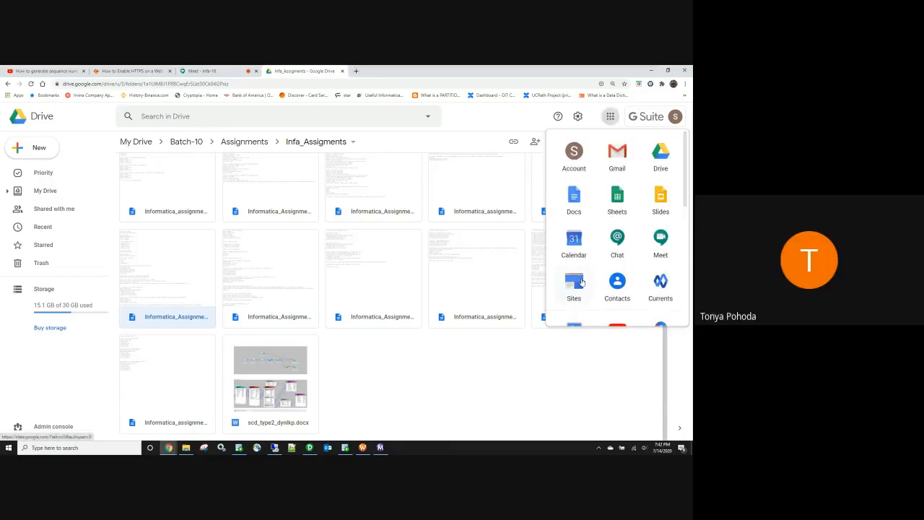
click(661, 163)
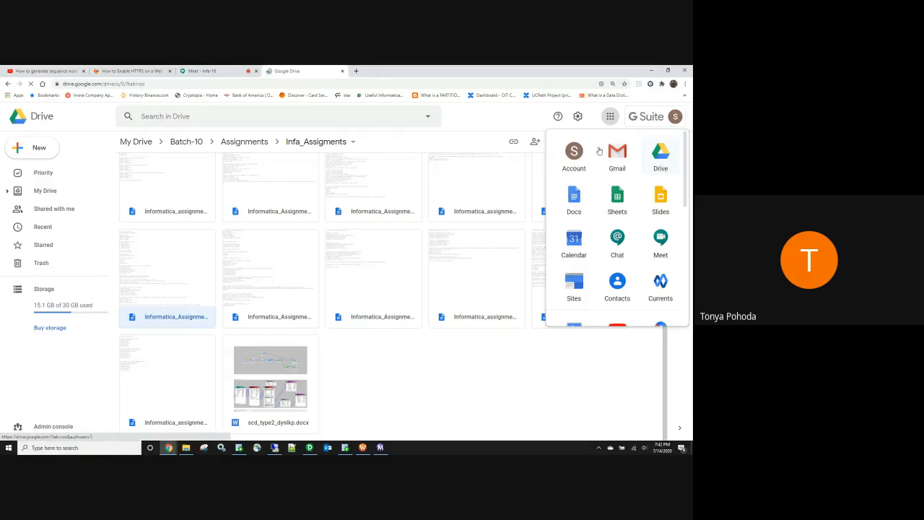
Step: Load Google Drive in a new tab and switch to the other Google account's My Drive
click(355, 71)
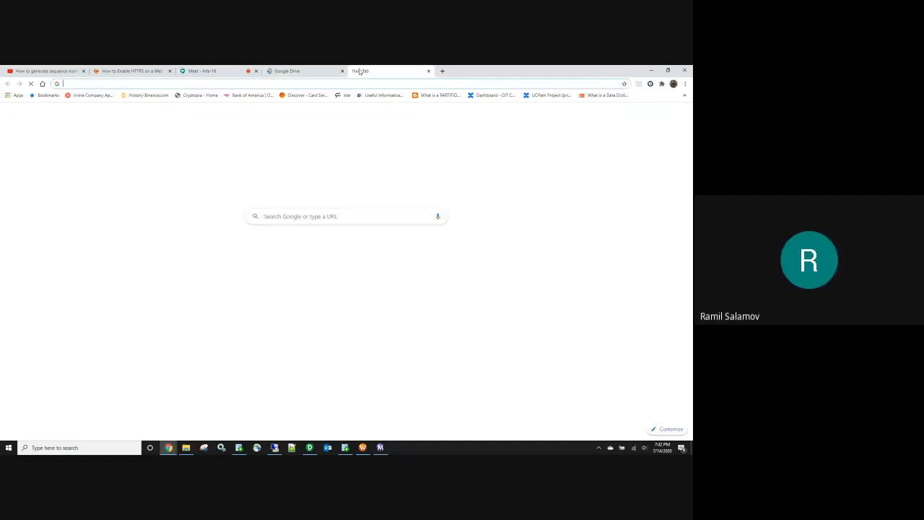
text(dri)
key(Return)
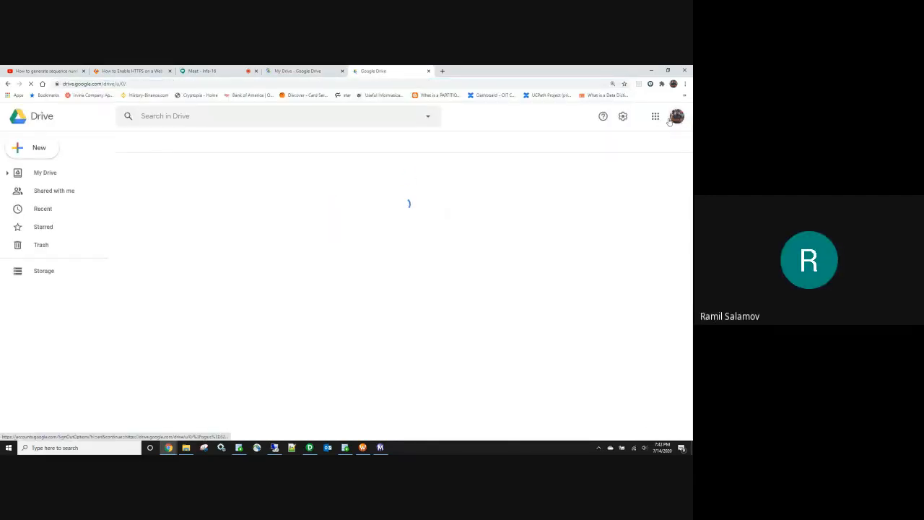
click(676, 117)
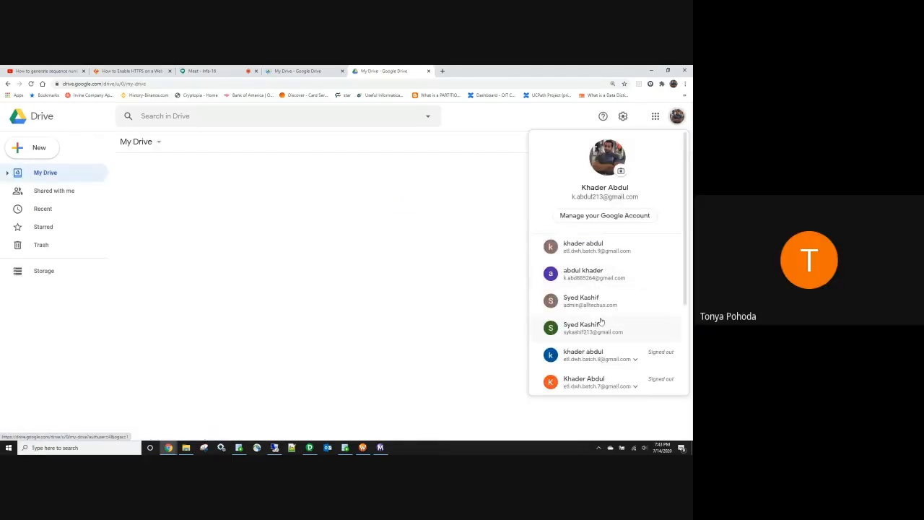
scroll(601, 325, down, 2)
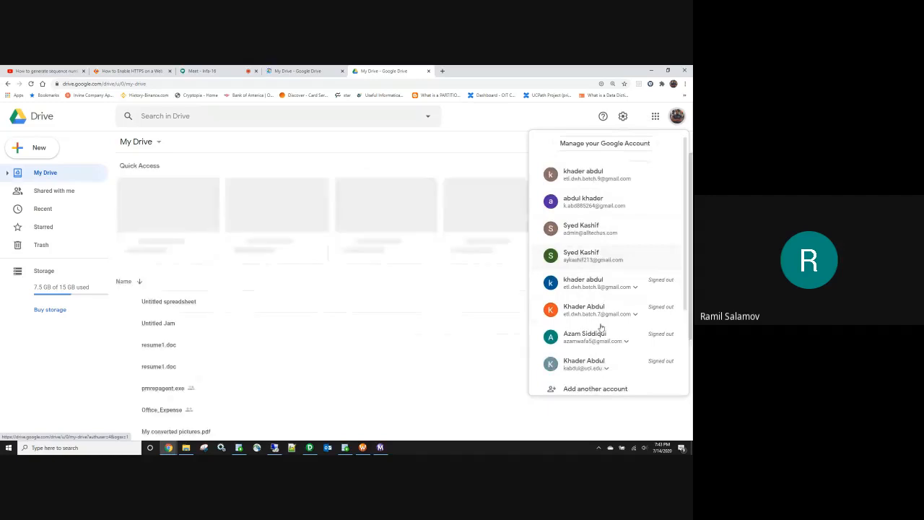
scroll(600, 326, down, 1)
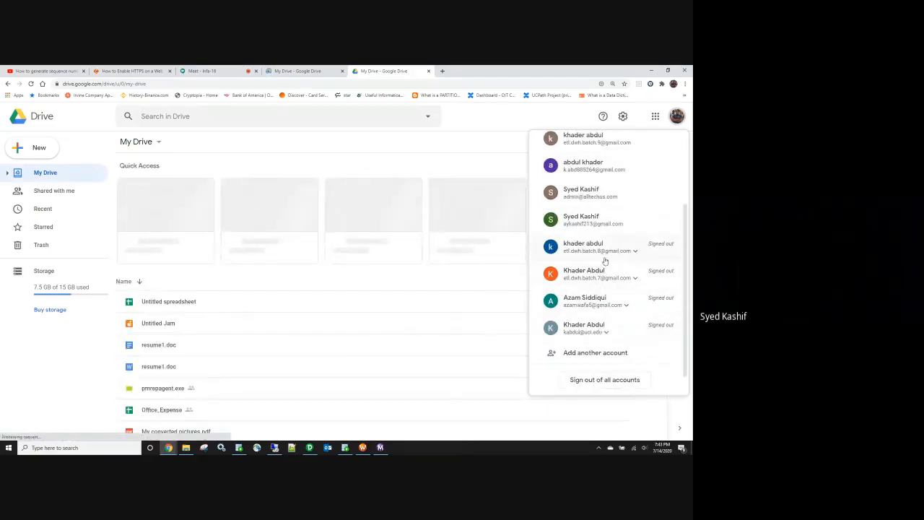
scroll(605, 262, up, 3)
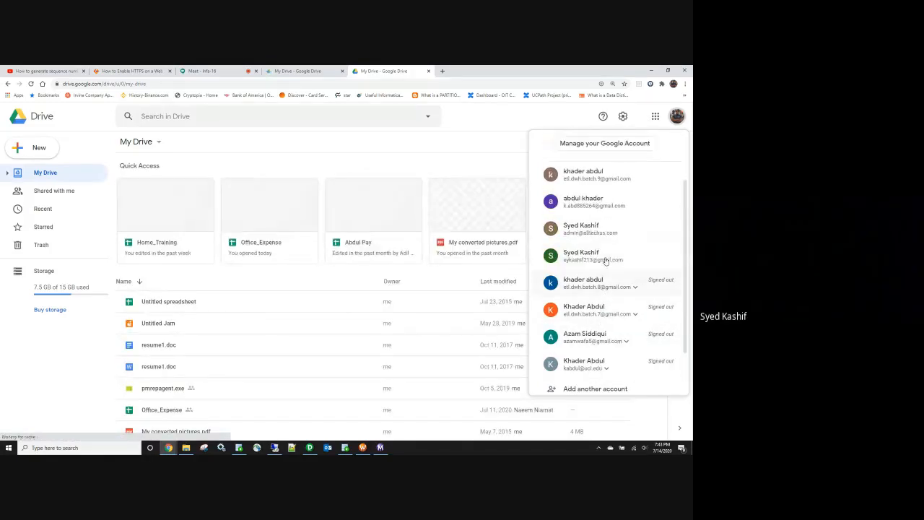
click(587, 184)
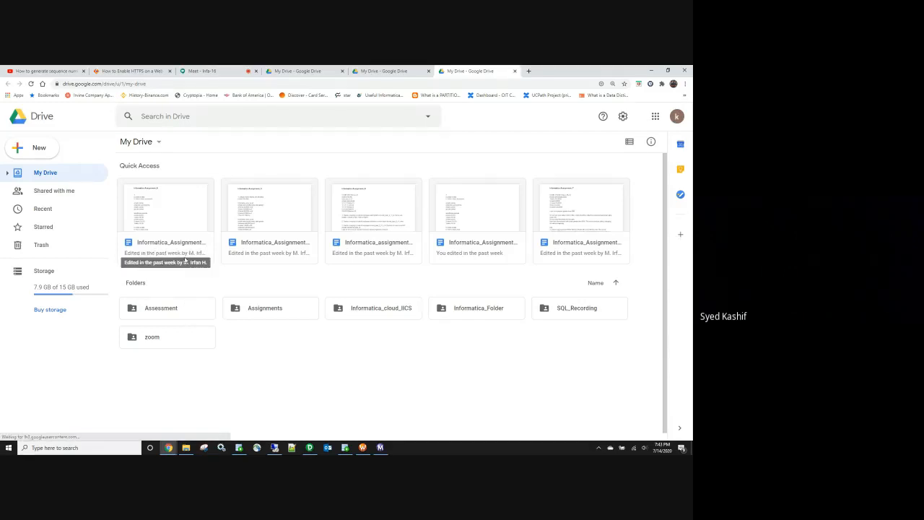
Step: Browse the Quick Access assignment documents and Informatica_Folder, then go back to My Drive
click(389, 255)
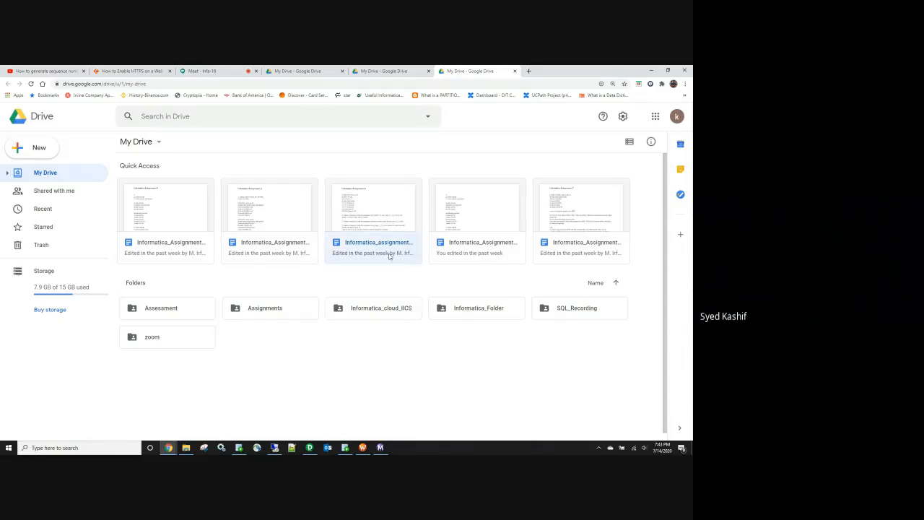
click(183, 252)
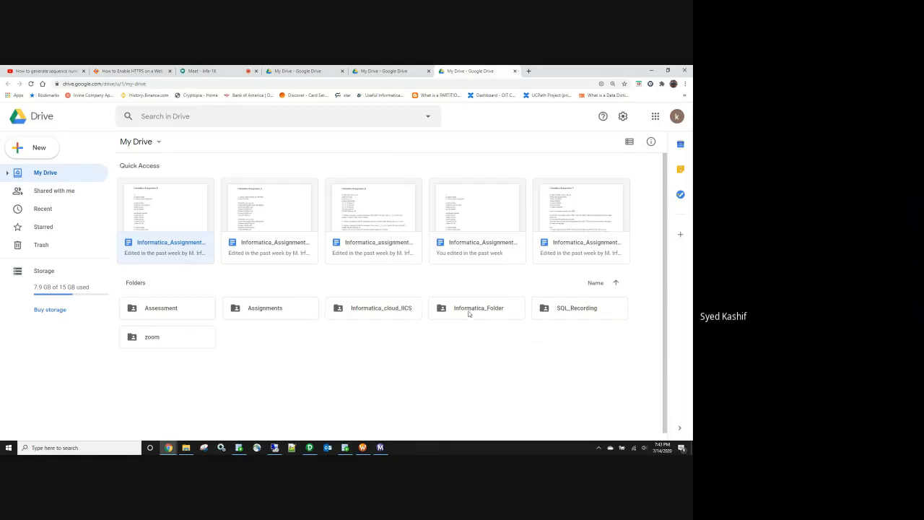
double_click(468, 312)
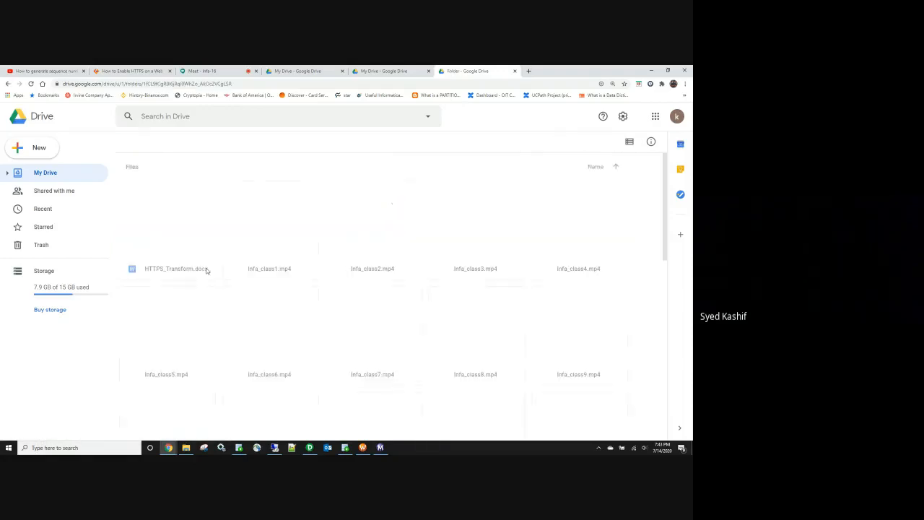
scroll(206, 271, down, 1)
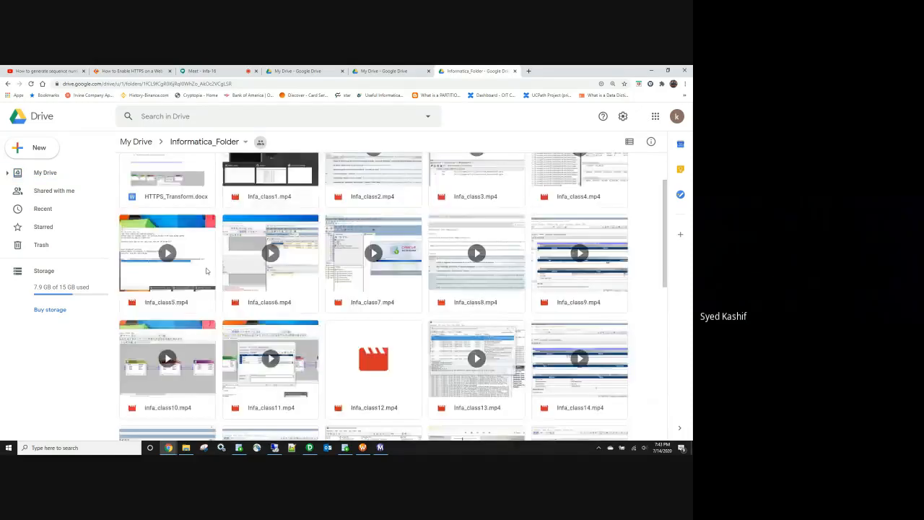
scroll(206, 271, down, 2)
click(9, 84)
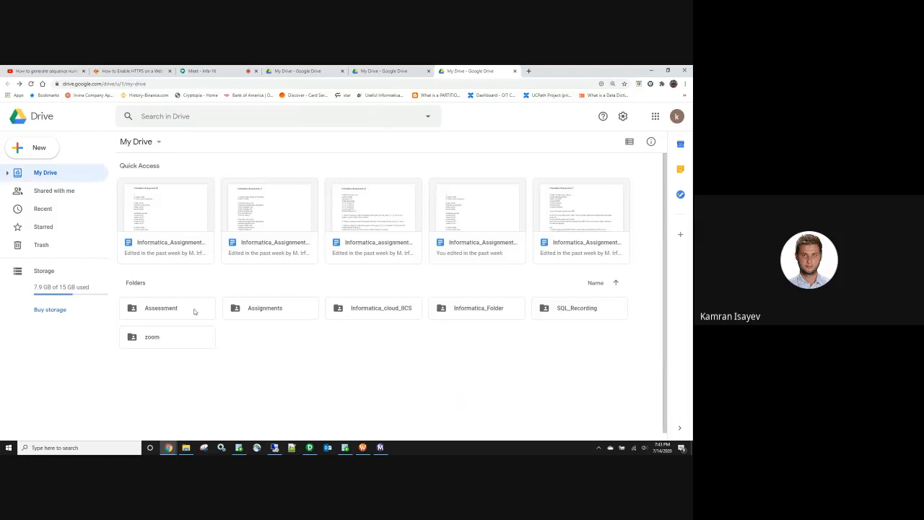
Step: In Assignments > Informatica_Assignments, preview Informatica_Assignment_10.txt and close the preview
double_click(262, 315)
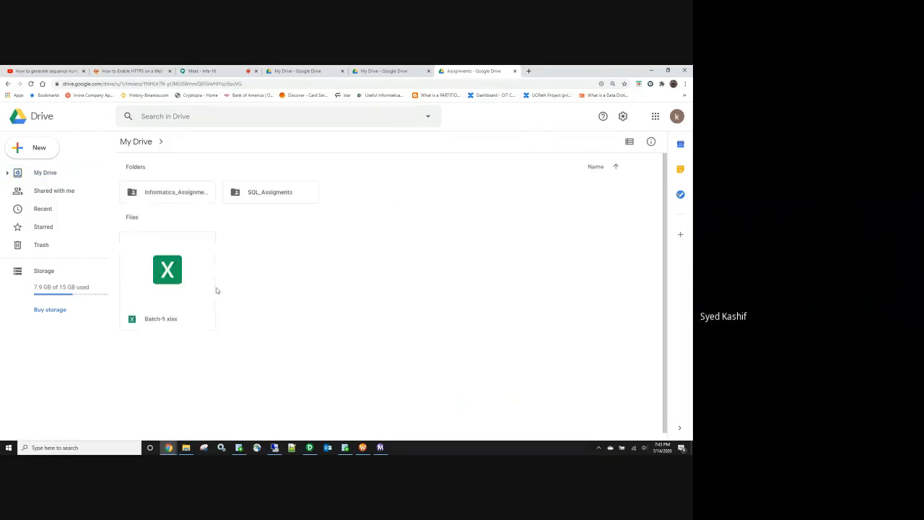
double_click(192, 192)
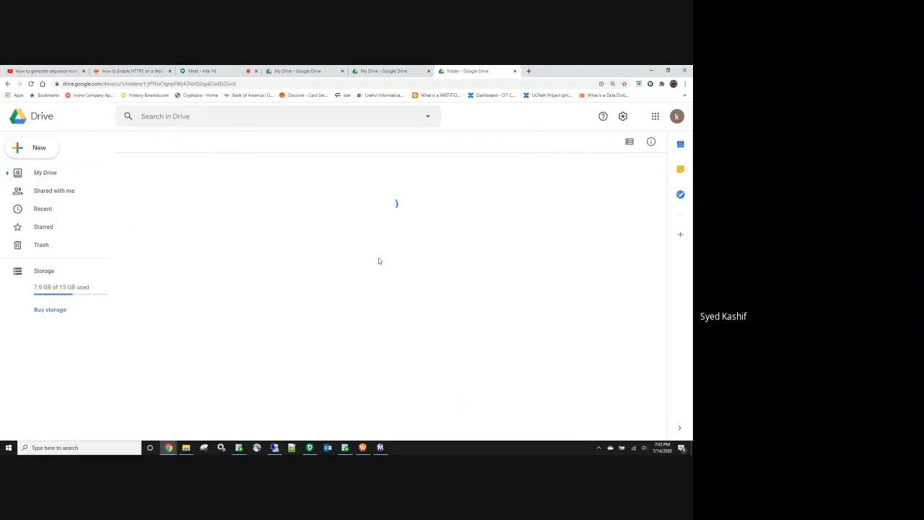
scroll(333, 297, down, 2)
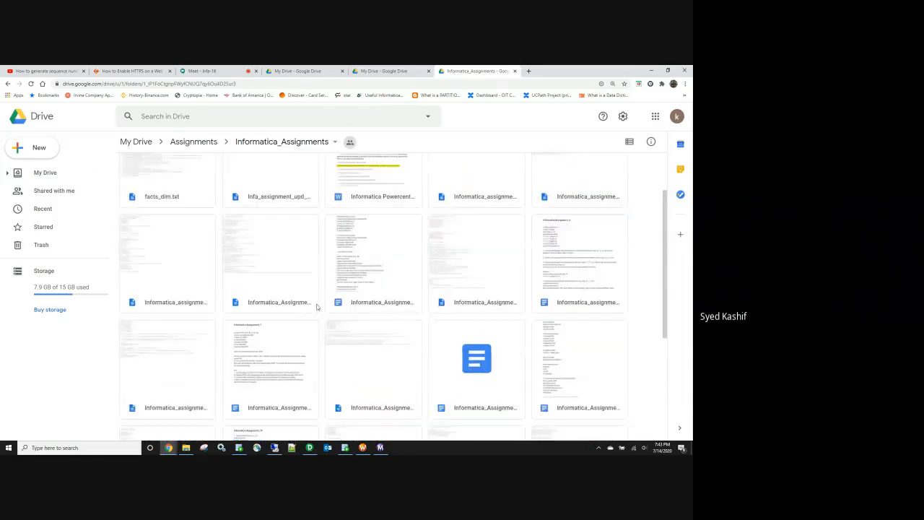
scroll(364, 292, down, 5)
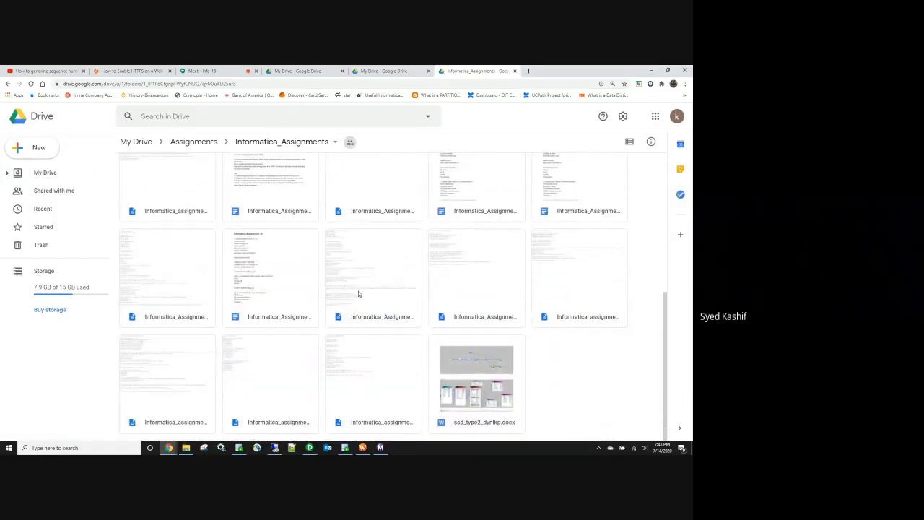
click(370, 307)
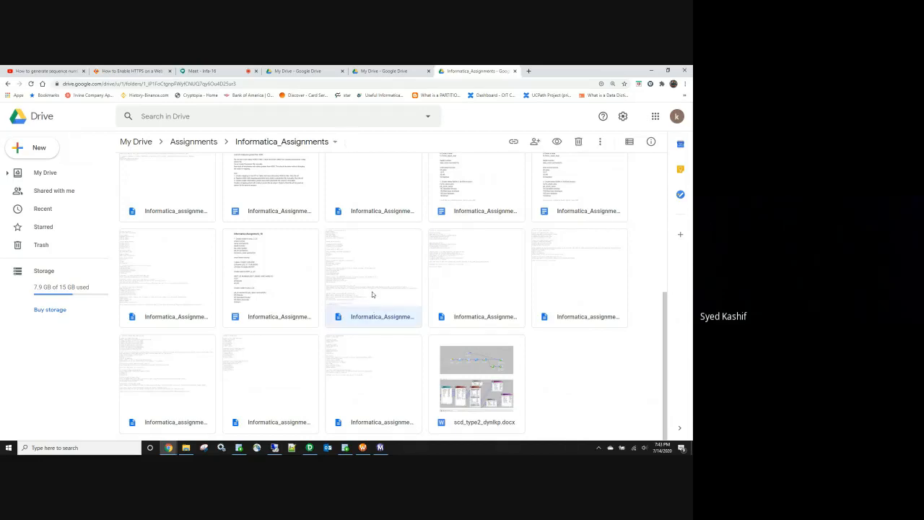
double_click(371, 292)
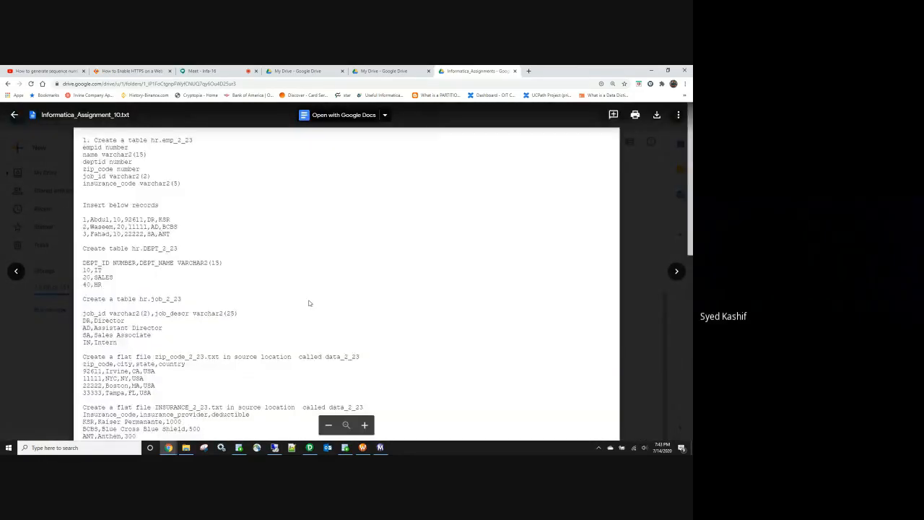
scroll(309, 304, down, 5)
scroll(309, 304, down, 3)
click(636, 187)
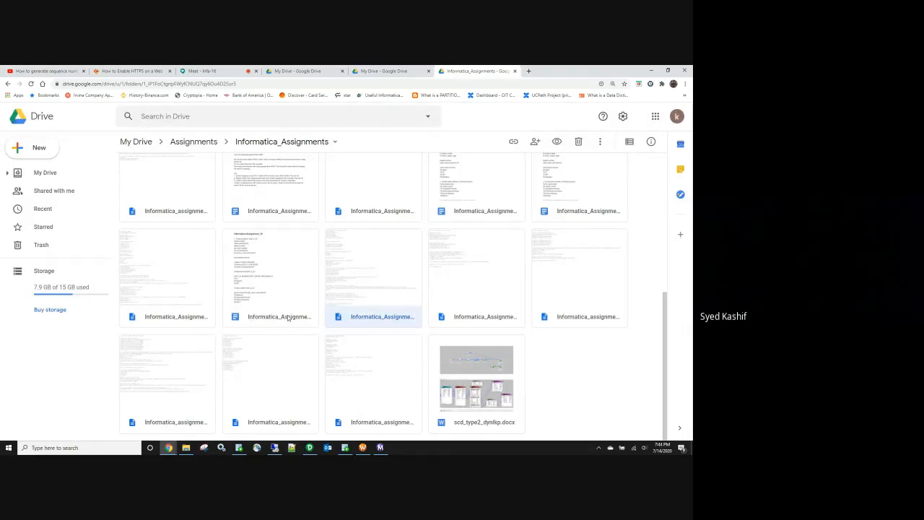
Step: Open the Informatica_Assignment_10 document in Google Docs
scroll(285, 317, up, 5)
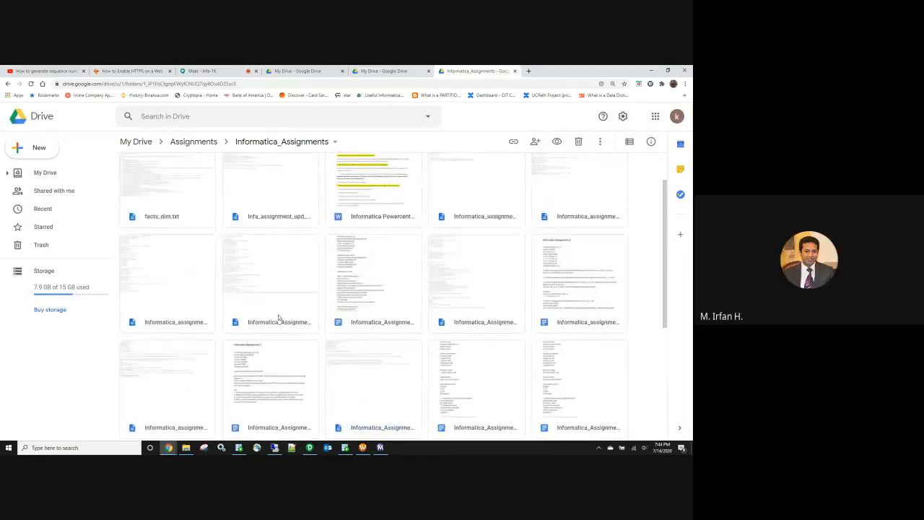
scroll(278, 318, up, 1)
scroll(275, 314, down, 5)
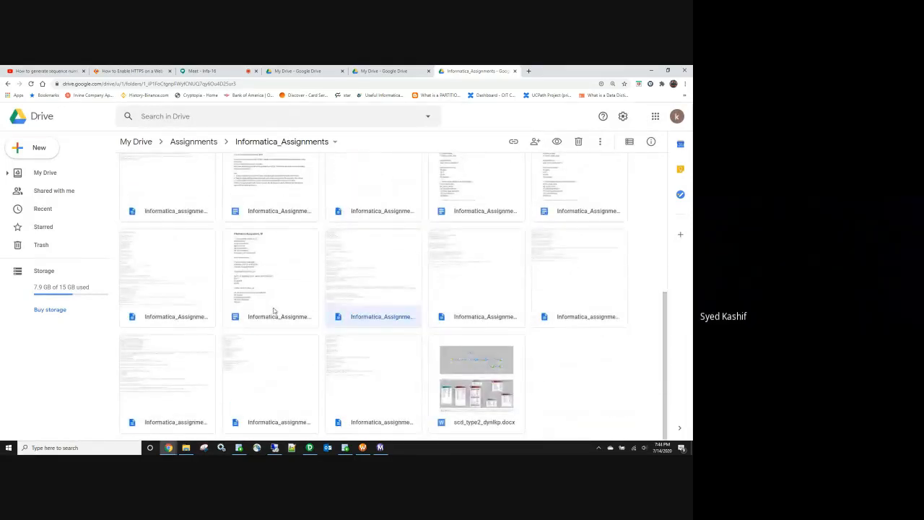
scroll(271, 289, up, 5)
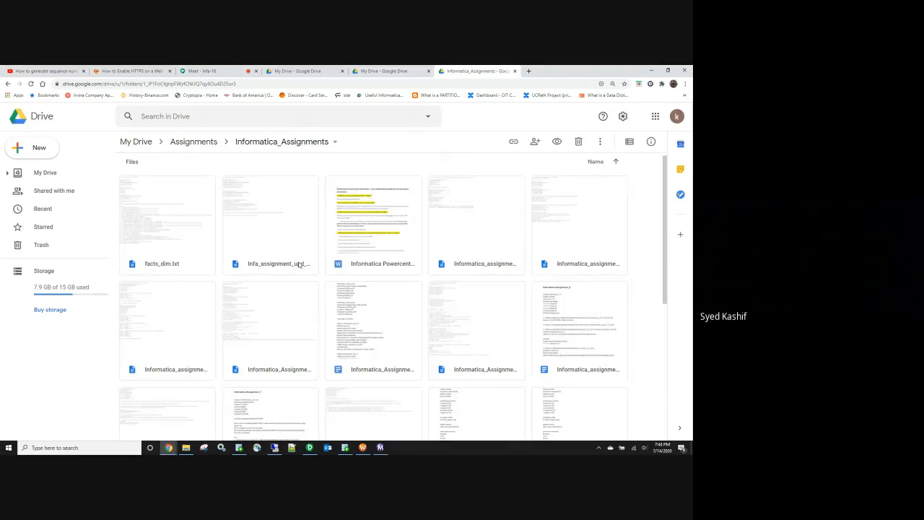
scroll(295, 257, down, 5)
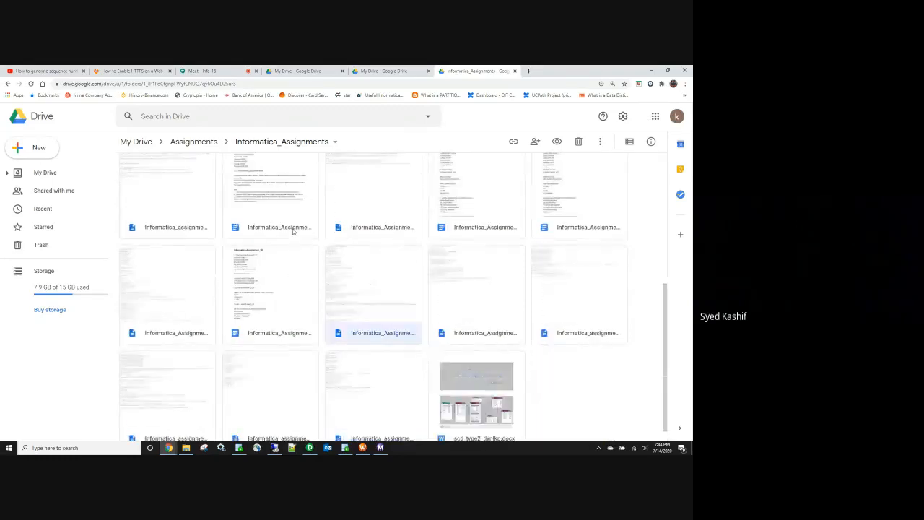
click(272, 325)
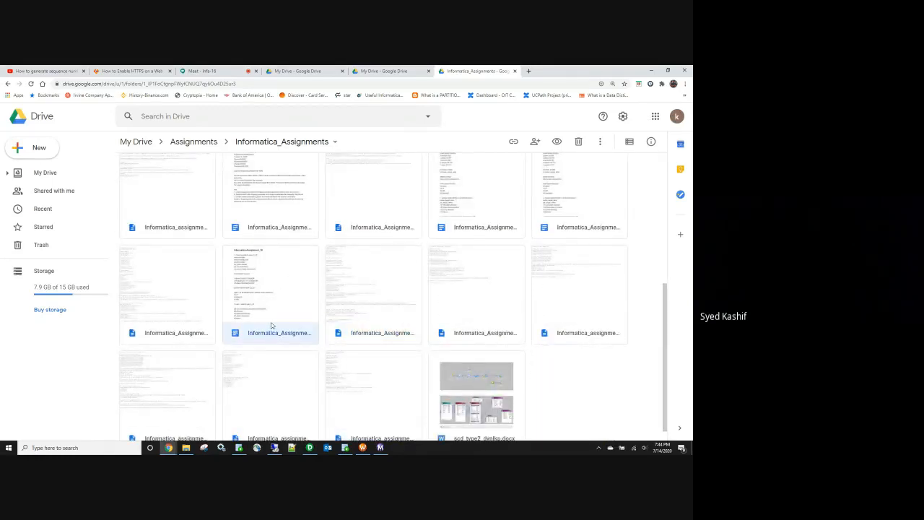
scroll(272, 325, down, 1)
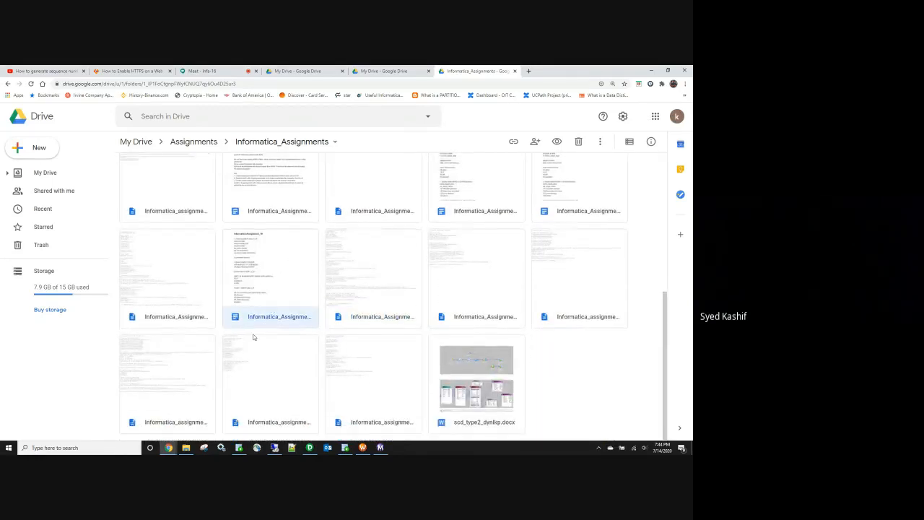
double_click(280, 292)
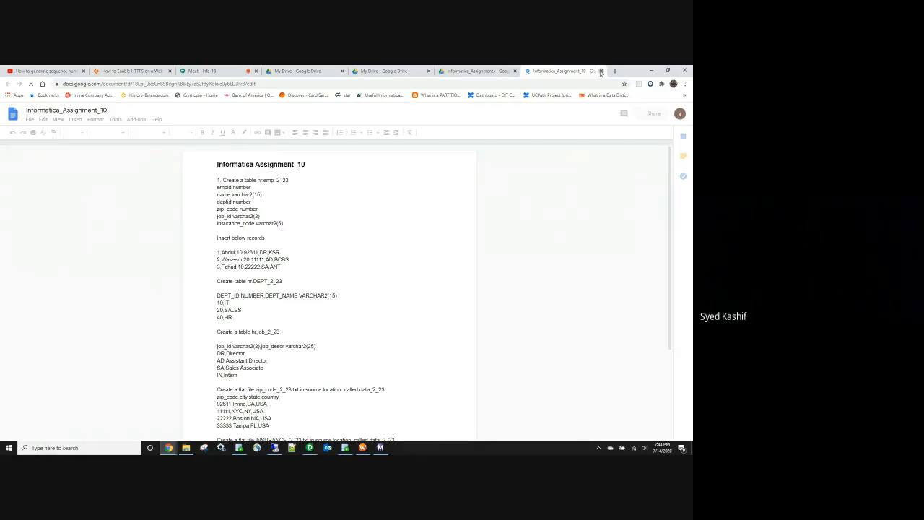
Step: Close the assignment 10 doc and open Informatica_Assignment_8 in Google Docs
key(ctrl+w)
scroll(469, 259, down, 1)
click(469, 258)
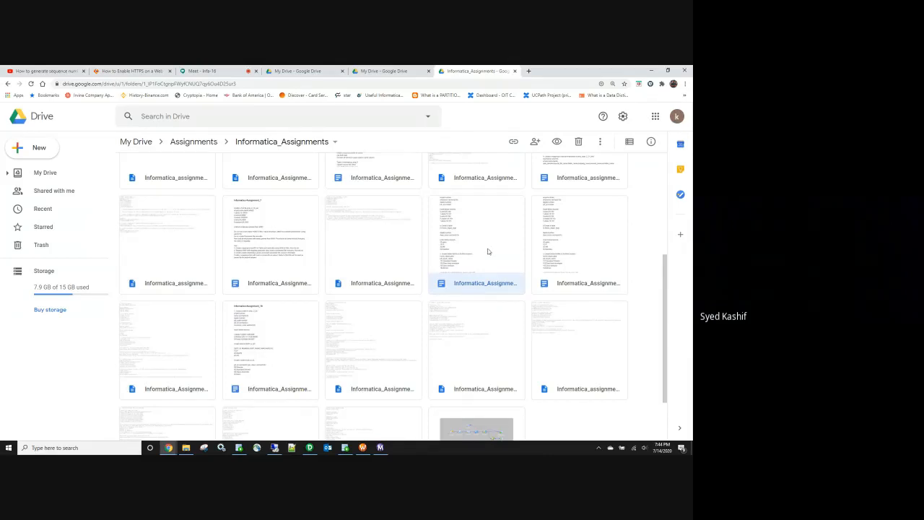
double_click(487, 250)
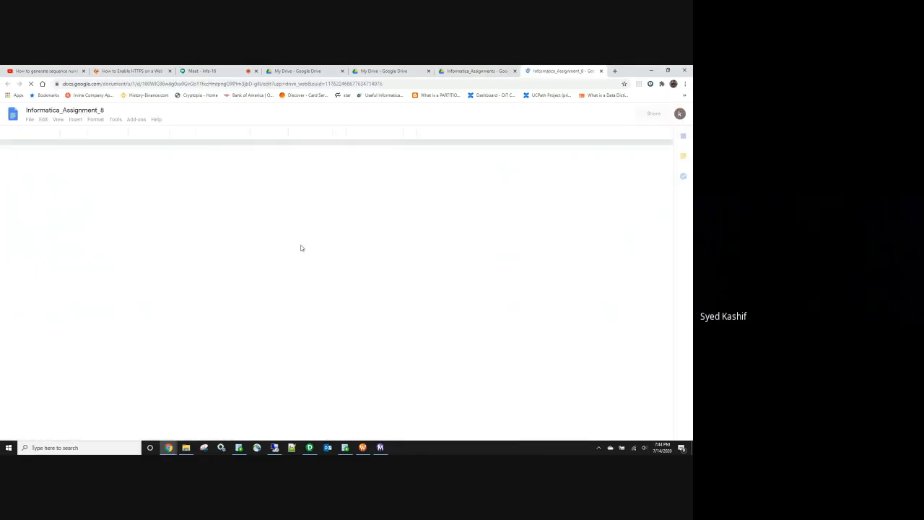
Step: Select the section 3 rank-task text for emp_salary, then return to the Informatica_Assignments Drive tab
scroll(285, 260, down, 3)
scroll(285, 259, down, 1)
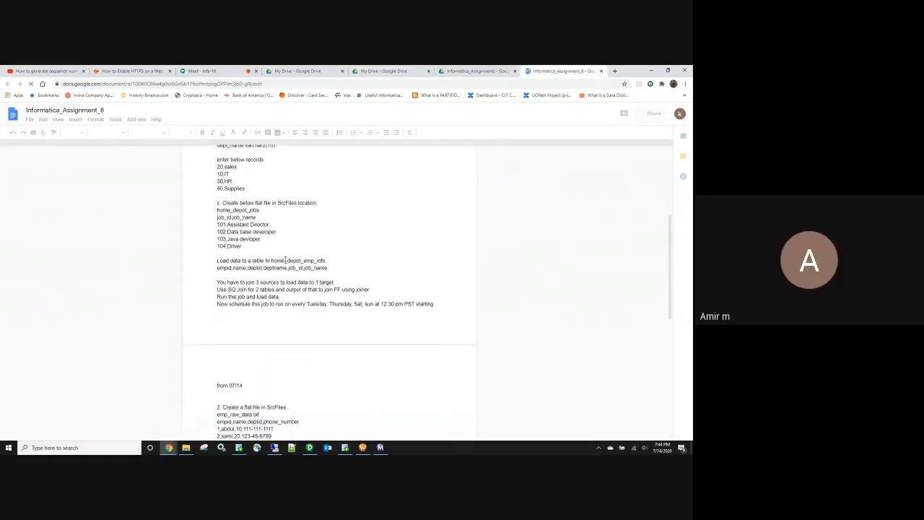
key(ctrl+a)
scroll(288, 339, down, 3)
click(289, 336)
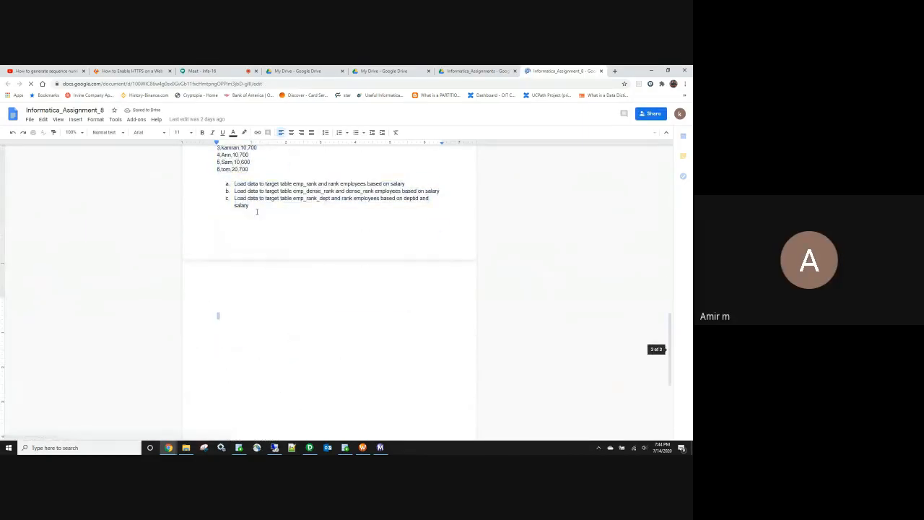
scroll(267, 251, up, 4)
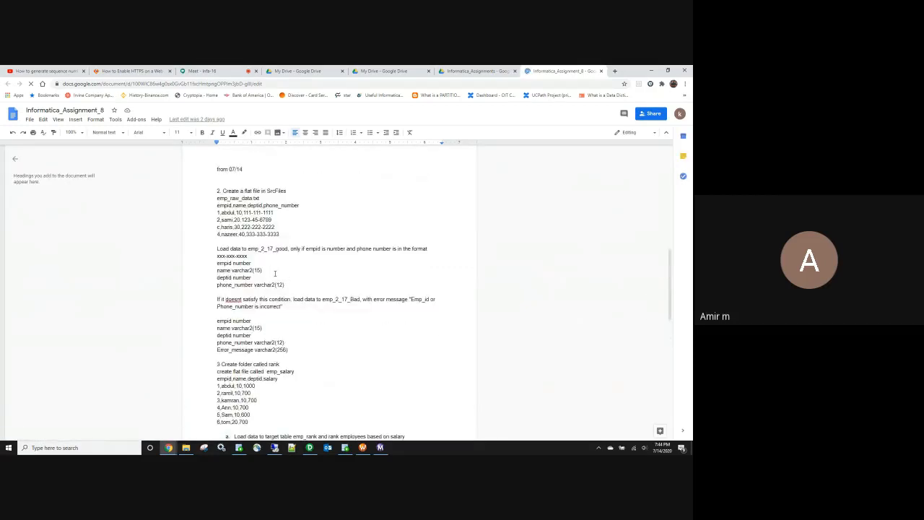
scroll(275, 273, down, 1)
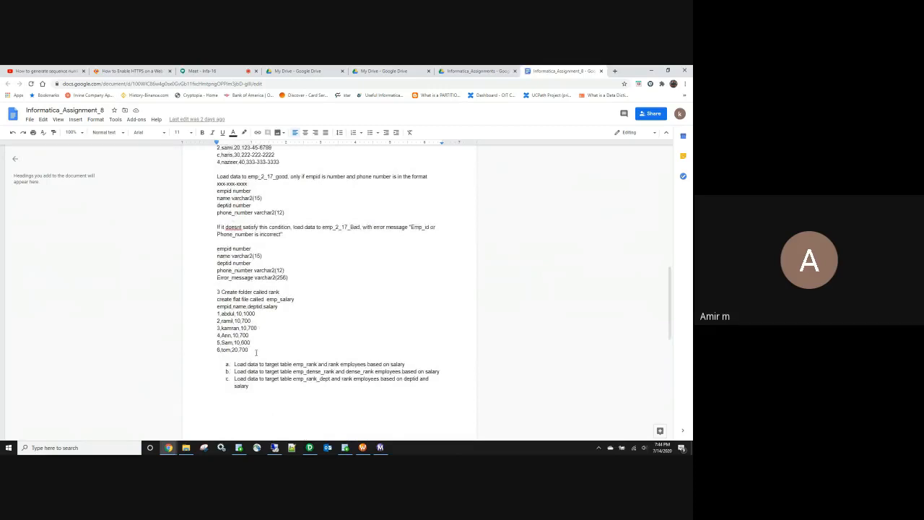
drag(258, 387, 213, 314)
key(ctrl+c)
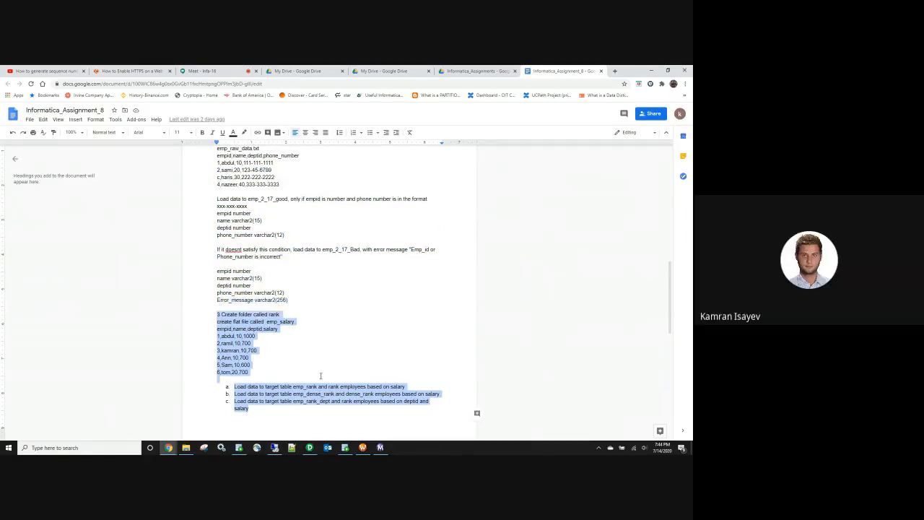
click(485, 74)
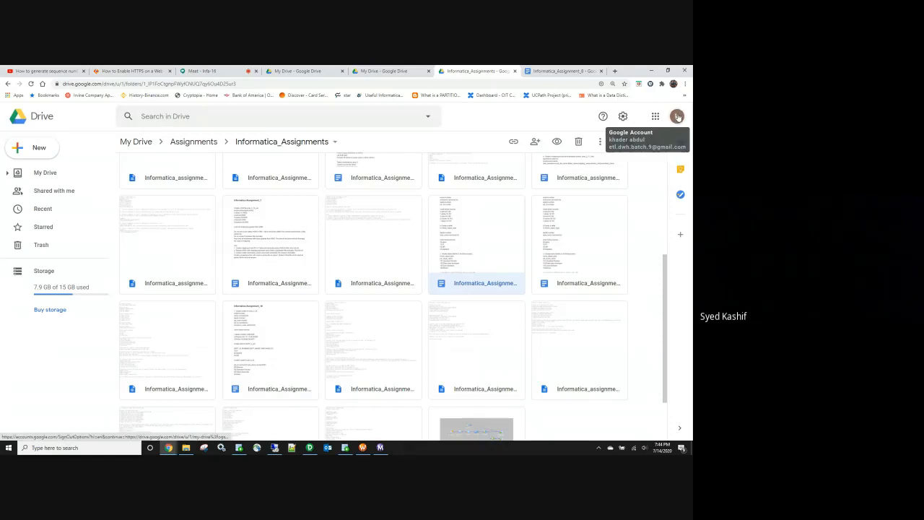
Step: In the G Suite account's My Drive, go to Batch-10 > Assignments > Infa_Assigments
click(391, 75)
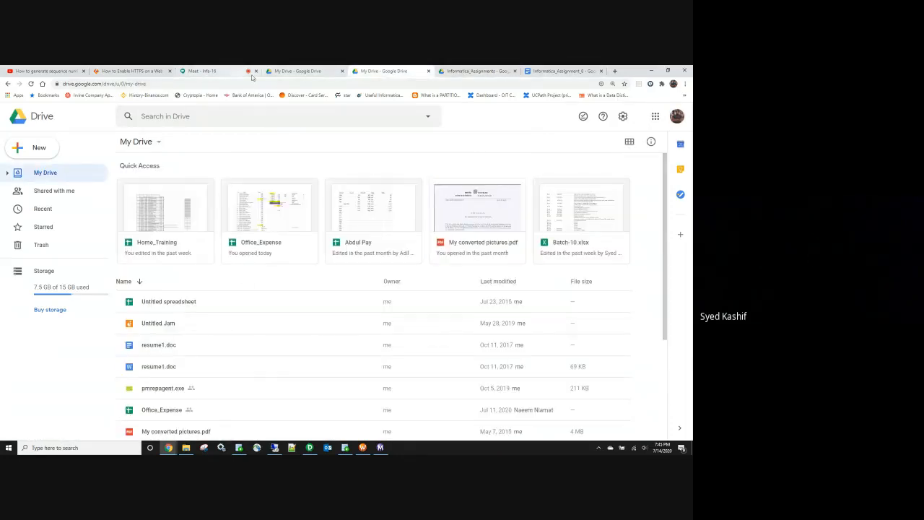
click(292, 73)
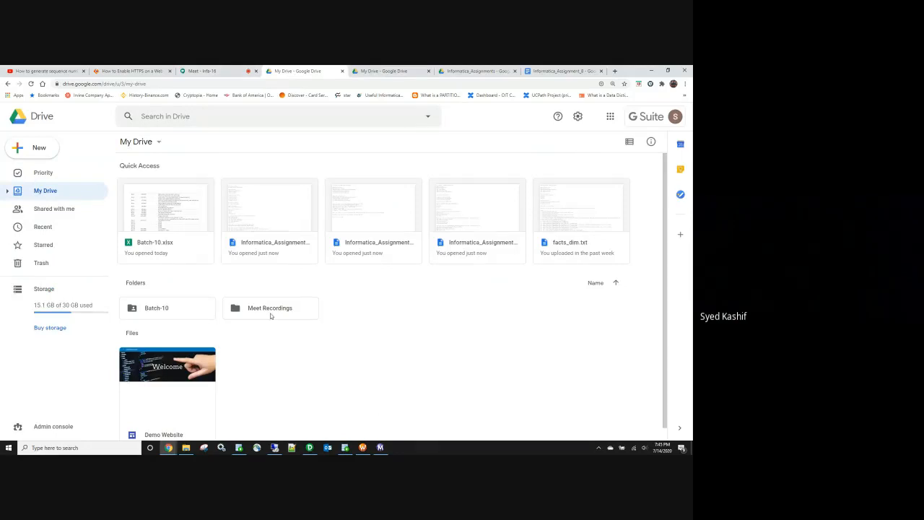
double_click(202, 311)
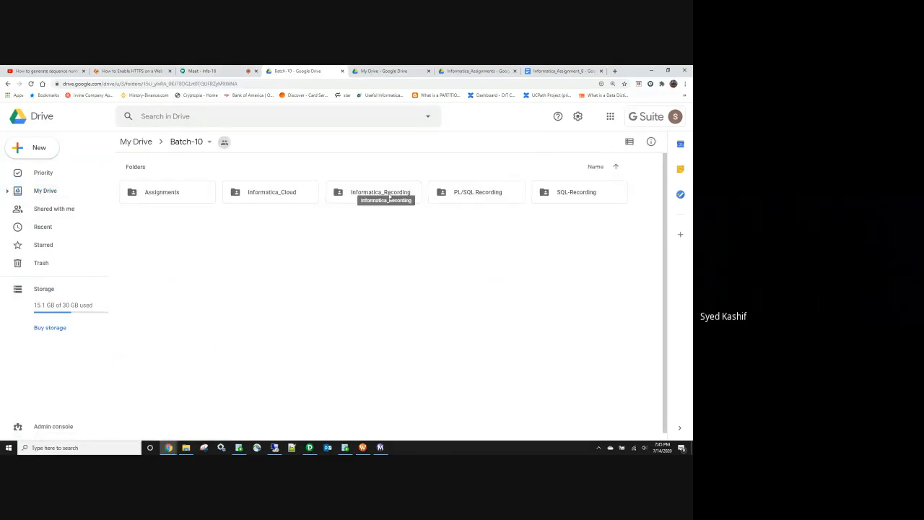
double_click(182, 195)
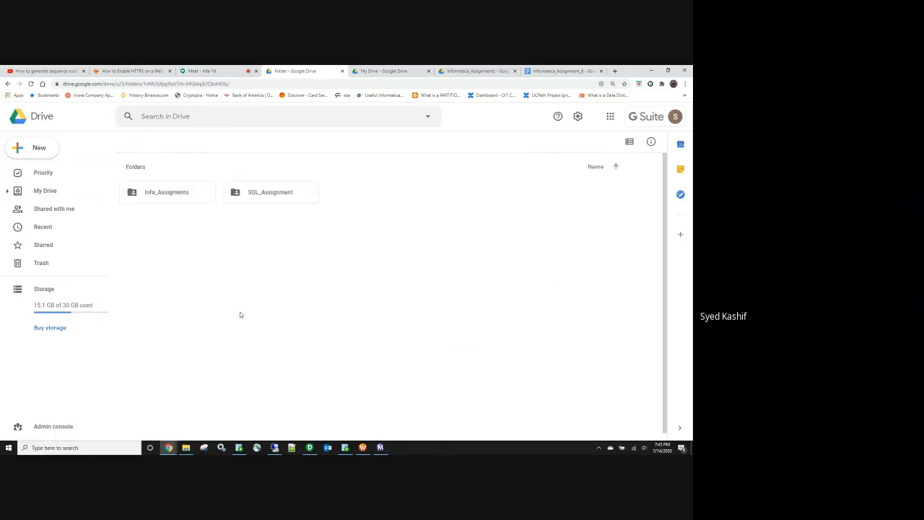
click(191, 195)
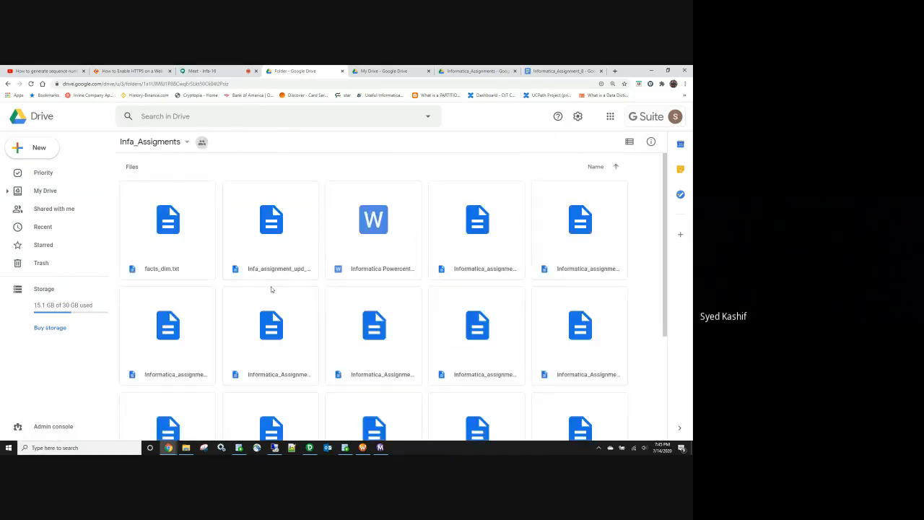
scroll(345, 257, down, 2)
Step: Preview Informatica_Assignment_8.txt and open it with Google Docs, scrolling to the emp_2_17_Bad columns
click(367, 231)
click(462, 243)
double_click(462, 244)
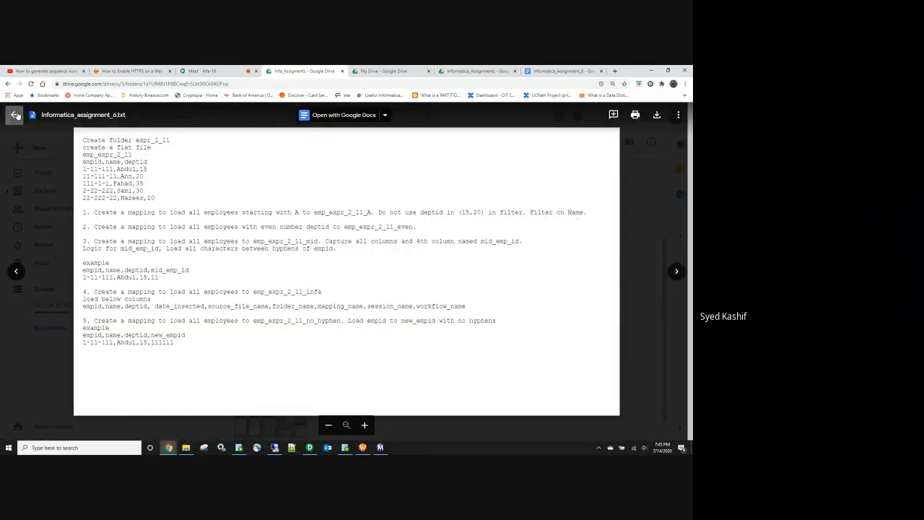
click(15, 115)
double_click(185, 347)
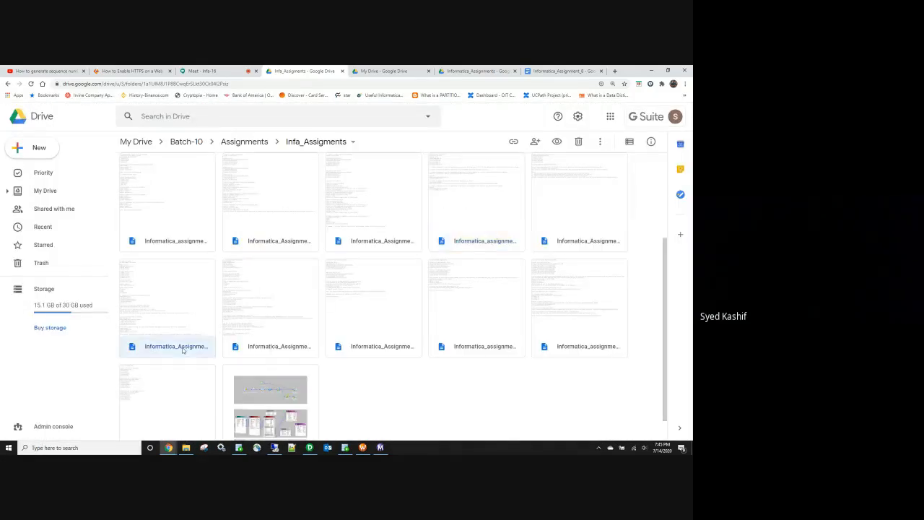
scroll(304, 283, down, 5)
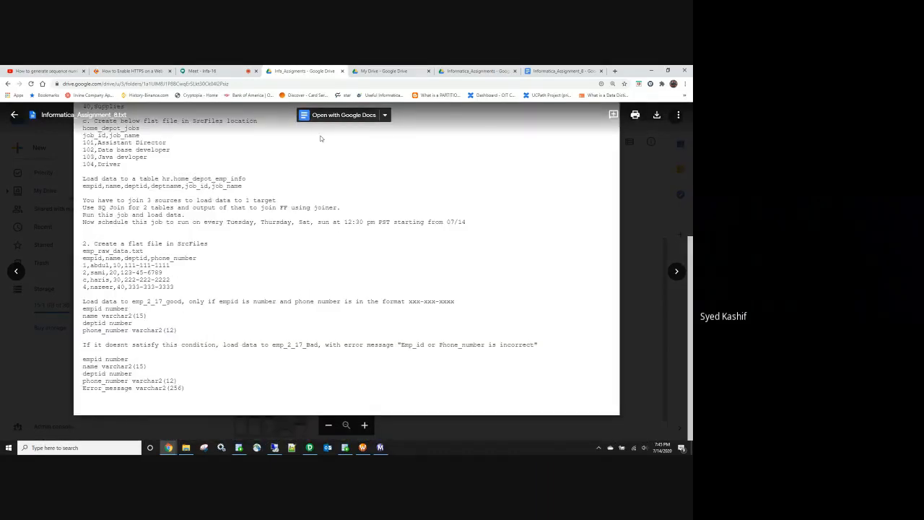
click(341, 114)
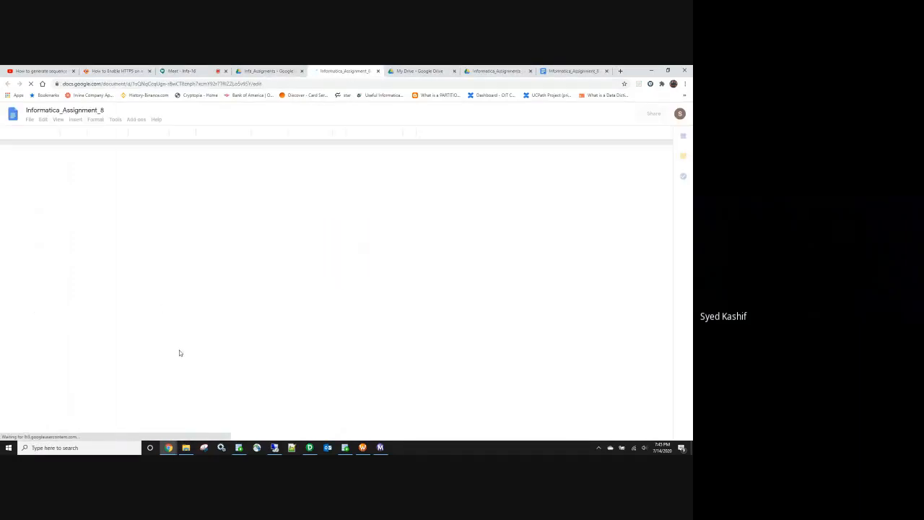
scroll(292, 351, down, 10)
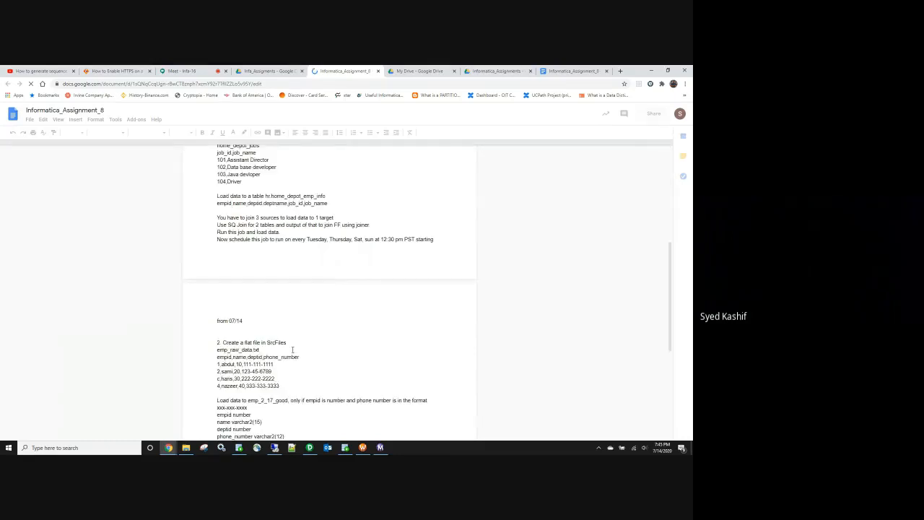
scroll(293, 350, down, 5)
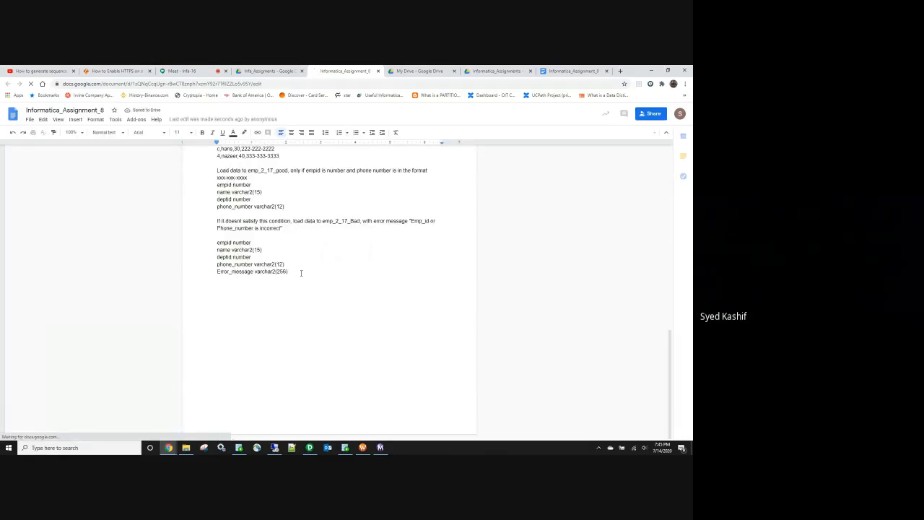
Step: Paste the section 3 rank task on a new line after Error_message varchar2(256), then close the doc
click(301, 273)
key(Return)
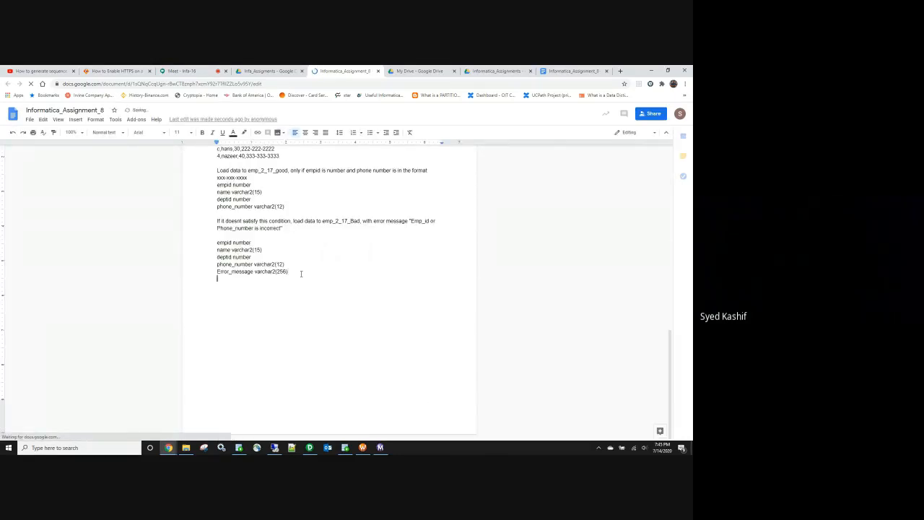
key(ctrl+v)
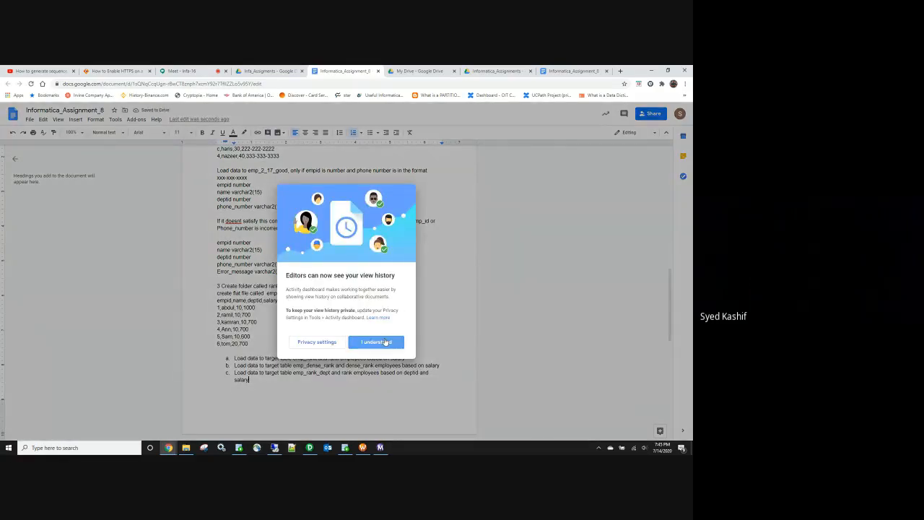
click(385, 342)
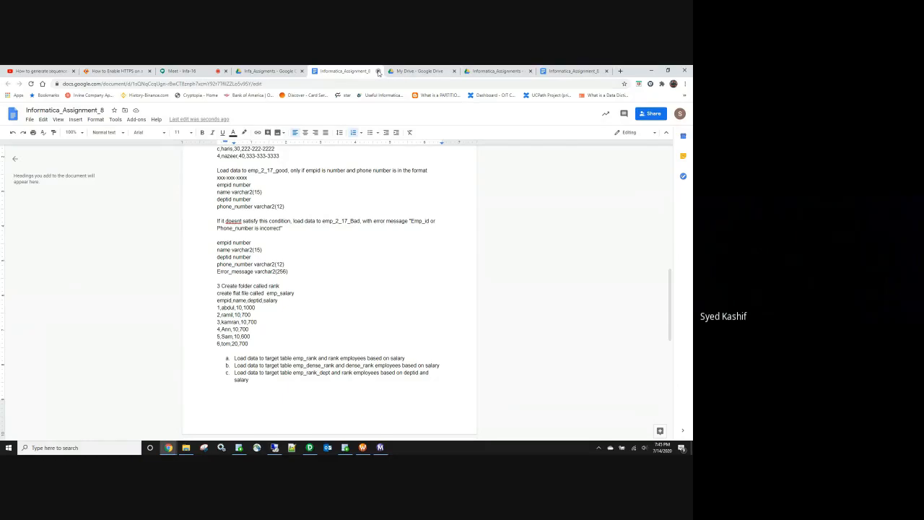
click(378, 70)
key(Escape)
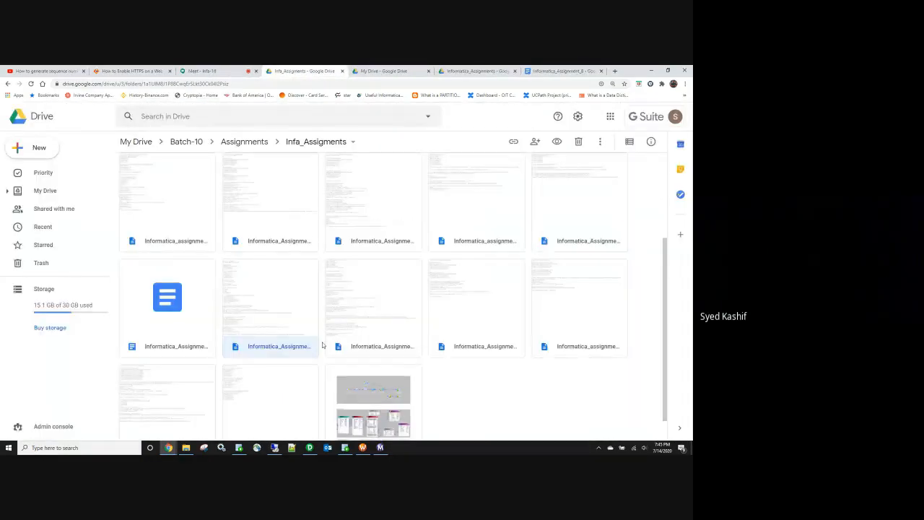
Step: Delete the converted Informatica_Assignment_8 Google Doc copy from Infa_Assigments
double_click(298, 346)
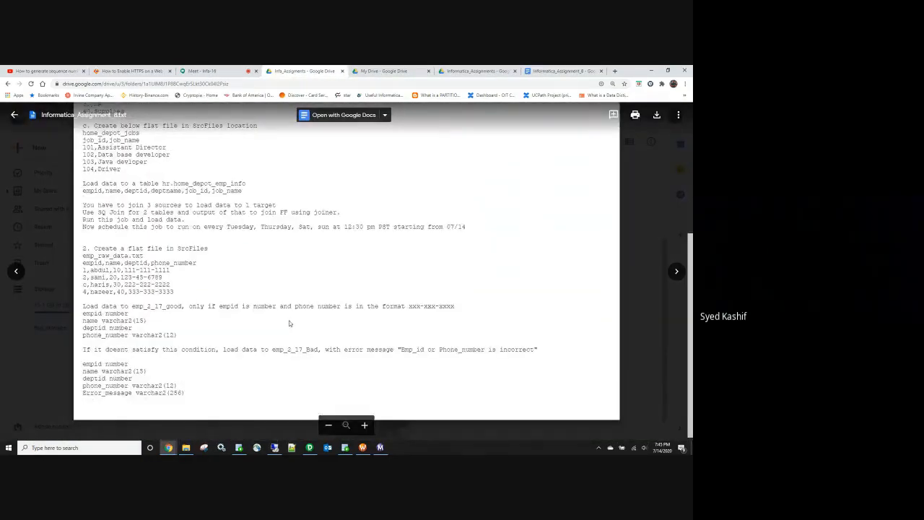
scroll(290, 324, up, 5)
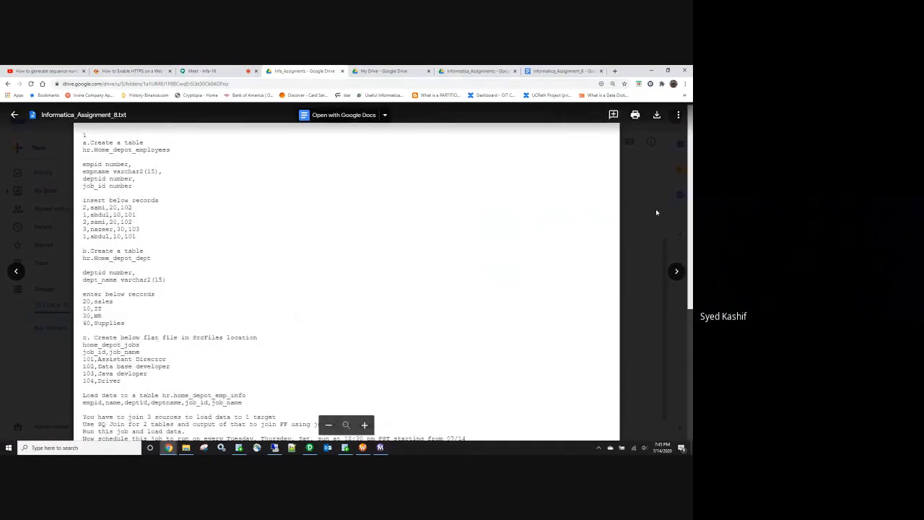
click(656, 212)
scroll(468, 317, down, 1)
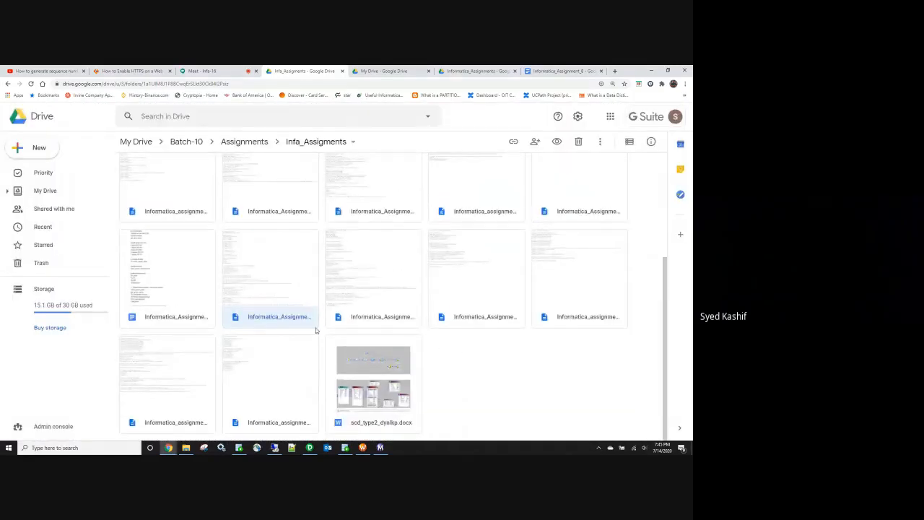
click(188, 319)
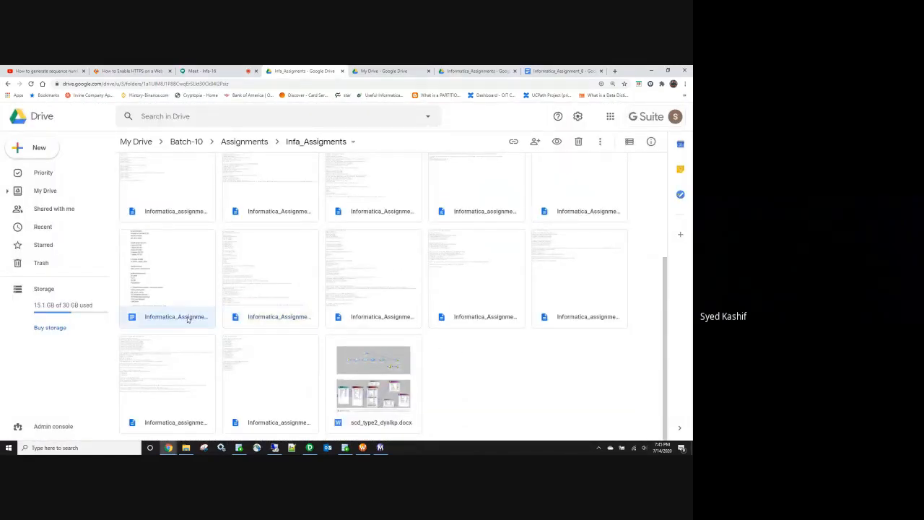
double_click(187, 318)
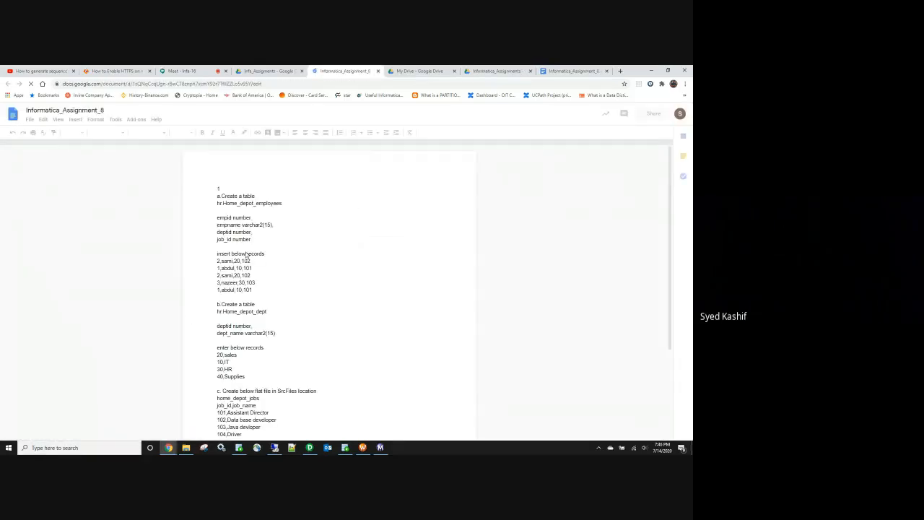
key(ctrl+w)
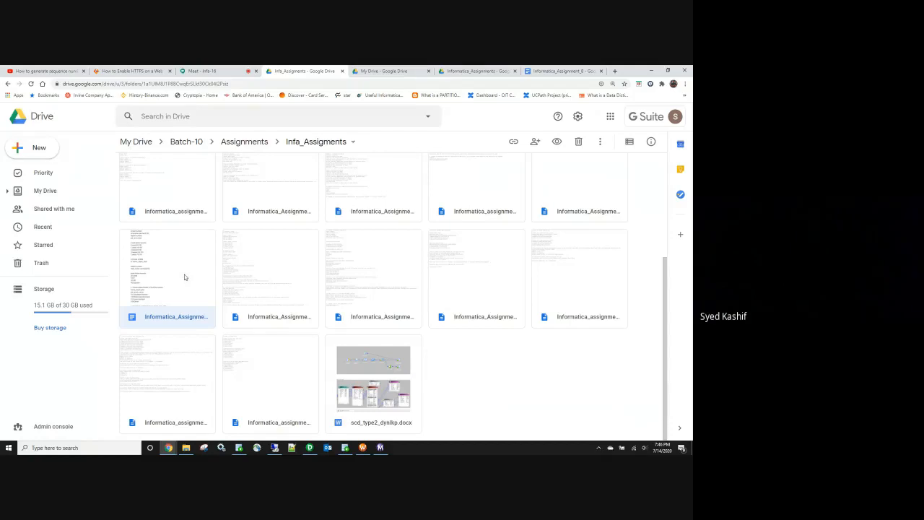
key(Delete)
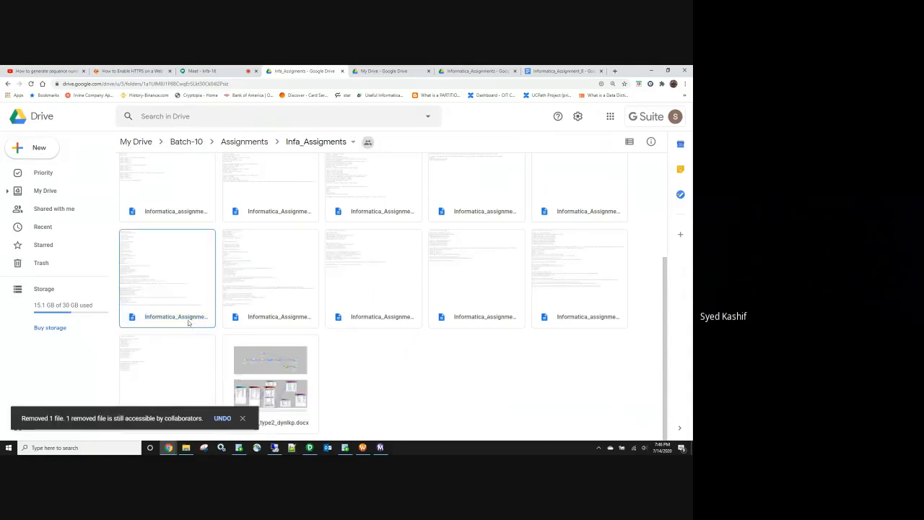
Step: Preview Informatica_Assignment_8.txt and list its Open with app choices
double_click(187, 321)
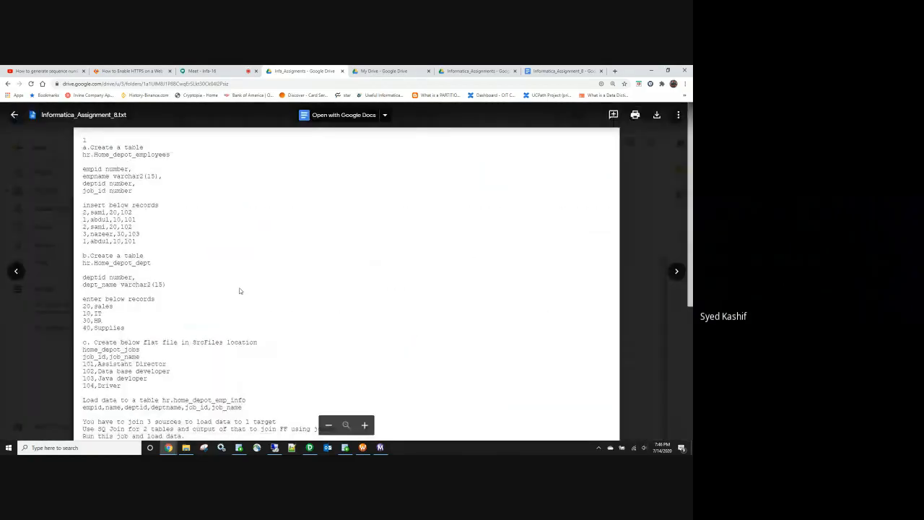
scroll(240, 291, down, 3)
click(386, 115)
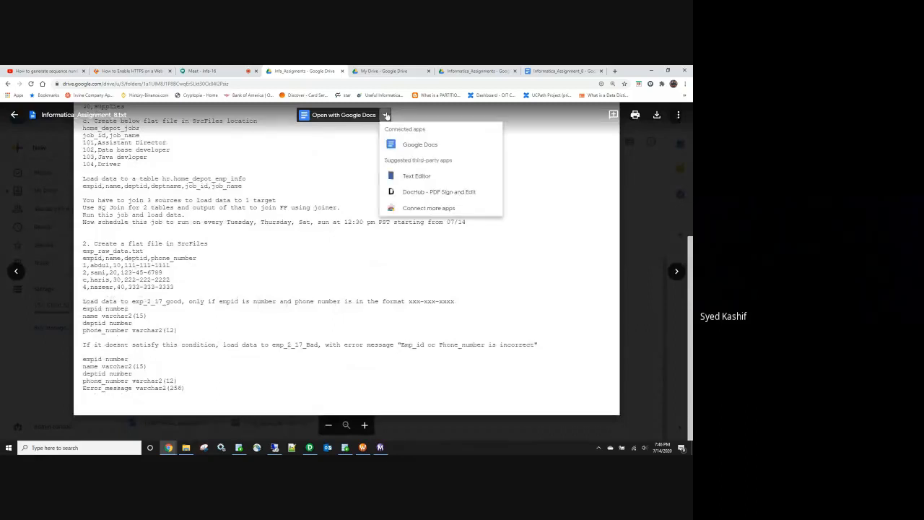
Step: Open the text file in Text Editor (texteditor.co), then close the stray Grammarly page
click(416, 176)
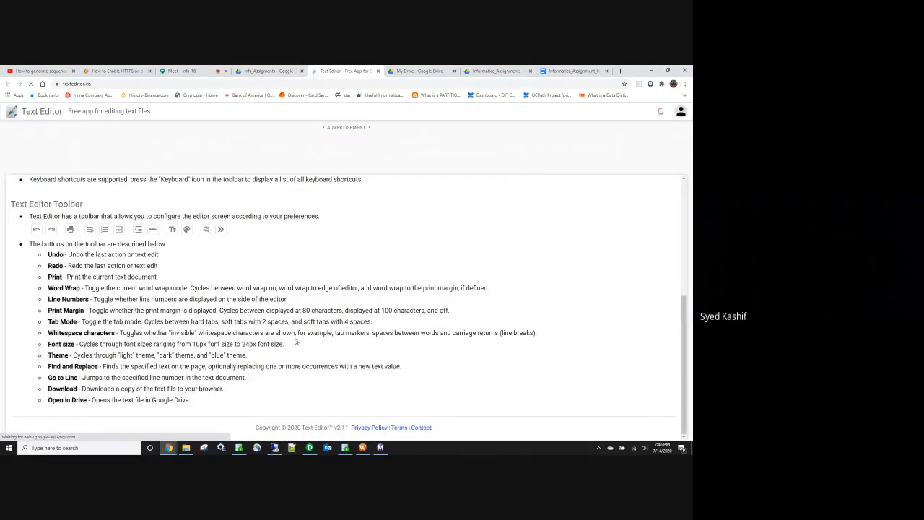
scroll(297, 336, down, 3)
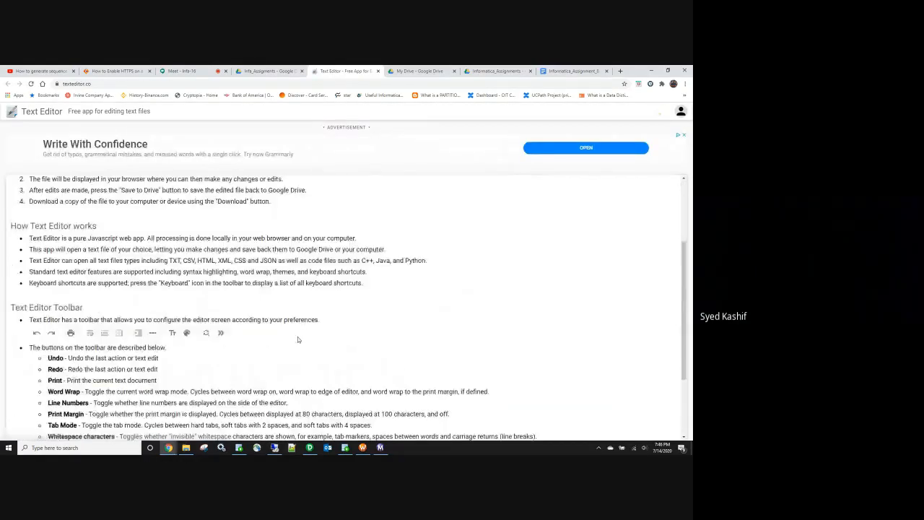
click(555, 165)
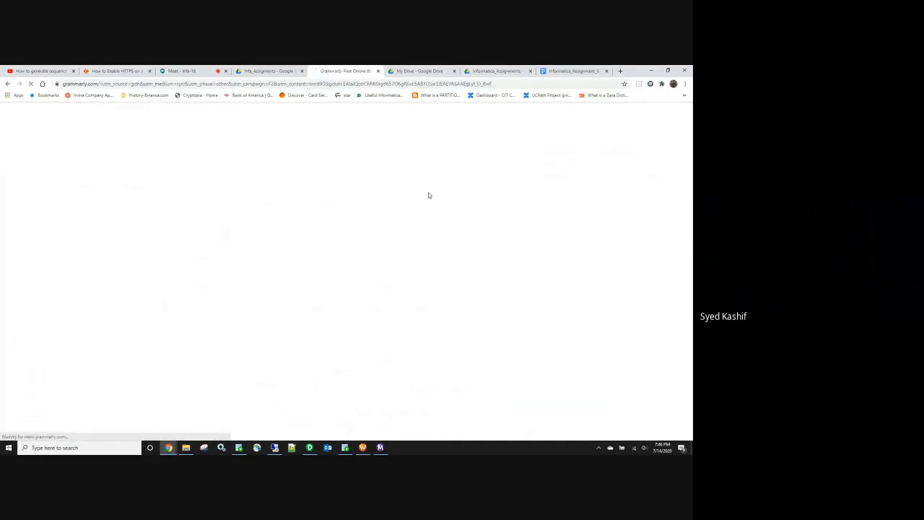
click(377, 71)
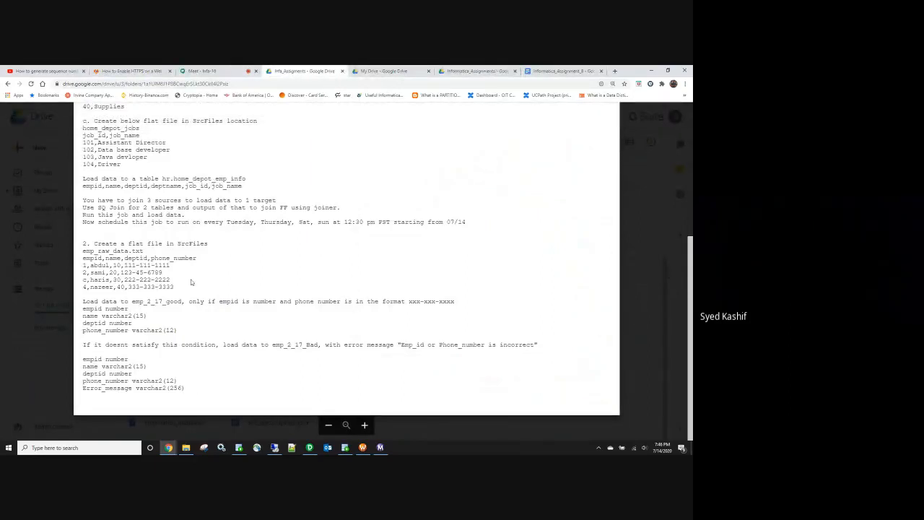
Step: Download Informatica_Assignment_8.txt from Drive and open it in Notepad from the download bar
scroll(302, 207, up, 1)
scroll(302, 206, up, 3)
click(343, 114)
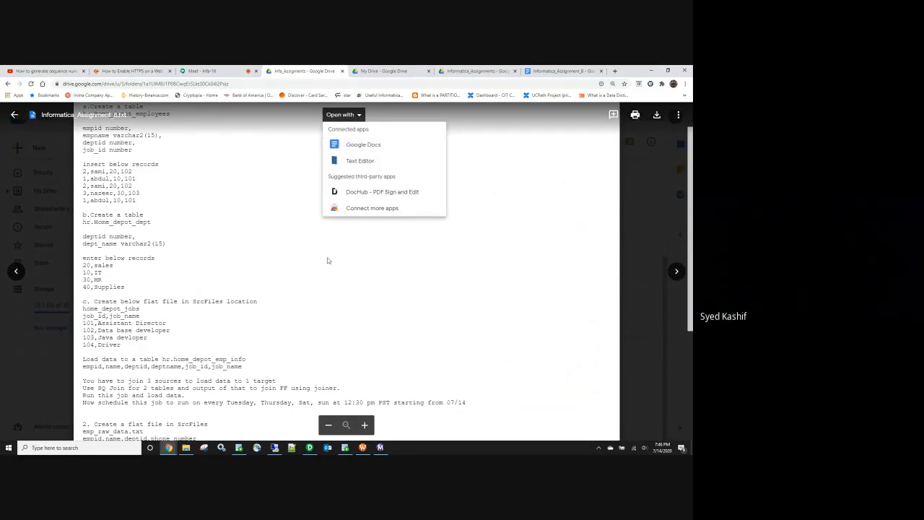
scroll(308, 283, down, 5)
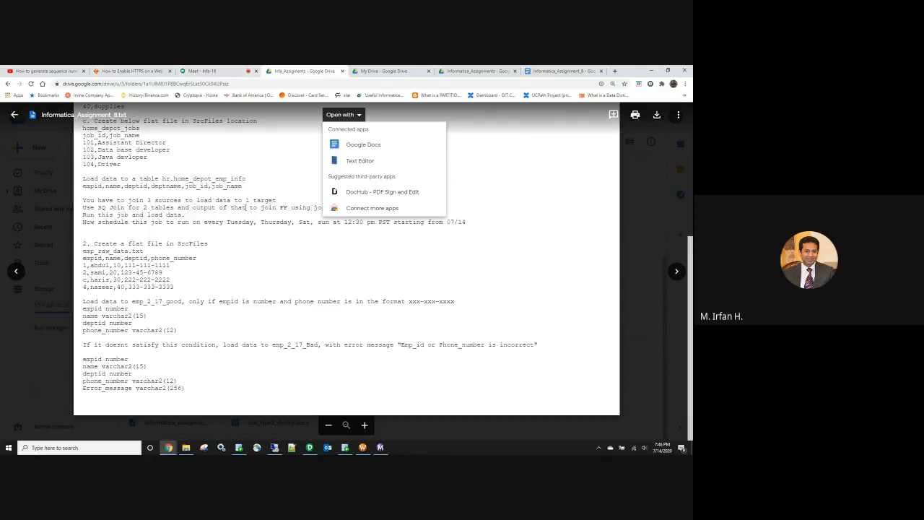
click(527, 202)
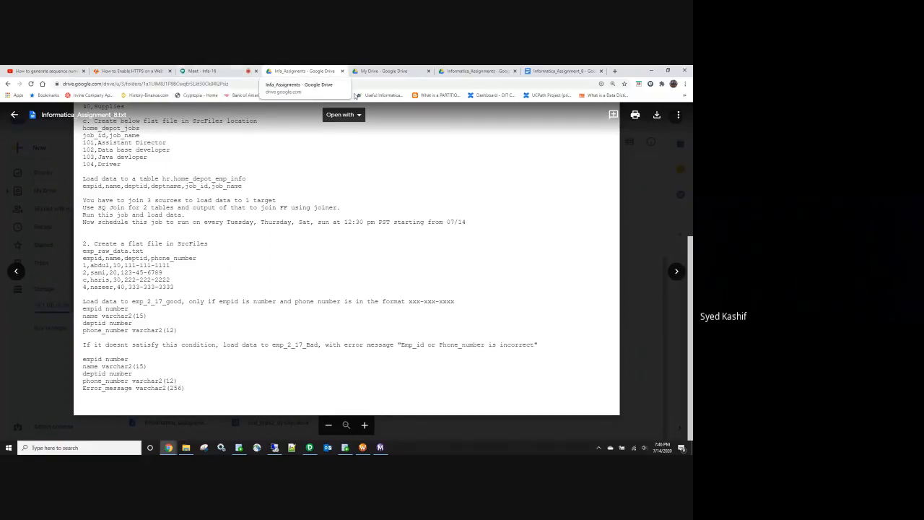
click(658, 120)
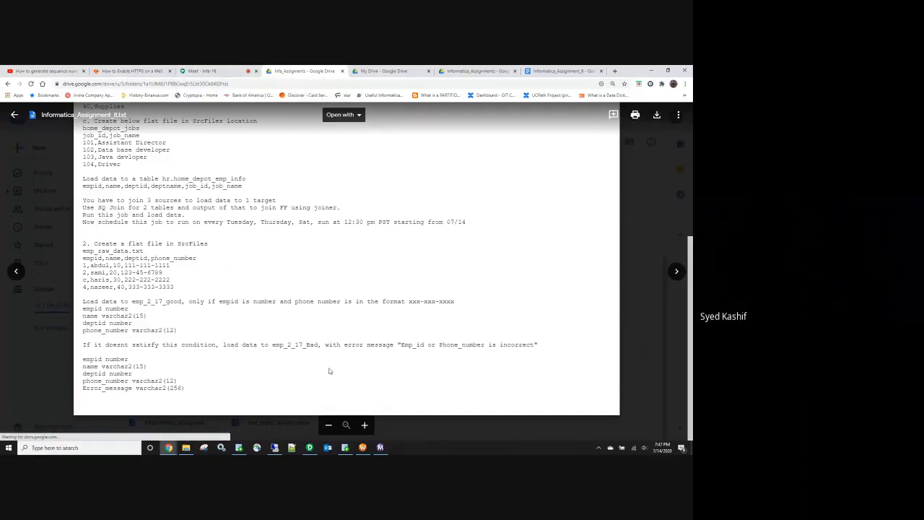
click(59, 434)
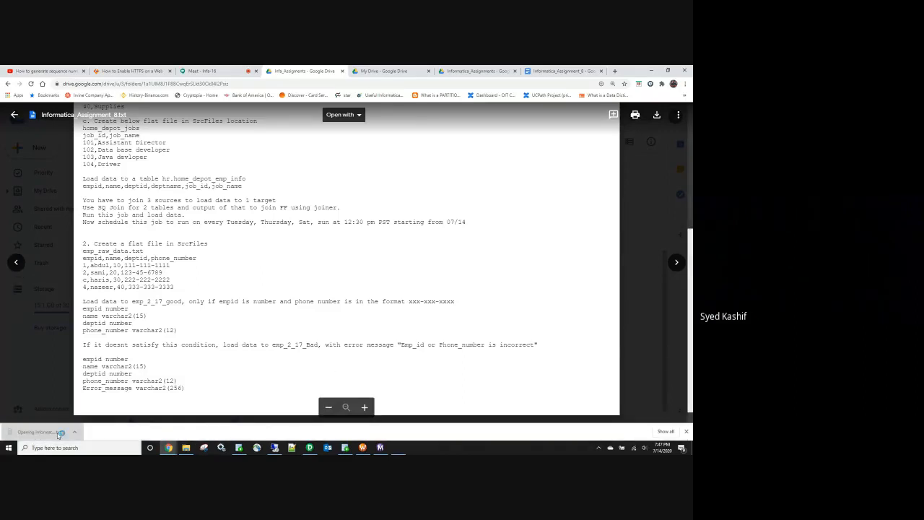
scroll(369, 369, down, 12)
Step: Paste the new rank task 3 at the end of Informatica_Assignment_8.txt and save it
click(374, 385)
text(3 Create folder called rank create flat file called  emp_salary empid,name,deptid,salary 1,abdul,10,1000 2,ramil,10,700 3,kamran,10,700 4,Ann,10,700 5,Sam,10,600 6,tom,20,700  Load data to target table emp_rank and rank employees based on salary Load data to target table emp_dense_rank and dense_rank employees based on salary Load data to target table emp_rank_dept and rank employees based on deptid and salary)
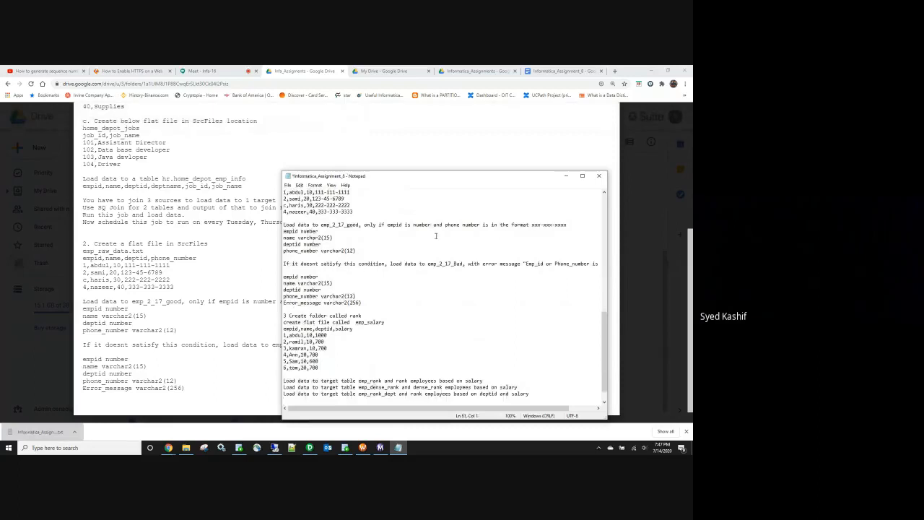
click(599, 175)
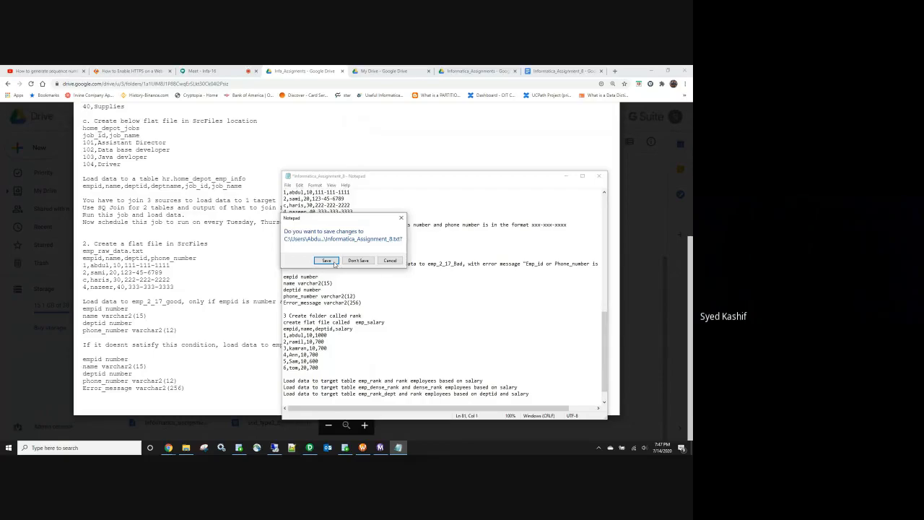
click(326, 261)
Step: Bring up the Downloads folder in Explorer on the other monitor, beside the Drive folder
click(34, 231)
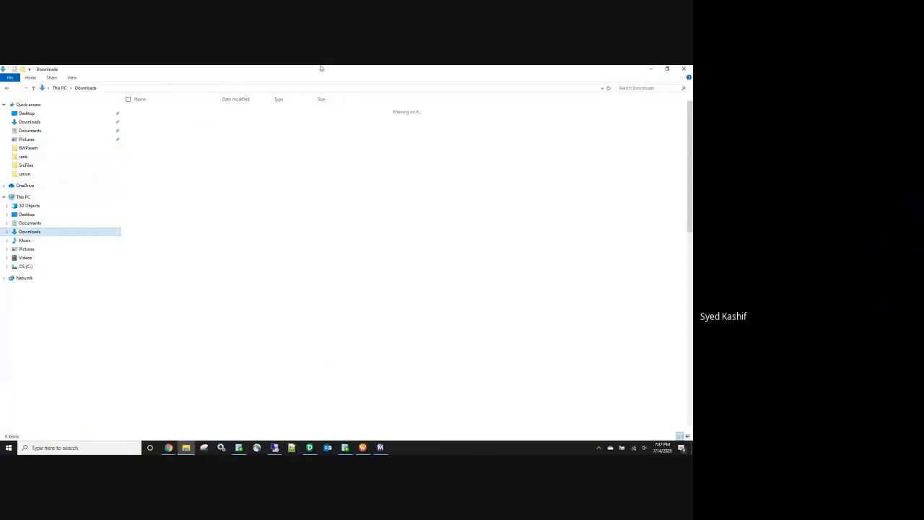
drag(334, 71, 691, 115)
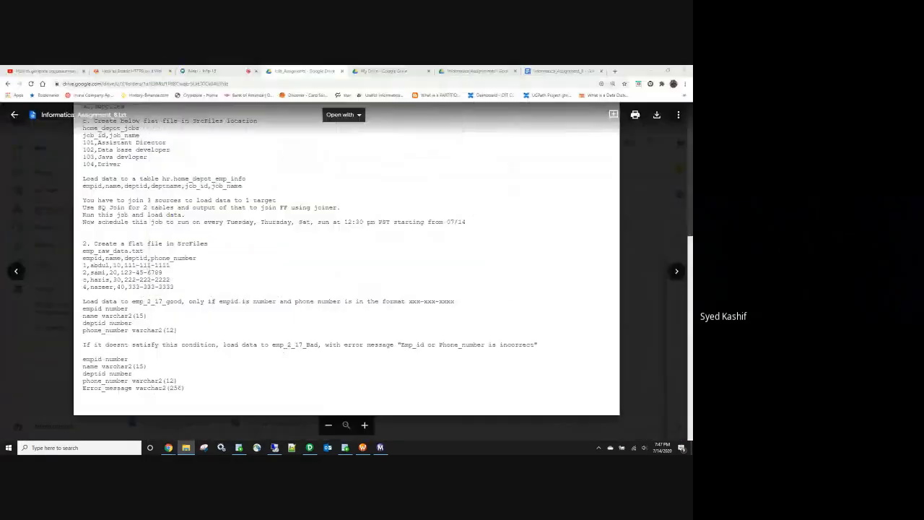
click(629, 176)
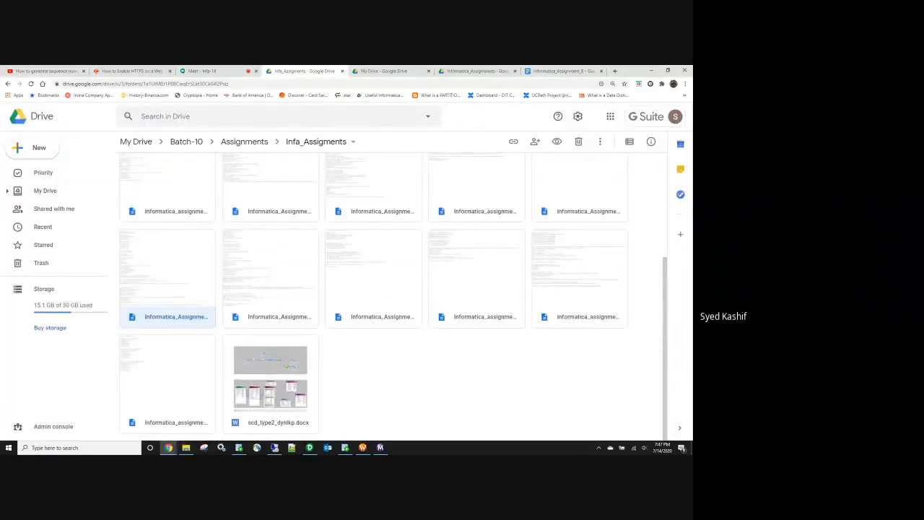
Step: Upload the edited Informatica_Assignment_8.txt to Infa_Assigments and preview it to confirm section 3's emp_salary rank tasks
drag(476, 70, 494, 399)
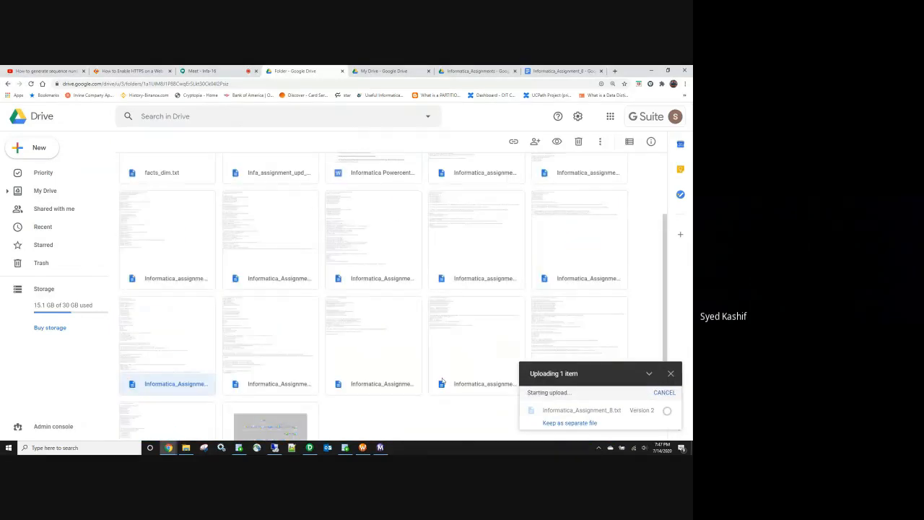
click(268, 302)
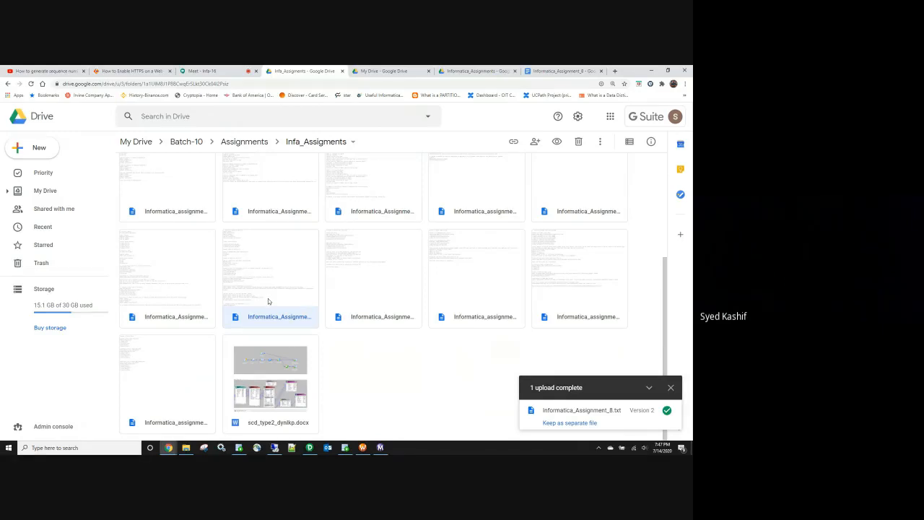
double_click(268, 302)
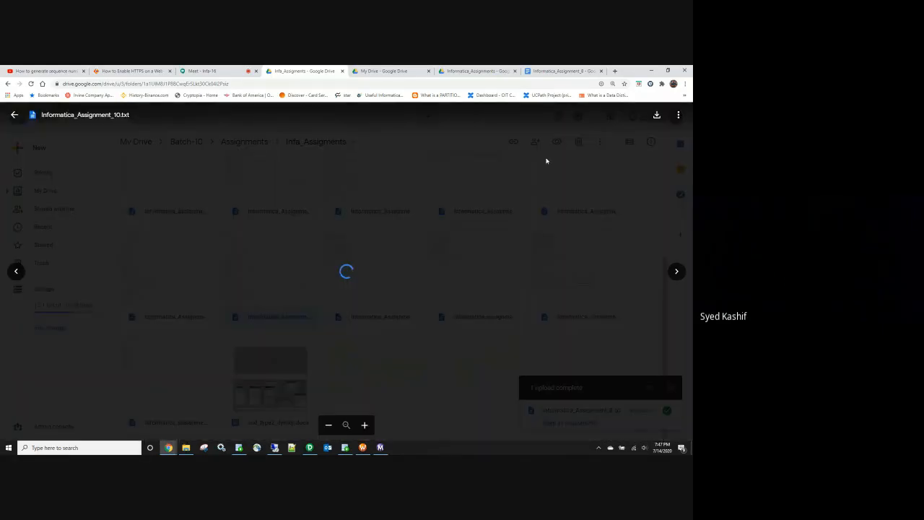
click(14, 114)
double_click(565, 202)
click(14, 114)
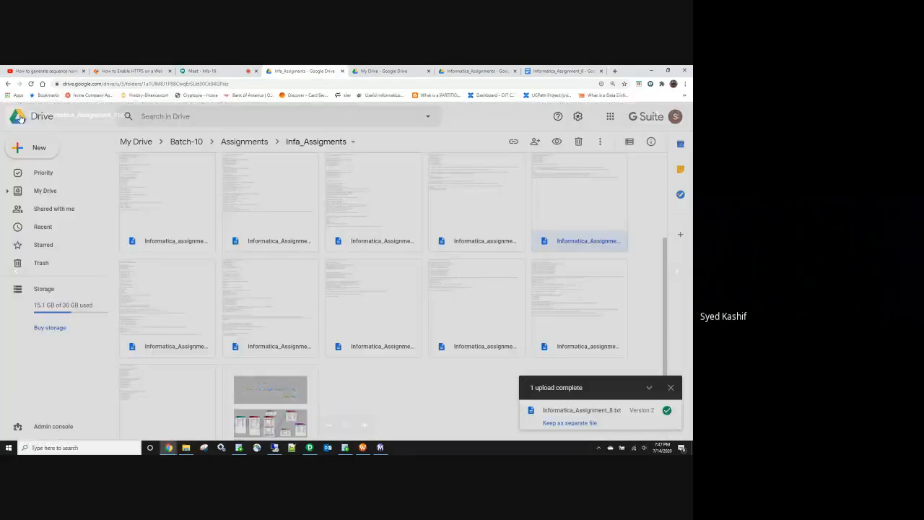
double_click(177, 304)
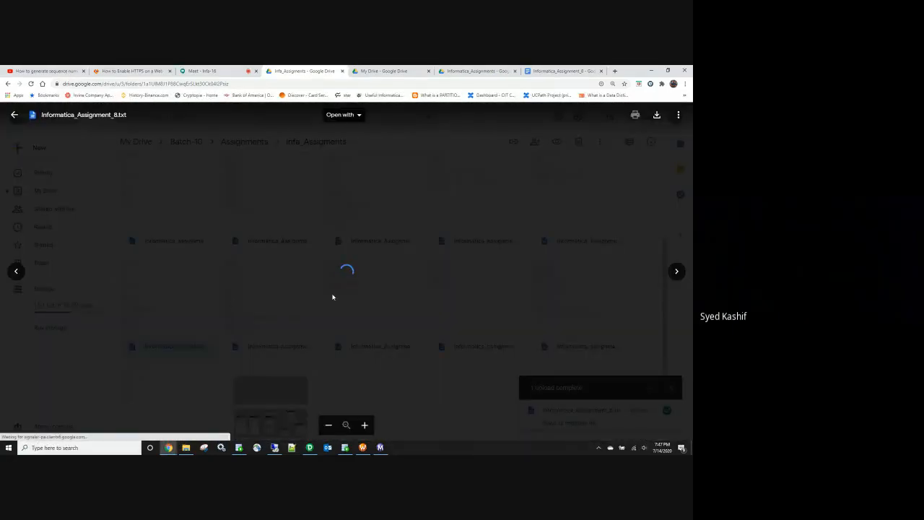
scroll(334, 295, down, 10)
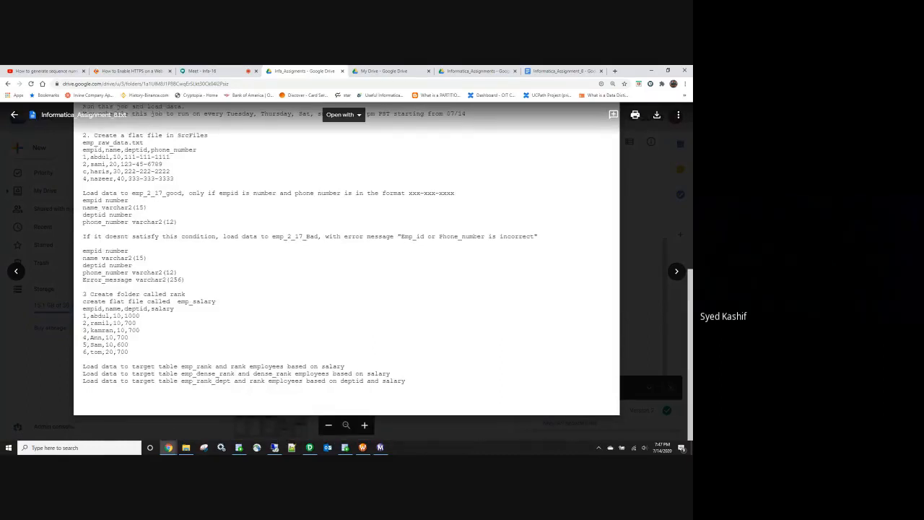
click(236, 70)
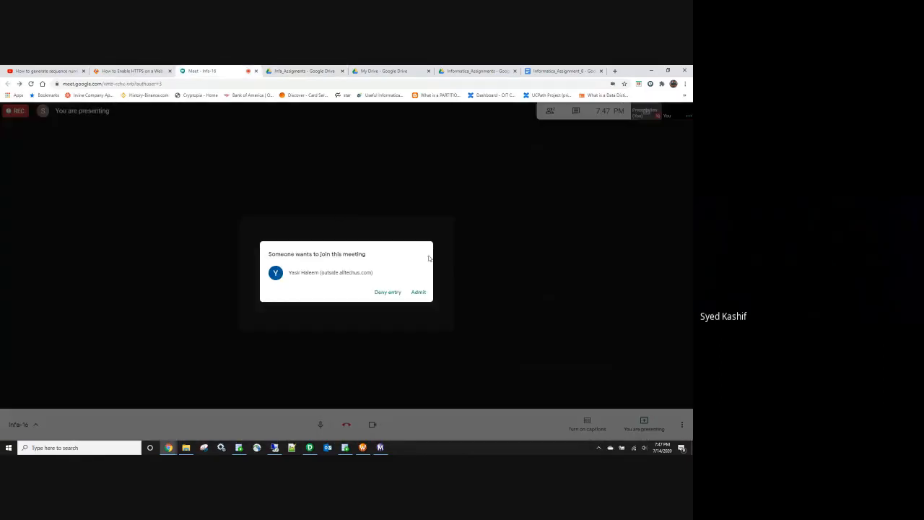
Step: Deny the pending join request, check that only two participants remain, and stop presenting the screen
click(388, 292)
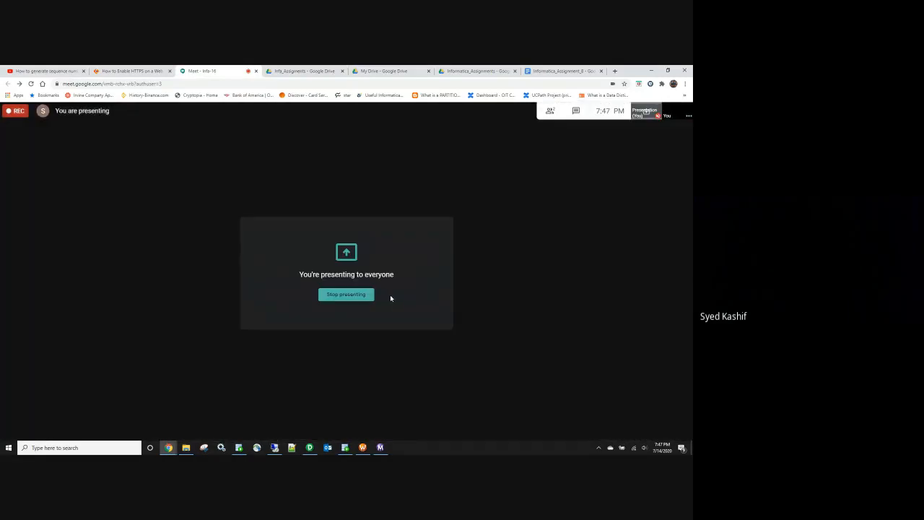
click(554, 117)
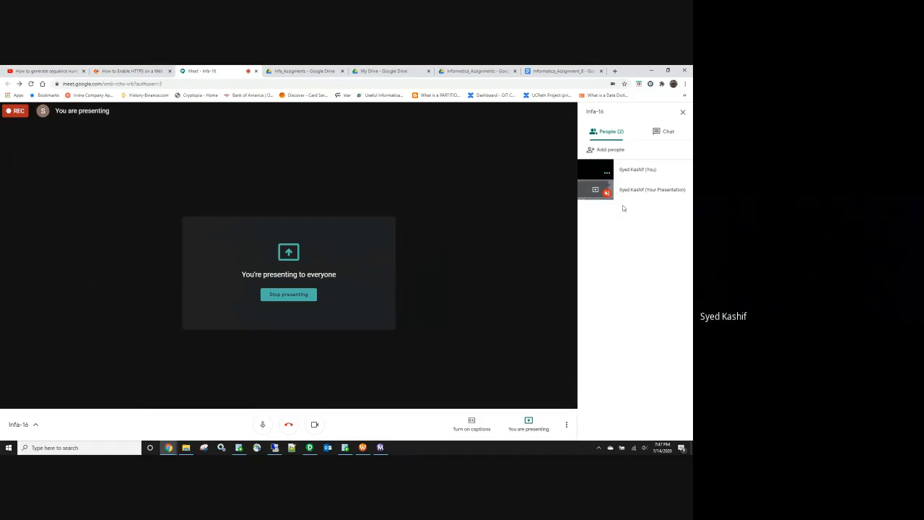
click(304, 296)
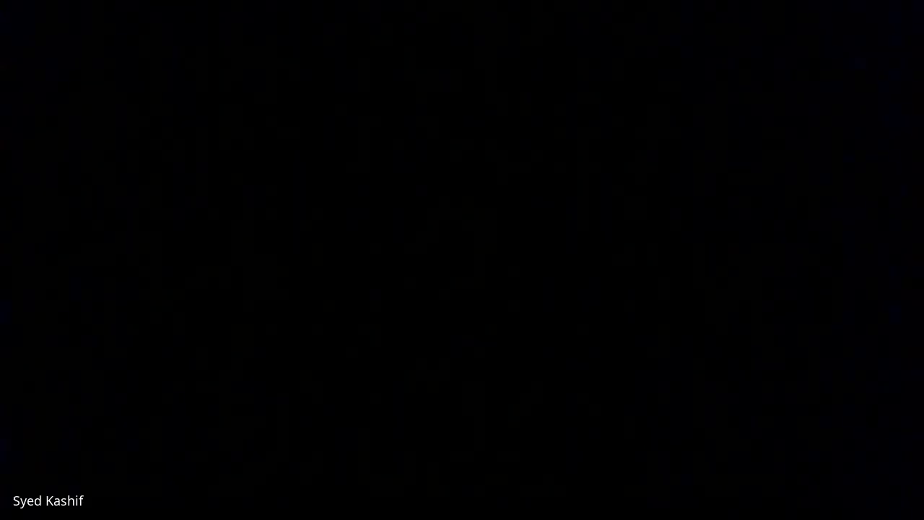